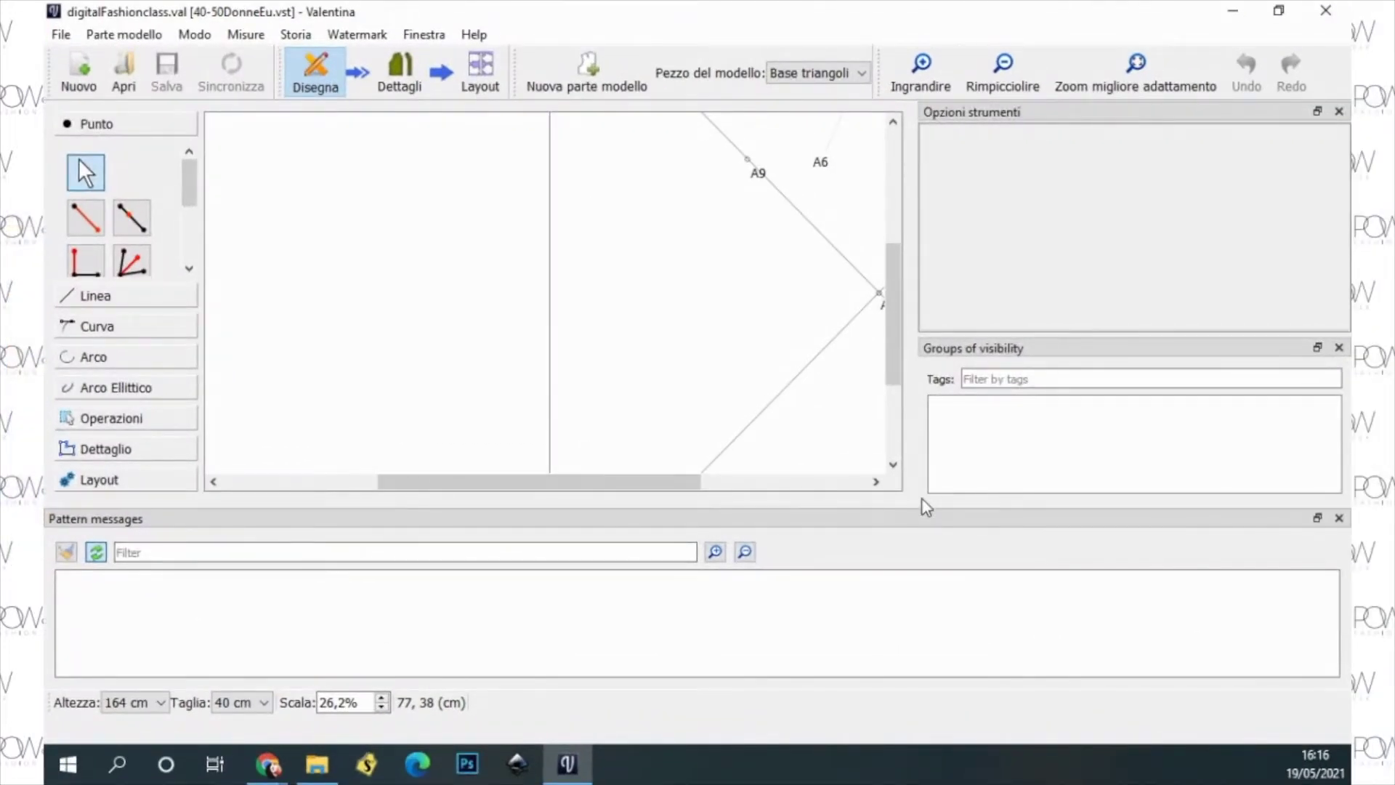
# Step: Close the Pattern messages pane and bring the whole Base triangoli draft into view
pyautogui.click(1339, 518)
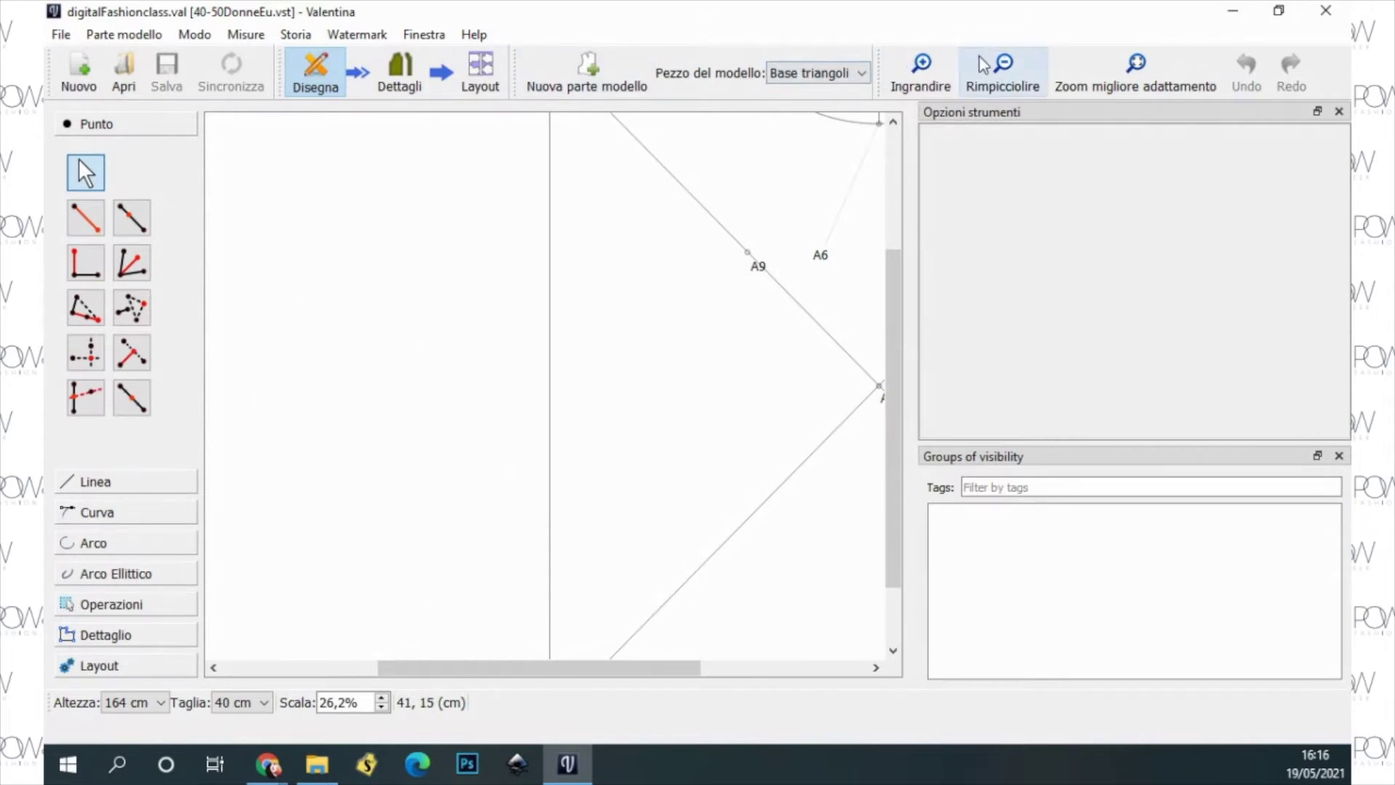
pyautogui.click(1005, 69)
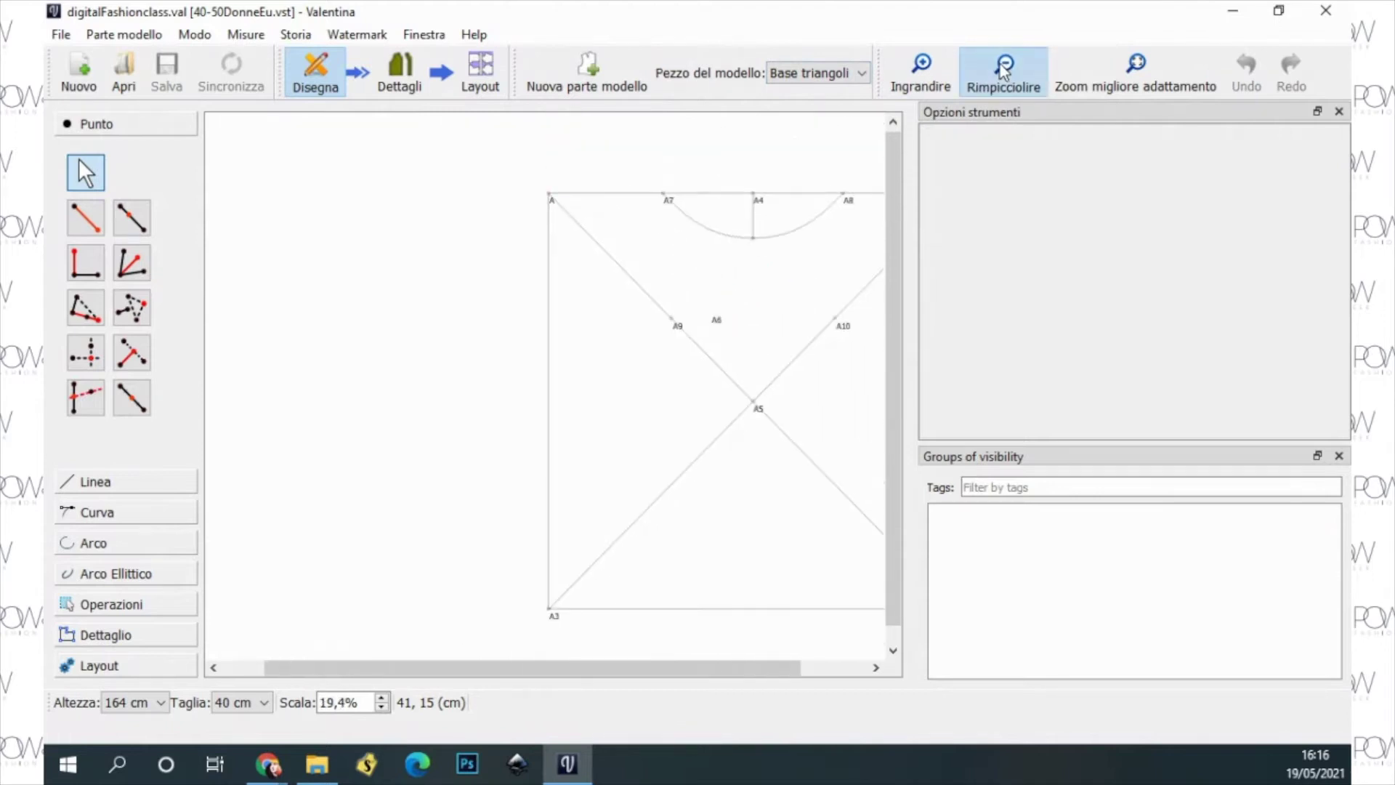
pyautogui.moveTo(611, 668); pyautogui.dragTo(689, 666)
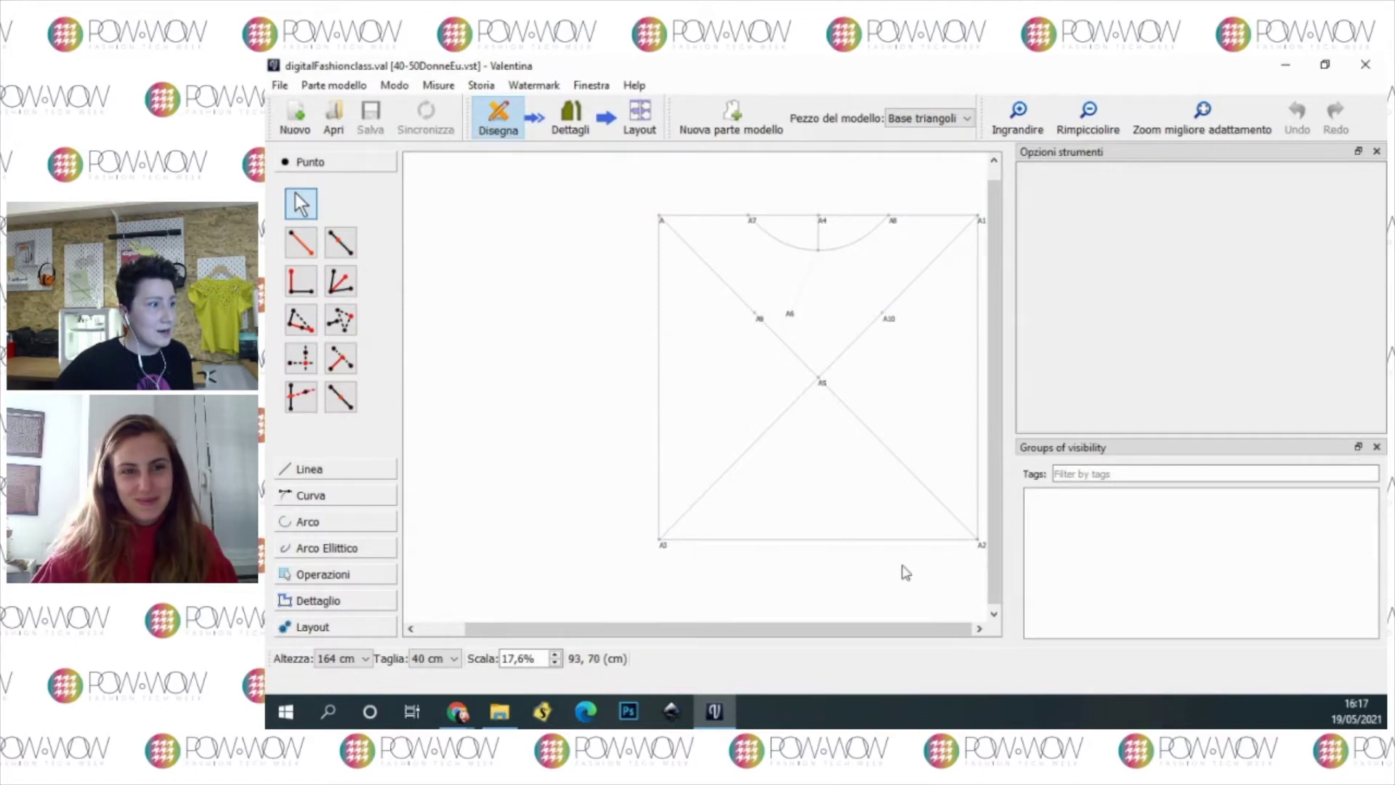
# Step: Open the pattern's current measurement file, 40-50DonneEu.vst, for editing in Tape
pyautogui.click(481, 87)
pyautogui.moveTo(438, 85)
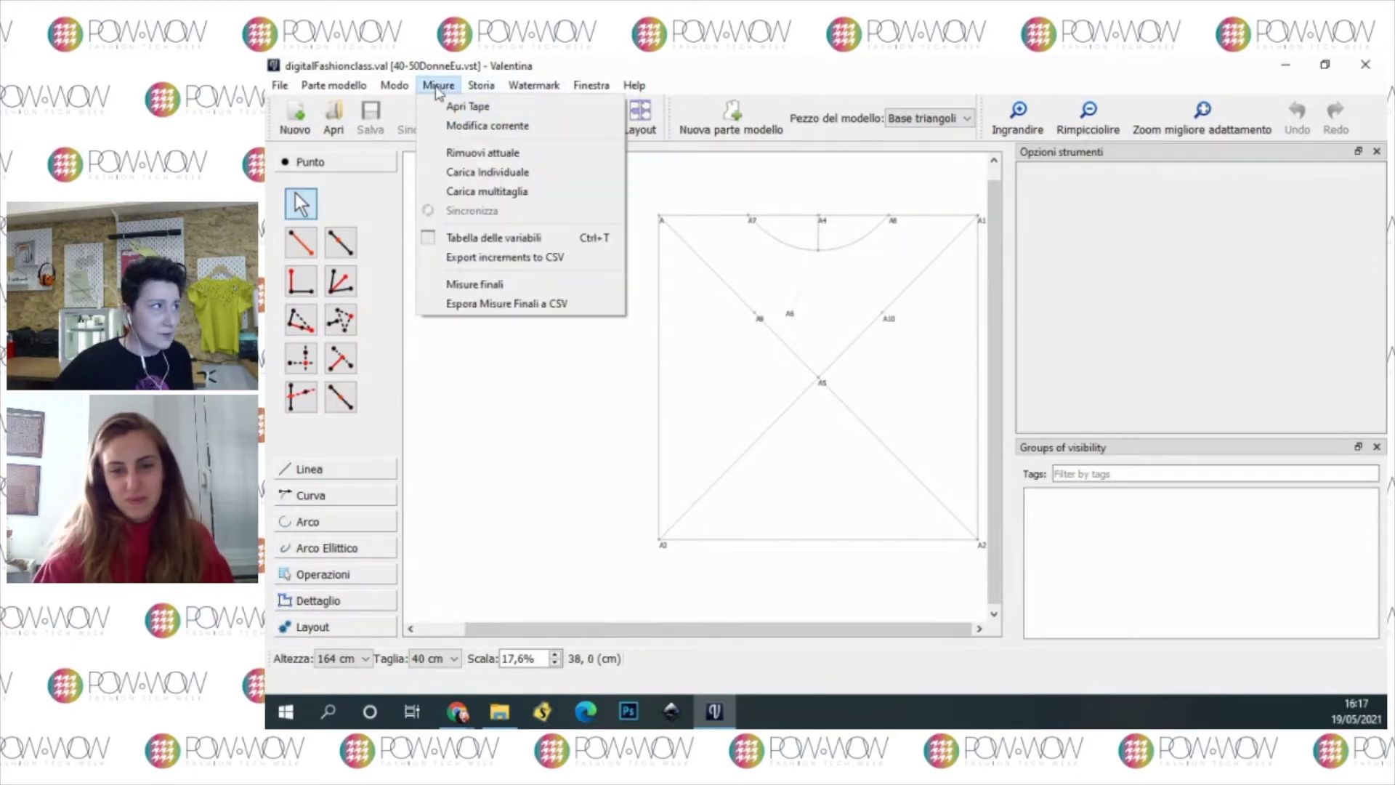
pyautogui.click(456, 129)
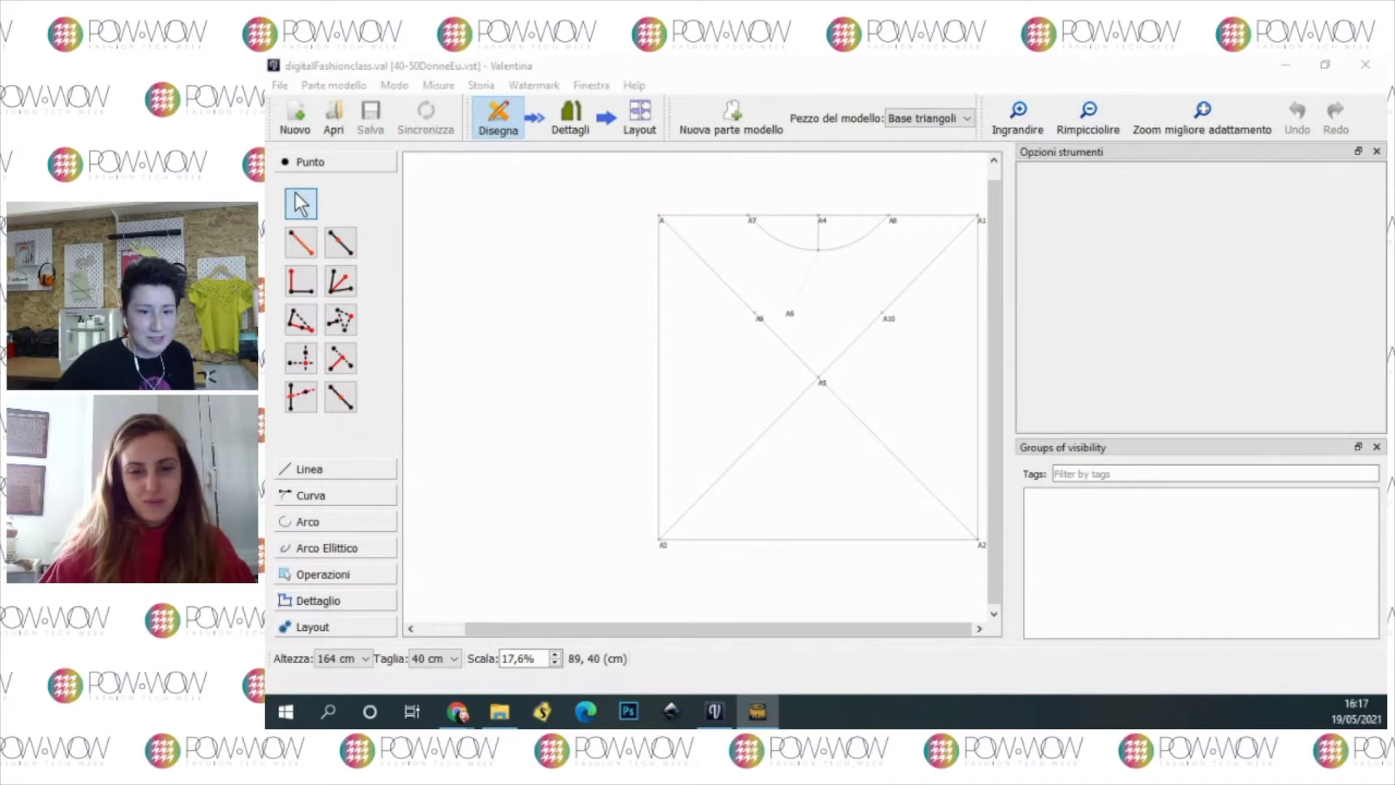
pyautogui.moveTo(1384, 72); pyautogui.dragTo(922, 84)
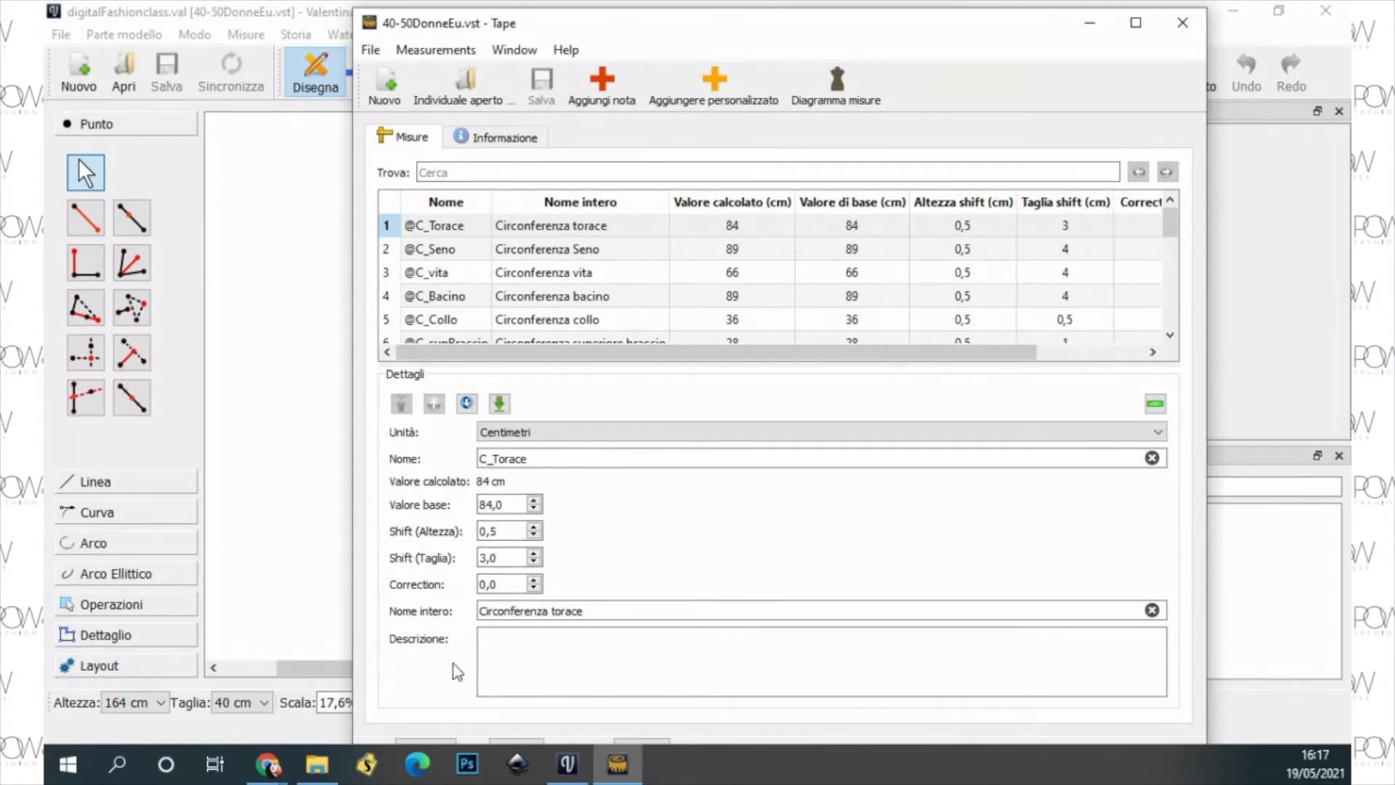
# Step: In Valentina, set the pattern's size (Taglia) to 44 cm and synchronize the measurements
pyautogui.click(262, 702)
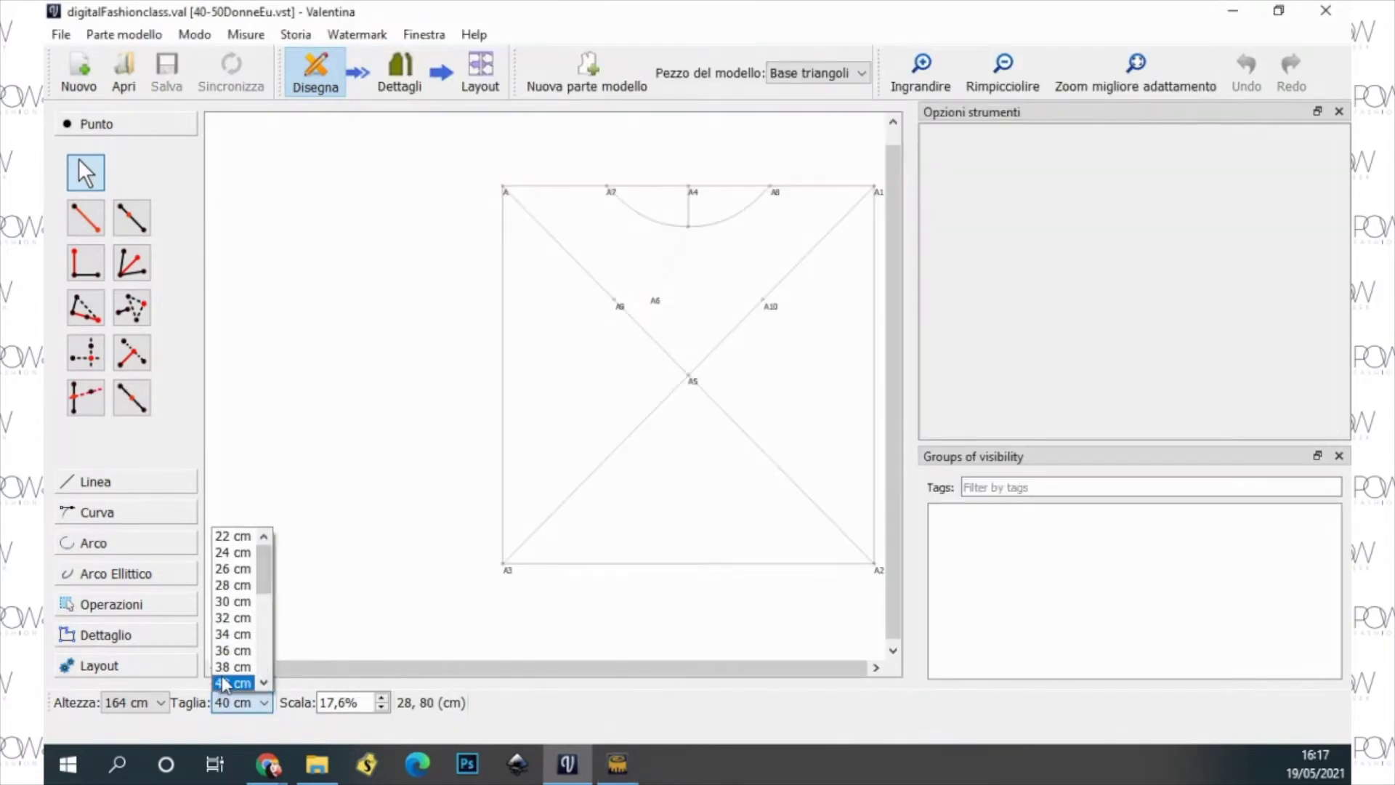
pyautogui.scroll(-2, 227, 676)
pyautogui.scroll(-1, 225, 679)
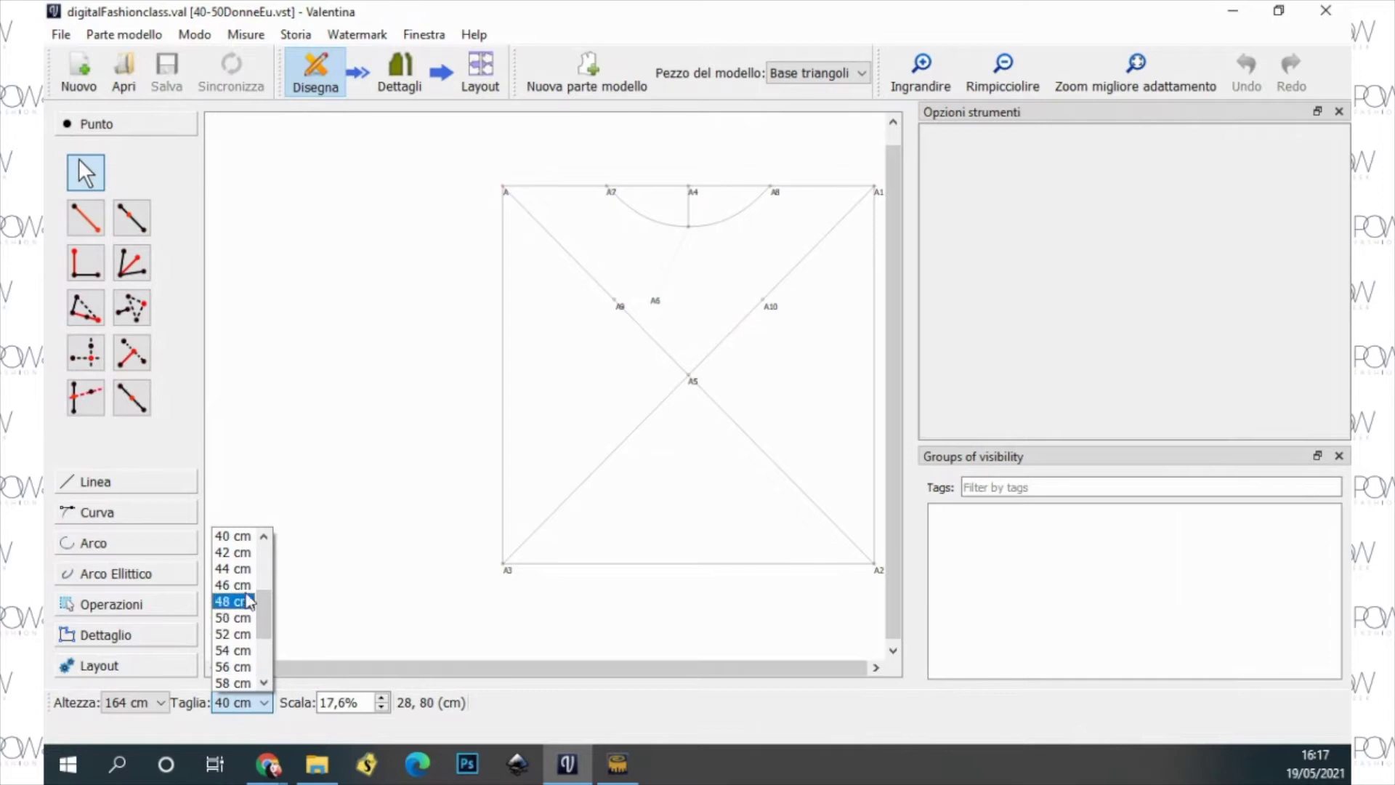
pyautogui.click(232, 568)
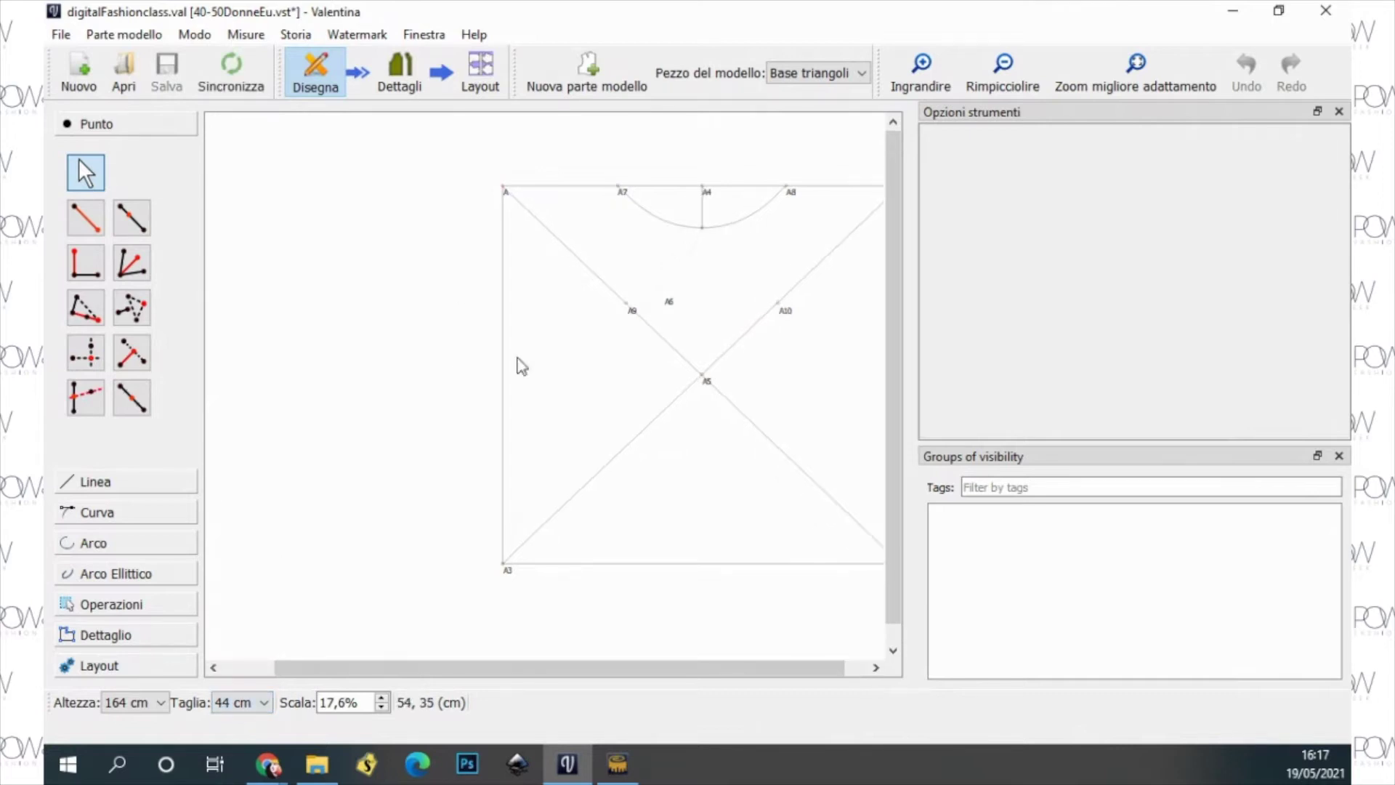
pyautogui.moveTo(342, 681); pyautogui.dragTo(386, 679)
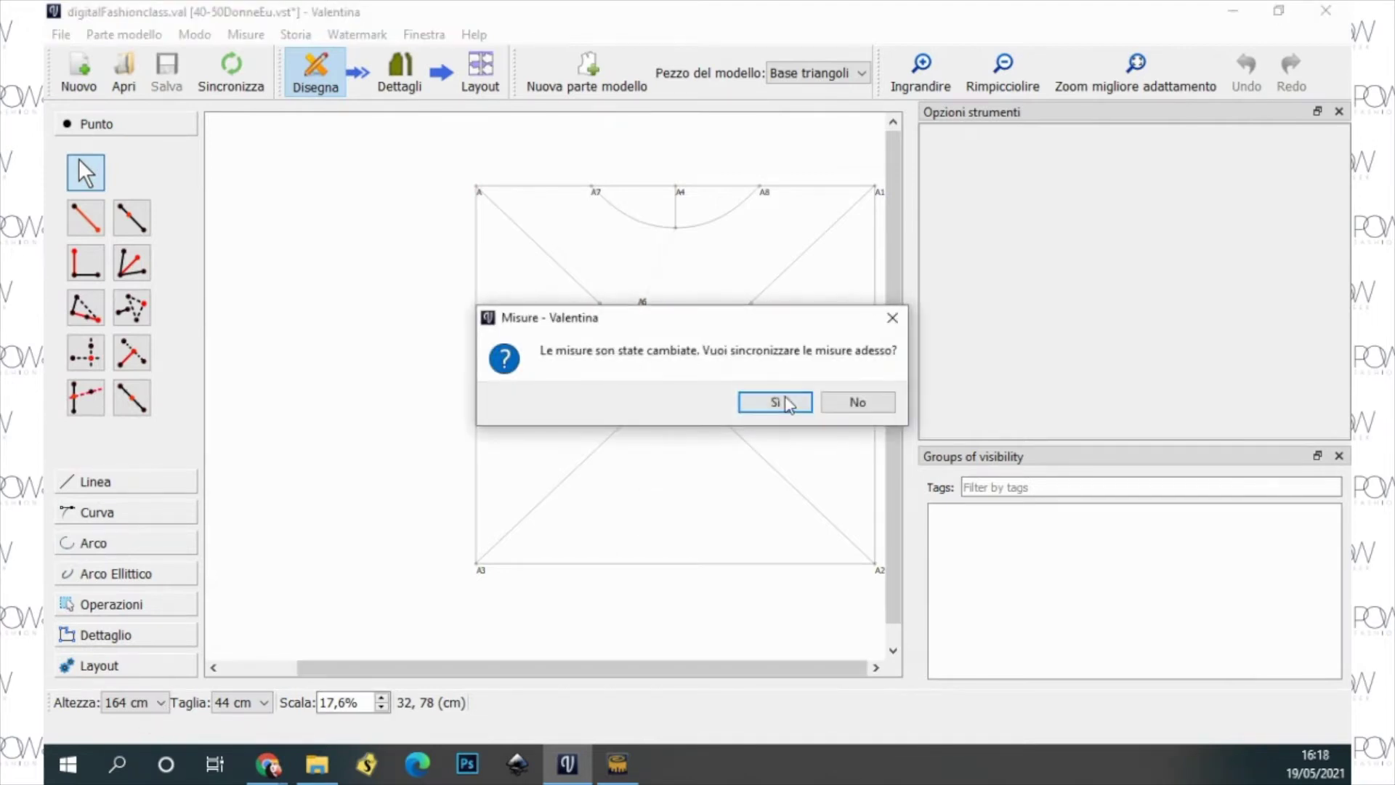
pyautogui.click(785, 403)
# Step: Set the pattern's height (Altezza) to 170 cm and synchronize the measurements
pyautogui.click(132, 703)
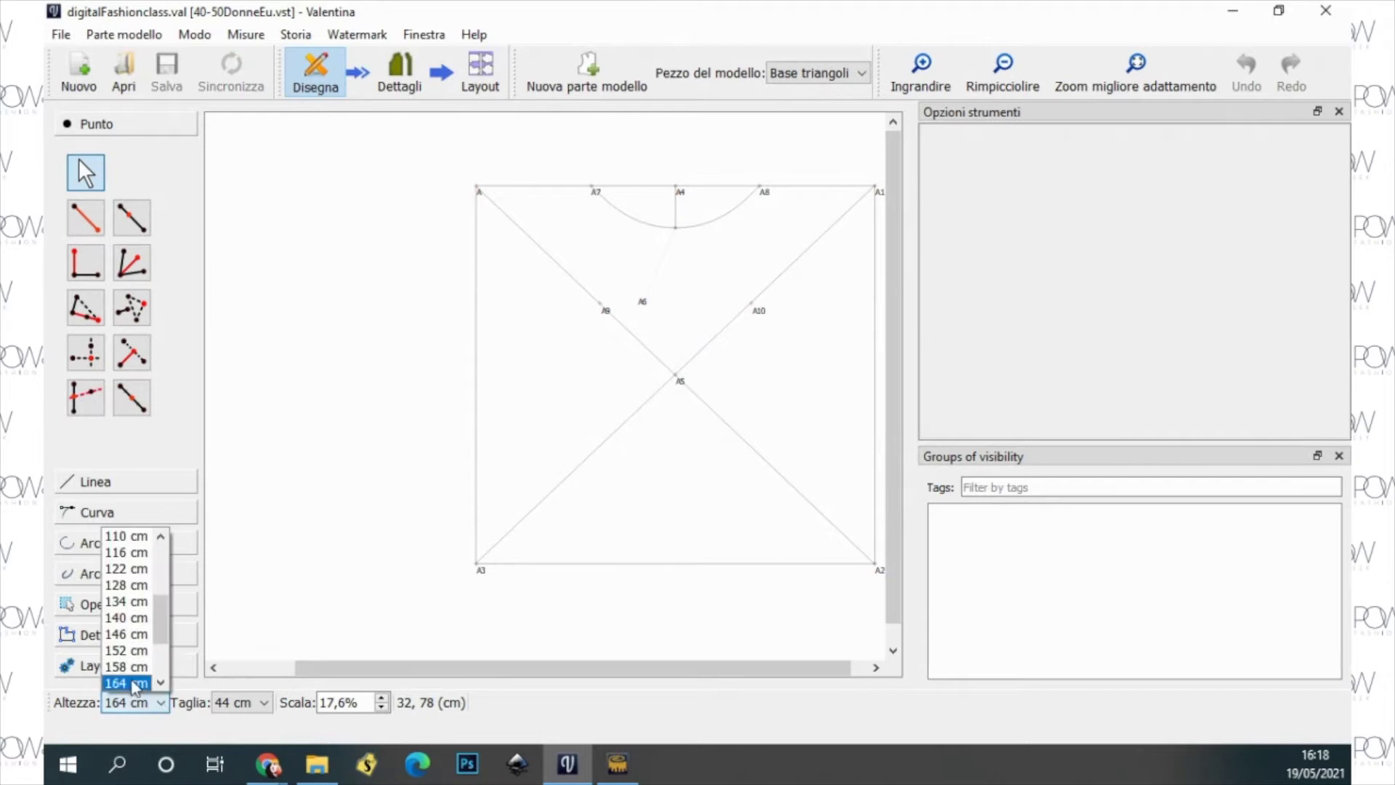
pyautogui.scroll(-1, 129, 639)
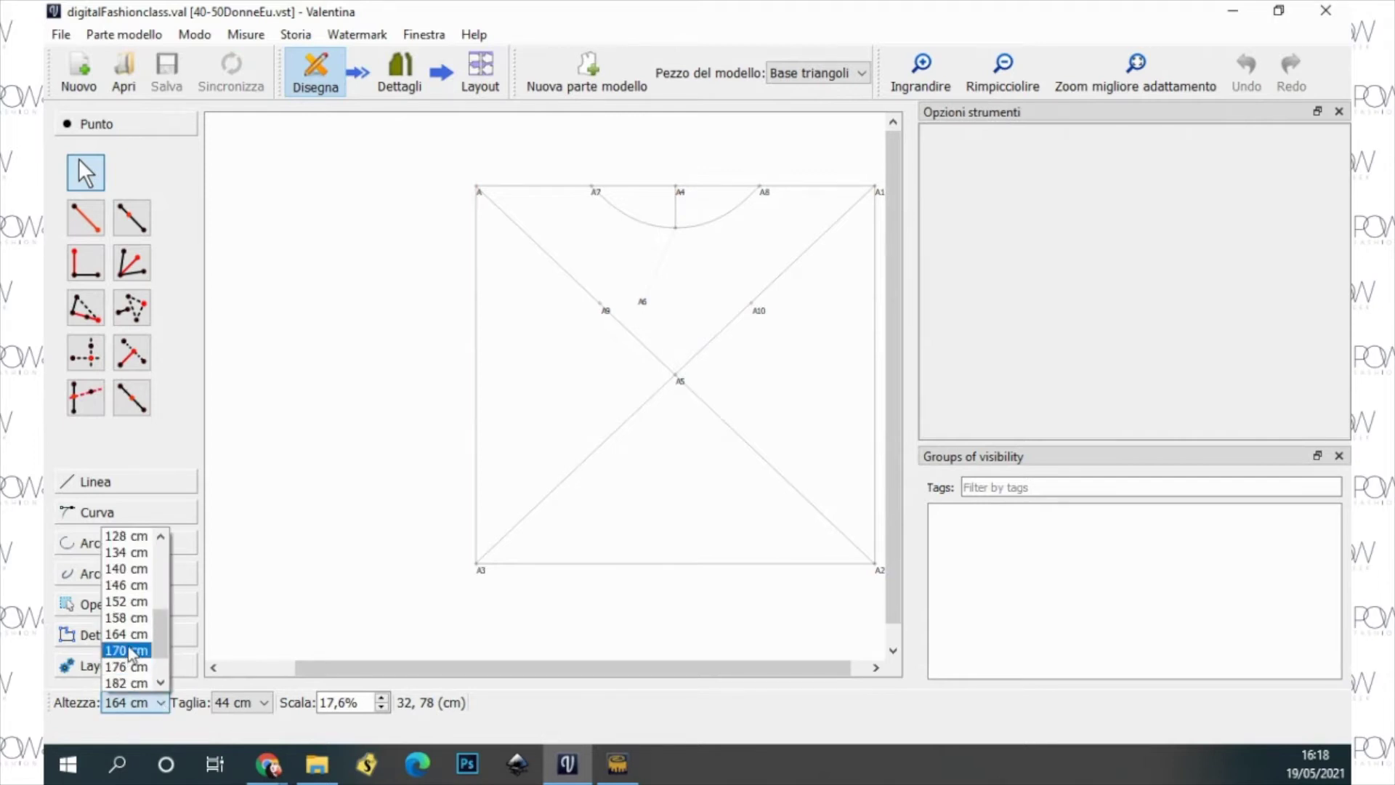
pyautogui.click(129, 652)
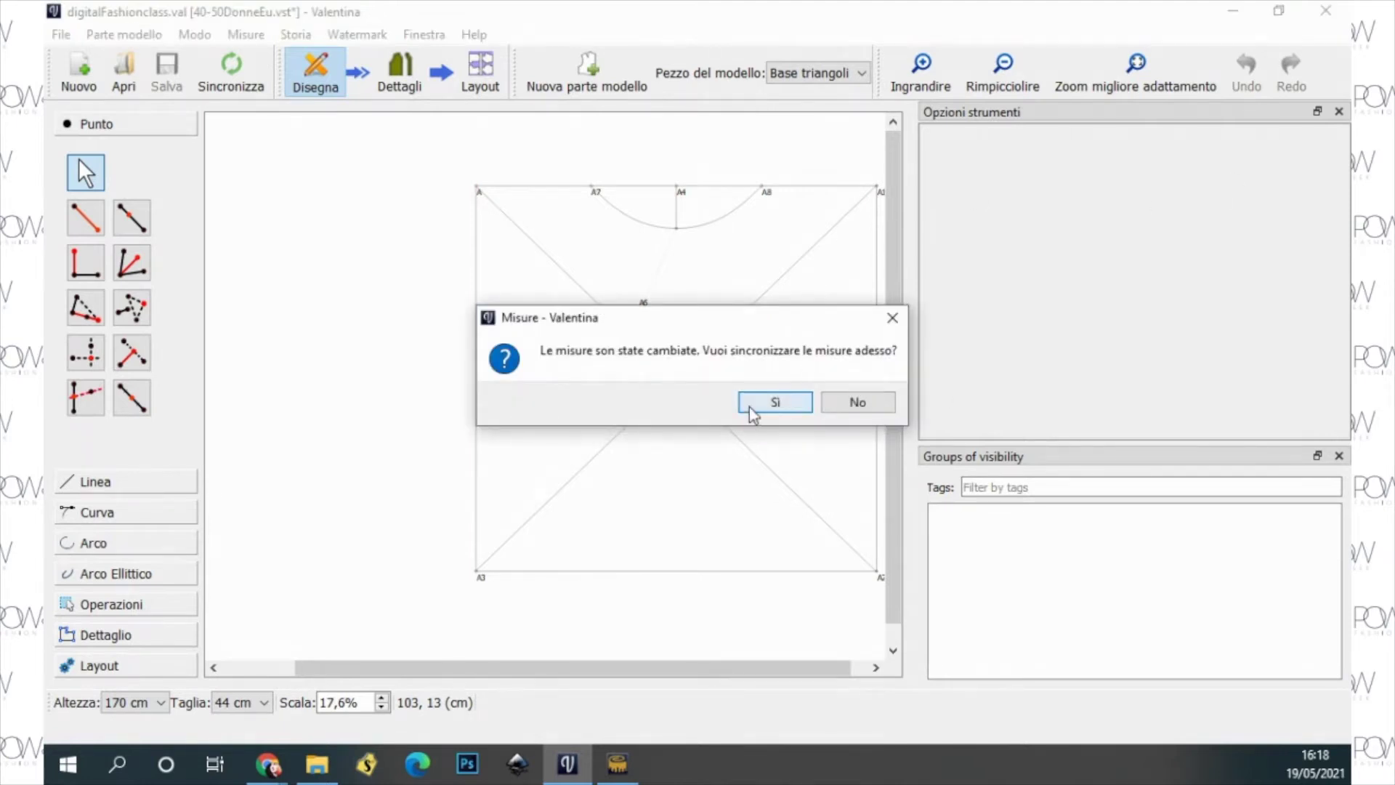
pyautogui.click(775, 402)
# Step: Review the measurement table in Tape, examining the bust, waist and hip circumference entries, and close Tape
pyautogui.click(620, 761)
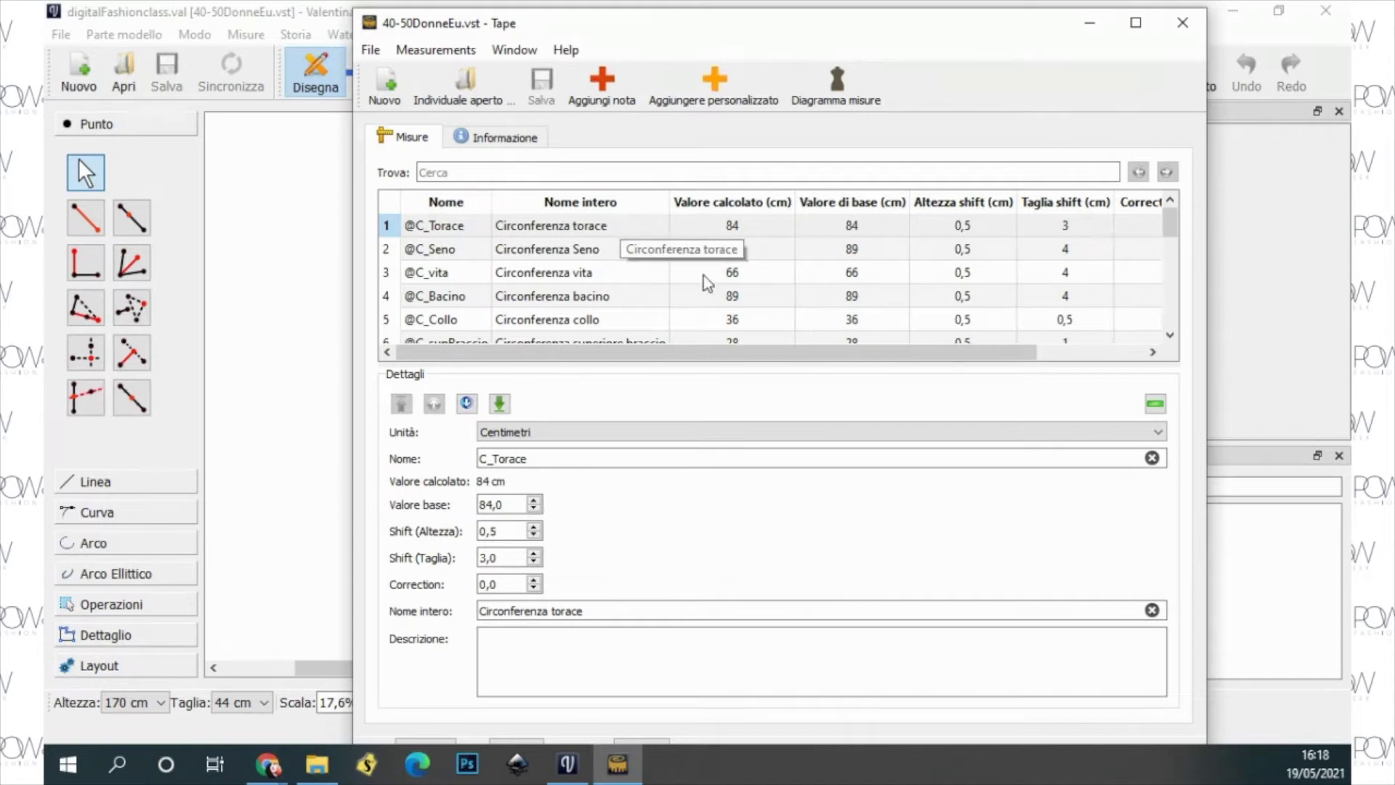
pyautogui.scroll(-3, 737, 275)
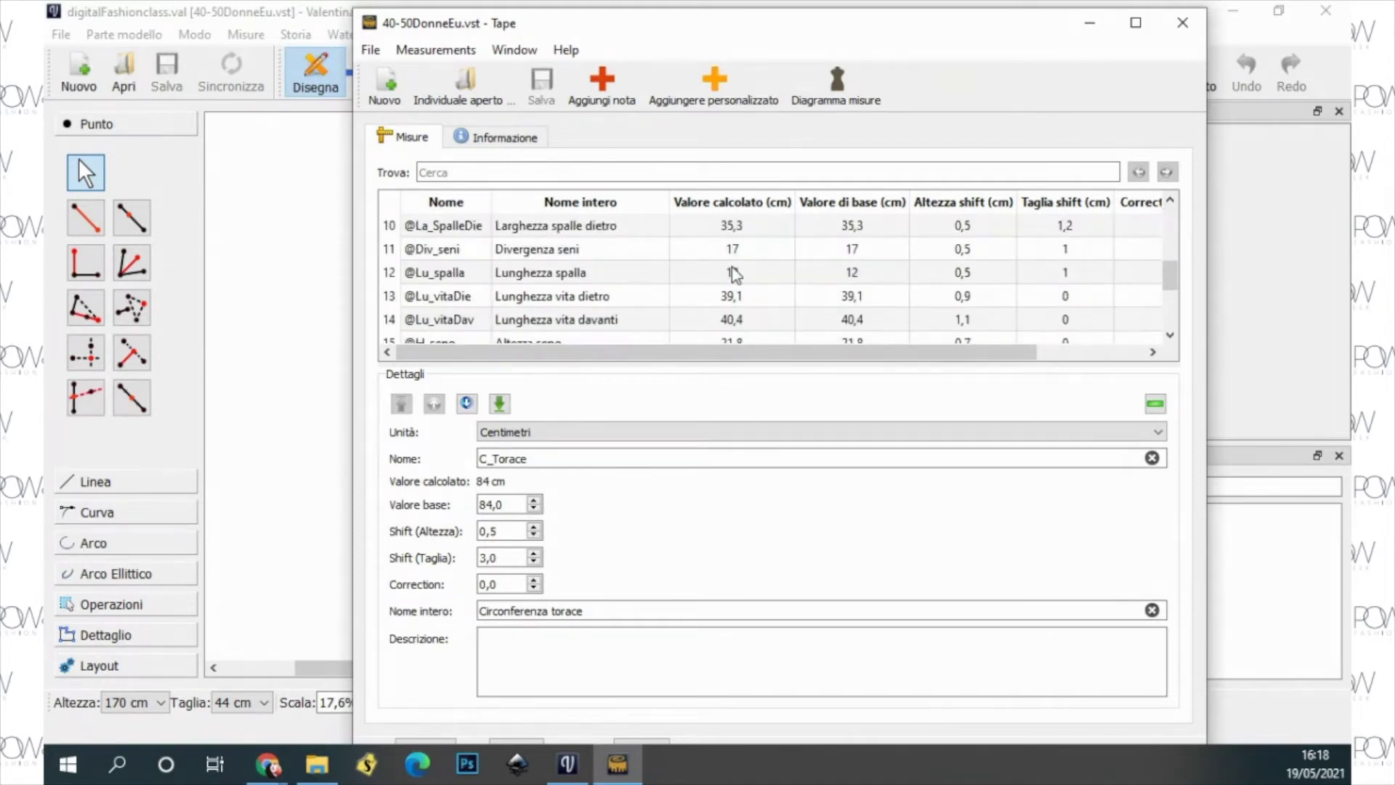
pyautogui.scroll(3, 734, 275)
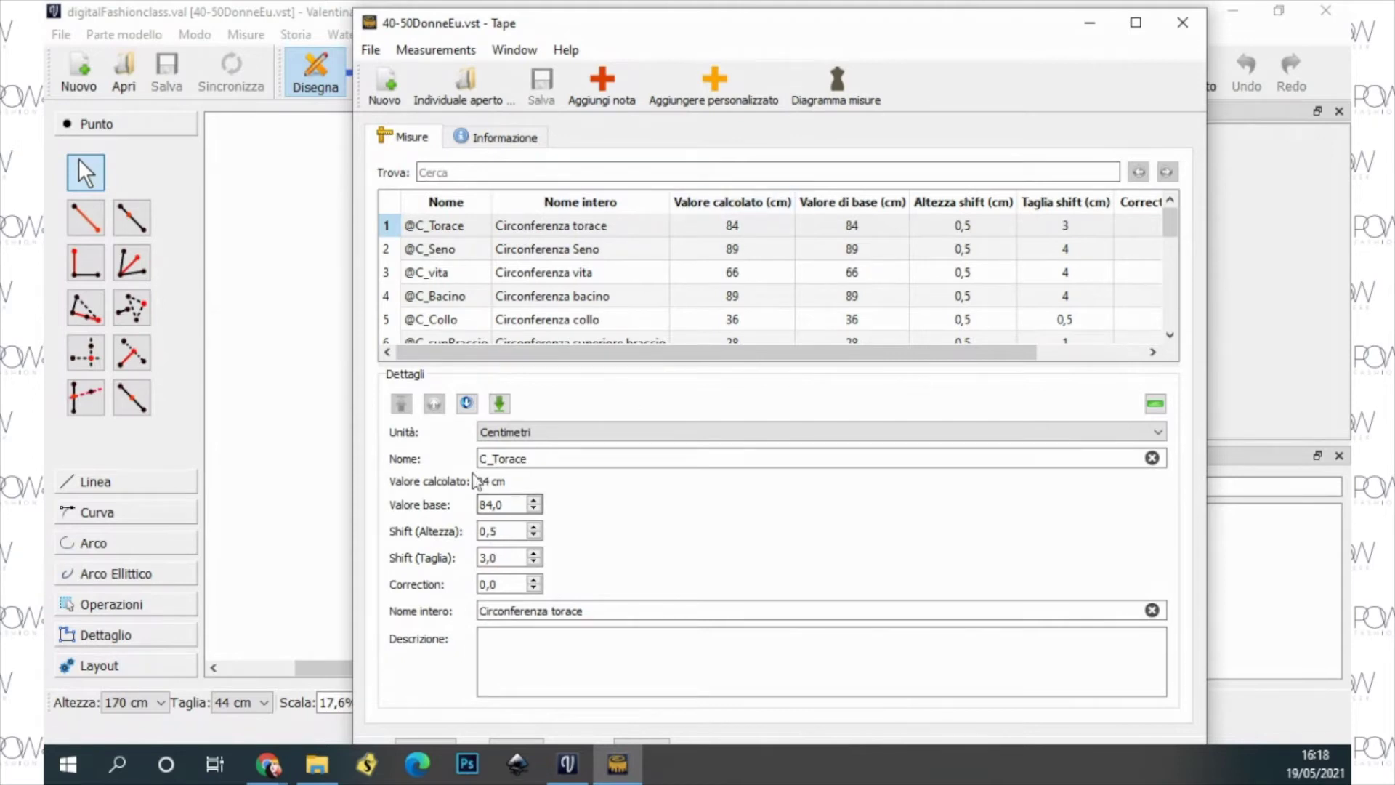
pyautogui.click(542, 253)
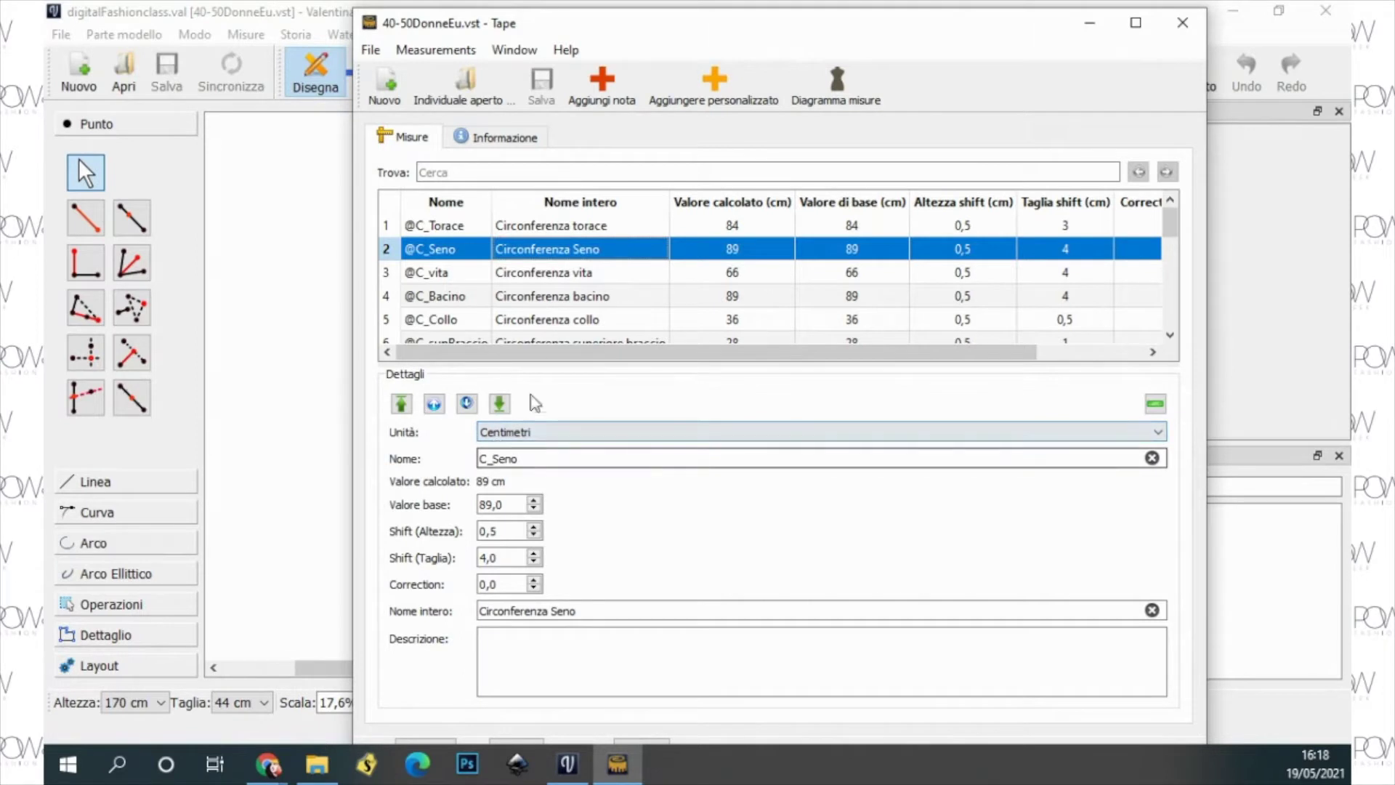
pyautogui.click(545, 275)
pyautogui.click(545, 298)
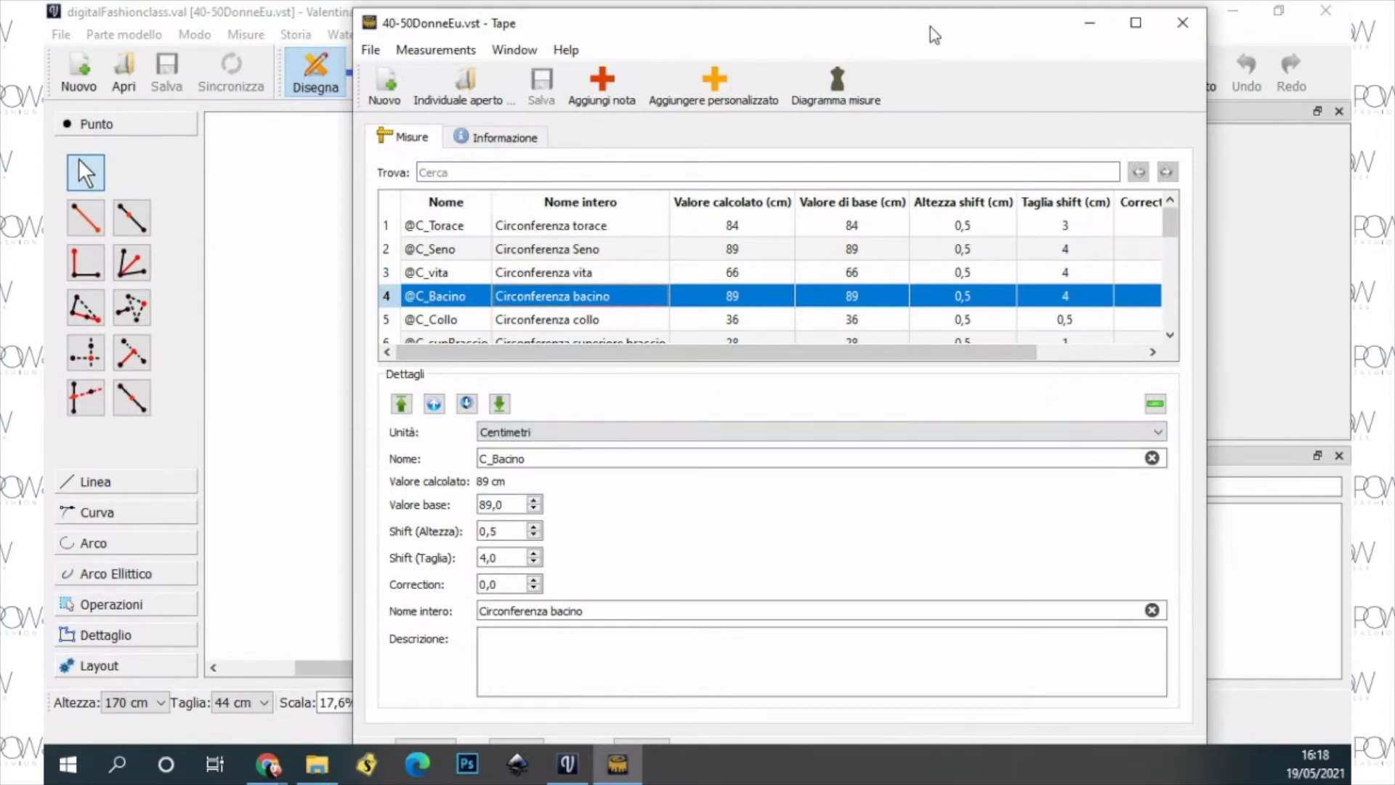
pyautogui.moveTo(625, 11); pyautogui.dragTo(640, 123)
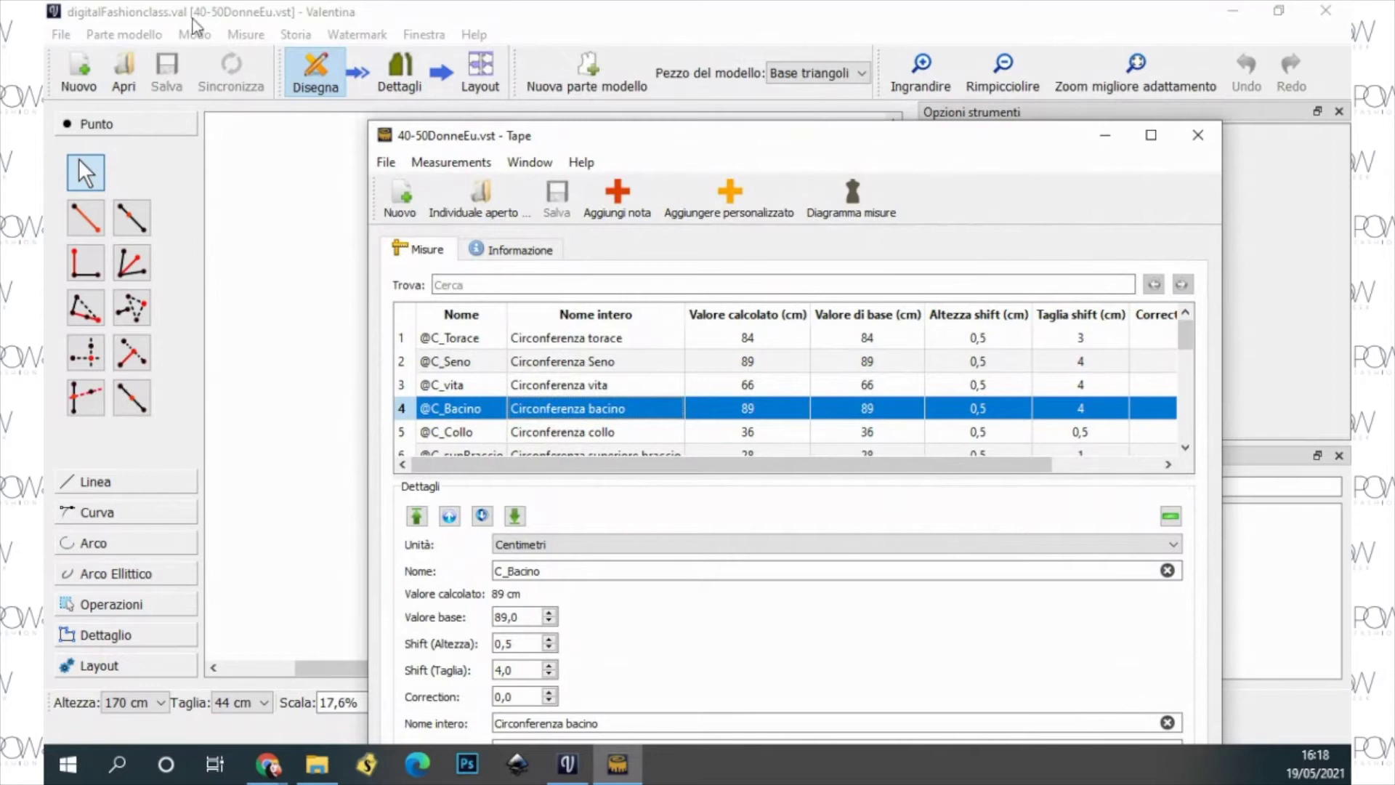
pyautogui.click(1199, 135)
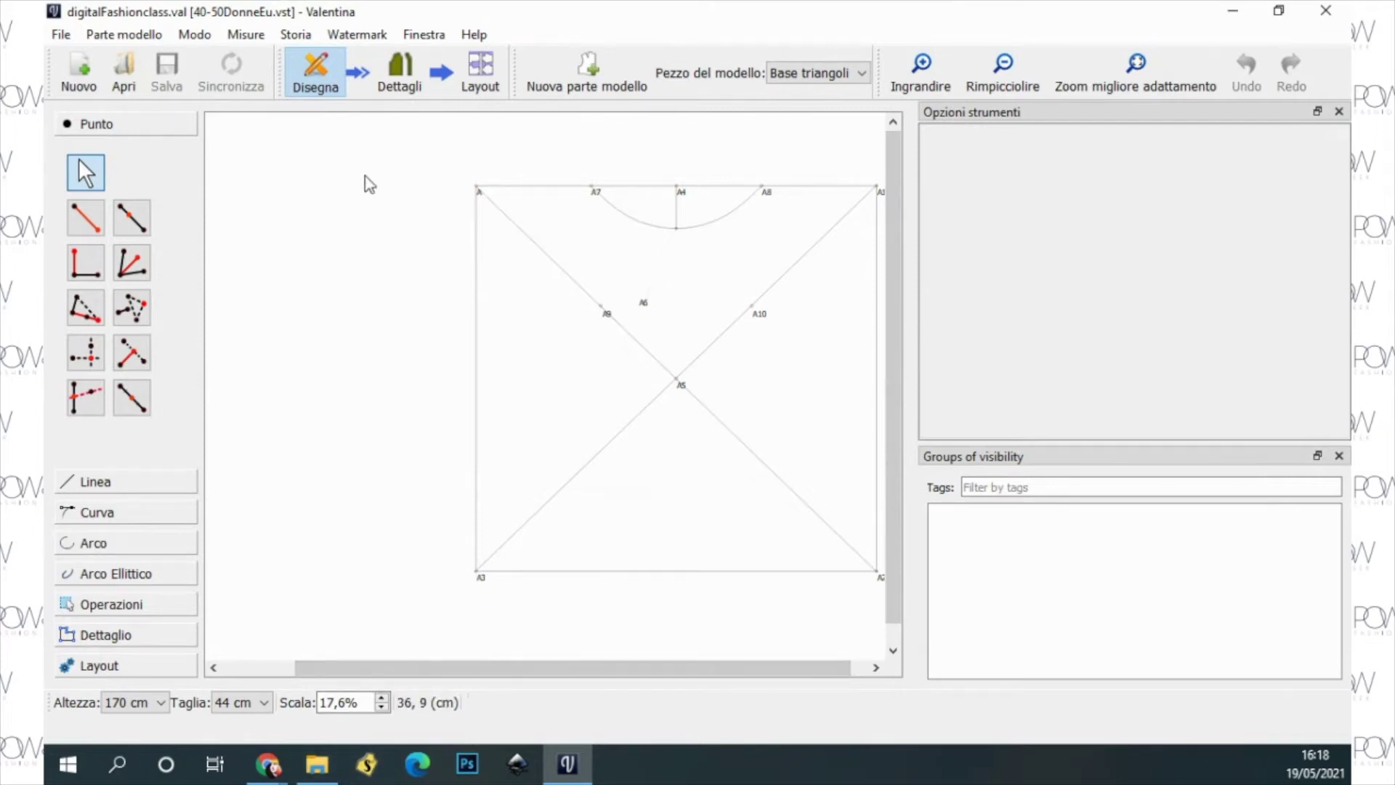
# Step: Review the available tools for lines, curves, arcs, operations and details
pyautogui.click(84, 484)
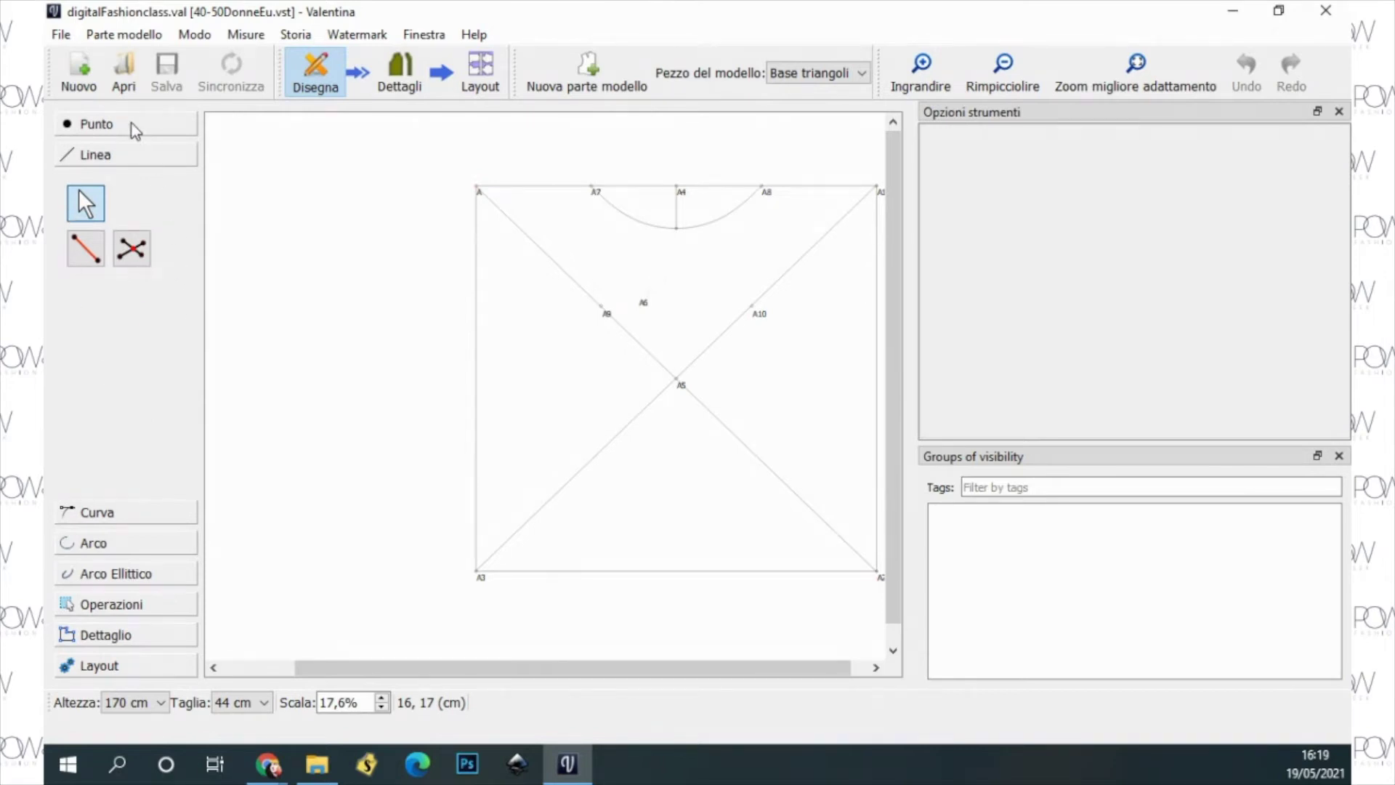
pyautogui.click(105, 515)
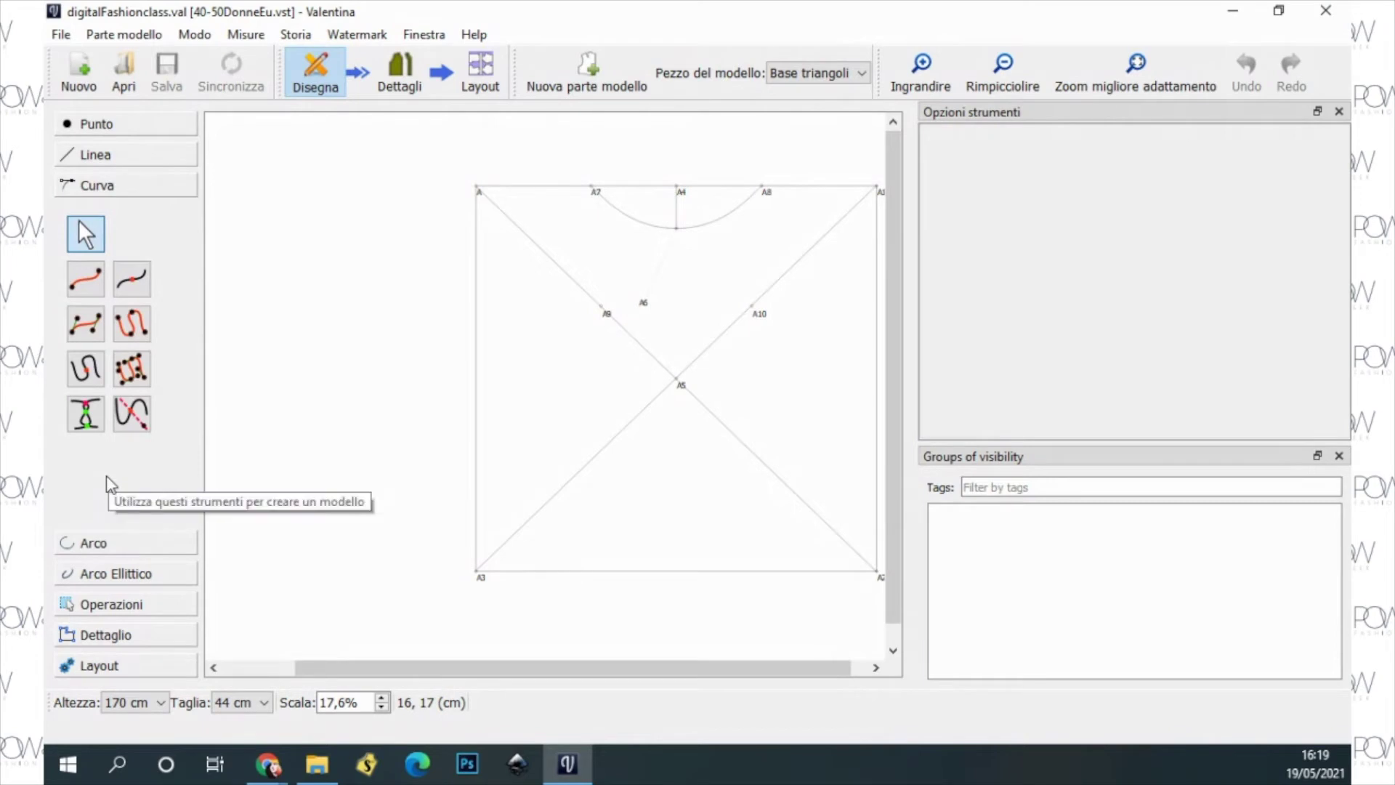
pyautogui.click(109, 545)
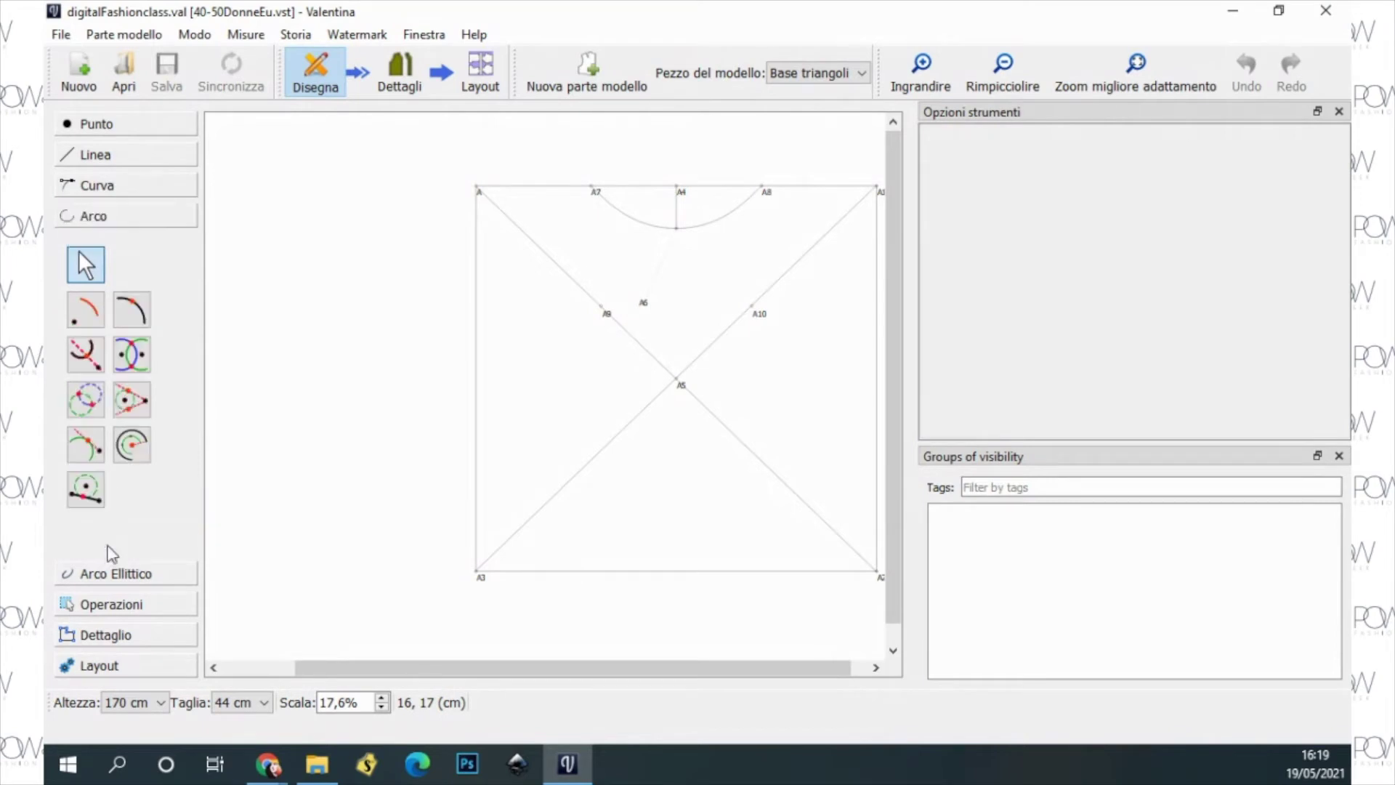
pyautogui.click(120, 603)
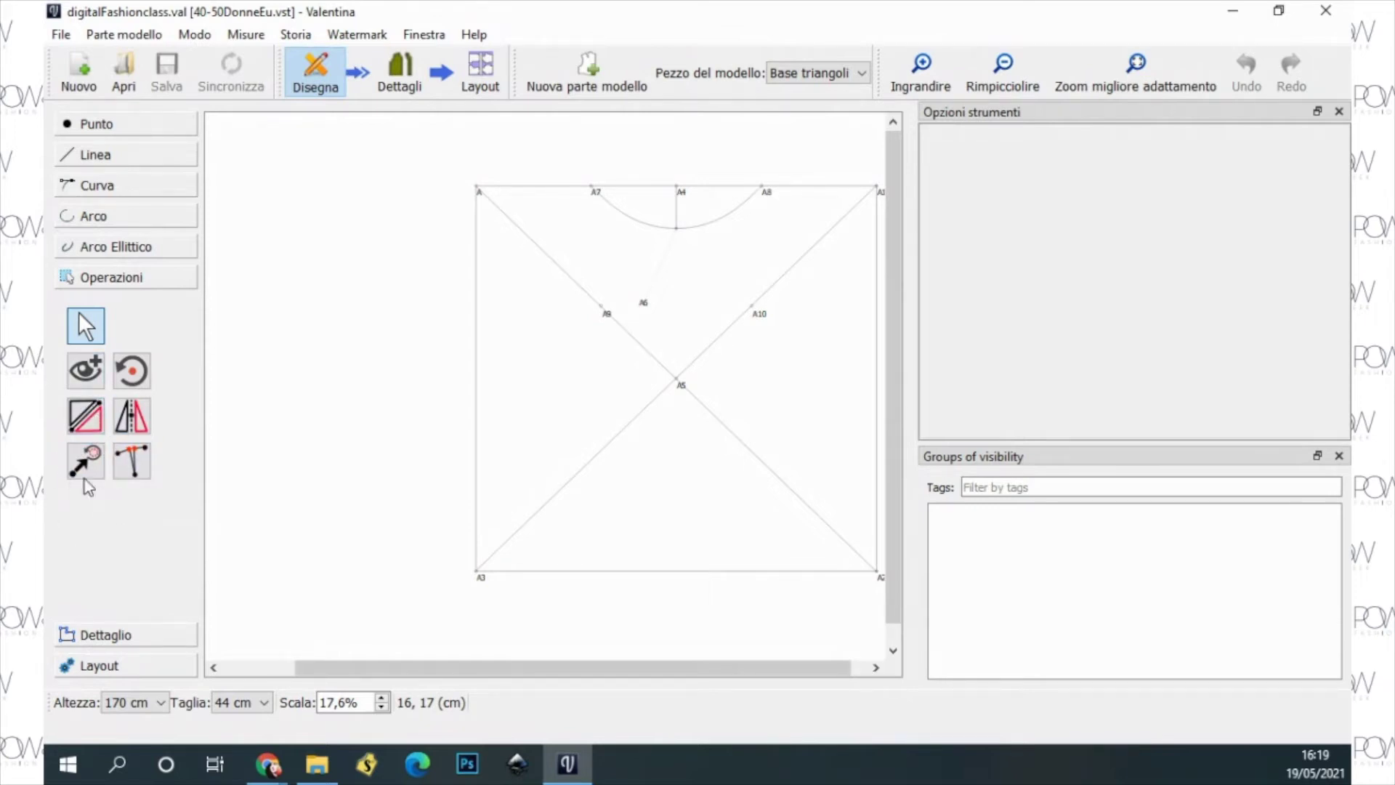
pyautogui.click(67, 637)
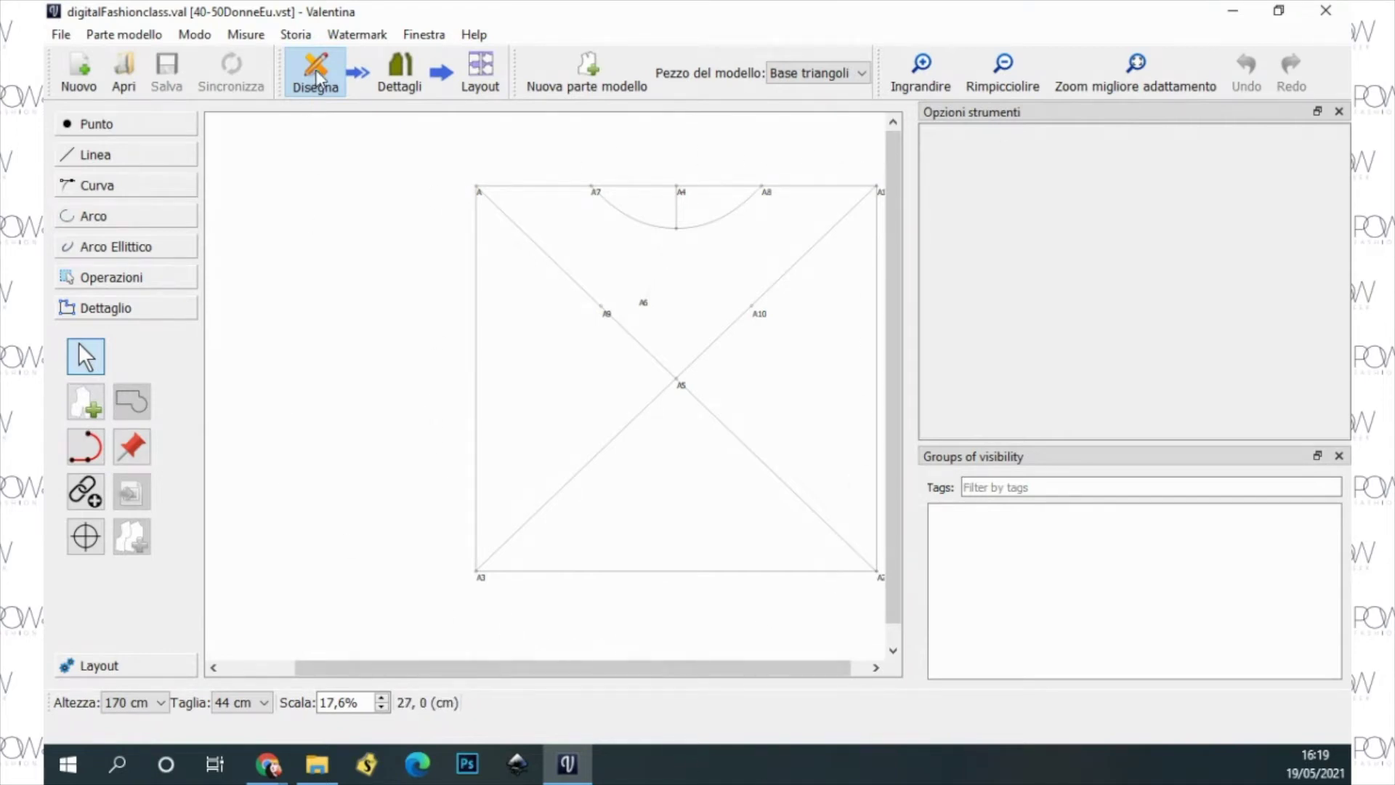
# Step: Switch to Details mode (Dettagli) and bring the pattern pieces with their seam allowances into view
pyautogui.click(400, 82)
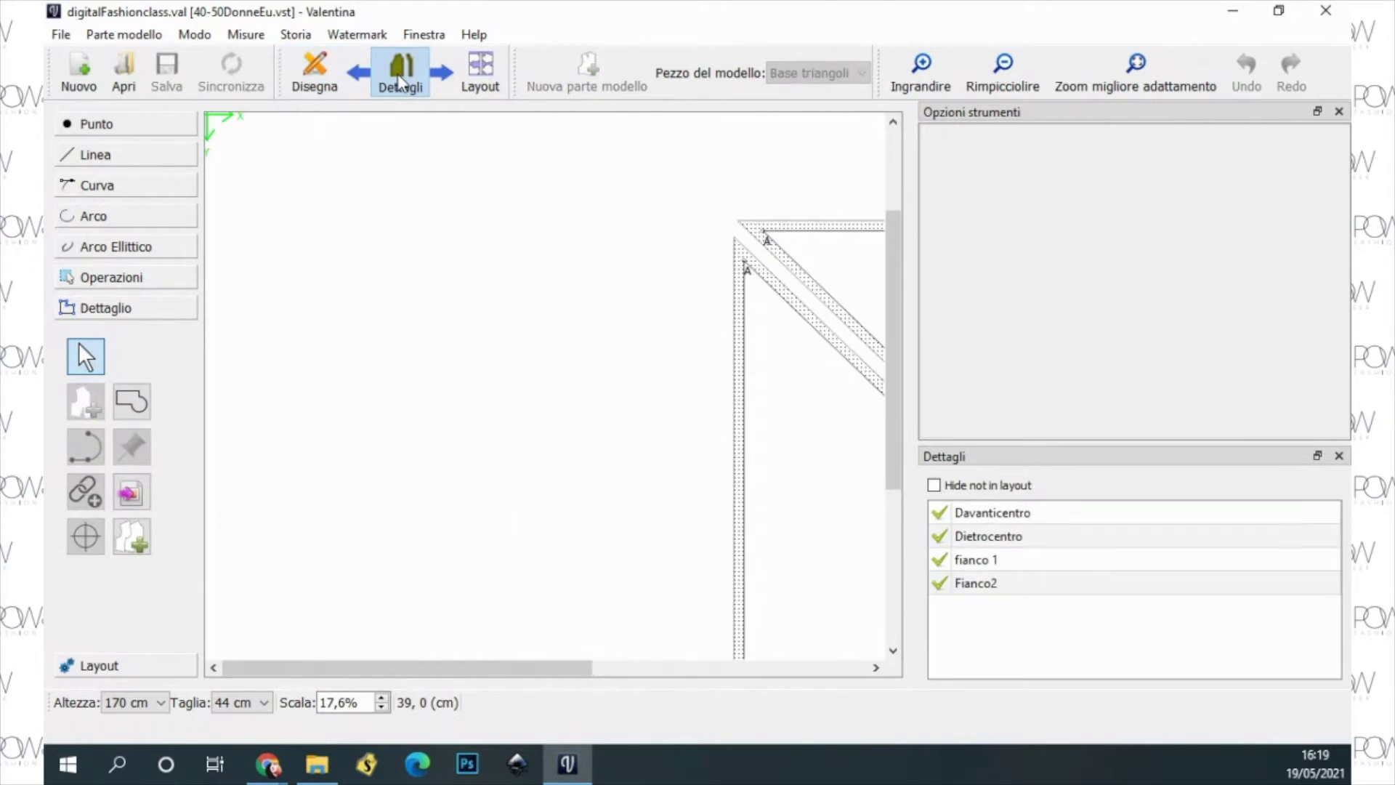
pyautogui.moveTo(473, 667); pyautogui.dragTo(763, 655)
pyautogui.click(1003, 74)
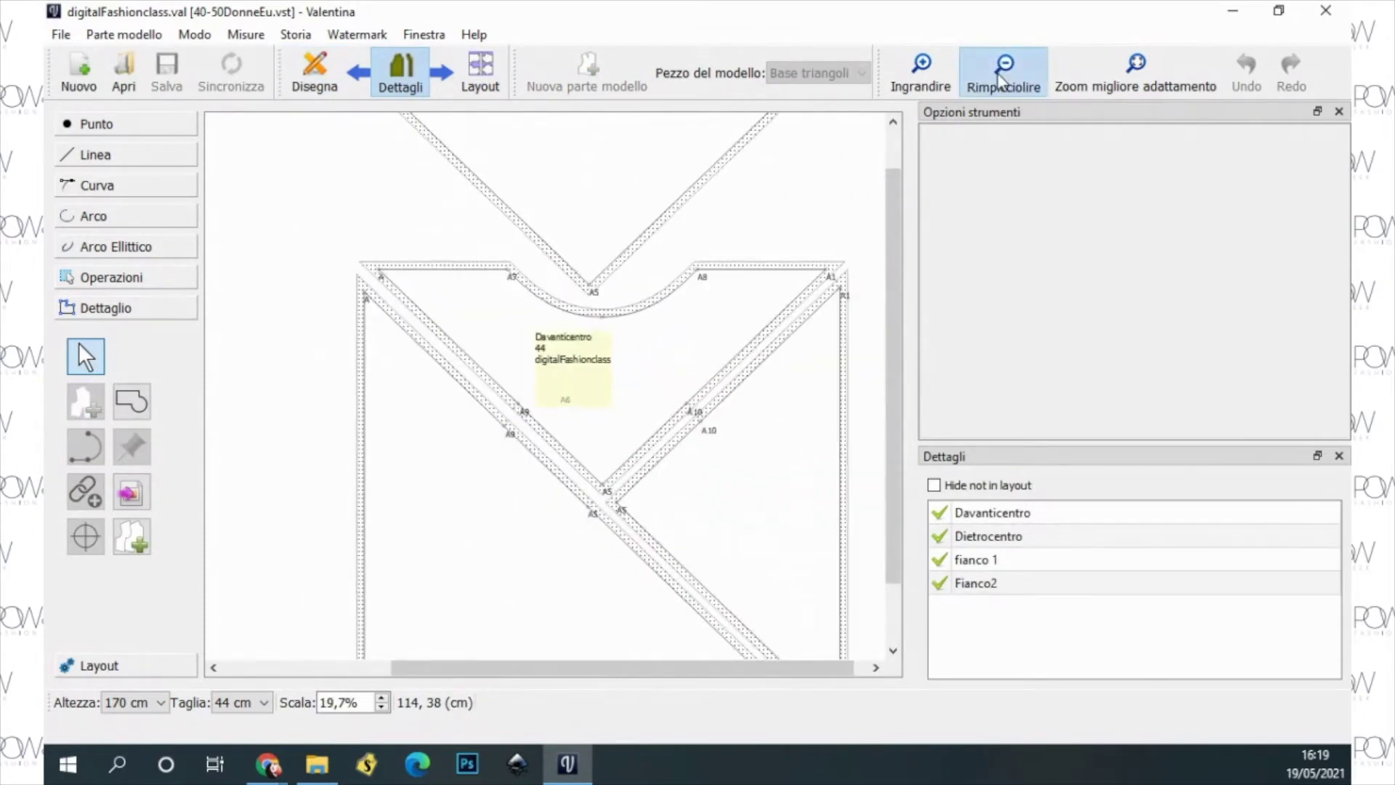
pyautogui.click(1002, 72)
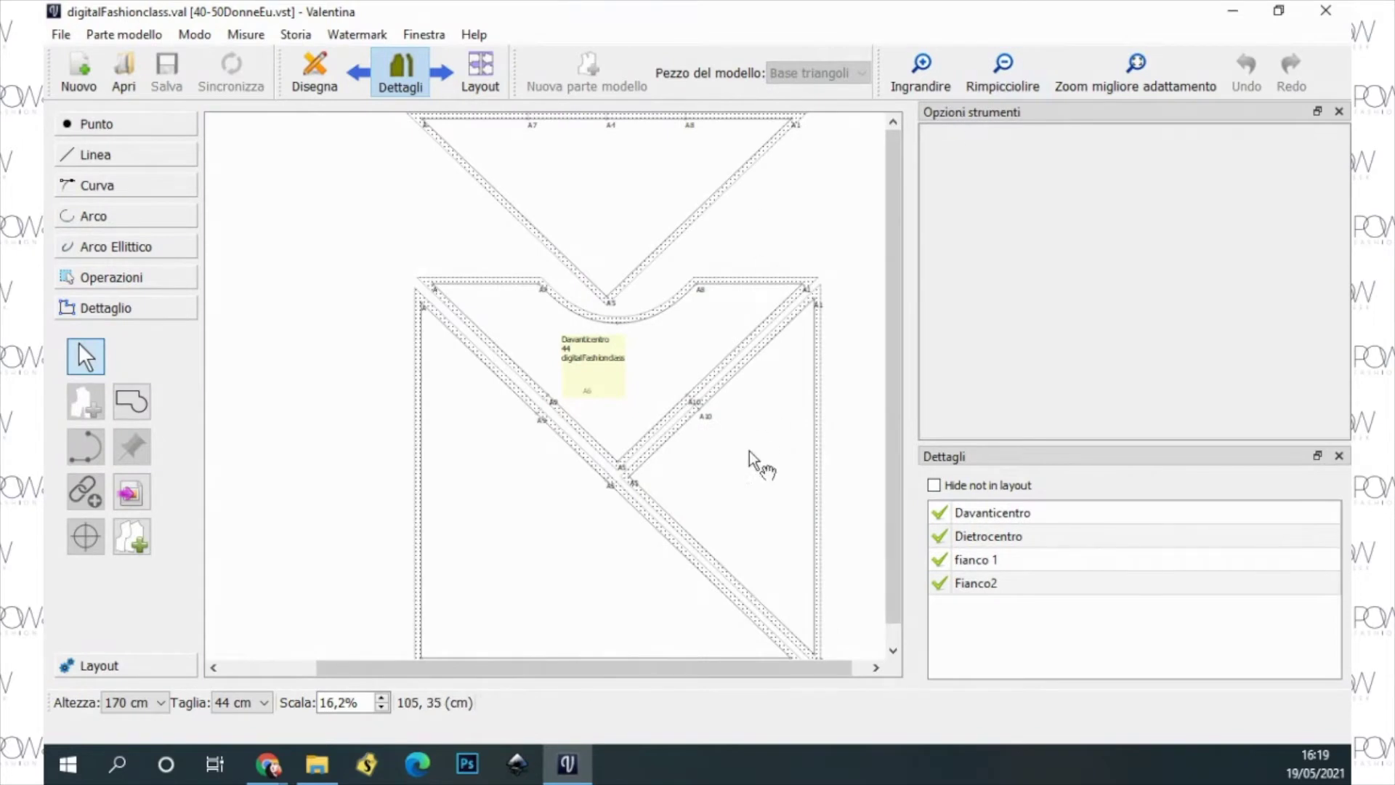
pyautogui.click(1003, 72)
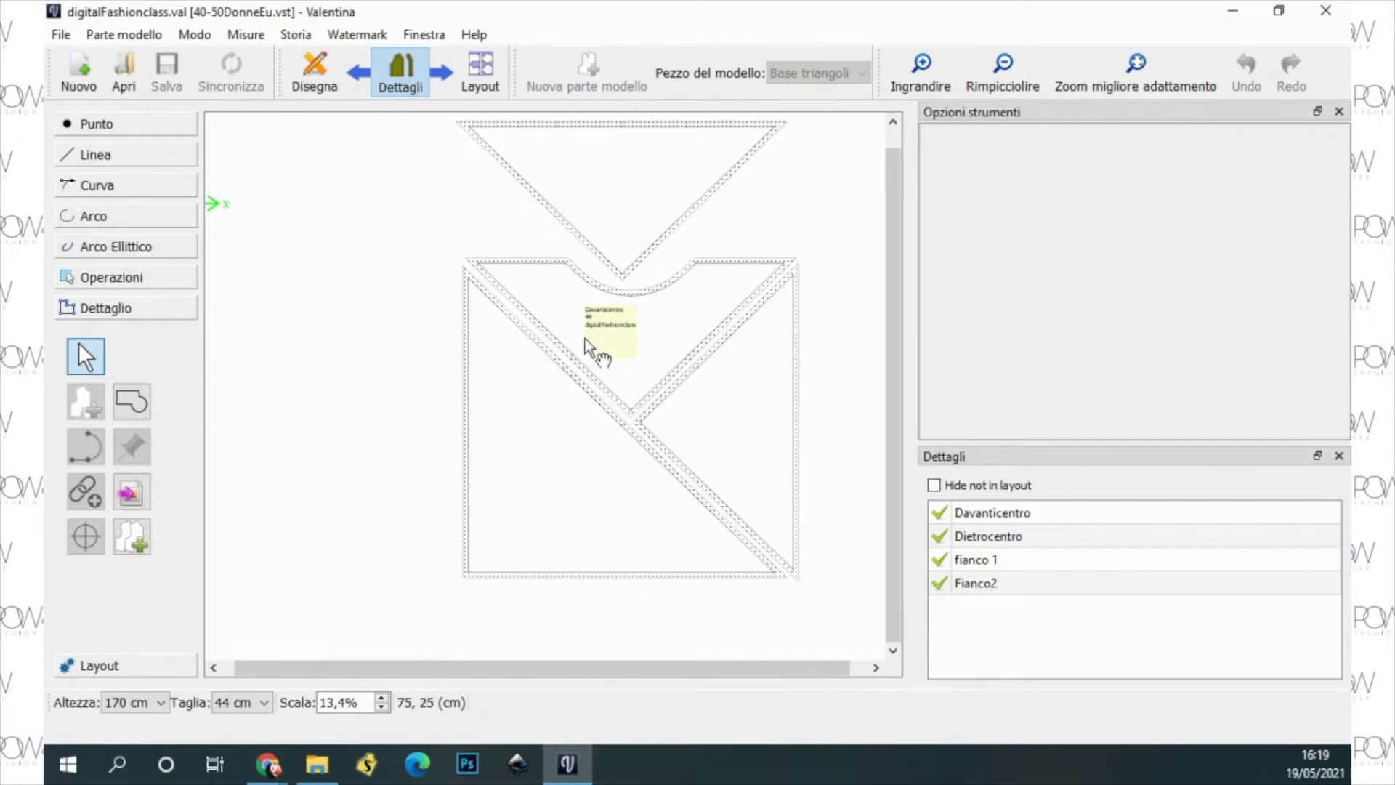
# Step: Move the Davanticentro piece's label to the right inside the piece, clear of point A6
pyautogui.click(920, 69)
pyautogui.click(921, 69)
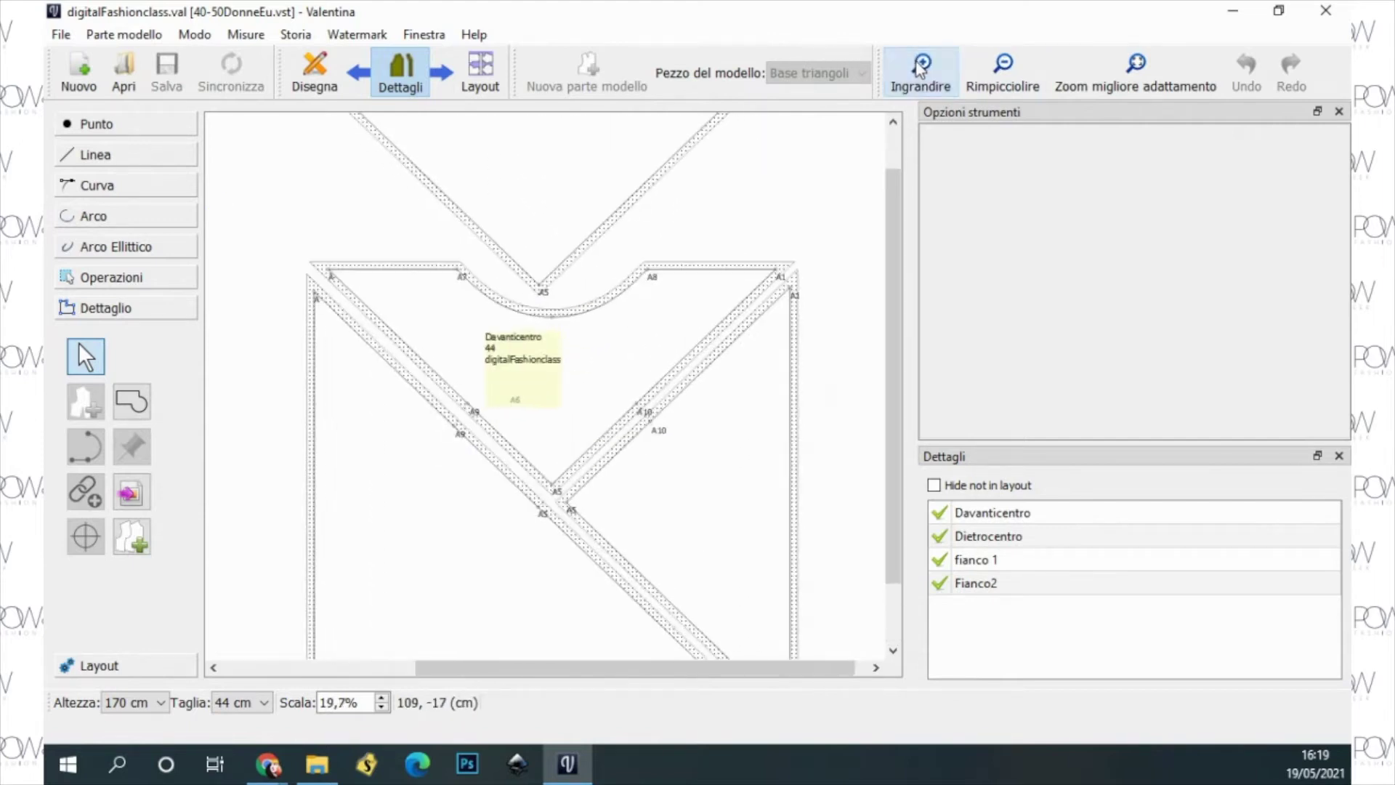
pyautogui.click(921, 69)
pyautogui.click(921, 69)
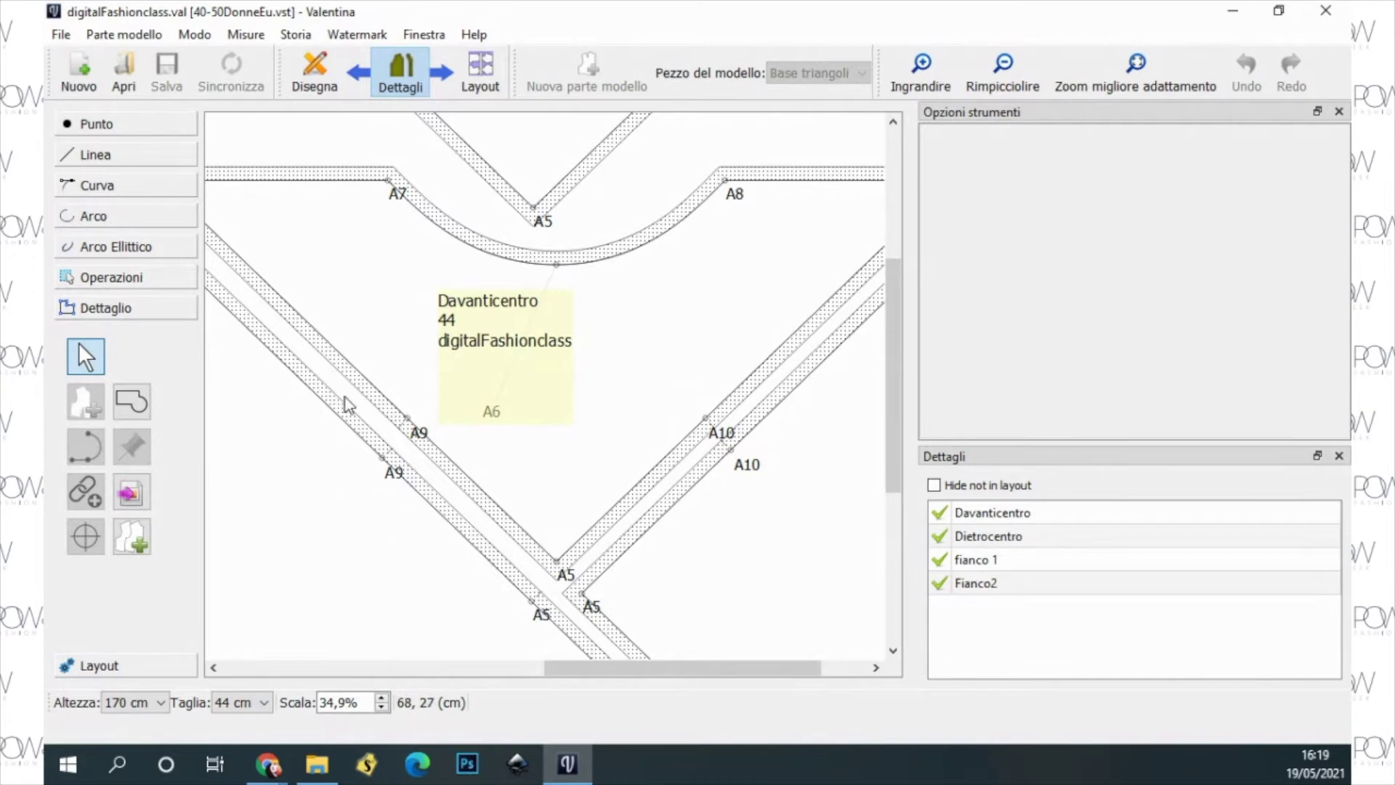
pyautogui.moveTo(555, 399); pyautogui.dragTo(639, 411)
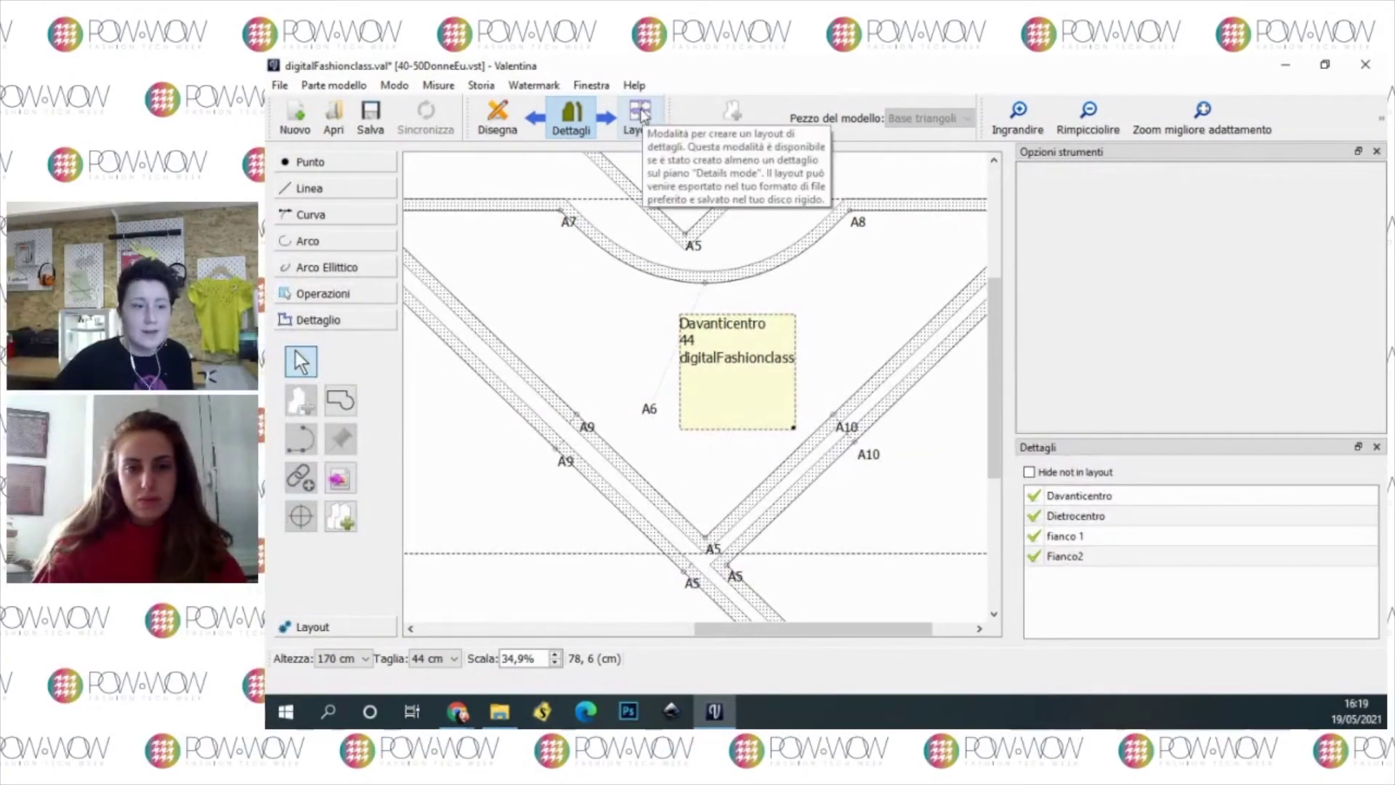
# Step: Inspect the layout creation settings in Layout mode, dismiss them without generating a layout, and switch to the Digital fashion class folder
pyautogui.click(641, 113)
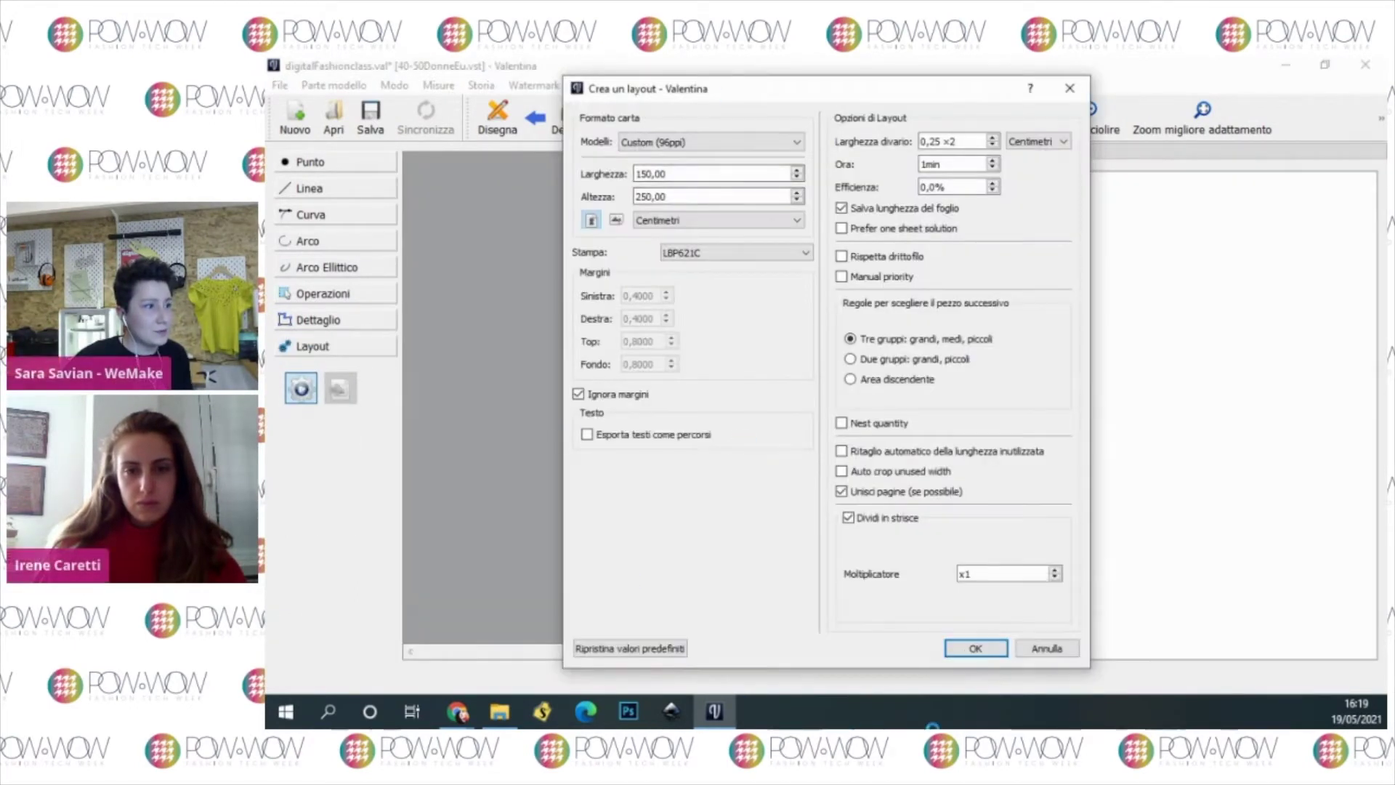
pyautogui.click(1071, 91)
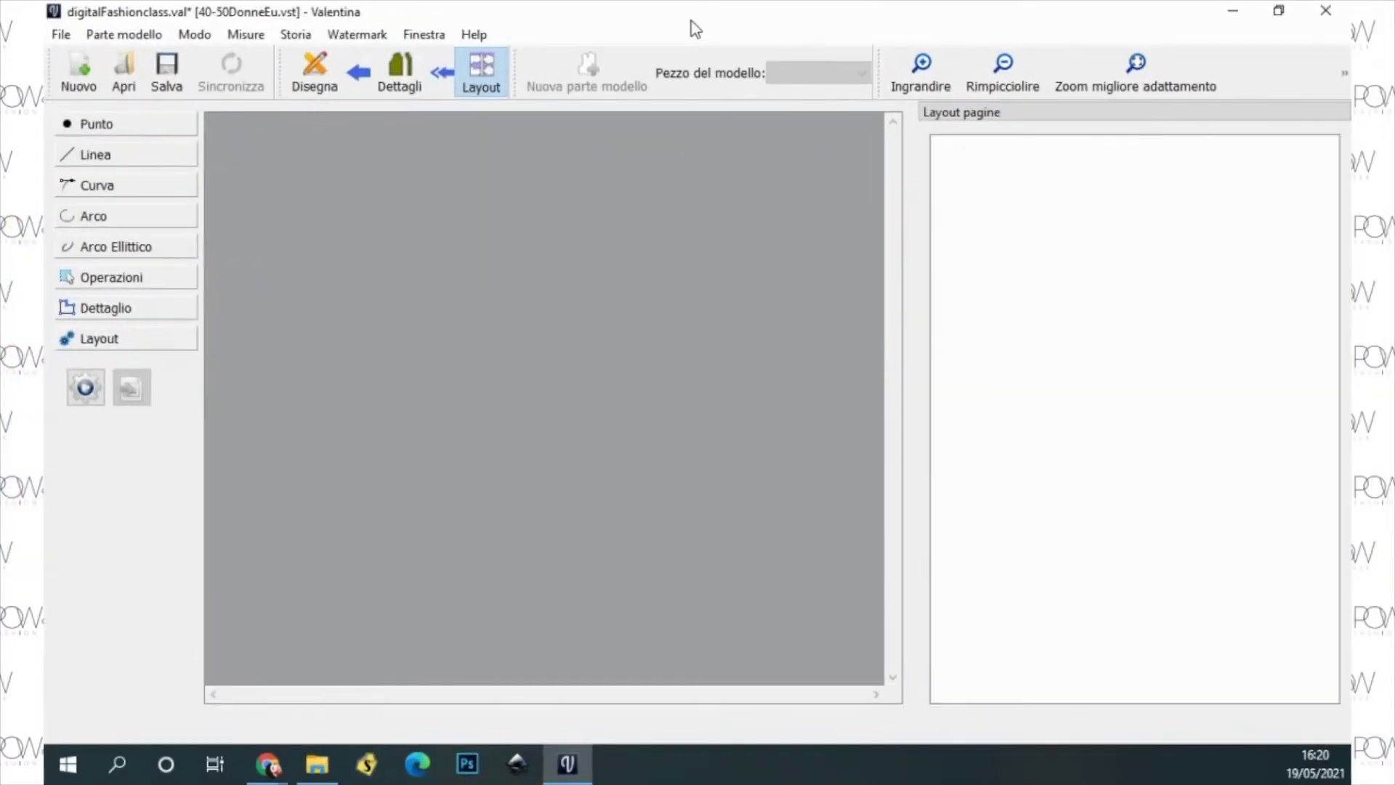
pyautogui.moveTo(696, 30); pyautogui.dragTo(1345, 770)
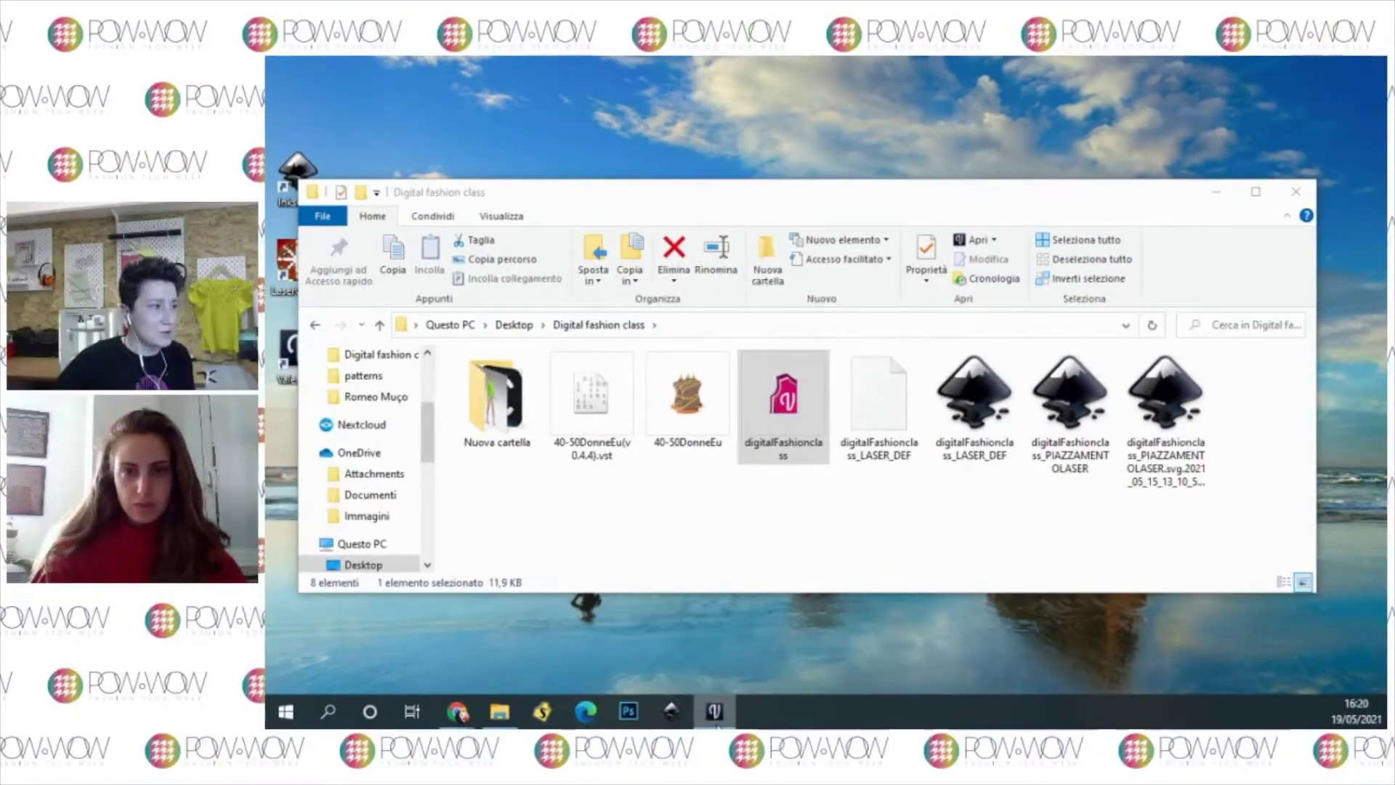
# Step: Switch to the empty Valentina window, maximise it and close the pattern messages pane
pyautogui.click(568, 763)
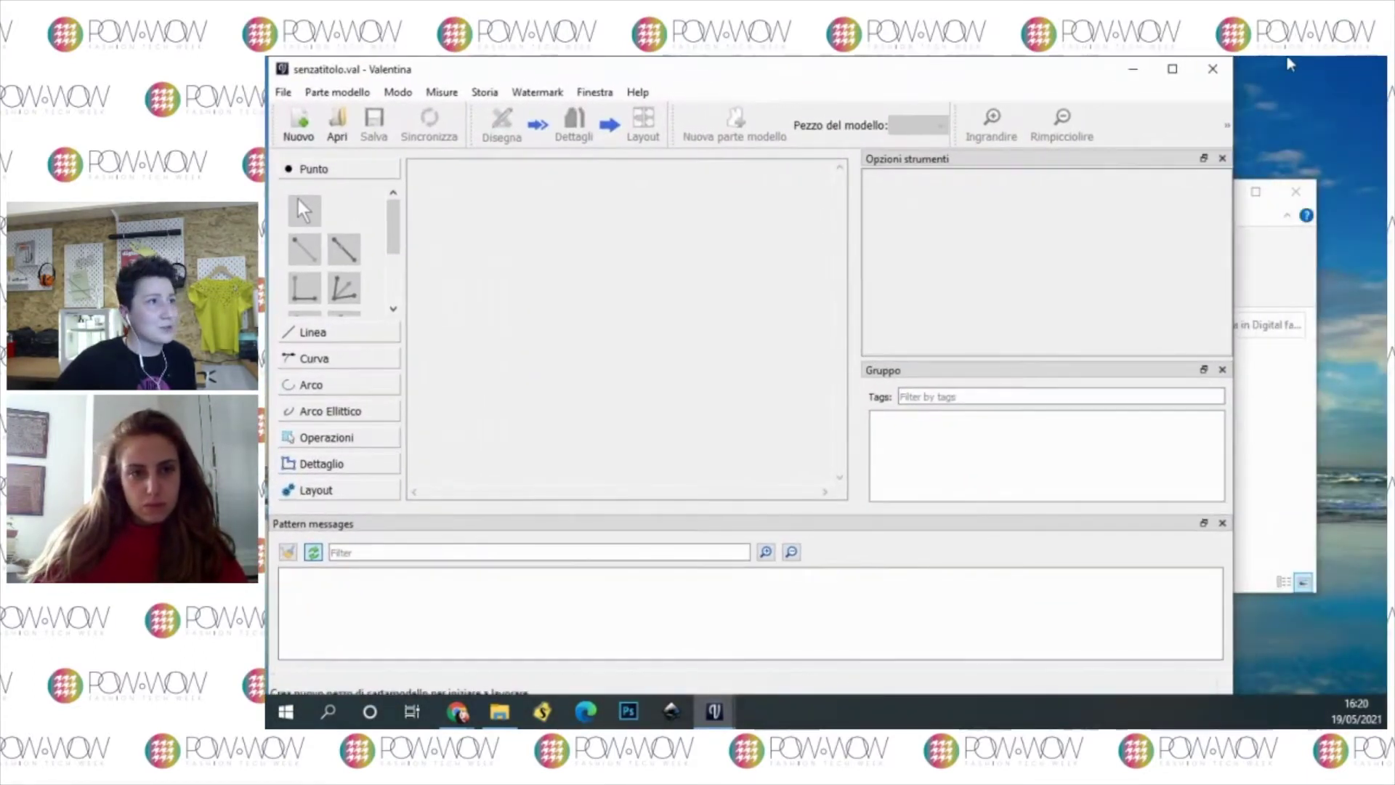
pyautogui.click(1172, 66)
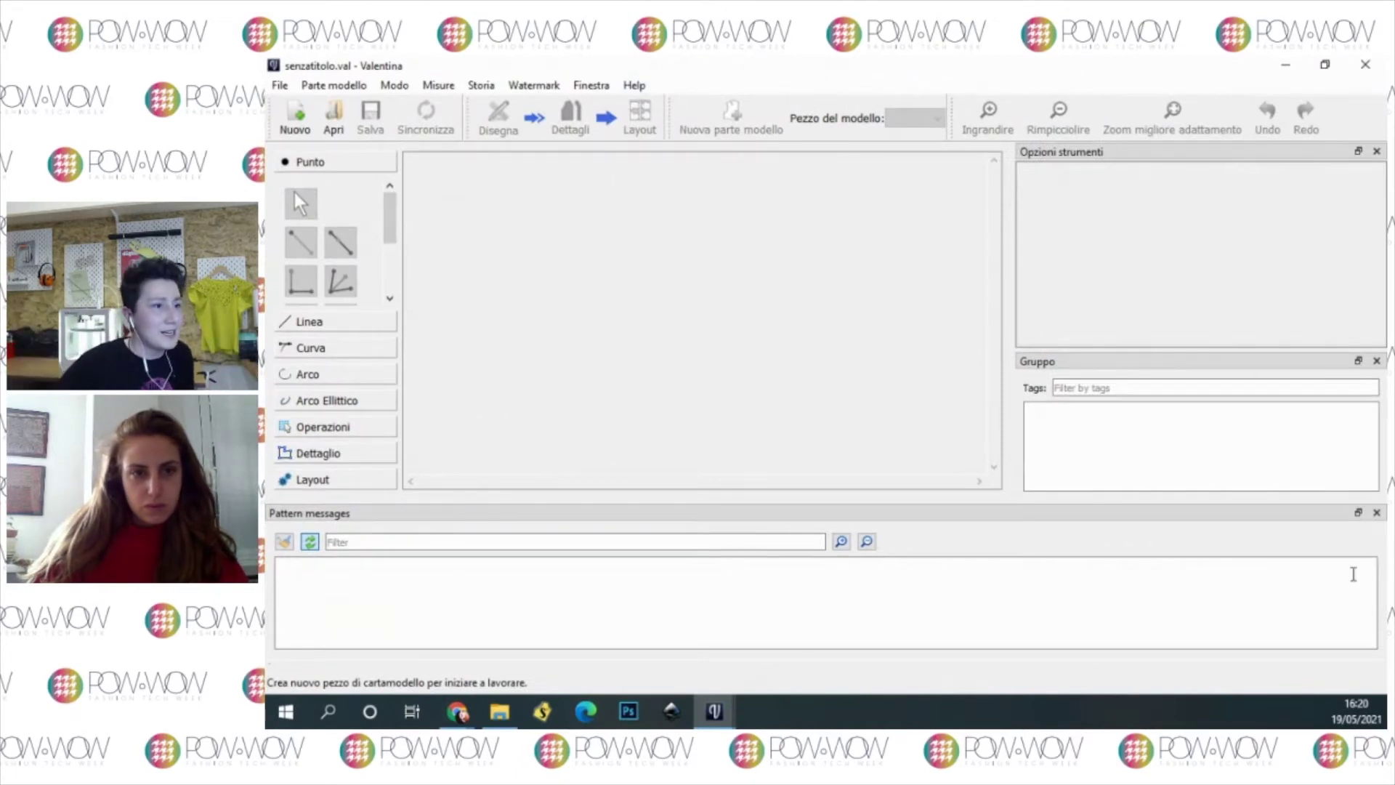
pyautogui.click(1376, 512)
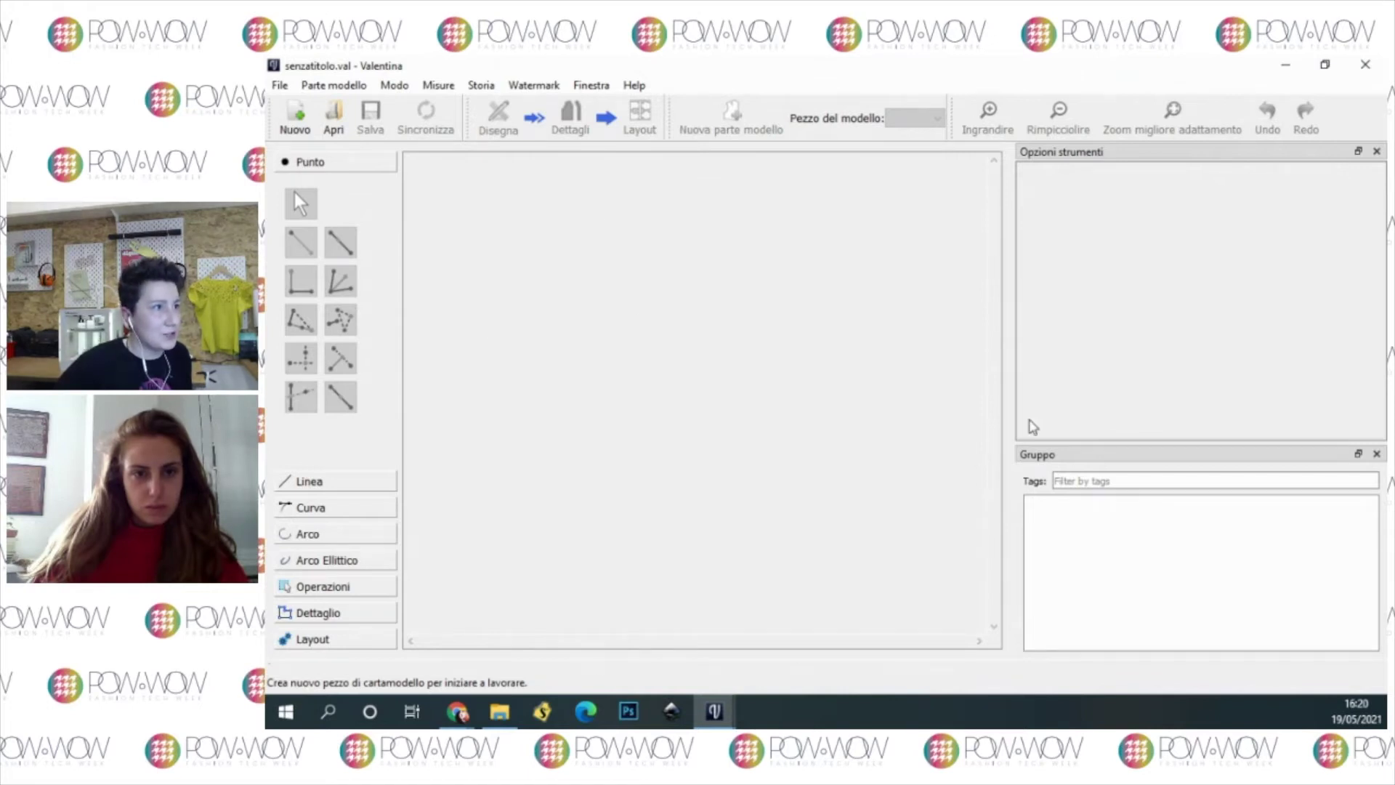
# Step: Create a new pattern in centimetres with its pattern piece named Canotta Triangoli
pyautogui.click(314, 110)
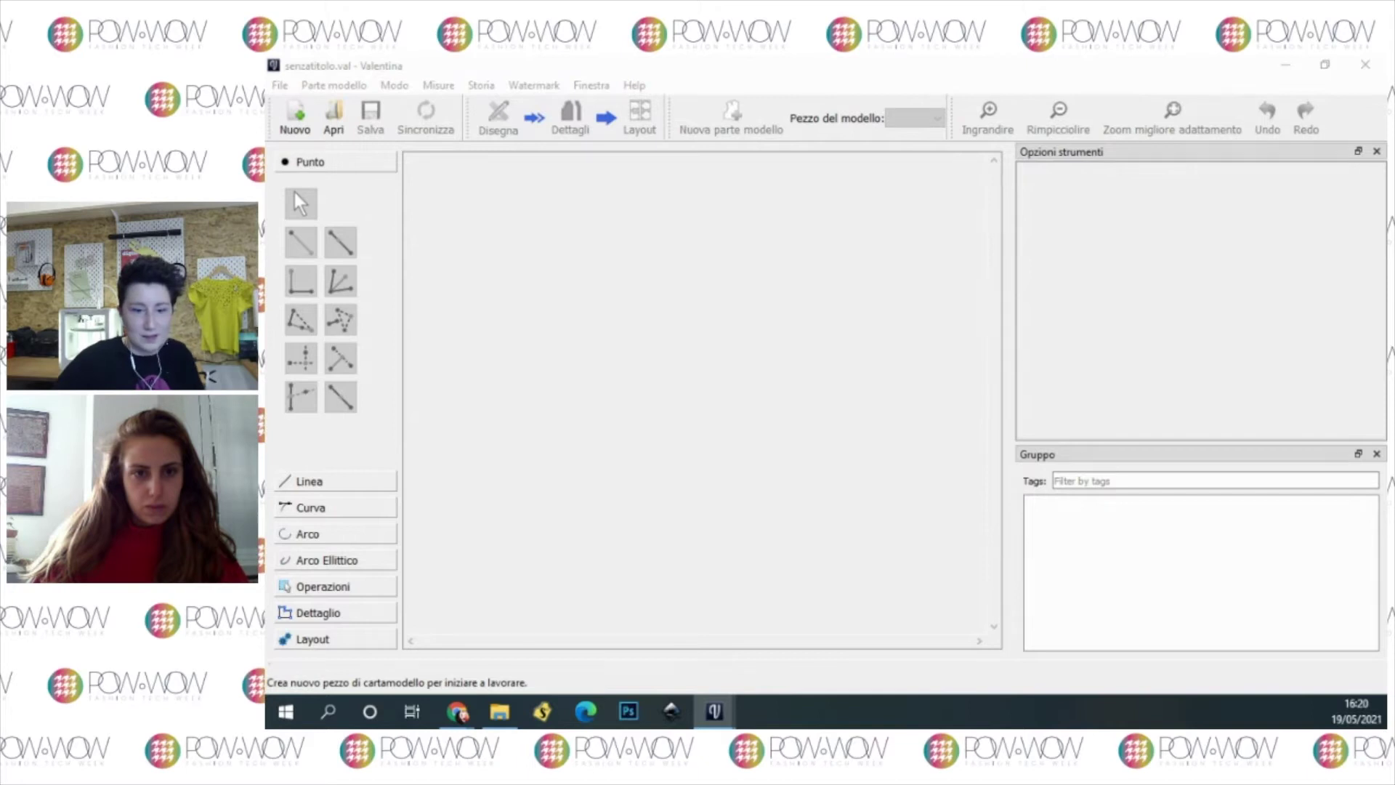
pyautogui.tripleClick(843, 387)
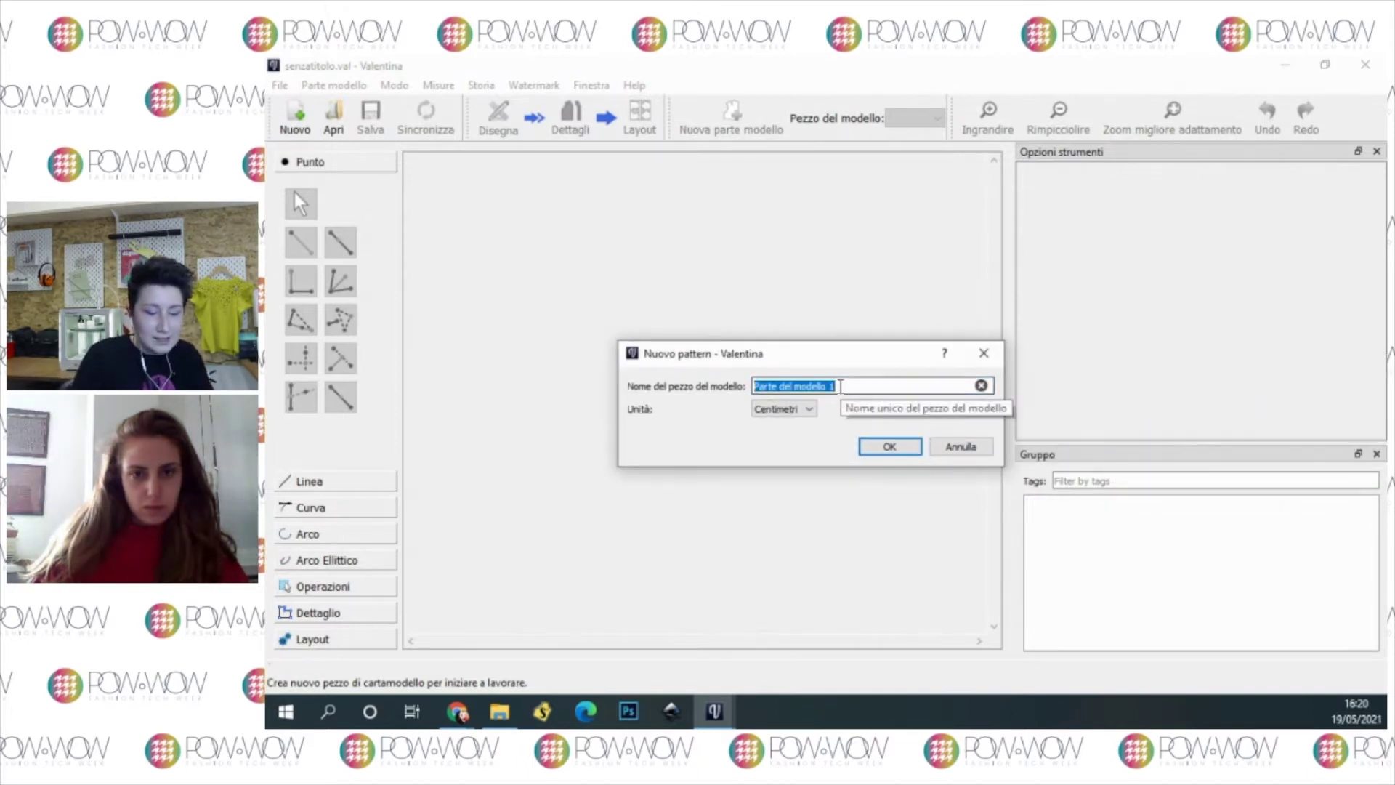
pyautogui.write('Canotta Triangoli')
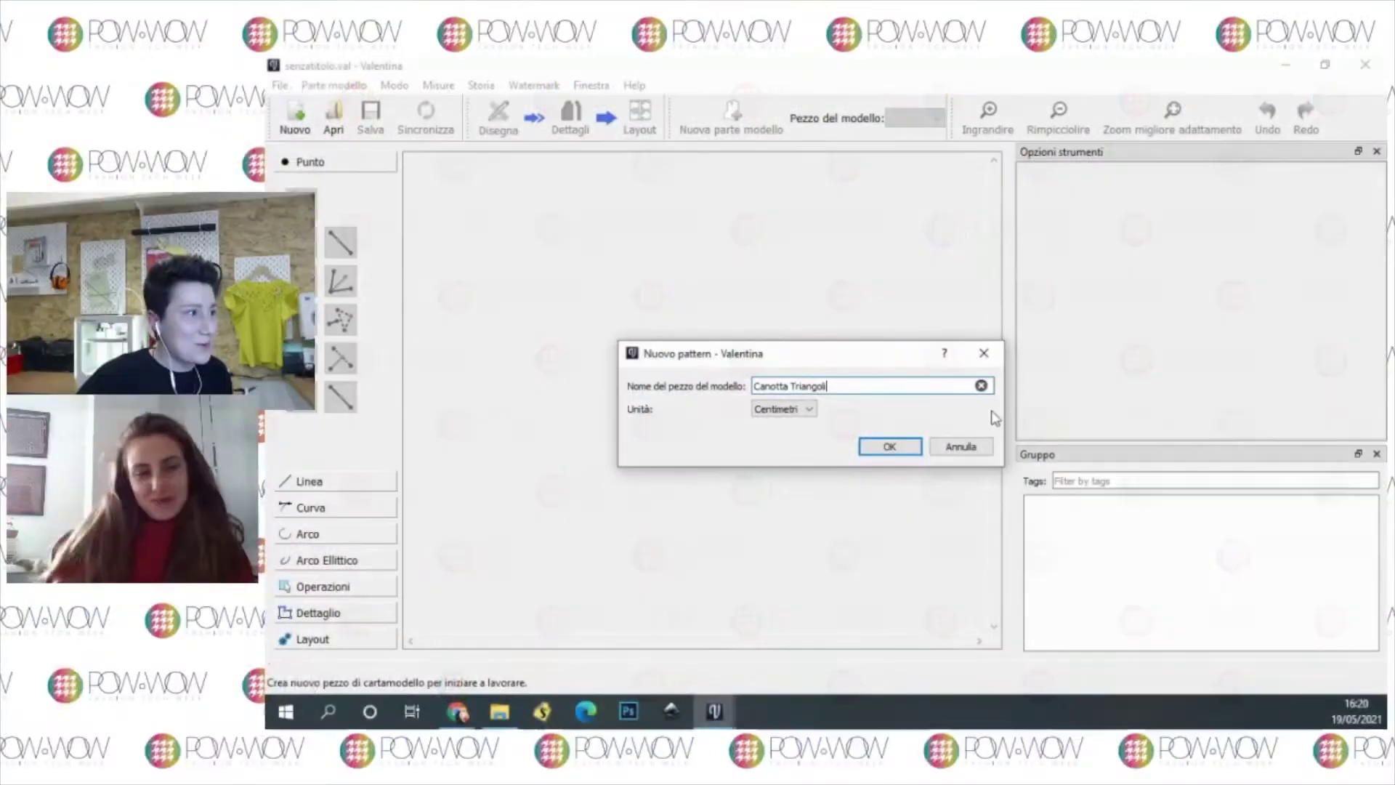
pyautogui.click(890, 447)
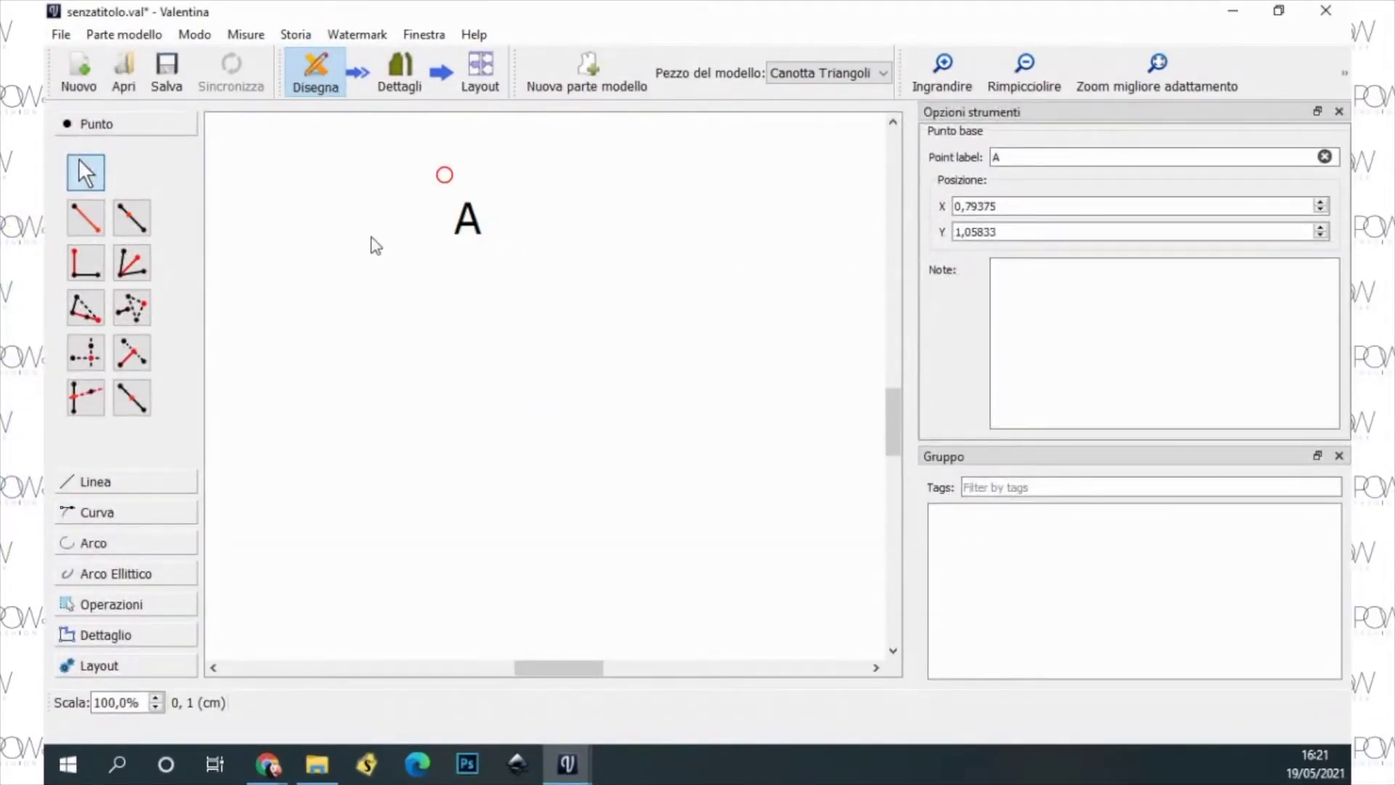
# Step: Load the multisize measurement file 40-50DonneEu from the Digital fashion class folder on the Desktop
pyautogui.click(1037, 70)
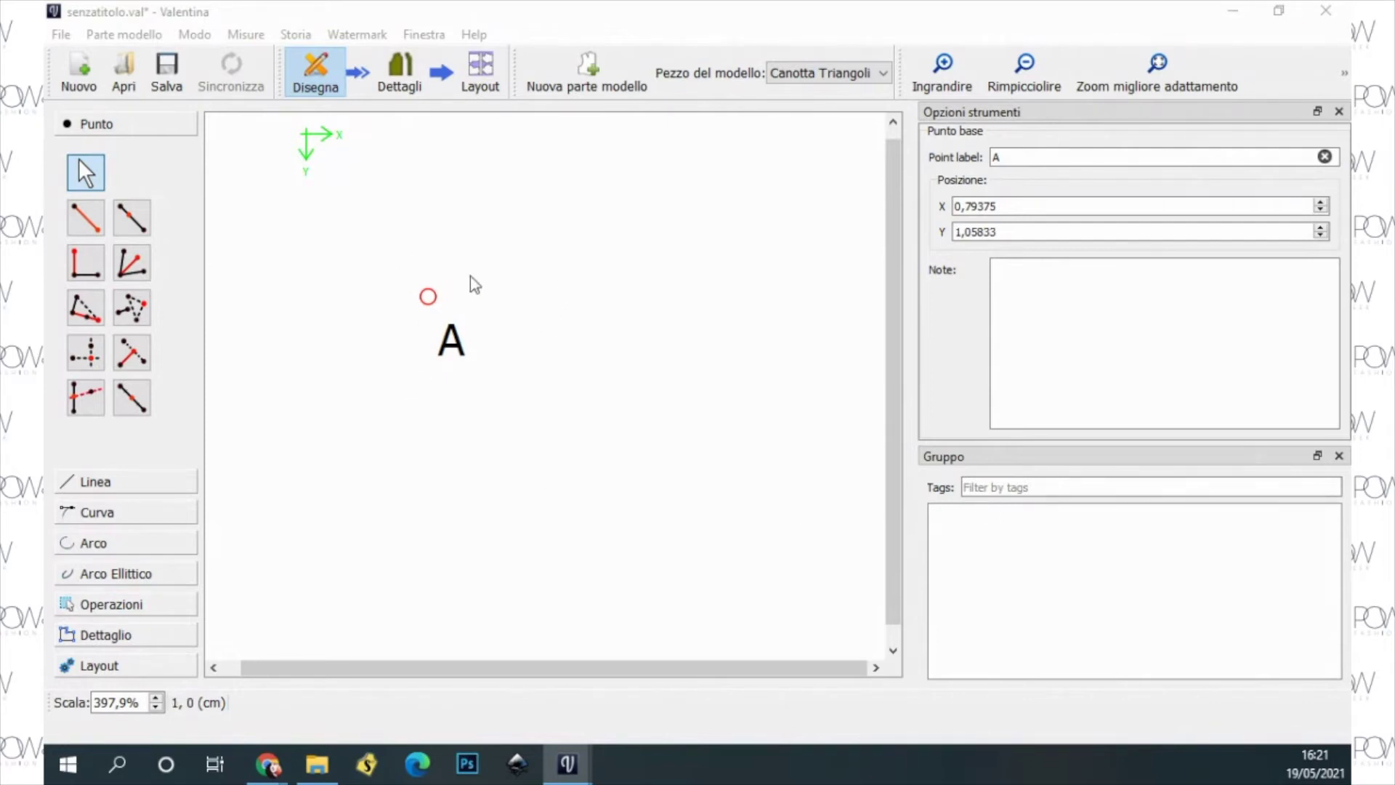
pyautogui.click(239, 37)
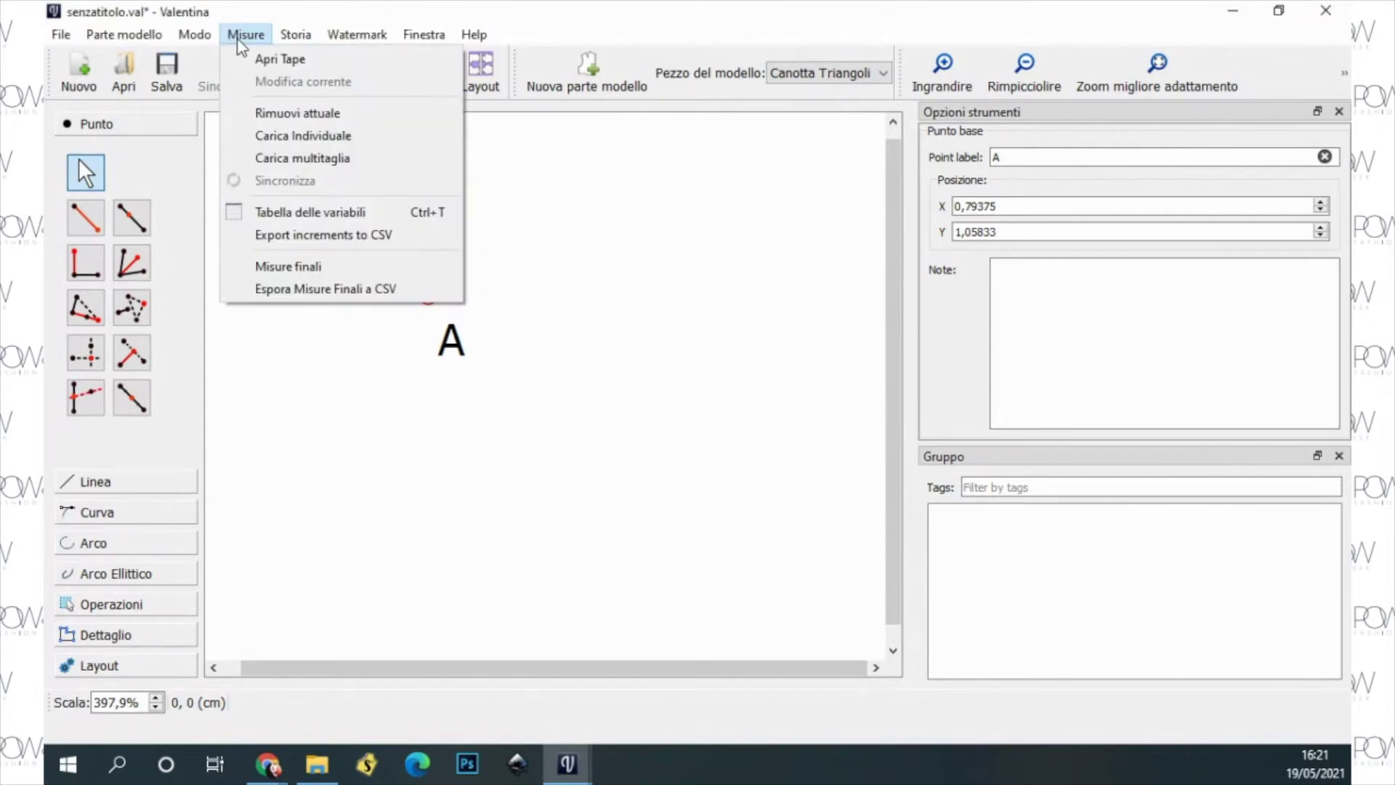
pyautogui.click(301, 160)
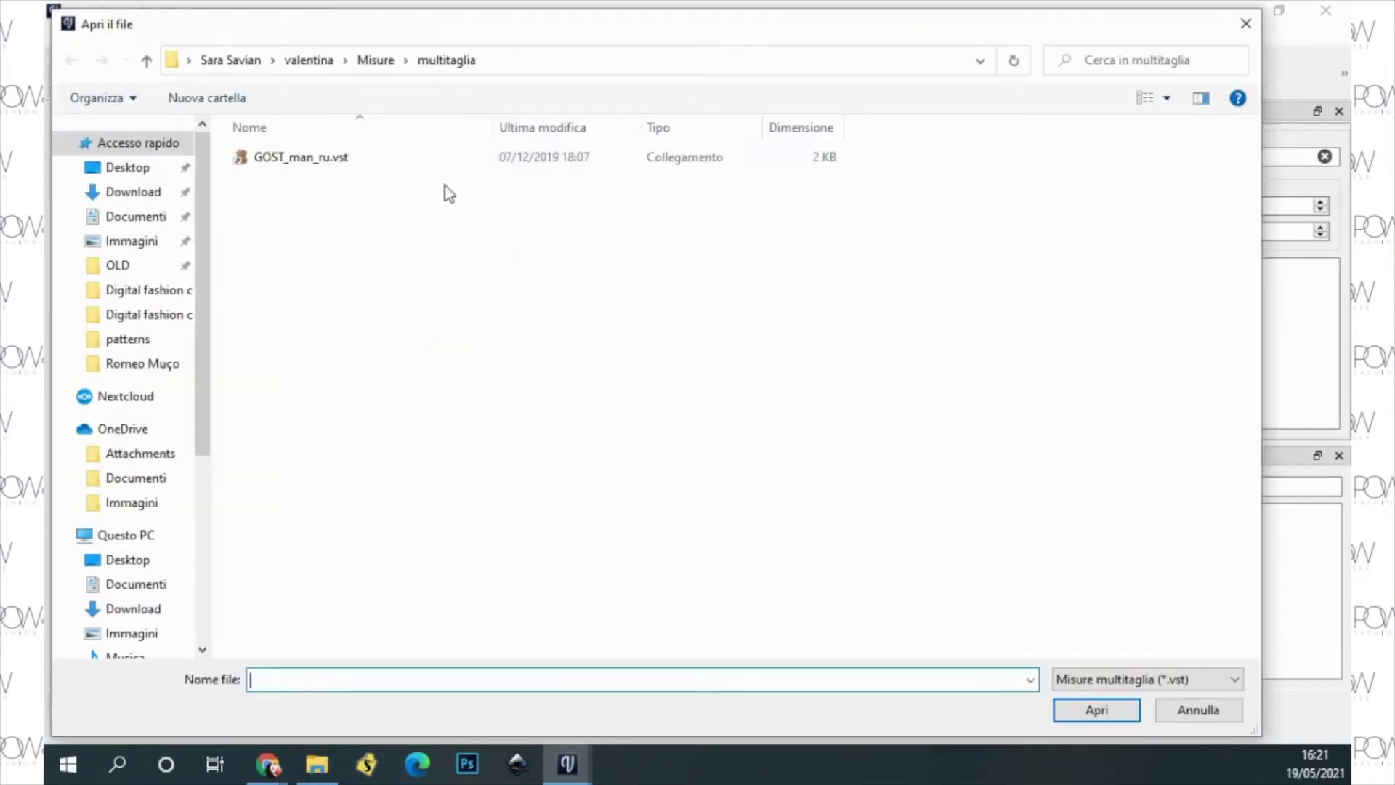
pyautogui.click(128, 164)
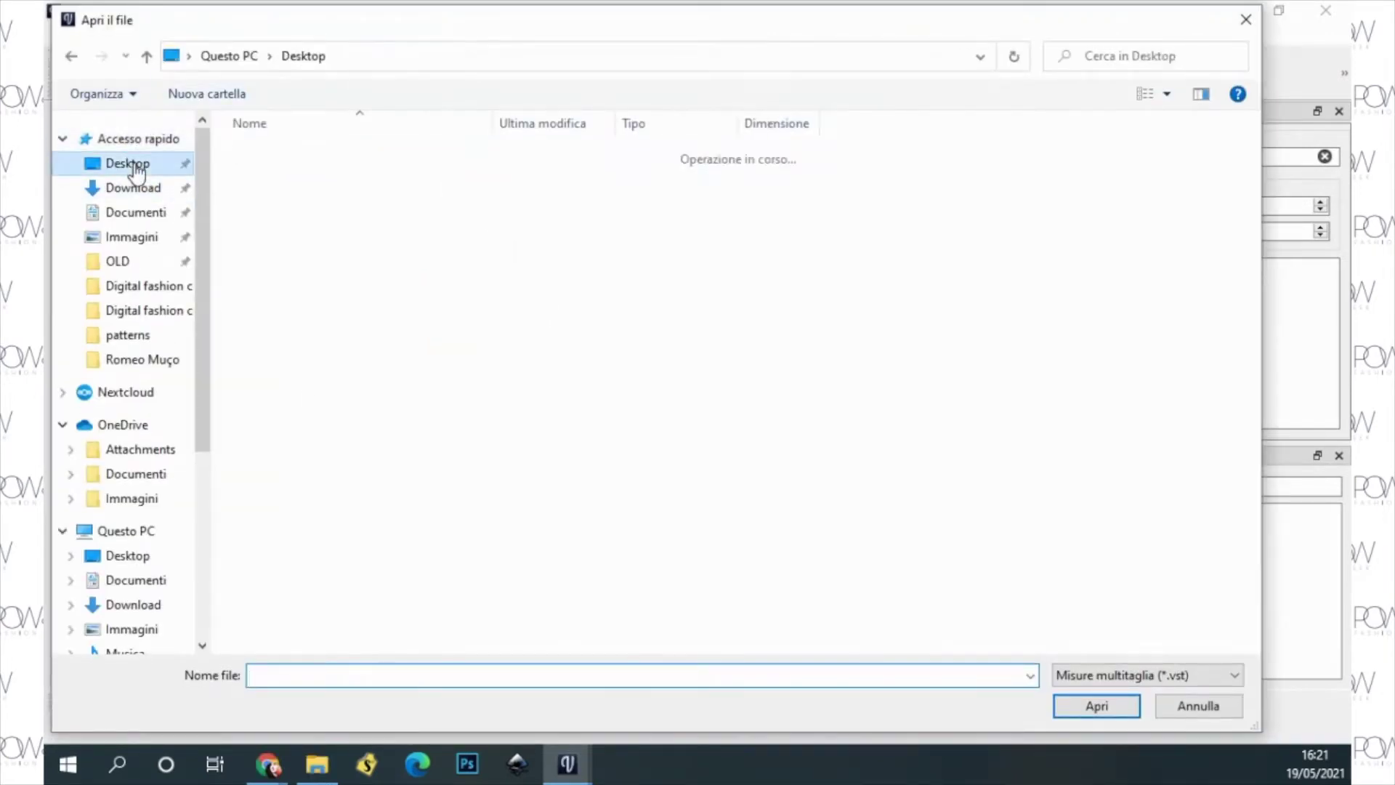
pyautogui.click(290, 198)
pyautogui.doubleClick(290, 197)
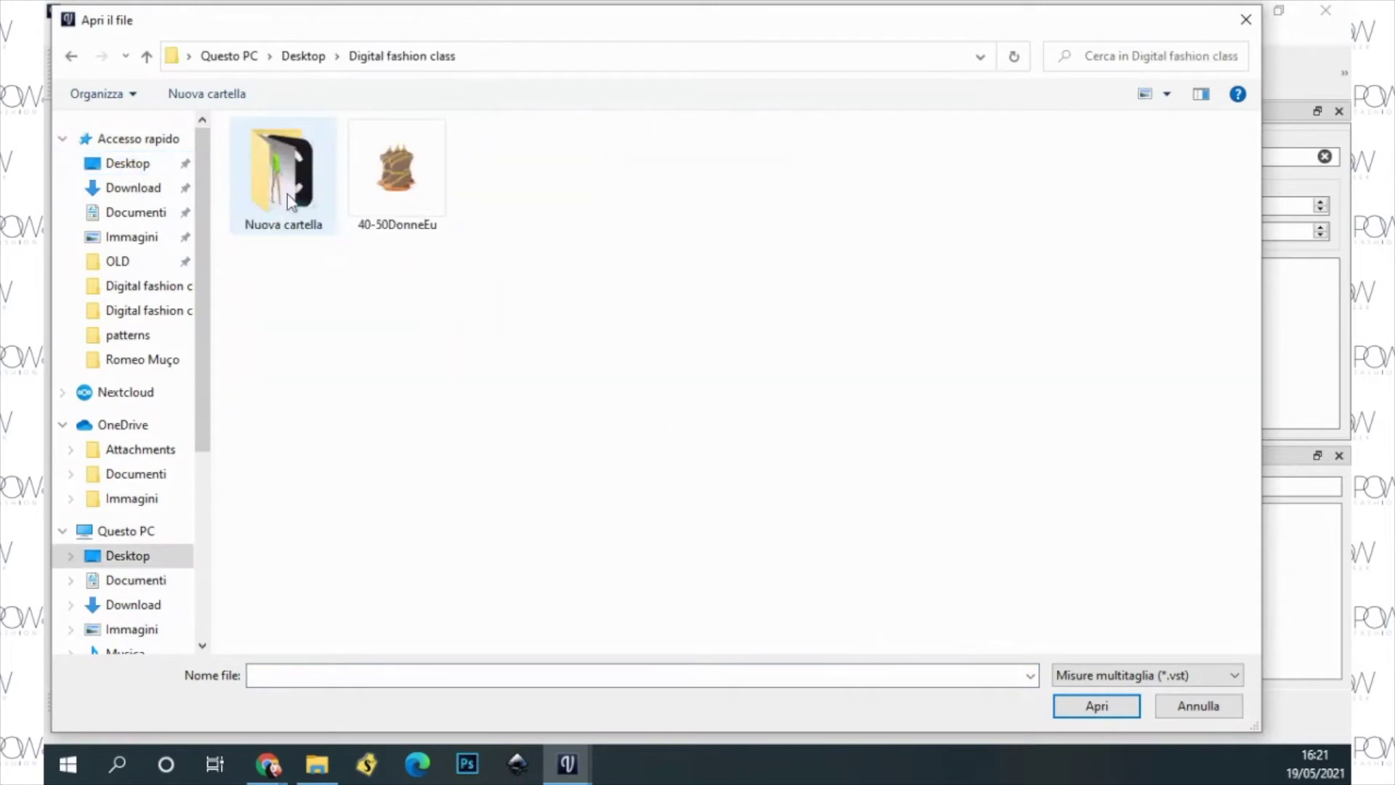
pyautogui.click(356, 172)
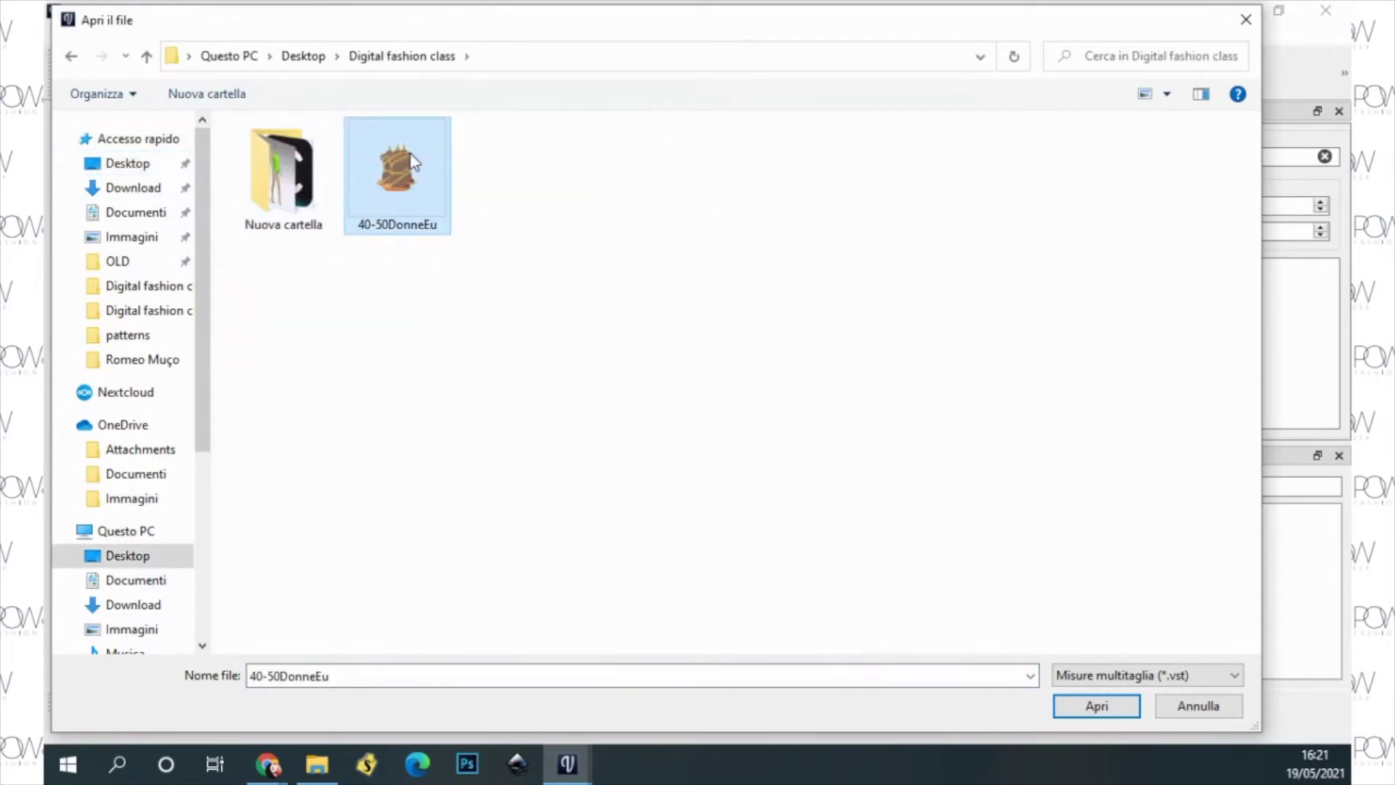
pyautogui.click(1110, 713)
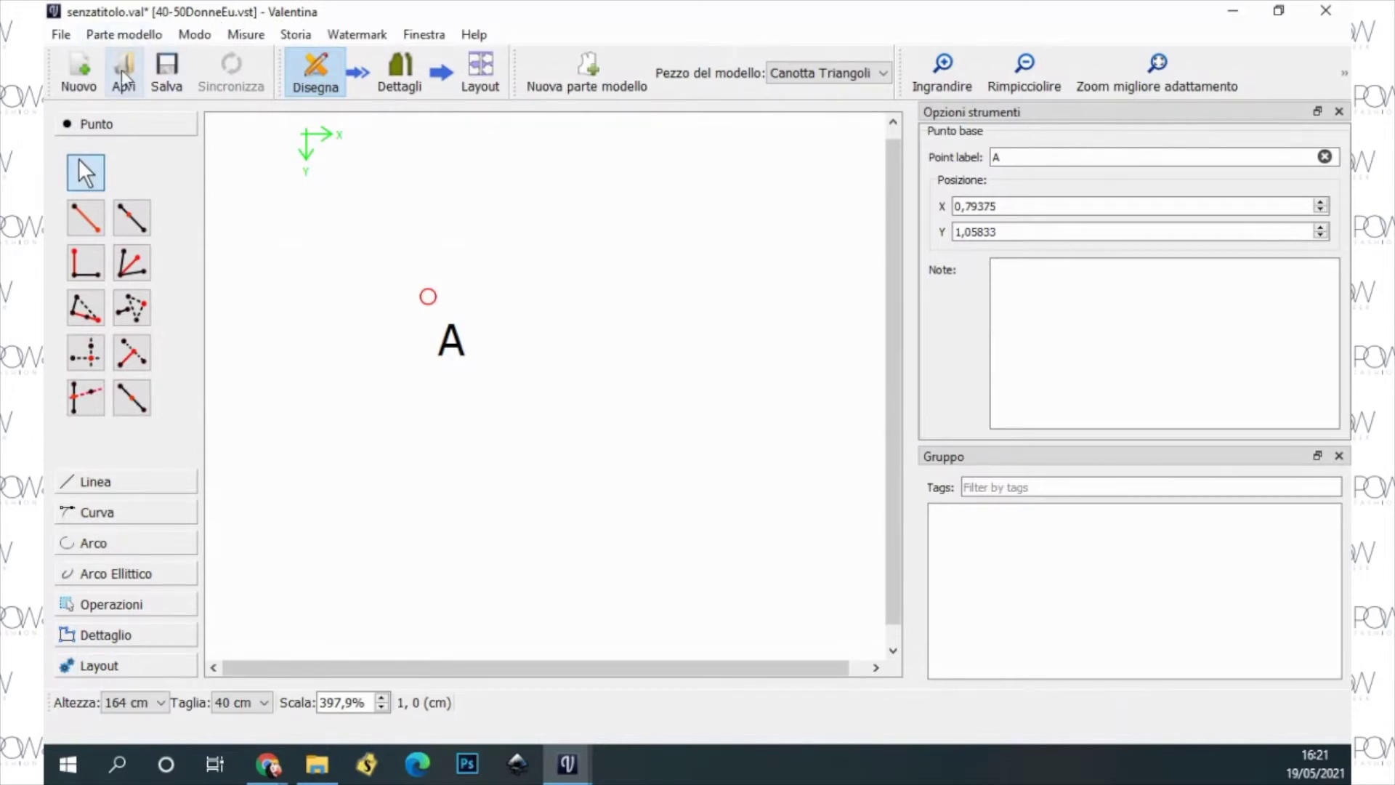
# Step: Save the pattern as digitalfashionclass2
pyautogui.click(168, 71)
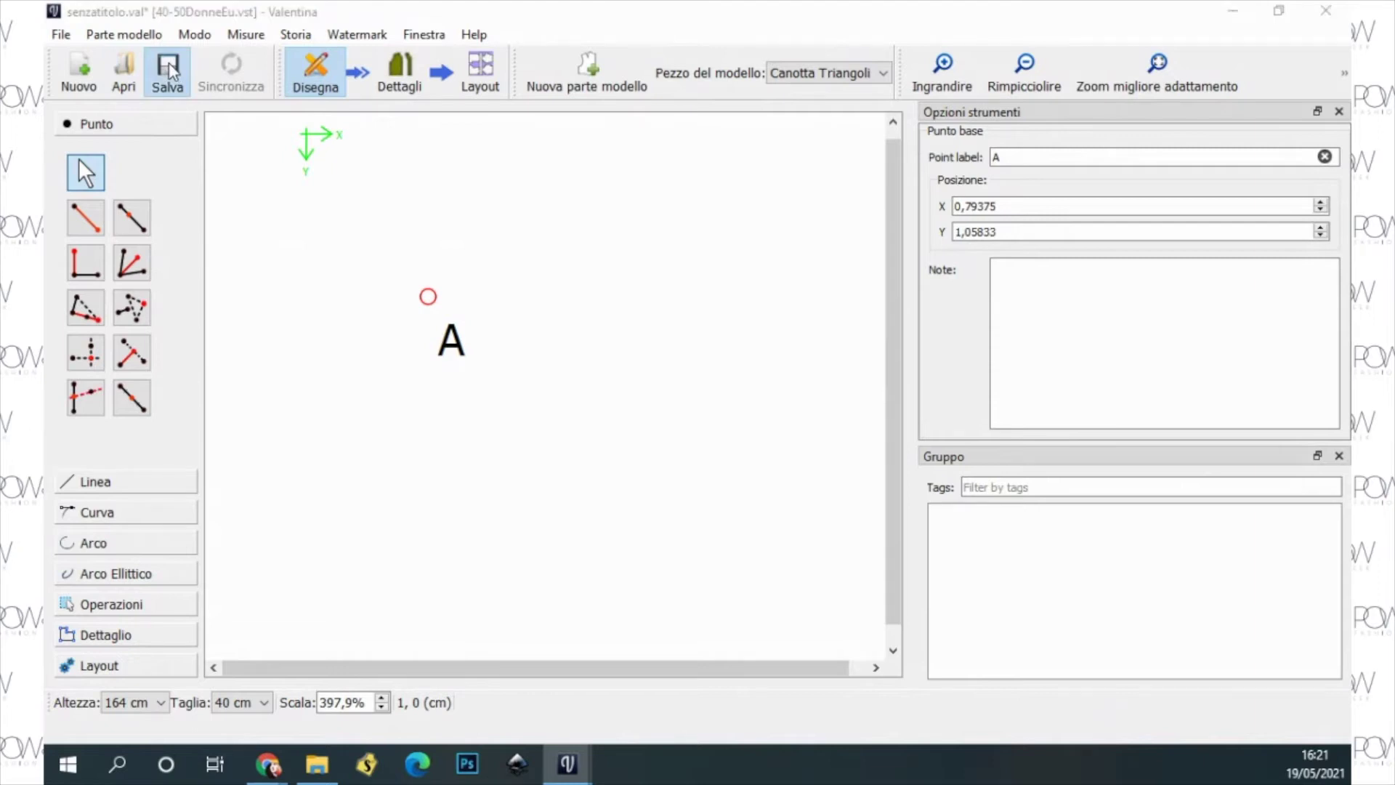
pyautogui.write('digitalfashionclass2')
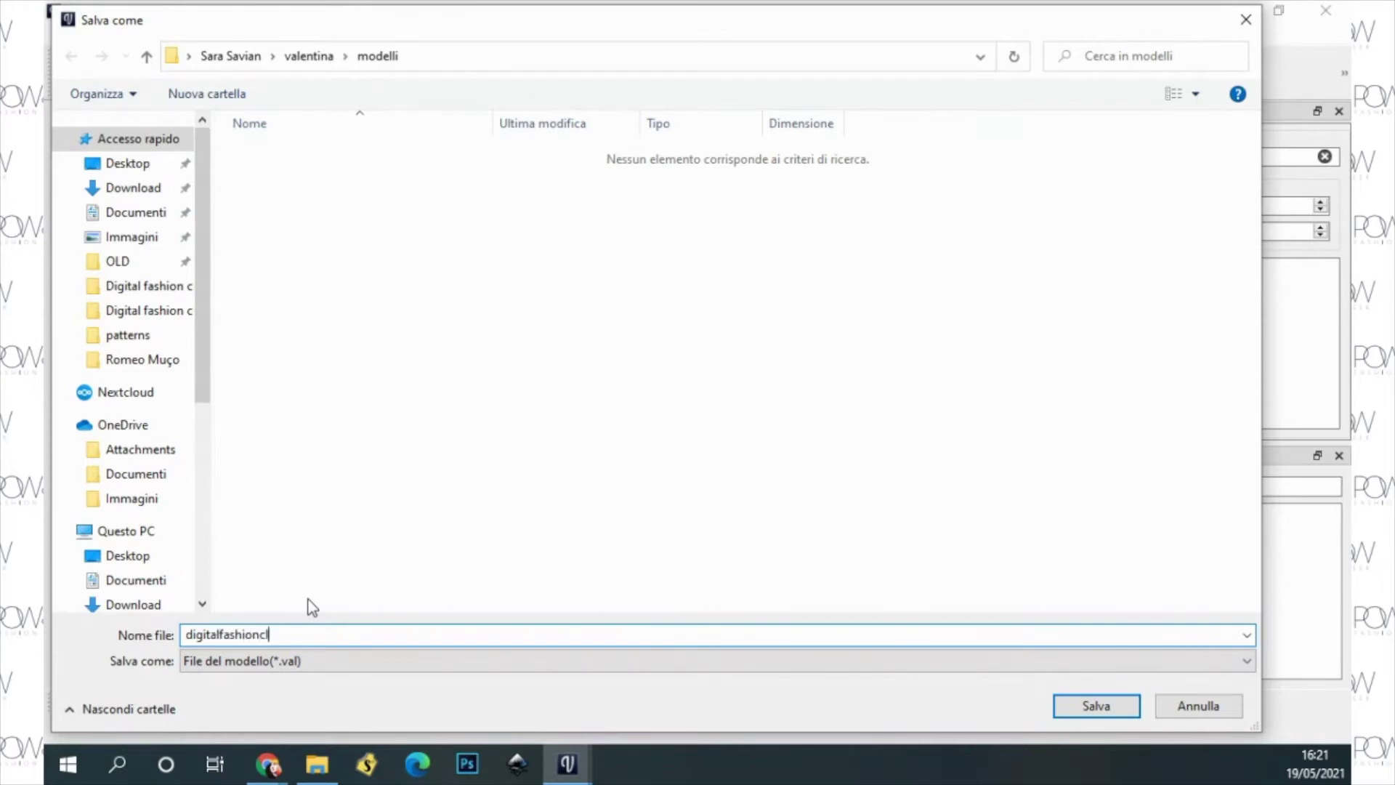
pyautogui.click(1128, 708)
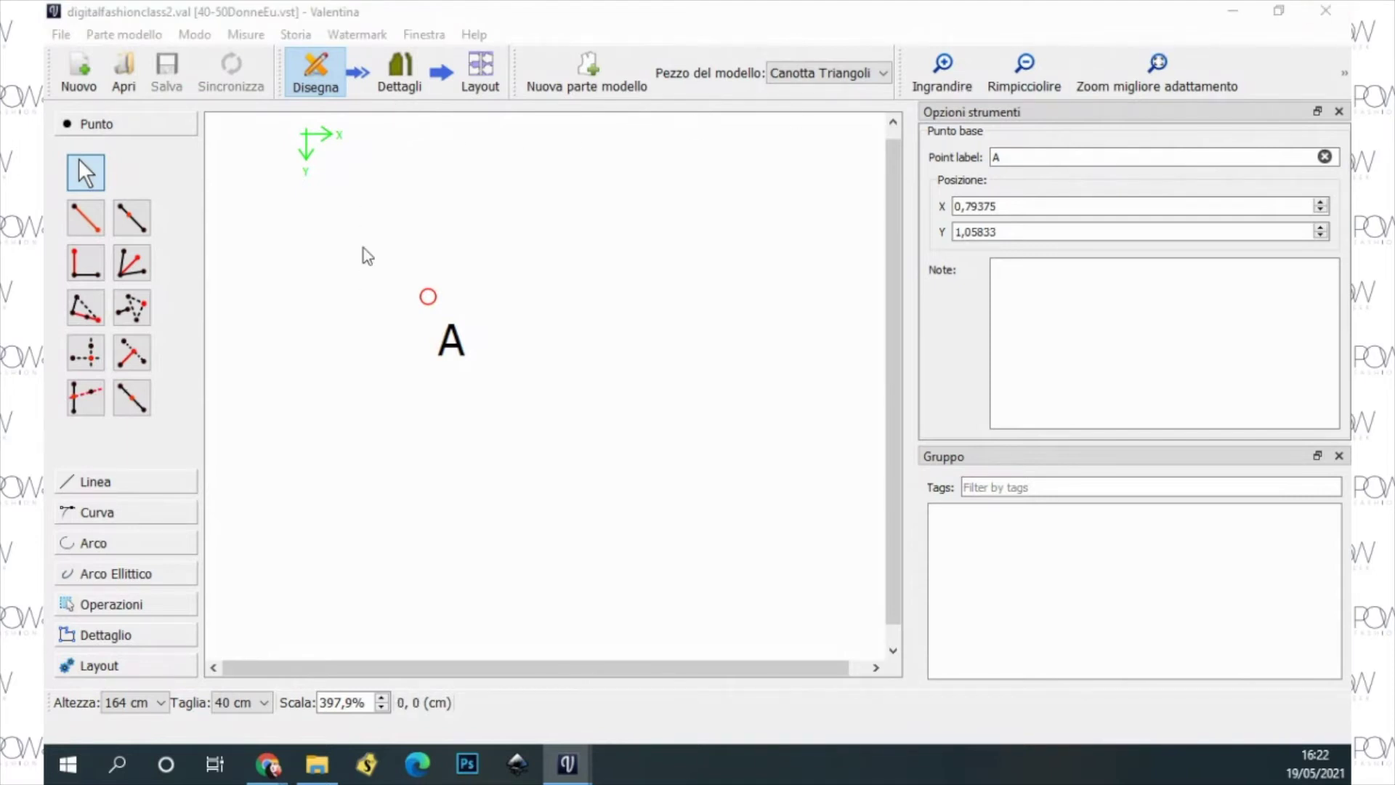
# Step: Start a point at distance and angle from base point A, horizontally at 0°, with its length set to 56 cm
pyautogui.click(85, 217)
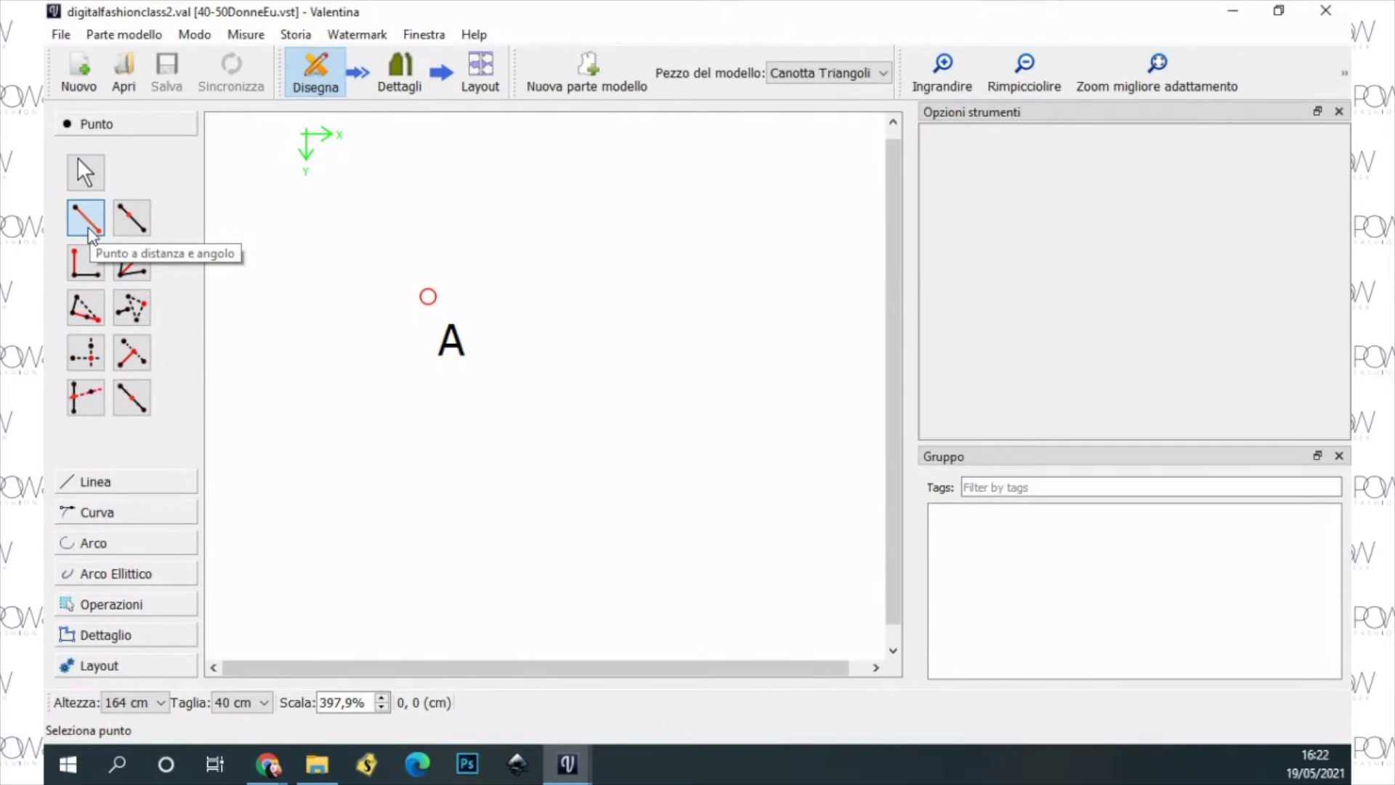
pyautogui.click(429, 297)
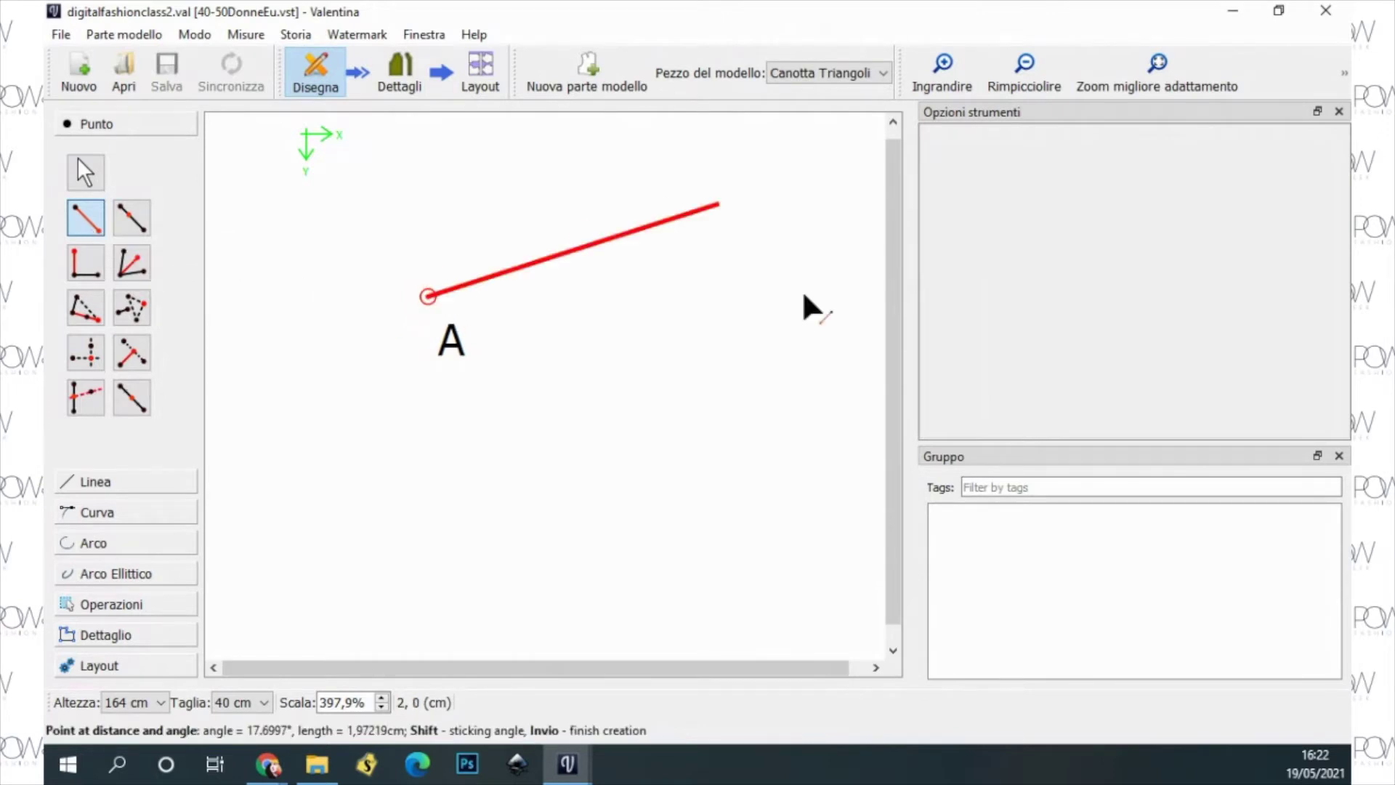
pyautogui.click(836, 296)
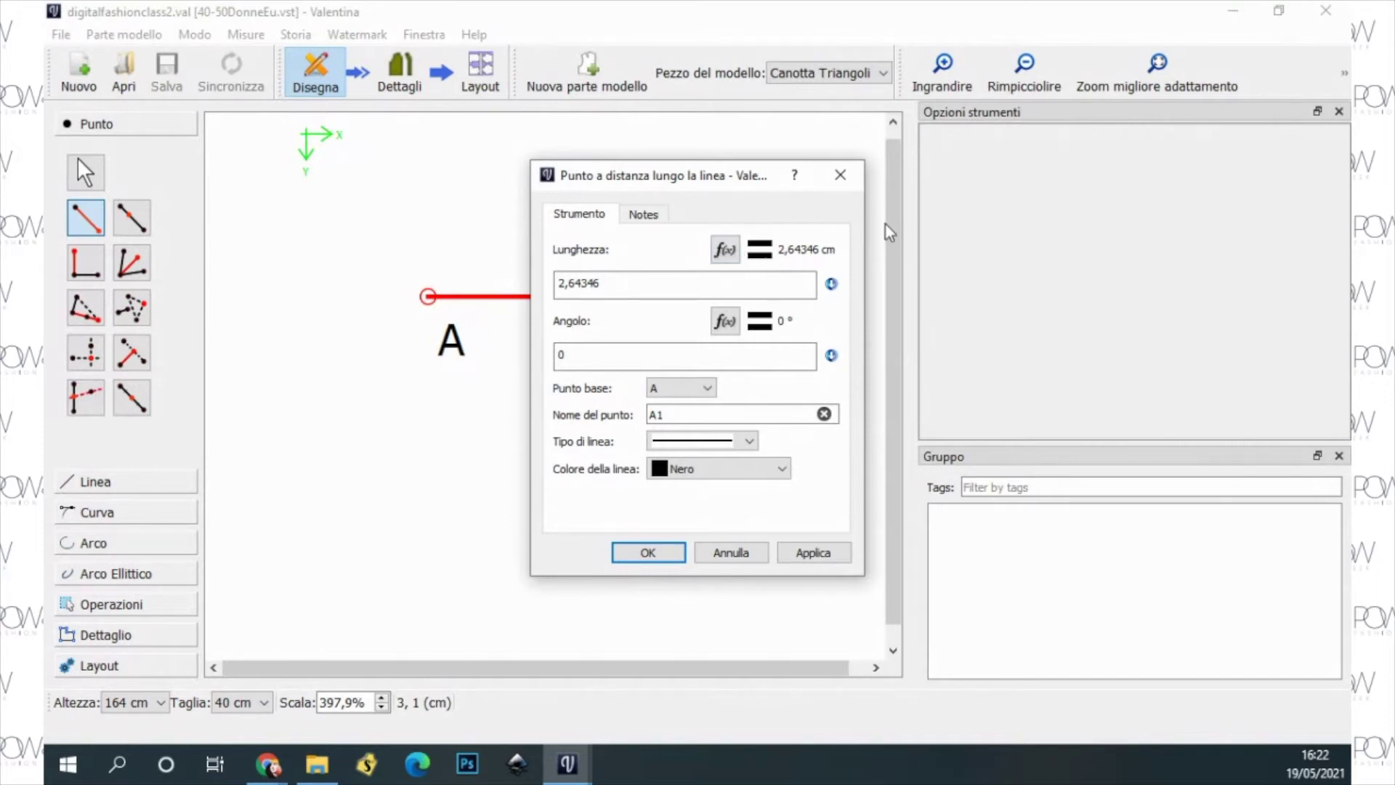
pyautogui.moveTo(699, 183); pyautogui.dragTo(458, 186)
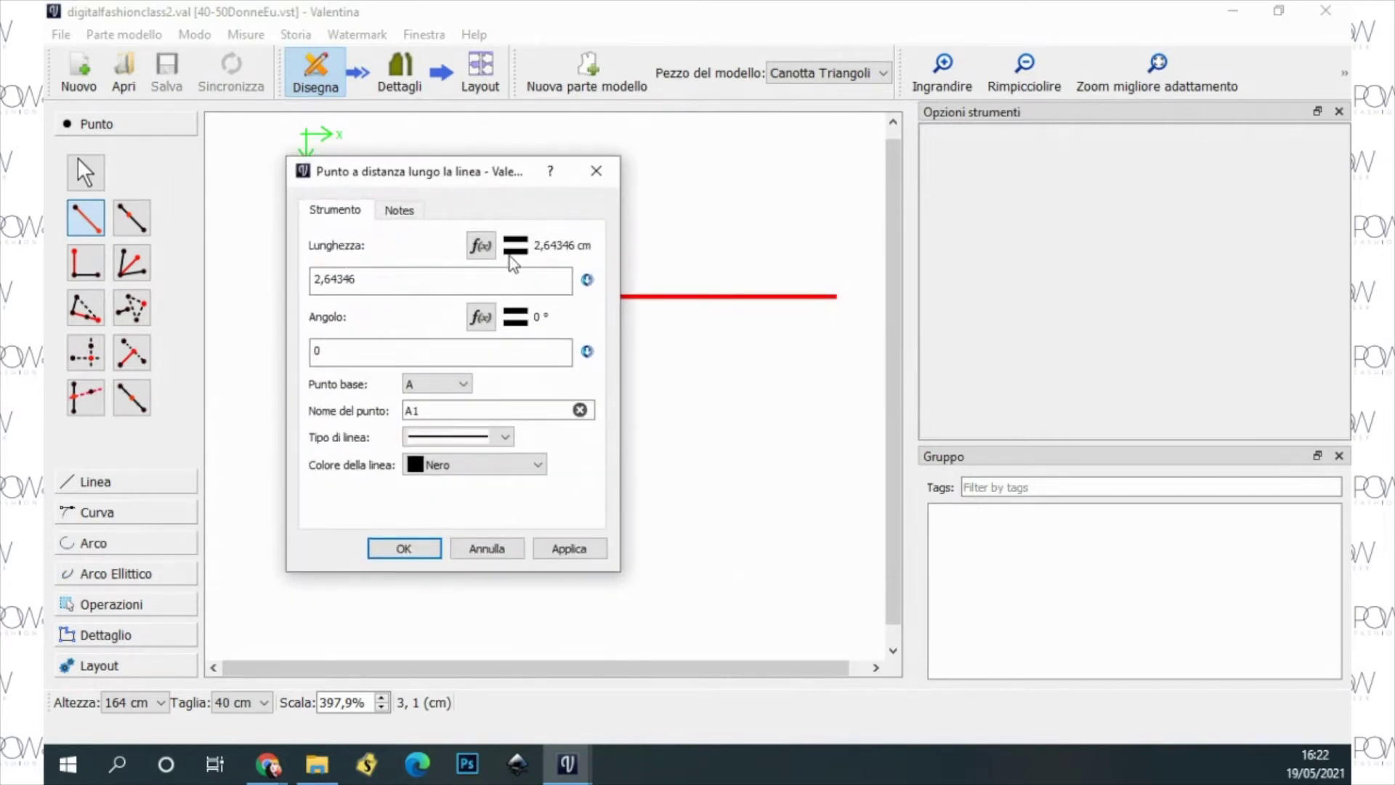
pyautogui.doubleClick(362, 276)
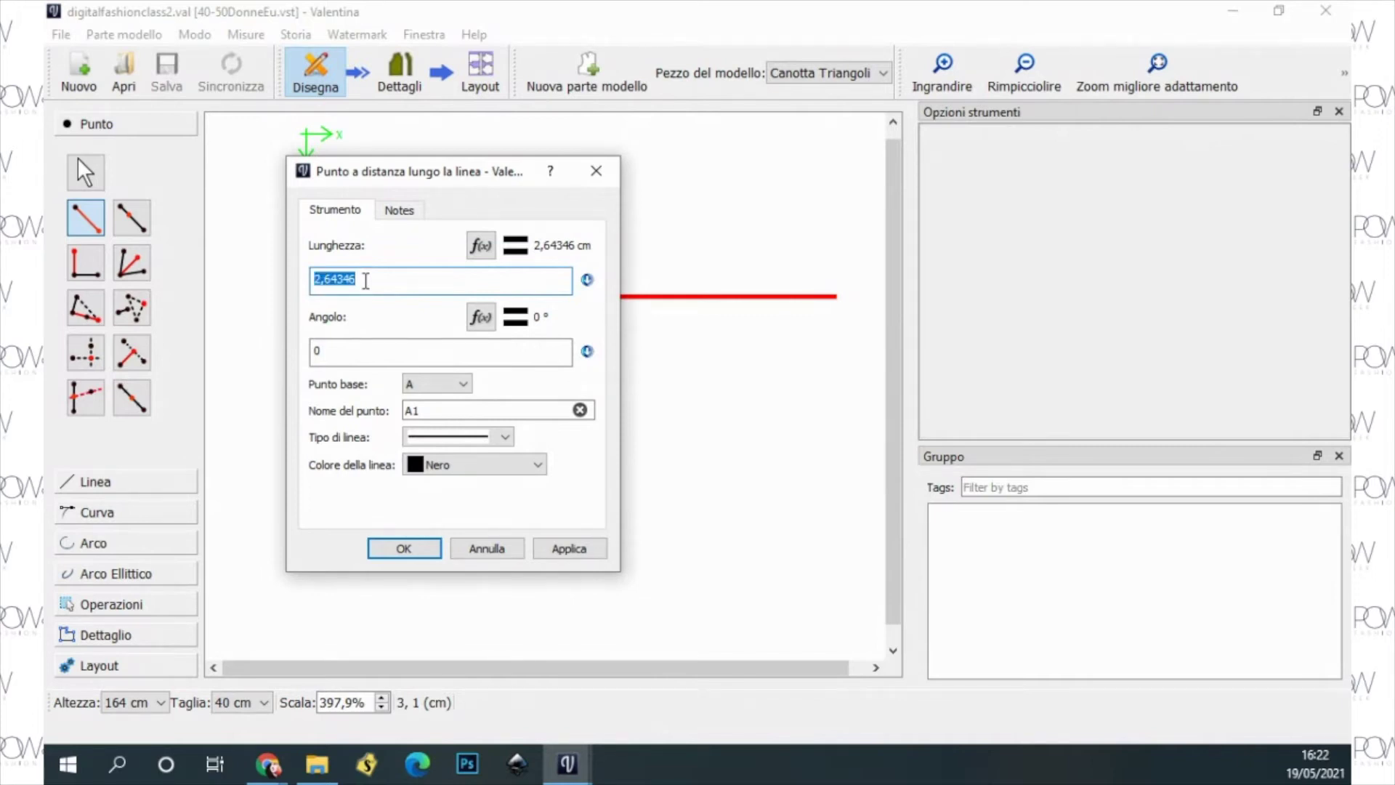
pyautogui.press('BackSpace')
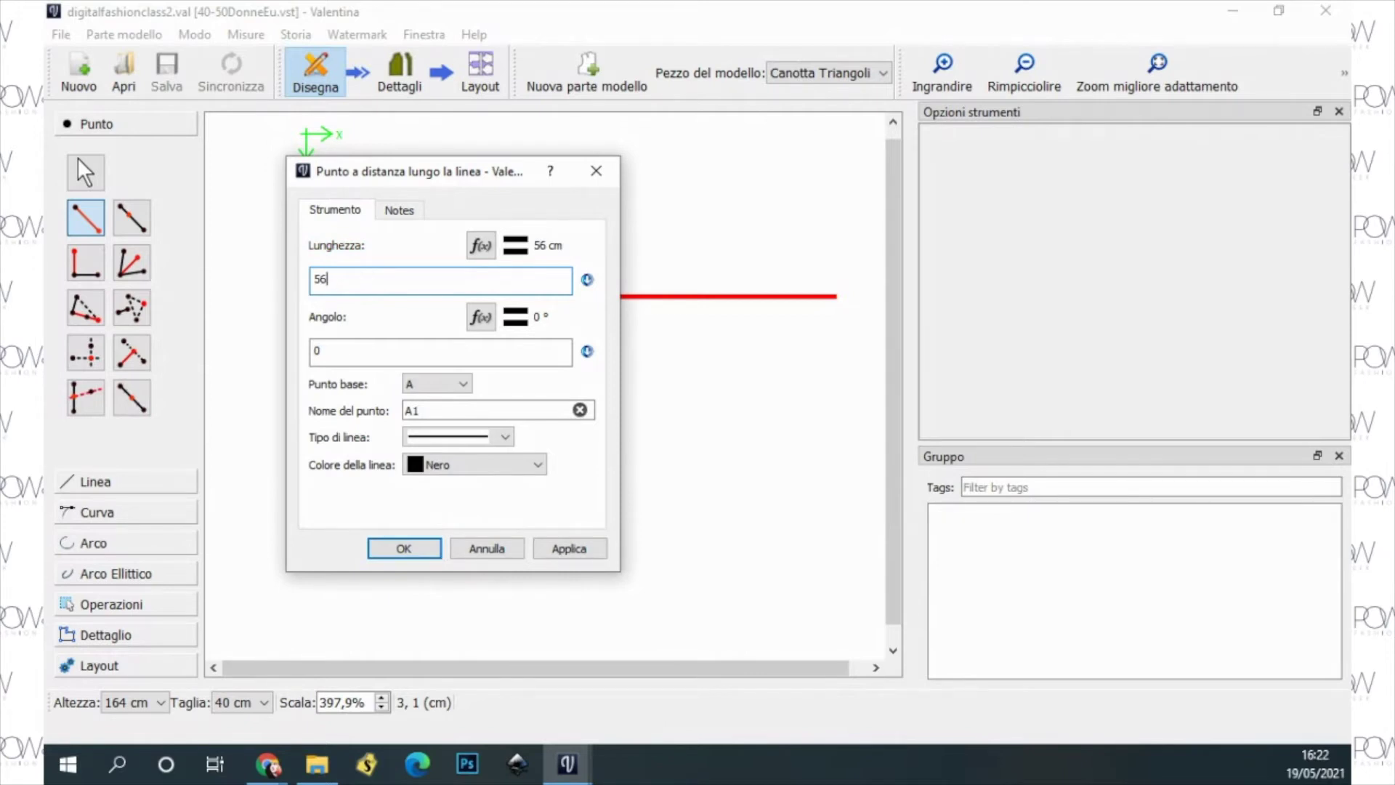
pyautogui.click(490, 255)
pyautogui.moveTo(518, 133); pyautogui.dragTo(707, 90)
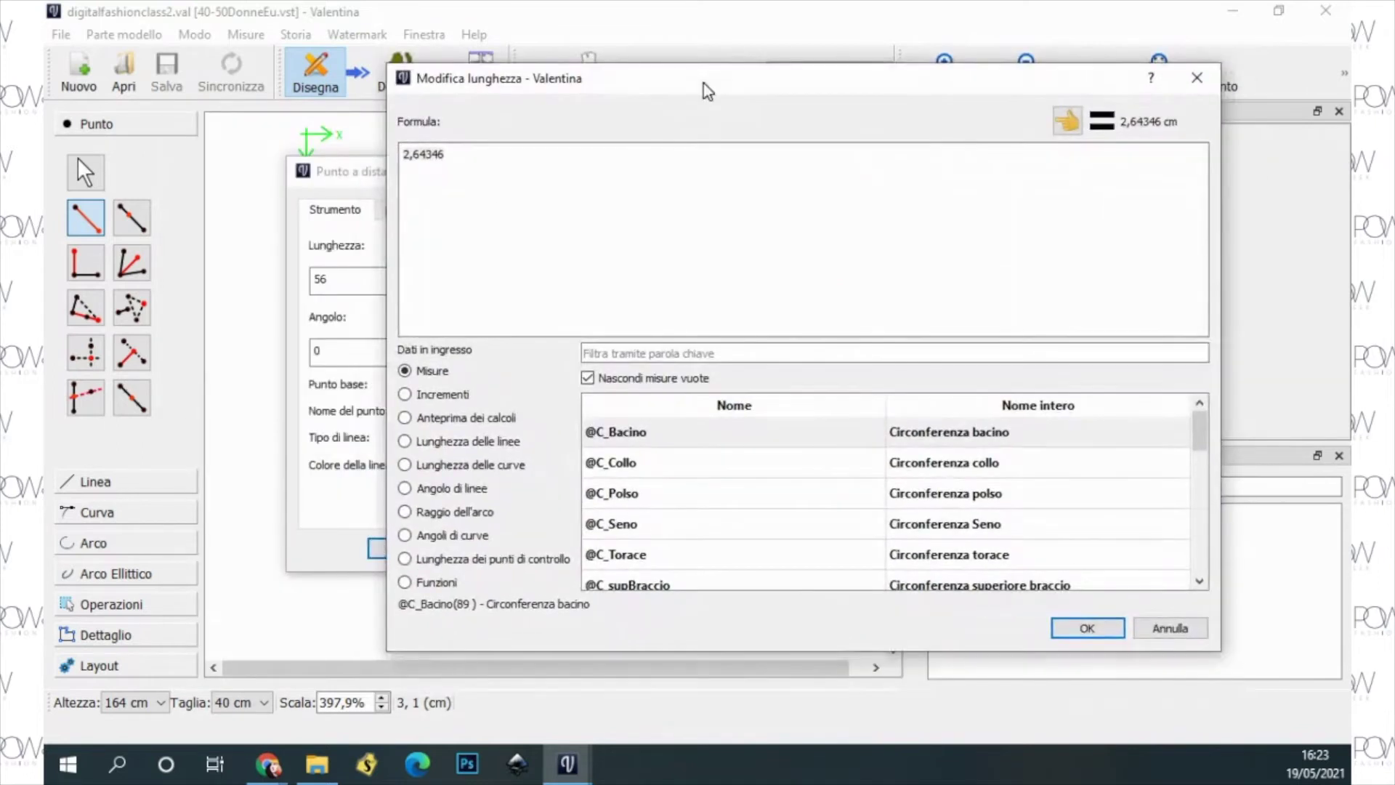
pyautogui.scroll(-1, 689, 496)
pyautogui.scroll(1, 679, 492)
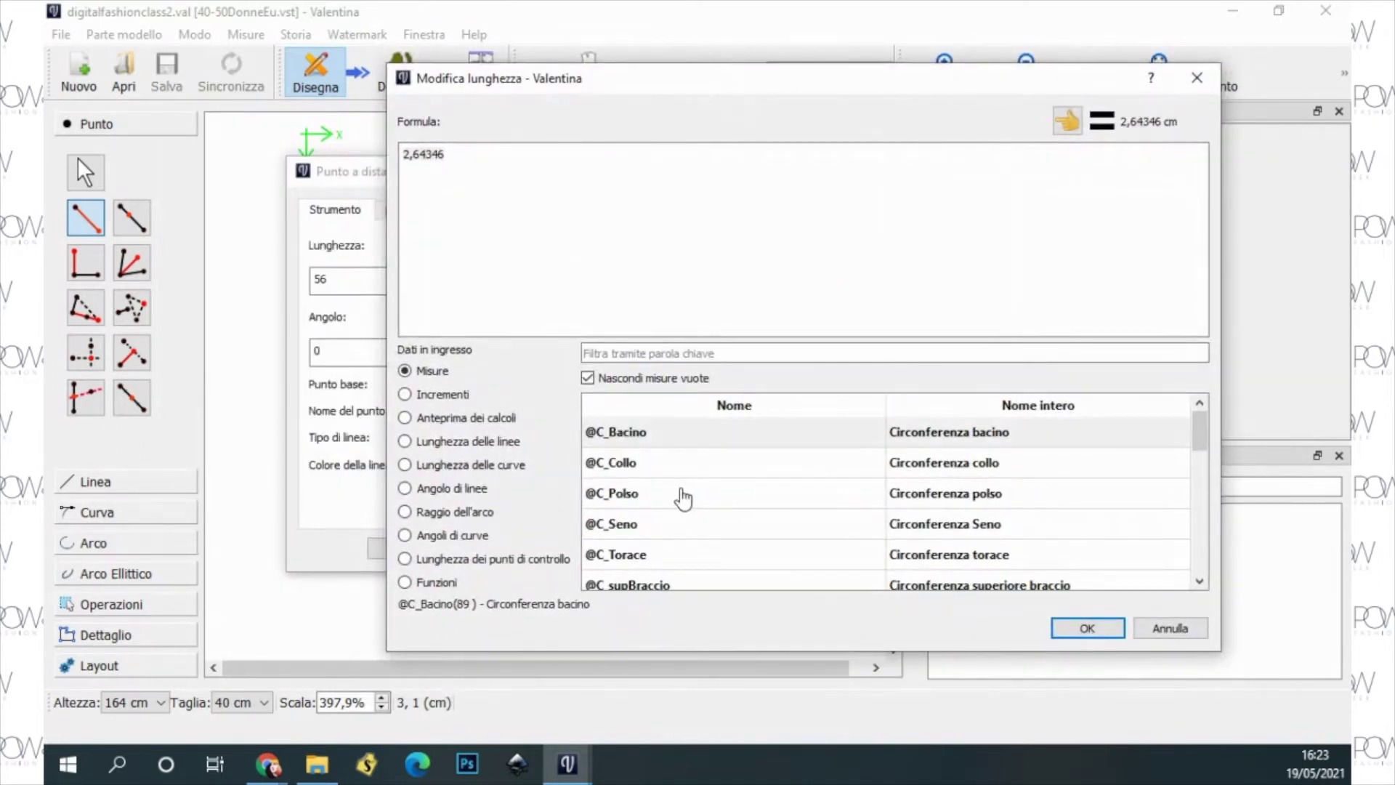
pyautogui.doubleClick(626, 436)
pyautogui.click(479, 154)
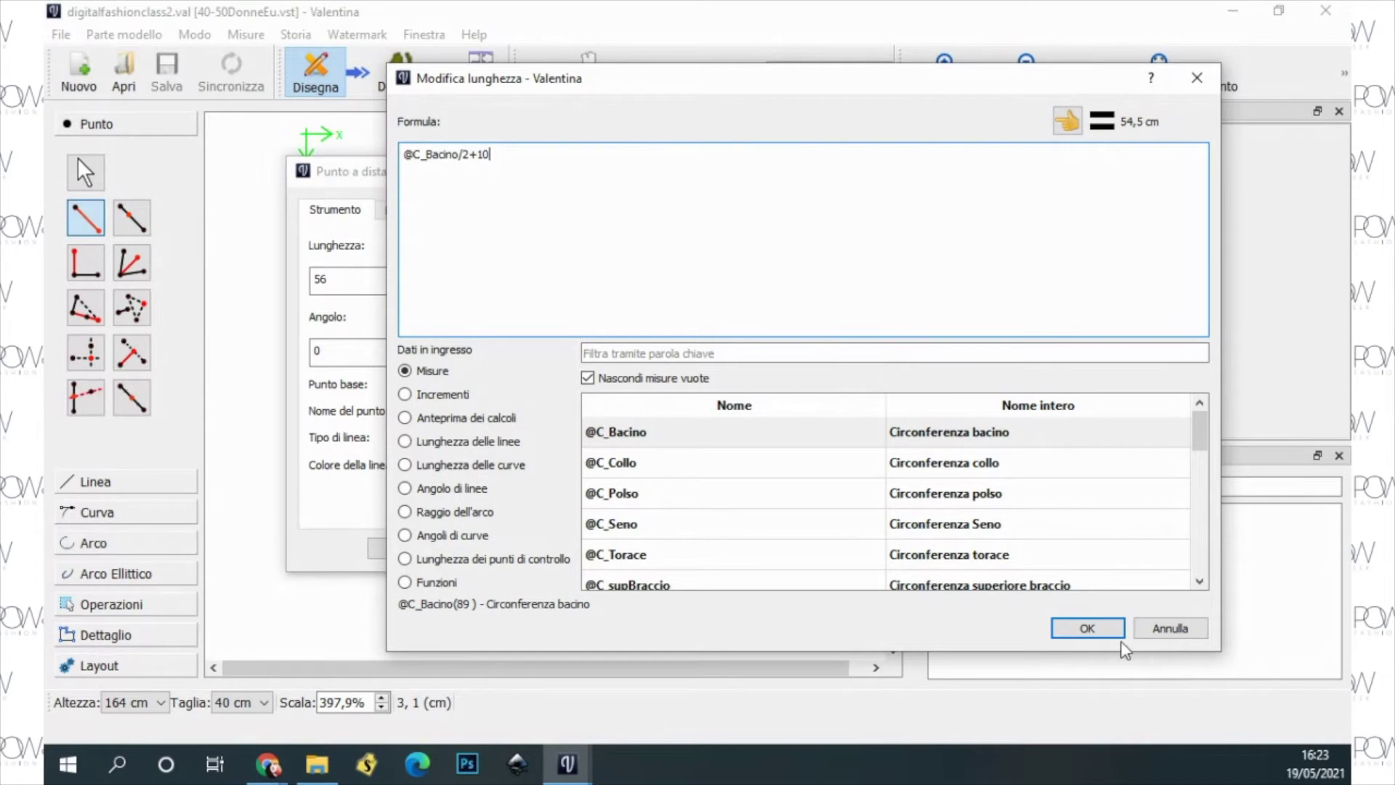
pyautogui.click(1119, 637)
pyautogui.click(567, 551)
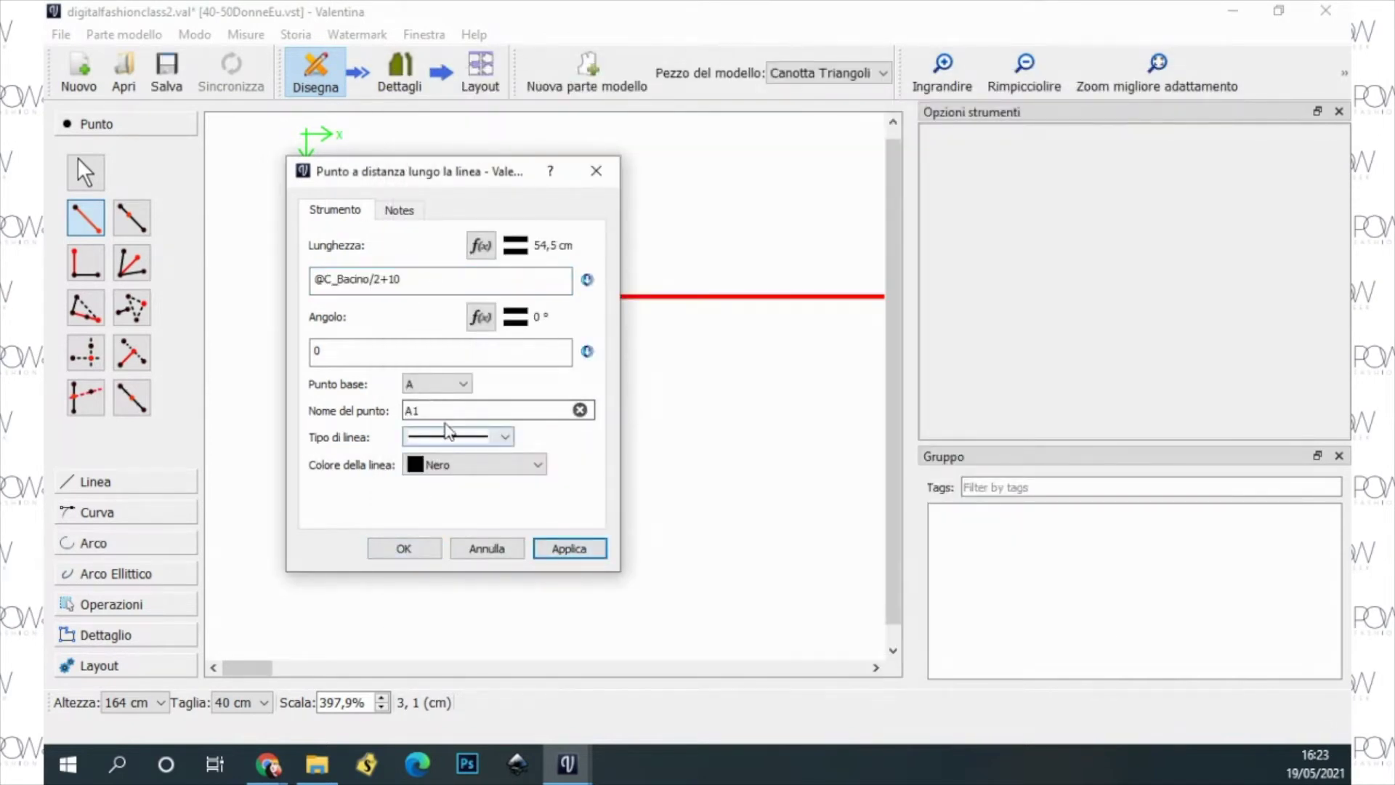
pyautogui.click(428, 550)
# Step: Start a point along the perpendicular using A1 as the first point and A as the second point
pyautogui.click(1041, 68)
pyautogui.click(1041, 67)
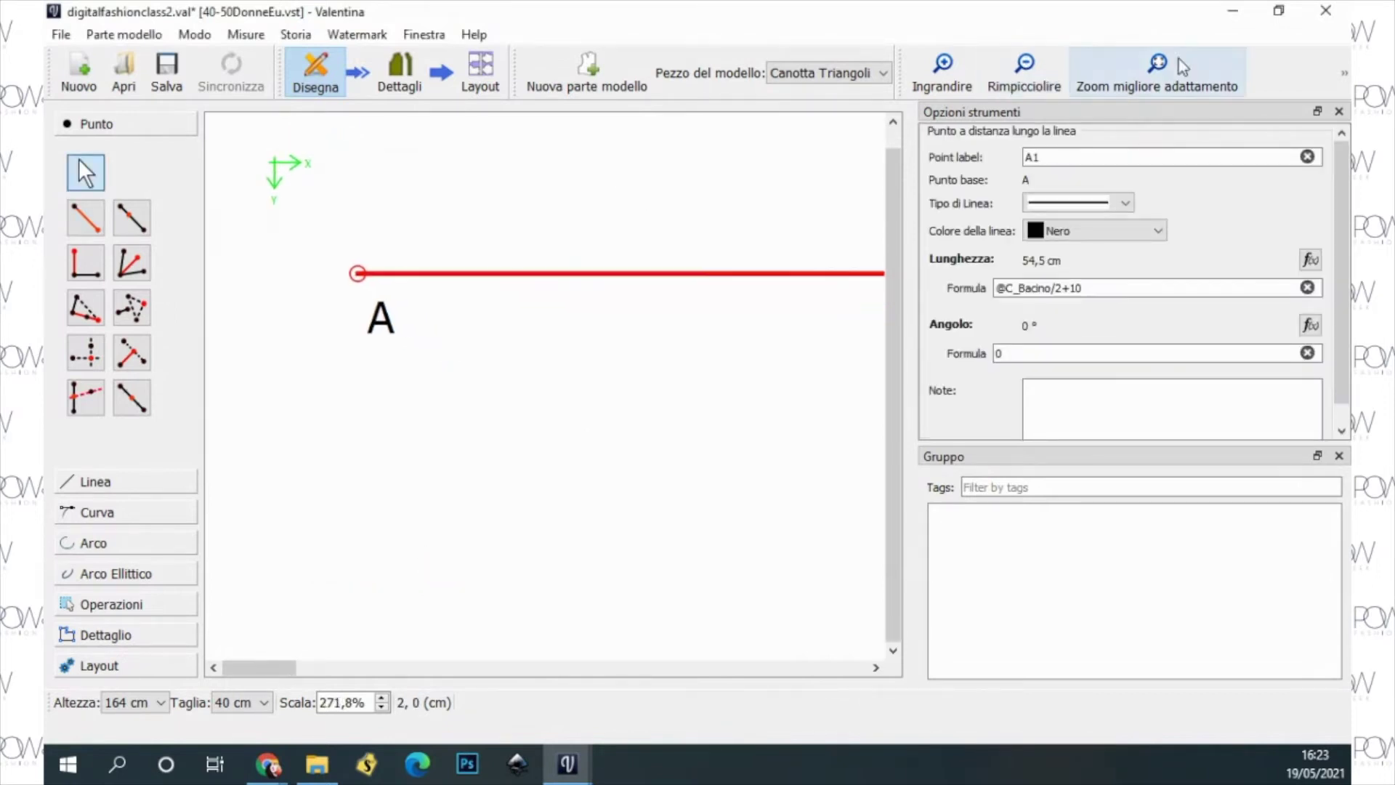
pyautogui.click(1199, 74)
pyautogui.moveTo(500, 668); pyautogui.dragTo(590, 673)
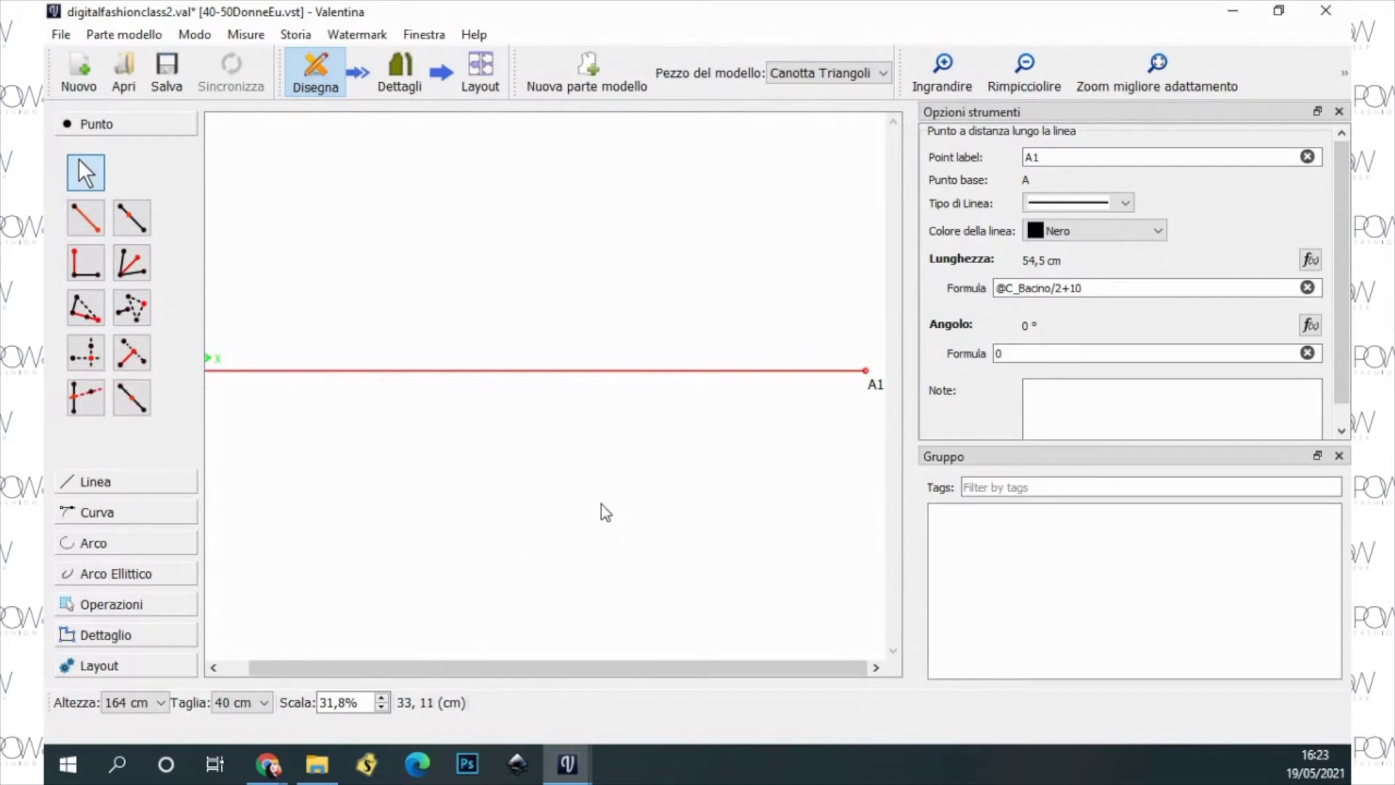
pyautogui.click(1166, 66)
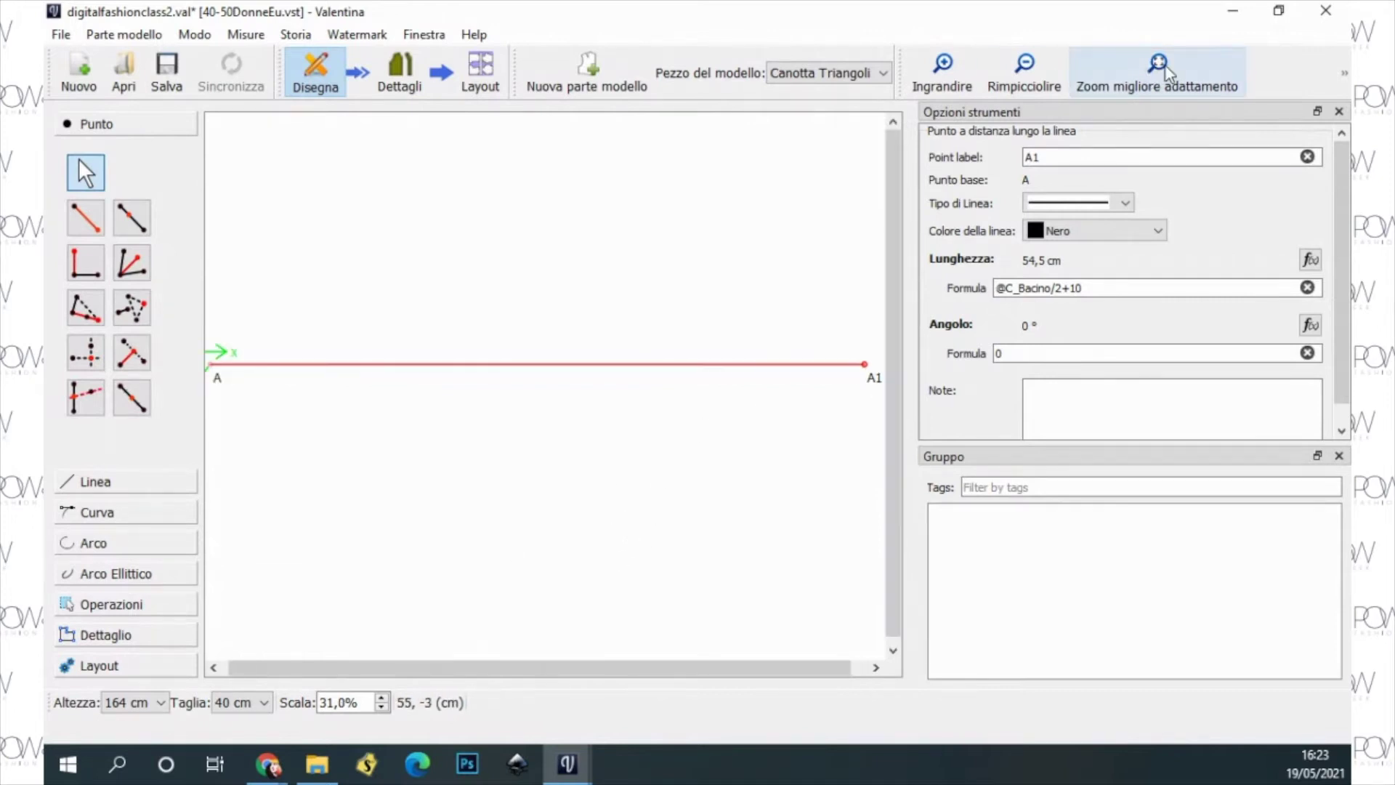
pyautogui.click(1040, 66)
pyautogui.scroll(-1, 412, 212)
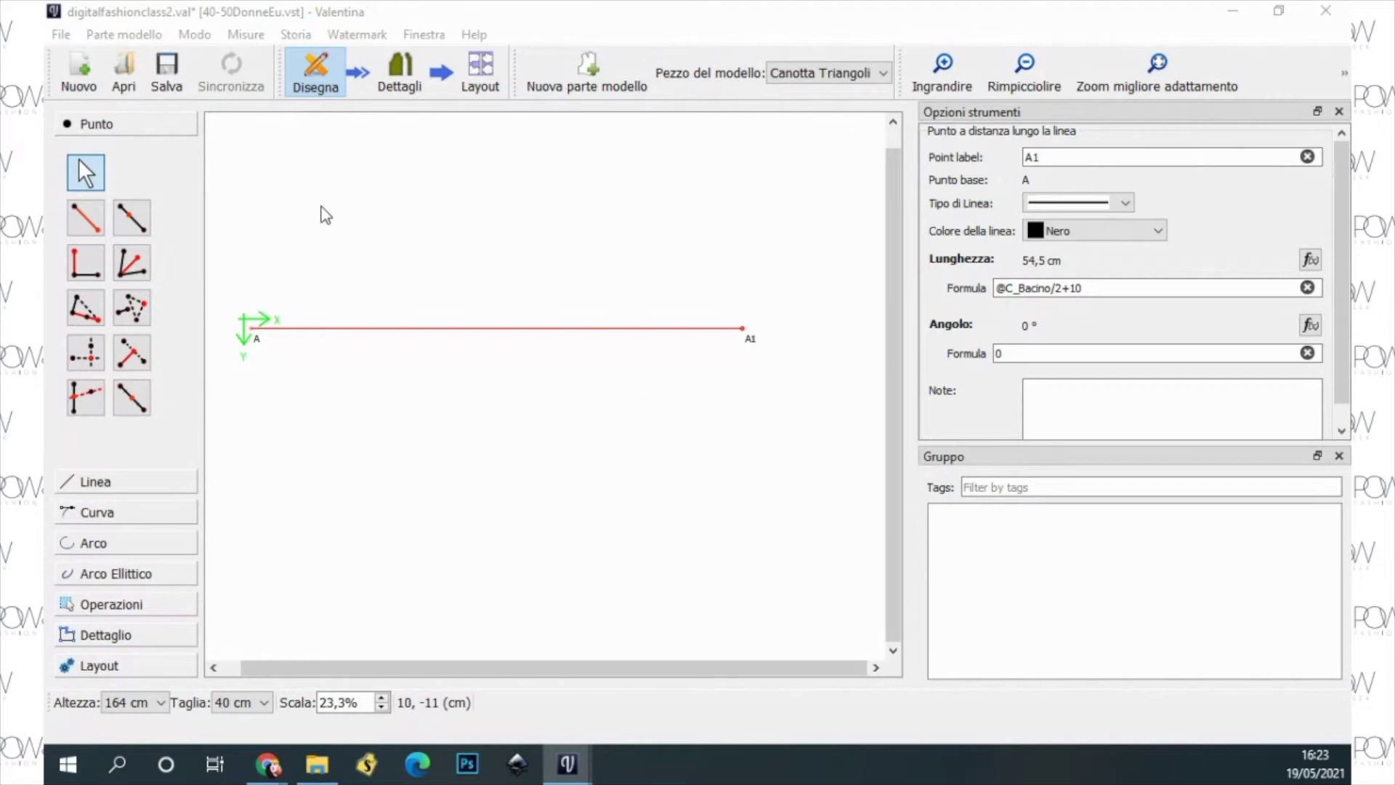
pyautogui.click(94, 276)
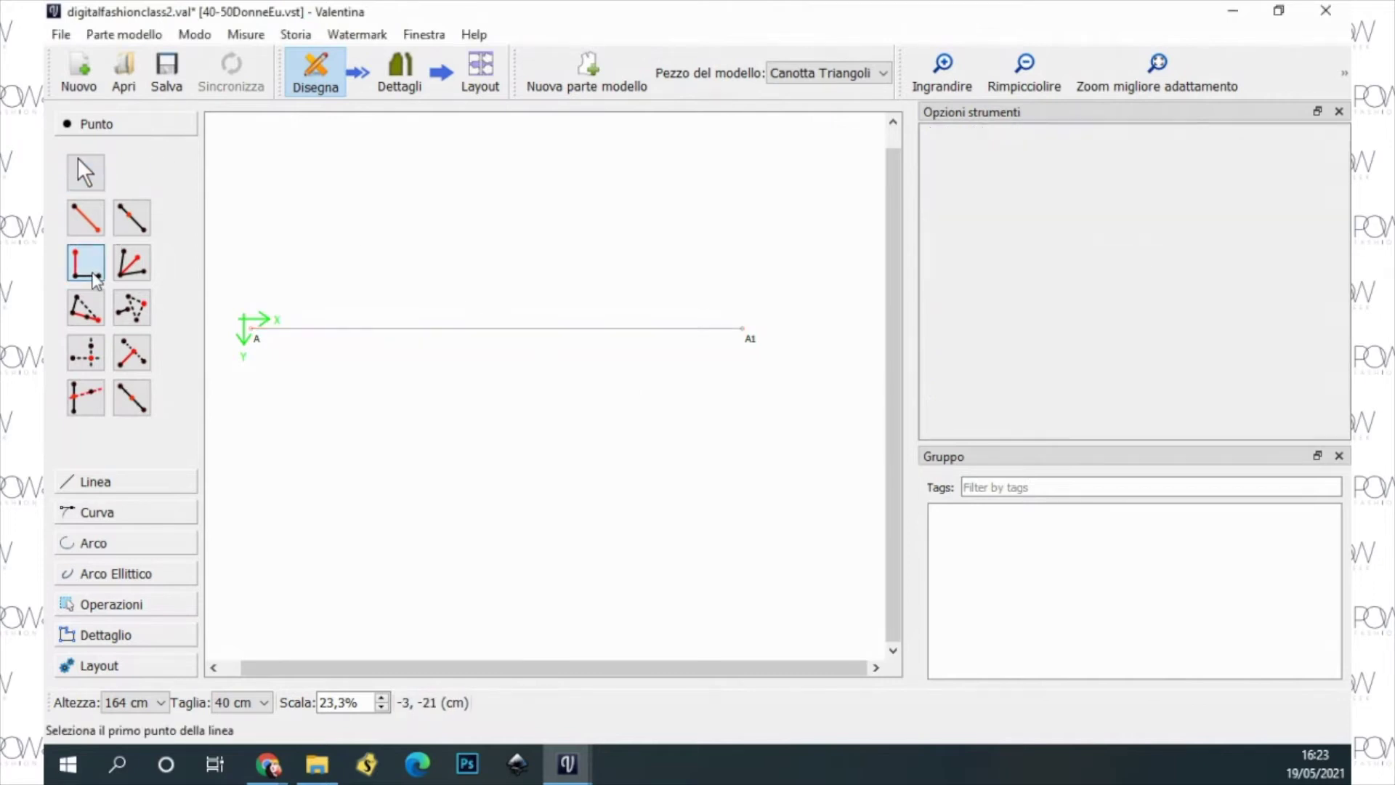
pyautogui.click(745, 331)
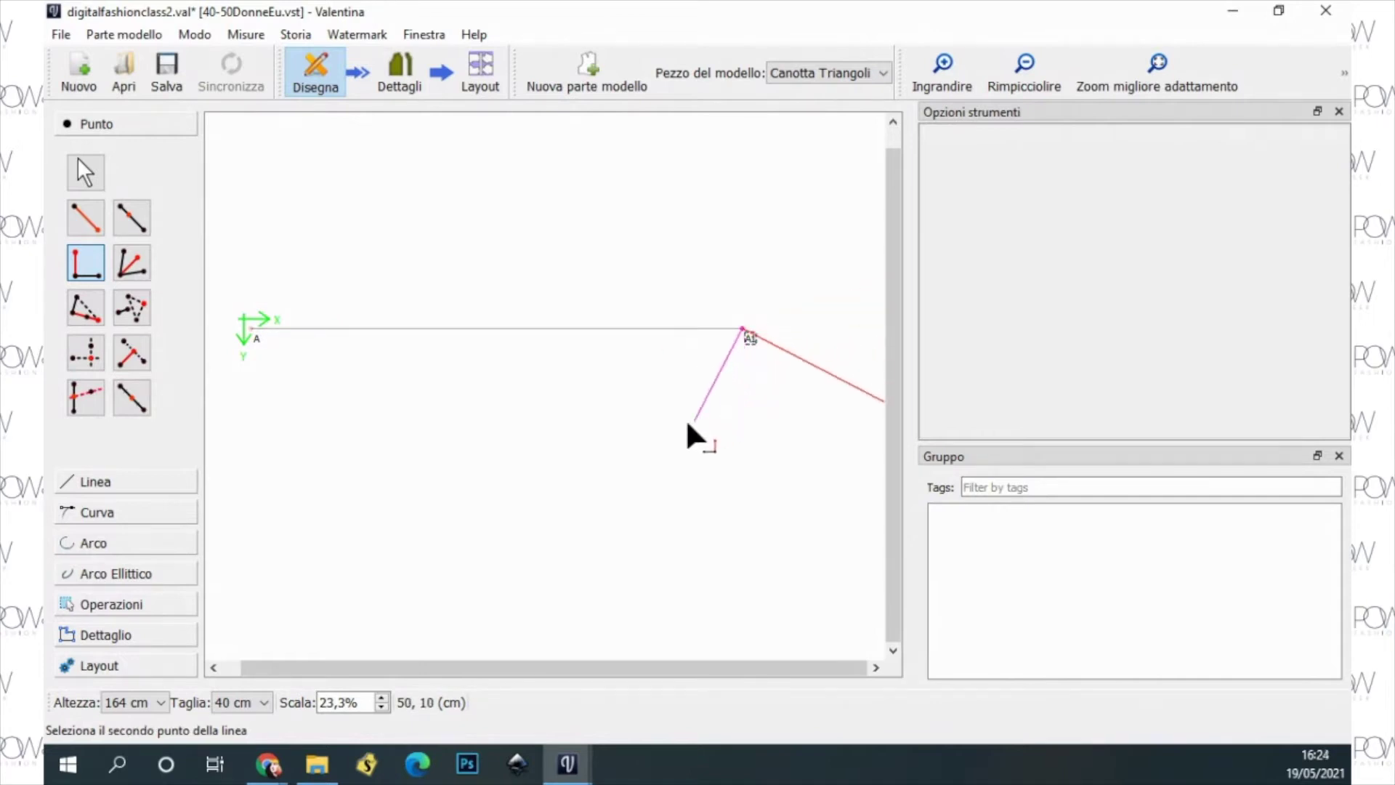
pyautogui.click(255, 334)
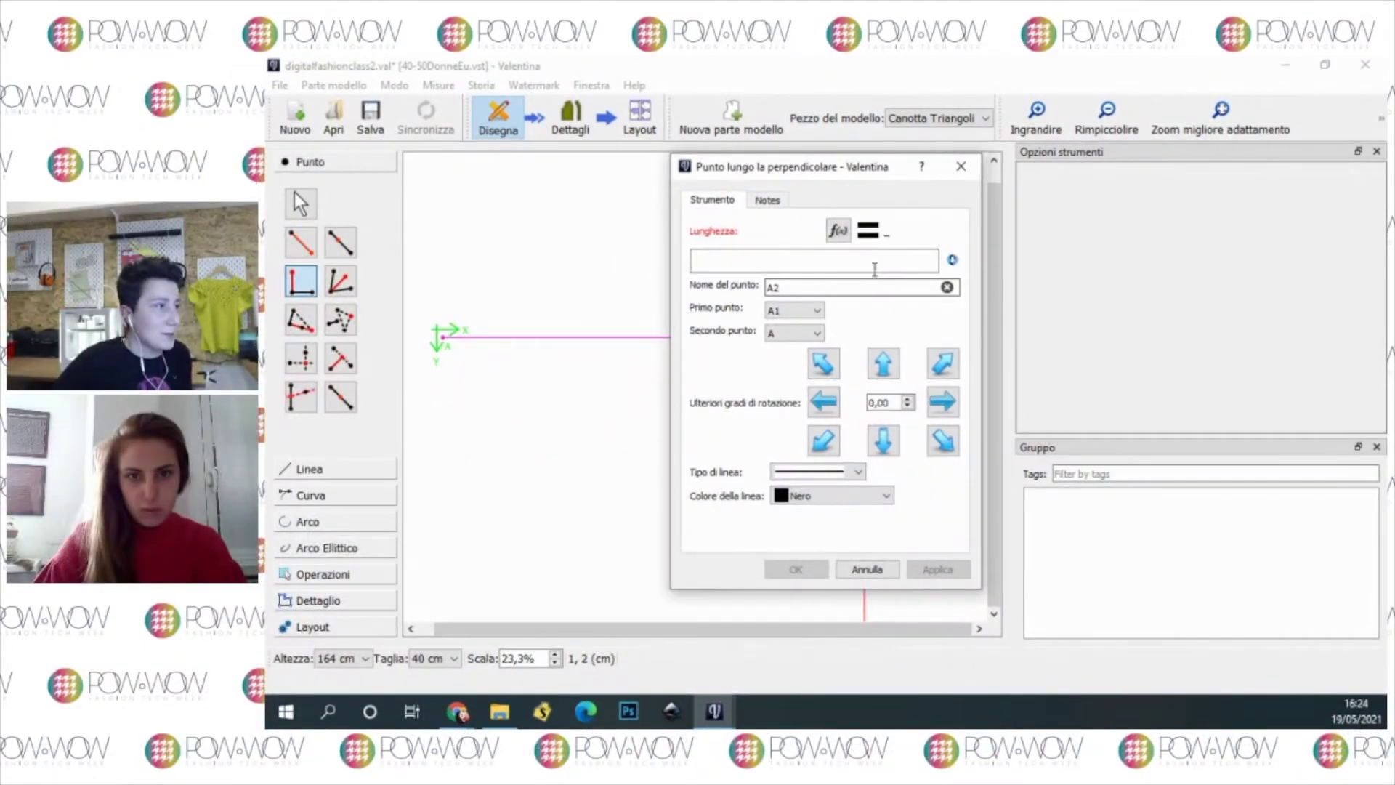
pyautogui.click(837, 231)
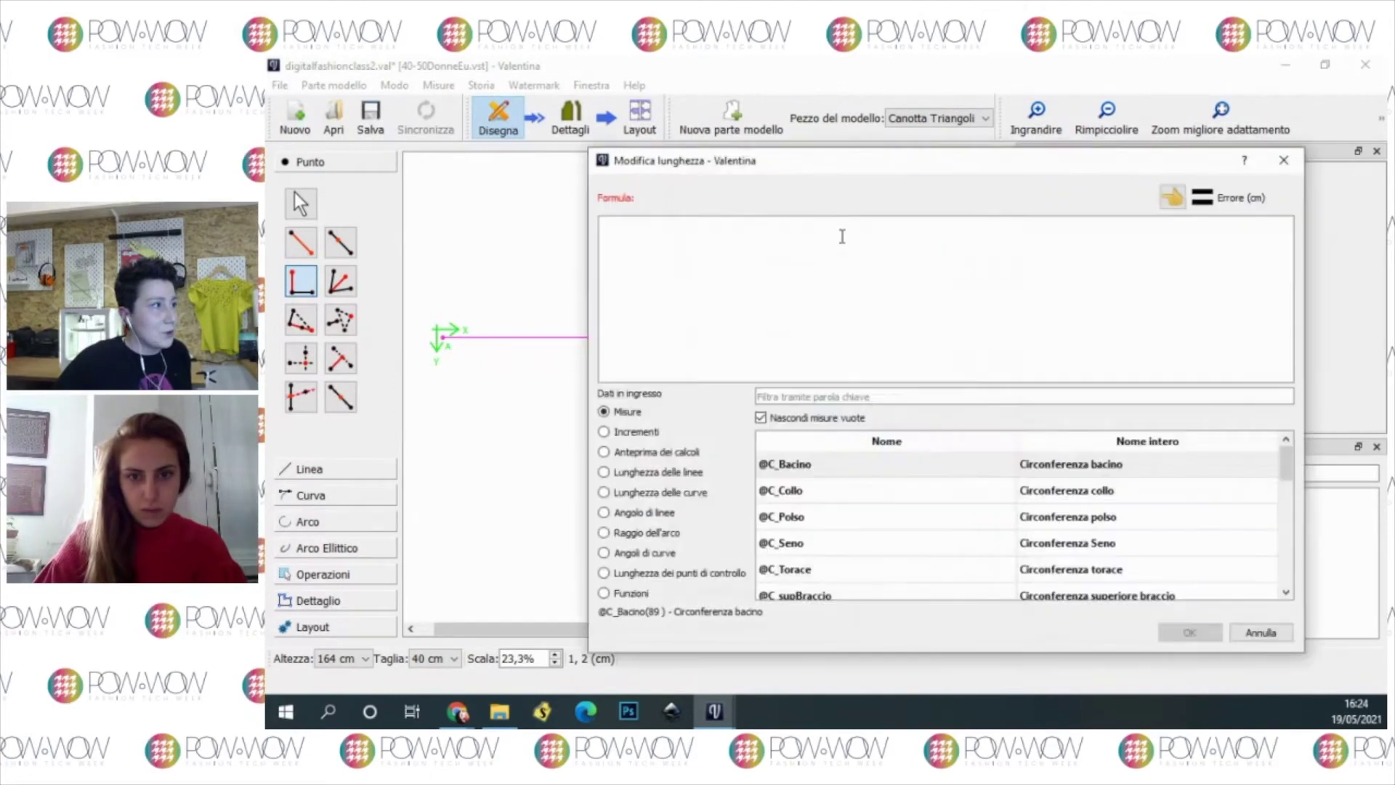
pyautogui.scroll(-6, 778, 548)
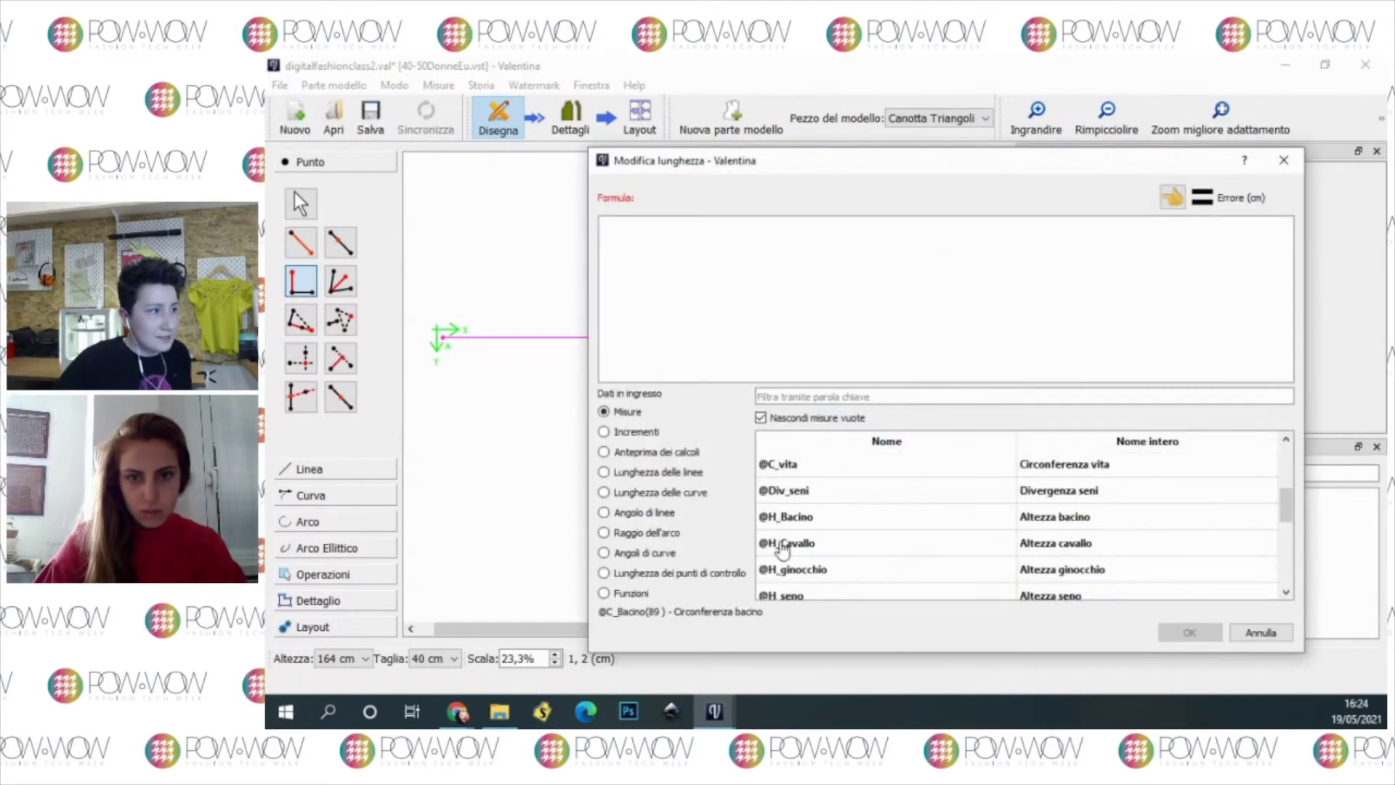
pyautogui.scroll(-2, 782, 551)
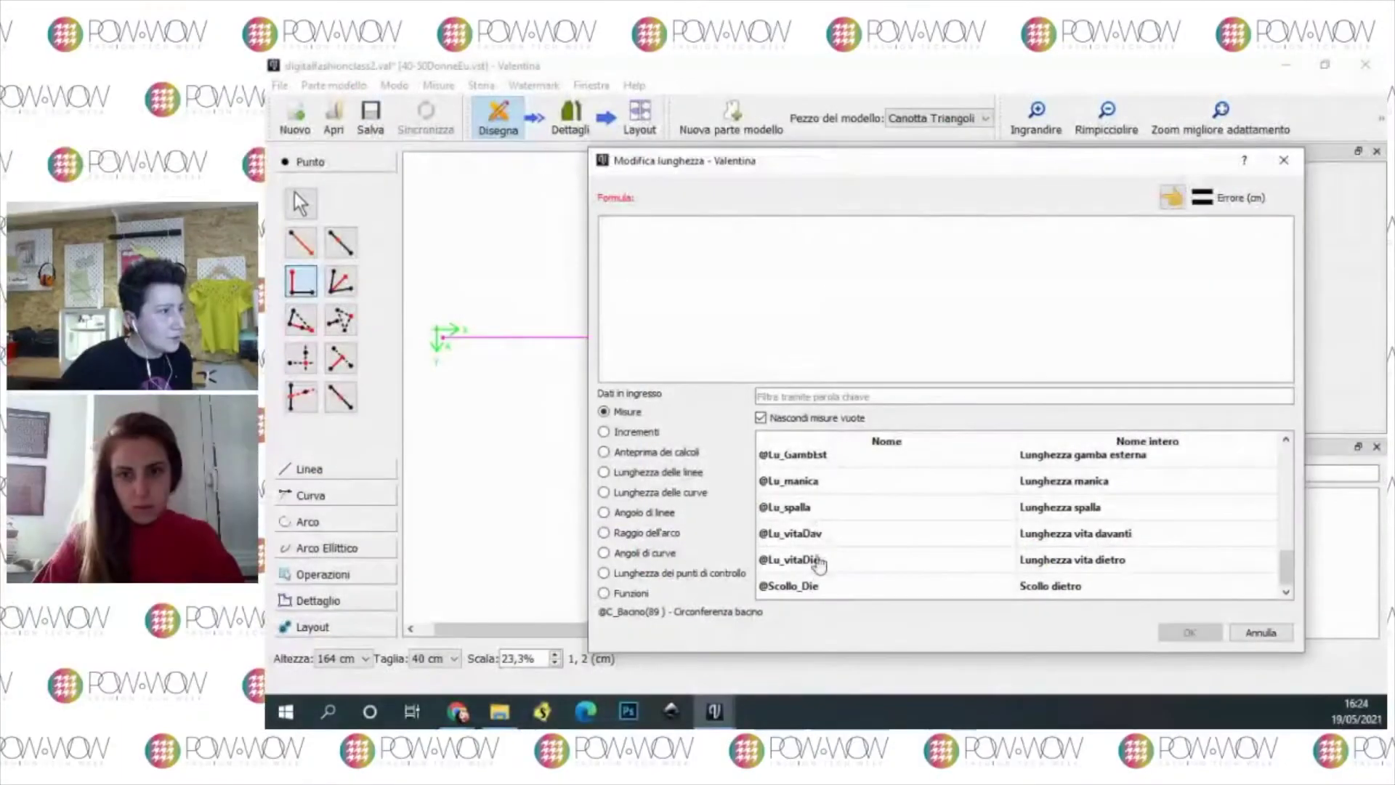
pyautogui.click(819, 563)
pyautogui.doubleClick(814, 536)
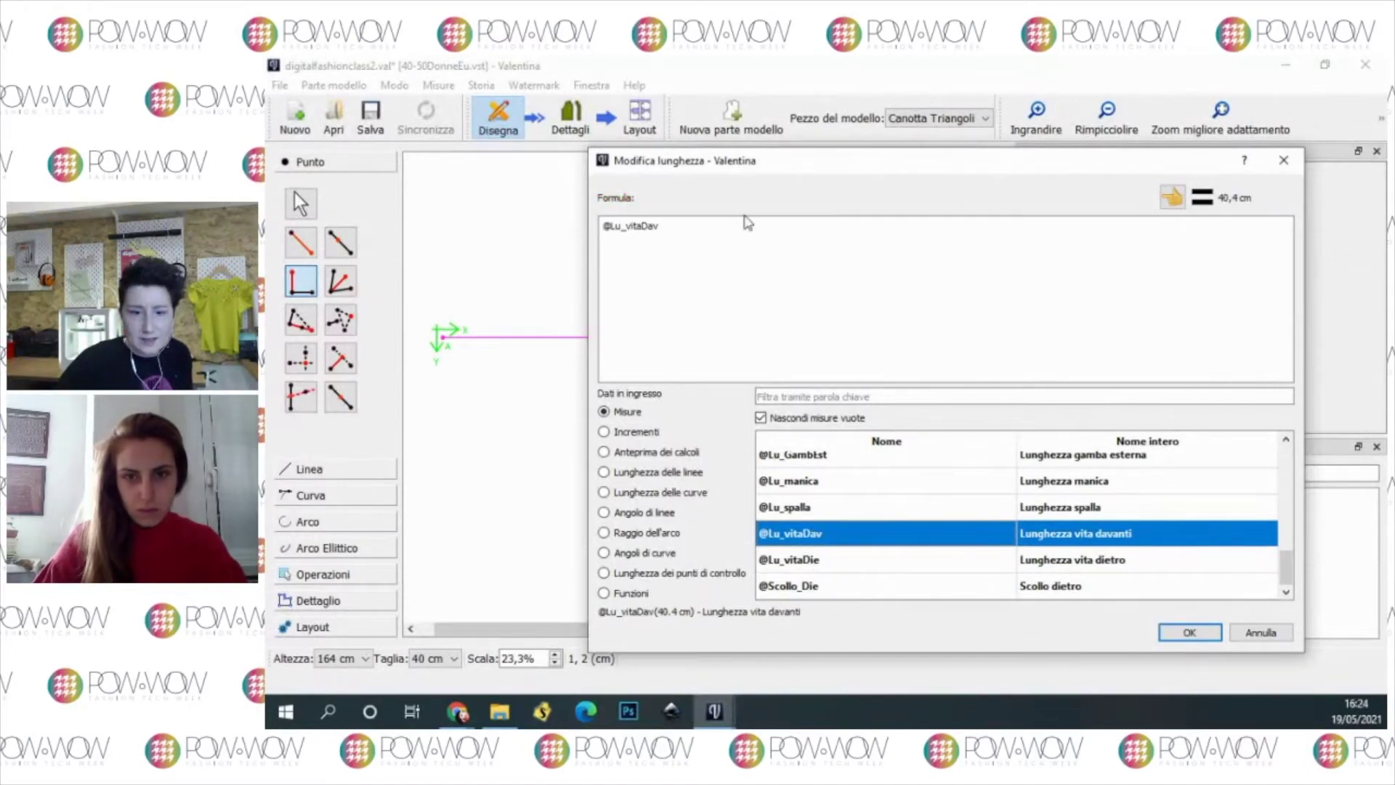
pyautogui.click(683, 227)
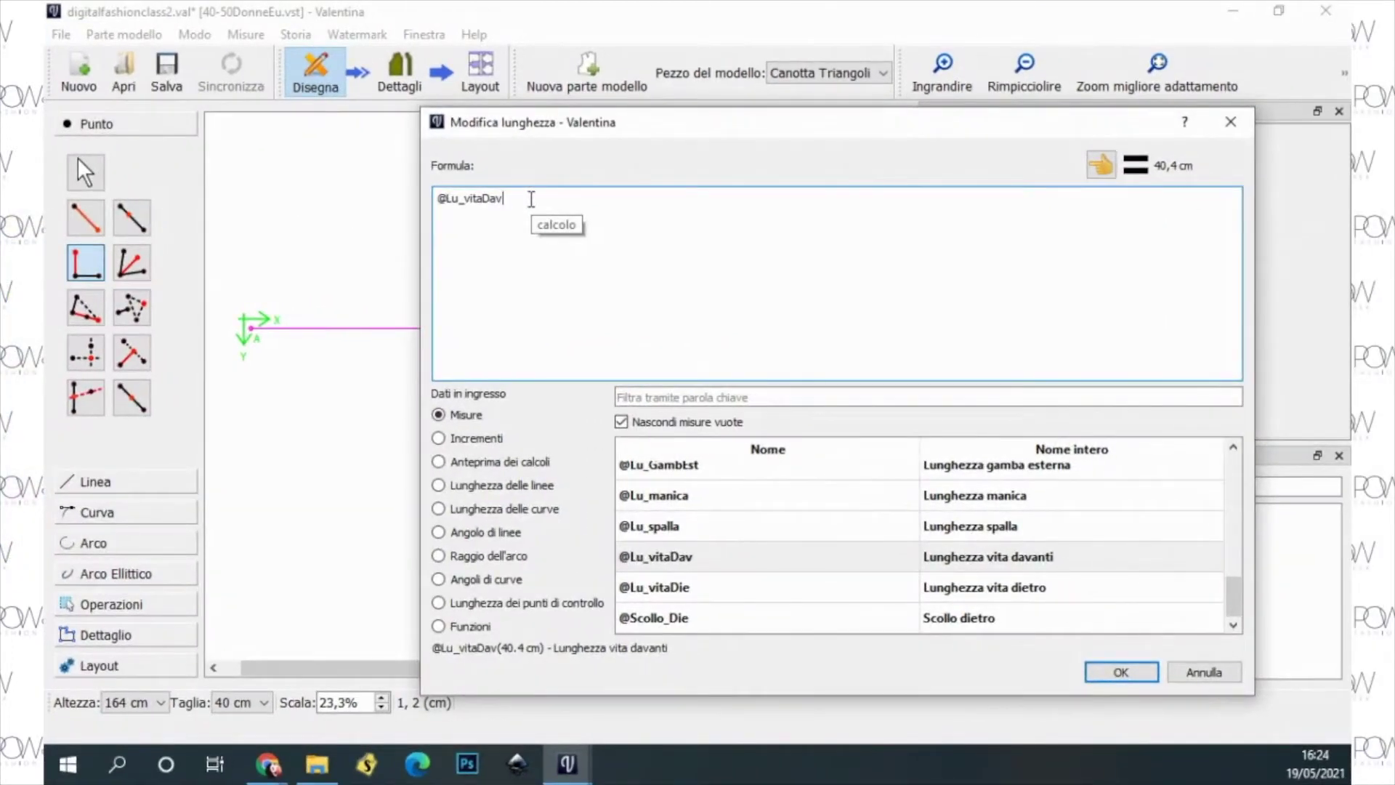
pyautogui.write('15')
pyautogui.press('BackSpace')
pyautogui.press('BackSpace')
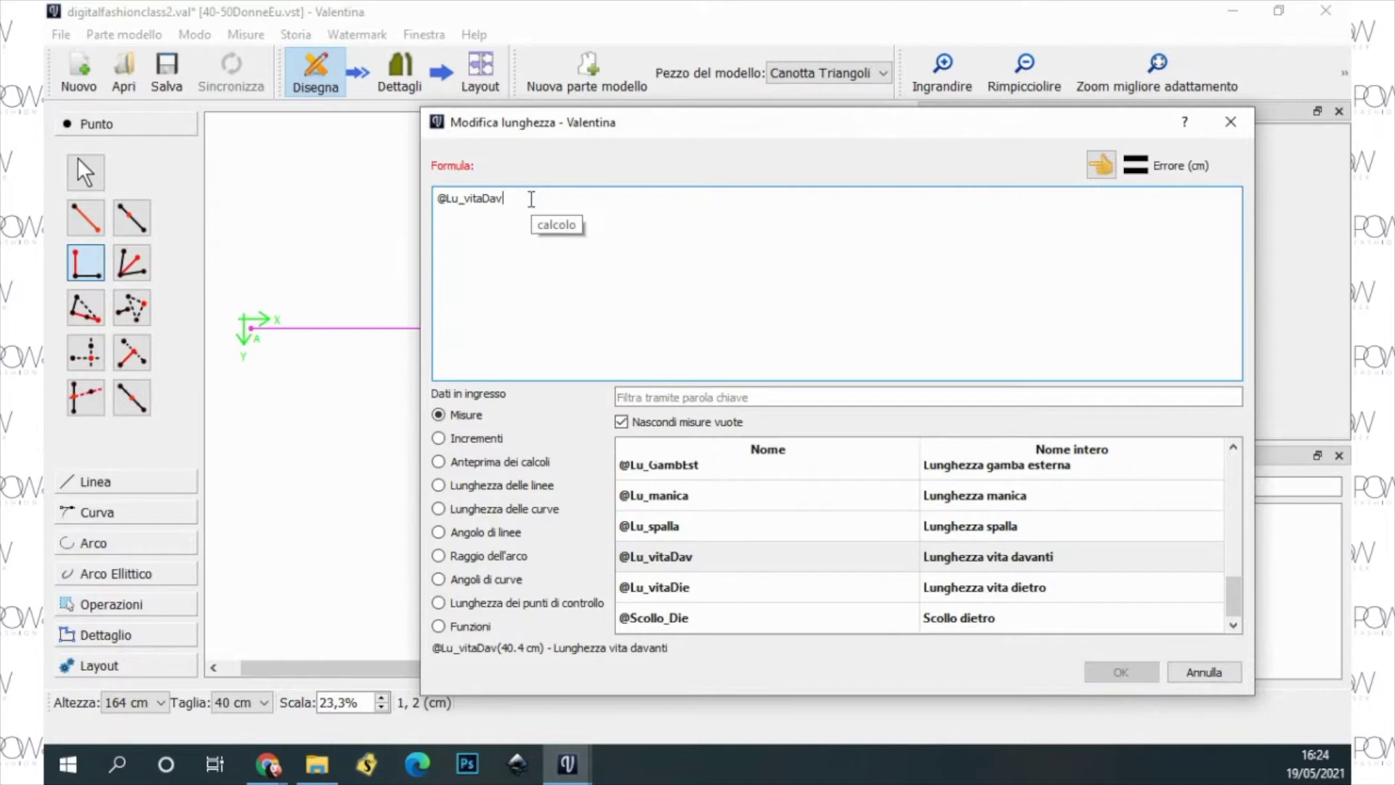
pyautogui.write('+15')
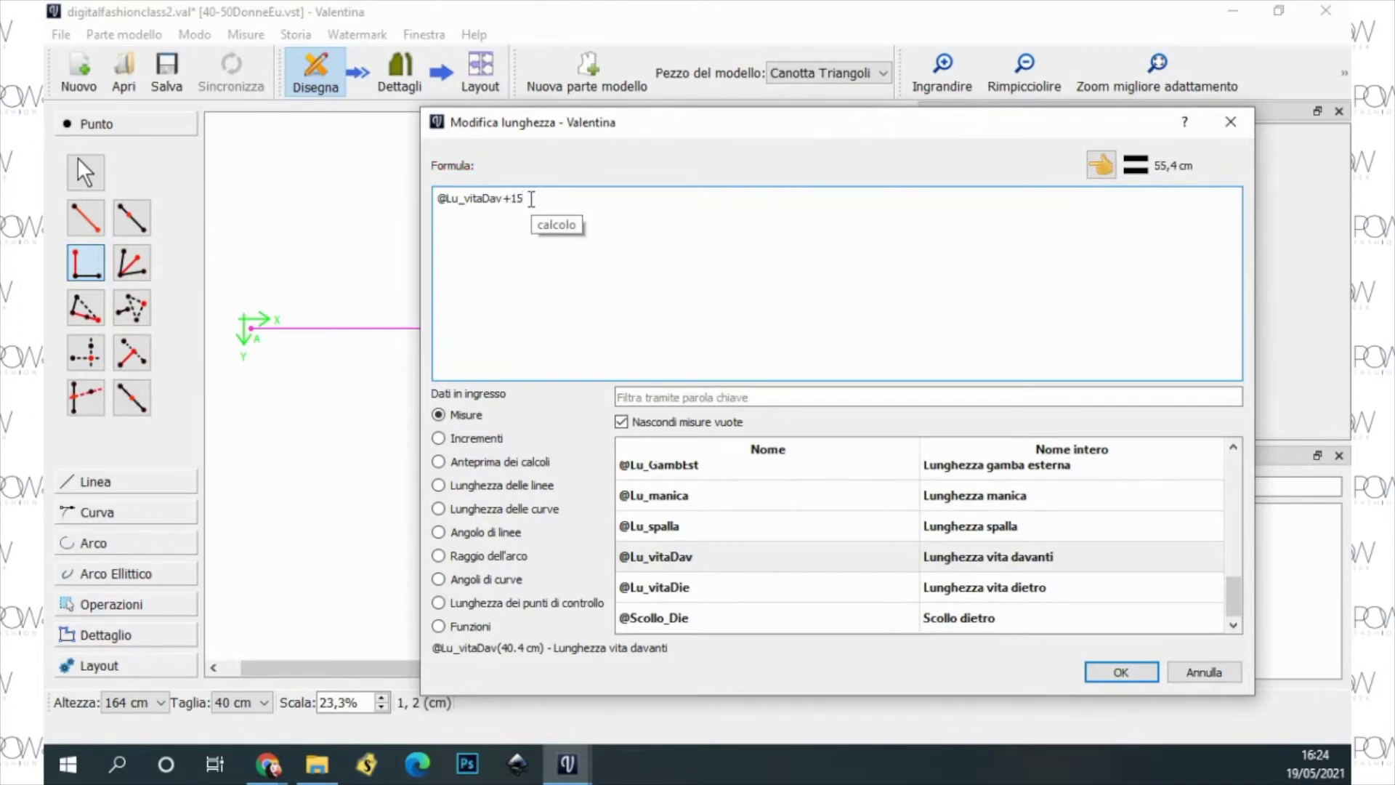
pyautogui.click(1130, 685)
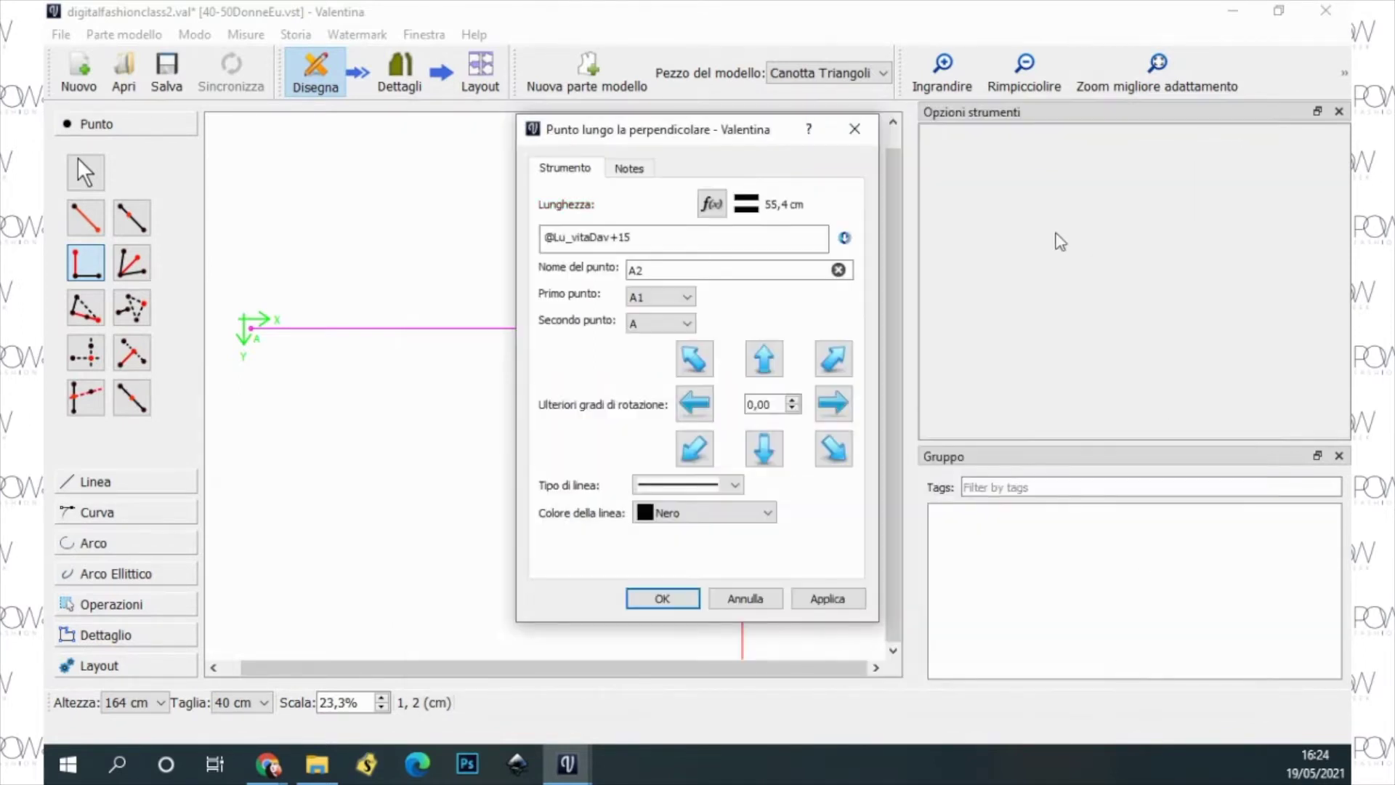
pyautogui.click(661, 599)
# Step: Create a corner point taking its X value from point A and its Y value from point A2
pyautogui.click(1019, 70)
pyautogui.click(1020, 69)
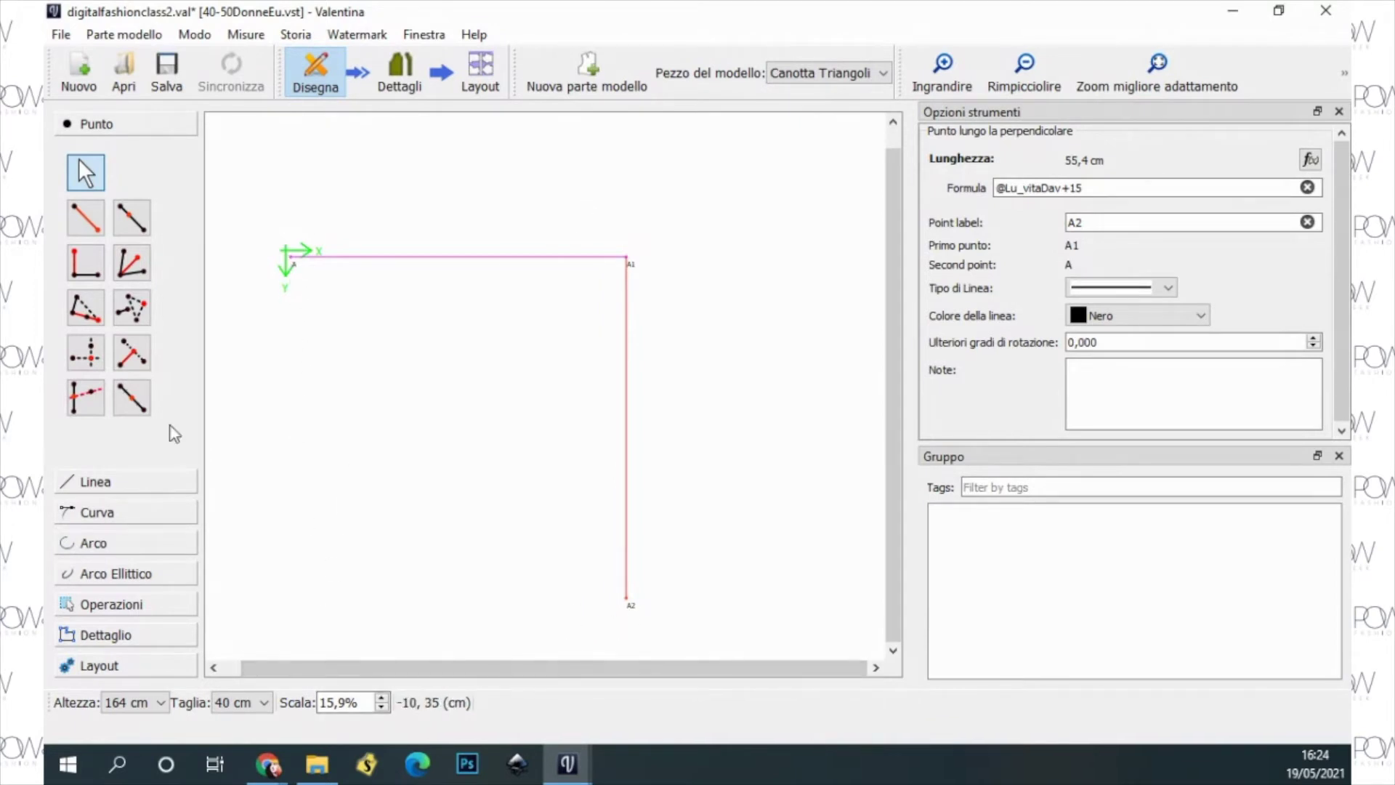
pyautogui.click(87, 362)
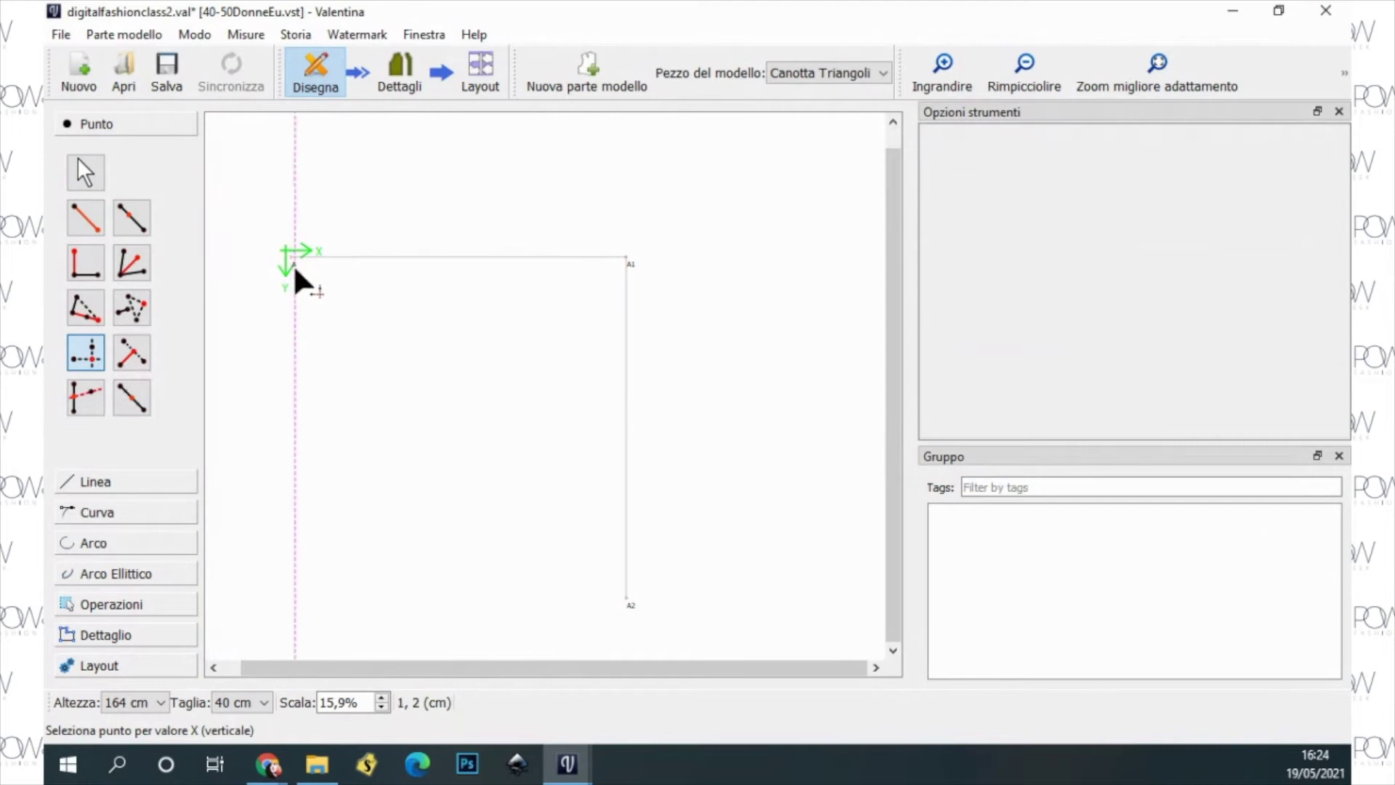
pyautogui.click(293, 264)
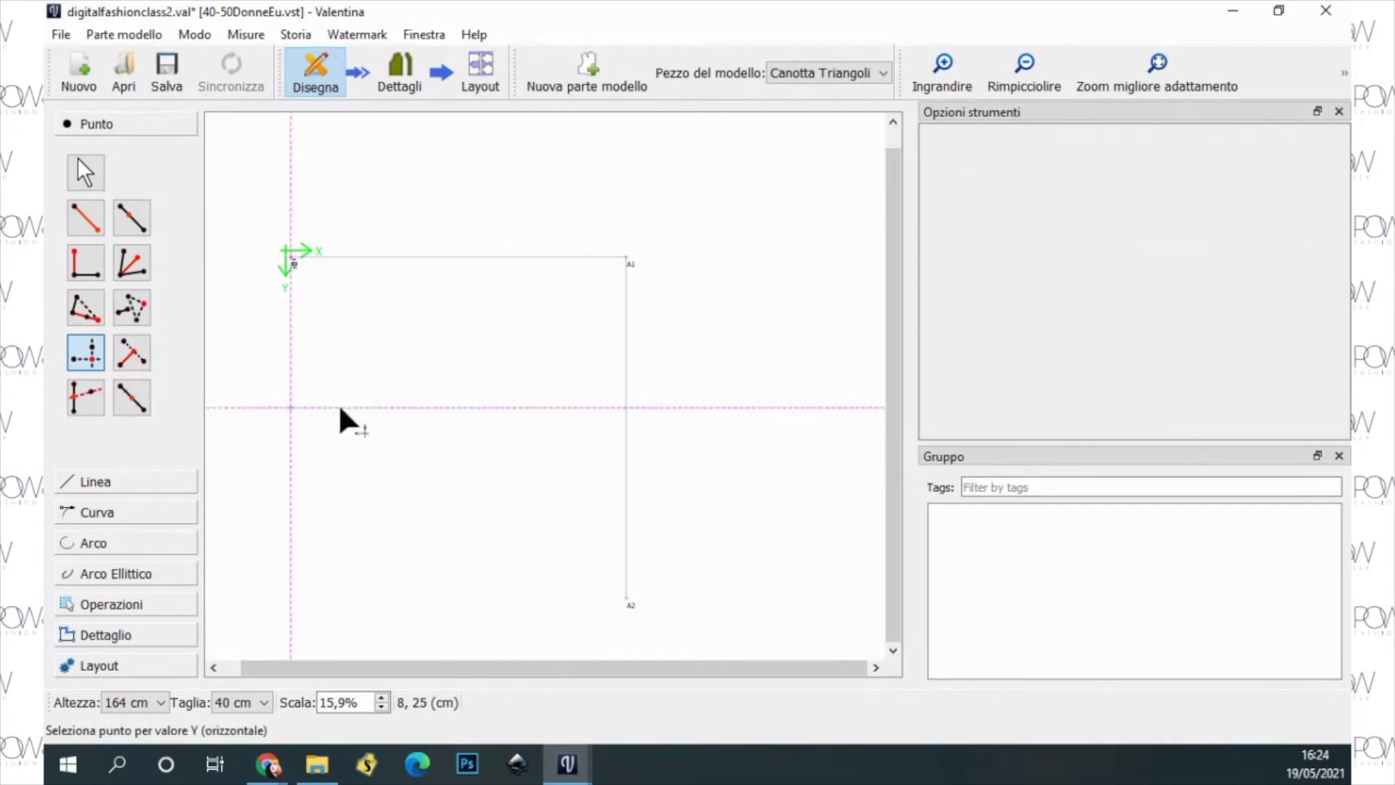
pyautogui.click(627, 600)
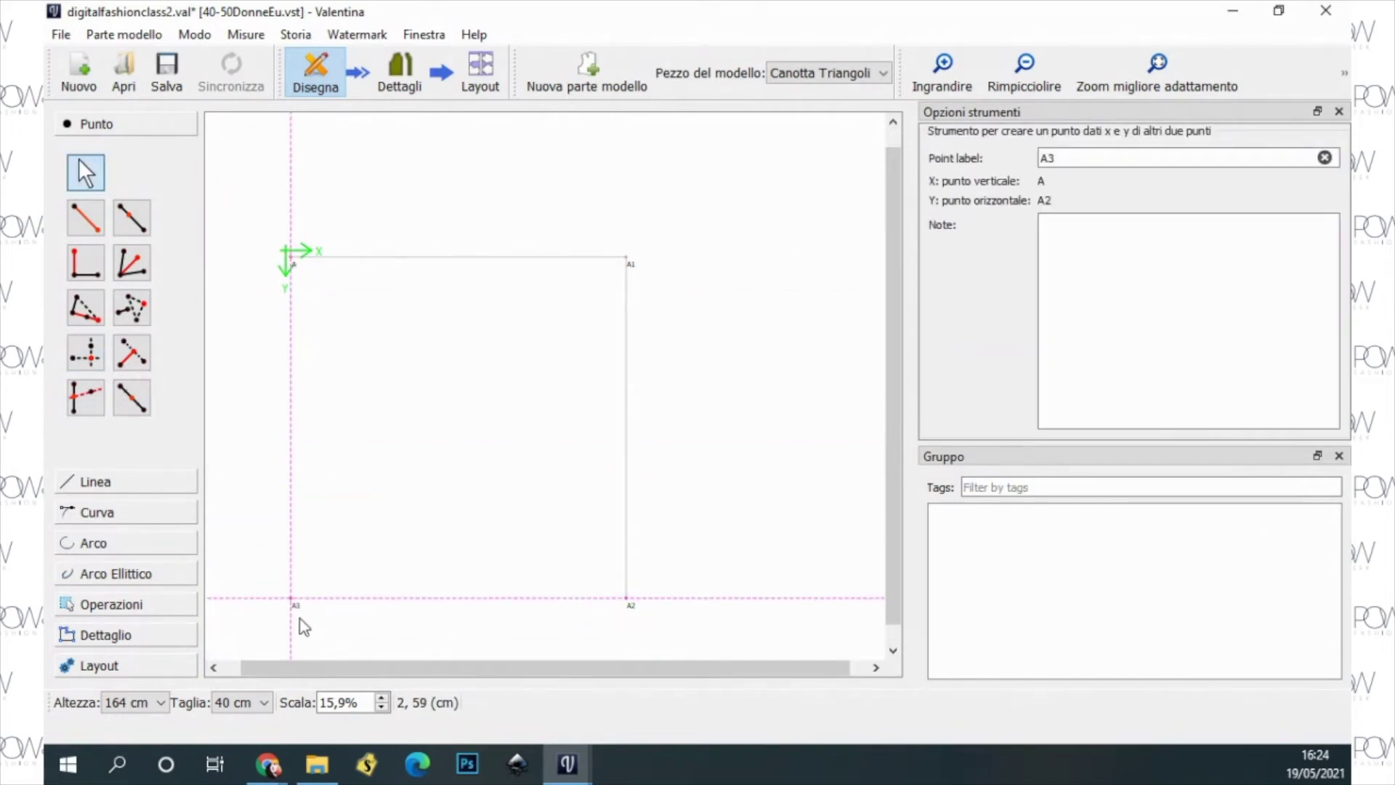
# Step: Close the rectangle with lines between points A and A3 and between points A3 and A2
pyautogui.click(99, 484)
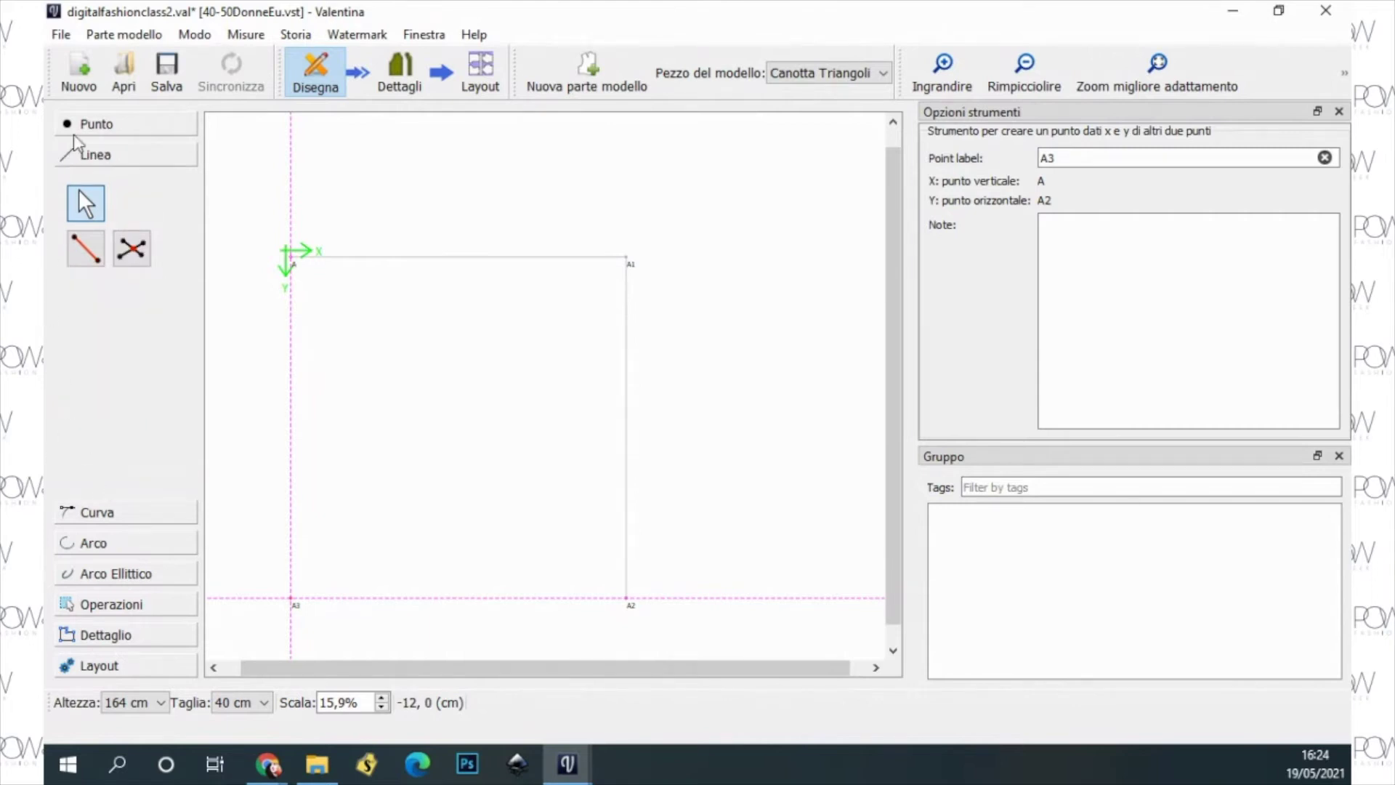
pyautogui.click(73, 247)
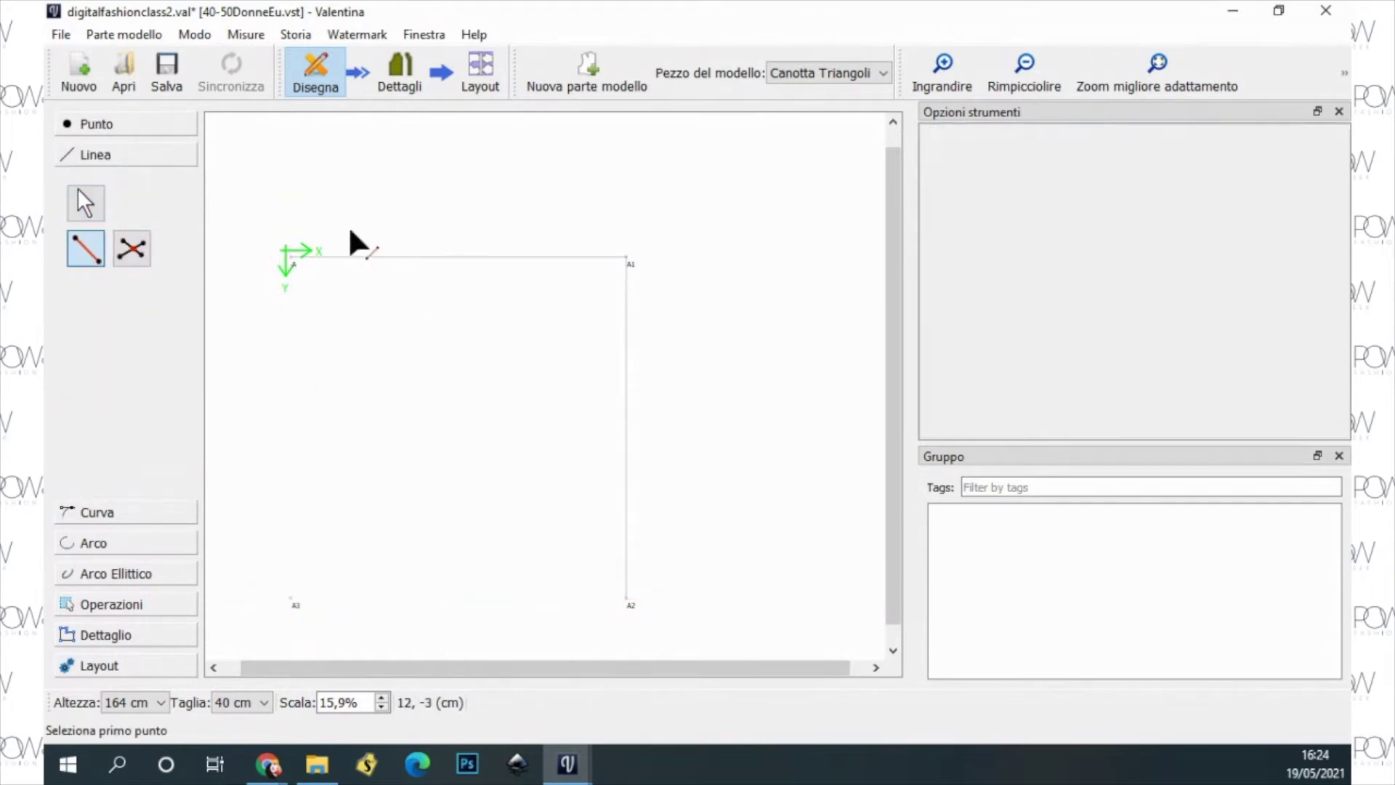
pyautogui.click(292, 261)
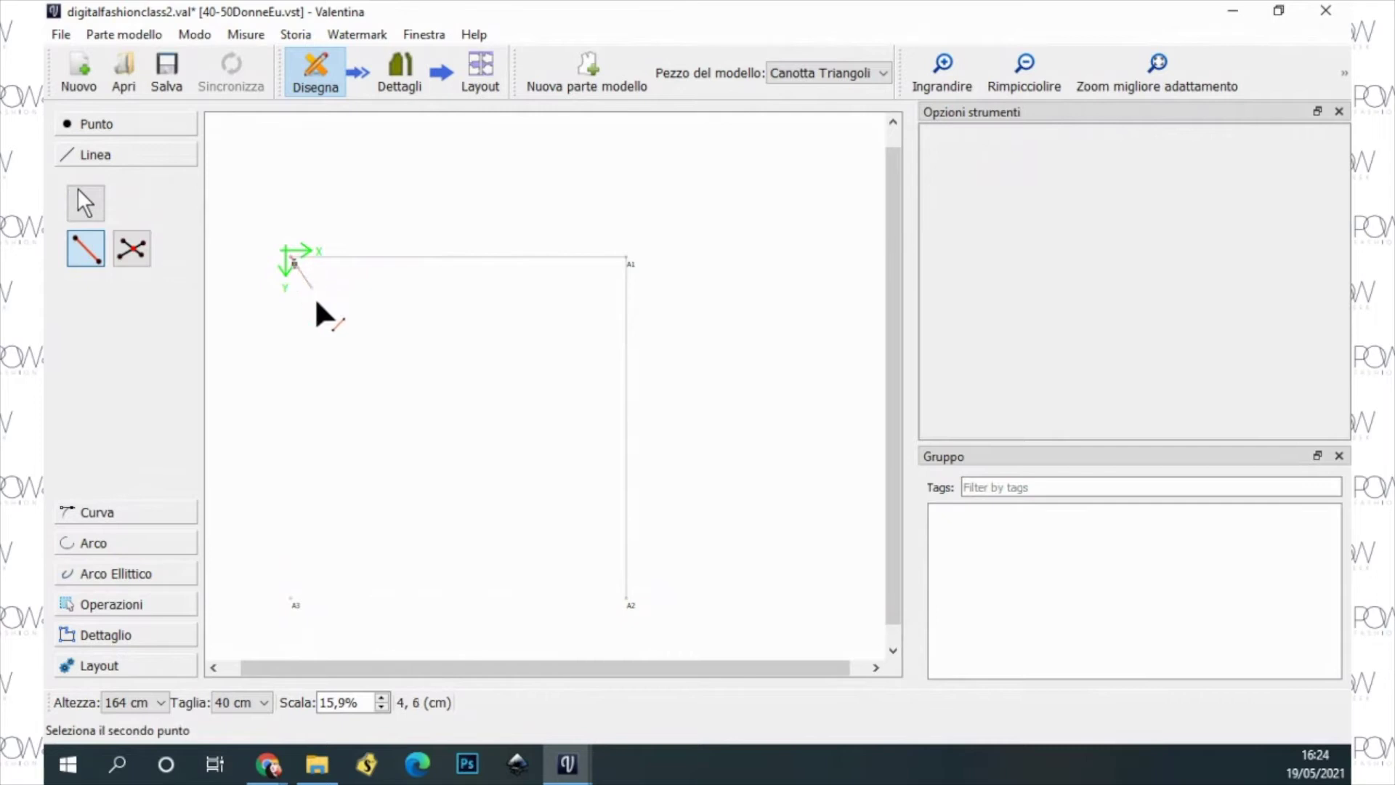
pyautogui.click(293, 602)
pyautogui.click(86, 248)
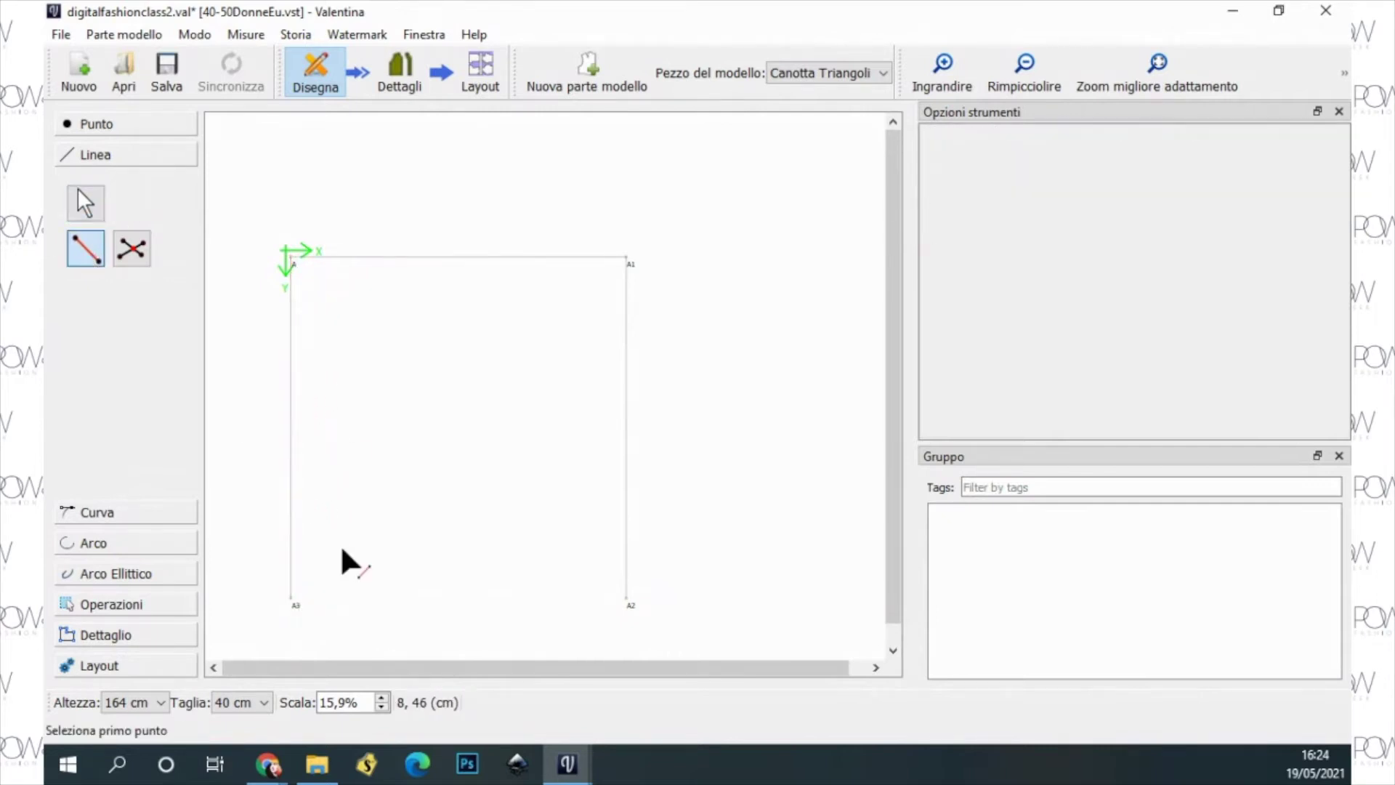
pyautogui.click(294, 603)
pyautogui.click(629, 602)
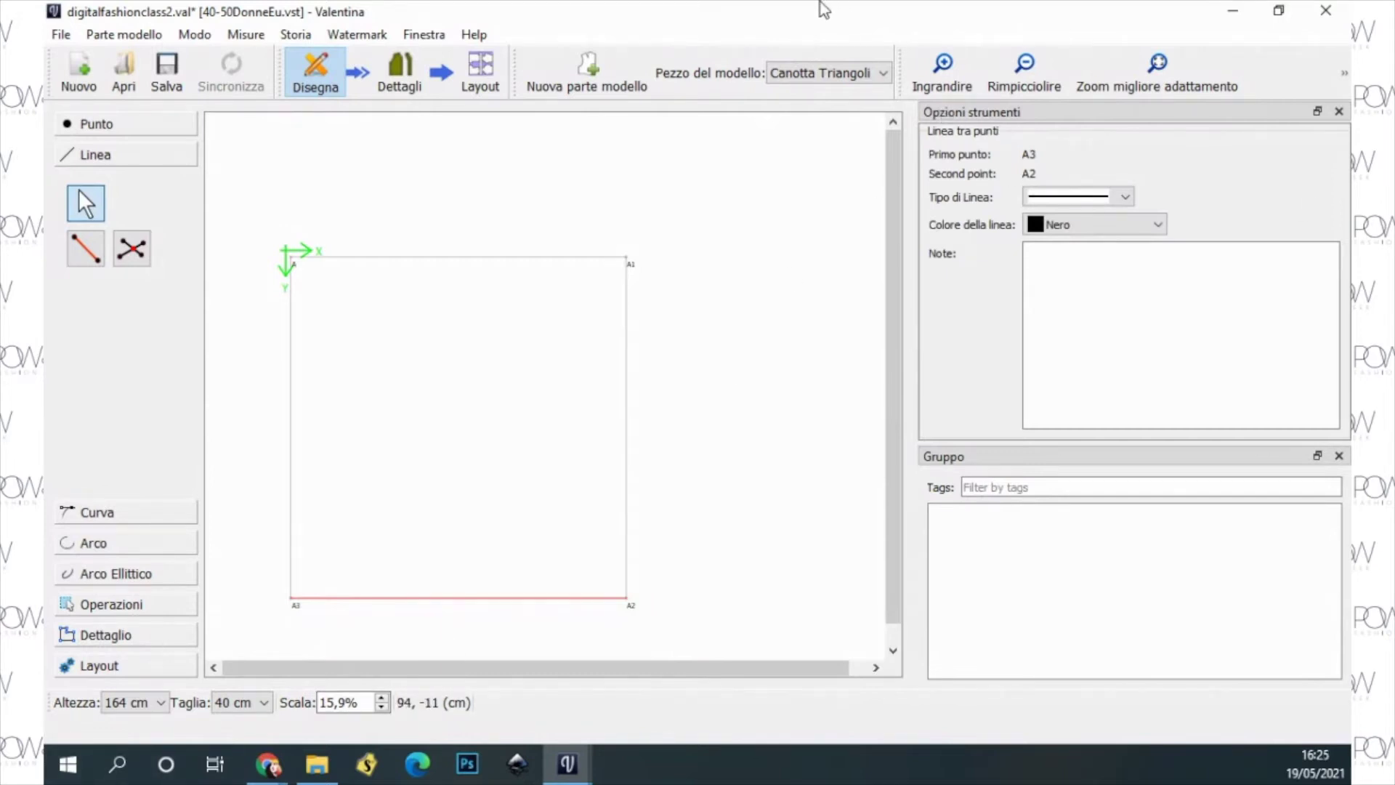
# Step: Move base point A to about X 17.2, Y -0.4 and reposition the labels of A and A3 away from the lines
pyautogui.click(295, 268)
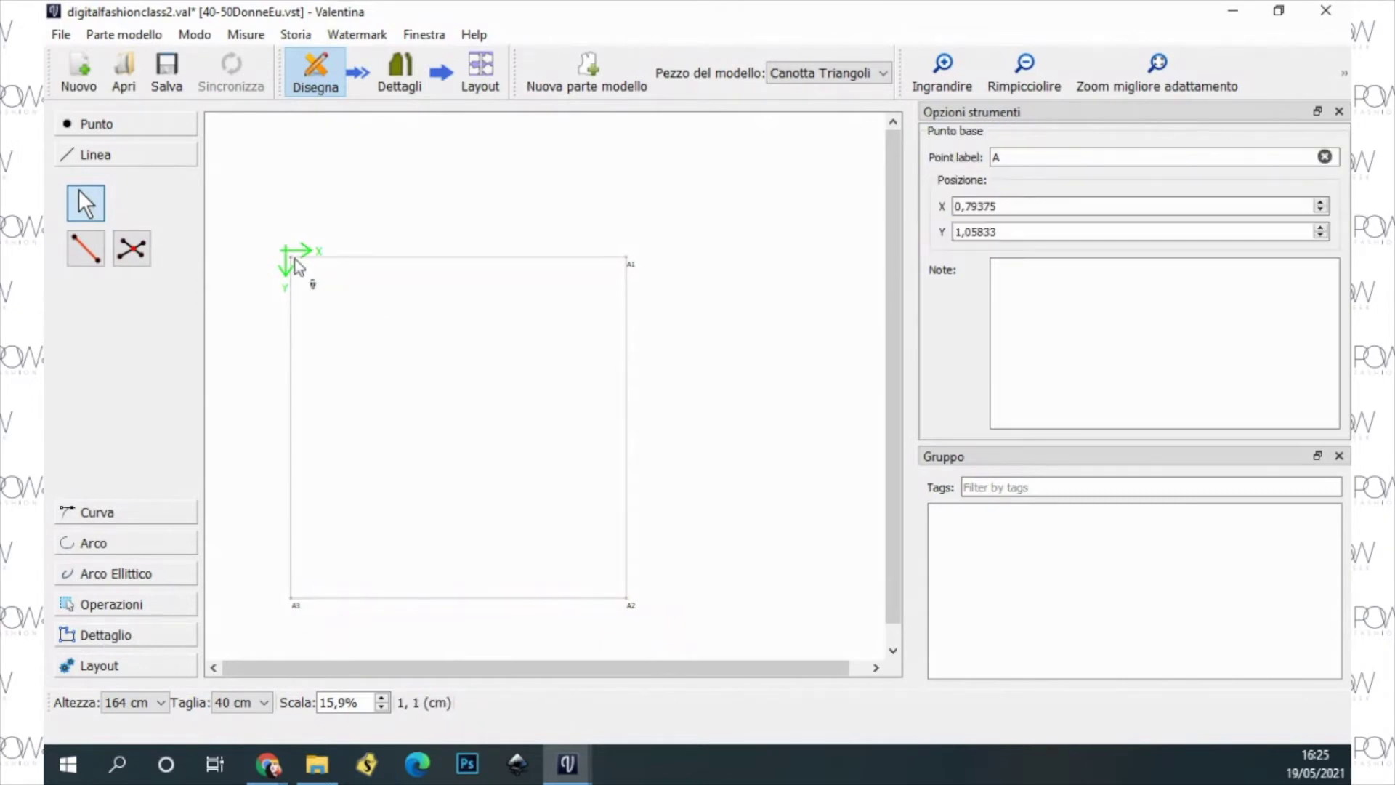
pyautogui.moveTo(298, 269); pyautogui.dragTo(392, 246)
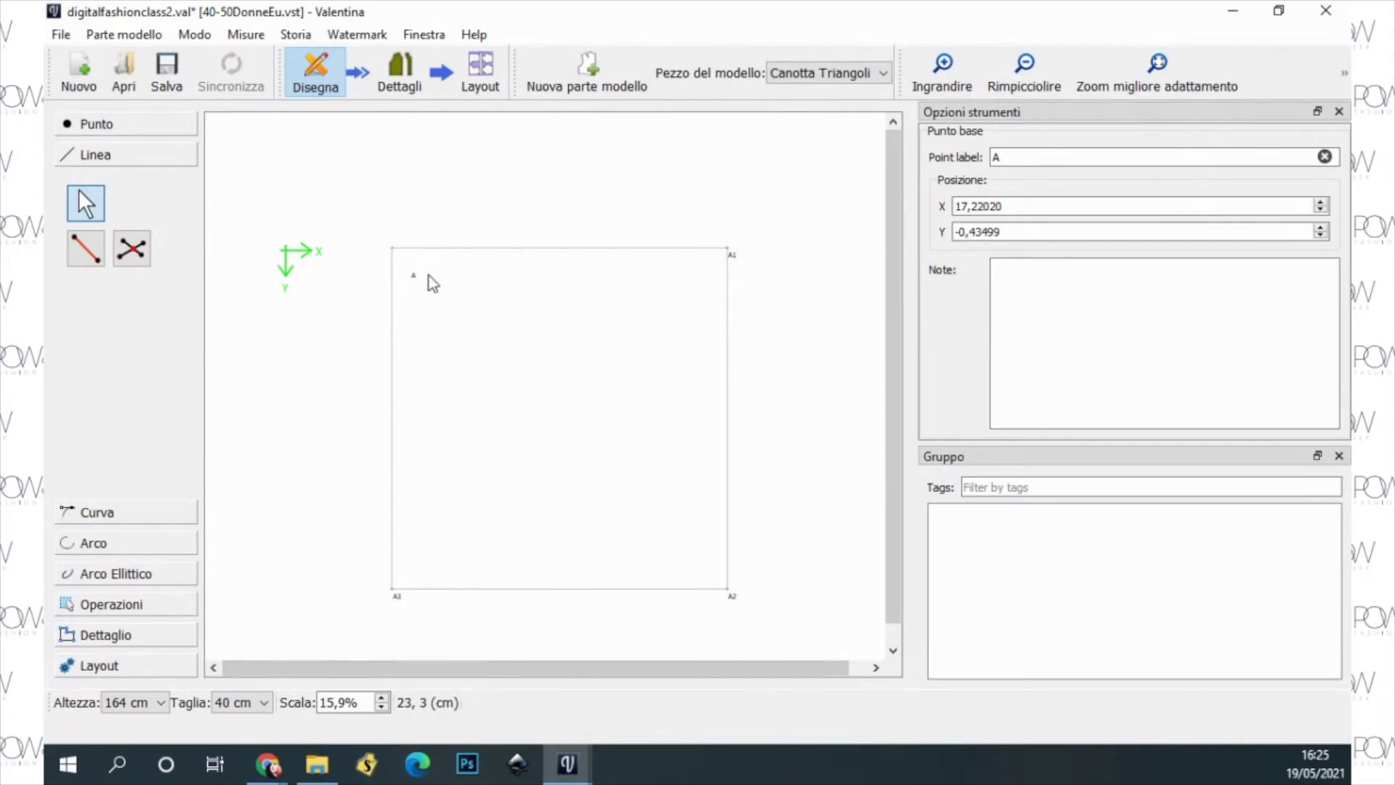
pyautogui.click(393, 597)
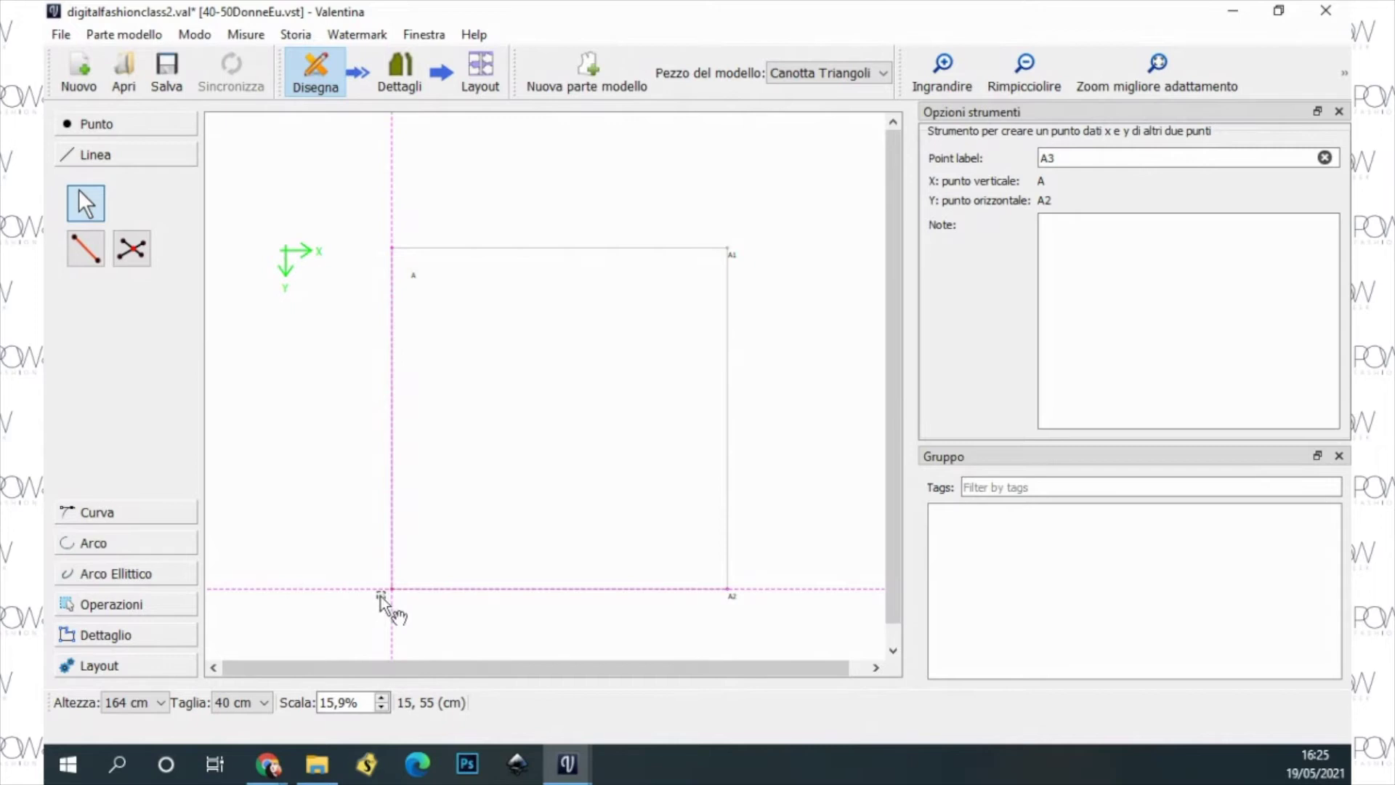
# Step: Create a point at the intersection of the diagonals A–A2 and A1–A3
pyautogui.click(136, 258)
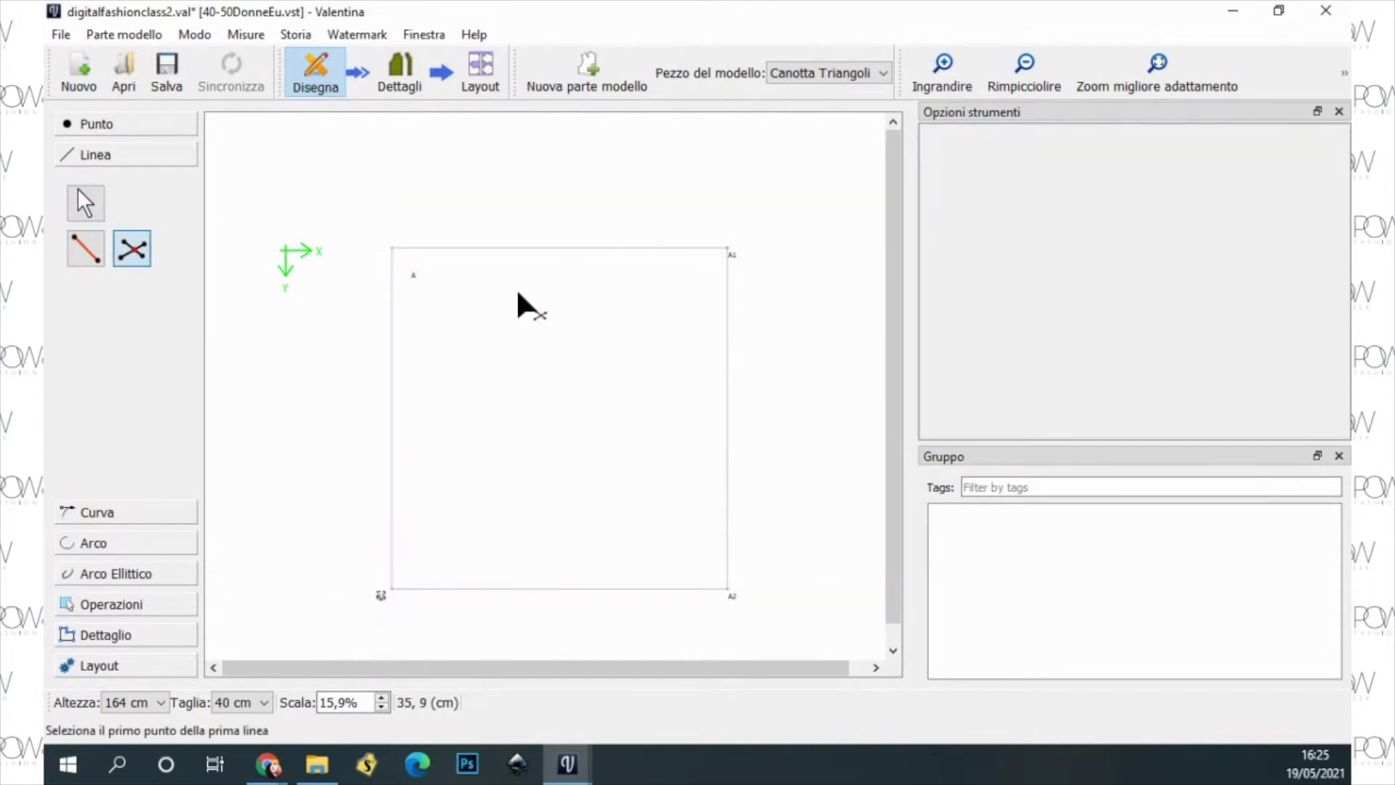
pyautogui.click(413, 278)
pyautogui.click(852, 561)
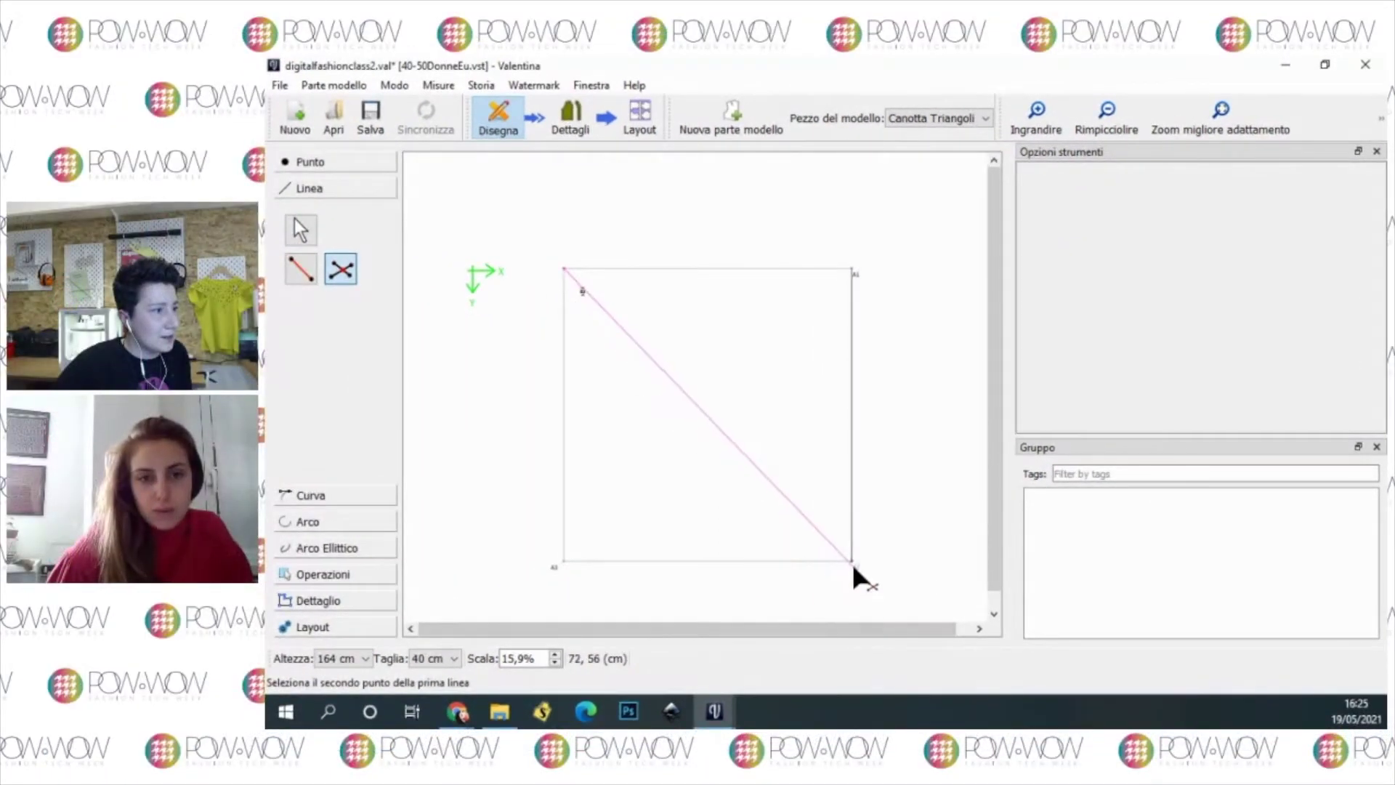
pyautogui.click(855, 270)
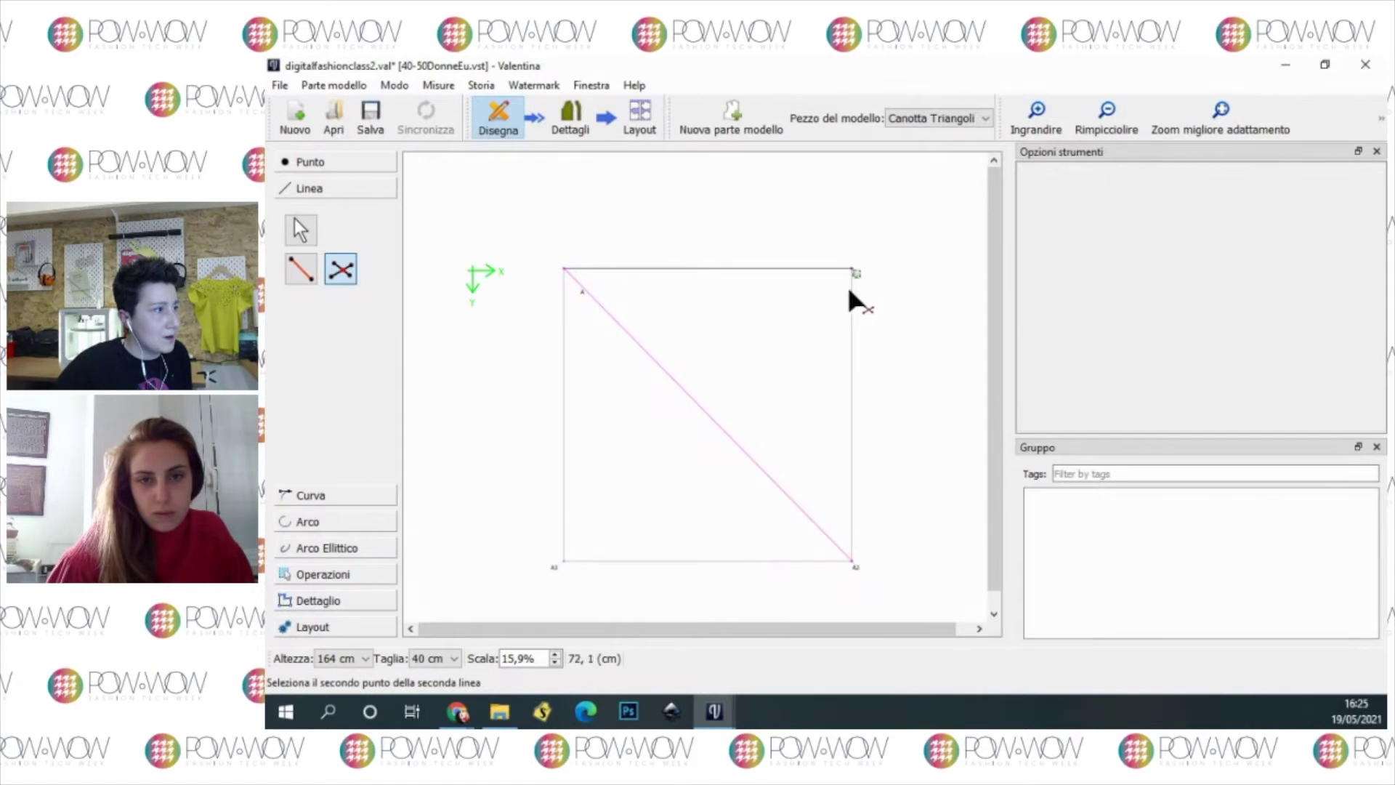
pyautogui.click(555, 560)
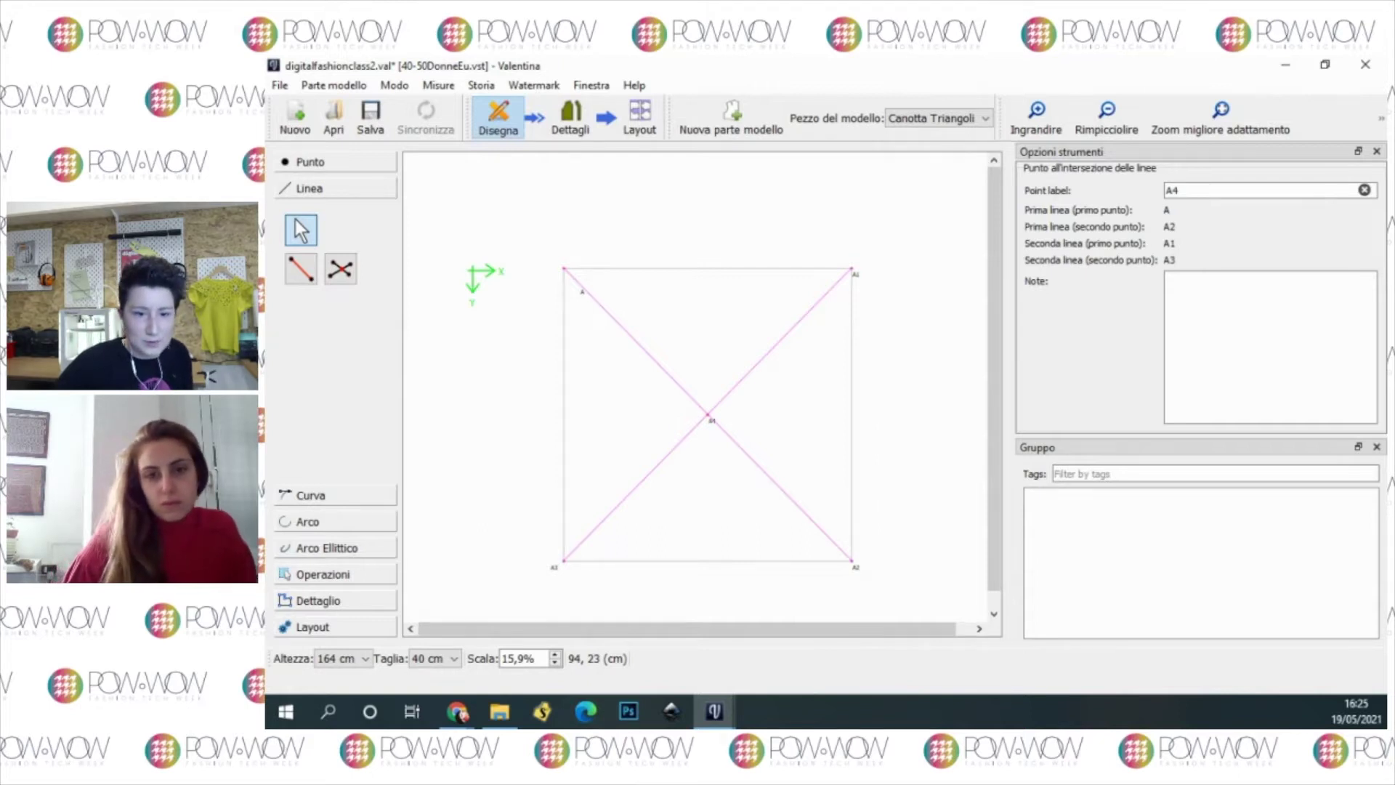
# Step: Check the Base triangoli draft in the other open pattern, digitalFashionclass, and return to digitalfashionclass2
pyautogui.hotkey('alt', 'Tab')
pyautogui.moveTo(1374, 131); pyautogui.dragTo(1384, 73)
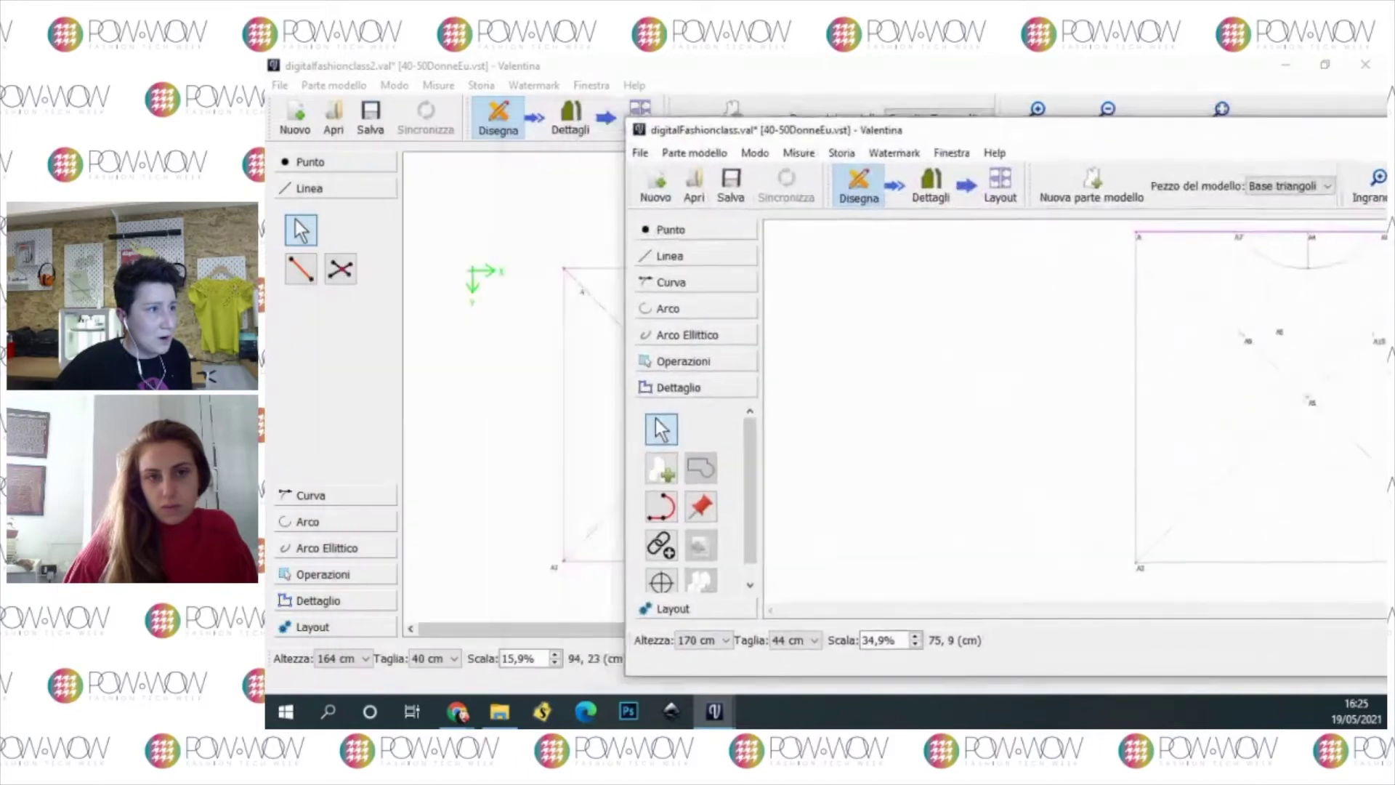
pyautogui.hotkey('alt', 'Tab')
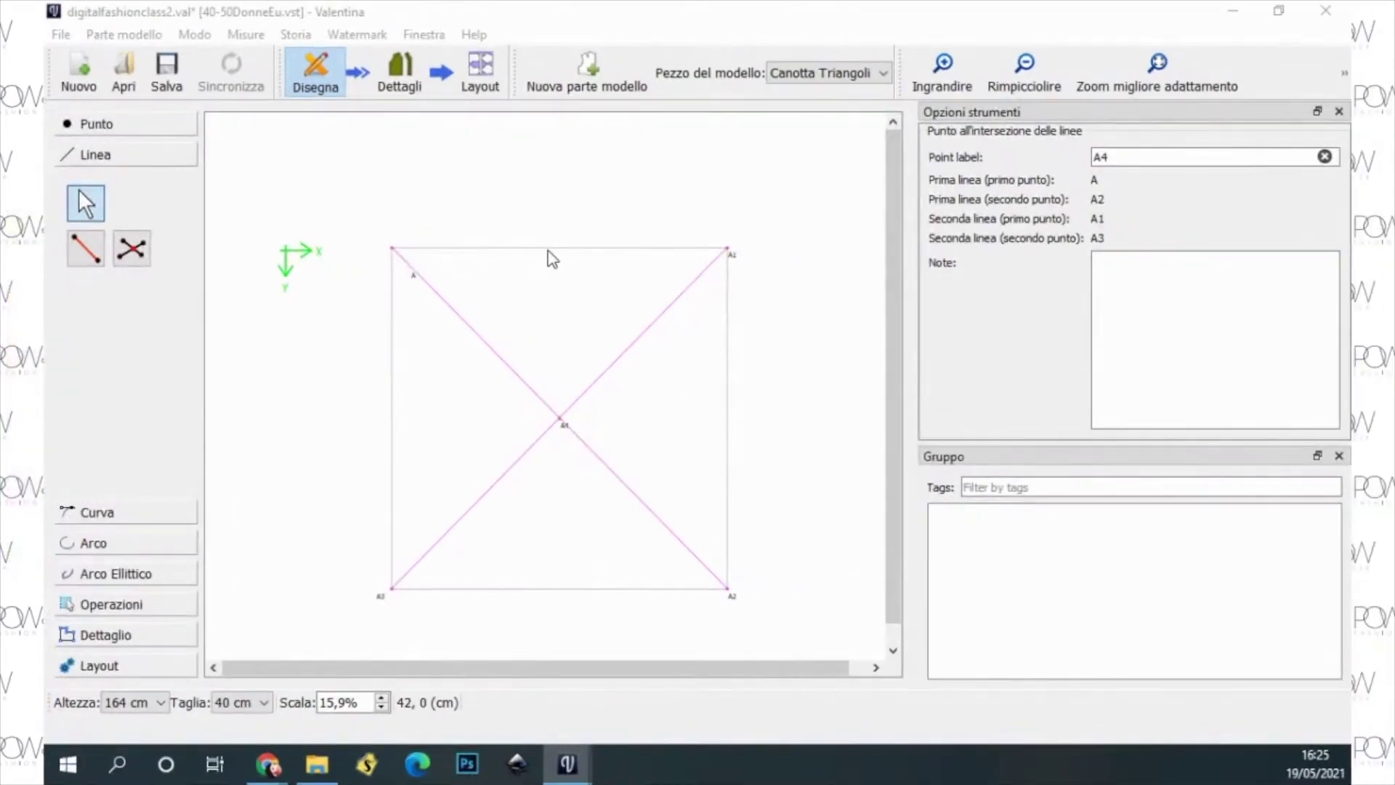
# Step: Create midpoint A5 on the line between A and A1, using the length formula Lunghezza_selezionata/2
pyautogui.click(111, 125)
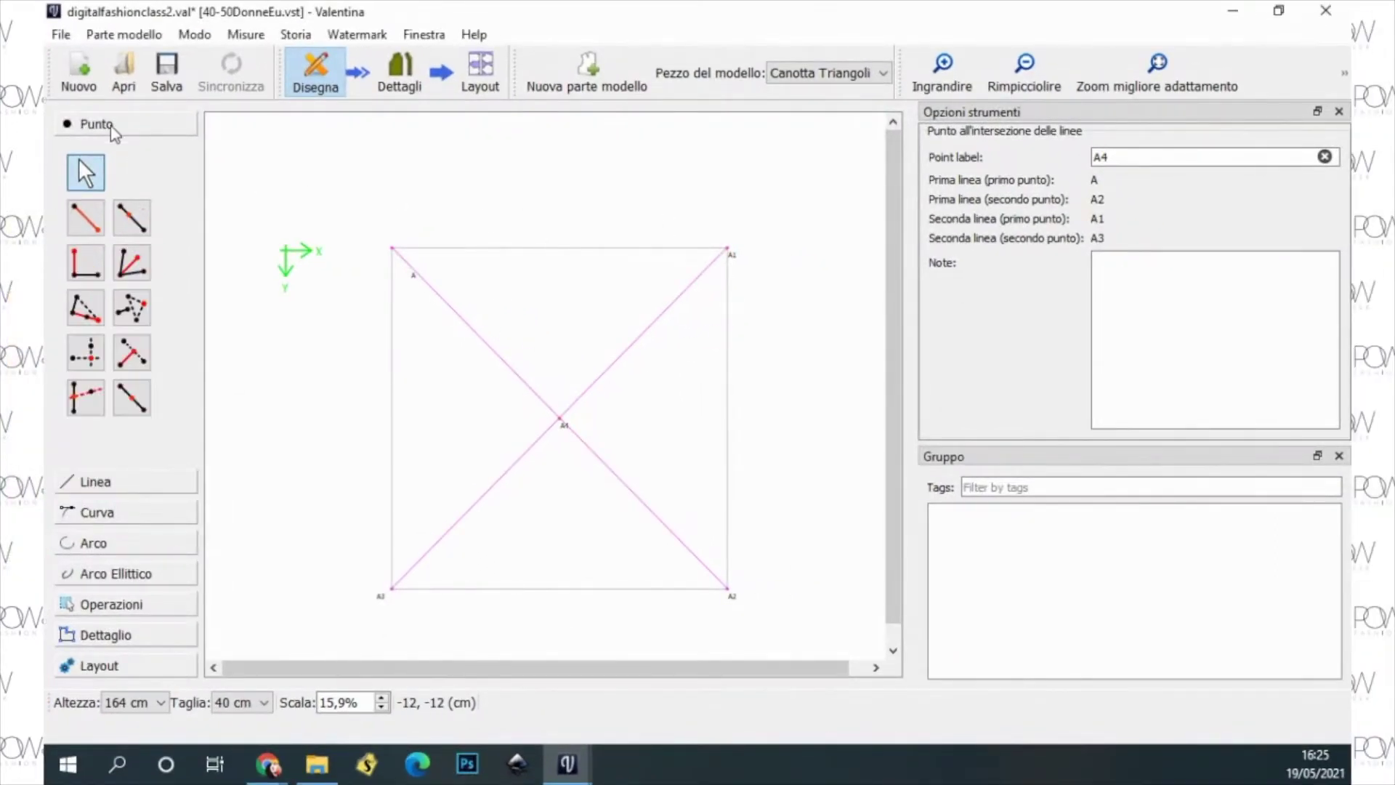
pyautogui.click(149, 399)
pyautogui.click(412, 276)
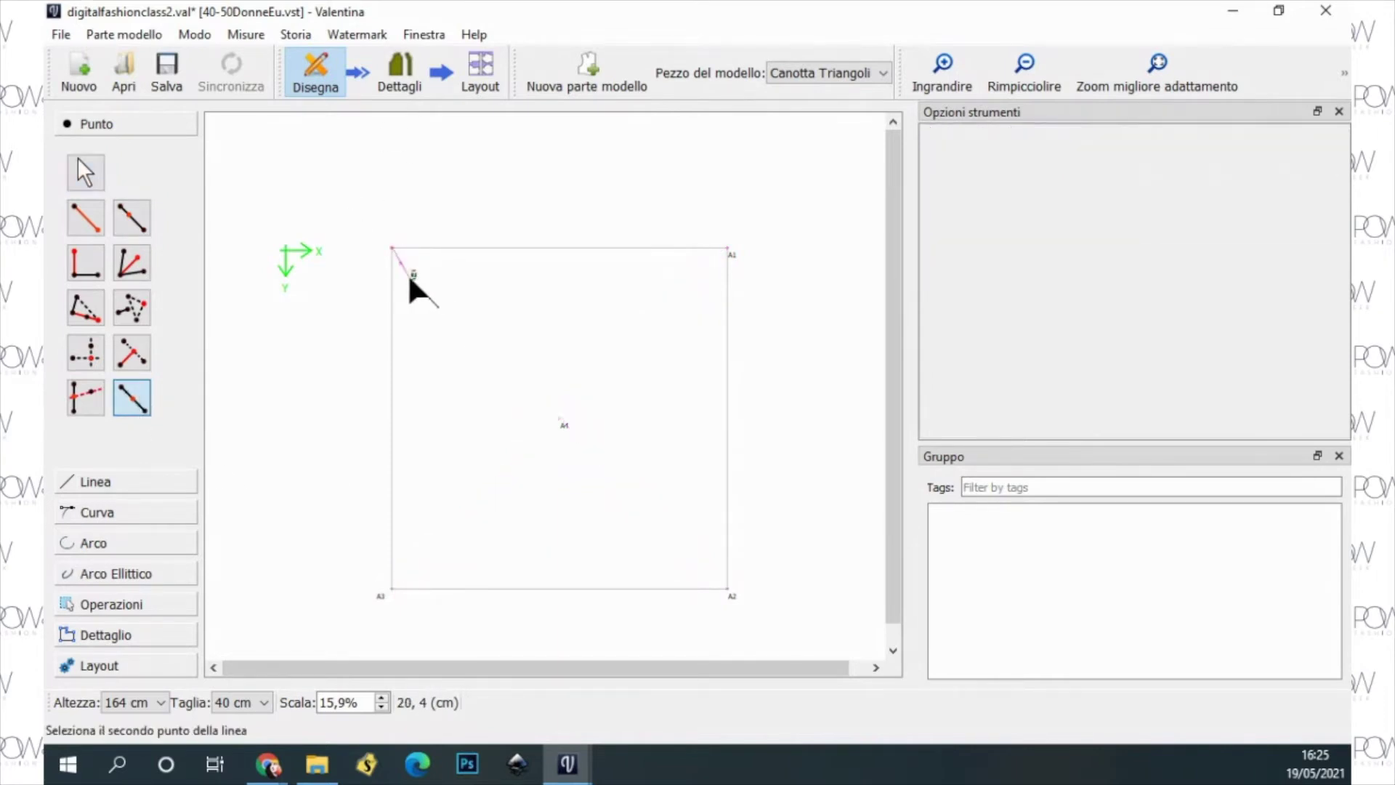
pyautogui.click(728, 251)
pyautogui.moveTo(651, 186); pyautogui.dragTo(1021, 162)
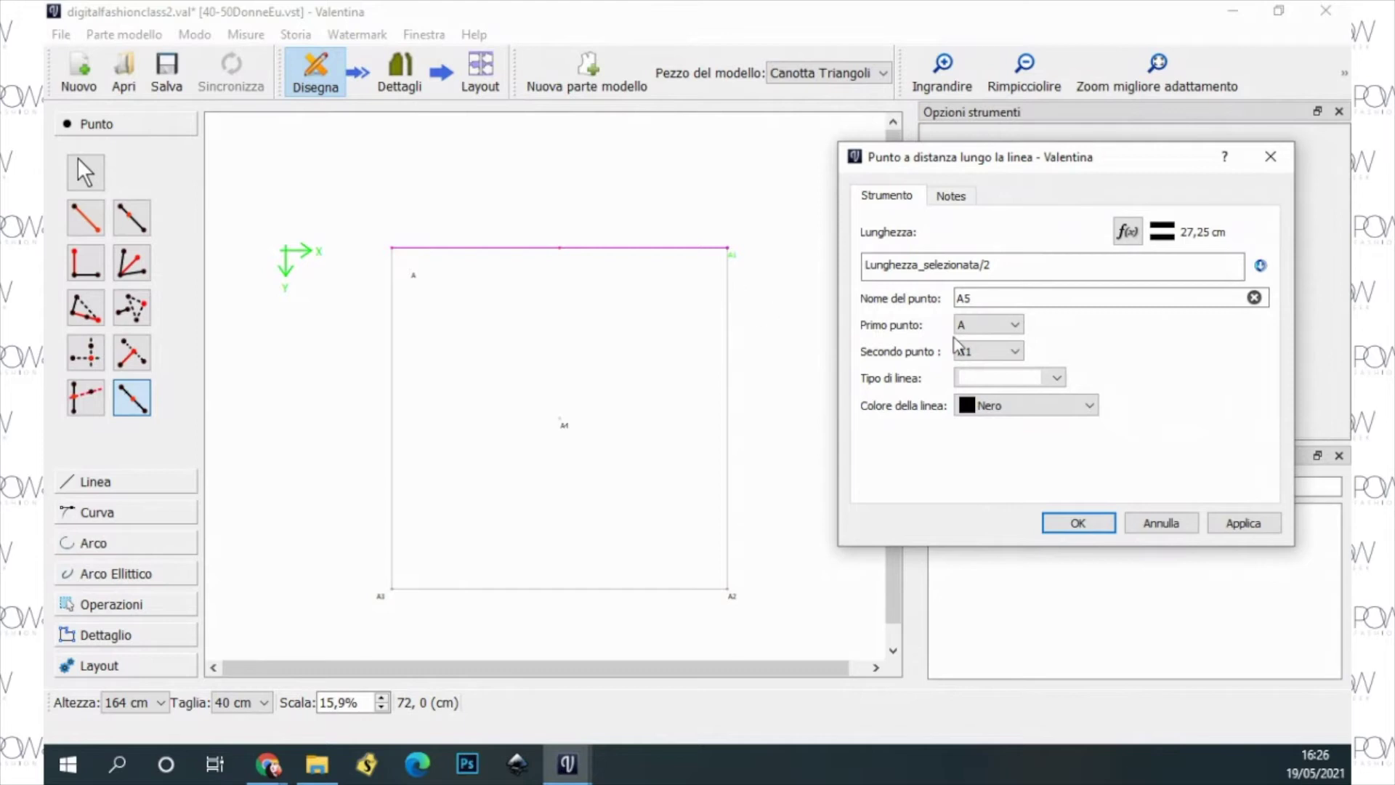
pyautogui.click(1241, 525)
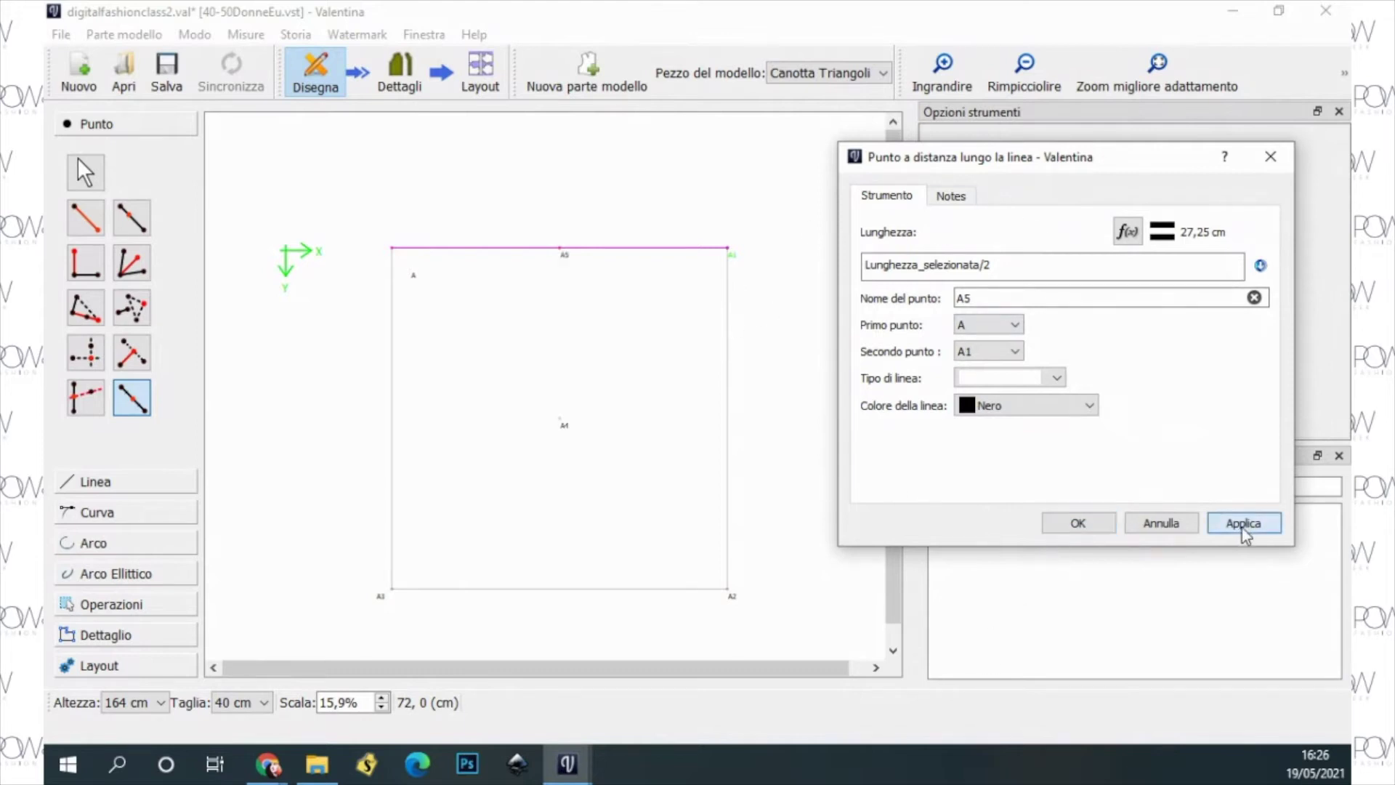
pyautogui.click(1083, 525)
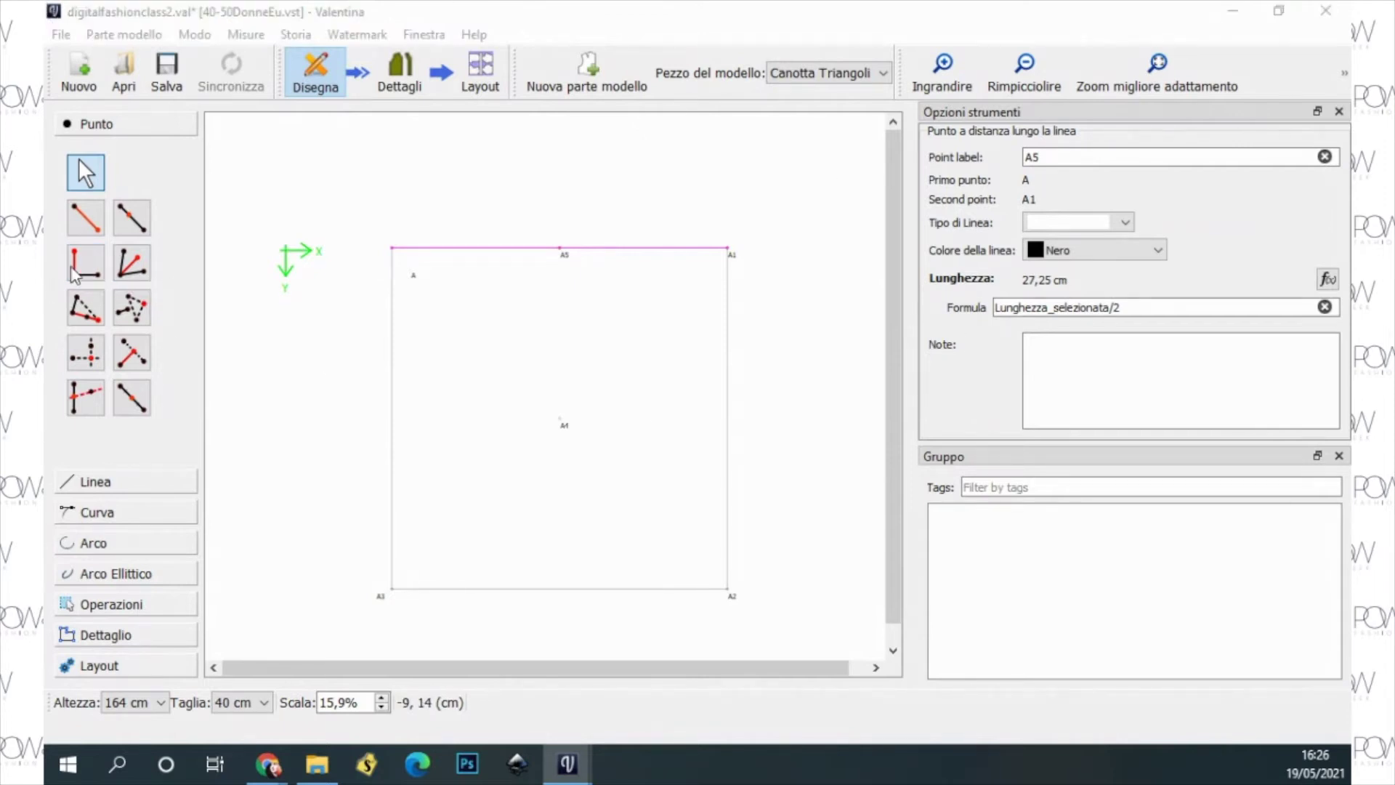
pyautogui.click(77, 266)
pyautogui.click(565, 255)
pyautogui.click(413, 274)
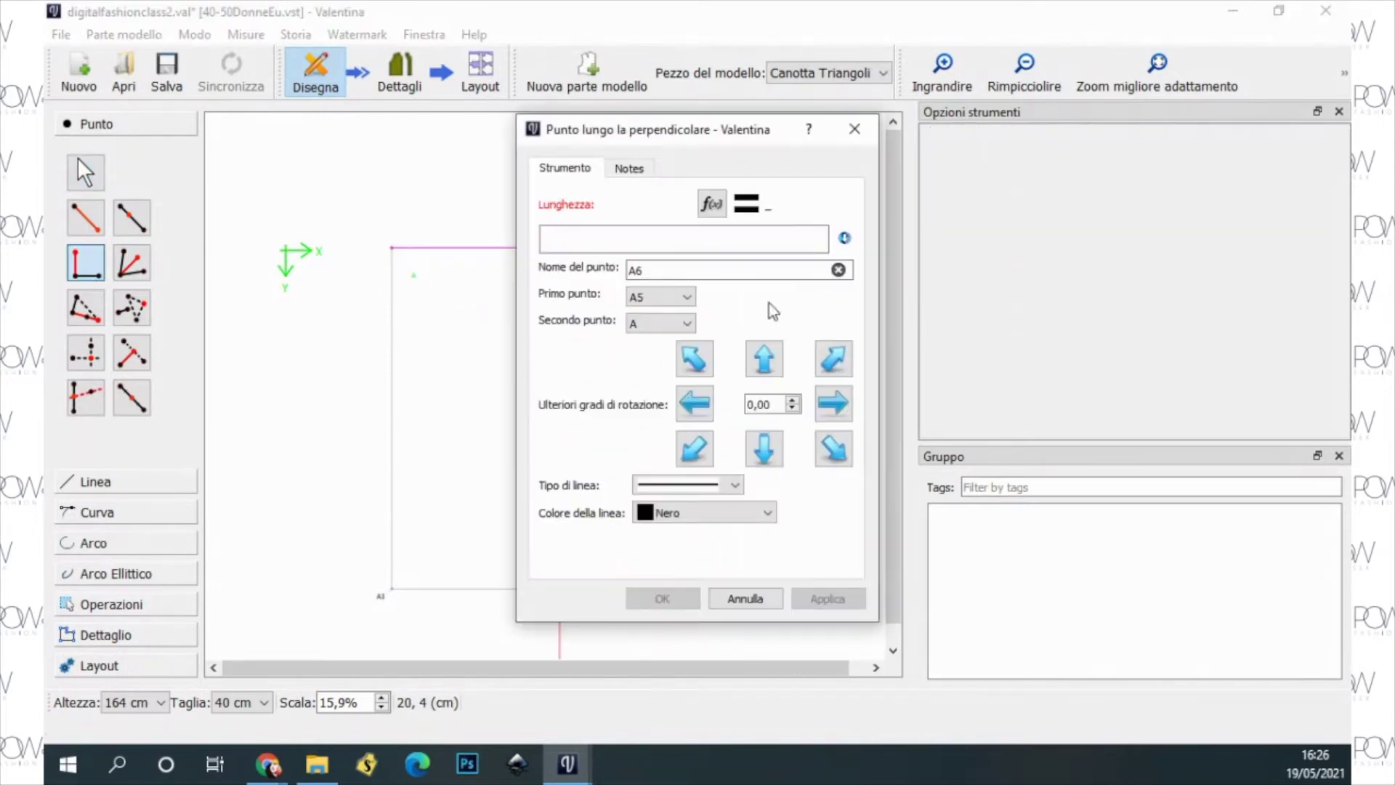
pyautogui.click(711, 204)
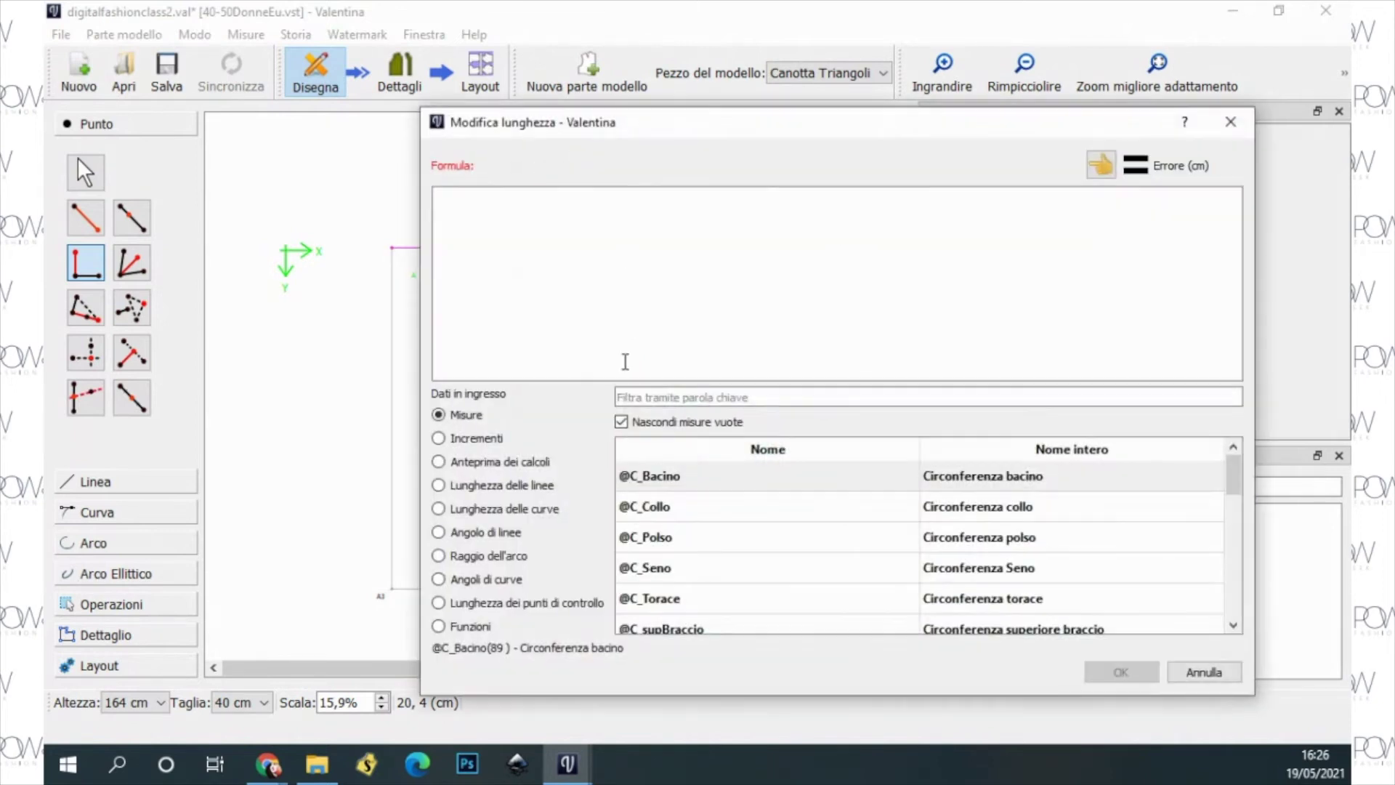
pyautogui.doubleClick(667, 508)
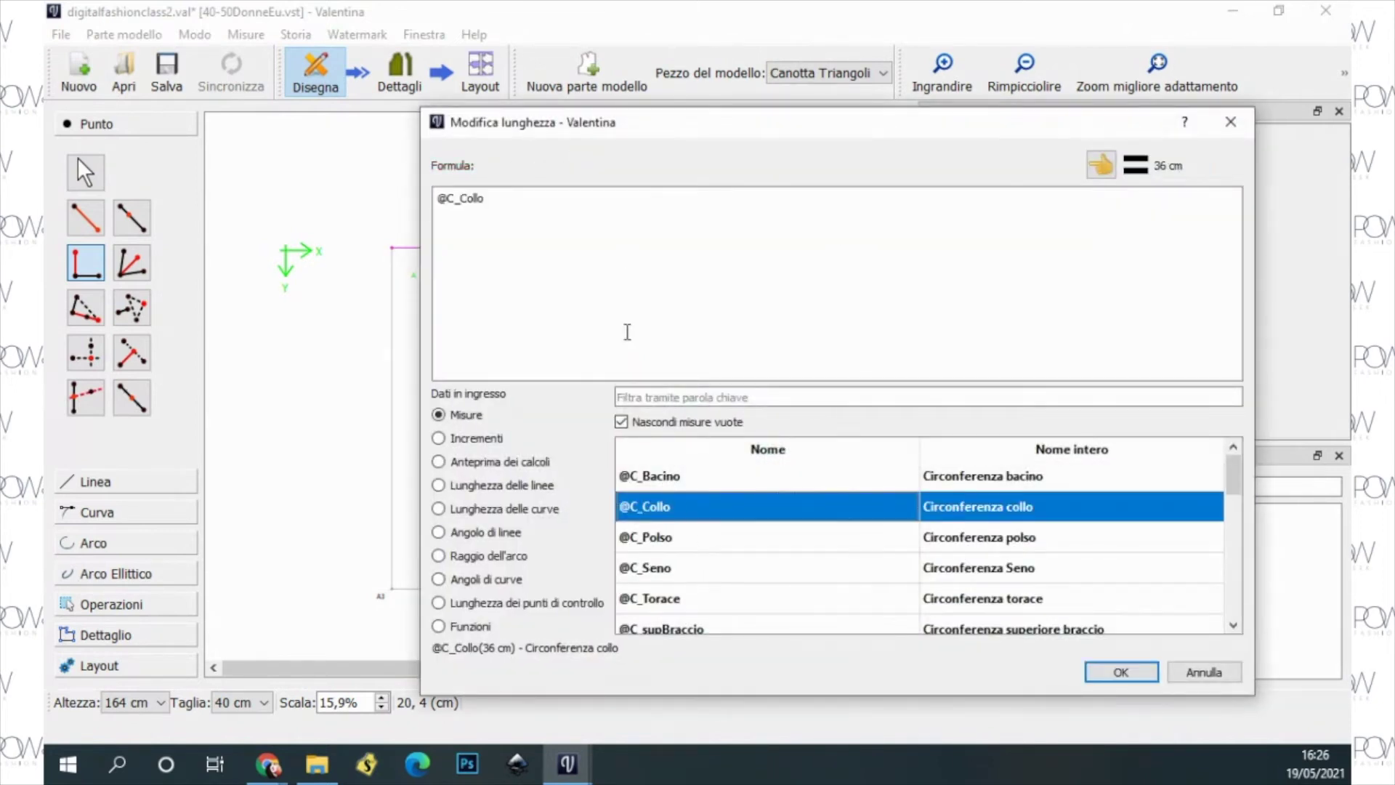
pyautogui.click(519, 198)
pyautogui.write('/6')
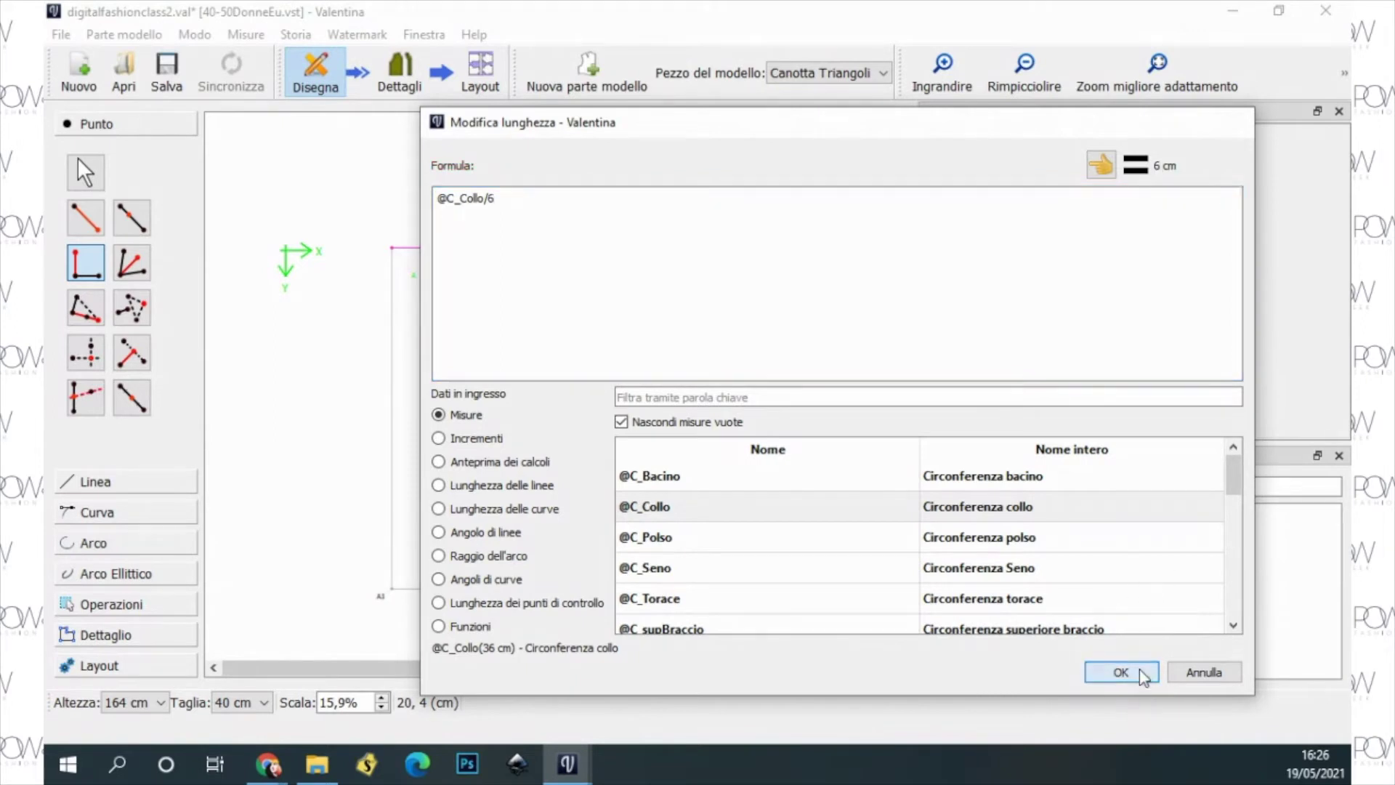
pyautogui.click(1134, 672)
pyautogui.click(662, 599)
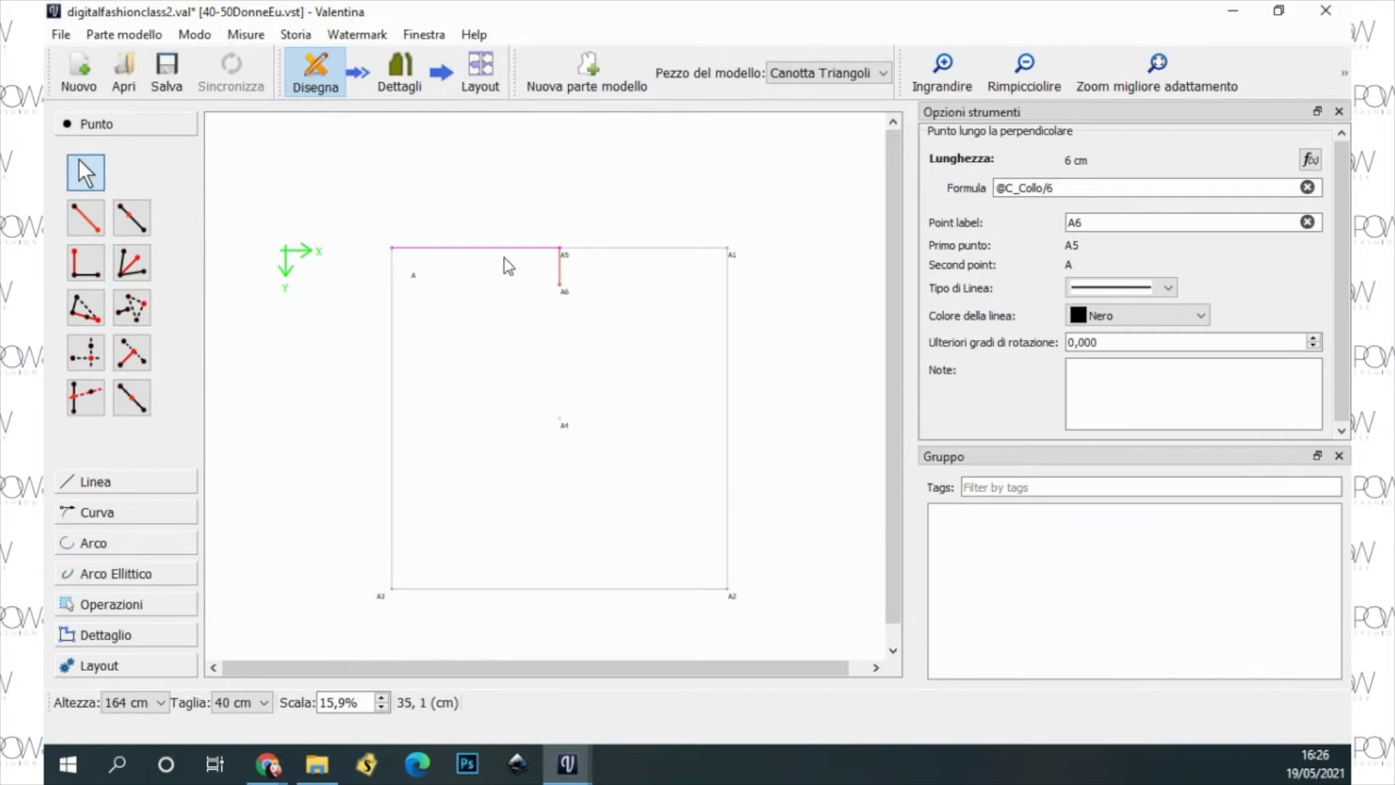
pyautogui.click(127, 224)
pyautogui.click(559, 248)
pyautogui.click(732, 254)
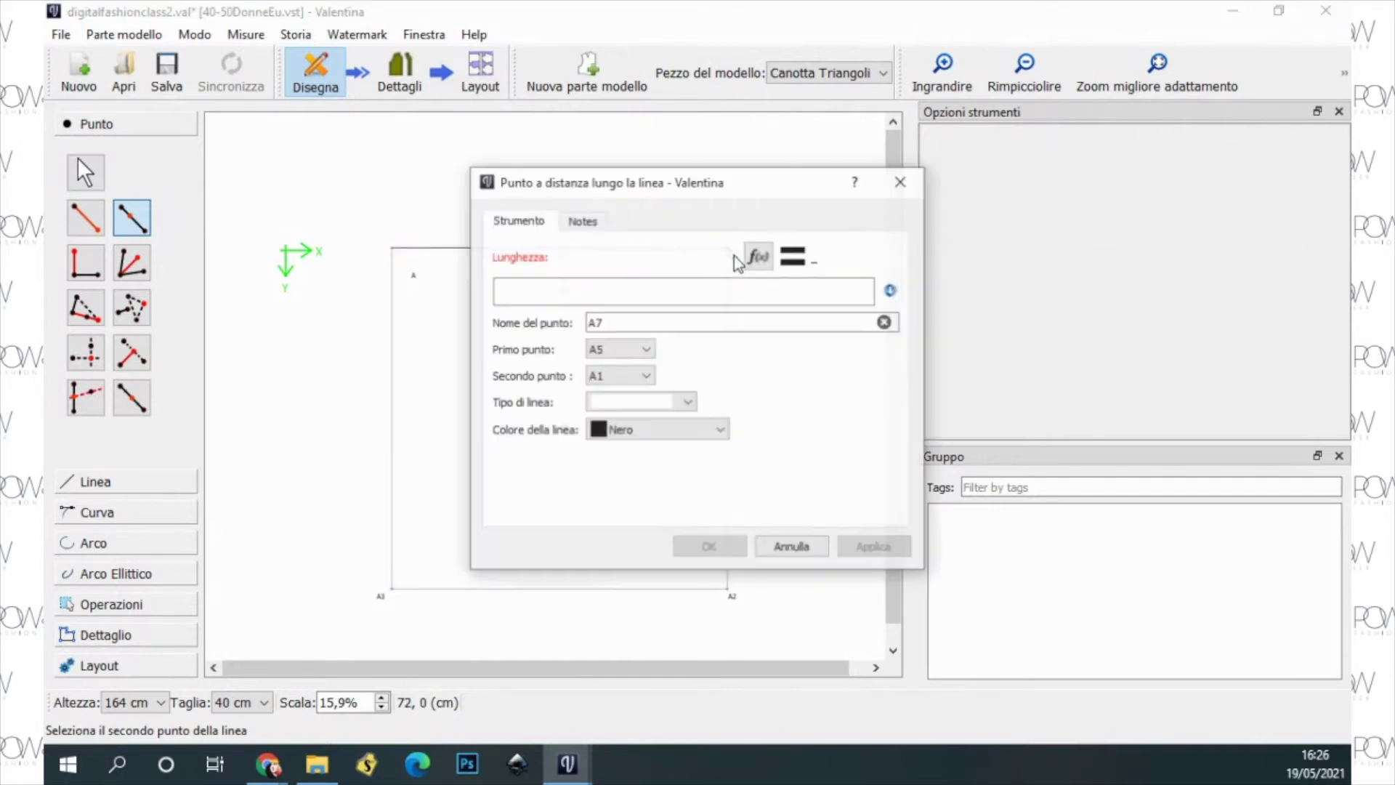
pyautogui.click(759, 258)
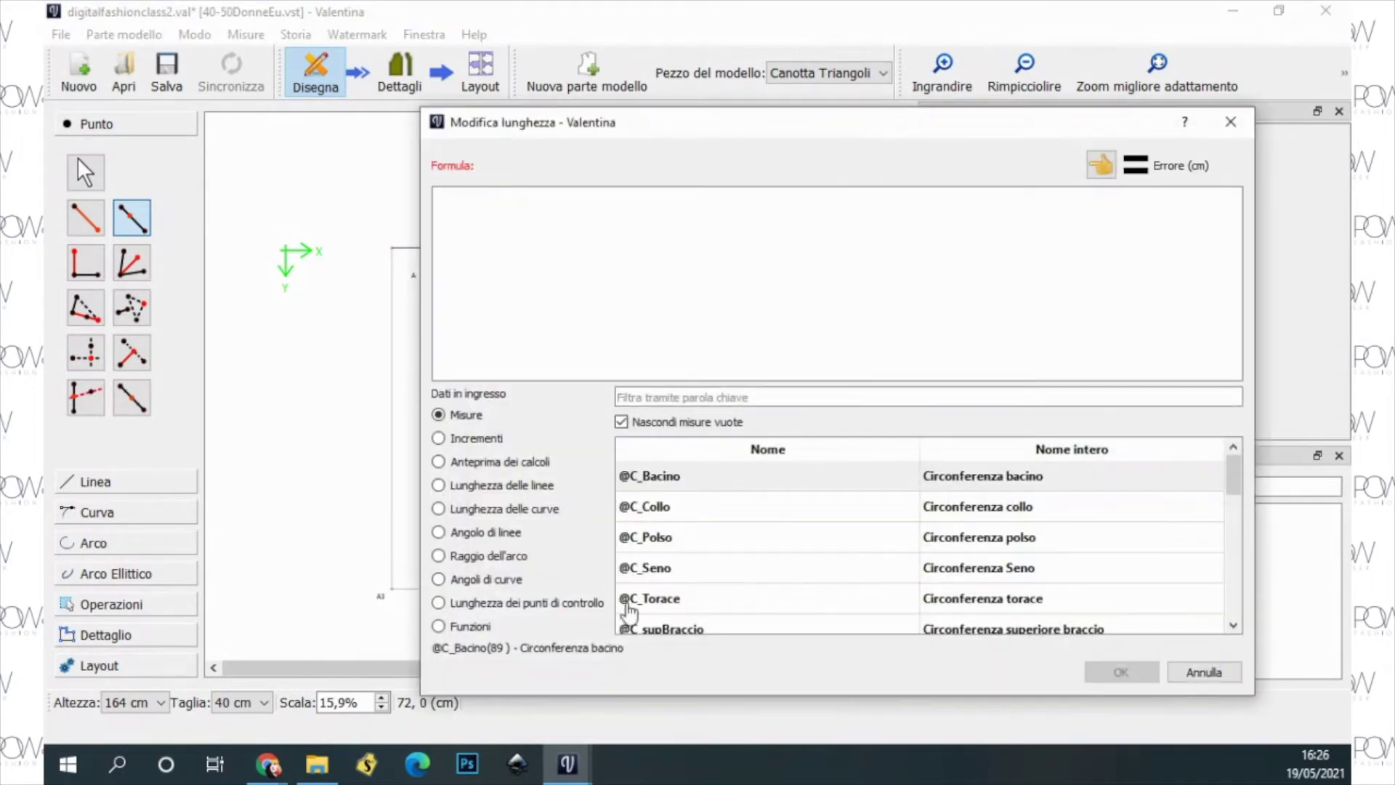
pyautogui.doubleClick(654, 506)
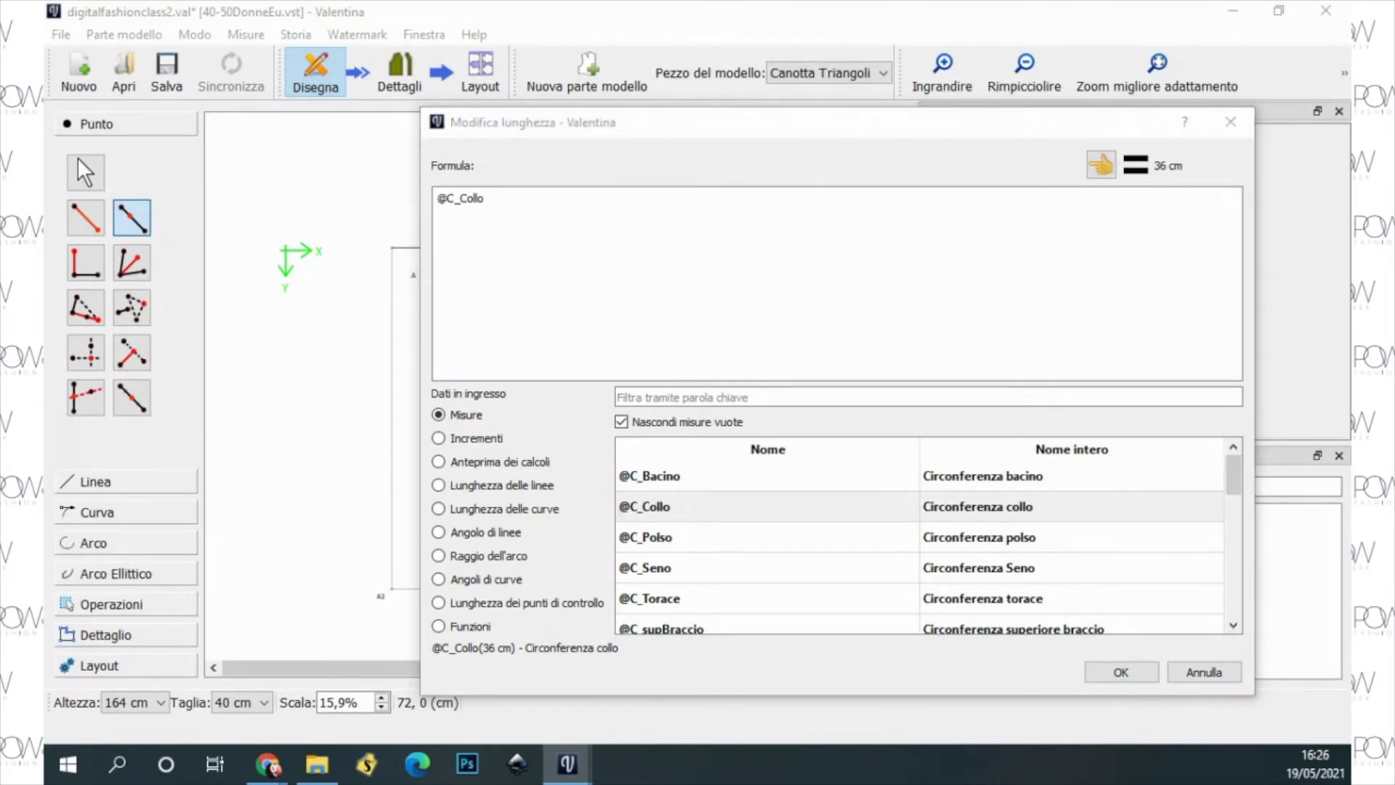
pyautogui.click(542, 205)
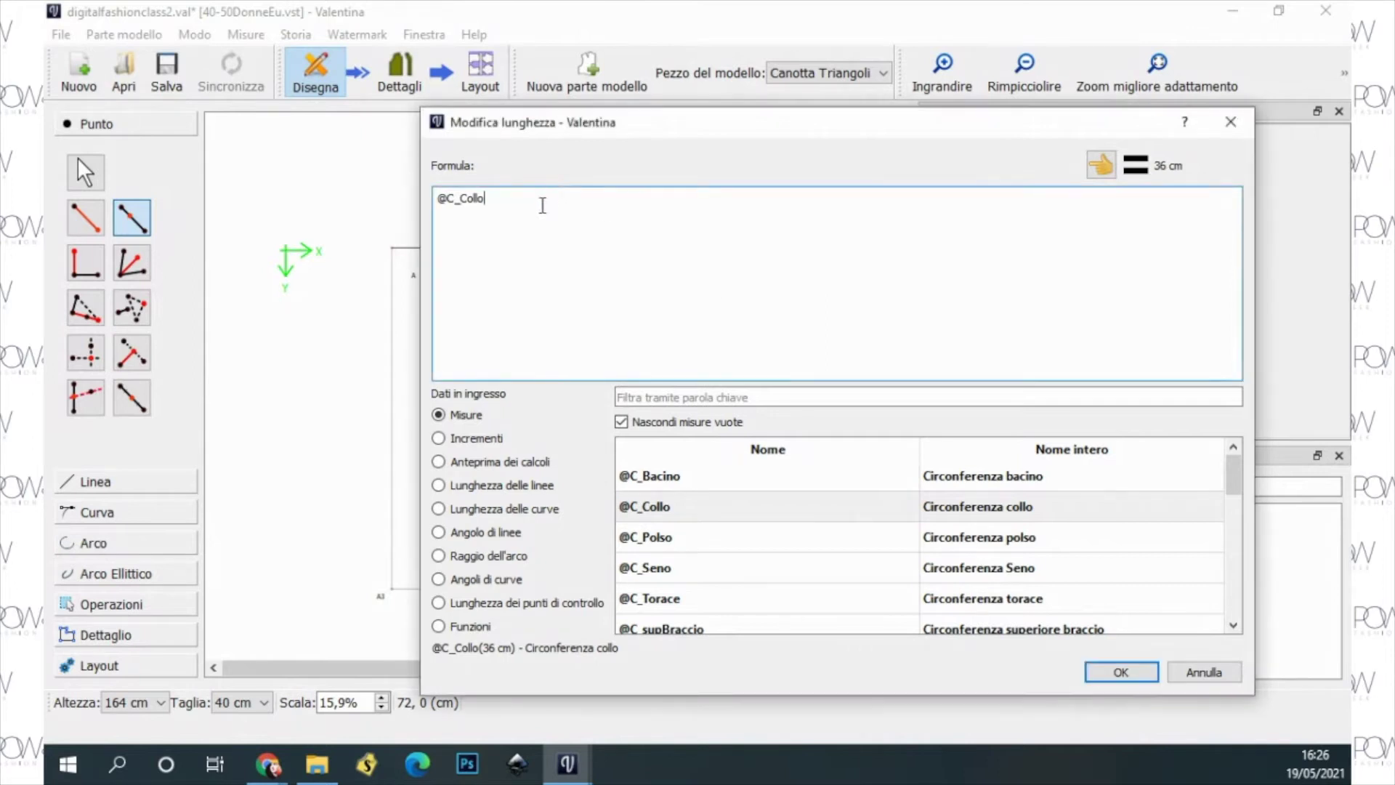
pyautogui.write('/3')
pyautogui.click(1120, 673)
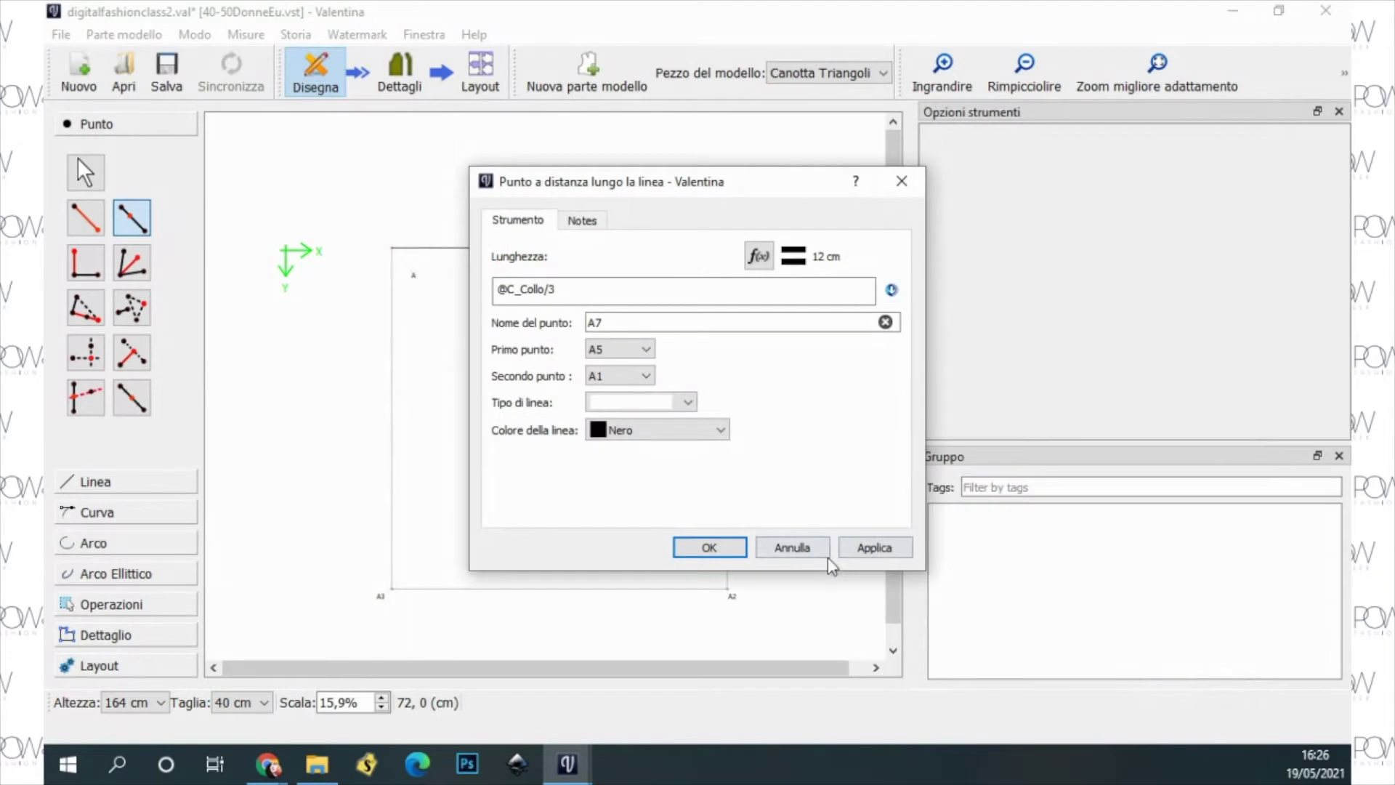
pyautogui.click(733, 549)
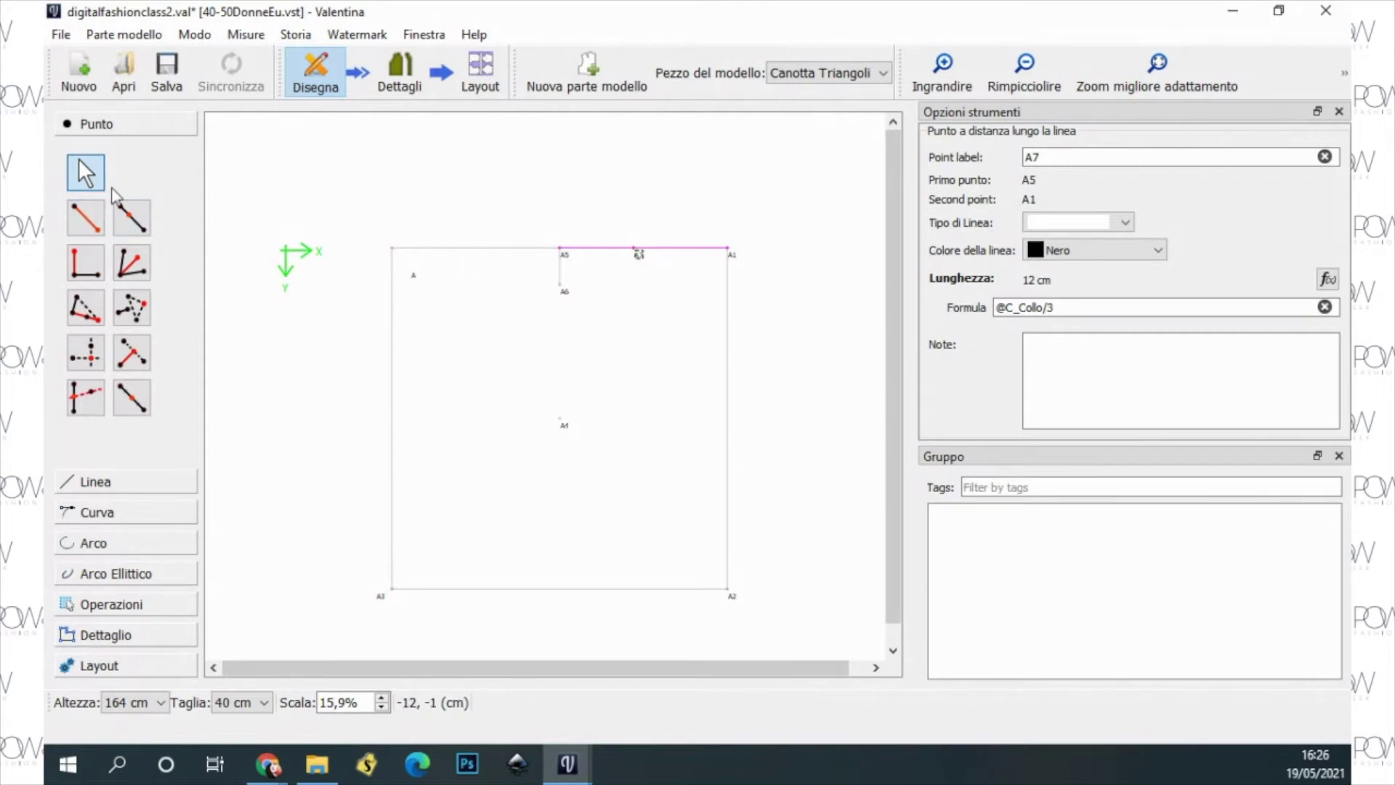
# Step: Create point A8 along the line from A5 towards A, using the line length Linea_A5_A7 as its distance
pyautogui.click(131, 218)
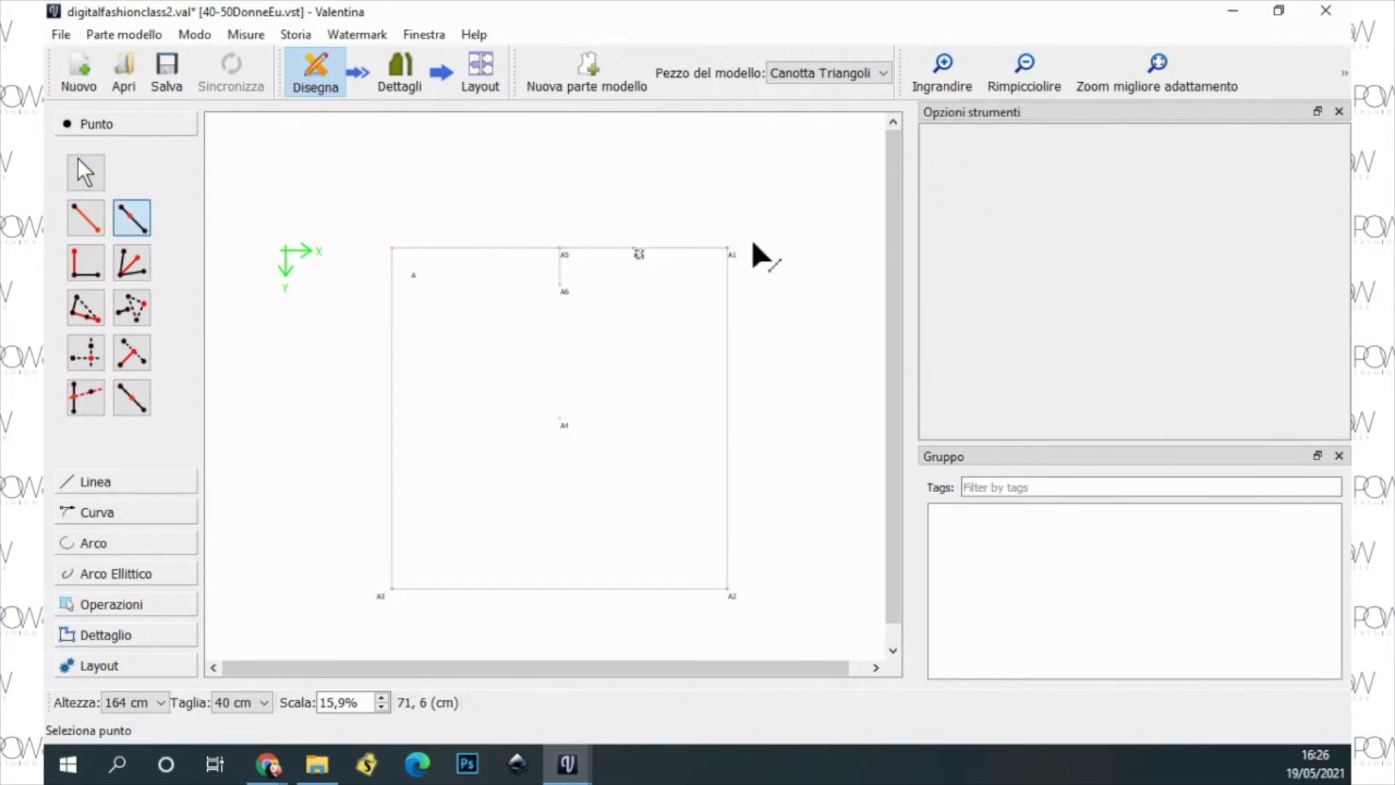
pyautogui.click(563, 256)
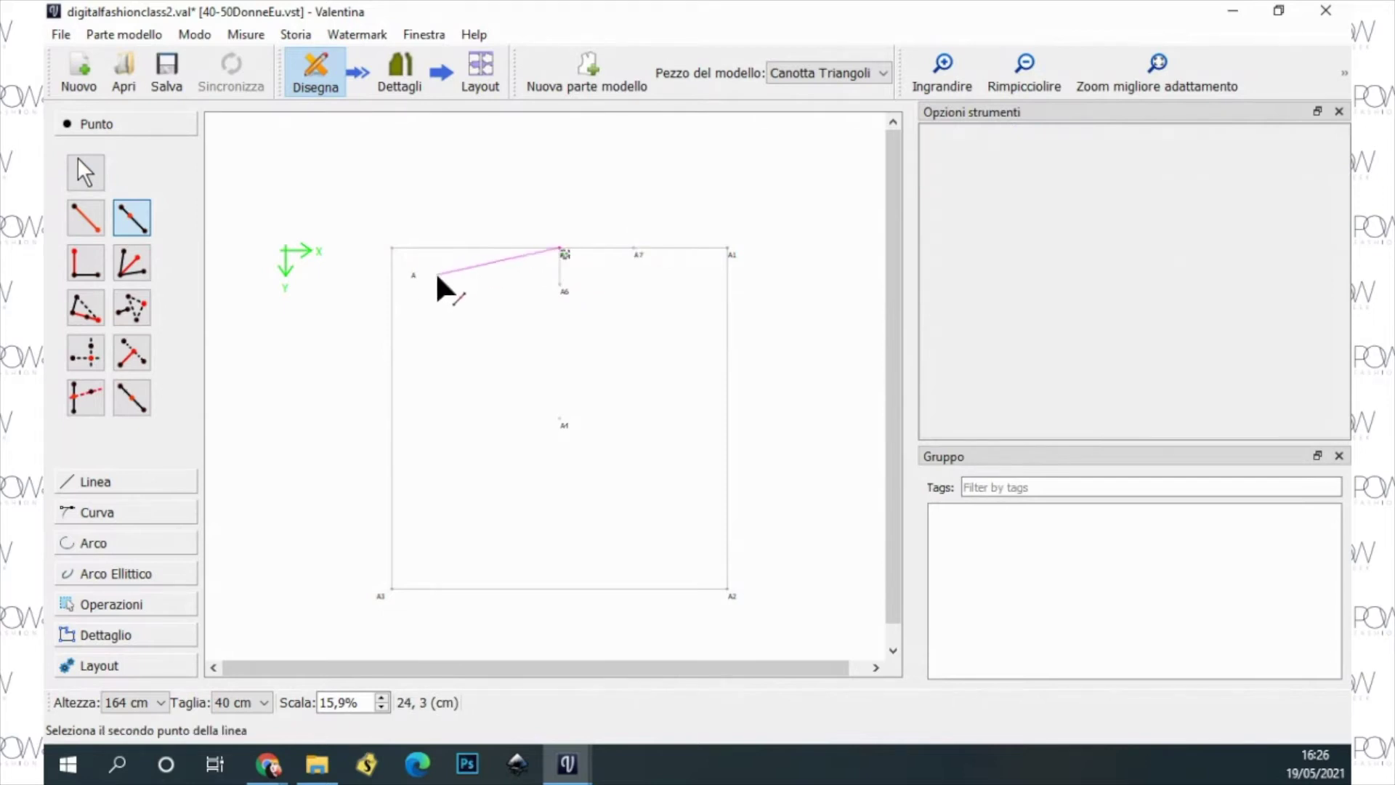
pyautogui.click(415, 276)
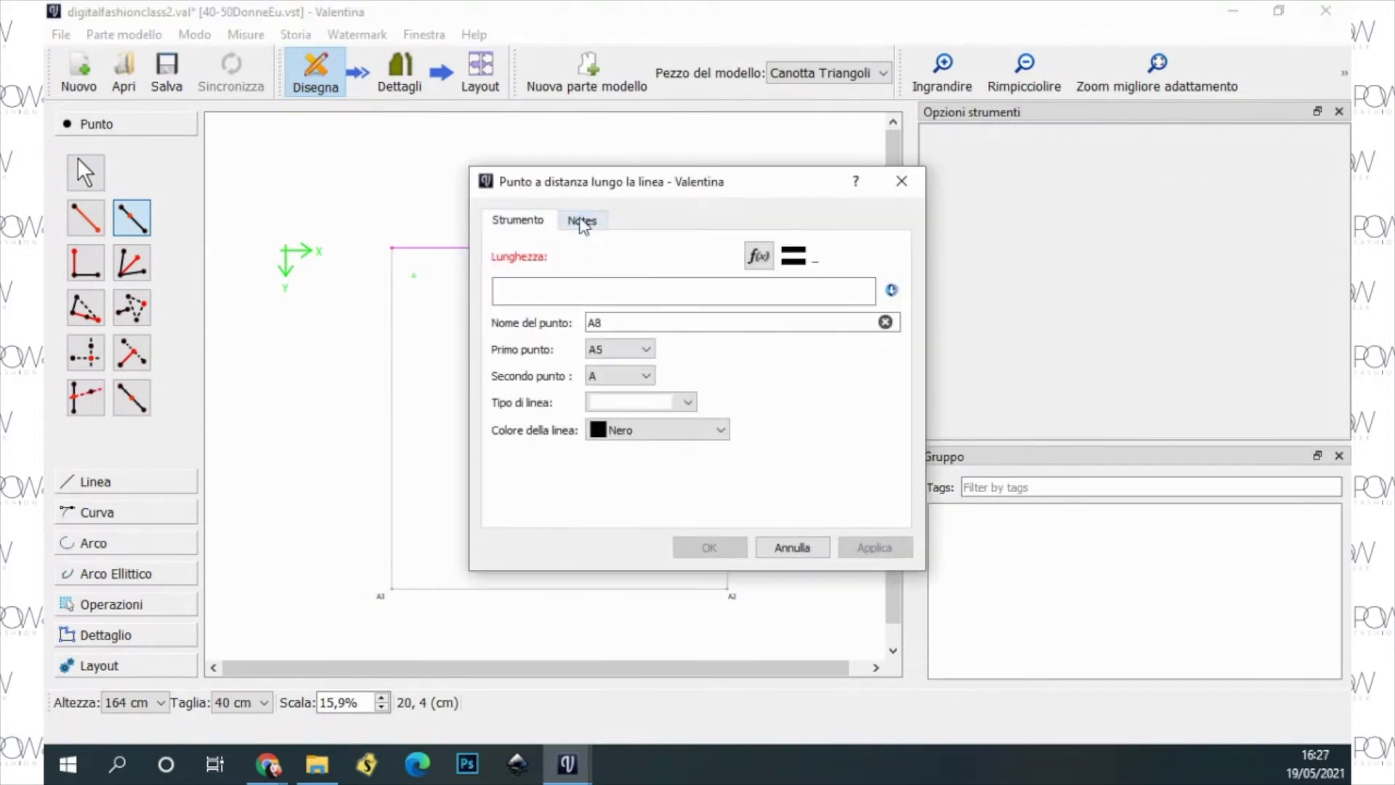
pyautogui.click(759, 257)
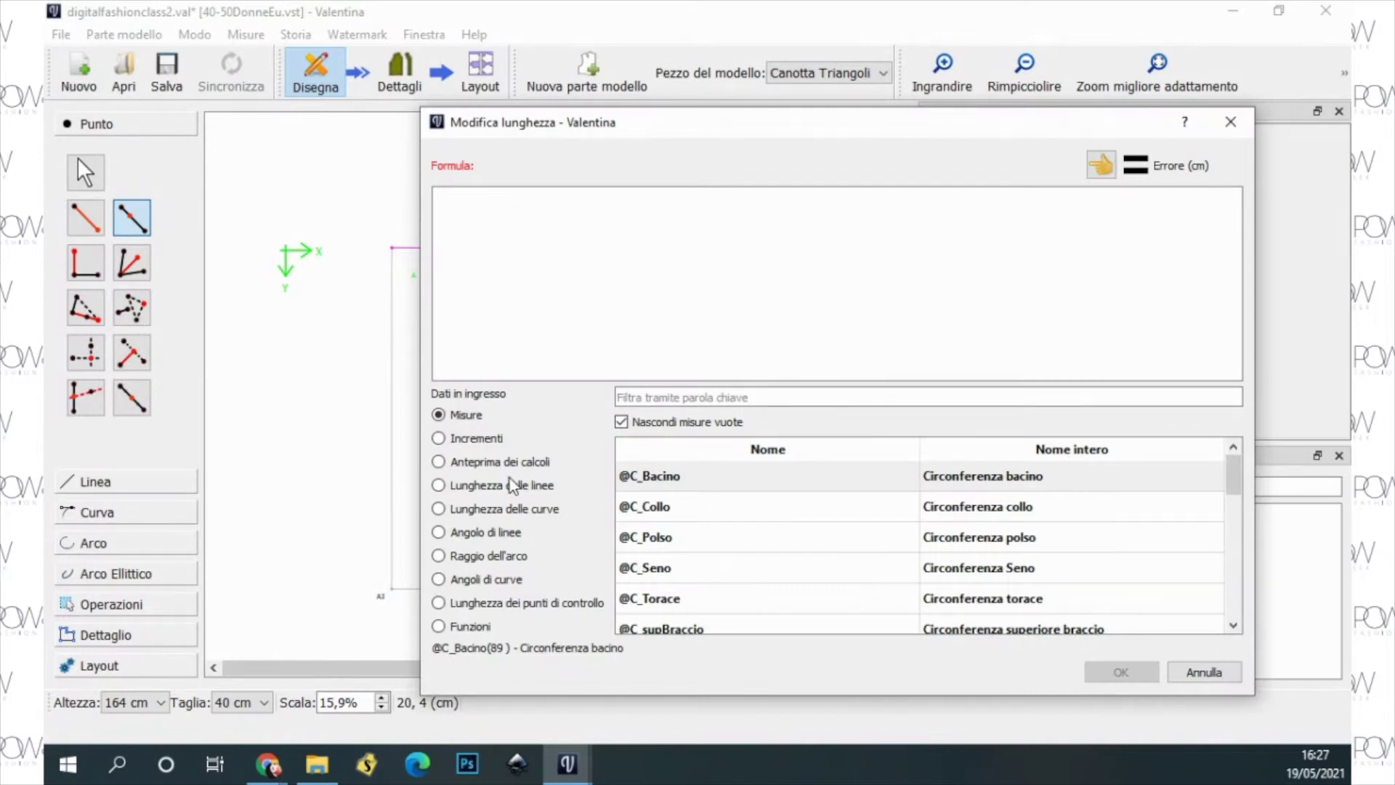
pyautogui.click(439, 485)
pyautogui.moveTo(636, 133); pyautogui.dragTo(694, 122)
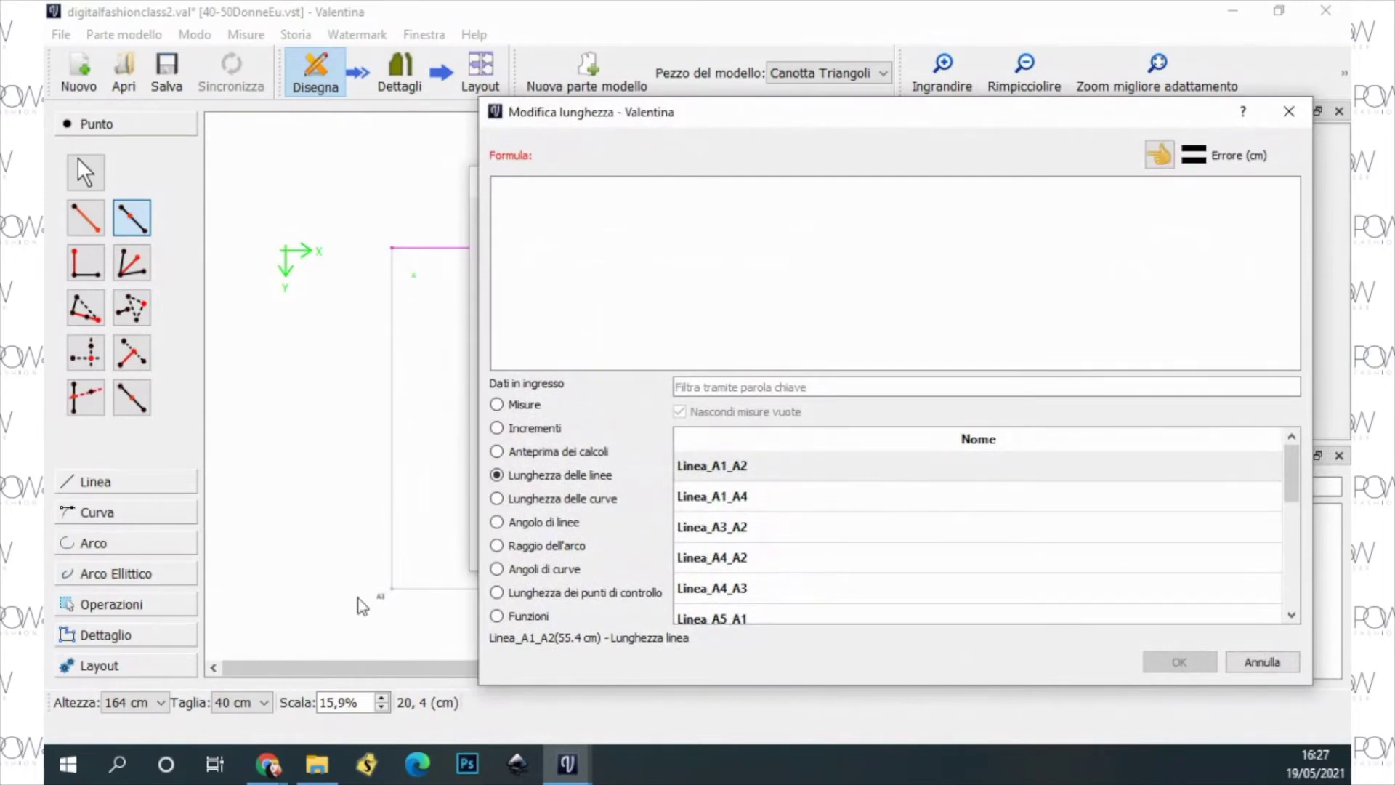
pyautogui.scroll(-3, 784, 534)
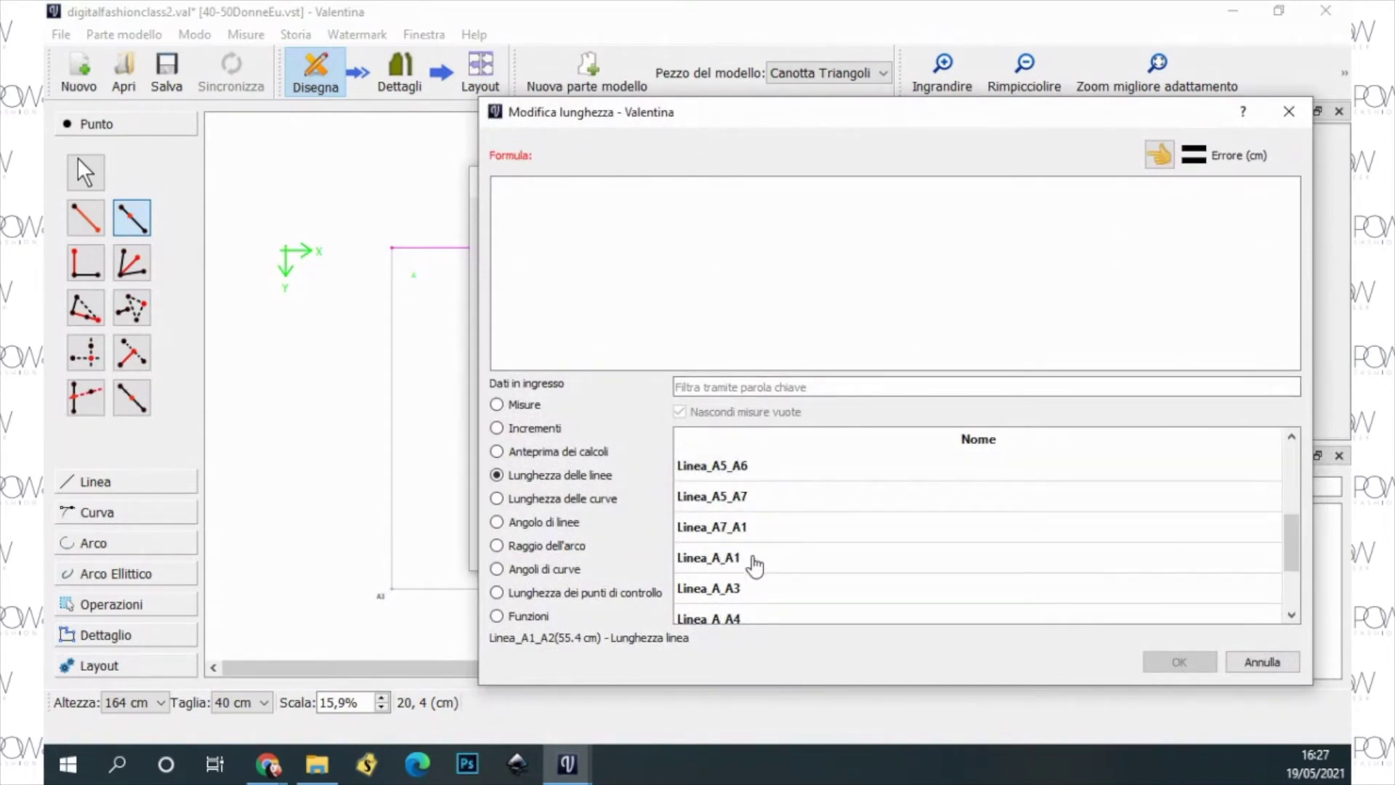
pyautogui.doubleClick(749, 498)
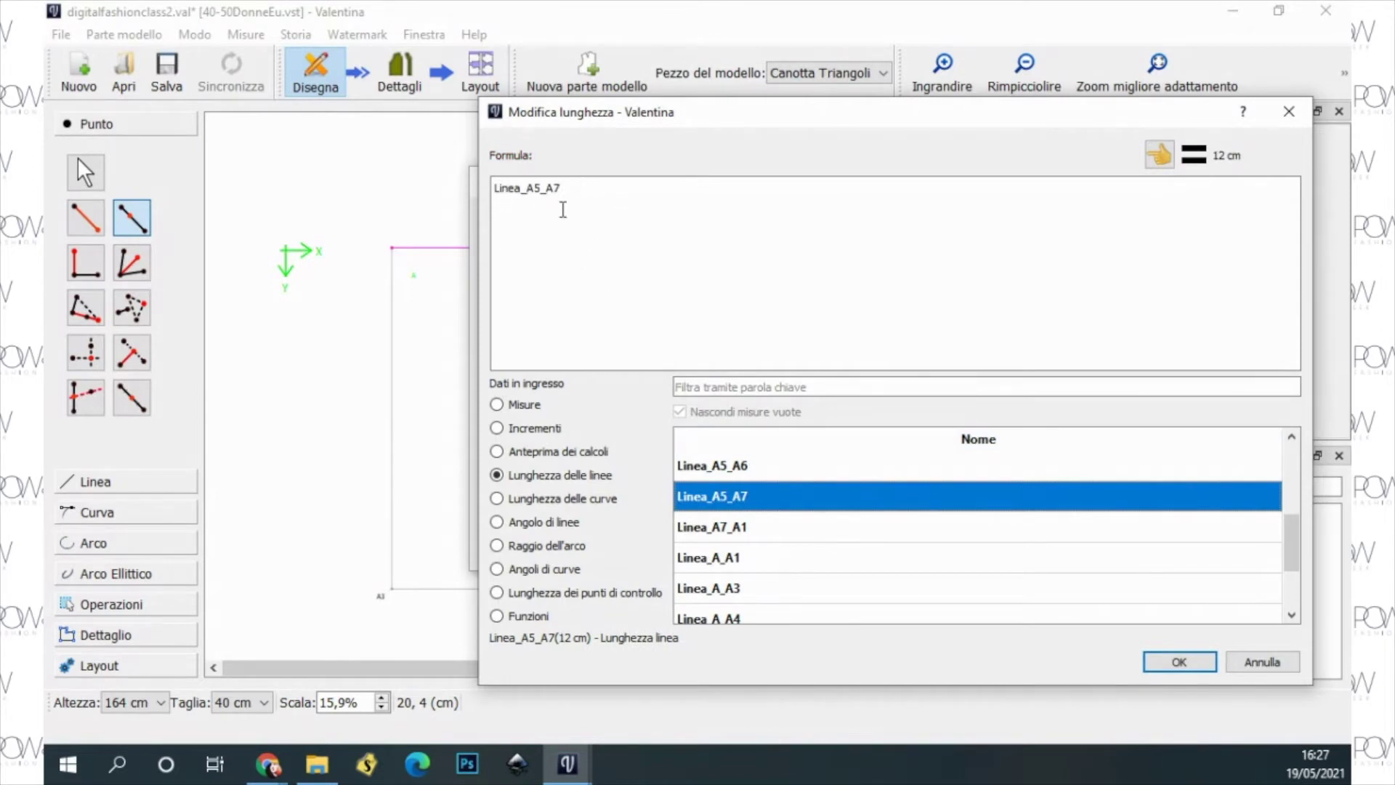
pyautogui.click(1177, 660)
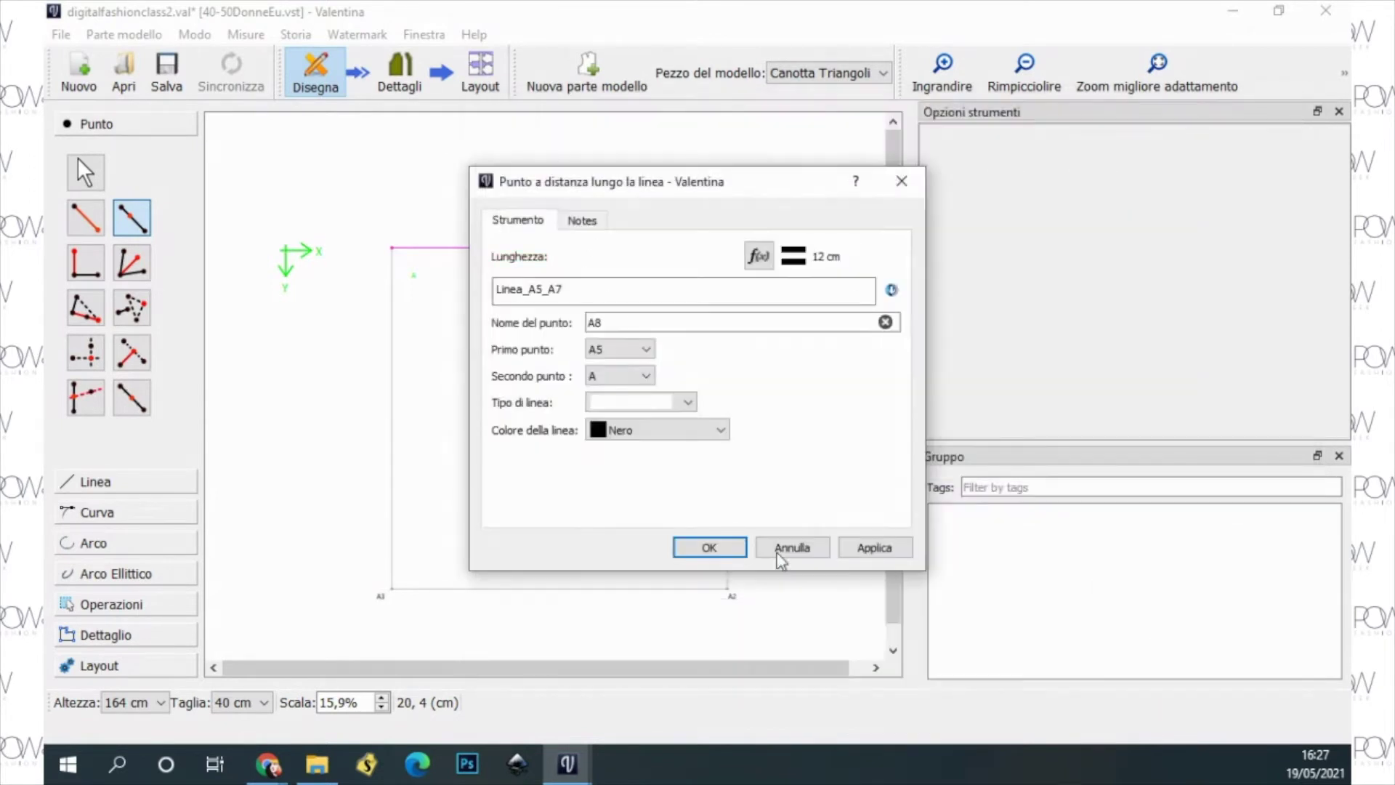
pyautogui.click(727, 560)
pyautogui.click(626, 212)
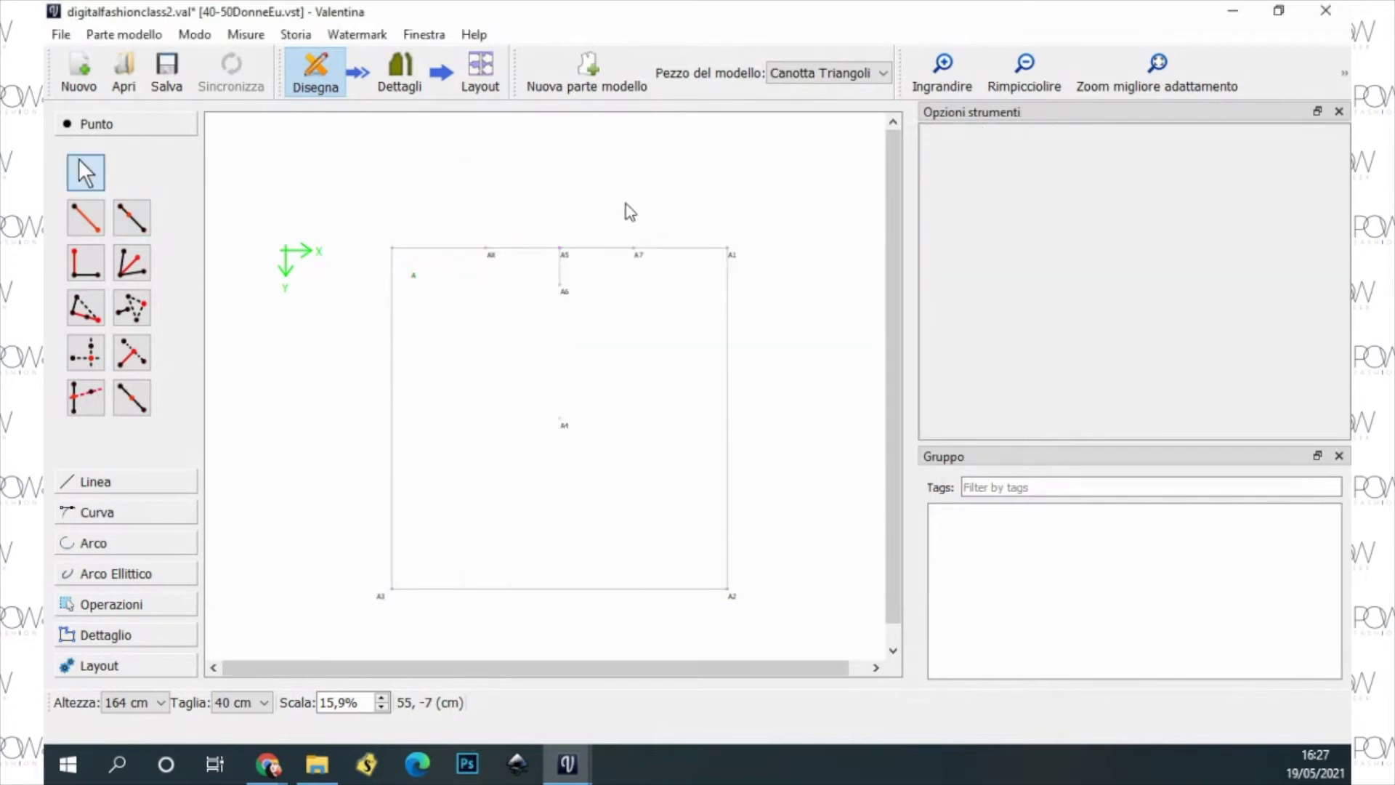
pyautogui.click(639, 255)
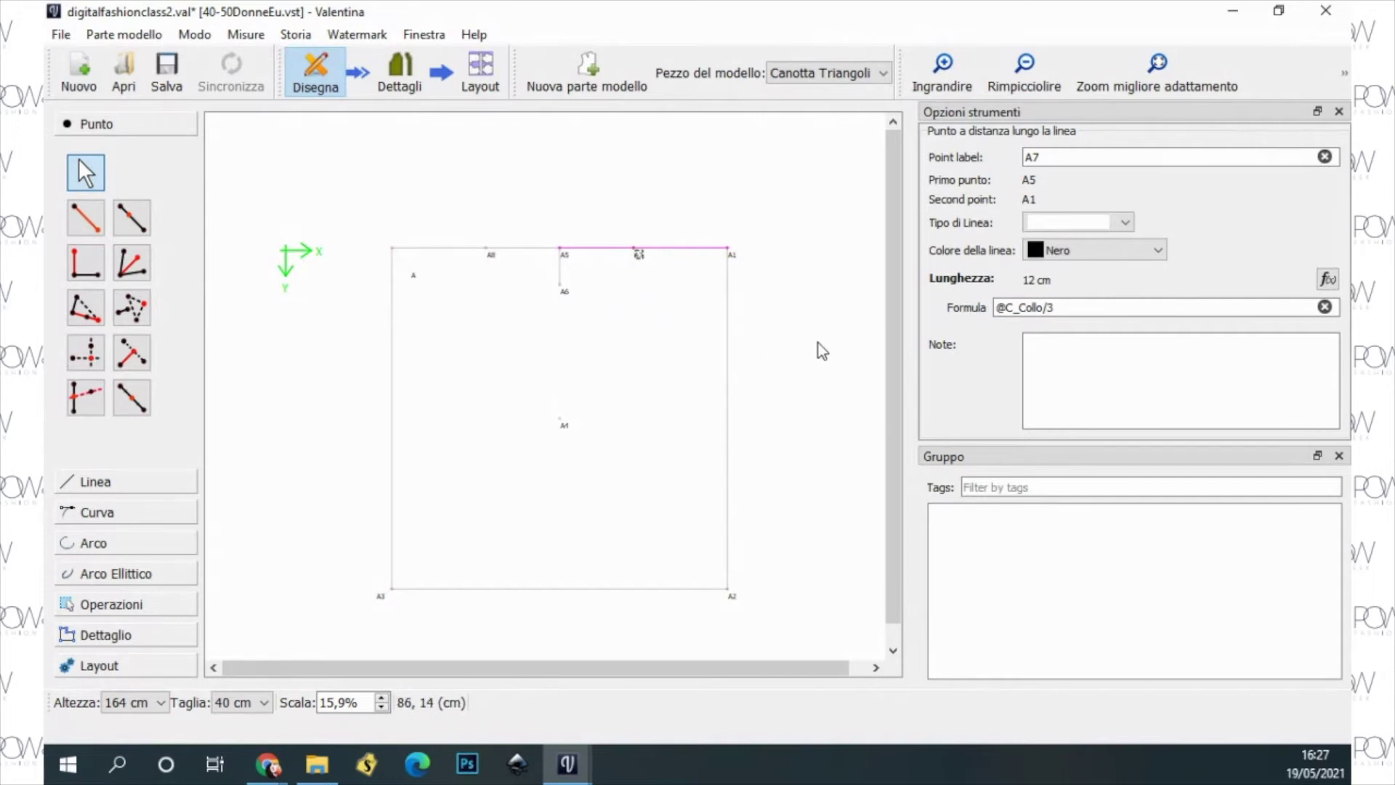
pyautogui.click(689, 299)
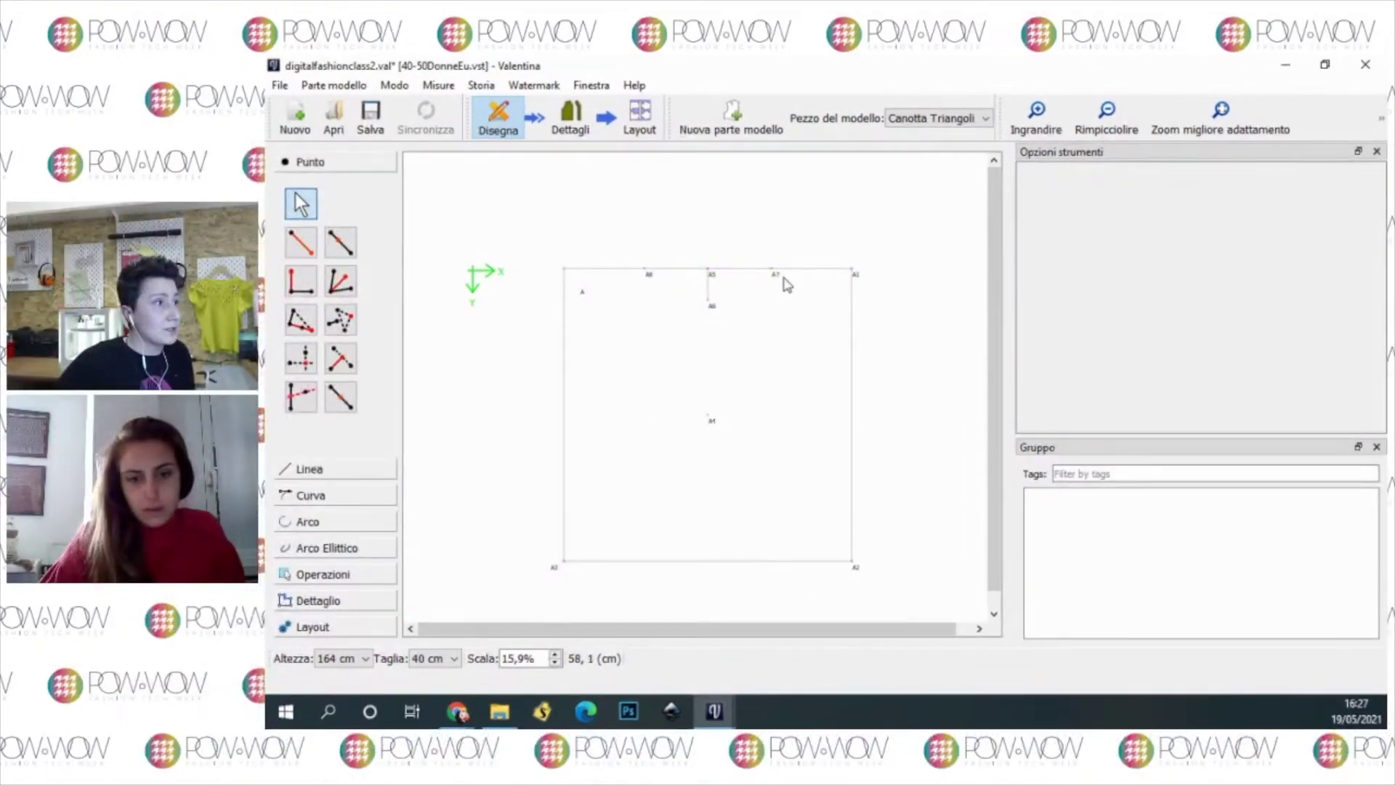
pyautogui.click(776, 276)
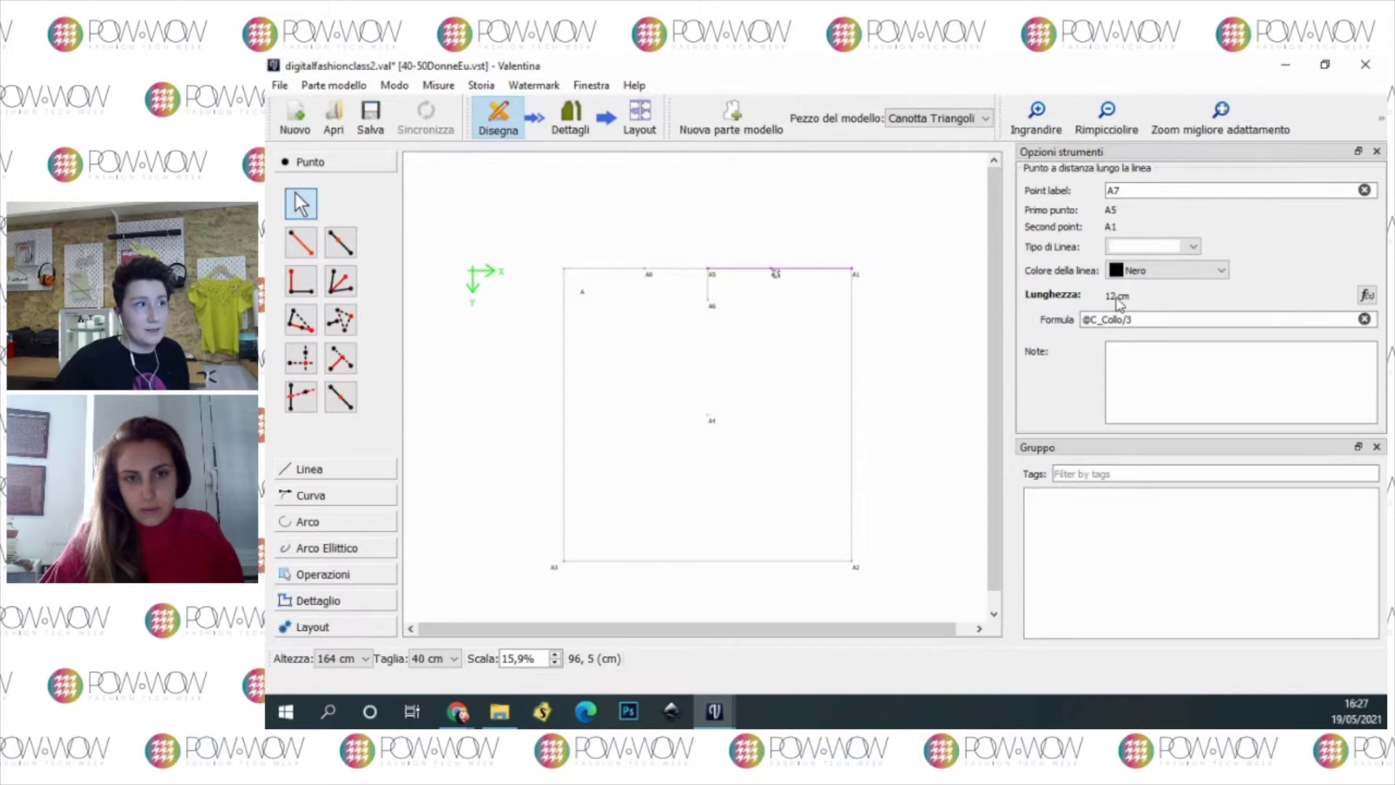
pyautogui.click(1210, 317)
pyautogui.press('BackSpace')
pyautogui.write('2')
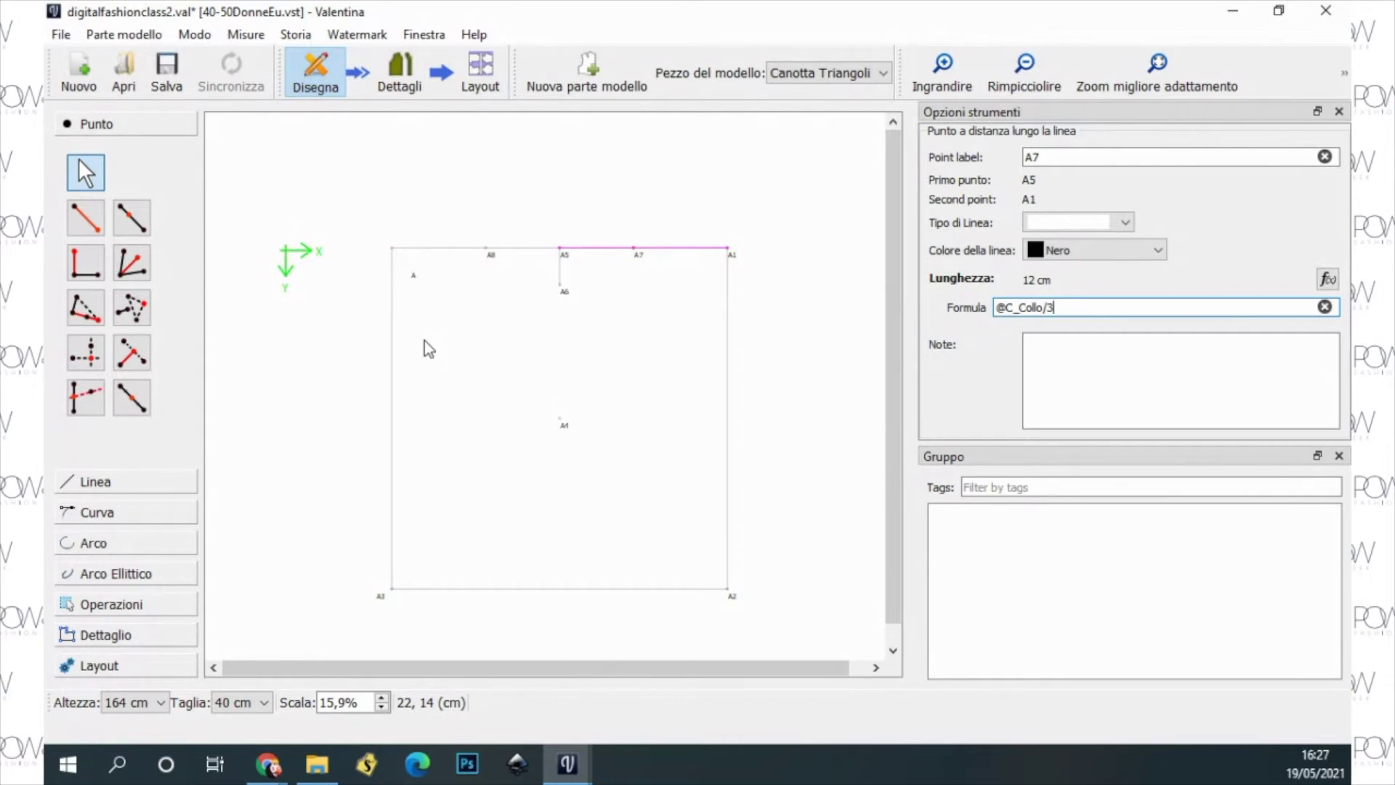
# Step: Draw a neckline curve from A8 to A6 and shape its A6 end with a horizontal handle at 180°, about 6 cm long
pyautogui.click(86, 513)
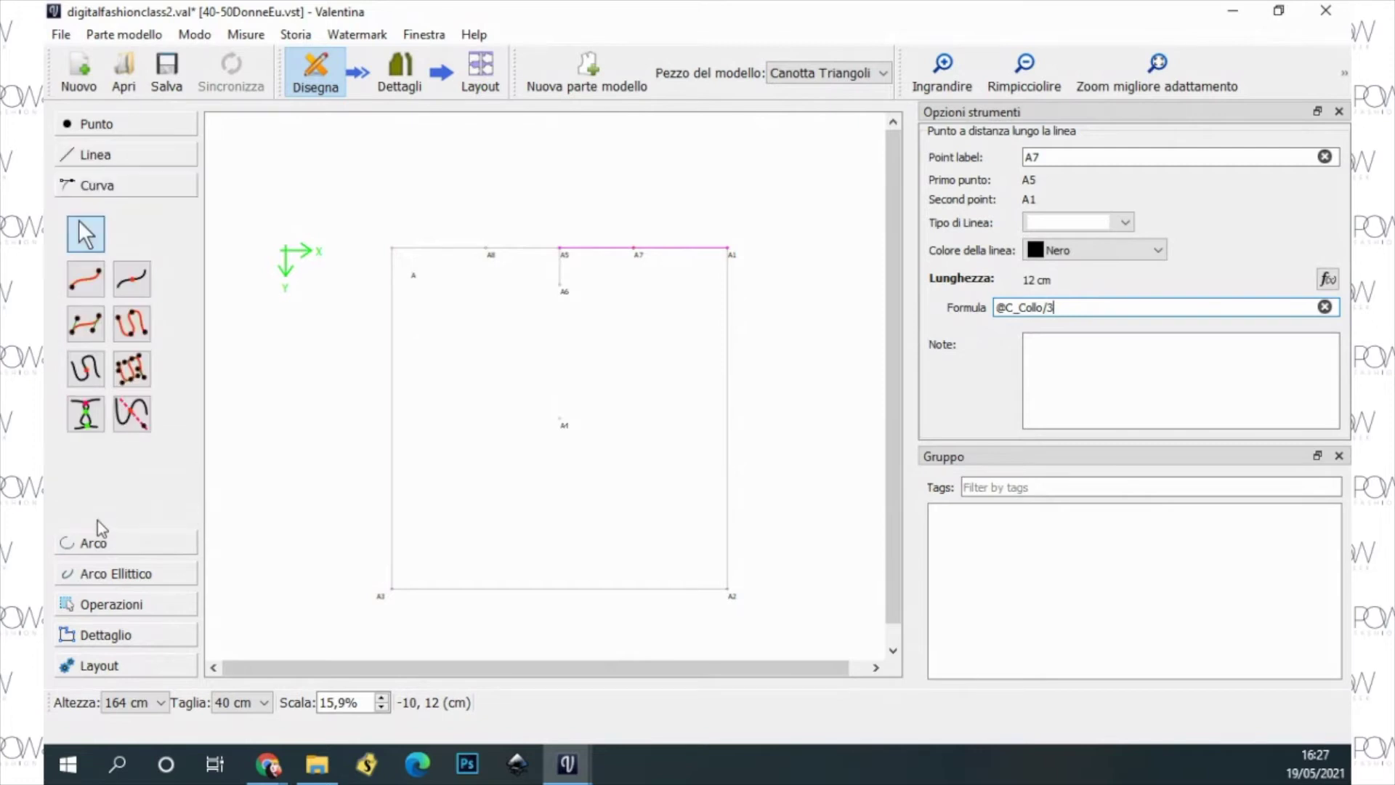
pyautogui.click(87, 287)
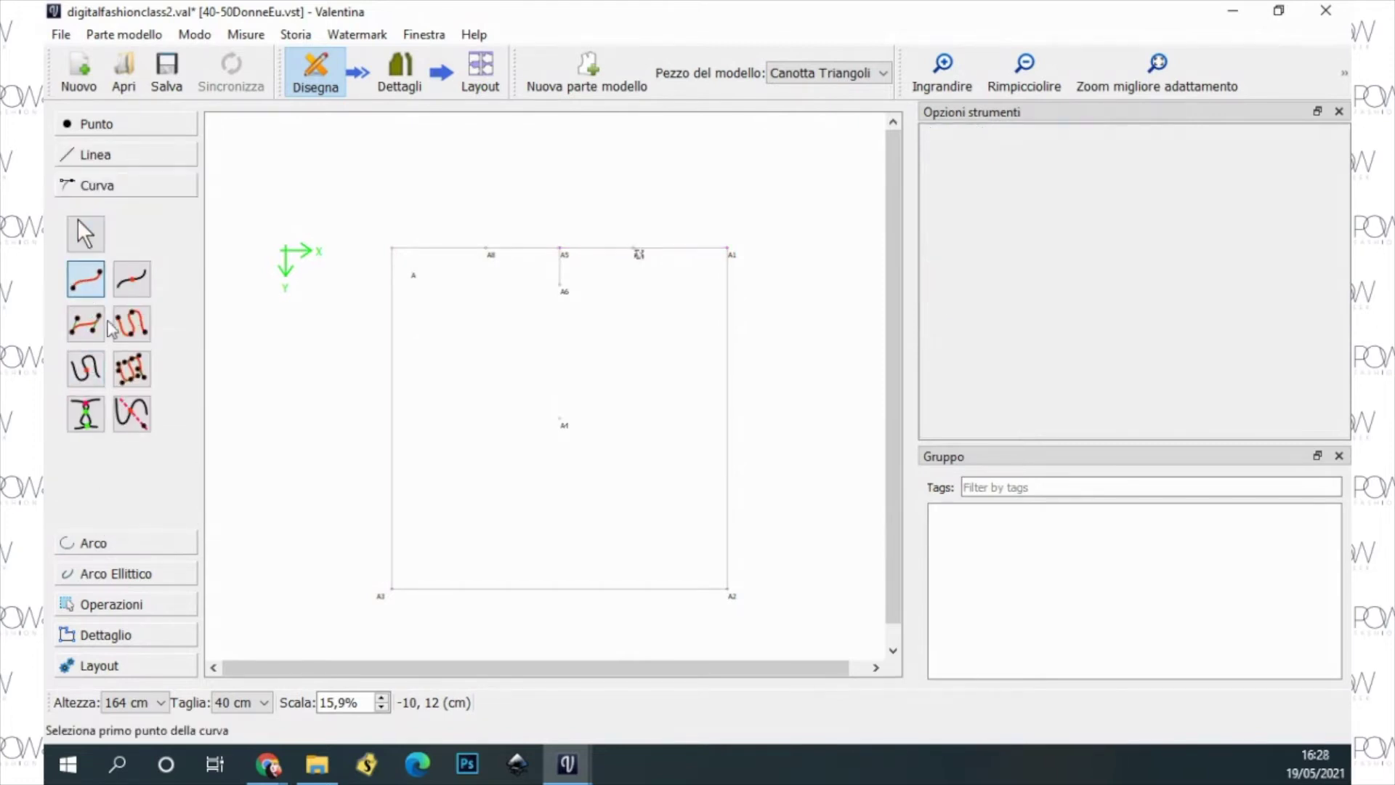
pyautogui.click(492, 254)
pyautogui.click(560, 288)
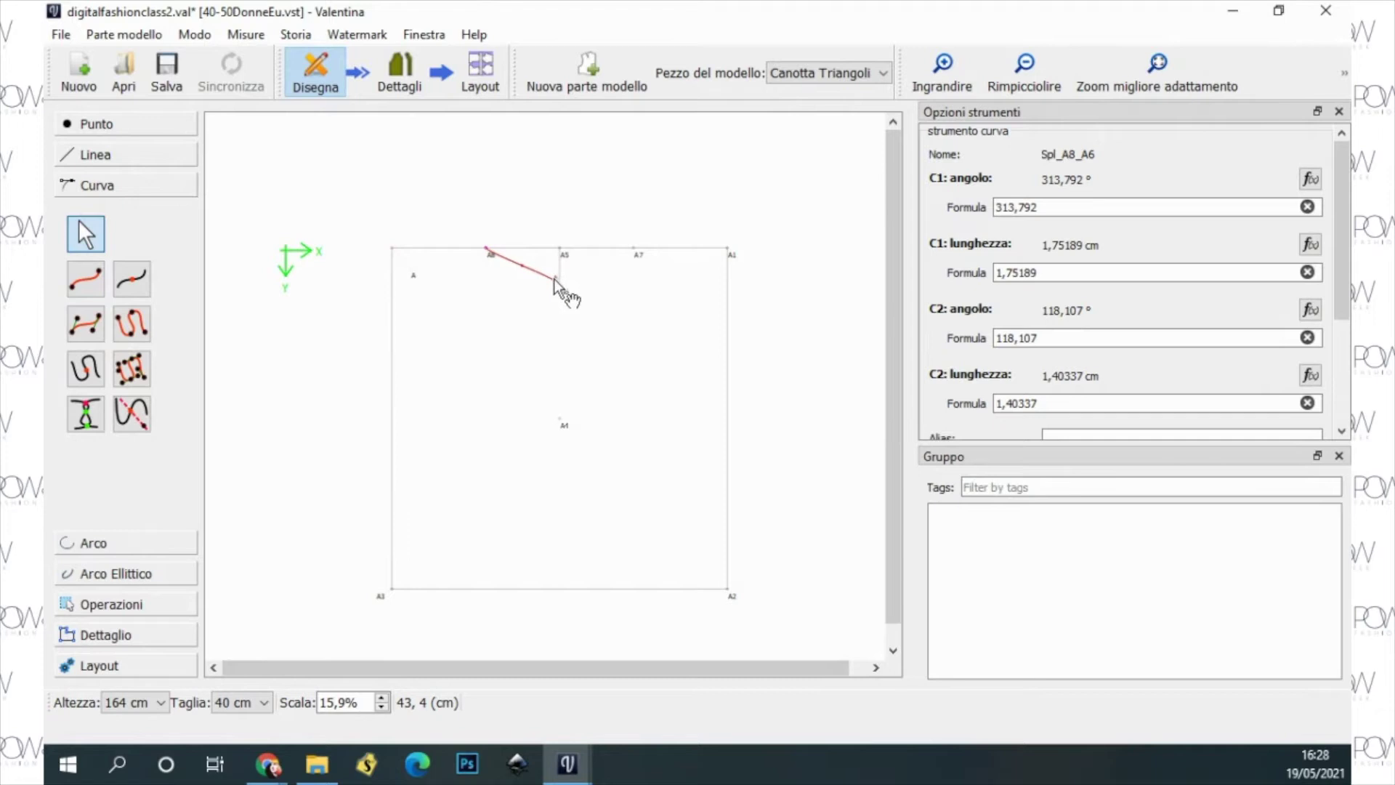
pyautogui.moveTo(556, 279); pyautogui.dragTo(493, 285)
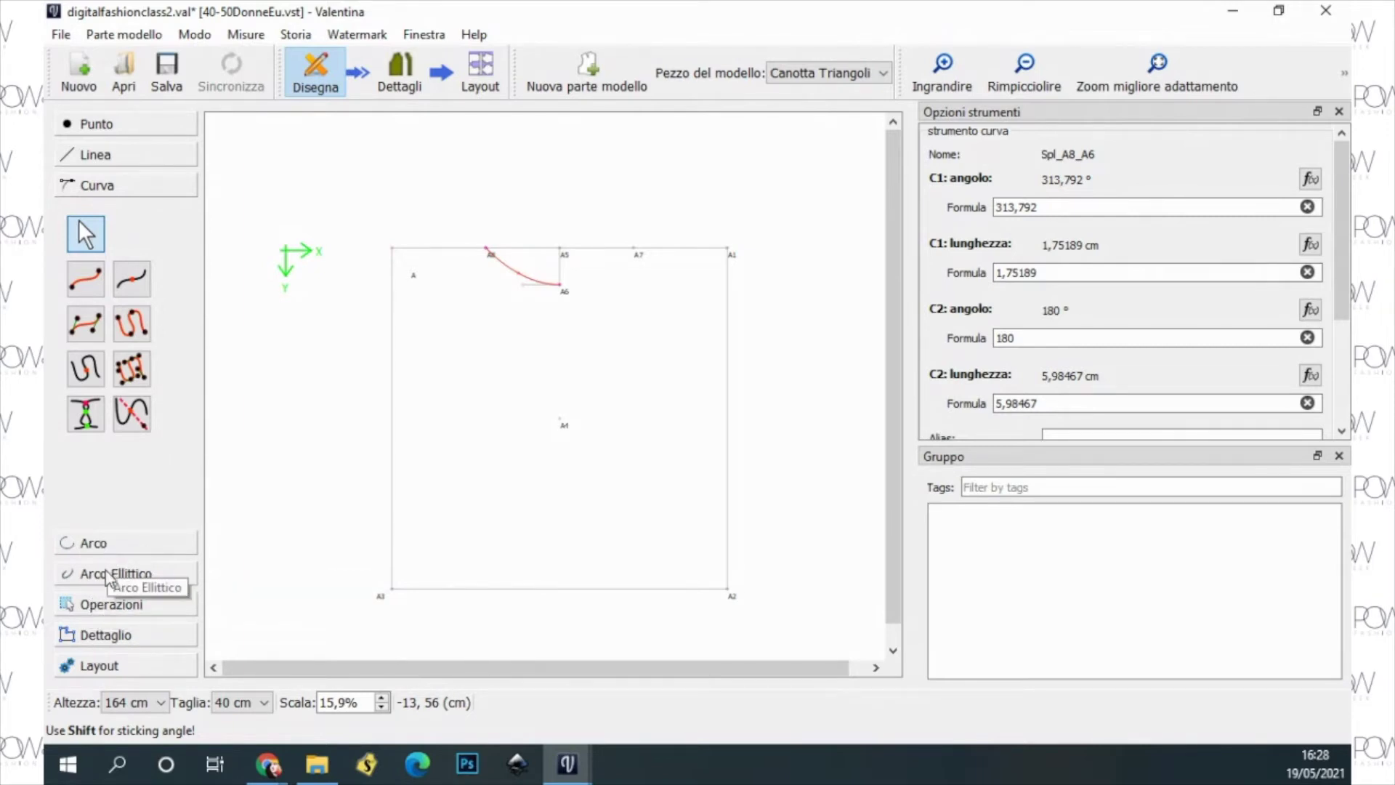
# Step: Mirror the neckline curve Spl_A8_A6 about the vertical axis through A5, using the suffix a1
pyautogui.click(111, 606)
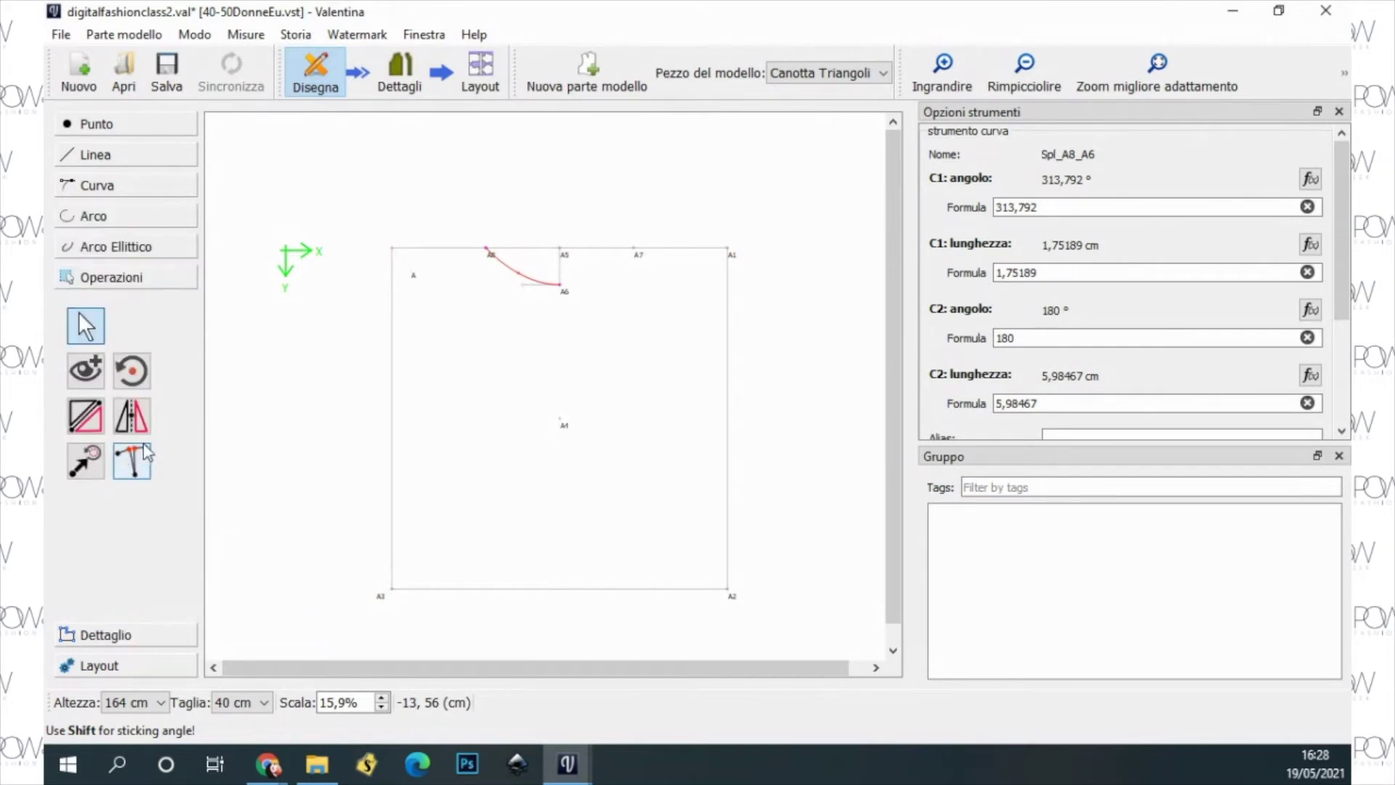
pyautogui.click(131, 417)
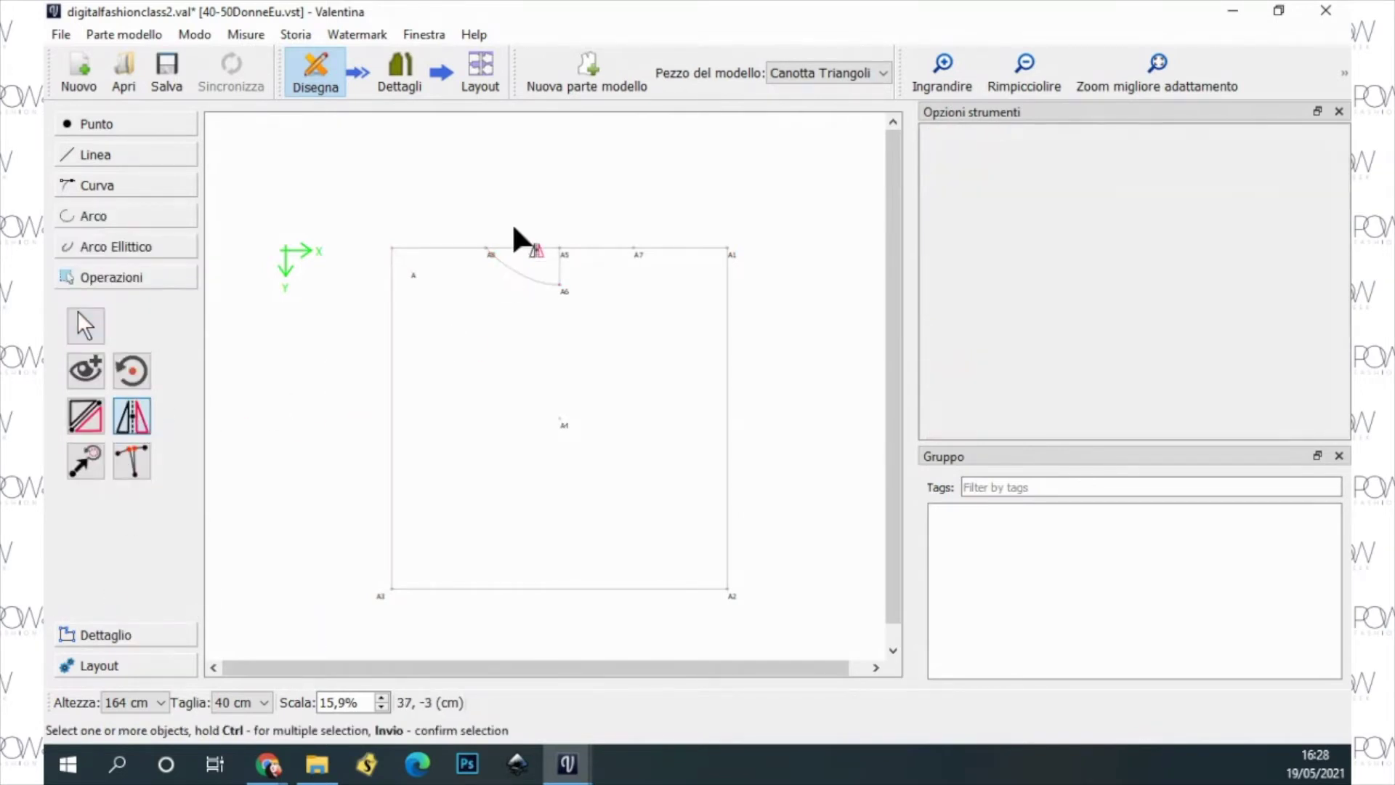
pyautogui.click(523, 284)
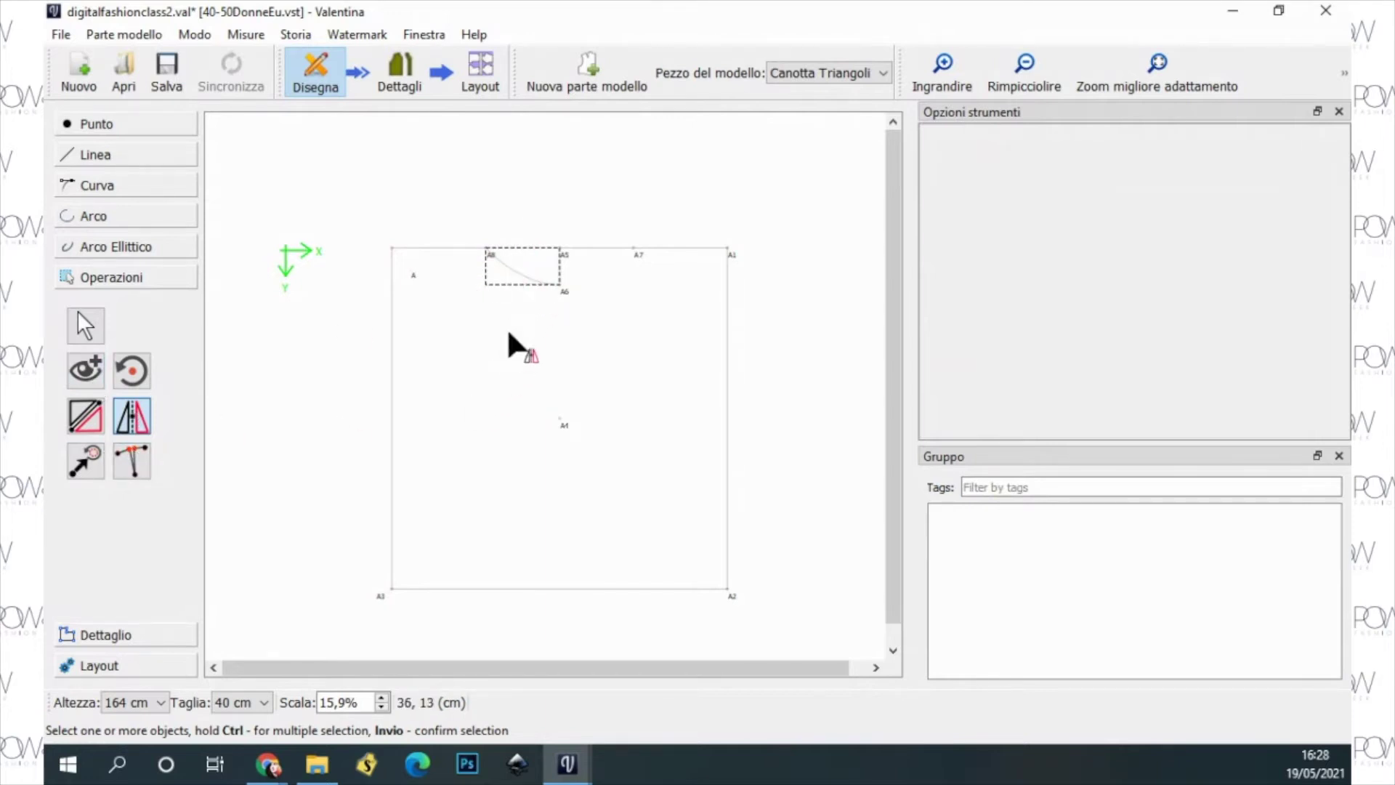
pyautogui.press('Return')
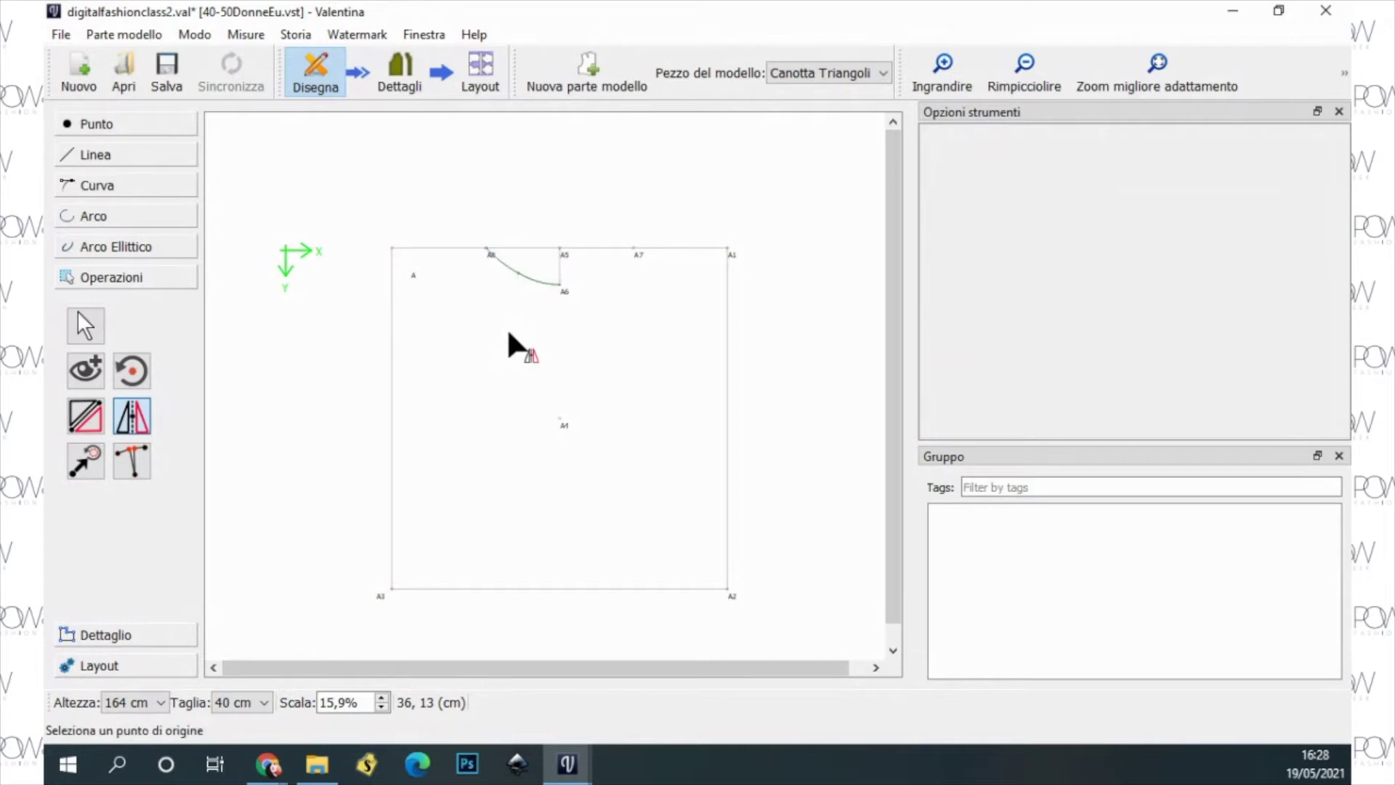
pyautogui.click(565, 252)
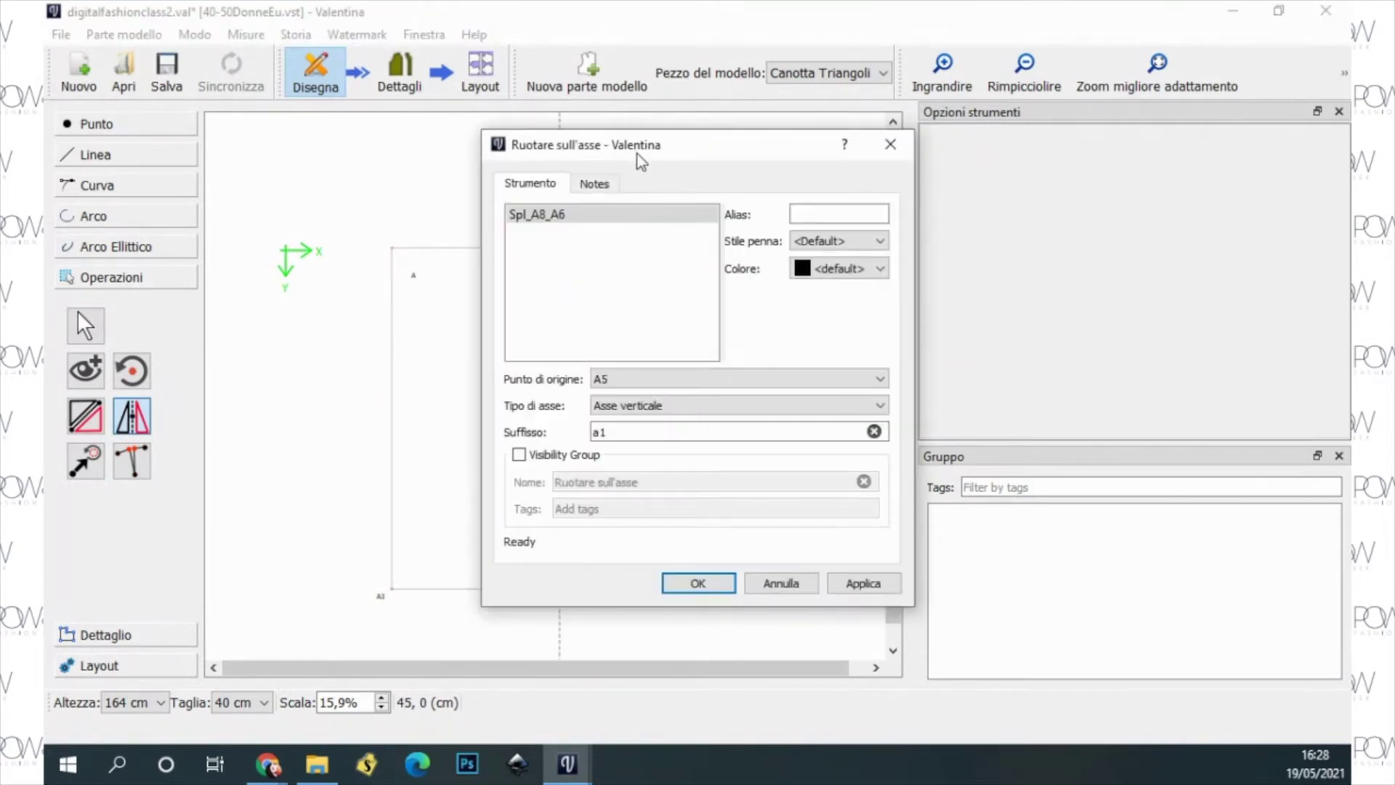
pyautogui.moveTo(637, 154); pyautogui.dragTo(898, 159)
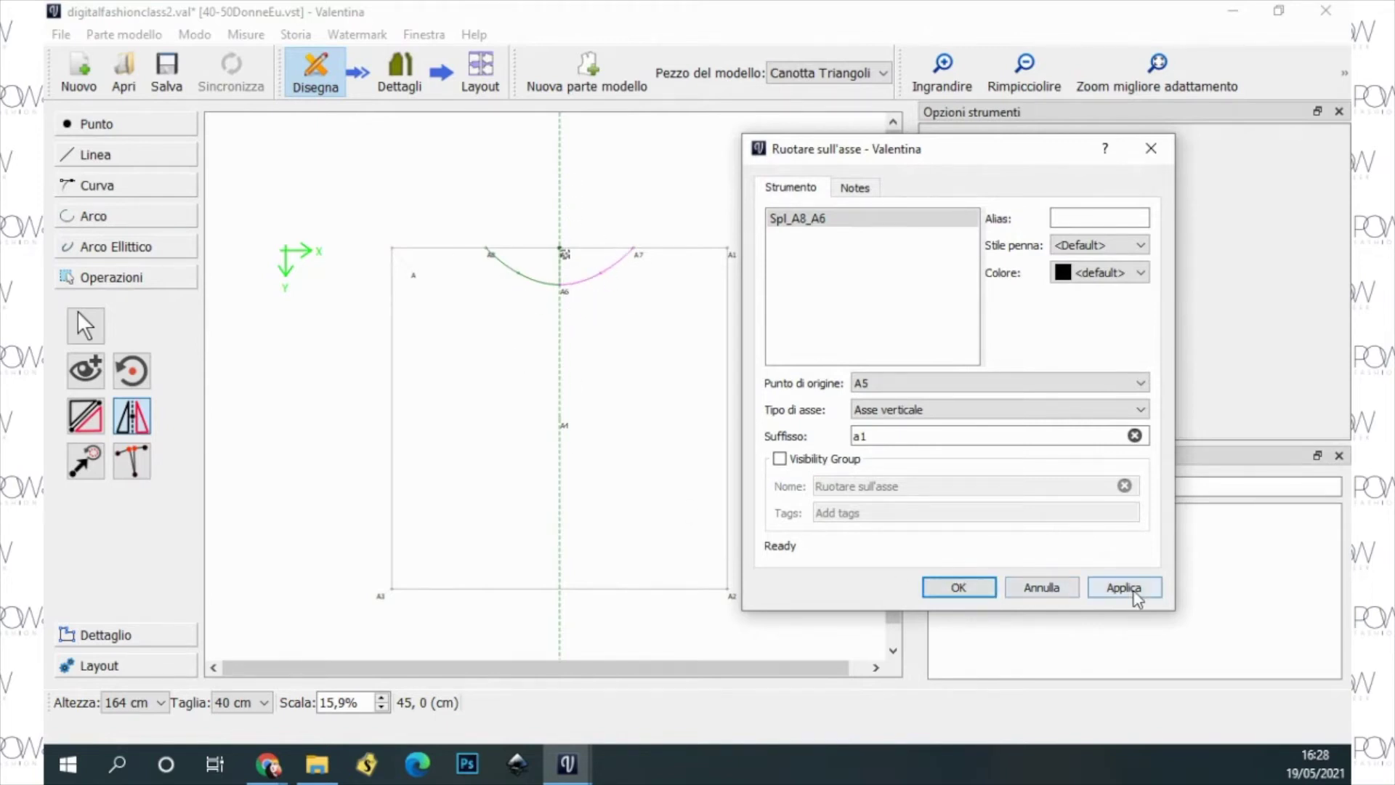
pyautogui.click(960, 588)
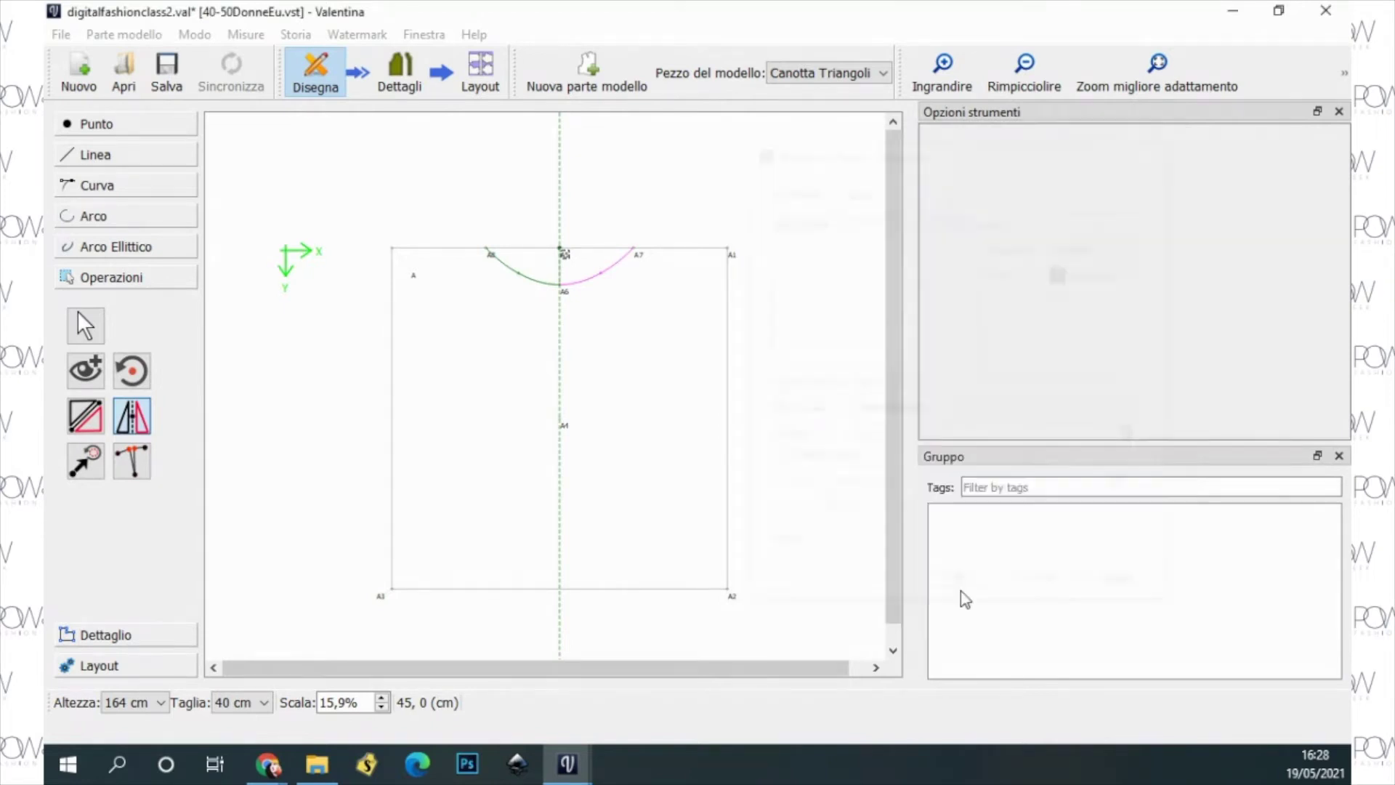
# Step: Try reshaping the original neckline curve between A8 and A6 by pulling it downwards, and undo the change
pyautogui.click(520, 284)
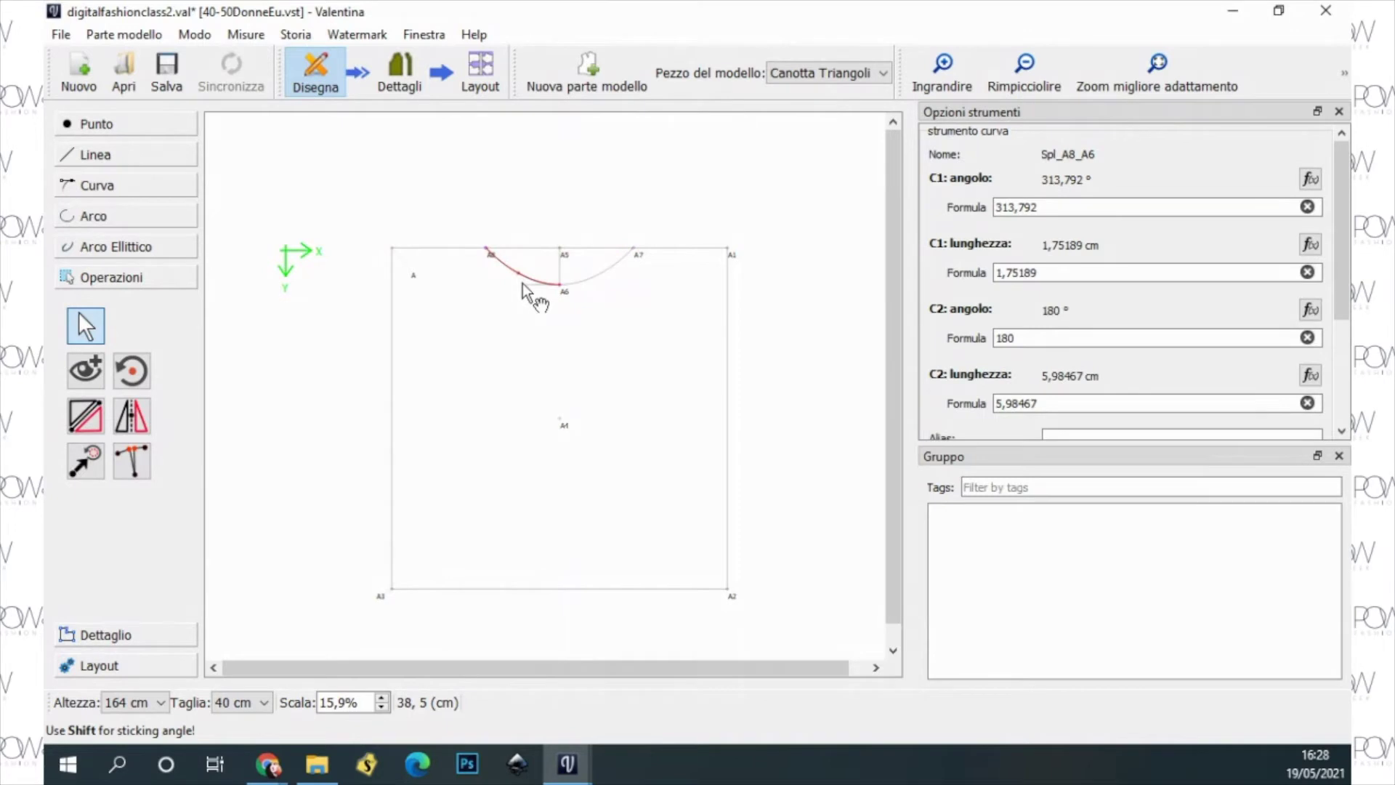
pyautogui.moveTo(527, 295)
pyautogui.mouseDown()
pyautogui.moveTo(530, 334)
pyautogui.moveTo(644, 274)
pyautogui.moveTo(527, 299)
pyautogui.mouseUp()
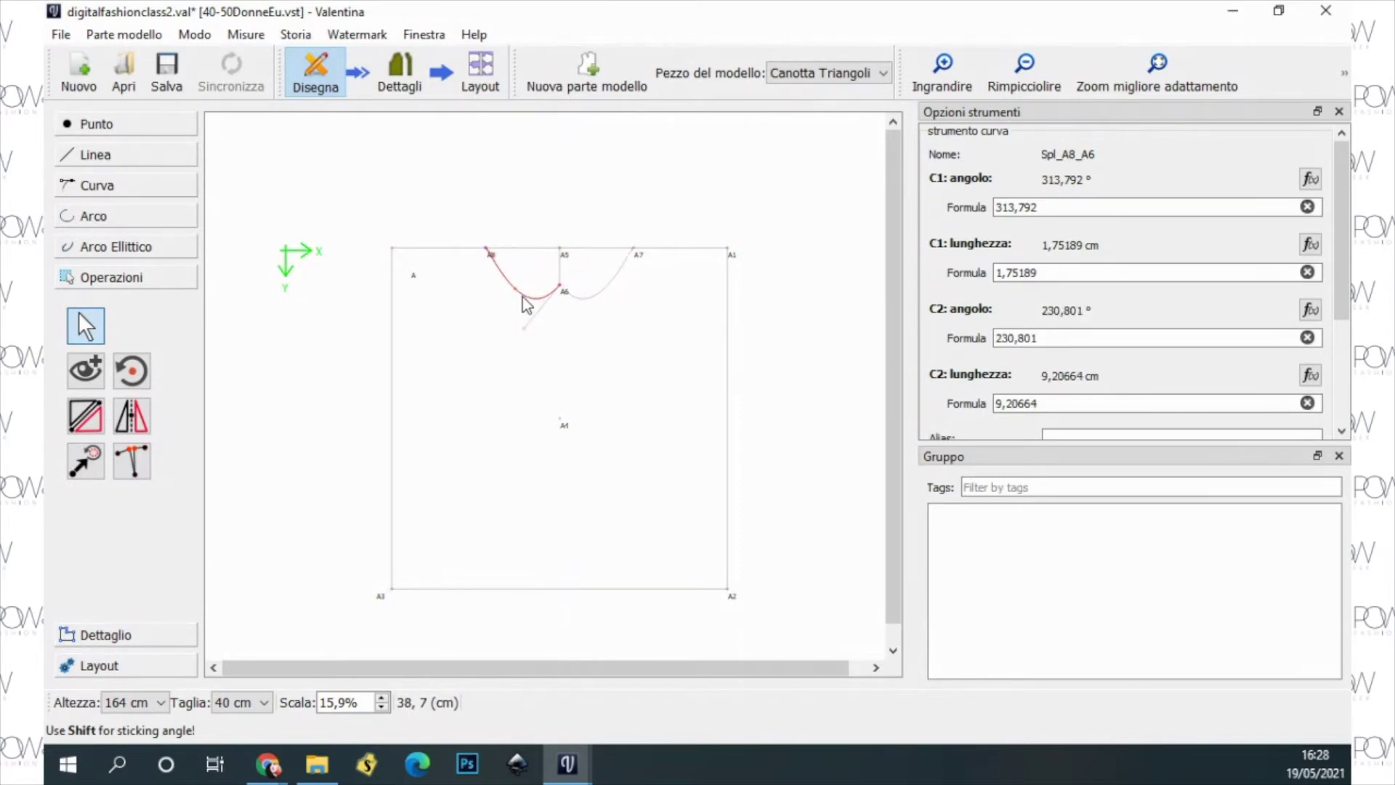
pyautogui.hotkey('ctrl', 'z')
pyautogui.click(695, 218)
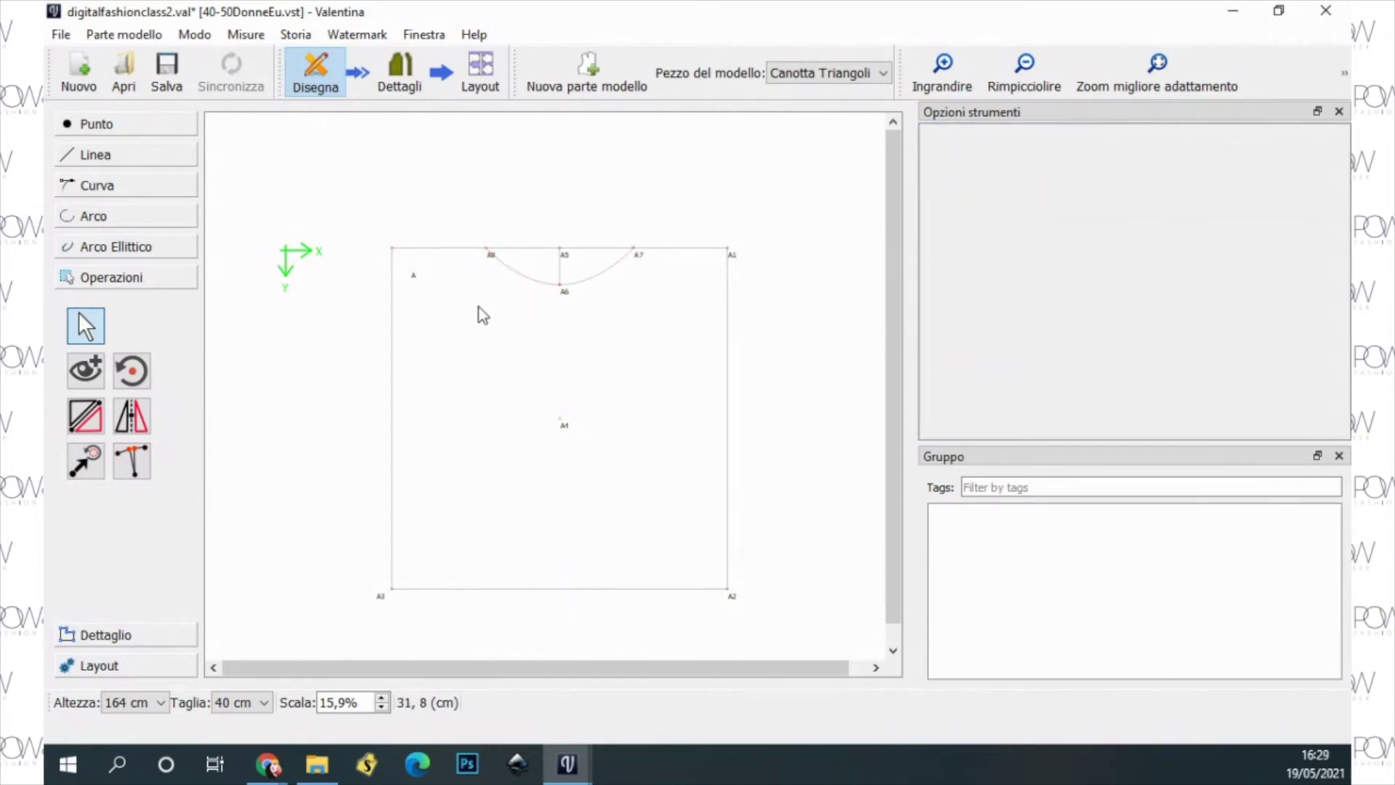
# Step: Move point A's label outside the rectangle and draw the rectangle's two diagonals, from A to A2 and from A1 to A3
pyautogui.moveTo(418, 283); pyautogui.dragTo(327, 281)
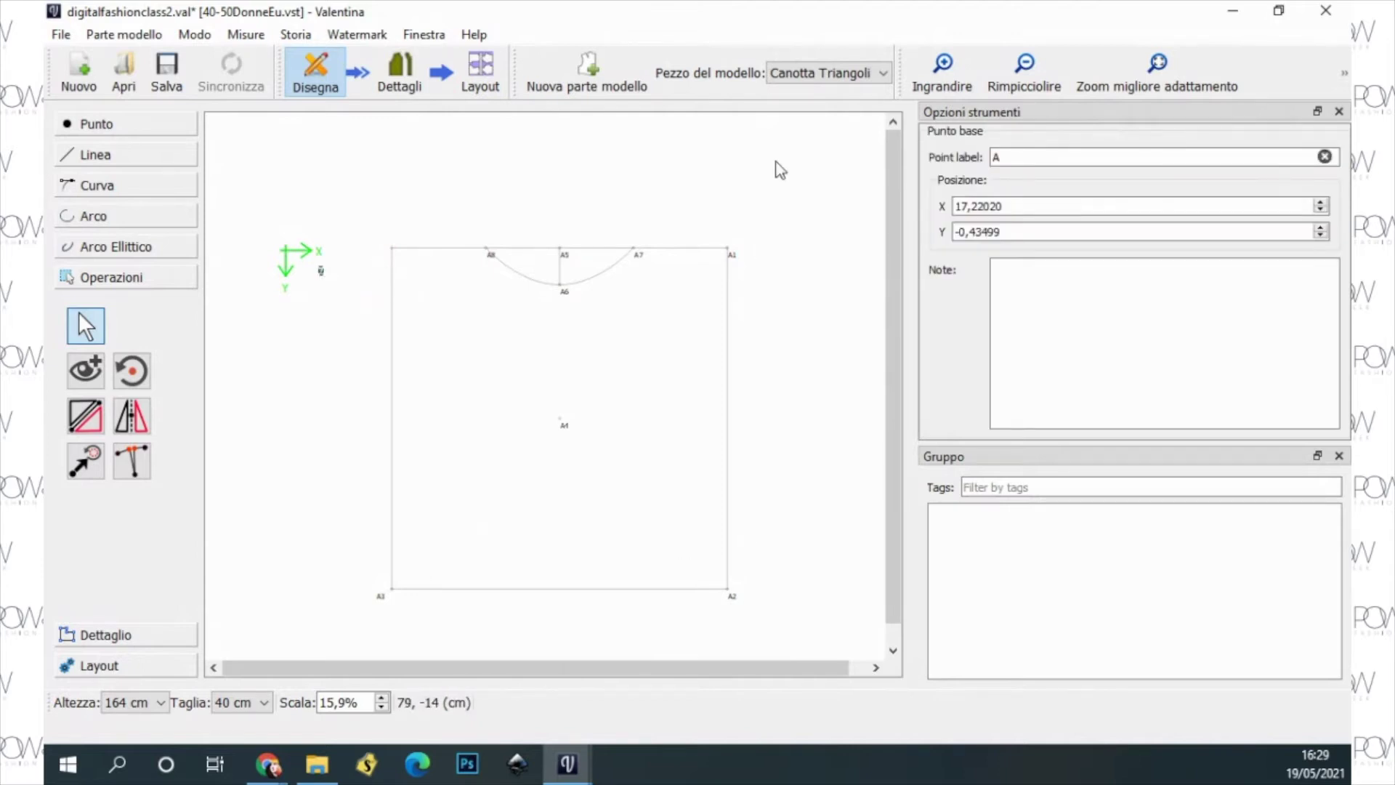
pyautogui.click(96, 155)
pyautogui.click(85, 248)
pyautogui.click(321, 272)
pyautogui.click(734, 594)
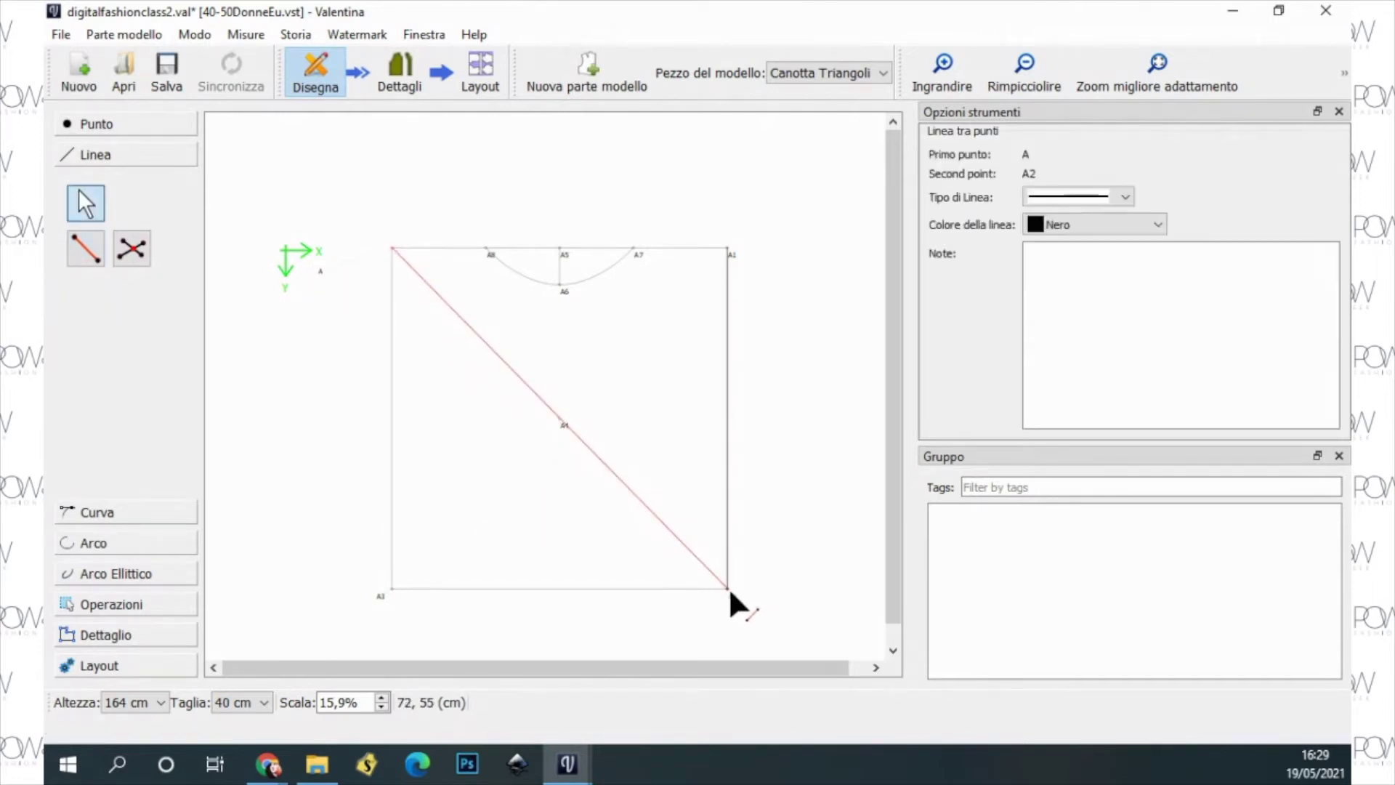
pyautogui.click(93, 248)
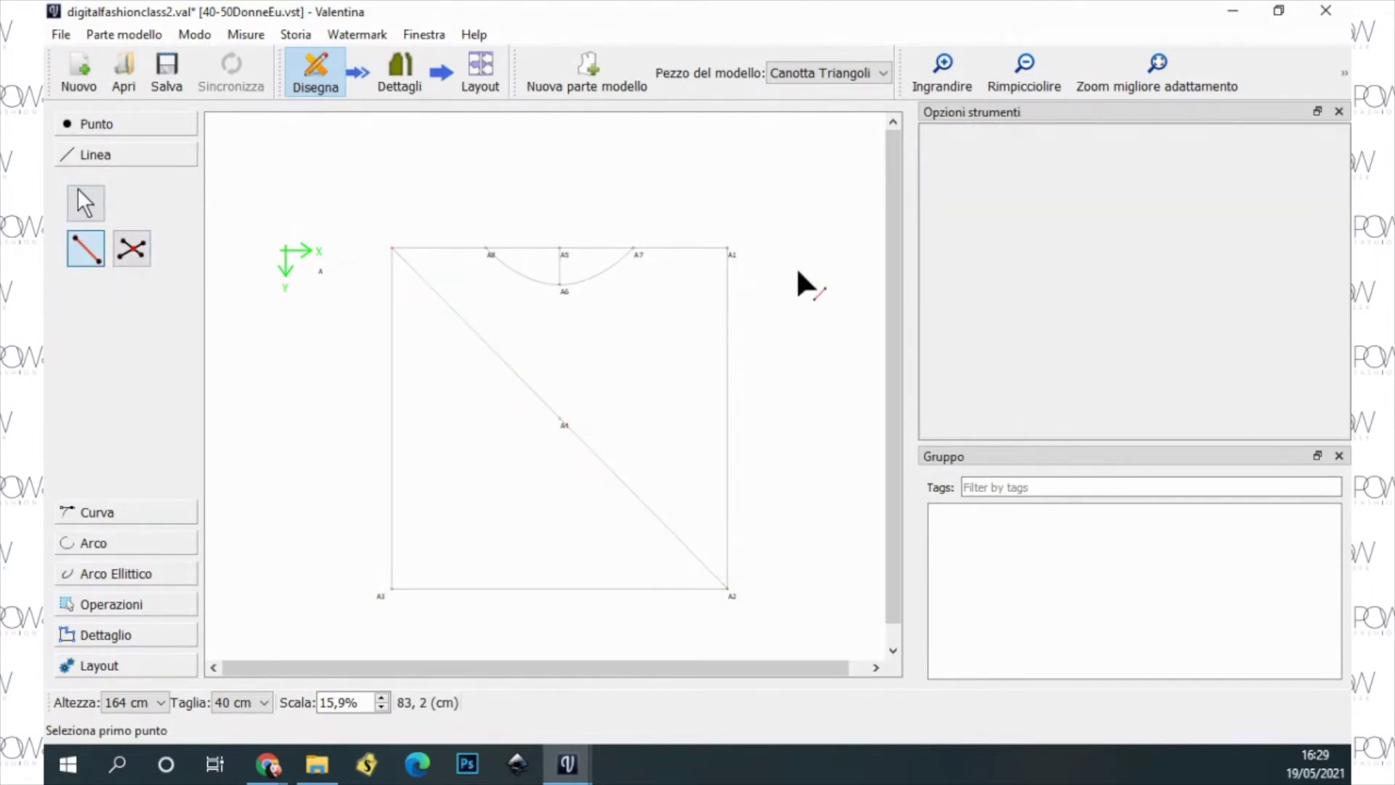
pyautogui.click(730, 251)
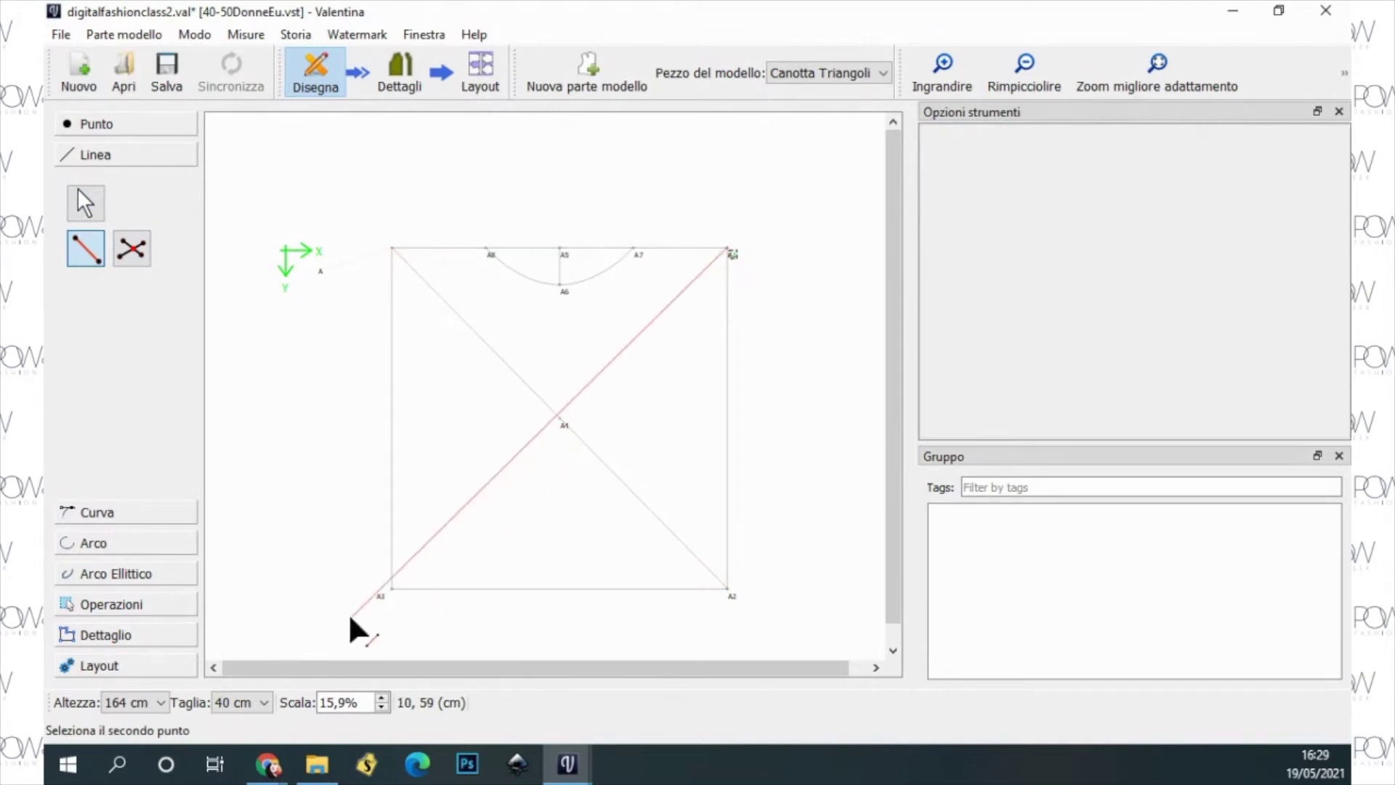
pyautogui.click(385, 595)
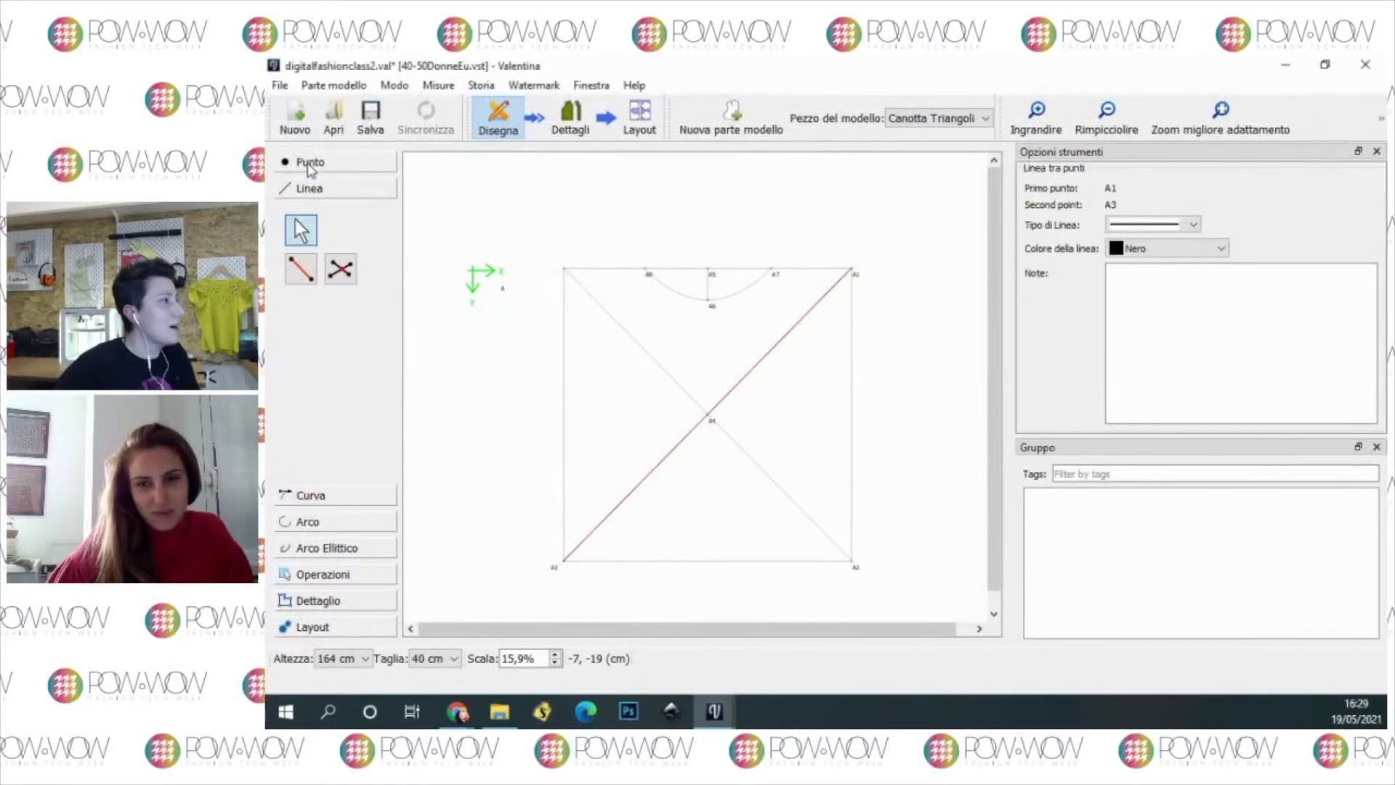
pyautogui.click(342, 162)
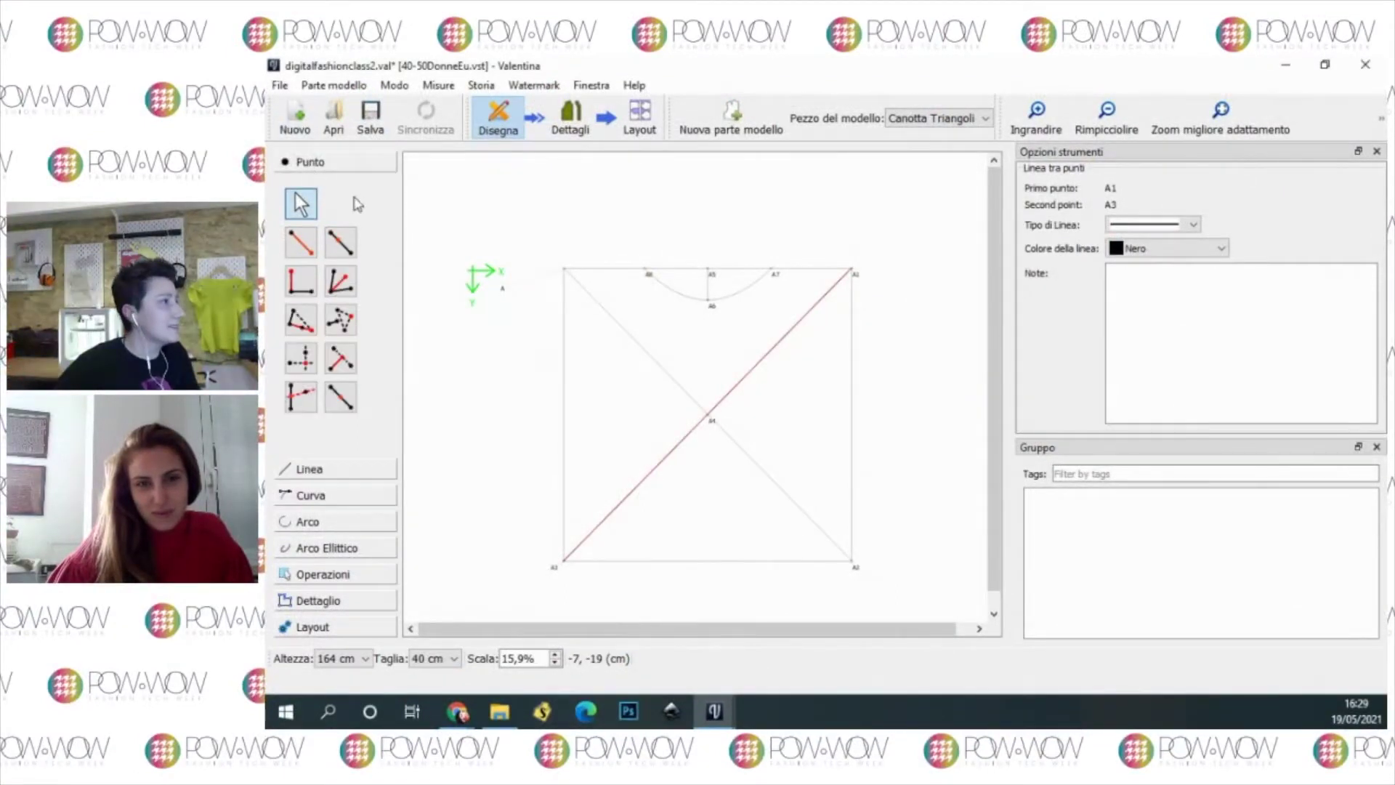
pyautogui.click(342, 242)
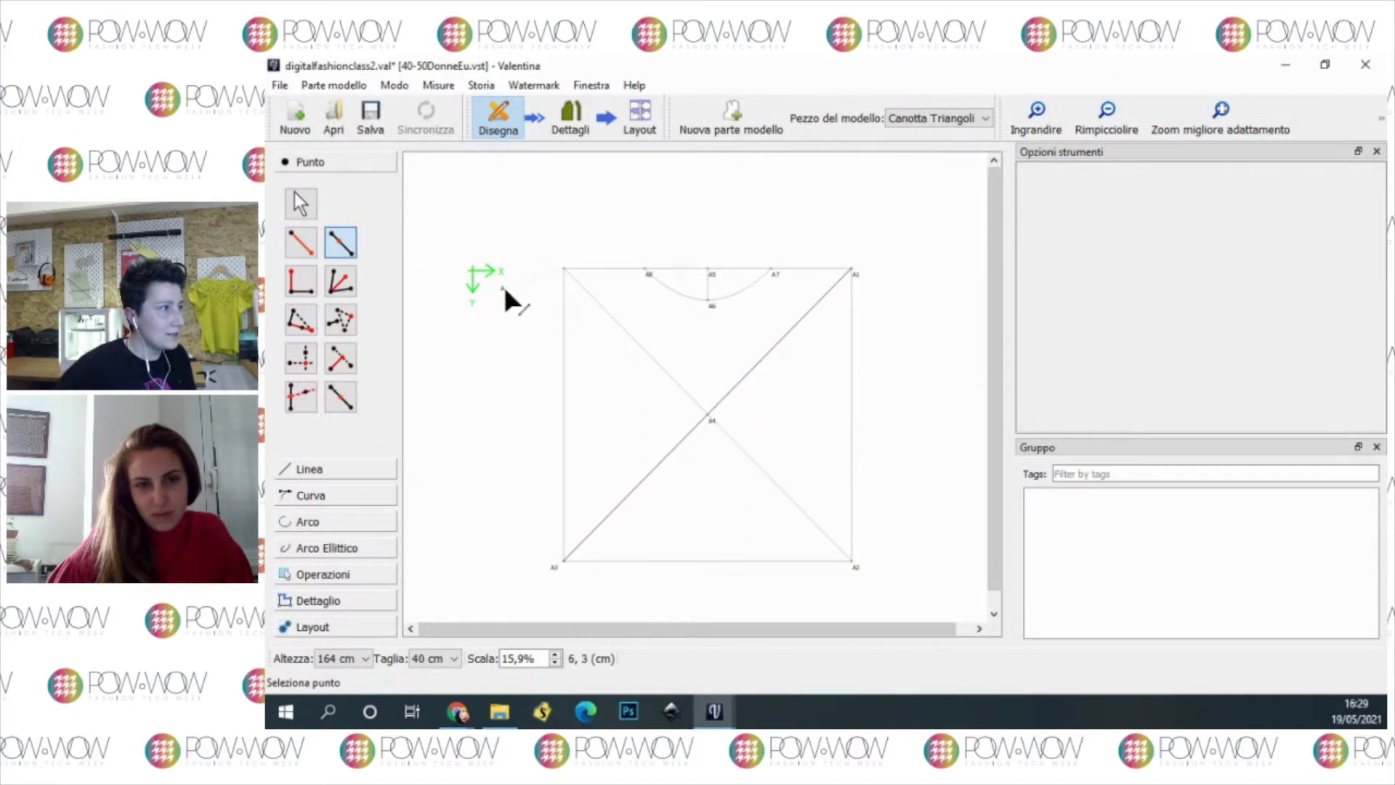
pyautogui.click(710, 416)
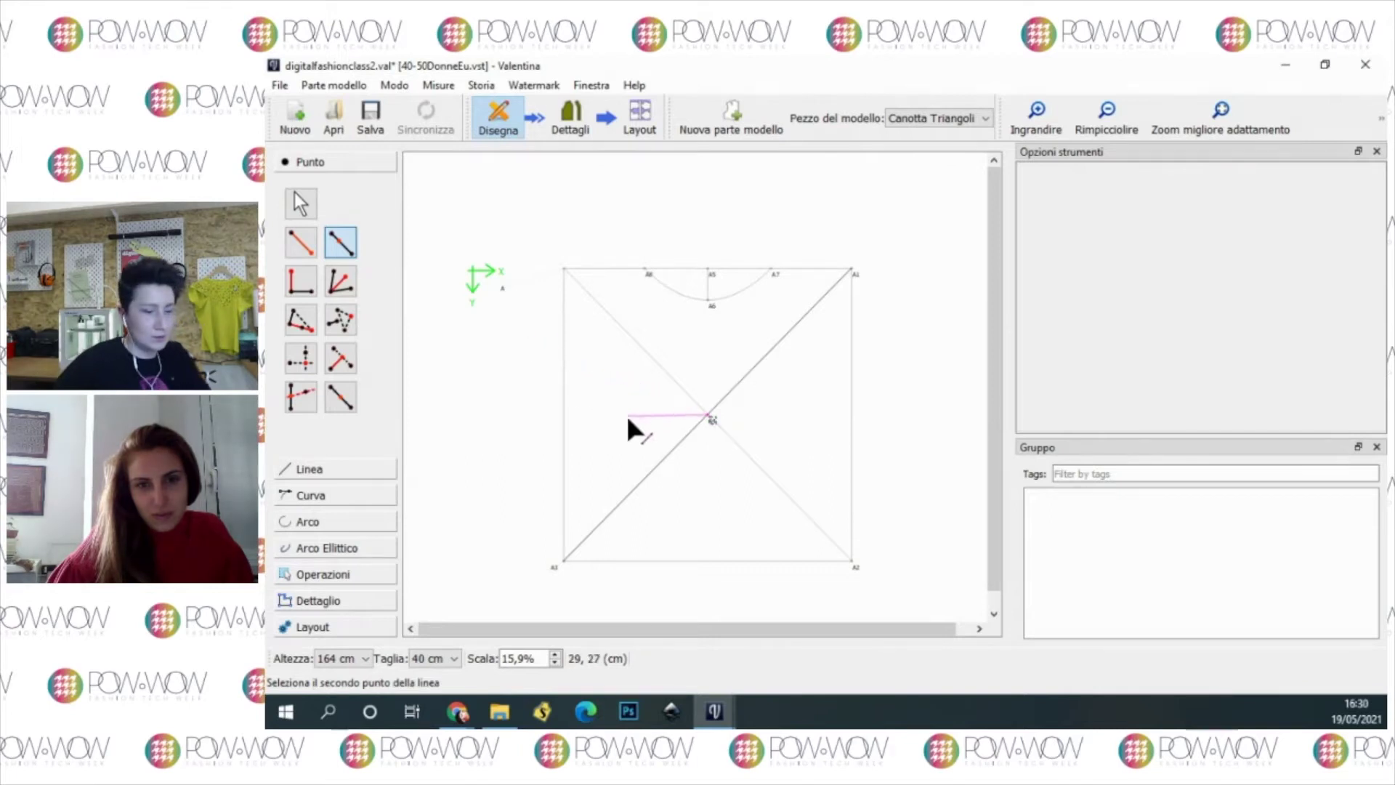
pyautogui.press('Escape')
pyautogui.click(340, 242)
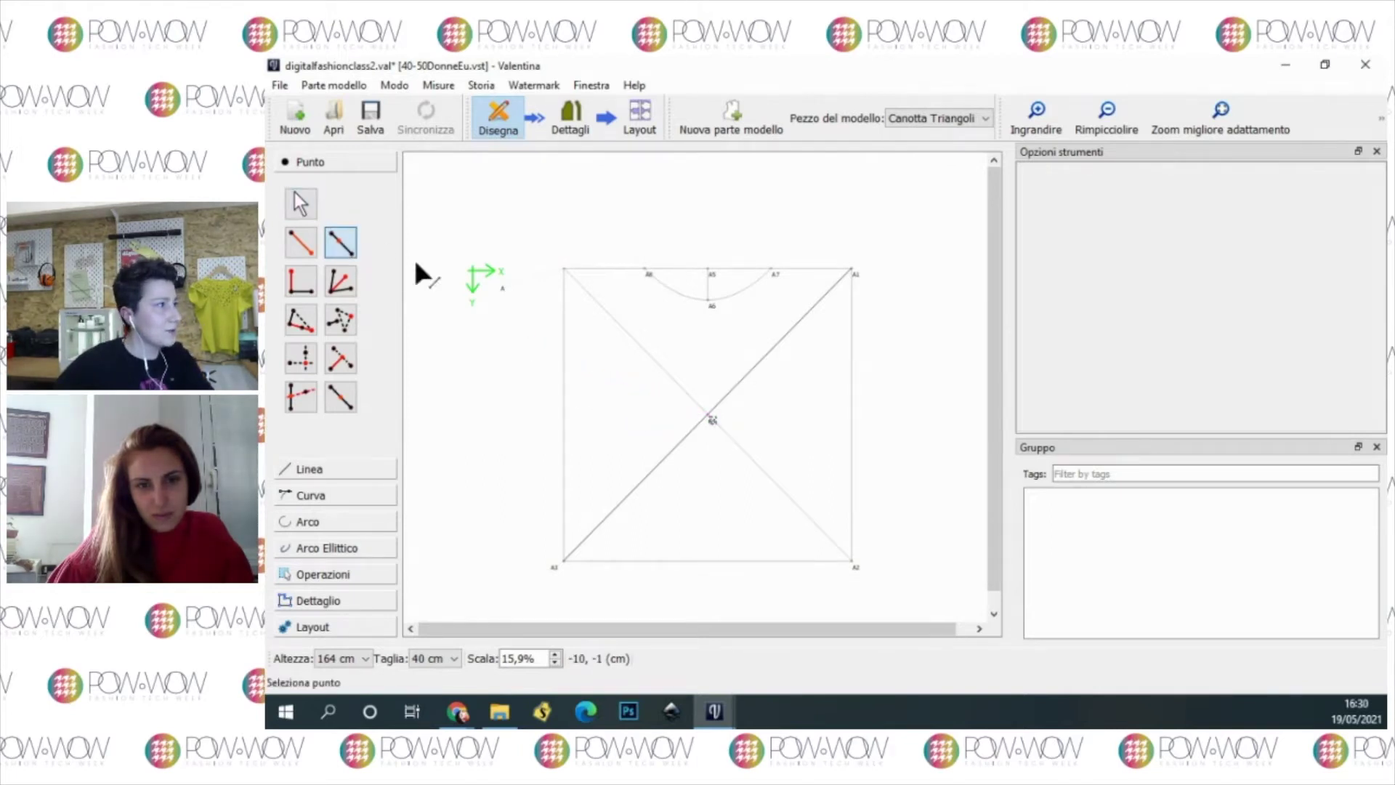
pyautogui.click(501, 290)
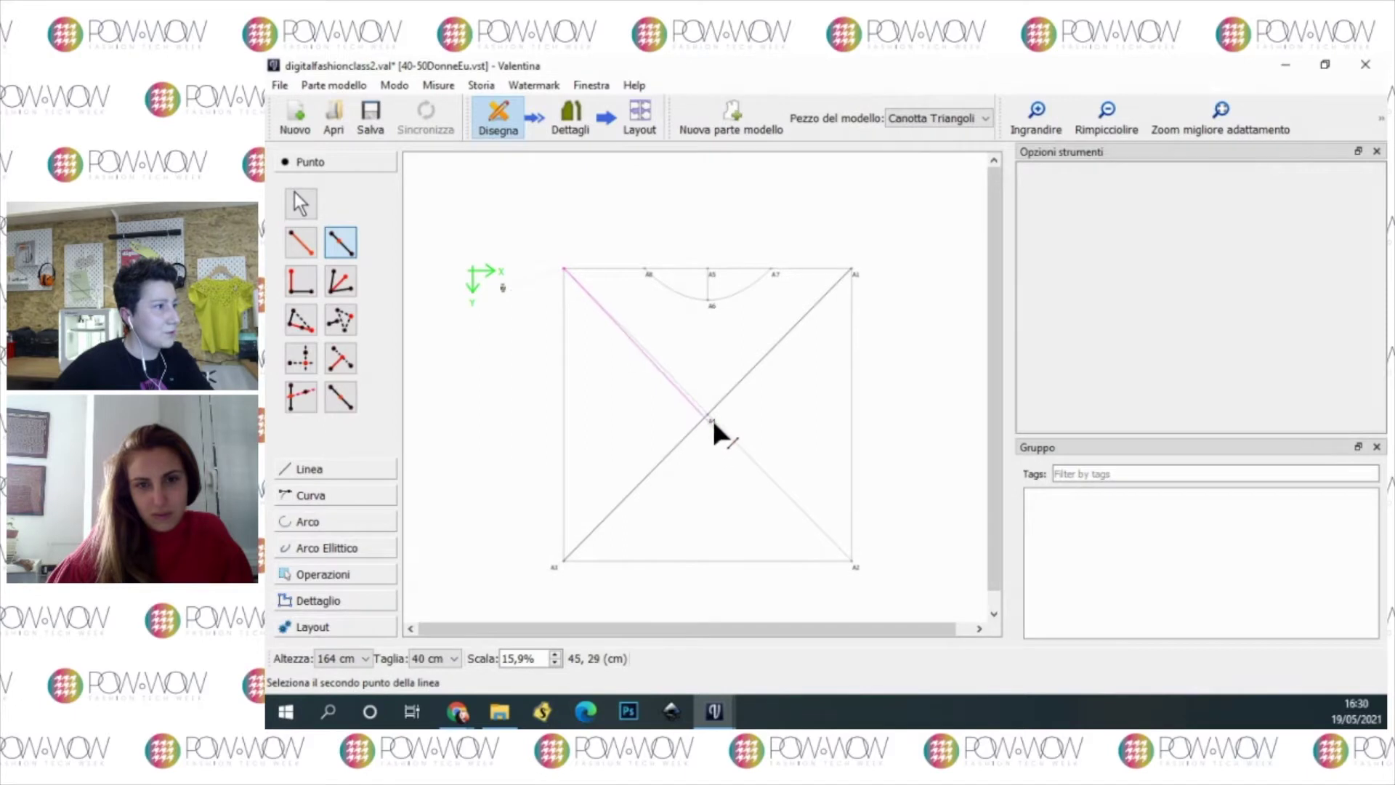
pyautogui.click(711, 420)
pyautogui.moveTo(649, 218); pyautogui.dragTo(893, 218)
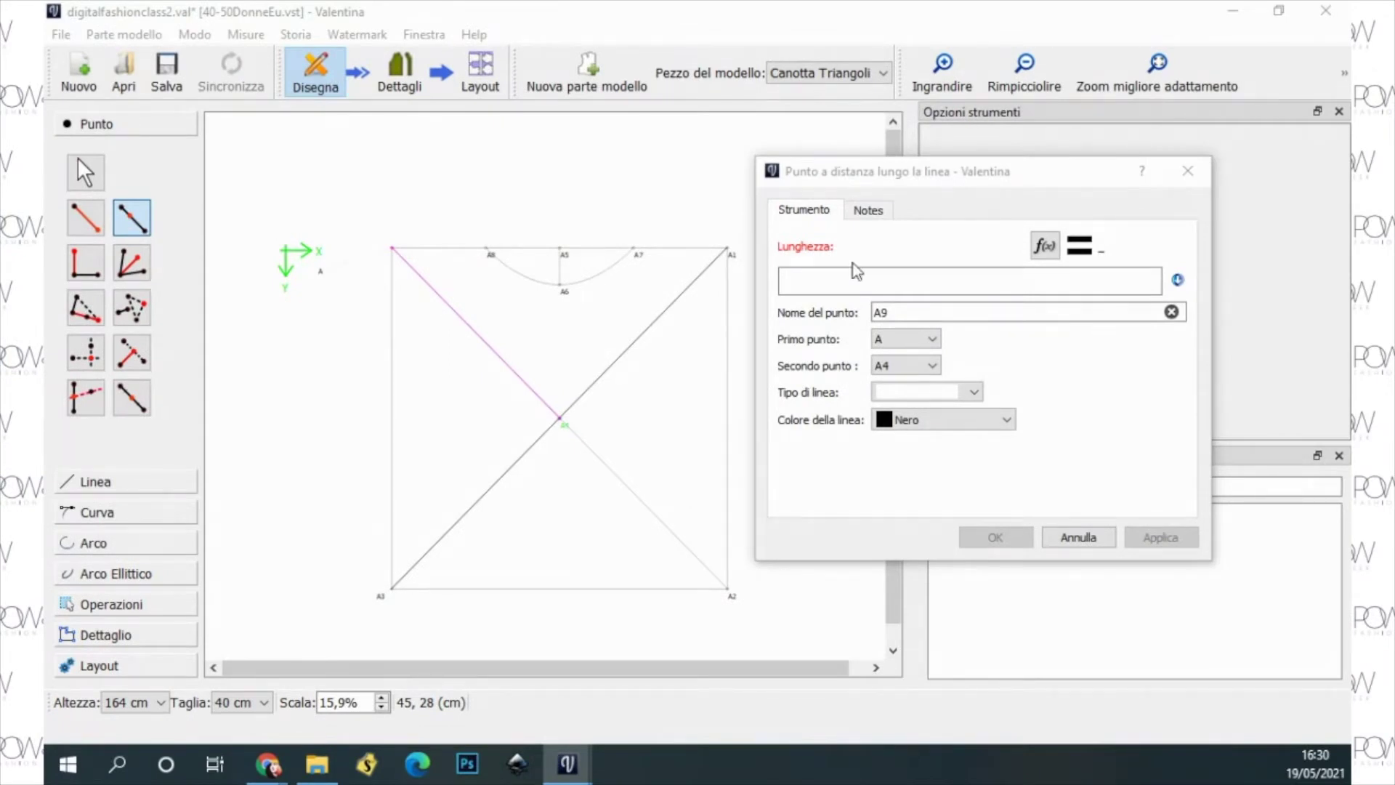
pyautogui.click(1048, 245)
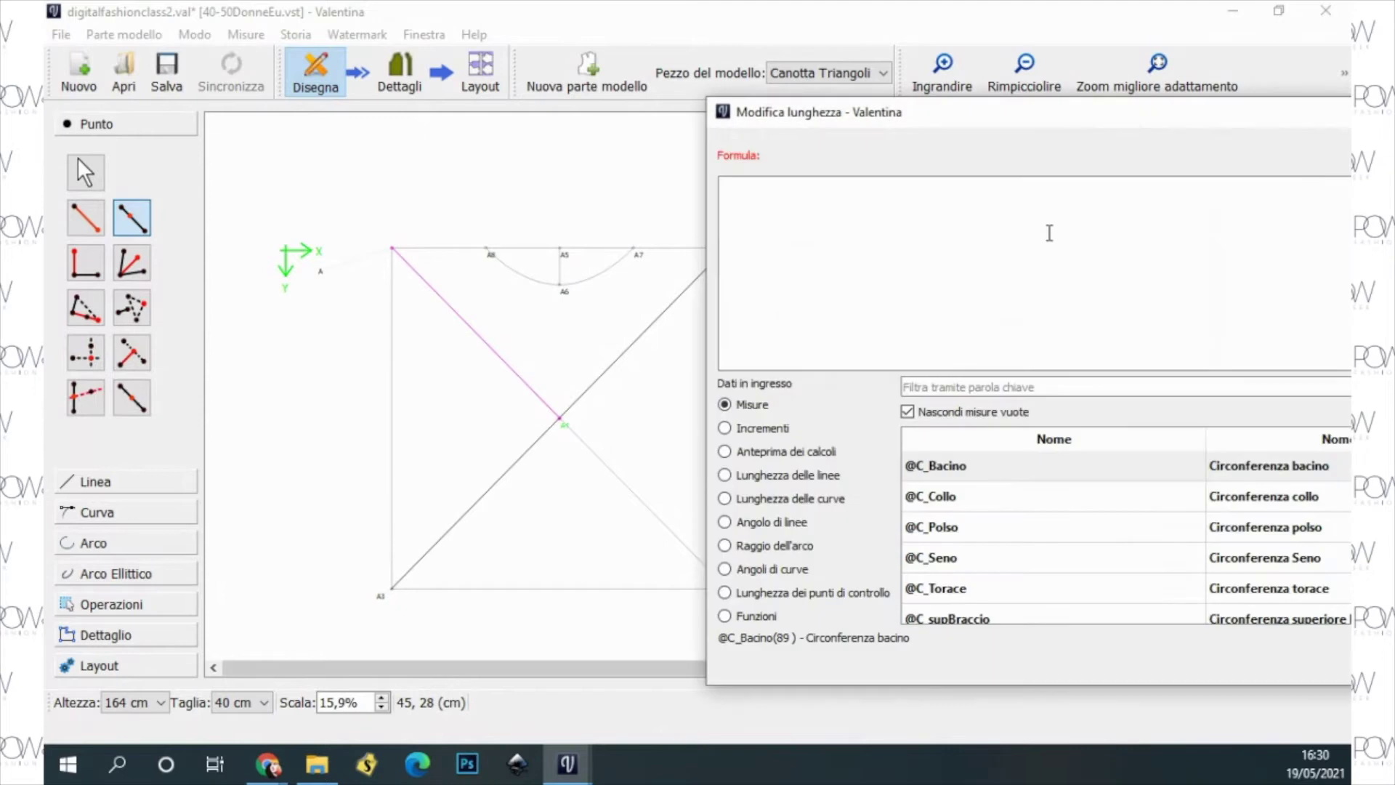
pyautogui.moveTo(1037, 119); pyautogui.dragTo(761, 112)
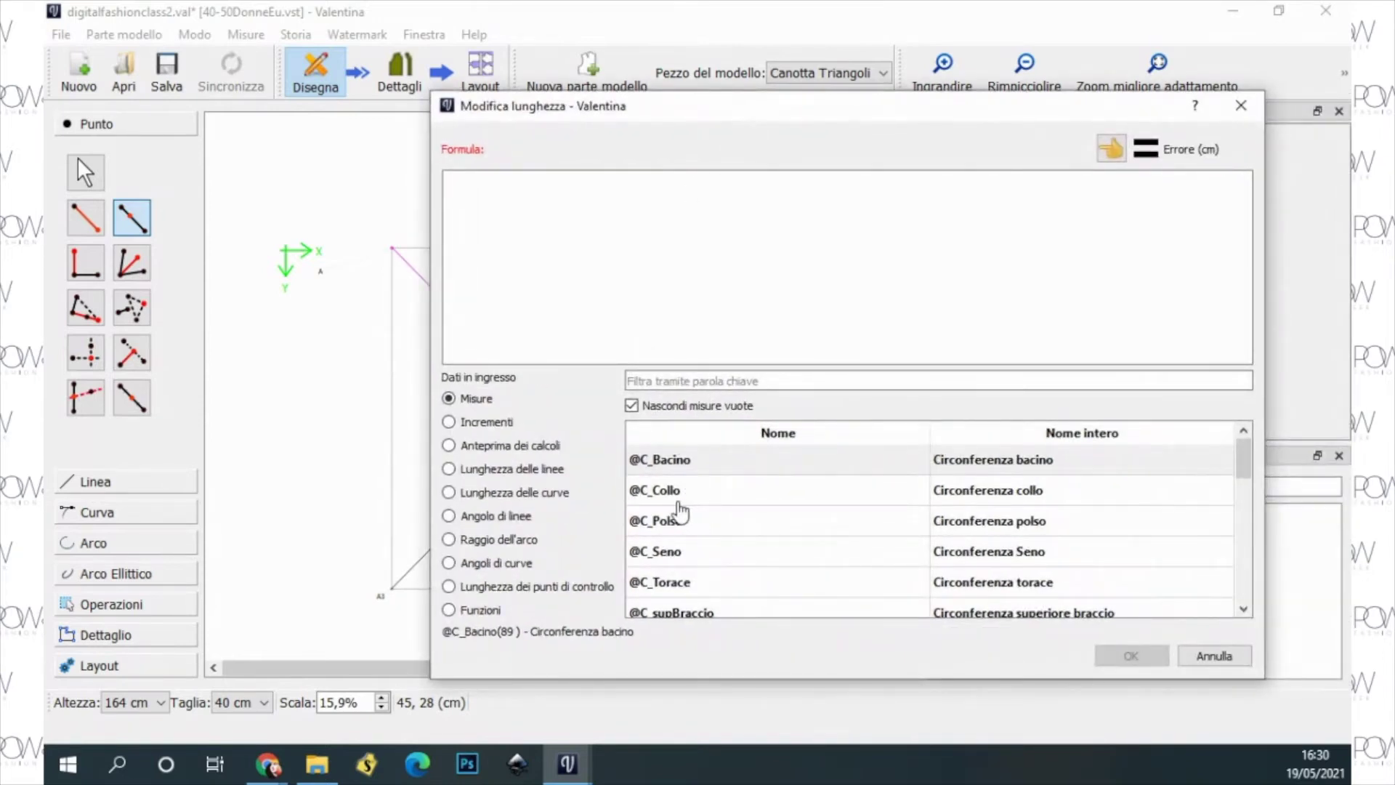
pyautogui.moveTo(745, 114); pyautogui.dragTo(824, 120)
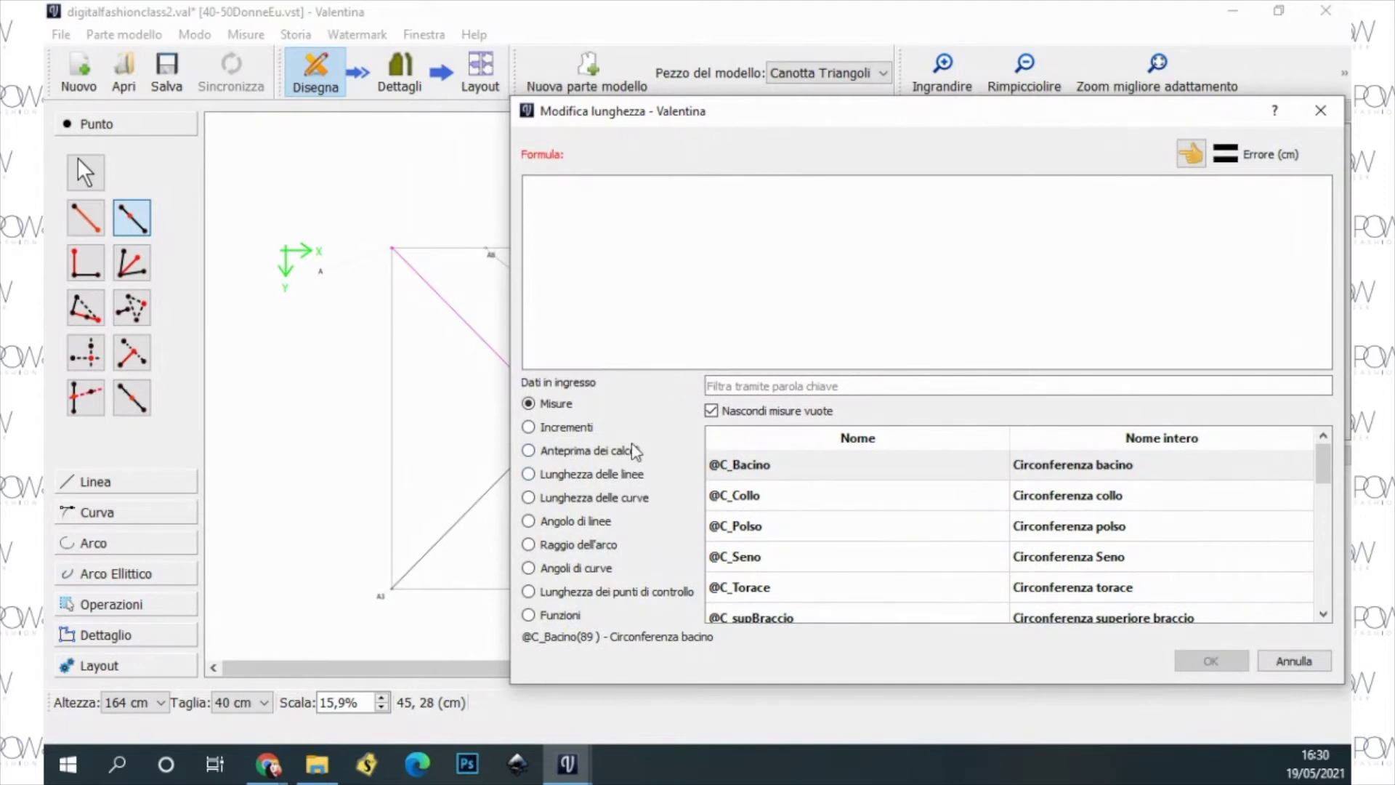
pyautogui.scroll(-1, 888, 550)
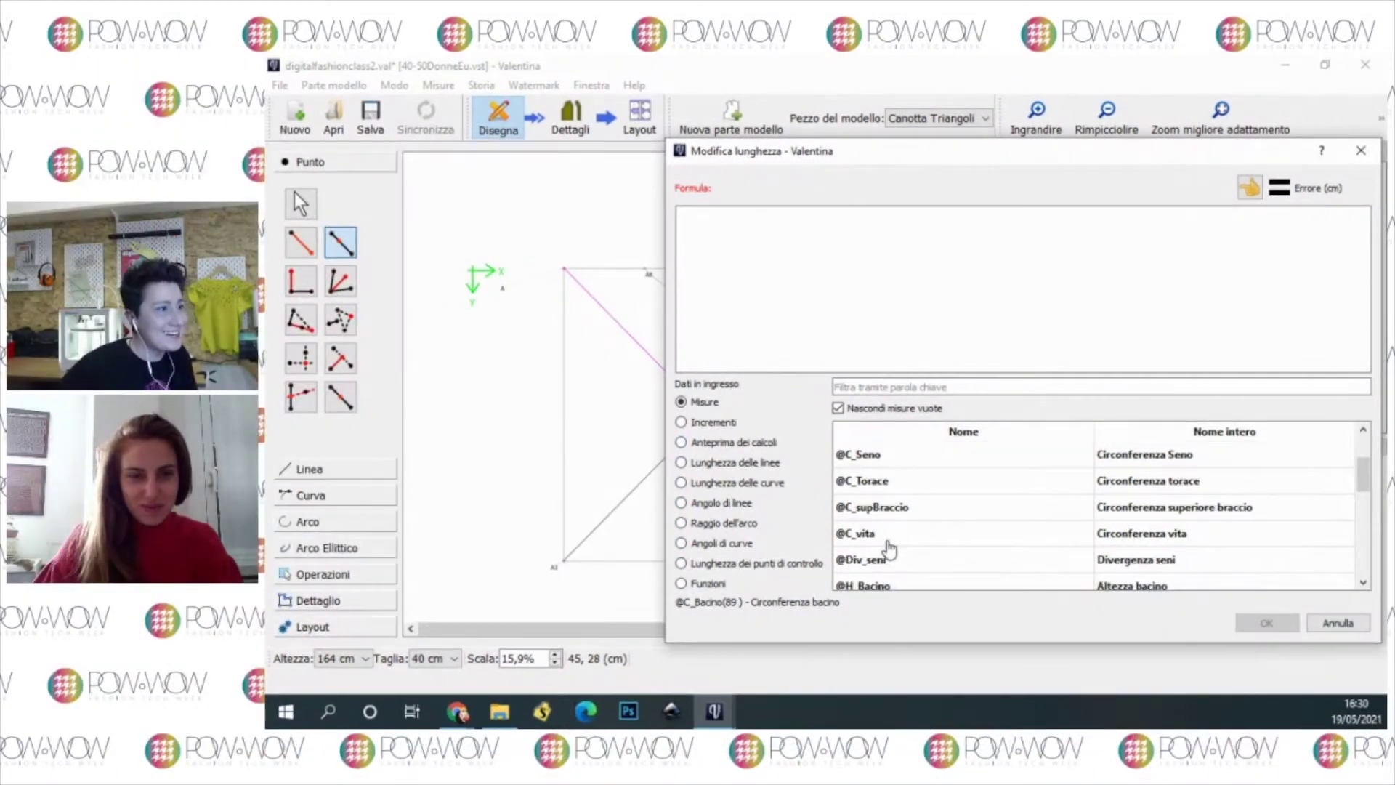
pyautogui.doubleClick(903, 508)
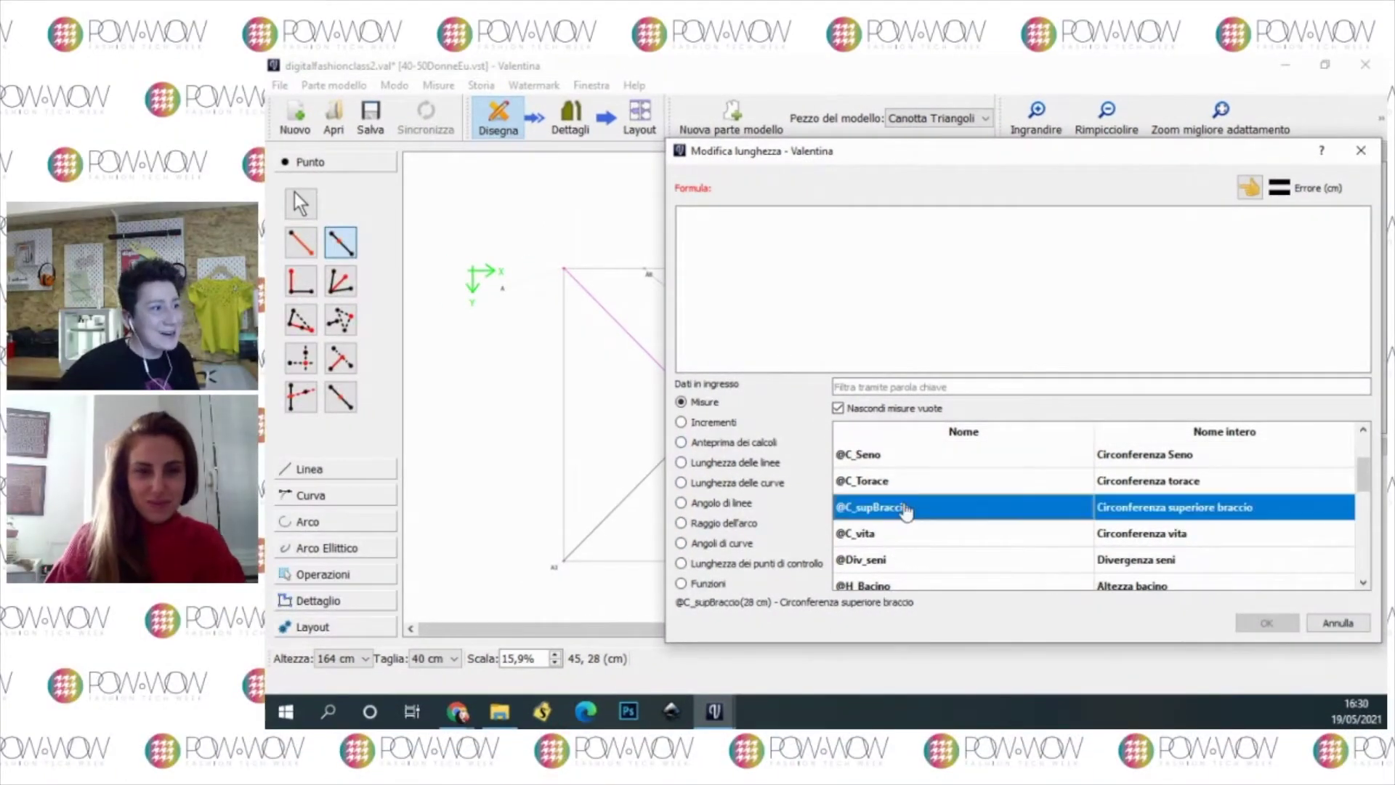
pyautogui.click(795, 222)
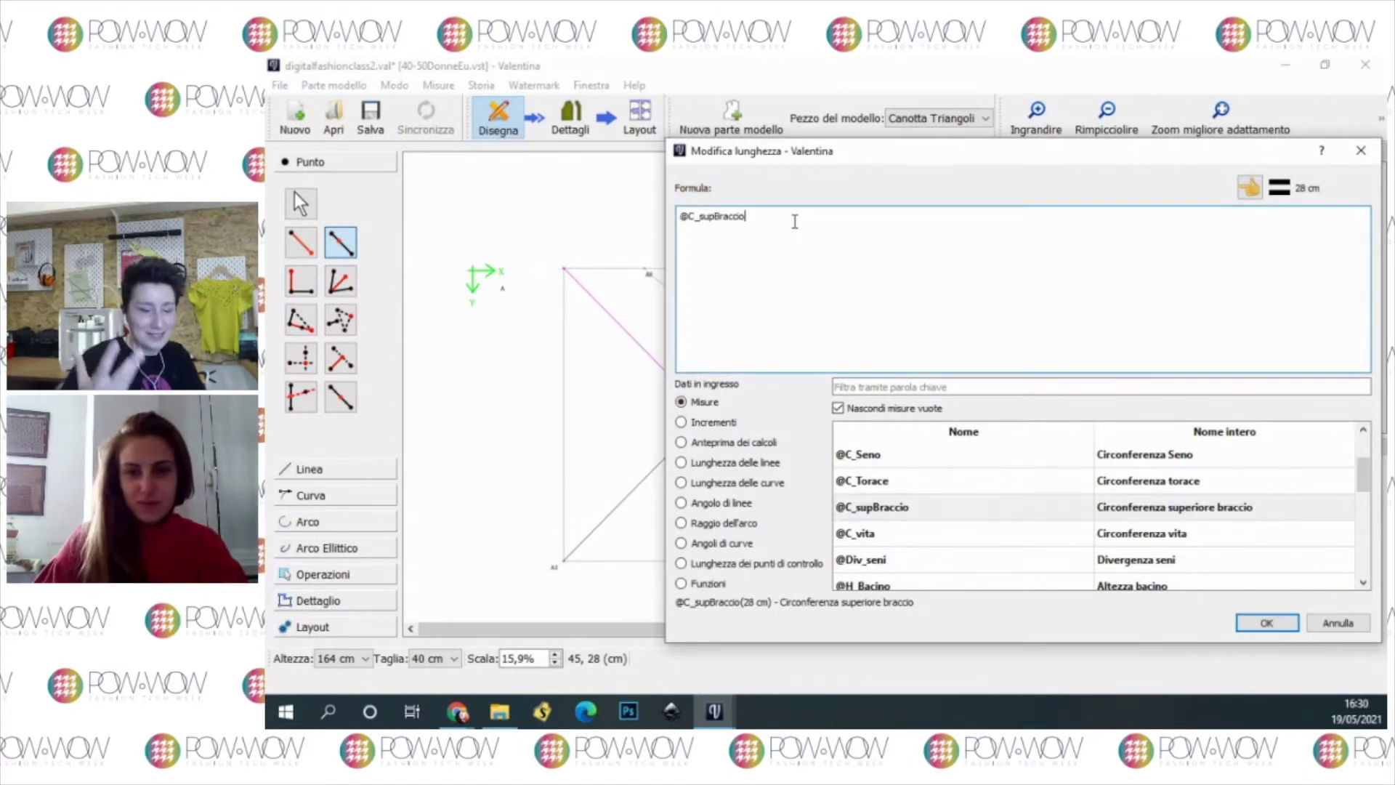
pyautogui.write('/')
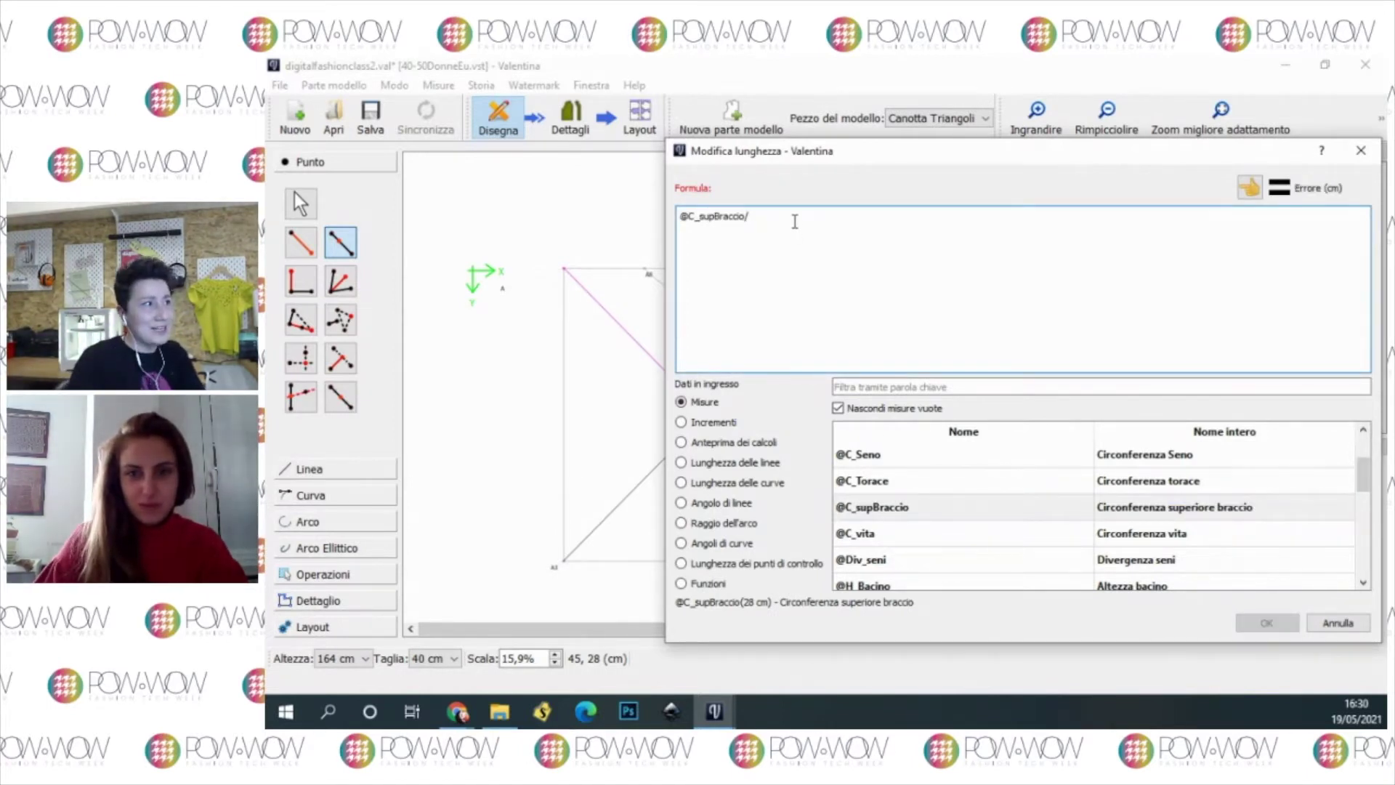
pyautogui.write('1,2')
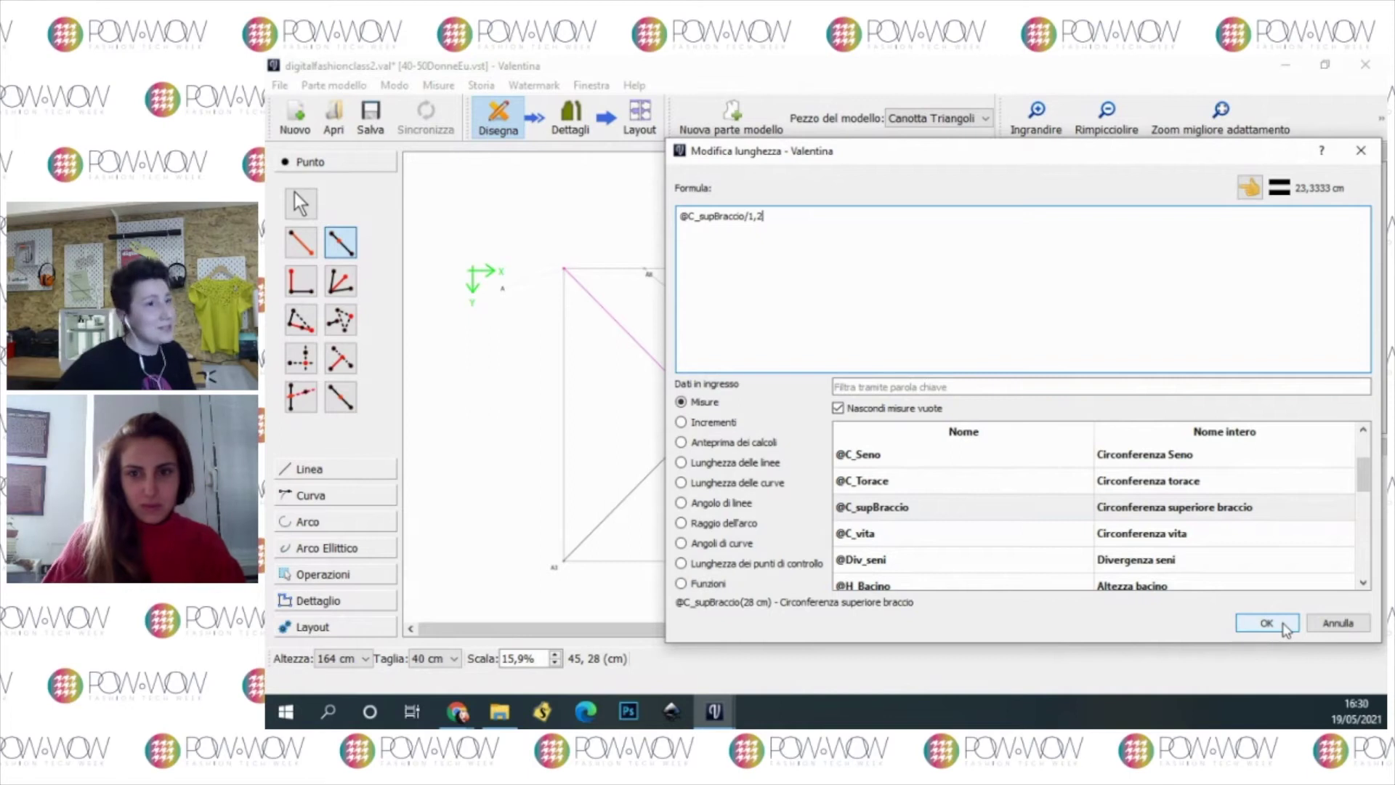
pyautogui.click(1282, 628)
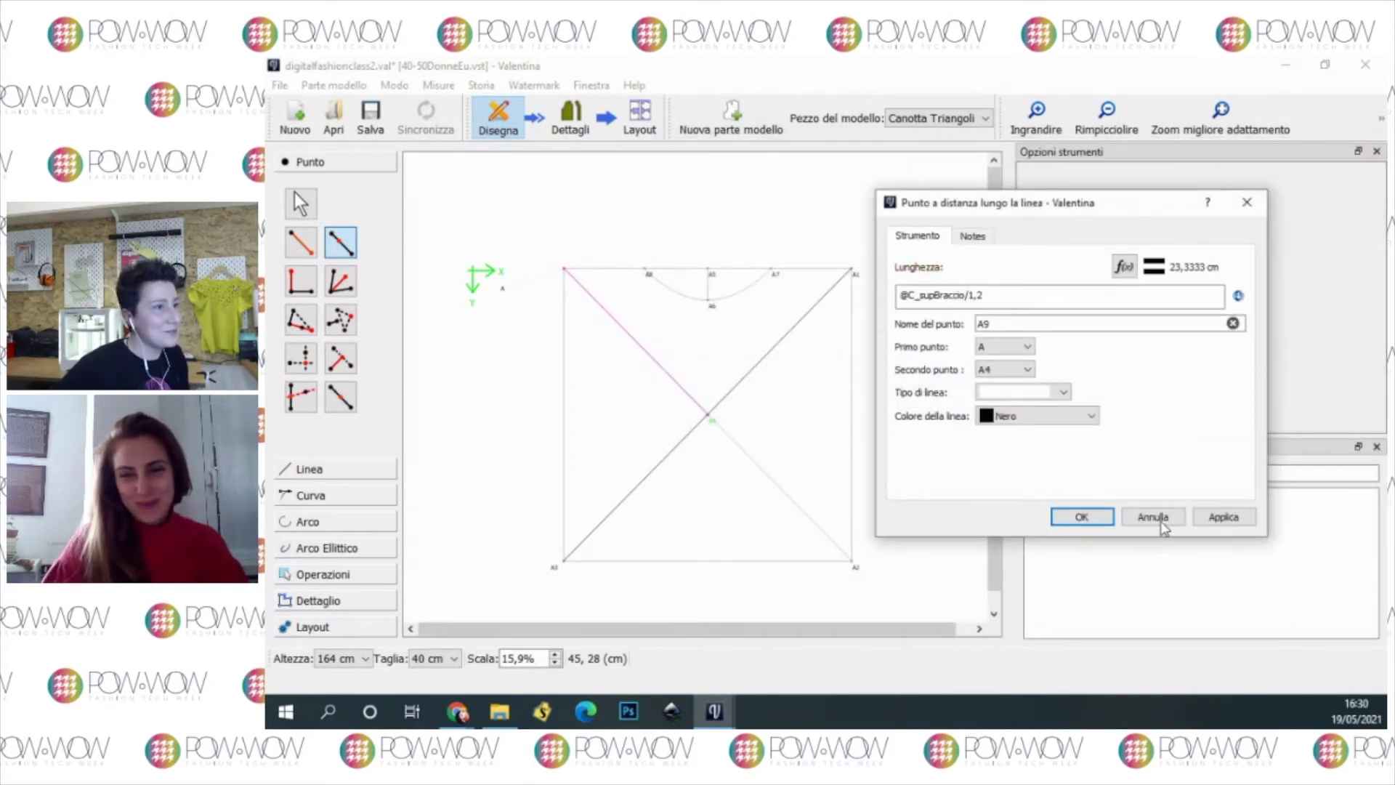
pyautogui.click(1224, 519)
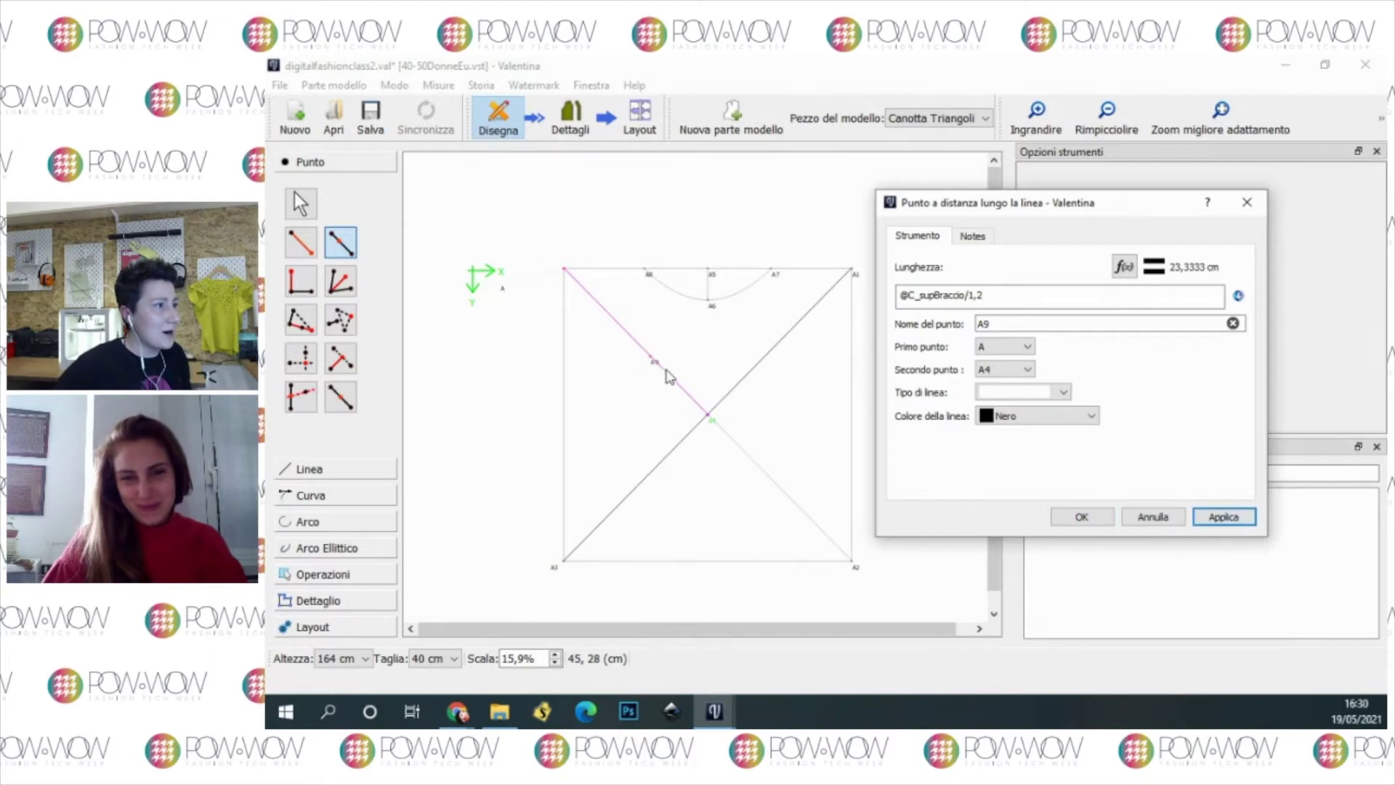
pyautogui.click(1081, 516)
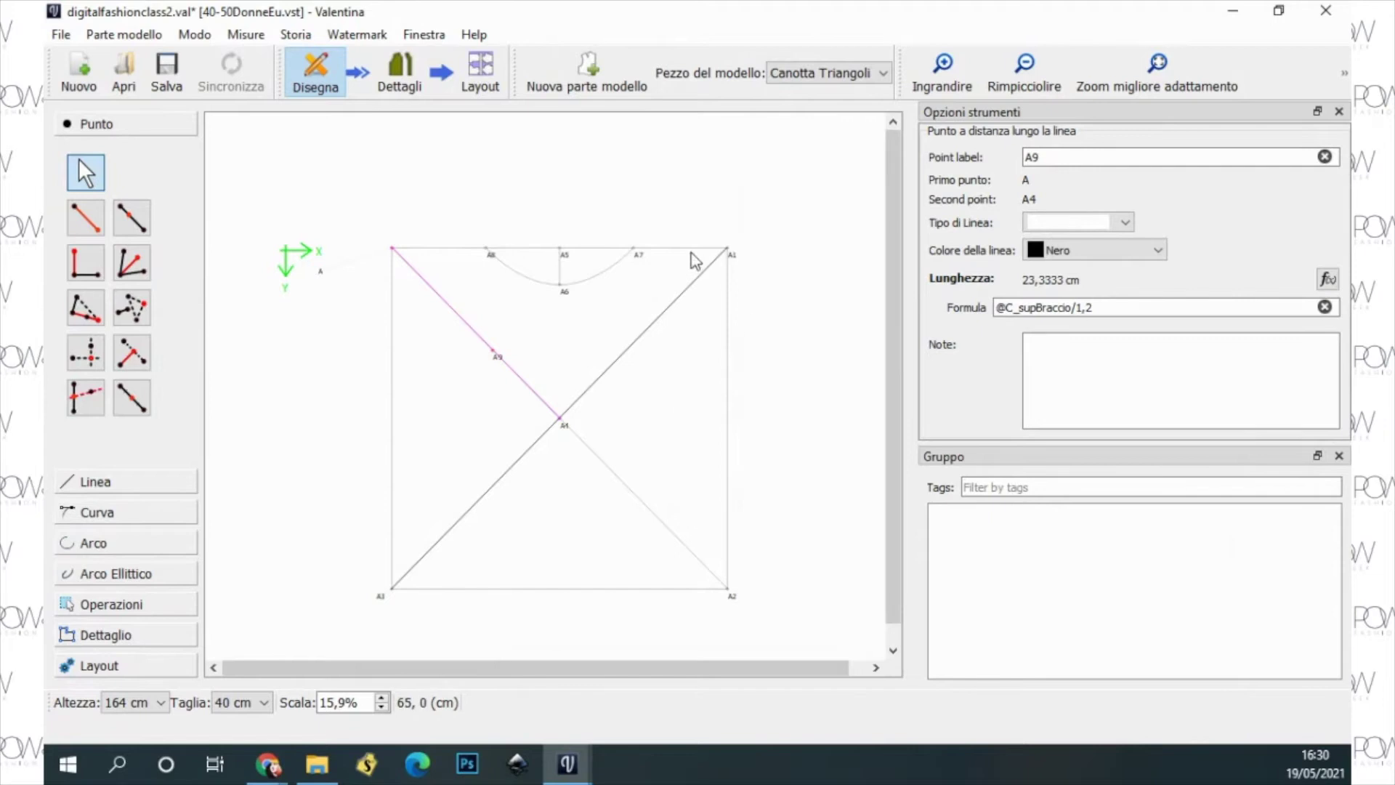
# Step: Create point A10 along the line from A1 towards A4 at a distance equal to the line length Linea_A_A9
pyautogui.click(129, 220)
pyautogui.click(729, 252)
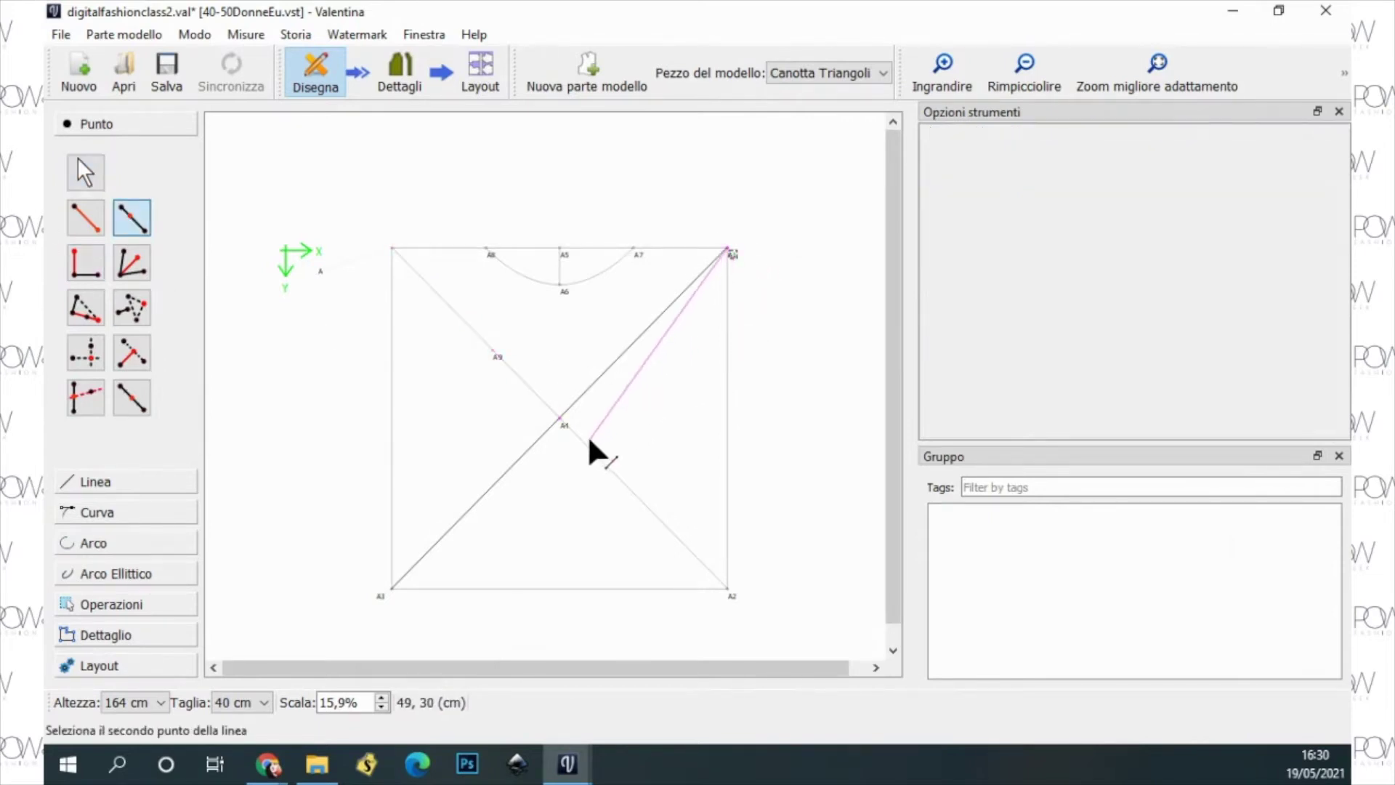
pyautogui.click(564, 428)
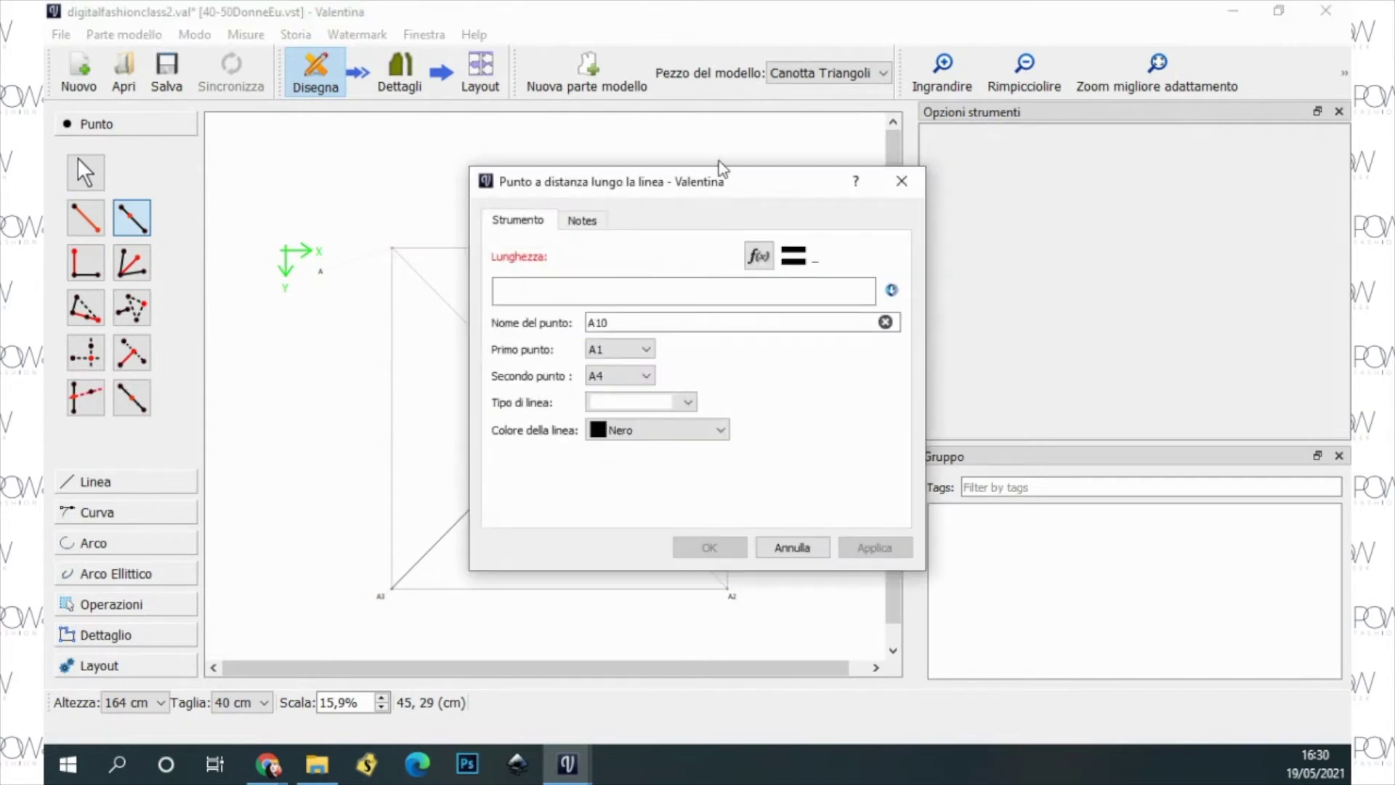
pyautogui.moveTo(713, 187); pyautogui.dragTo(1026, 144)
pyautogui.click(1073, 213)
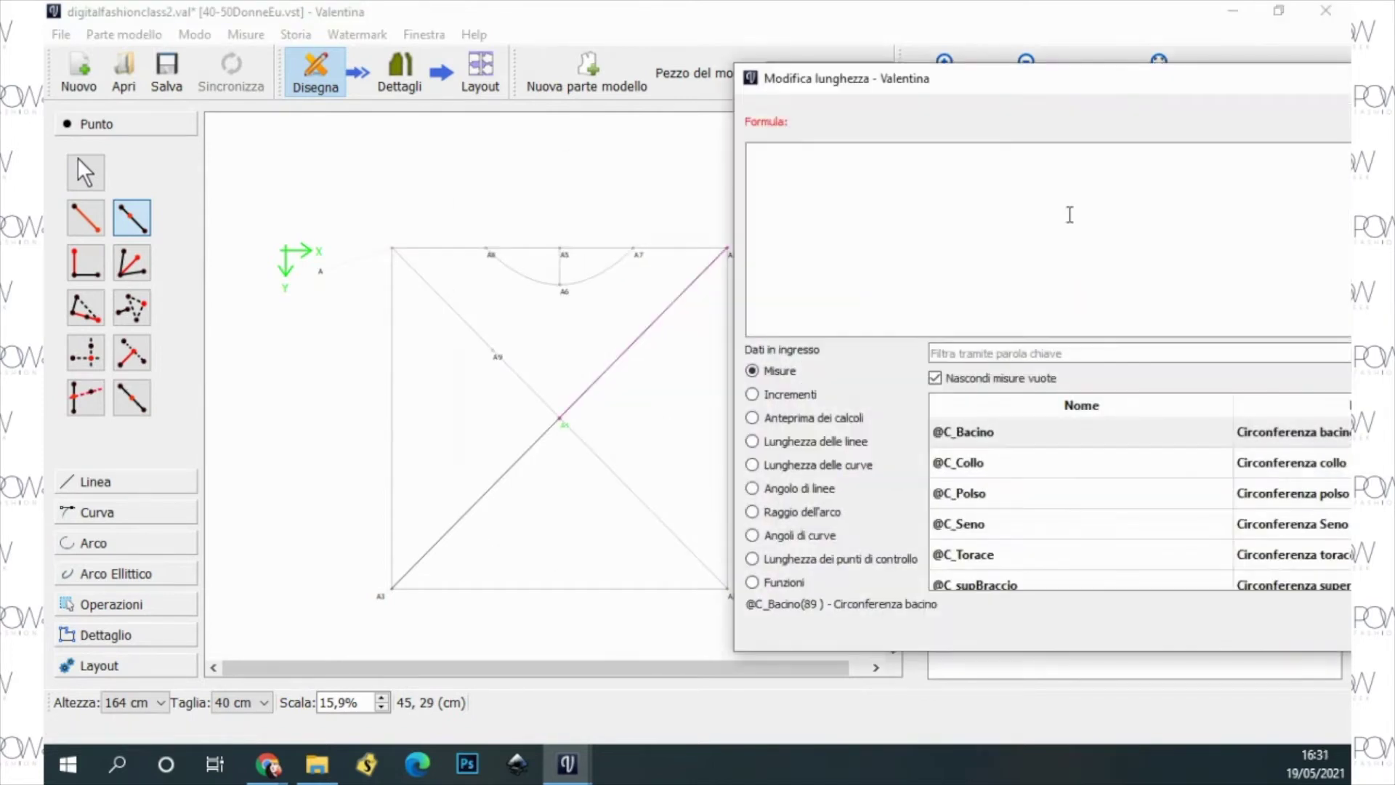
pyautogui.click(799, 443)
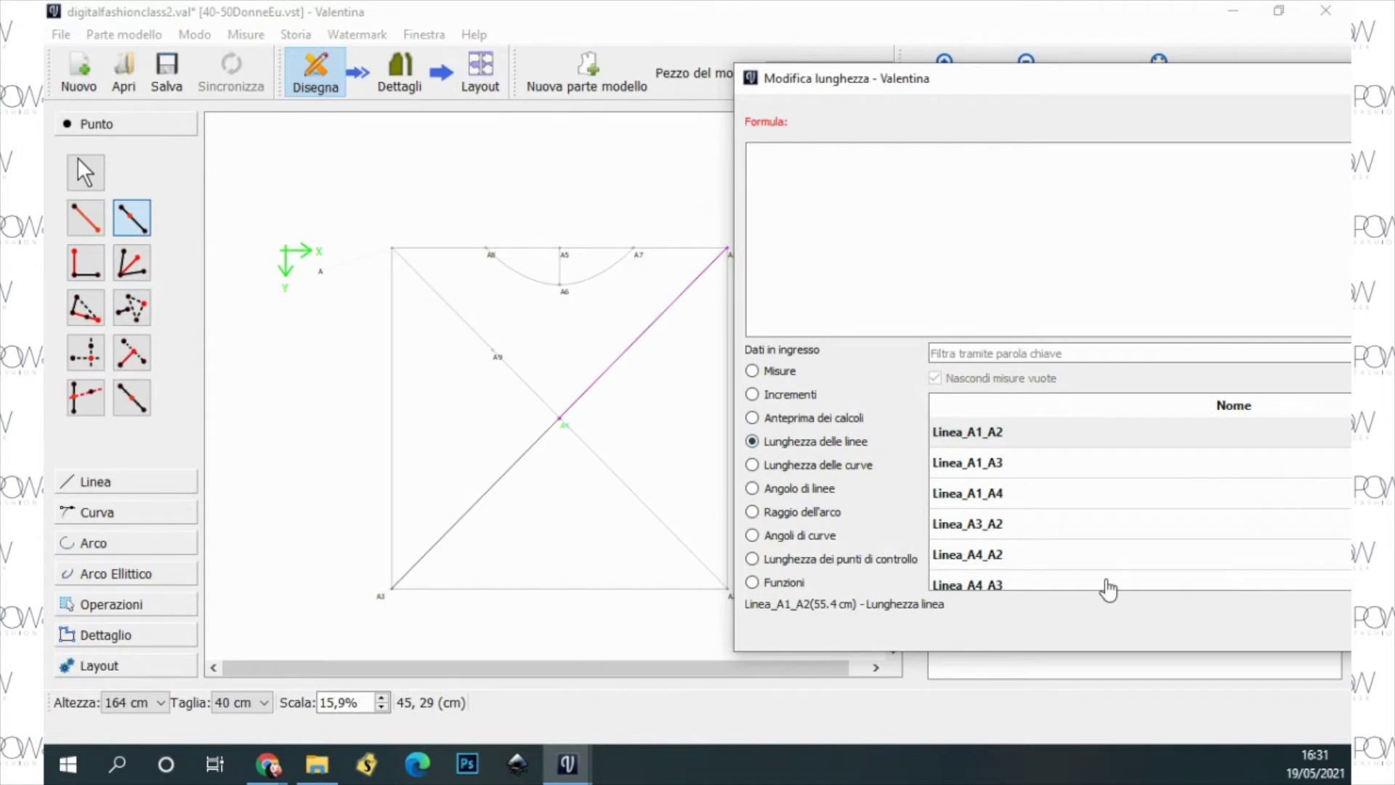
pyautogui.scroll(-5, 1059, 534)
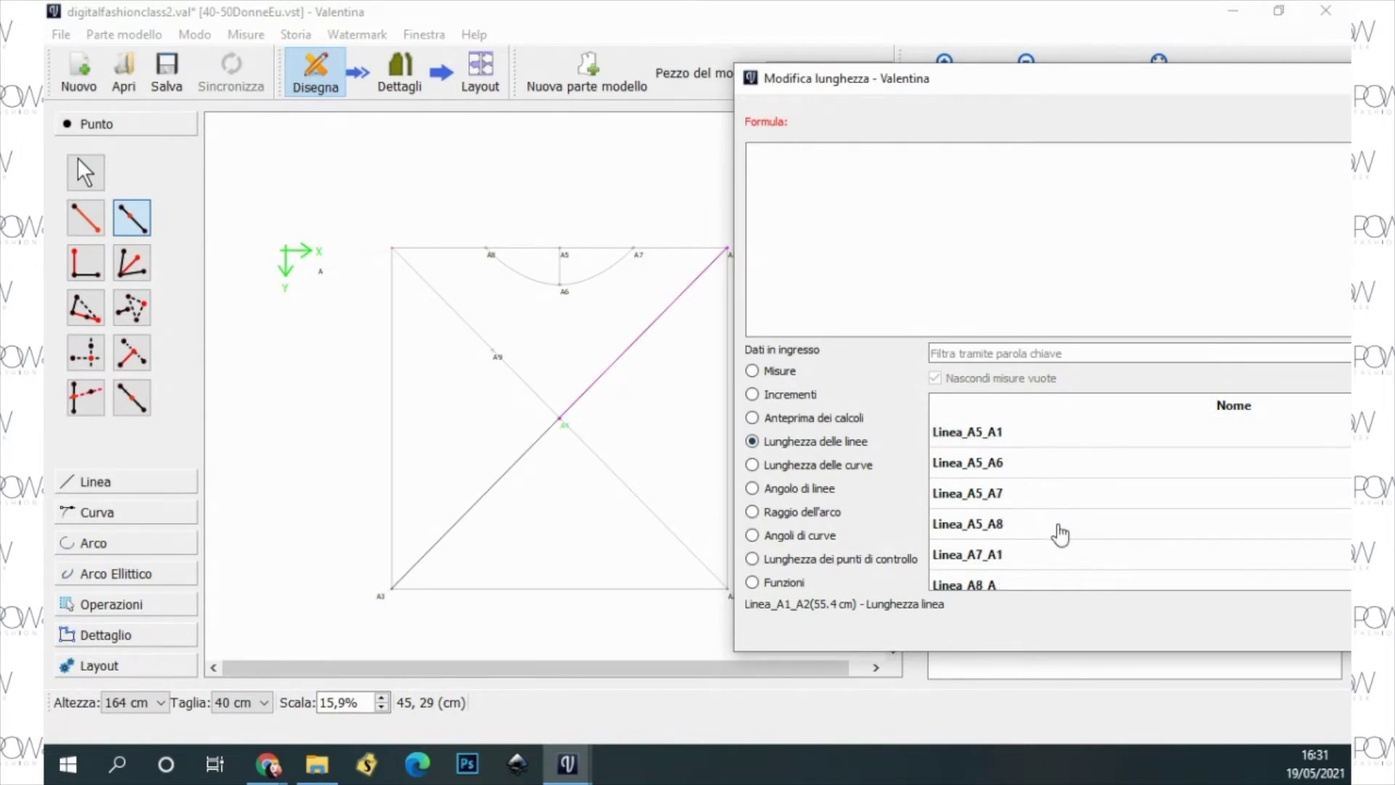
pyautogui.scroll(-3, 1015, 549)
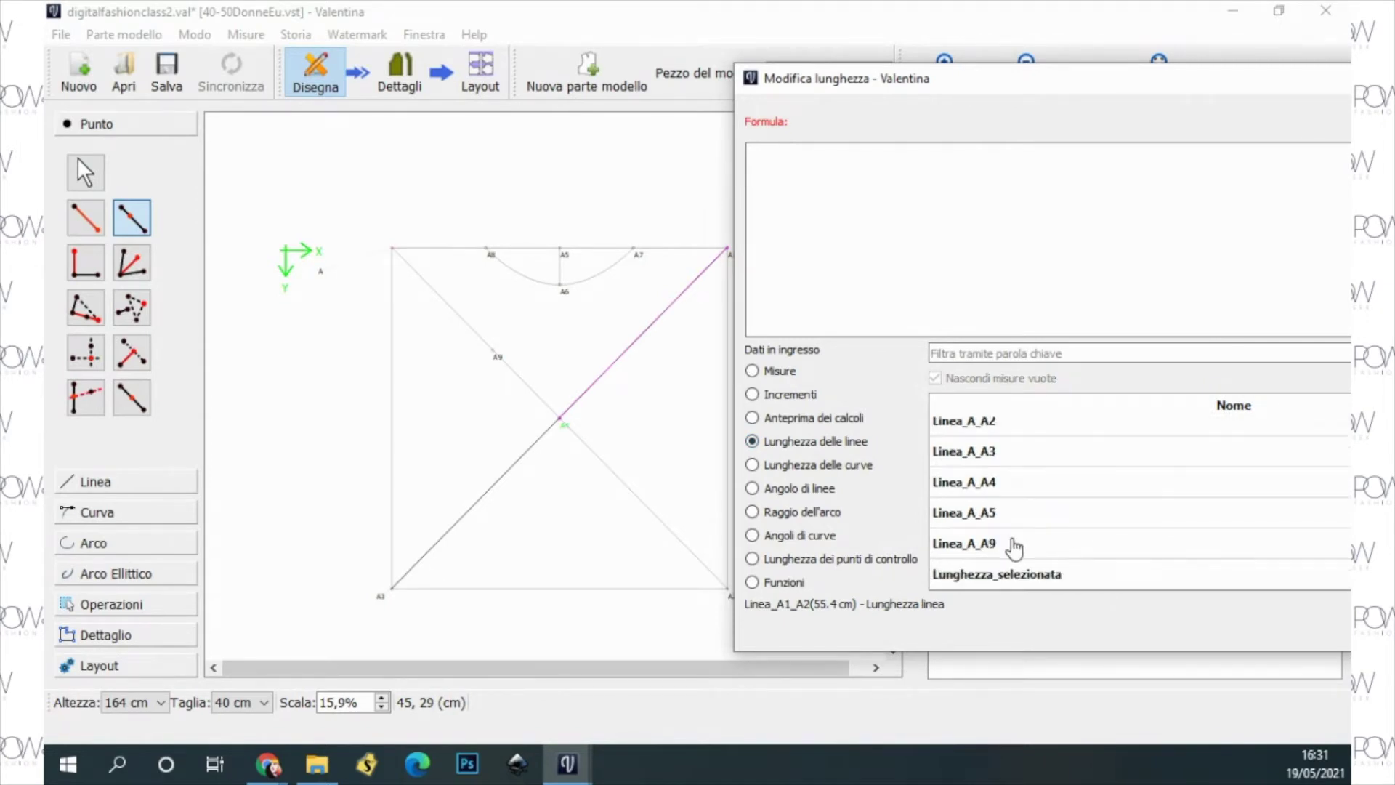
pyautogui.doubleClick(1003, 553)
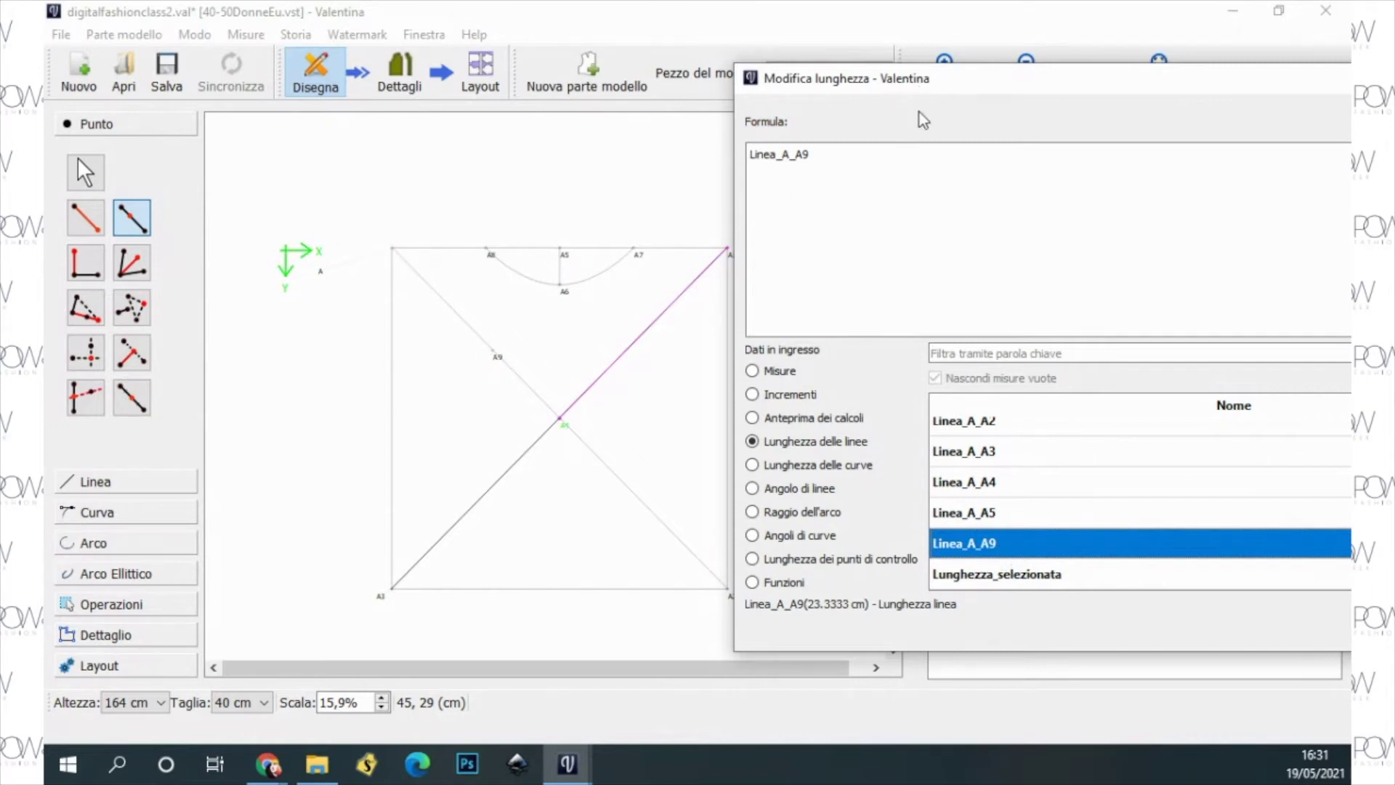
pyautogui.moveTo(952, 80); pyautogui.dragTo(560, 70)
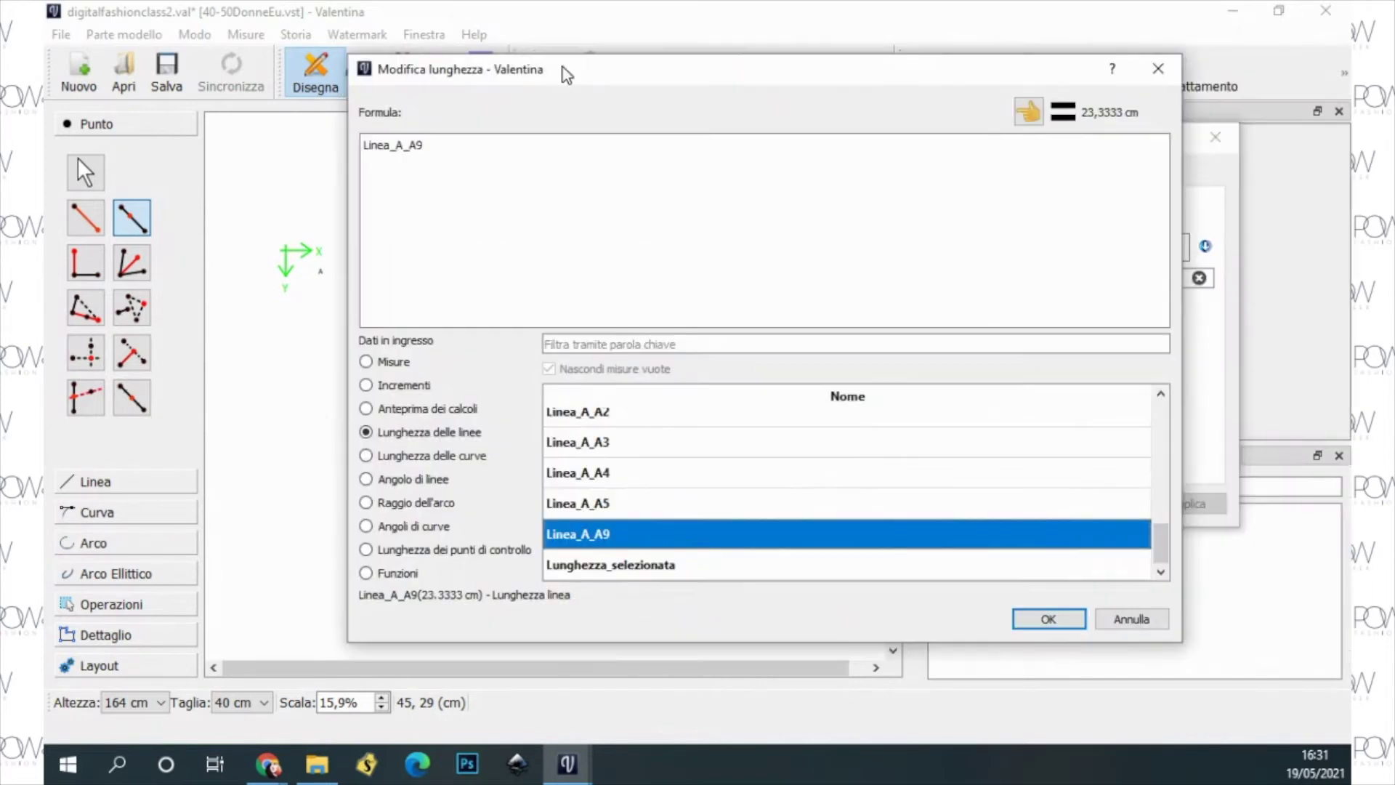
pyautogui.click(1029, 619)
pyautogui.click(1199, 504)
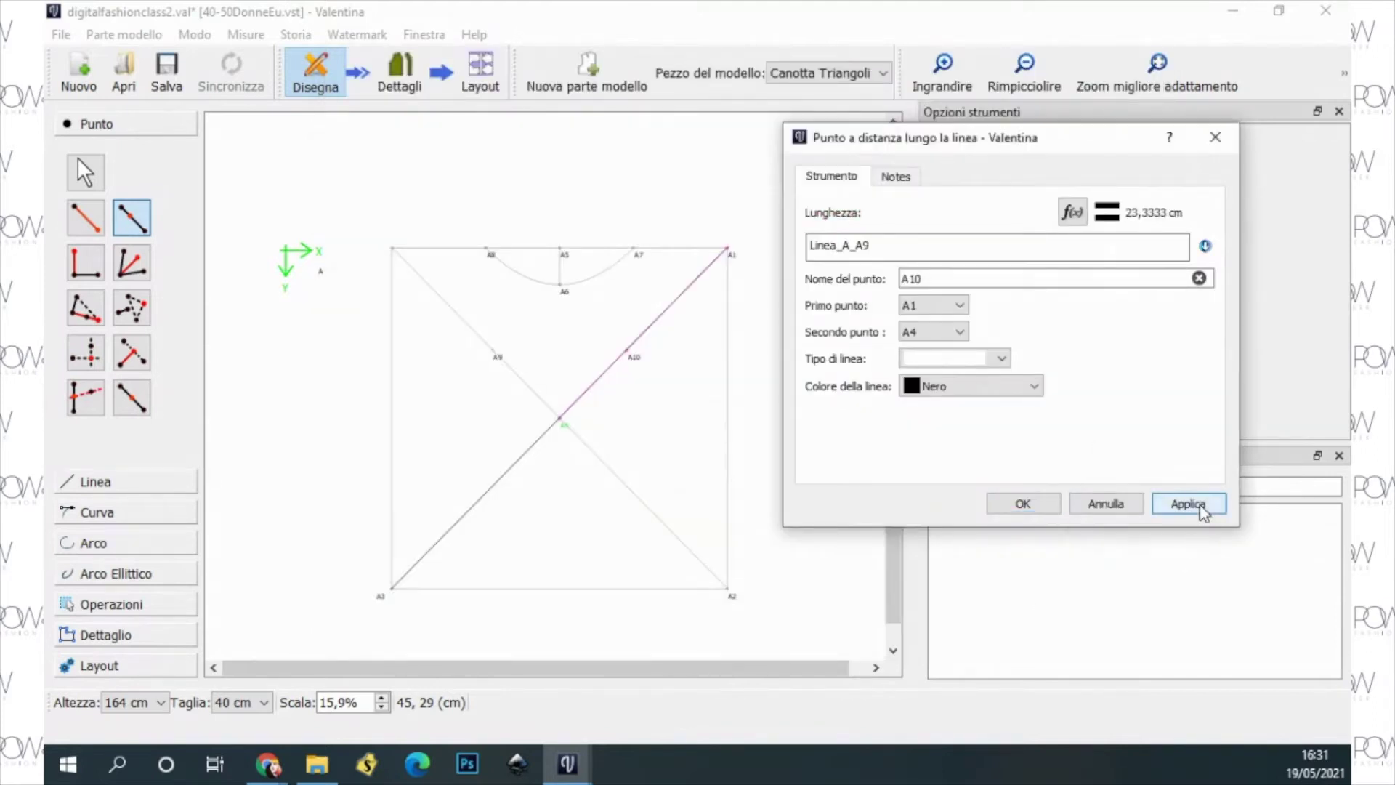
pyautogui.click(1037, 504)
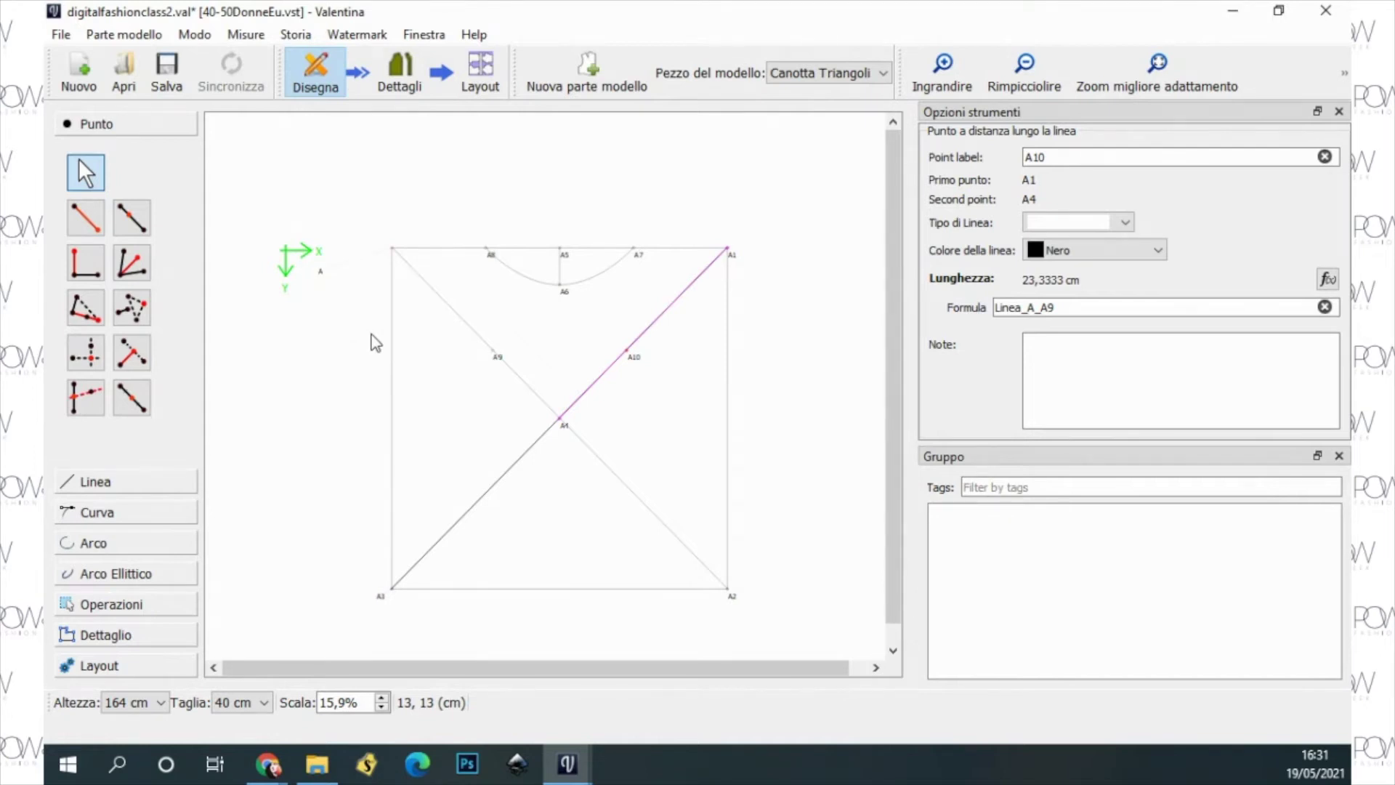
pyautogui.click(137, 643)
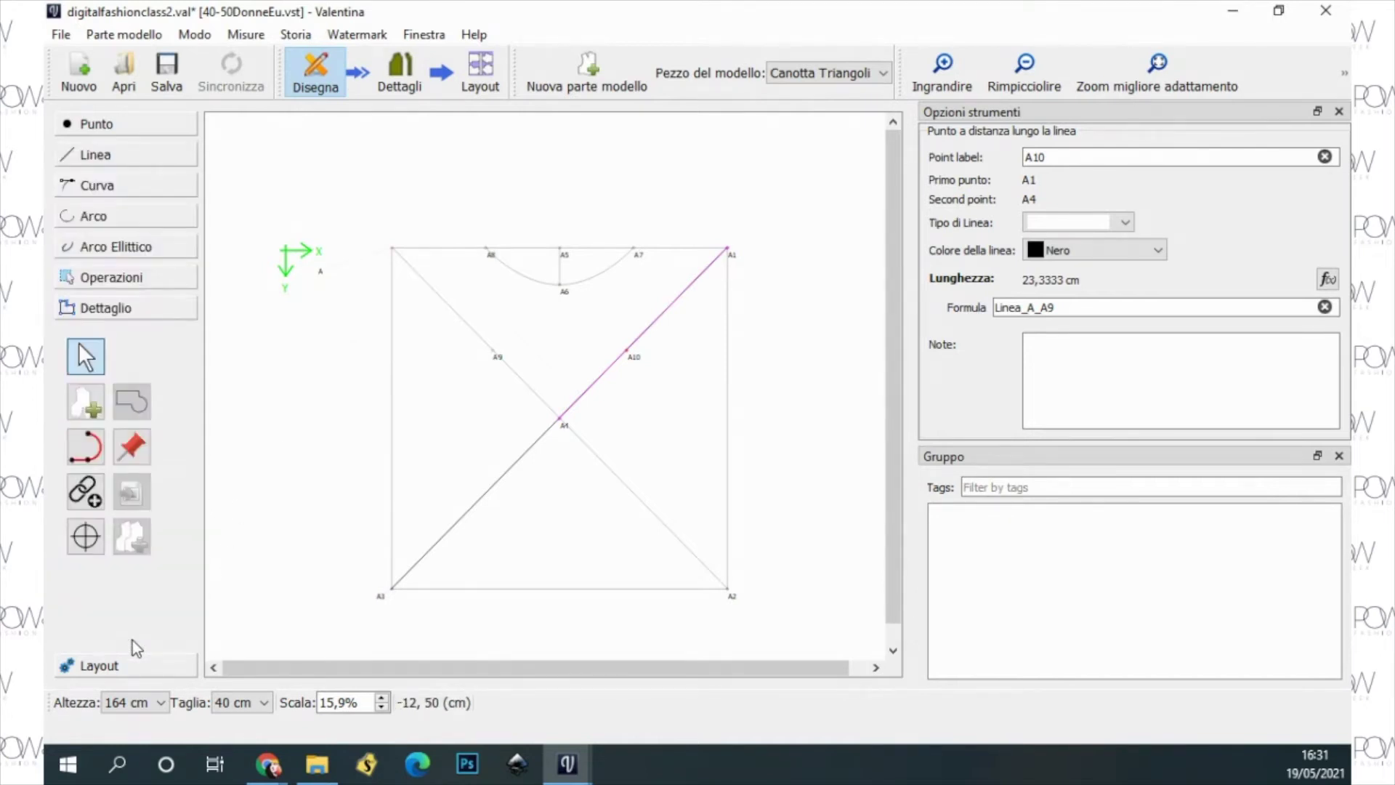
pyautogui.click(85, 402)
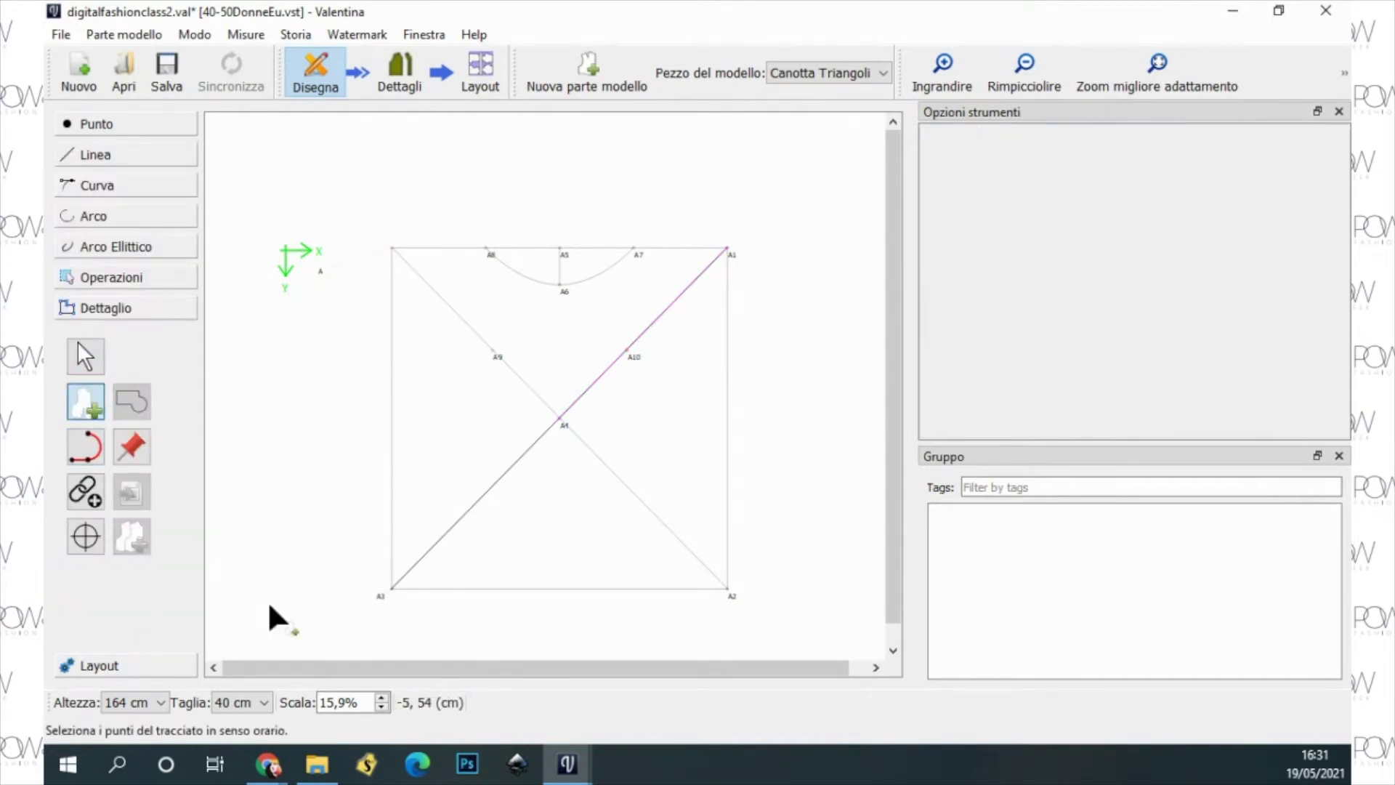
pyautogui.click(383, 594)
pyautogui.click(564, 424)
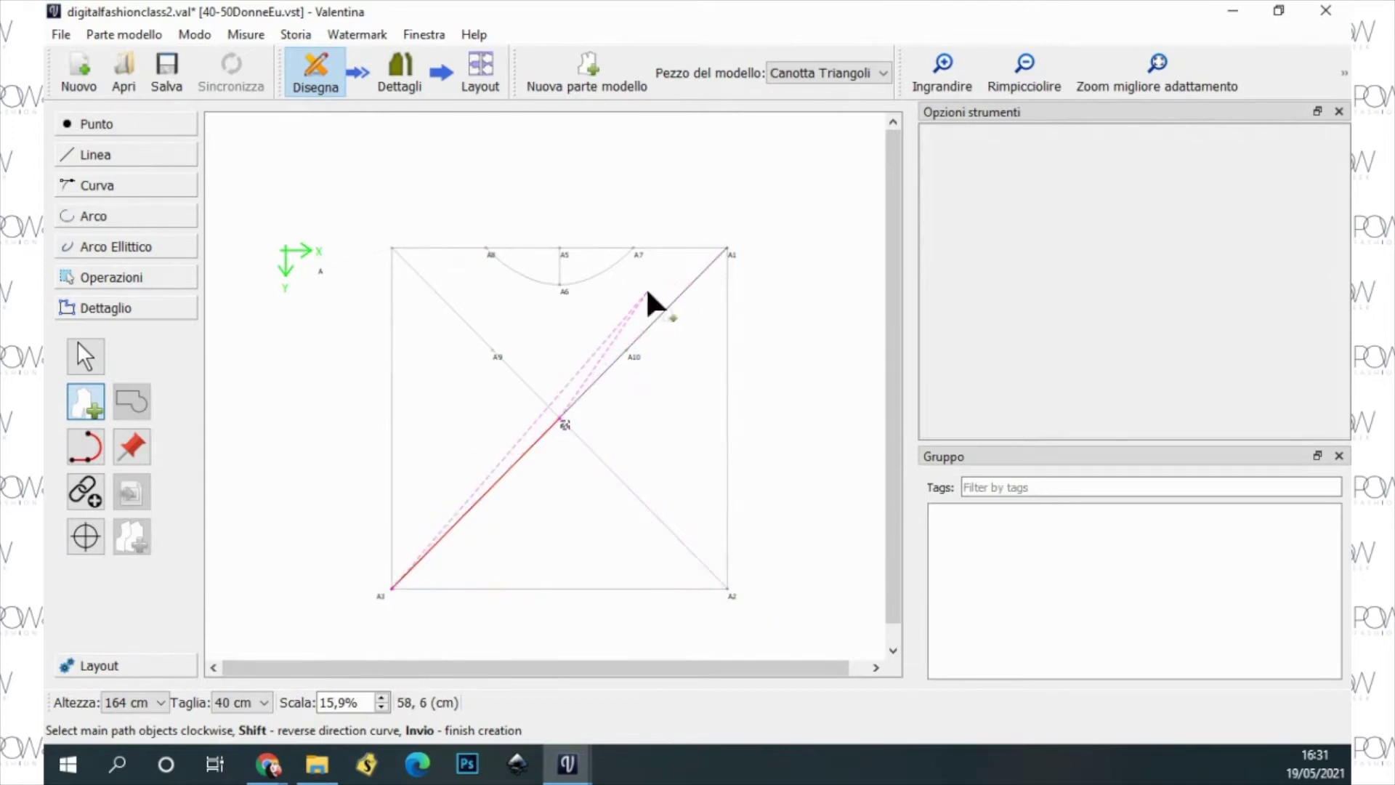
pyautogui.press('Escape')
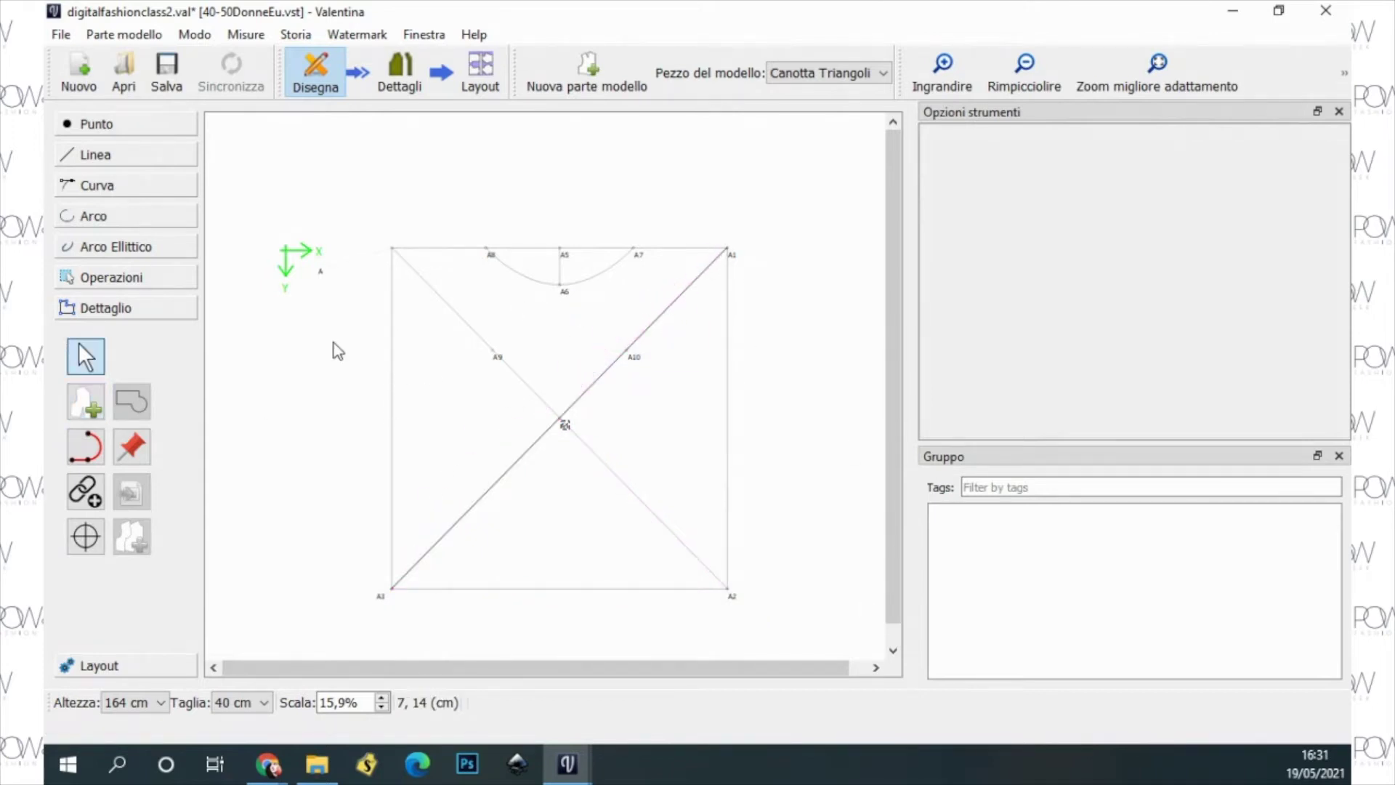
# Step: Create a pattern piece along A1, A10, A4, A9, A, A8, curve Spl_A8_A6, A6 and the reversed mirrored curve Spl_A8_A6a1
pyautogui.click(81, 411)
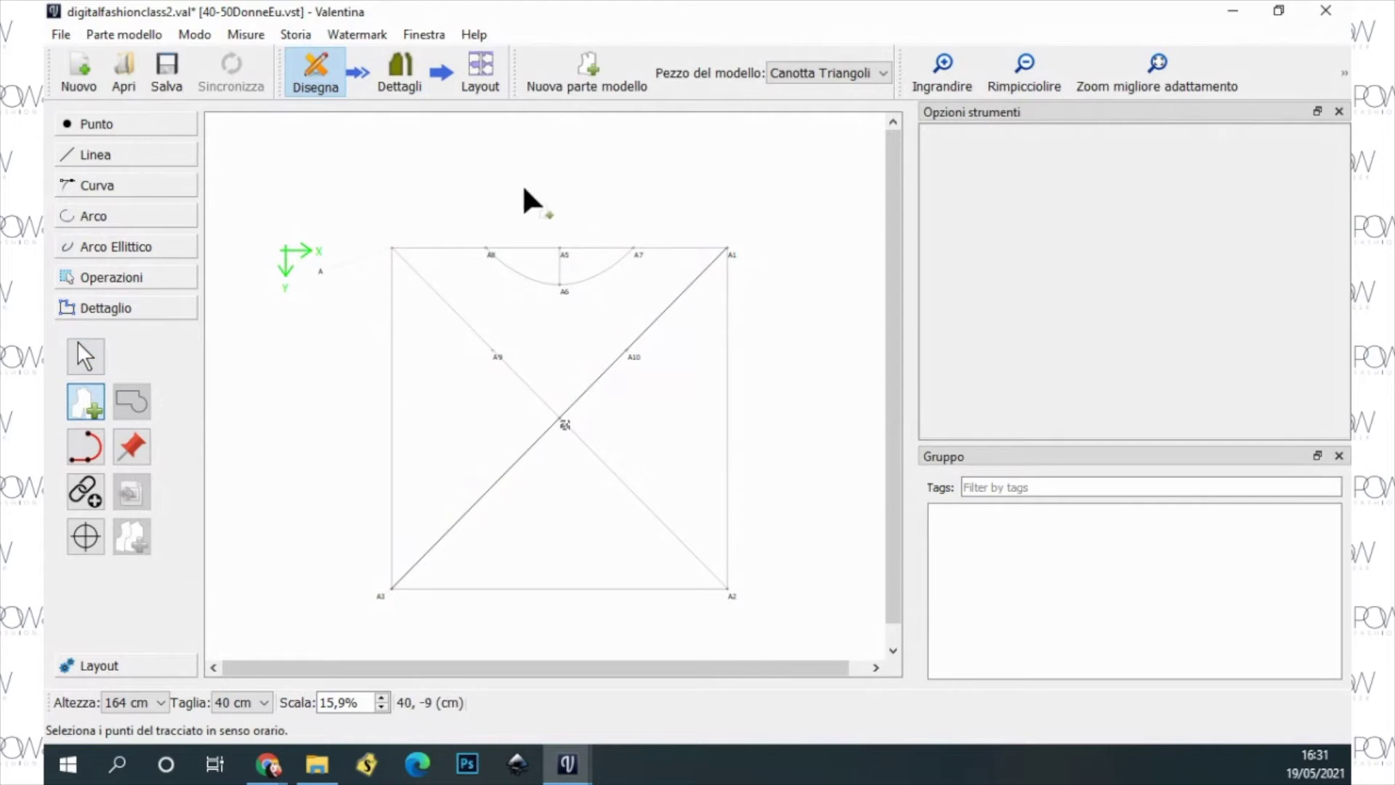
pyautogui.click(731, 251)
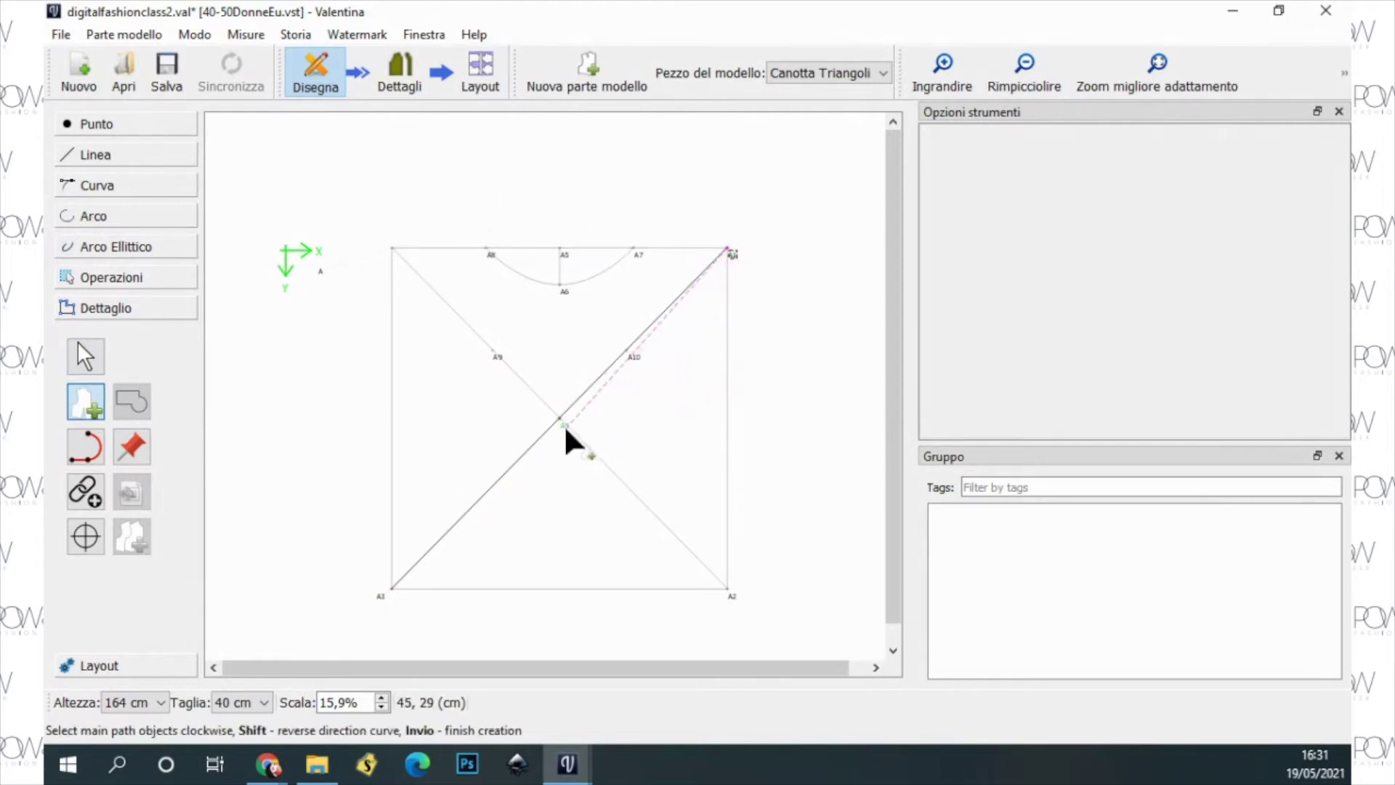
pyautogui.click(633, 360)
pyautogui.click(564, 425)
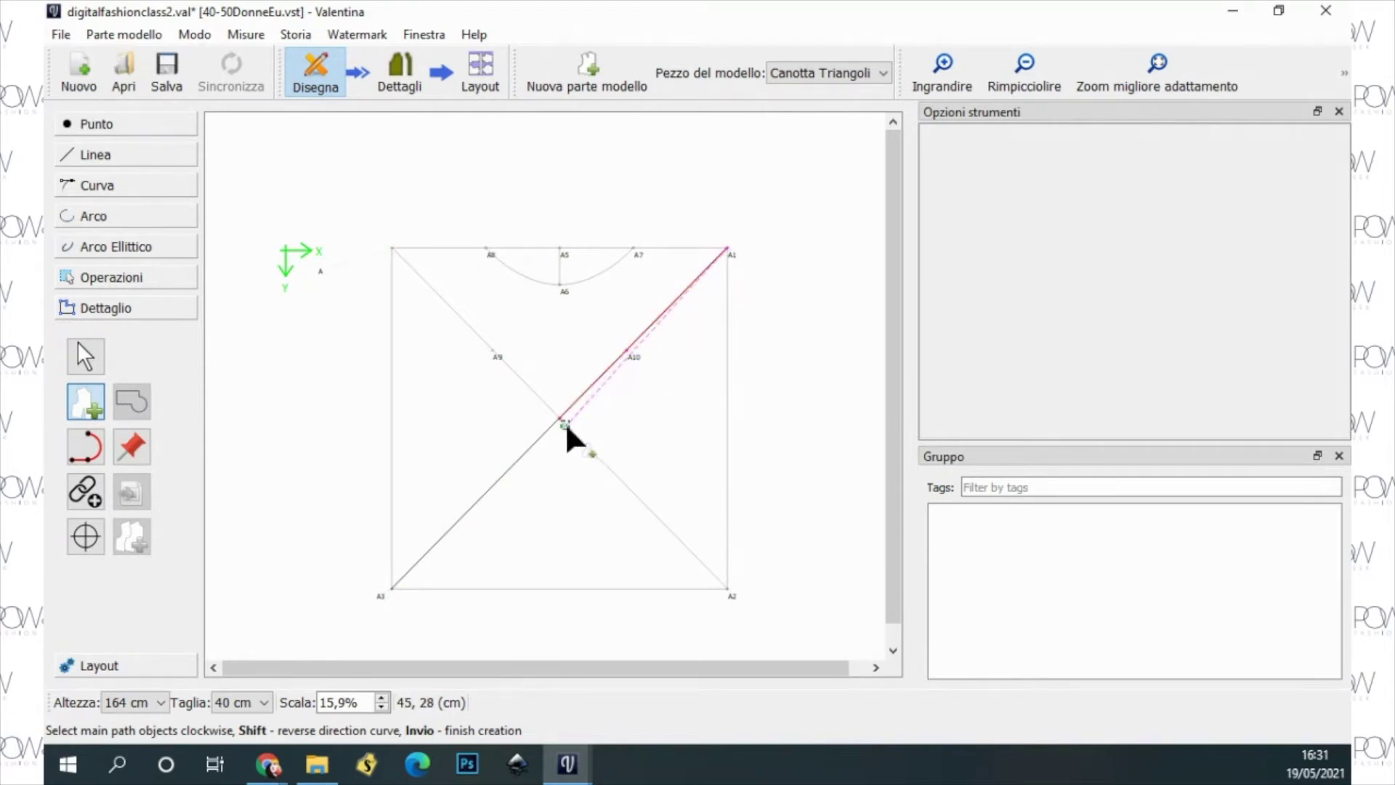
pyautogui.click(495, 351)
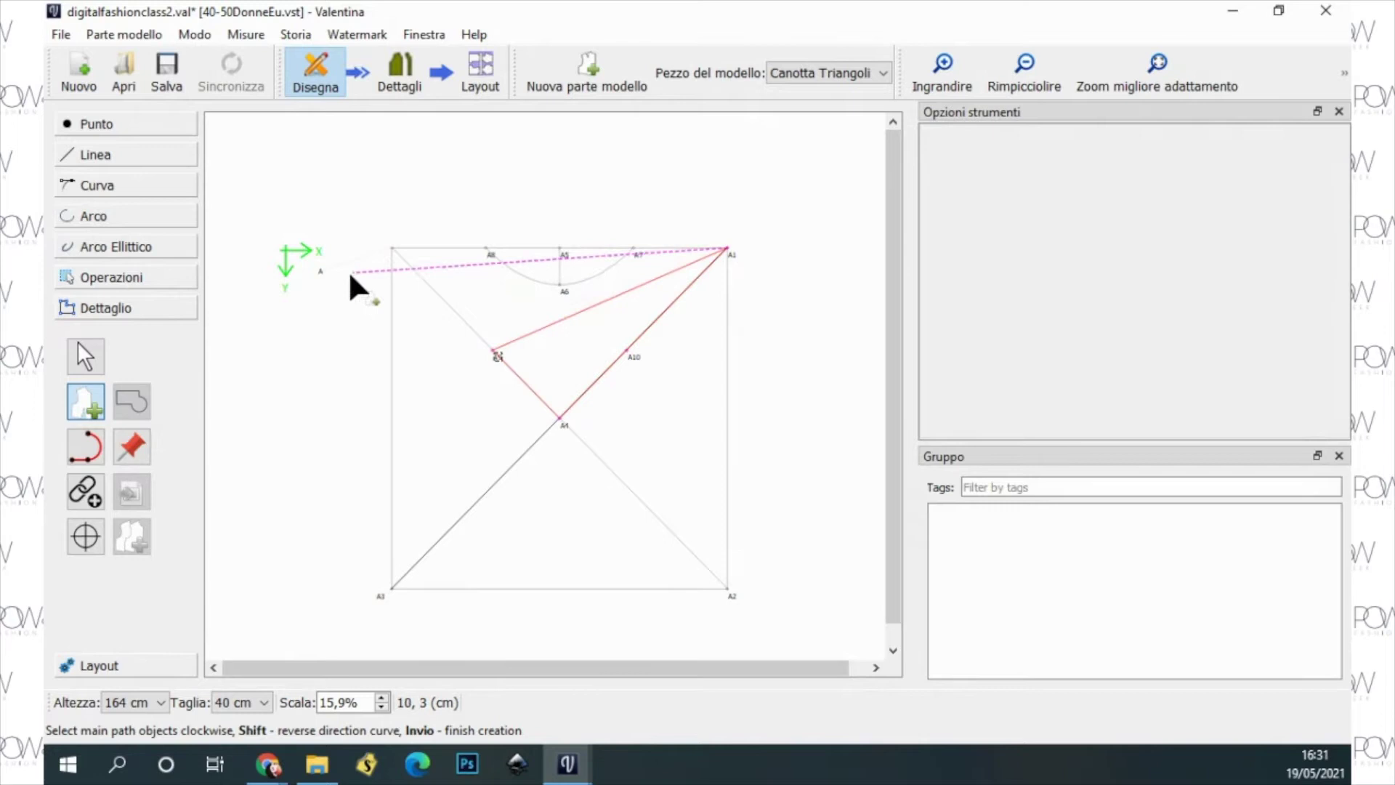
pyautogui.click(320, 271)
pyautogui.click(491, 254)
pyautogui.click(522, 280)
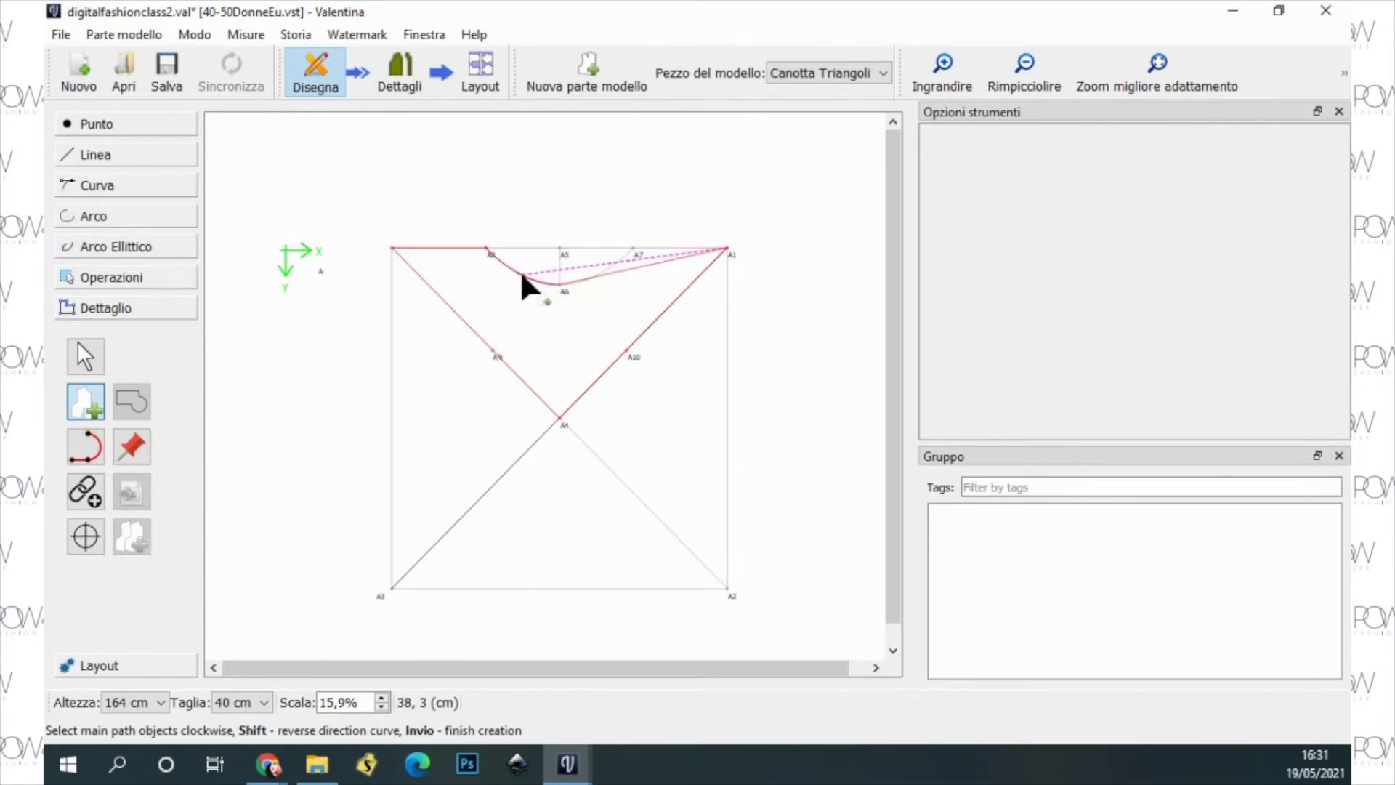
pyautogui.click(609, 270)
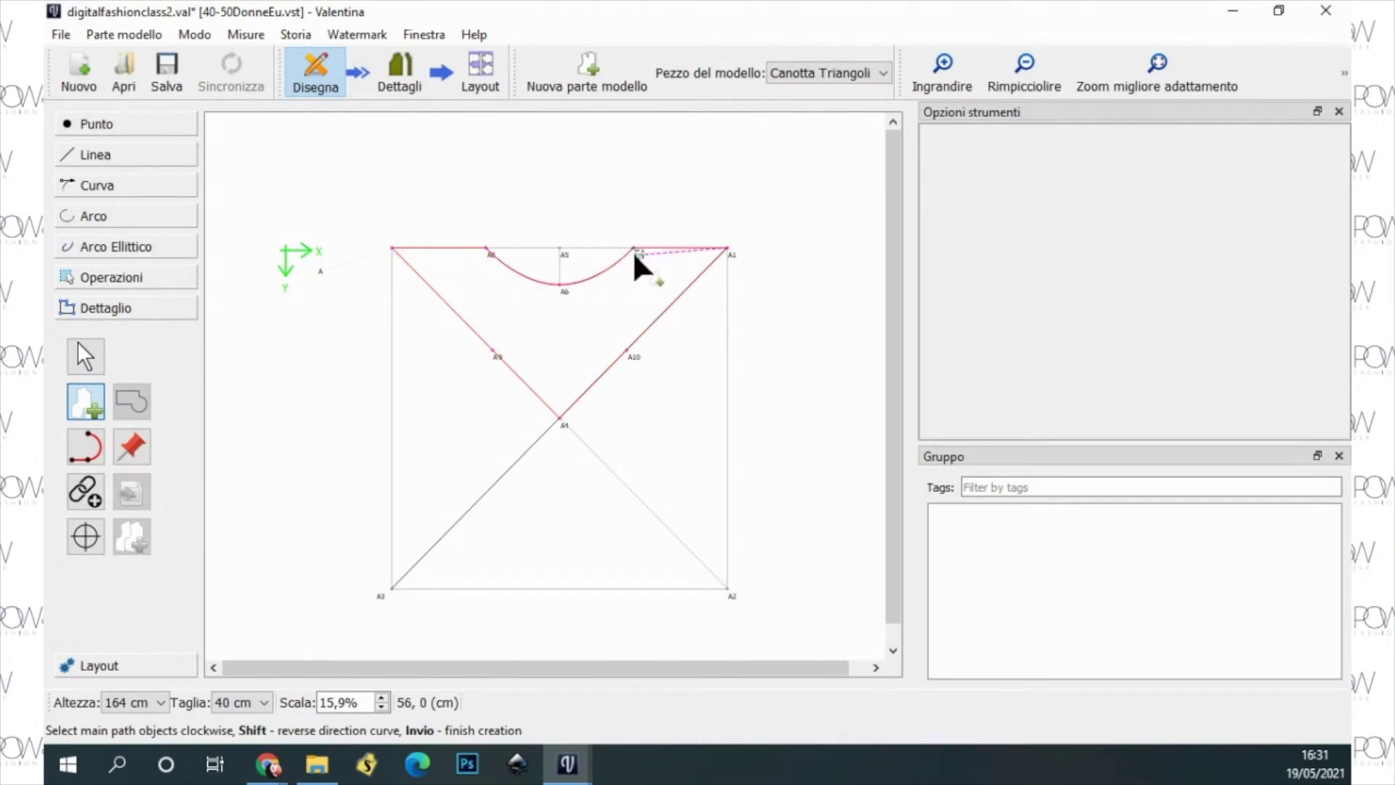
pyautogui.press('Return')
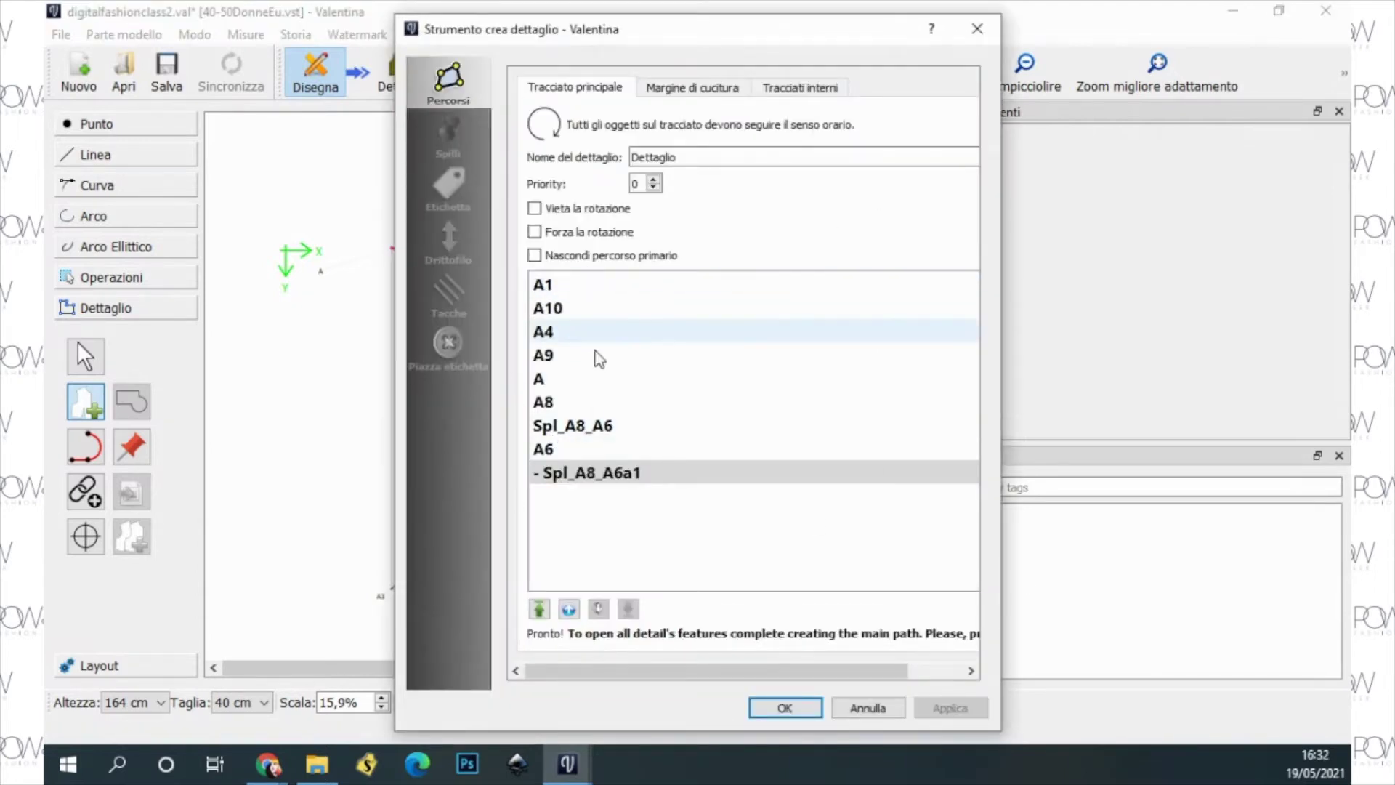
pyautogui.click(784, 707)
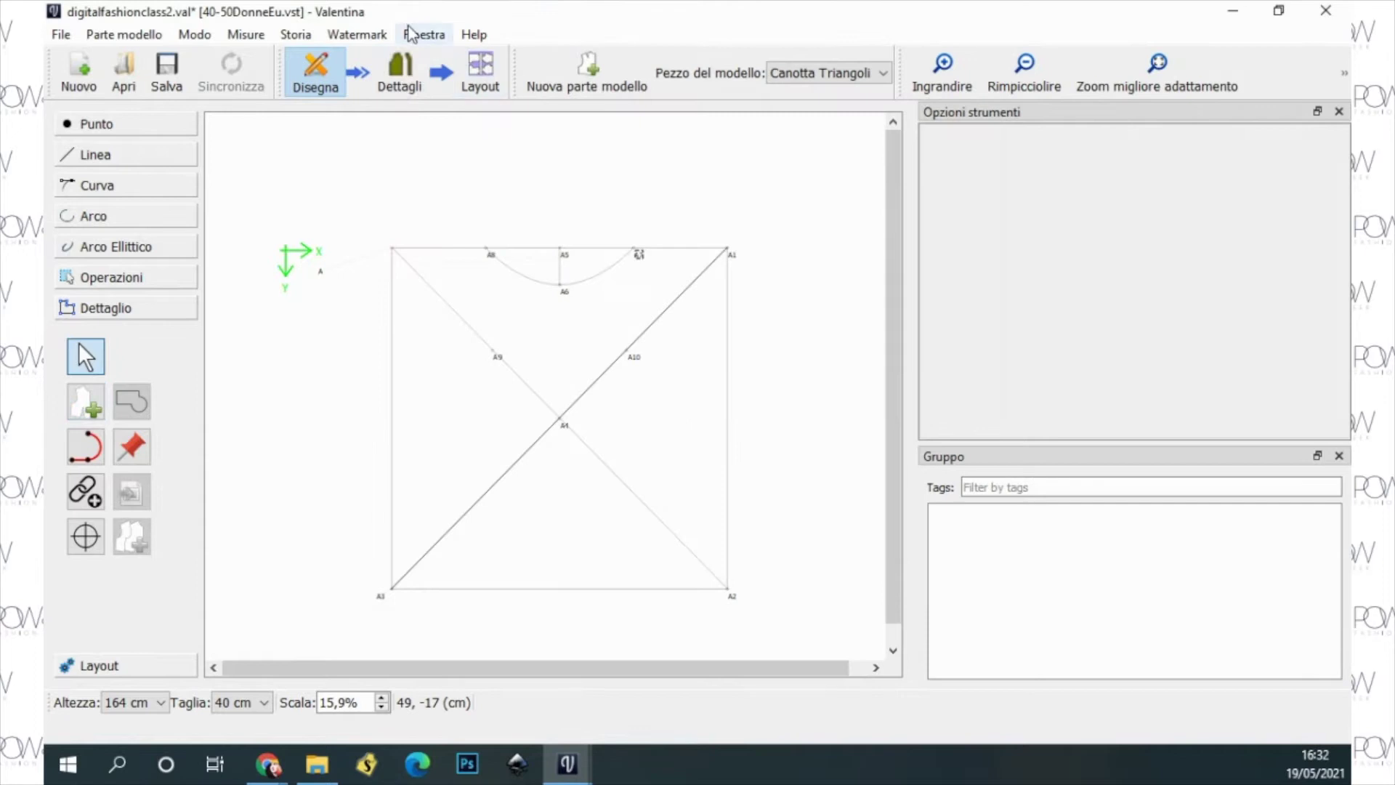
# Step: Show the new piece in details mode fitted to the view and move point A's label inside its outline
pyautogui.click(401, 72)
pyautogui.click(1161, 65)
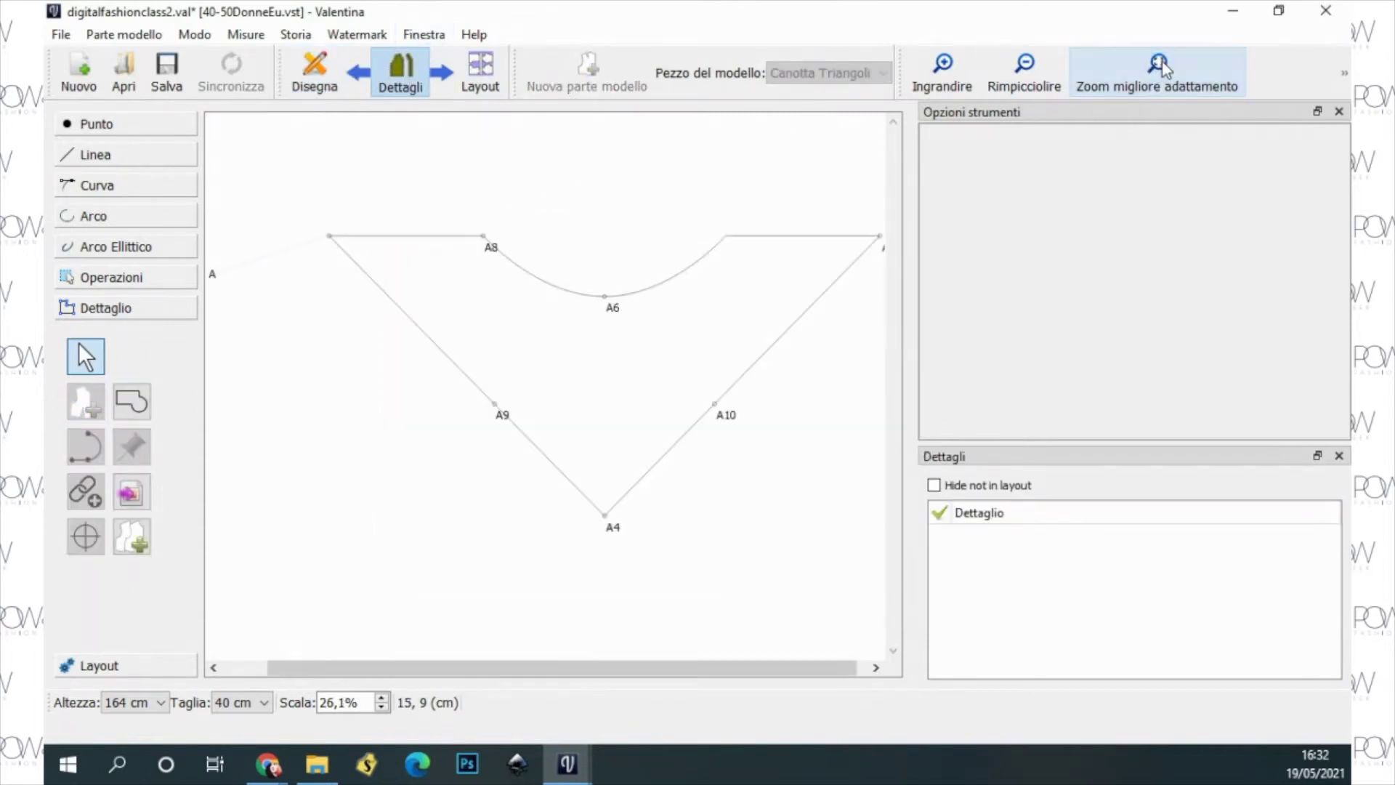
pyautogui.moveTo(213, 276); pyautogui.dragTo(438, 291)
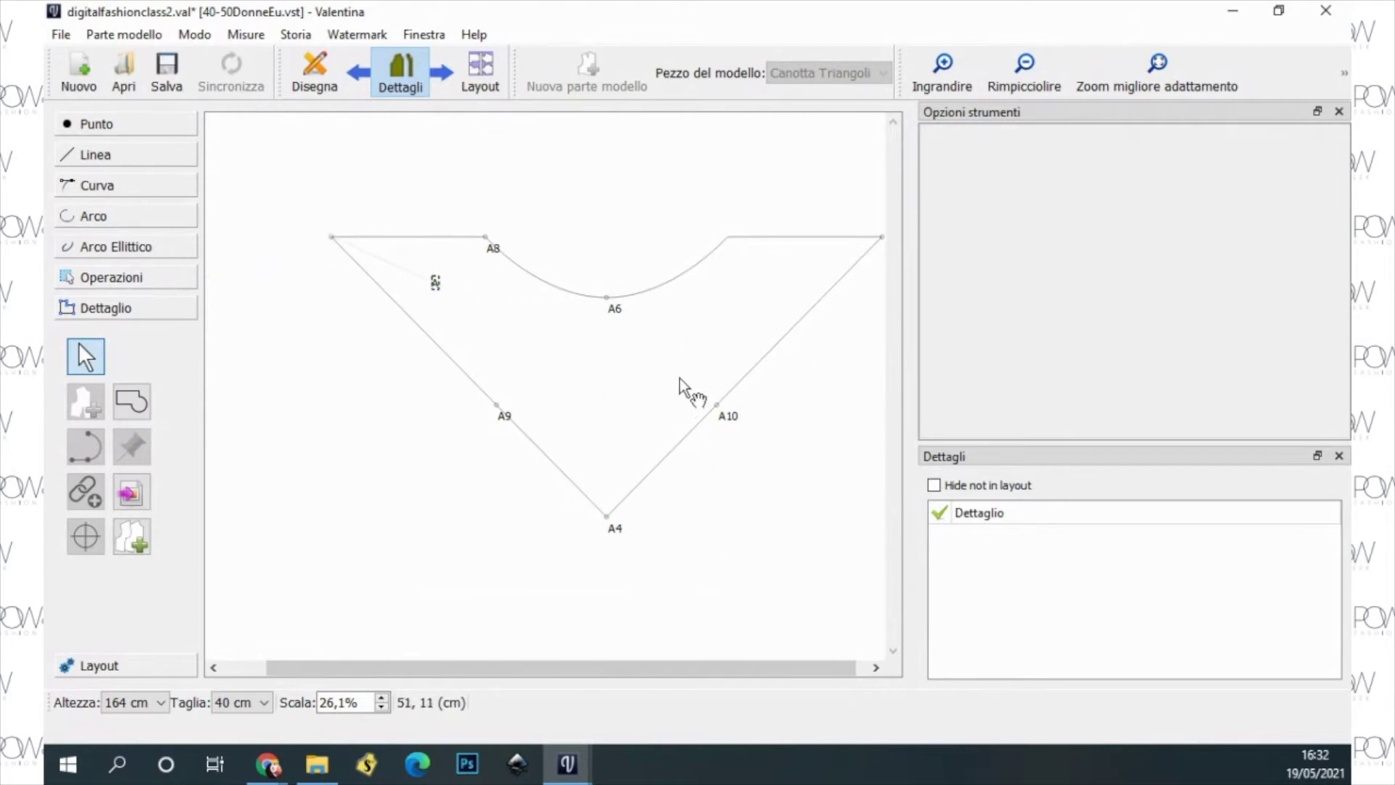
# Step: Enable a 1 cm seam allowance on the piece through its options and apply it
pyautogui.rightClick(623, 343)
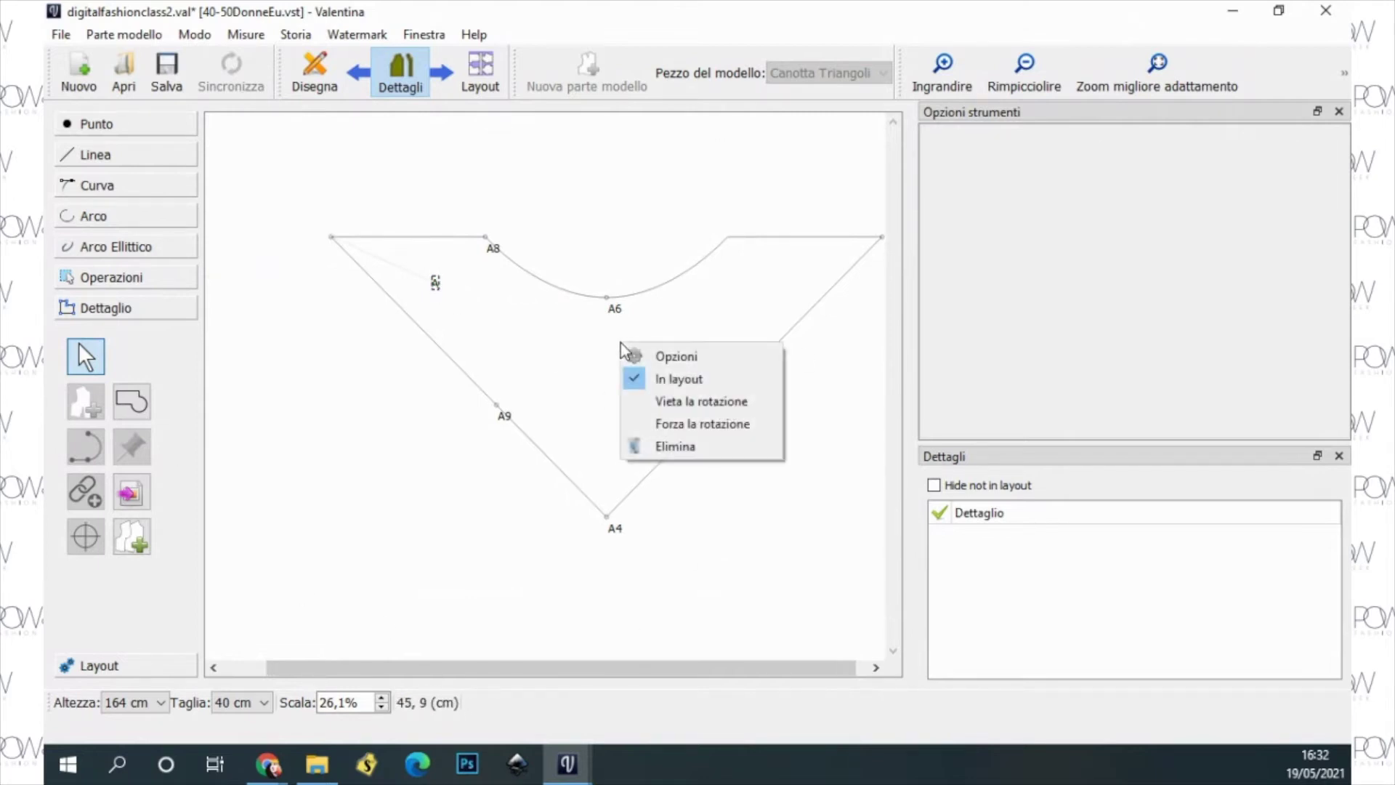
pyautogui.click(668, 358)
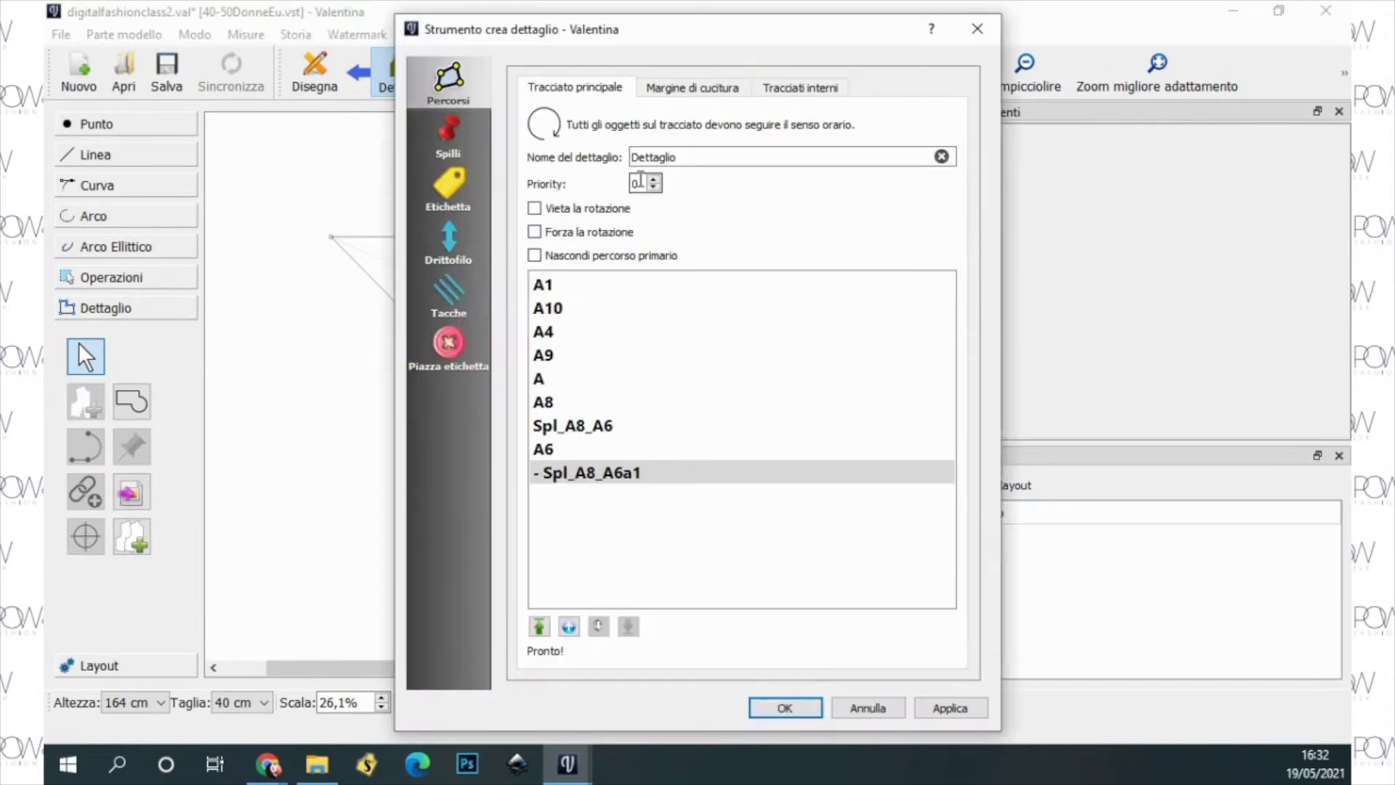
pyautogui.click(674, 88)
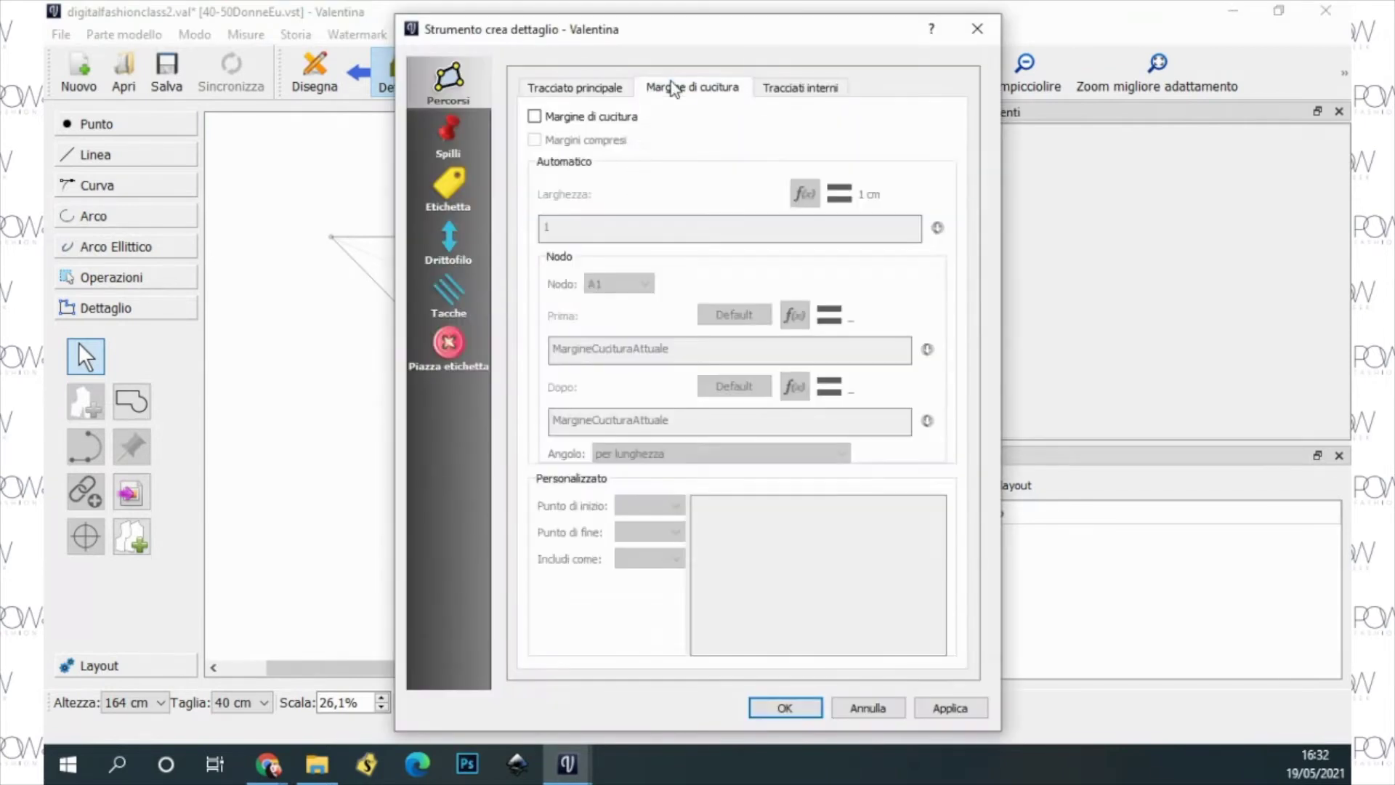
pyautogui.click(560, 122)
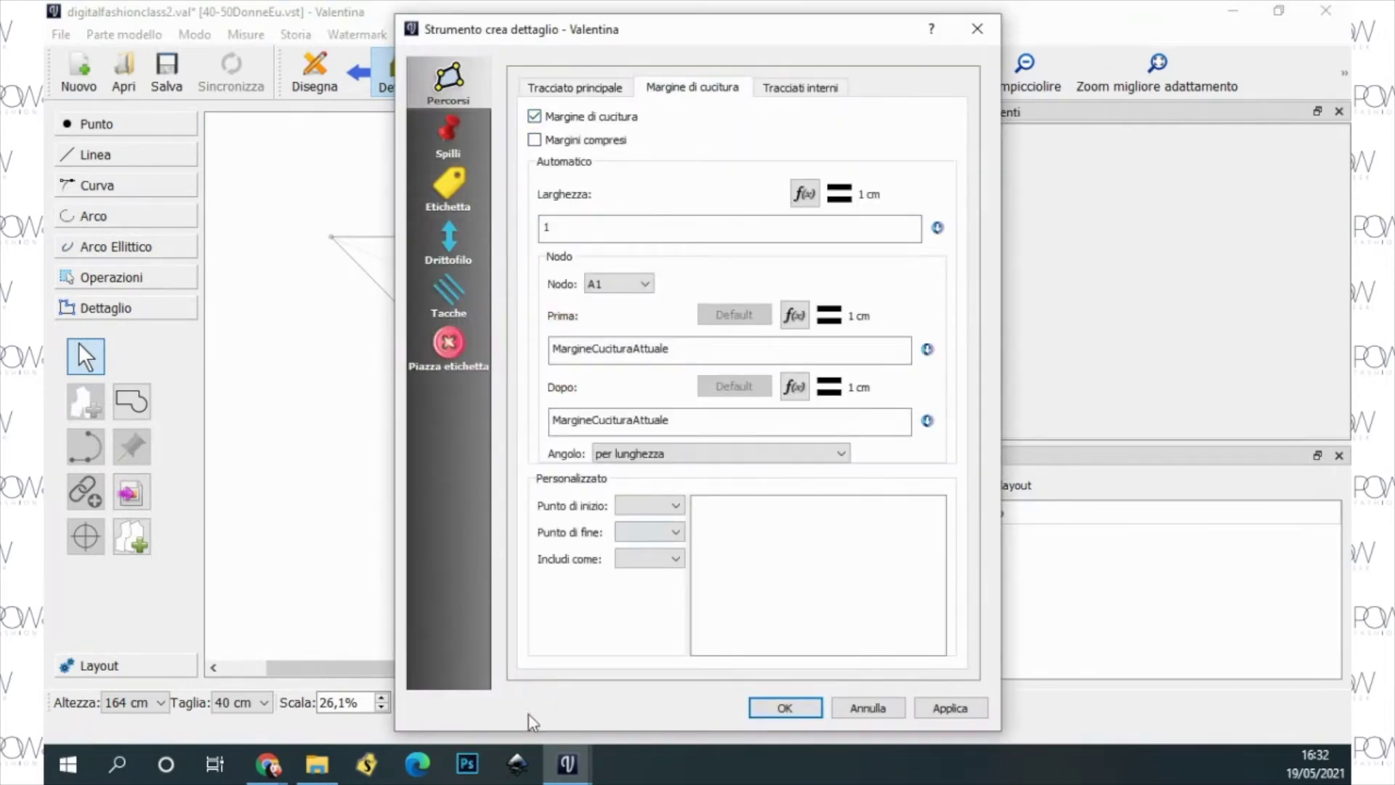
pyautogui.click(951, 708)
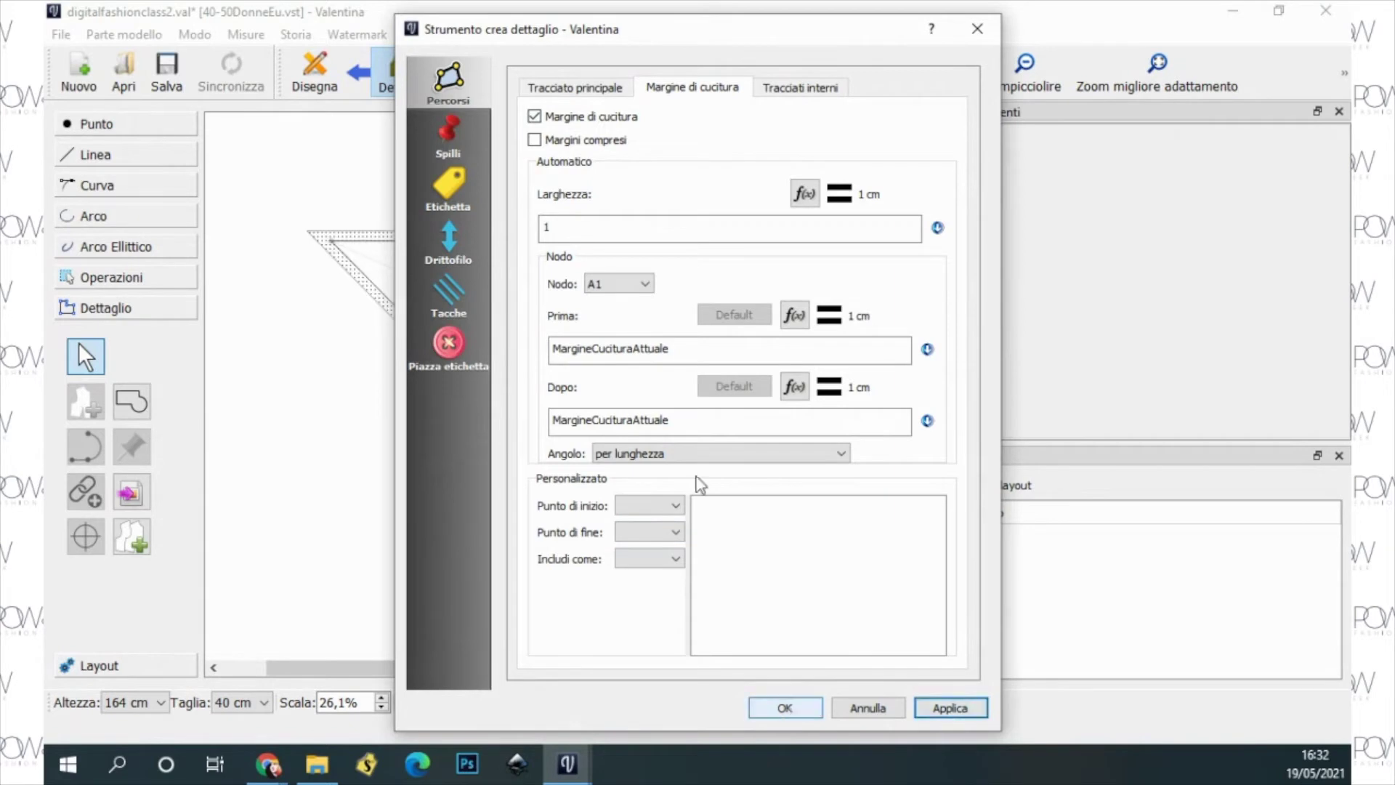
# Step: Set the seam allowance after node A8 to 0,5 cm and apply it to the piece
pyautogui.moveTo(665, 32); pyautogui.dragTo(797, 53)
pyautogui.click(751, 303)
pyautogui.click(773, 385)
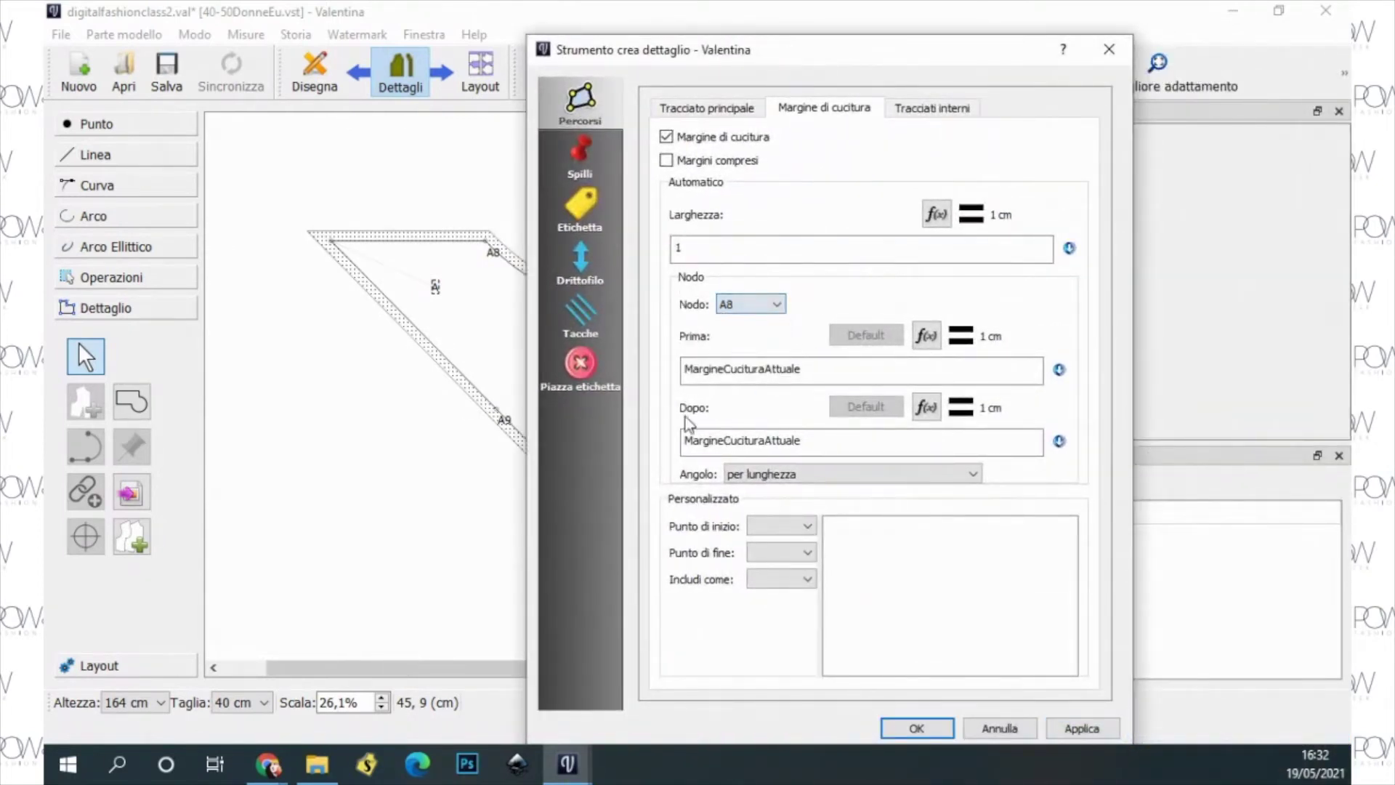
pyautogui.doubleClick(744, 443)
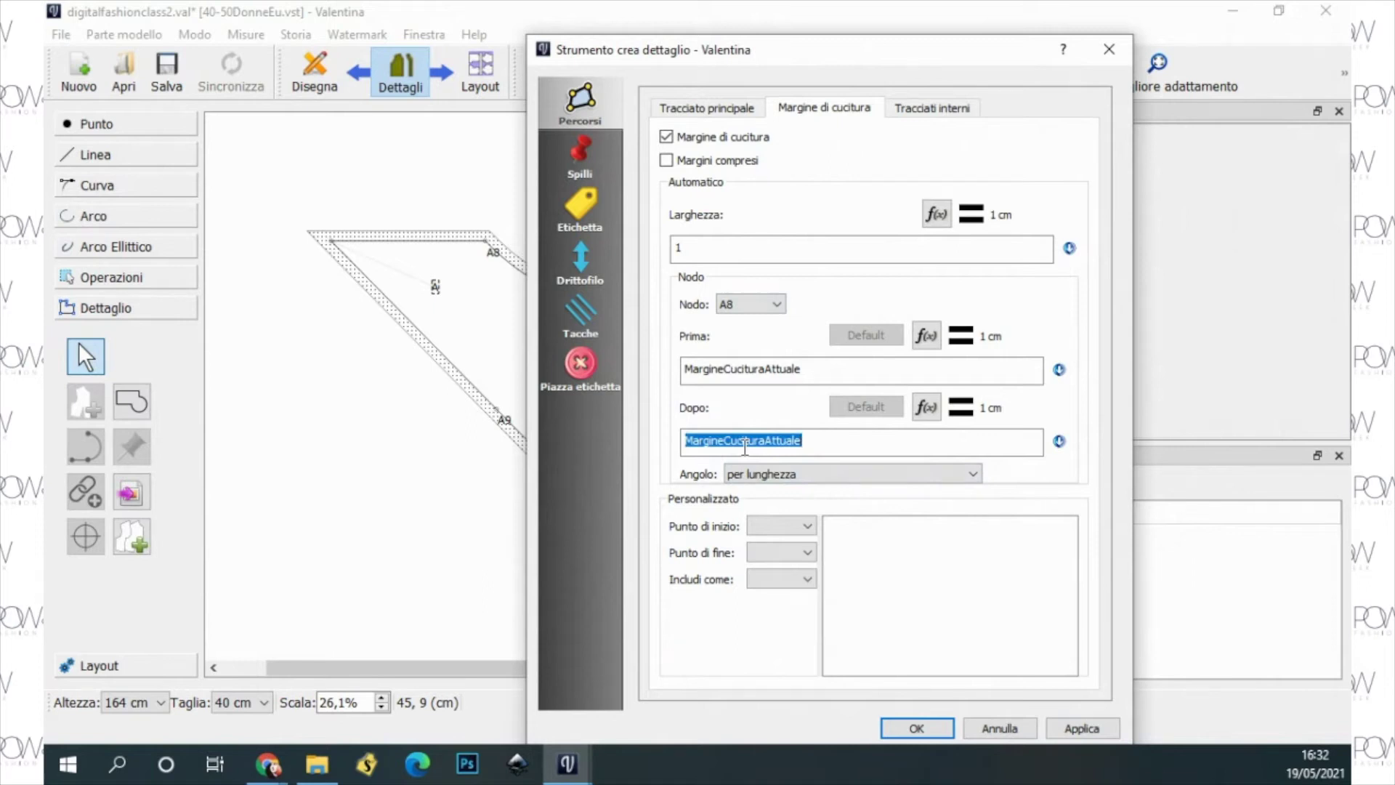
pyautogui.write('50,5')
pyautogui.click(1059, 732)
pyautogui.moveTo(825, 58); pyautogui.dragTo(959, 281)
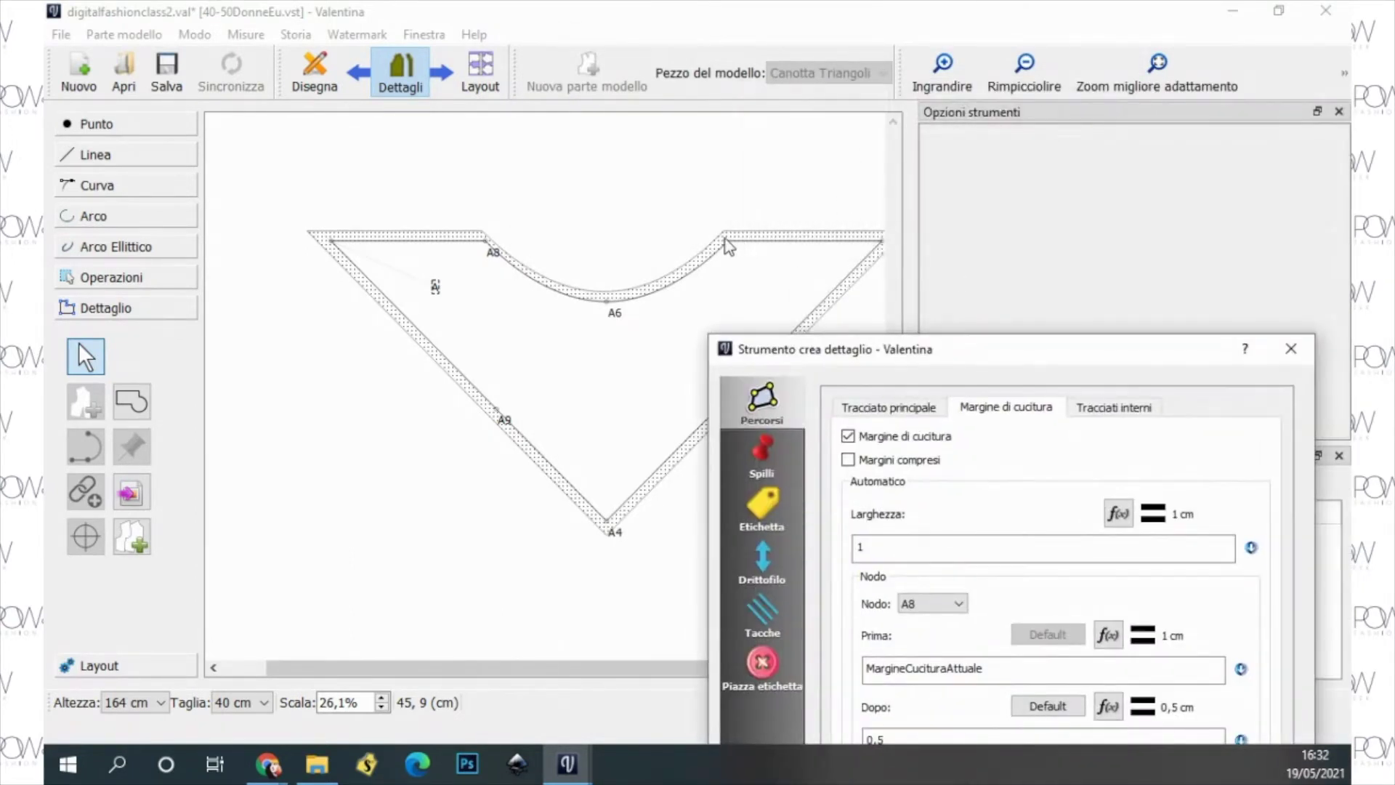
pyautogui.moveTo(898, 353); pyautogui.dragTo(877, 56)
pyautogui.click(1077, 726)
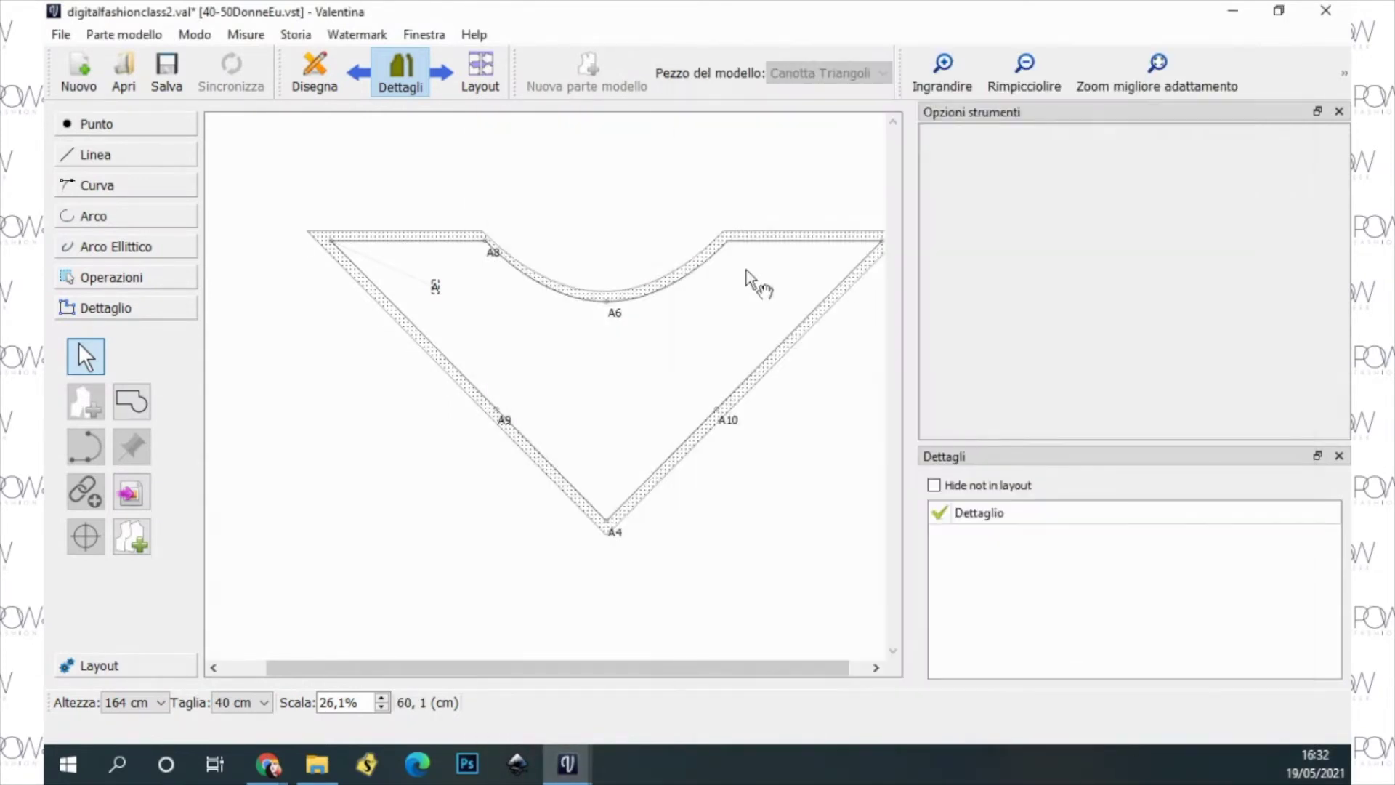
# Step: Select the piece to check its neckline corner and return to the draft drawing
pyautogui.click(698, 380)
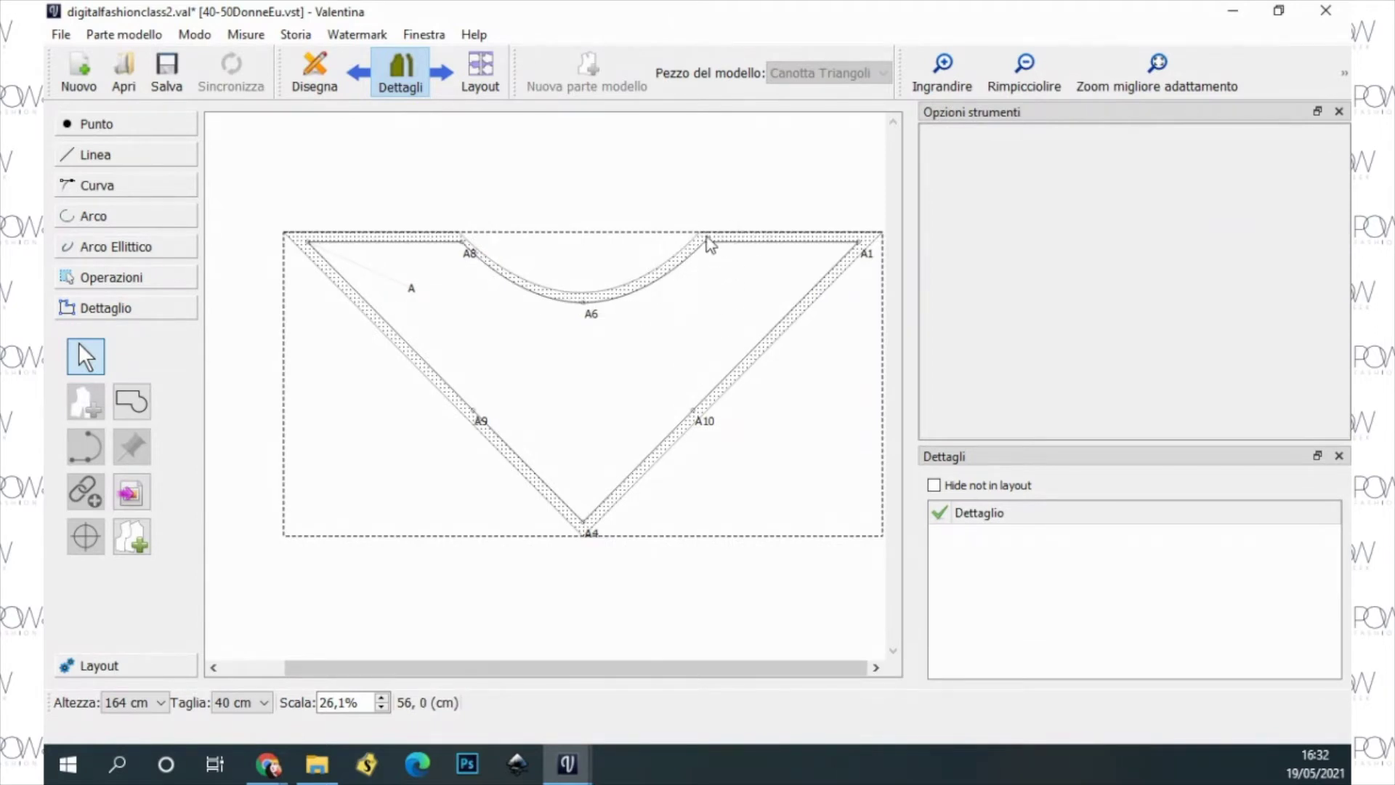
pyautogui.click(317, 69)
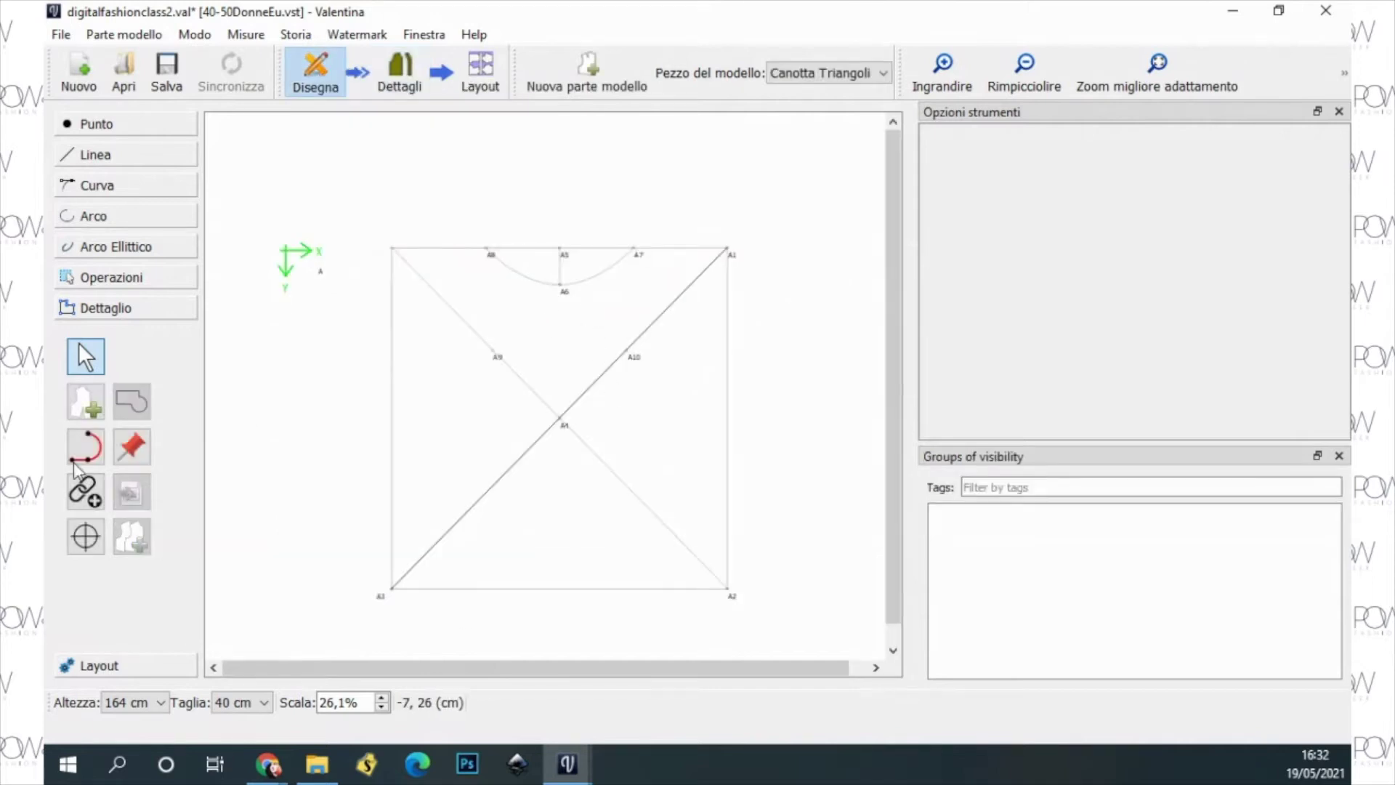
# Step: Insert node A7 from the neckline into the Dettaglio piece using the Insert nodes tool
pyautogui.click(85, 491)
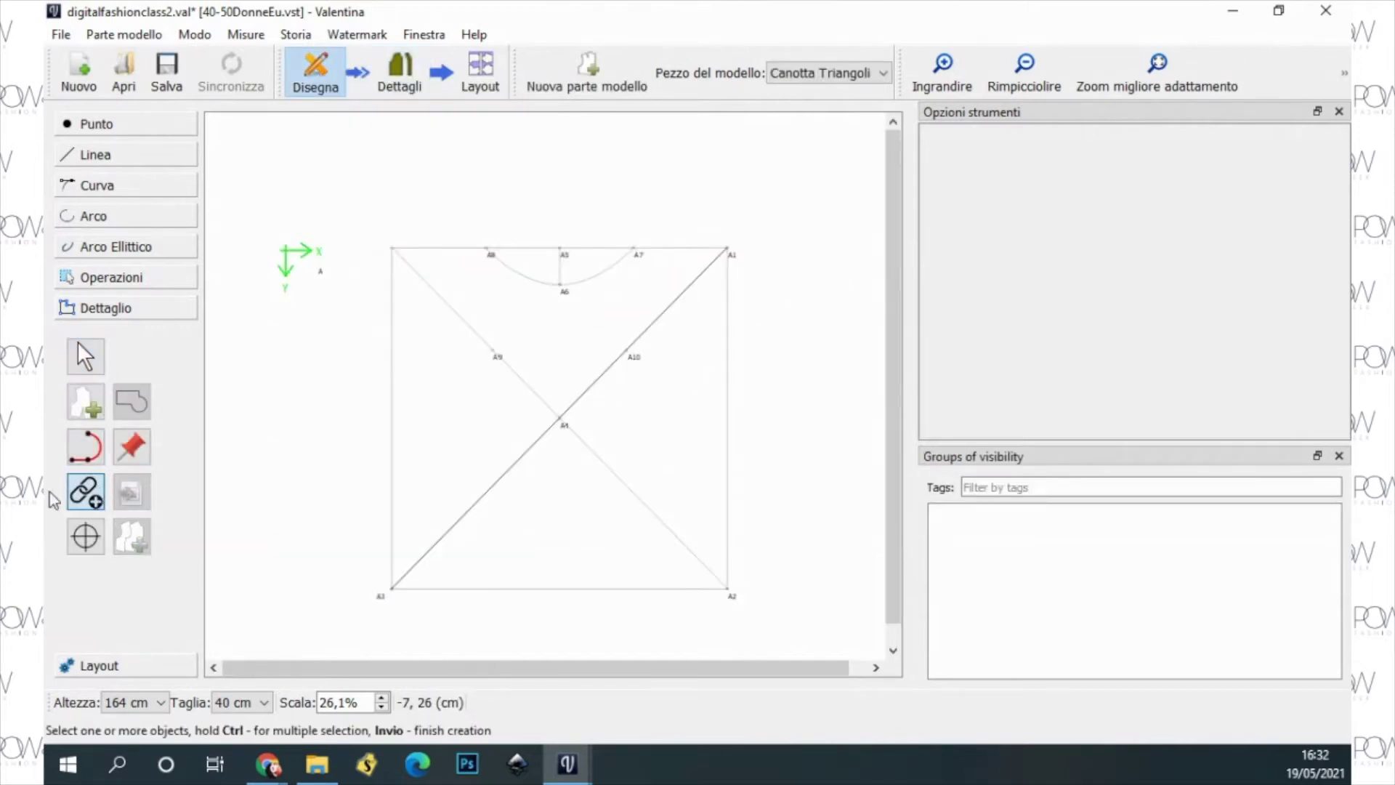
pyautogui.click(638, 252)
pyautogui.press('Return')
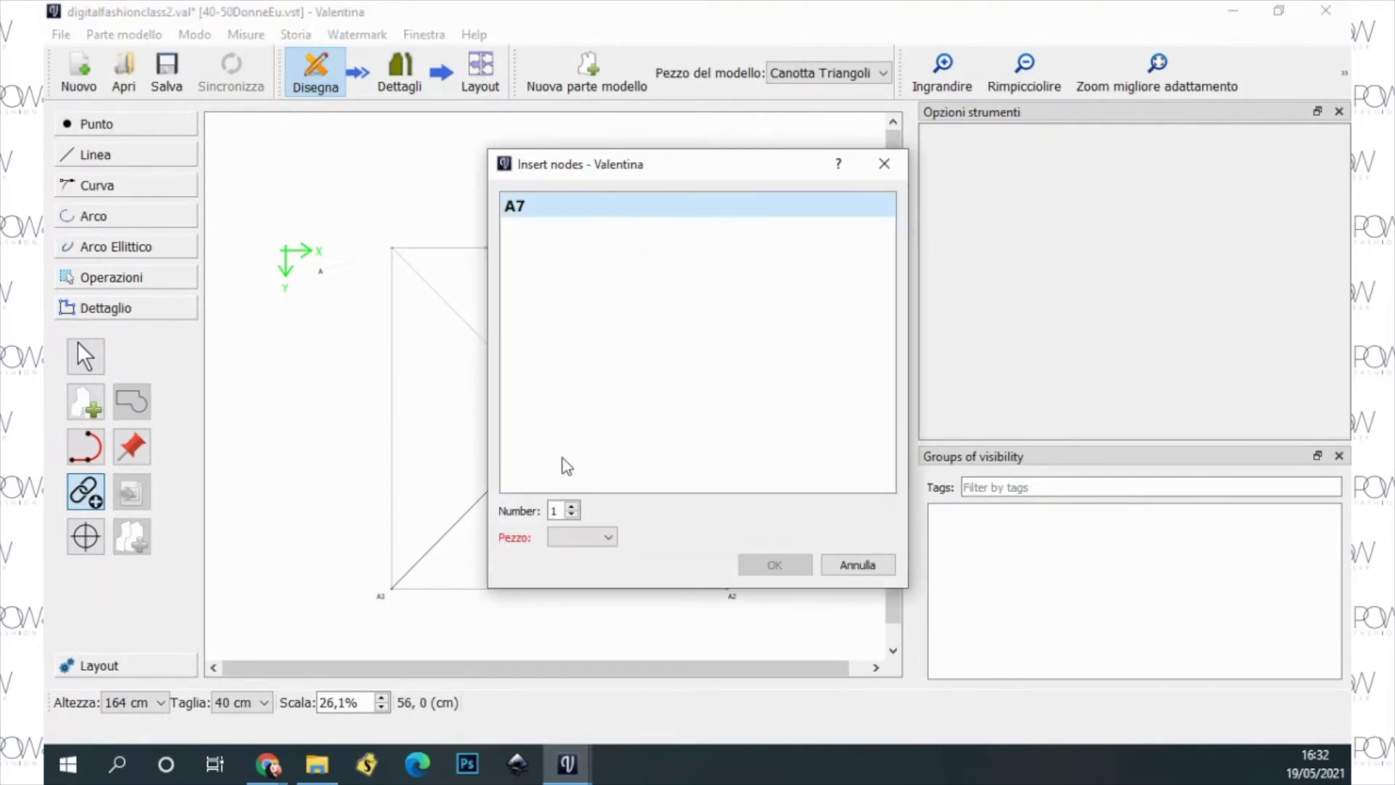
pyautogui.click(611, 537)
pyautogui.click(581, 554)
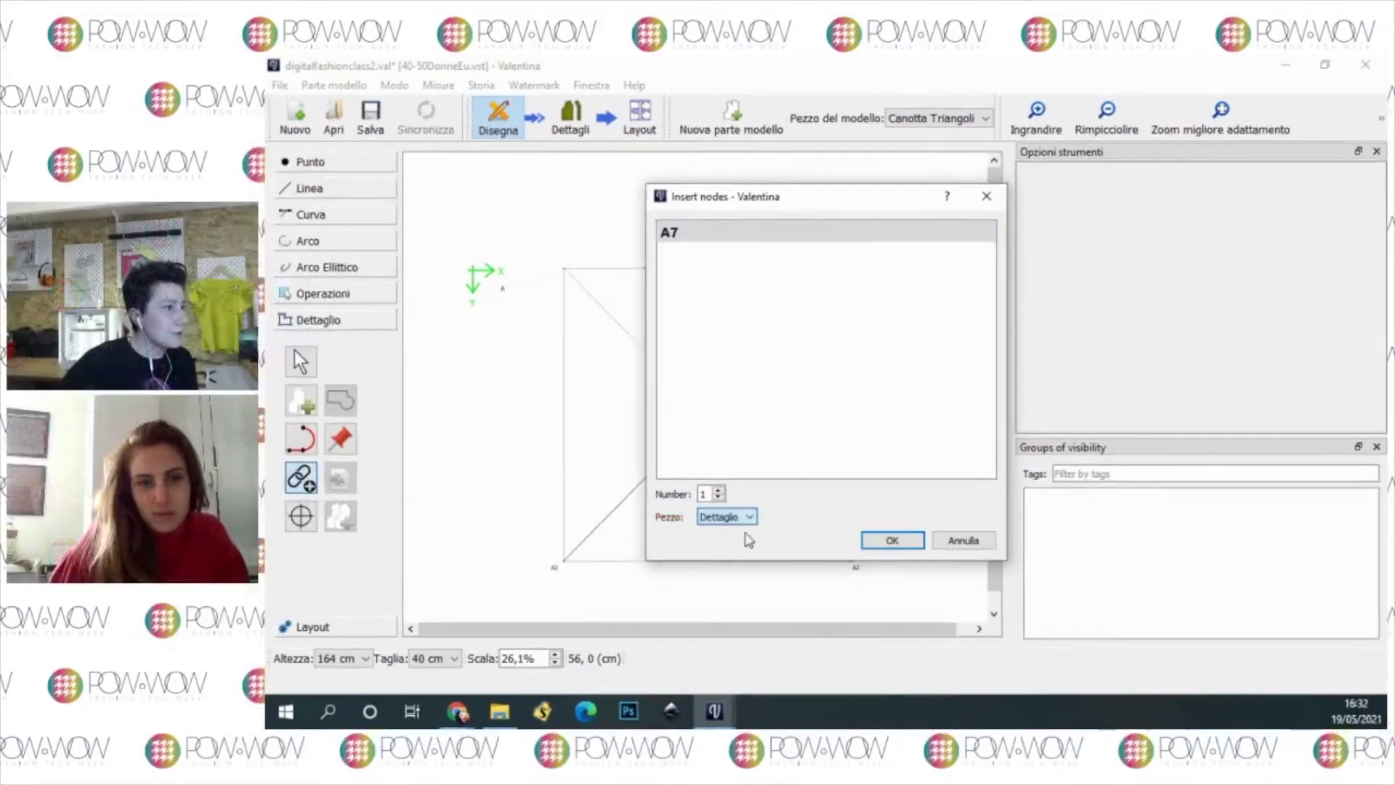
pyautogui.click(888, 542)
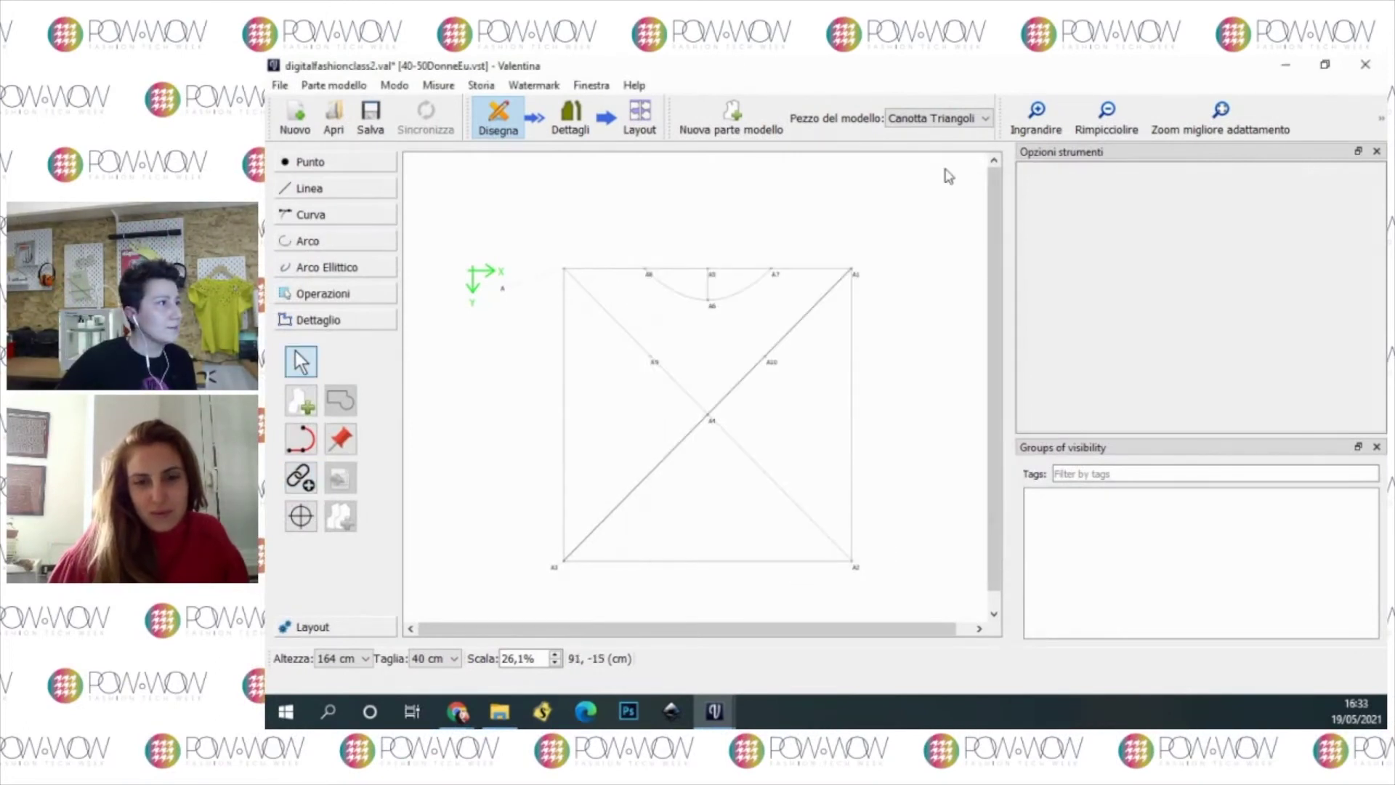
# Step: In details mode, stop excluding node A7 from the piece's main path and apply the change
pyautogui.click(571, 116)
pyautogui.scroll(3, 778, 237)
pyautogui.rightClick(847, 402)
pyautogui.click(866, 410)
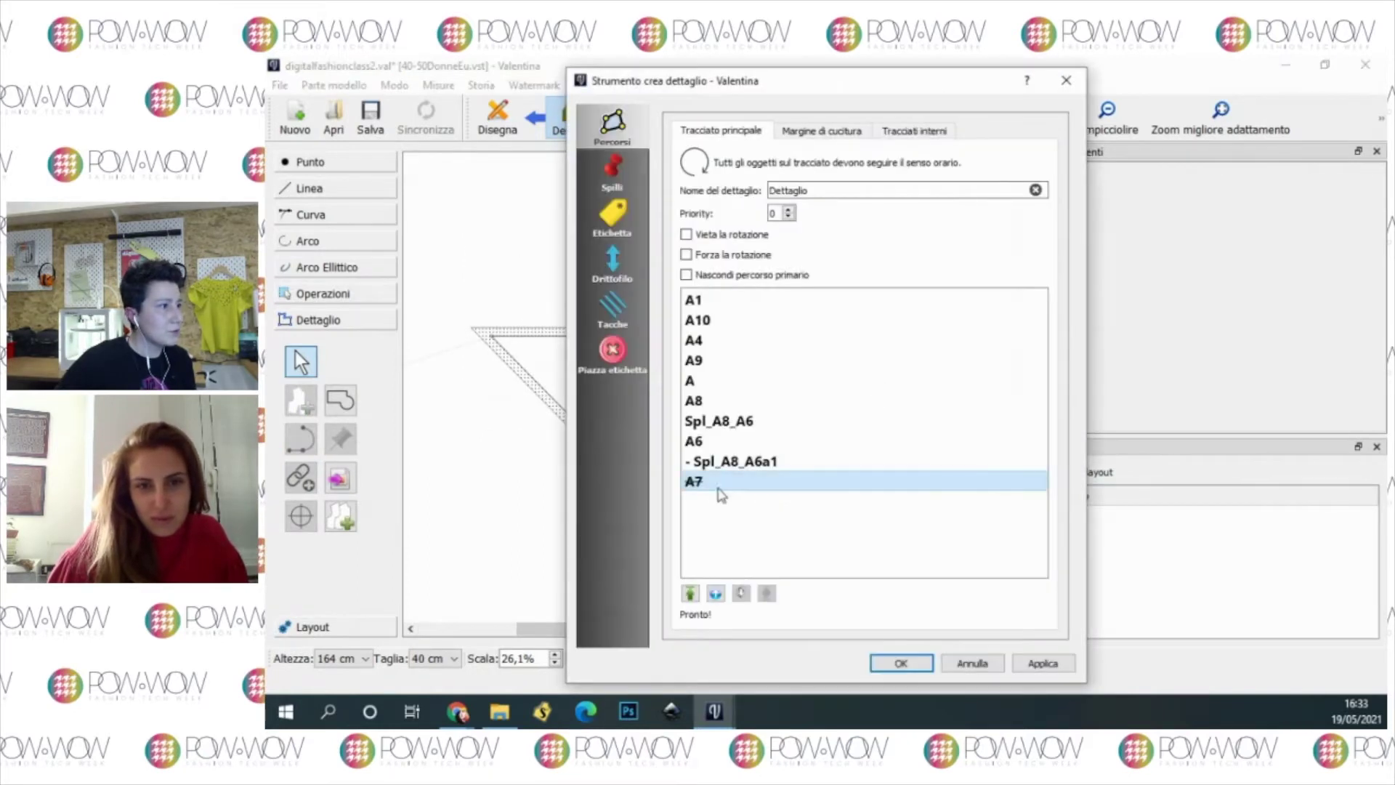
pyautogui.moveTo(770, 85); pyautogui.dragTo(999, 146)
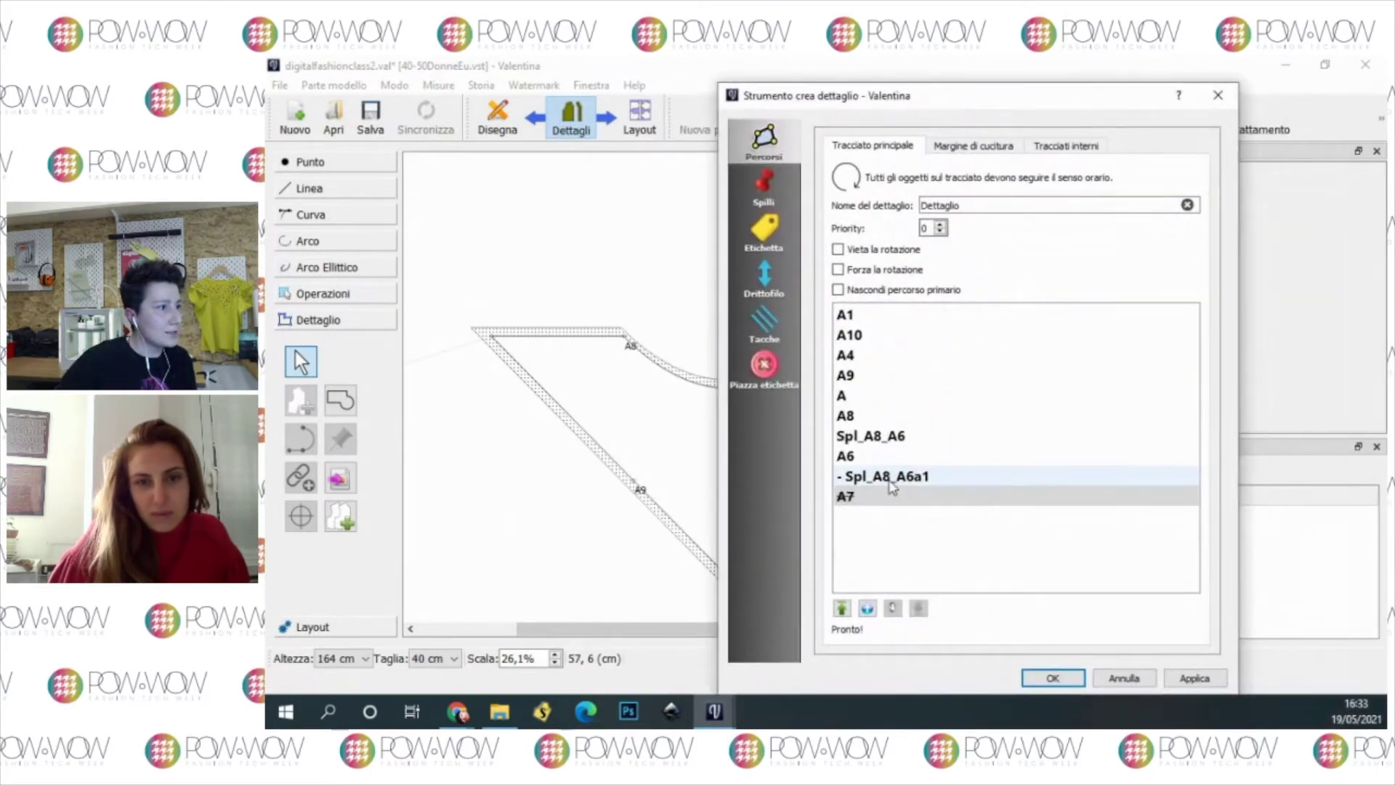
pyautogui.rightClick(849, 501)
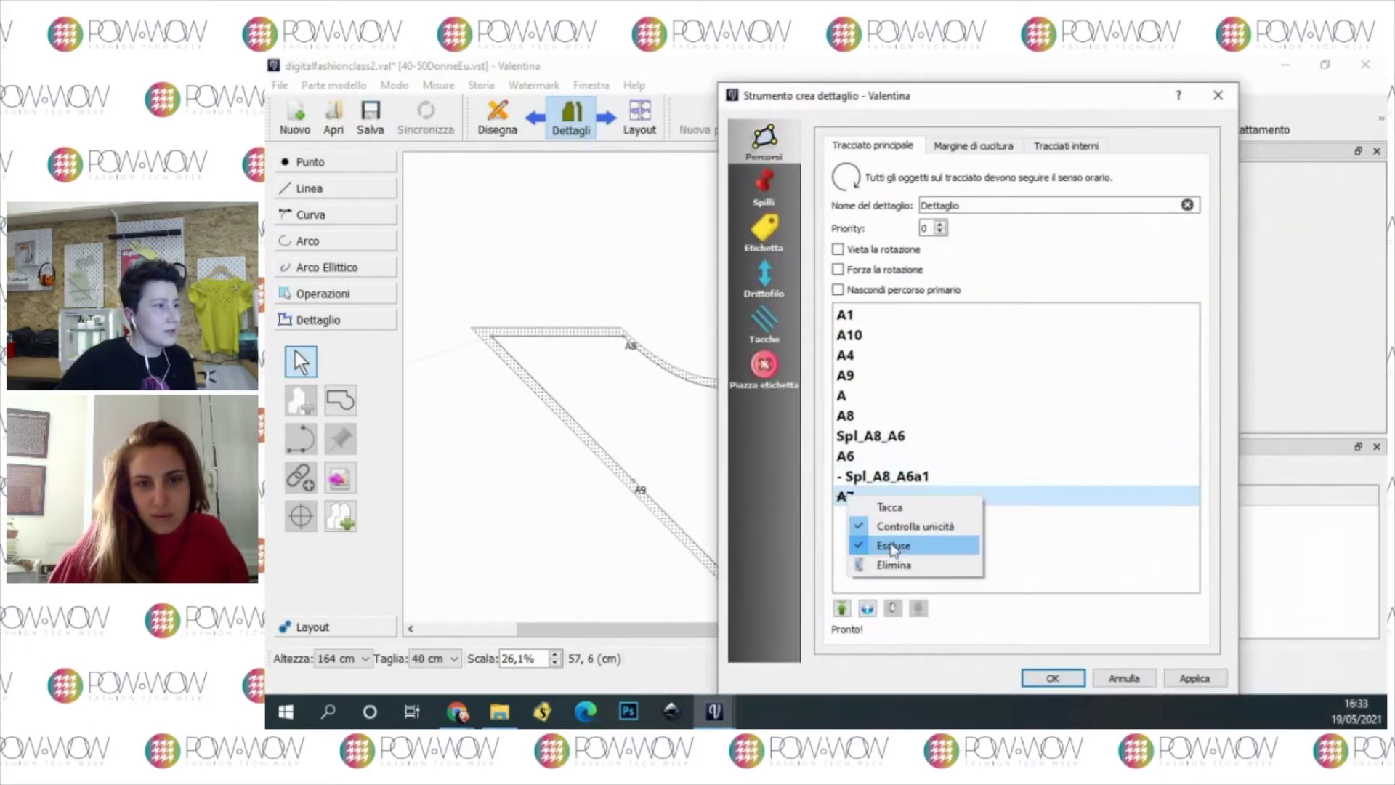
pyautogui.click(894, 546)
pyautogui.click(1186, 681)
pyautogui.click(1055, 679)
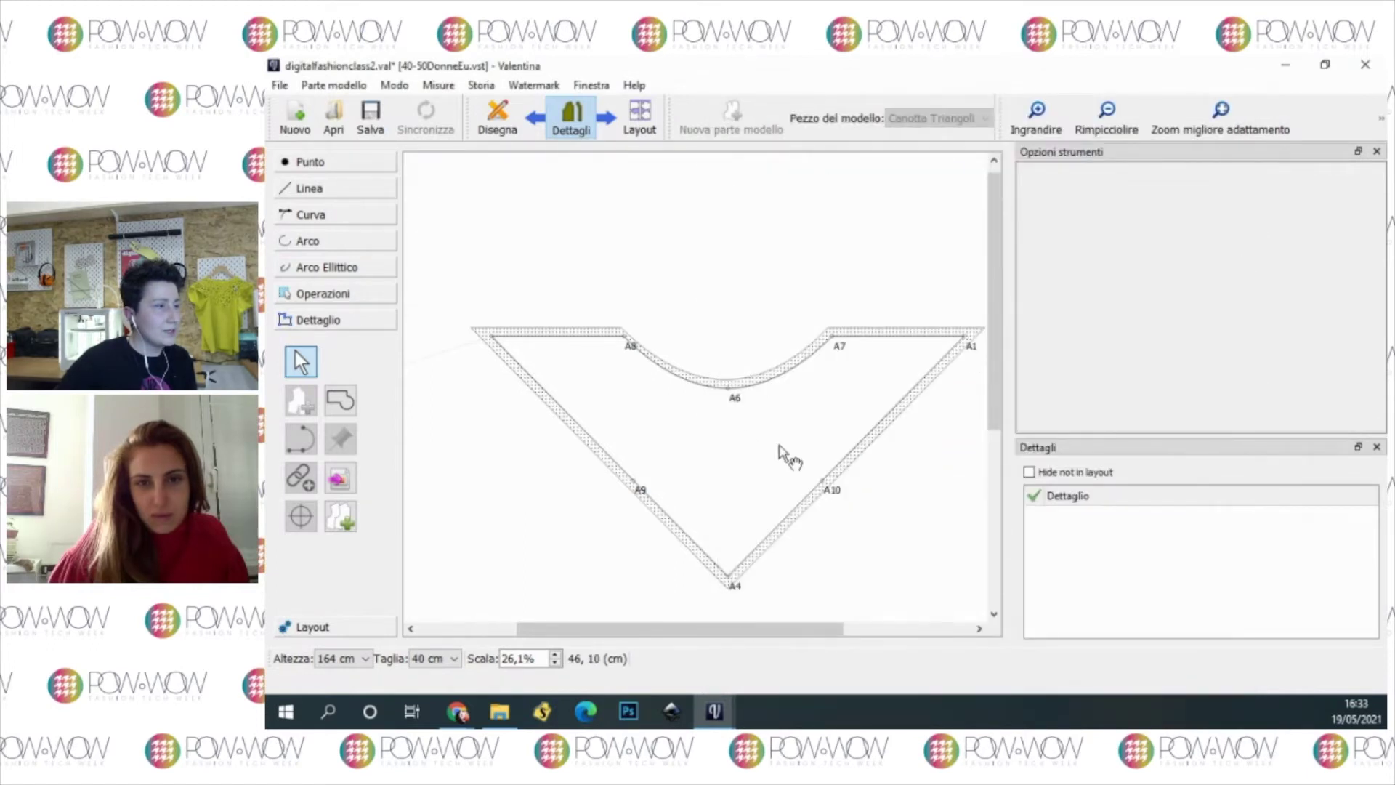
# Step: Set the piece's seam allowance before node A7 to 0,5 cm and apply it
pyautogui.rightClick(804, 393)
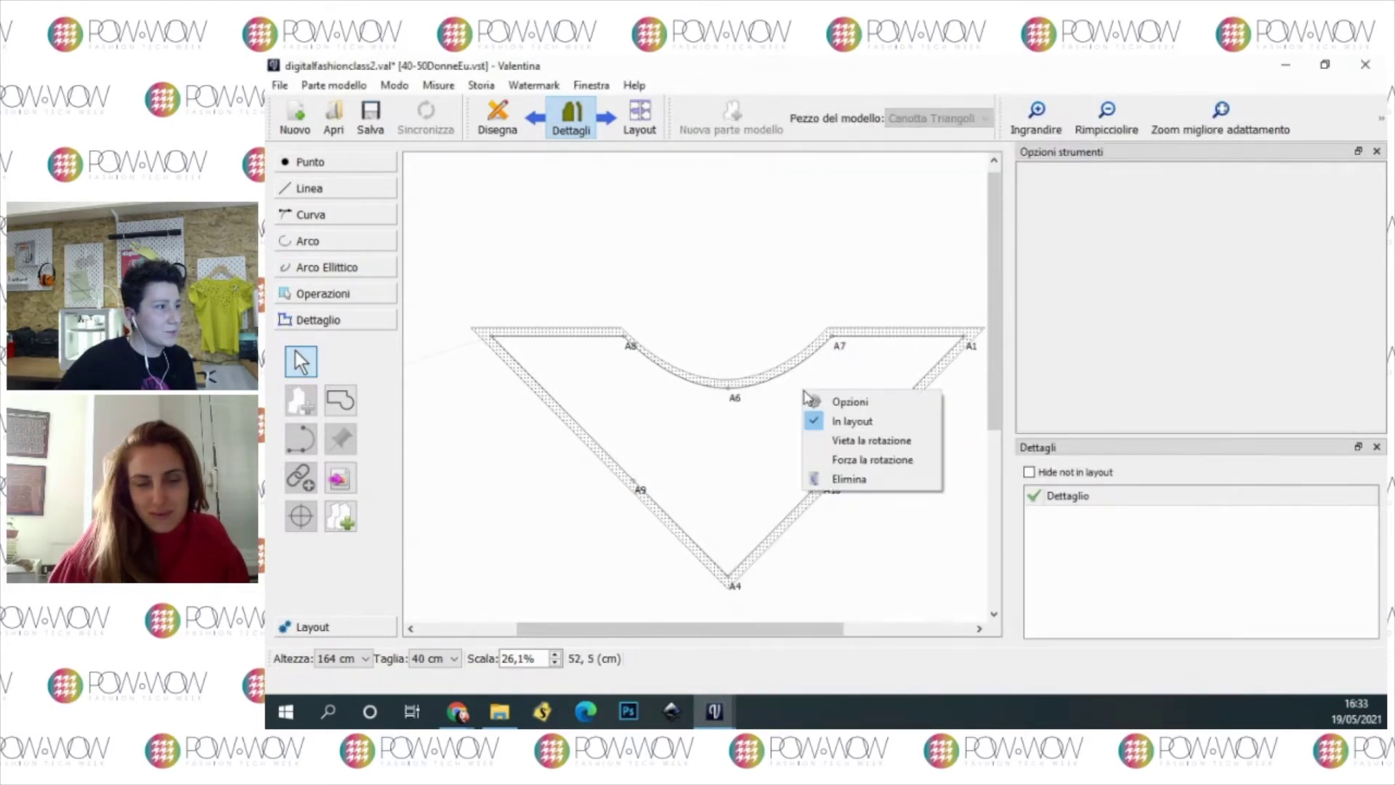
pyautogui.click(843, 402)
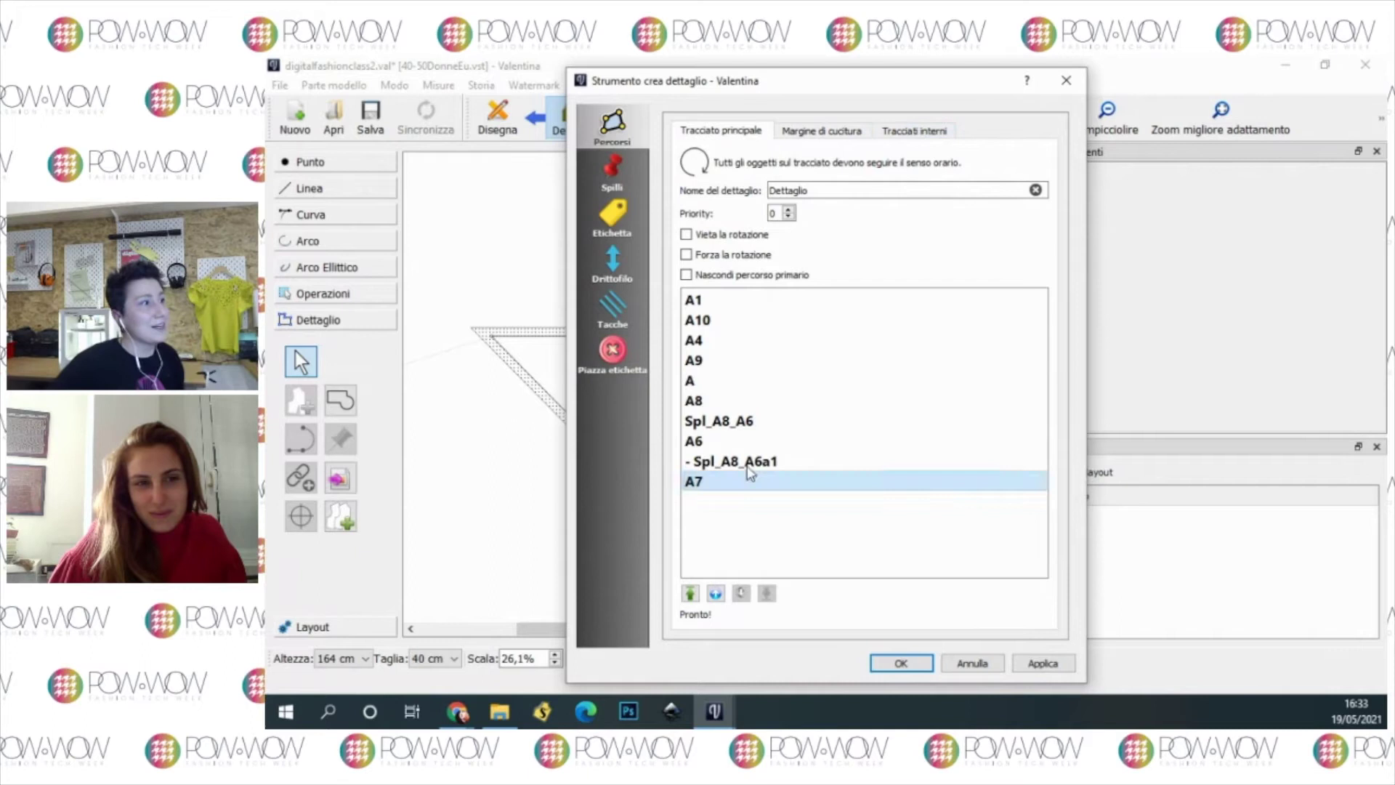
pyautogui.click(816, 133)
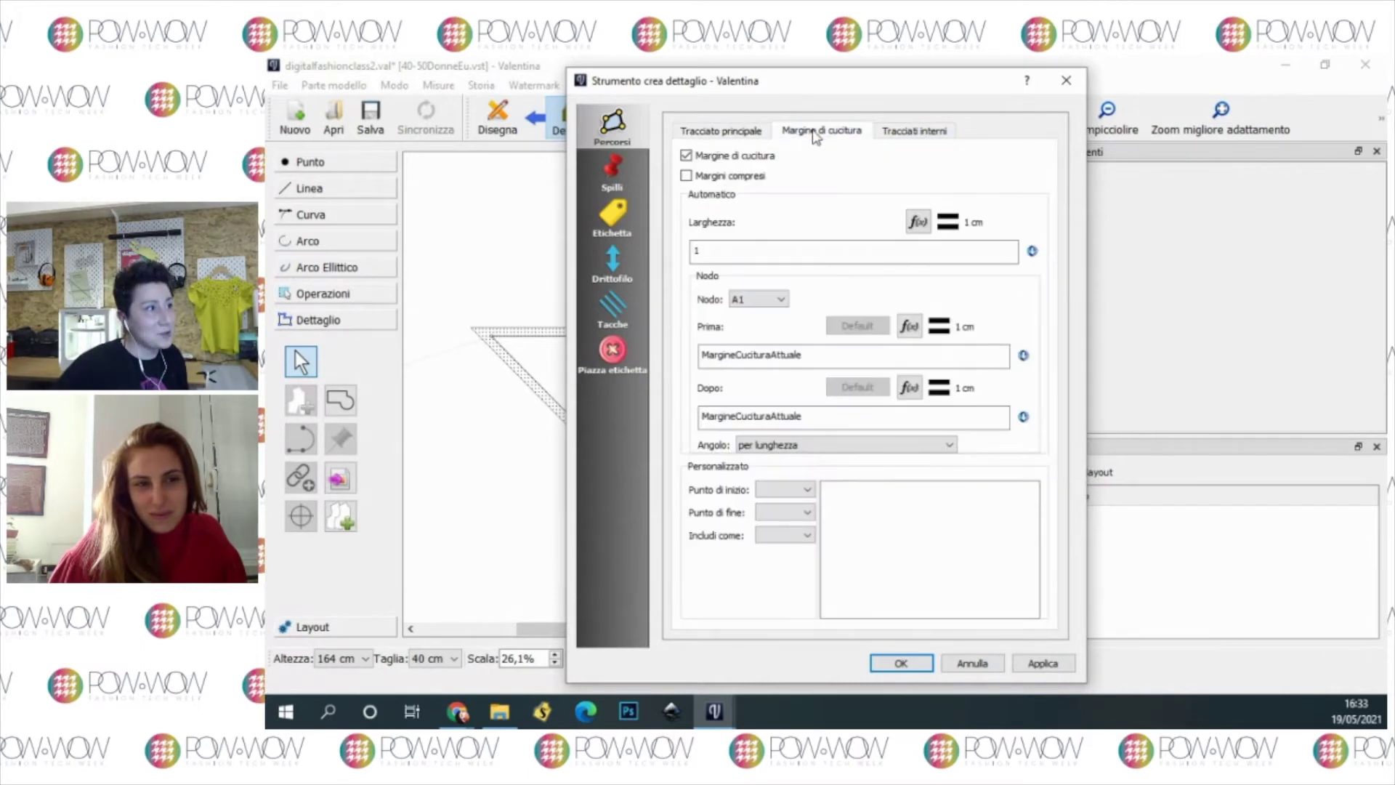
pyautogui.click(781, 301)
pyautogui.click(768, 396)
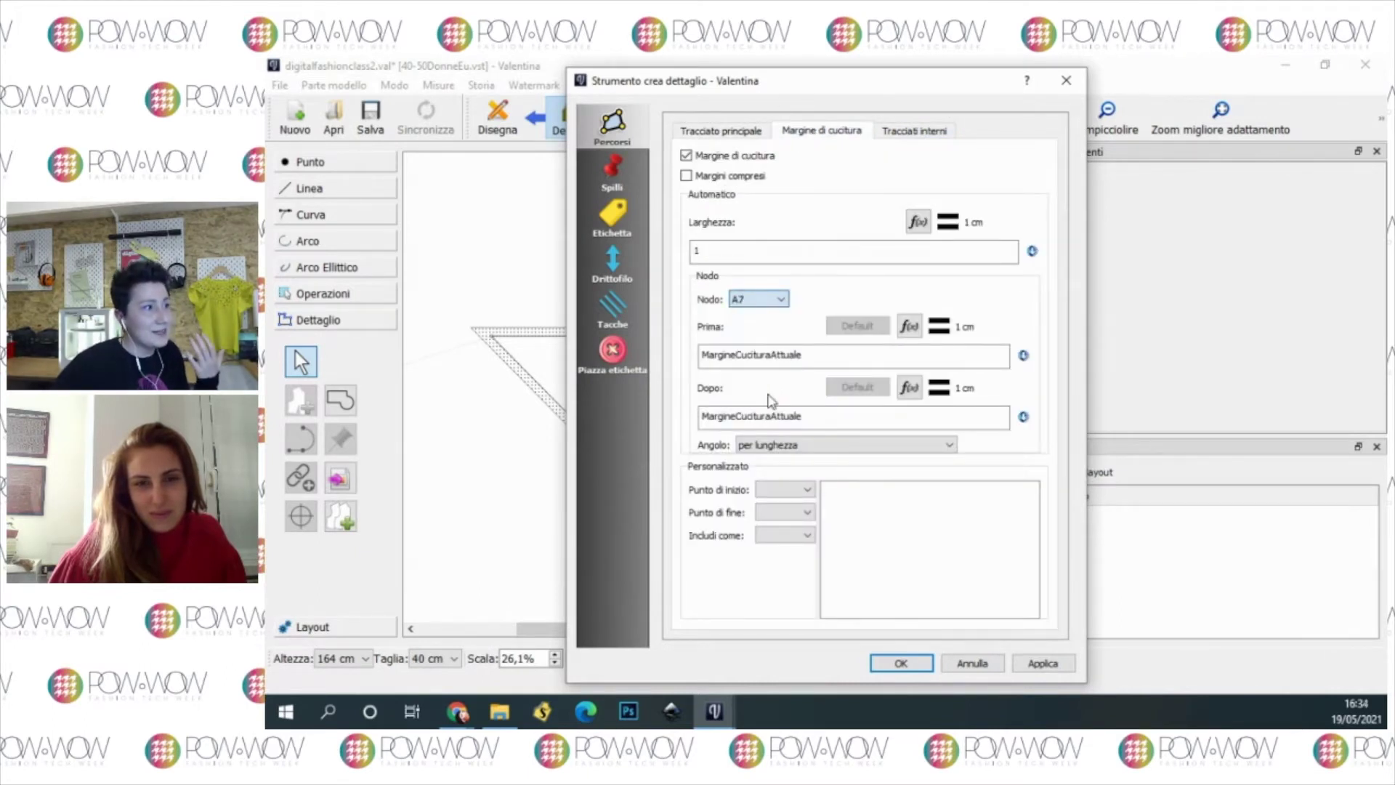
pyautogui.doubleClick(787, 356)
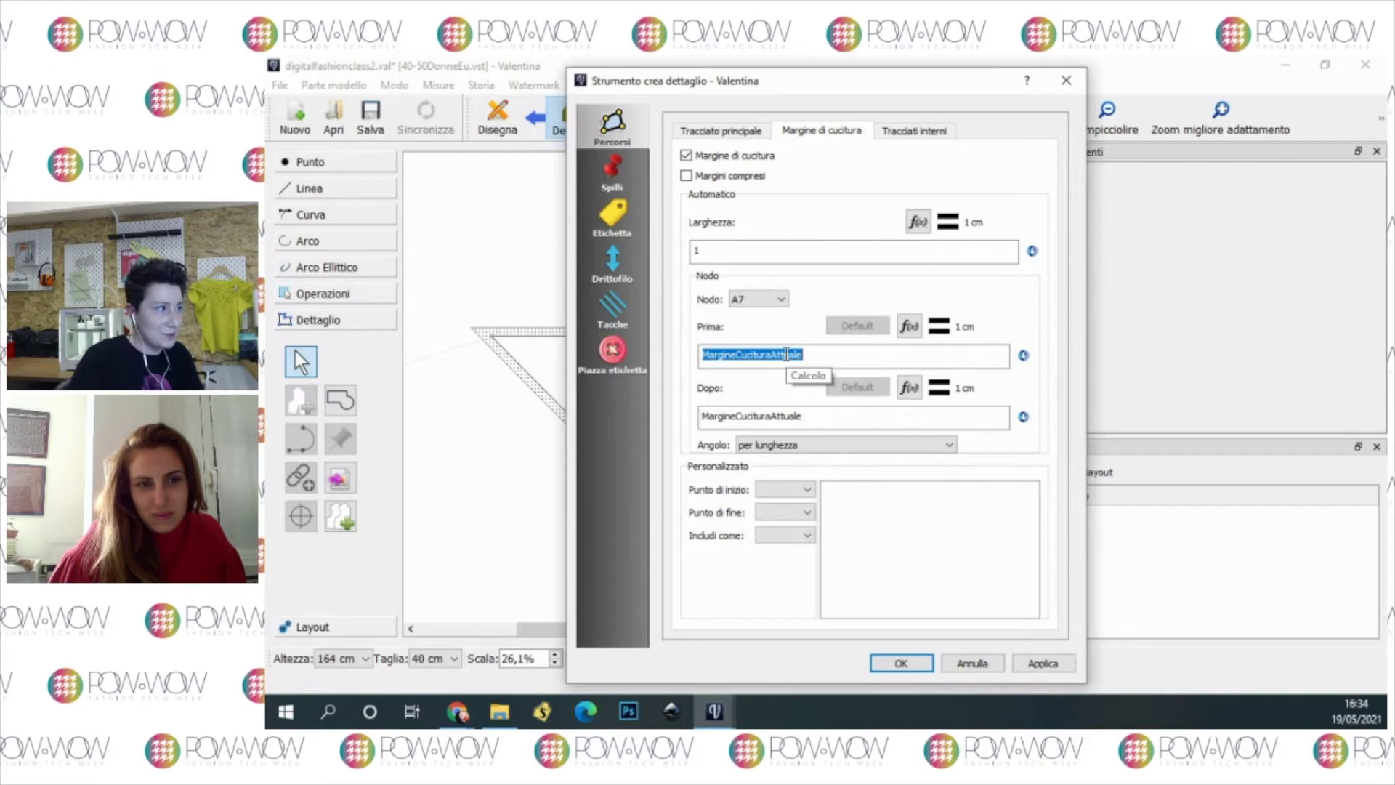
pyautogui.press('BackSpace')
pyautogui.write('0,5')
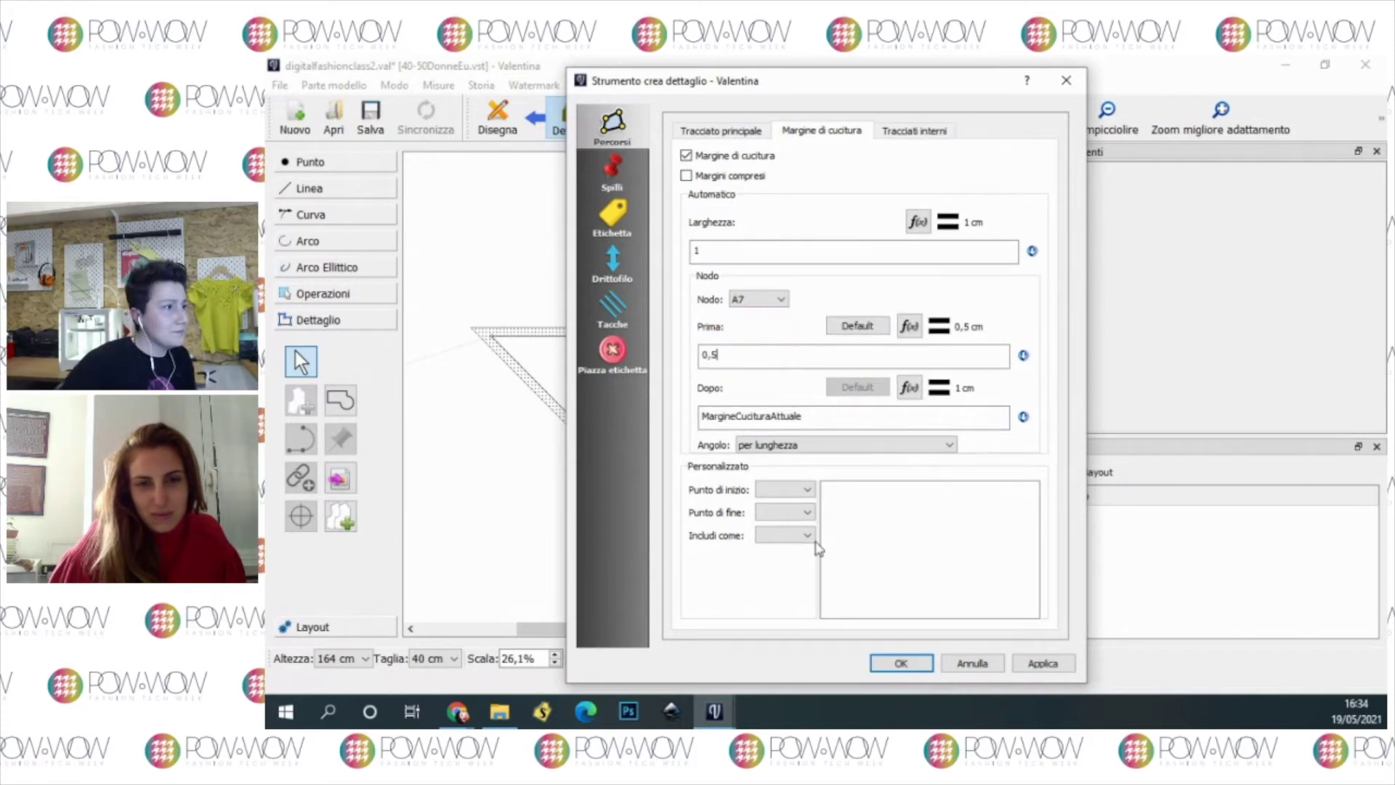
pyautogui.click(1059, 669)
pyautogui.click(901, 664)
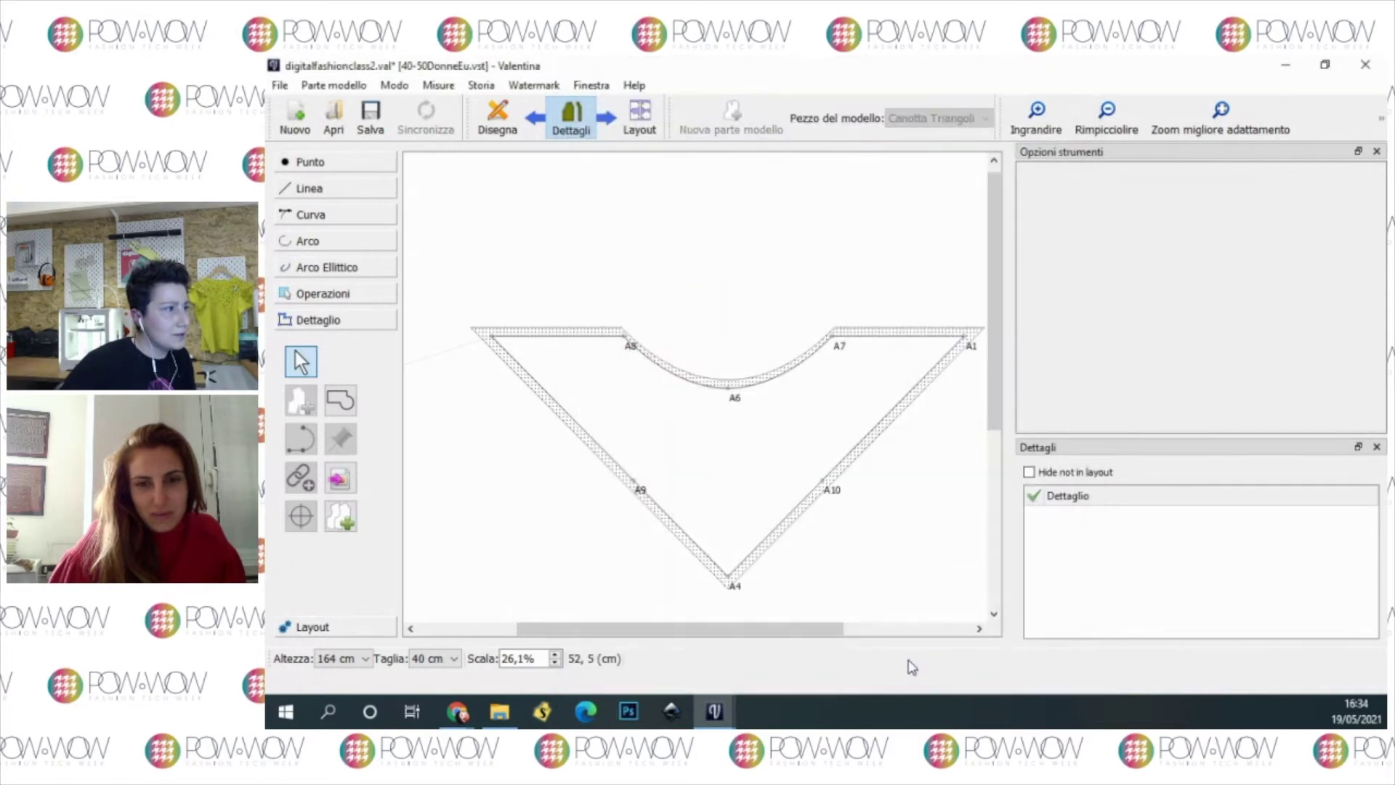
# Step: Set the seam allowance both before and after node A6 to 0,5 cm and apply it to the piece
pyautogui.rightClick(743, 487)
pyautogui.click(760, 497)
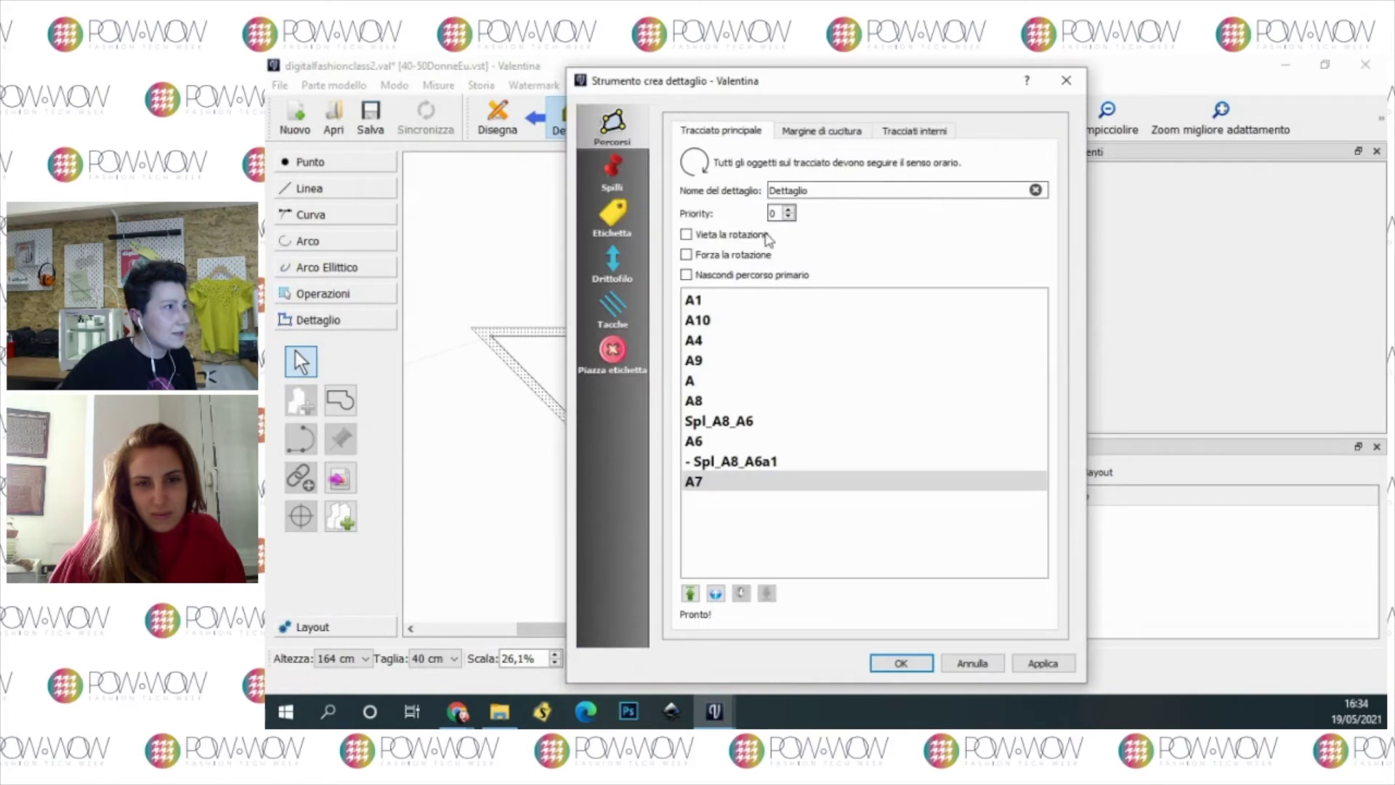
pyautogui.click(803, 131)
pyautogui.click(761, 305)
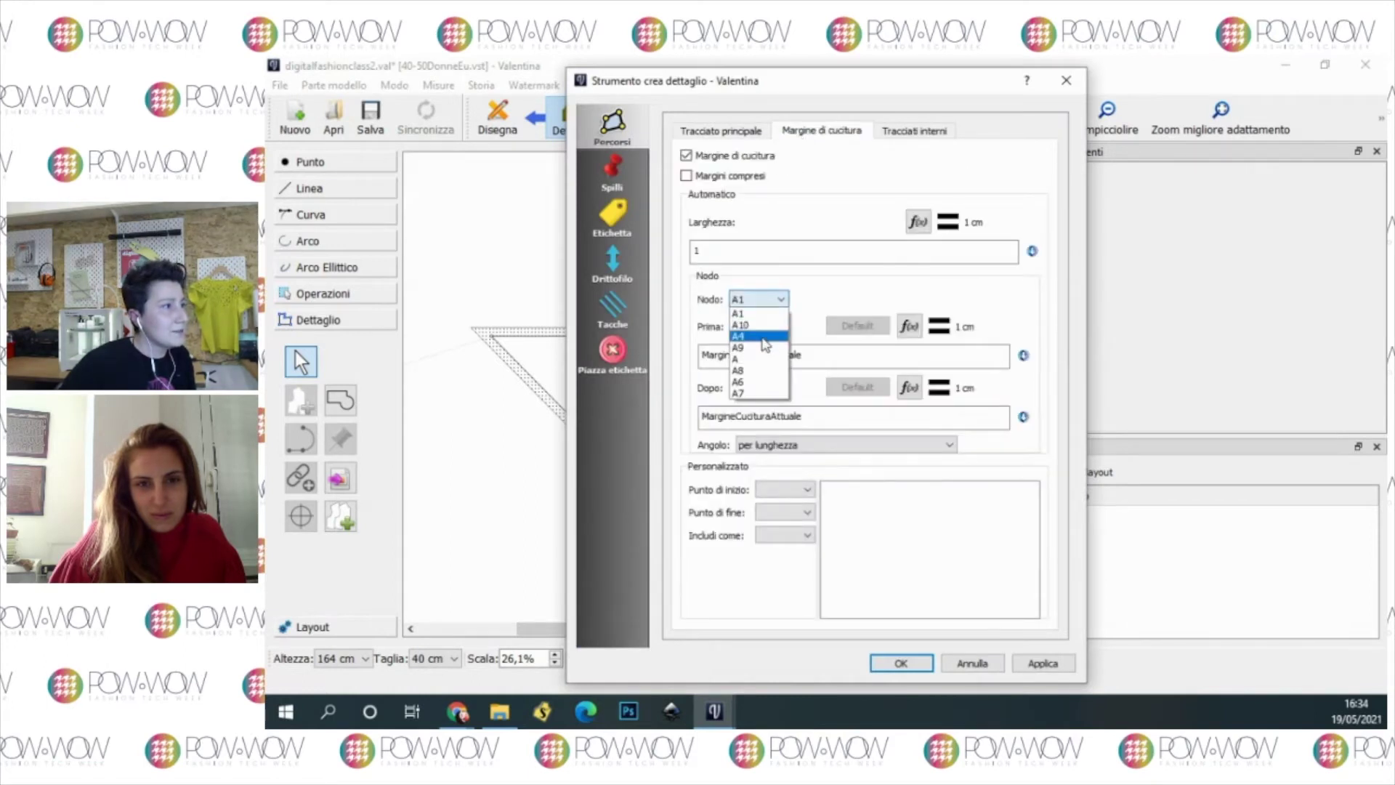
pyautogui.click(756, 356)
pyautogui.doubleClick(757, 356)
pyautogui.write('0,5')
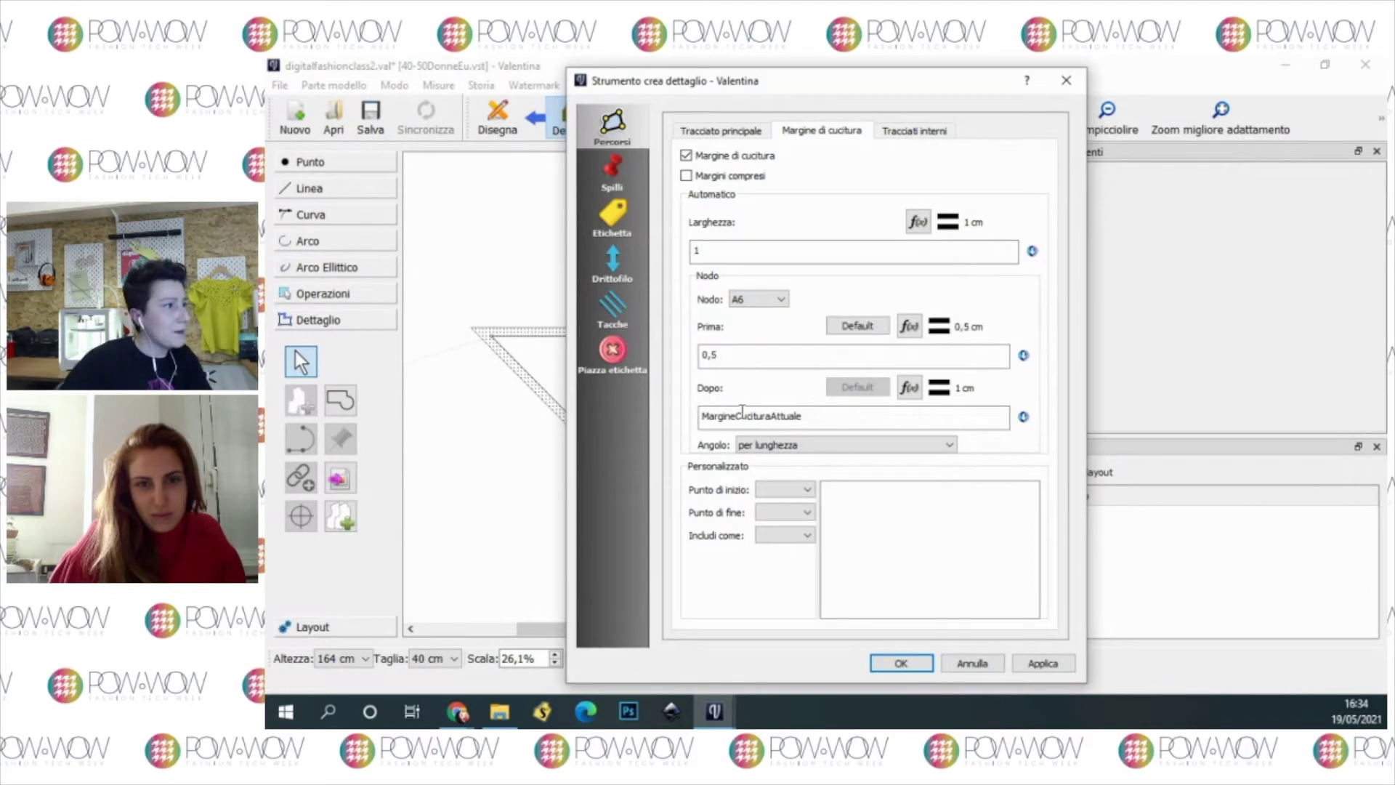
pyautogui.doubleClick(756, 416)
pyautogui.write('0,')
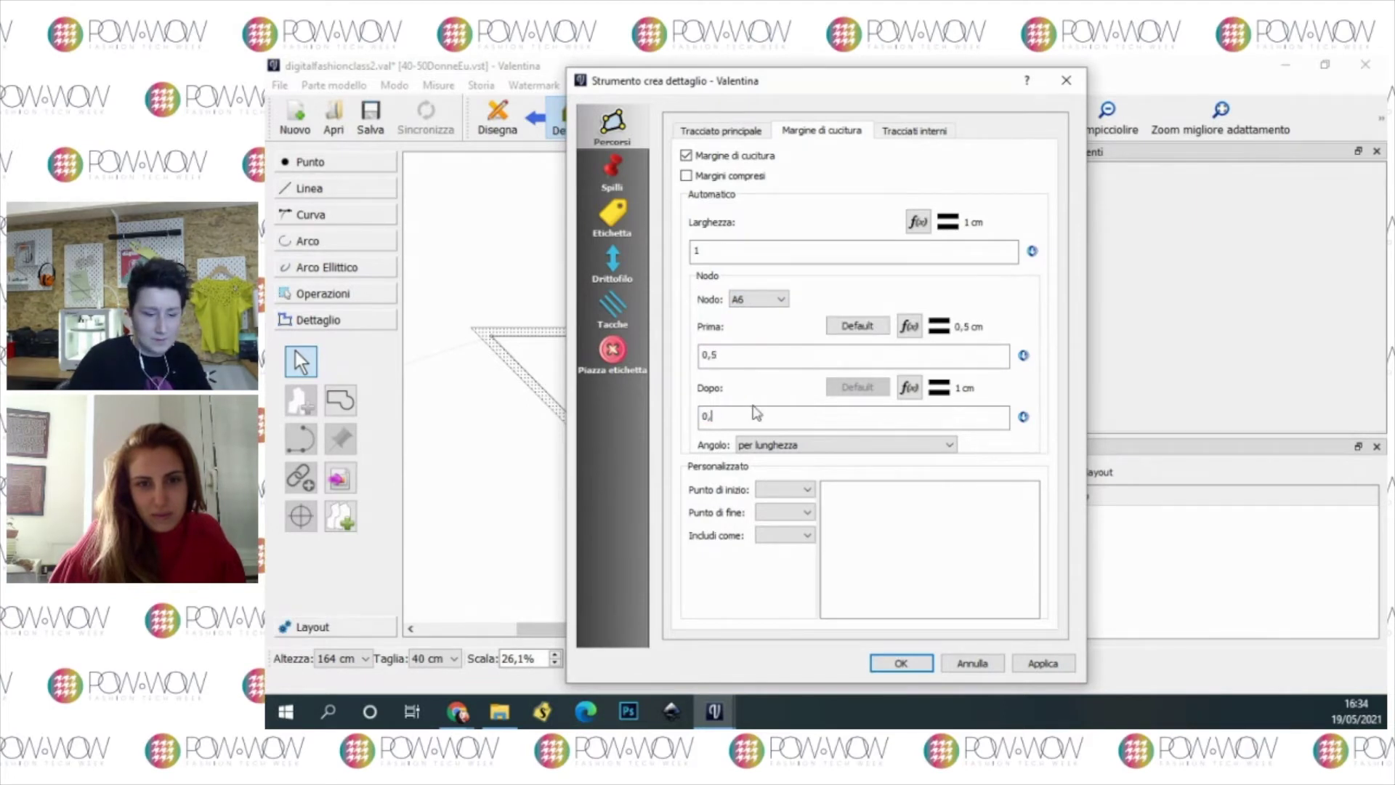
pyautogui.write('5')
pyautogui.click(1063, 666)
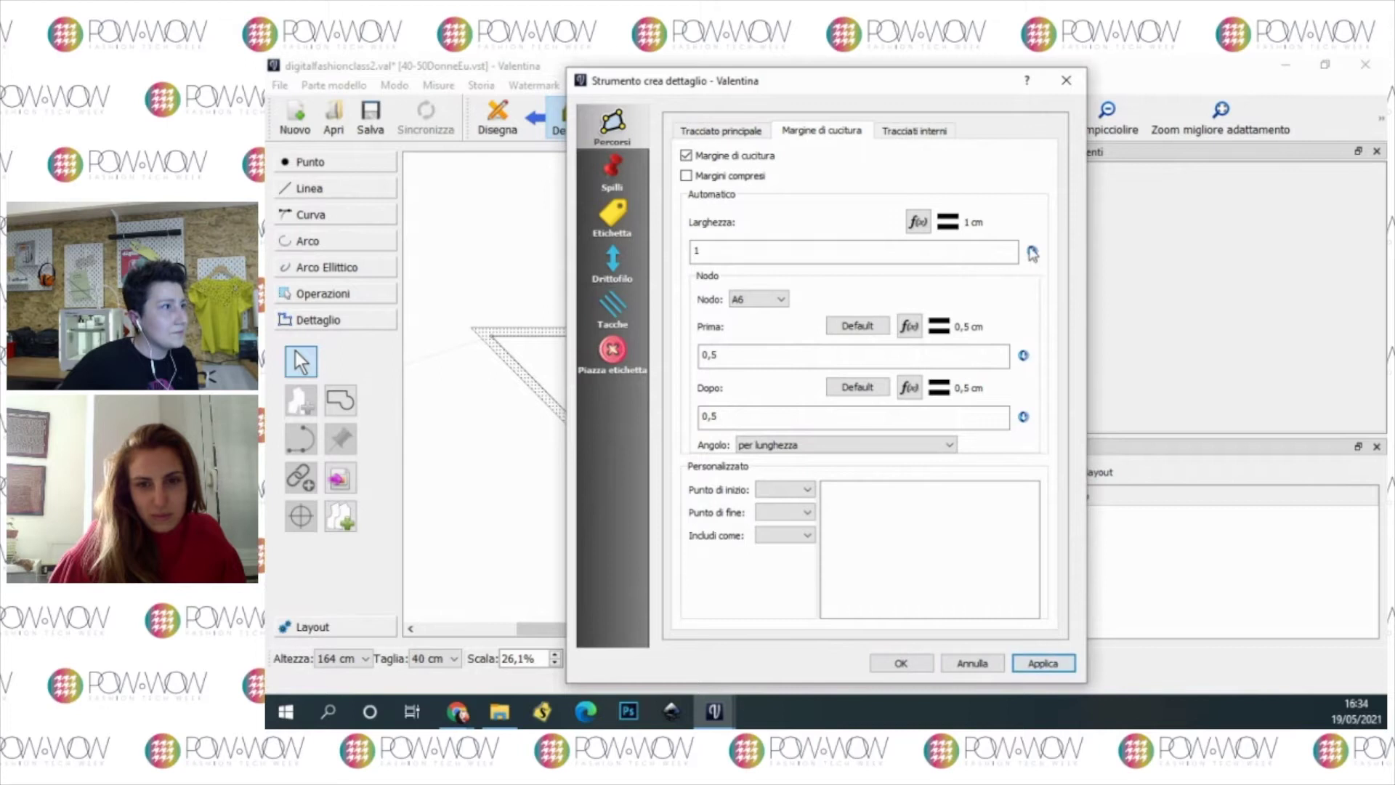
pyautogui.moveTo(959, 88)
pyautogui.mouseDown()
pyautogui.moveTo(1385, 240)
pyautogui.moveTo(952, 72)
pyautogui.mouseUp()
pyautogui.click(905, 652)
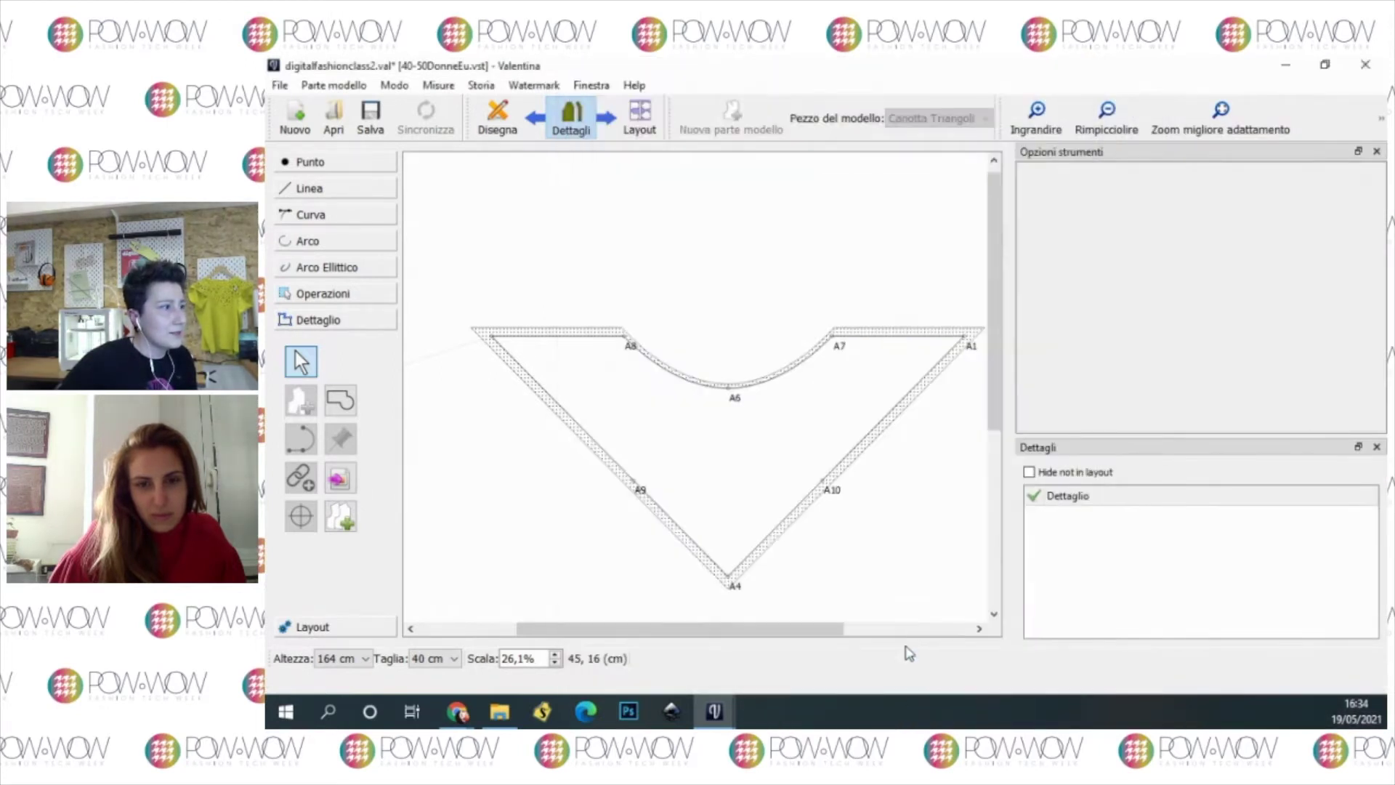
# Step: Mark nodes A9 and A10 as notches in the piece's main path and accept the options
pyautogui.rightClick(744, 463)
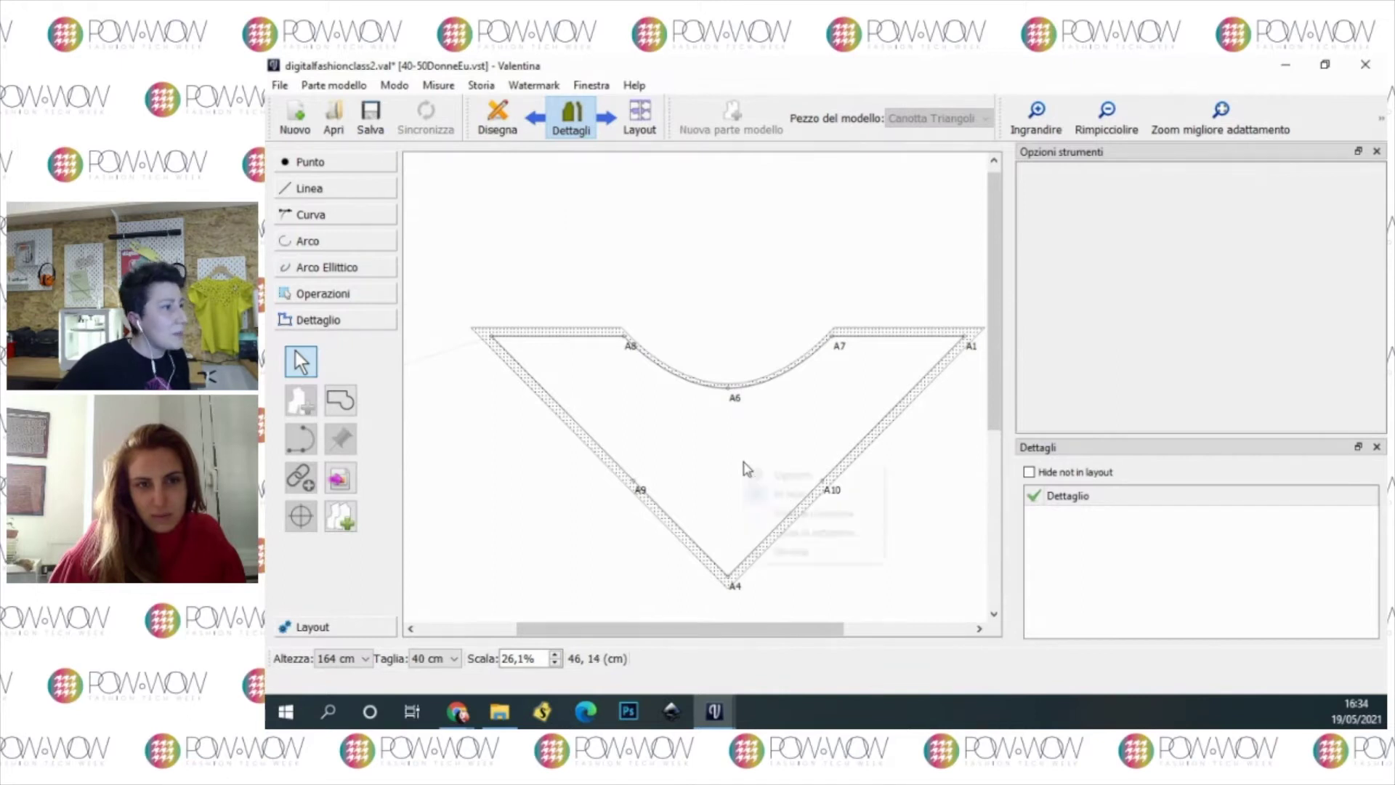
pyautogui.click(779, 477)
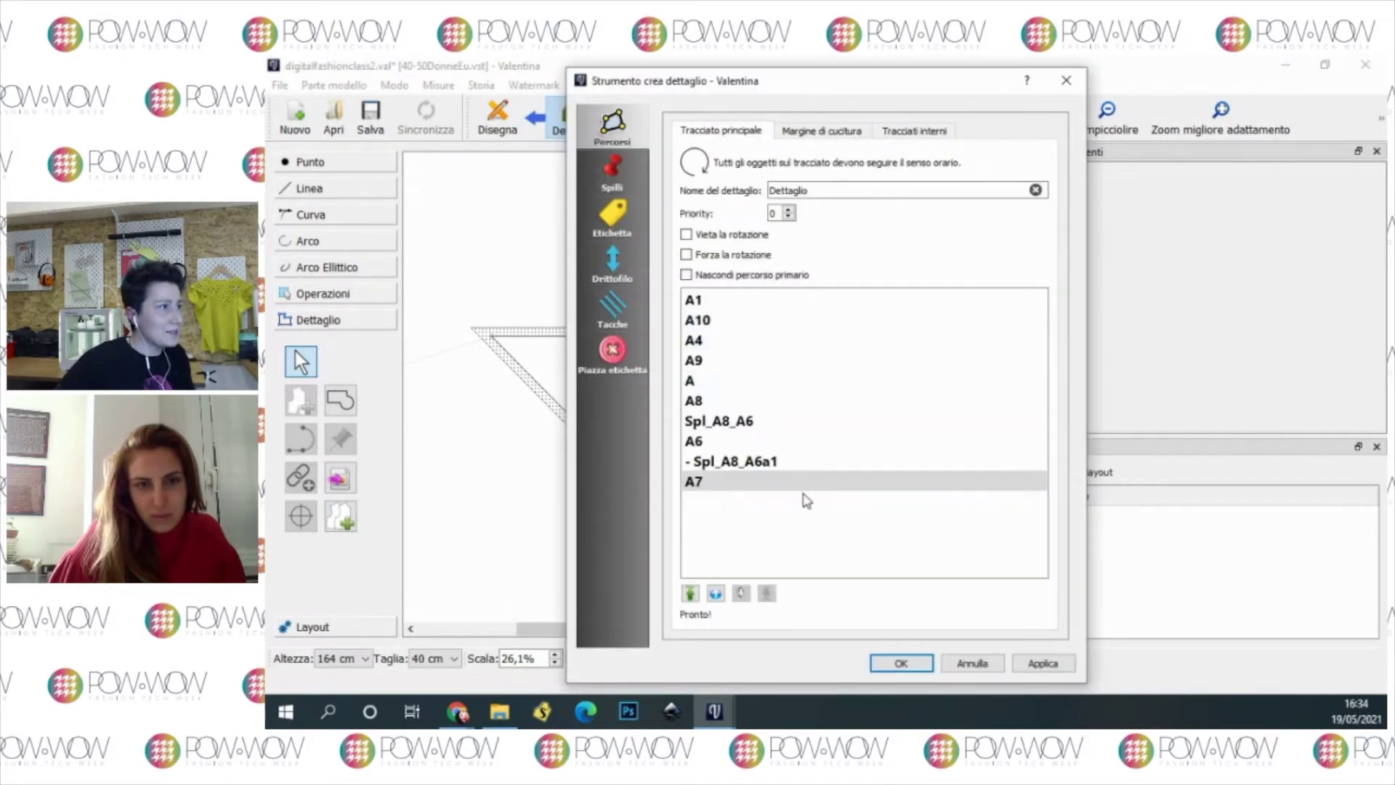
pyautogui.moveTo(813, 81); pyautogui.dragTo(938, 110)
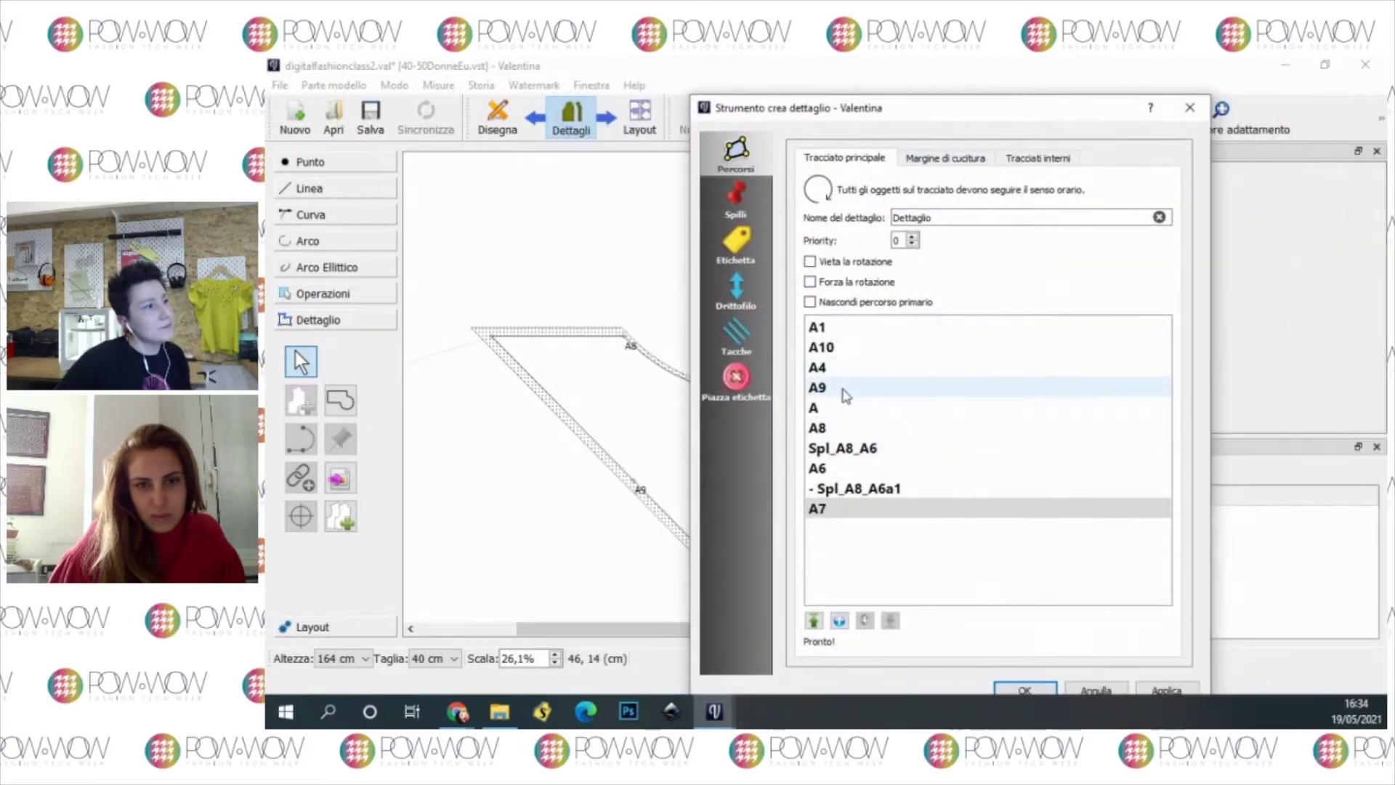
pyautogui.click(841, 391)
pyautogui.rightClick(841, 391)
pyautogui.click(862, 400)
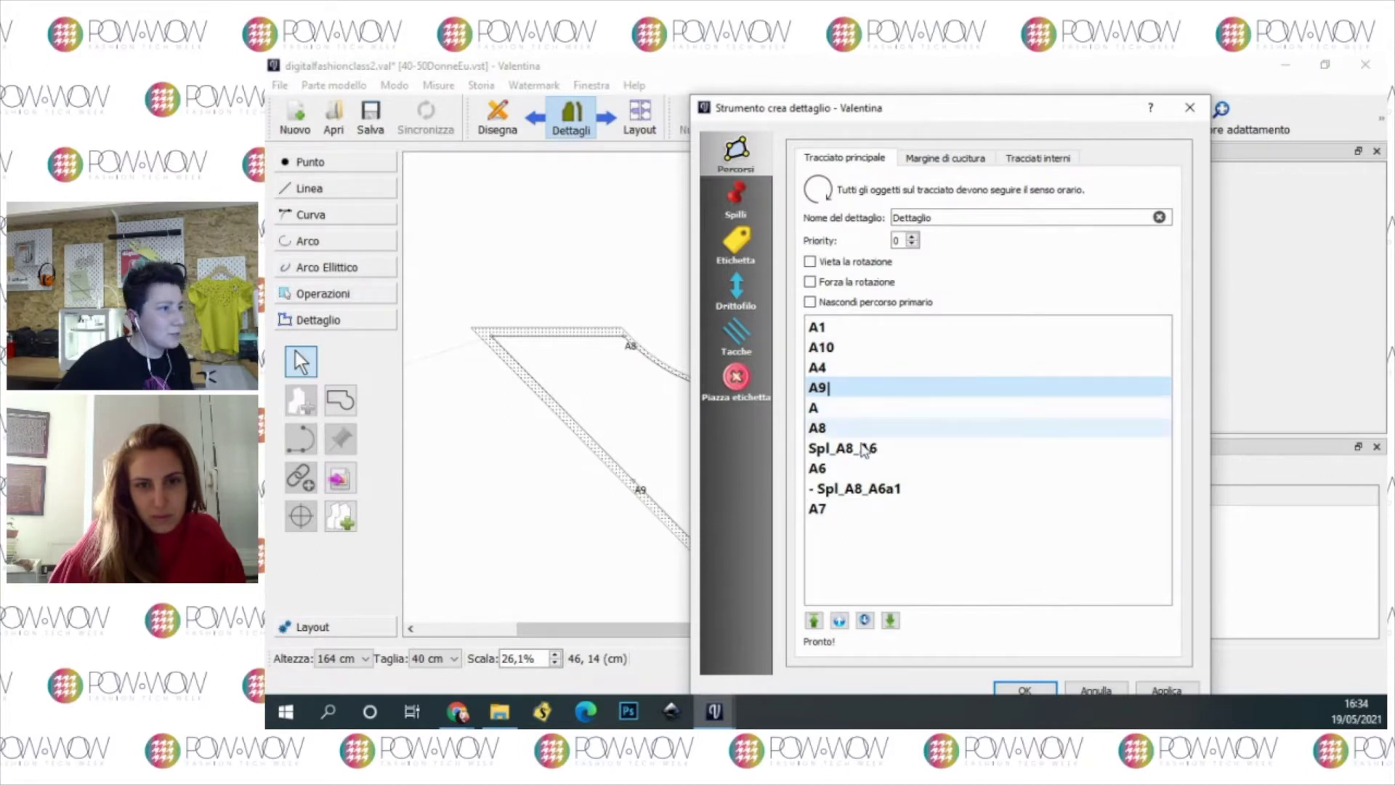
pyautogui.click(840, 349)
pyautogui.rightClick(841, 350)
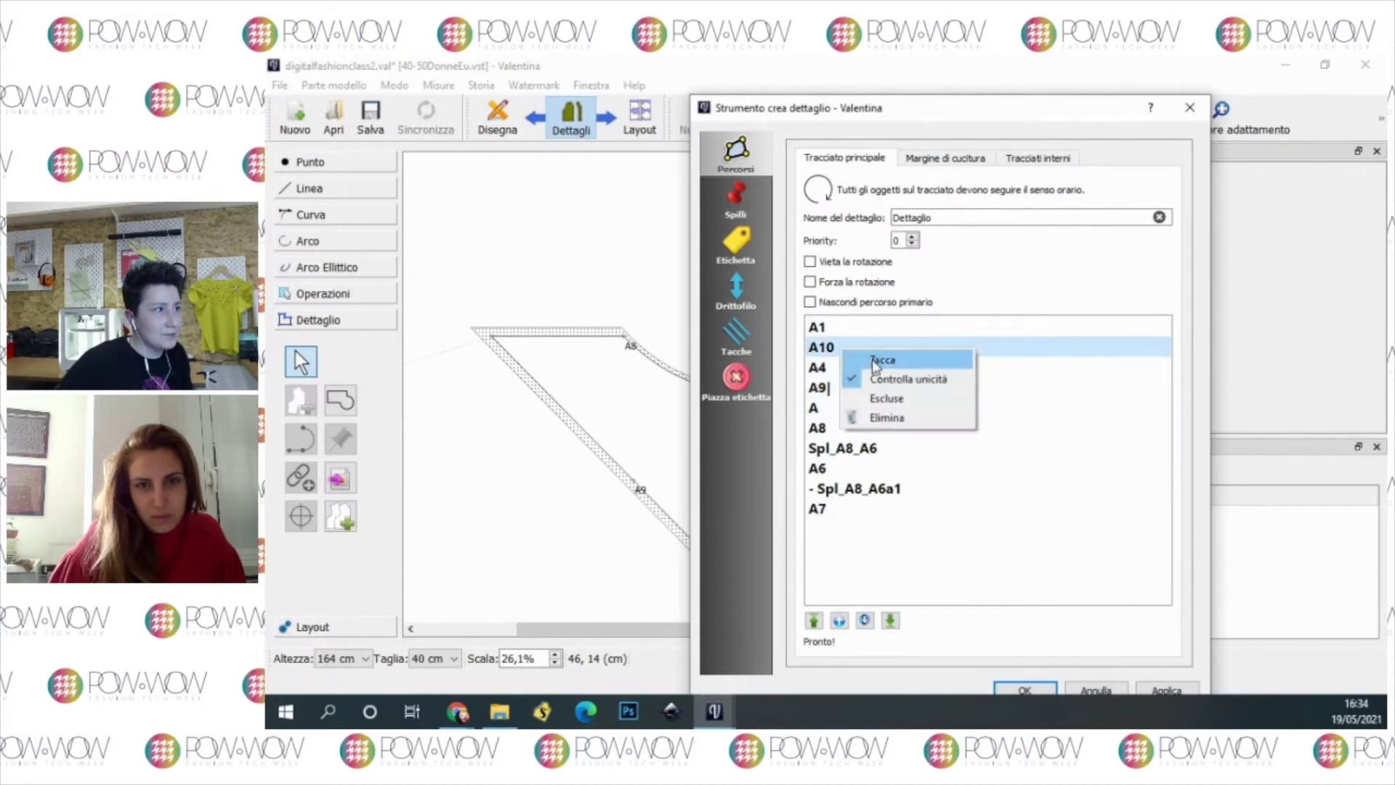
pyautogui.click(872, 360)
pyautogui.click(1025, 691)
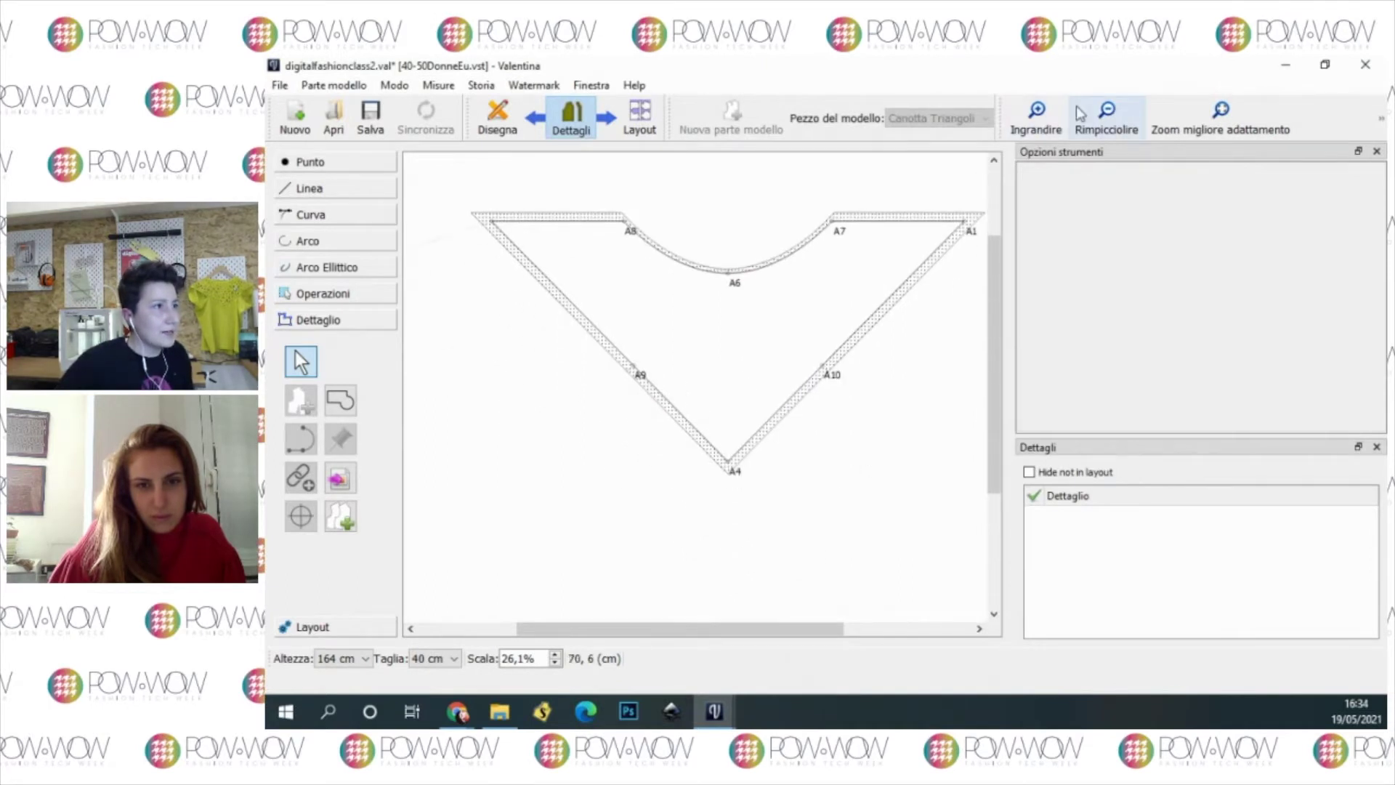
# Step: Inspect the notches on the piece's slanted edges and the neckline seam allowance up close, then return to the whole piece
pyautogui.click(1044, 127)
pyautogui.scroll(1, 663, 351)
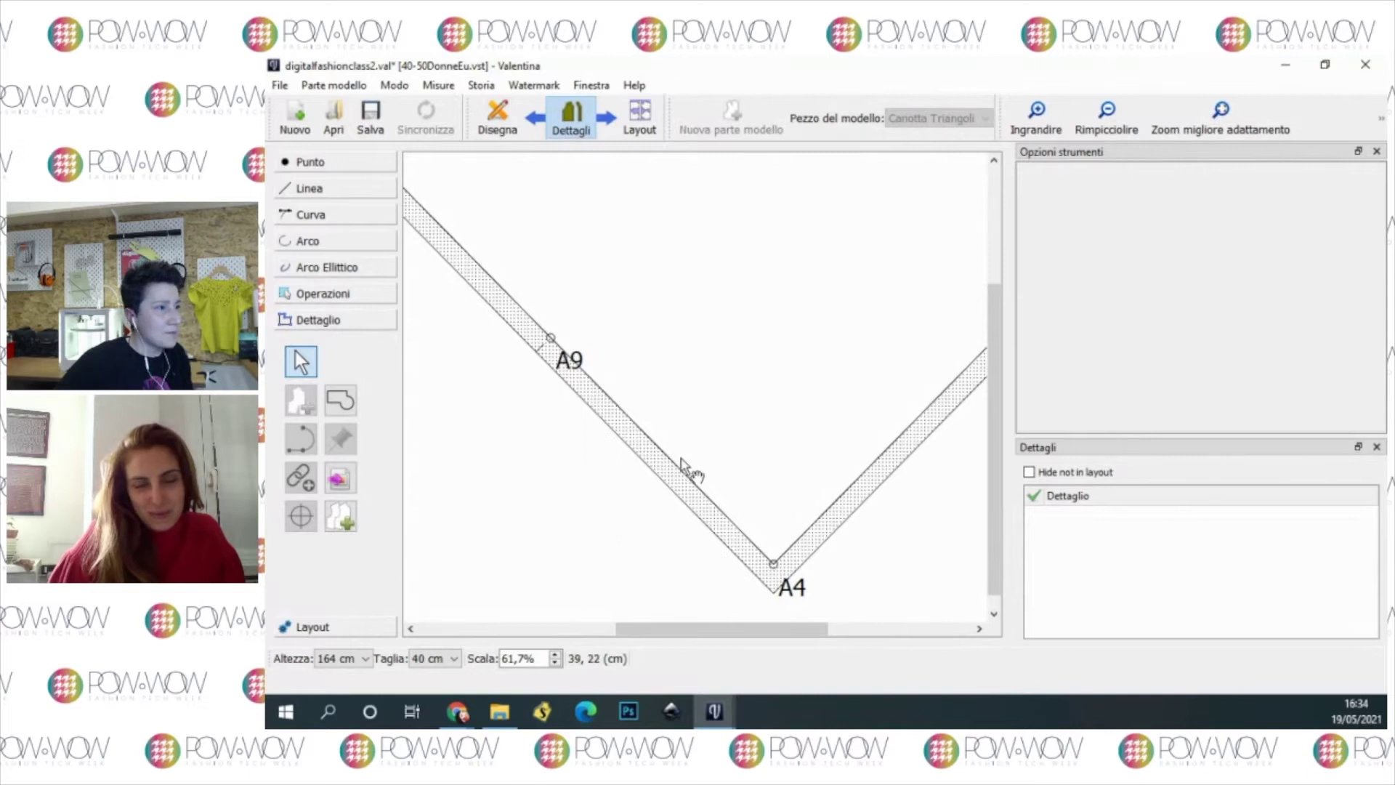
pyautogui.scroll(2, 685, 467)
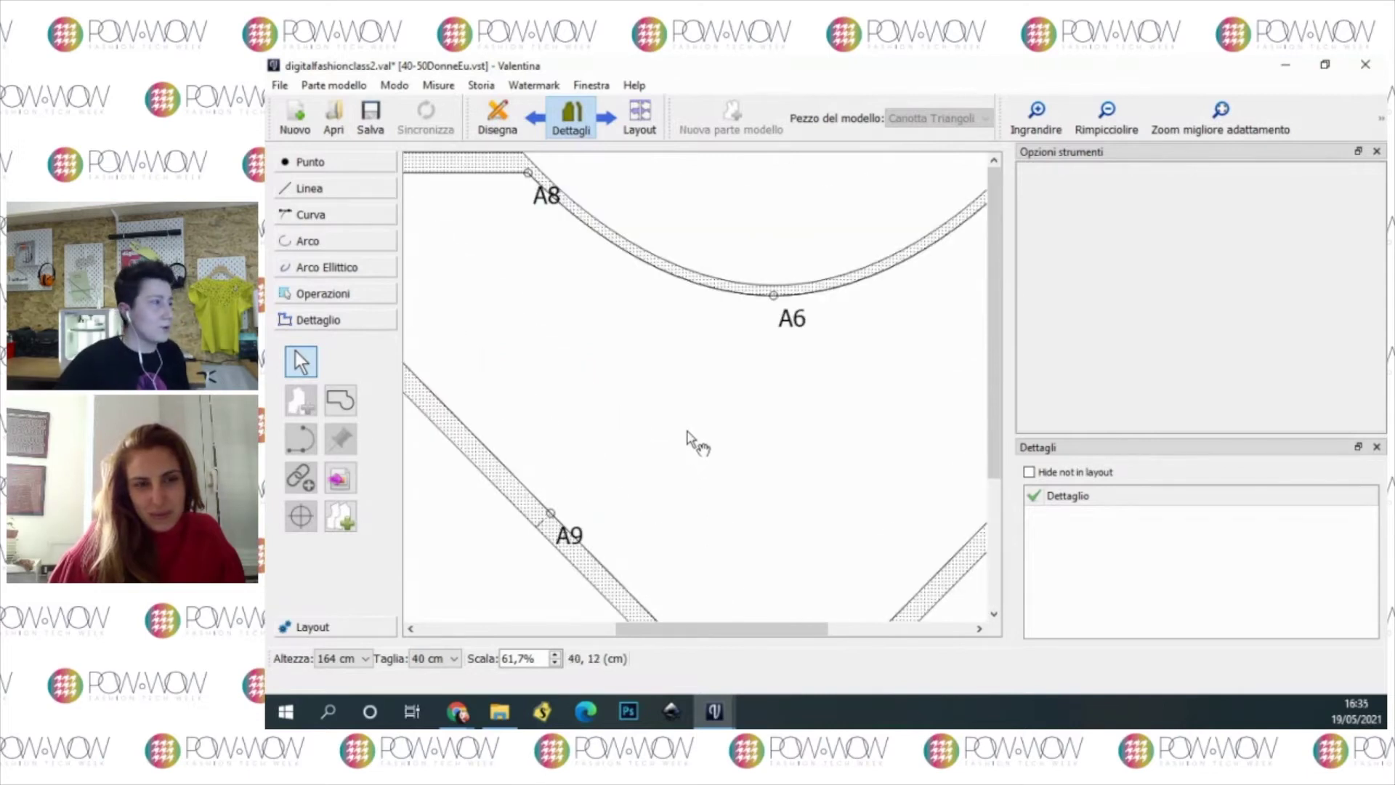
pyautogui.click(1112, 127)
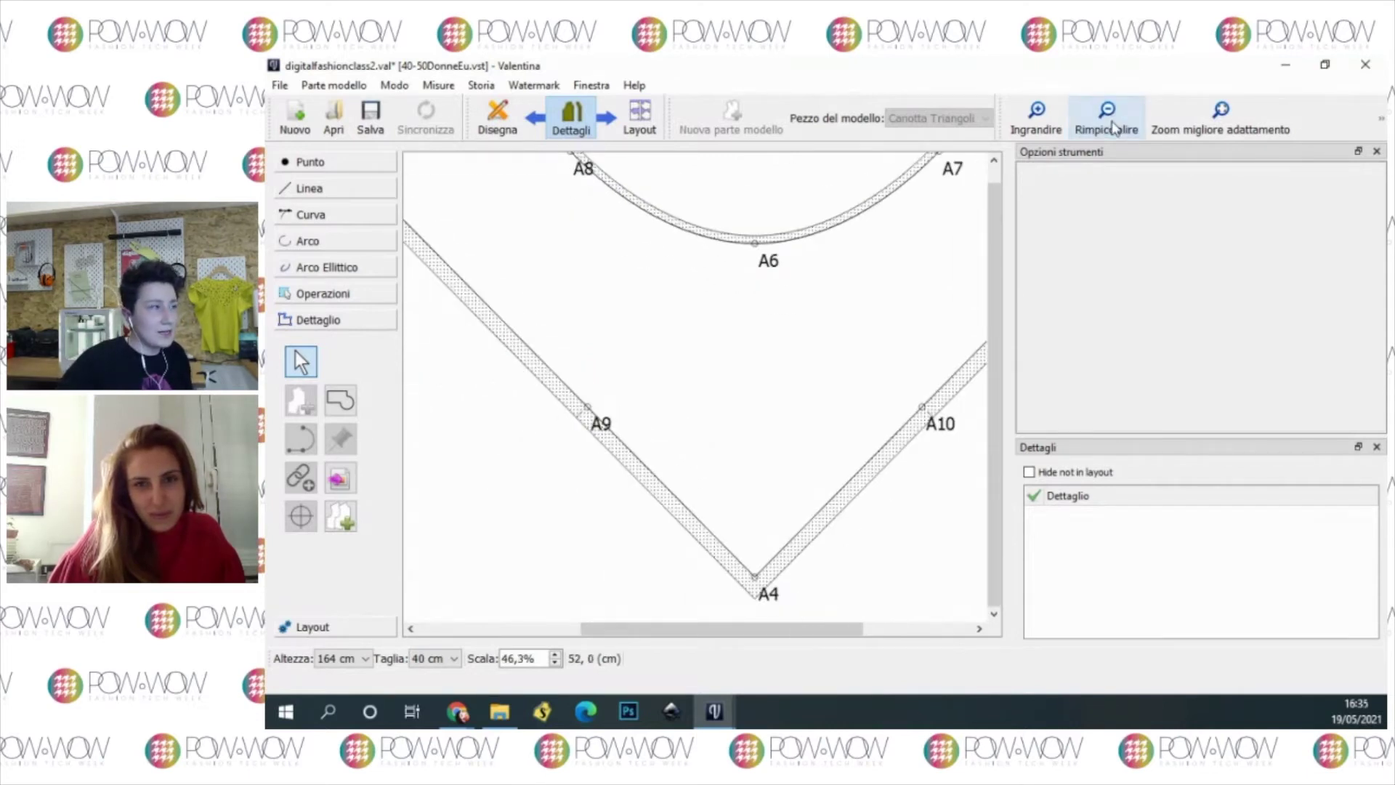
pyautogui.click(1112, 127)
pyautogui.click(1112, 127)
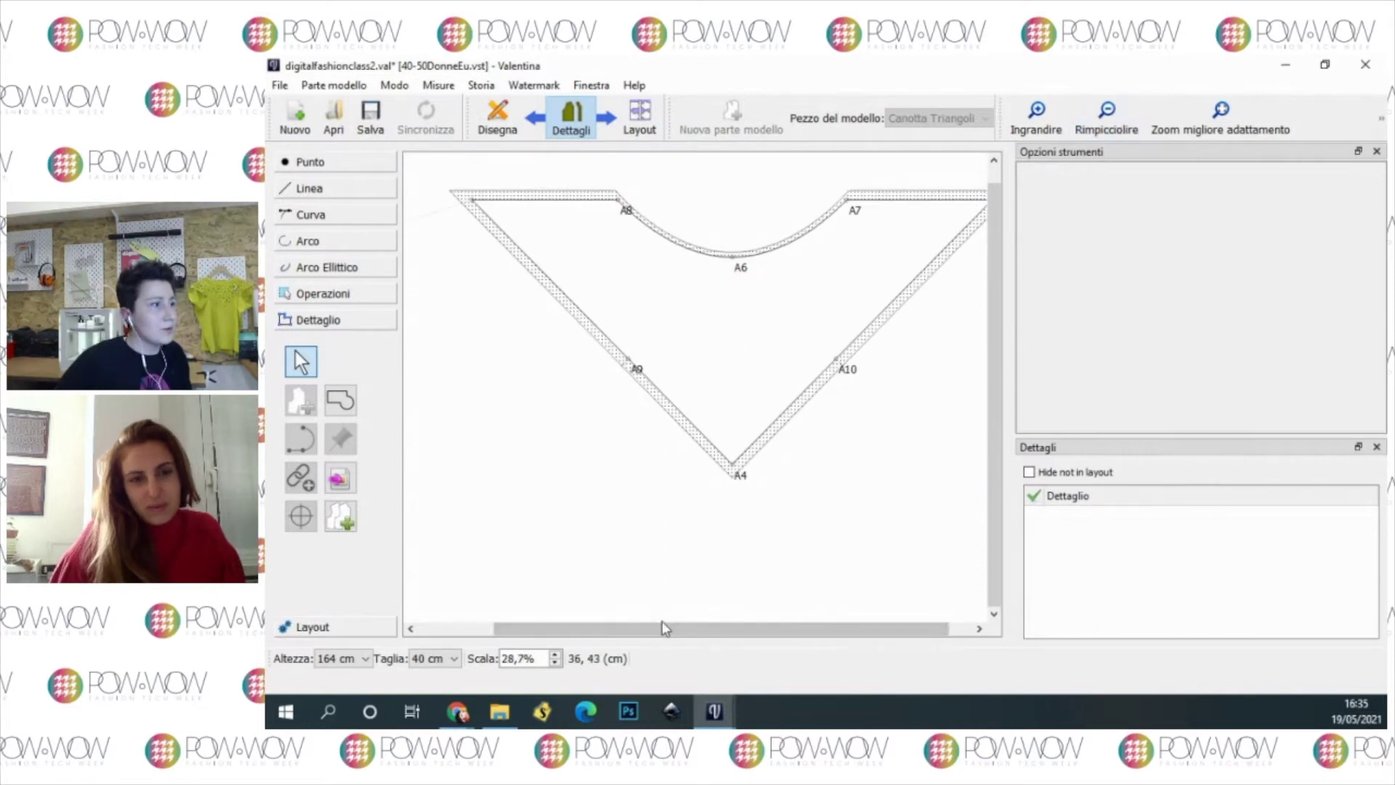
pyautogui.moveTo(665, 628); pyautogui.dragTo(691, 643)
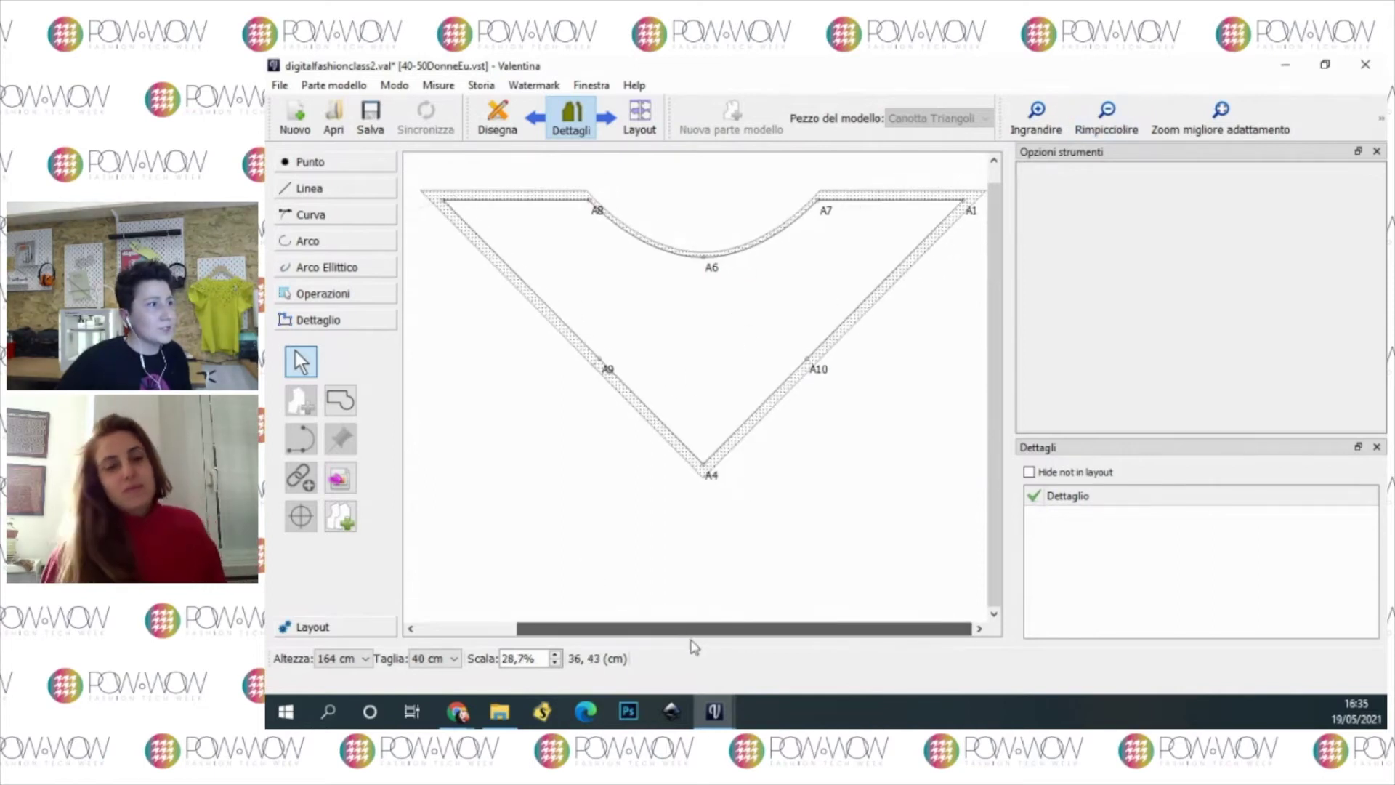
# Step: Start exporting the piece and choose the Digital fashion class folder as the destination
pyautogui.click(339, 492)
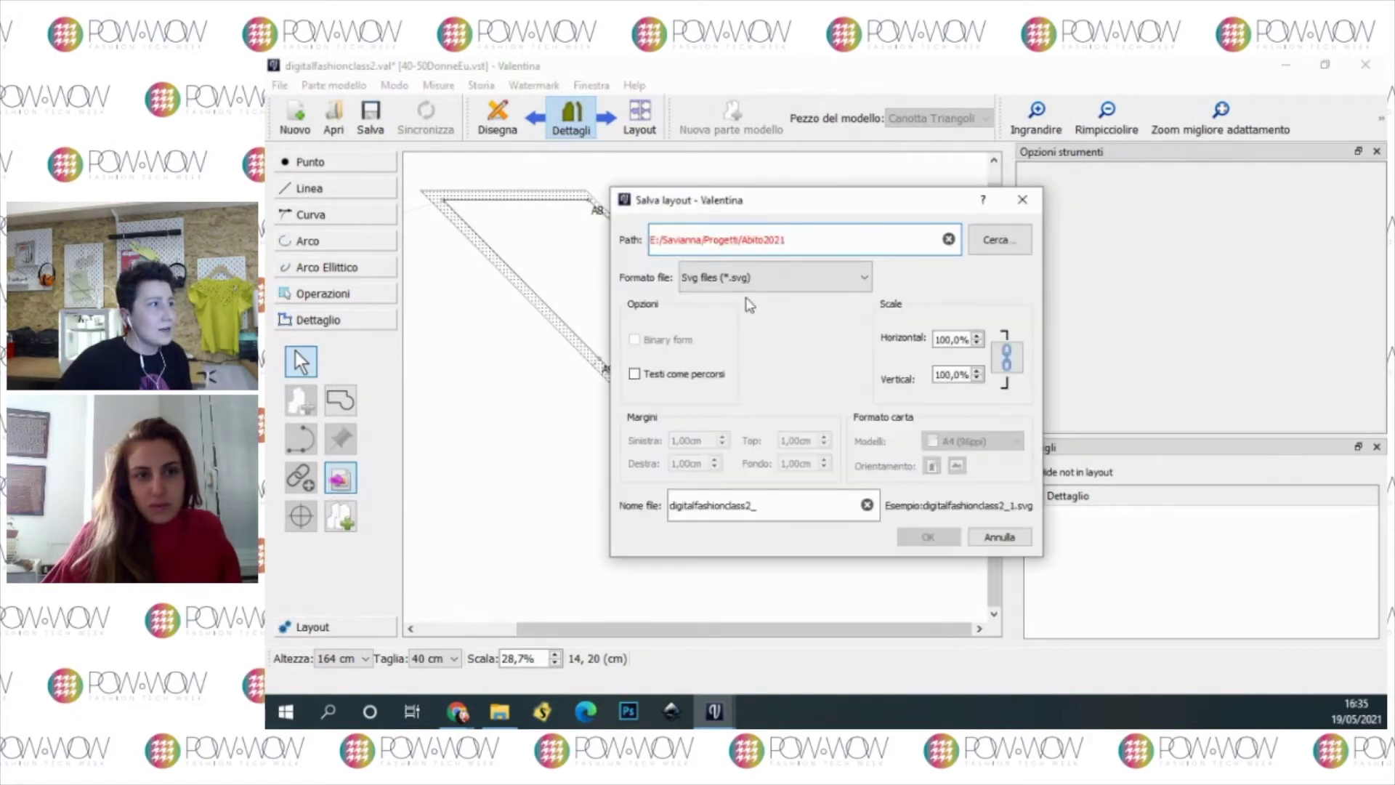
pyautogui.click(985, 240)
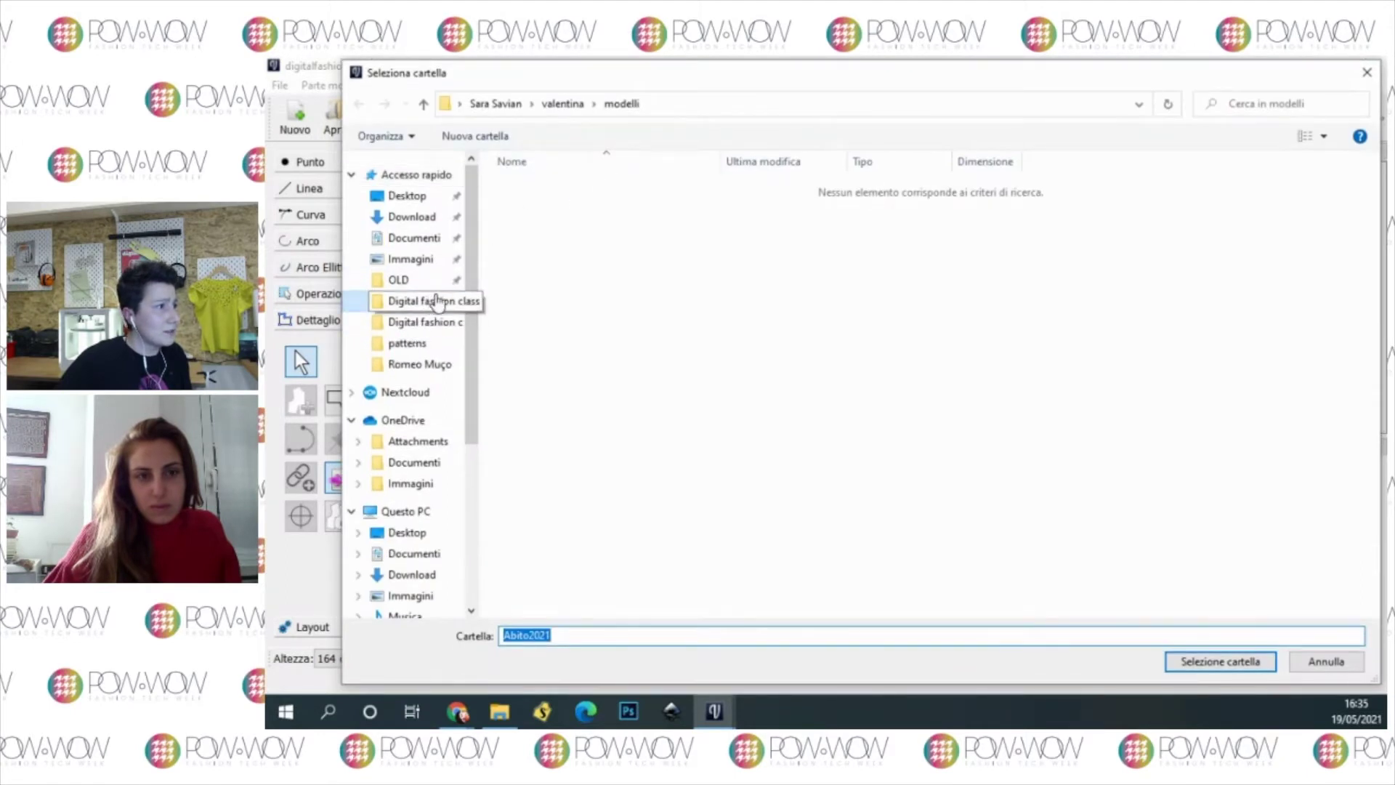
pyautogui.click(436, 301)
pyautogui.click(1220, 662)
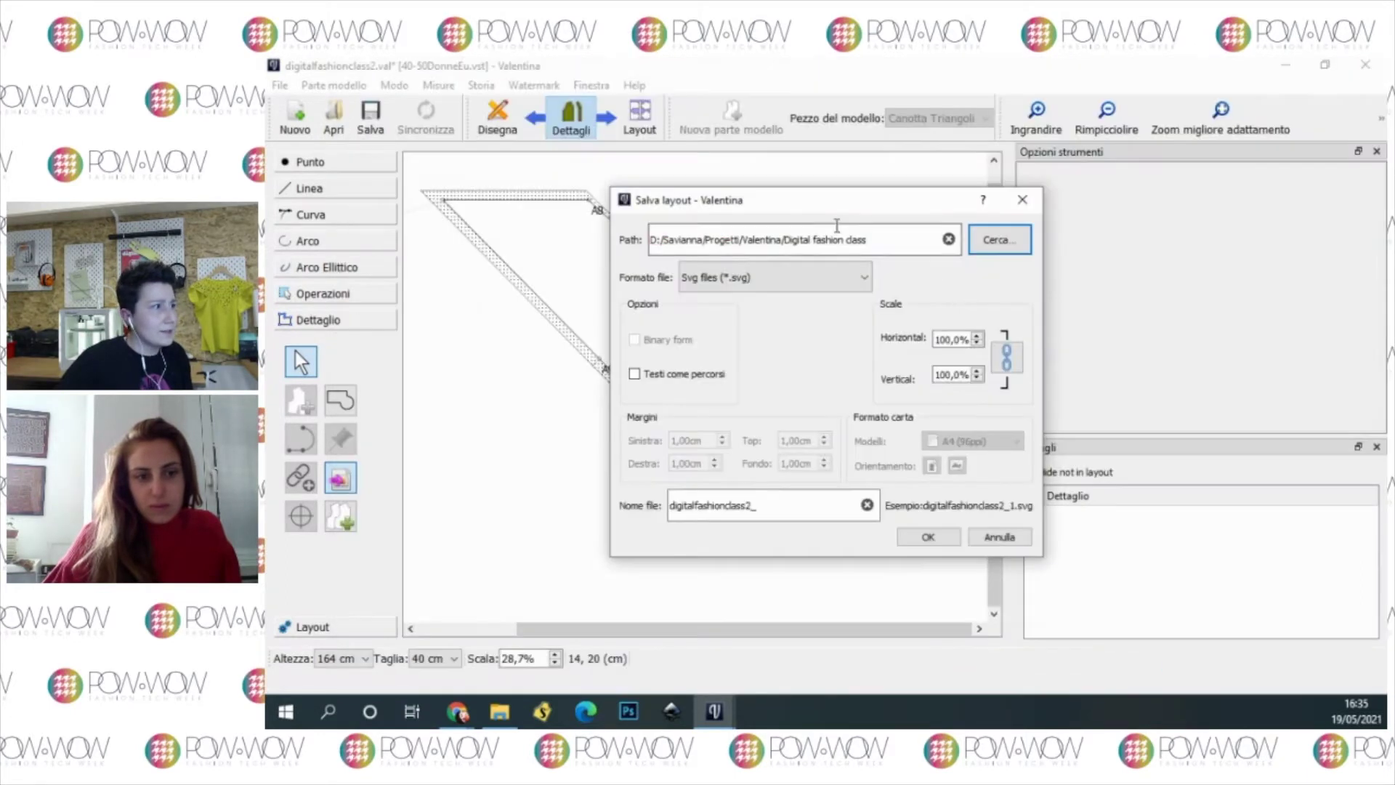
# Step: Look through the available DXF export formats, then choose Svg files (*.svg) and export the piece
pyautogui.click(776, 286)
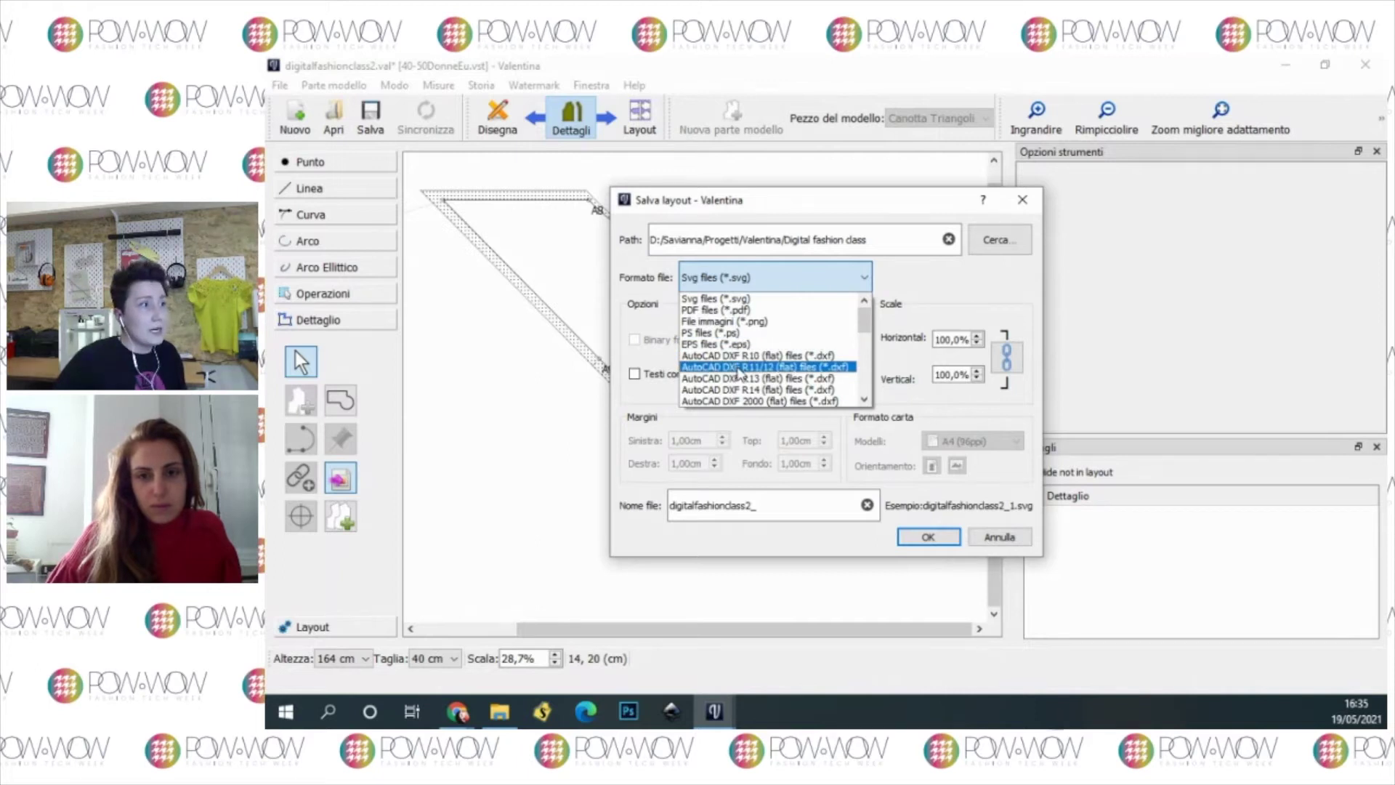
pyautogui.scroll(-2, 756, 320)
pyautogui.scroll(-1, 759, 313)
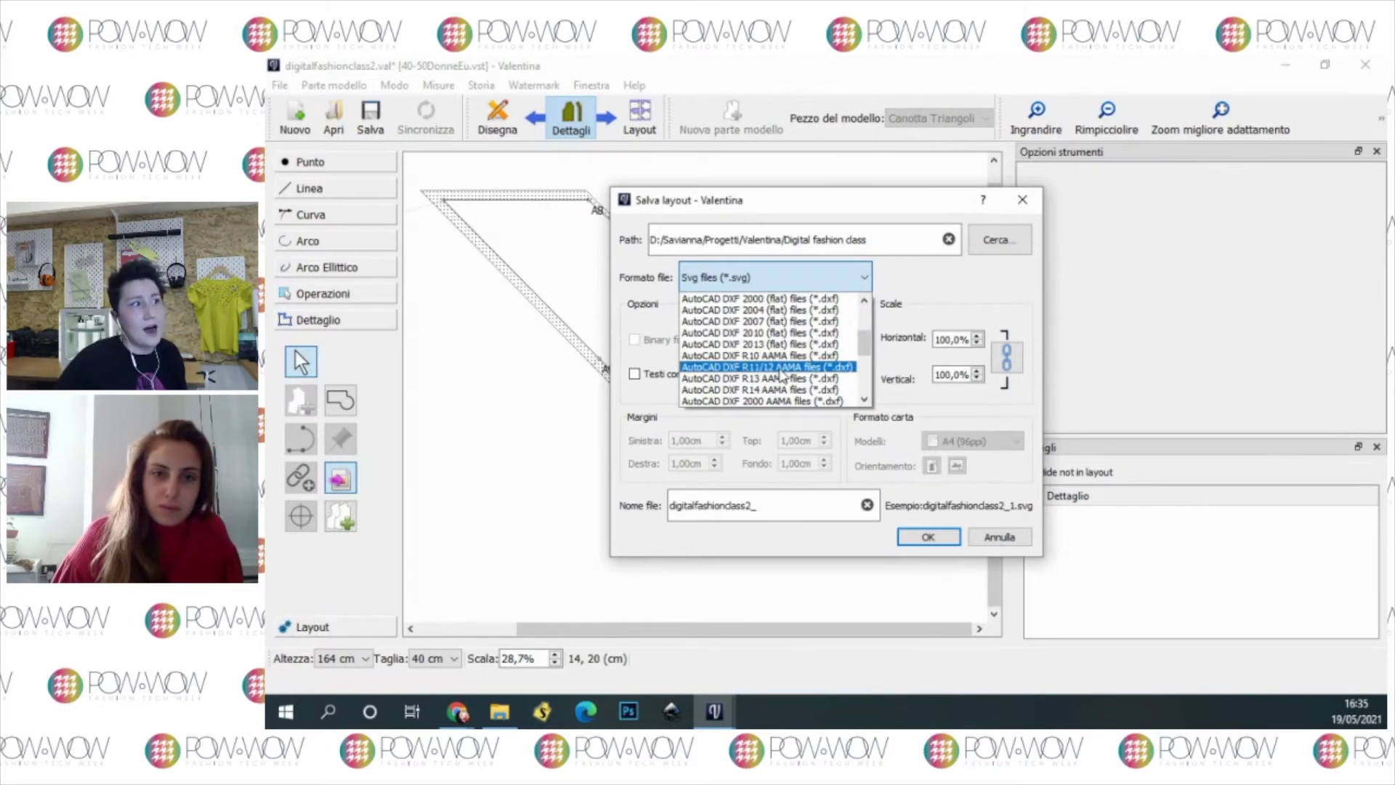
pyautogui.scroll(-3, 788, 379)
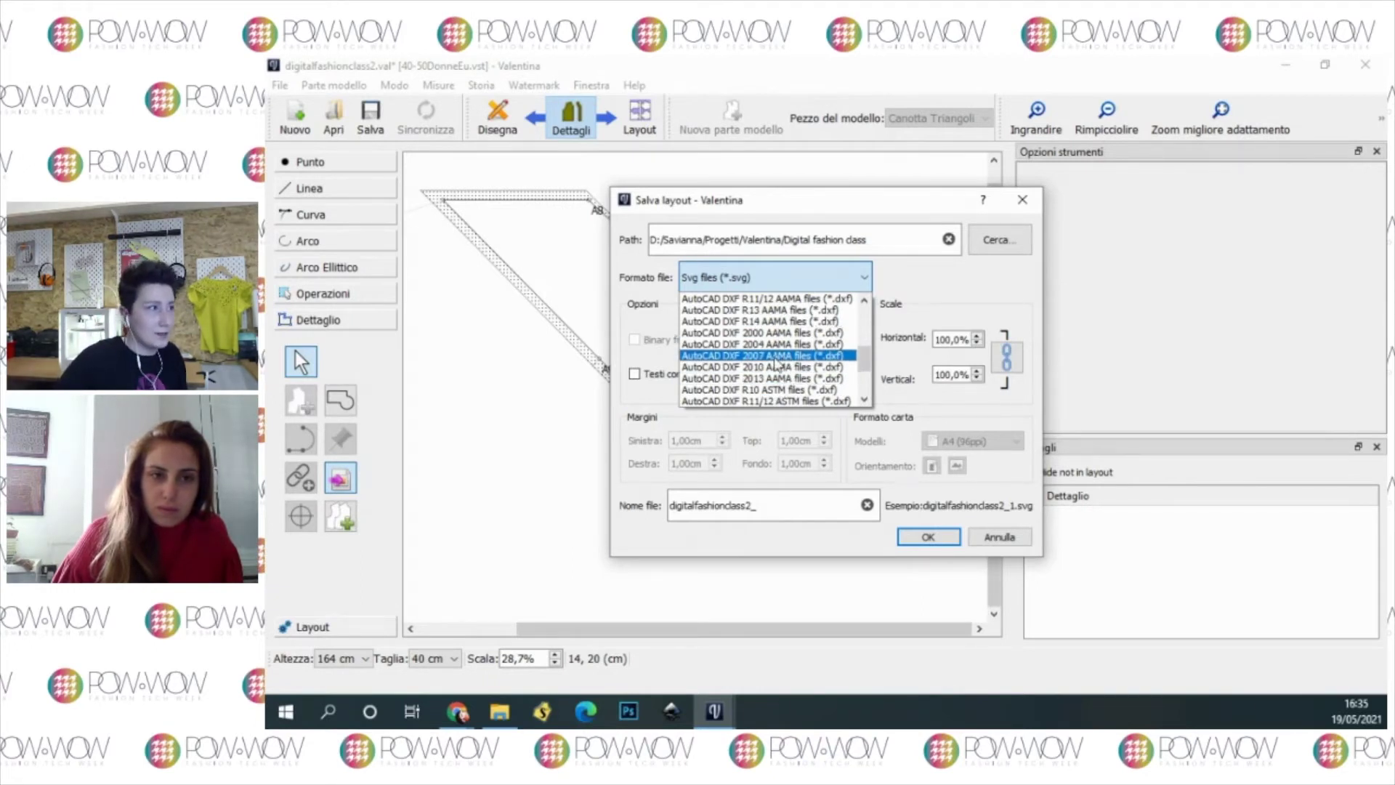
pyautogui.scroll(5, 776, 363)
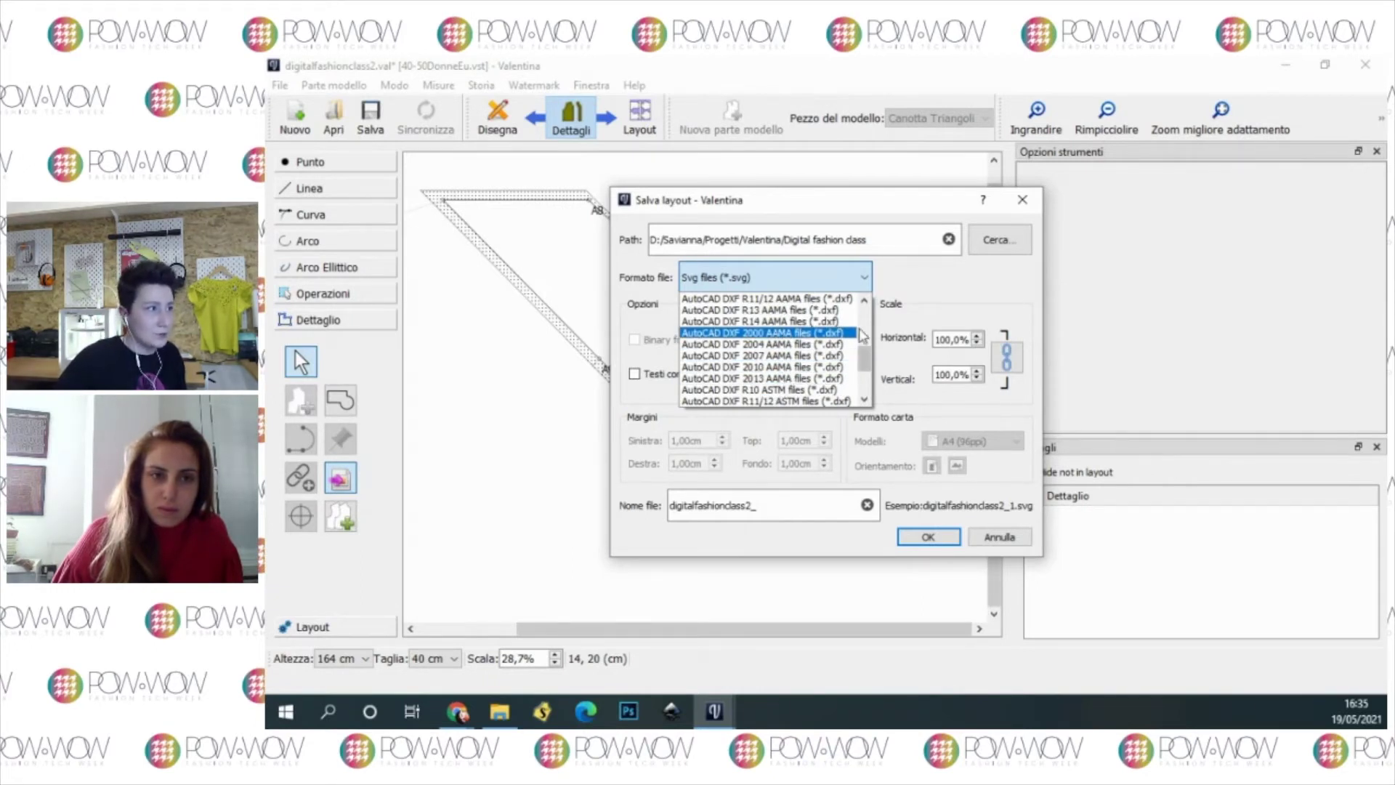
pyautogui.click(702, 285)
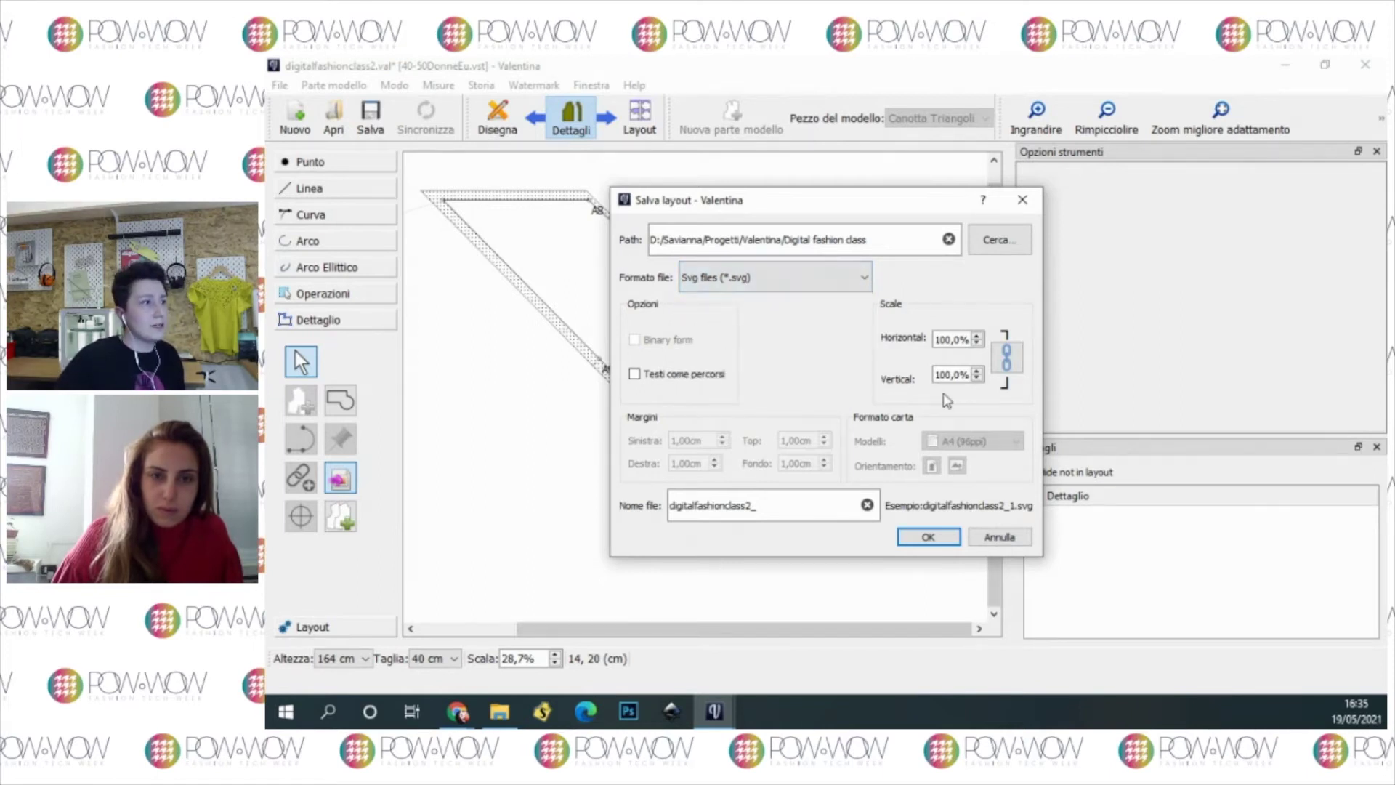
pyautogui.click(946, 540)
# Step: Create a layout on a custom sheet with width 120 cm and height 90 cm
pyautogui.click(650, 113)
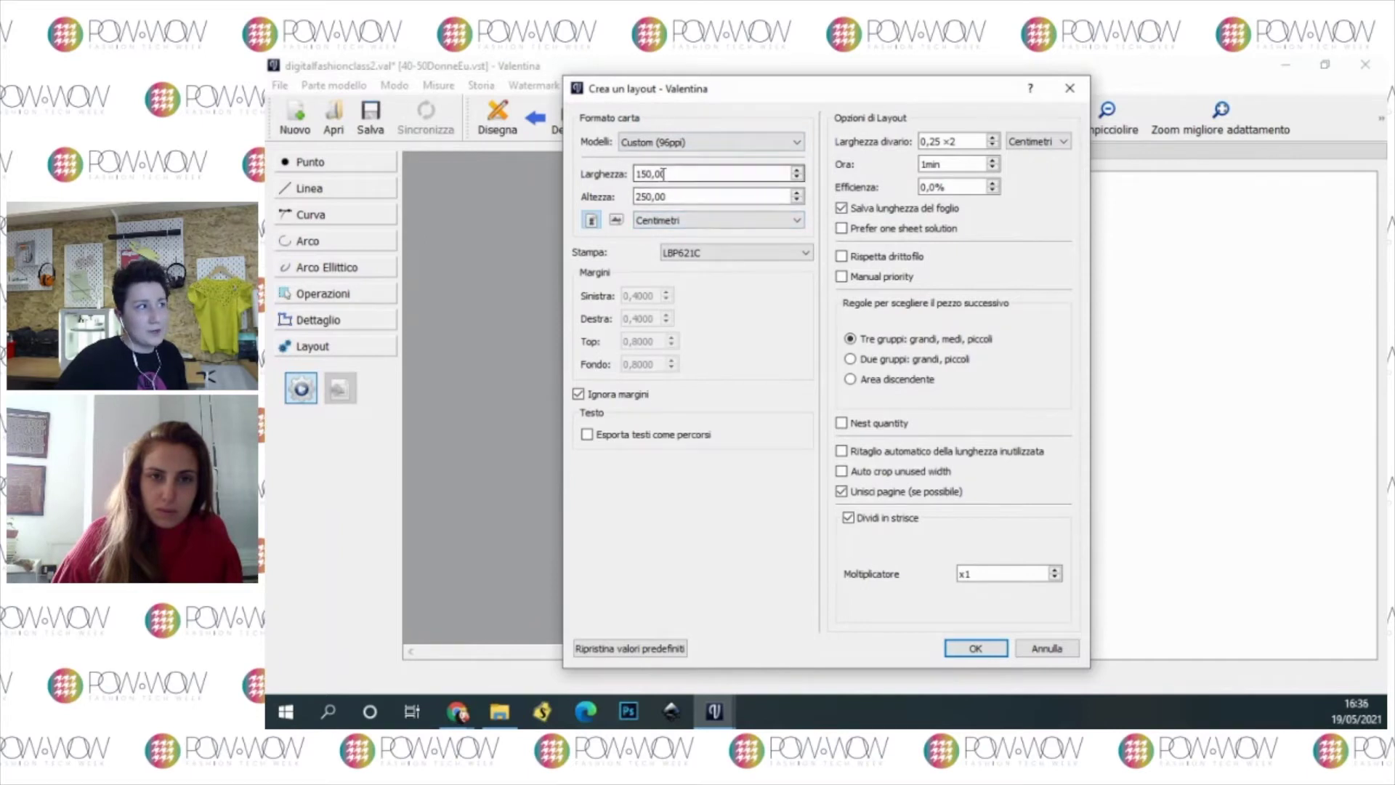
pyautogui.doubleClick(711, 179)
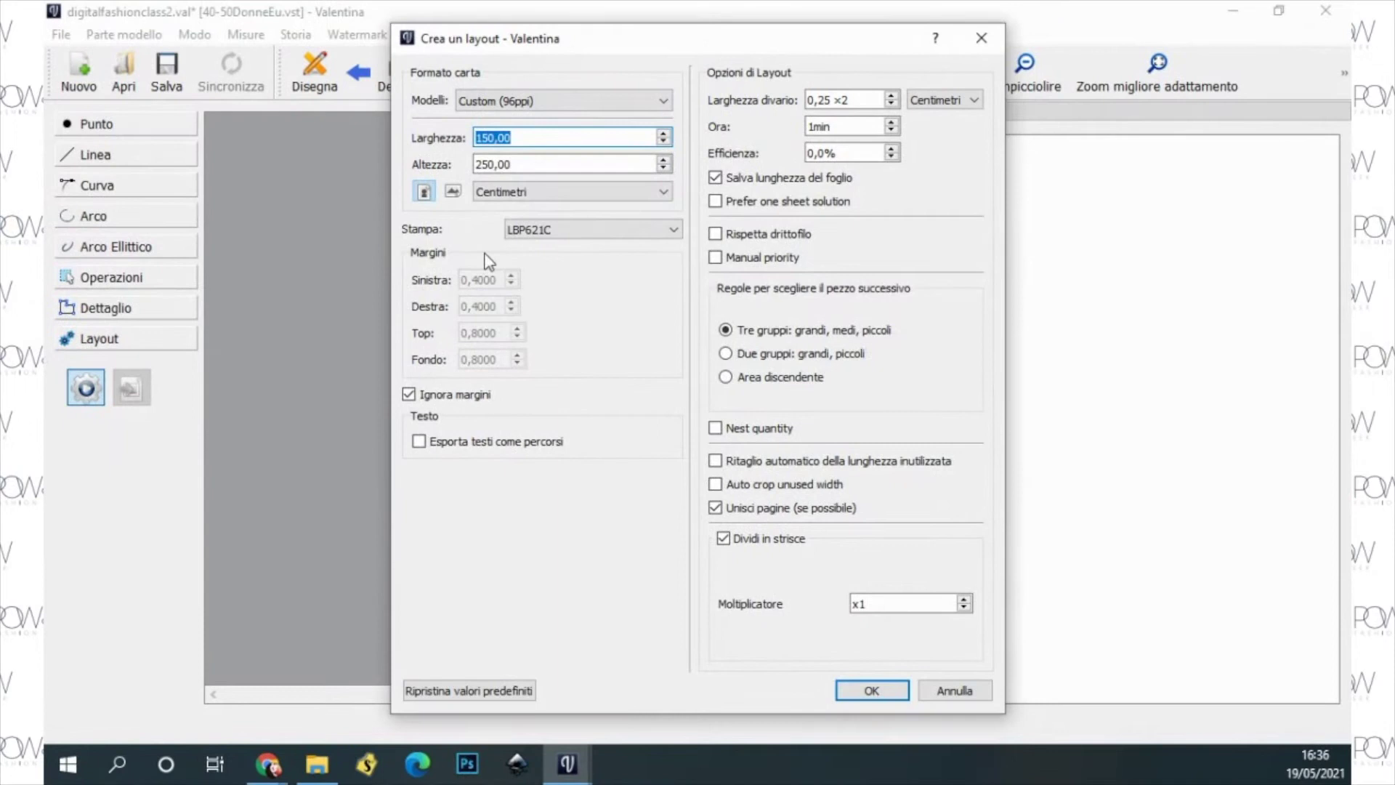
pyautogui.write('120')
pyautogui.press('Tab')
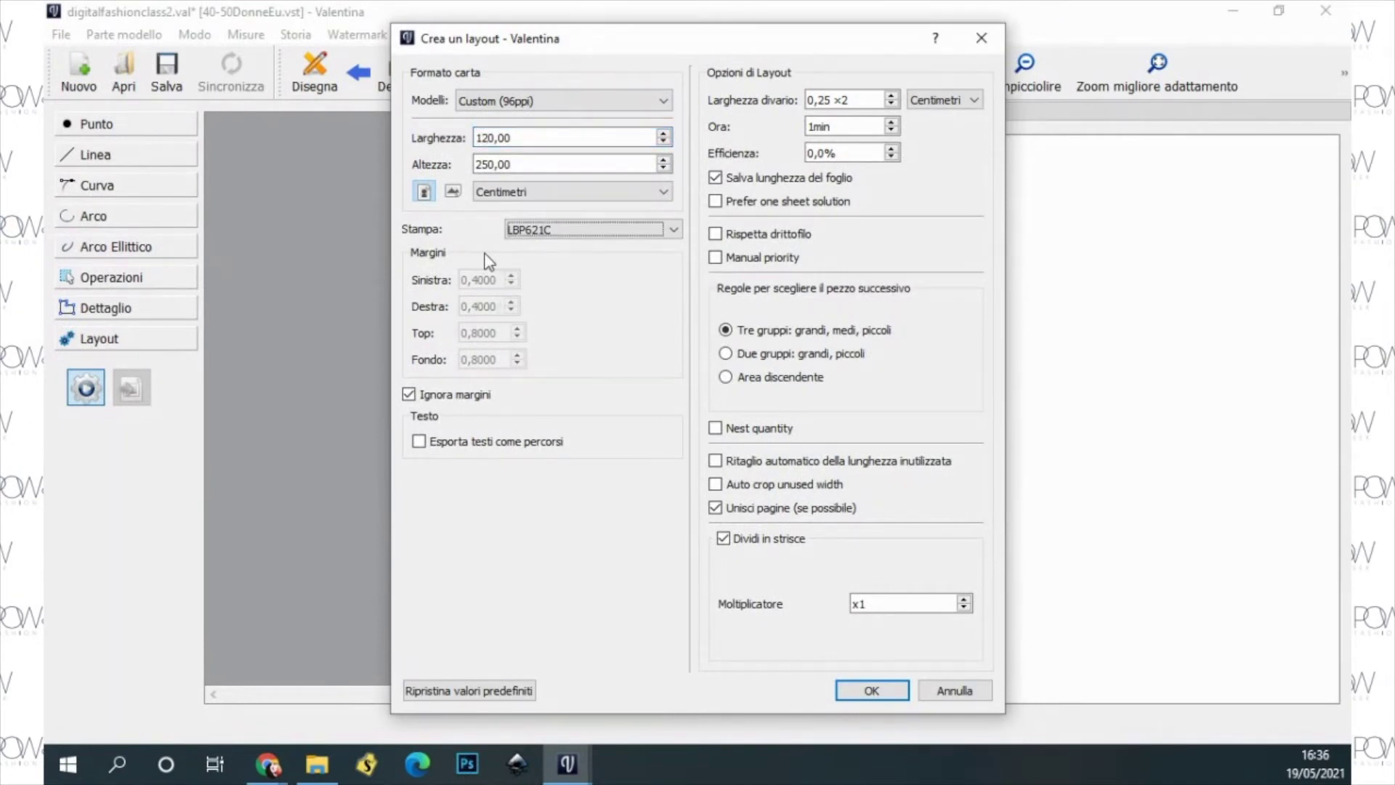
pyautogui.tripleClick(542, 163)
pyautogui.write('90')
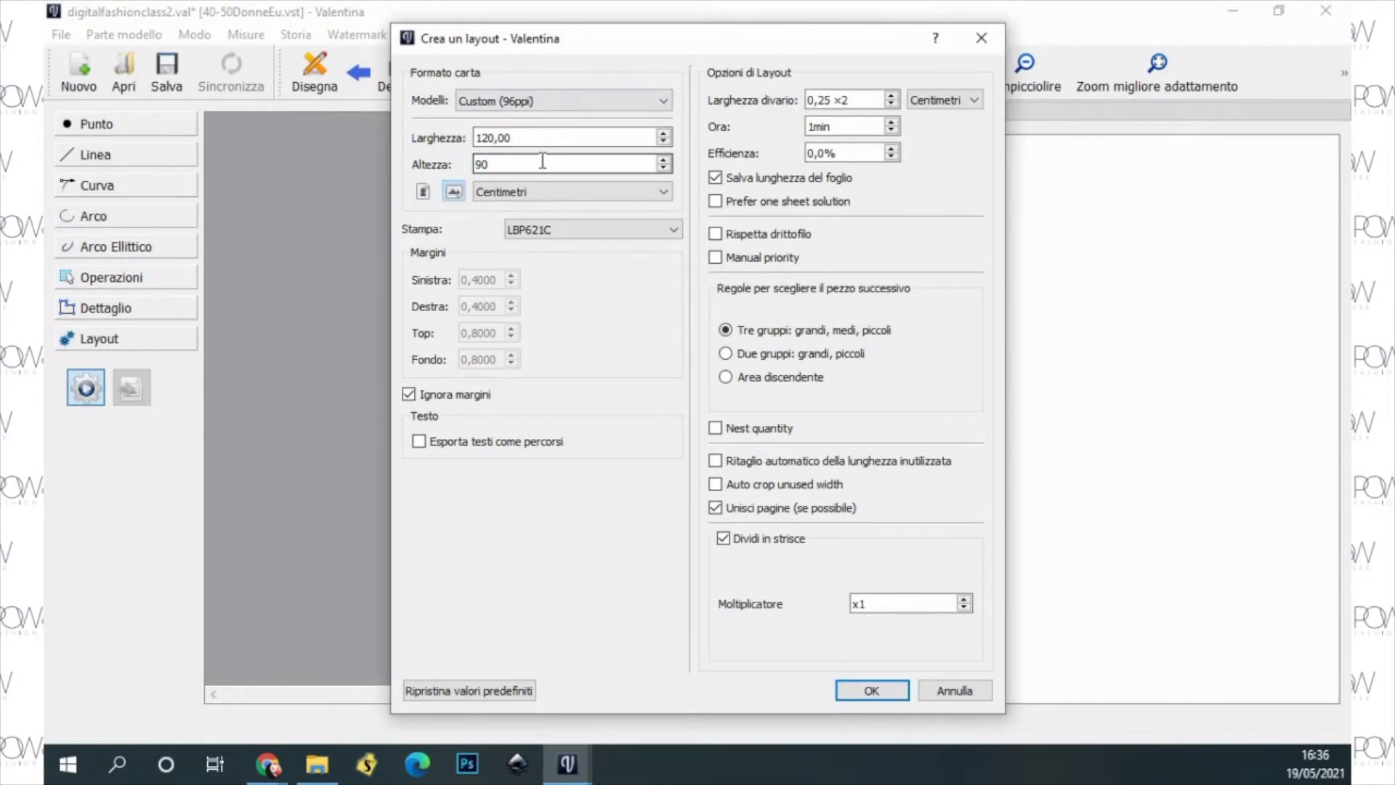
pyautogui.click(879, 690)
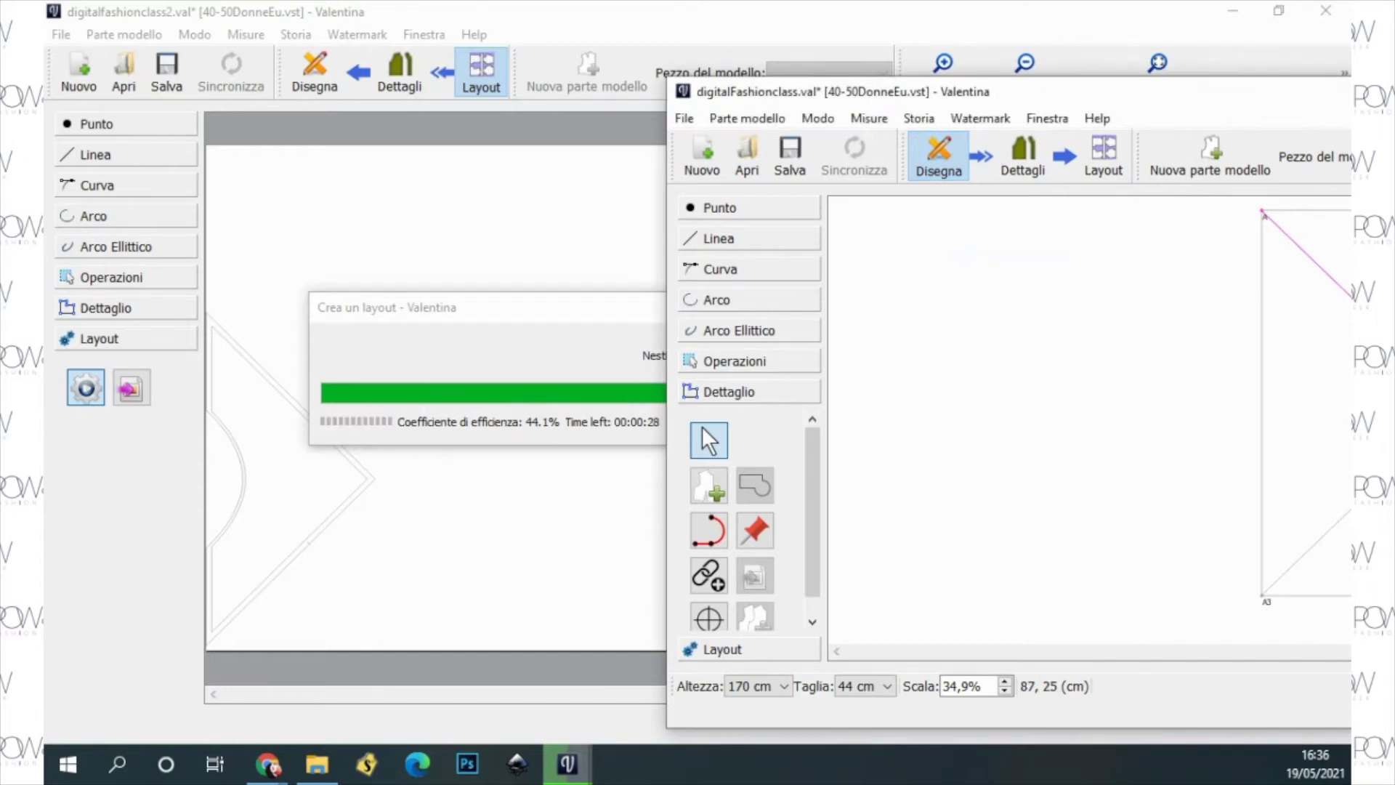
# Step: Bring the digitalFashionclass.val pattern window into full view and show its finished pieces in Details mode
pyautogui.moveTo(1207, 93); pyautogui.dragTo(771, 580)
pyautogui.moveTo(643, 47); pyautogui.dragTo(727, 28)
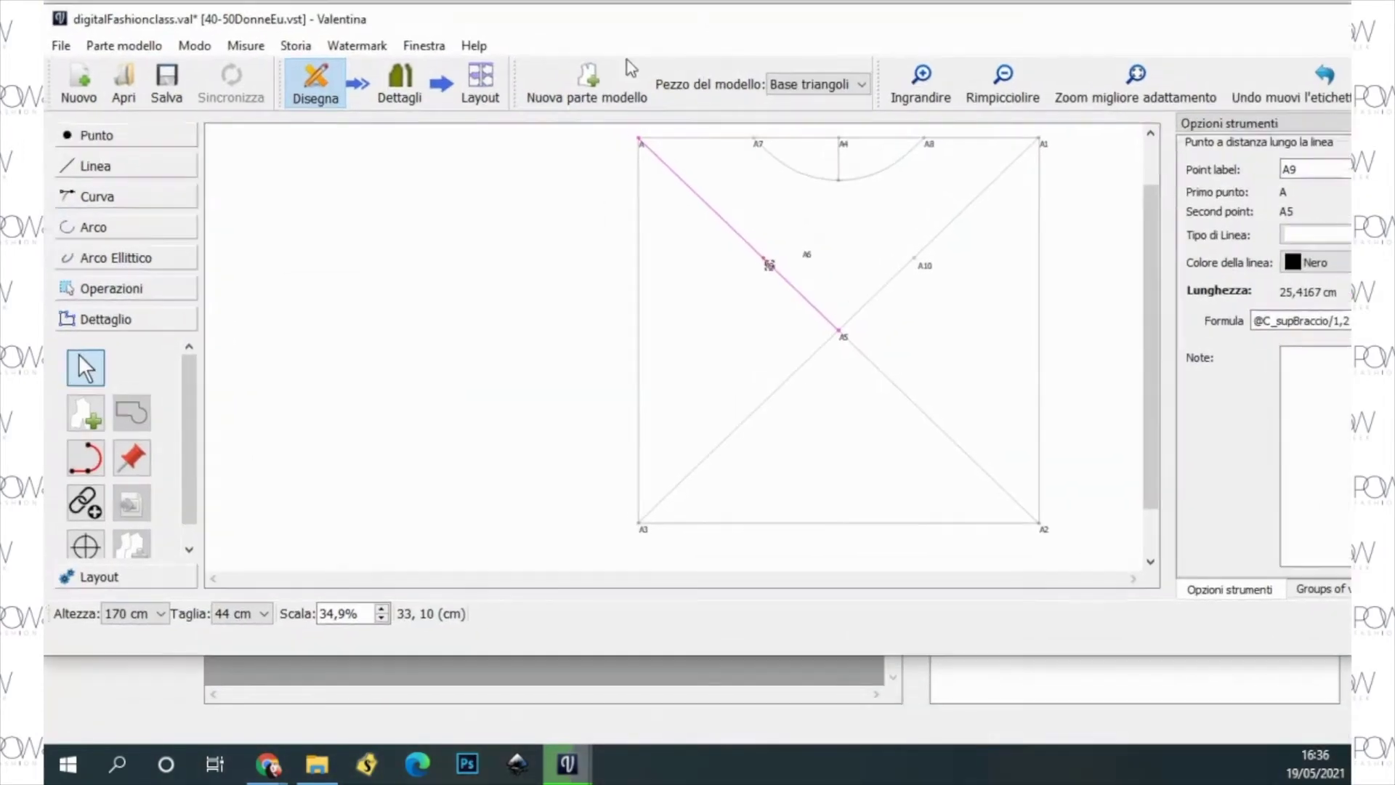
pyautogui.click(399, 83)
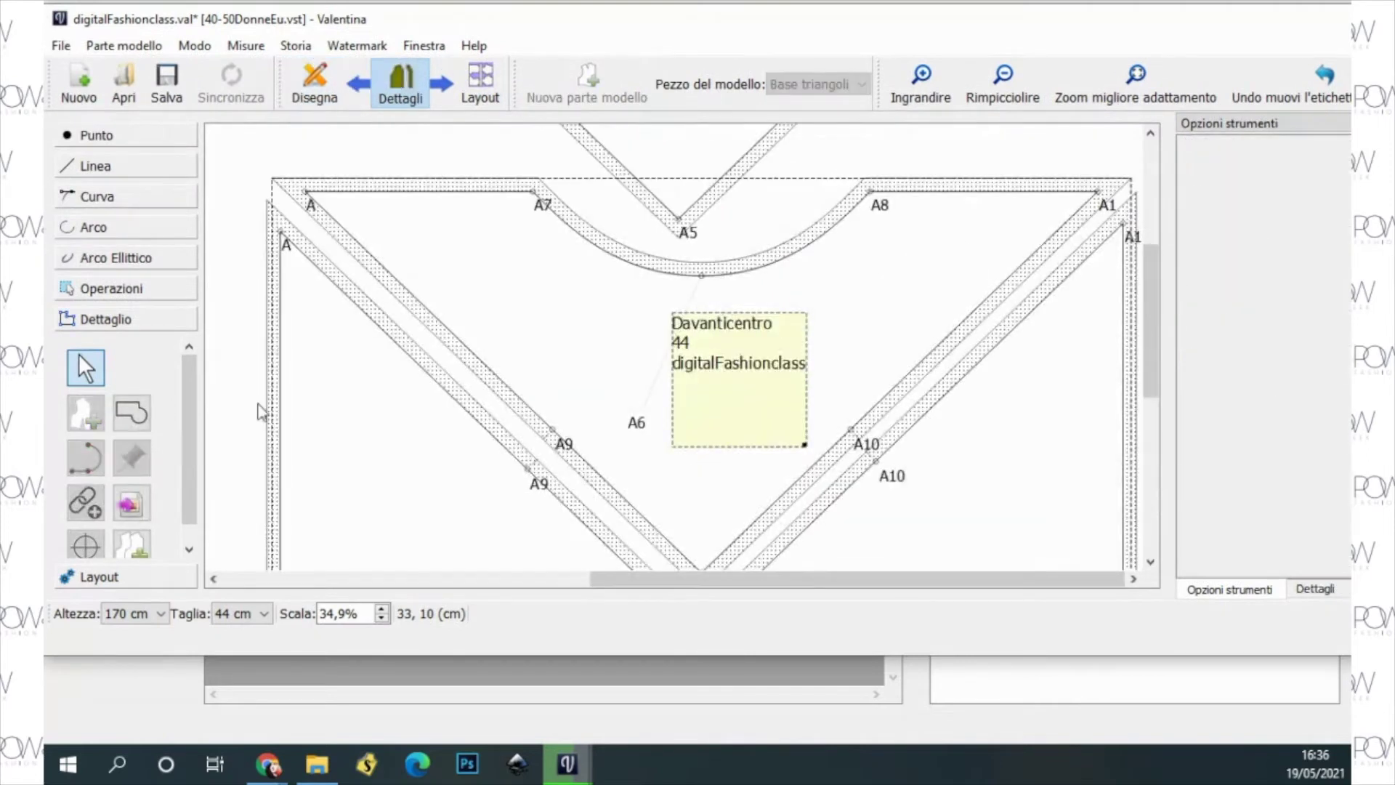
pyautogui.click(1001, 83)
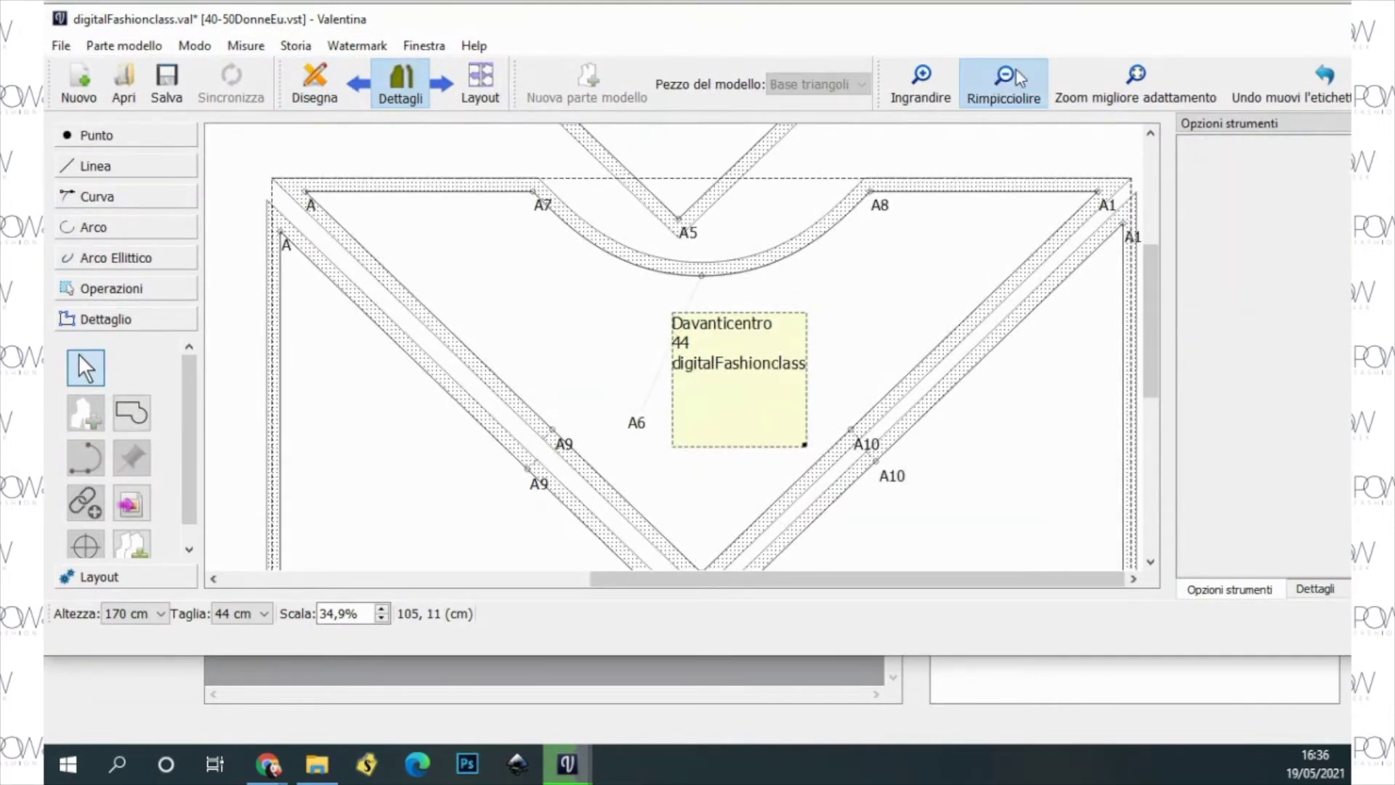
pyautogui.click(1017, 78)
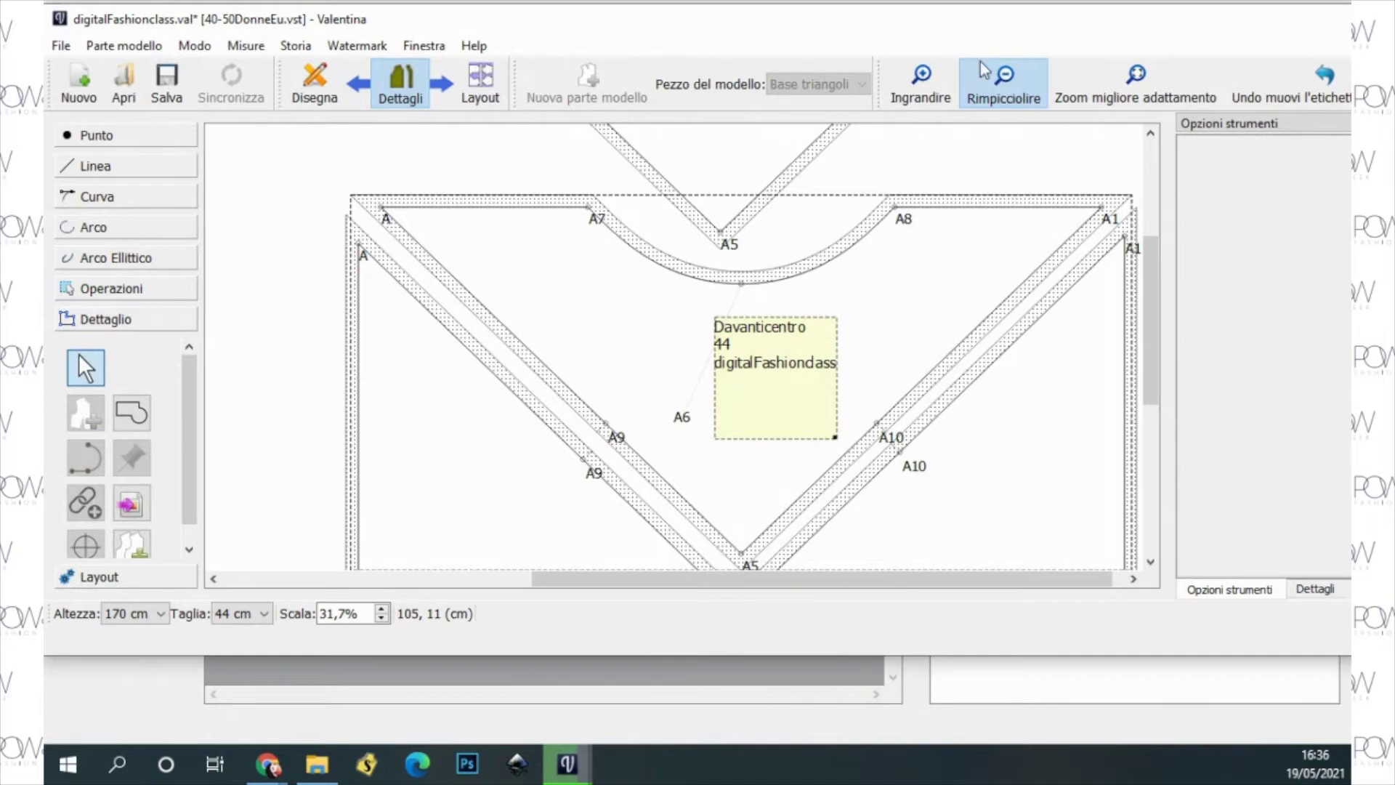
pyautogui.click(1002, 77)
pyautogui.click(1003, 80)
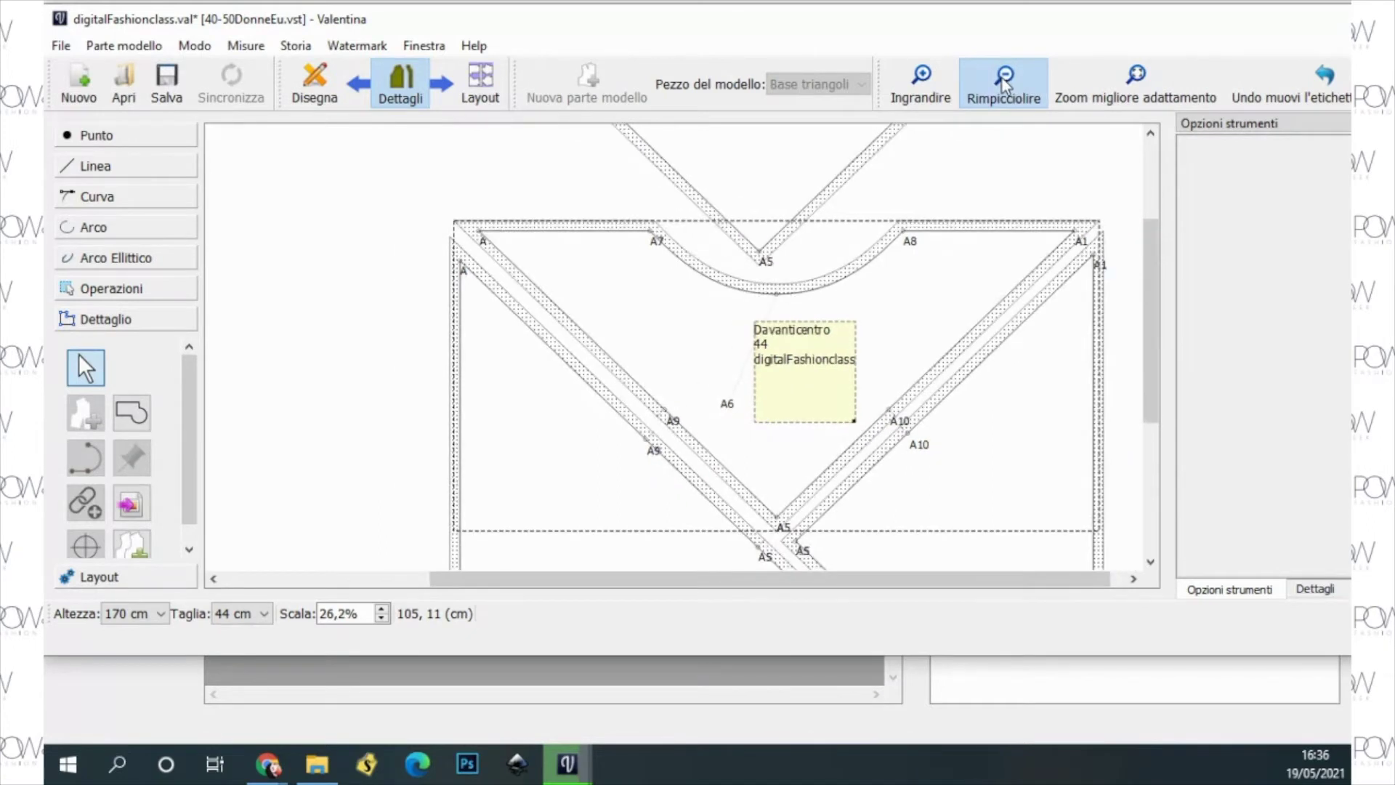
pyautogui.hotkey('ctrl', '-')
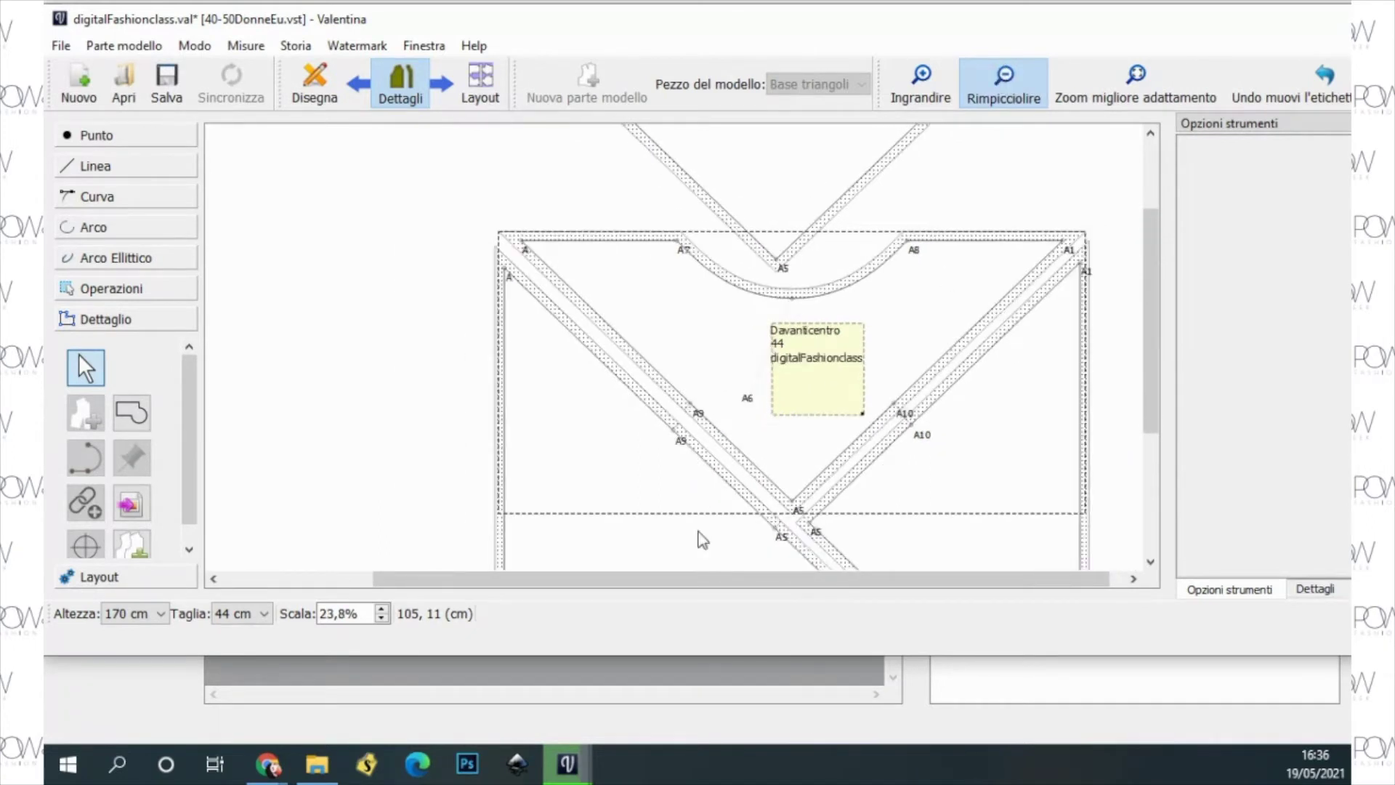
pyautogui.hotkey('ctrl', '-')
pyautogui.hotkey('ctrl', '-')
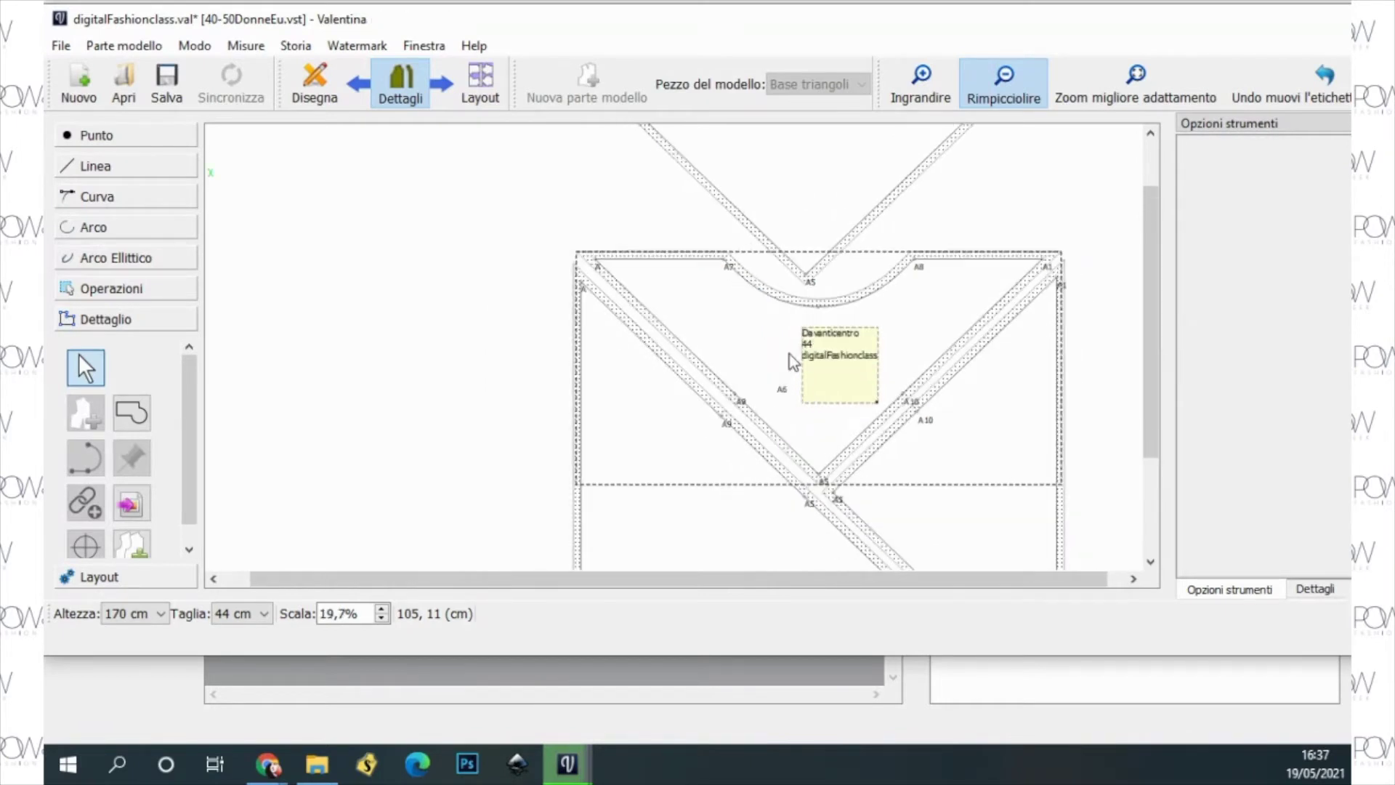
pyautogui.hotkey('ctrl', '-')
pyautogui.hotkey('ctrl', '-')
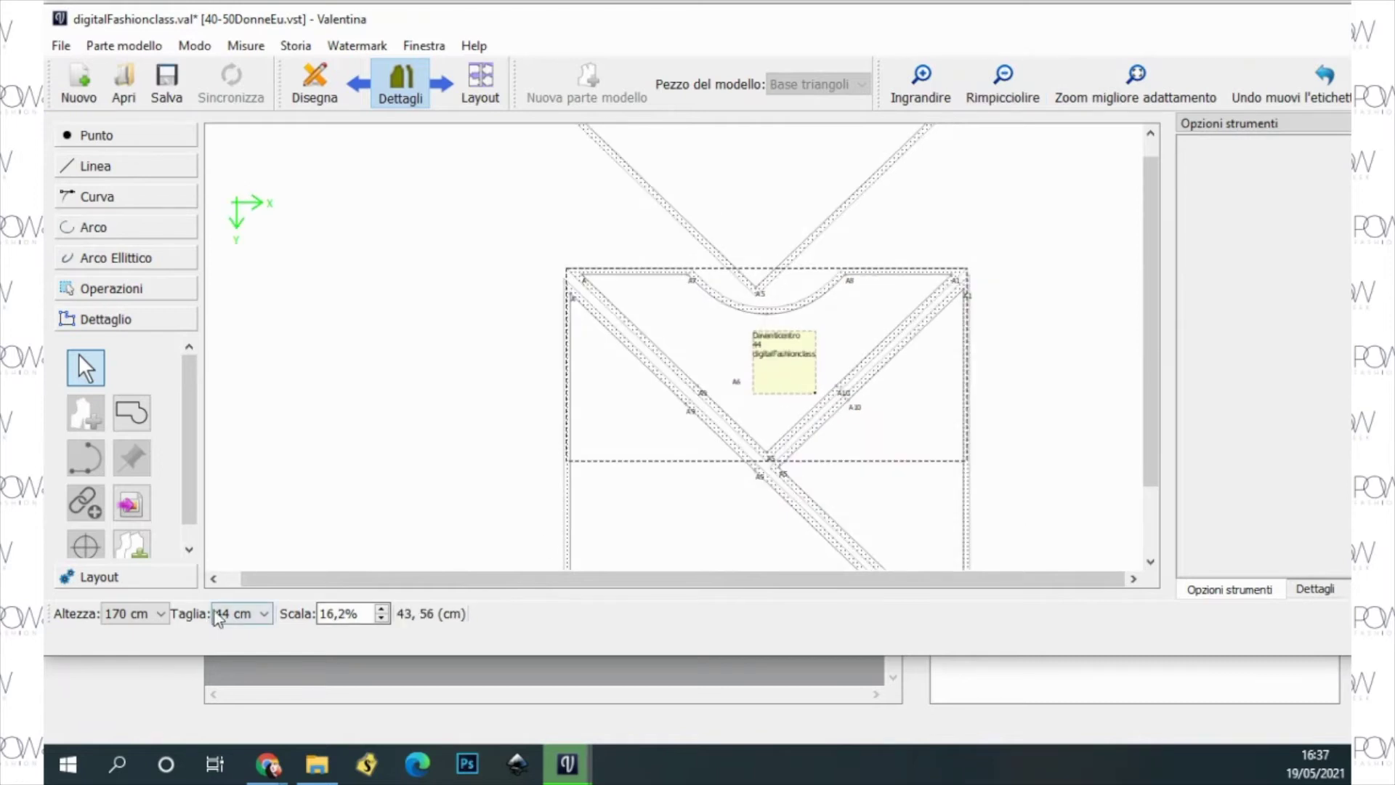
# Step: Set the size (Taglia) of the digitalFashionclass.val pattern to 42 cm
pyautogui.click(249, 619)
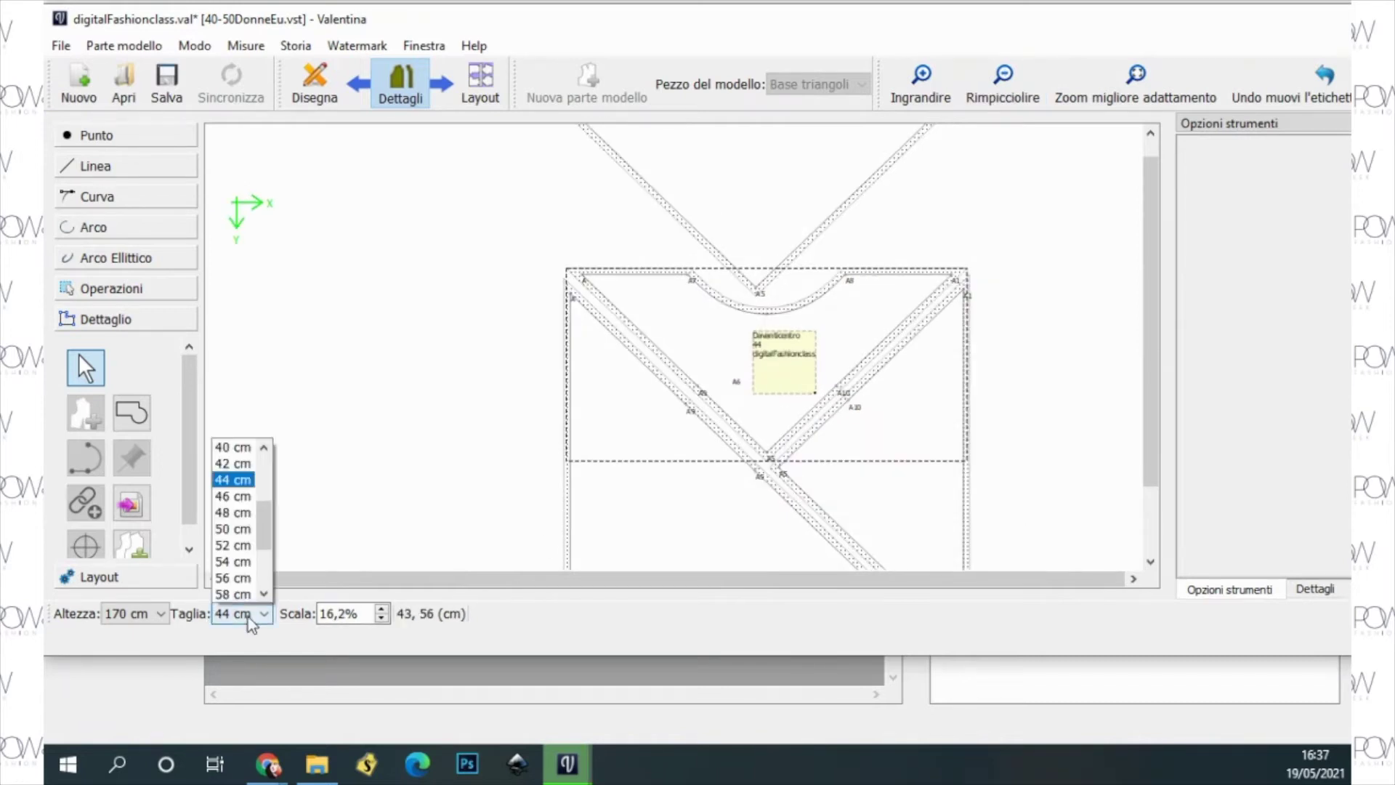
pyautogui.click(242, 465)
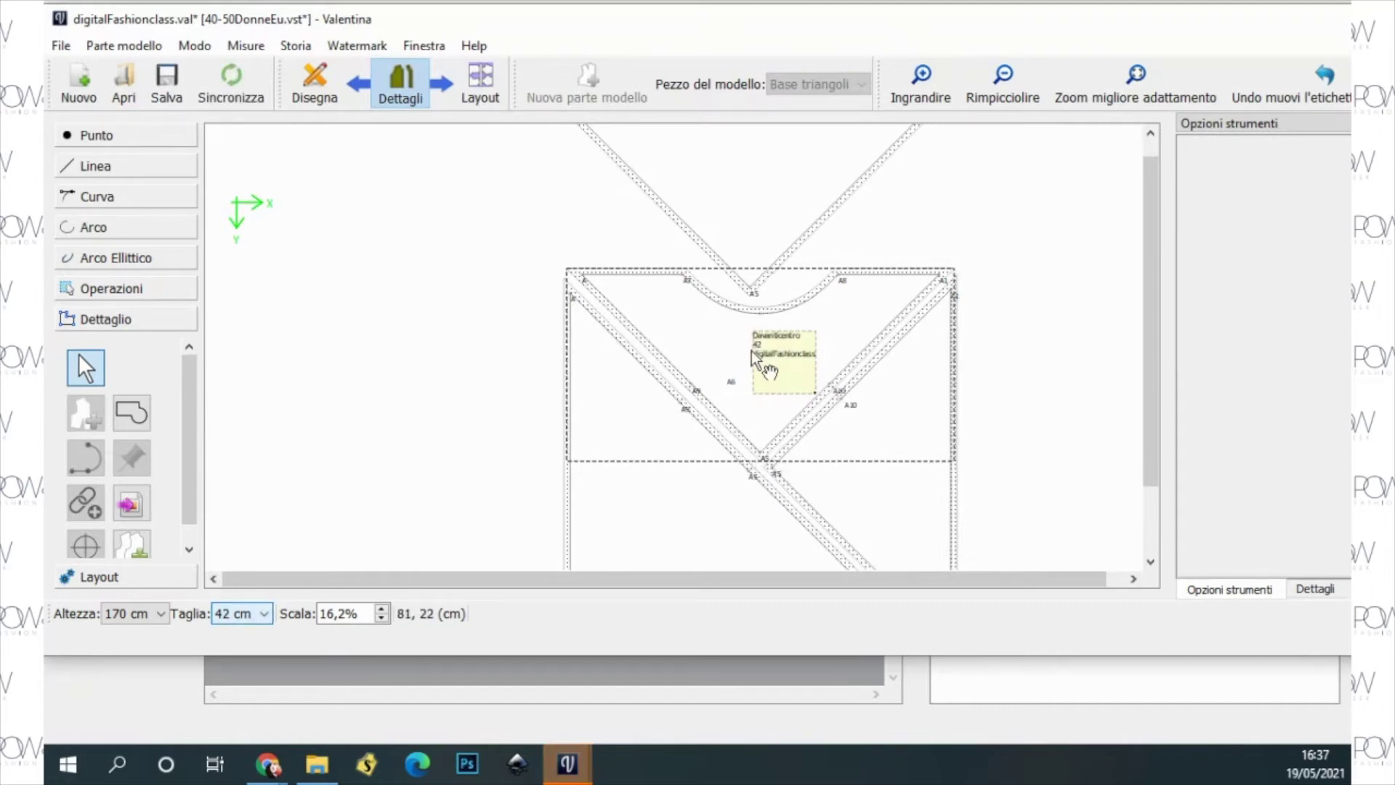
pyautogui.click(885, 371)
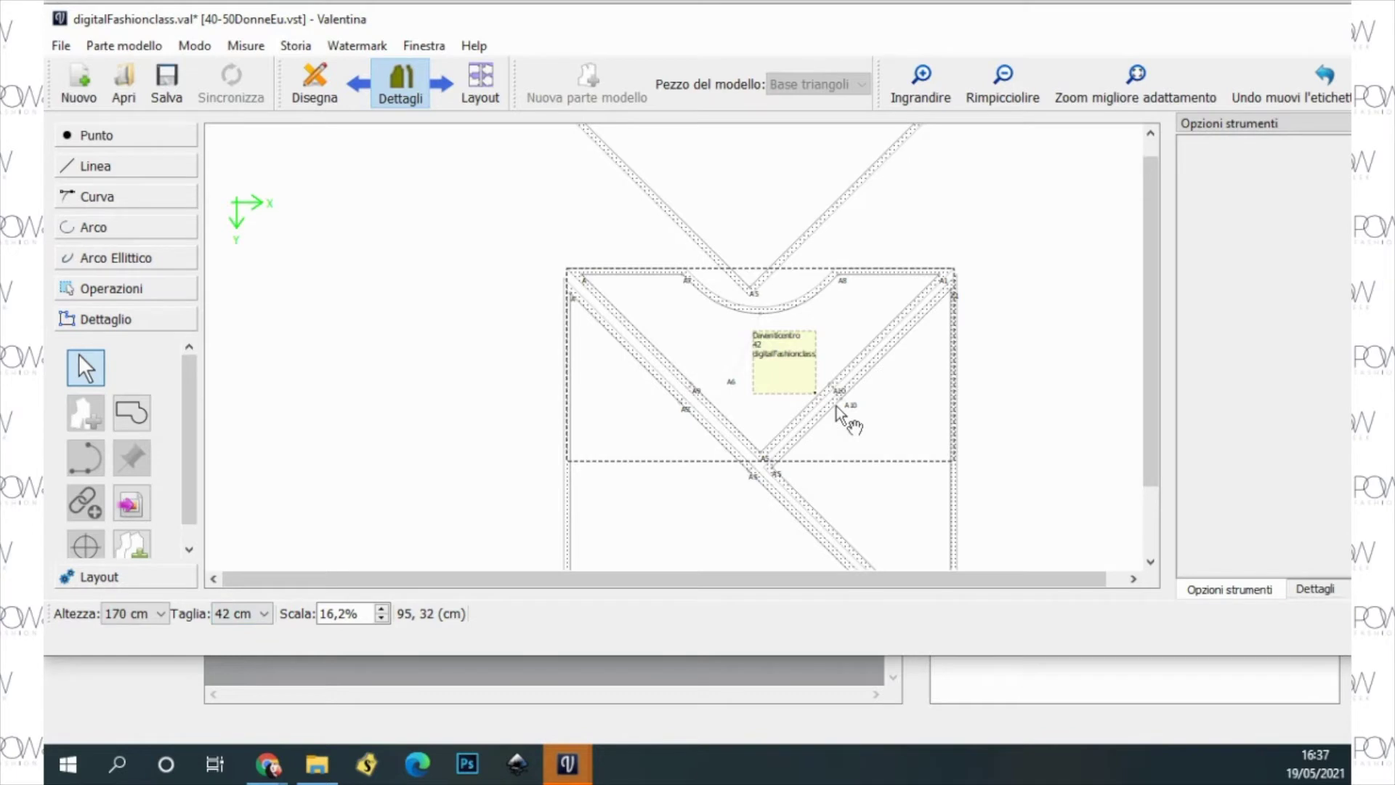
# Step: Minimise both Valentina windows and open digitalFashionclass_PIAZZAMENTOLASER from the Digital fashion class folder in Inkscape
pyautogui.moveTo(1230, 23); pyautogui.dragTo(1012, 225)
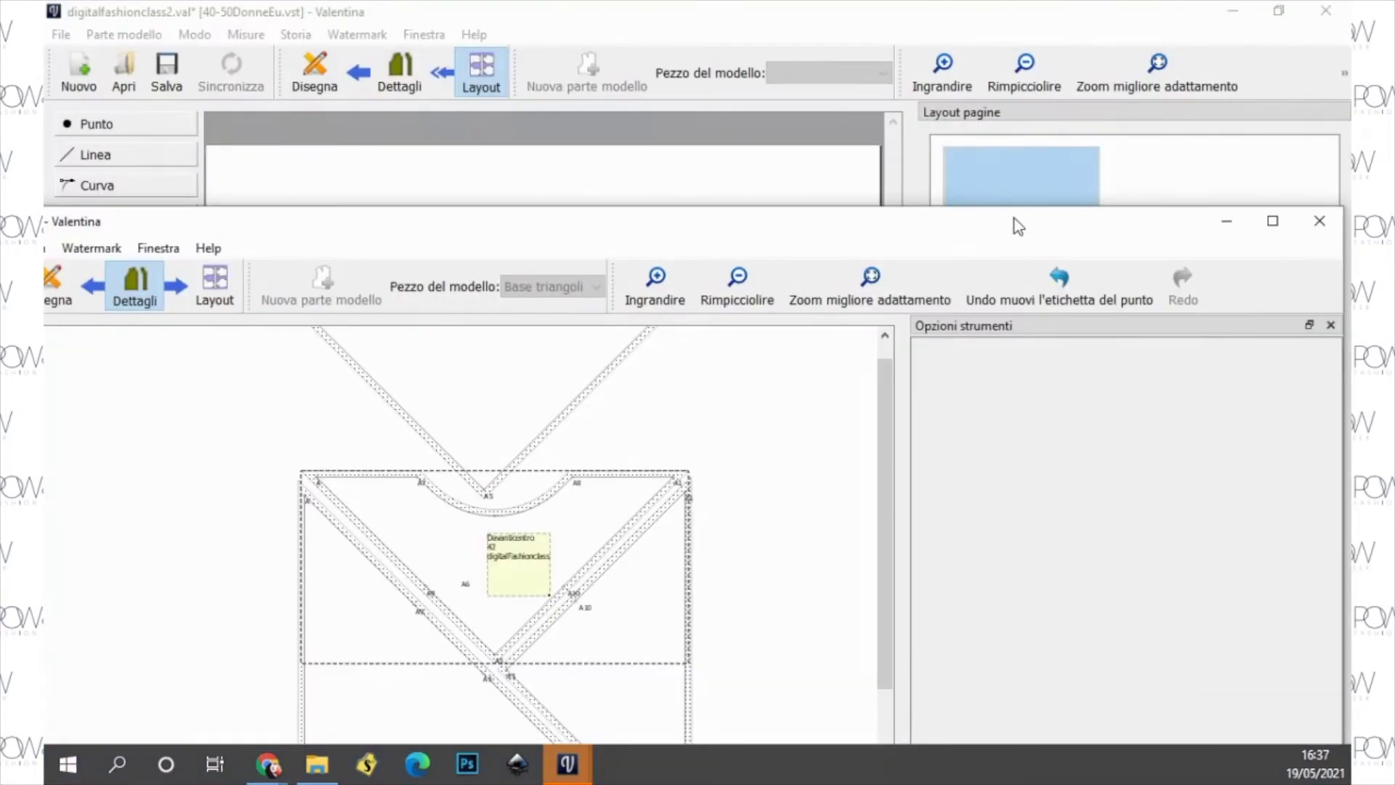
pyautogui.click(1229, 223)
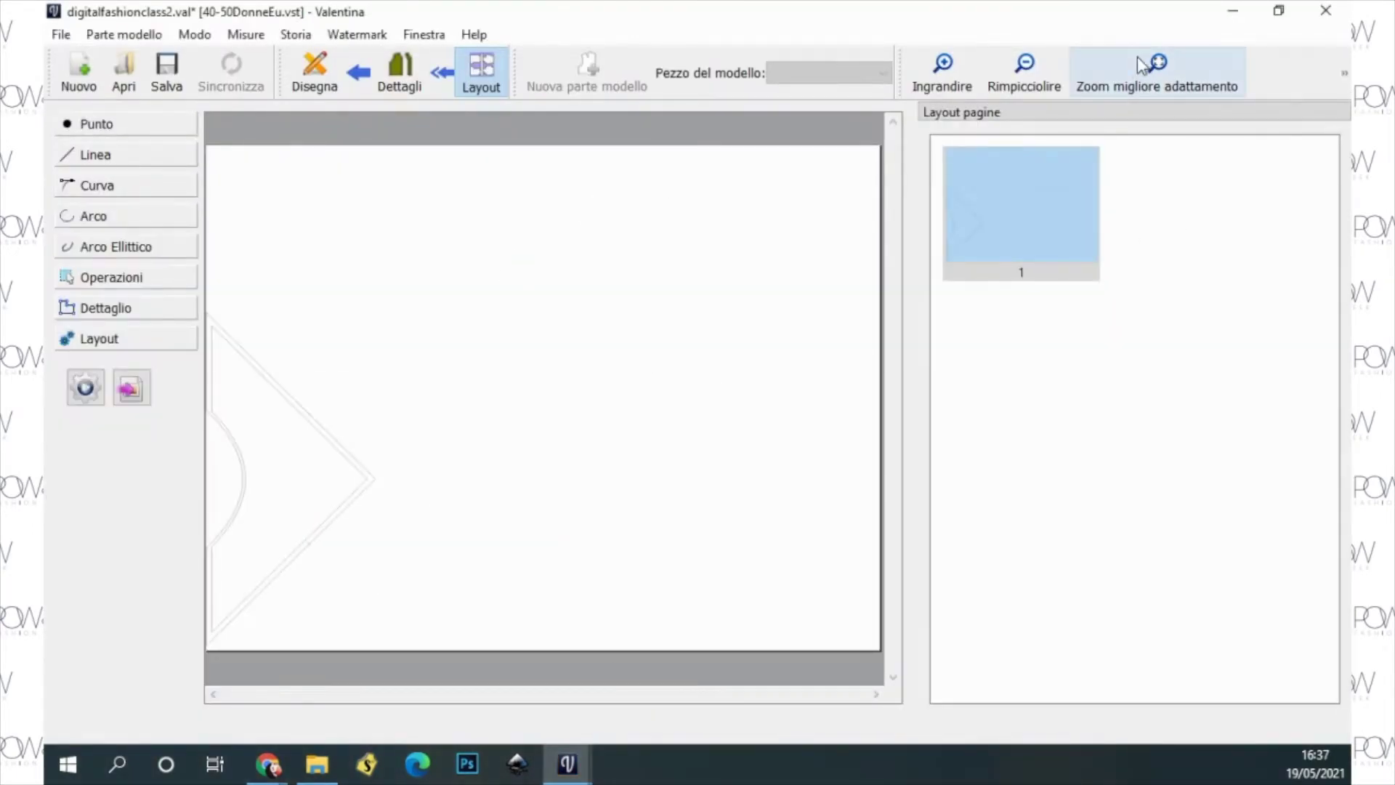
pyautogui.click(1244, 15)
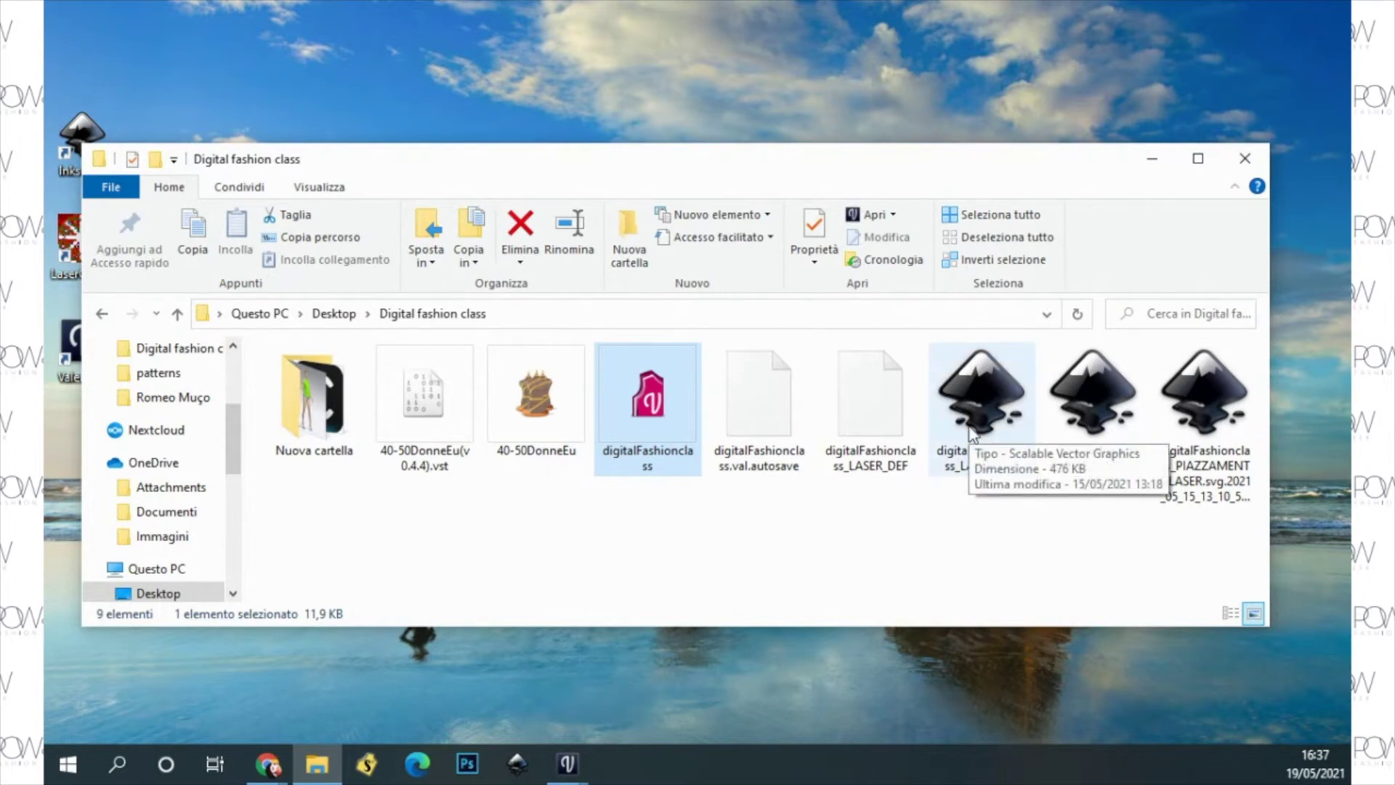
pyautogui.click(1099, 377)
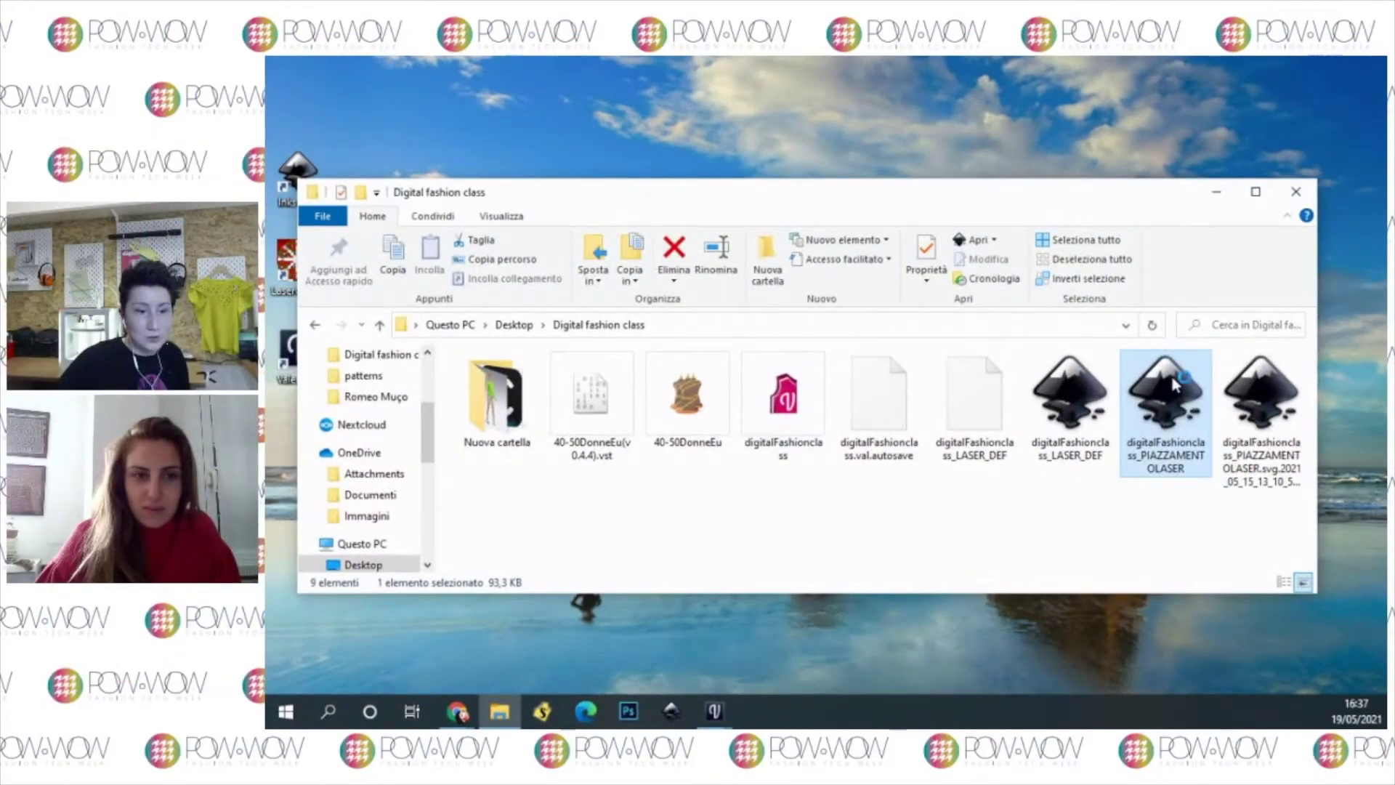
pyautogui.doubleClick(1169, 383)
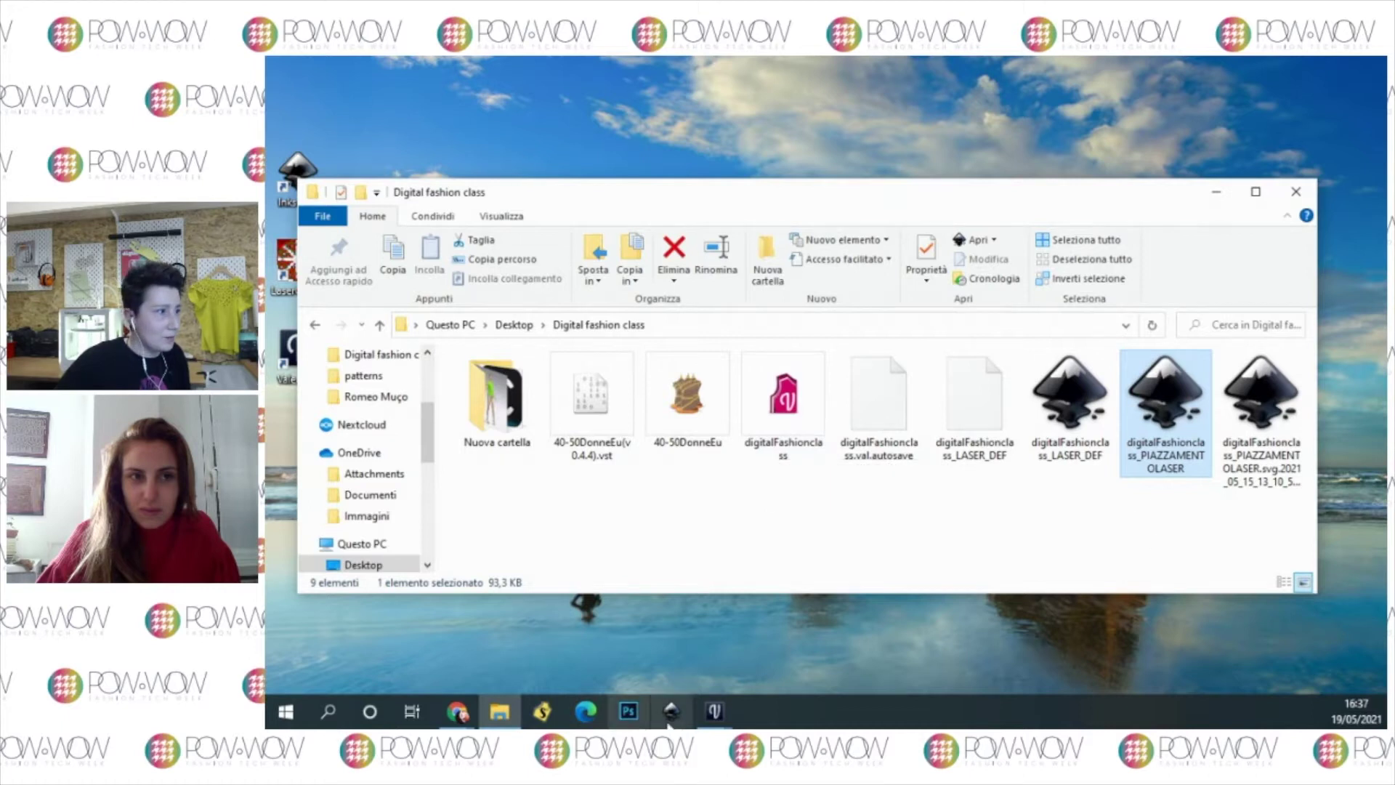
pyautogui.moveTo(730, 721)
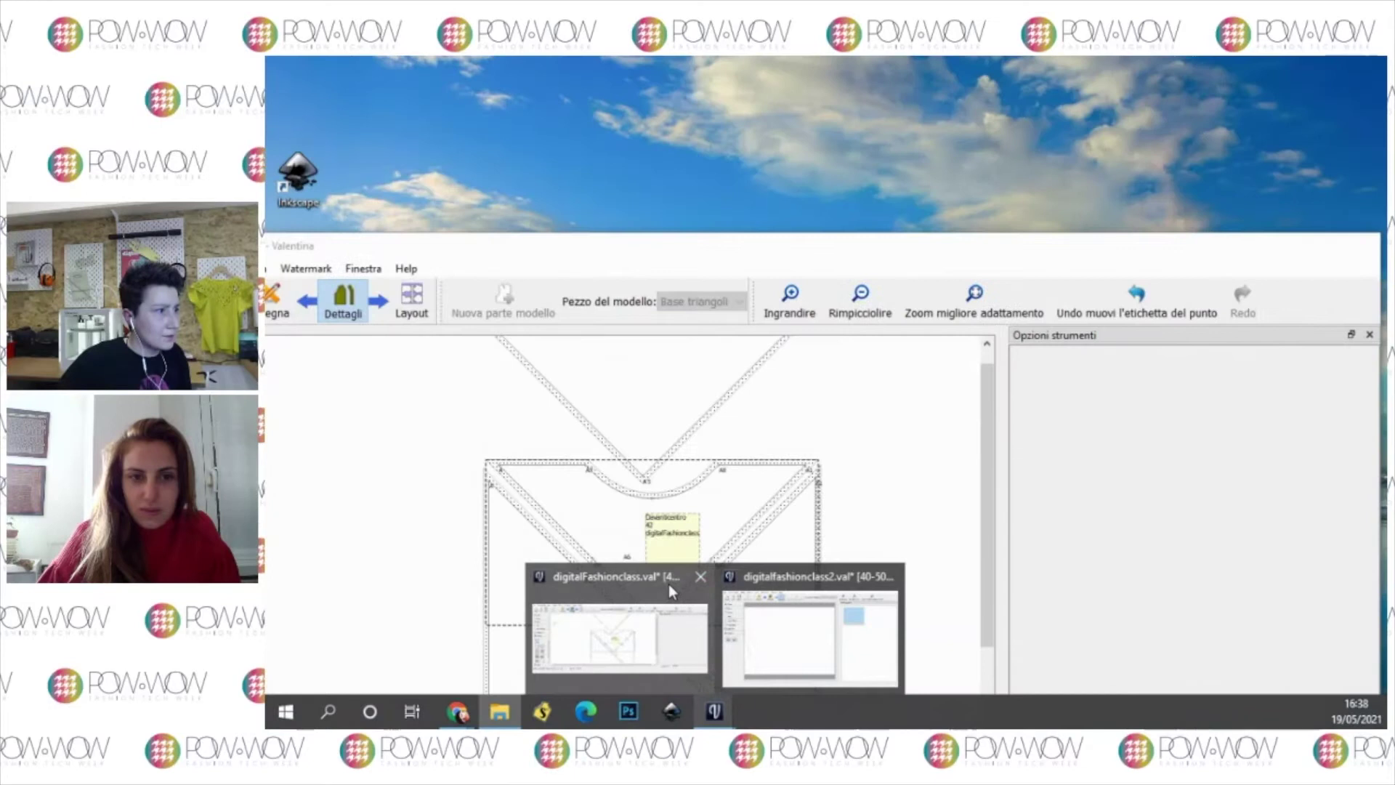
pyautogui.click(687, 707)
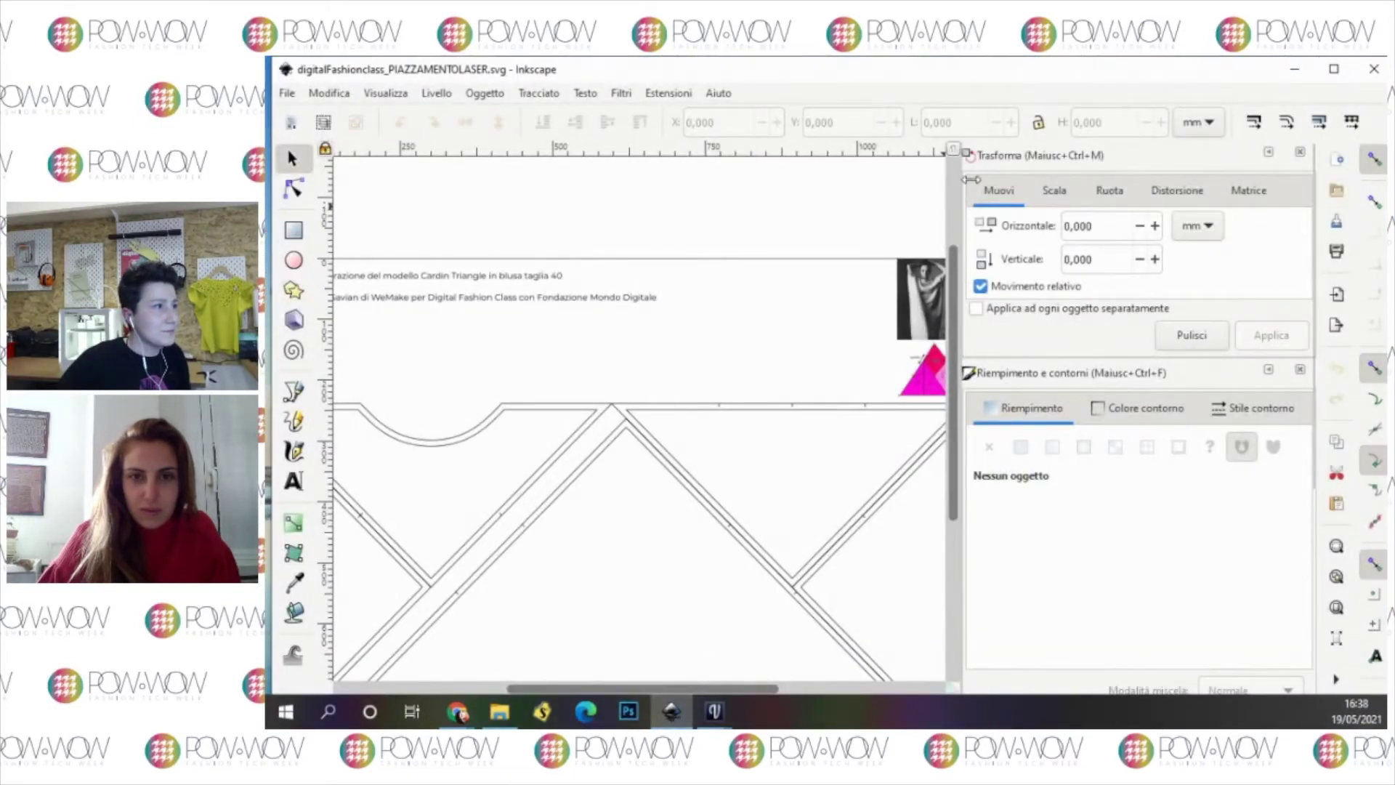
# Step: Close the docked Transform, Fill and Stroke, and Layers dialogs beside the canvas
pyautogui.click(1300, 151)
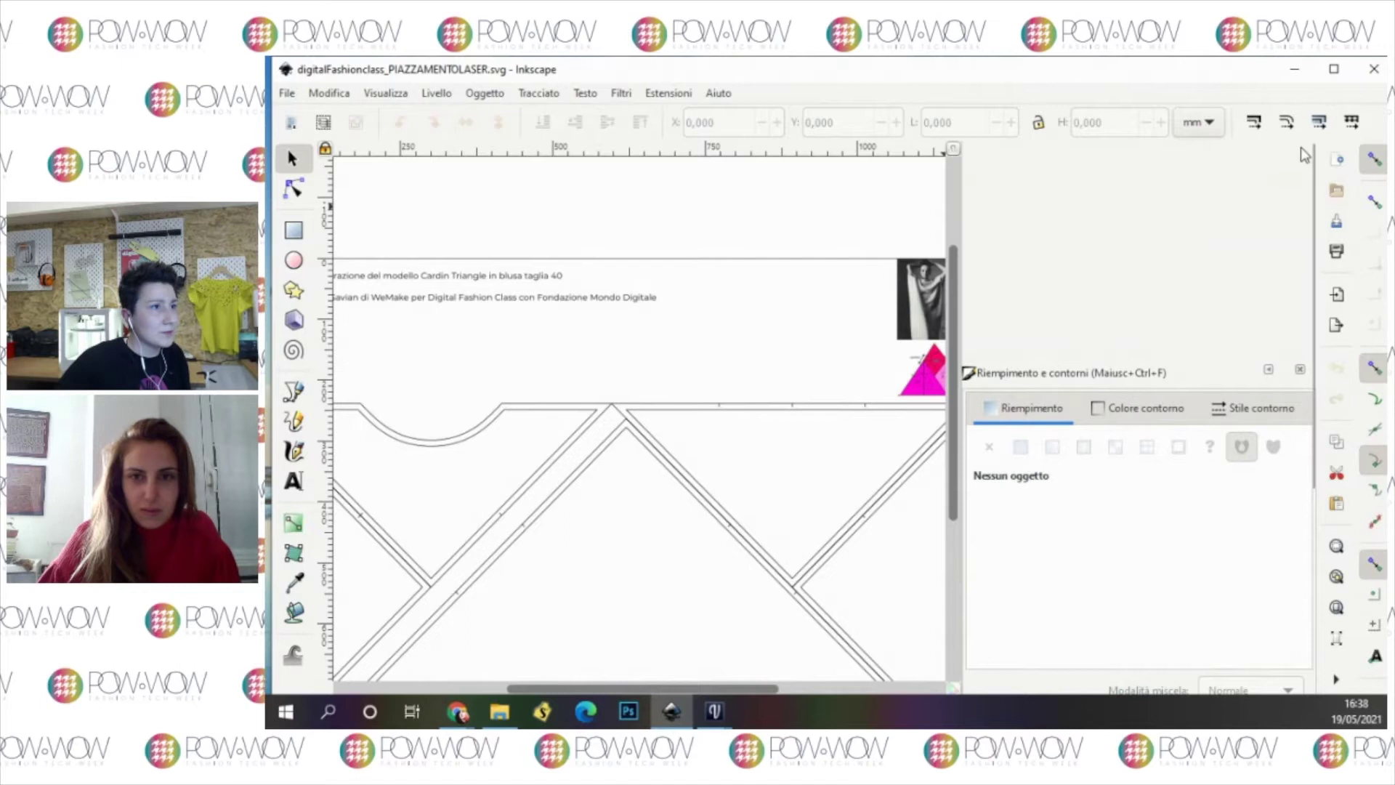
pyautogui.click(1300, 370)
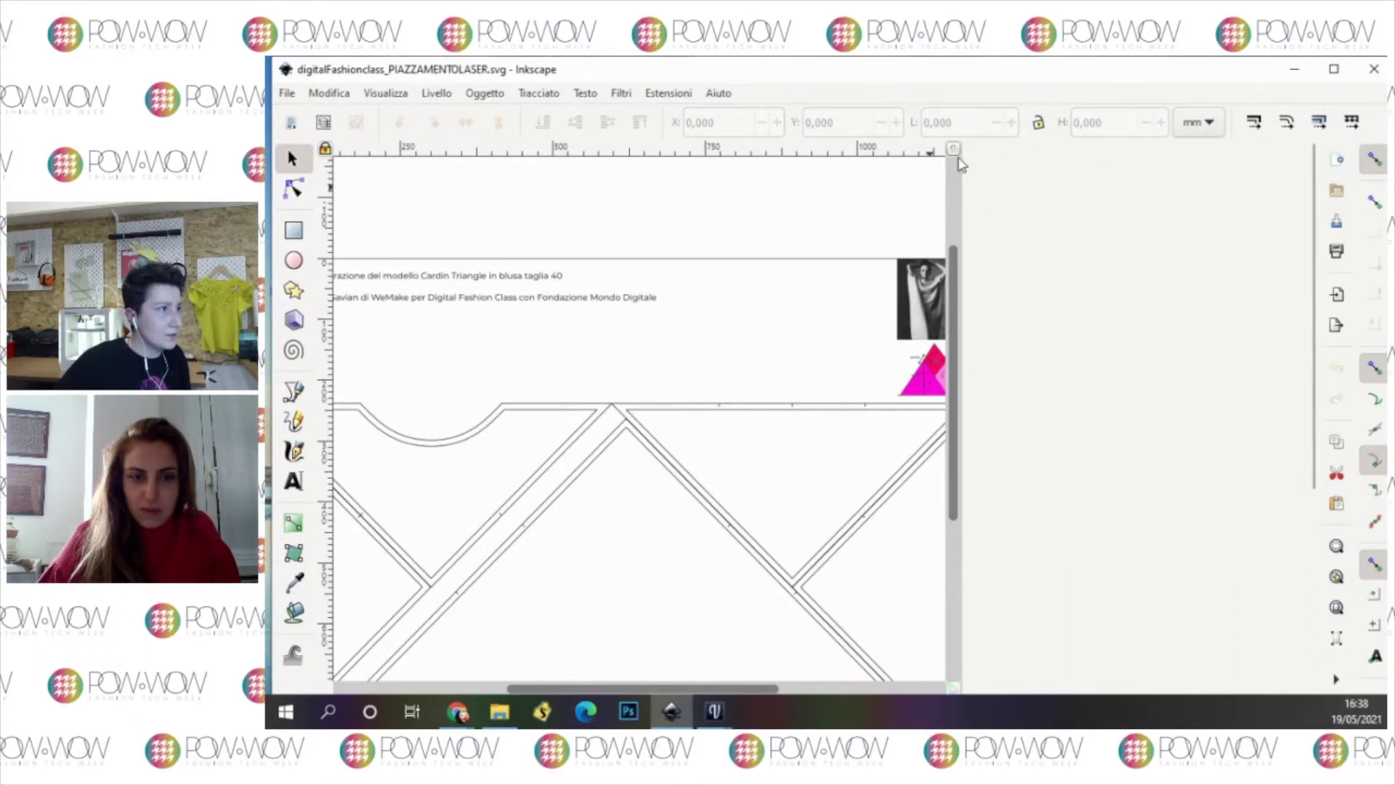
pyautogui.scroll(5, 956, 177)
pyautogui.hotkey('ctrl', 'shift', 'l')
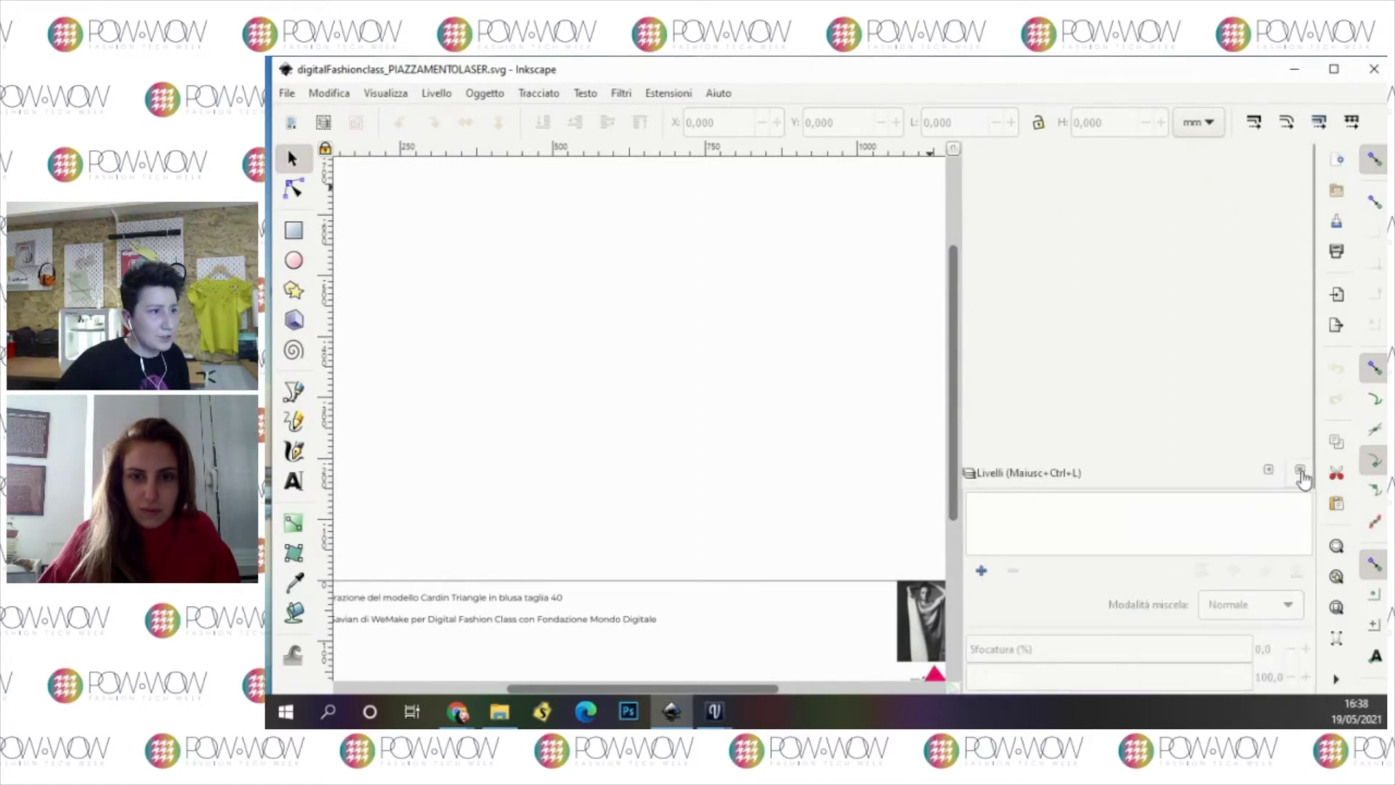
pyautogui.click(1300, 469)
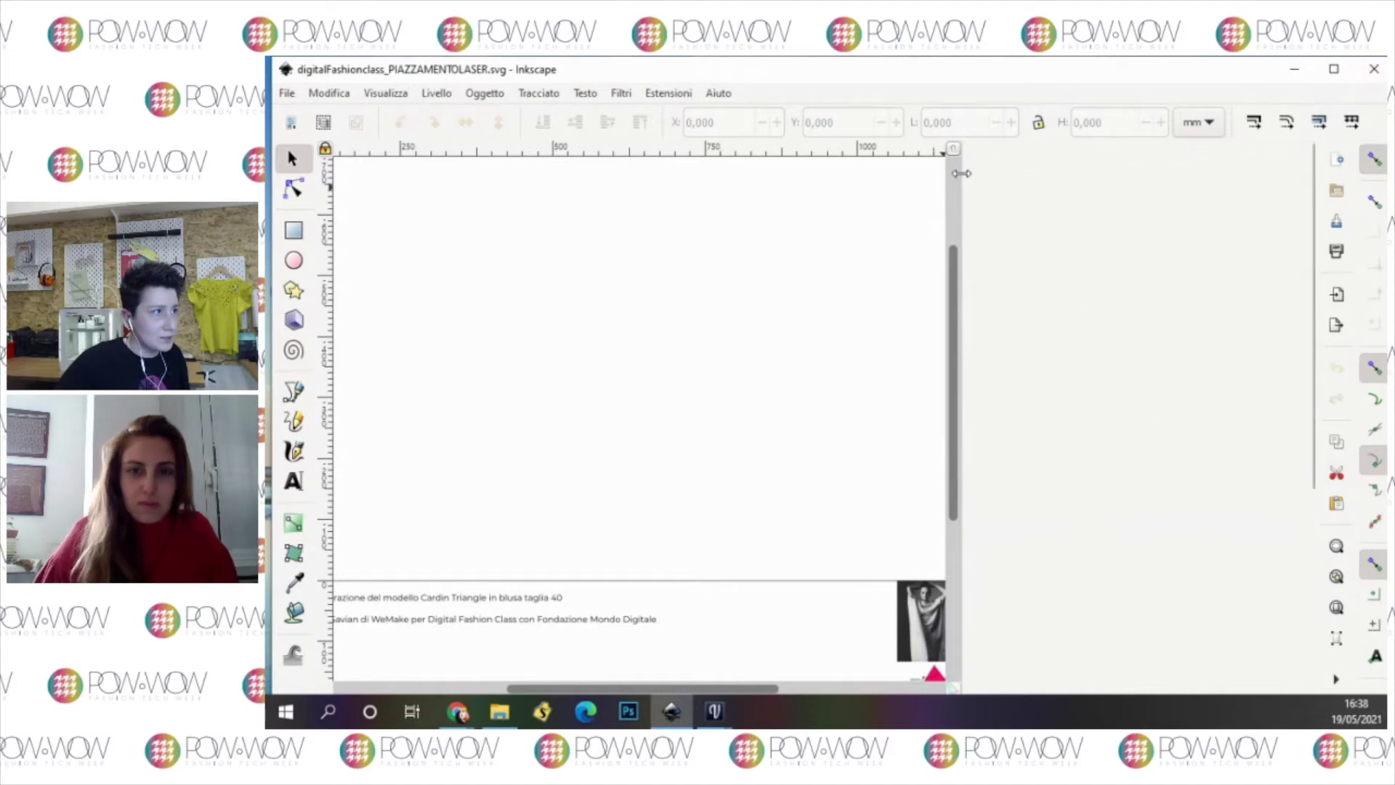
# Step: Show the entire laser-cutting layout together with the coloured triangle artwork beside it
pyautogui.scroll(-2, 1146, 187)
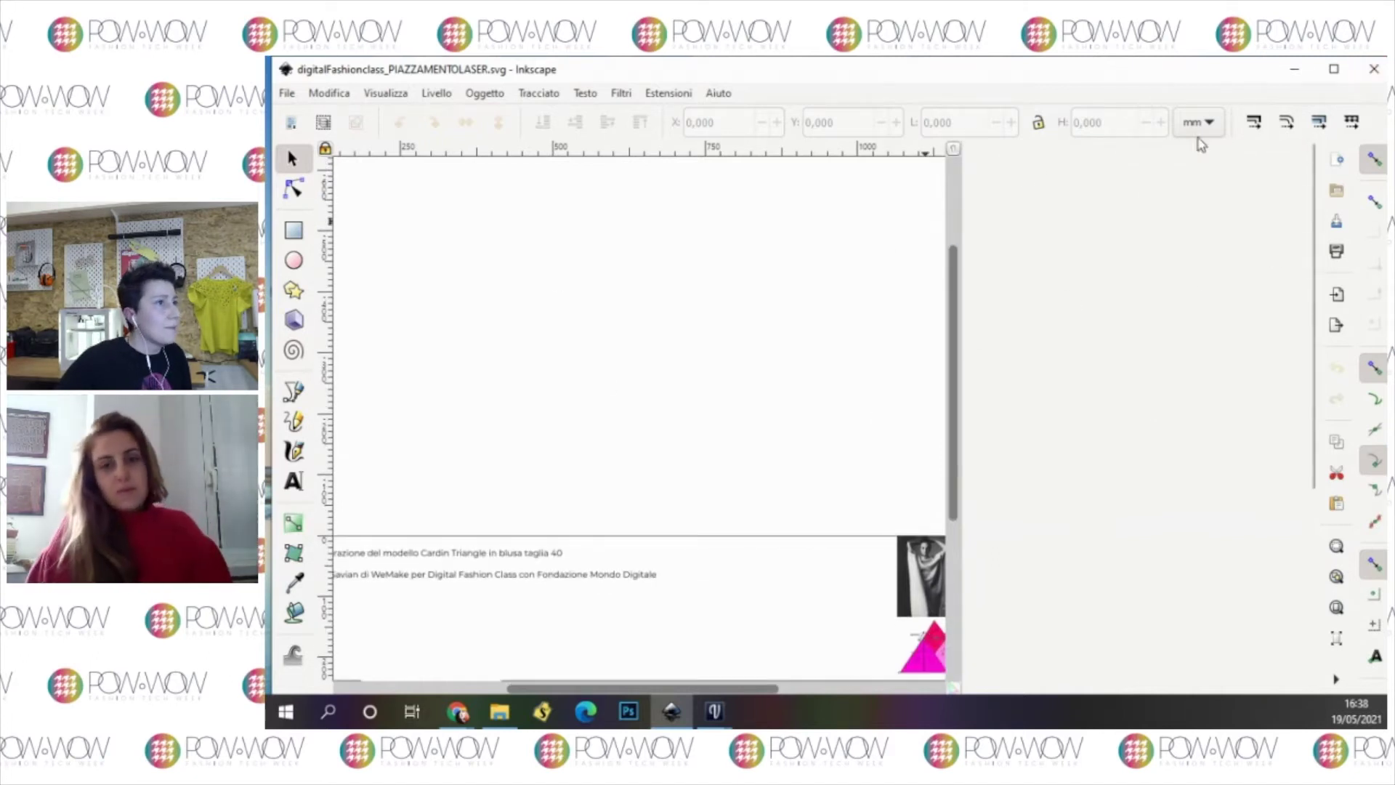
pyautogui.scroll(5, 570, 476)
pyautogui.scroll(-15, 698, 259)
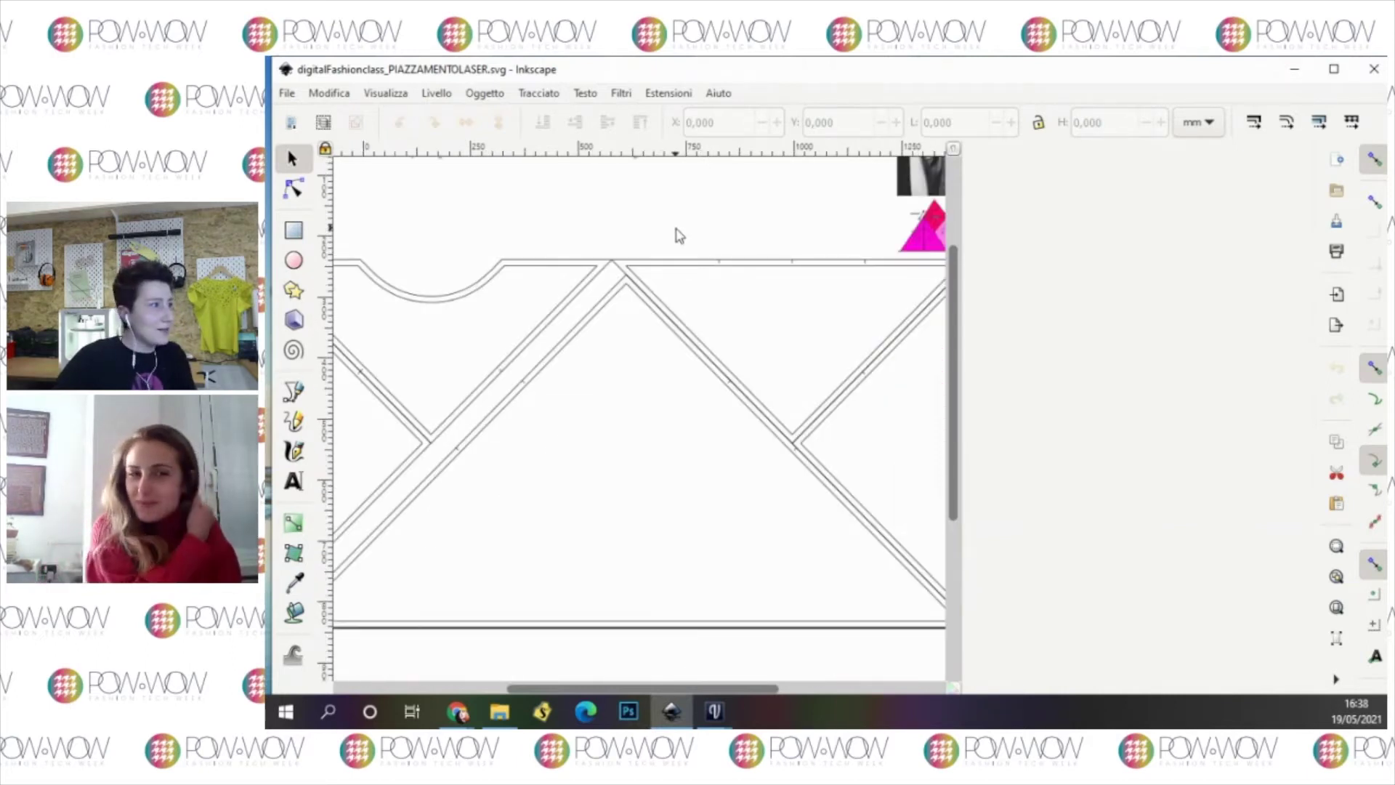
pyautogui.press('-')
pyautogui.press('-')
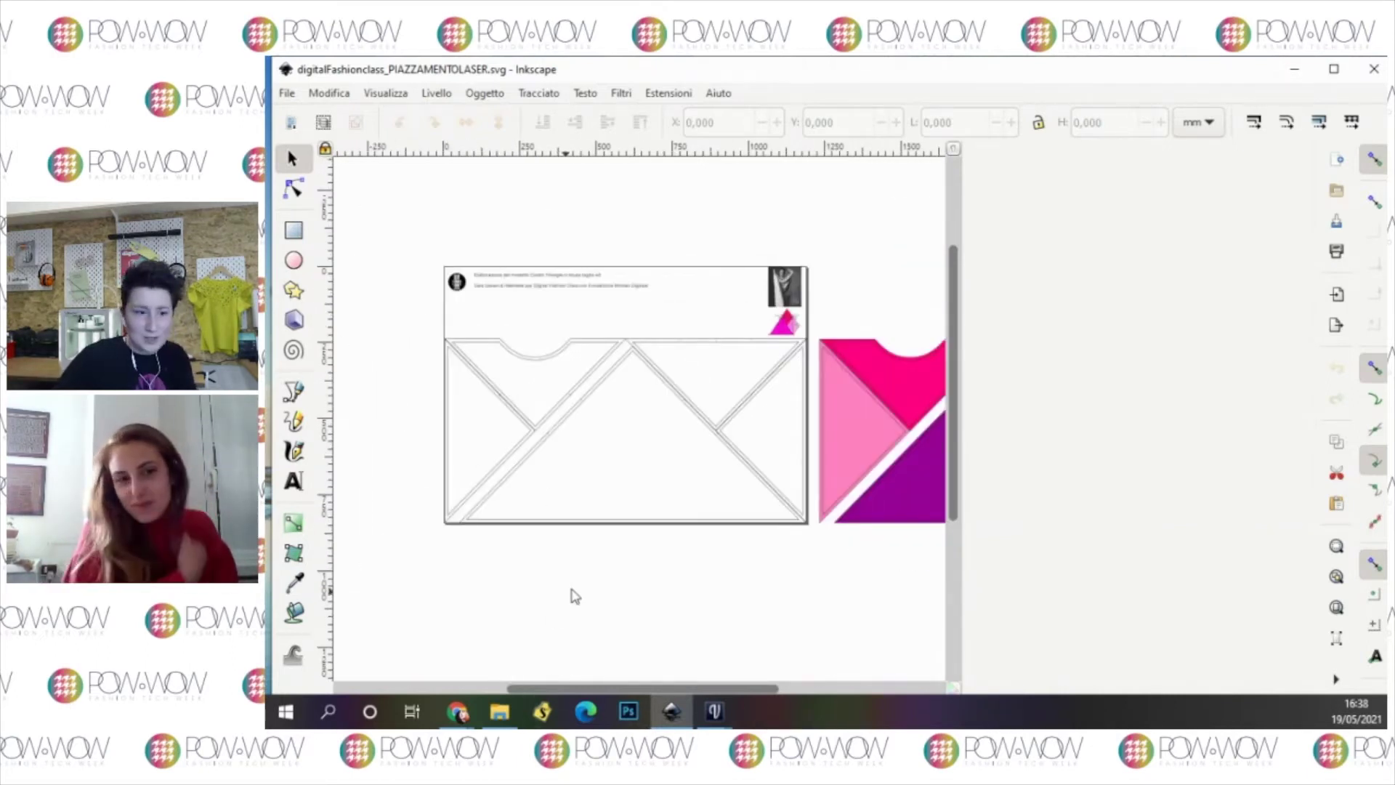
# Step: Examine the coloured triangle artwork placed beside the laser-cutting layout
pyautogui.moveTo(551, 698); pyautogui.dragTo(719, 716)
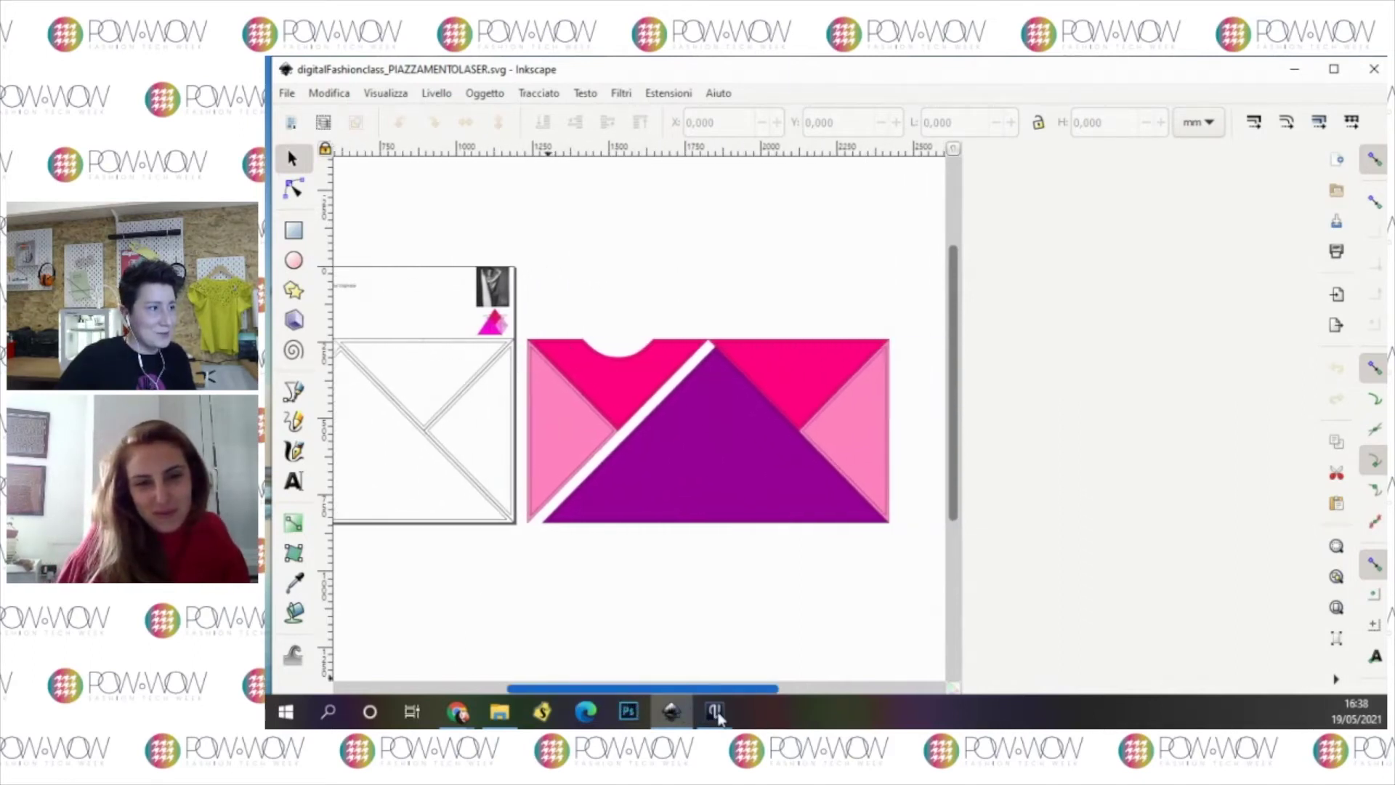
pyautogui.moveTo(714, 713)
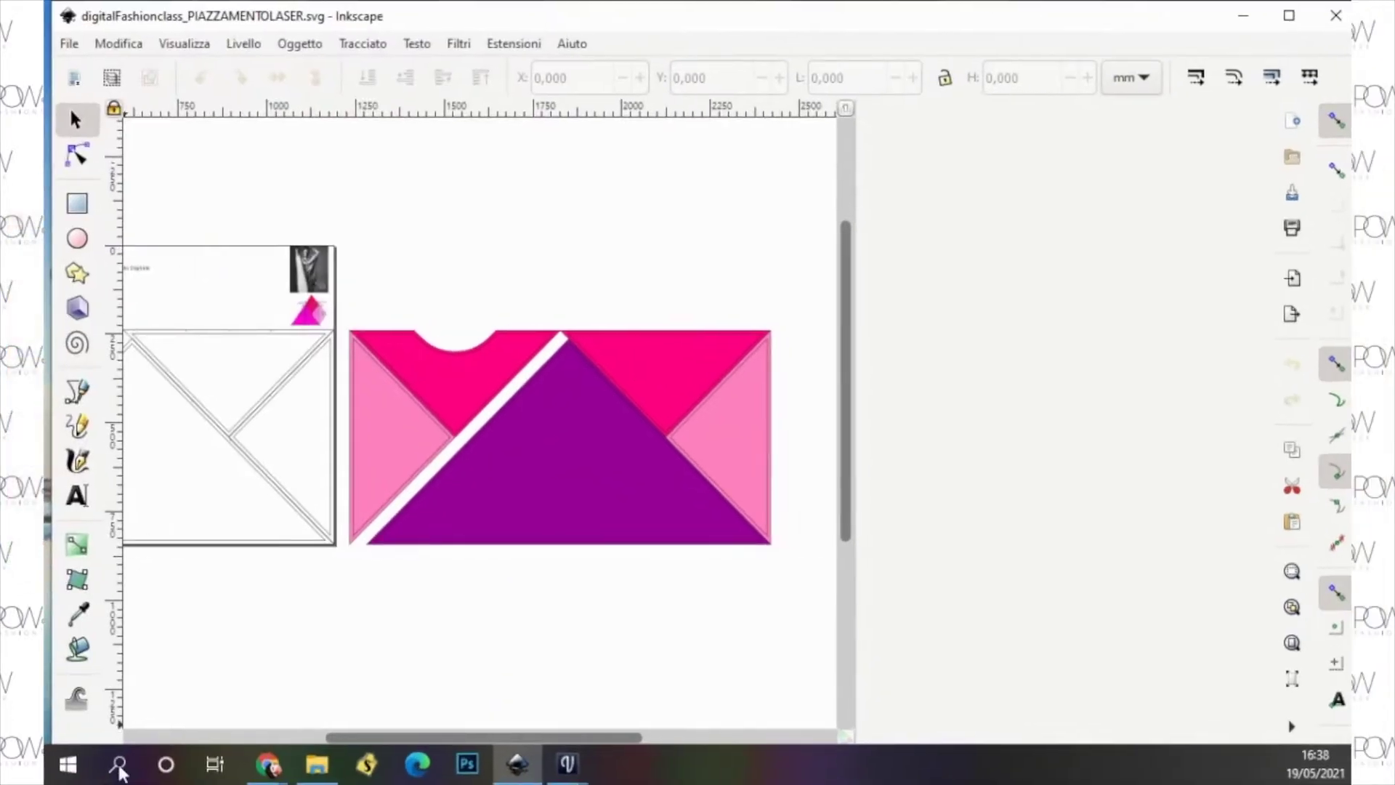
pyautogui.scroll(-5, 294, 314)
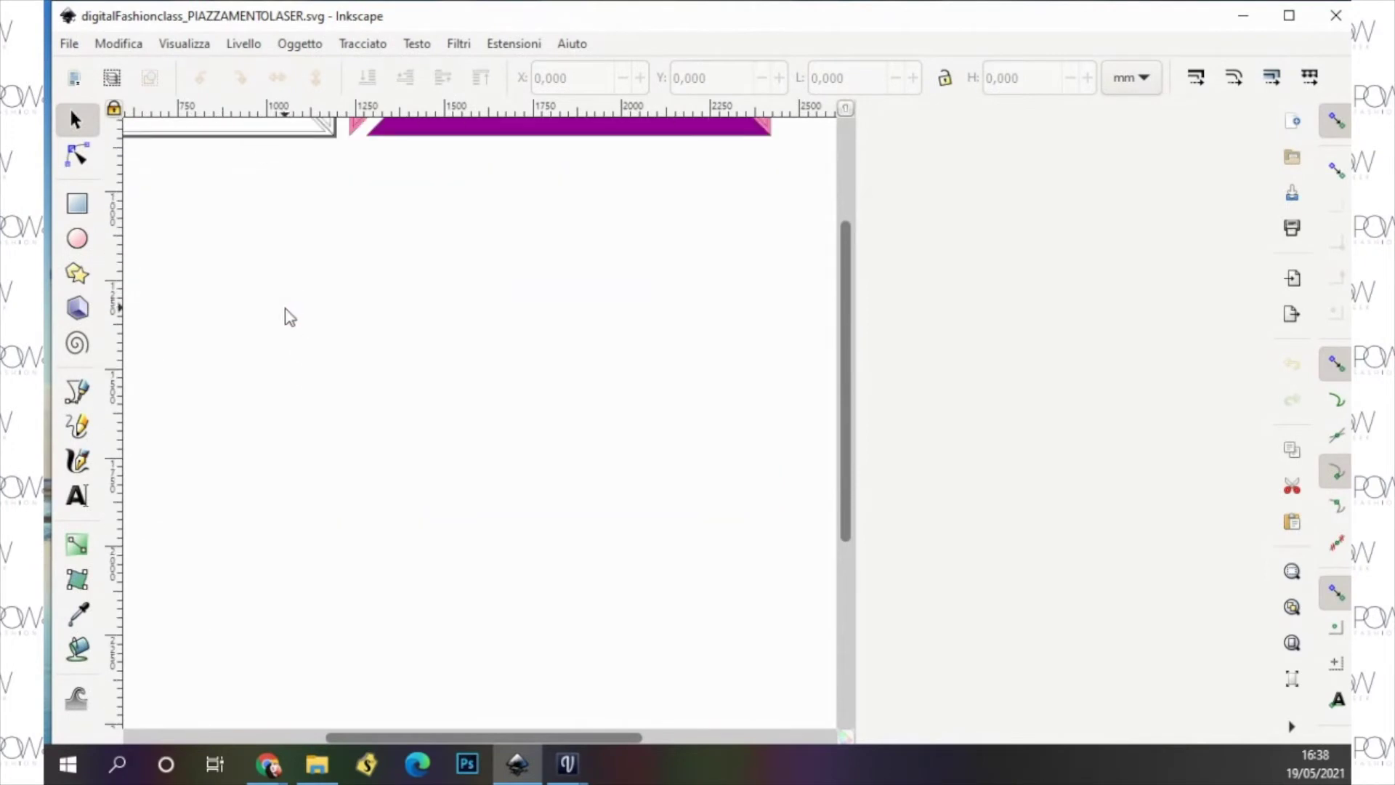
pyautogui.scroll(5, 259, 408)
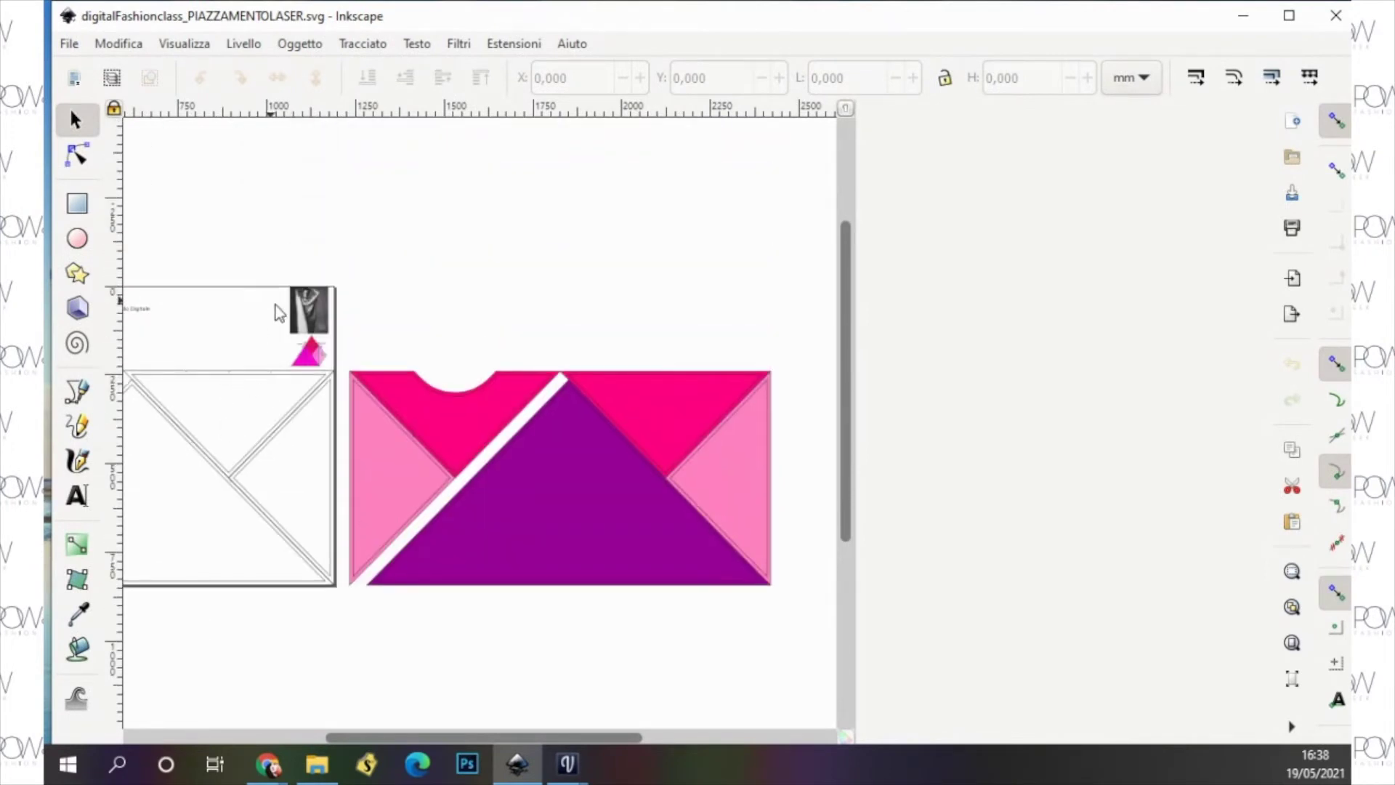
pyautogui.press('+')
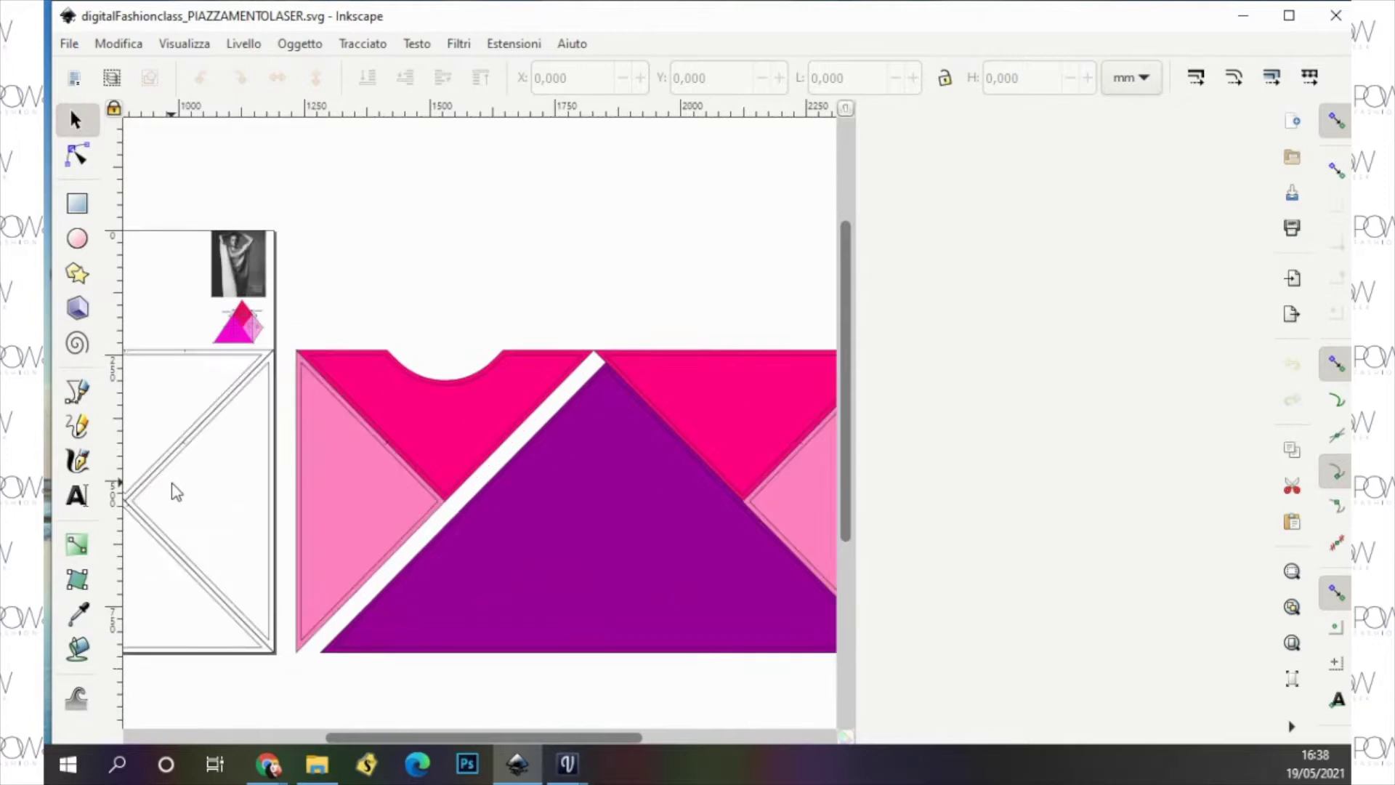
pyautogui.press('+')
# Step: Inspect the cutting layout at close range, from its outer edge past the header text and photo to the coloured pieces
pyautogui.hscroll(-10, 356, 738)
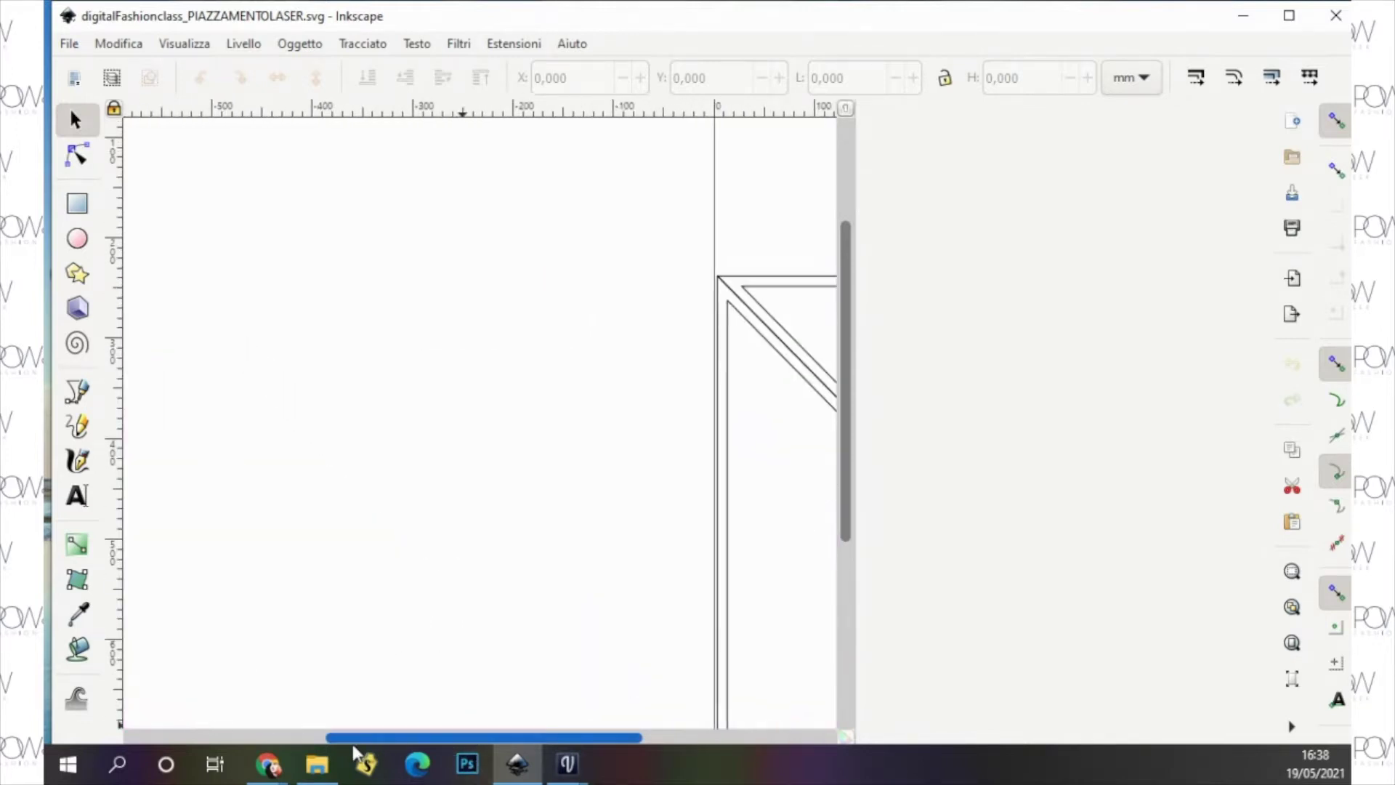
pyautogui.hscroll(-3, 354, 747)
pyautogui.scroll(5, 854, 412)
pyautogui.scroll(-15, 621, 595)
pyautogui.hscroll(15, 592, 741)
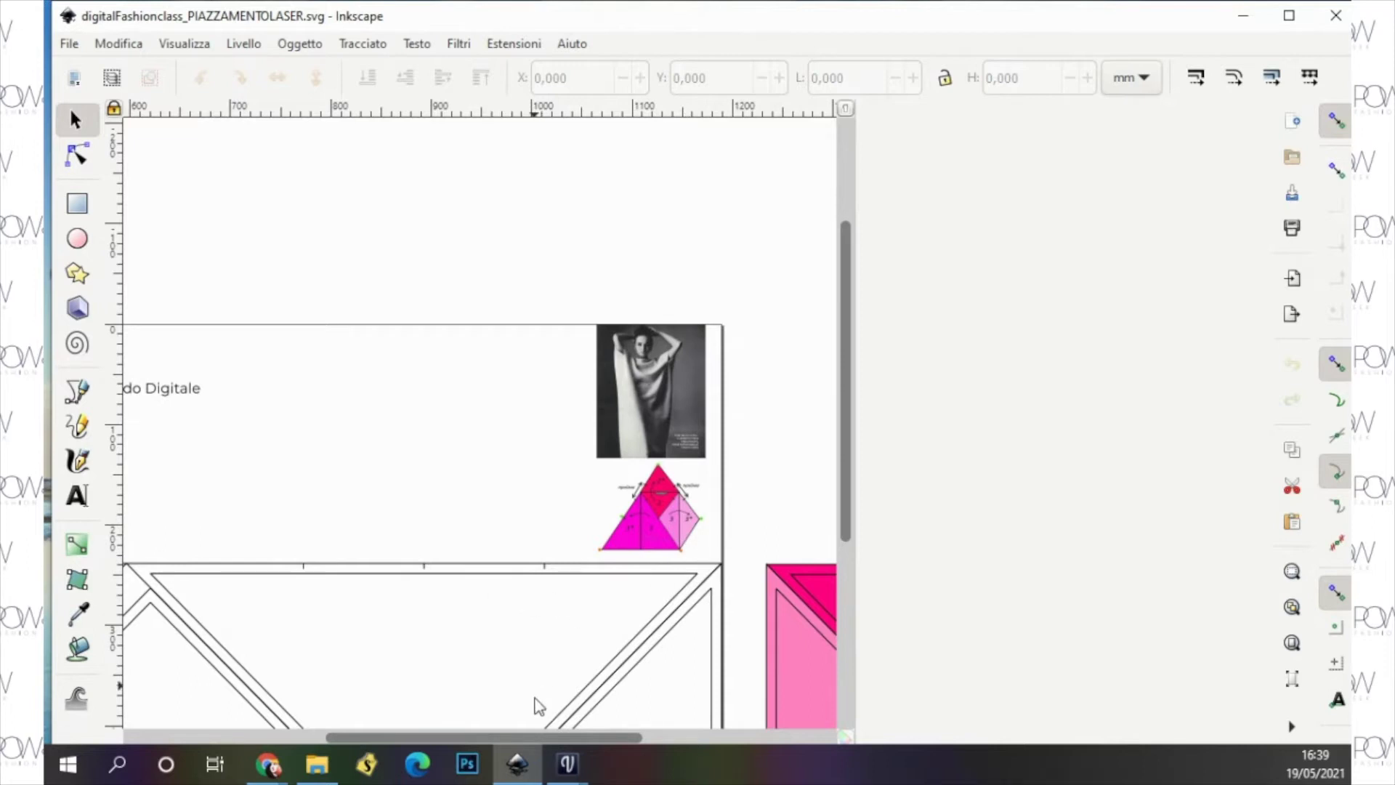
pyautogui.hscroll(12, 554, 736)
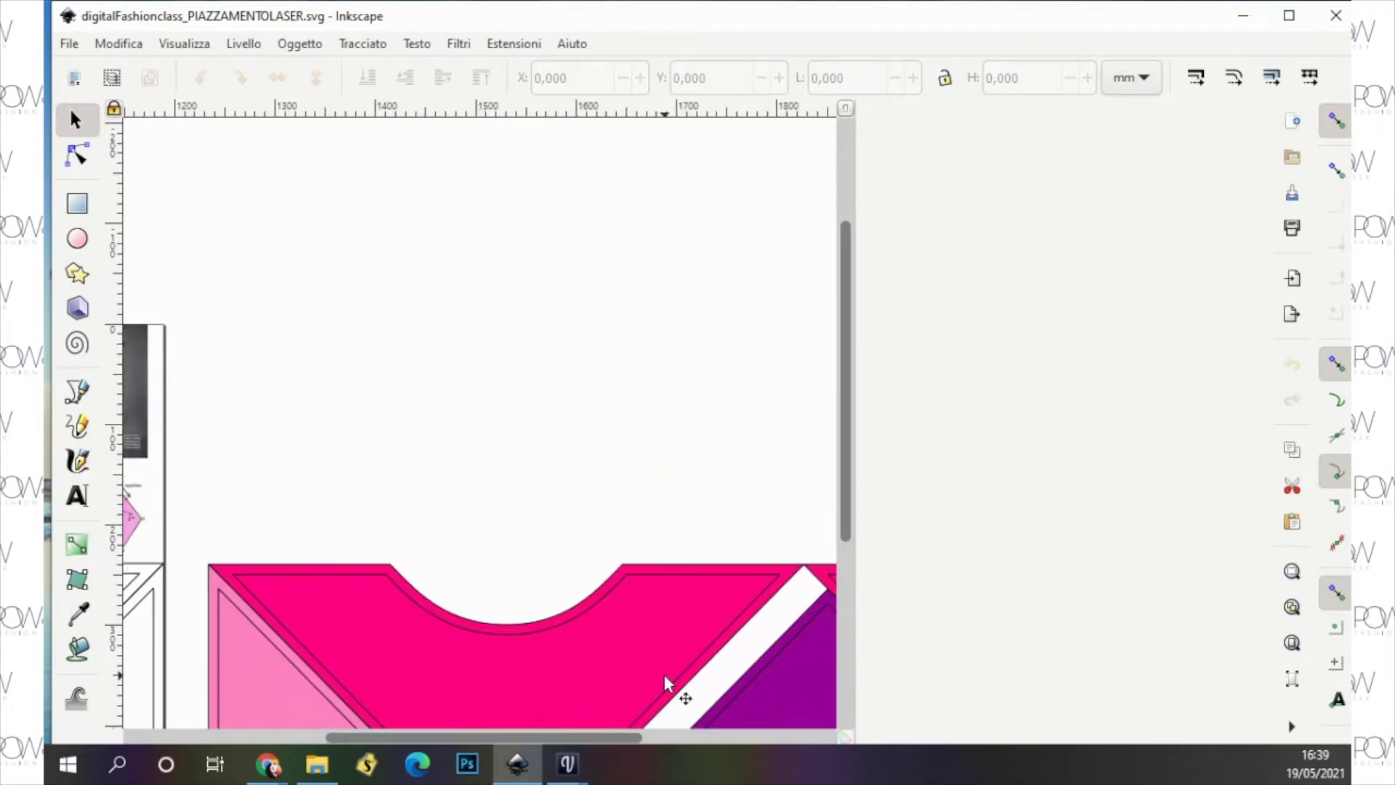
pyautogui.scroll(-10, 667, 683)
pyautogui.keyDown('ctrl'); pyautogui.scroll(-3, 665, 679); pyautogui.keyUp('ctrl')
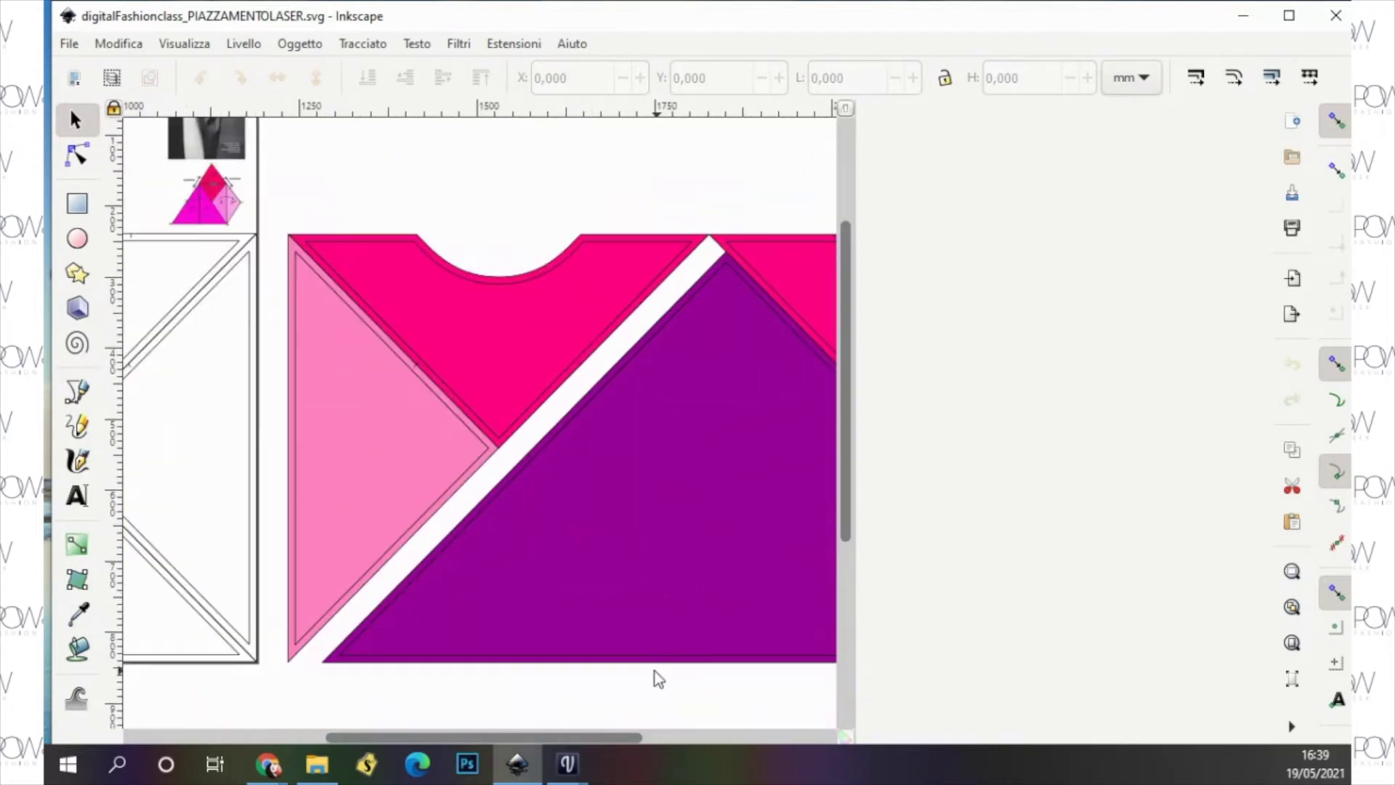
# Step: Zoom in on the notched black outlines of the pattern pieces in the cutting layout
pyautogui.hscroll(-7, 549, 737)
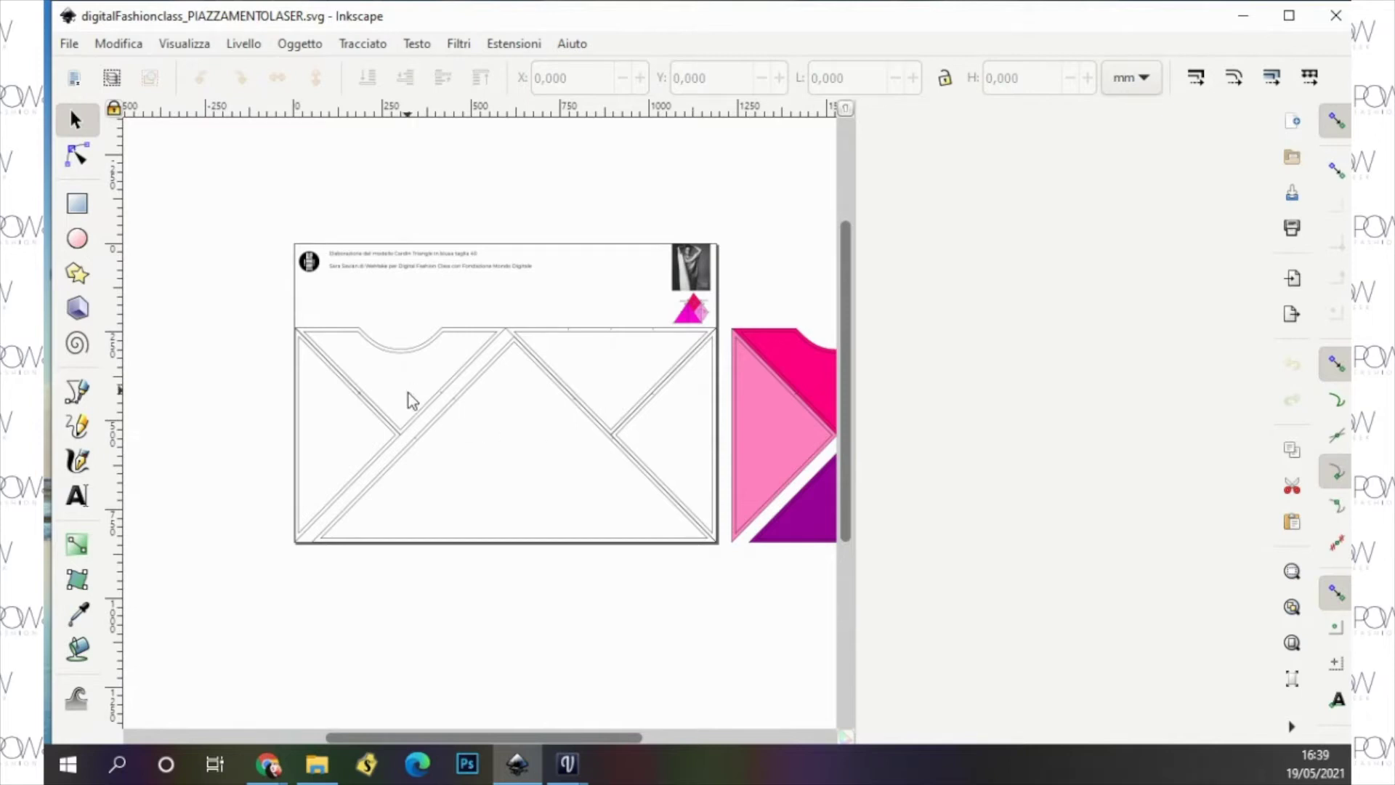
pyautogui.press('+')
pyautogui.press('+')
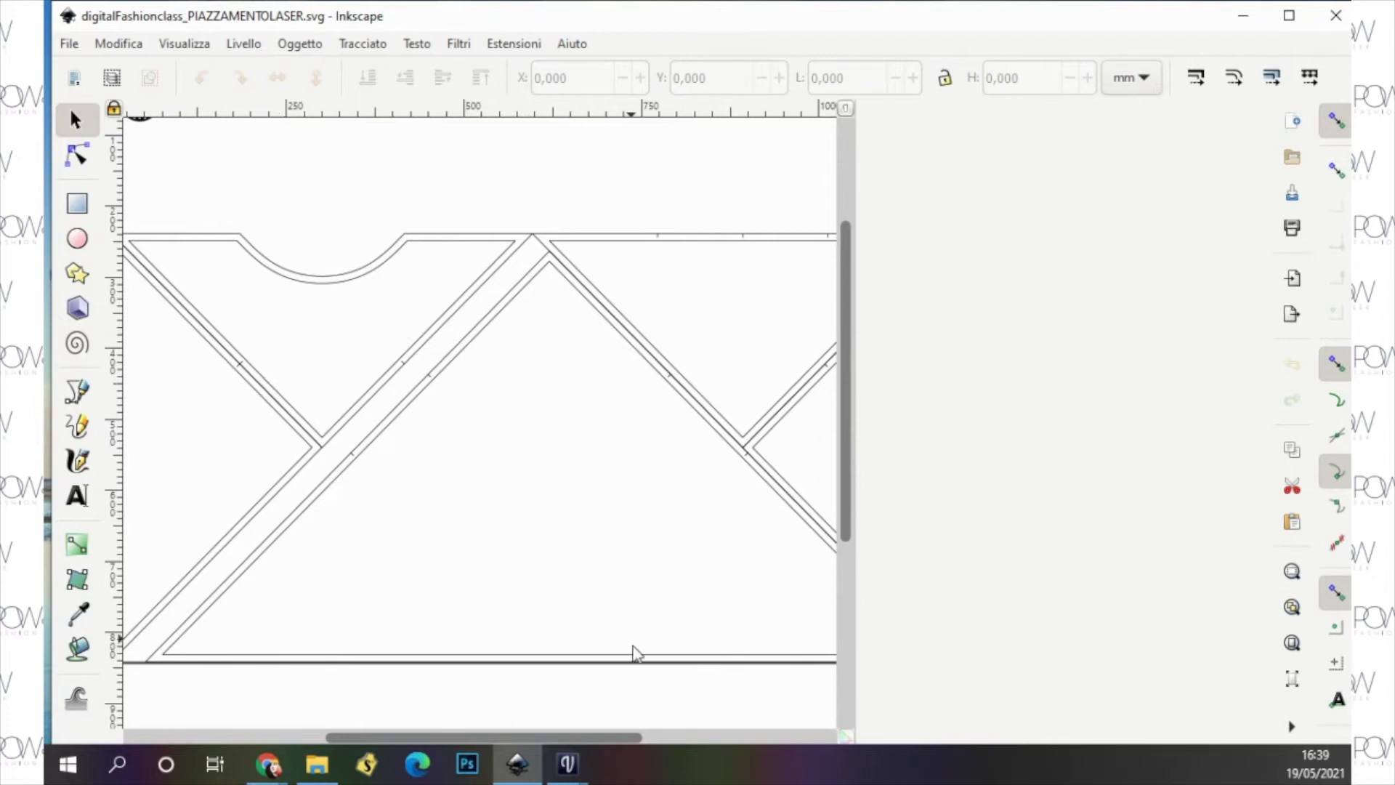
# Step: Open the Inkscape drawing digitalFashionclass_LASER_DEF from the Digital fashion class folder
pyautogui.click(331, 763)
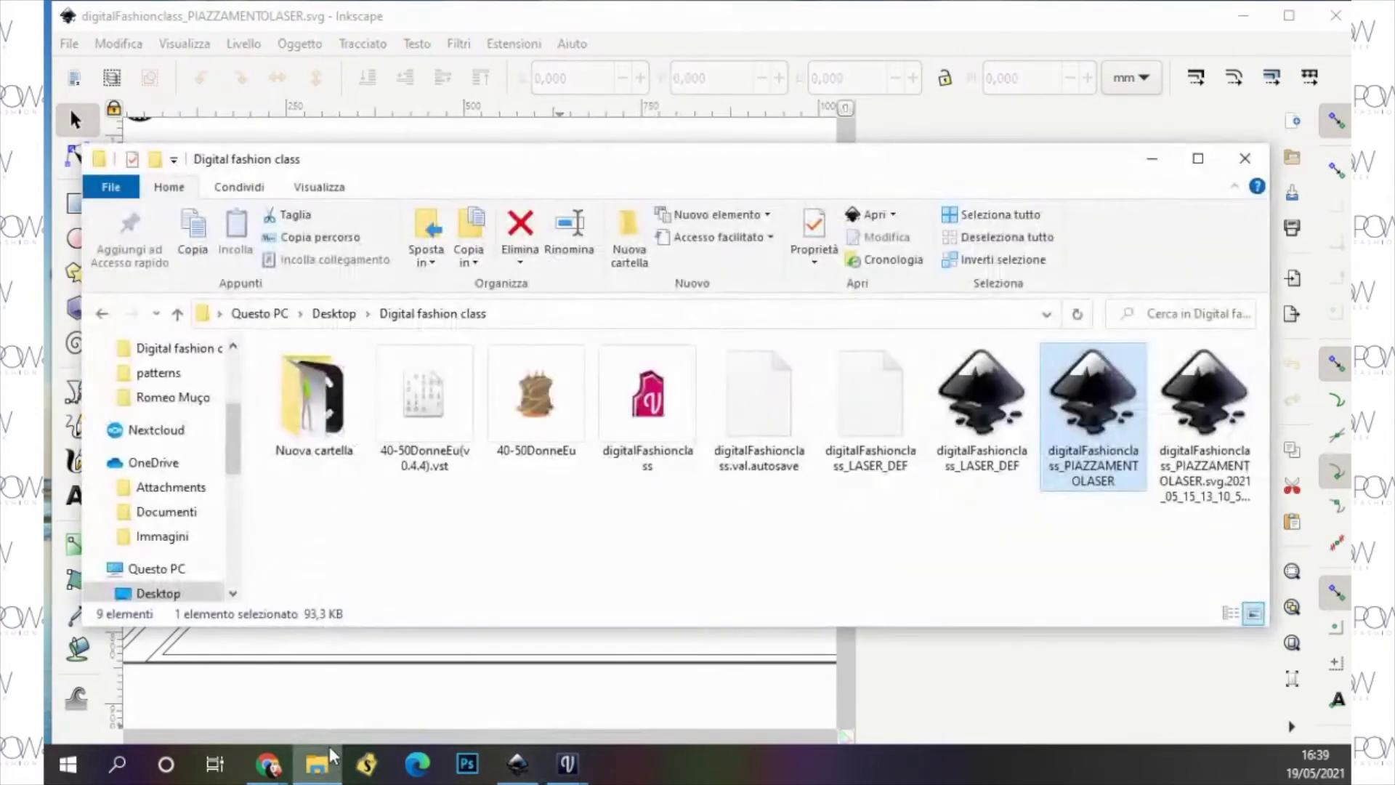
pyautogui.click(981, 402)
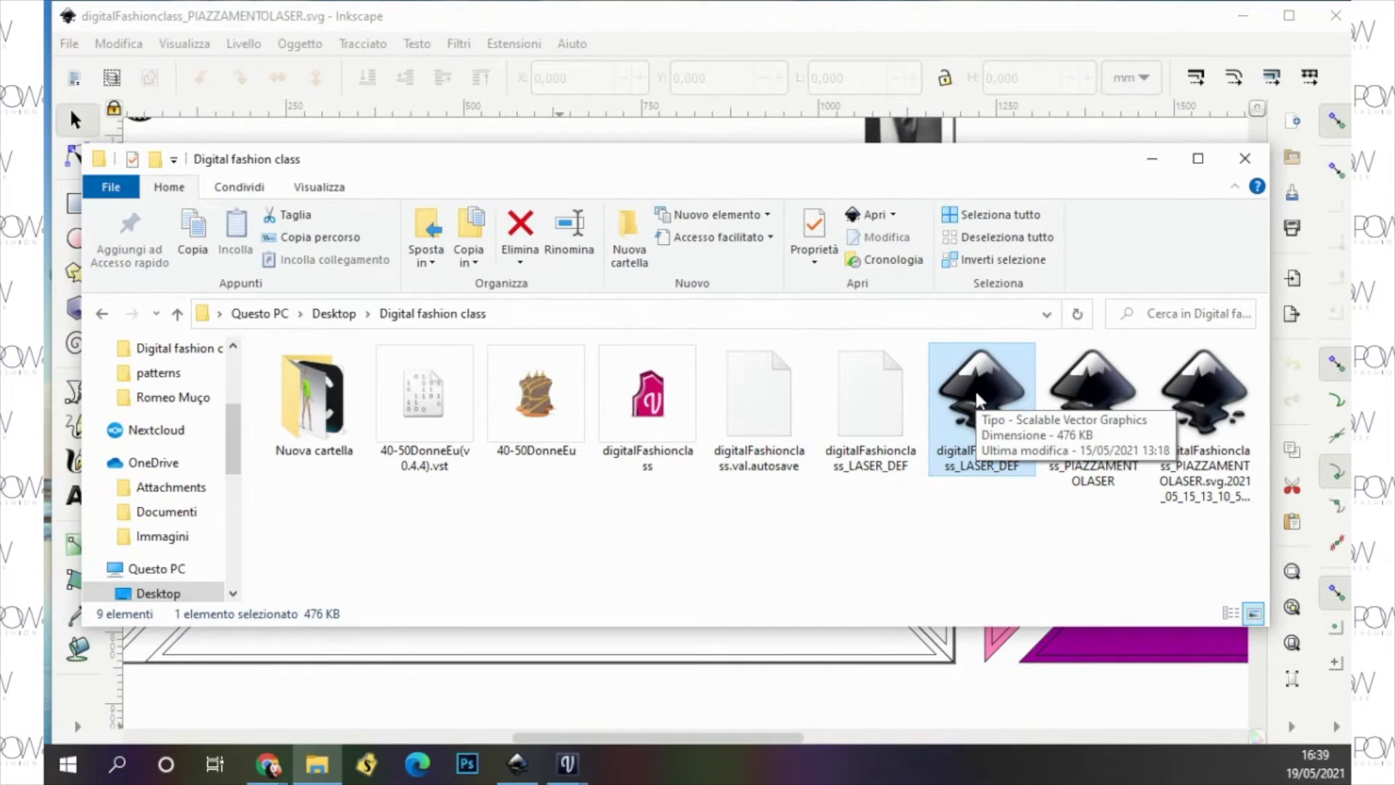
pyautogui.doubleClick(978, 399)
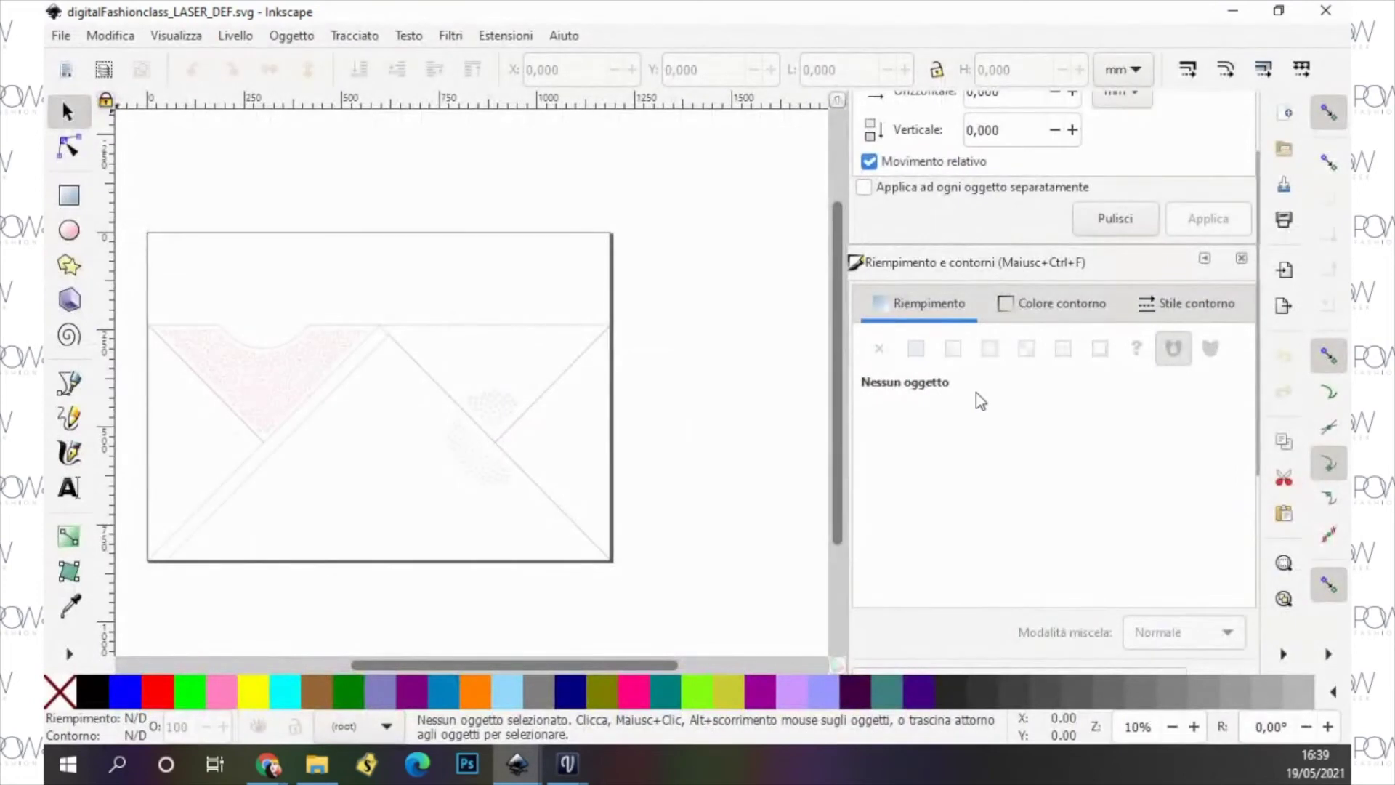
# Step: Zoom in on the neckline piece filled with the red perforation pattern
pyautogui.click(66, 654)
pyautogui.click(125, 701)
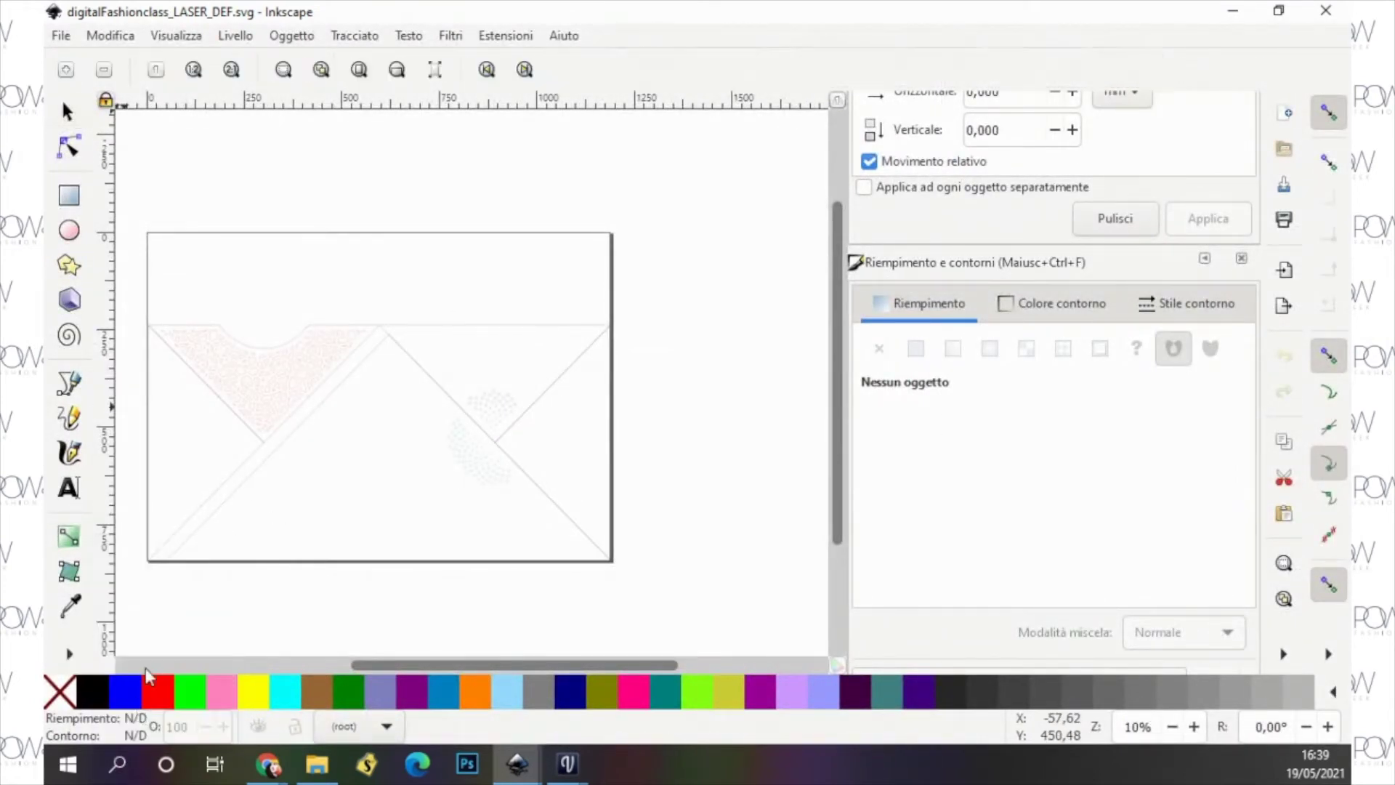
pyautogui.moveTo(131, 295); pyautogui.dragTo(646, 602)
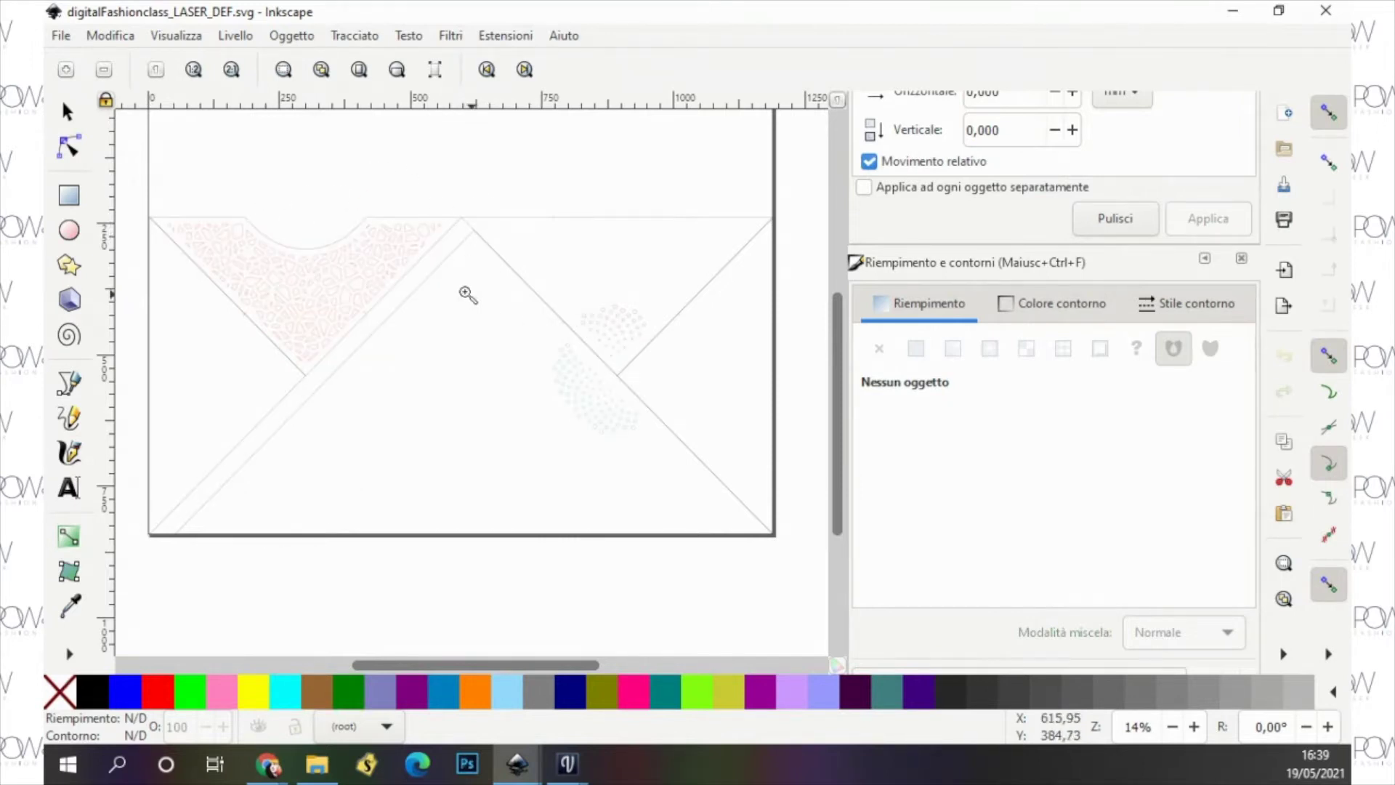
pyautogui.moveTo(145, 192); pyautogui.dragTo(467, 380)
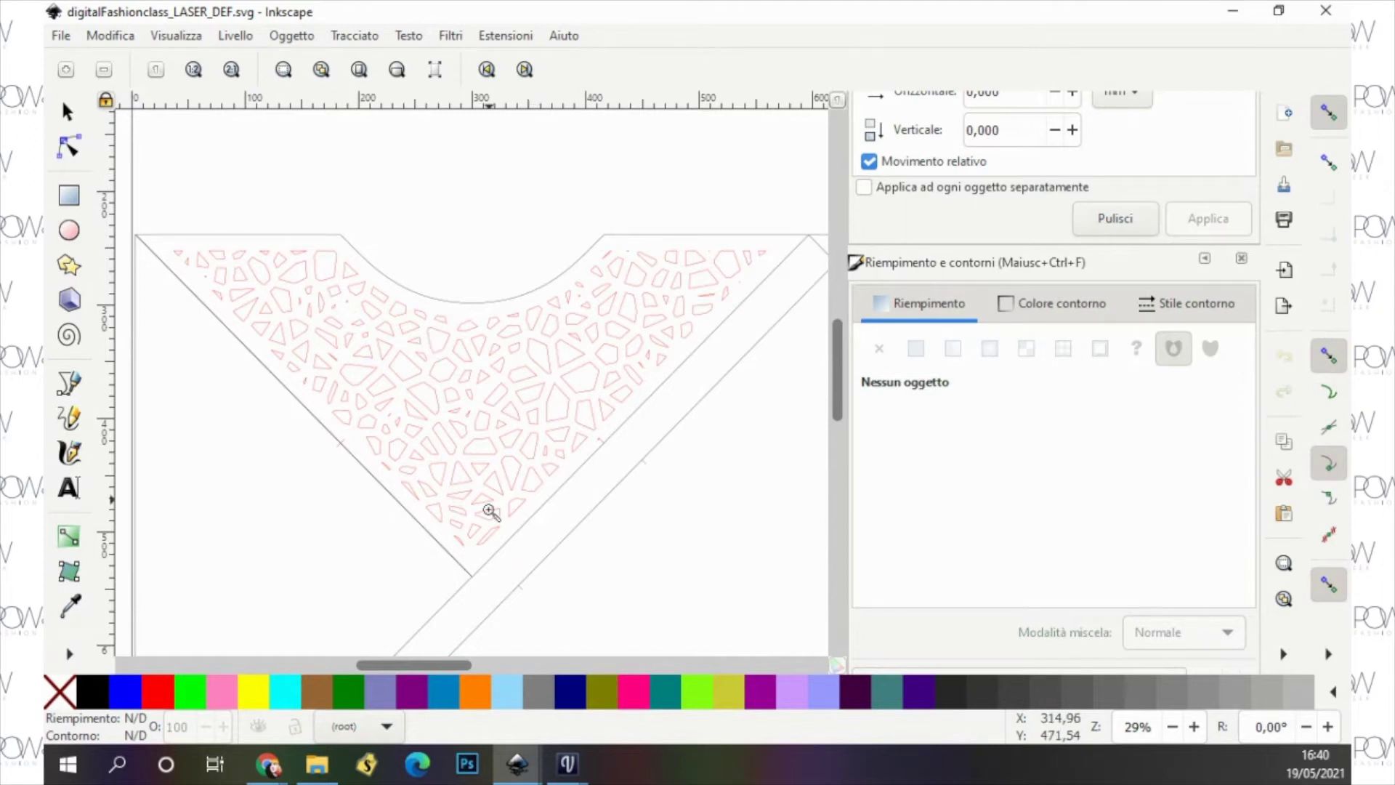
# Step: Examine the two clusters of small circle cut-outs, and zoom back out to the wider layout
pyautogui.moveTo(469, 665); pyautogui.dragTo(585, 677)
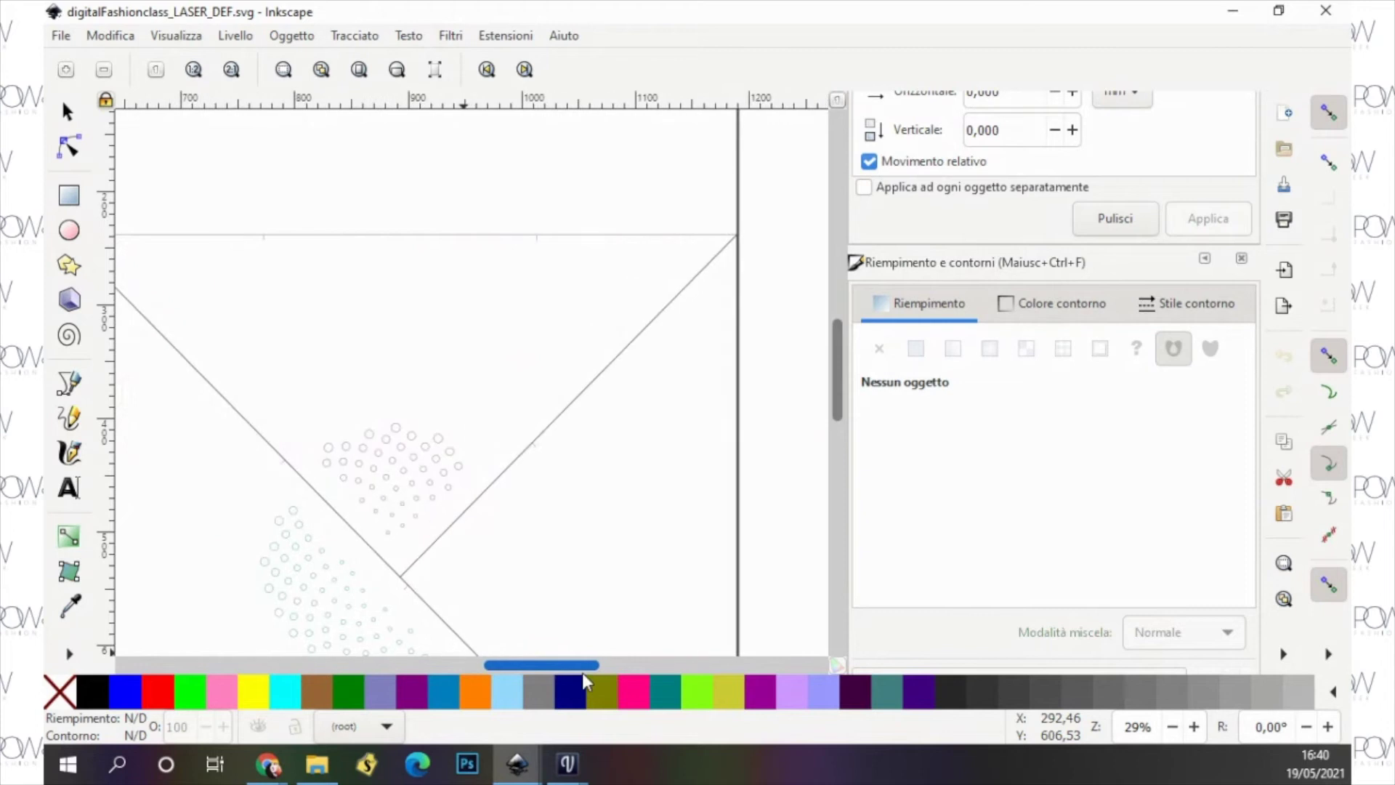
pyautogui.scroll(-1, 506, 523)
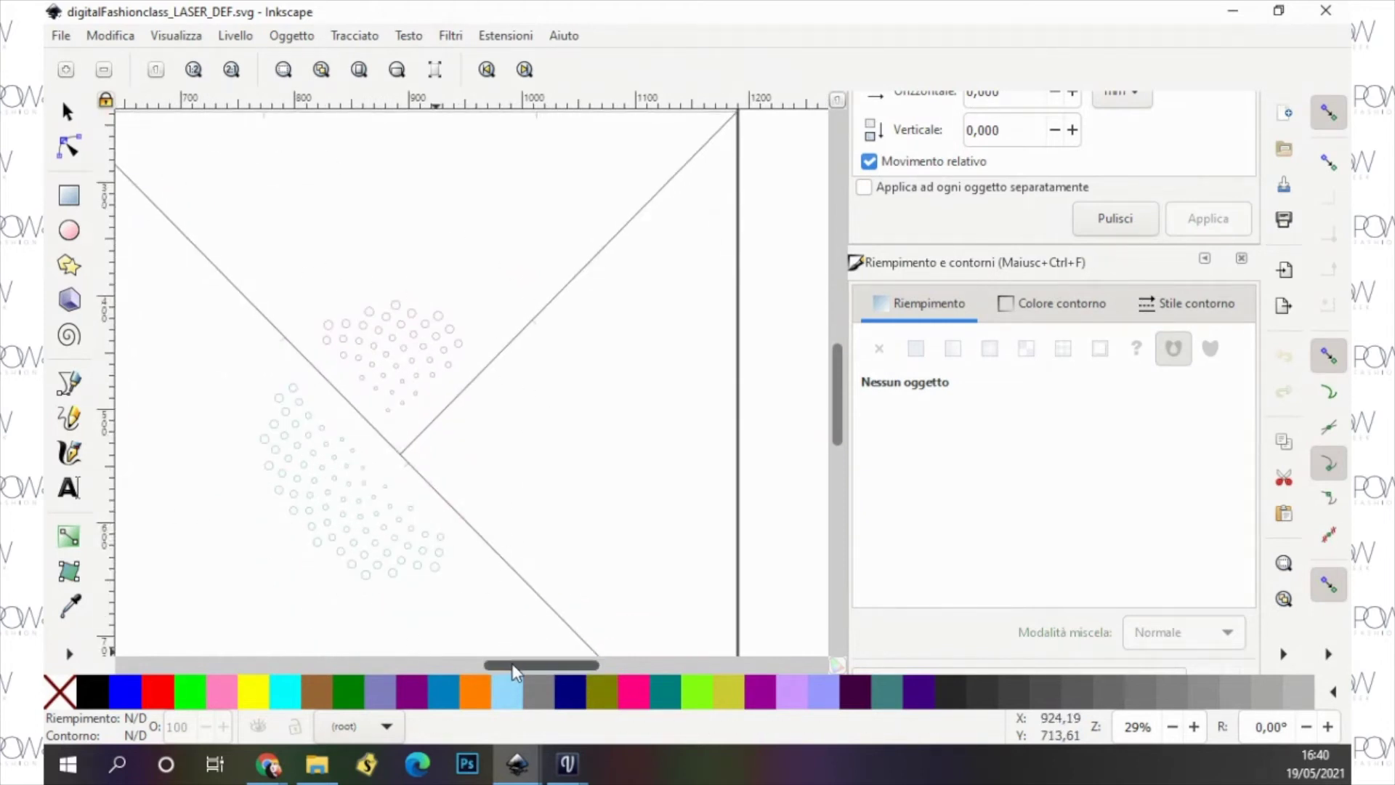
pyautogui.moveTo(515, 673); pyautogui.dragTo(425, 663)
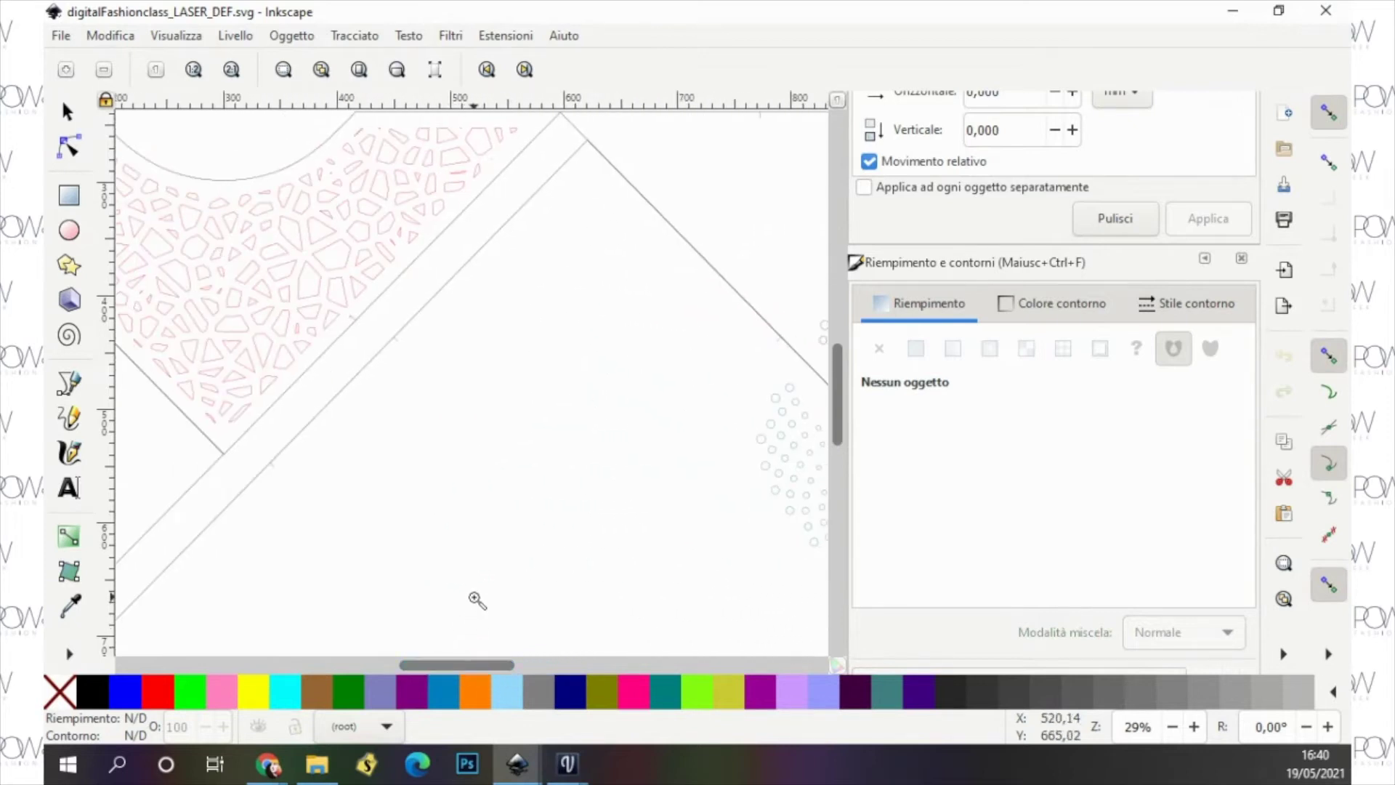
pyautogui.keyDown('shift'); pyautogui.click(500, 553); pyautogui.keyUp('shift')
pyautogui.keyDown('shift'); pyautogui.click(502, 549); pyautogui.keyUp('shift')
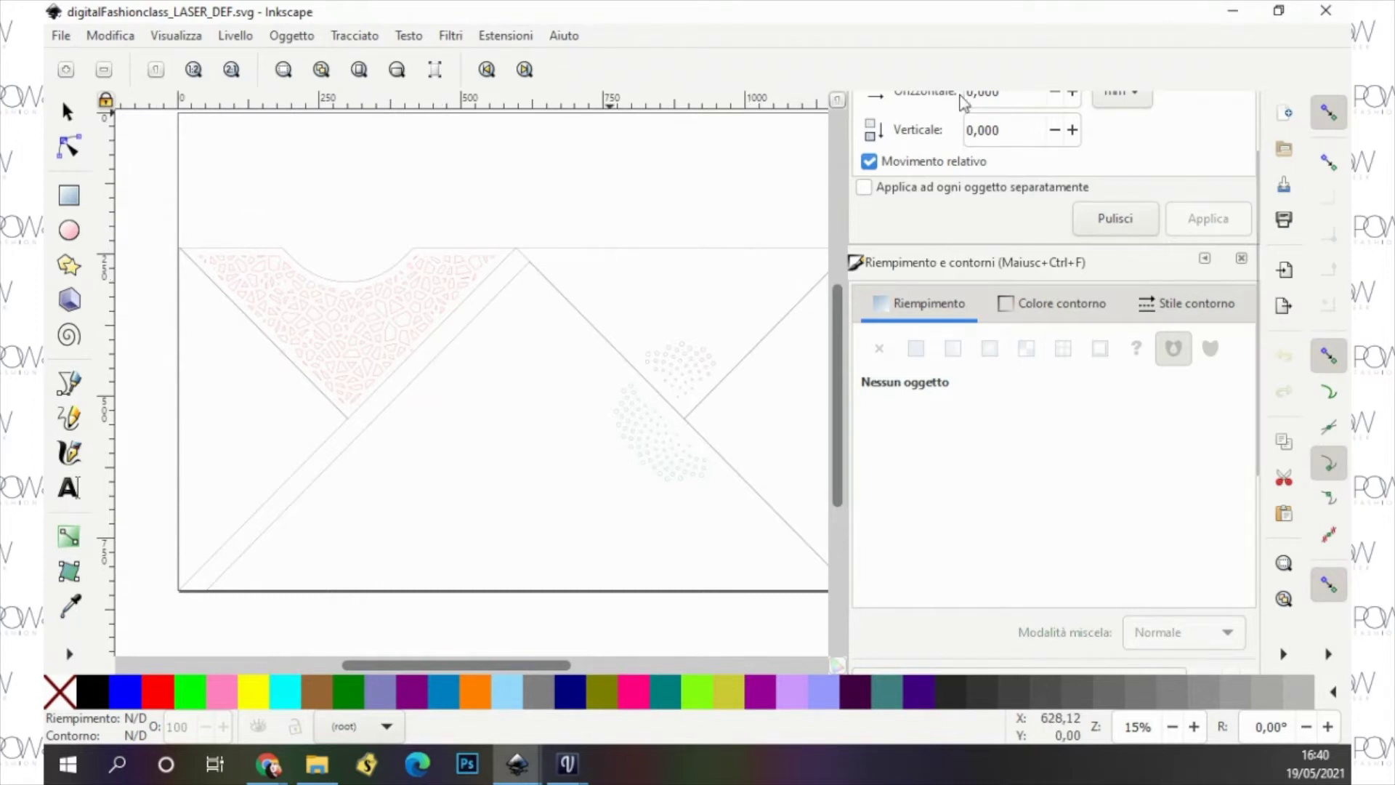
# Step: Minimise both Inkscape windows and the file folder, and launch LaserCut 6.1 from the desktop
pyautogui.click(1240, 22)
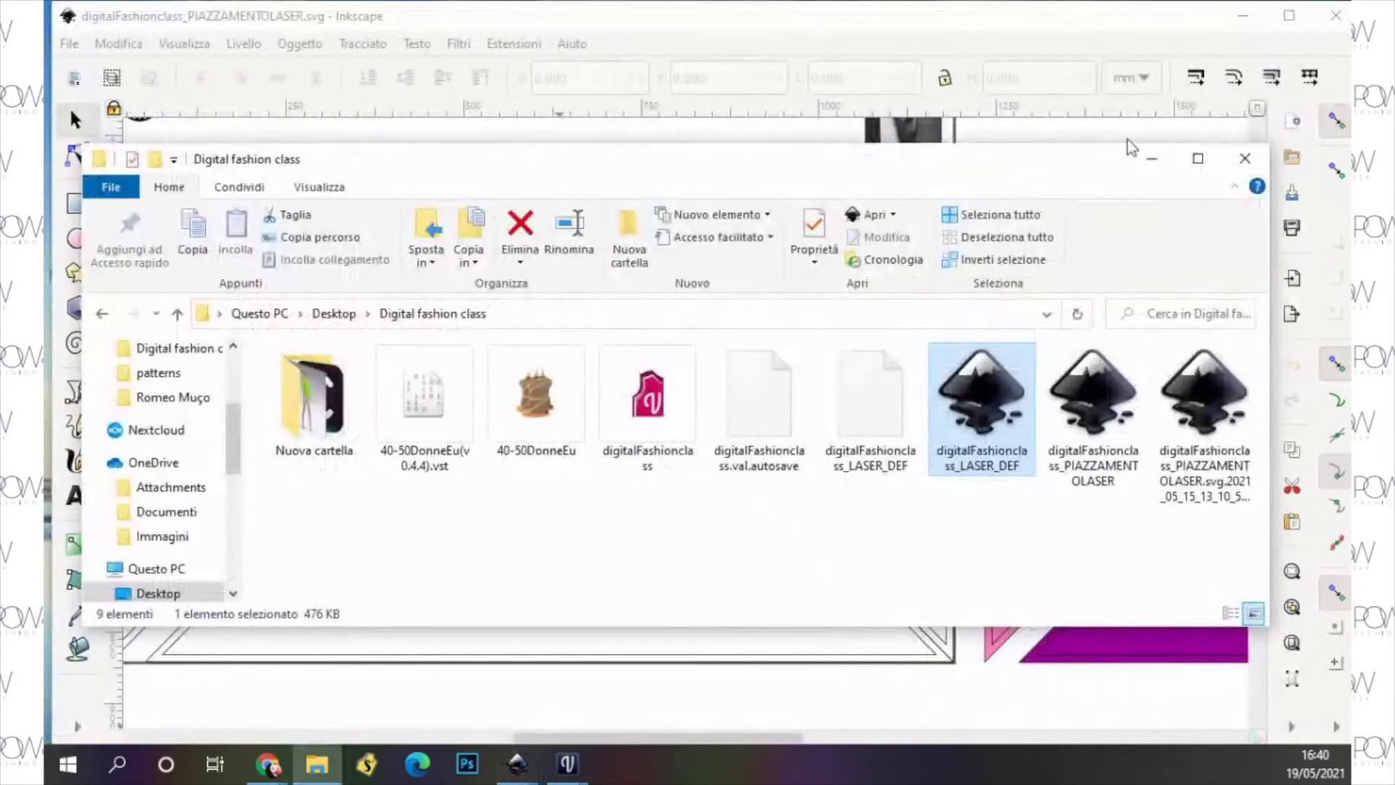
pyautogui.click(1249, 14)
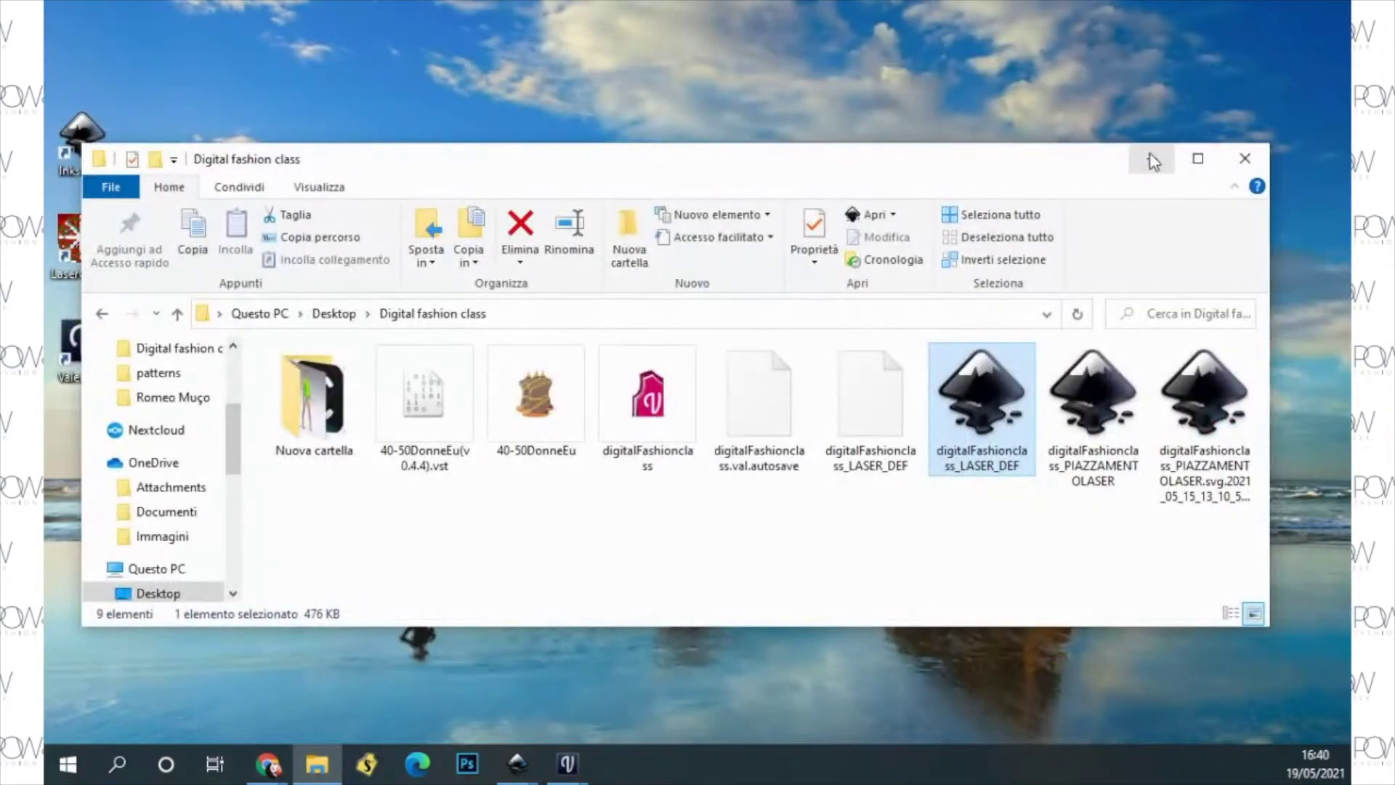
pyautogui.click(1152, 160)
pyautogui.doubleClick(55, 250)
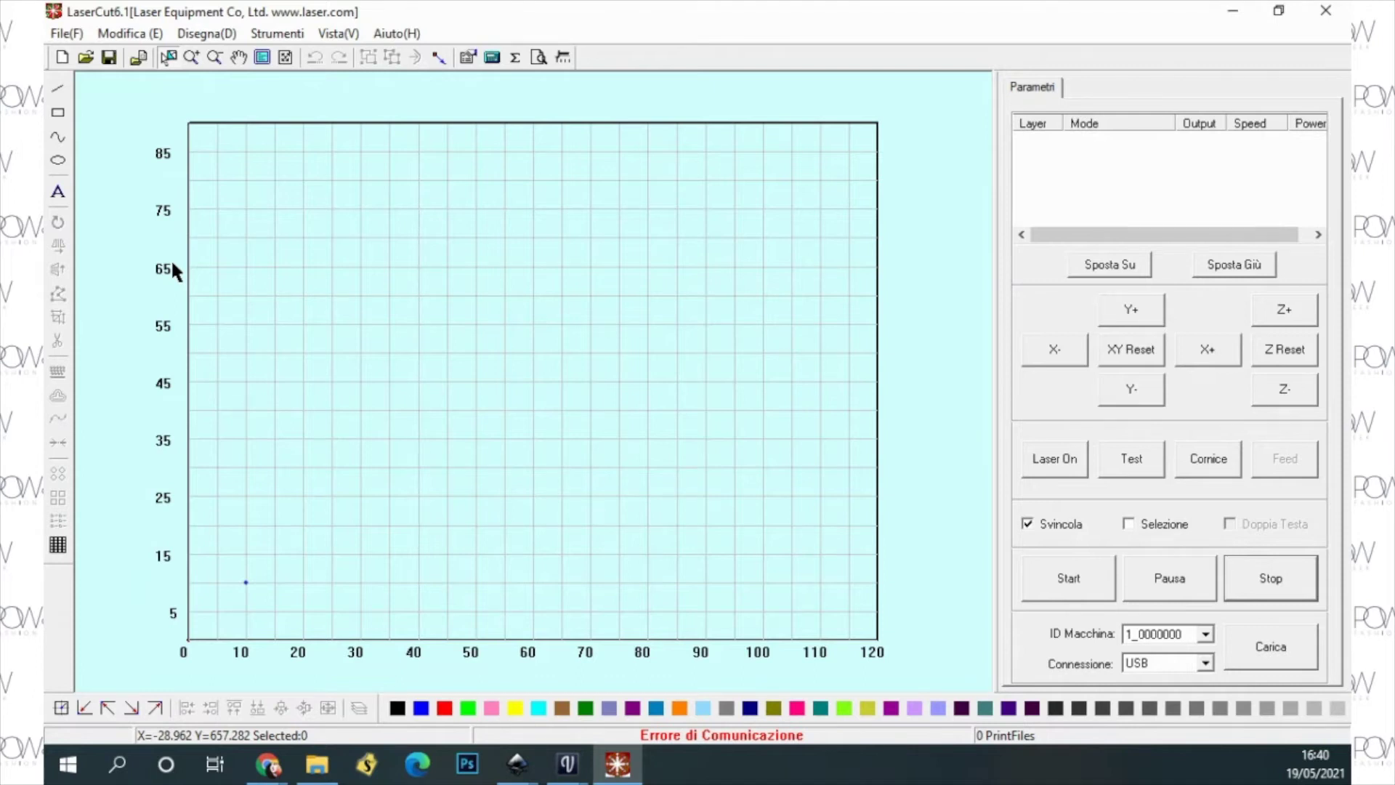
# Step: Import digitalFashionclass_LASER_DEF from the Digital fashion class folder onto the laser work area and clear the selection
pyautogui.click(138, 58)
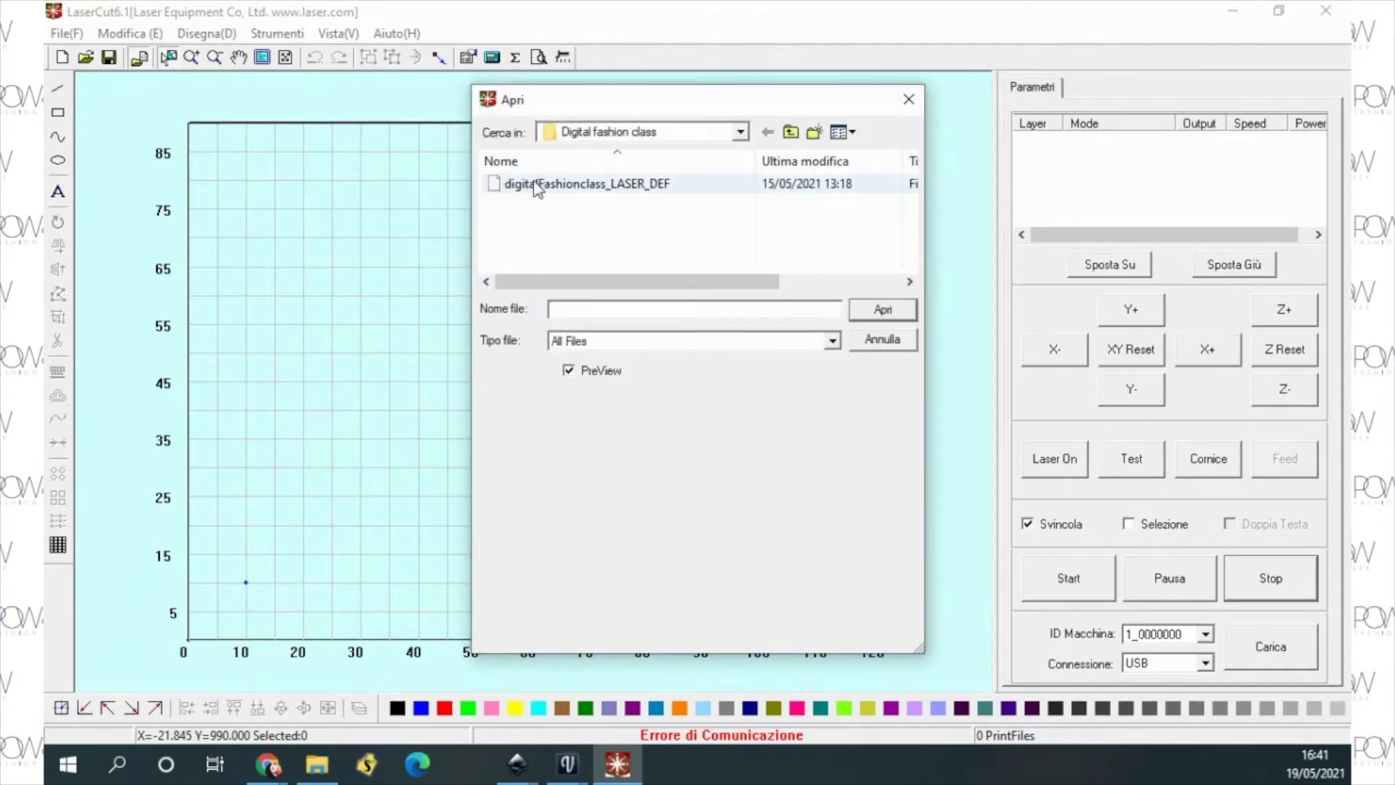
pyautogui.click(535, 186)
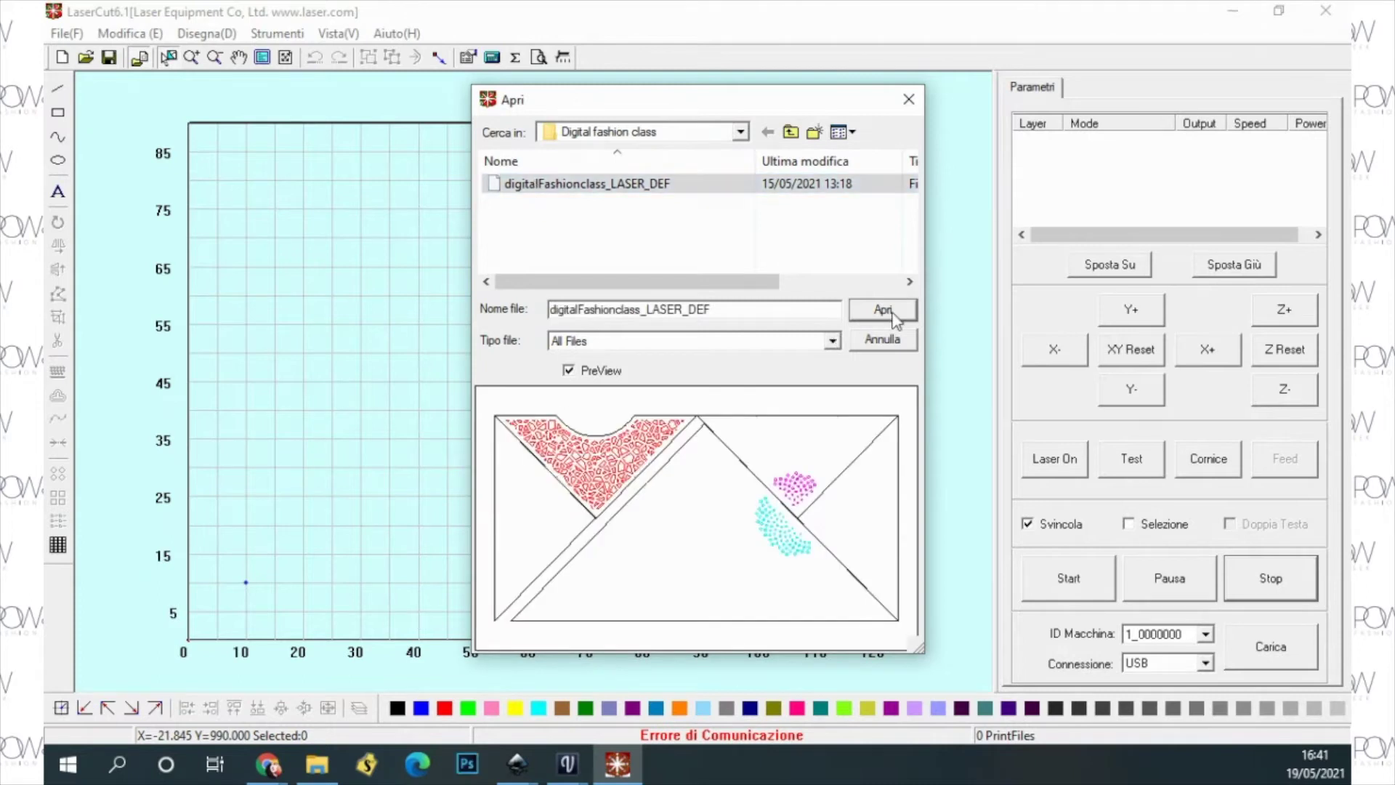
pyautogui.click(884, 310)
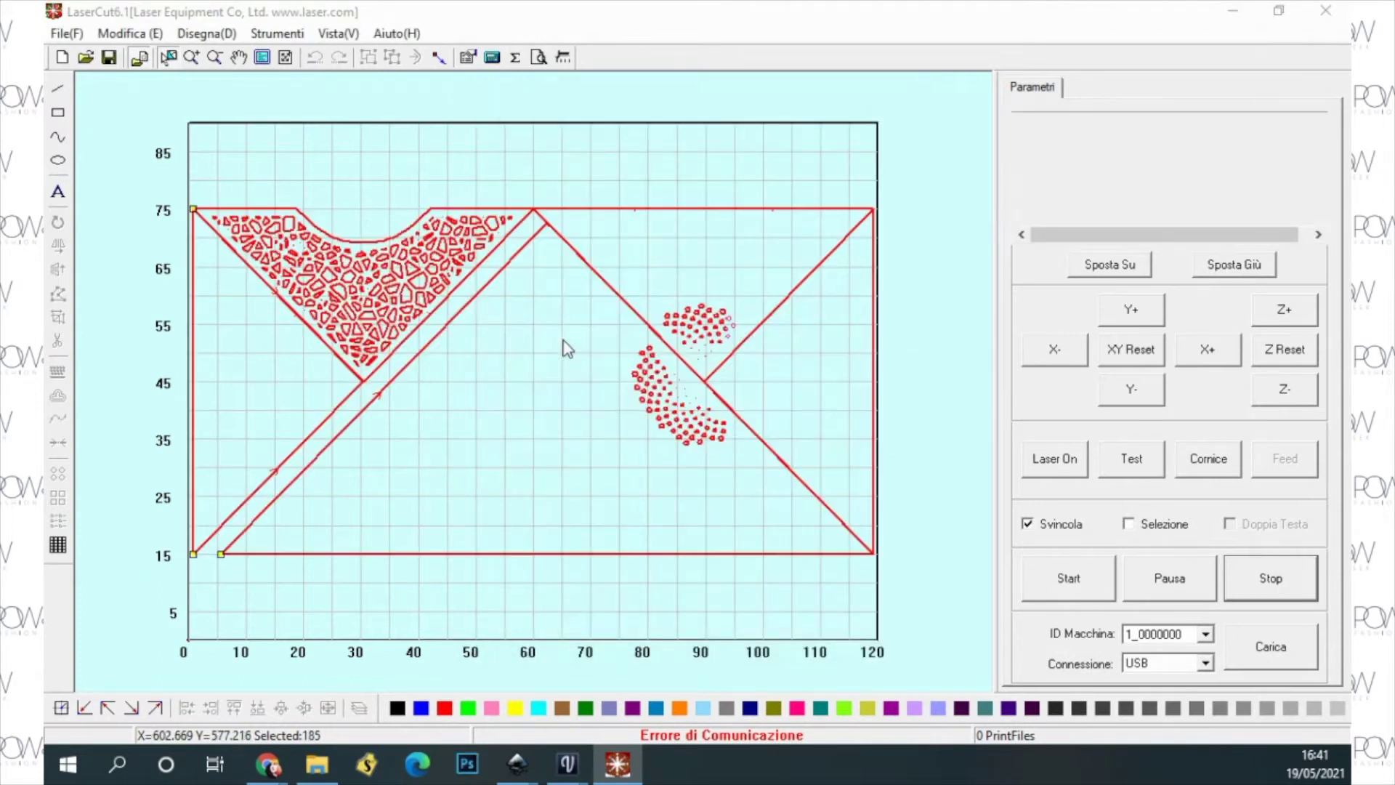
pyautogui.click(201, 94)
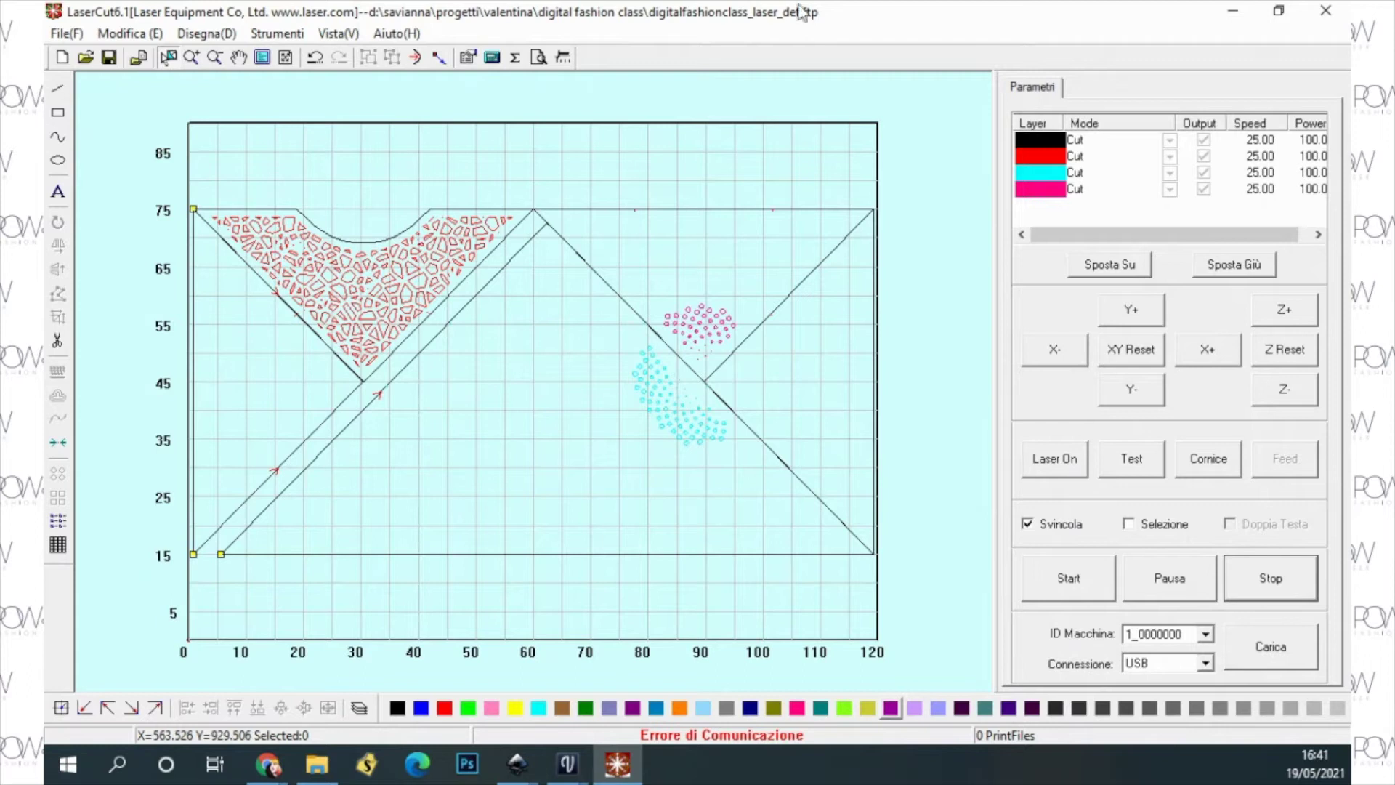
# Step: Minimise LaserCut, return to the LASER_DEF drawing in Inkscape and zoom in on the perforated neckline piece
pyautogui.click(1253, 19)
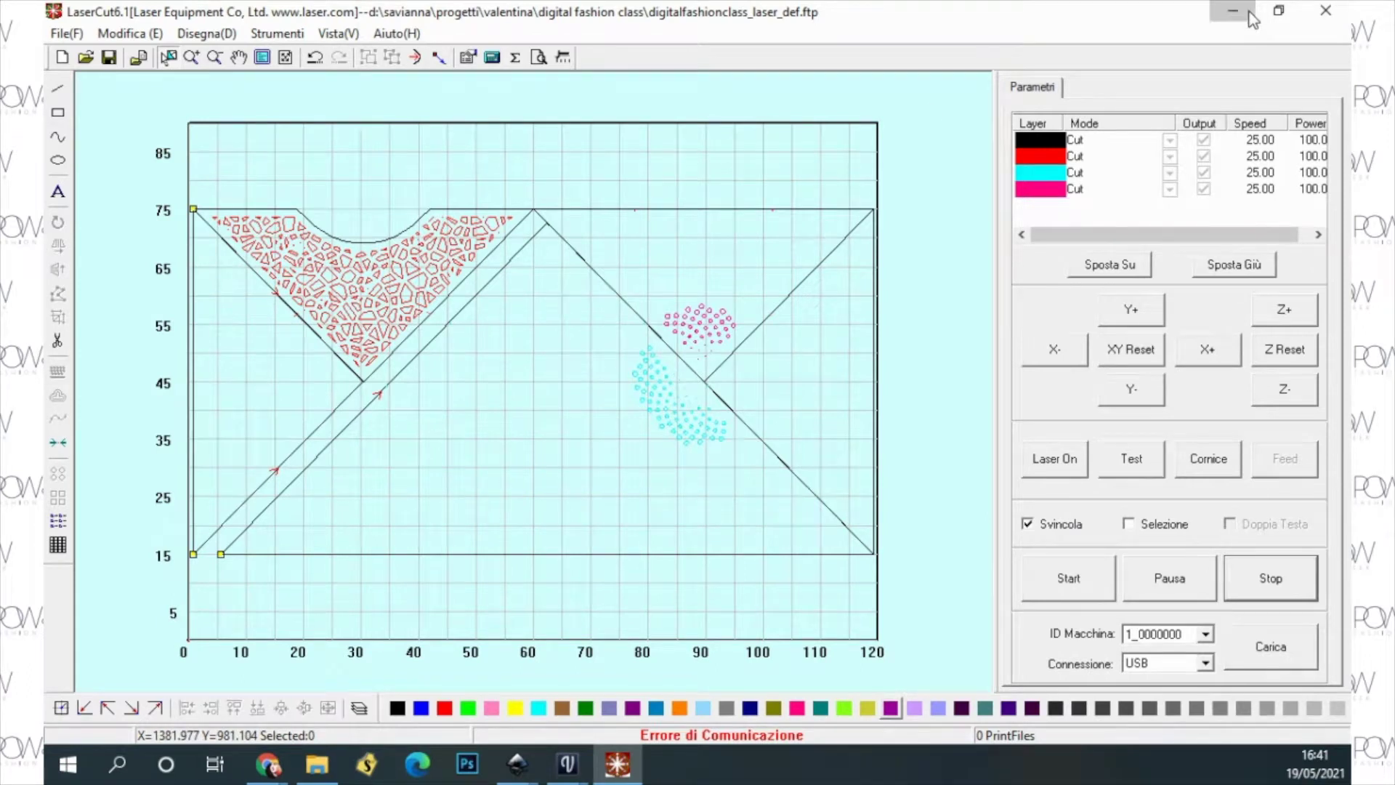
pyautogui.click(518, 763)
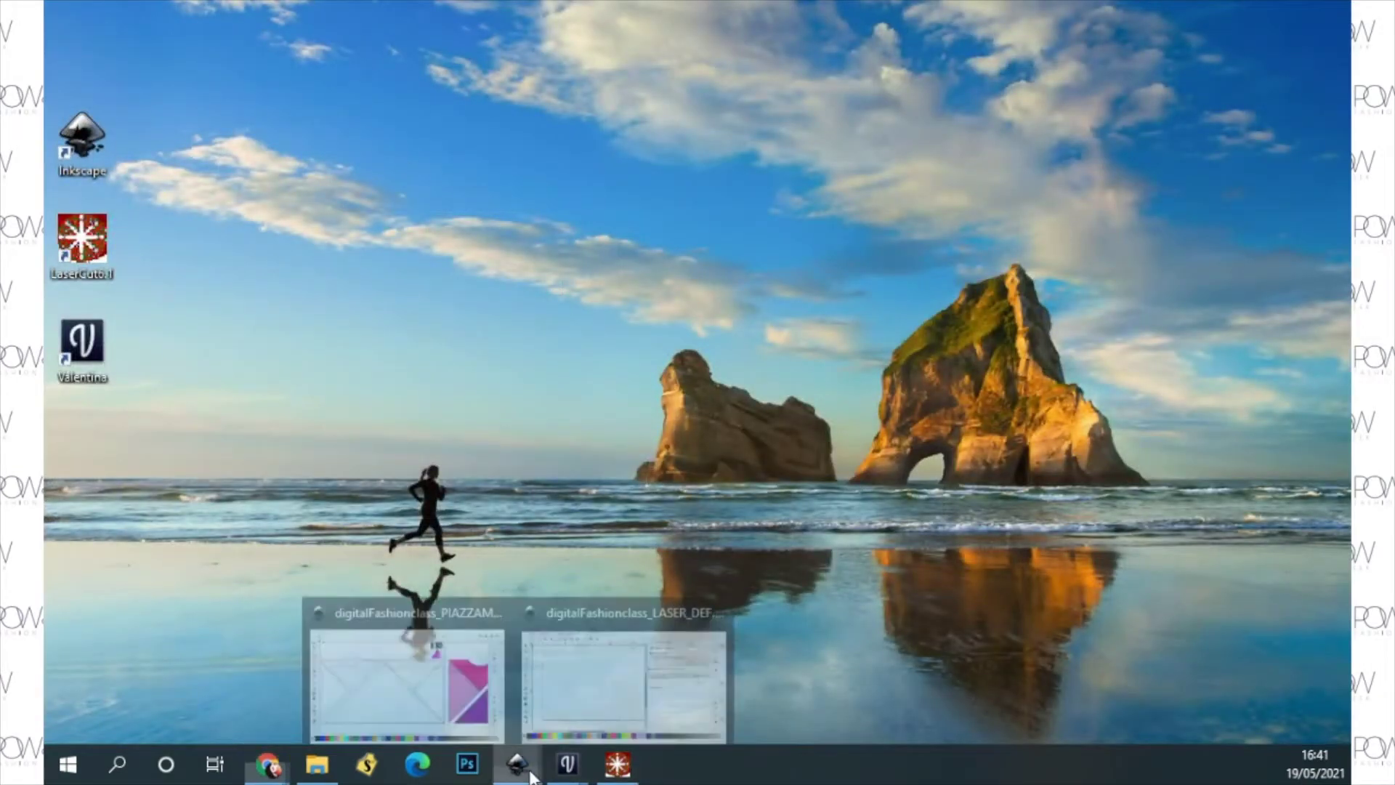
pyautogui.click(564, 602)
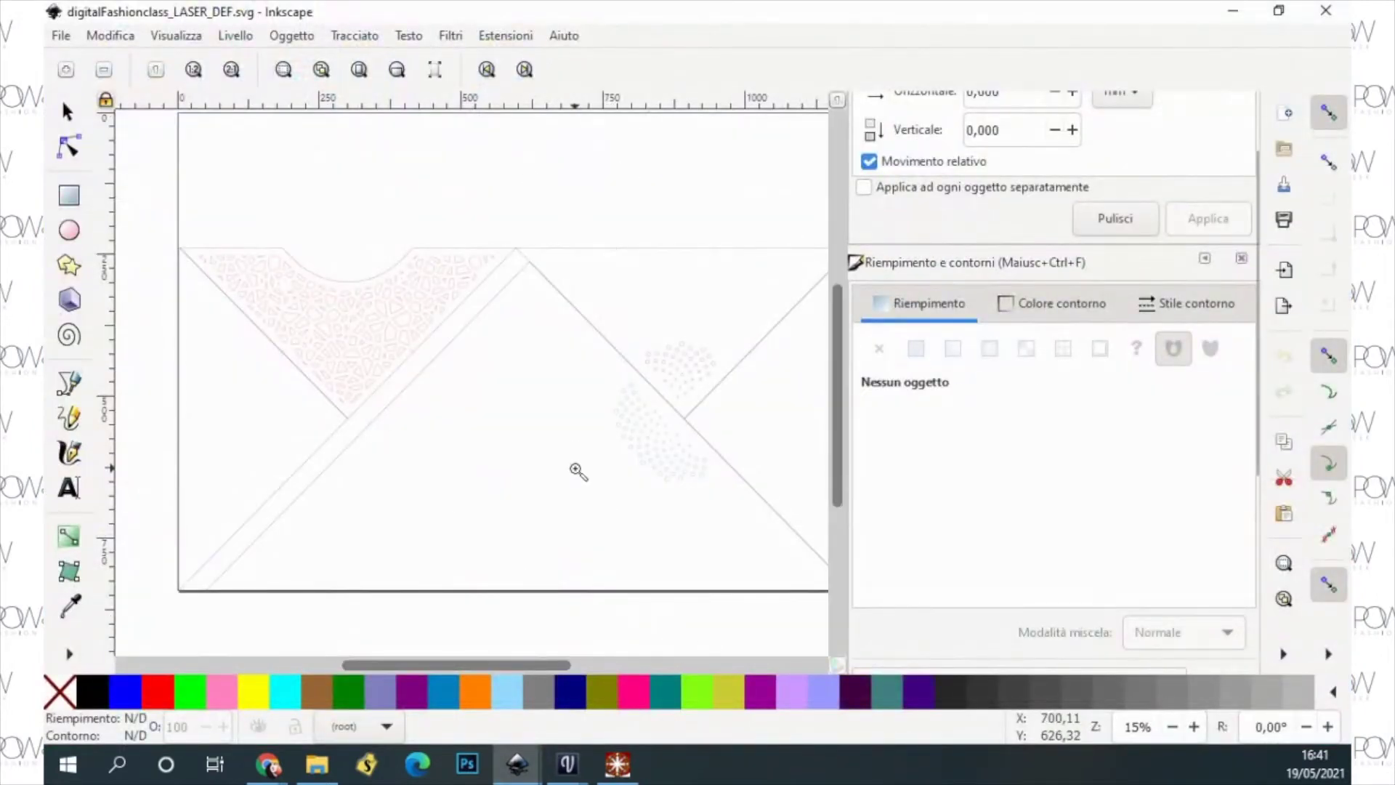
pyautogui.moveTo(166, 240); pyautogui.dragTo(544, 461)
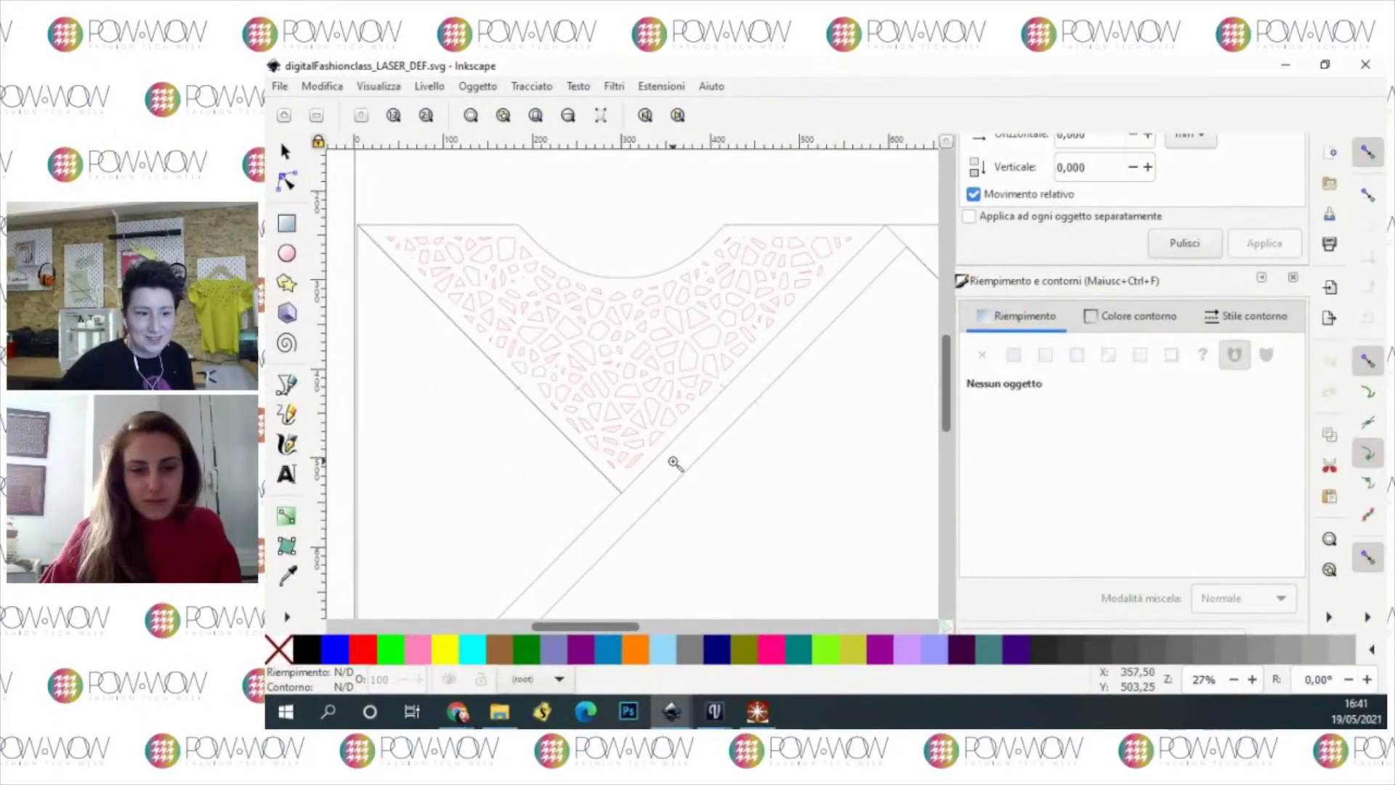
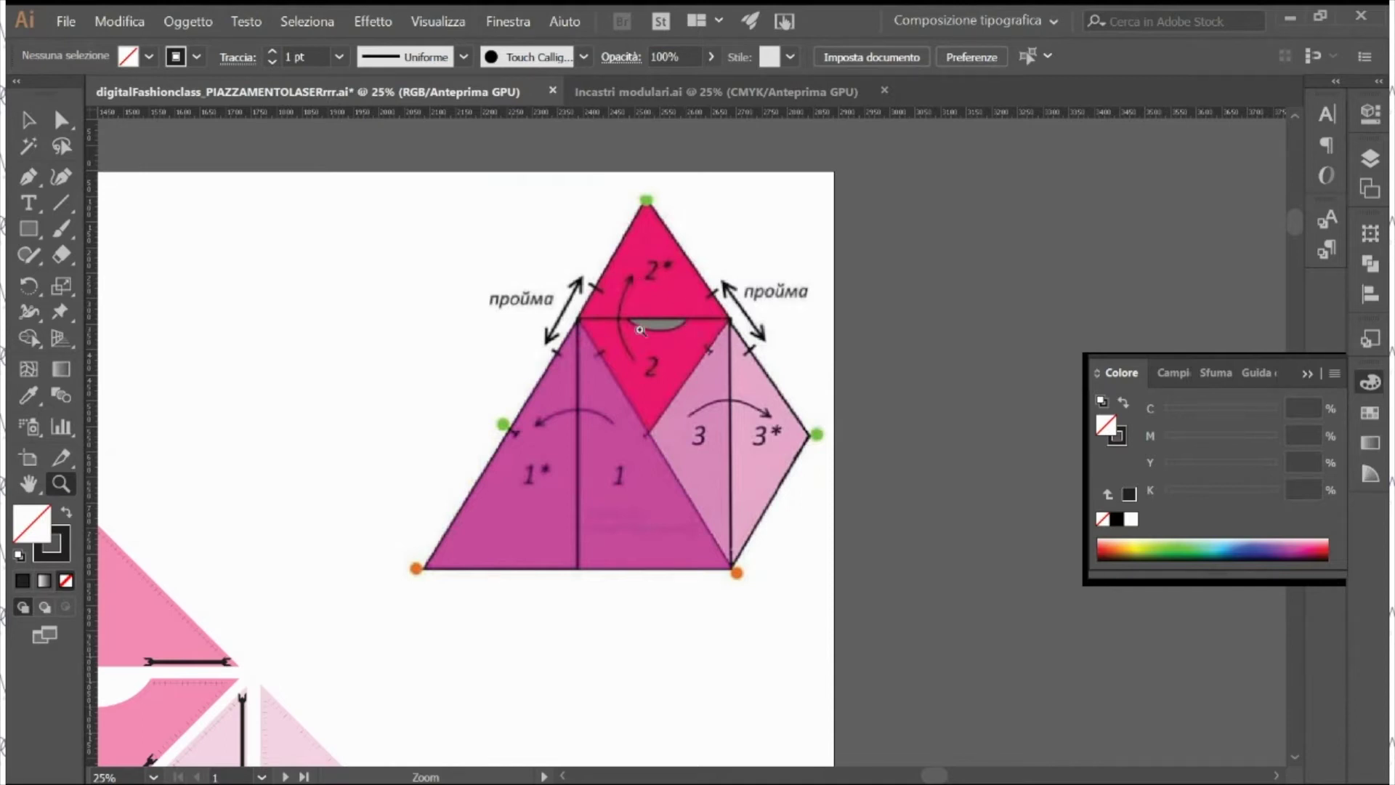
# Step: Zoom out from the numbered triangle diagram and zoom in on the pink and purple pattern pieces with their black joint lines
pyautogui.keyDown('alt'); pyautogui.click(612, 387); pyautogui.keyUp('alt')
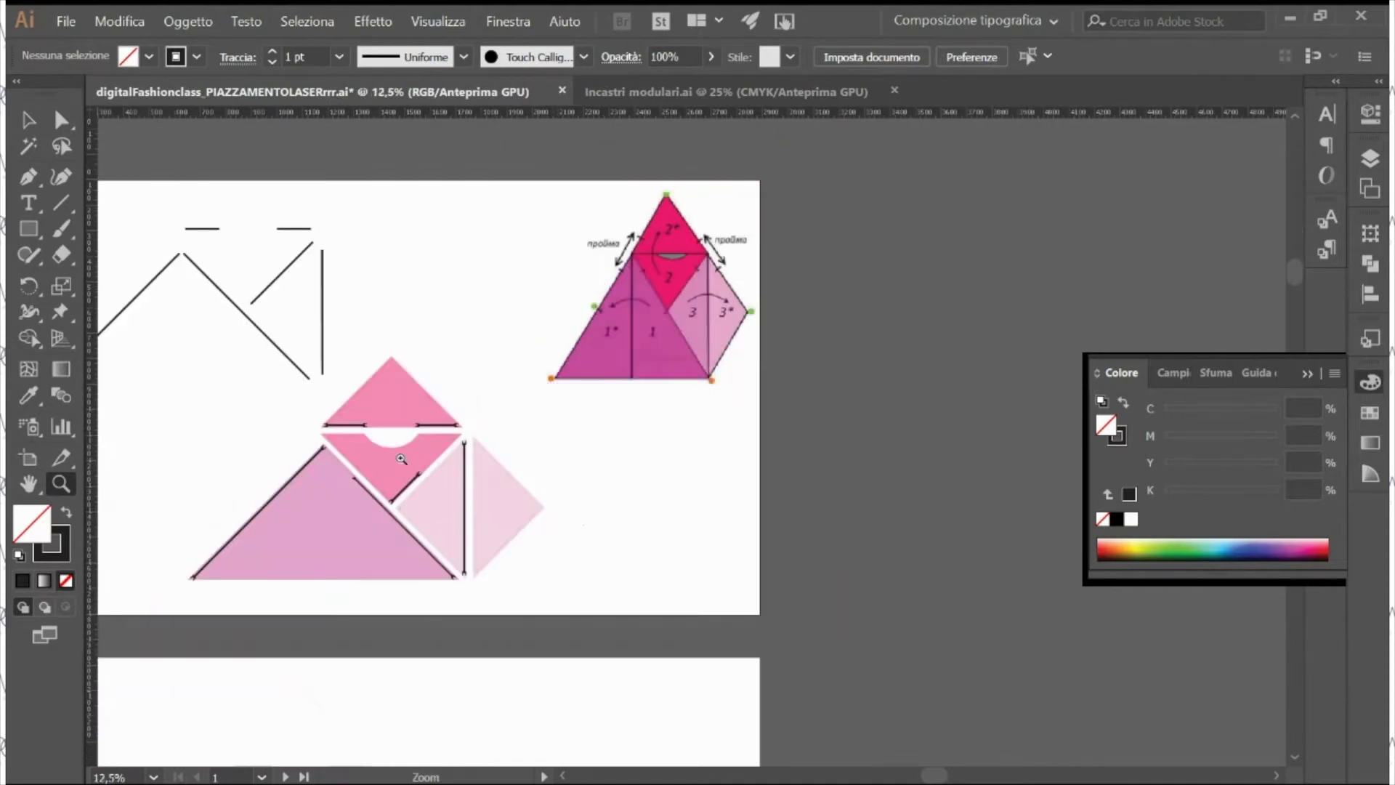
pyautogui.click(682, 445)
pyautogui.click(682, 445)
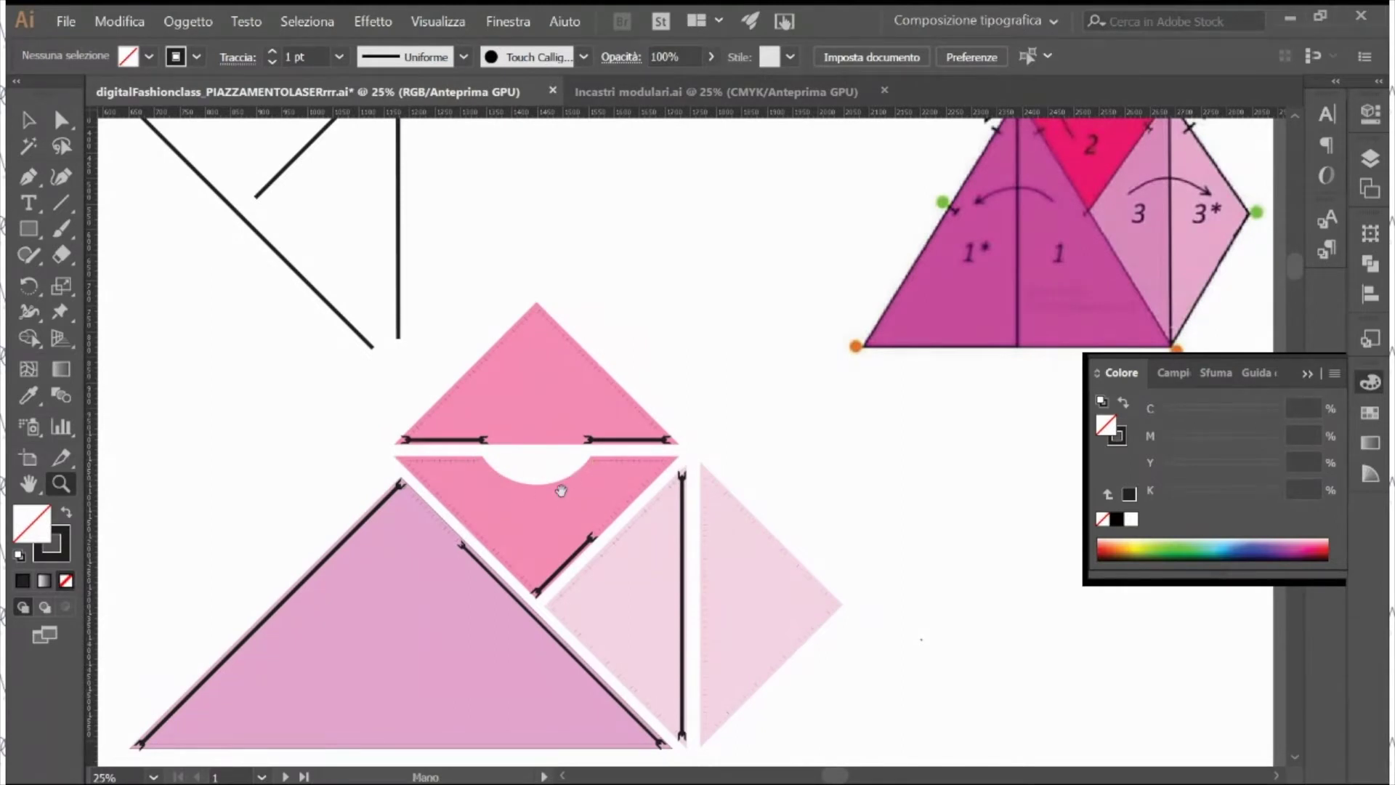
# Step: Compare the numbered triangle diagram with the laid-out pink and purple pattern pieces
pyautogui.scroll(3, 404, 424)
pyautogui.hscroll(3, 405, 424)
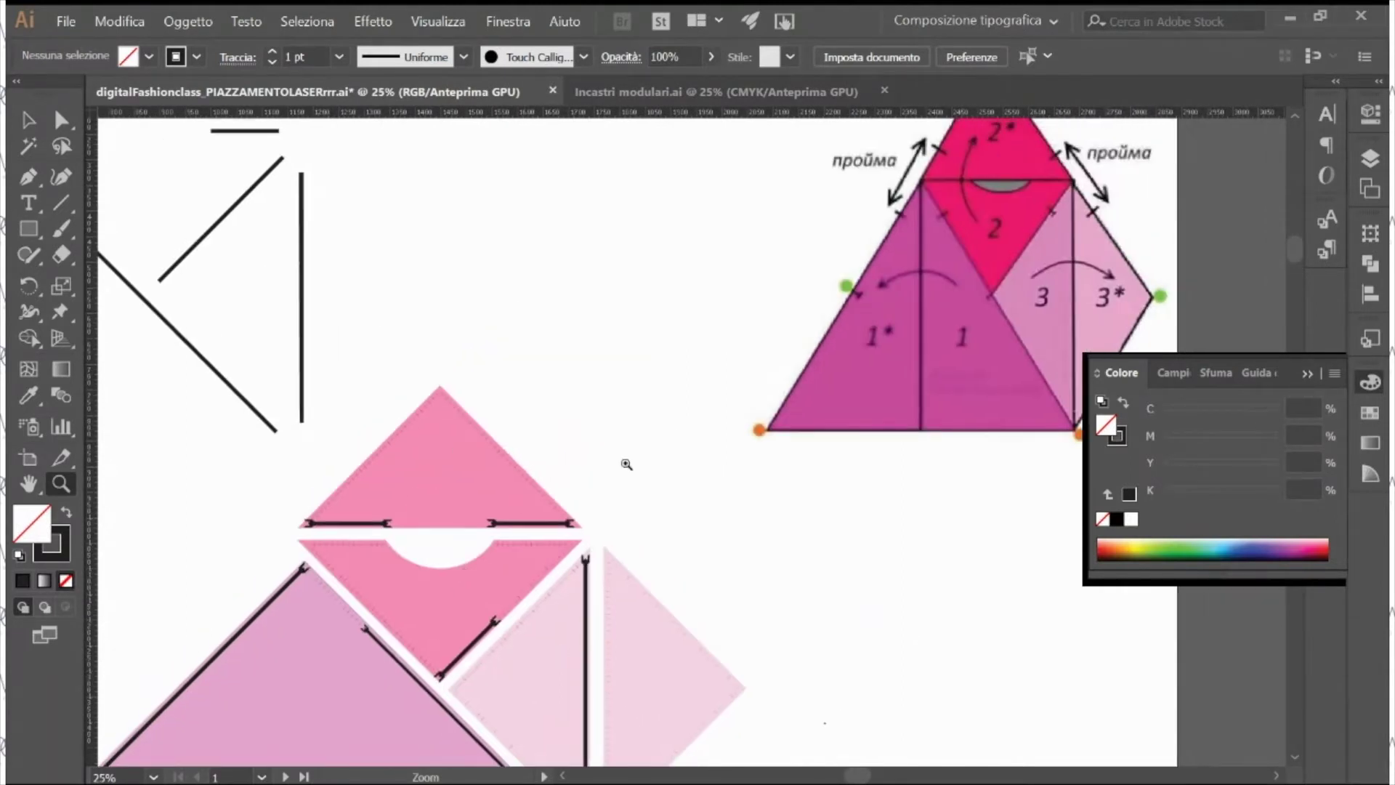
pyautogui.scroll(-5, 627, 465)
pyautogui.hscroll(5, 626, 464)
pyautogui.scroll(2, 592, 380)
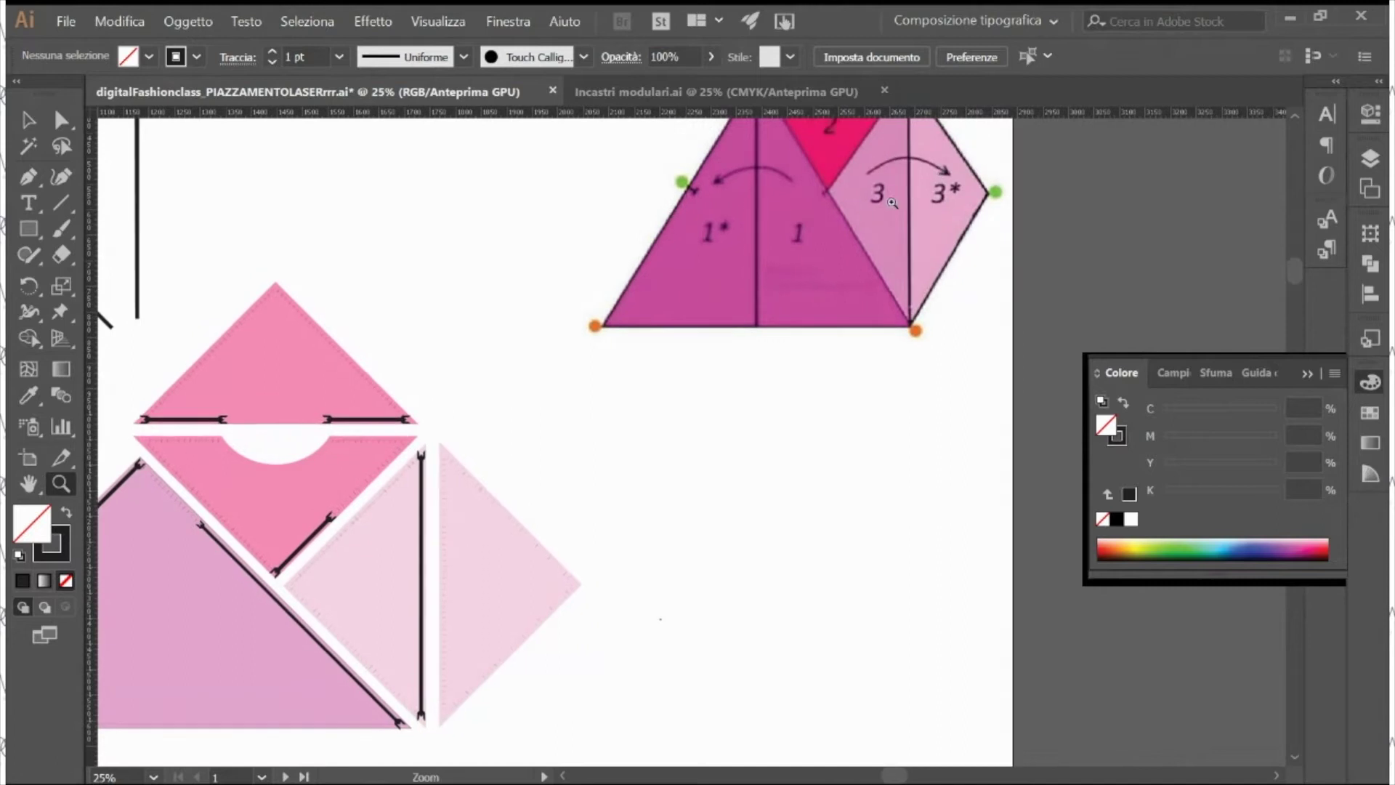
pyautogui.scroll(3, 892, 203)
pyautogui.hscroll(2, 893, 203)
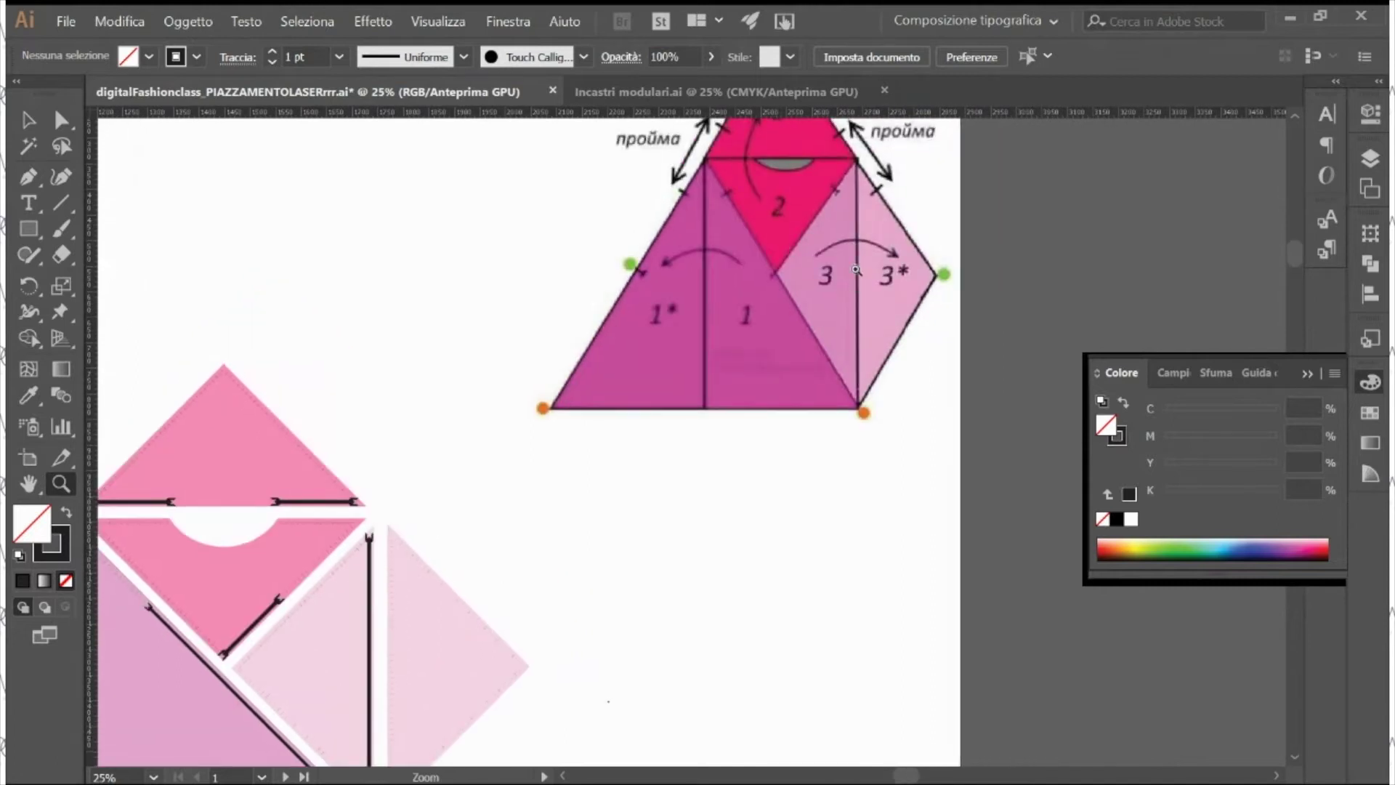
pyautogui.scroll(-4, 374, 645)
pyautogui.hscroll(-2, 374, 645)
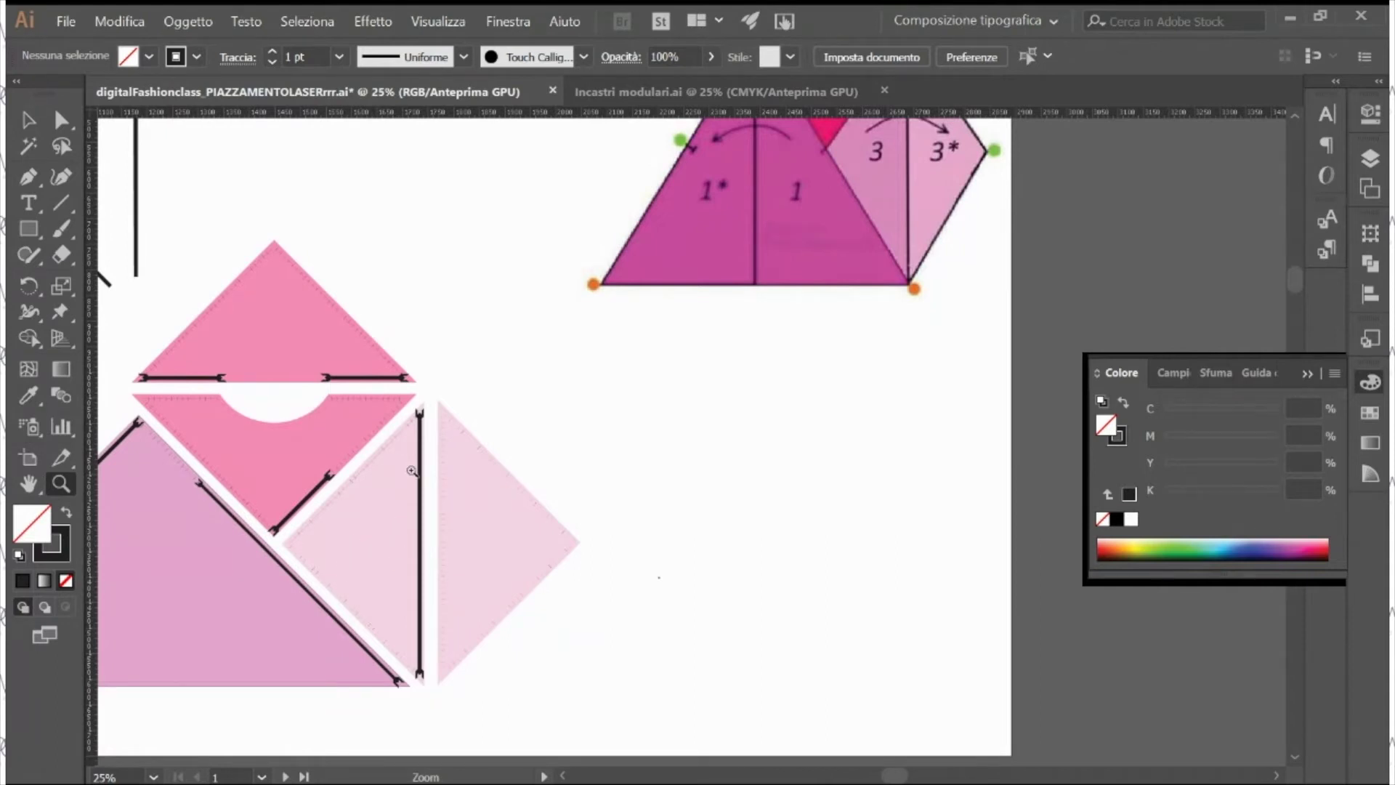
pyautogui.hscroll(-3, 504, 530)
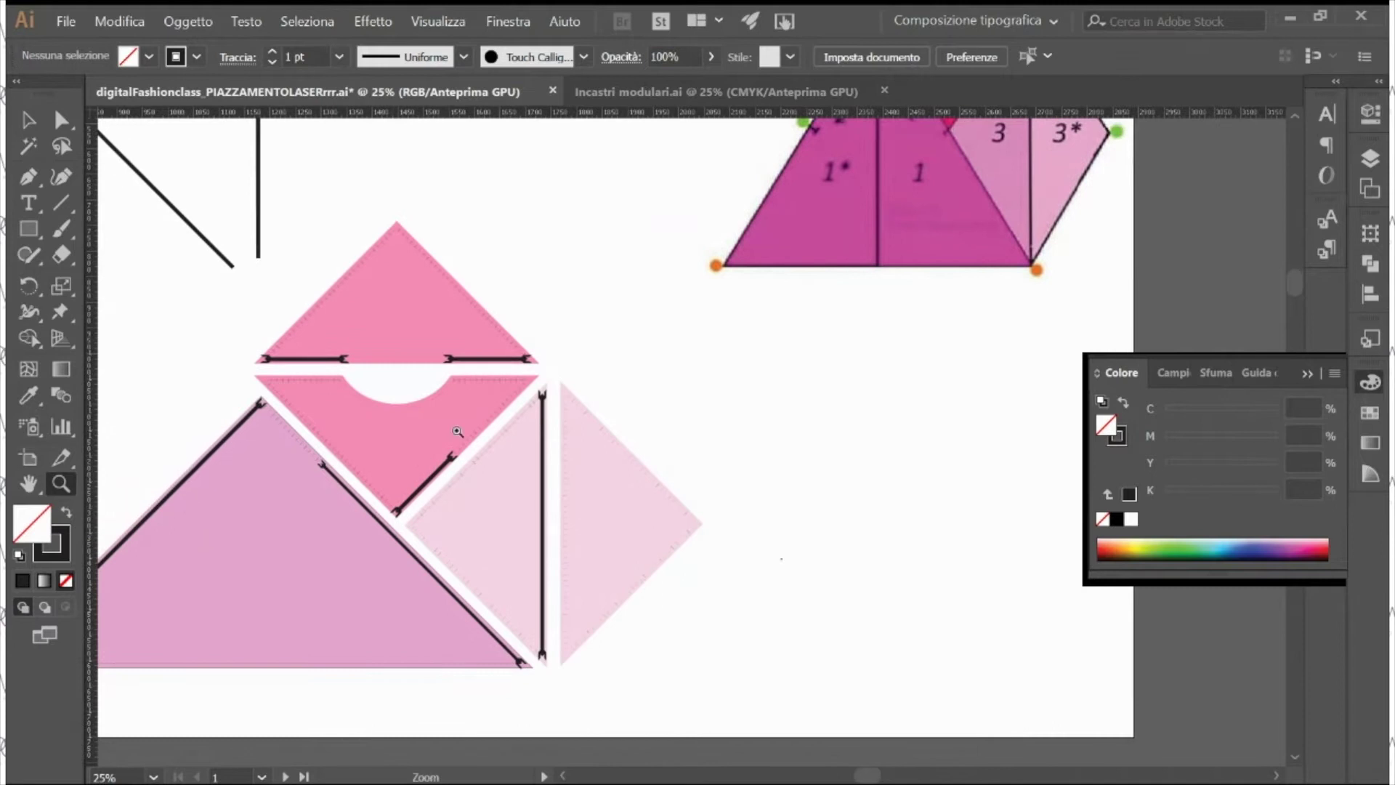
pyautogui.hscroll(-3, 457, 431)
# Step: Zoom in on the pink neckline piece to 150% and select it to examine its curved edge and inner perforation line
pyautogui.click(512, 506)
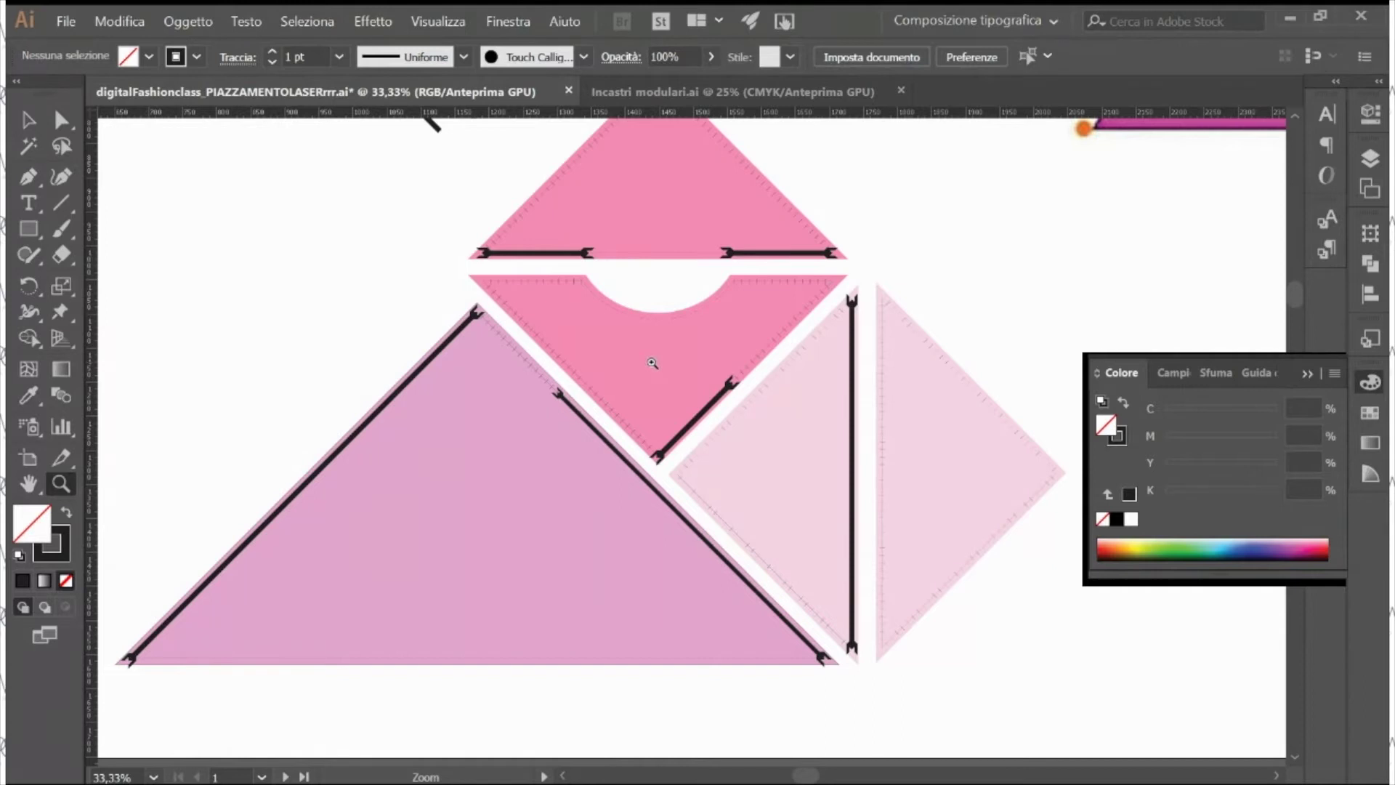
pyautogui.click(582, 351)
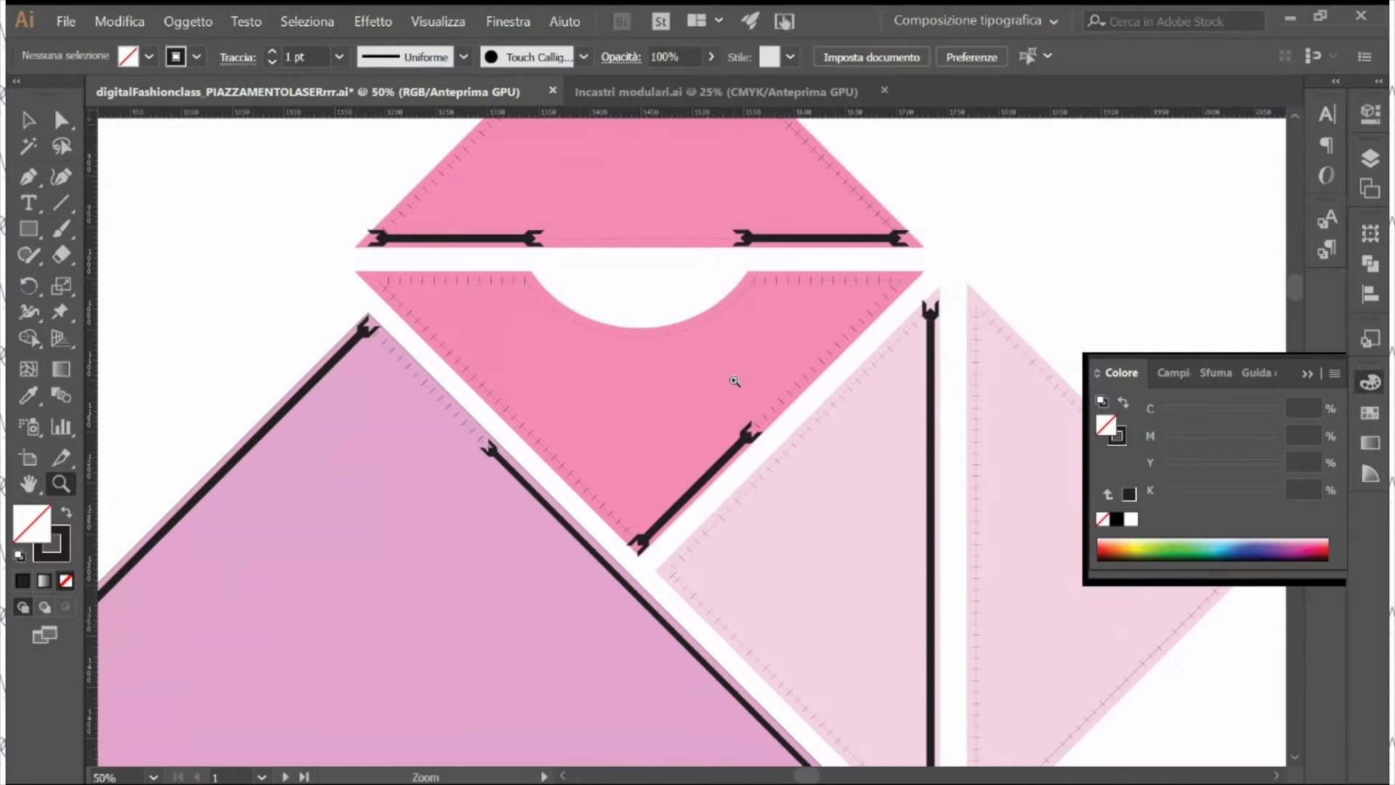
pyautogui.click(843, 354)
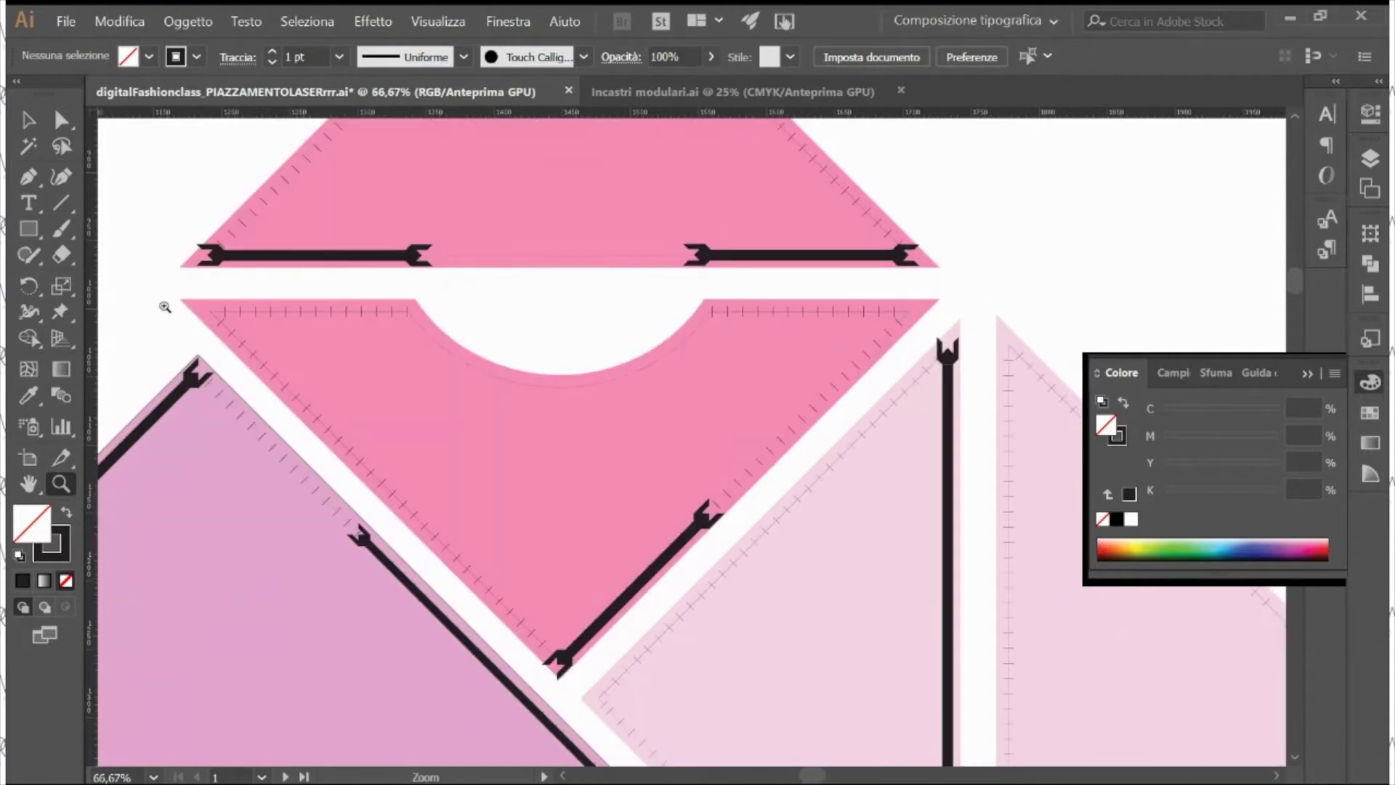
pyautogui.click(477, 390)
pyautogui.click(752, 469)
pyautogui.moveTo(757, 498); pyautogui.dragTo(681, 407)
pyautogui.press('v')
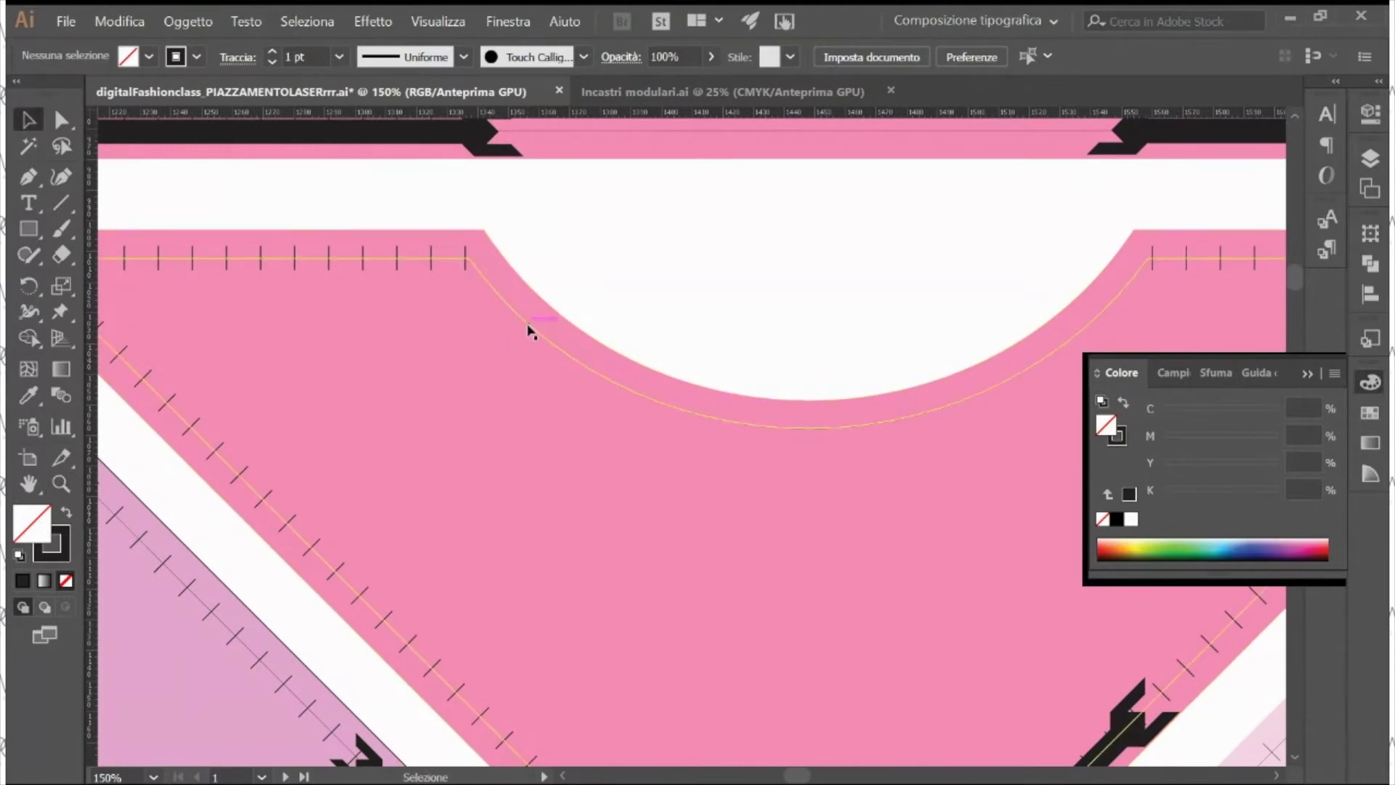
pyautogui.click(500, 284)
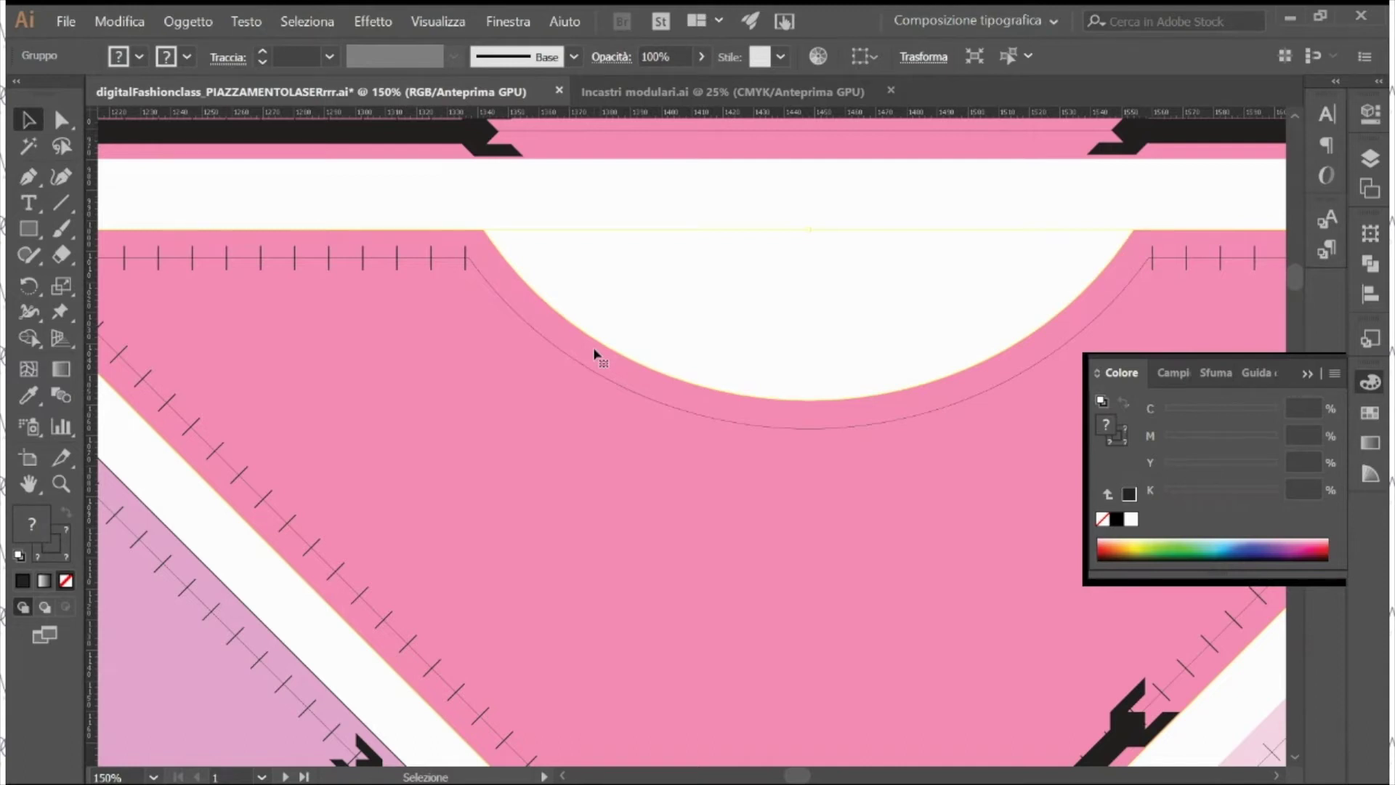
pyautogui.scroll(1, 595, 354)
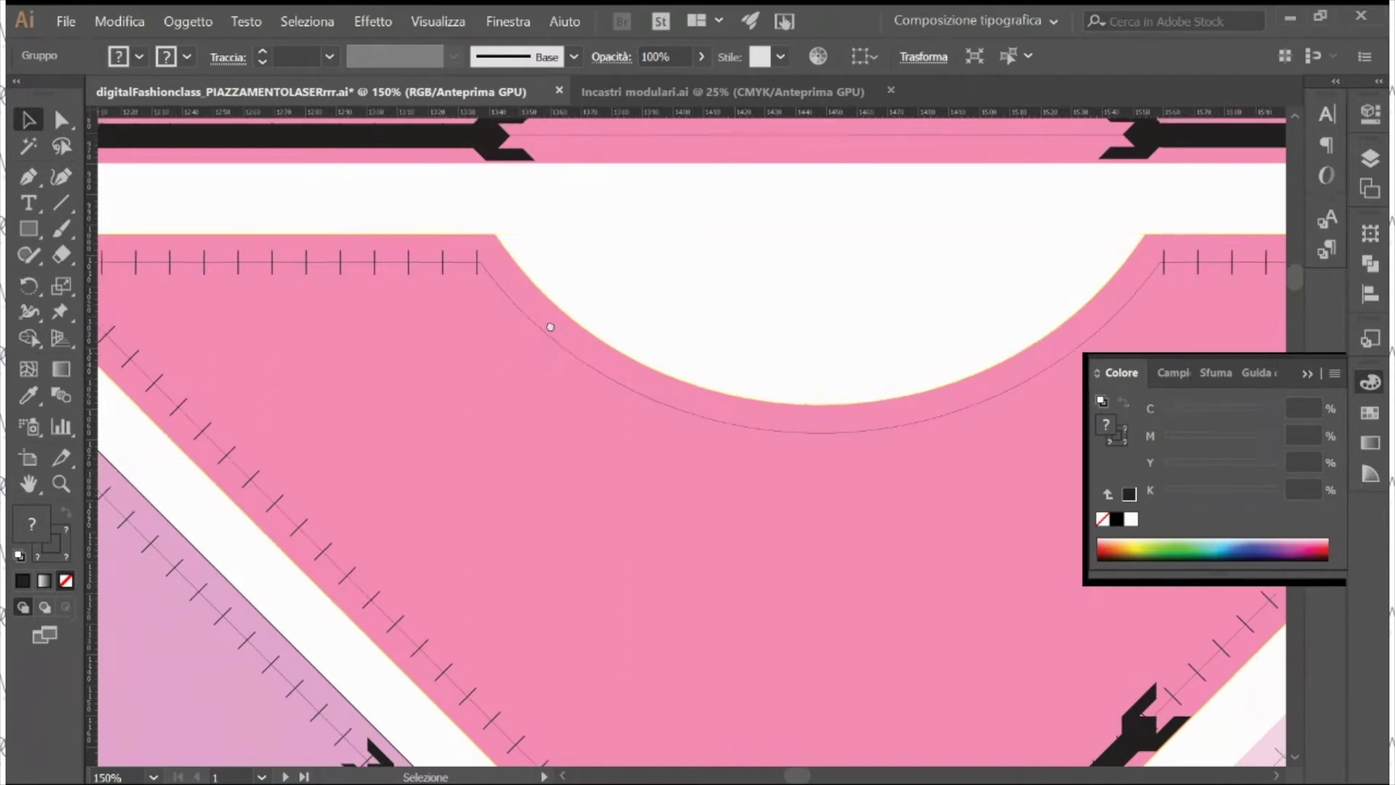
pyautogui.click(540, 312)
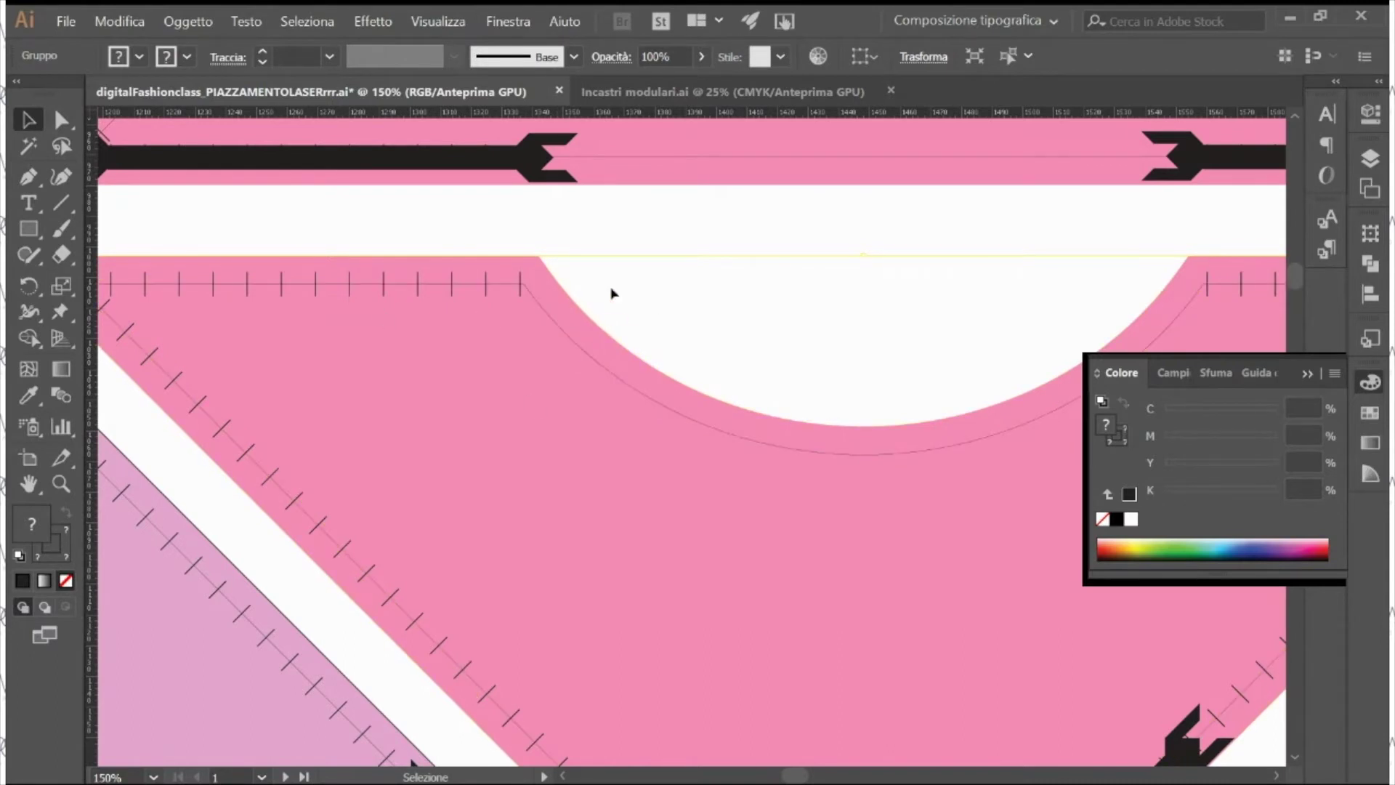
# Step: Examine the whole neckline piece, its corner near the purple triangle and the perforation marks along its edges
pyautogui.hotkey('ctrl', '-')
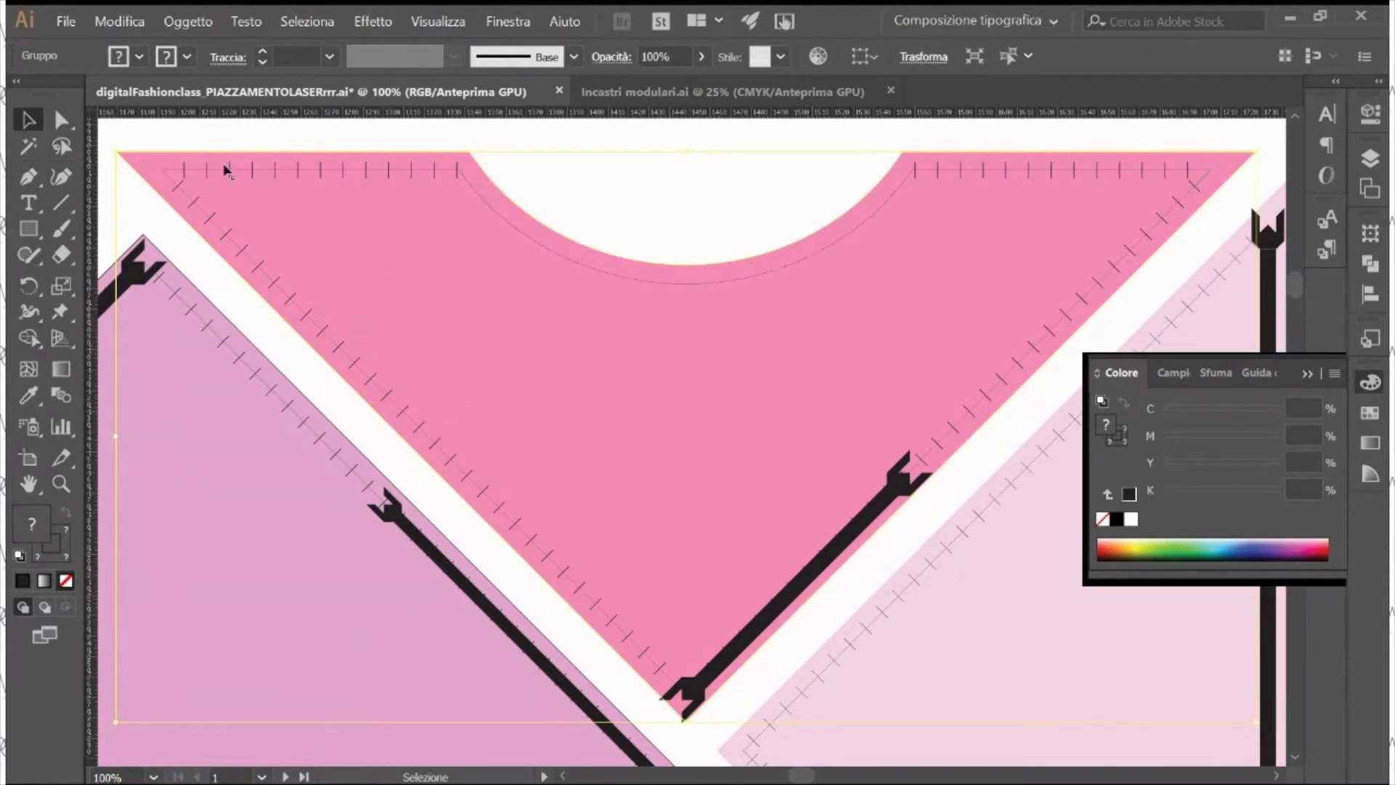
pyautogui.hotkey('ctrl', '-')
pyautogui.hotkey('ctrl', '-')
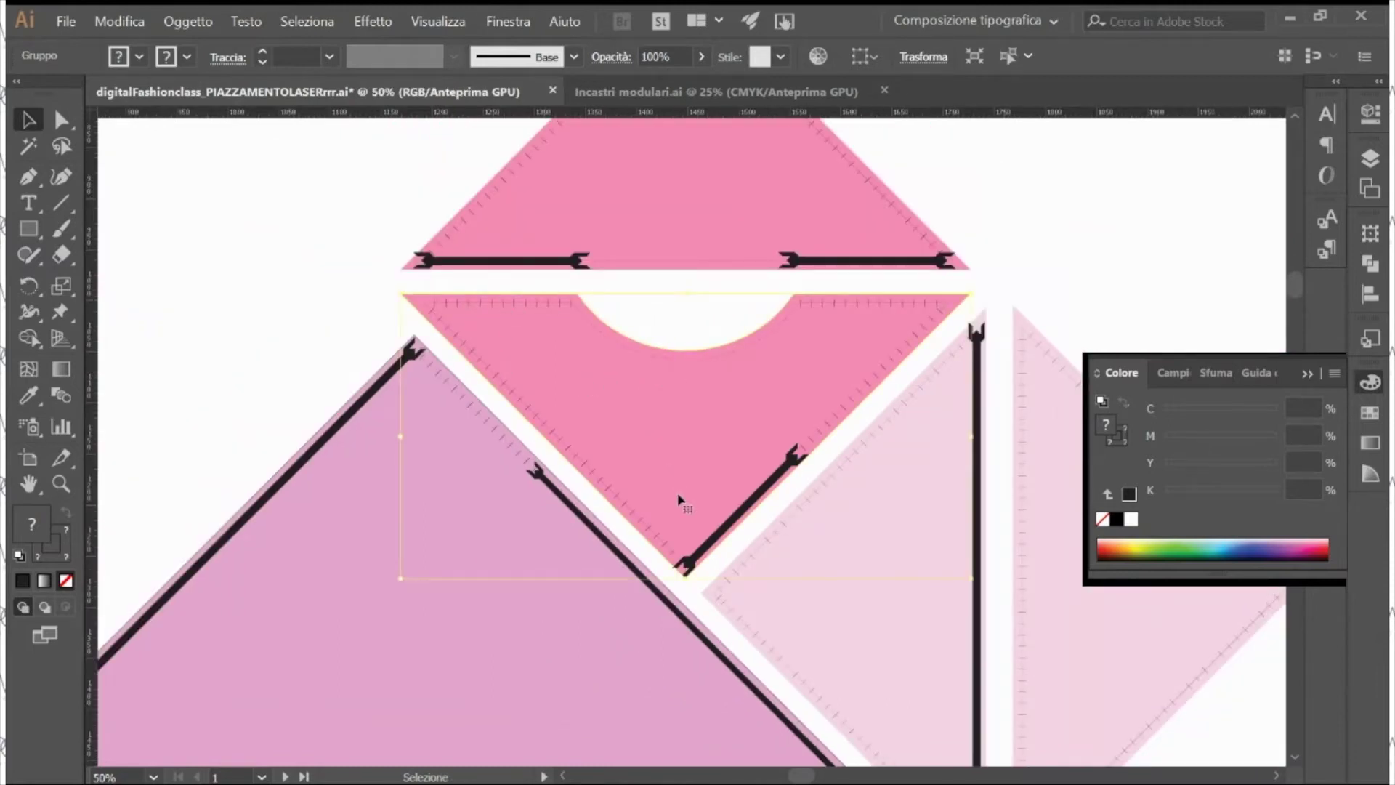
pyautogui.moveTo(678, 499); pyautogui.dragTo(663, 390)
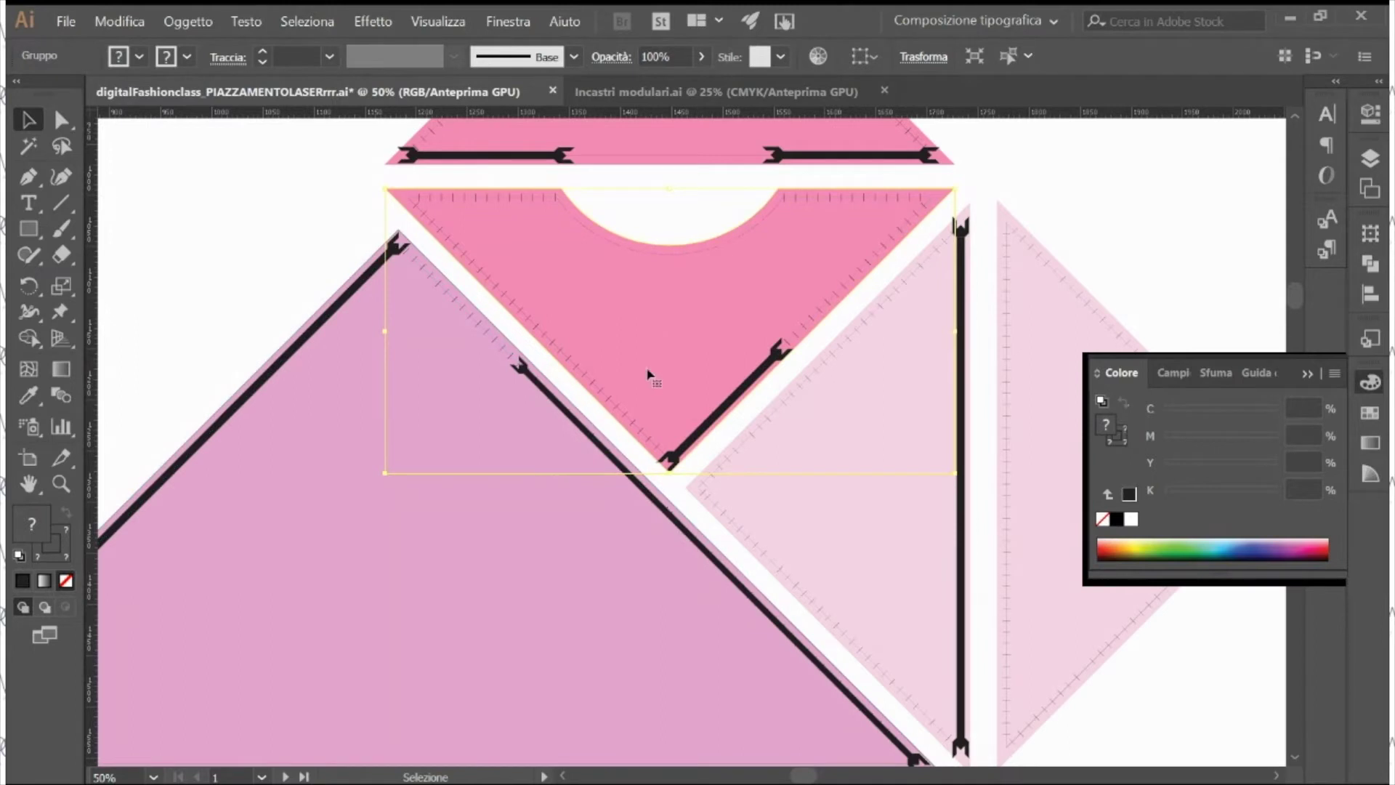
pyautogui.press('z')
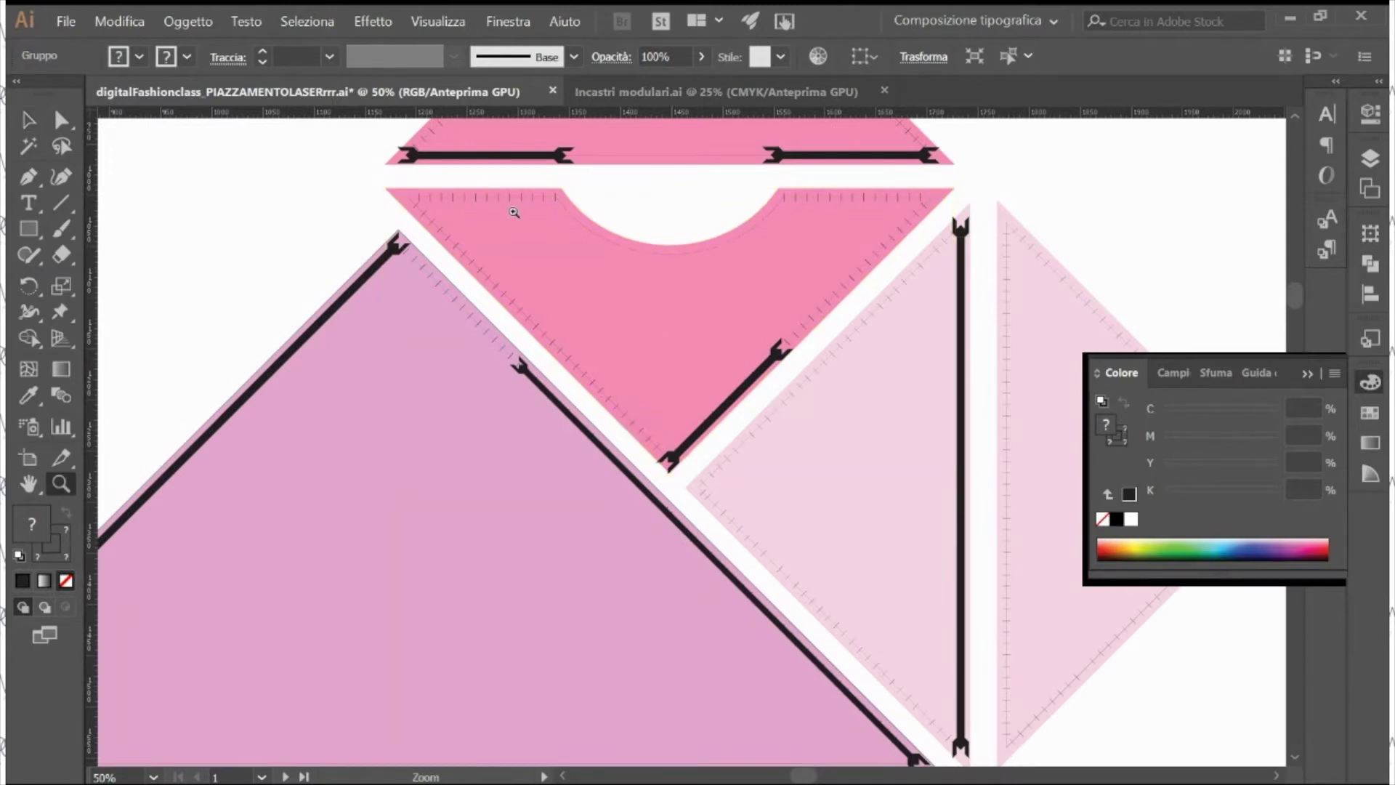
pyautogui.click(669, 414)
pyautogui.click(598, 450)
pyautogui.press('v')
pyautogui.click(566, 446)
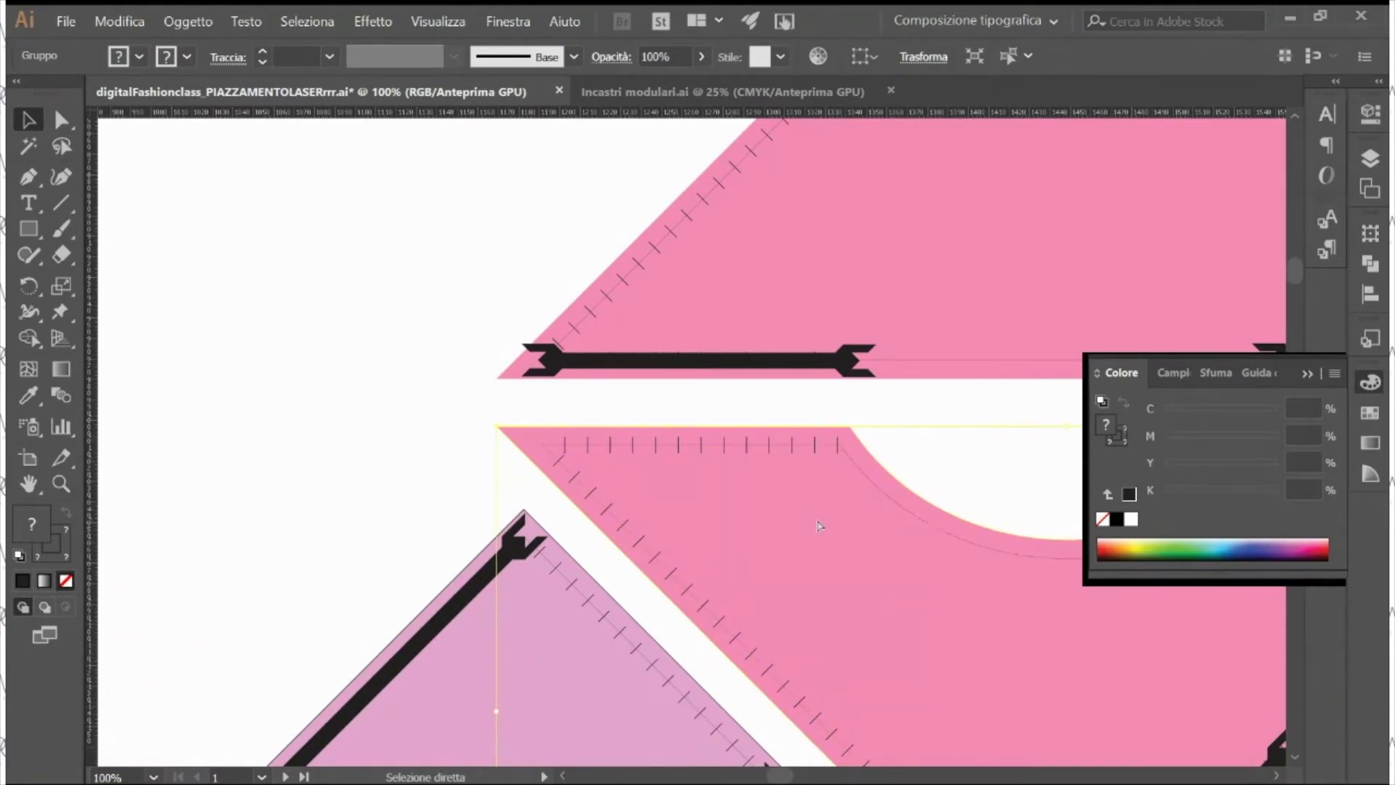
pyautogui.hotkey('ctrl', '-')
pyautogui.hotkey('ctrl', '-')
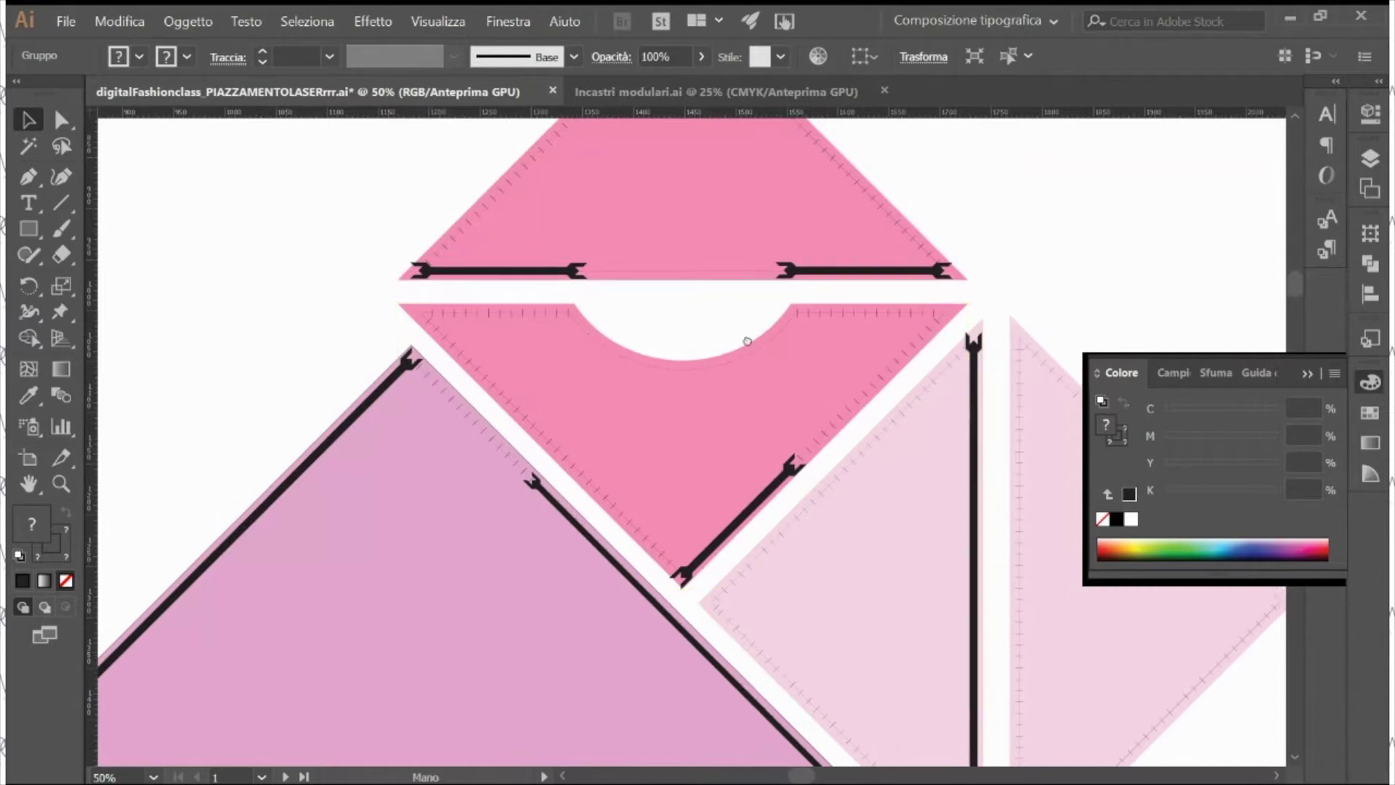
# Step: Move the light pink triangle onto the neckline piece so their perforated diagonal edges overlap
pyautogui.scroll(-1, 776, 445)
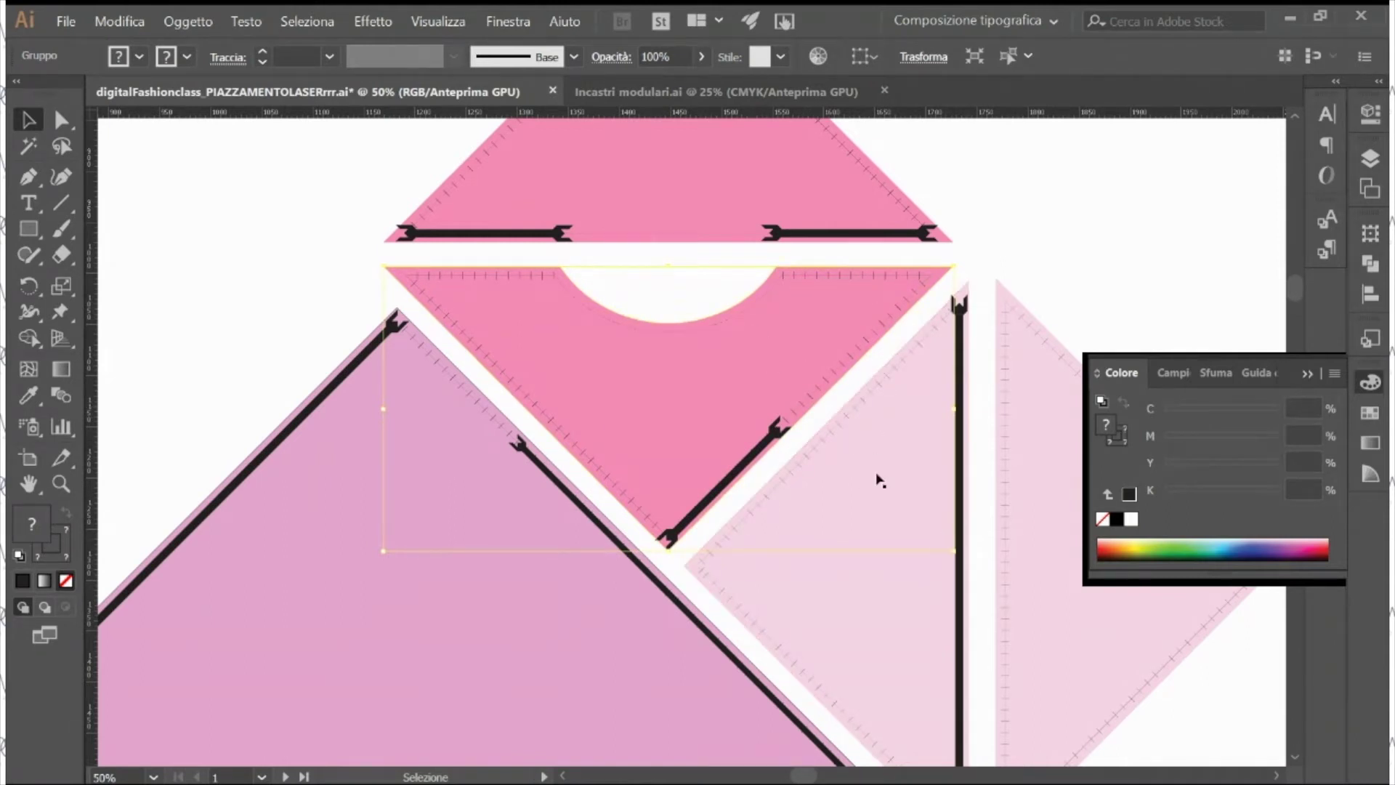
pyautogui.press('z')
pyautogui.click(884, 402)
pyautogui.hotkey('ctrl', '+')
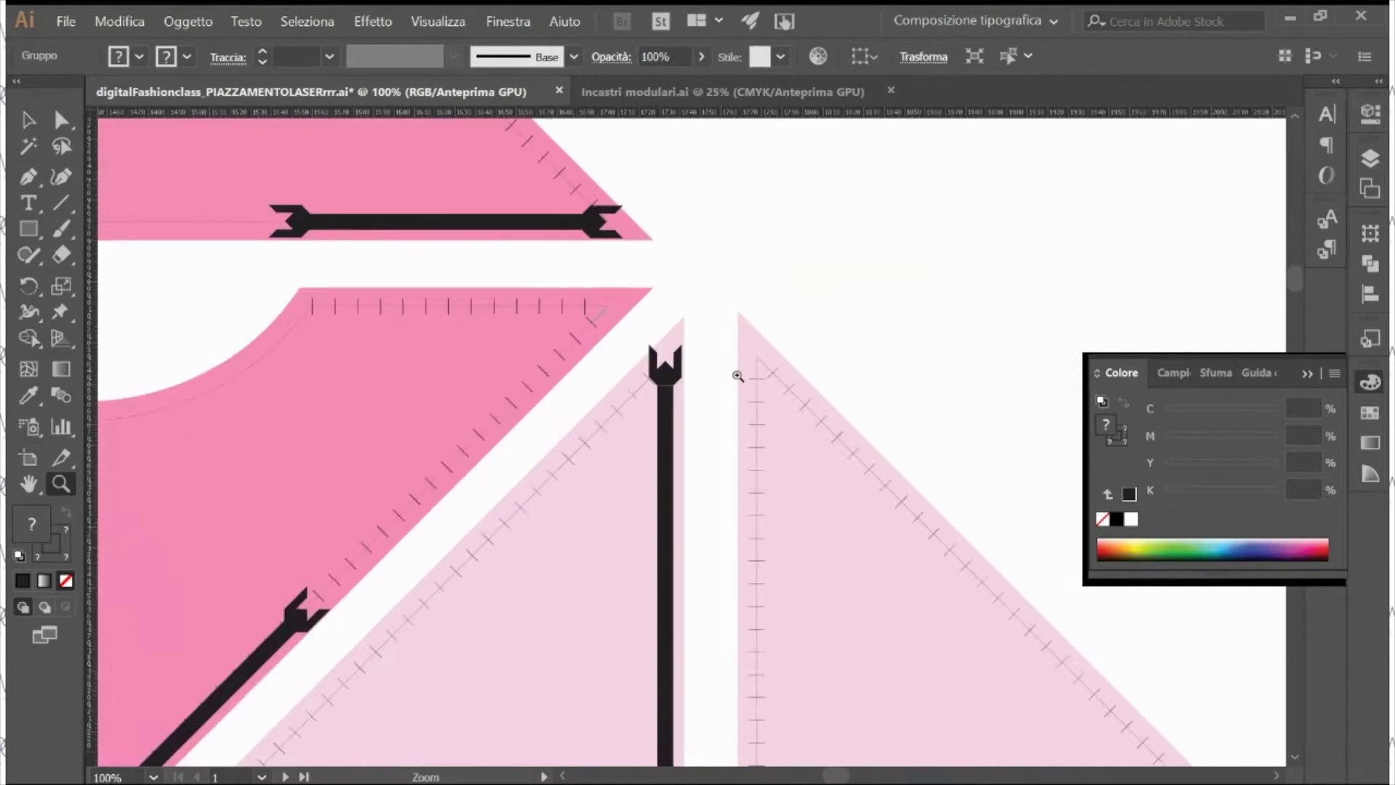
pyautogui.hotkey('ctrl', '+')
pyautogui.press('v')
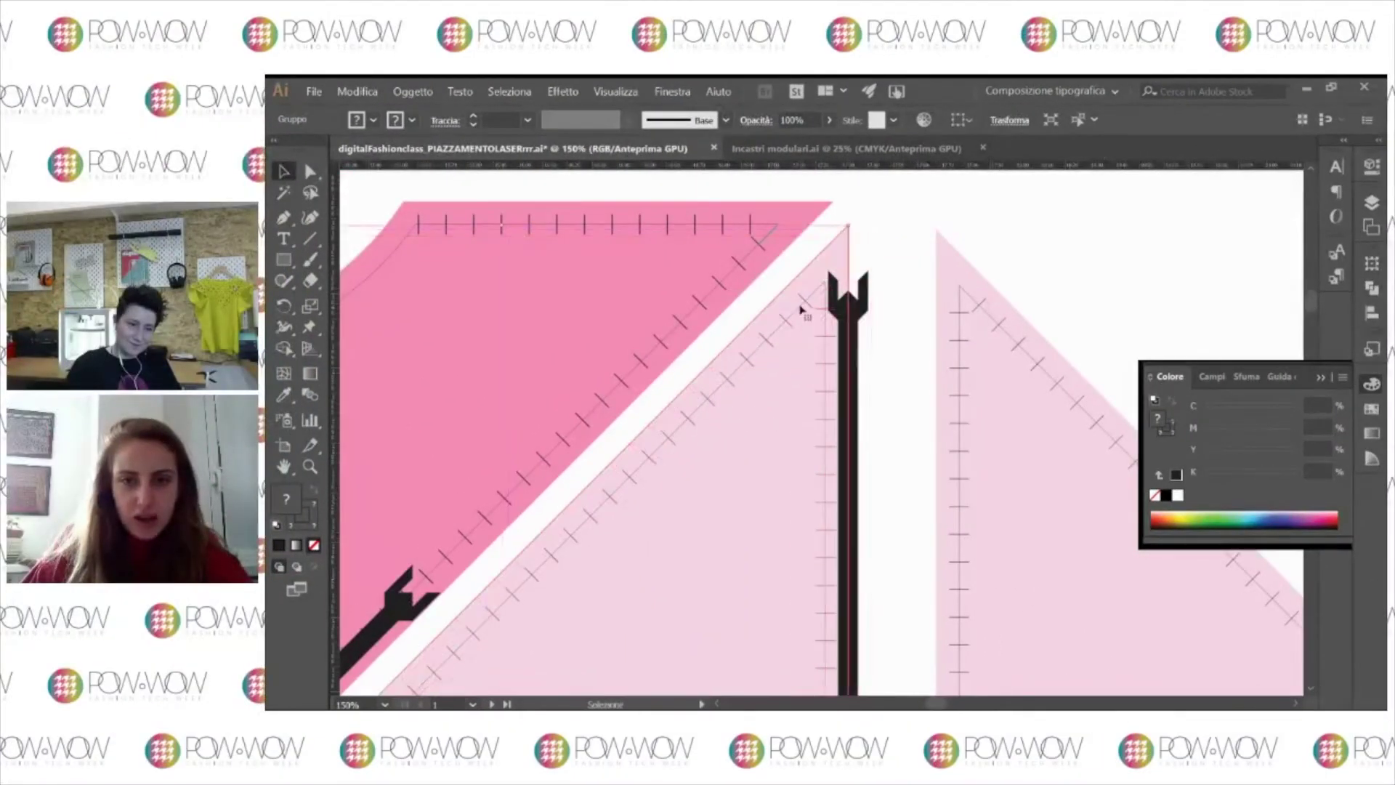
pyautogui.moveTo(831, 290); pyautogui.dragTo(783, 222)
pyautogui.hscroll(-3, 767, 363)
pyautogui.scroll(-1, 766, 363)
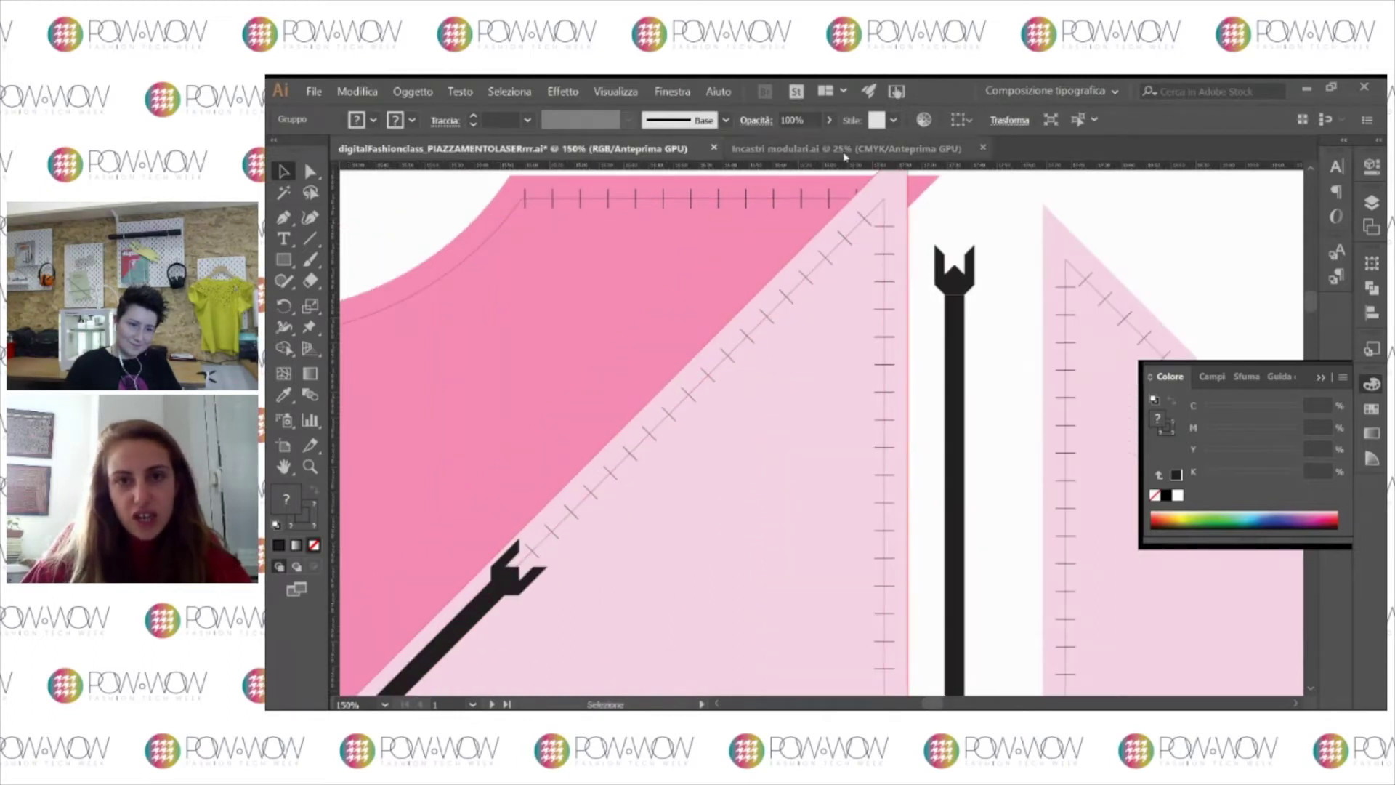
# Step: Set the overlapping light pink triangle's opacity to 50% and view the overlap at 50% zoom
pyautogui.click(792, 120)
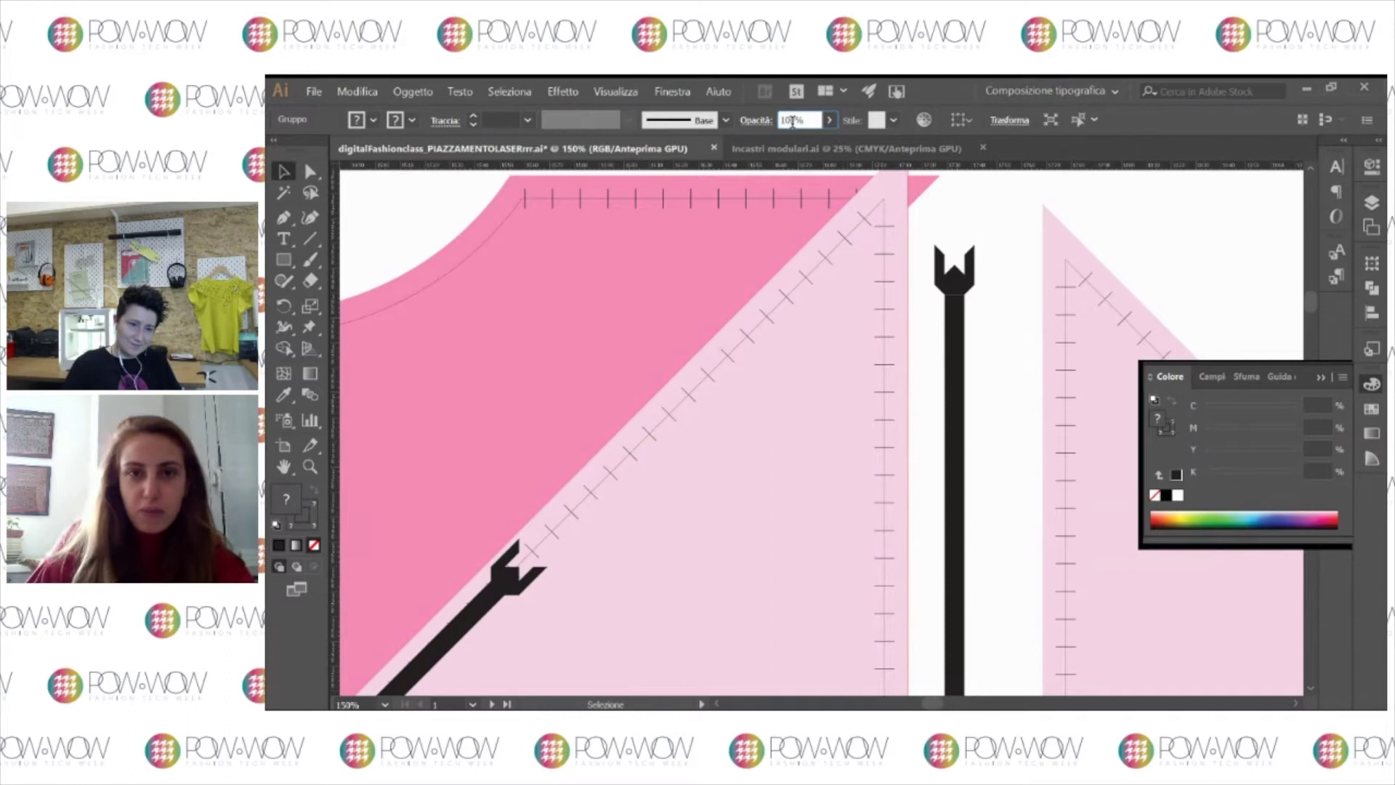
pyautogui.write('50')
pyautogui.press('Return')
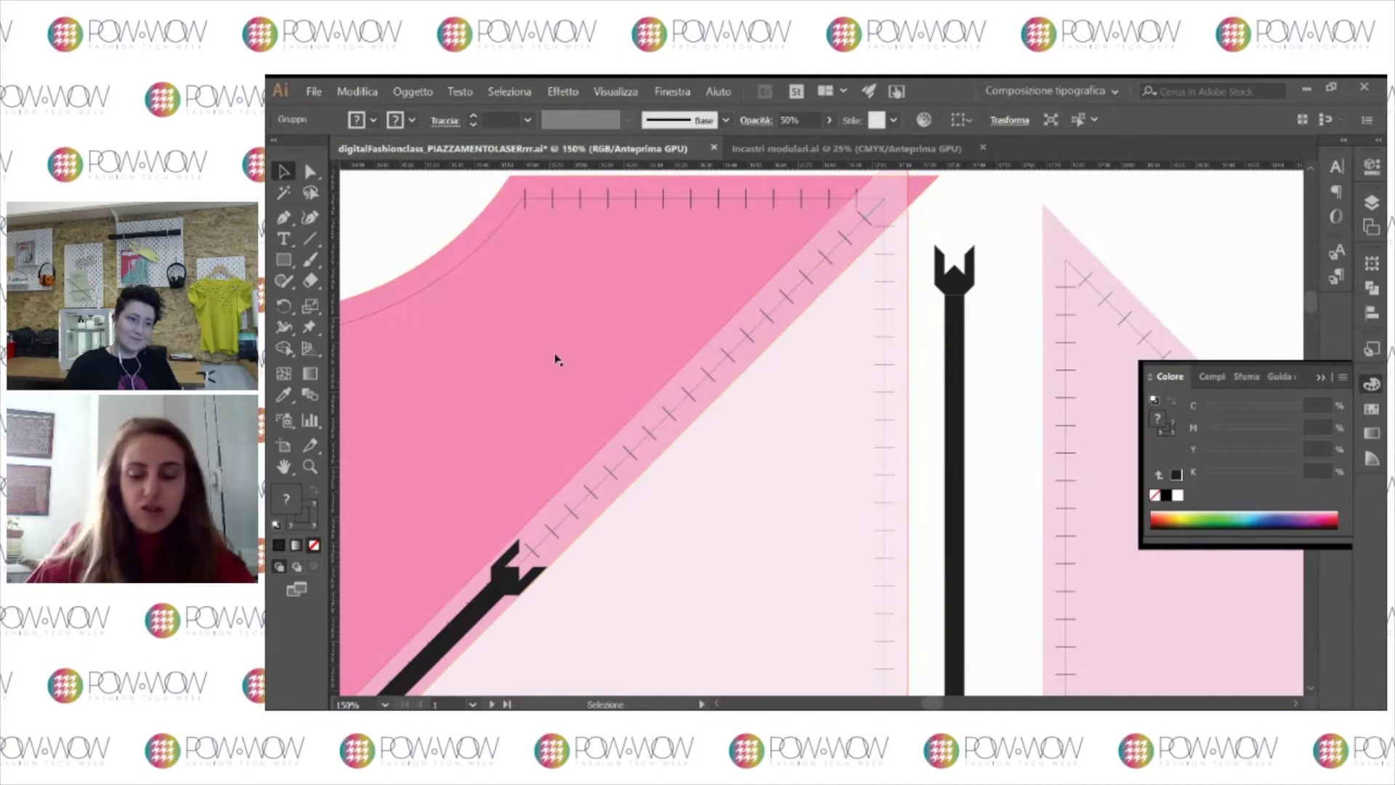
pyautogui.hotkey('ctrl', '-')
pyautogui.hotkey('ctrl', '-')
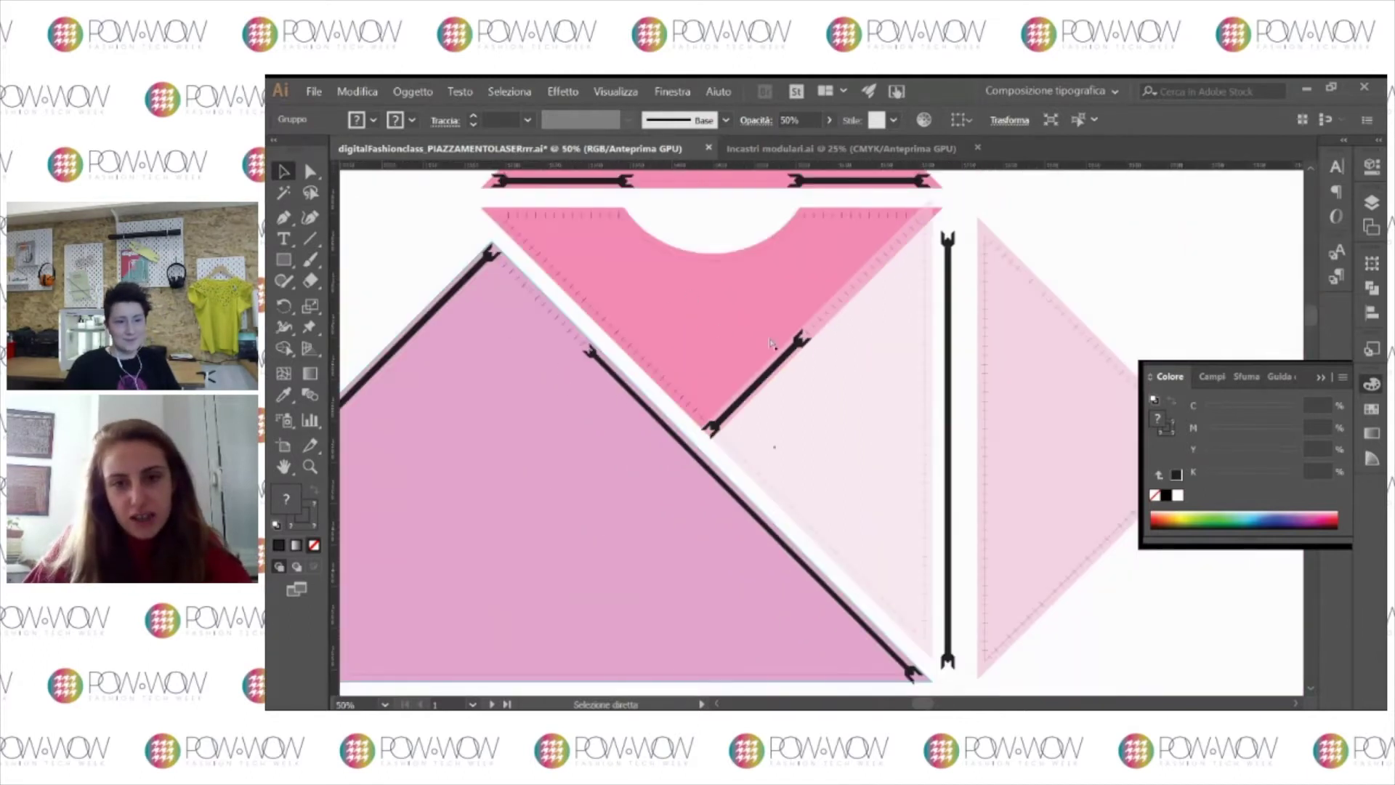
# Step: Undo the opacity change and the move of the light pink triangle
pyautogui.hotkey('ctrl', 'z')
pyautogui.click(826, 357)
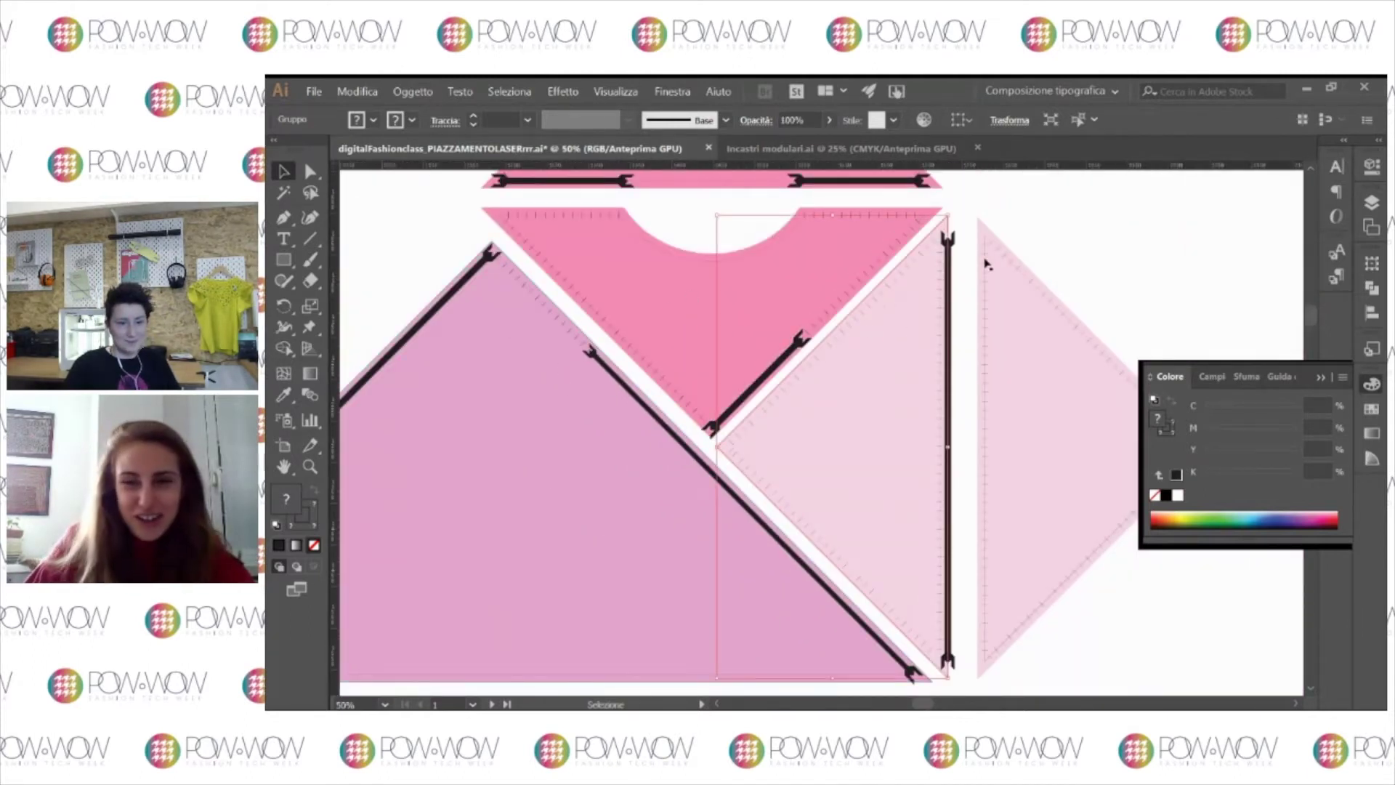
pyautogui.moveTo(759, 348); pyautogui.dragTo(725, 394)
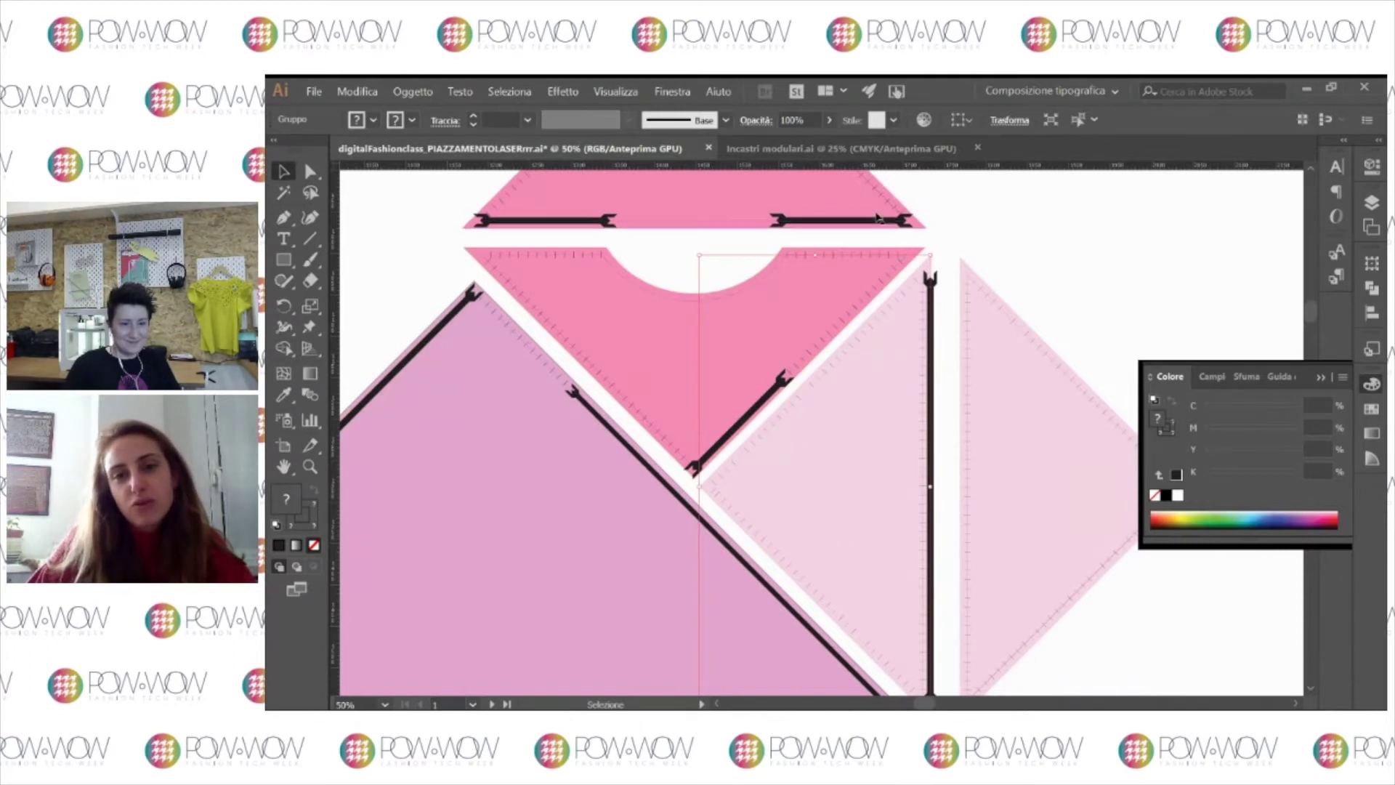
# Step: Select the outer light pink triangle, then examine the short black joint on the neckline piece's diagonal edge at 150% zoom
pyautogui.click(963, 342)
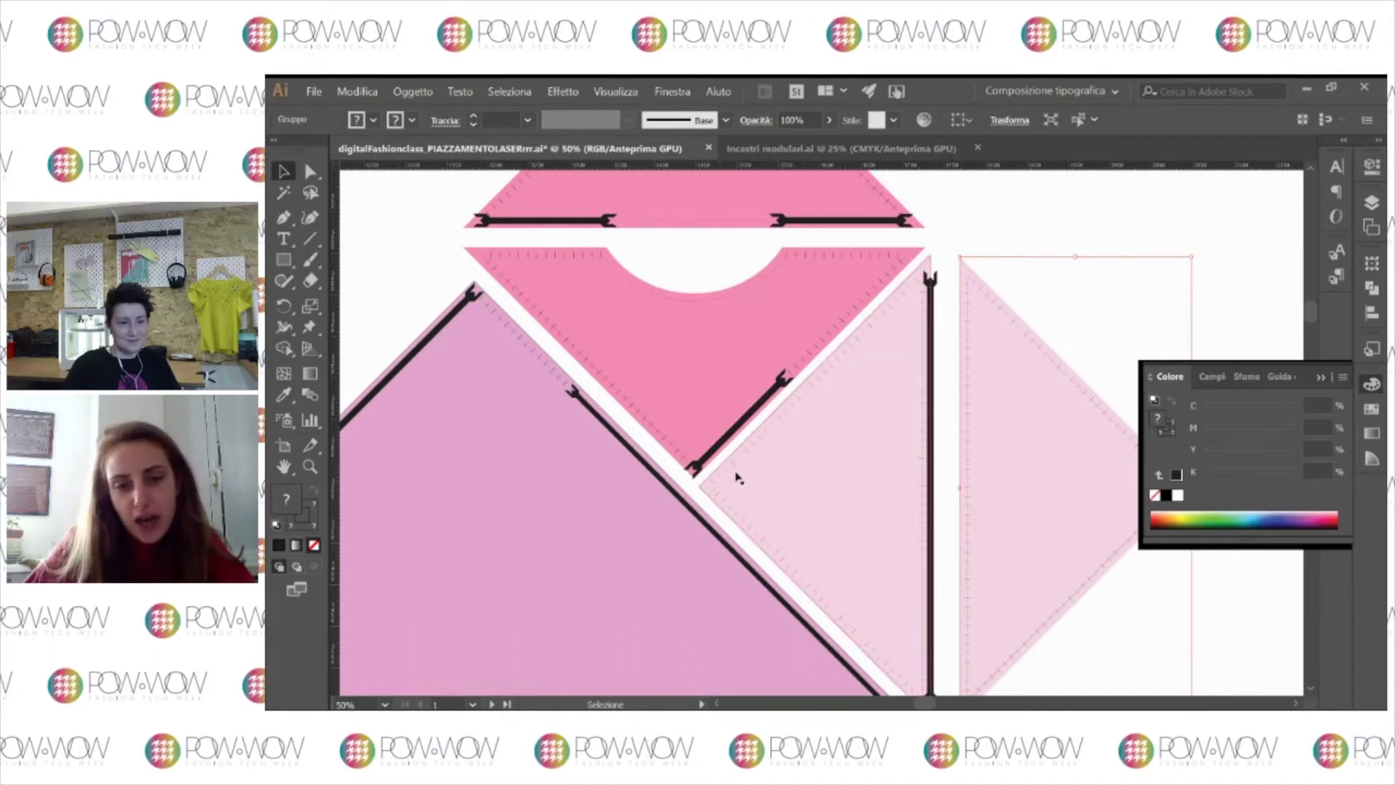
pyautogui.press('z')
pyautogui.click(786, 389)
pyautogui.click(811, 400)
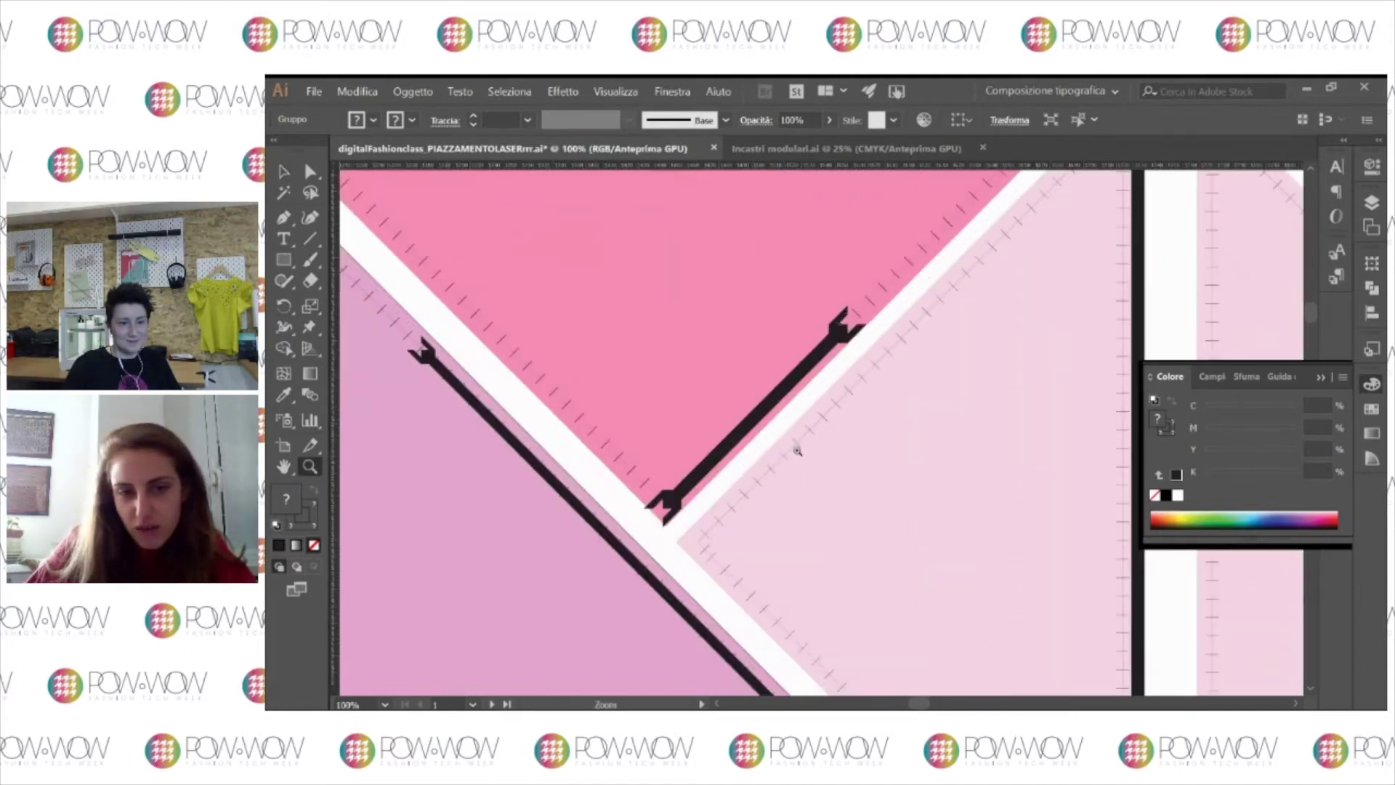
pyautogui.press('v')
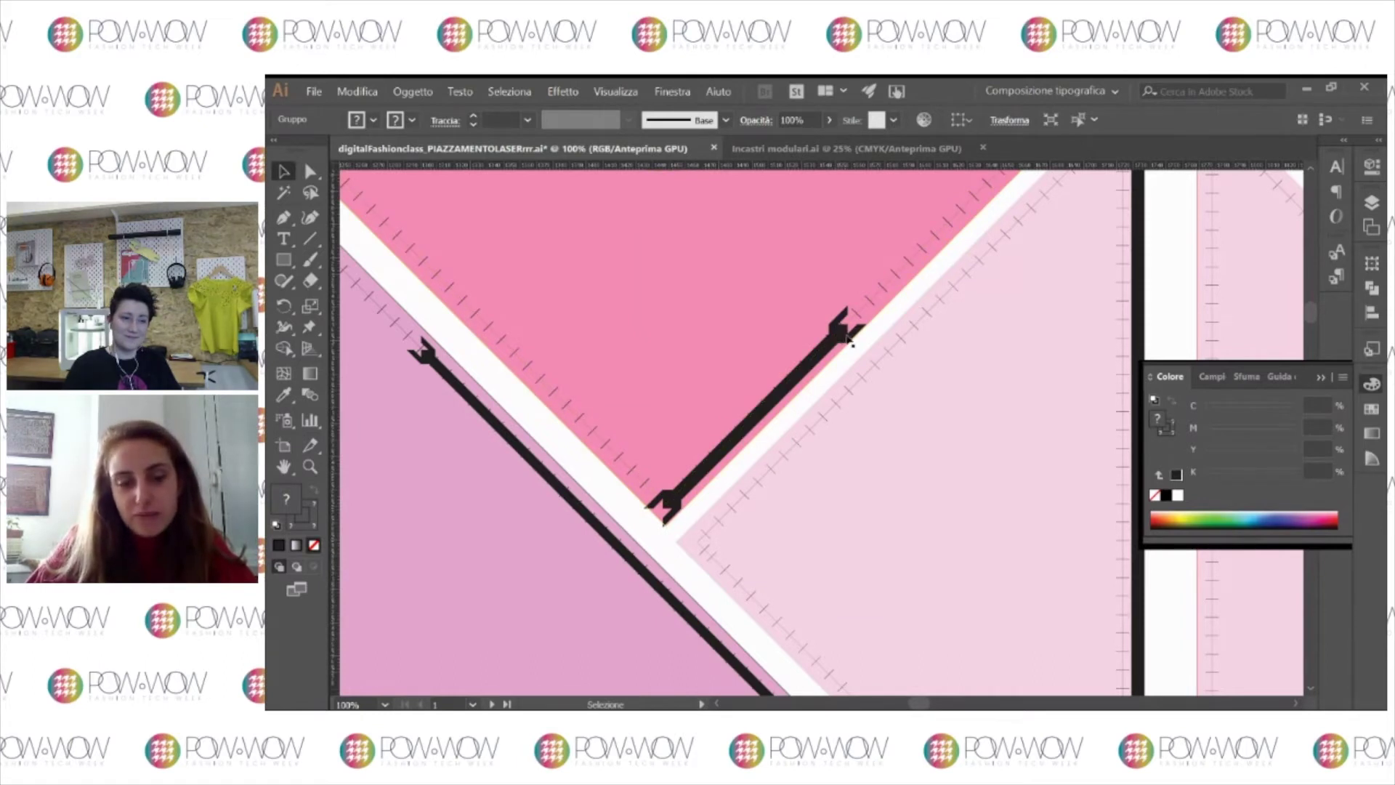
pyautogui.press('z')
pyautogui.click(843, 342)
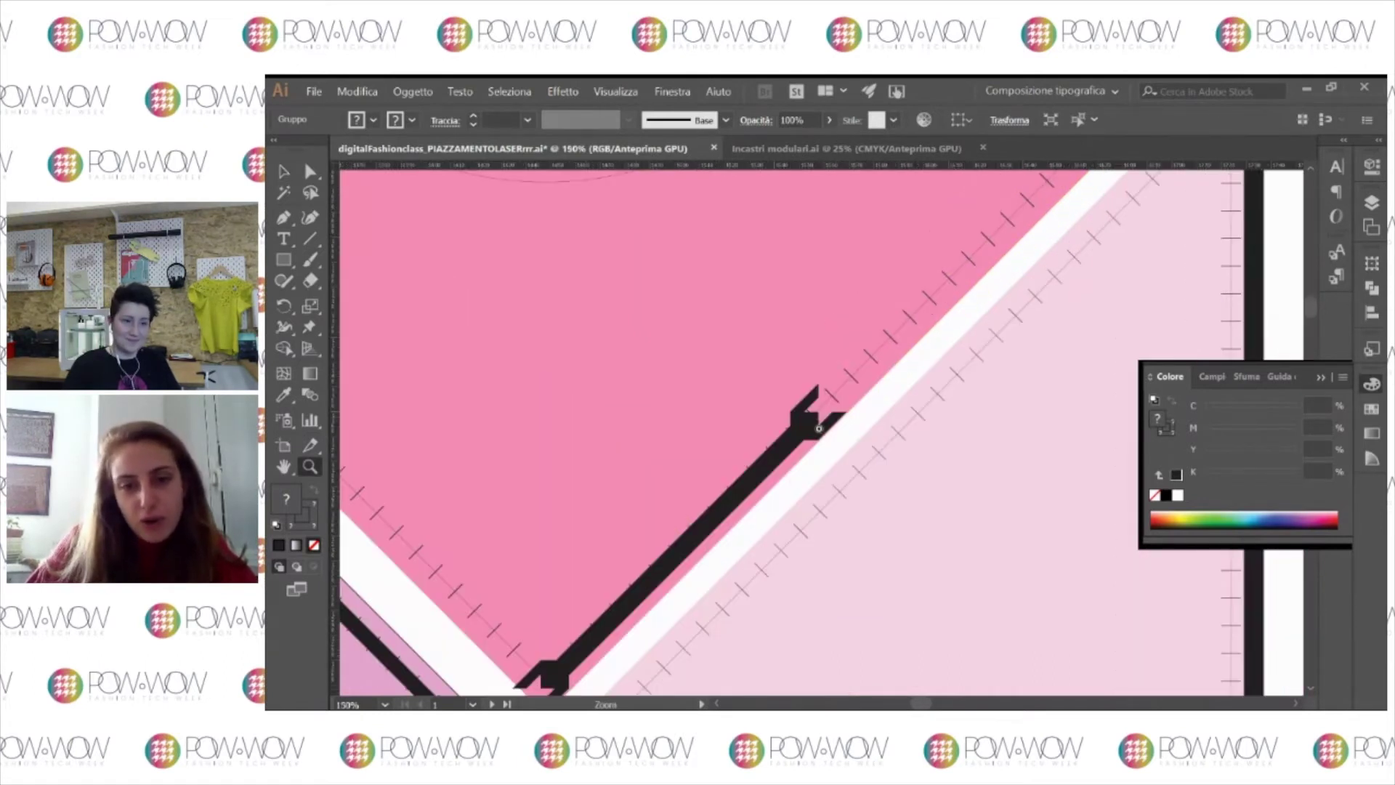
pyautogui.moveTo(795, 478); pyautogui.dragTo(835, 382)
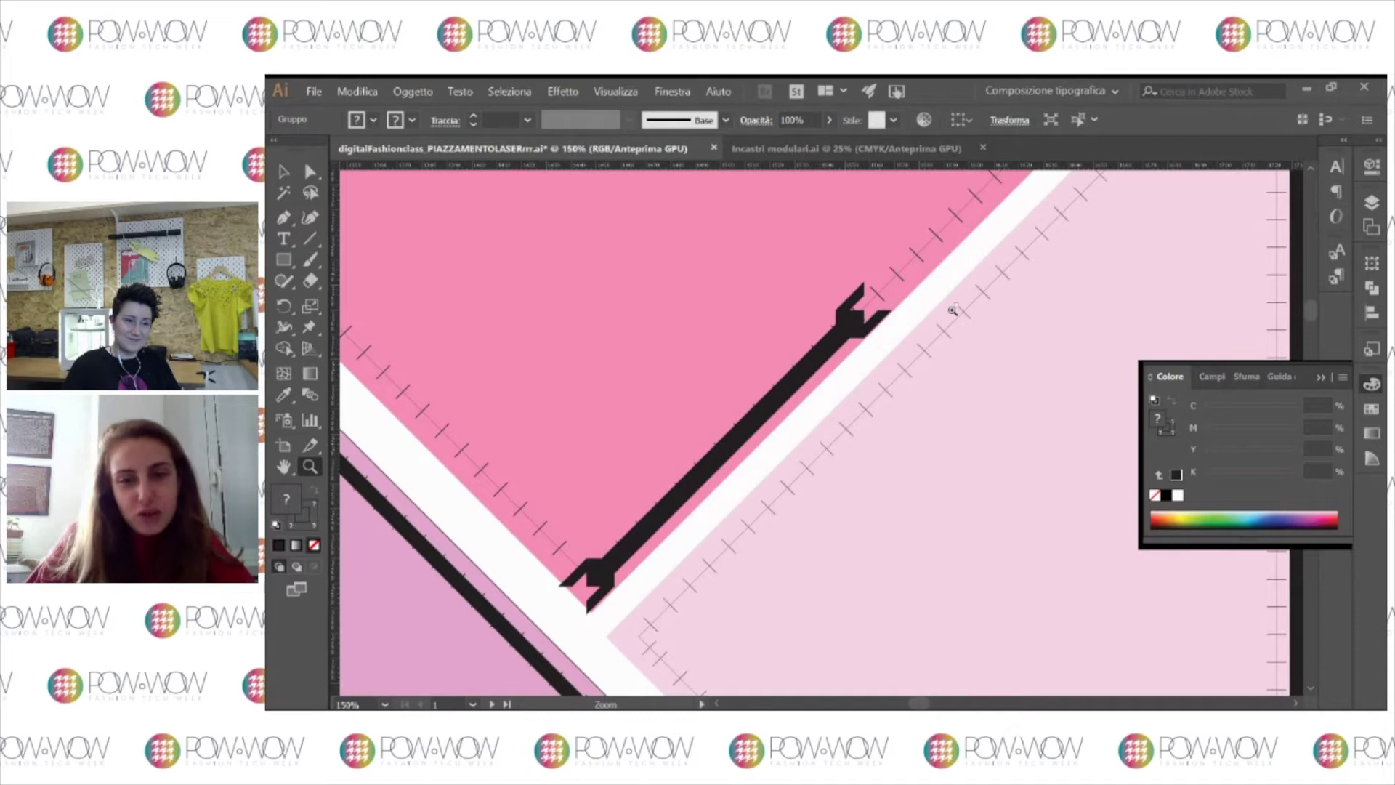
# Step: Zoom out to 50% and review the joint lines across the light pink, neckline and purple pieces
pyautogui.keyDown('alt'); pyautogui.click(790, 473); pyautogui.keyUp('alt')
pyautogui.keyDown('alt'); pyautogui.click(790, 473); pyautogui.keyUp('alt')
pyautogui.keyDown('alt'); pyautogui.click(790, 473); pyautogui.keyUp('alt')
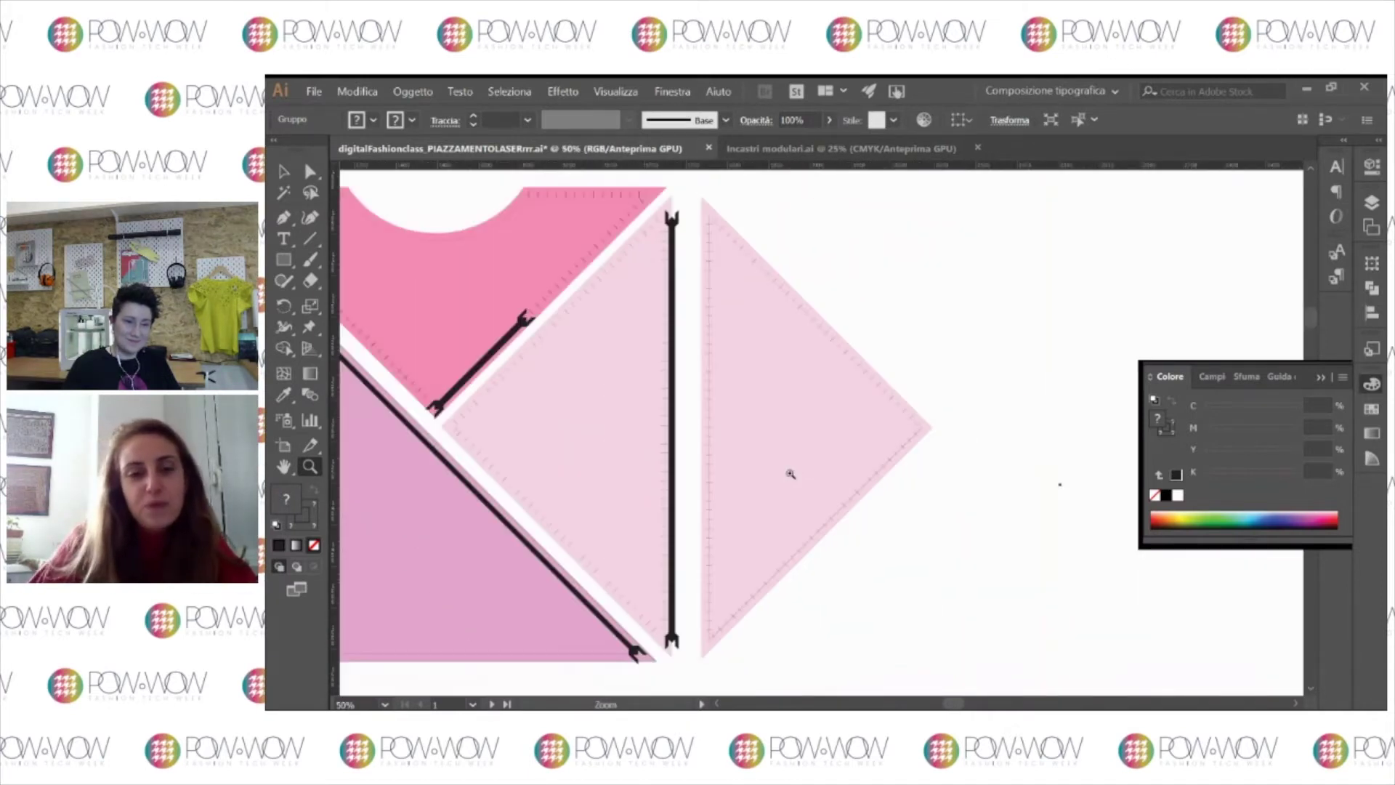
pyautogui.moveTo(768, 480); pyautogui.dragTo(1013, 514)
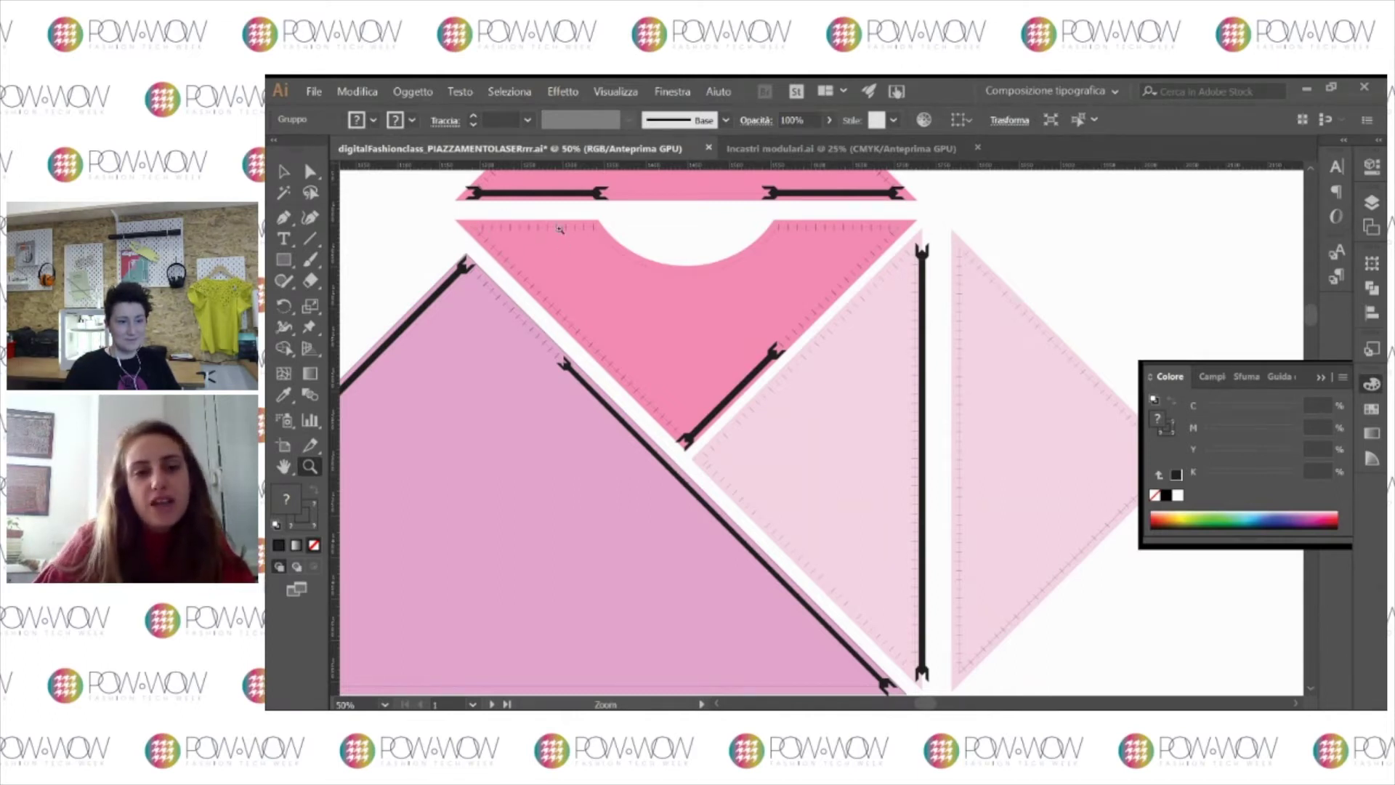
pyautogui.hscroll(-5, 562, 265)
pyautogui.scroll(1, 561, 265)
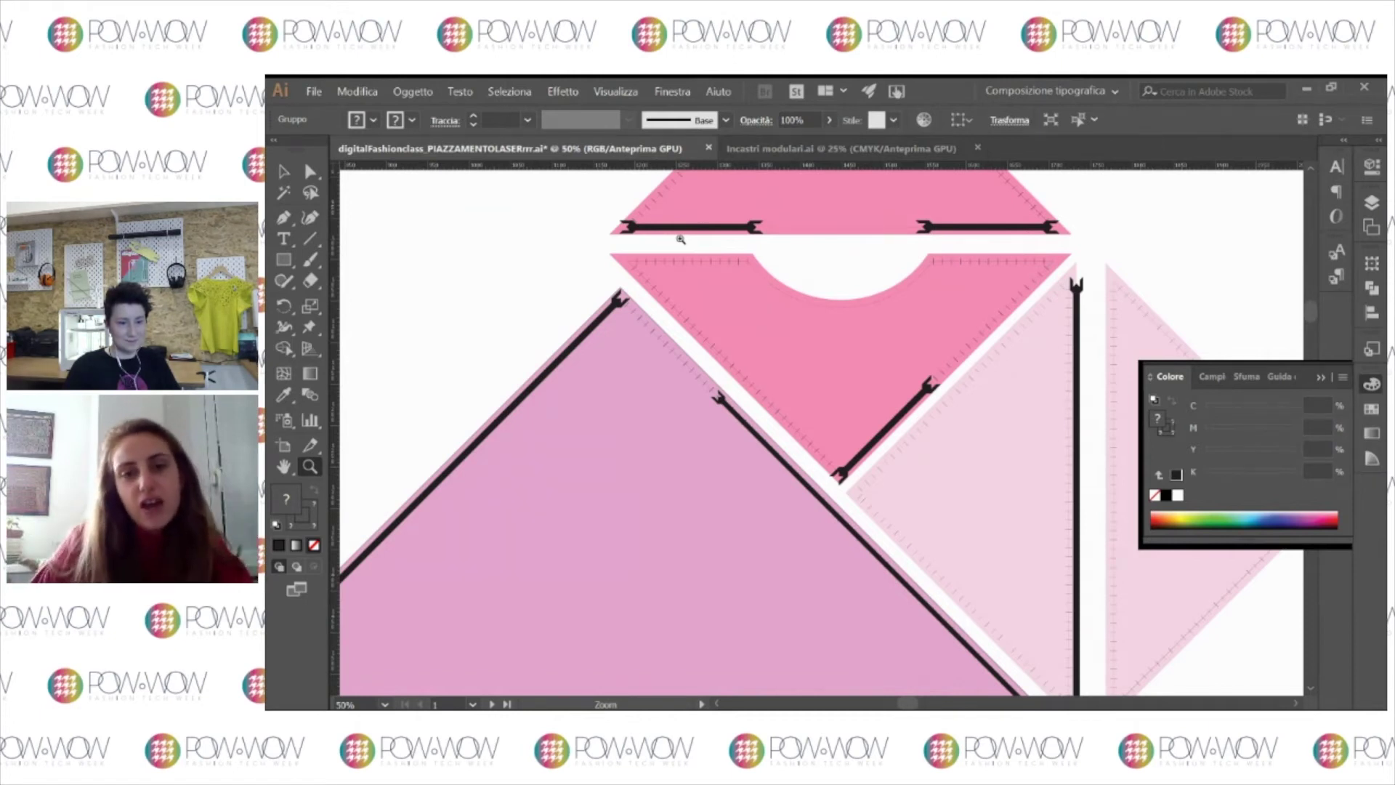
# Step: Compare the joint lines on the coloured pieces with the bare double outlines on the artboard below, at up to 100% zoom
pyautogui.scroll(-3, 681, 239)
pyautogui.hscroll(3, 681, 239)
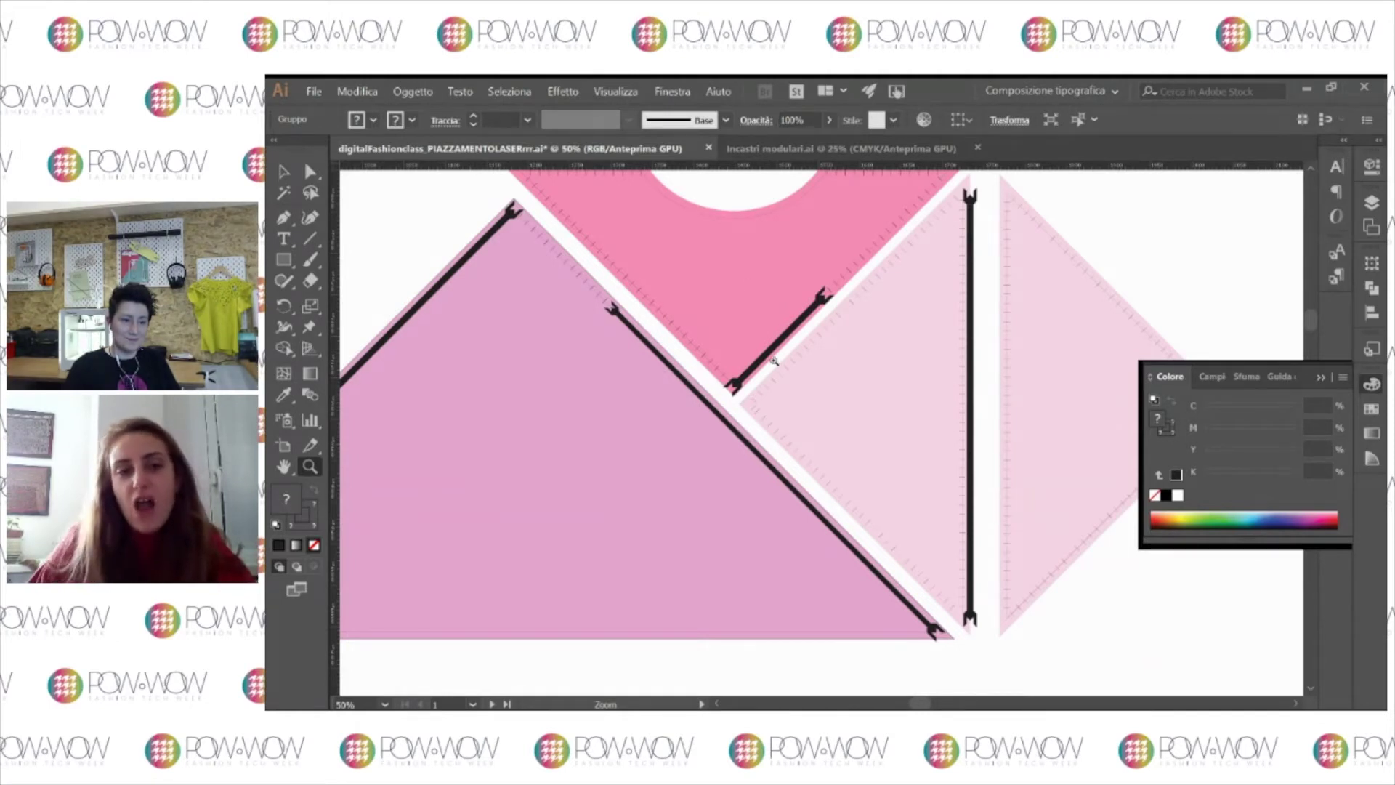
pyautogui.keyDown('shift'); pyautogui.hscroll(-1, 691, 385); pyautogui.keyUp('shift')
pyautogui.scroll(2, 730, 461)
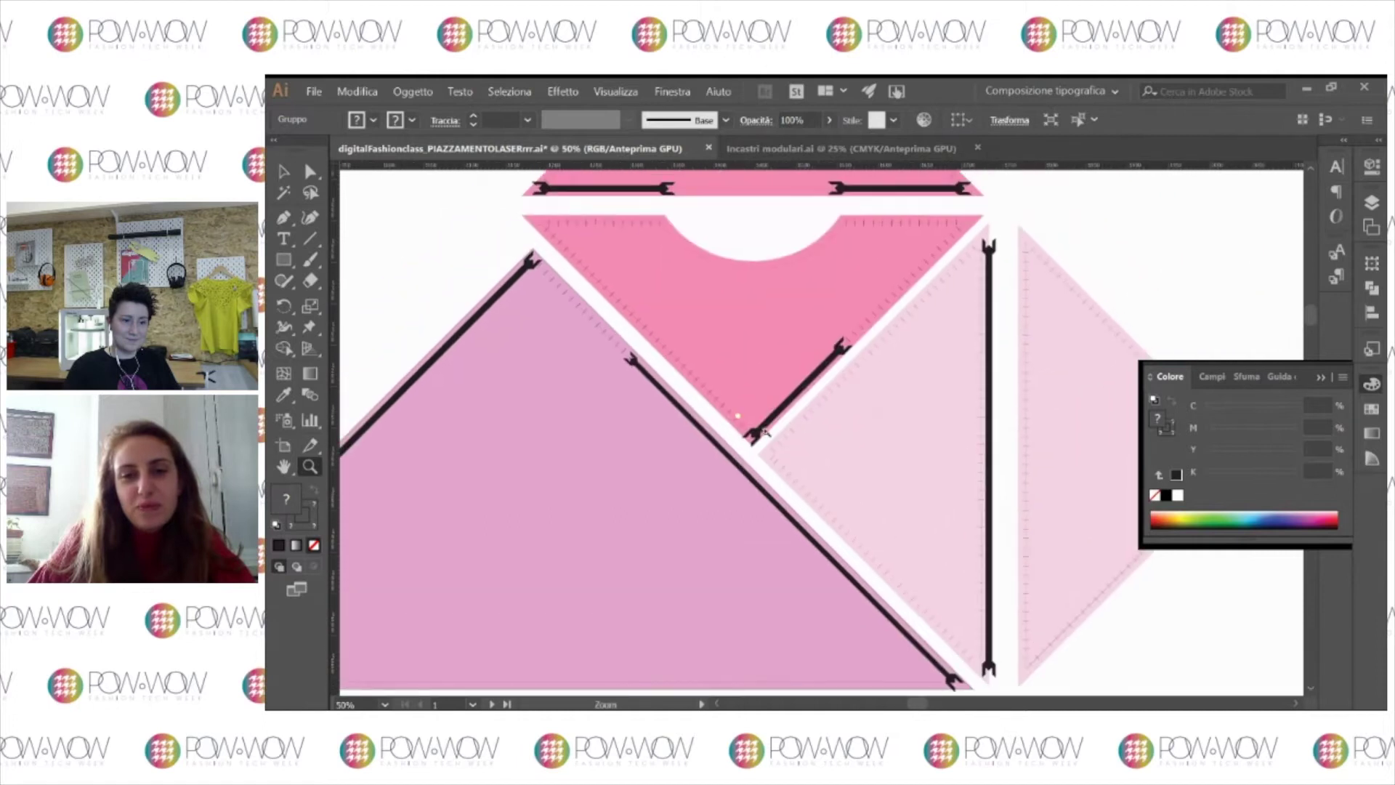
pyautogui.scroll(-3, 730, 462)
pyautogui.keyDown('shift'); pyautogui.hscroll(-1, 731, 462); pyautogui.keyUp('shift')
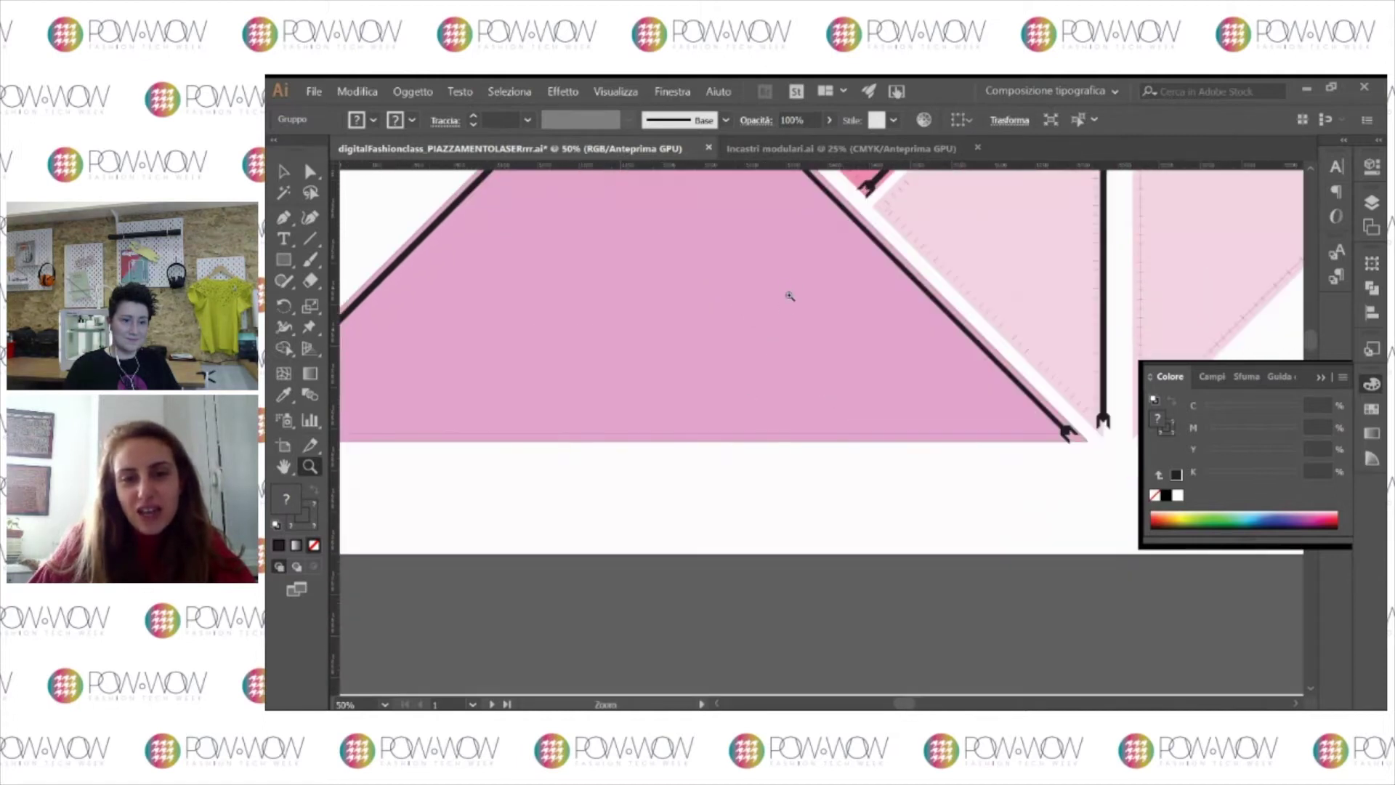
pyautogui.keyDown('alt'); pyautogui.click(803, 458); pyautogui.keyUp('alt')
pyautogui.scroll(-6, 801, 449)
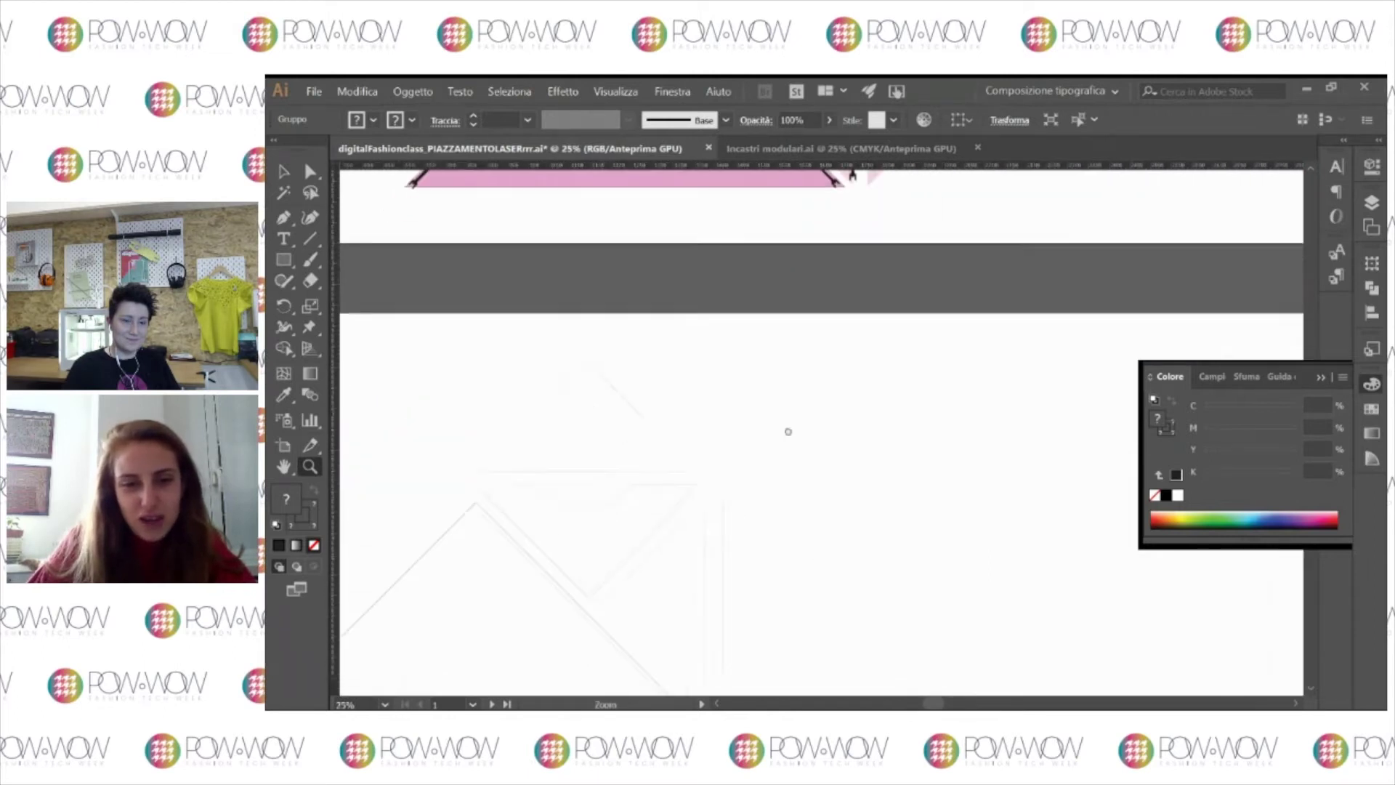
pyautogui.click(732, 342)
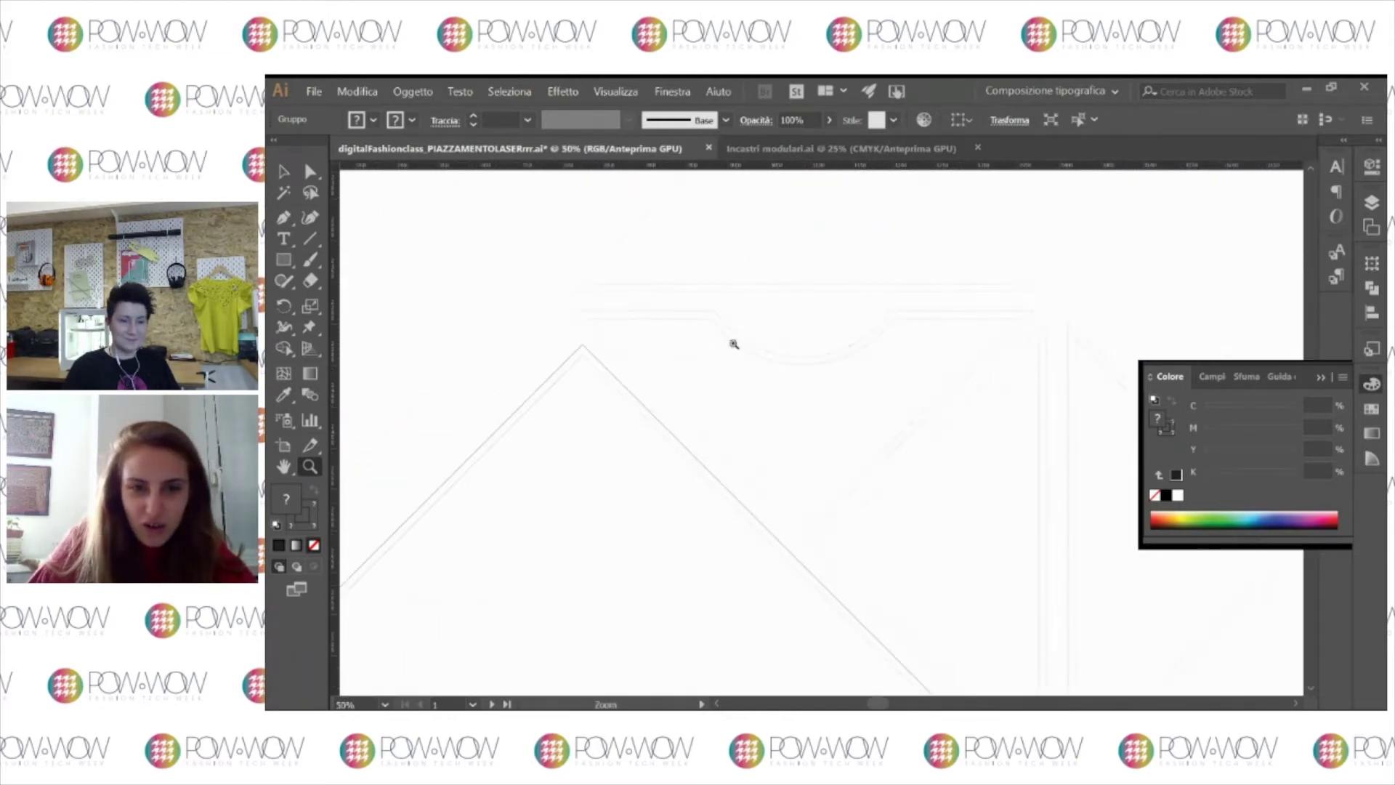
pyautogui.moveTo(766, 446); pyautogui.dragTo(738, 311)
pyautogui.moveTo(763, 255); pyautogui.dragTo(641, 327)
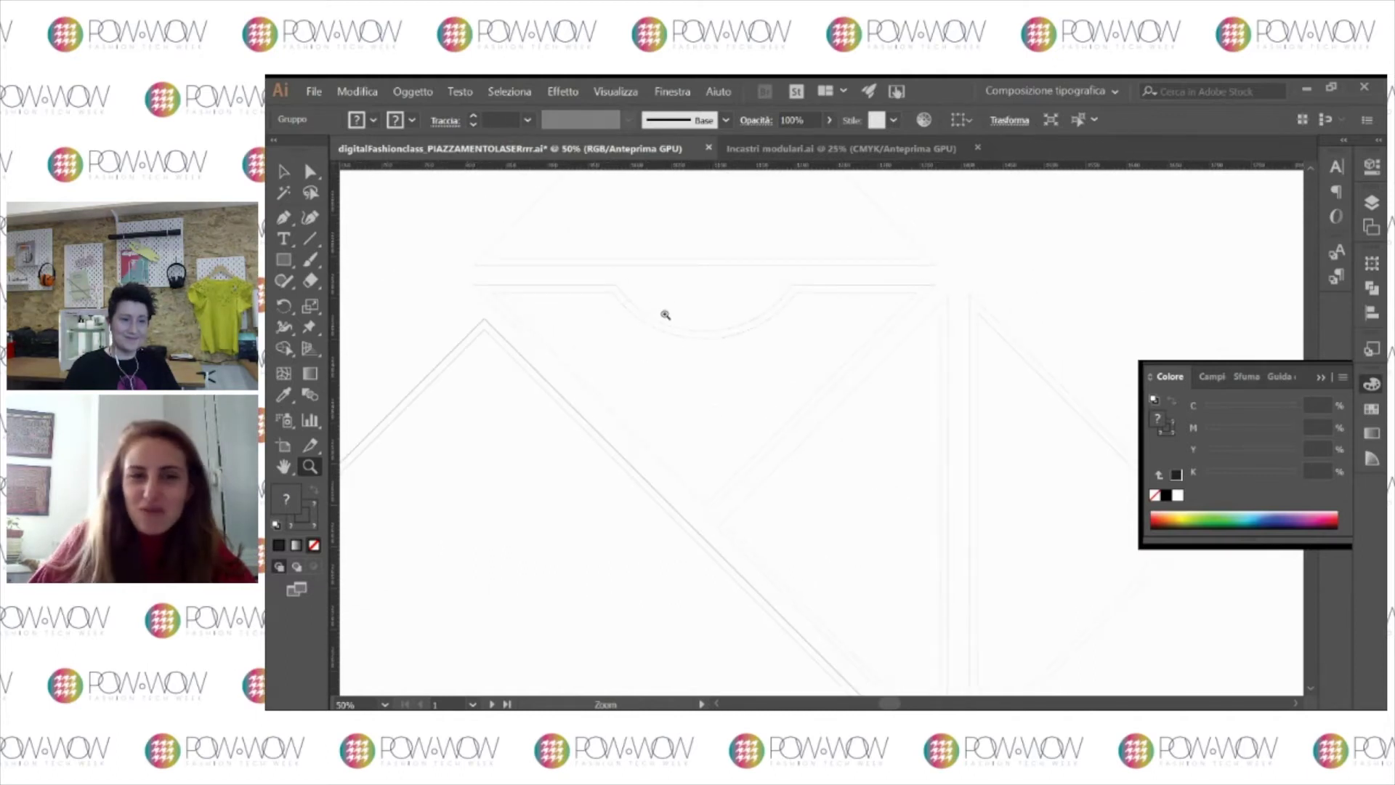
pyautogui.click(614, 393)
pyautogui.click(890, 416)
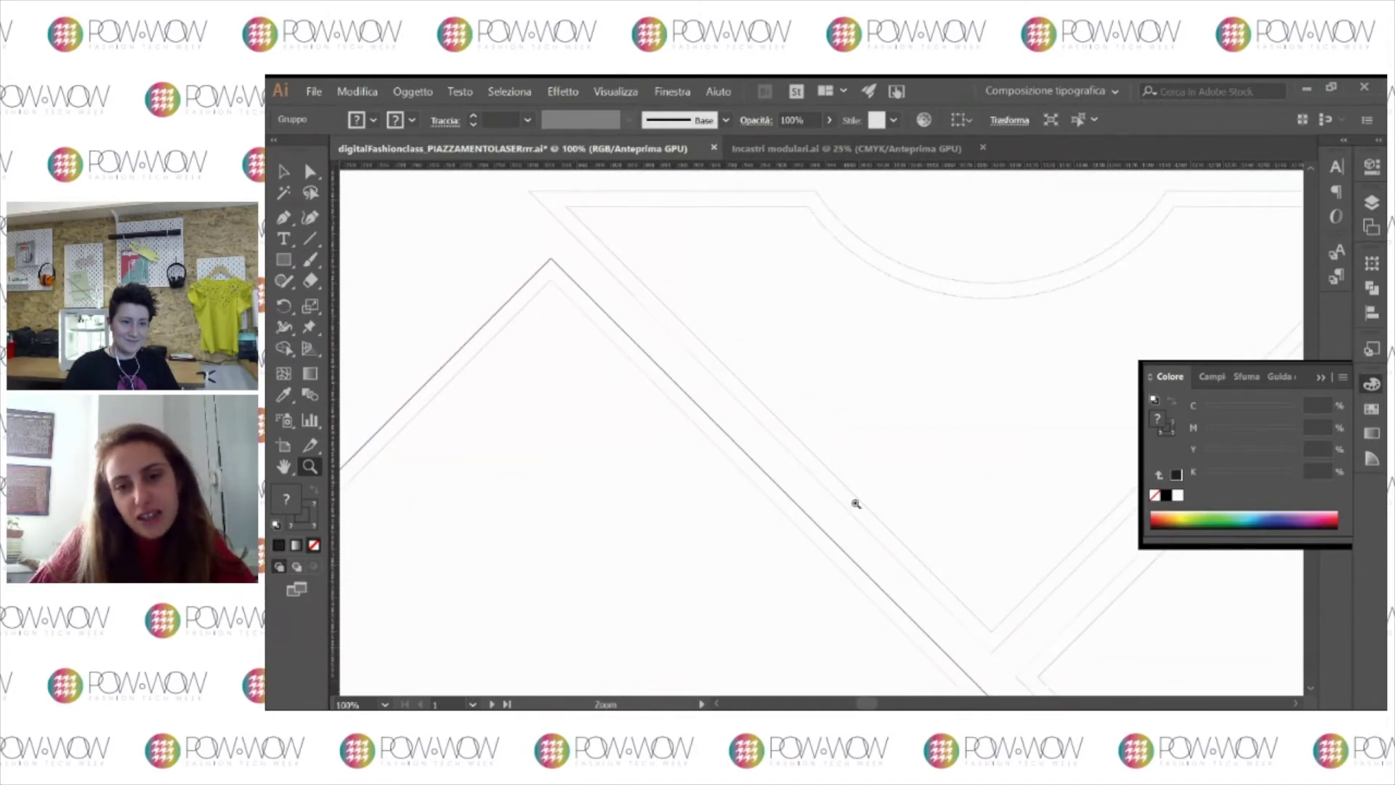
pyautogui.moveTo(585, 311); pyautogui.dragTo(532, 597)
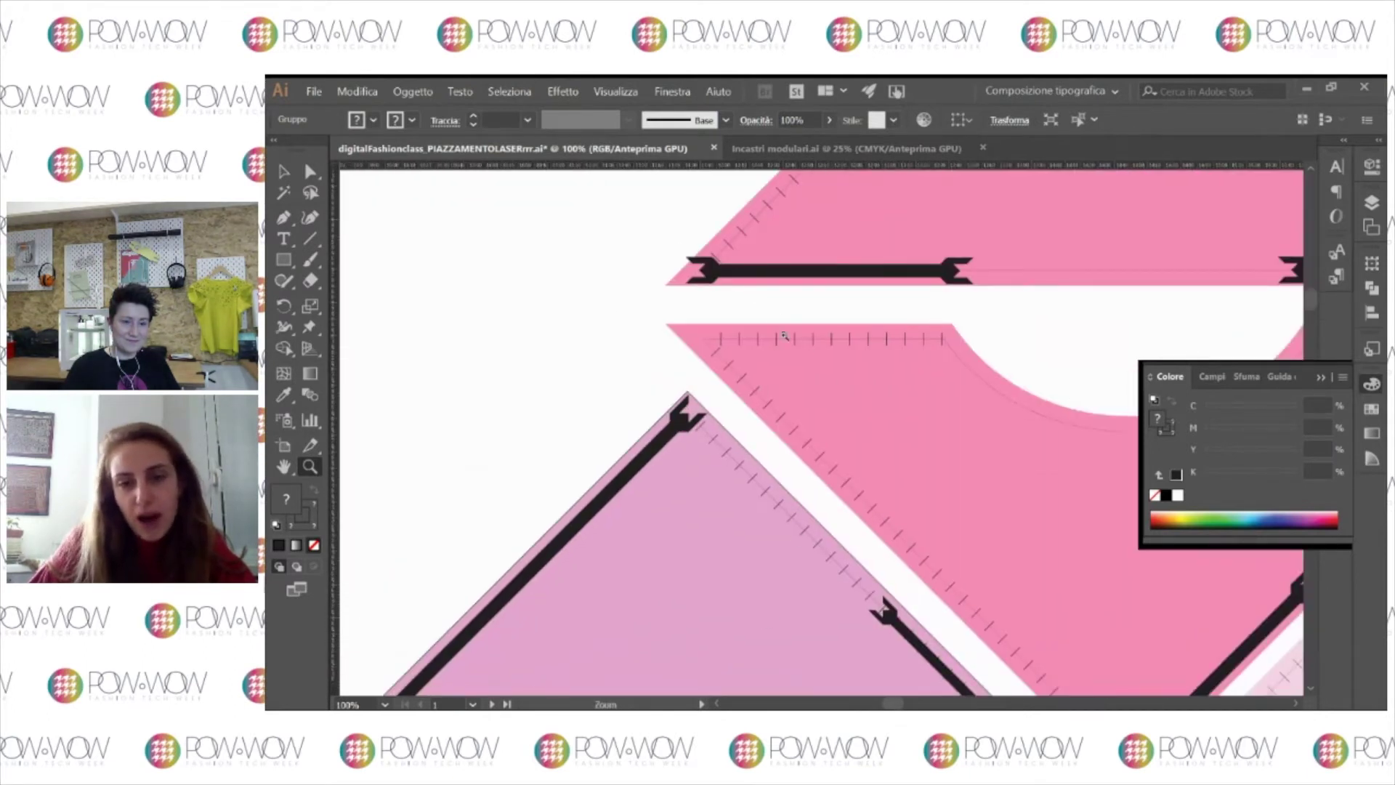
# Step: Review the coloured layout at 25% zoom, then examine the outline corners of the neckline piece and large triangle at 150%
pyautogui.hotkey('ctrl', '-')
pyautogui.hotkey('ctrl', '-')
pyautogui.hotkey('ctrl', '-')
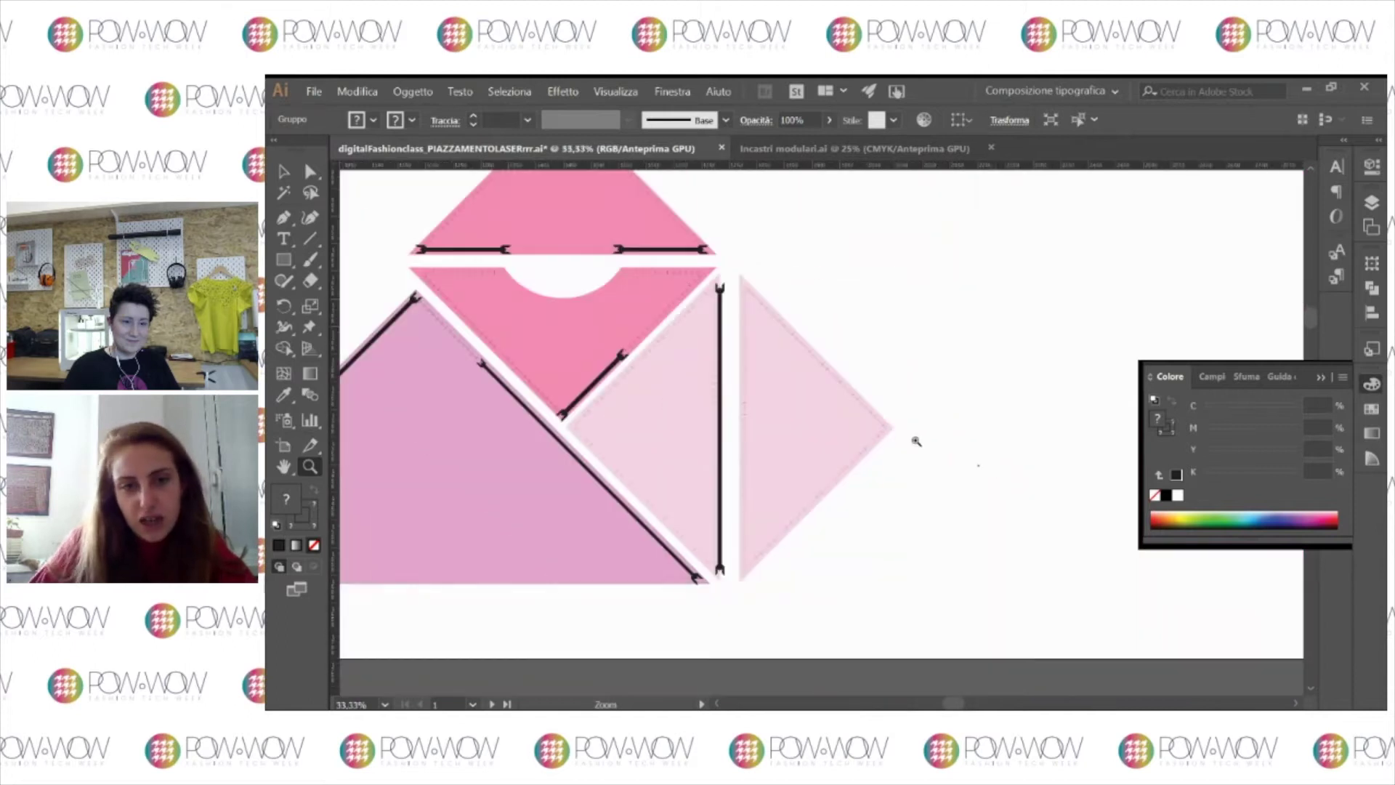
pyautogui.moveTo(981, 462); pyautogui.dragTo(1077, 487)
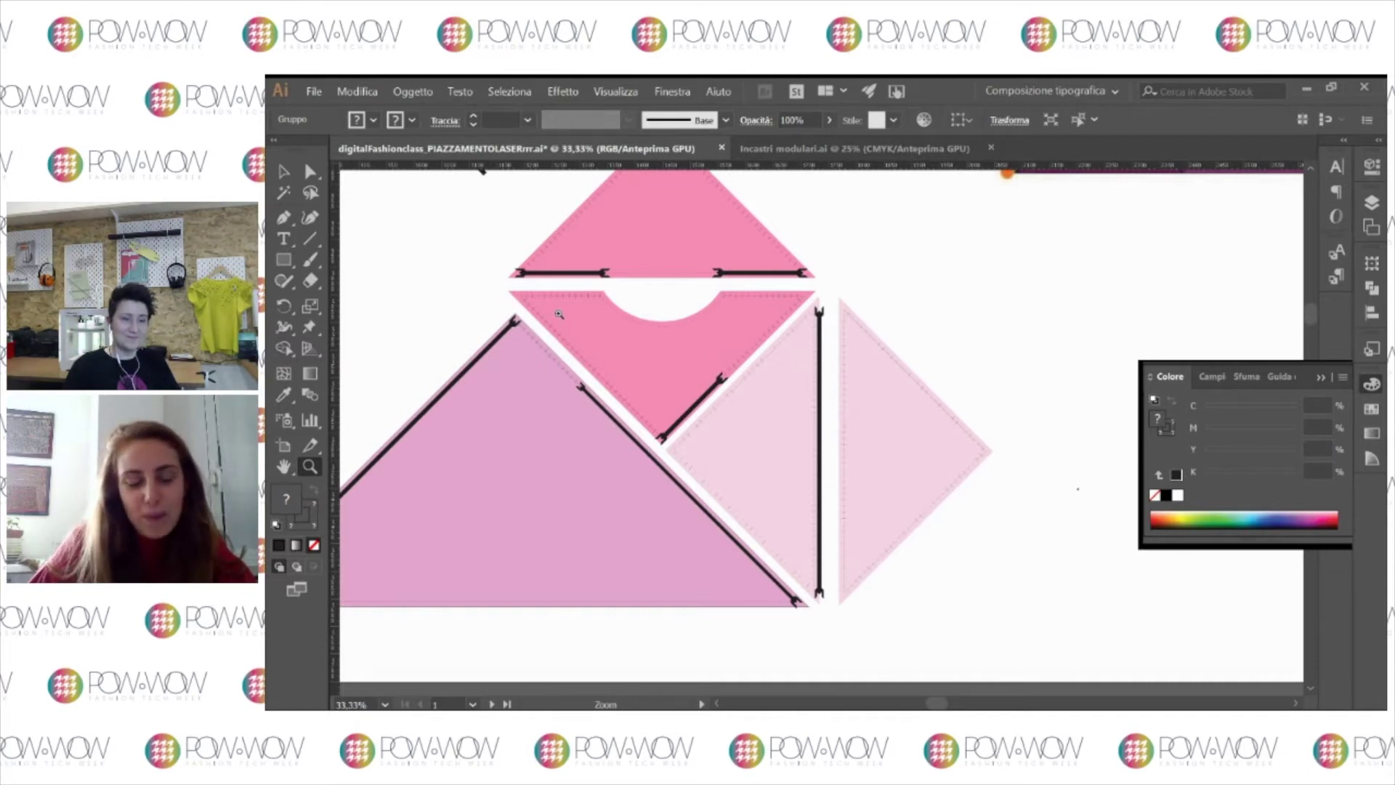
pyautogui.click(789, 351)
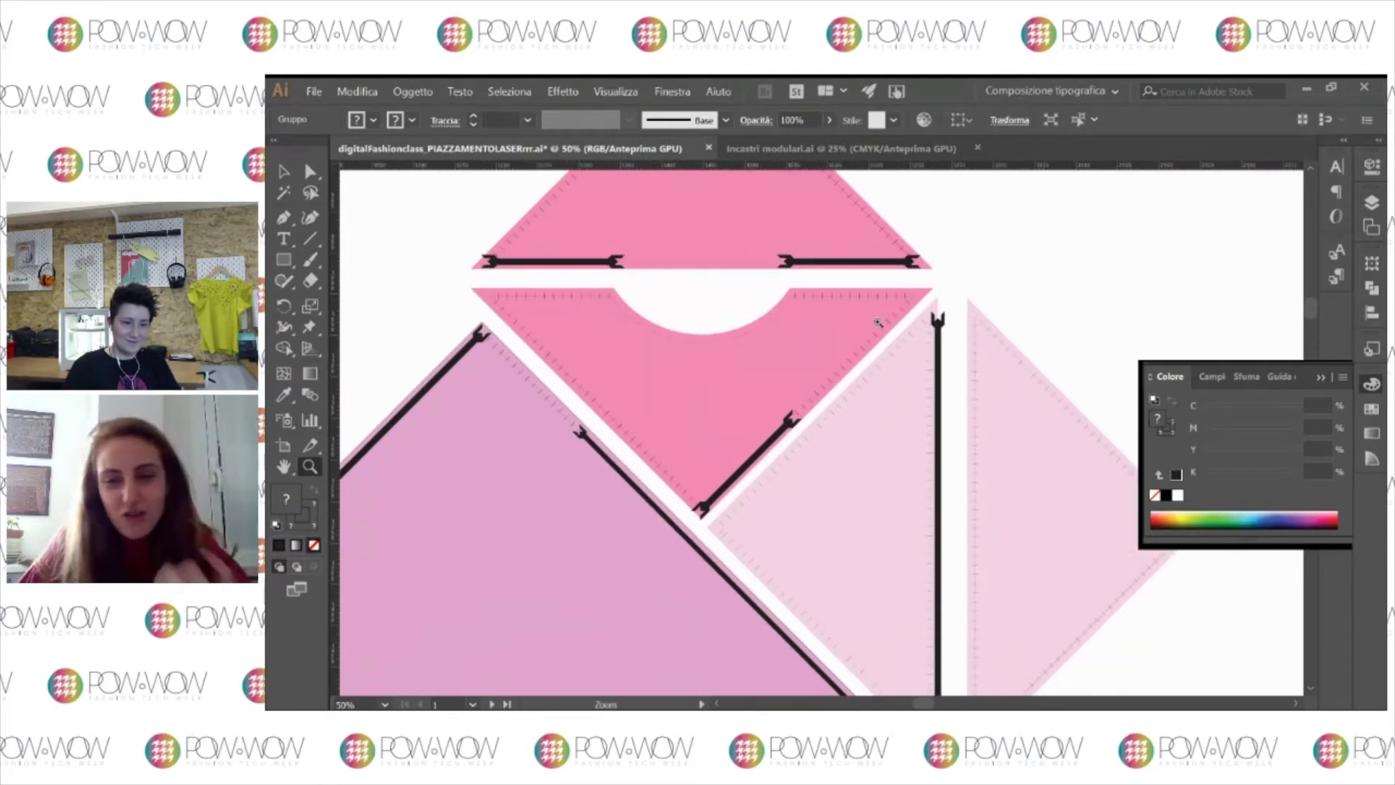
pyautogui.keyDown('alt'); pyautogui.click(878, 574); pyautogui.keyUp('alt')
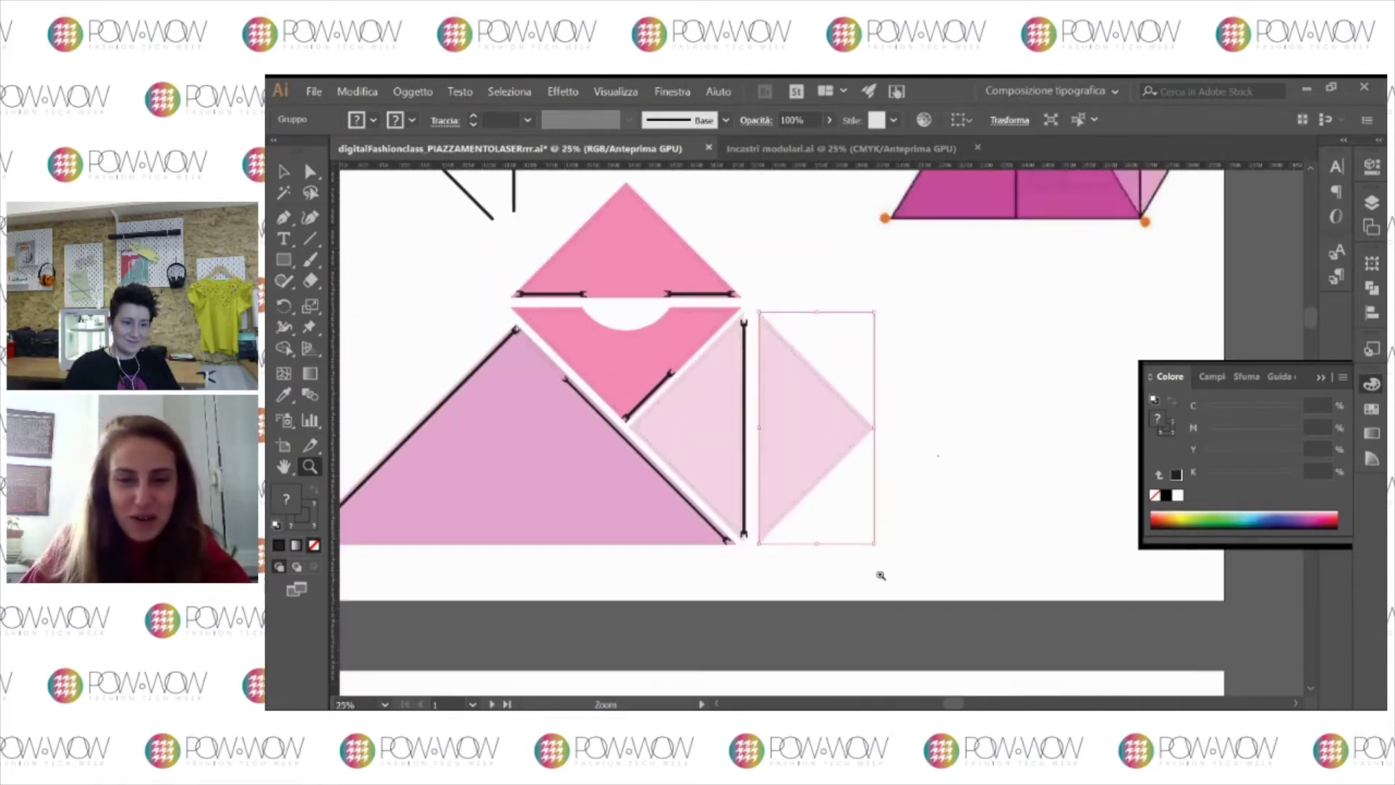
pyautogui.click(861, 554)
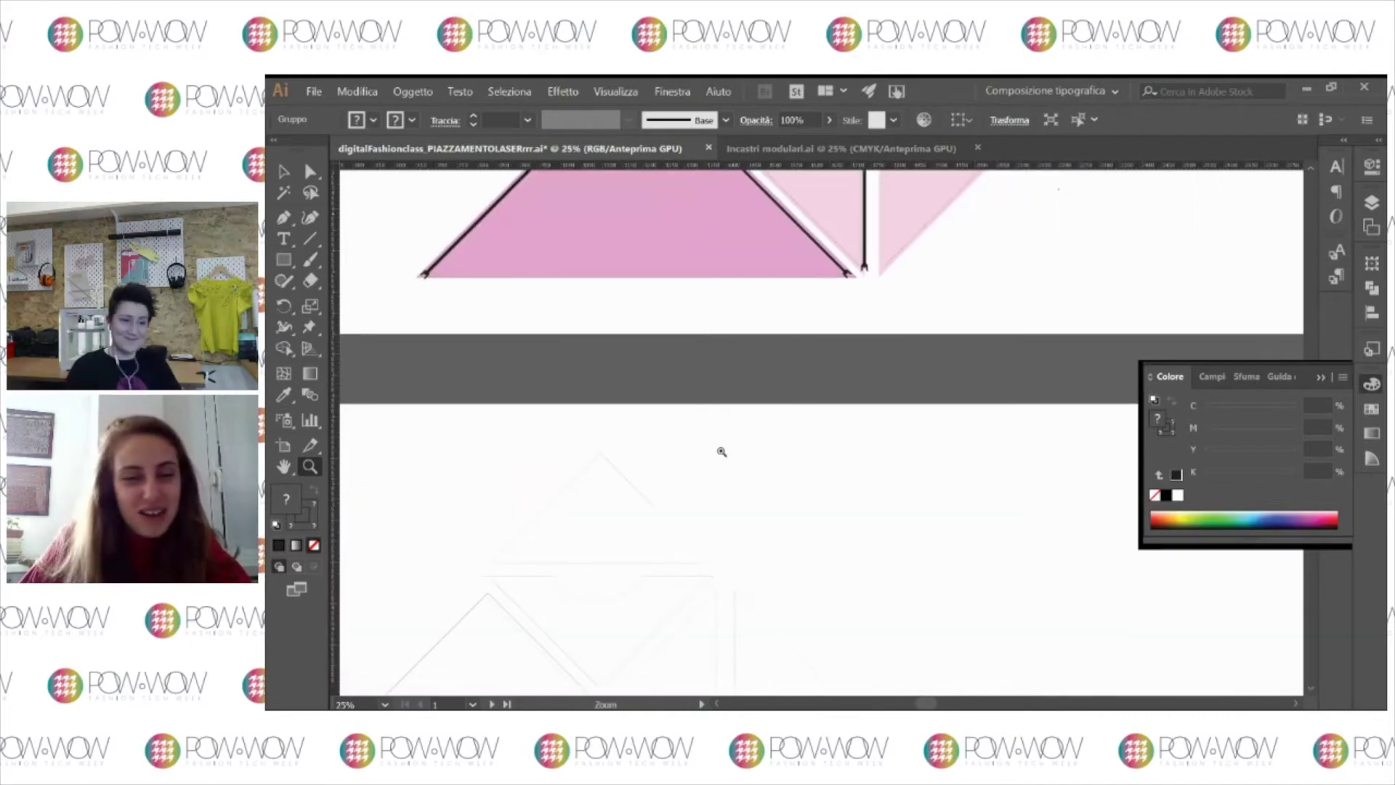
pyautogui.click(729, 405)
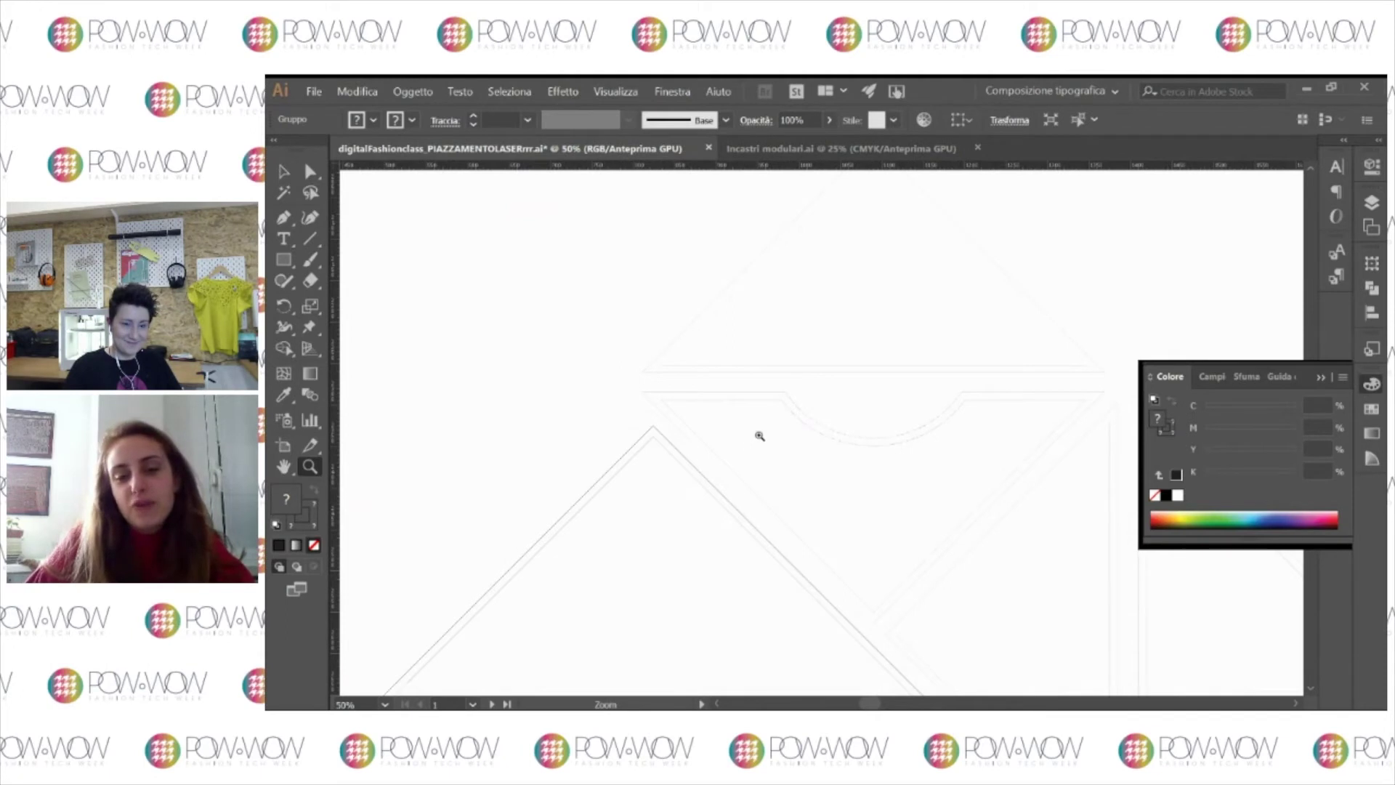
pyautogui.click(675, 407)
pyautogui.click(719, 415)
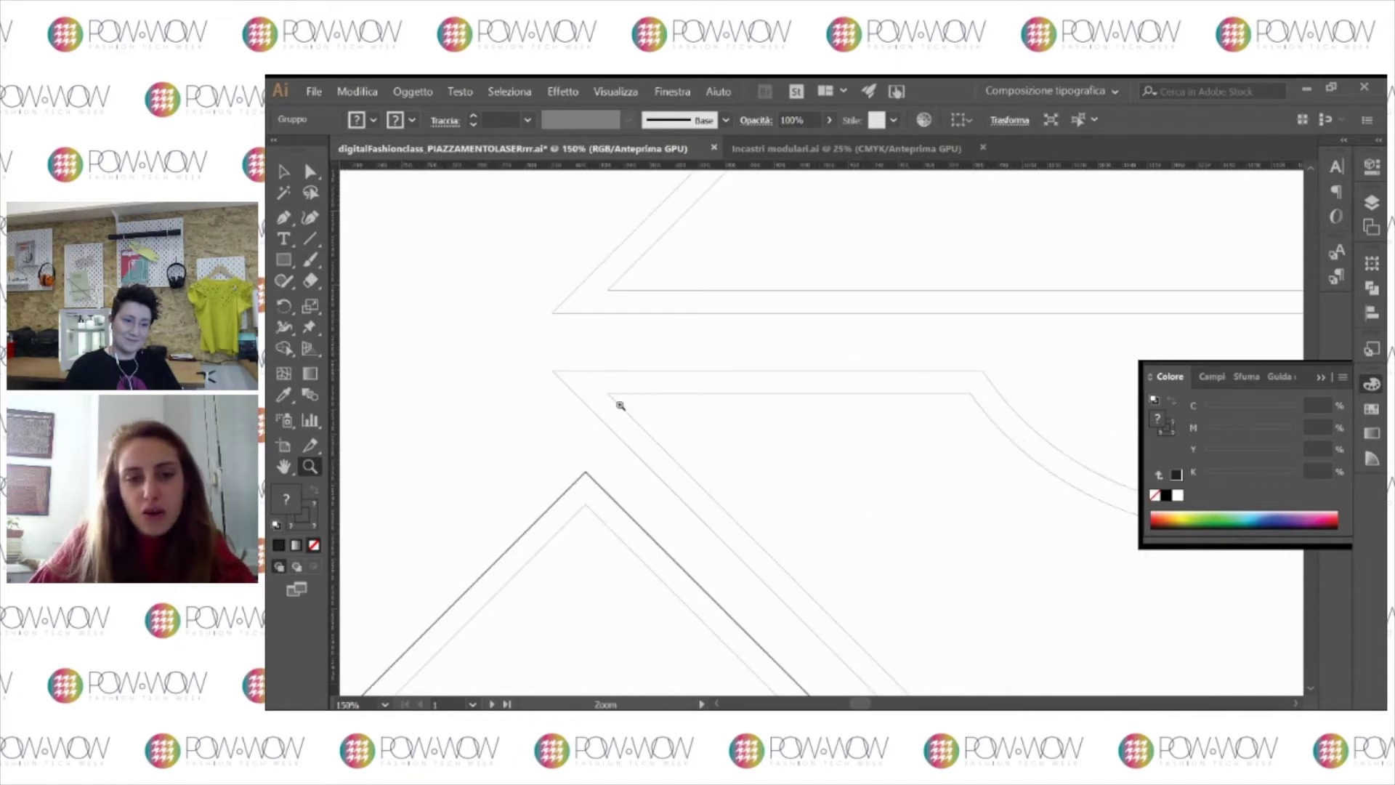
# Step: Examine the black joint beside the neckline curve and the hatched edge facing it on the coloured pieces at 150% zoom
pyautogui.keyDown('alt'); pyautogui.click(800, 302); pyautogui.keyUp('alt')
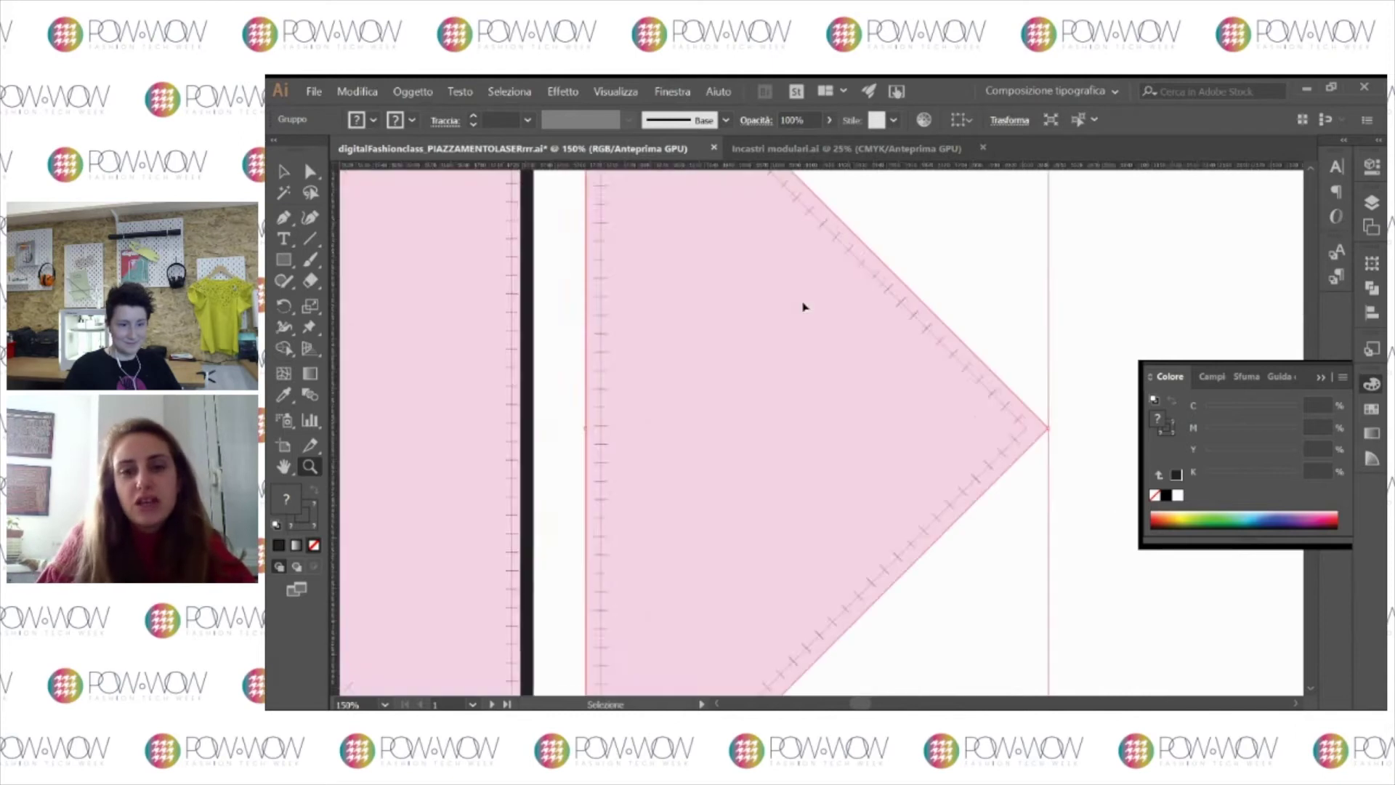
pyautogui.keyDown('alt'); pyautogui.click(803, 302); pyautogui.keyUp('alt')
pyautogui.click(777, 305)
pyautogui.click(629, 302)
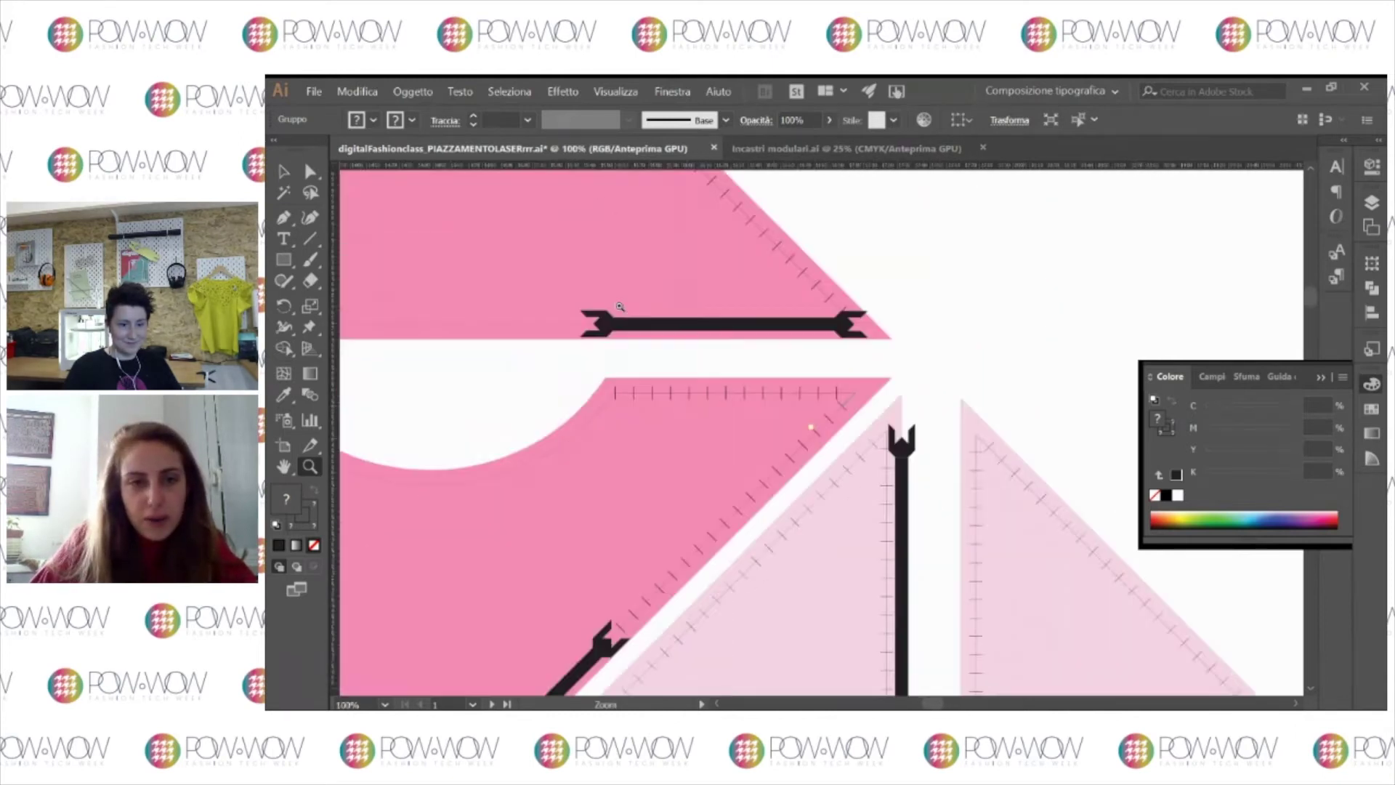
pyautogui.click(697, 349)
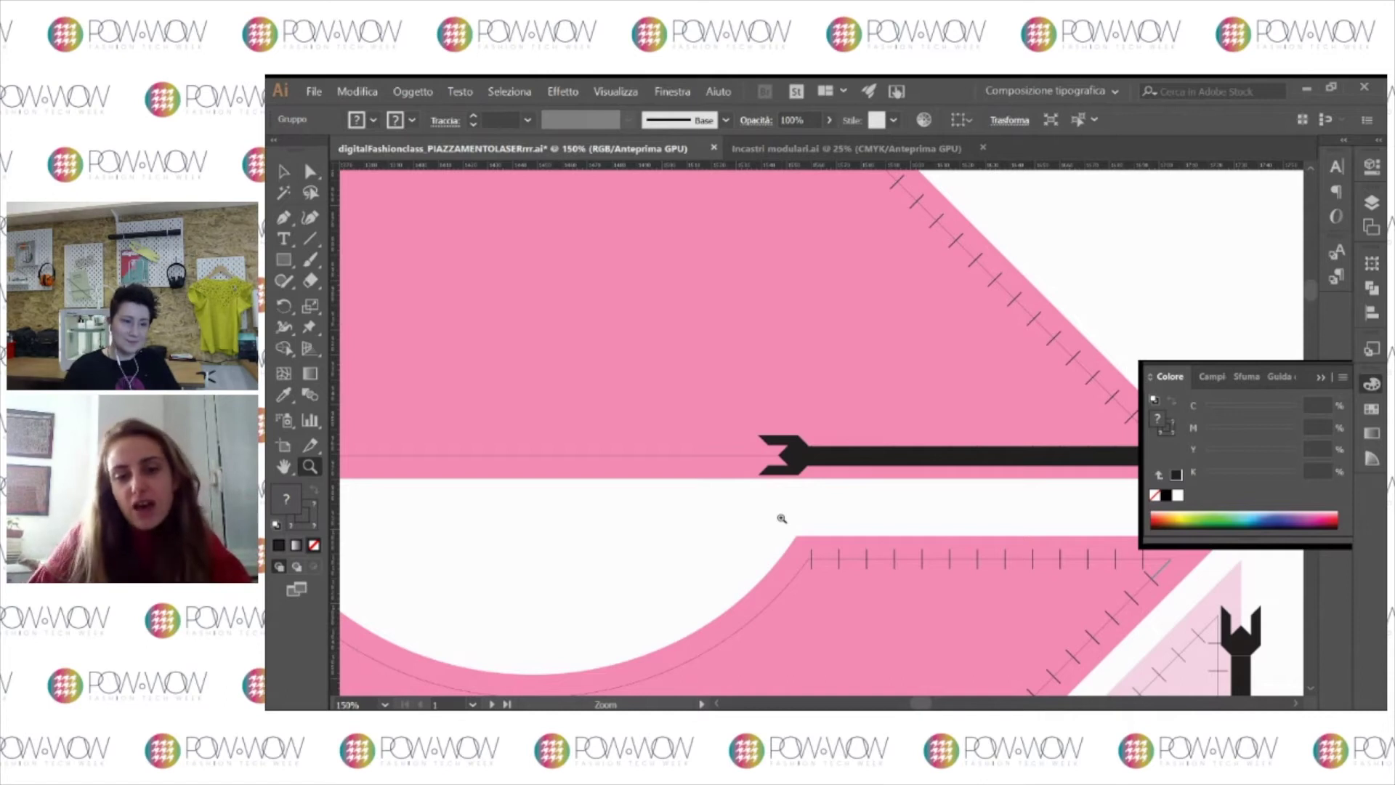
pyautogui.hscroll(3, 814, 471)
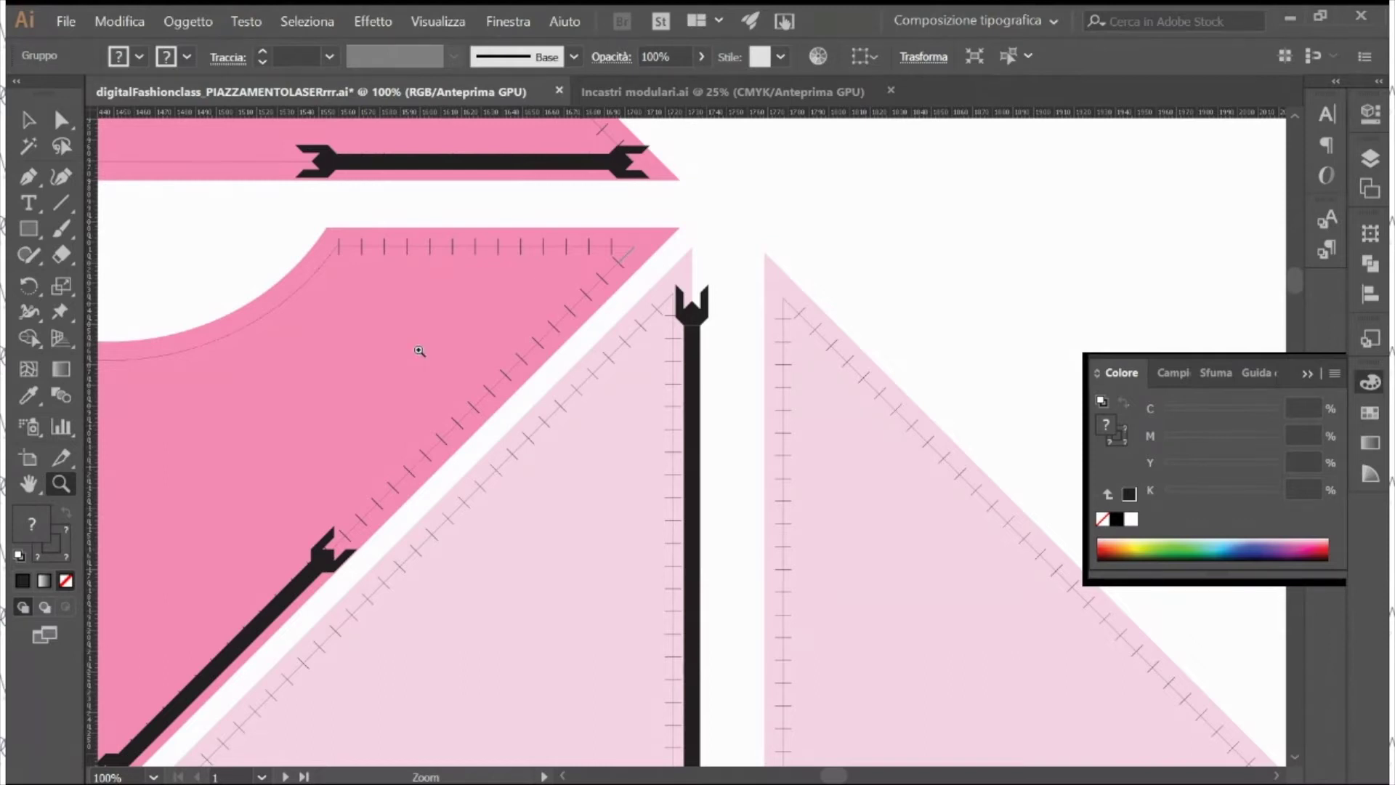
# Step: Examine where the neckline curve meets the straight edge in the bare outlines on the lower artboard at 150% zoom
pyautogui.moveTo(526, 585); pyautogui.dragTo(700, 377)
pyautogui.scroll(-12, 700, 377)
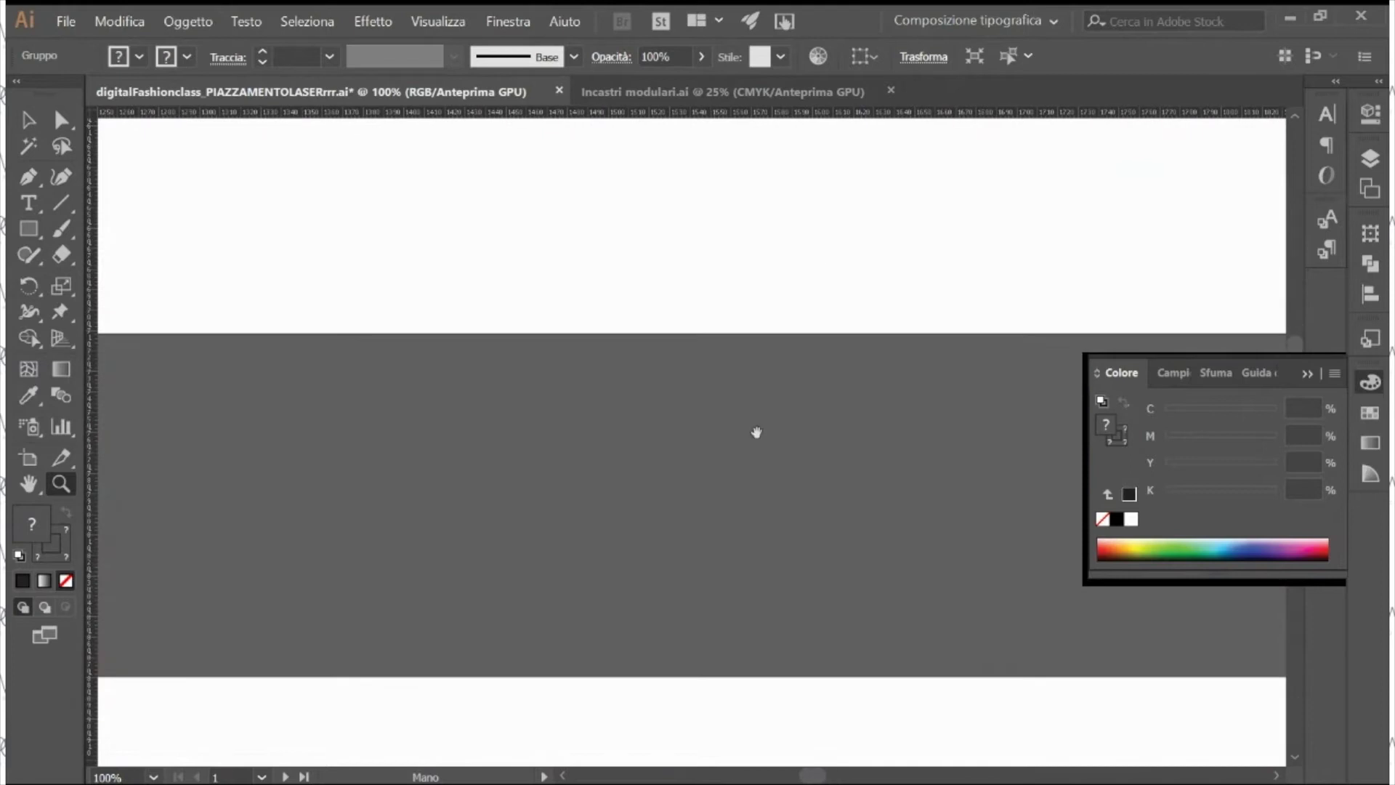
pyautogui.keyDown('ctrl'); pyautogui.hscroll(-5, 787, 249); pyautogui.keyUp('ctrl')
pyautogui.keyDown('ctrl'); pyautogui.hscroll(-1, 470, 386); pyautogui.keyUp('ctrl')
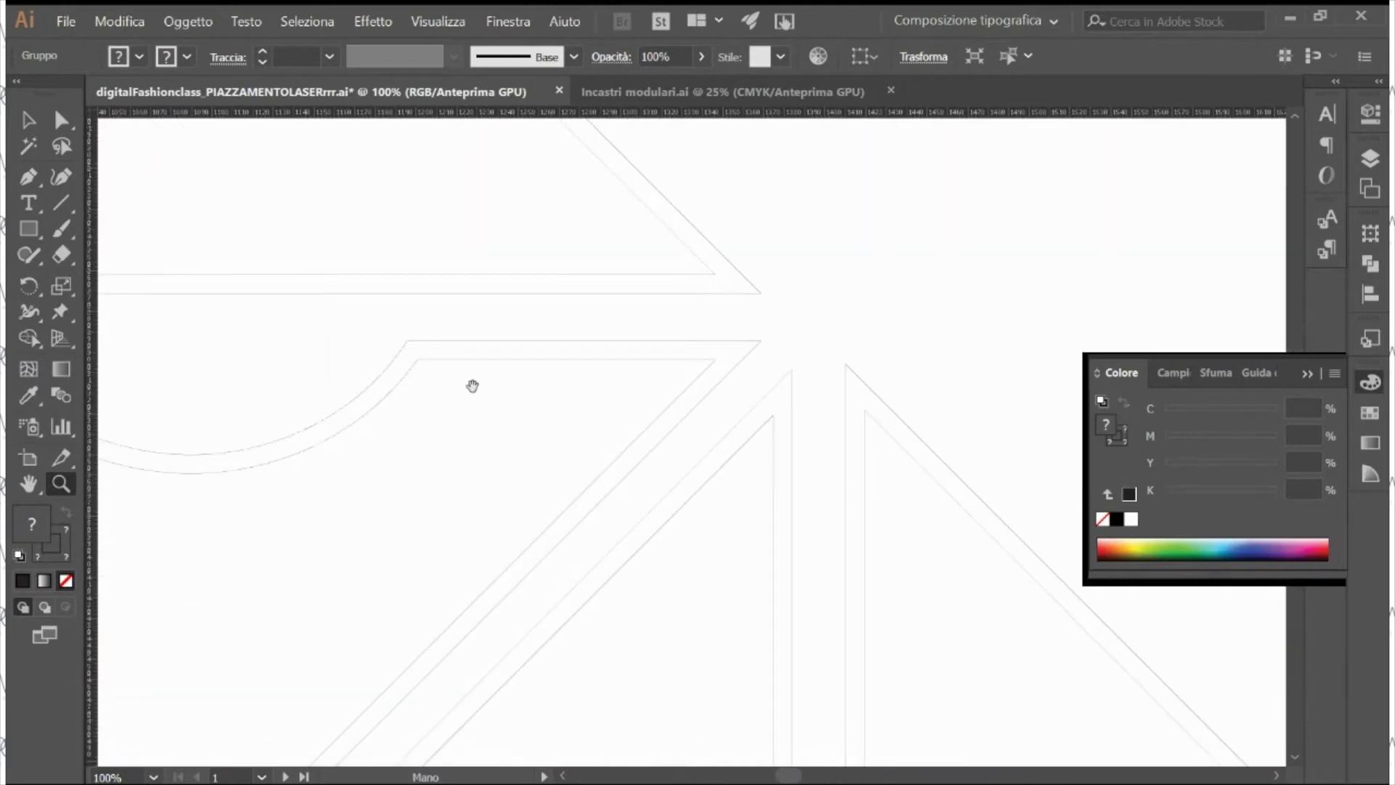
pyautogui.scroll(1, 508, 395)
pyautogui.click(530, 414)
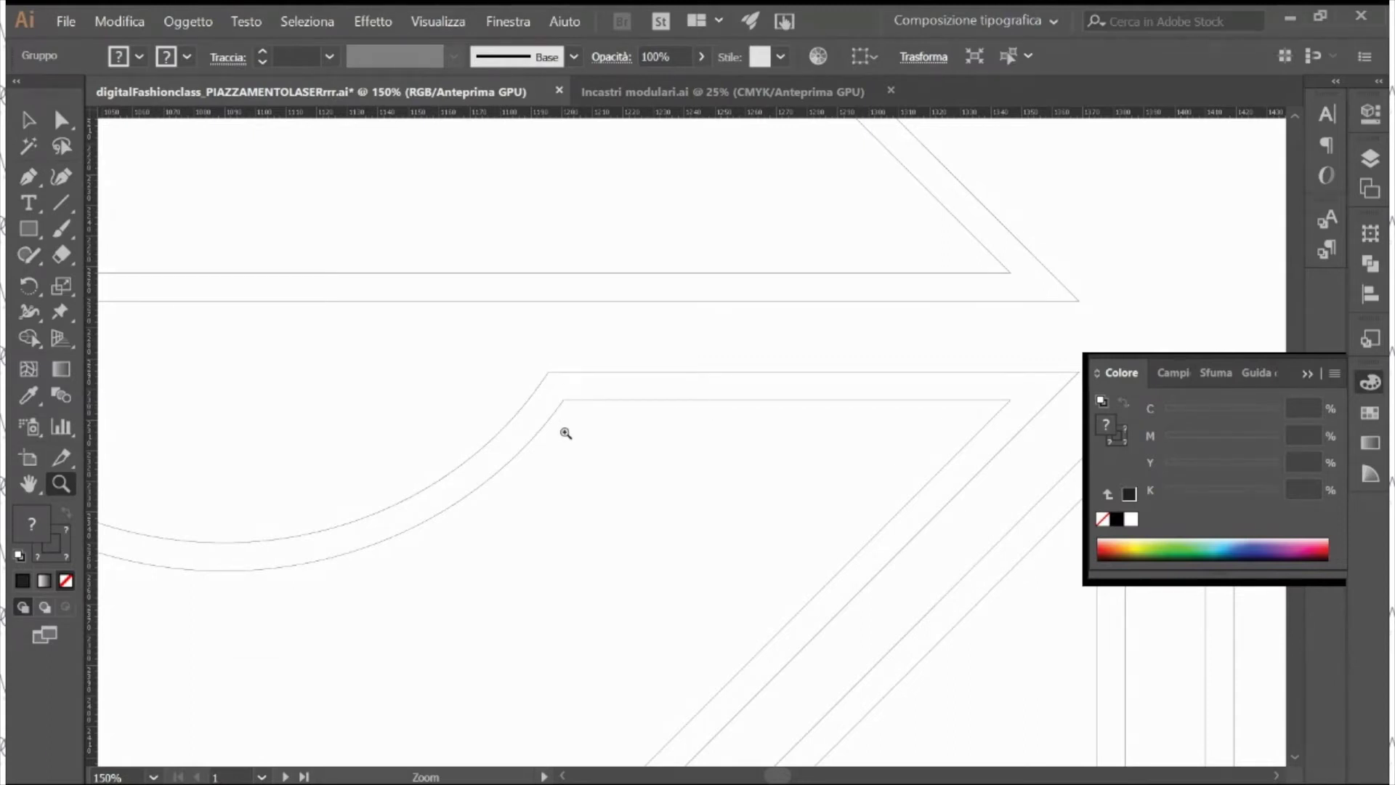
# Step: Open the layer list and toggle the visibility of Dietro, Davanti and Davanti gra... to check which pieces each holds at 25% zoom
pyautogui.click(1370, 157)
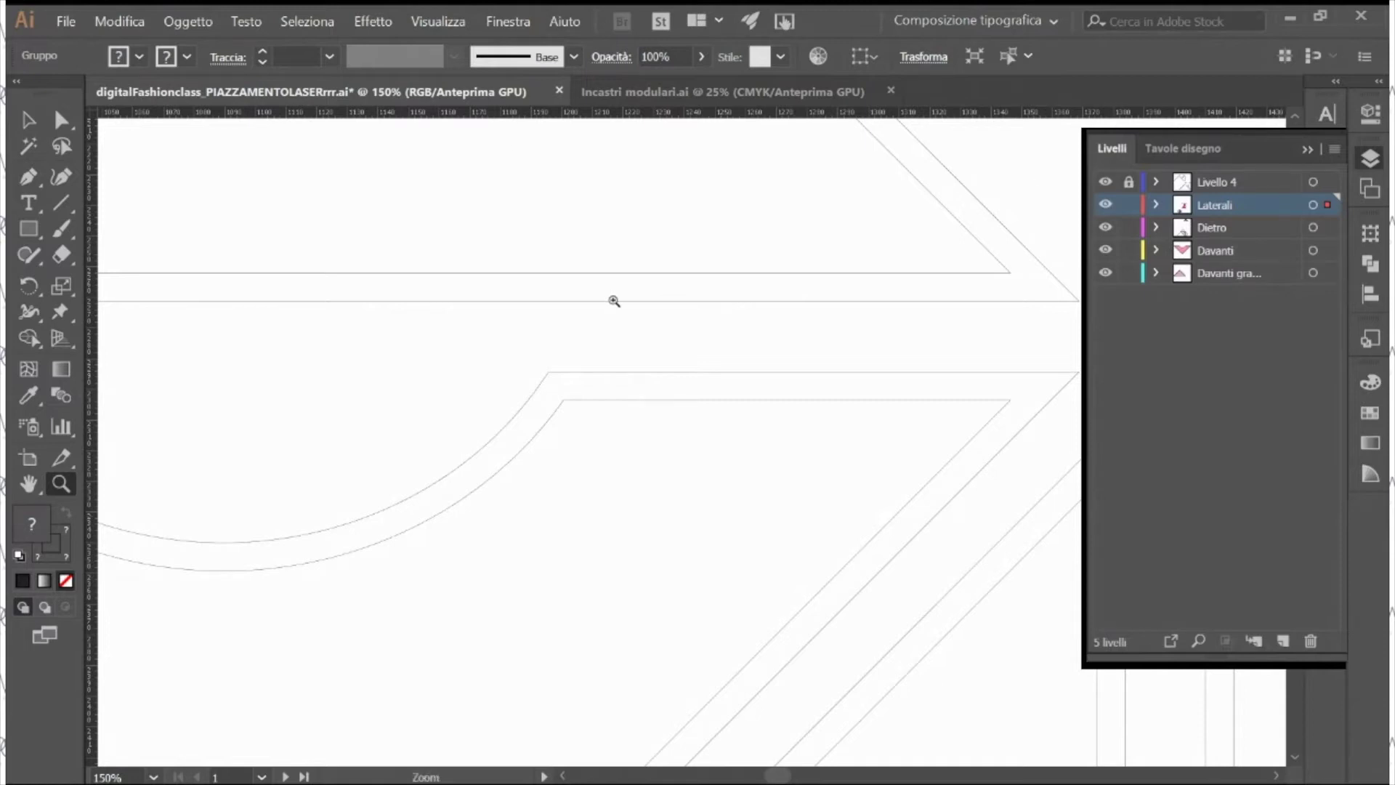
pyautogui.hotkey('ctrl', '-')
pyautogui.hotkey('ctrl', '-')
pyautogui.hotkey('ctrl', '-')
pyautogui.hotkey('ctrl', '-')
pyautogui.hotkey('ctrl', '-')
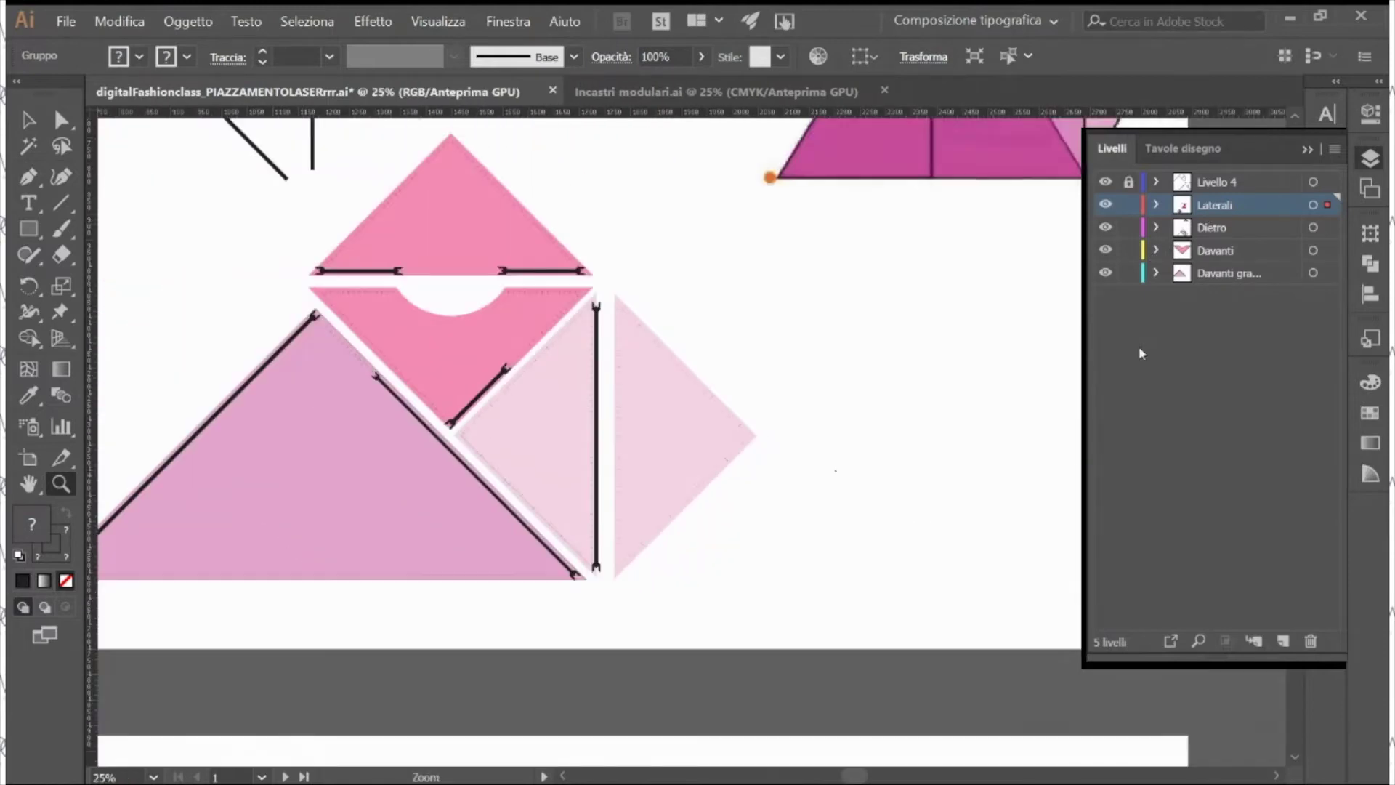
pyautogui.moveTo(866, 399); pyautogui.dragTo(986, 459)
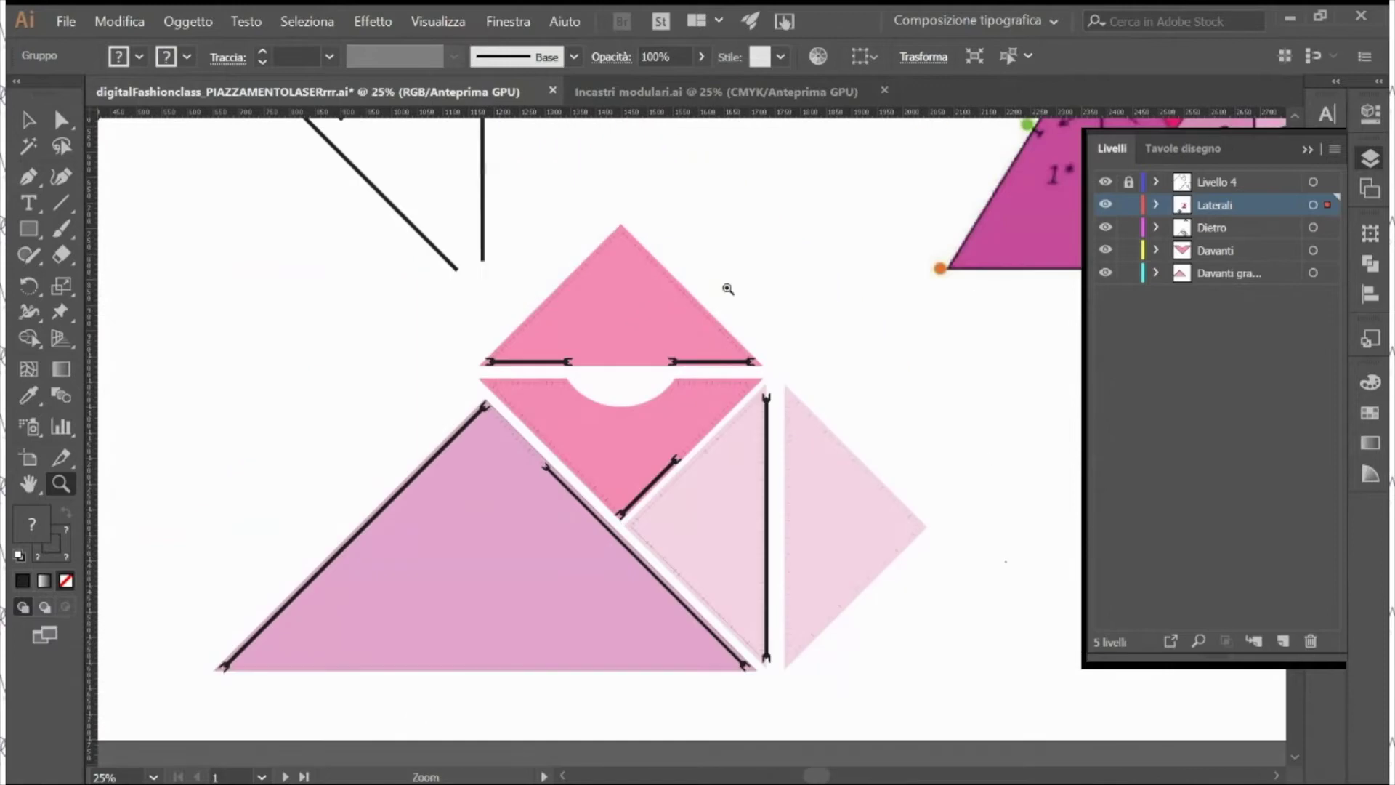
pyautogui.moveTo(884, 573); pyautogui.dragTo(836, 433)
pyautogui.click(1105, 228)
pyautogui.click(1105, 228)
pyautogui.click(1105, 250)
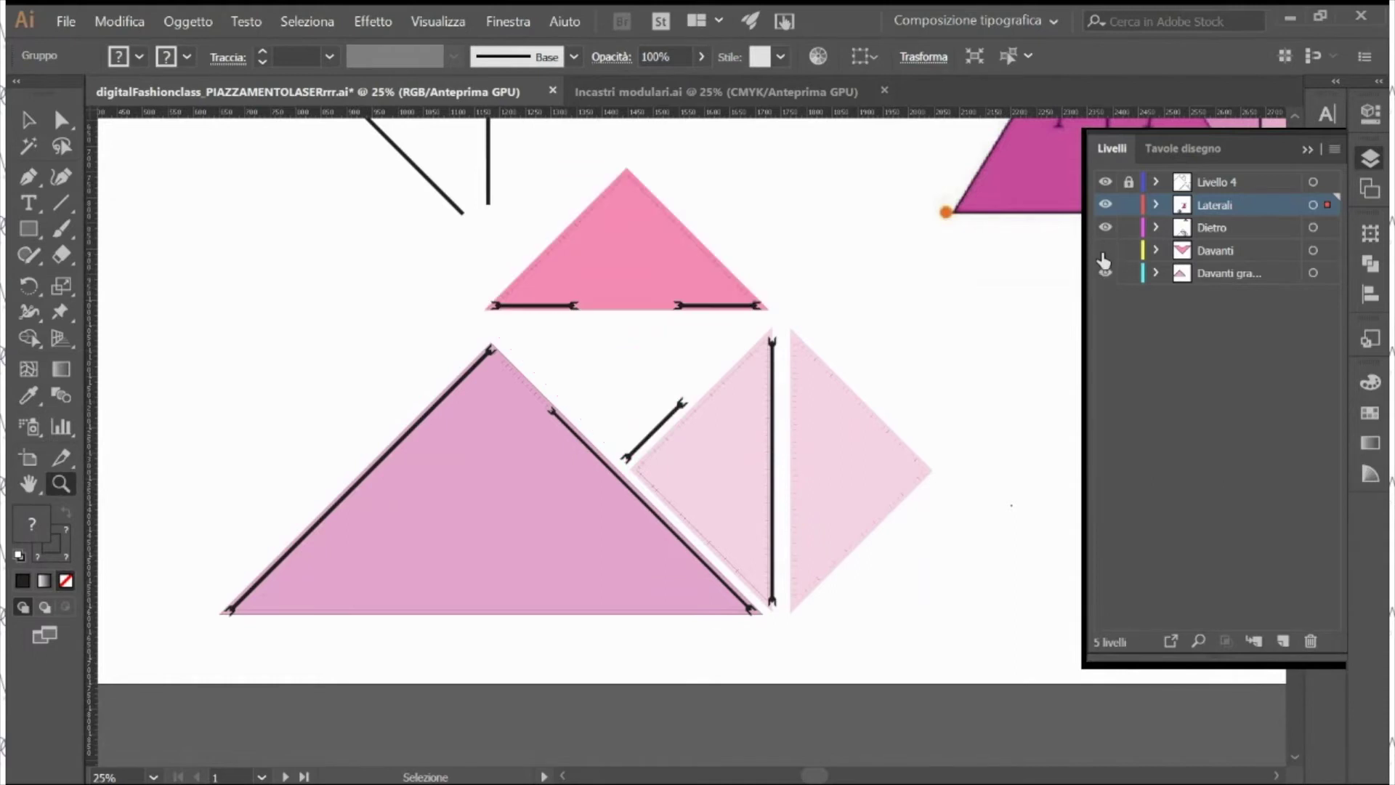
pyautogui.click(1105, 250)
pyautogui.click(1105, 272)
pyautogui.click(1106, 272)
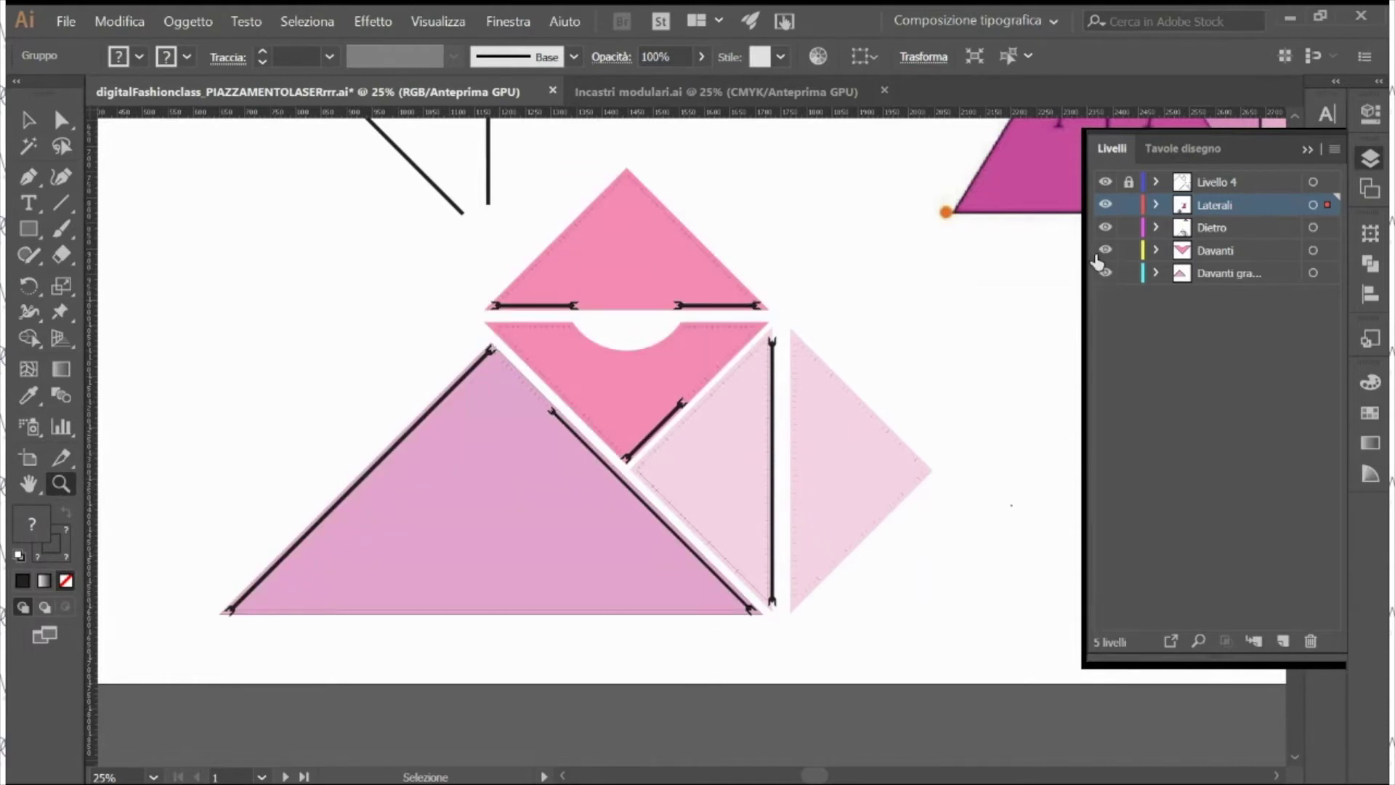
# Step: Create a new layer above Laterali and lock the Laterali, Dietro, Davanti and Davanti gra... layers
pyautogui.keyDown('alt'); pyautogui.scroll(1, 975, 477); pyautogui.keyUp('alt')
pyautogui.moveTo(603, 479); pyautogui.dragTo(872, 506)
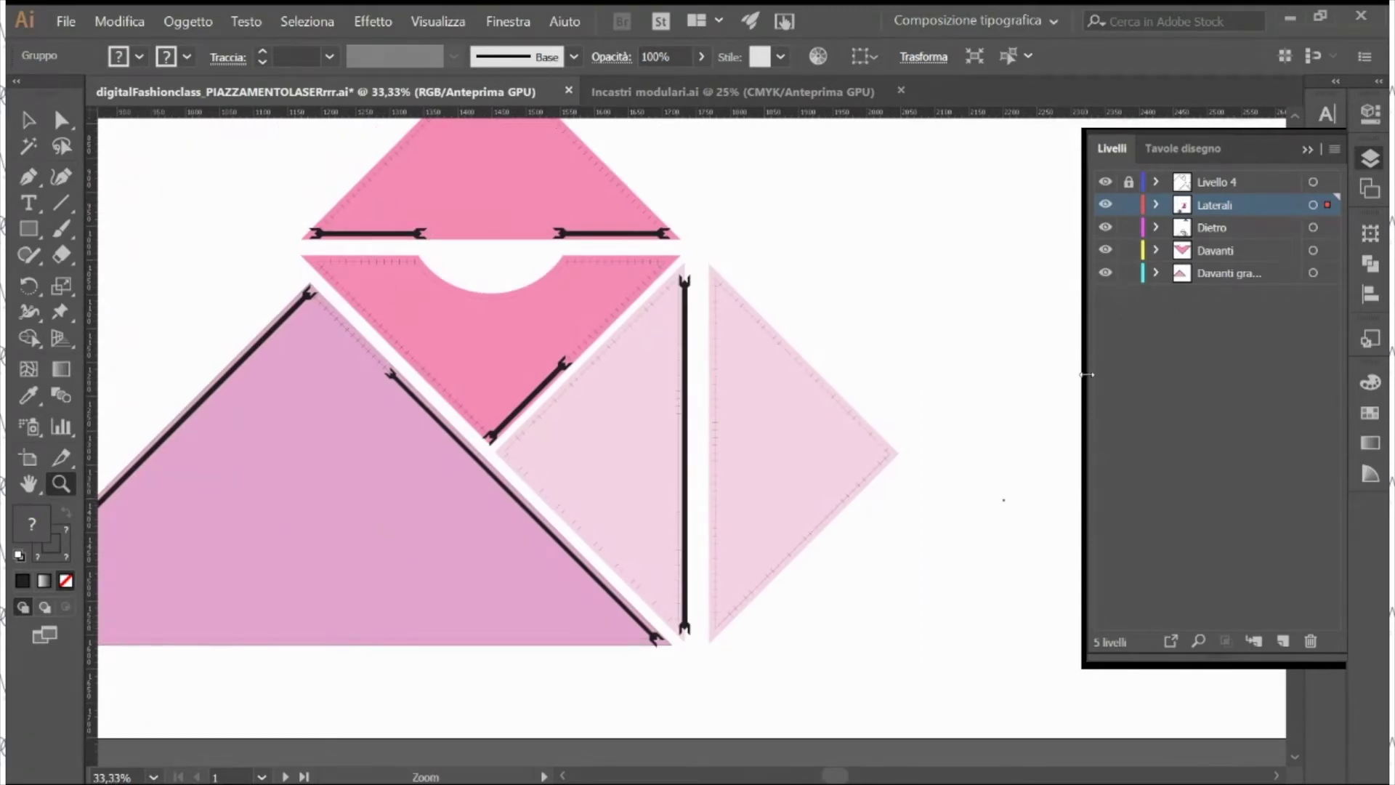
pyautogui.click(1283, 640)
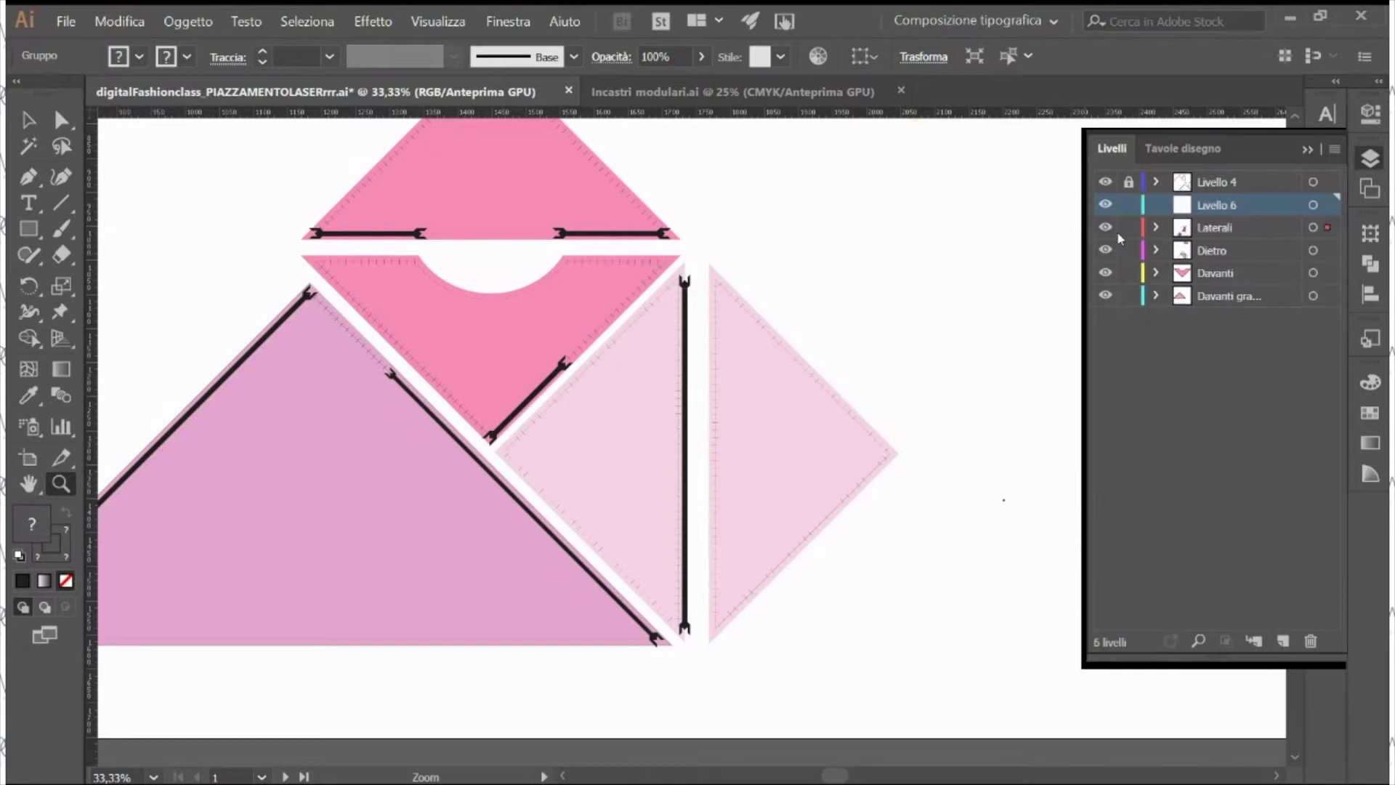
pyautogui.moveTo(1130, 226); pyautogui.dragTo(1123, 293)
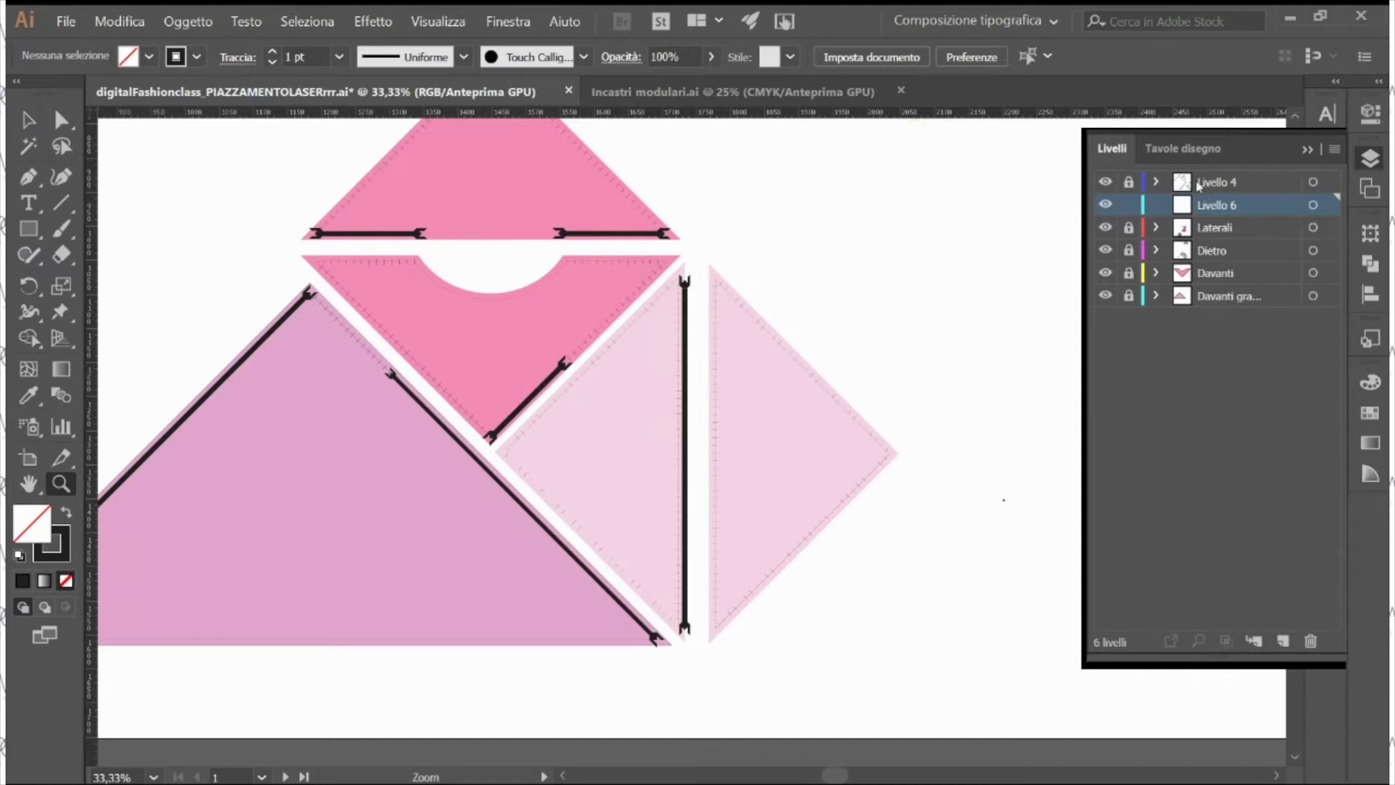
# Step: Check which layers hold the outlines on the lower artboard by toggling their visibility, and unlock the Dietro layer
pyautogui.keyDown('alt'); pyautogui.click(934, 361); pyautogui.keyUp('alt')
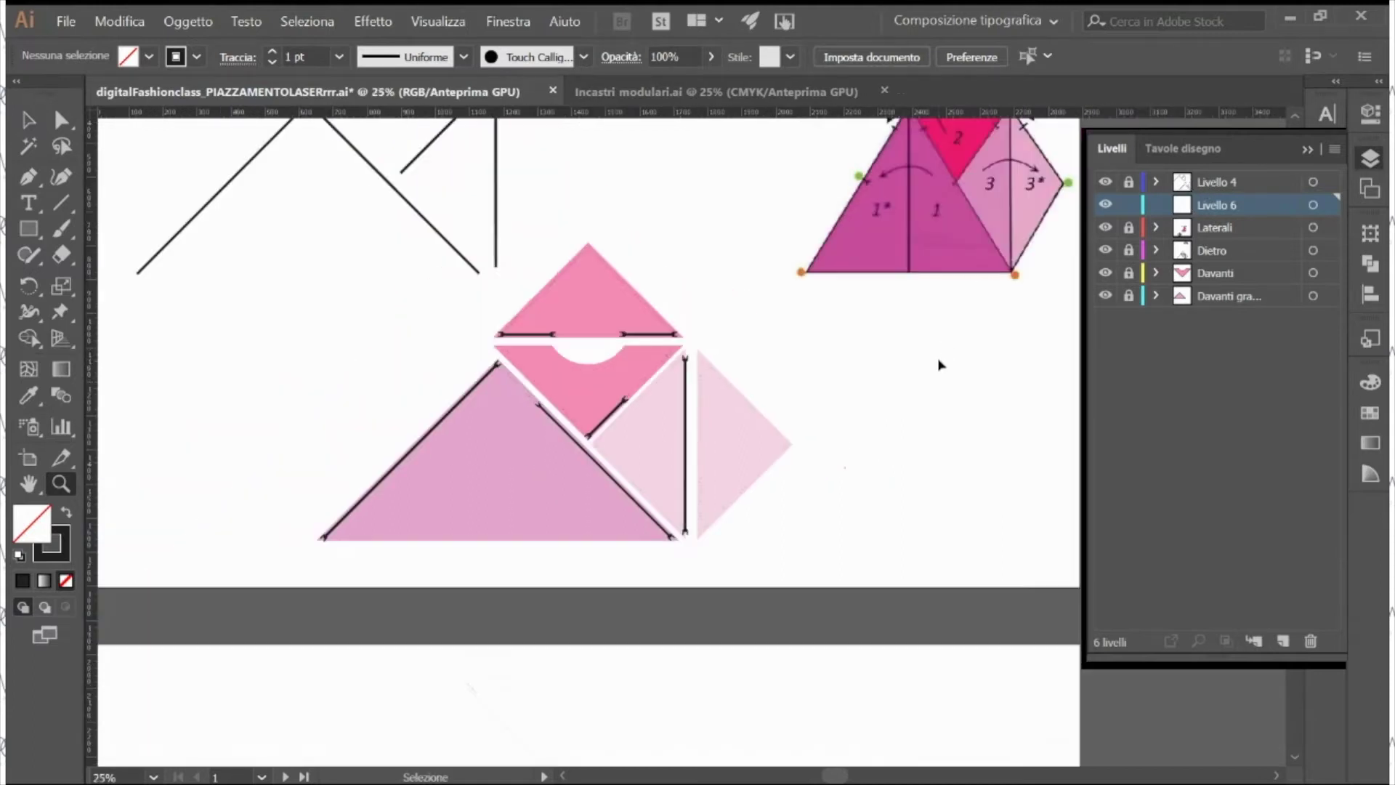
pyautogui.keyDown('alt'); pyautogui.click(894, 573); pyautogui.keyUp('alt')
pyautogui.moveTo(894, 572); pyautogui.dragTo(969, 331)
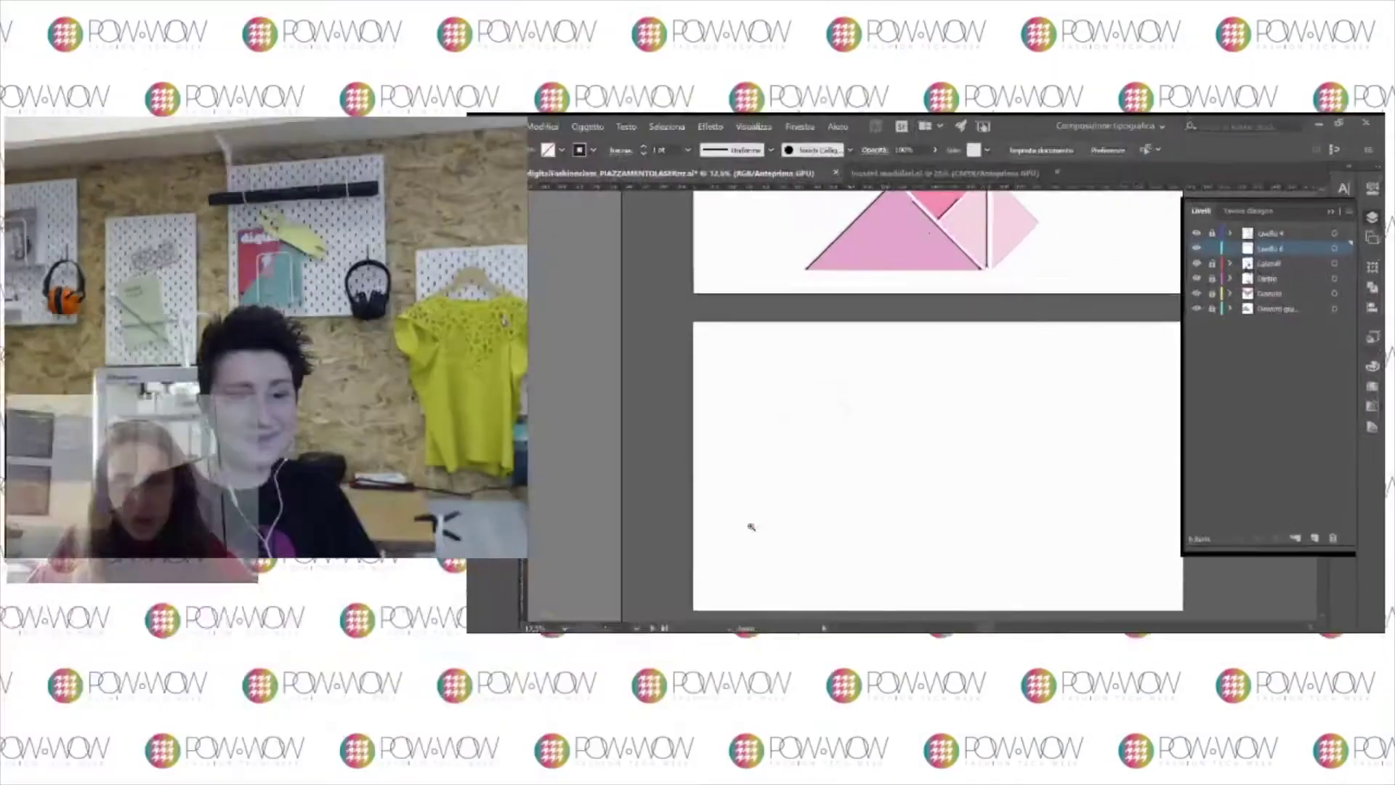
pyautogui.click(1020, 323)
pyautogui.click(756, 350)
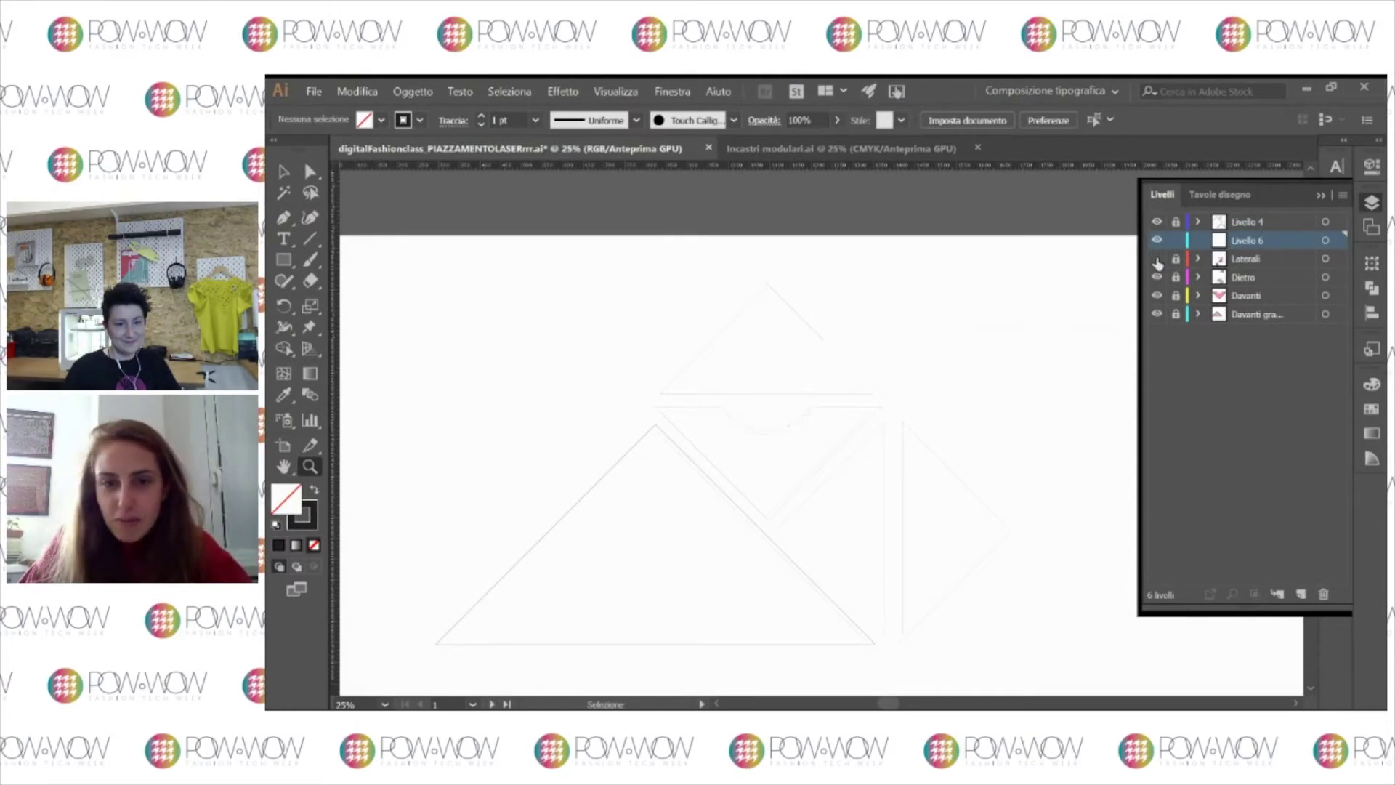
pyautogui.click(1157, 293)
pyautogui.click(1157, 277)
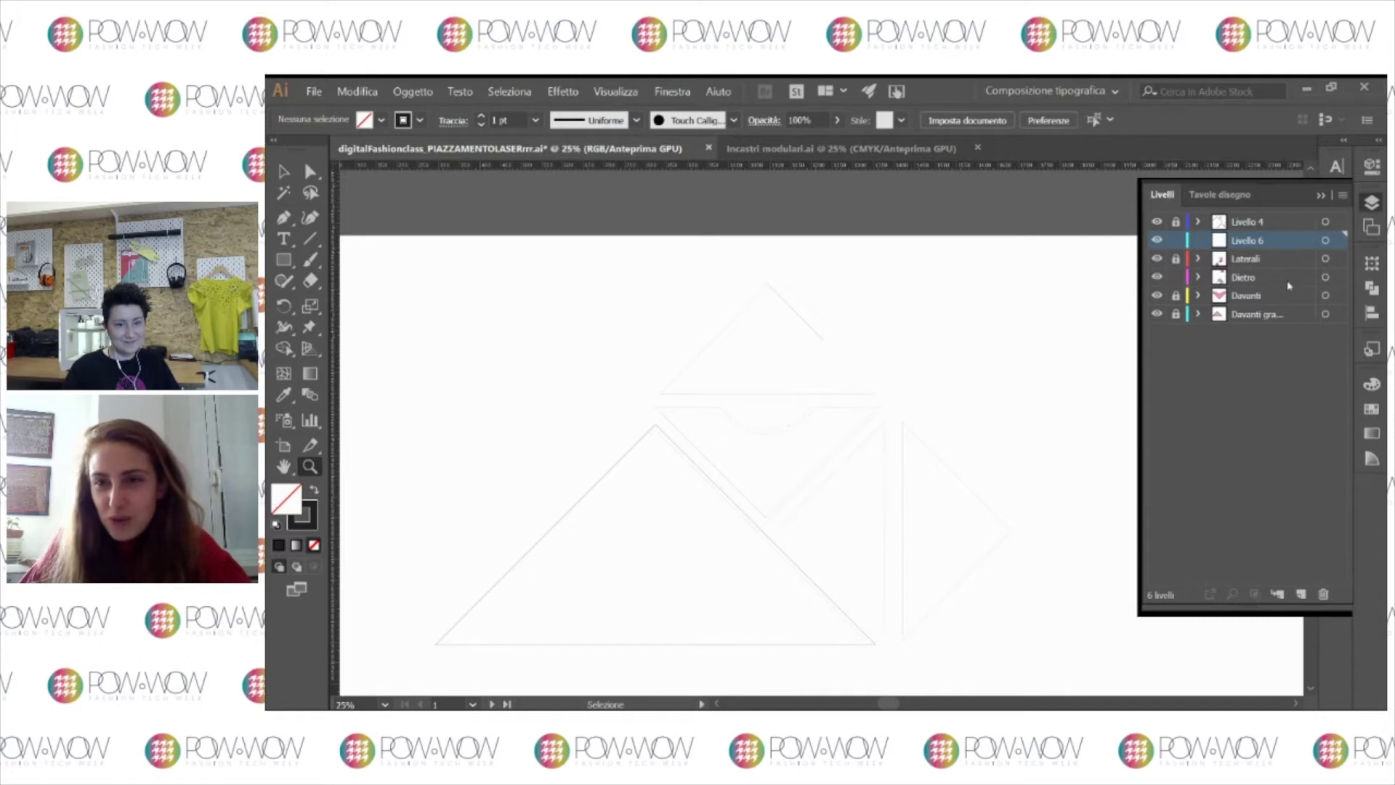
pyautogui.keyDown('alt'); pyautogui.click(932, 388); pyautogui.keyUp('alt')
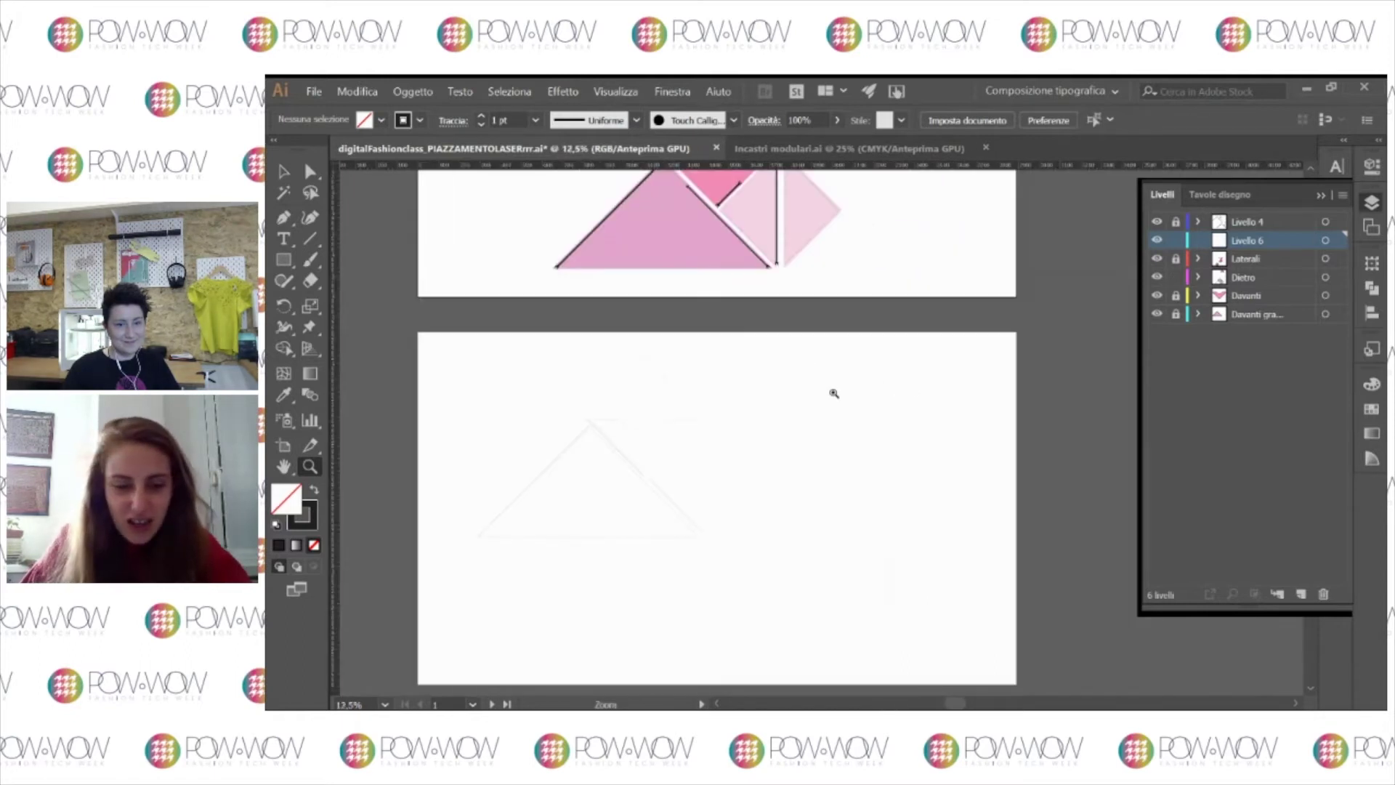
# Step: Move all outlines on the lower artboard from Dietro to Livello 6, and place Livello 6 above Livello 4
pyautogui.press('v')
pyautogui.moveTo(772, 339); pyautogui.dragTo(402, 586)
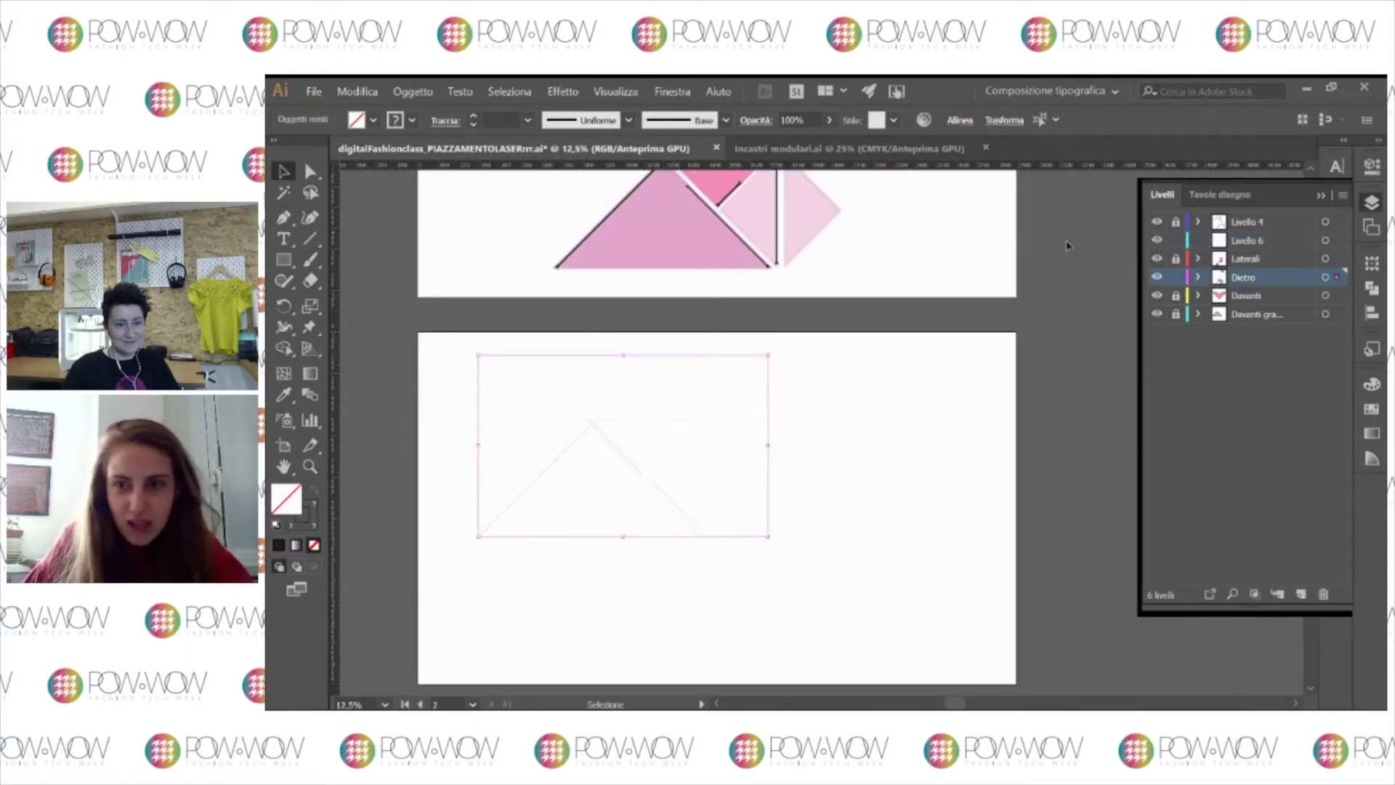
pyautogui.press('z')
pyautogui.click(785, 480)
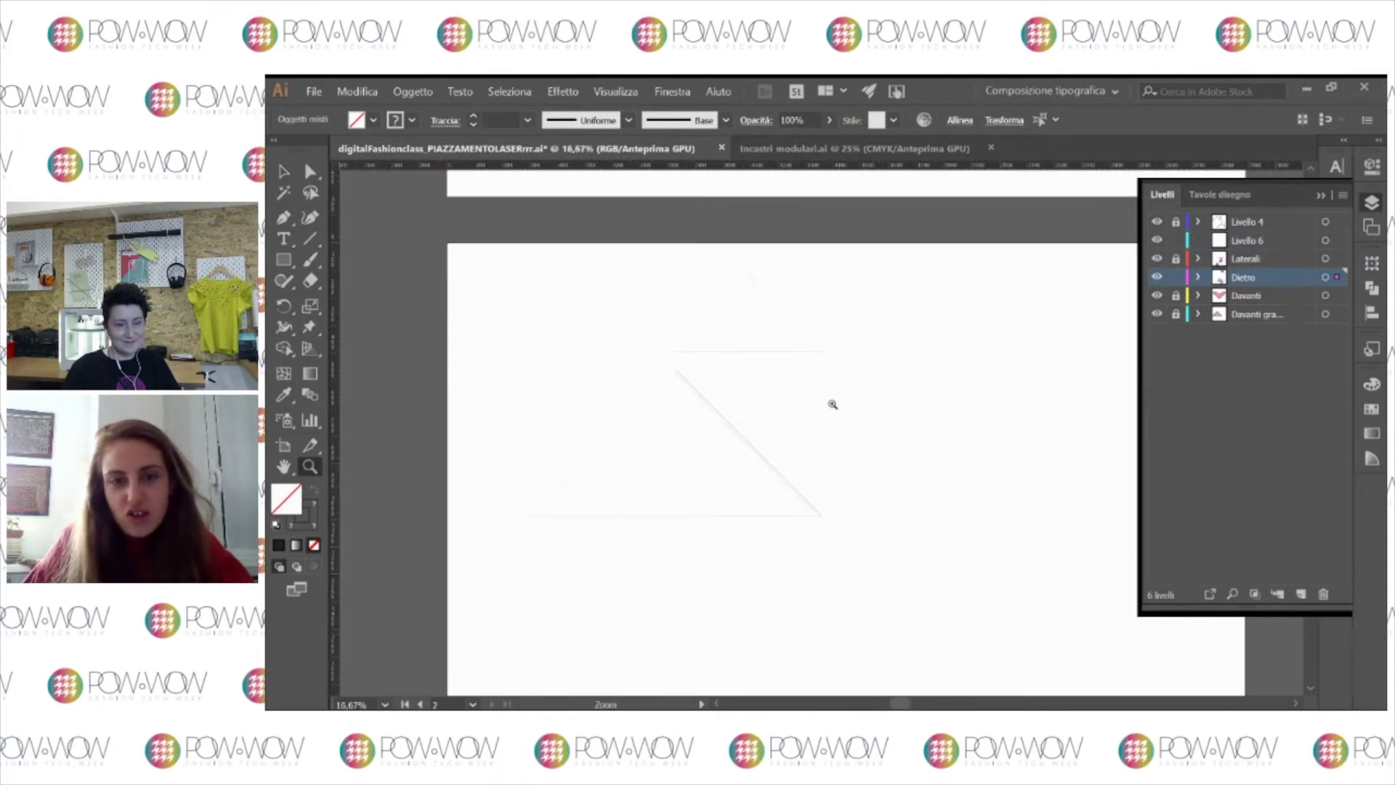
pyautogui.click(806, 402)
pyautogui.press('v')
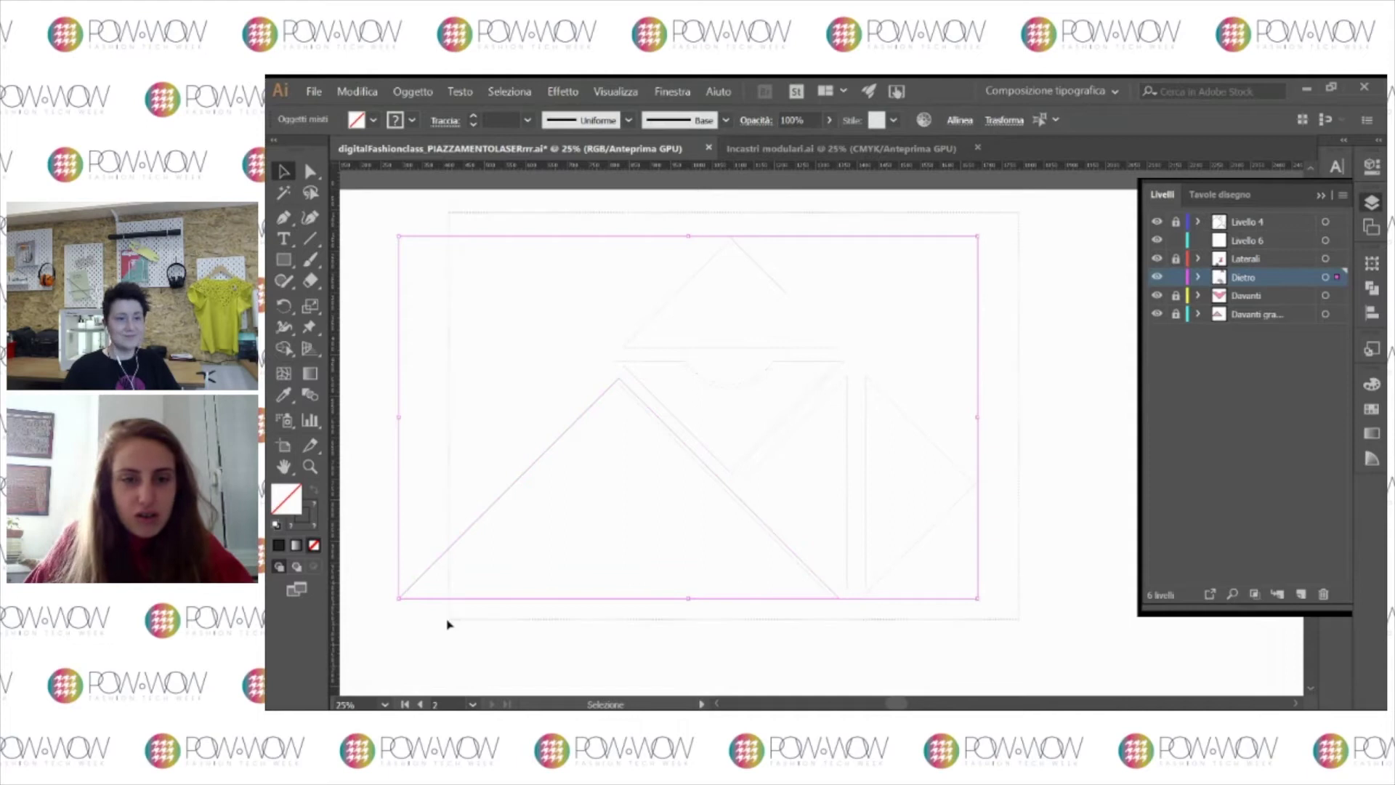
pyautogui.moveTo(1337, 276); pyautogui.dragTo(1338, 240)
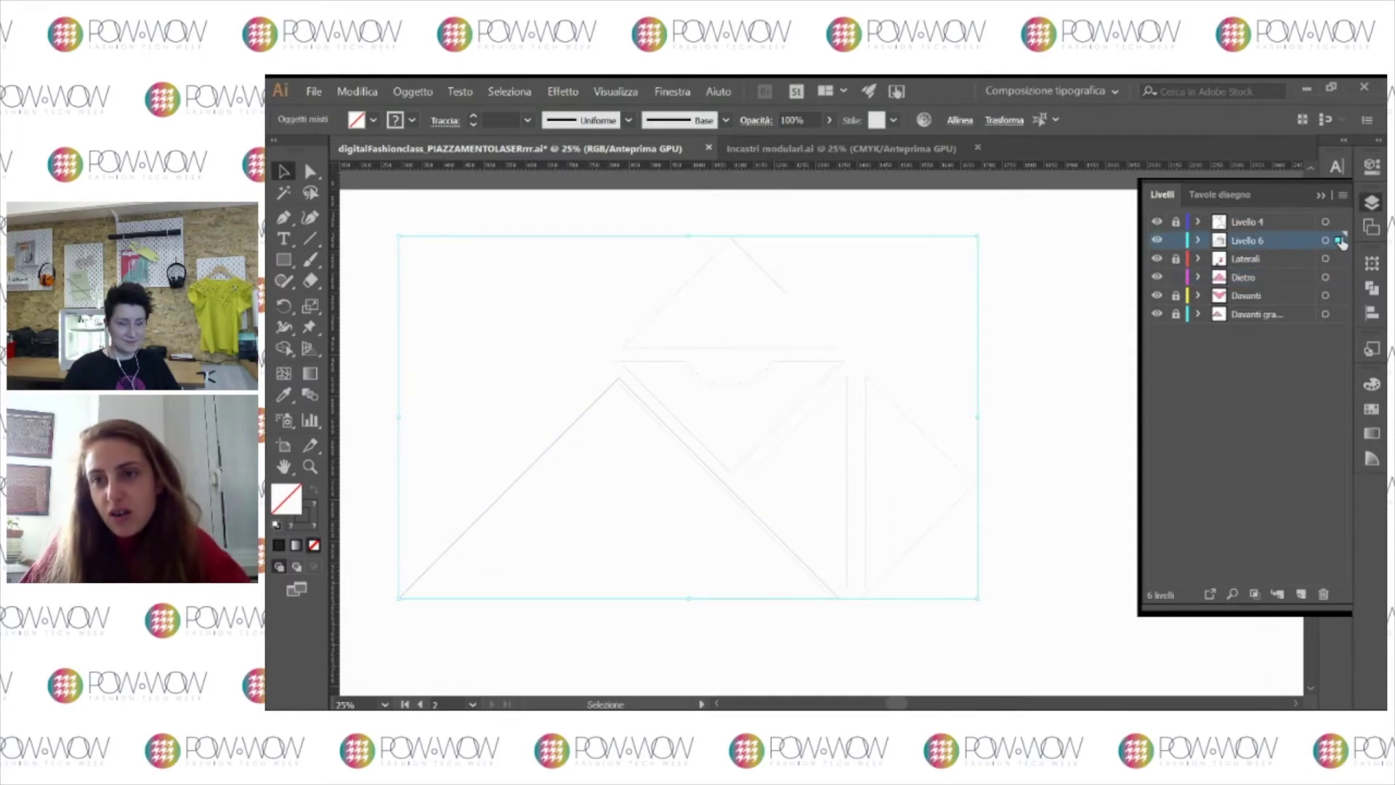
pyautogui.moveTo(1192, 241); pyautogui.dragTo(1200, 217)
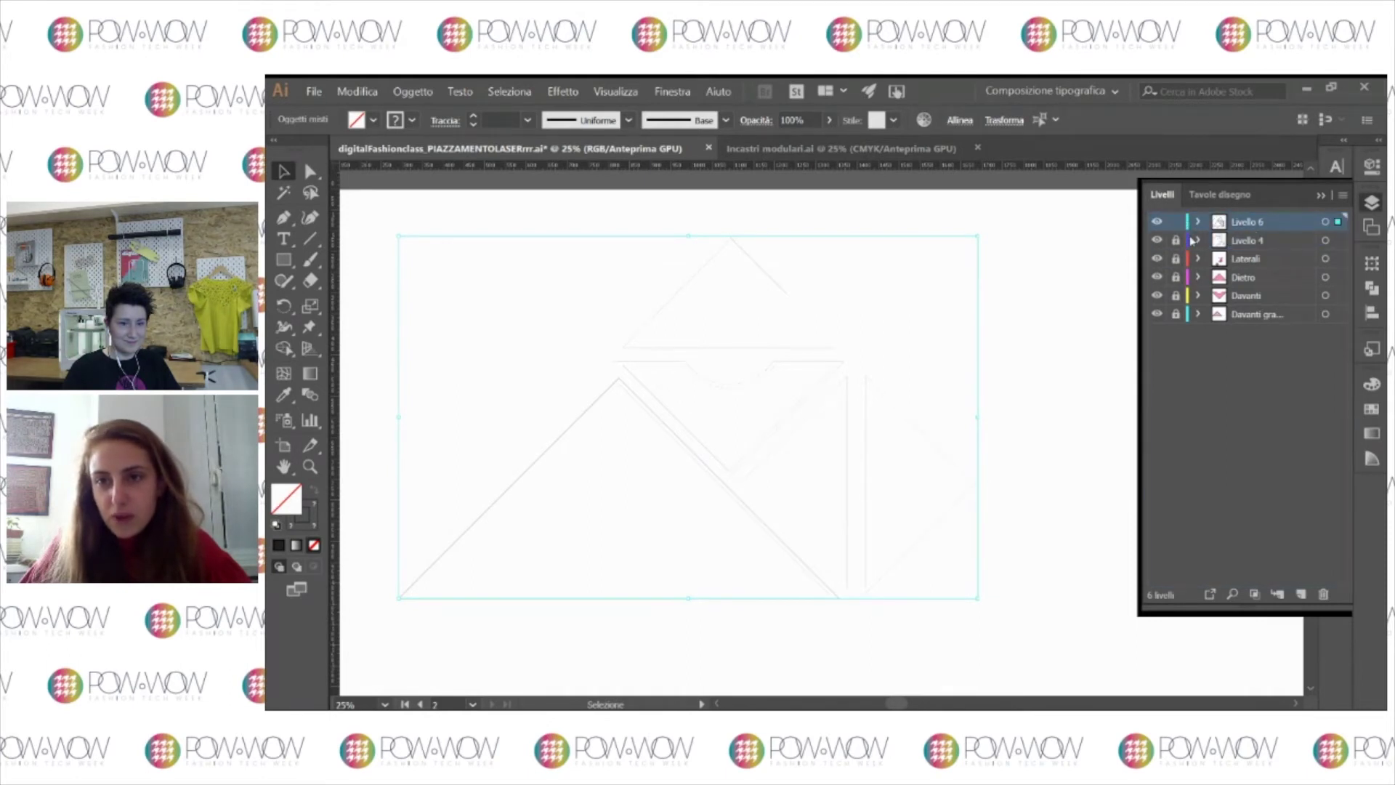
pyautogui.click(1027, 306)
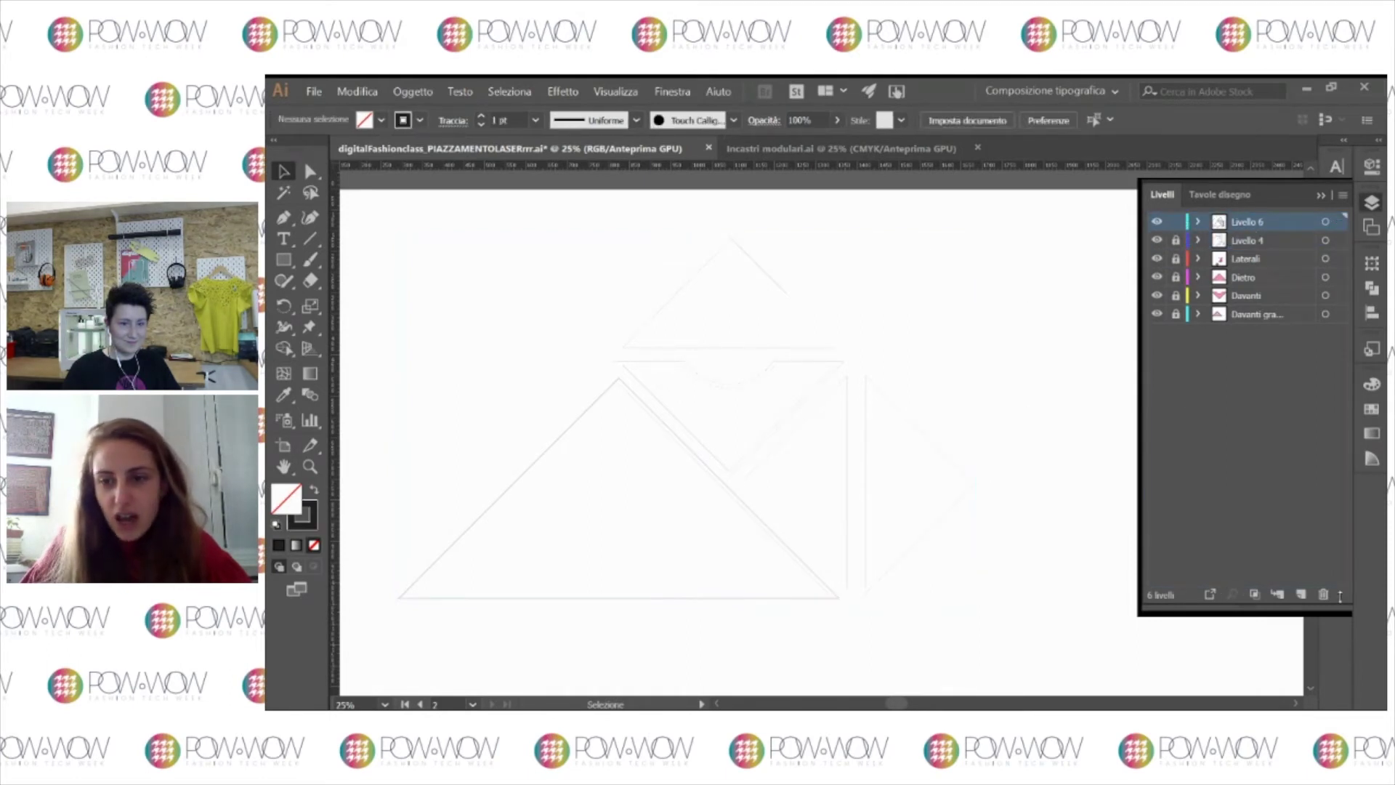
# Step: Create a new layer above Livello 6 and name it tagli
pyautogui.click(1301, 594)
pyautogui.doubleClick(1250, 240)
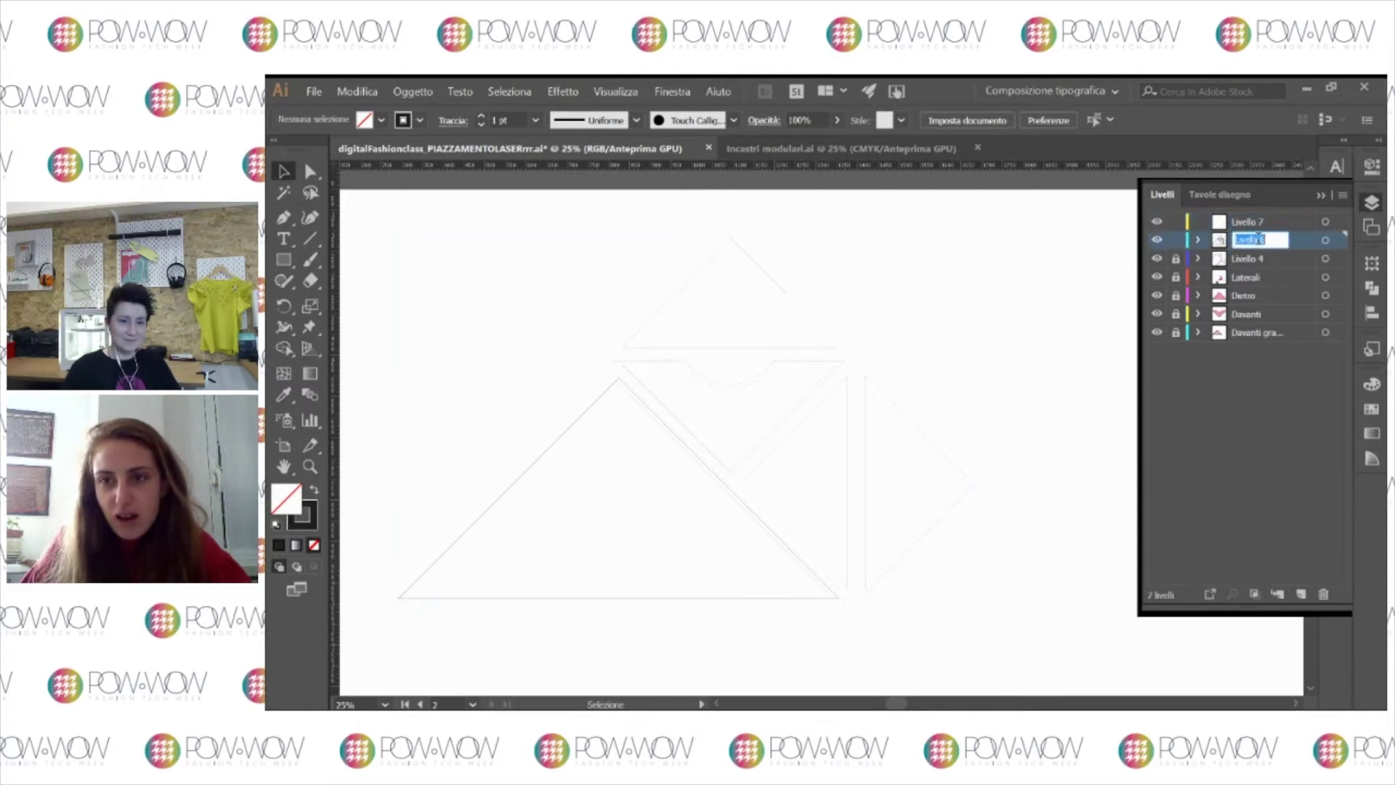
pyautogui.doubleClick(1254, 221)
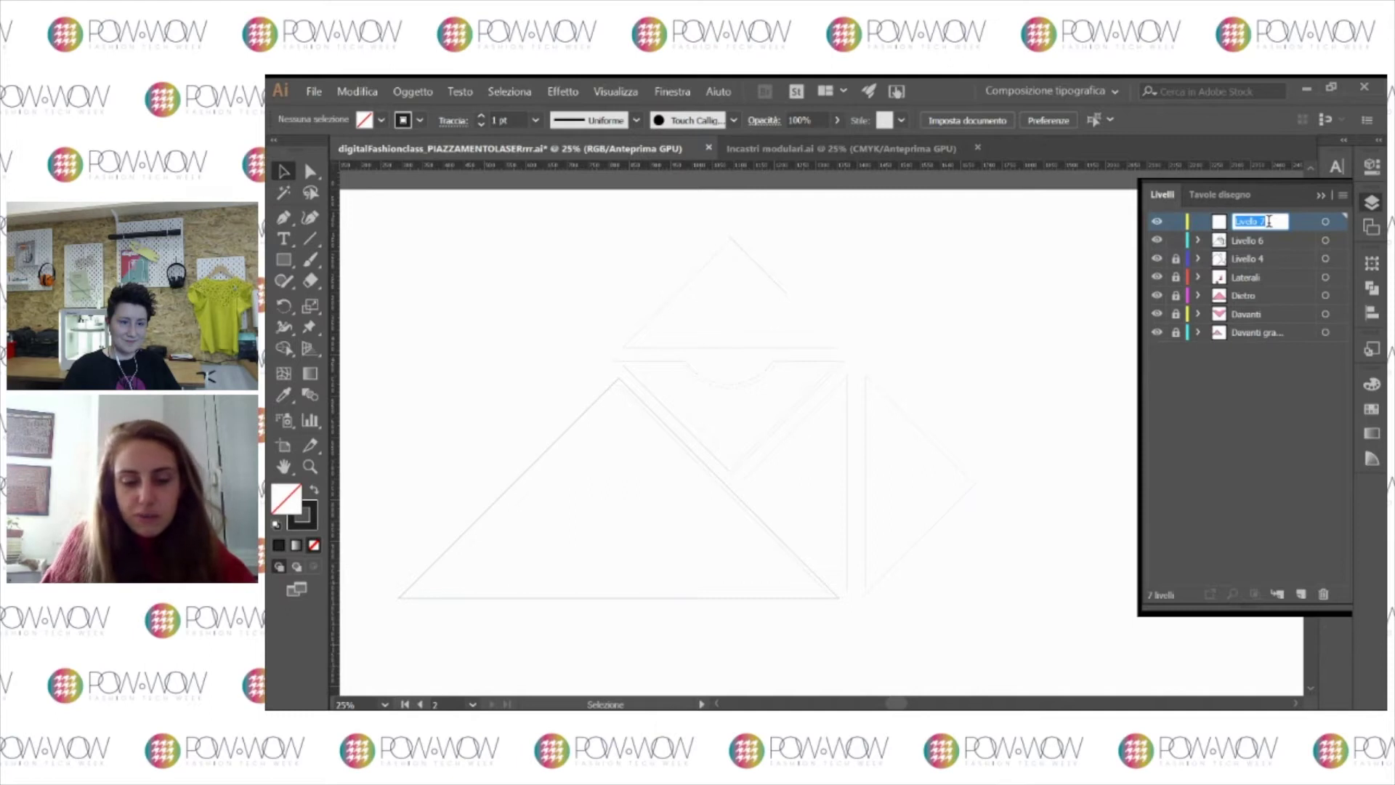
pyautogui.write('tagli')
pyautogui.press('Return')
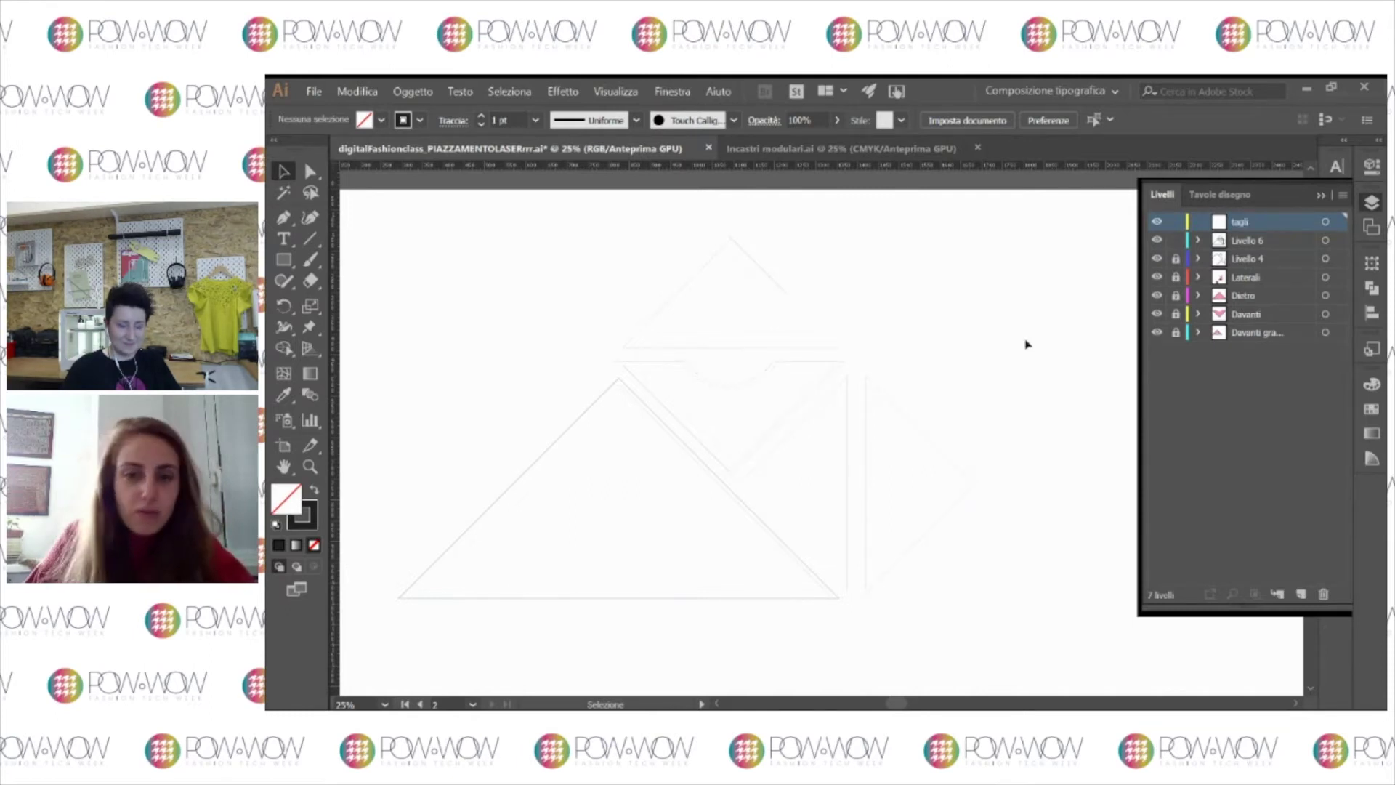
# Step: Lock Livello 6 and ready the Pen tool on the tagli layer near the neckline piece's upper-left corner
pyautogui.press('z')
pyautogui.click(741, 386)
pyautogui.click(824, 415)
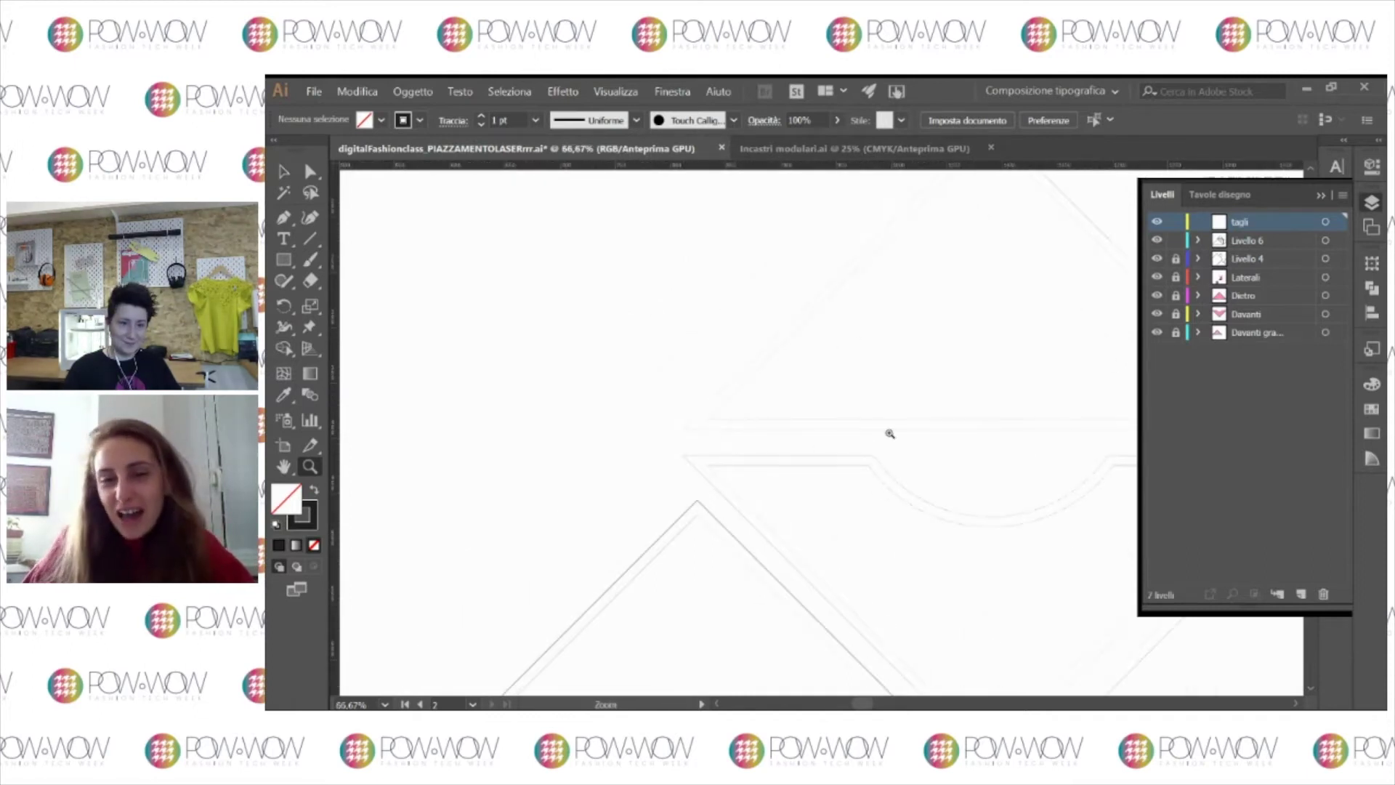
pyautogui.click(792, 460)
pyautogui.click(863, 429)
pyautogui.click(692, 407)
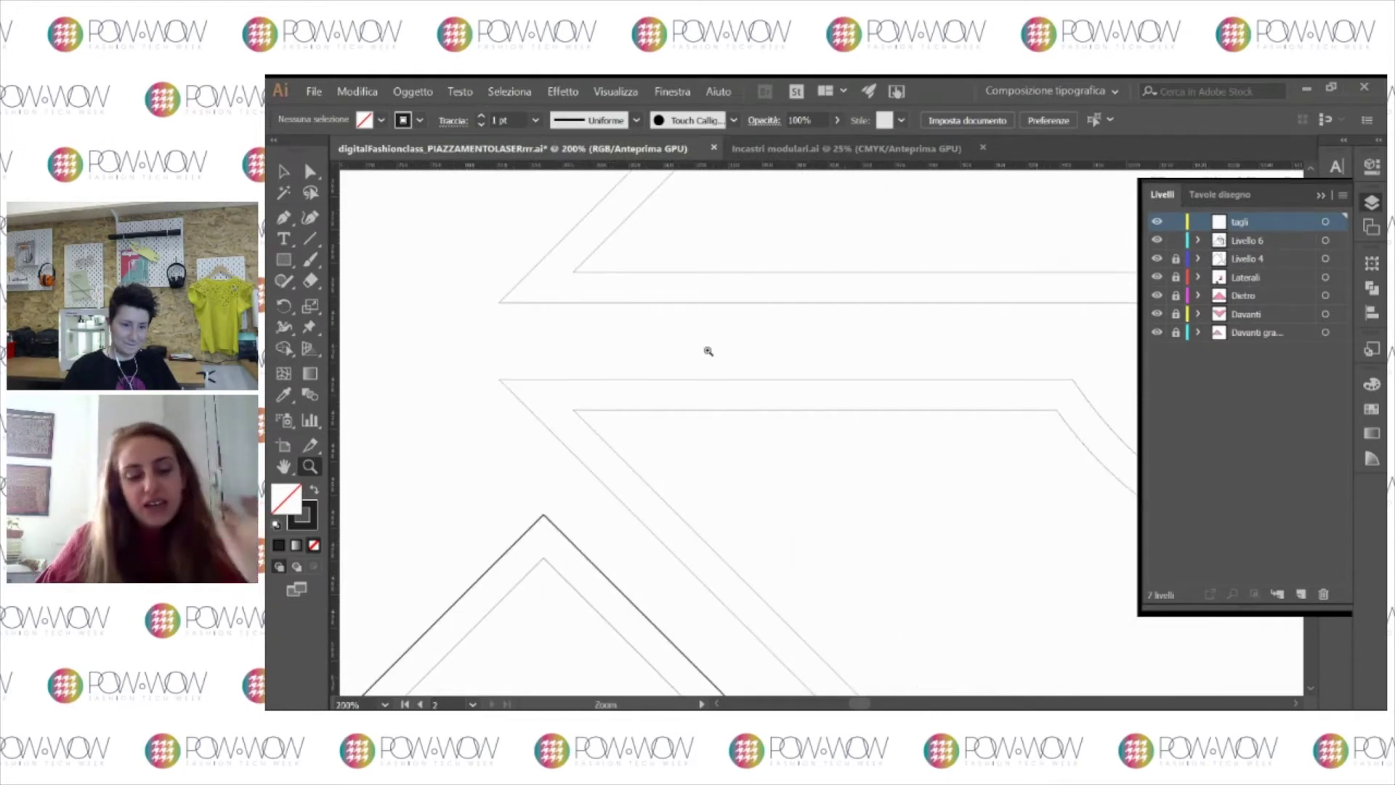
pyautogui.press('p')
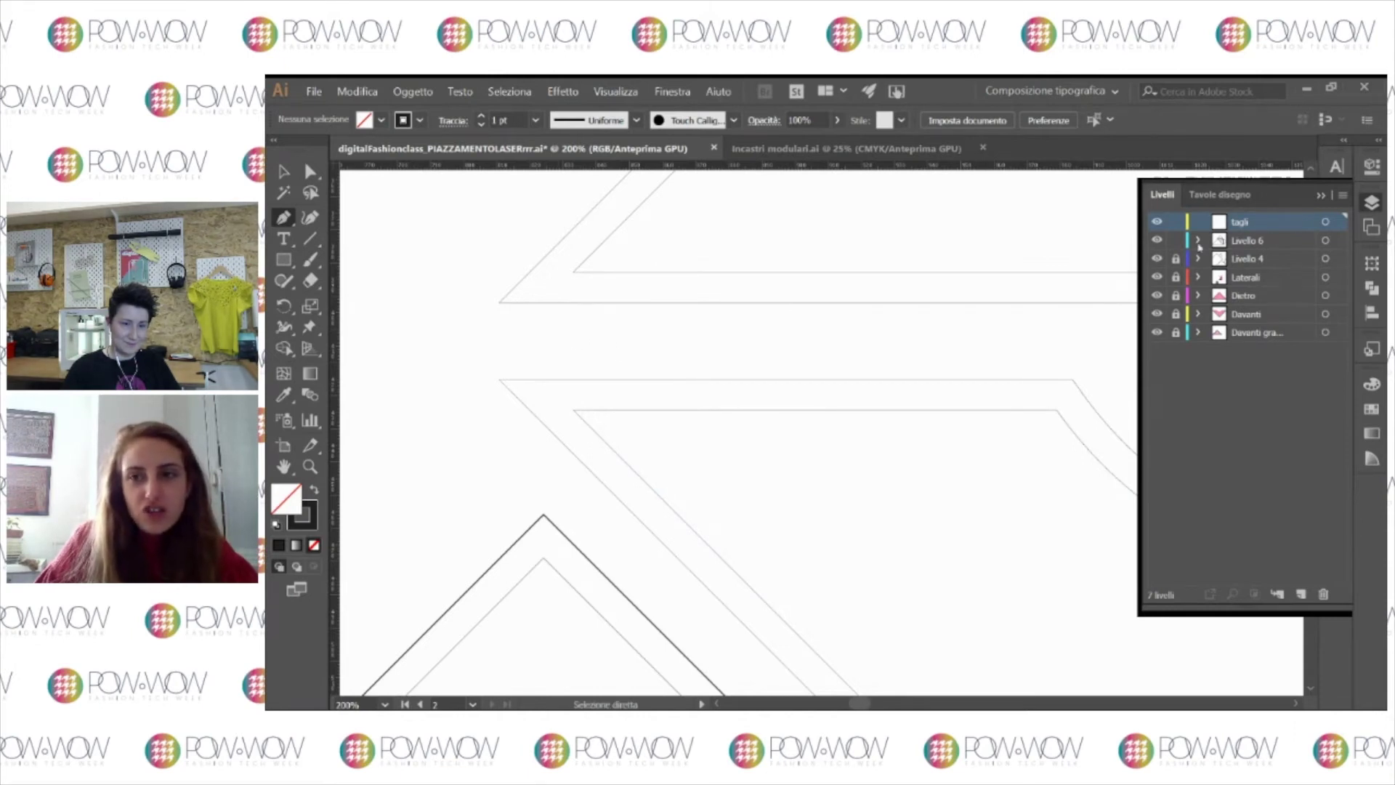
pyautogui.click(1176, 241)
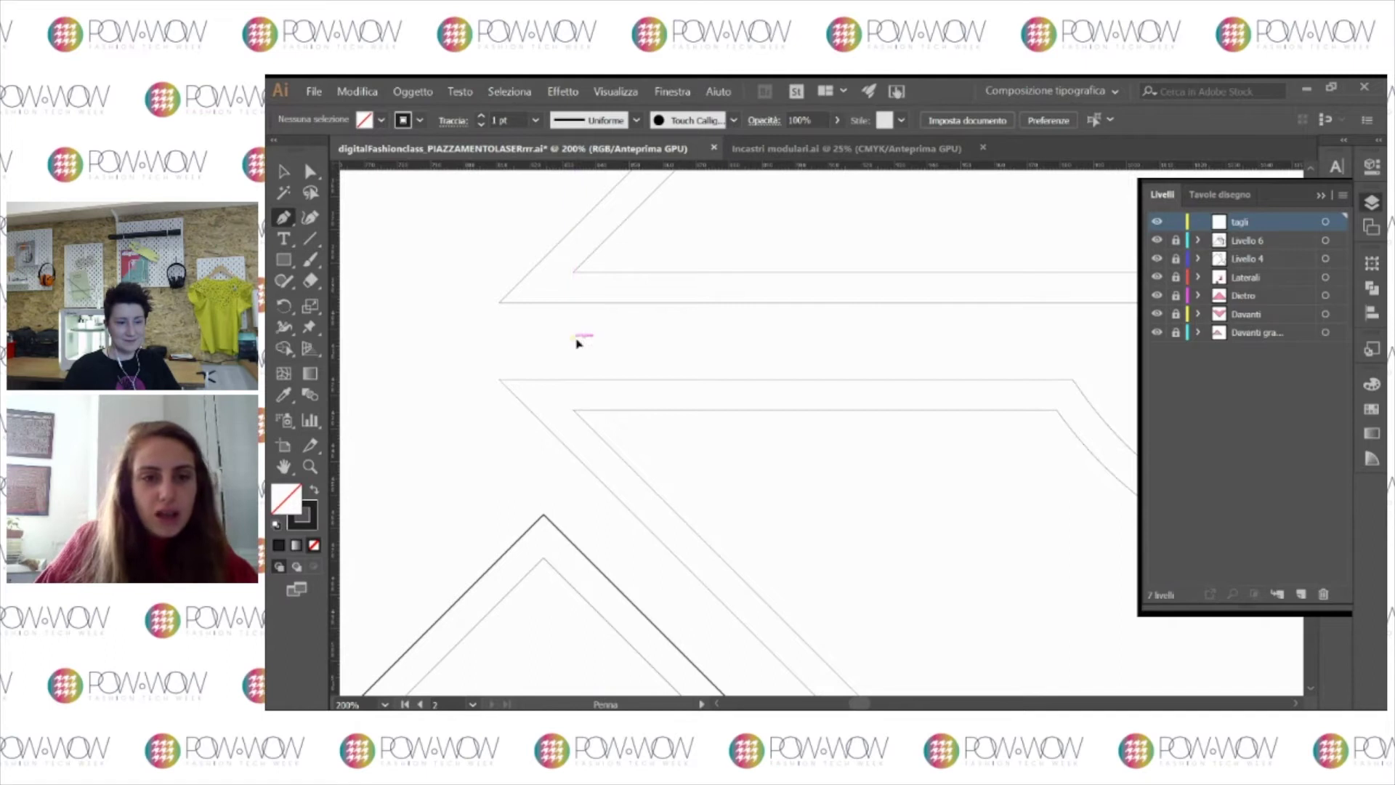
# Step: Draw a vertical line about 12 mm long in the gap between the two facing horizontal outline edges
pyautogui.click(573, 340)
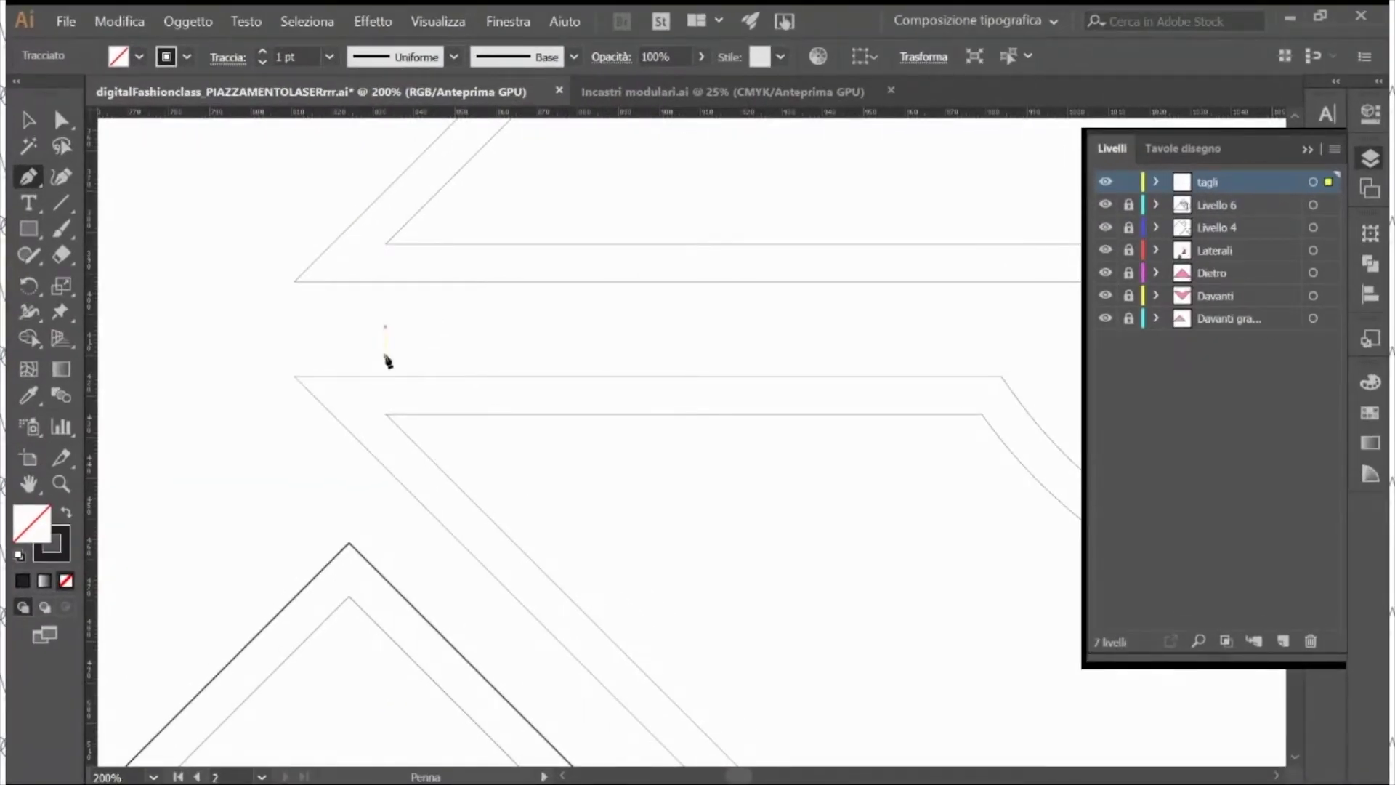
pyautogui.keyDown('ctrl'); pyautogui.click(388, 363); pyautogui.keyUp('ctrl')
pyautogui.click(427, 307)
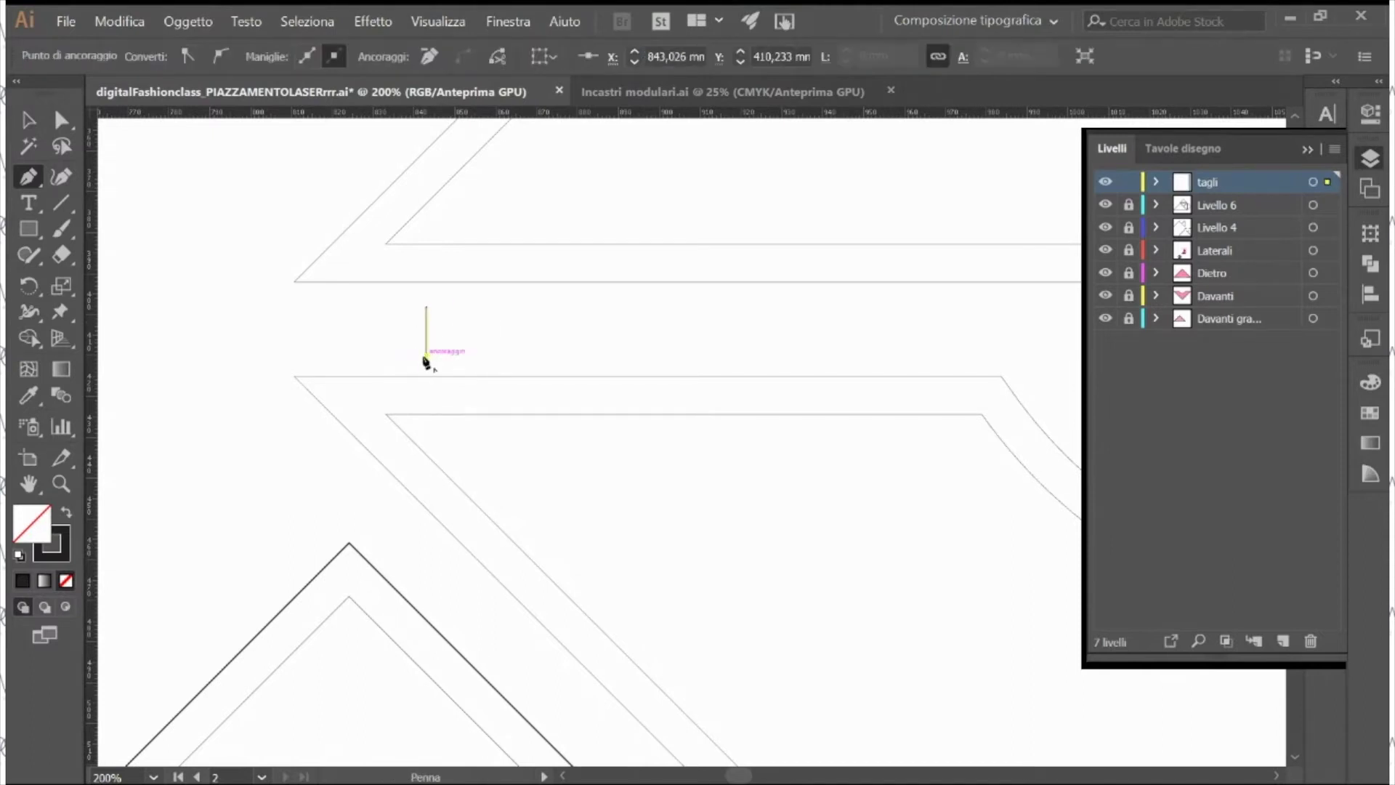
pyautogui.click(426, 356)
pyautogui.press('v')
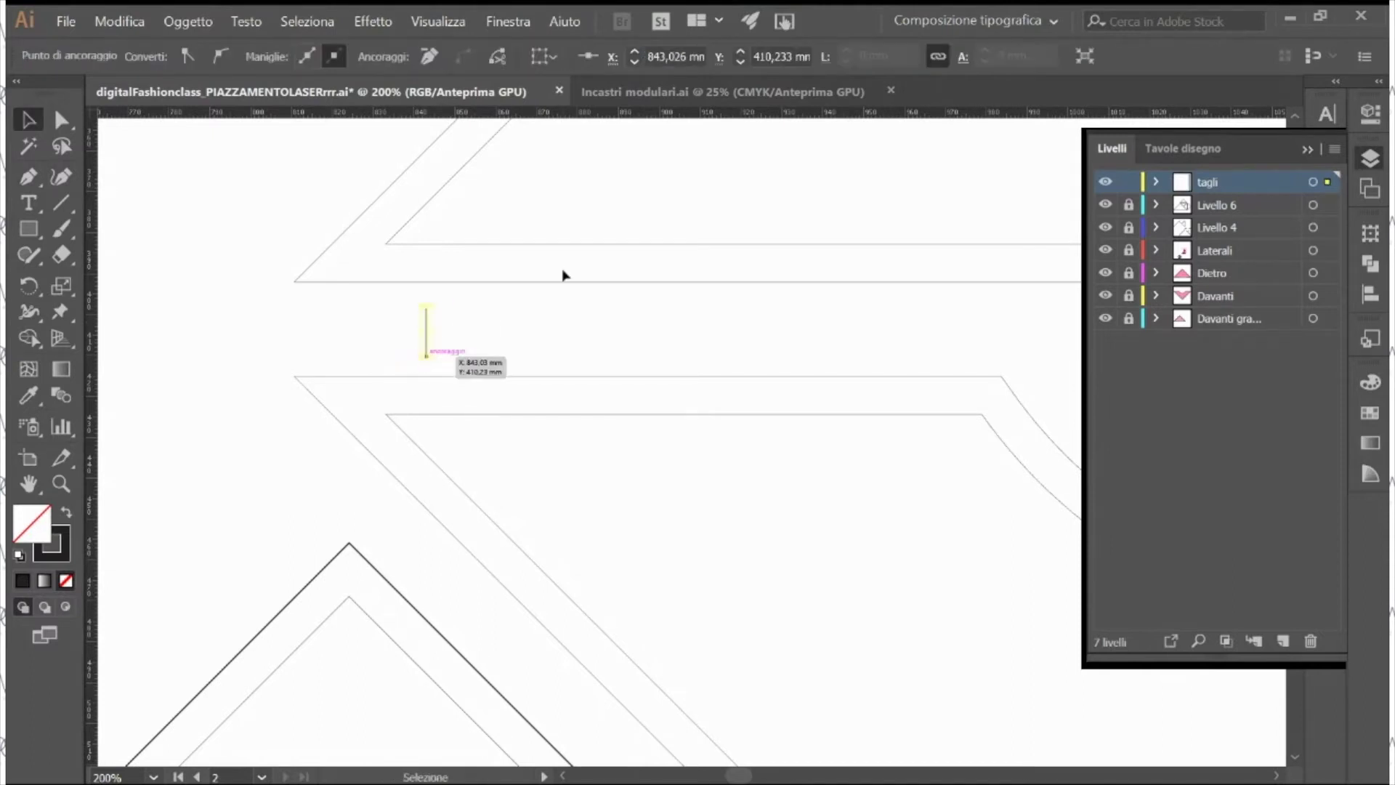
# Step: Set the vertical line's height to 8 mm
pyautogui.click(1372, 114)
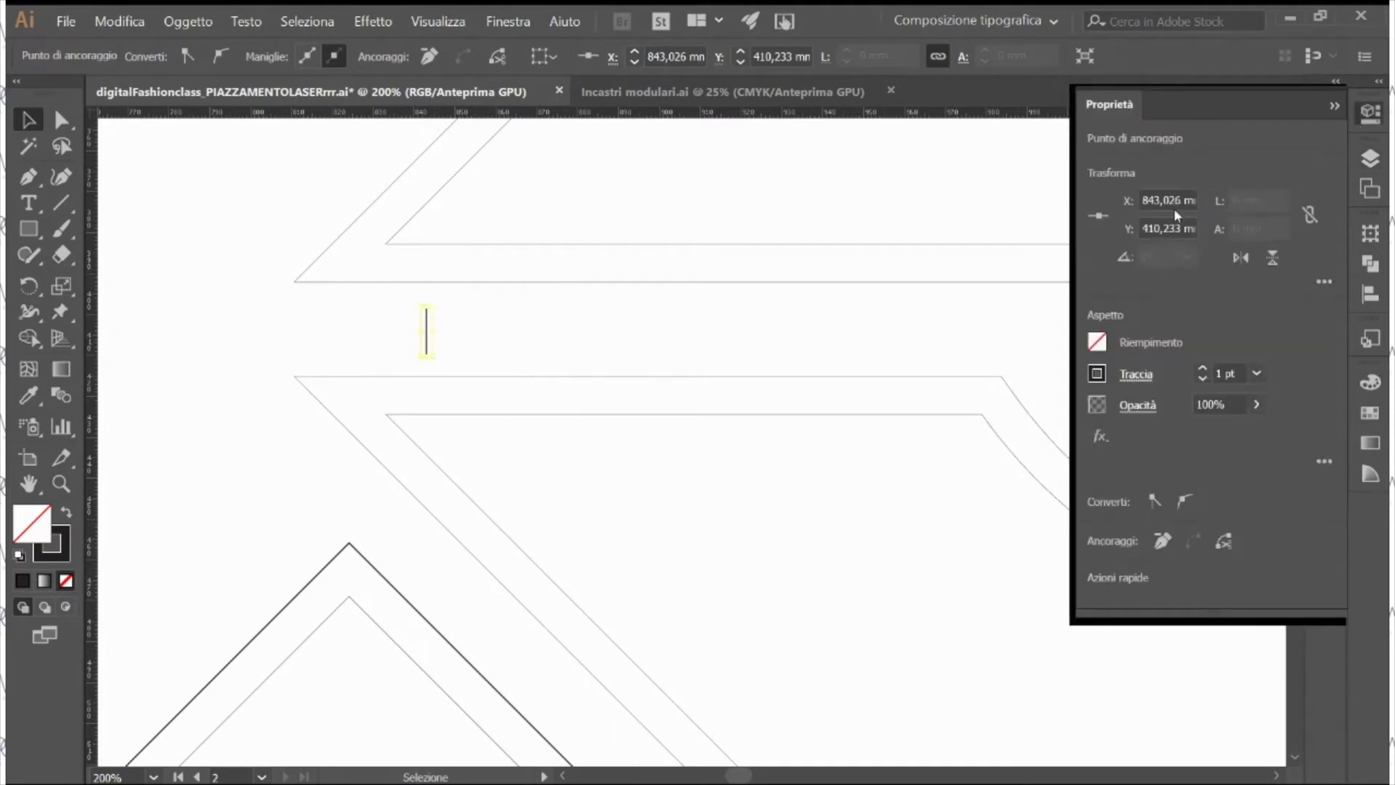
pyautogui.click(521, 333)
pyautogui.click(427, 338)
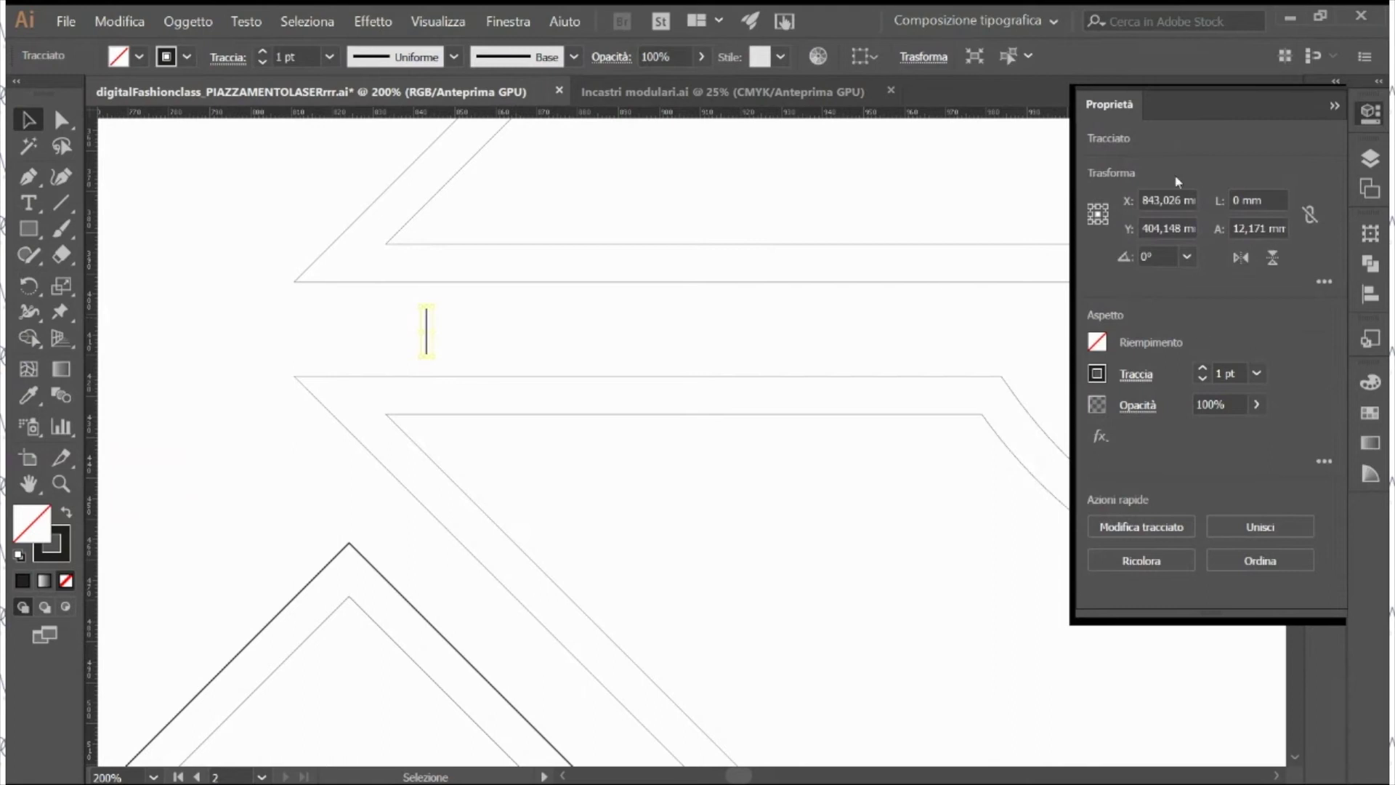
pyautogui.click(1248, 228)
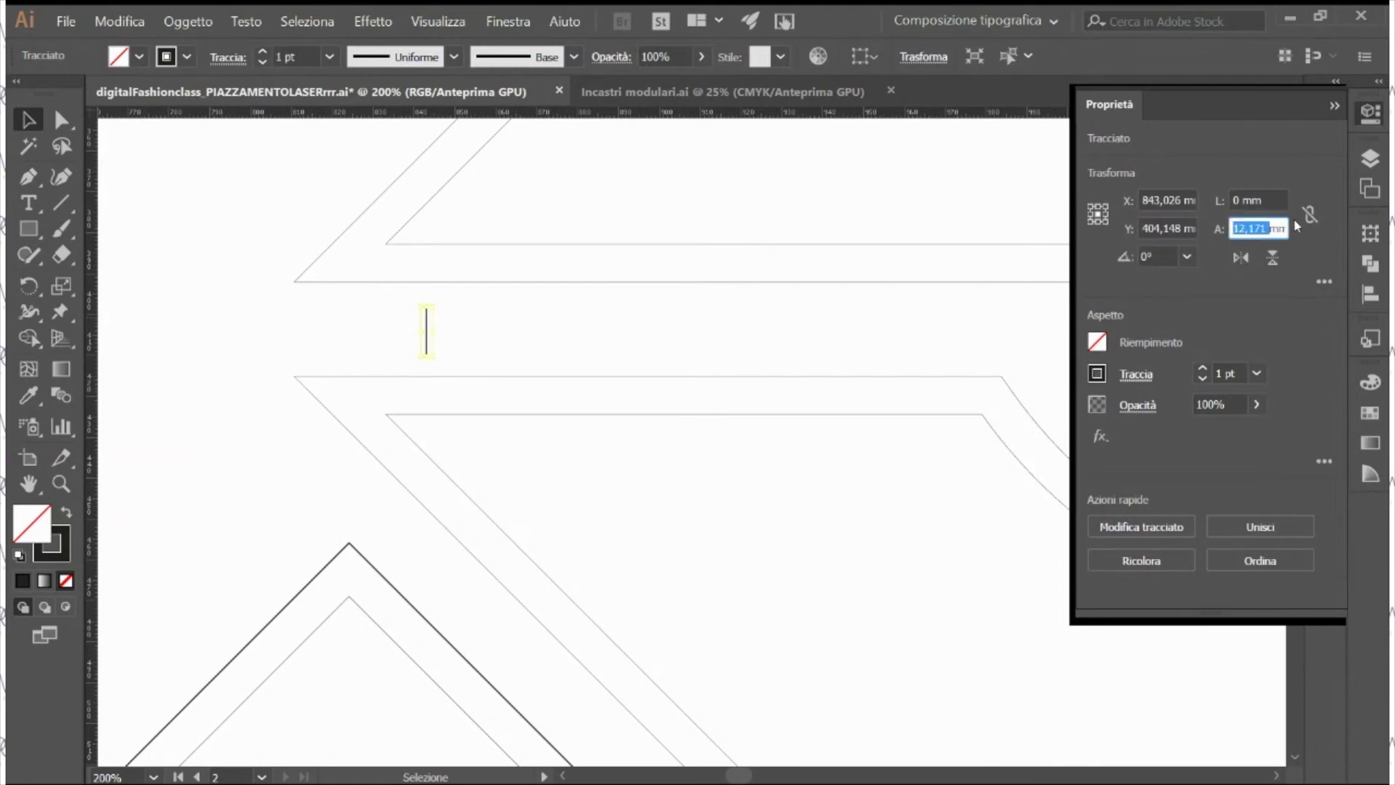
pyautogui.write('8')
pyautogui.press('Return')
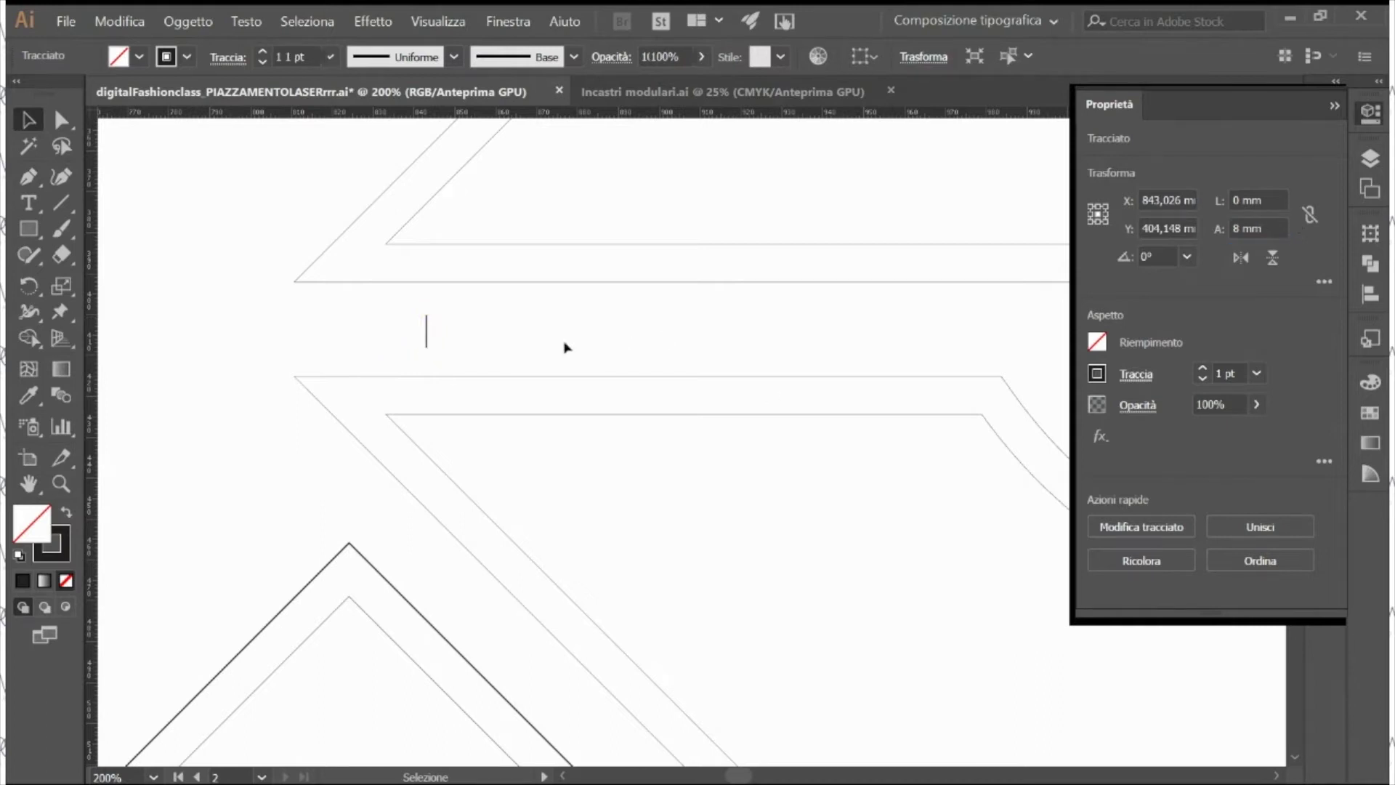
pyautogui.click(538, 338)
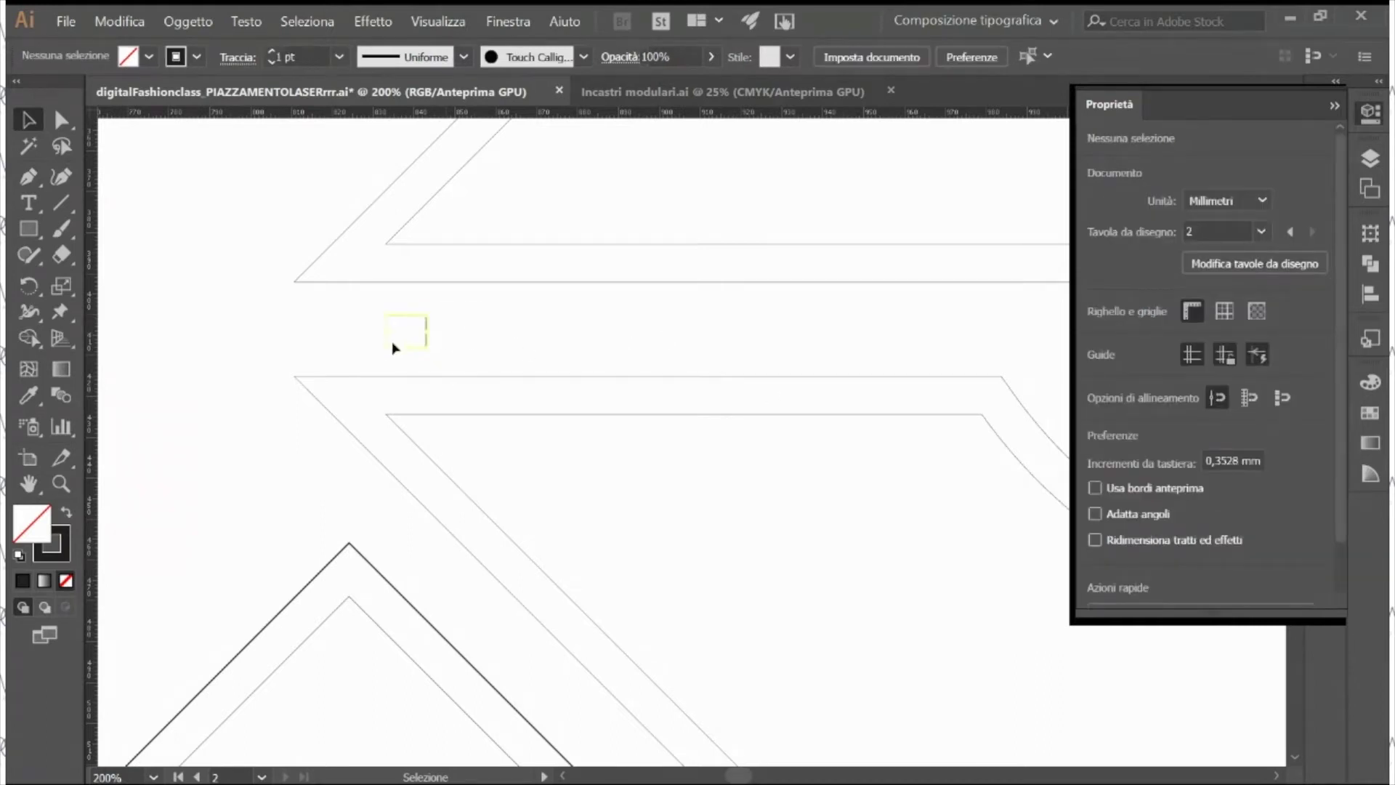
# Step: Move the 8 mm line so it is centred on the upper-left corner of the neckline piece's inner outline
pyautogui.click(427, 330)
pyautogui.click(399, 320)
pyautogui.click(327, 377)
pyautogui.click(340, 339)
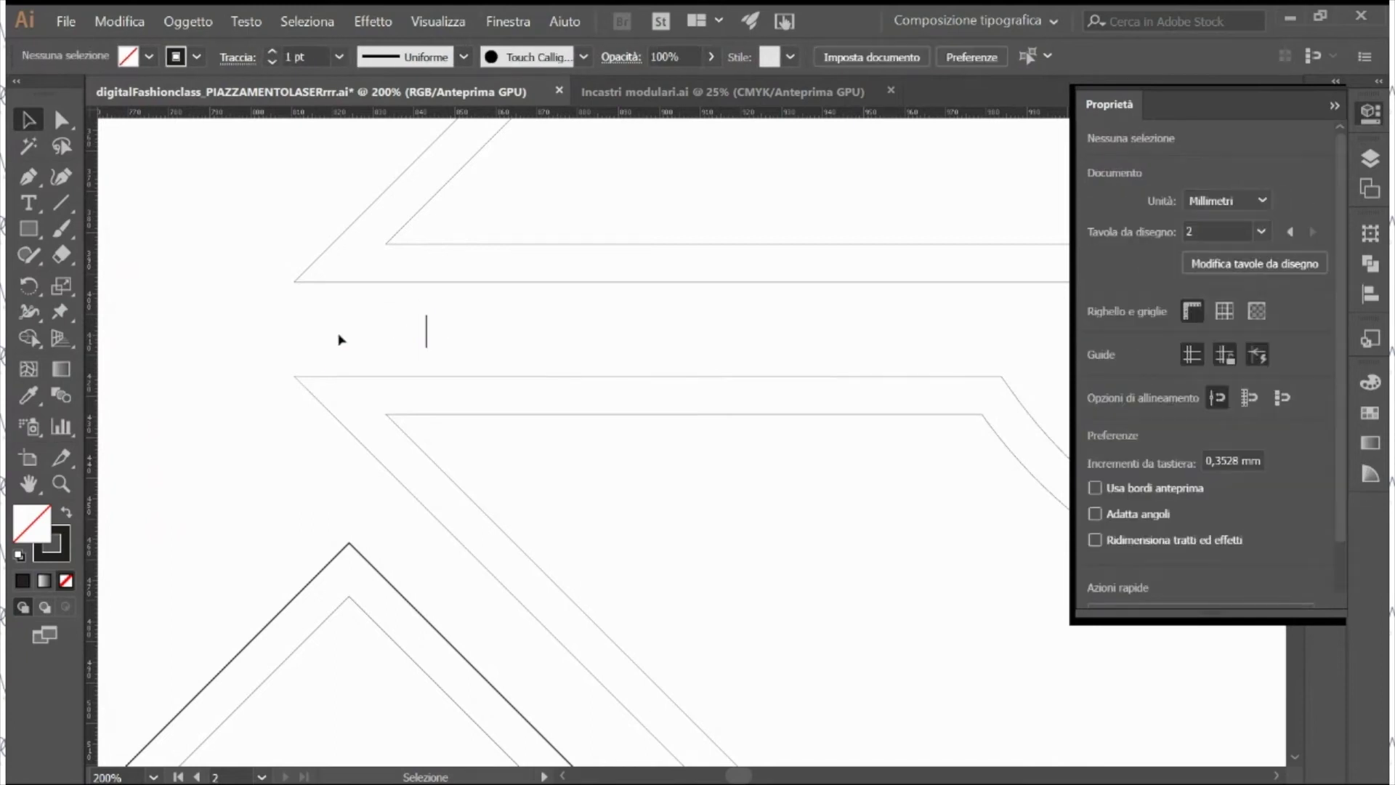
pyautogui.moveTo(426, 328); pyautogui.dragTo(386, 415)
pyautogui.click(504, 299)
# Step: Examine the neckline piece's edges and the cut line placed at its inner corner at 66,67% and 150% zoom
pyautogui.keyDown('alt'); pyautogui.scroll(-3, 506, 298); pyautogui.keyUp('alt')
pyautogui.scroll(-3, 530, 302)
pyautogui.hscroll(2, 530, 302)
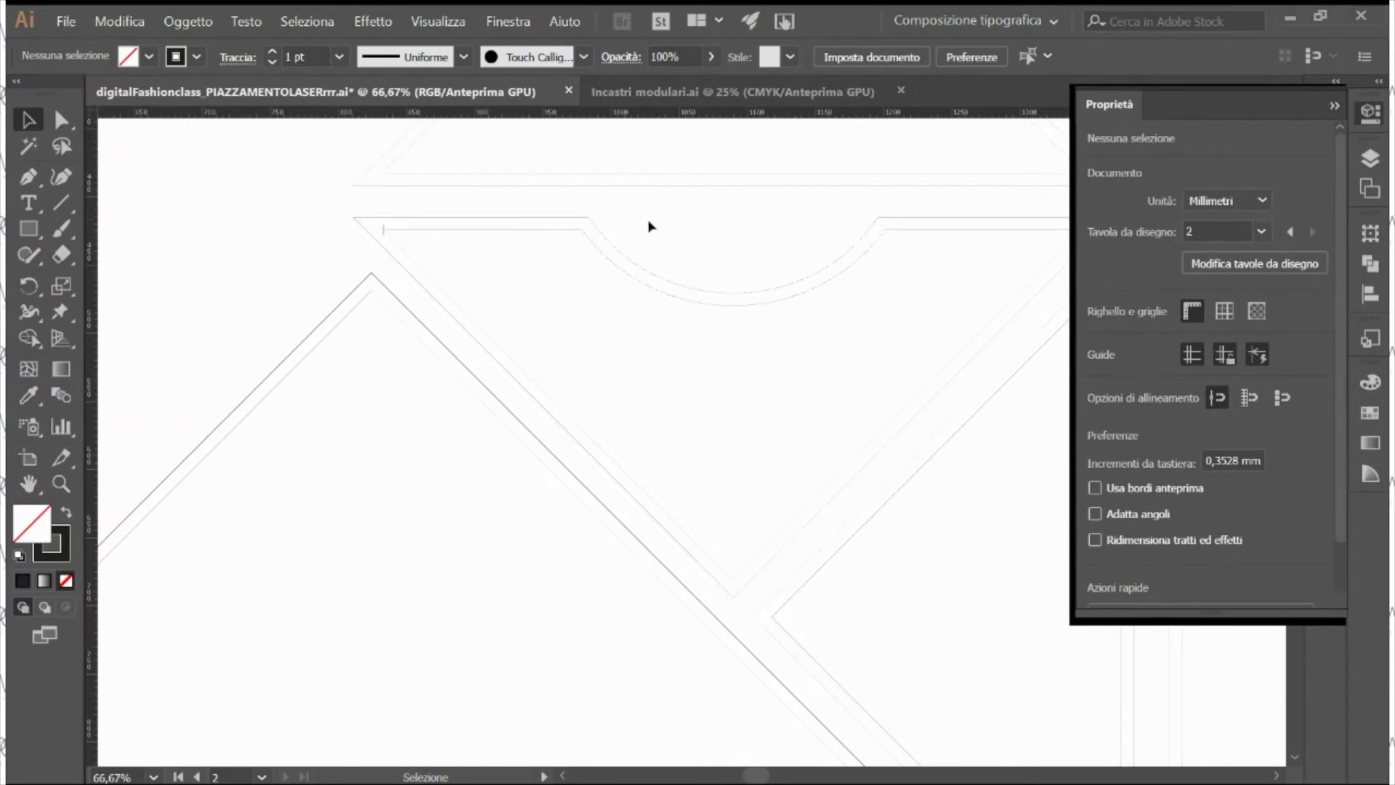
pyautogui.moveTo(742, 237); pyautogui.dragTo(617, 315)
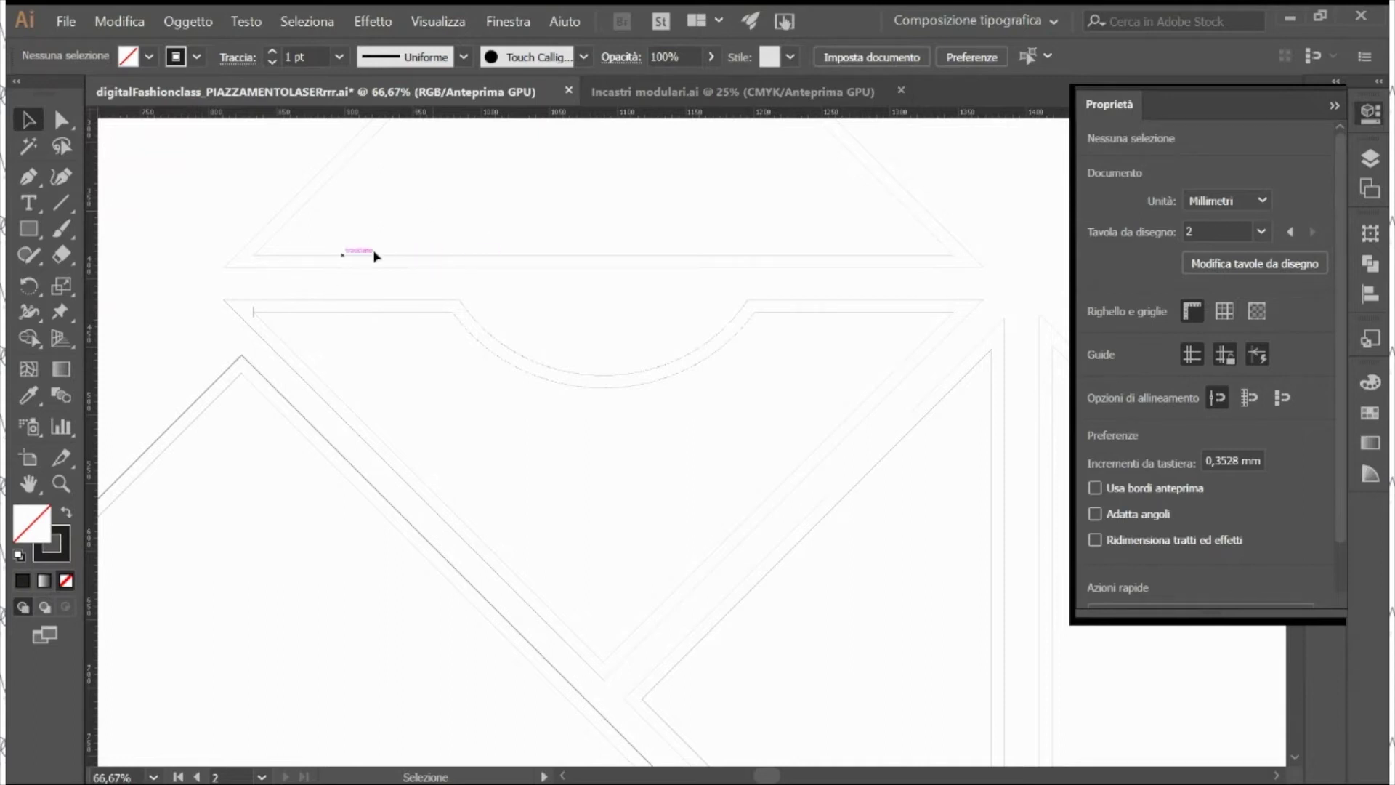
pyautogui.press('z')
pyautogui.click(292, 325)
pyautogui.click(291, 324)
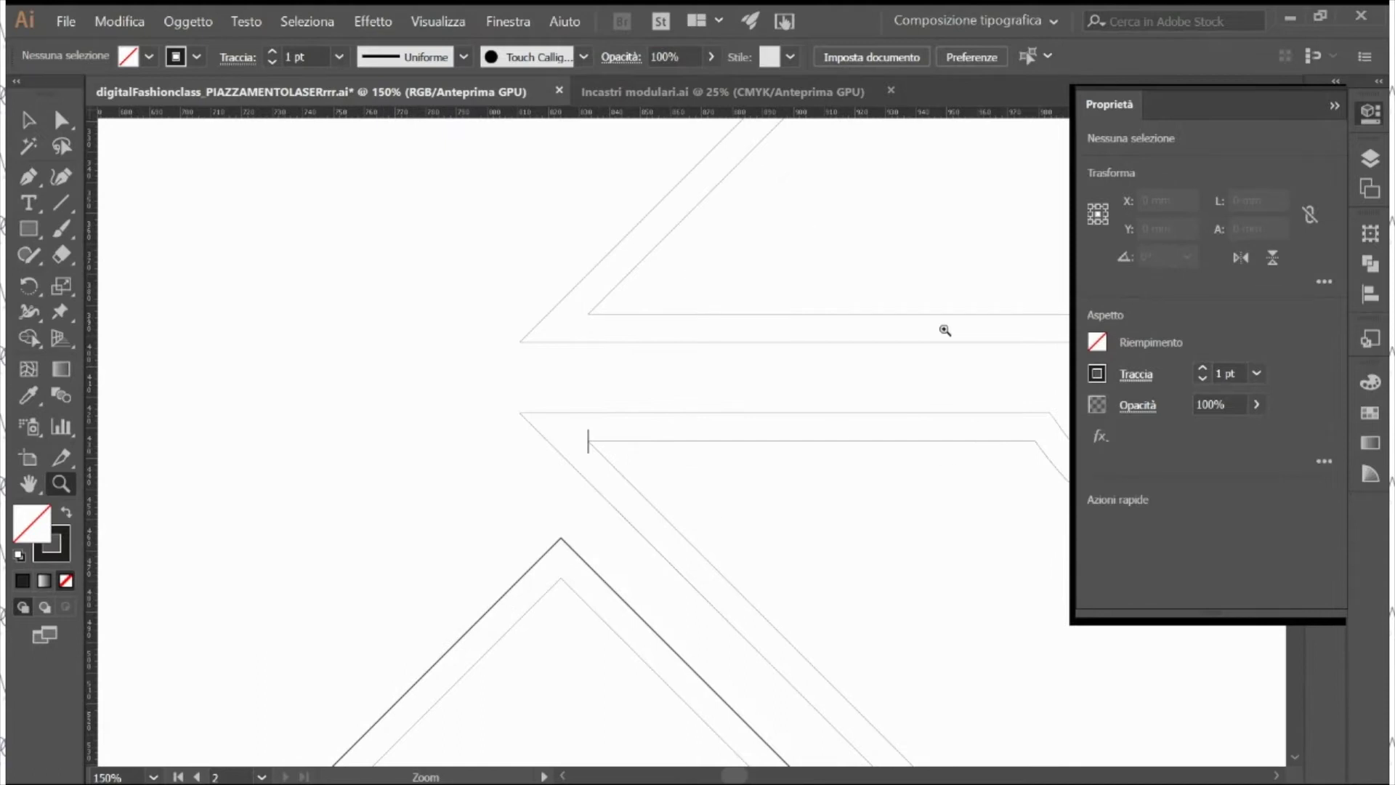
pyautogui.click(644, 474)
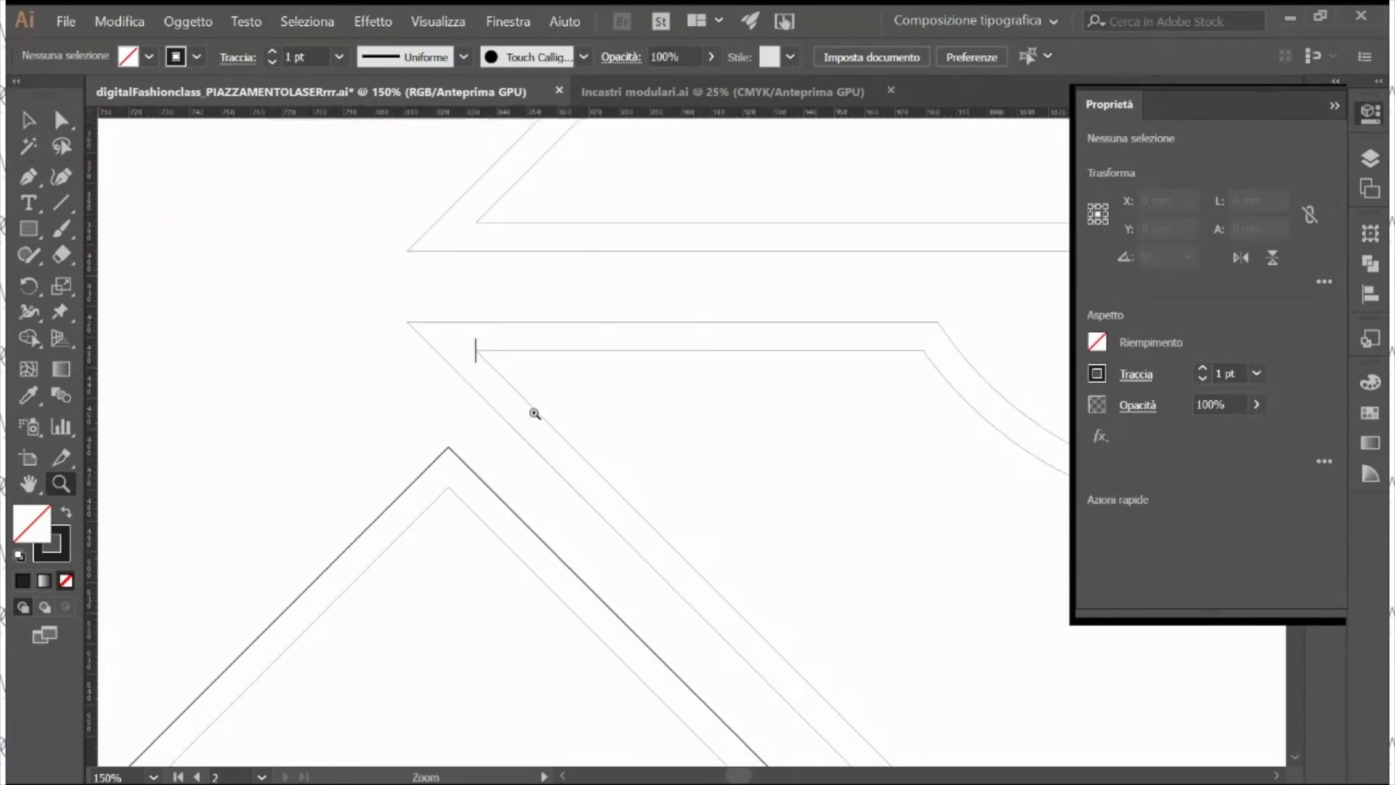
pyautogui.click(707, 460)
pyautogui.press('v')
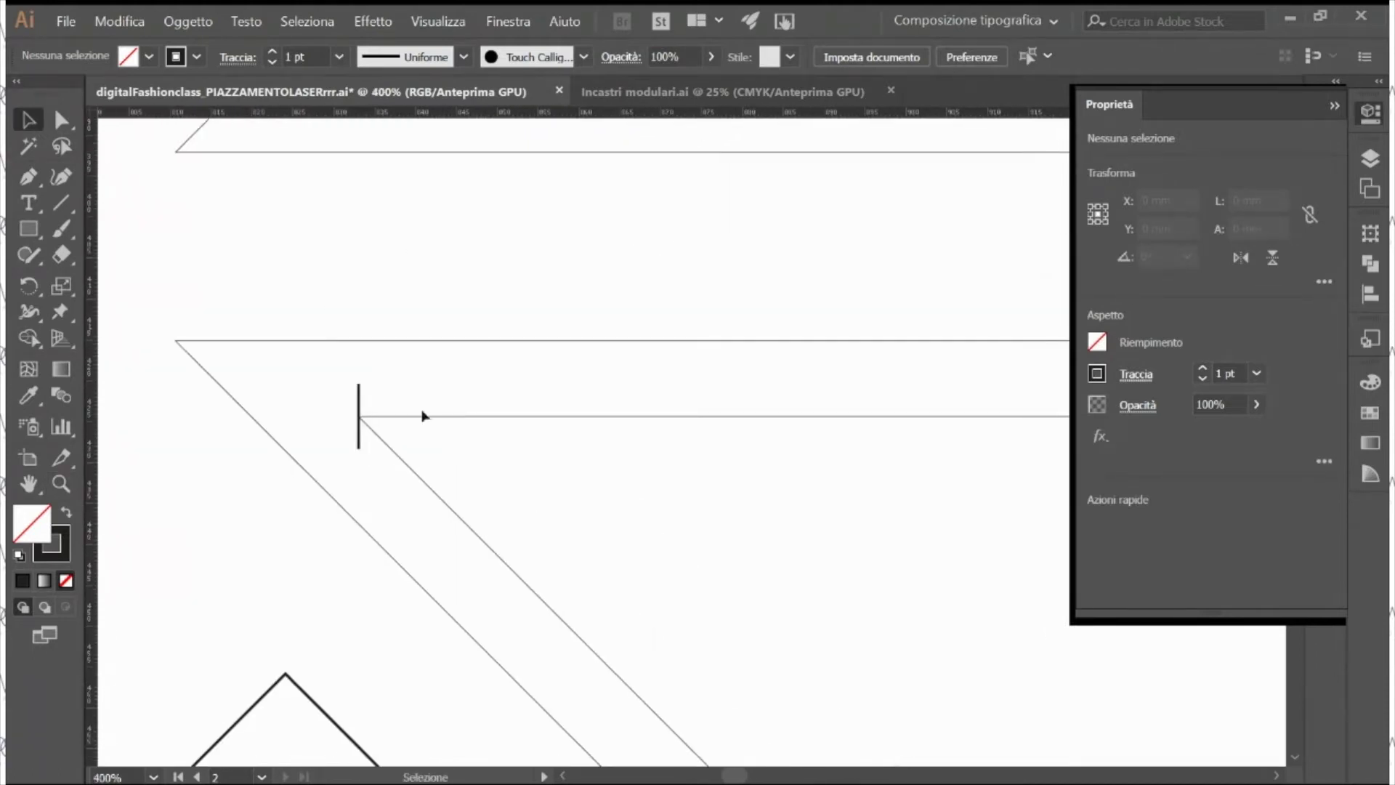
pyautogui.click(360, 404)
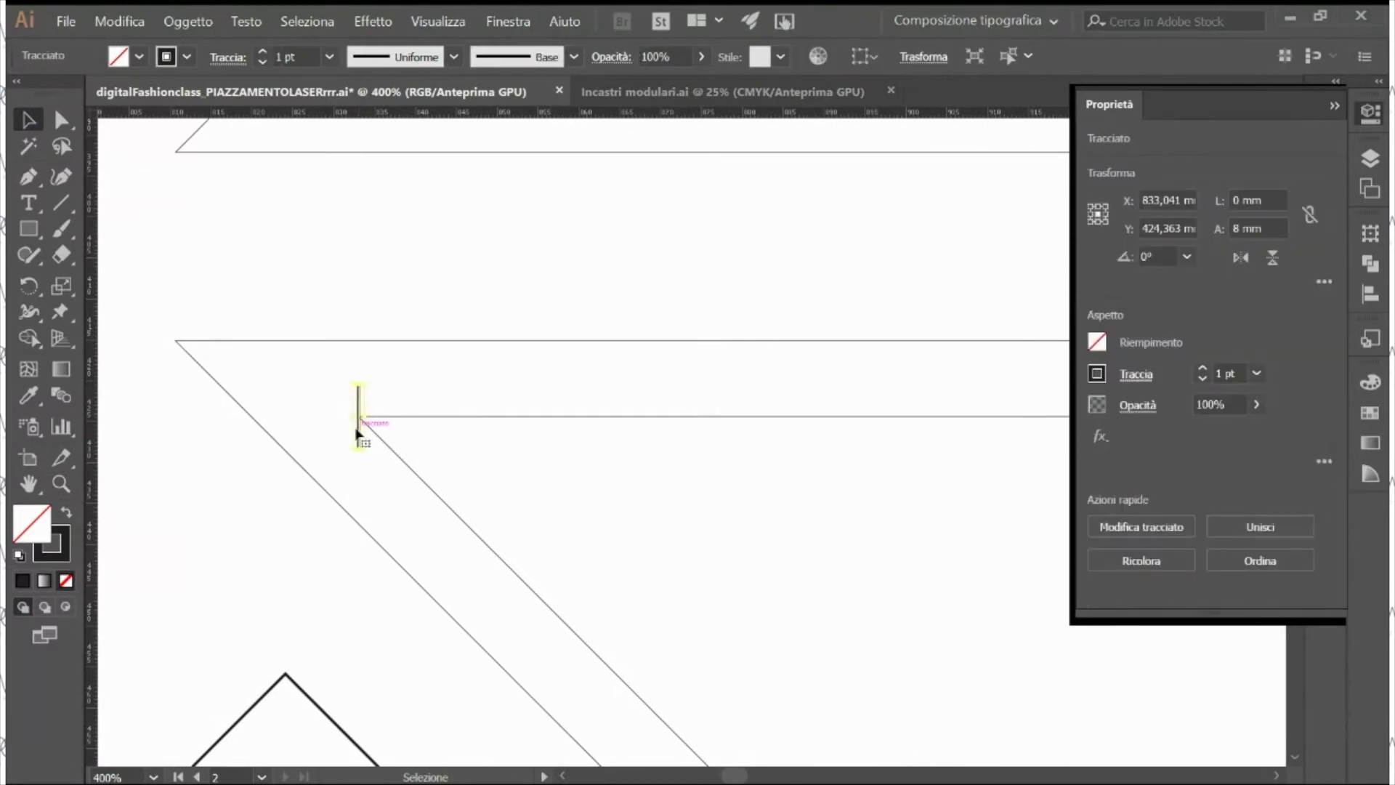
pyautogui.moveTo(361, 441)
pyautogui.mouseDown()
pyautogui.moveTo(499, 463)
pyautogui.moveTo(377, 427)
pyautogui.moveTo(361, 436)
pyautogui.moveTo(389, 443)
pyautogui.moveTo(368, 427)
pyautogui.moveTo(359, 436)
pyautogui.moveTo(383, 429)
pyautogui.moveTo(360, 436)
pyautogui.mouseUp()
pyautogui.press('Return')
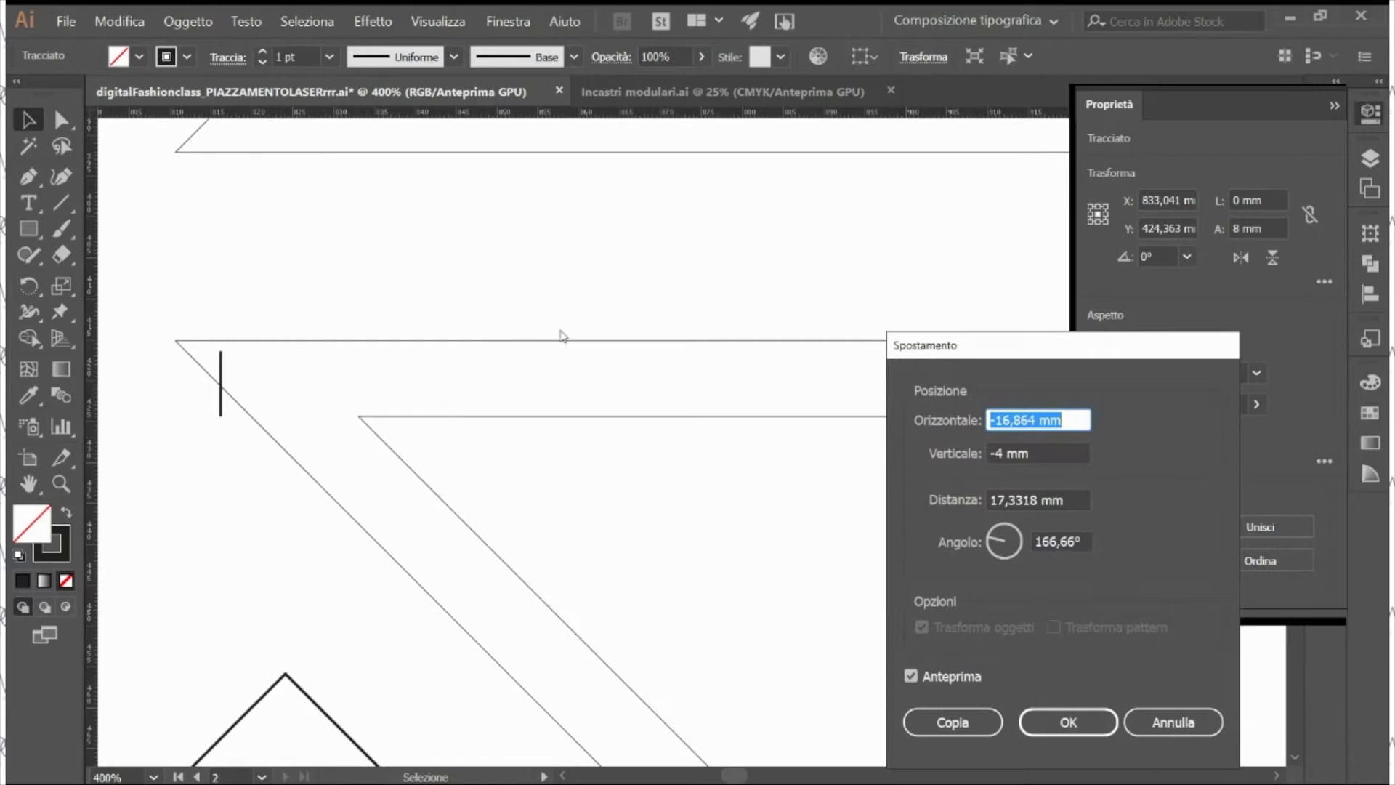
pyautogui.click(1164, 729)
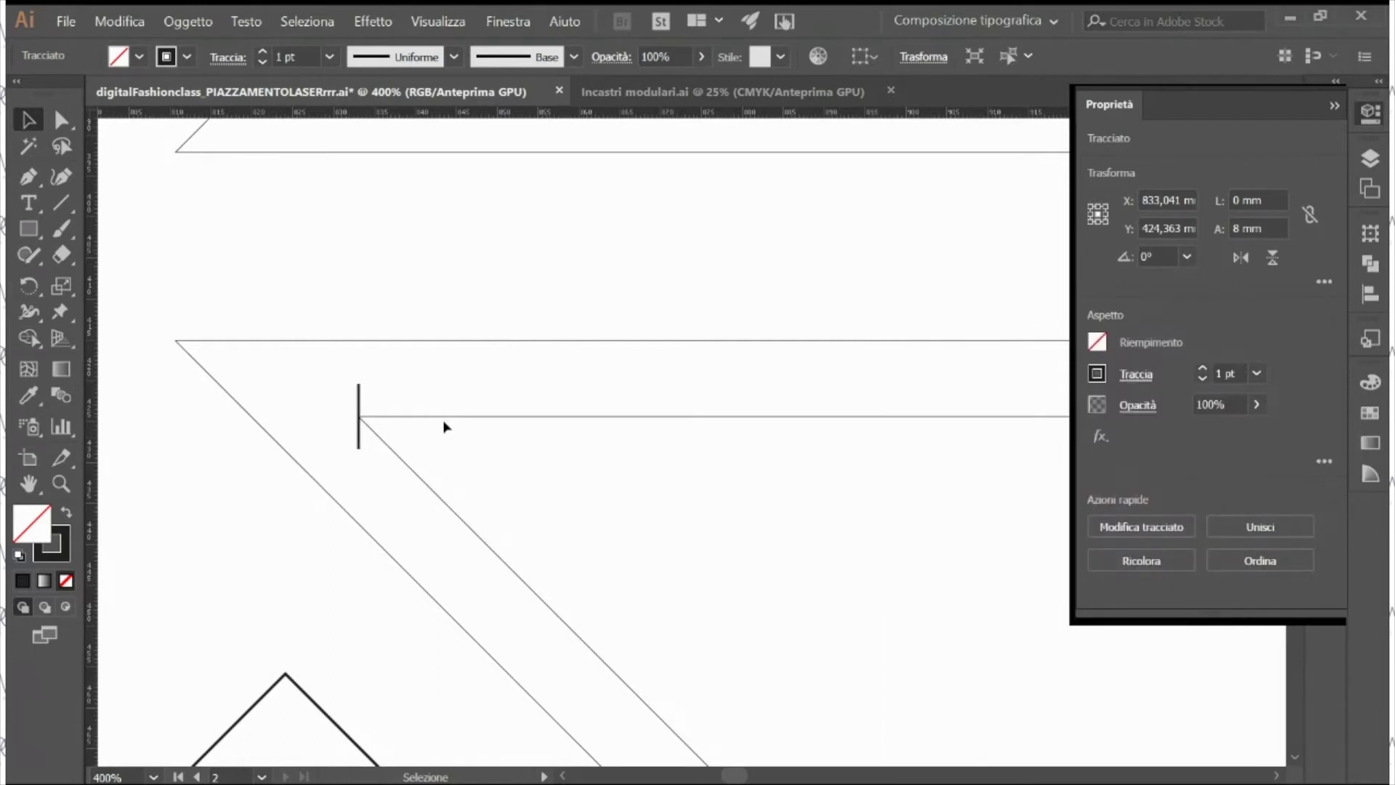
pyautogui.click(362, 391)
pyautogui.press('Return')
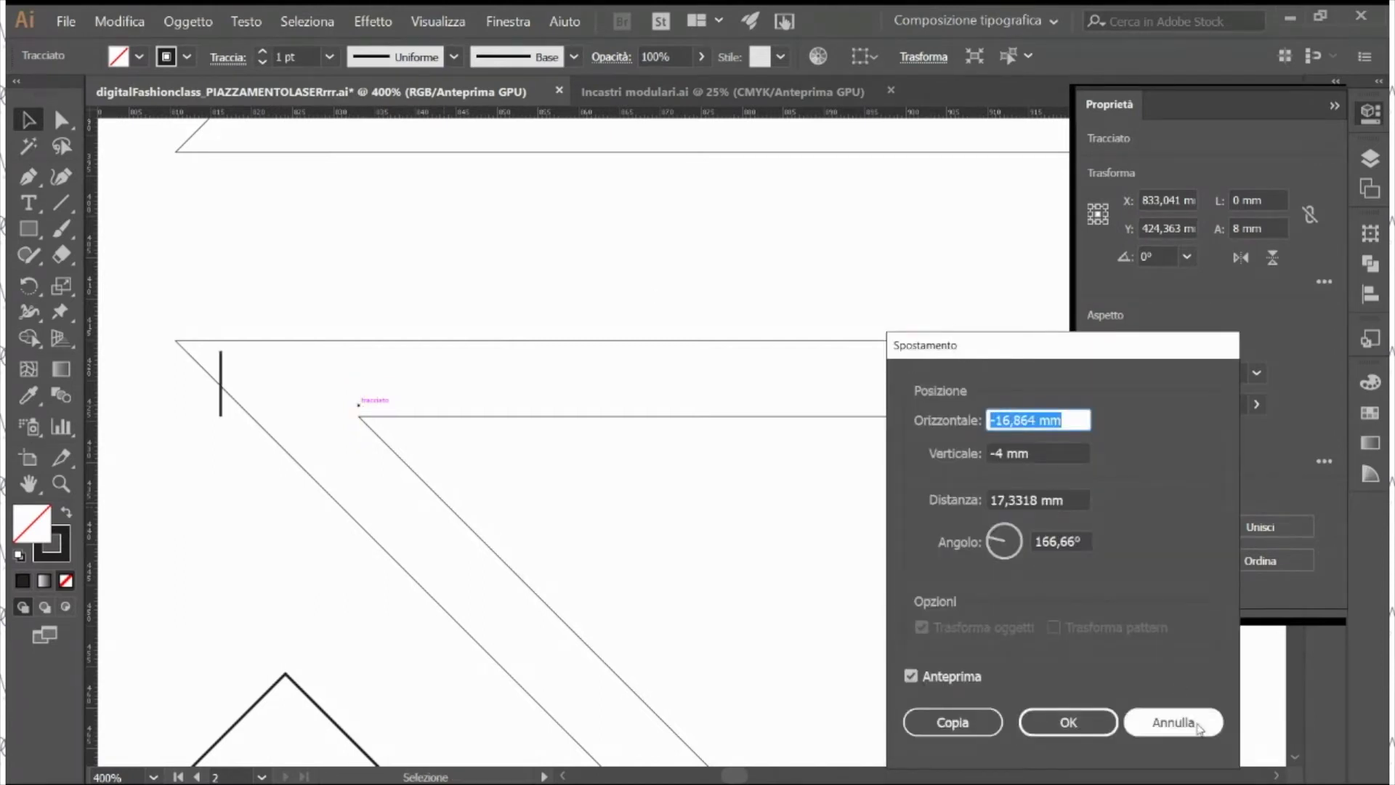
pyautogui.click(1163, 721)
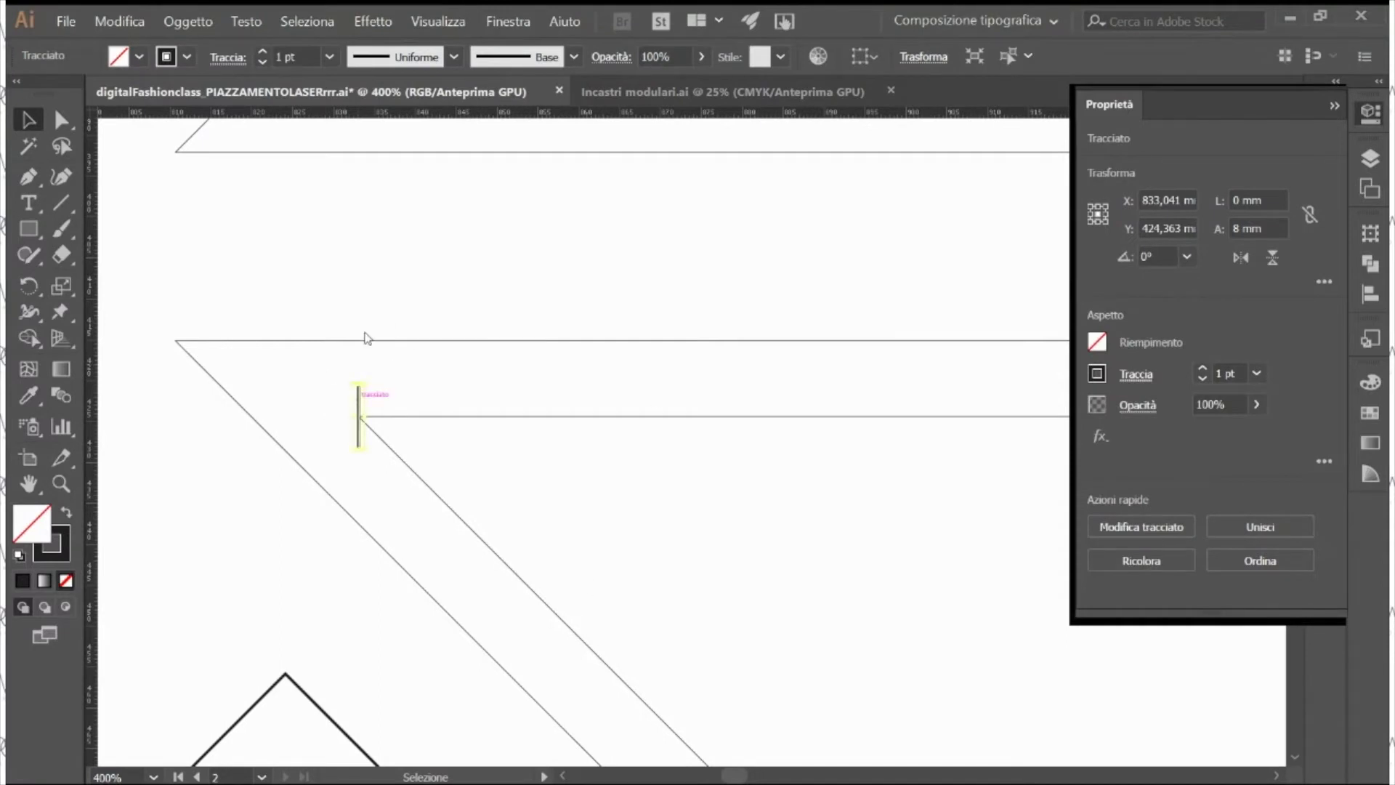
# Step: Copy the short vertical cut line at the lower piece's inner corner 11 mm horizontally and 0 mm vertically with the Move command
pyautogui.click(368, 376)
pyautogui.click(365, 407)
pyautogui.press('Return')
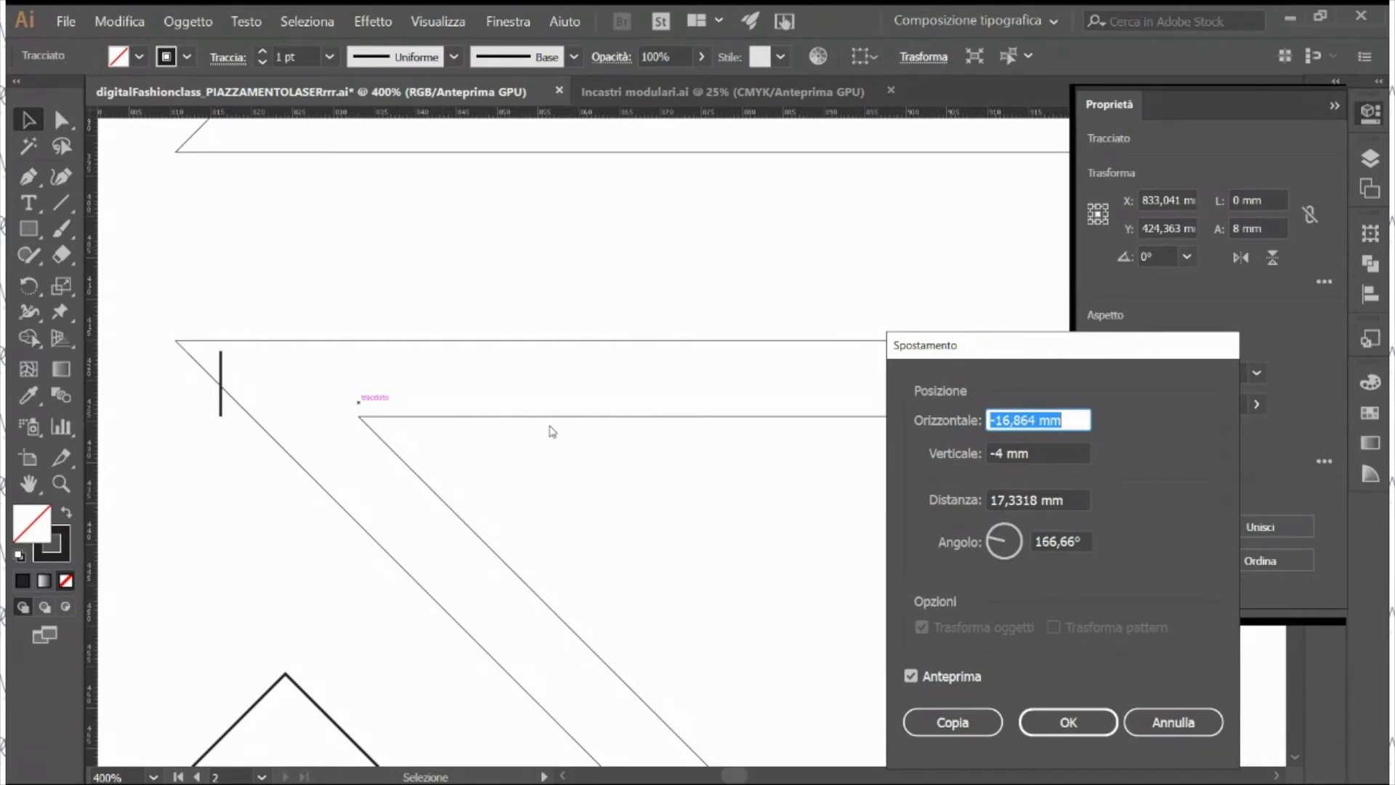
pyautogui.write('11')
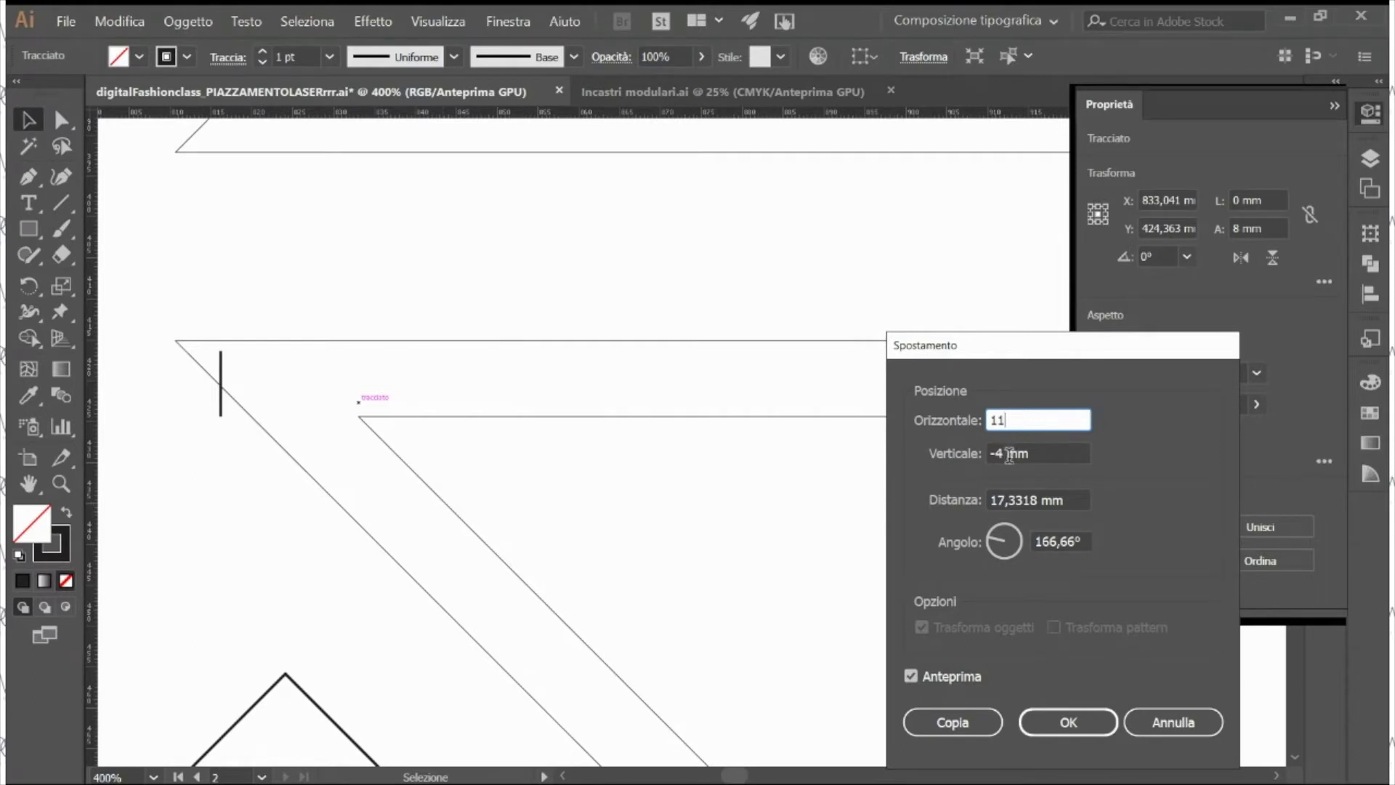
pyautogui.press('Tab')
pyautogui.write('0 mm')
pyautogui.click(953, 677)
pyautogui.click(967, 681)
pyautogui.click(966, 681)
pyautogui.click(967, 681)
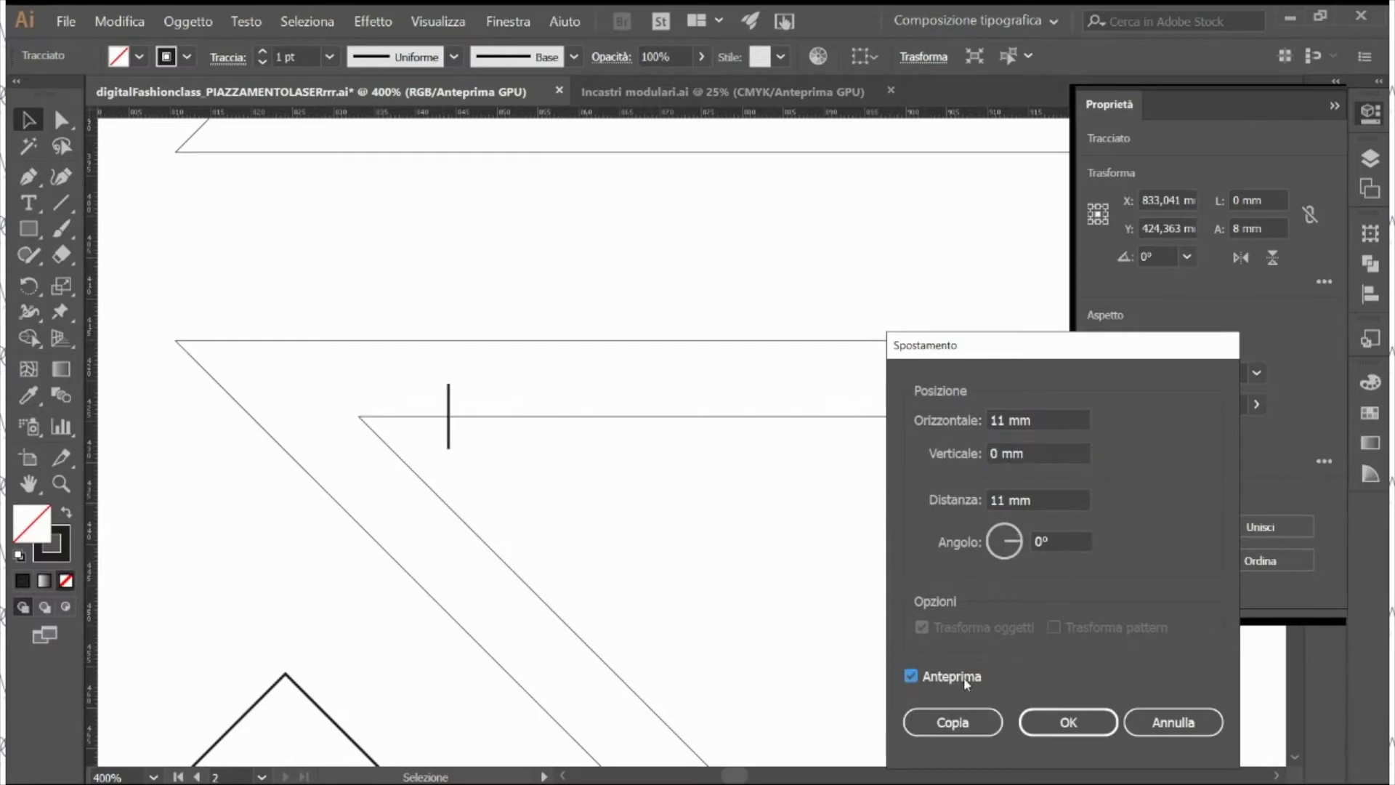
pyautogui.click(967, 684)
pyautogui.click(964, 684)
pyautogui.click(952, 722)
# Step: Make a third cut line by copying the second one with a Move offset of 11 mm horizontally and 0 mm vertically
pyautogui.hotkey('ctrl', '-')
pyautogui.hotkey('ctrl', '-')
pyautogui.hotkey('ctrl', '-')
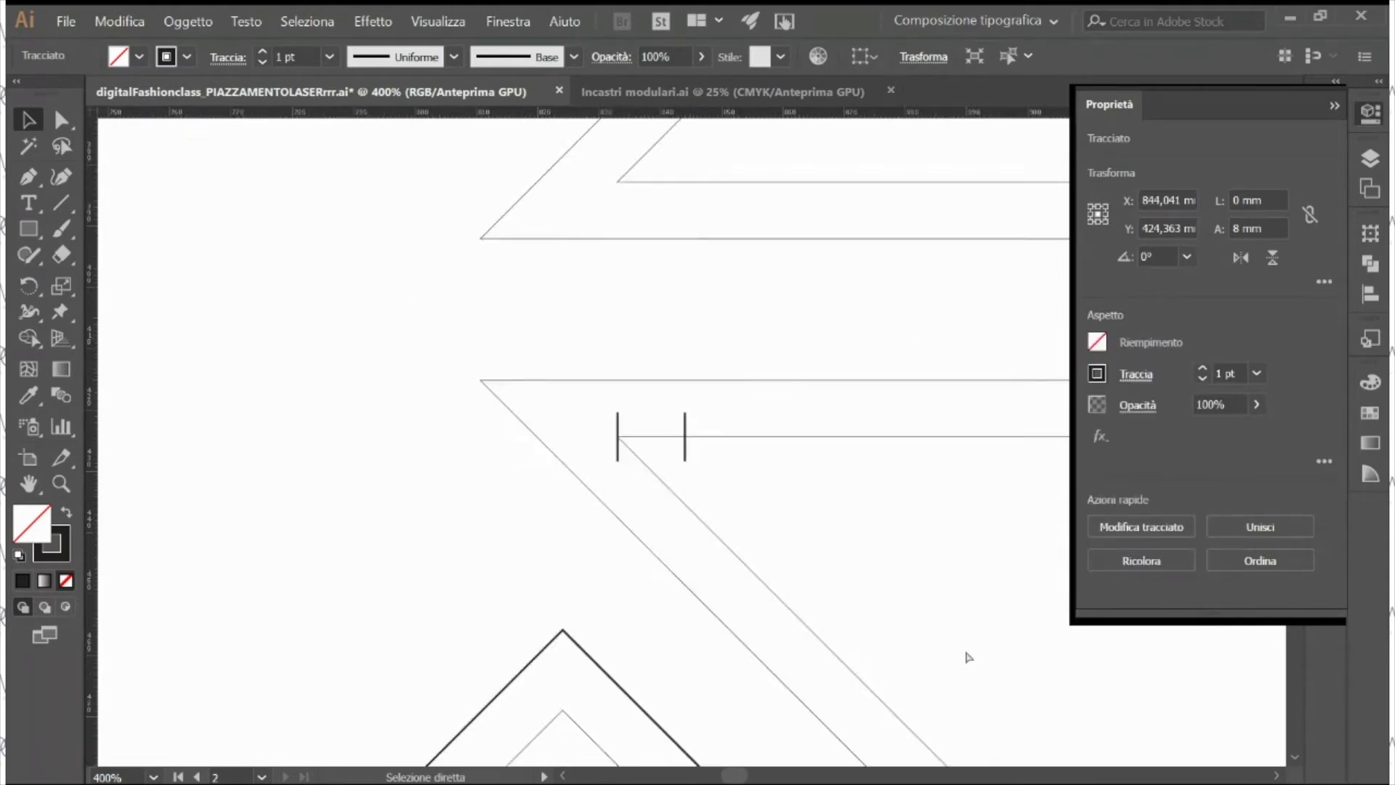
pyautogui.keyDown('ctrl'); pyautogui.hscroll(5, 967, 656); pyautogui.keyUp('ctrl')
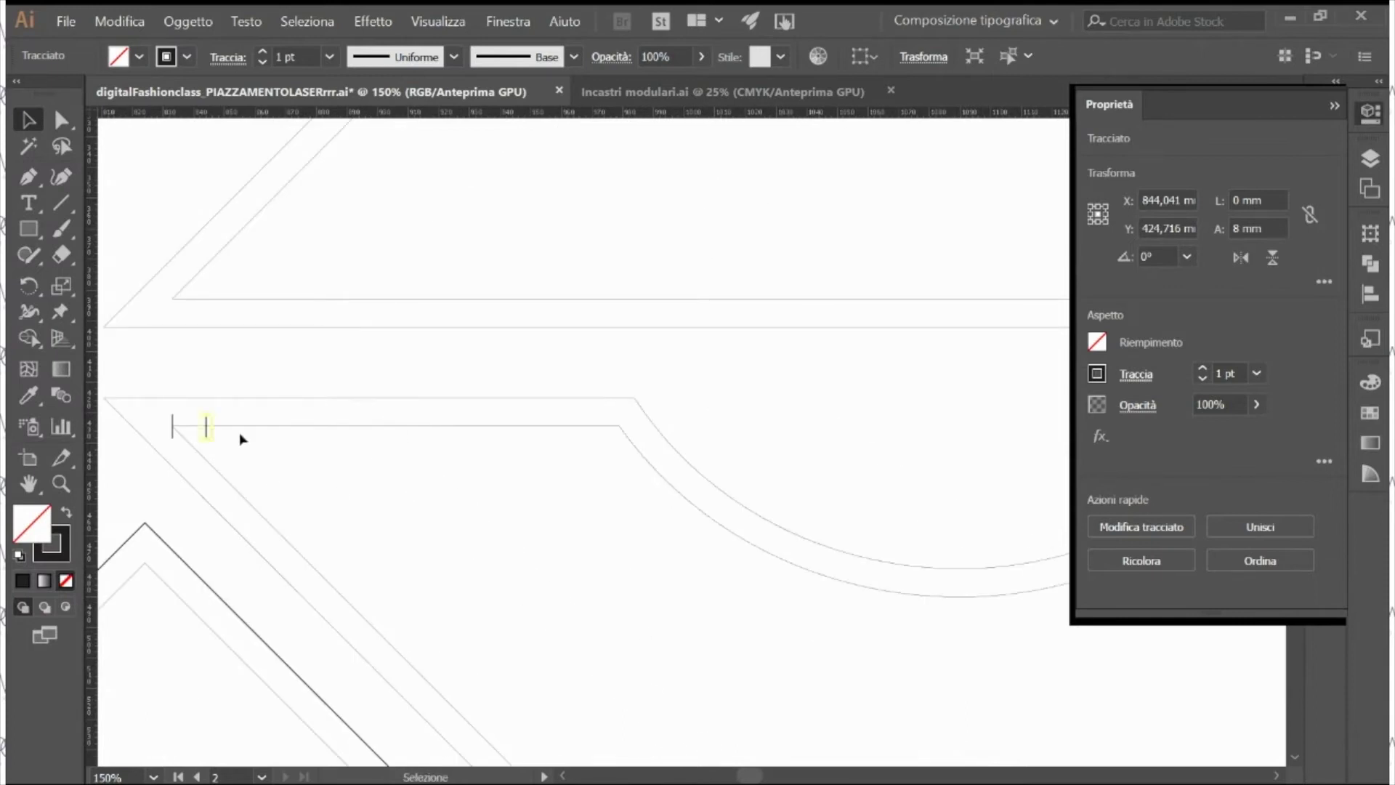
pyautogui.press('Return')
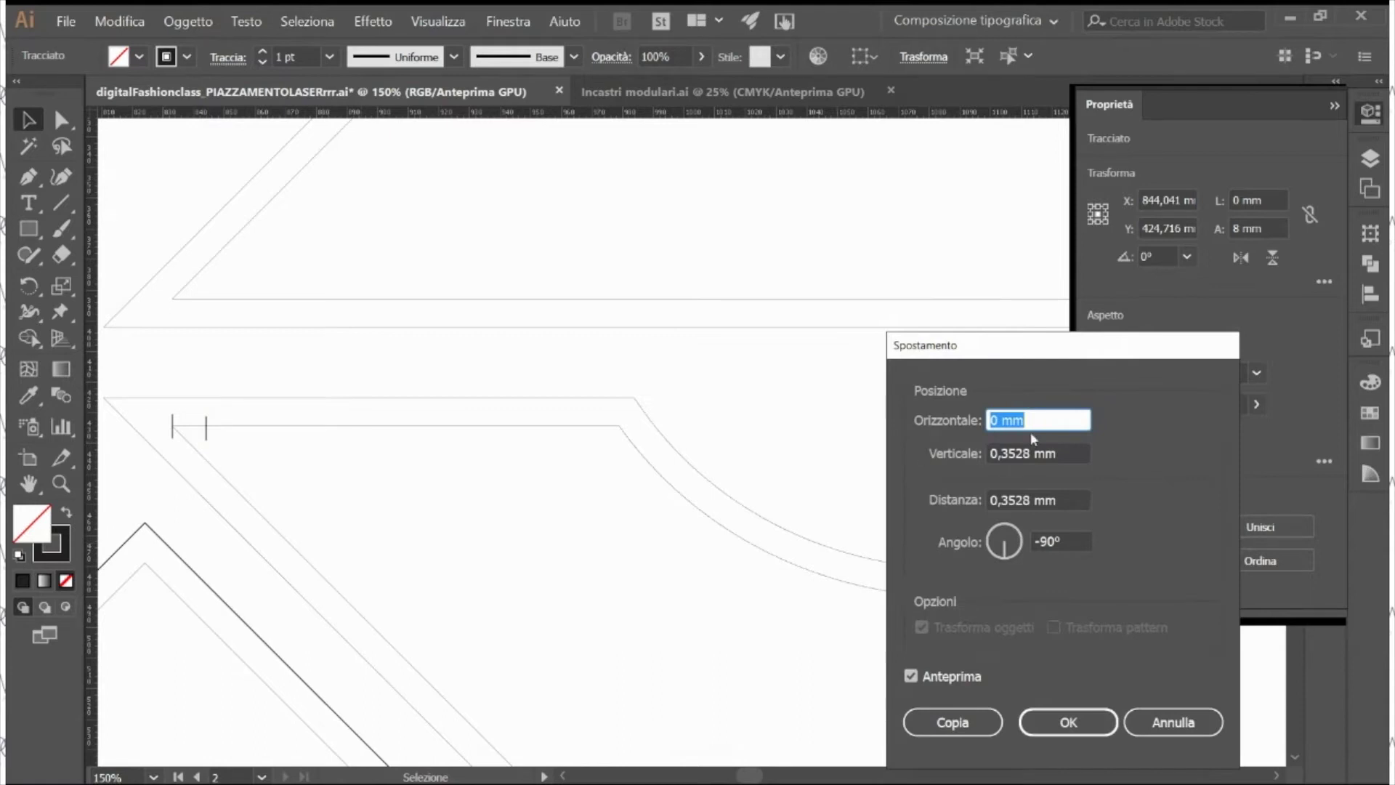
pyautogui.write('11')
pyautogui.press('Tab')
pyautogui.write('0')
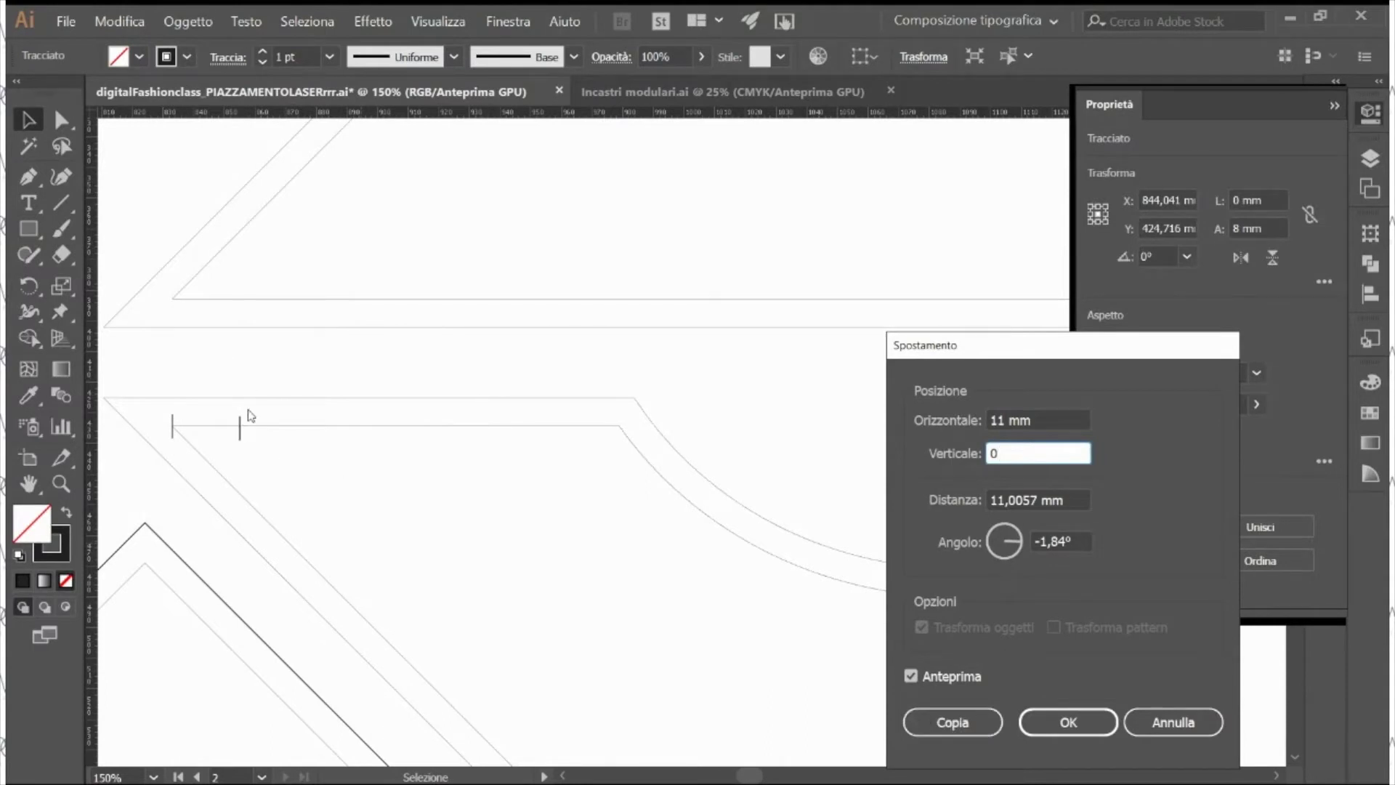
pyautogui.click(975, 724)
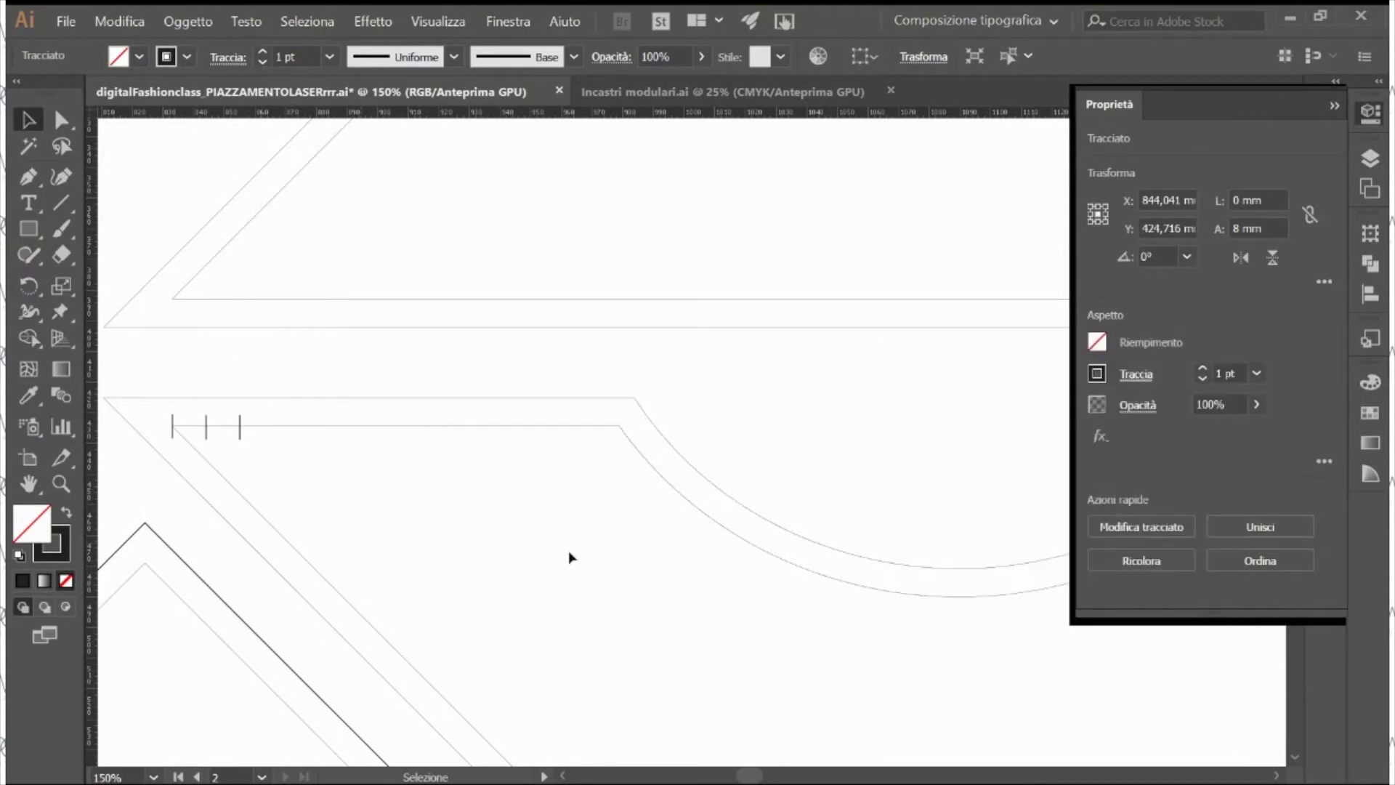
# Step: Repeat the 11 mm horizontal copy along the lower piece's inner line until the cut lines reach the start of the curve
pyautogui.press('Return')
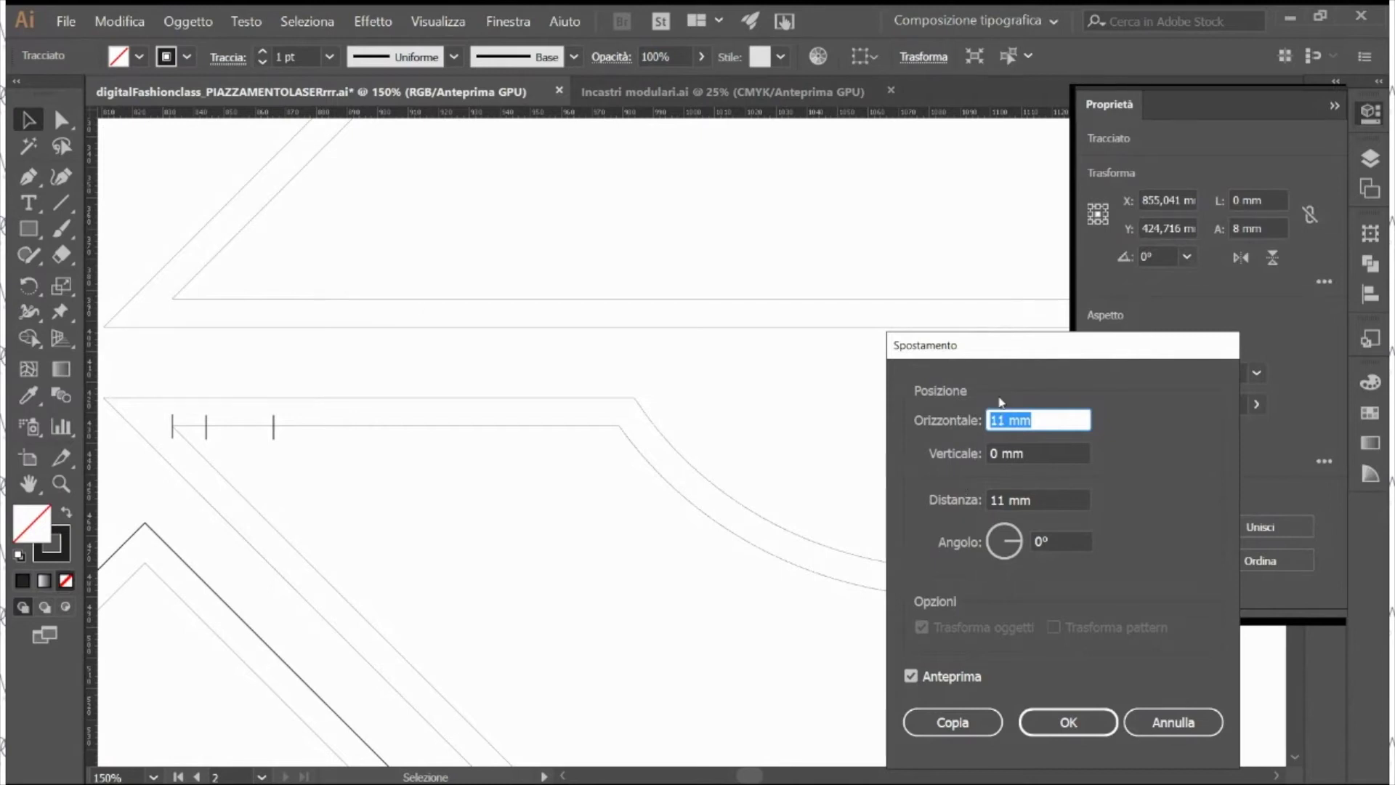
pyautogui.click(953, 730)
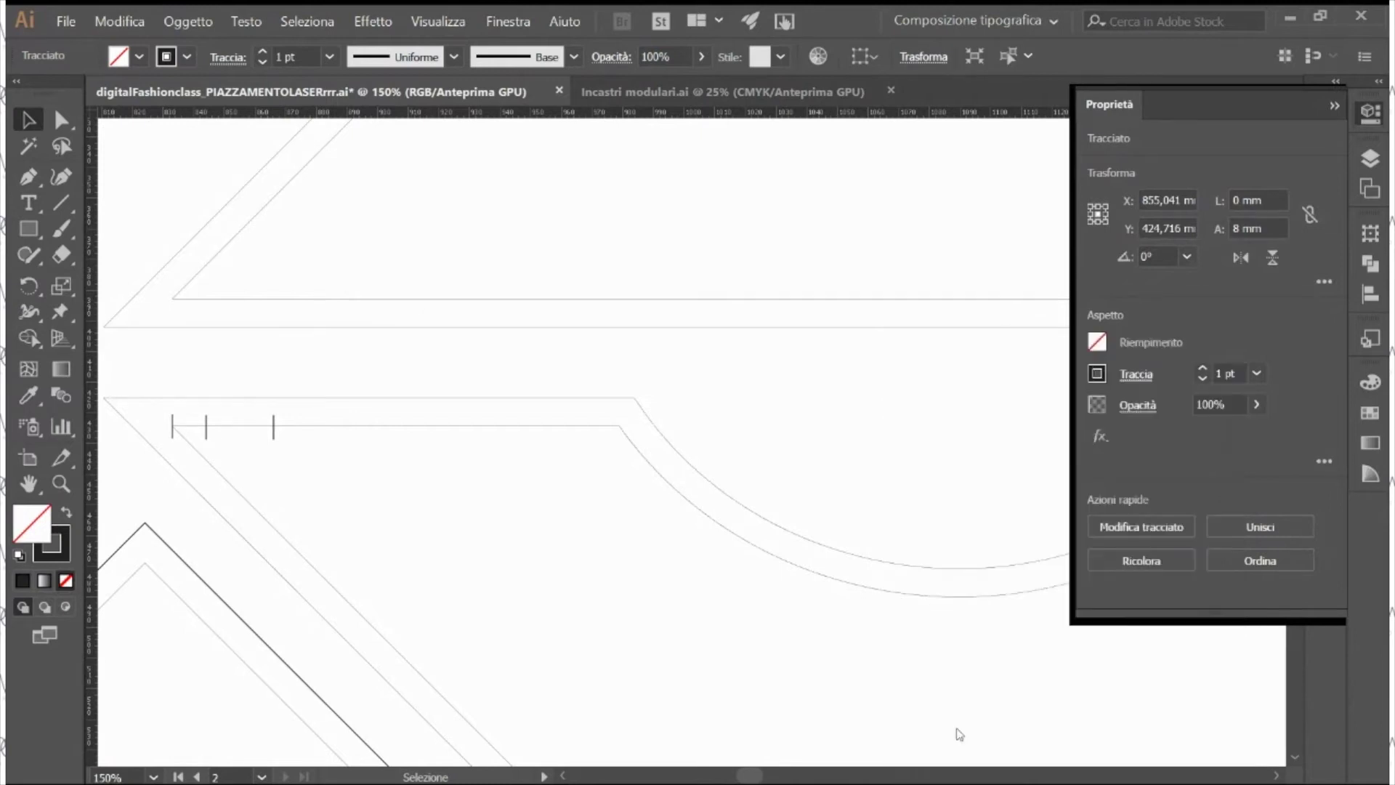
pyautogui.press('Return')
pyautogui.click(956, 731)
pyautogui.press('Return')
pyautogui.press('Return')
pyautogui.press('Return')
pyautogui.click(957, 732)
pyautogui.press('Return')
pyautogui.click(954, 723)
pyautogui.press('Return')
pyautogui.click(954, 722)
pyautogui.press('Return')
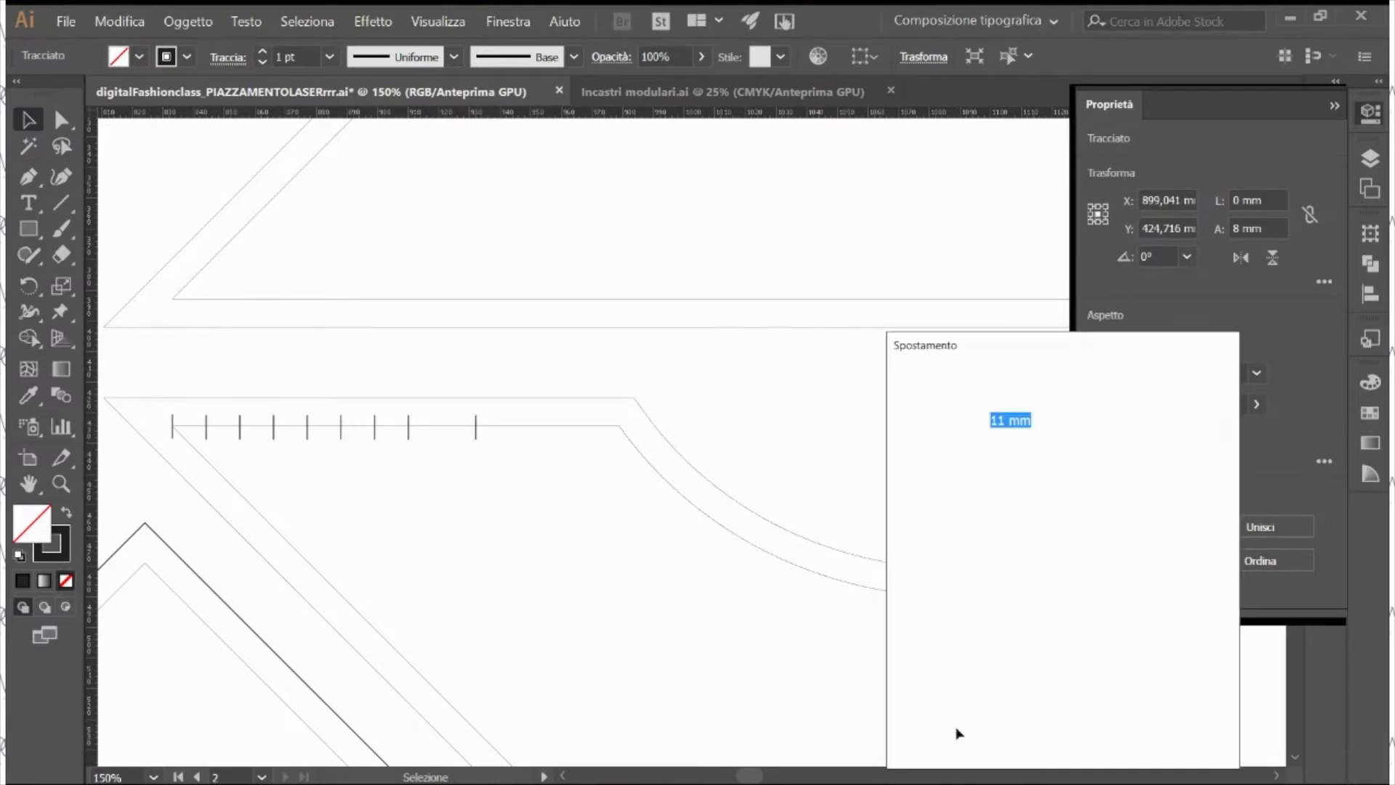
pyautogui.click(953, 722)
pyautogui.press('Return')
pyautogui.click(953, 722)
pyautogui.press('Return')
pyautogui.click(957, 730)
pyautogui.press('Return')
pyautogui.click(953, 723)
pyautogui.press('Return')
pyautogui.click(957, 730)
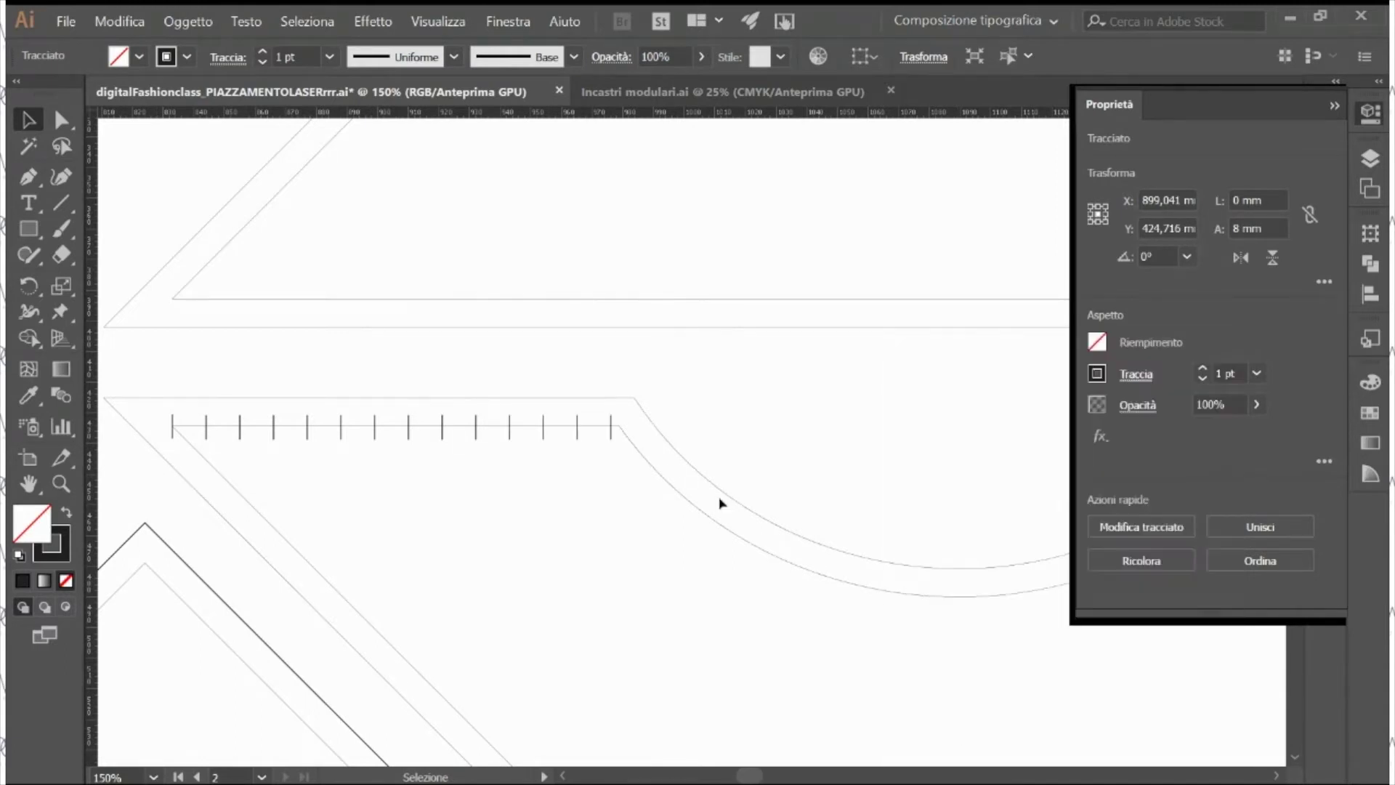
pyautogui.click(502, 477)
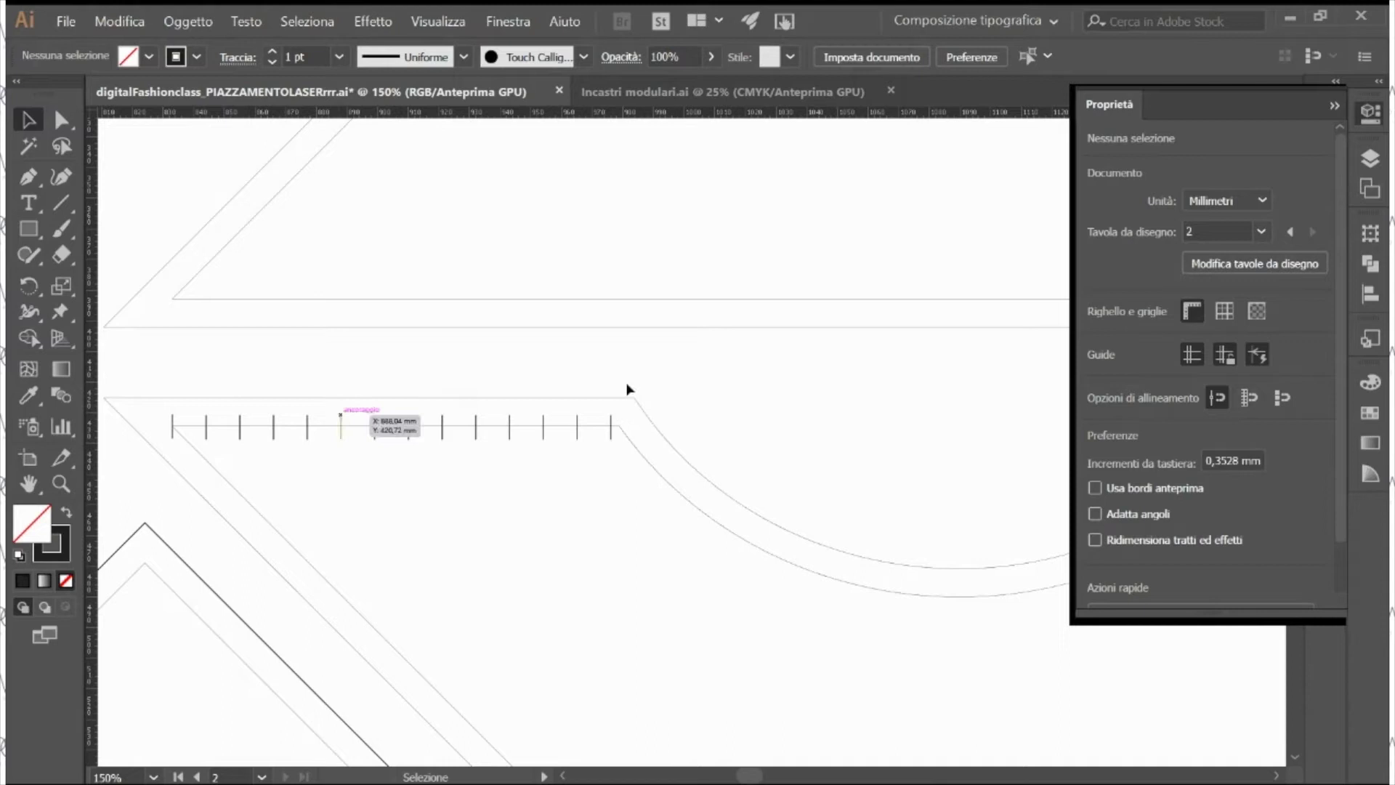
# Step: Duplicate the whole row of cut lines and place it on the upper piece's inner bottom line, starting at its corner
pyautogui.hotkey('ctrl', '-')
pyautogui.hotkey('ctrl', '-')
pyautogui.press('p')
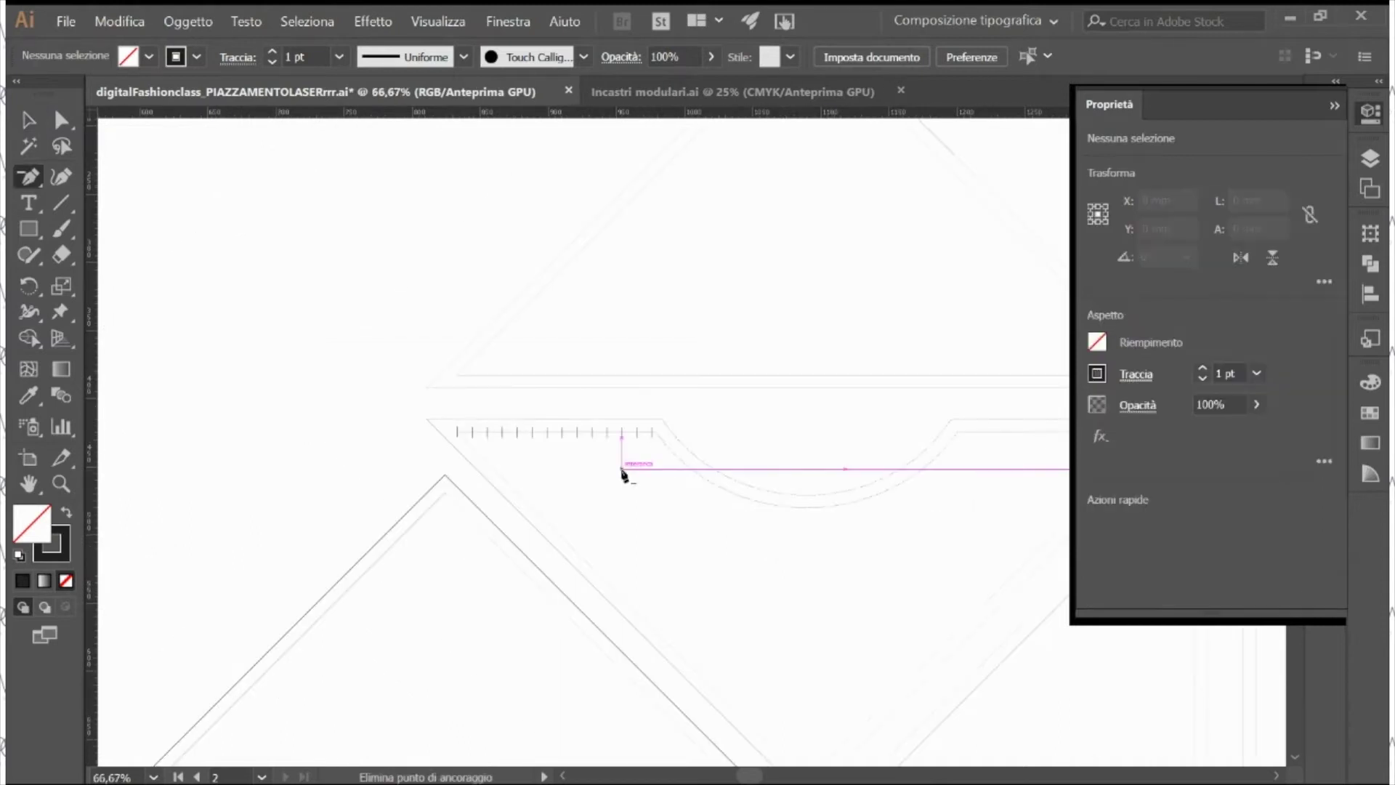
pyautogui.scroll(-5, 622, 473)
pyautogui.keyDown('shift'); pyautogui.hscroll(3, 581, 290); pyautogui.keyUp('shift')
pyautogui.moveTo(480, 243); pyautogui.dragTo(597, 519)
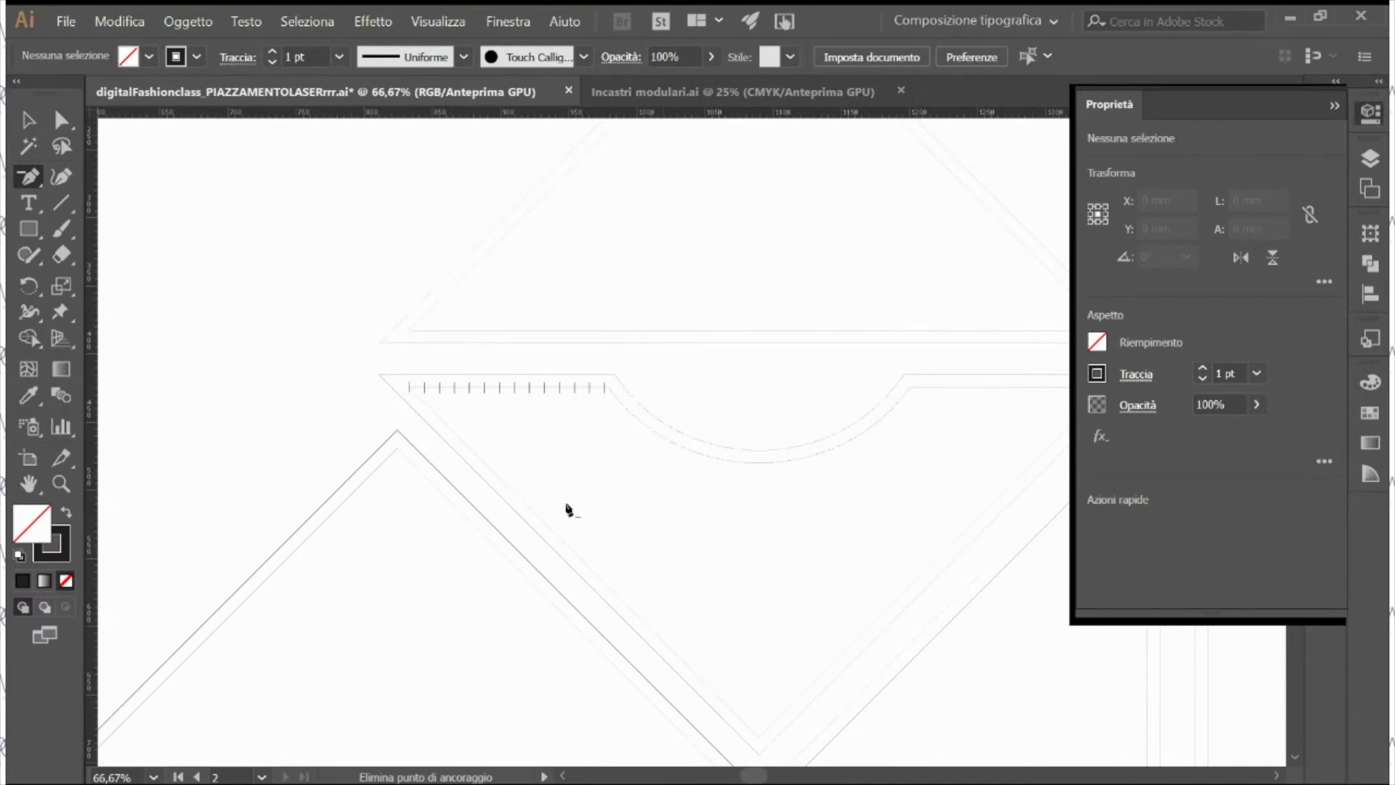
pyautogui.press('z')
pyautogui.click(522, 415)
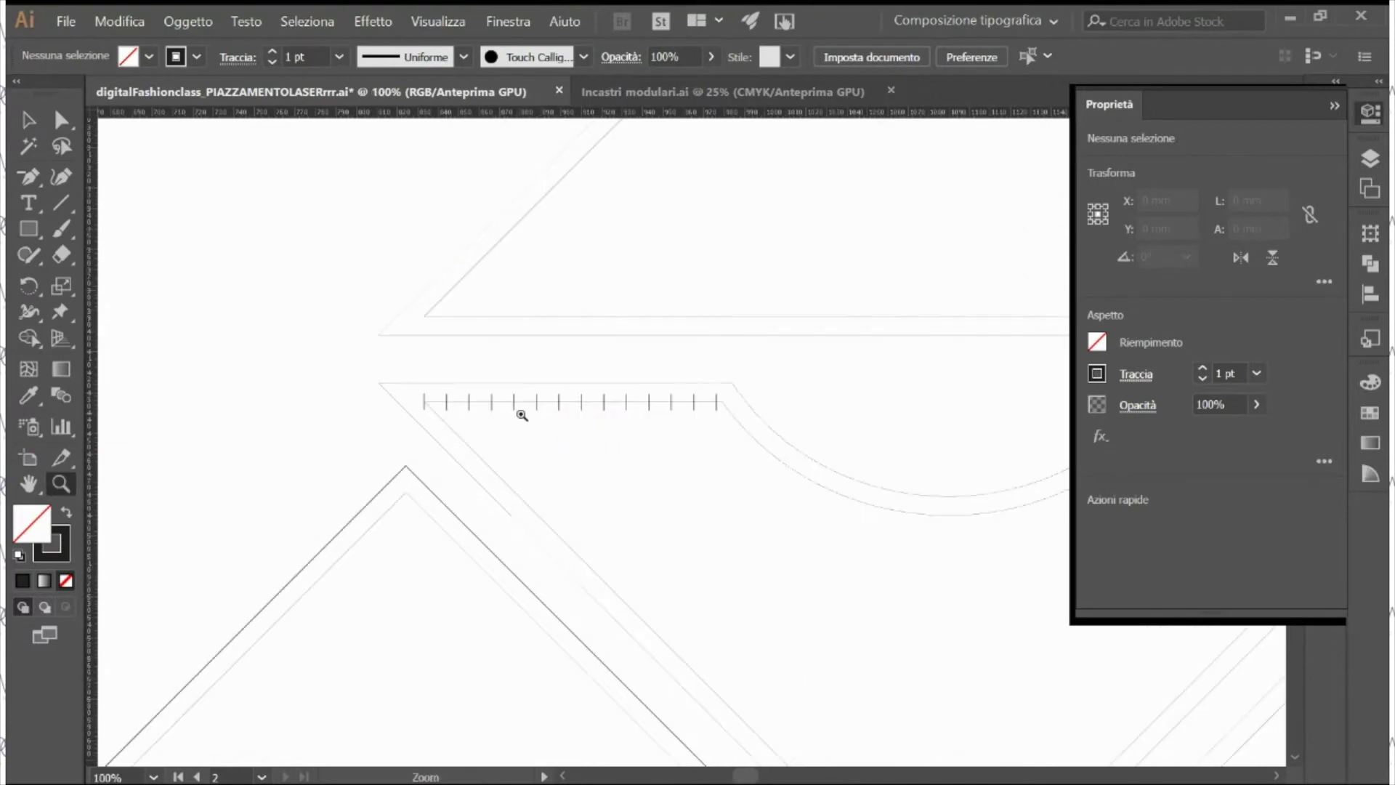
pyautogui.click(522, 415)
pyautogui.press('v')
pyautogui.moveTo(832, 413); pyautogui.dragTo(401, 423)
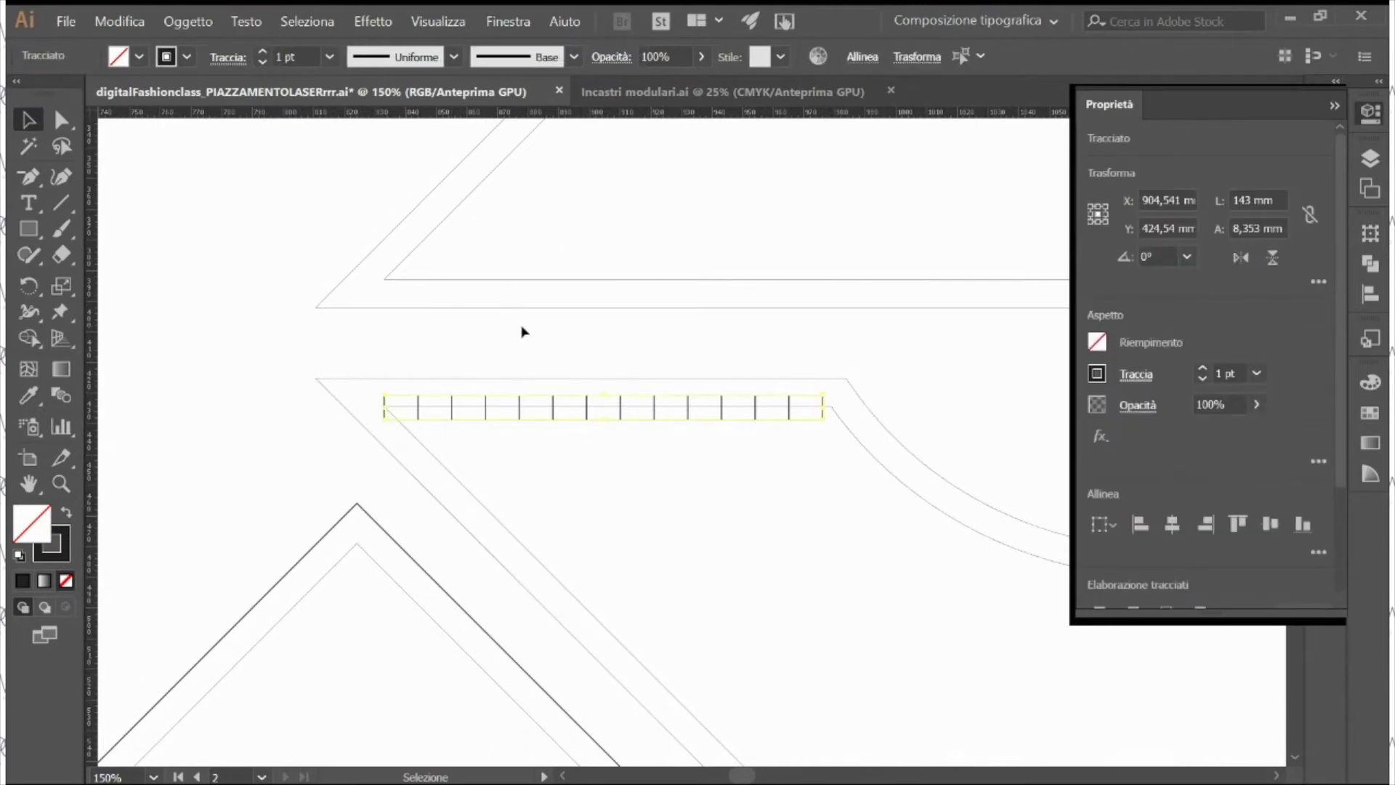
pyautogui.hotkey('ctrl', 'd')
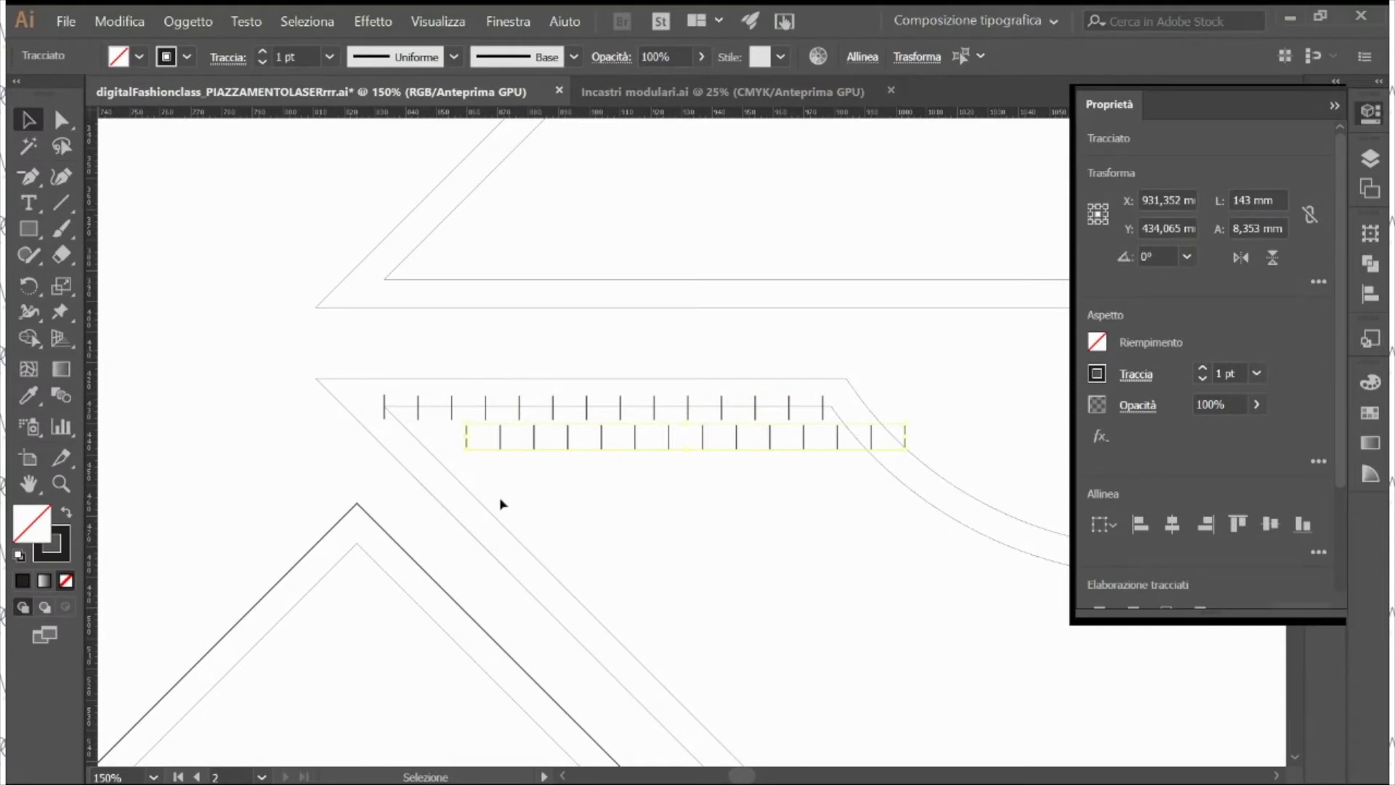
pyautogui.moveTo(500, 443); pyautogui.dragTo(421, 290)
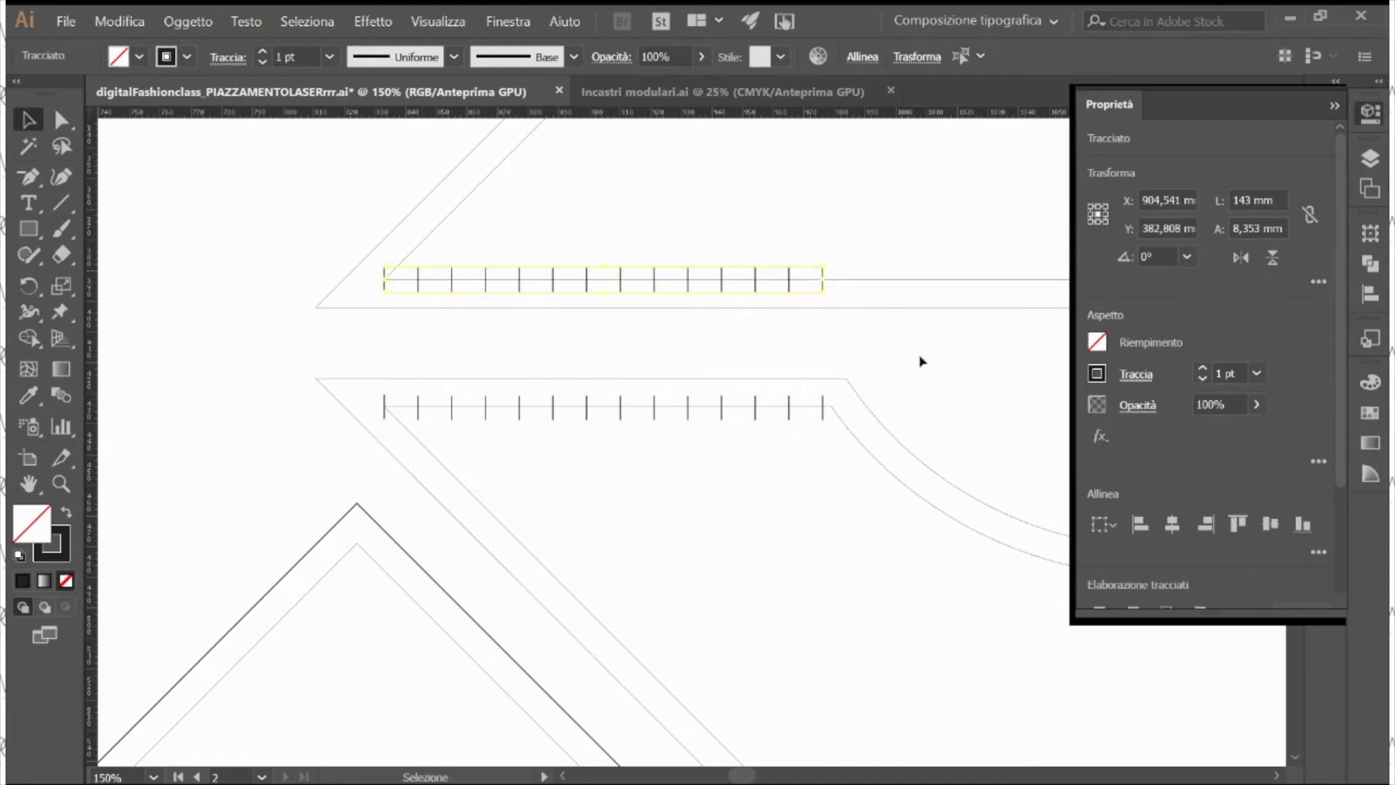
pyautogui.click(819, 346)
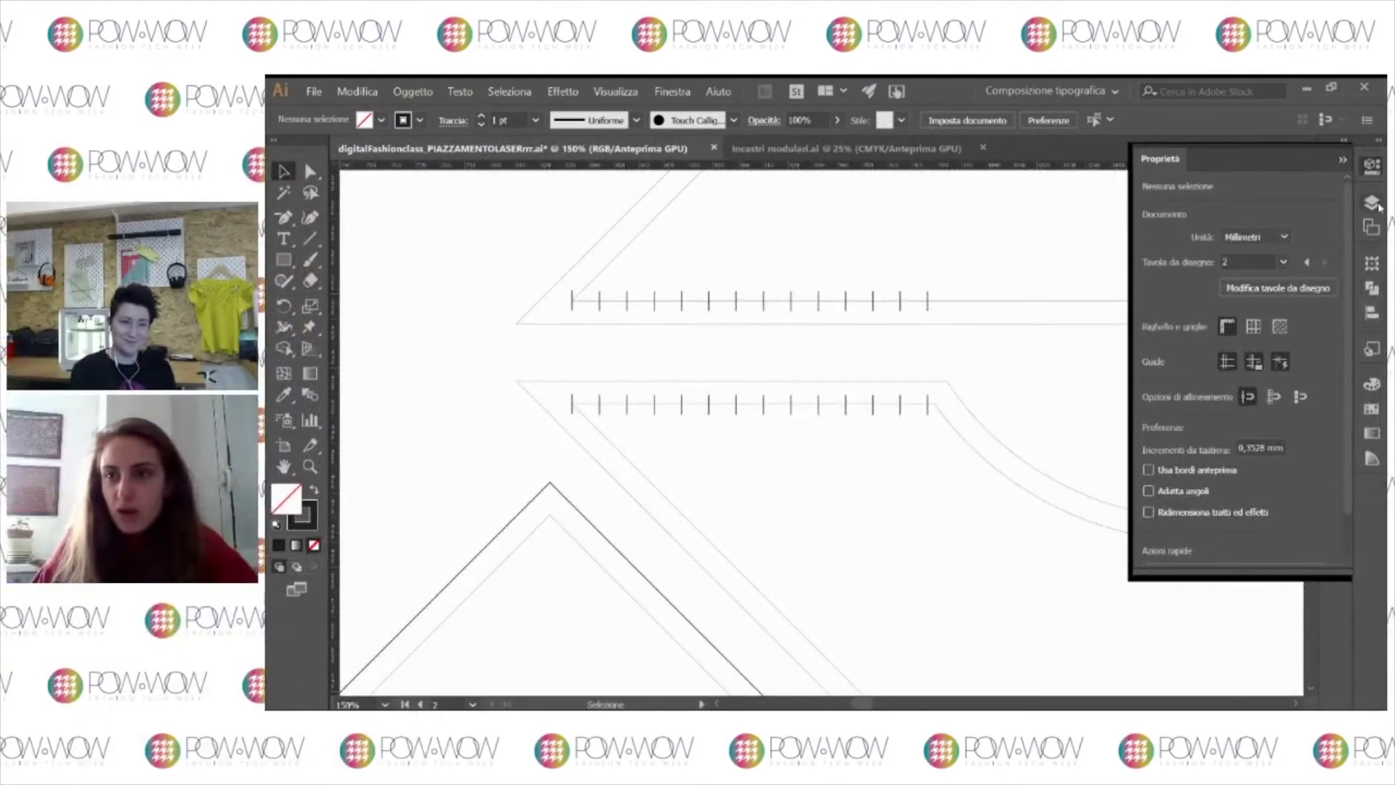
# Step: Unlock layer Livello 6 and move the upper piece with its row of cut lines straight down, closer to the lower piece
pyautogui.click(1372, 203)
pyautogui.click(1176, 240)
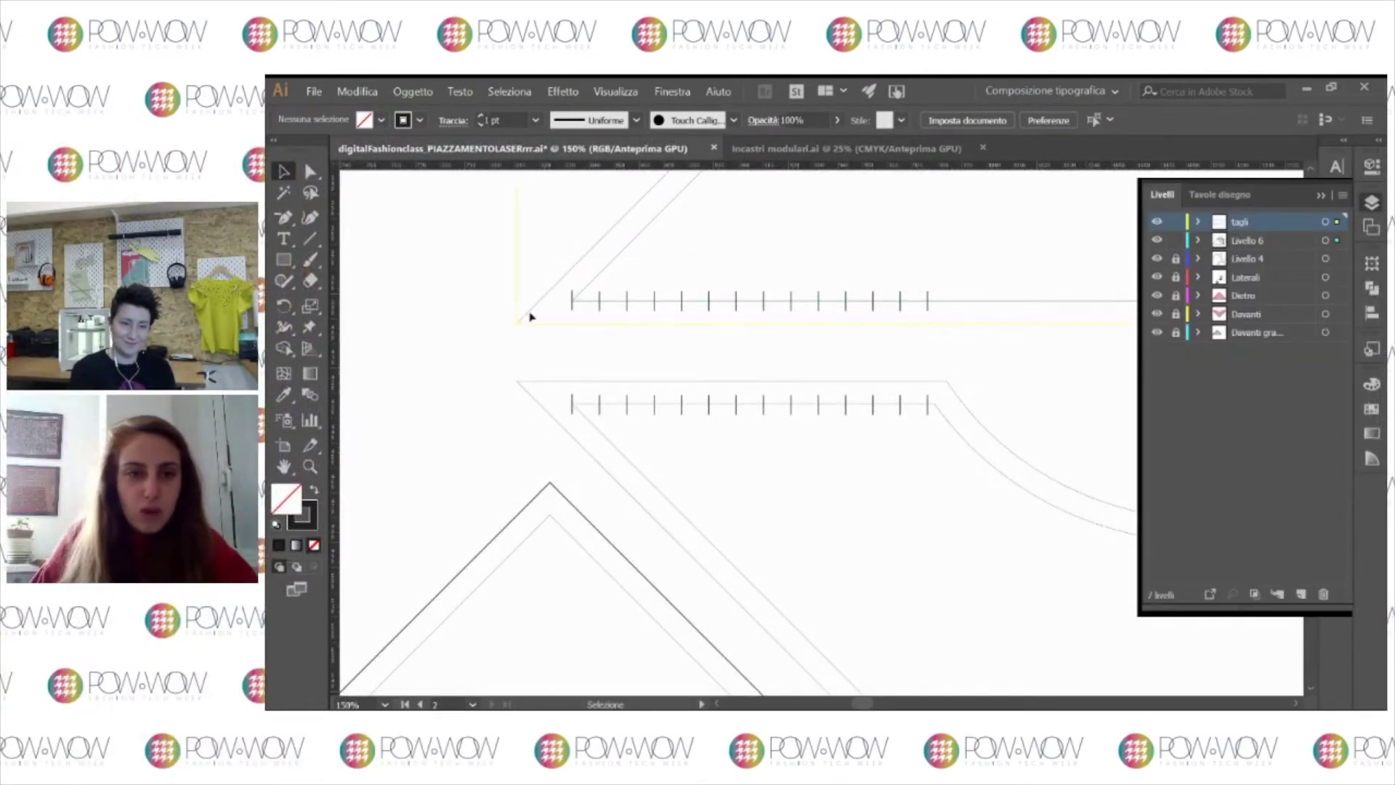
pyautogui.moveTo(530, 312); pyautogui.dragTo(573, 302)
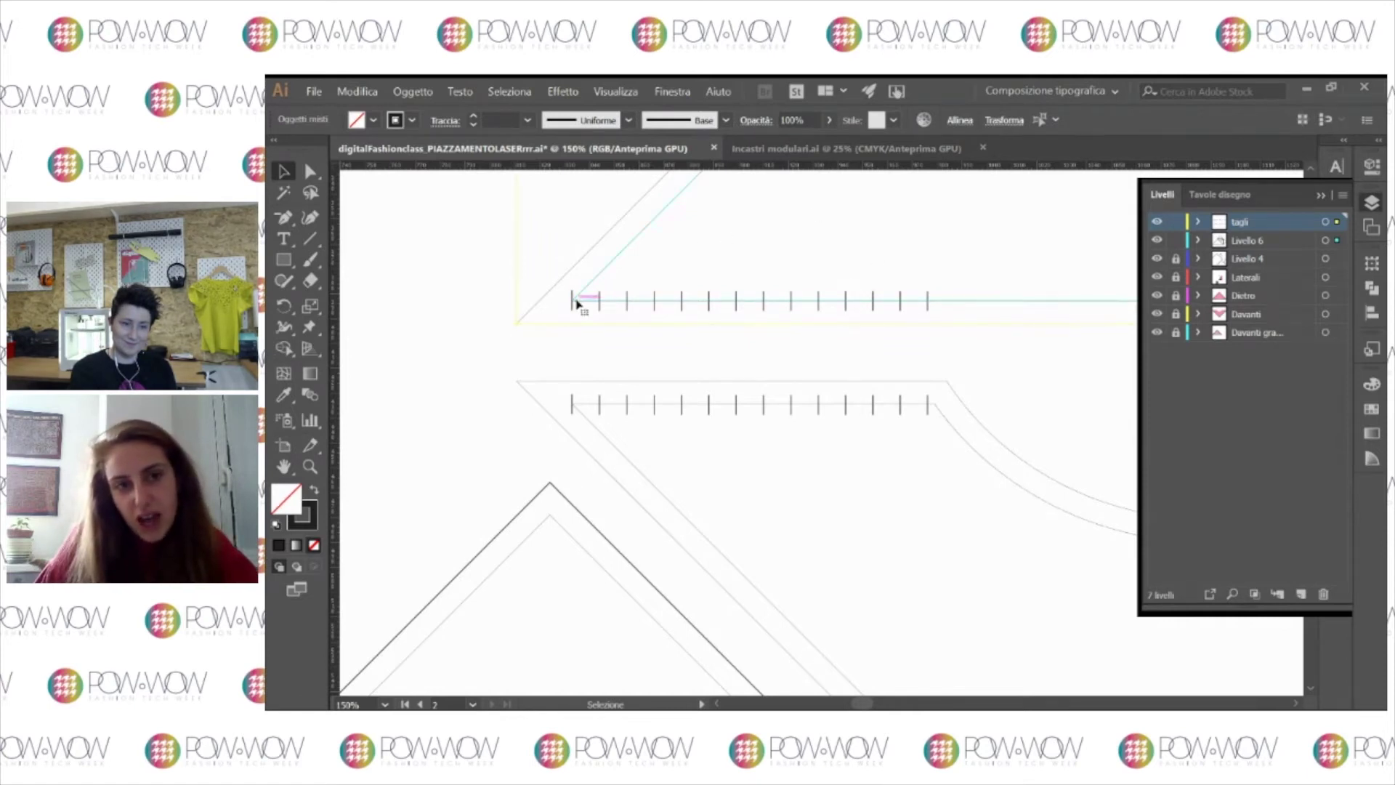
pyautogui.moveTo(578, 303); pyautogui.dragTo(574, 343)
pyautogui.click(548, 268)
# Step: Place a vertical guide through the first cut line of both rows to check their alignment
pyautogui.moveTo(339, 338); pyautogui.dragTo(572, 344)
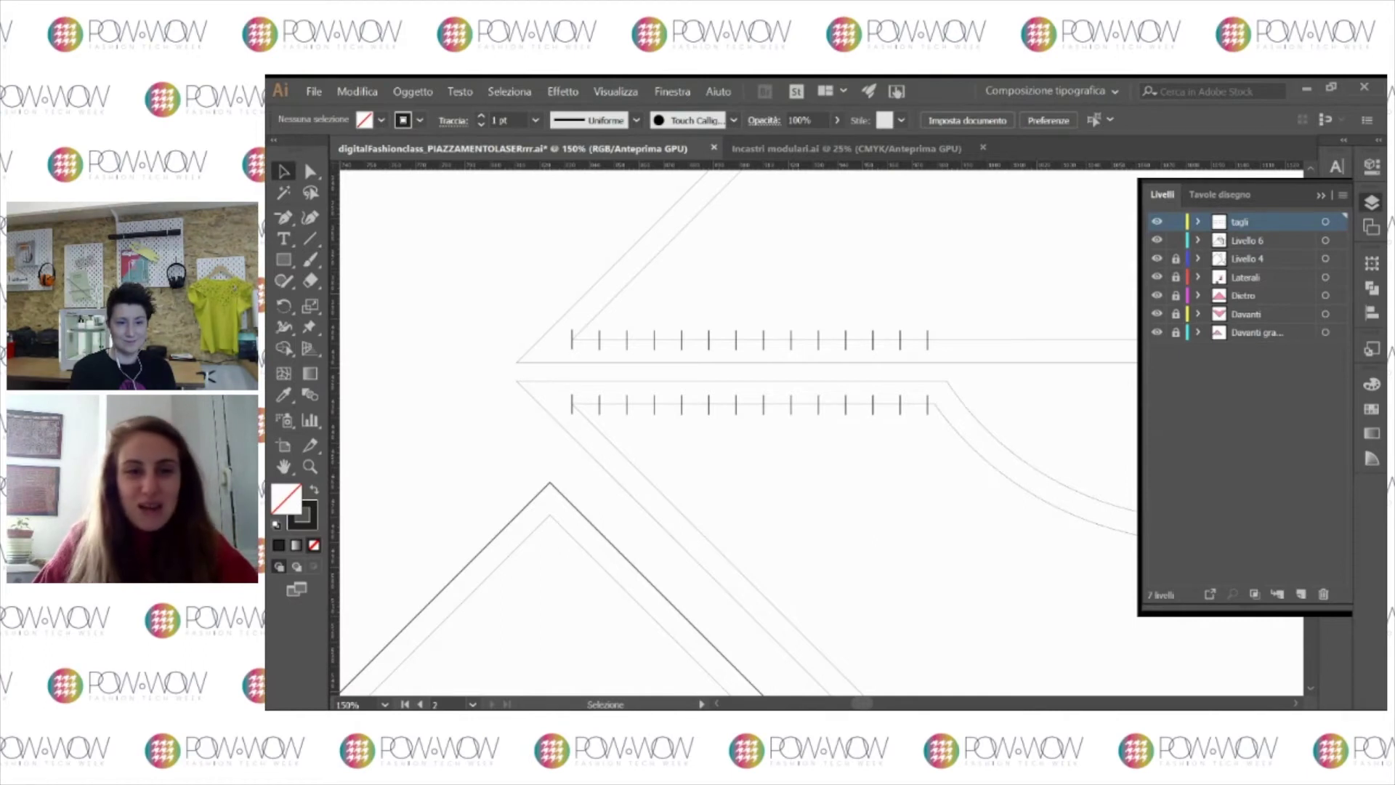
pyautogui.hotkey('ctrl', 'r')
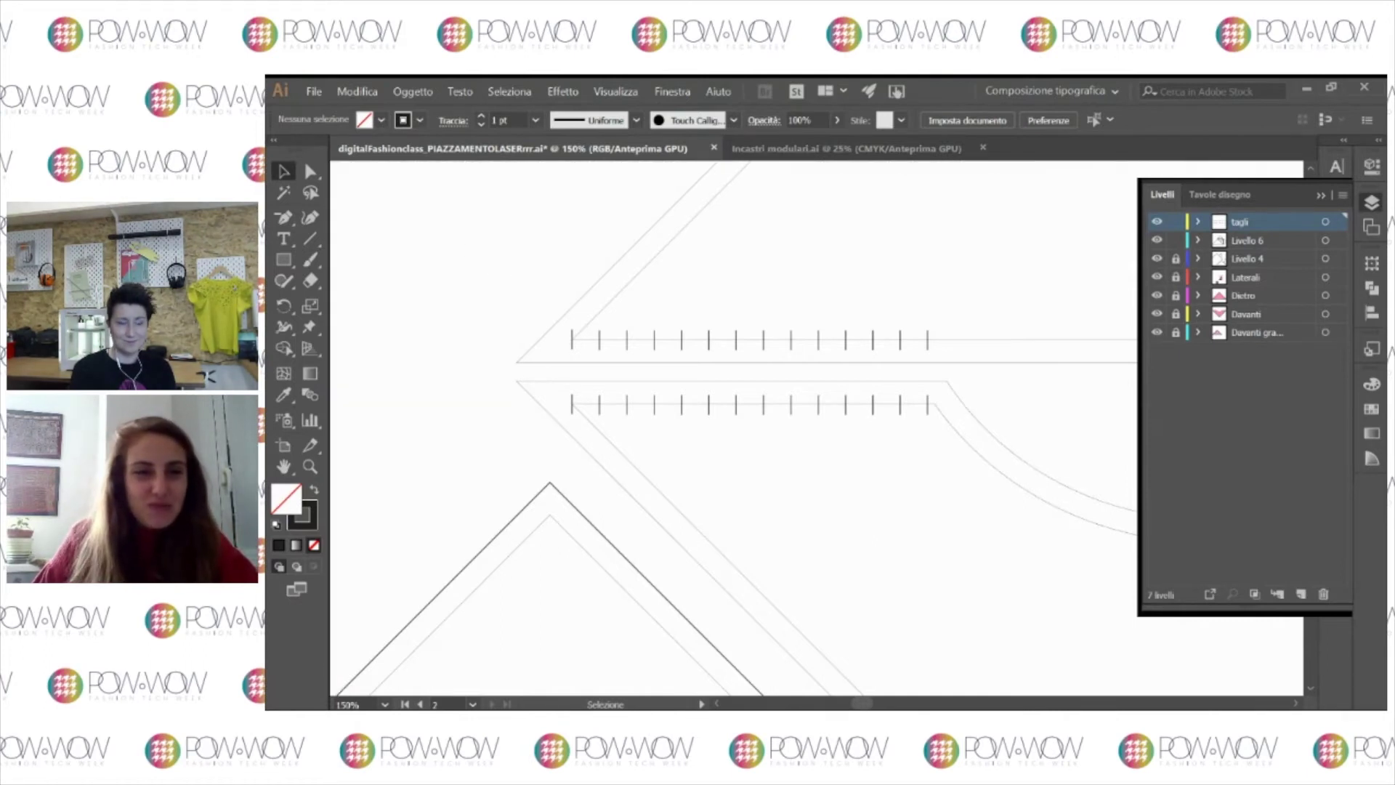
pyautogui.hotkey('ctrl', 'r')
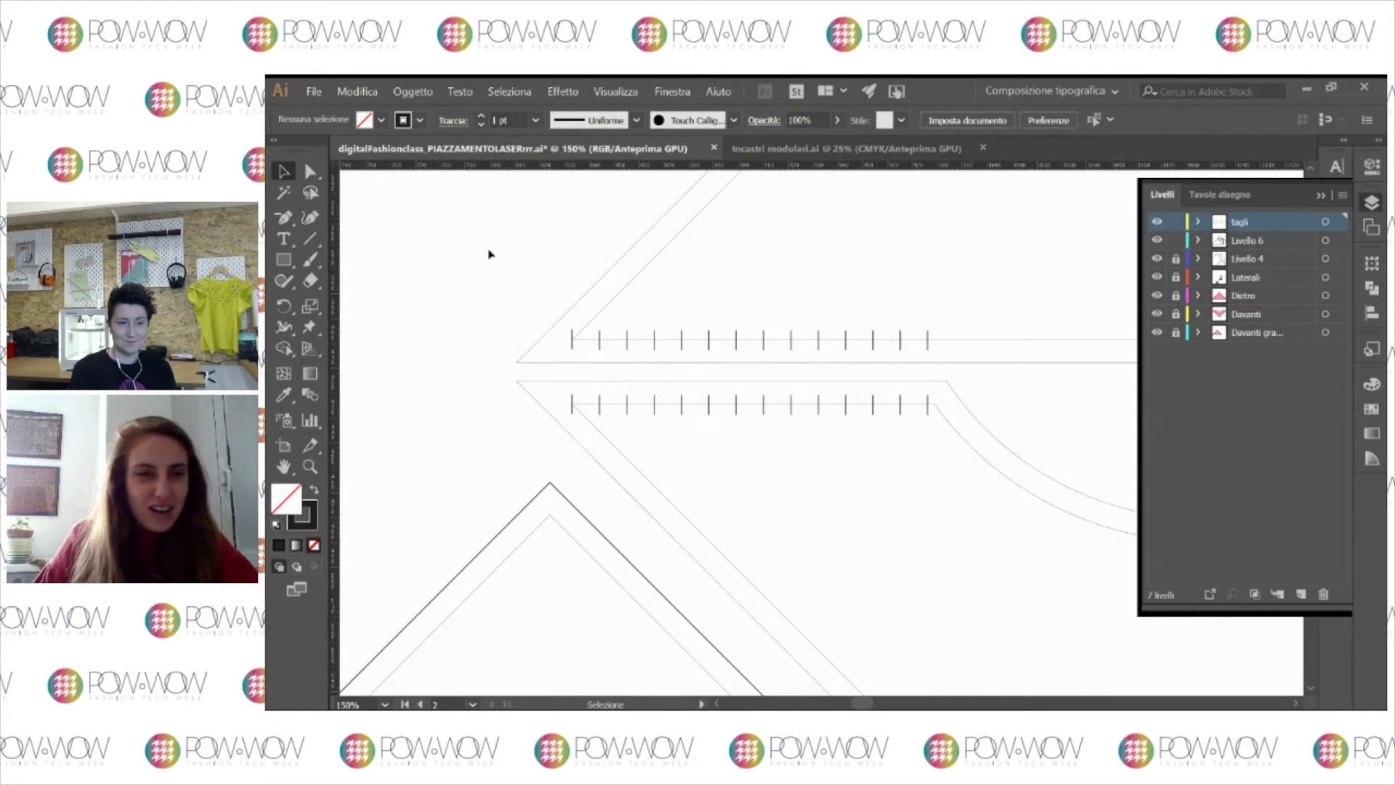
pyautogui.moveTo(342, 263); pyautogui.dragTo(571, 335)
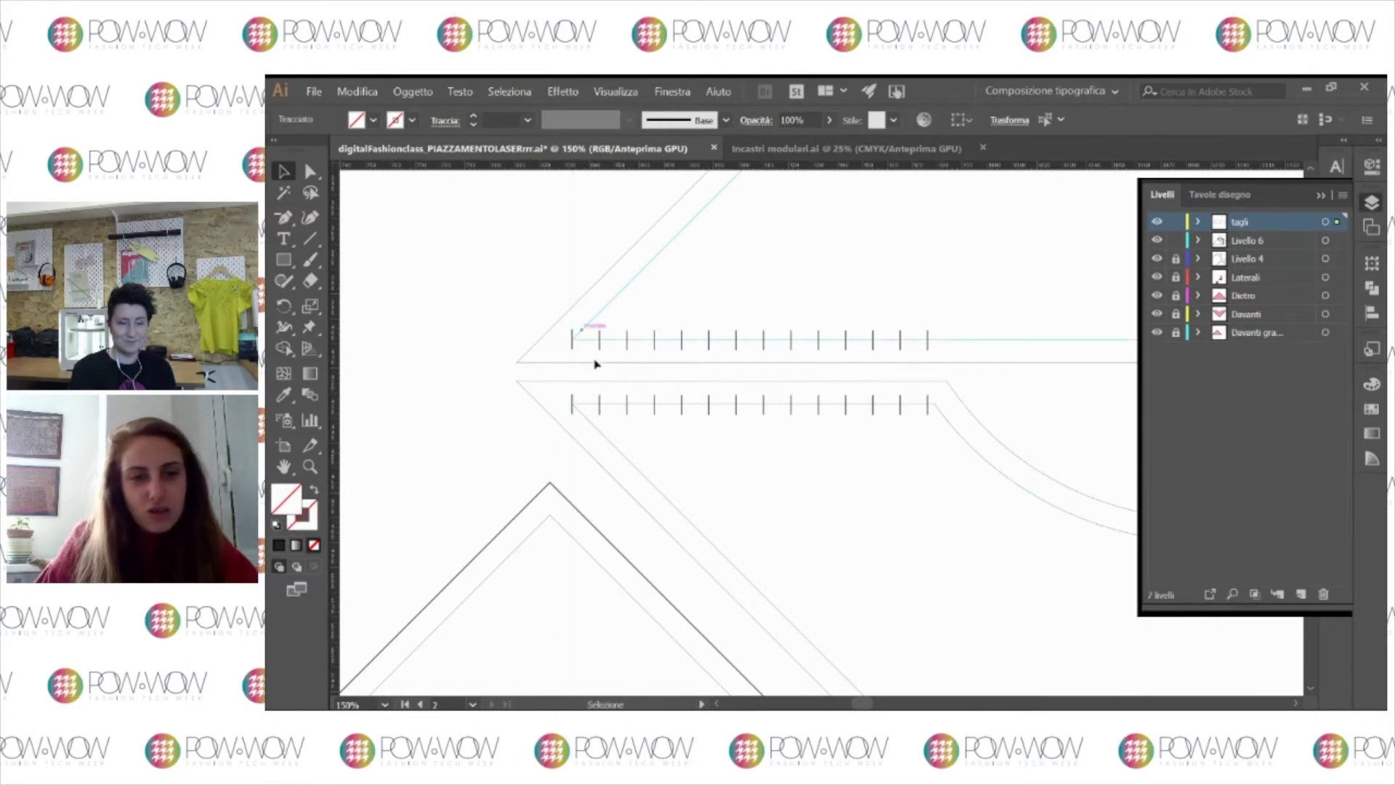
pyautogui.press('z')
pyautogui.click(598, 399)
pyautogui.press('v')
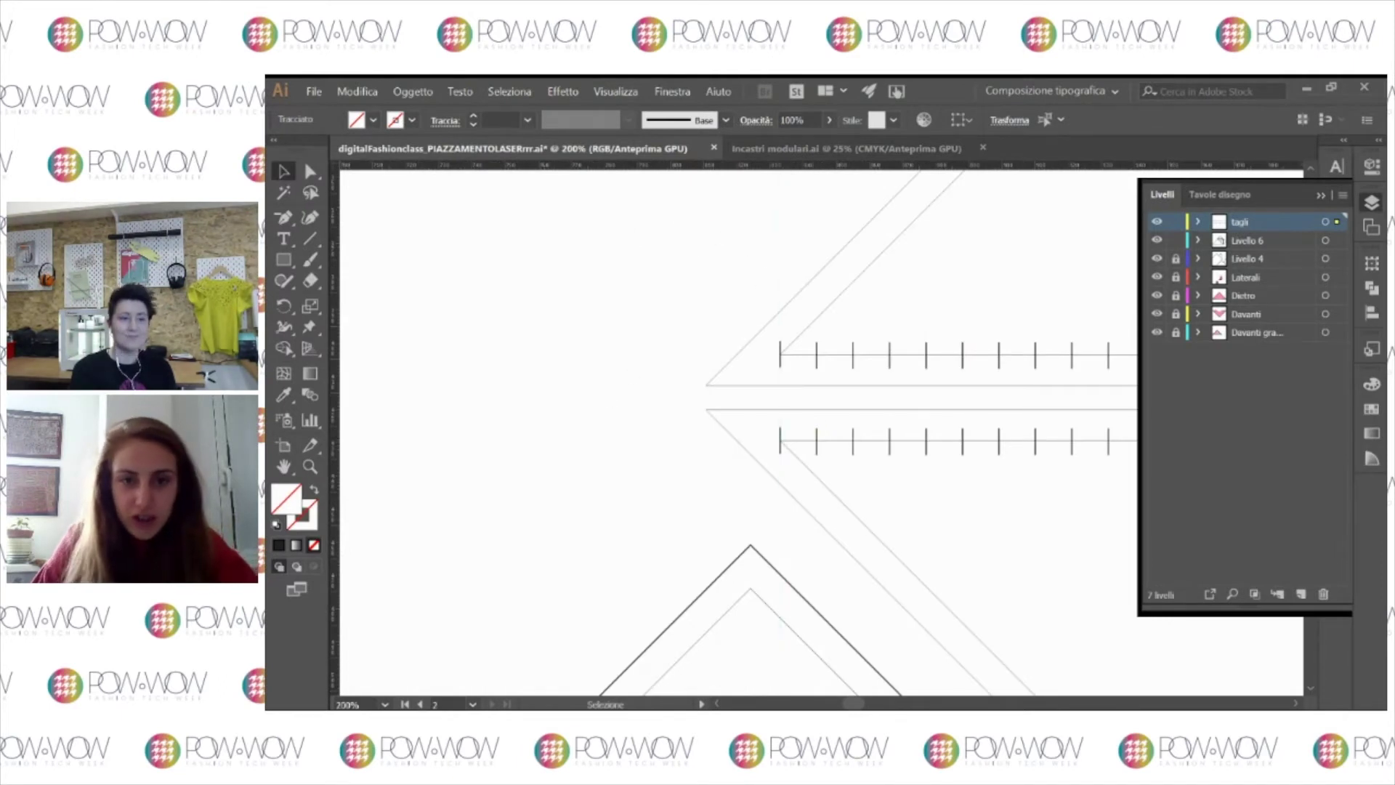
pyautogui.click(630, 274)
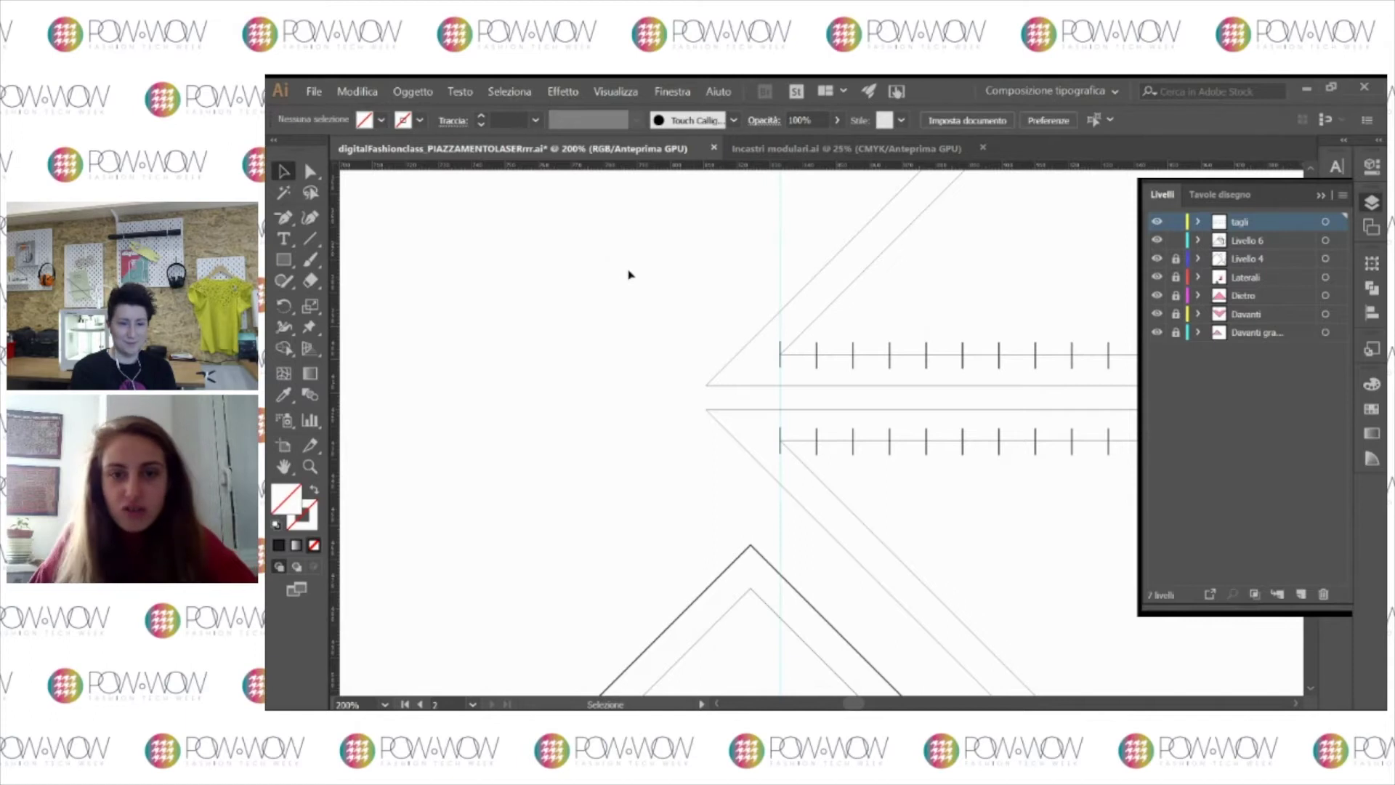
pyautogui.moveTo(719, 333); pyautogui.dragTo(476, 333)
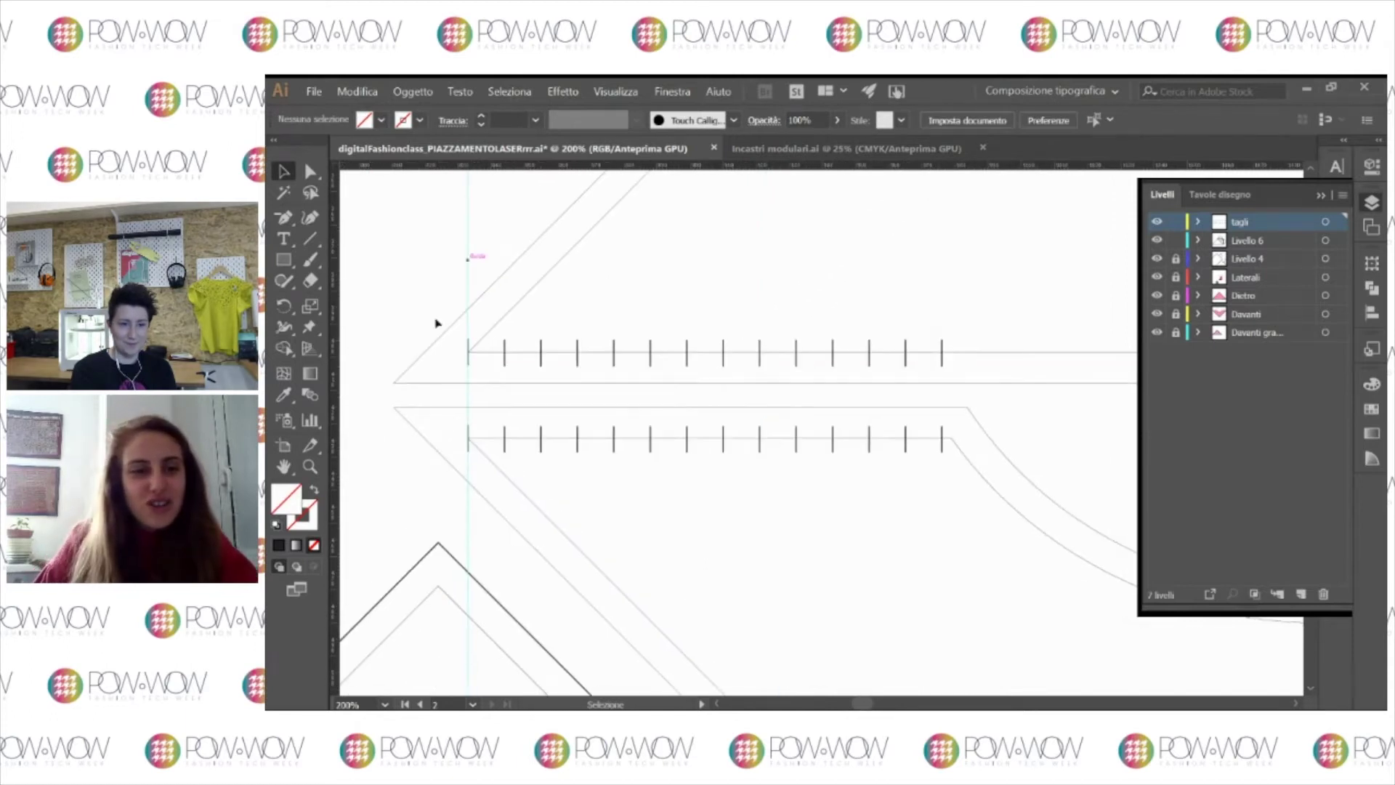
# Step: Place a second vertical guide through the last cut line of the upper and lower rows
pyautogui.click(944, 349)
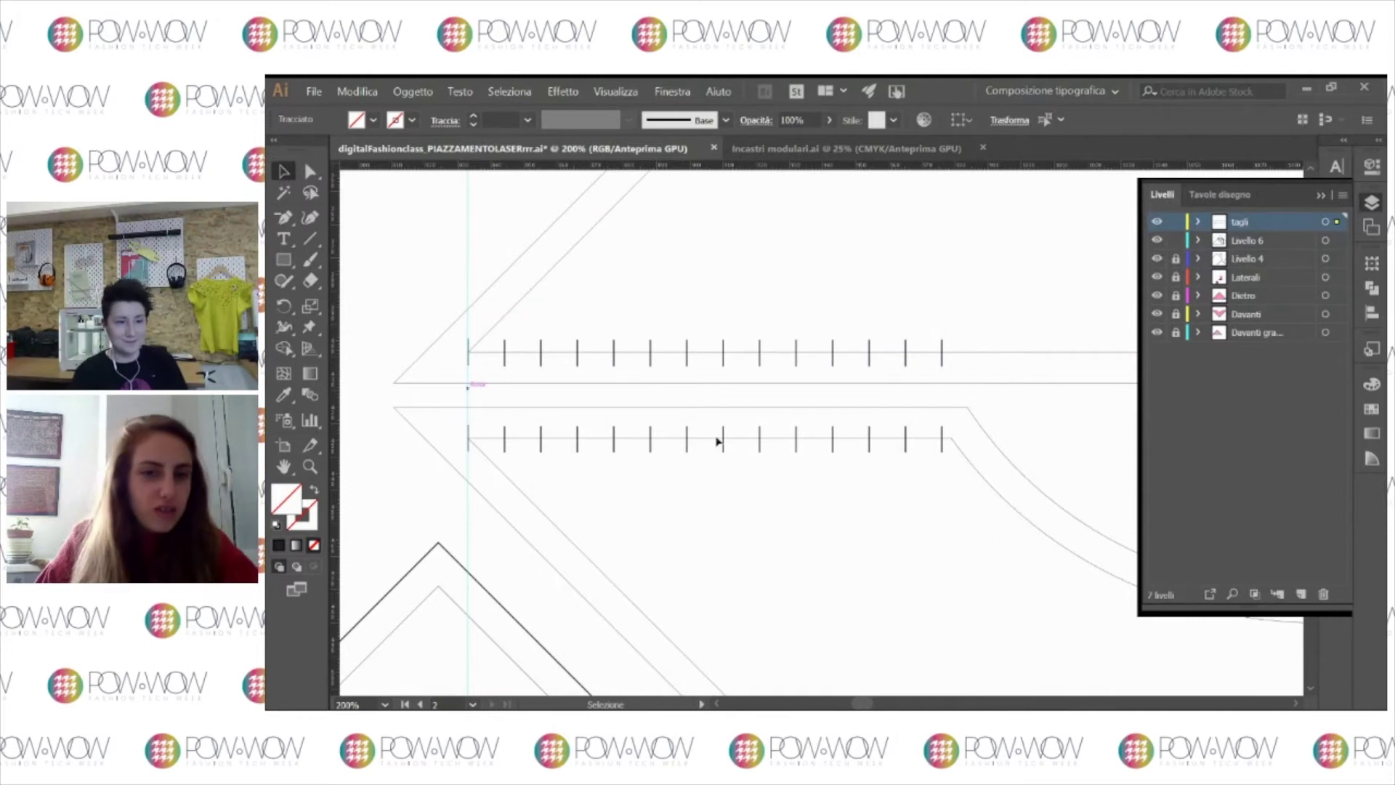
pyautogui.click(689, 293)
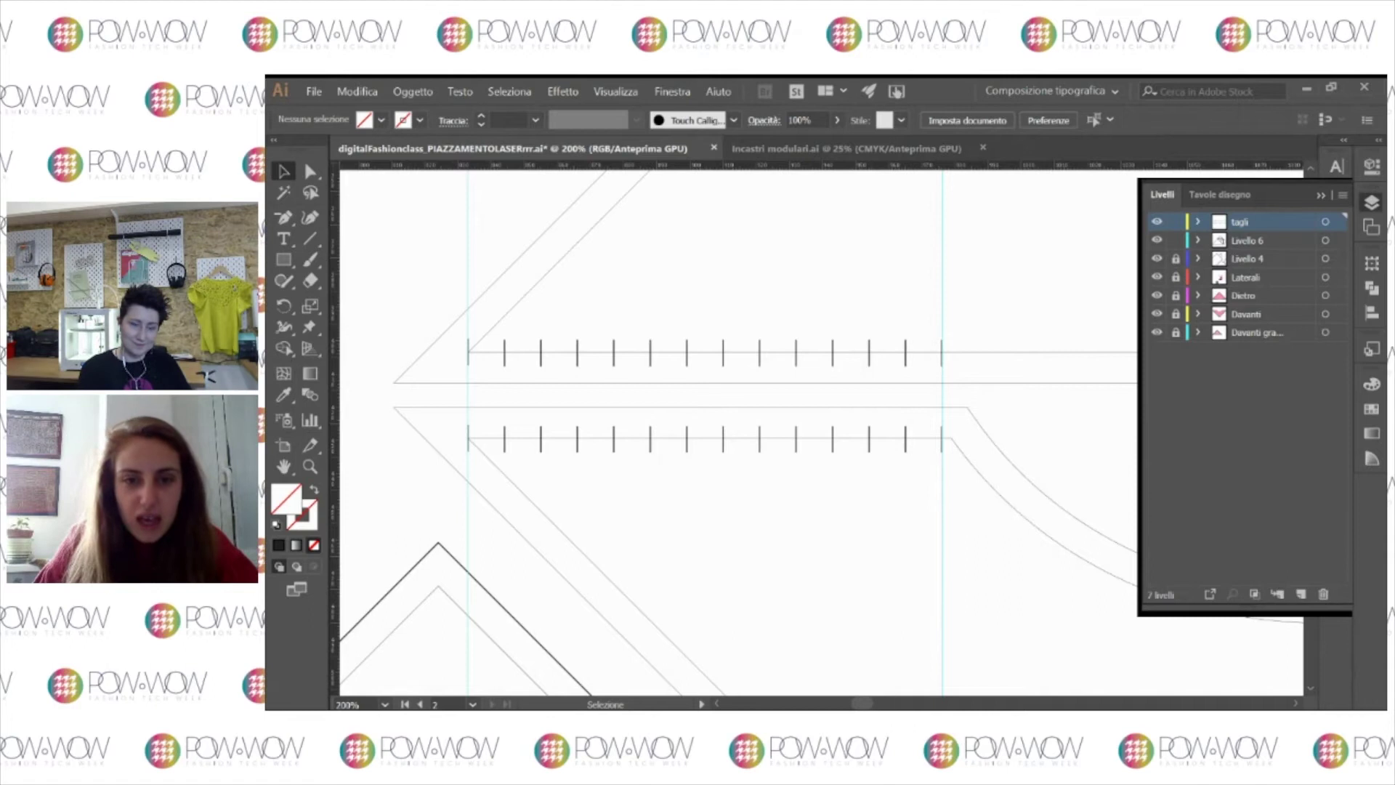
pyautogui.hotkey('ctrl', '-')
pyautogui.hotkey('ctrl', '-')
pyautogui.hotkey('ctrl', '-')
pyautogui.hotkey('ctrl', '-')
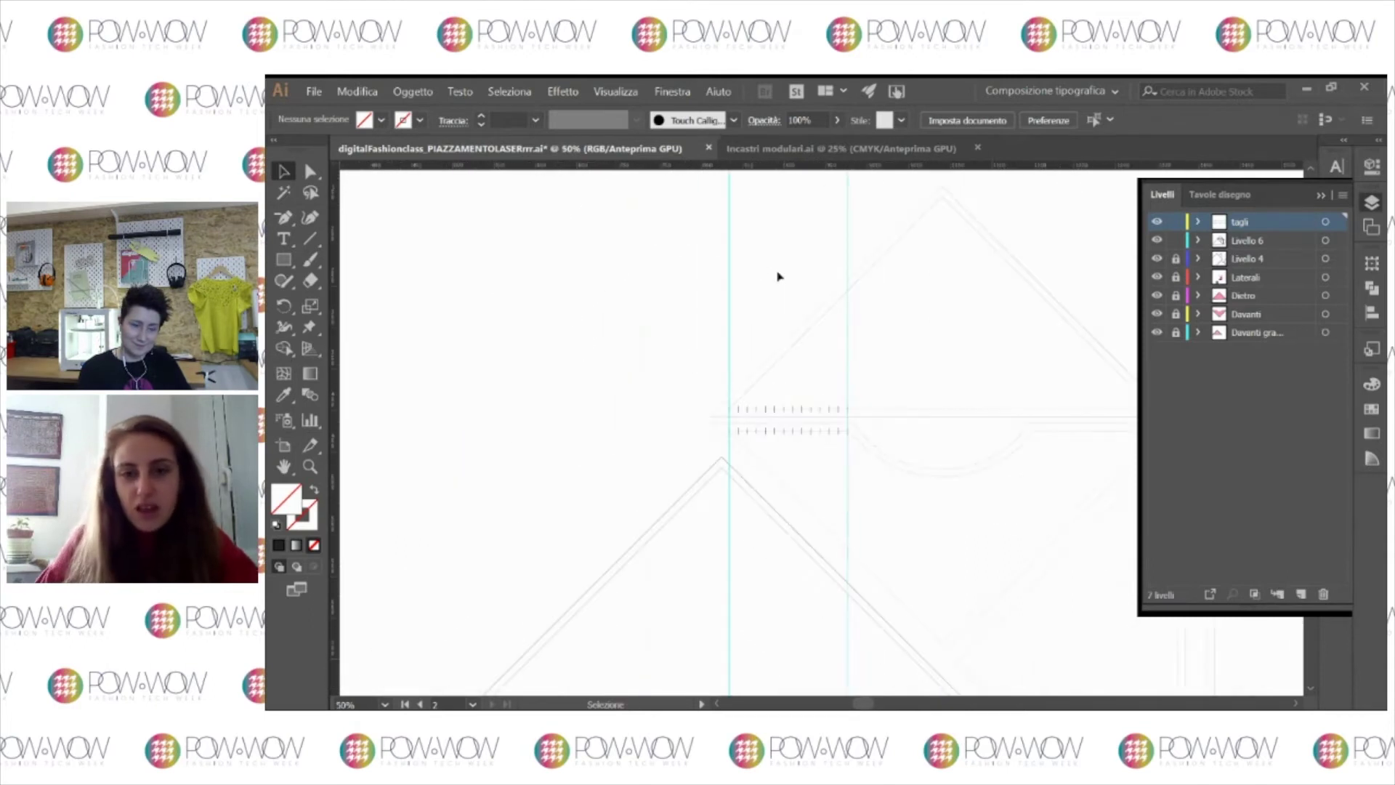
pyautogui.moveTo(954, 424); pyautogui.dragTo(870, 358)
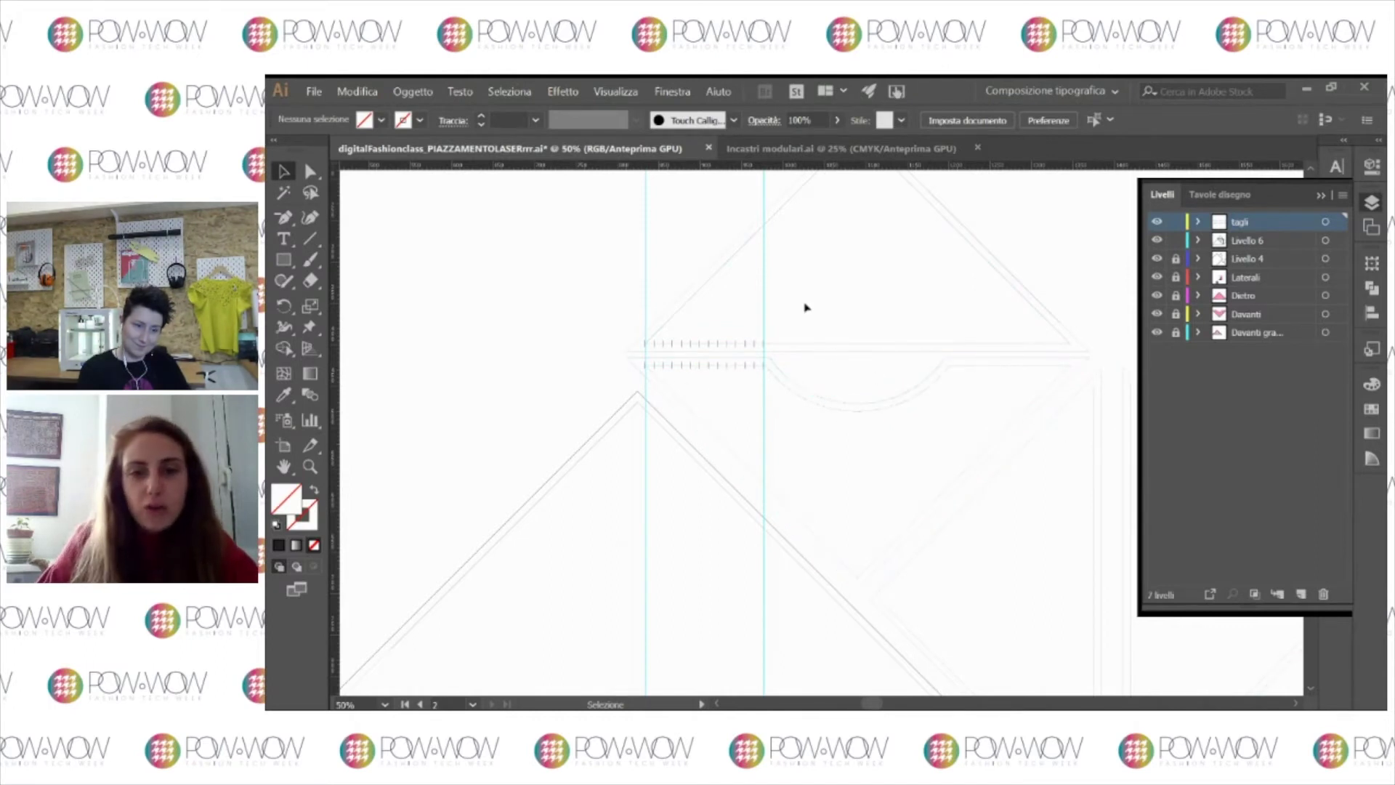
# Step: Examine the two aligned rows of cut lines and the neighbouring triangular piece in the layout
pyautogui.hotkey('ctrl', 'a')
pyautogui.scroll(1, 727, 372)
pyautogui.keyDown('shift'); pyautogui.hscroll(2, 636, 378); pyautogui.keyUp('shift')
pyautogui.press('z')
pyautogui.moveTo(635, 378); pyautogui.dragTo(644, 445)
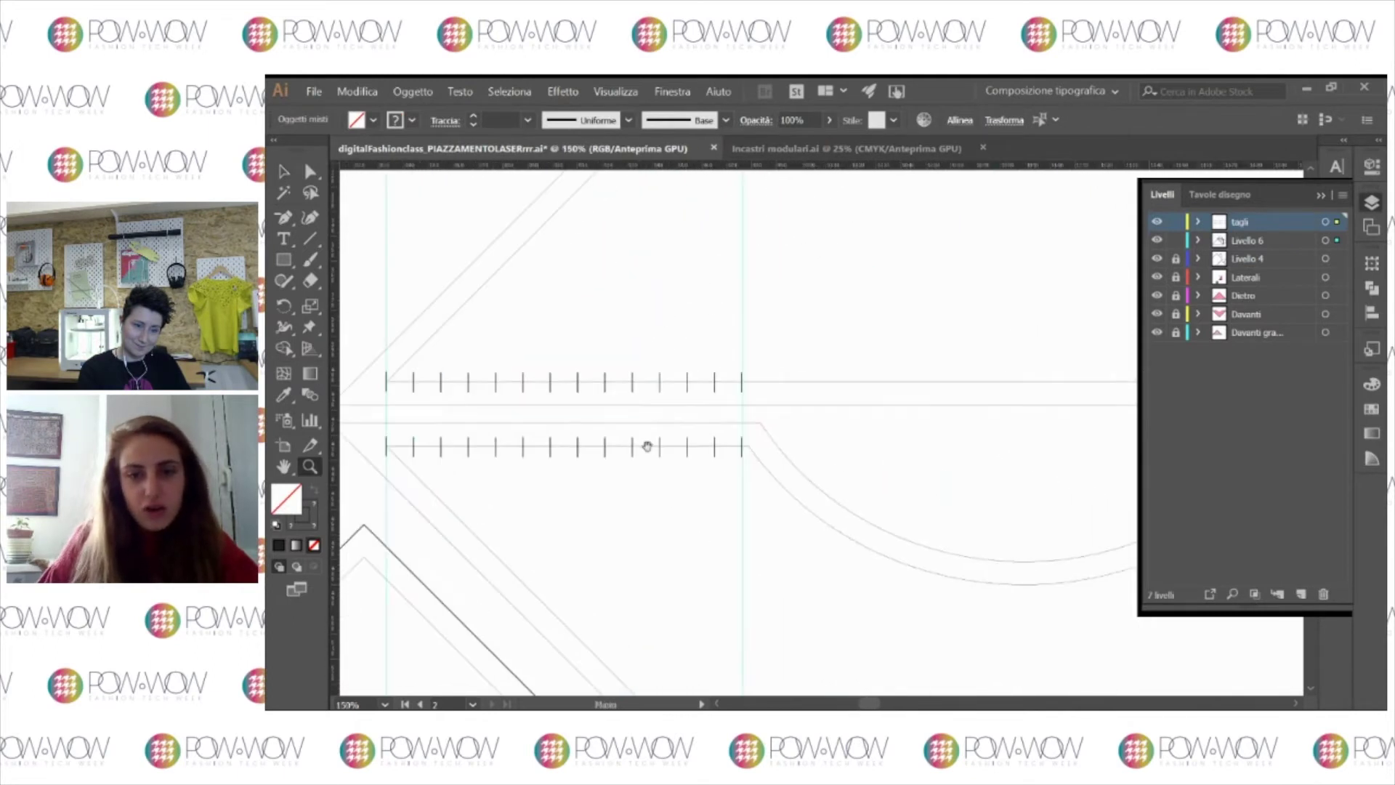
pyautogui.keyDown('alt'); pyautogui.click(862, 509); pyautogui.keyUp('alt')
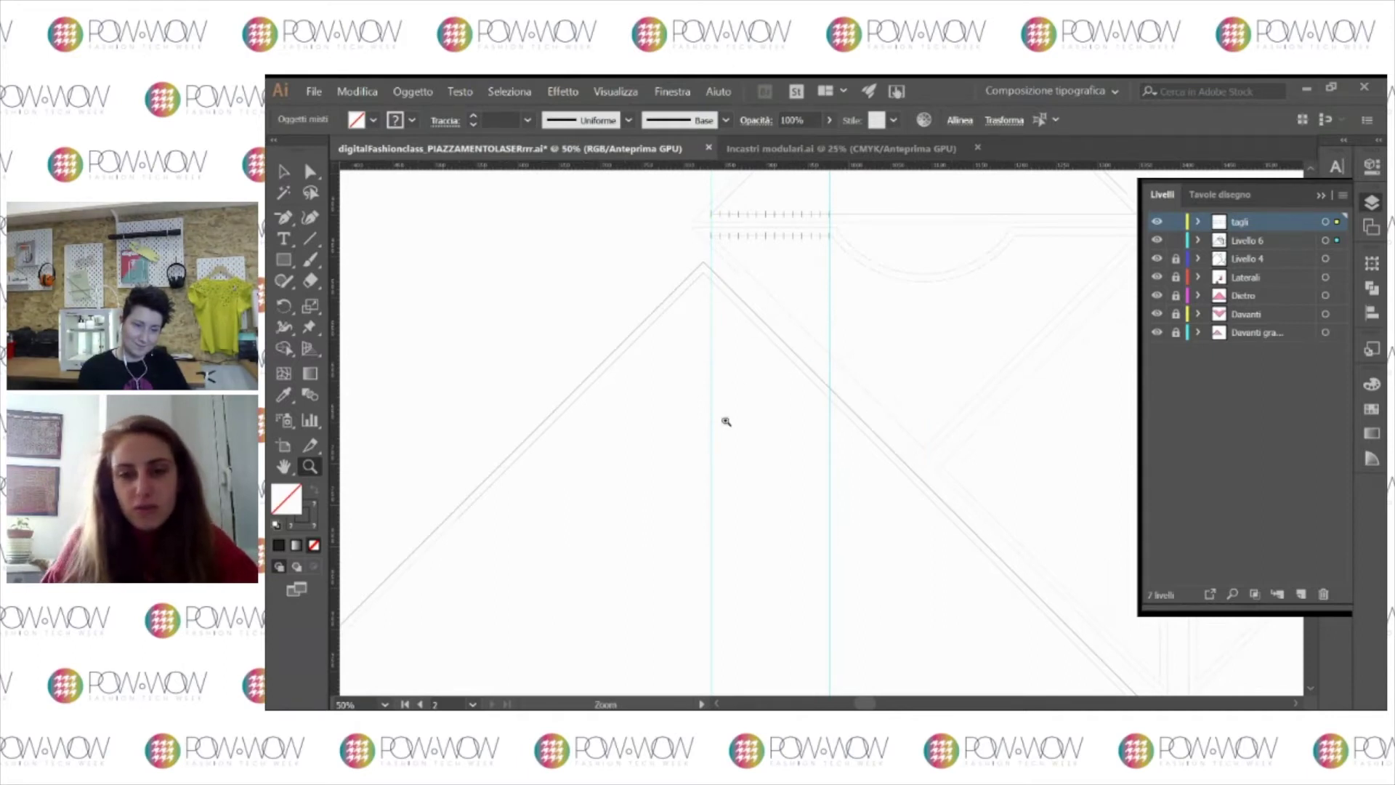
pyautogui.keyDown('alt'); pyautogui.scroll(-3, 726, 418); pyautogui.keyUp('alt')
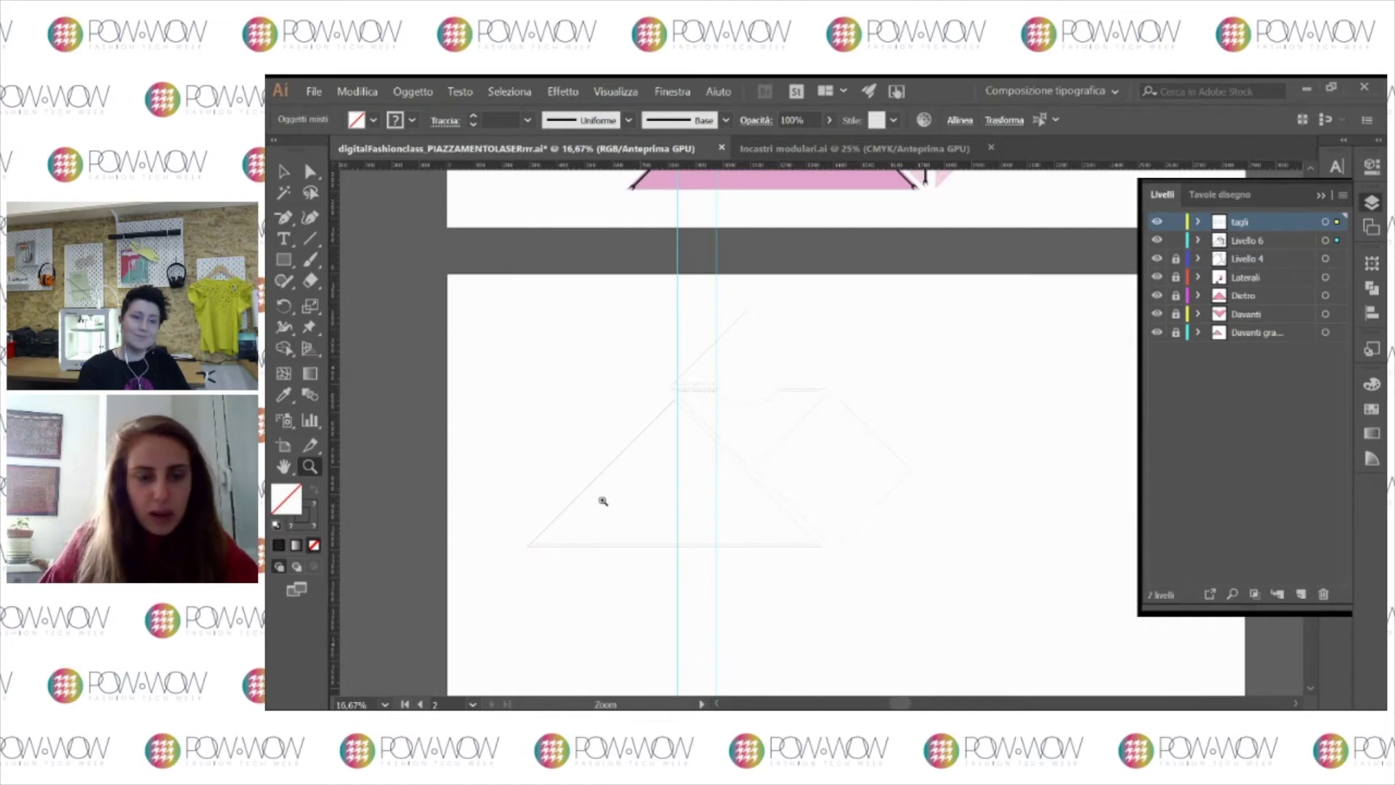
pyautogui.click(694, 477)
pyautogui.hscroll(5, 788, 488)
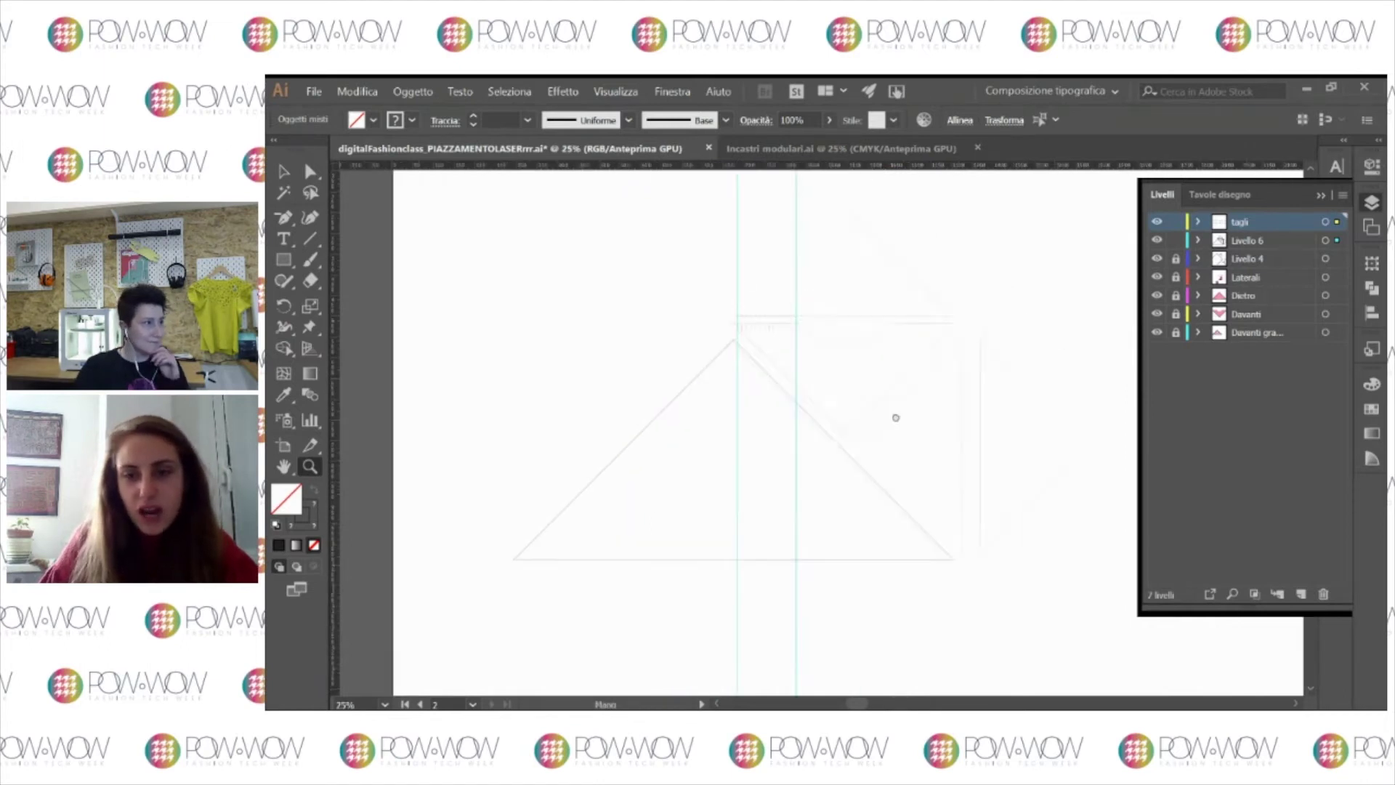
pyautogui.click(810, 426)
pyautogui.click(812, 405)
pyautogui.click(829, 515)
pyautogui.moveTo(829, 515); pyautogui.dragTo(778, 399)
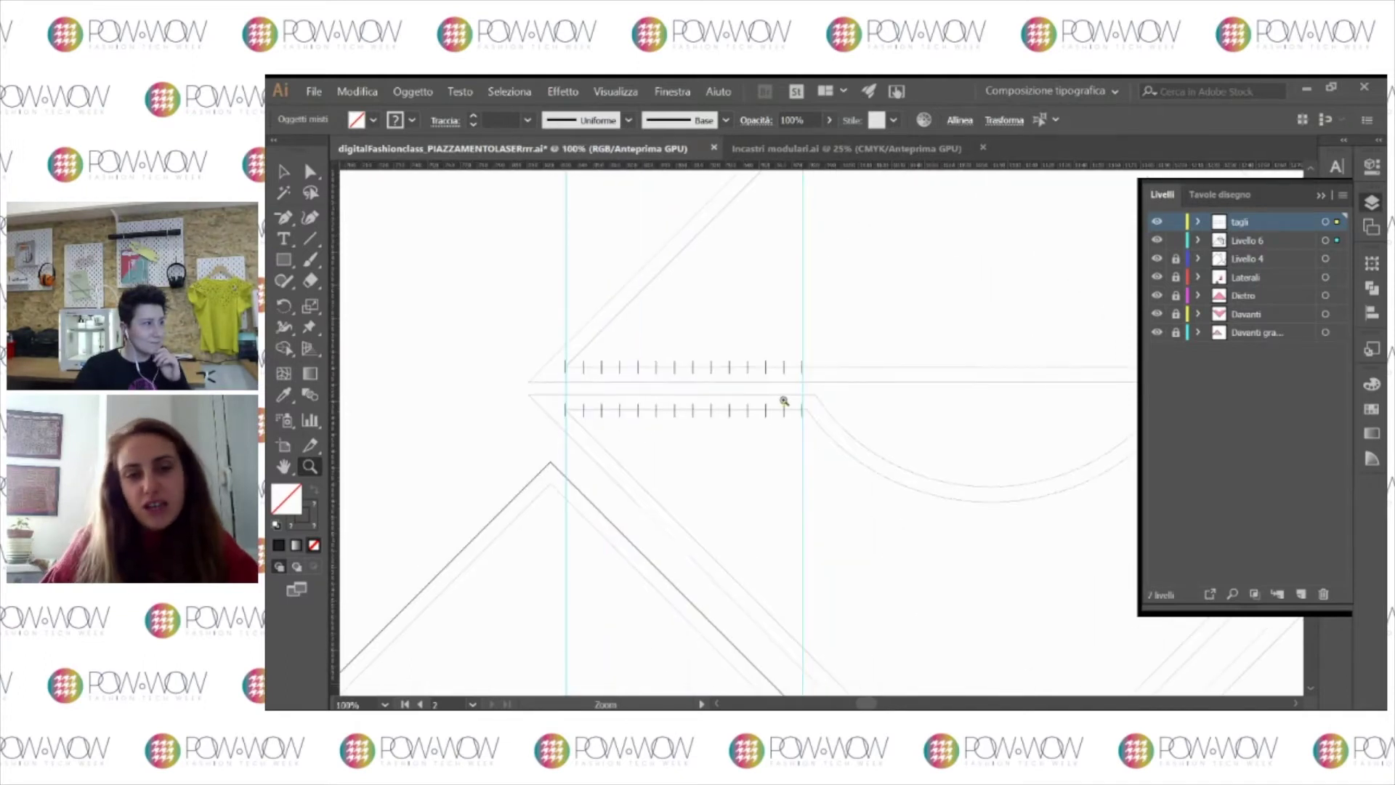
pyautogui.press('v')
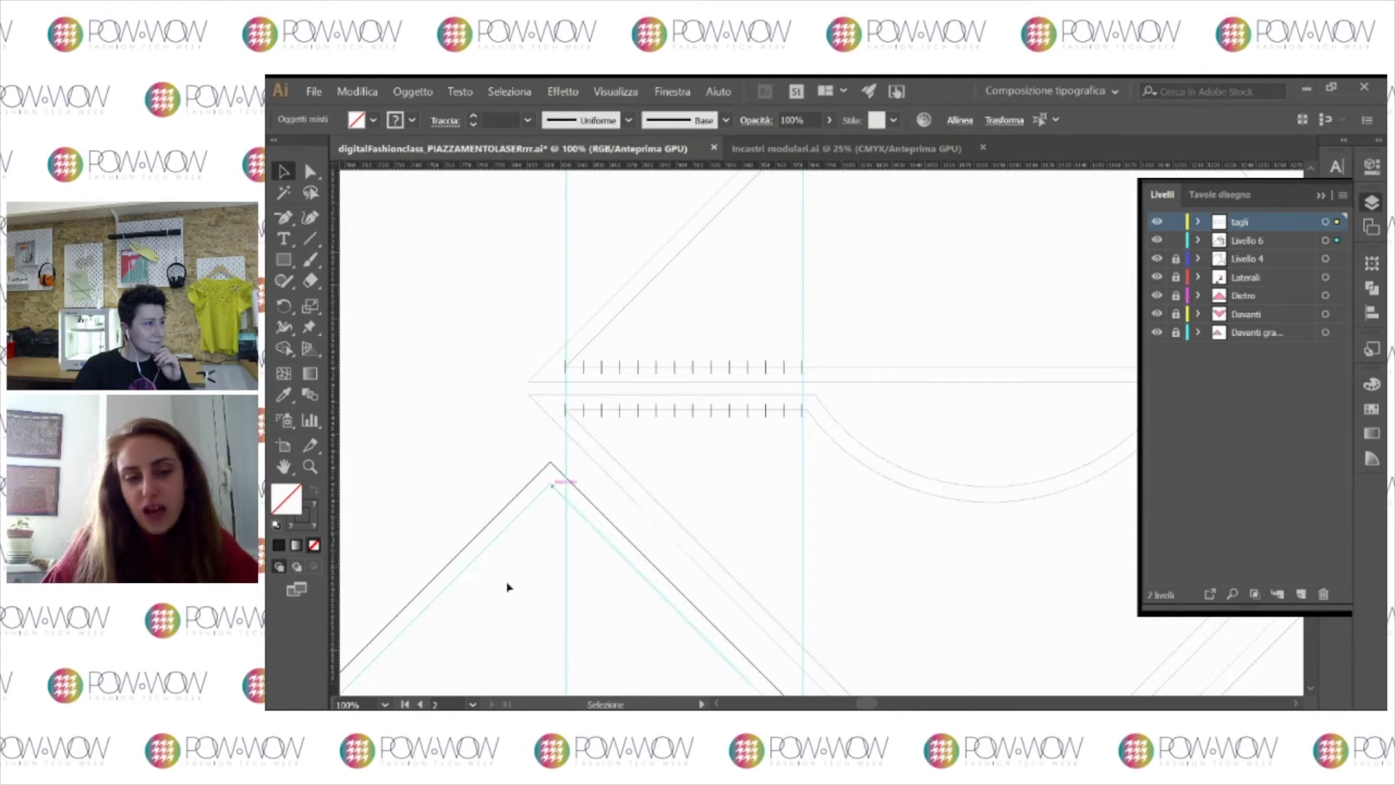
pyautogui.hotkey('ctrl', '-')
pyautogui.hscroll(3, 872, 447)
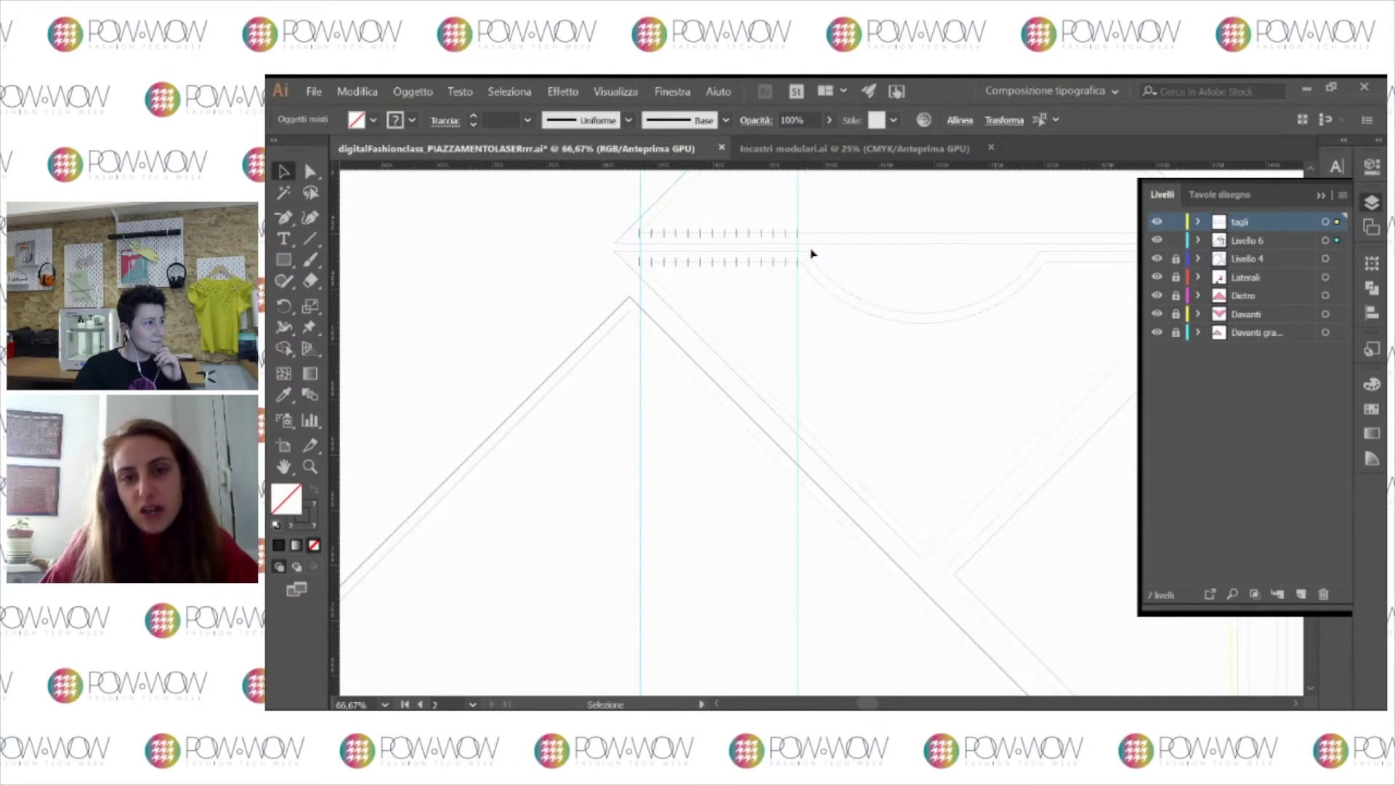
# Step: Lock layer Livello 6 and duplicate the lower piece's row of cut lines on the tagli layer
pyautogui.click(617, 242)
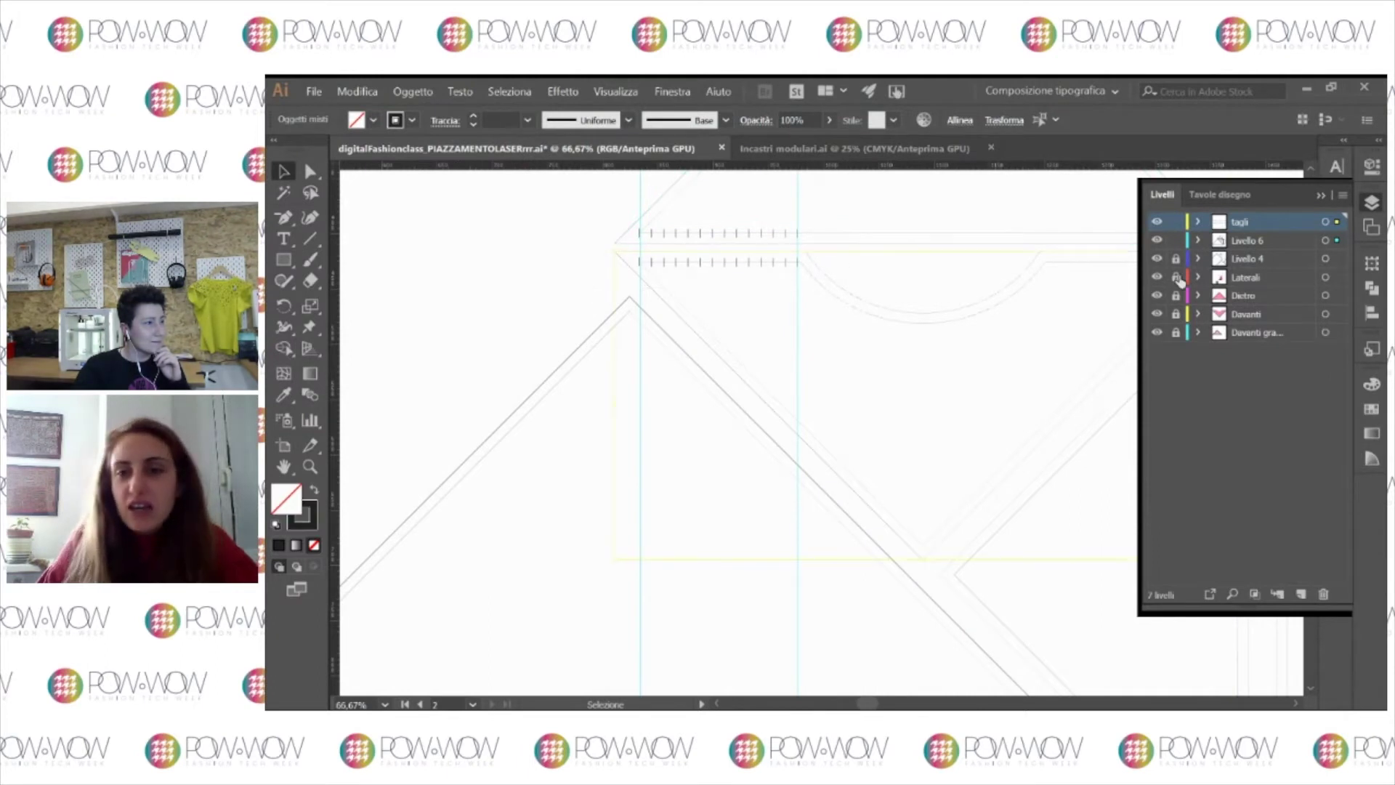
pyautogui.click(1176, 240)
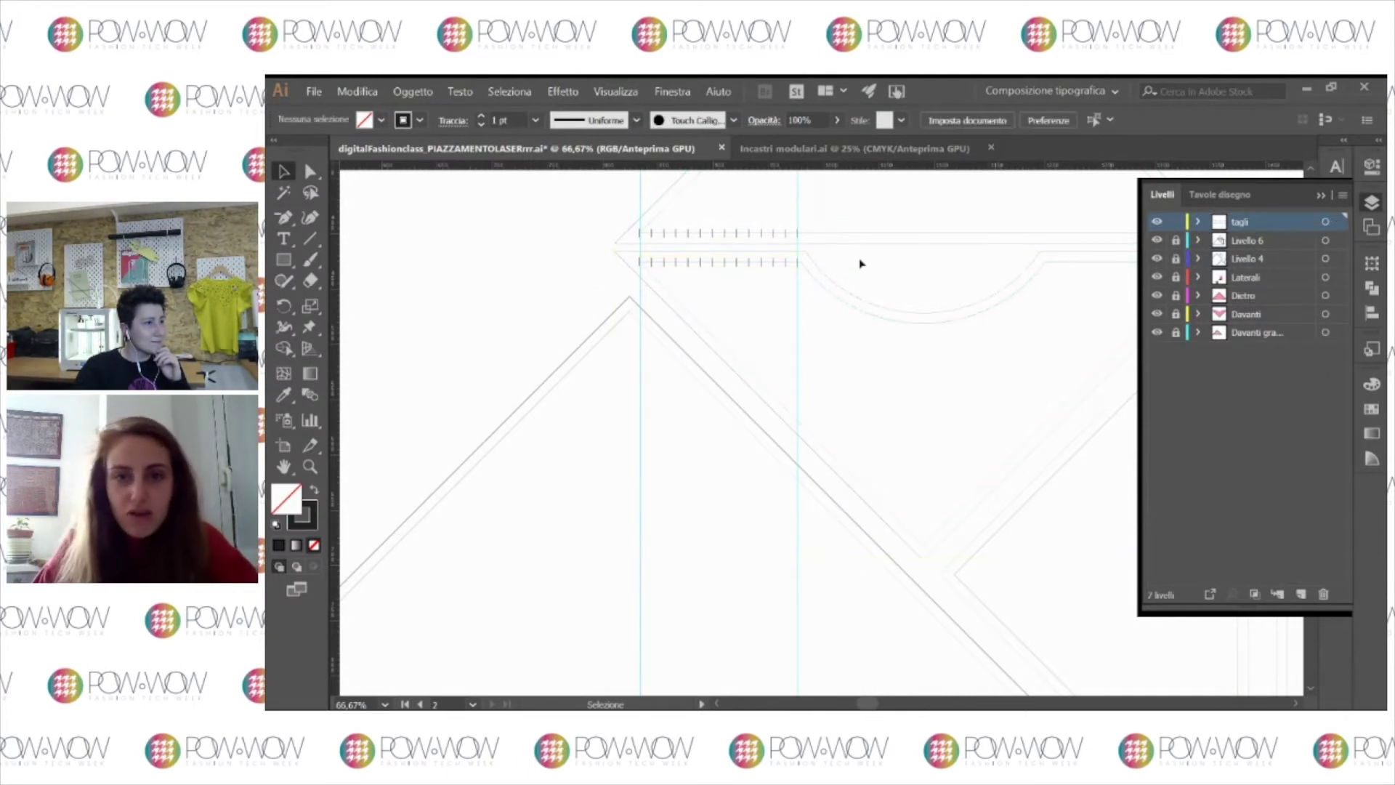
pyautogui.moveTo(813, 252); pyautogui.dragTo(588, 279)
pyautogui.click(652, 264)
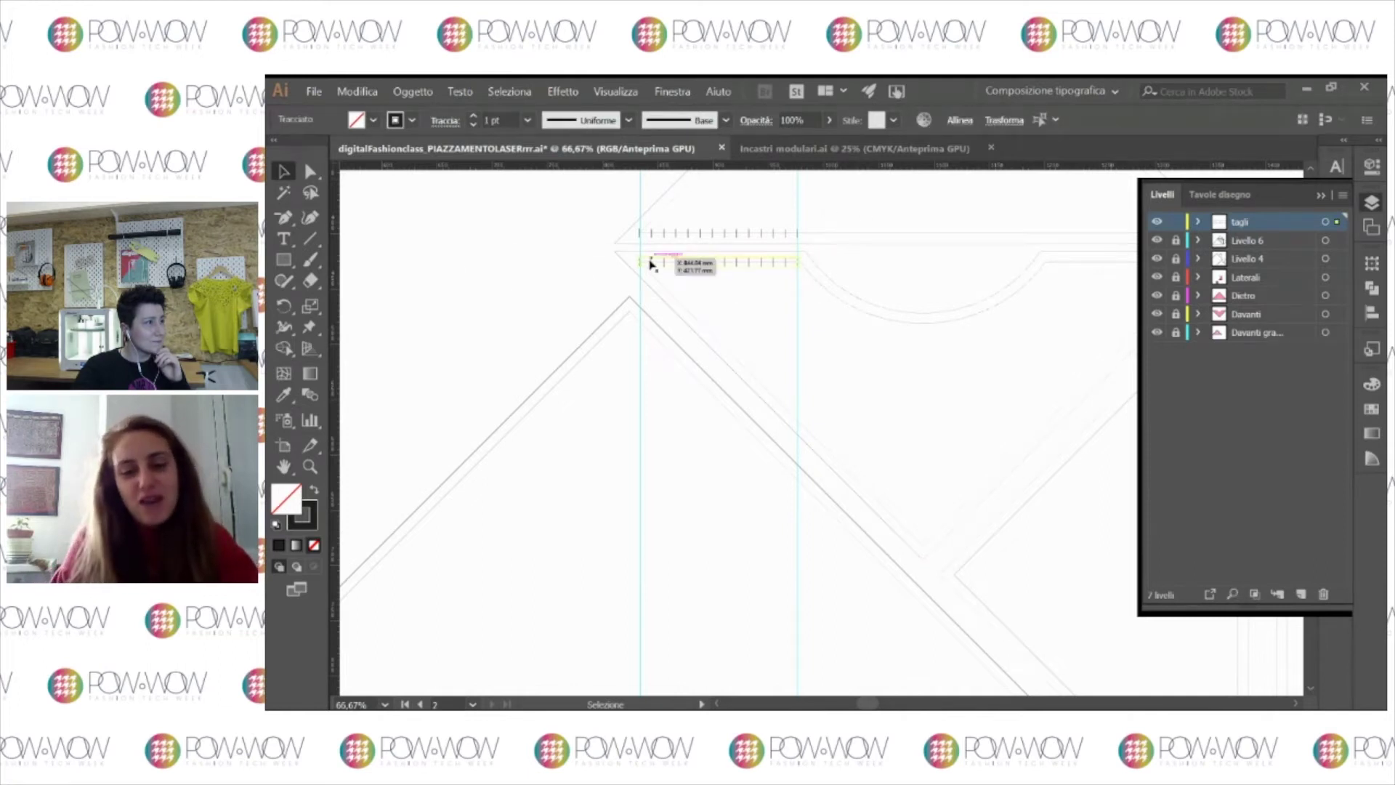
pyautogui.hotkey('ctrl', 'v')
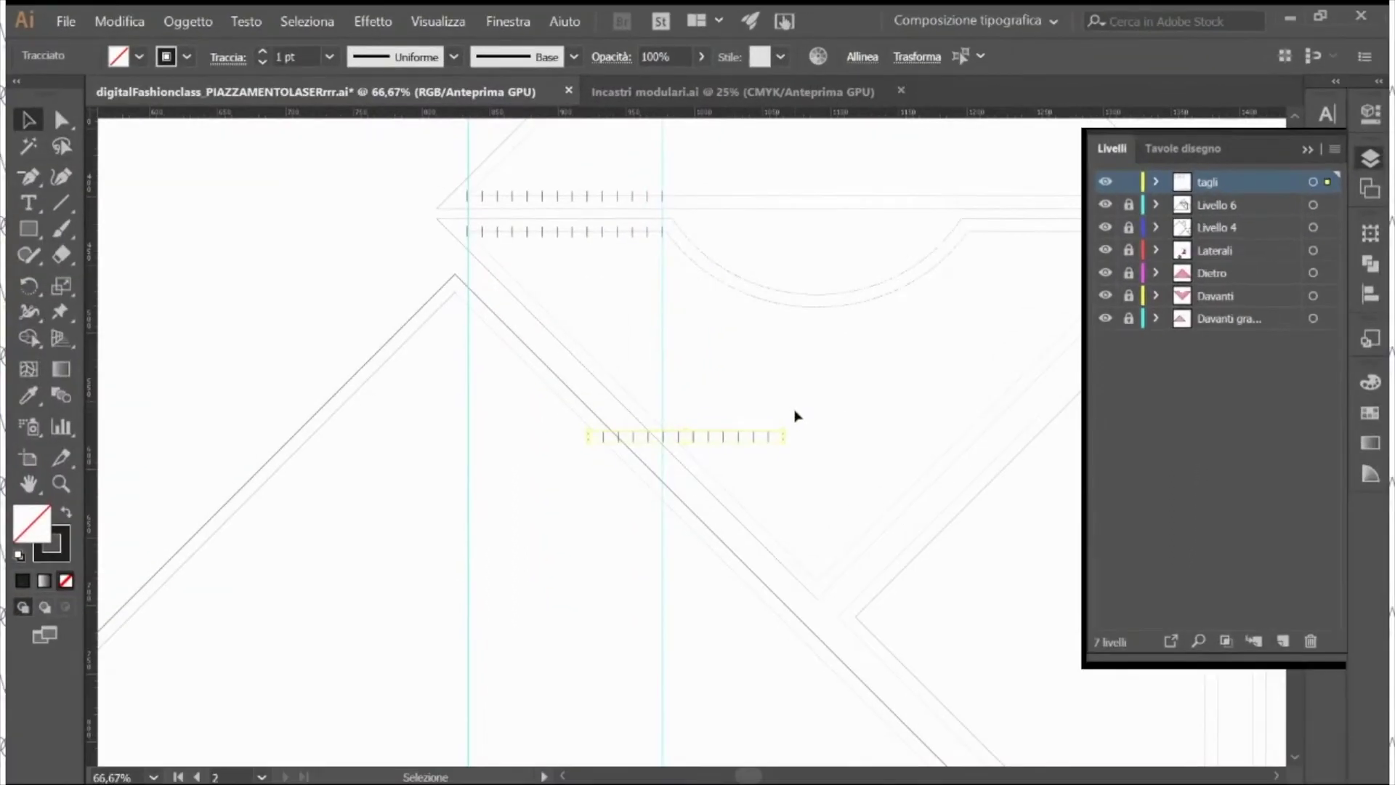
# Step: Rotate the duplicated row to match the triangular piece's left slanted edge and move it onto the inner line near the apex
pyautogui.moveTo(792, 426); pyautogui.dragTo(589, 650)
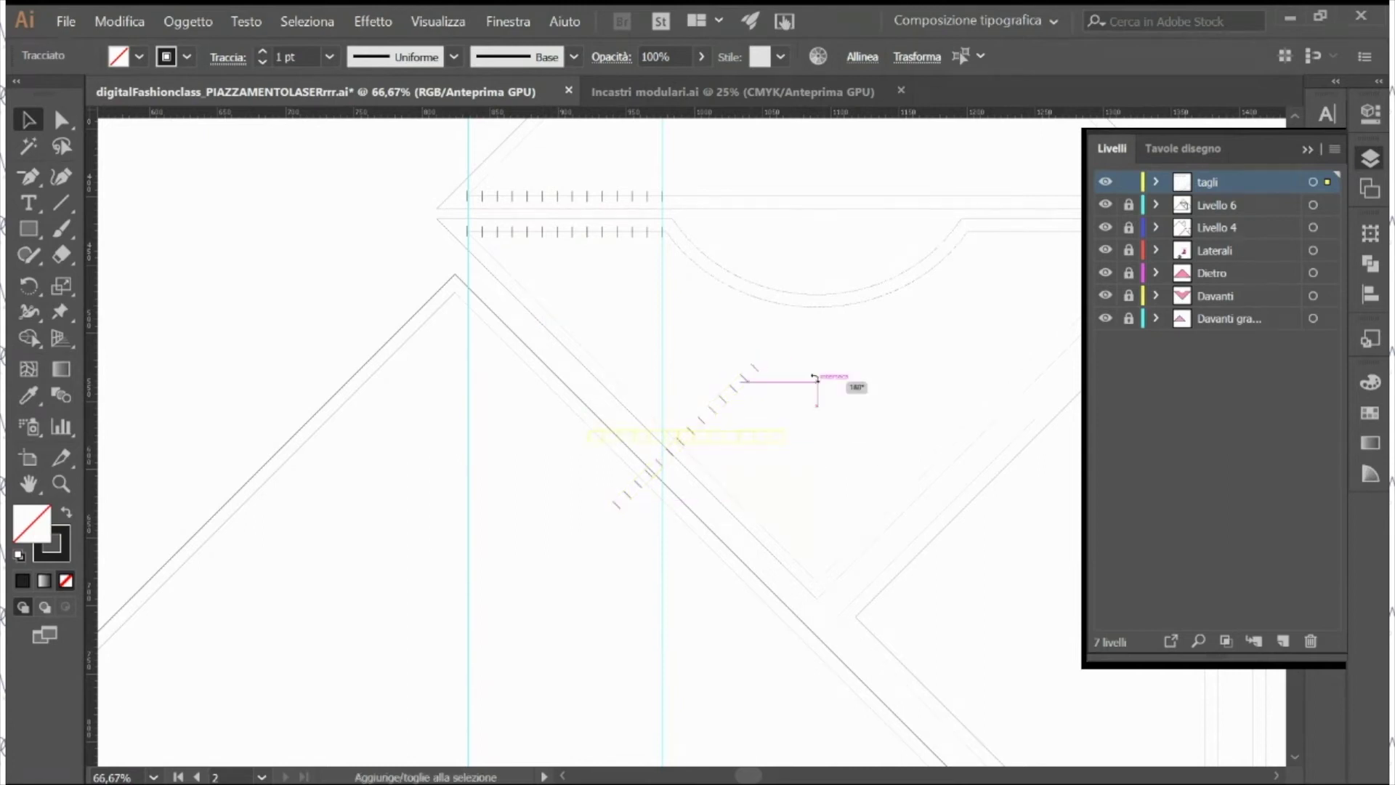
pyautogui.moveTo(735, 386); pyautogui.dragTo(450, 301)
# Step: Adjust the rotated row so its first cut line sits on the apex of the triangular piece's inner line
pyautogui.press('z')
pyautogui.click(461, 324)
pyautogui.click(684, 407)
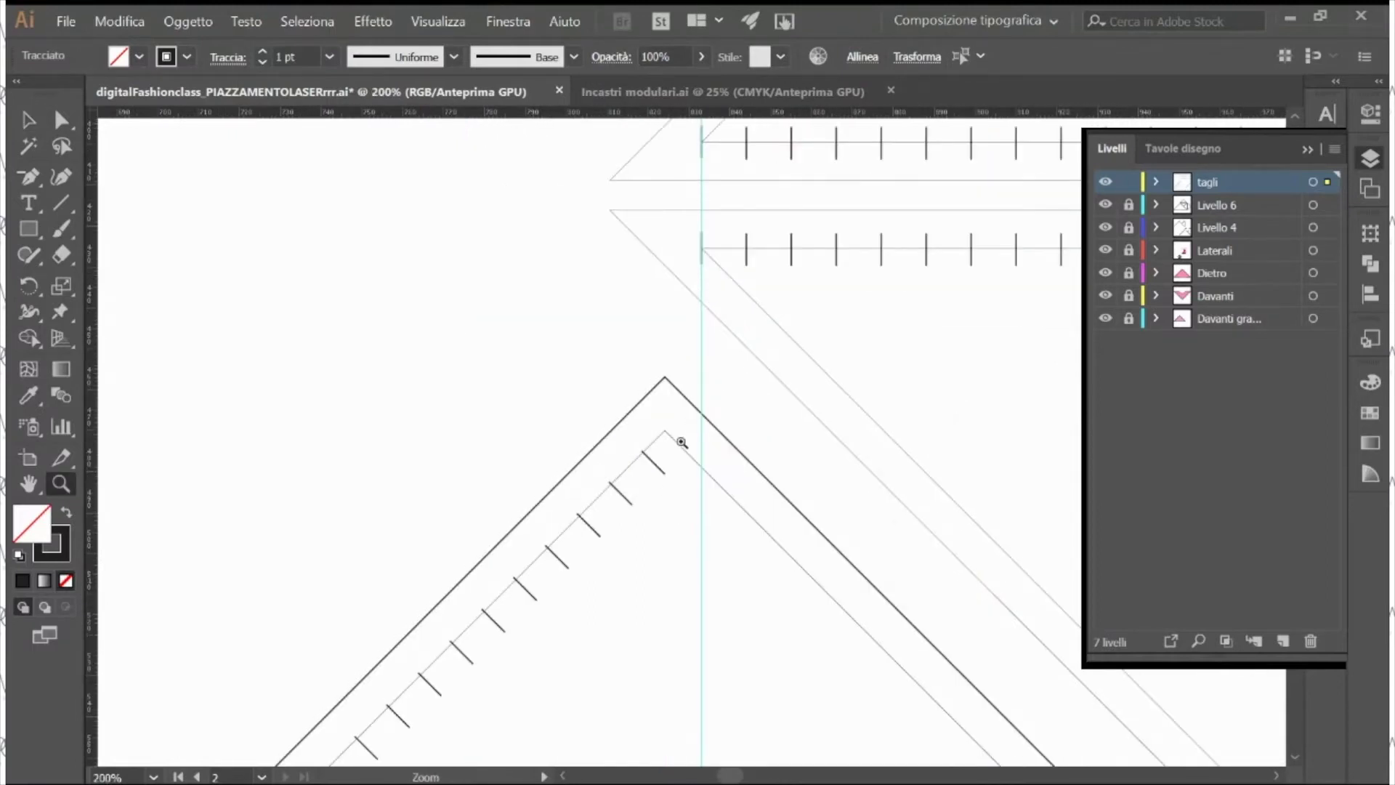
pyautogui.press('v')
pyautogui.moveTo(623, 492); pyautogui.dragTo(640, 551)
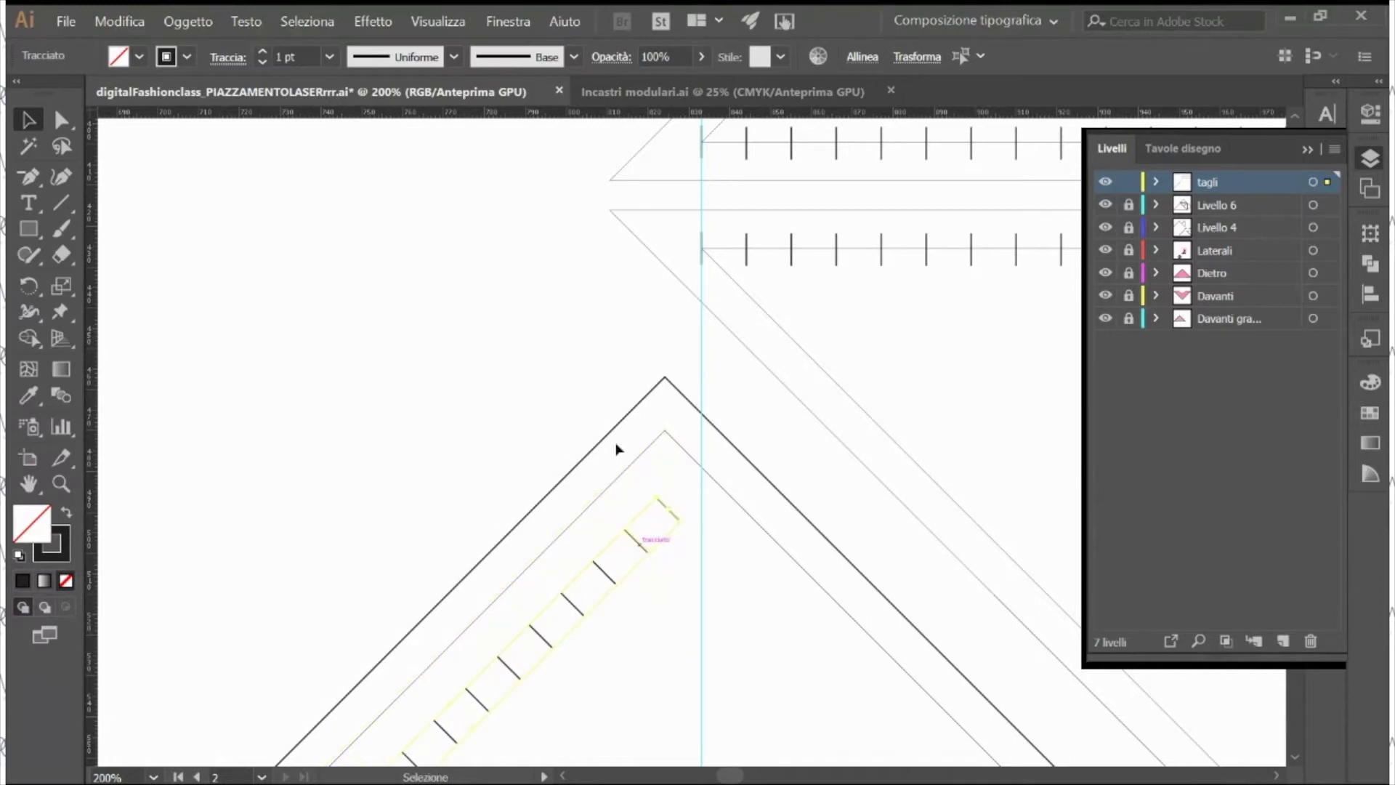
pyautogui.press('z')
pyautogui.click(673, 487)
pyautogui.click(705, 432)
pyautogui.press('v')
pyautogui.moveTo(659, 511); pyautogui.dragTo(655, 352)
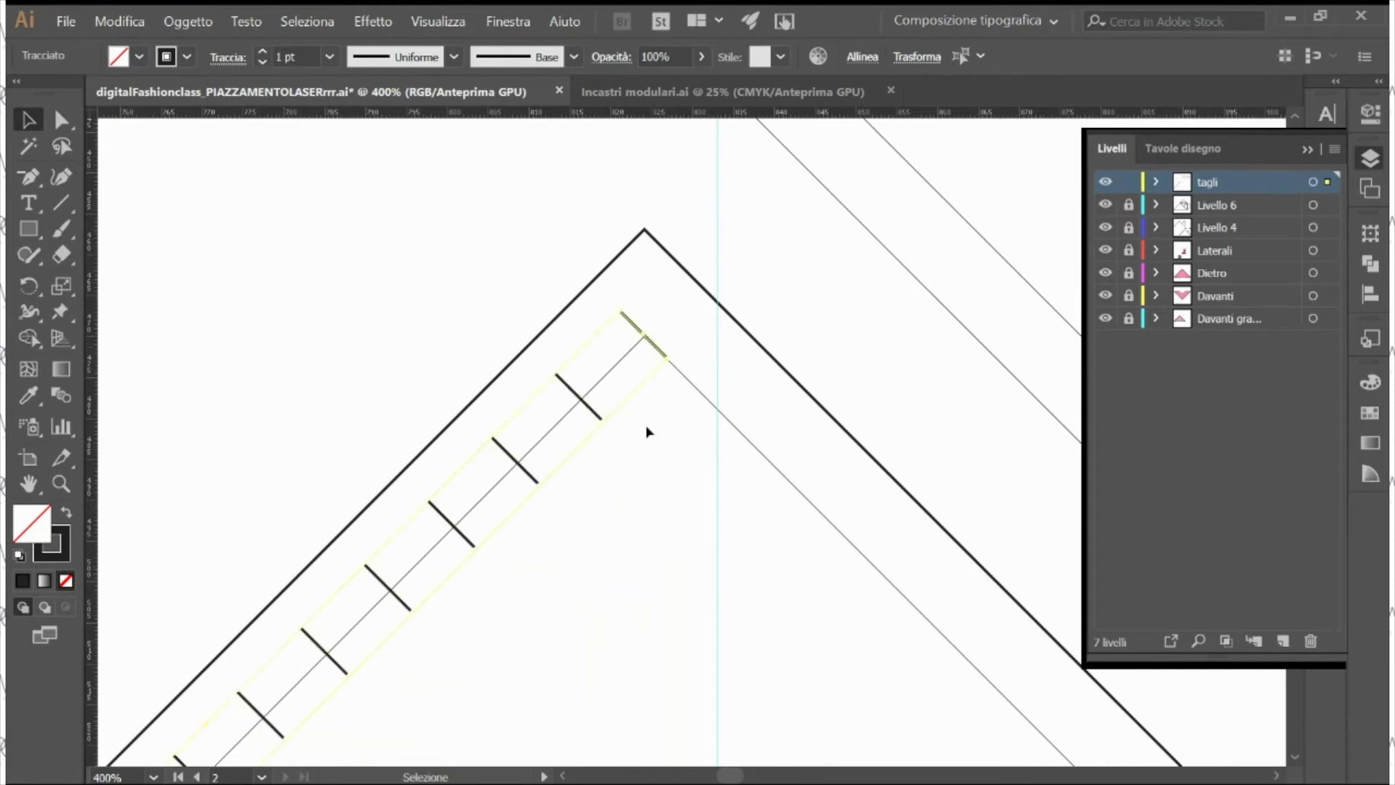
pyautogui.moveTo(590, 412); pyautogui.dragTo(596, 412)
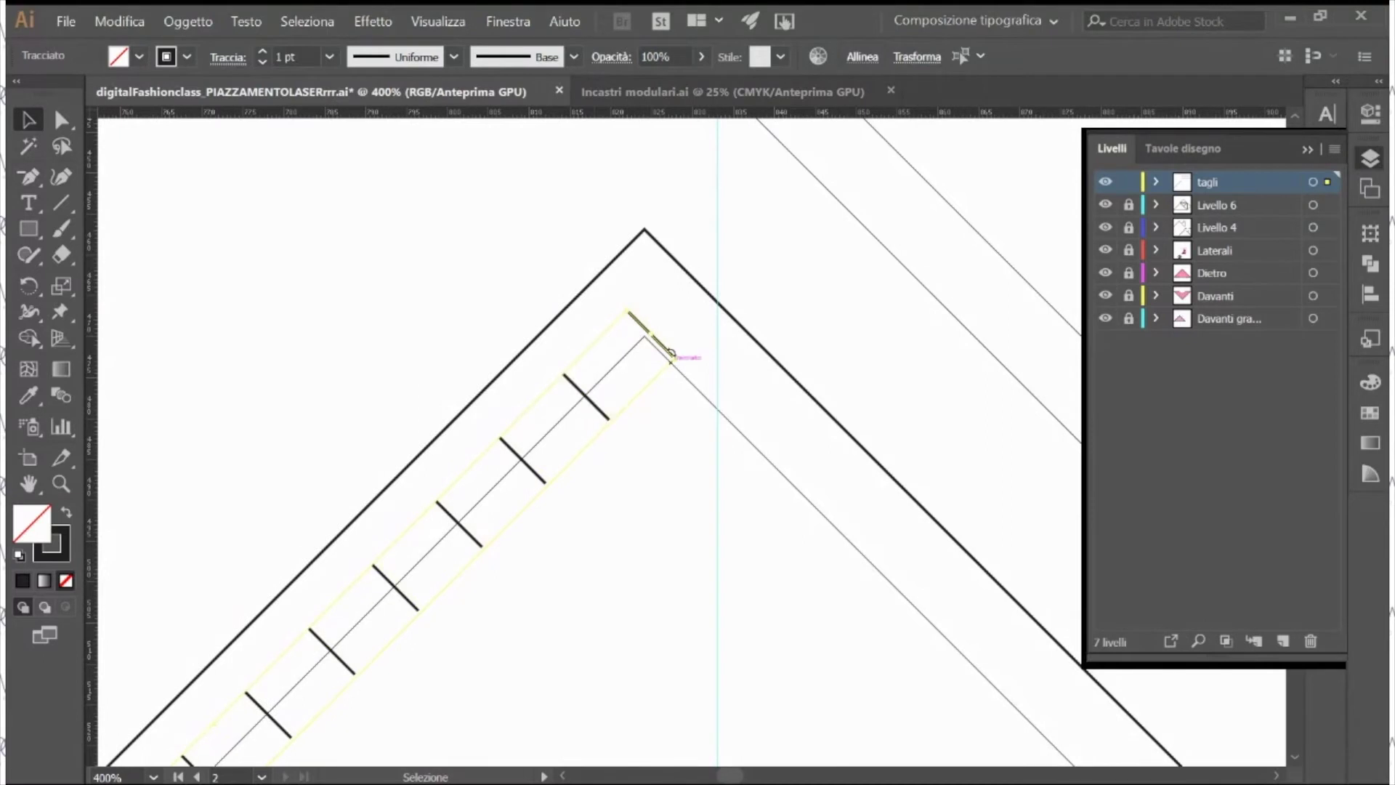
pyautogui.moveTo(661, 350); pyautogui.dragTo(659, 363)
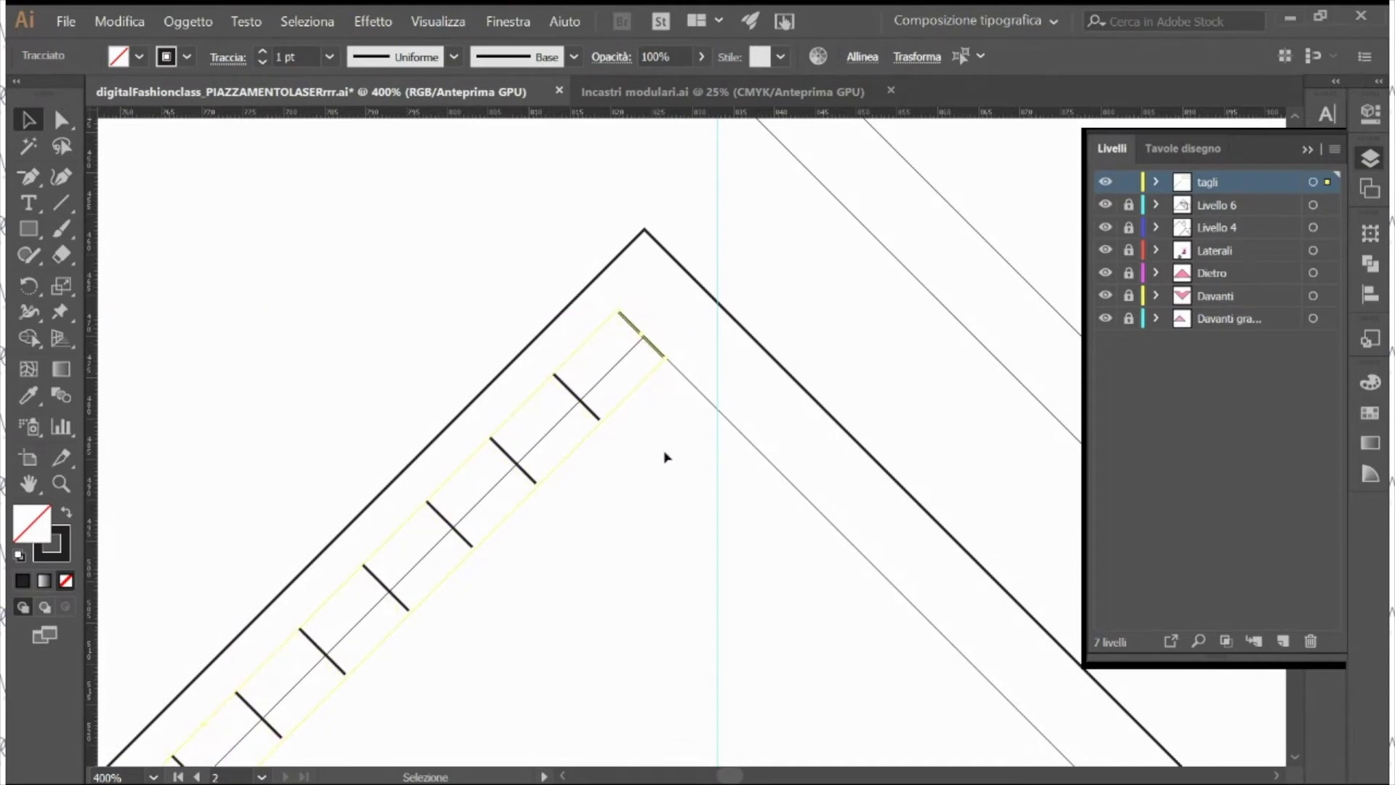
# Step: Deselect the row and examine how it follows the triangular piece's left edge and how much of that edge remains uncovered
pyautogui.hotkey('ctrl', '-')
pyautogui.hotkey('ctrl', '-')
pyautogui.hotkey('ctrl', '-')
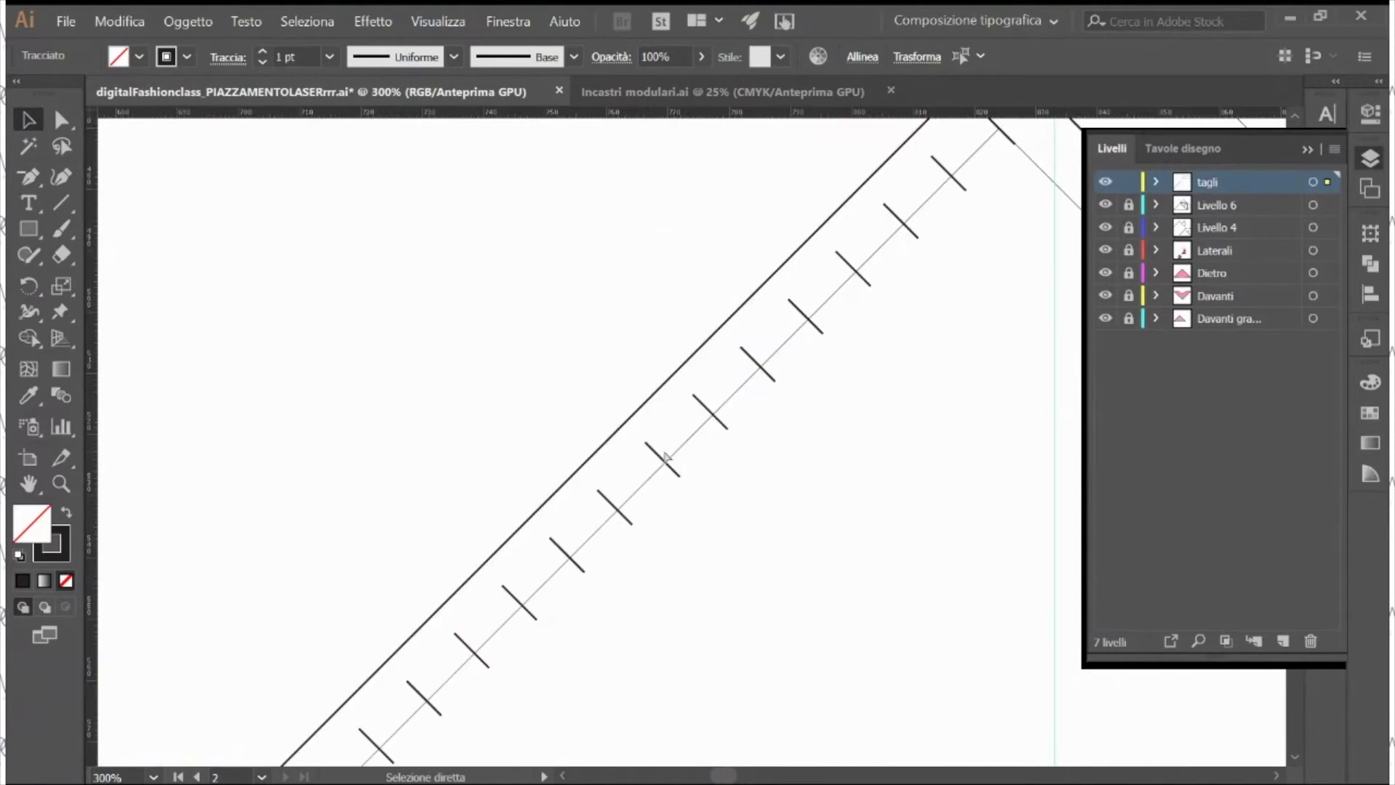
pyautogui.moveTo(753, 476); pyautogui.dragTo(603, 540)
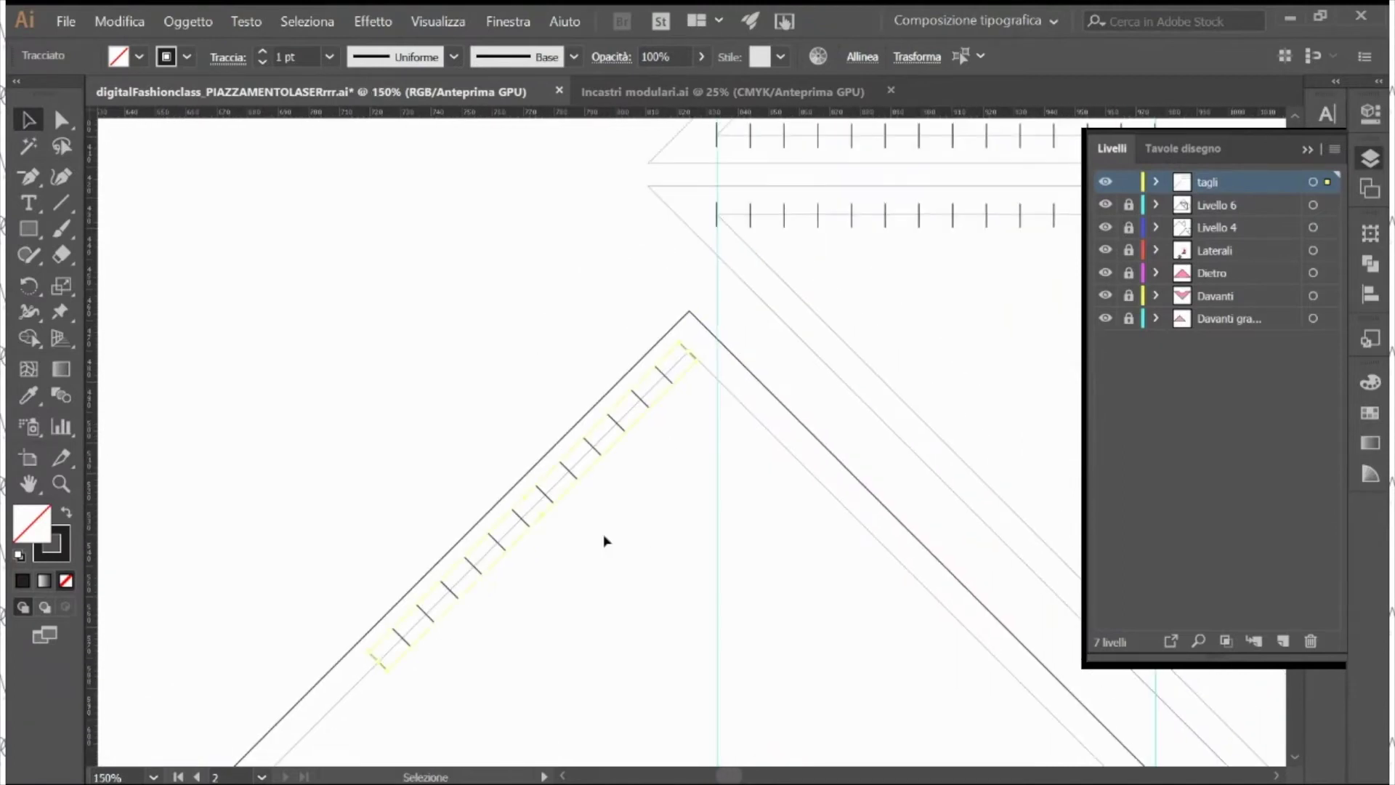
pyautogui.click(666, 313)
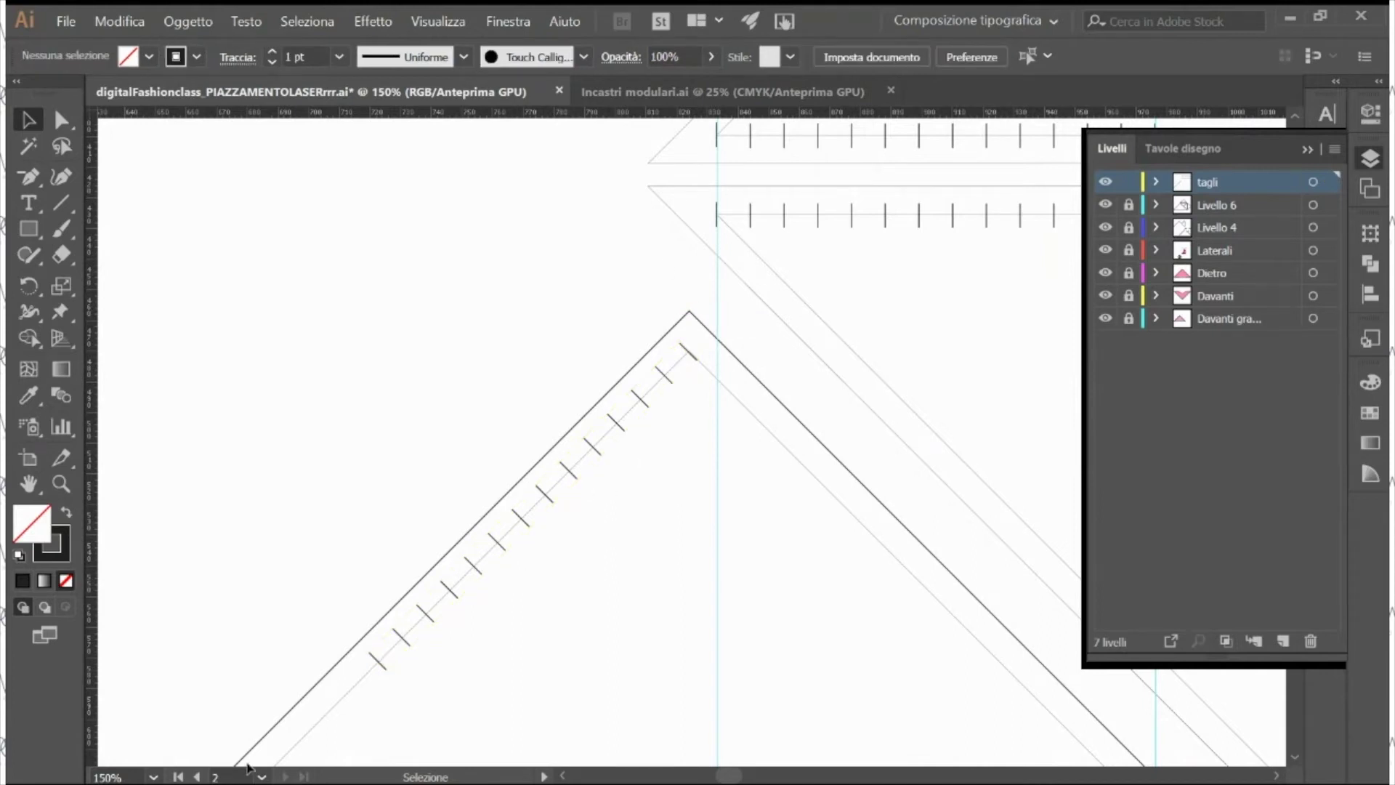
pyautogui.hotkey('ctrl', '-')
pyautogui.hotkey('ctrl', '-')
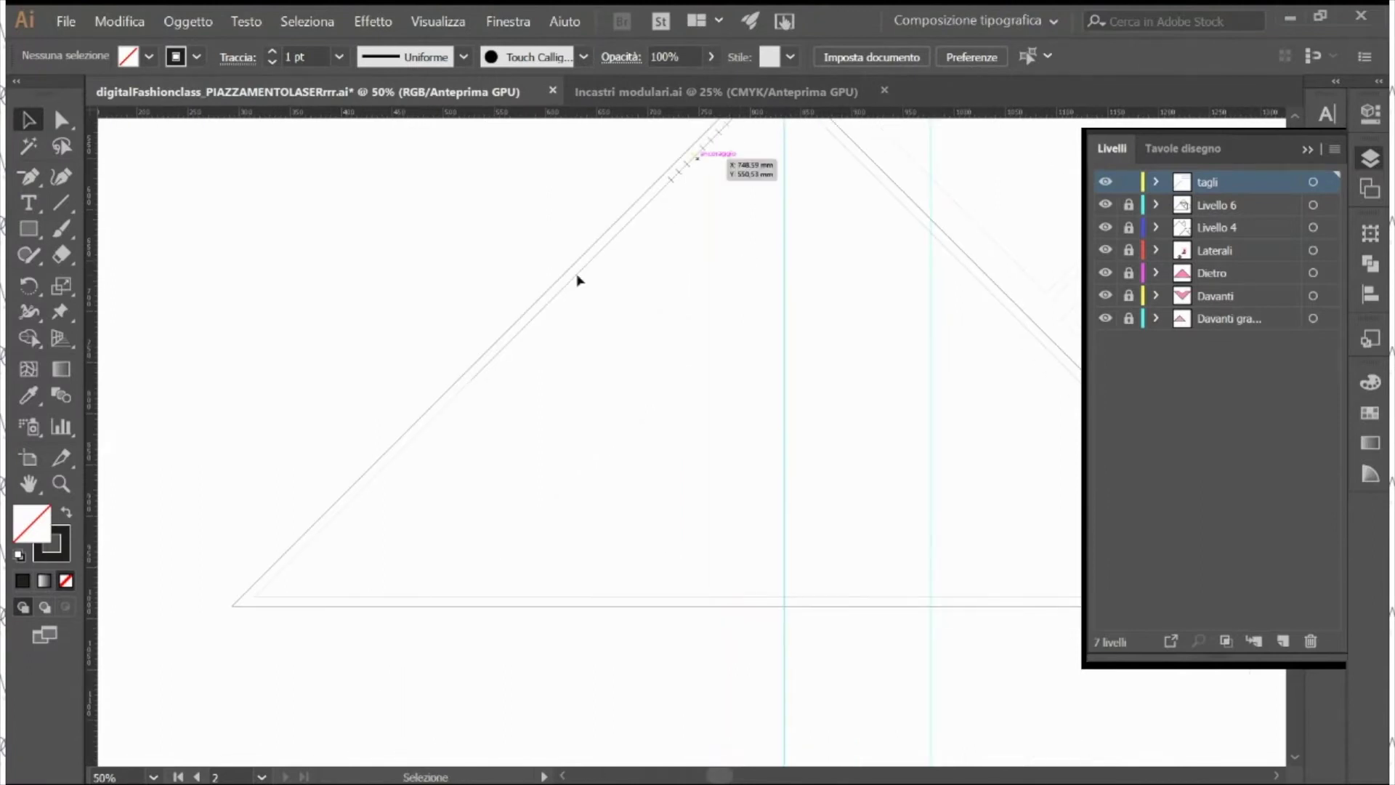
pyautogui.scroll(3, 578, 280)
pyautogui.keyDown('shift'); pyautogui.hscroll(2, 578, 280); pyautogui.keyUp('shift')
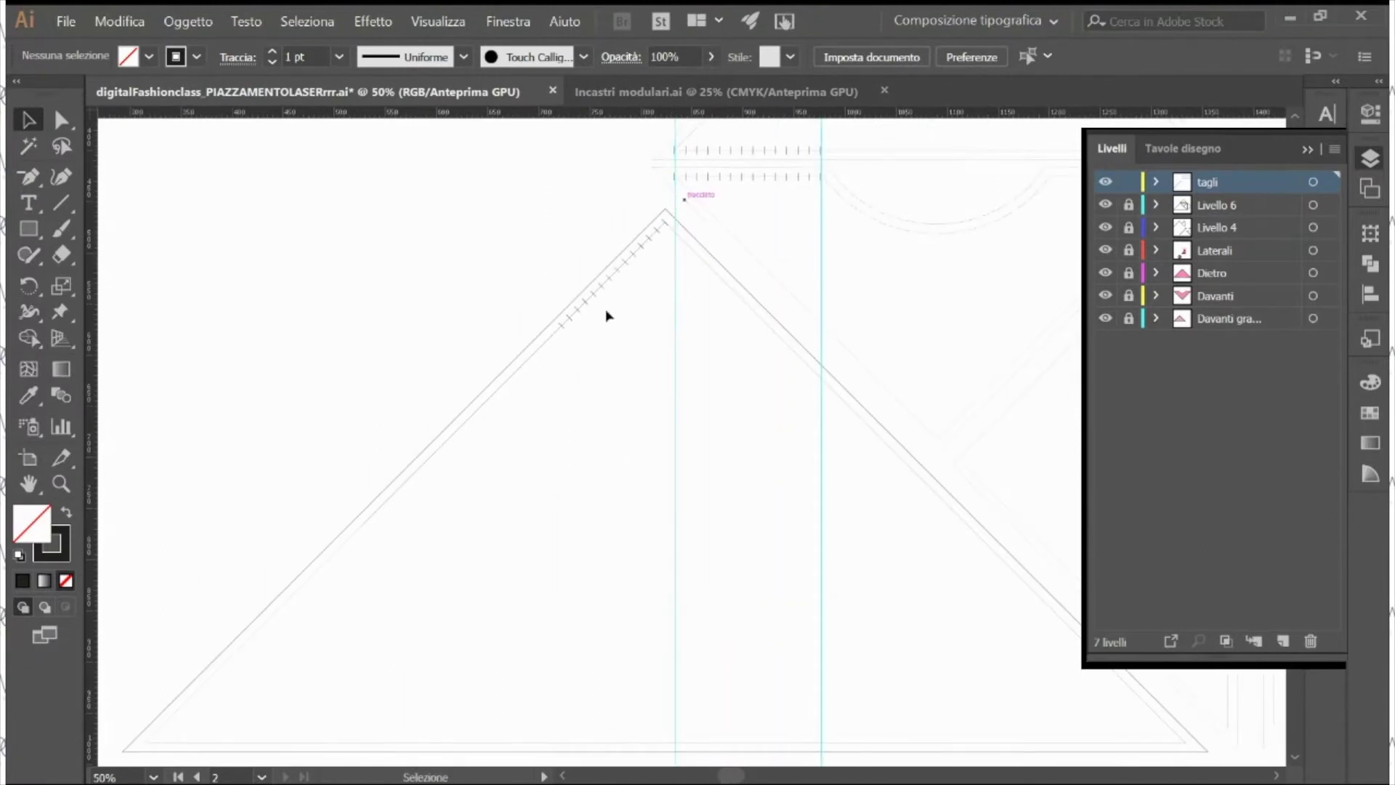
pyautogui.click(563, 330)
pyautogui.press('Return')
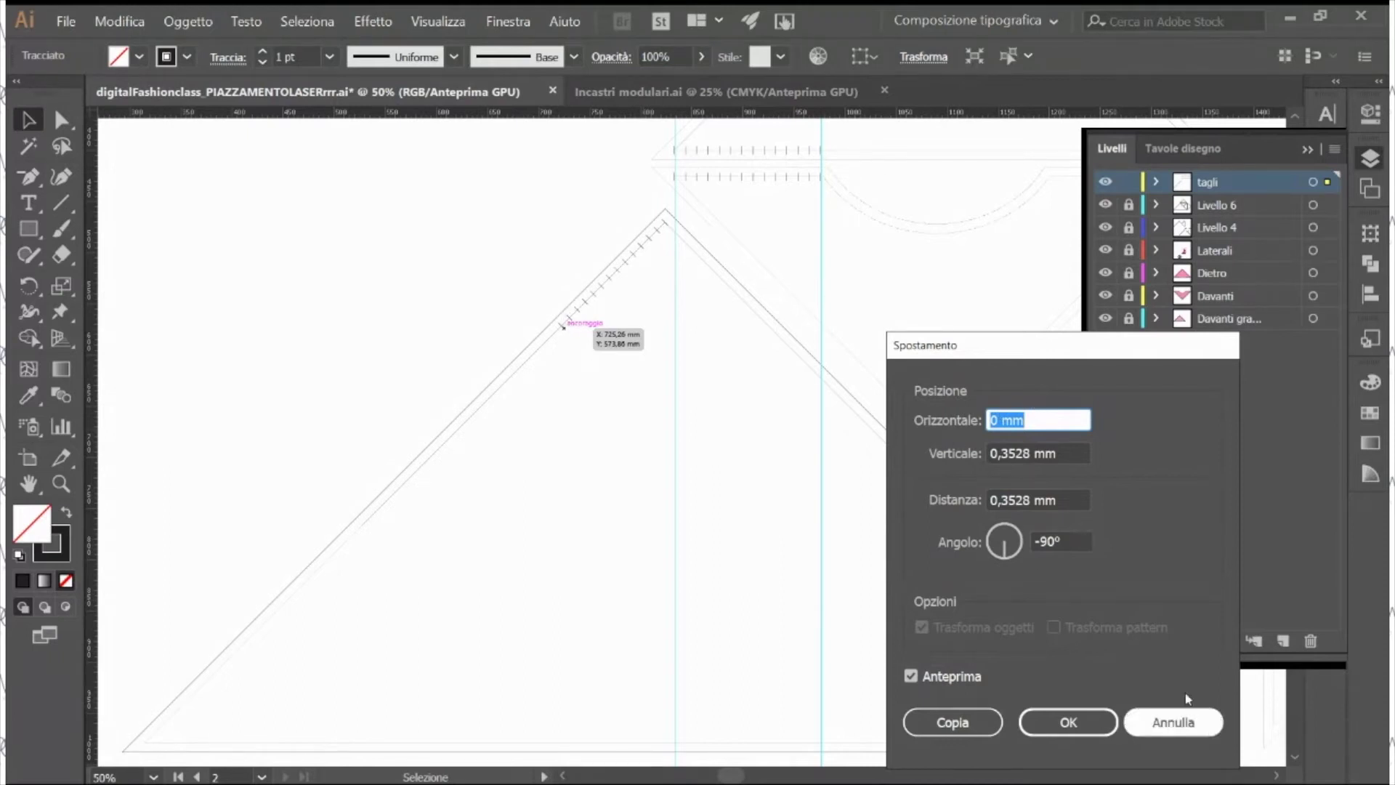
pyautogui.click(1168, 723)
# Step: Open the Move settings for the lowest cut line of the row on the triangular piece's left edge
pyautogui.press('z')
pyautogui.click(720, 427)
pyautogui.click(677, 448)
pyautogui.click(703, 346)
pyautogui.click(673, 350)
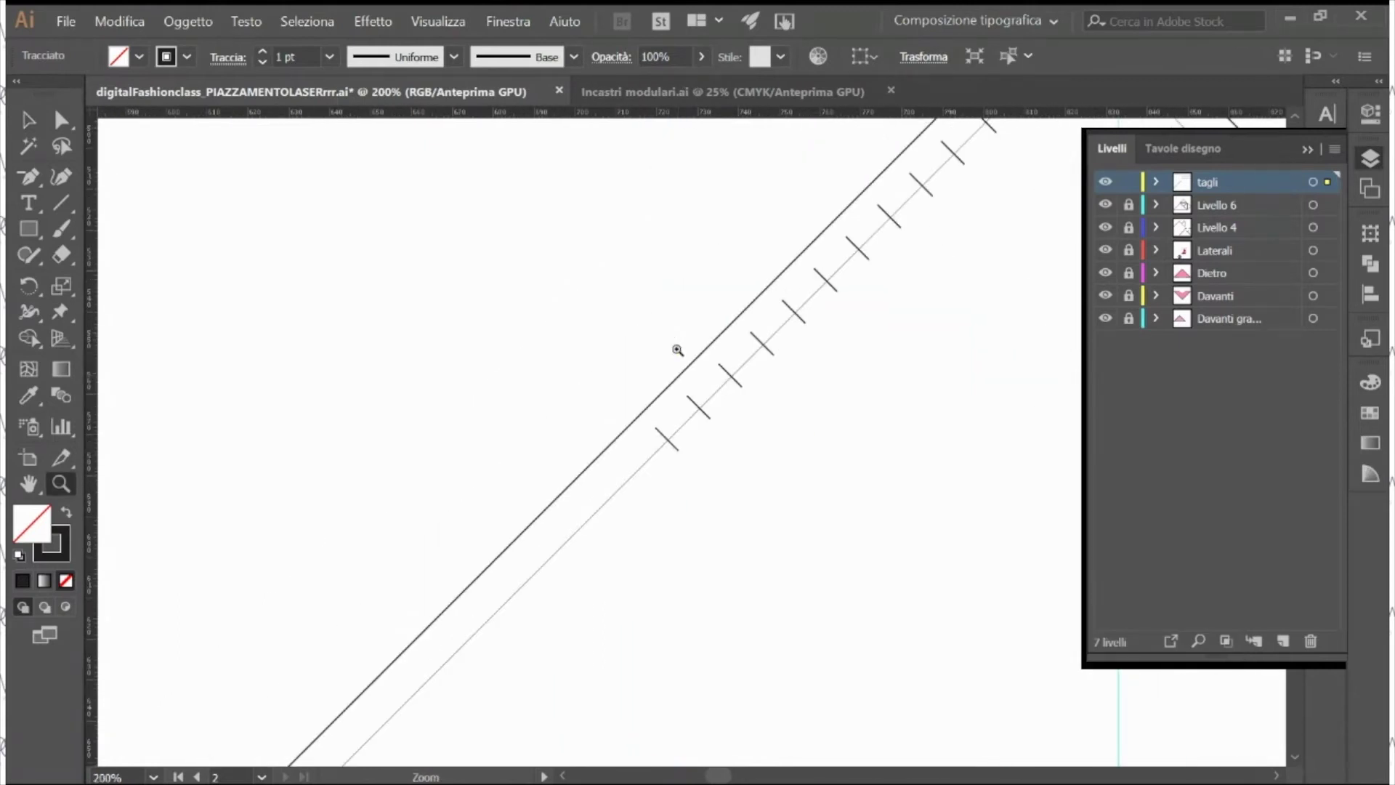
pyautogui.press('v')
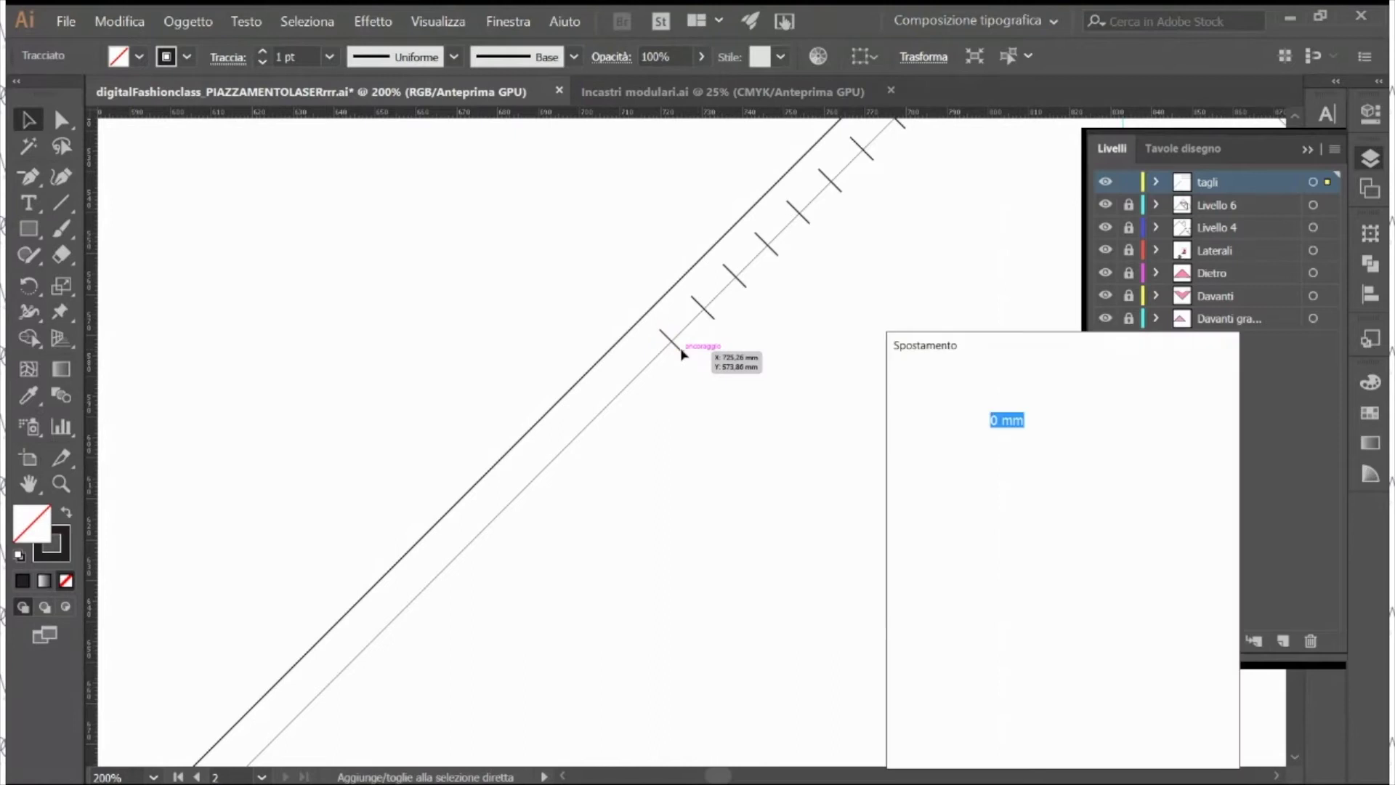
pyautogui.press('Return')
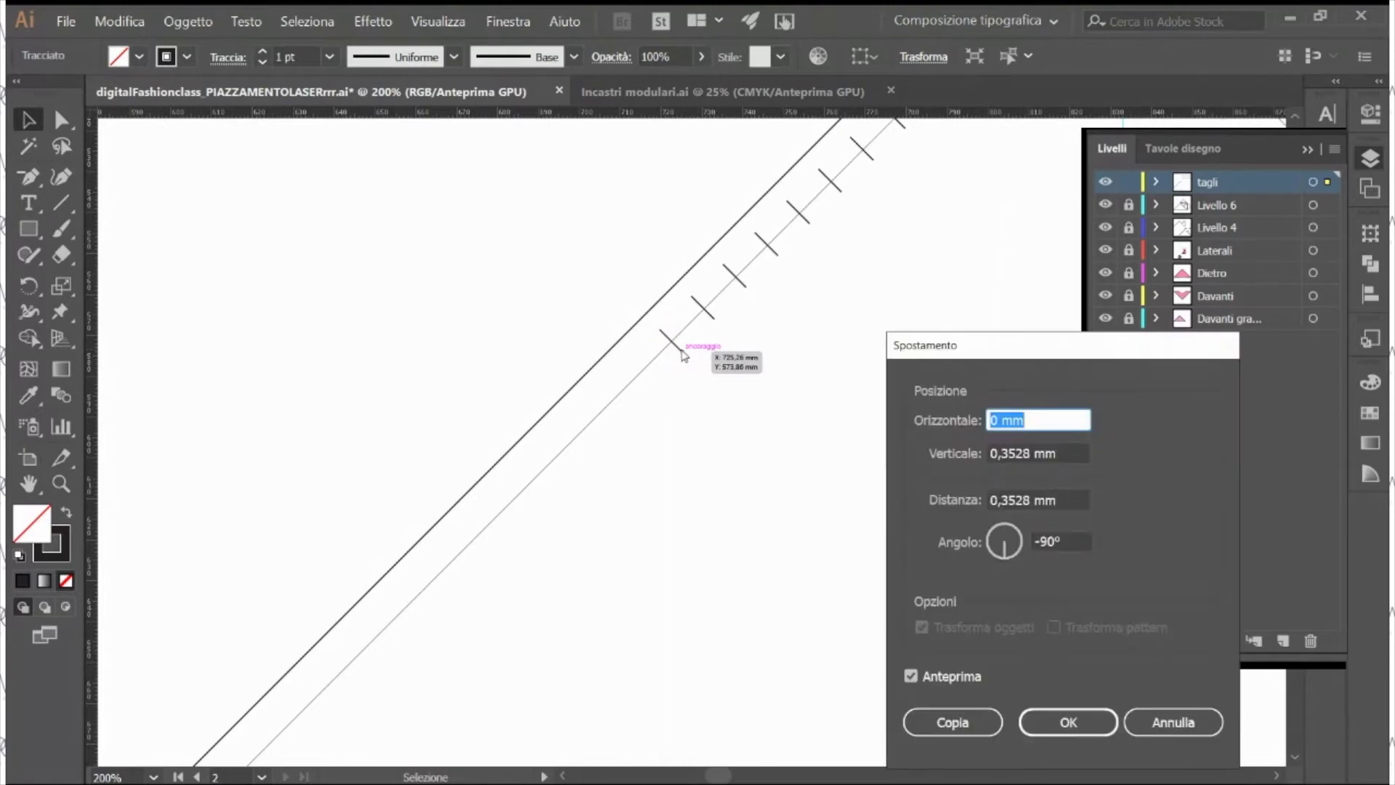
# Step: Try an angle of -45° and a horizontal offset of 11 mm for moving the lowest cut line
pyautogui.click(990, 564)
pyautogui.moveTo(985, 565)
pyautogui.mouseDown()
pyautogui.moveTo(978, 546)
pyautogui.moveTo(966, 569)
pyautogui.mouseUp()
pyautogui.write('-45')
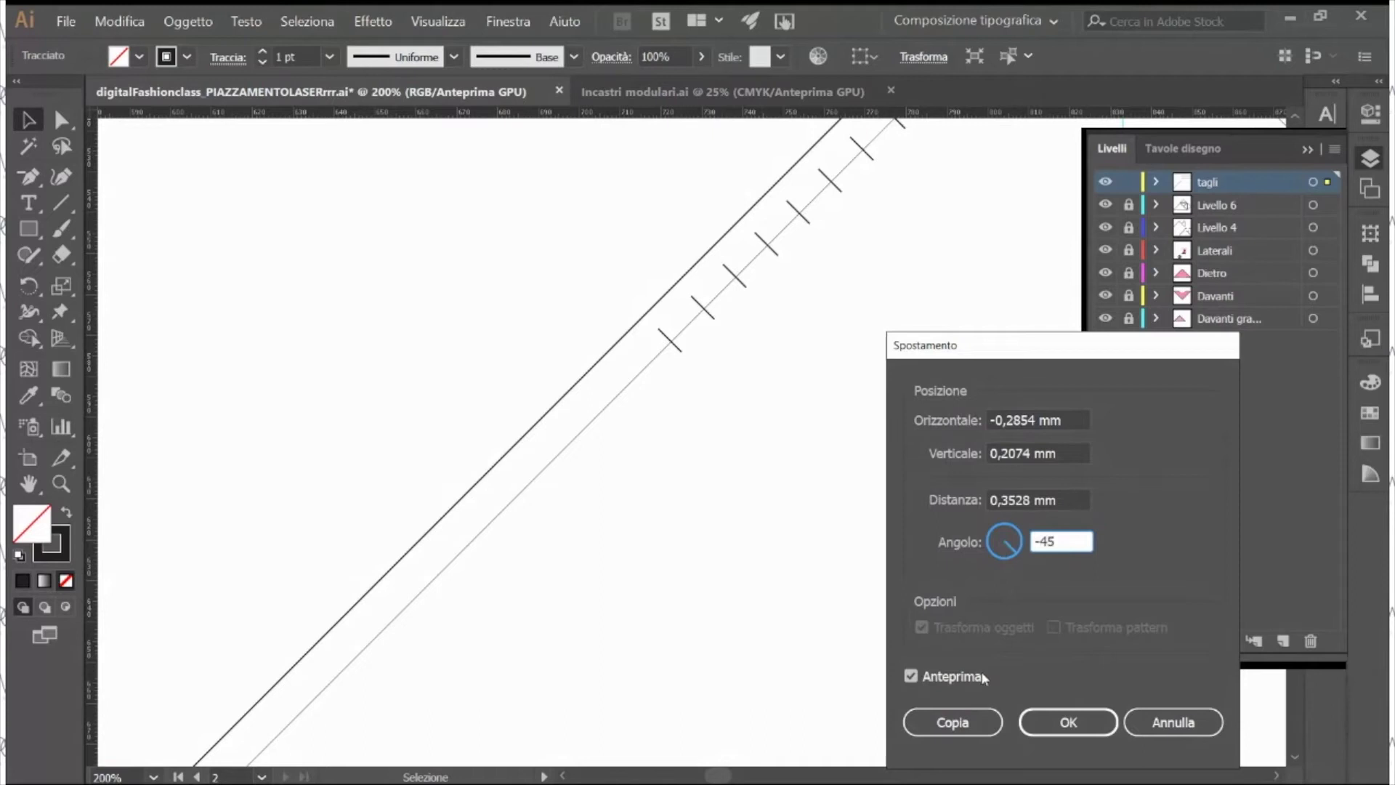
pyautogui.press('Tab')
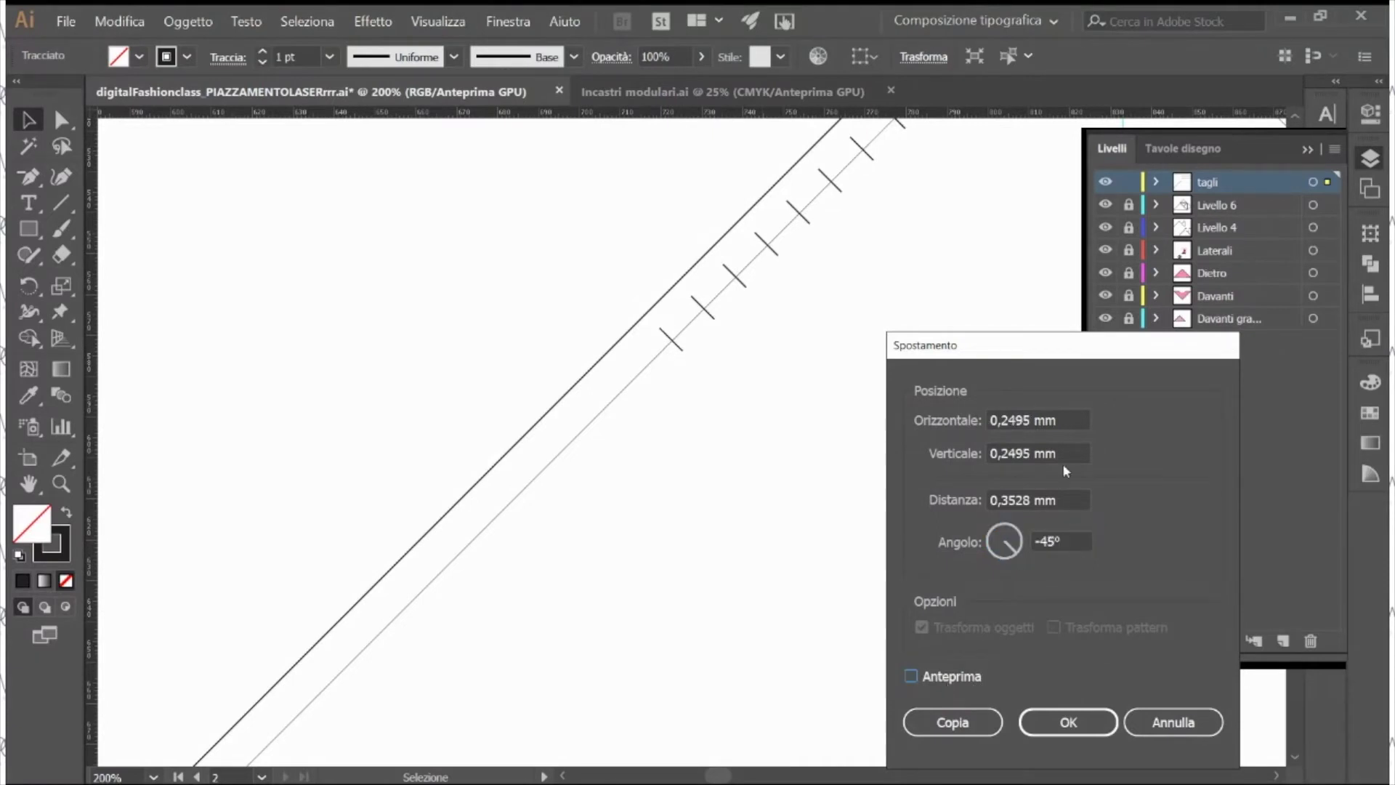
pyautogui.moveTo(1031, 429); pyautogui.dragTo(943, 416)
pyautogui.write('11')
pyautogui.click(952, 680)
pyautogui.click(954, 686)
# Step: Try moving the lowest cut line by 0 mm horizontally and 11 mm vertically, with the result previewed
pyautogui.moveTo(1011, 411); pyautogui.dragTo(951, 395)
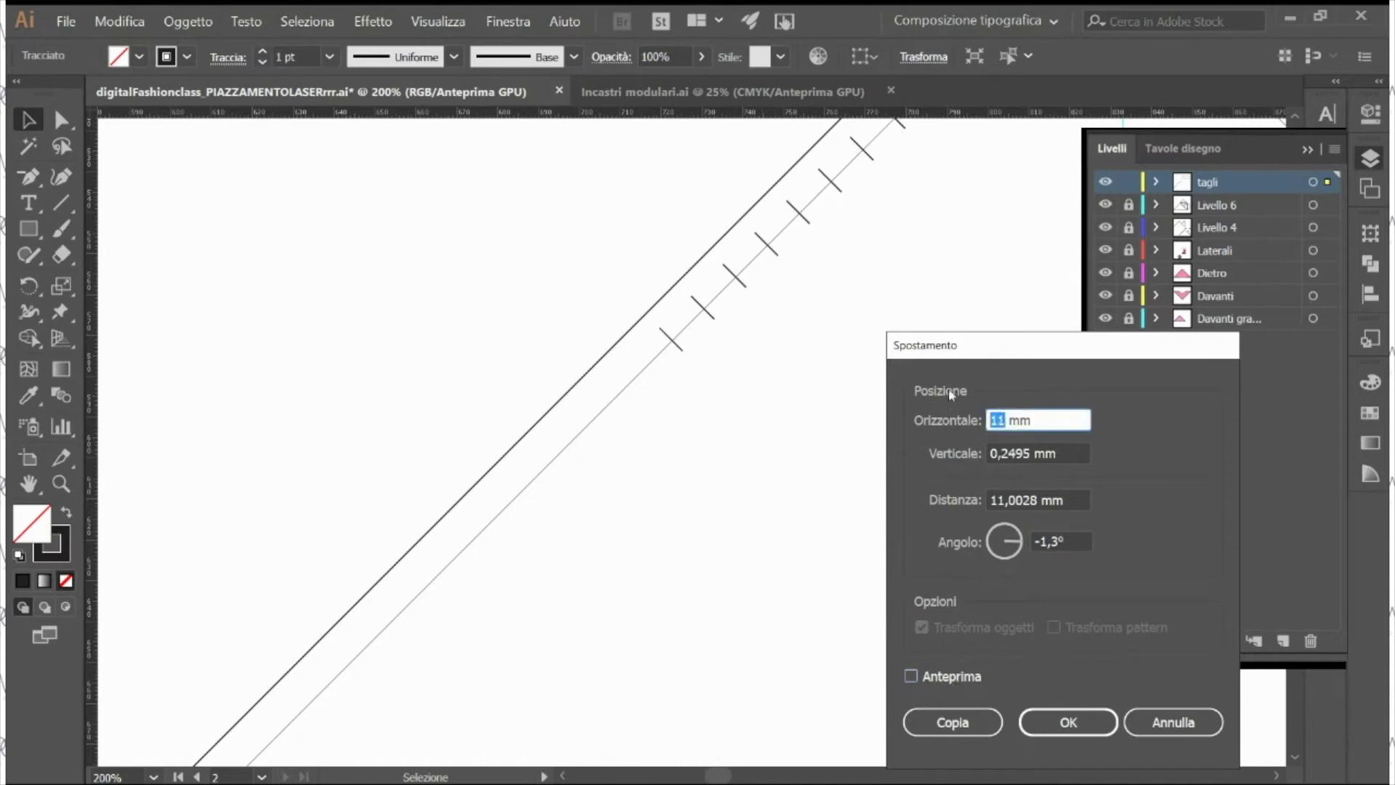
pyautogui.press('Tab')
pyautogui.write('11')
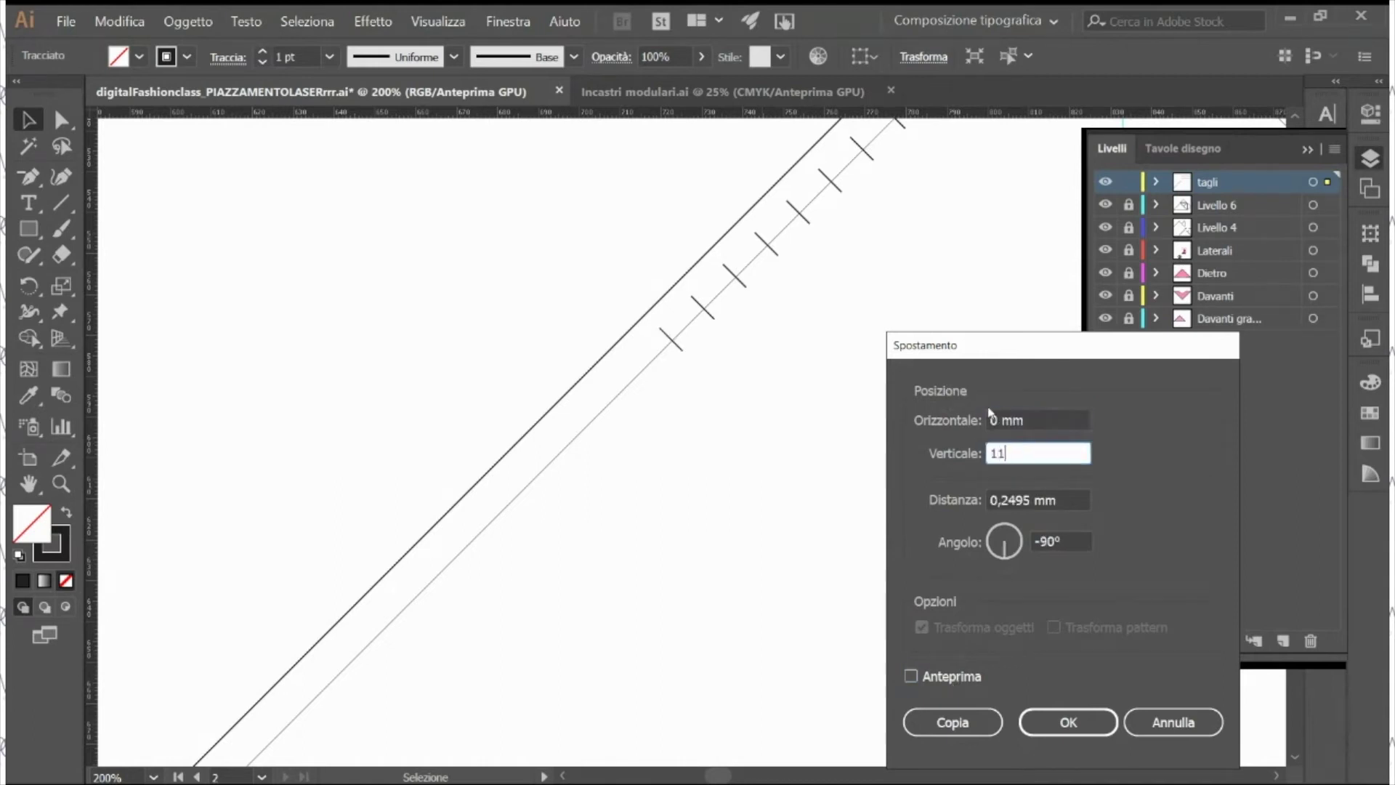
pyautogui.click(940, 683)
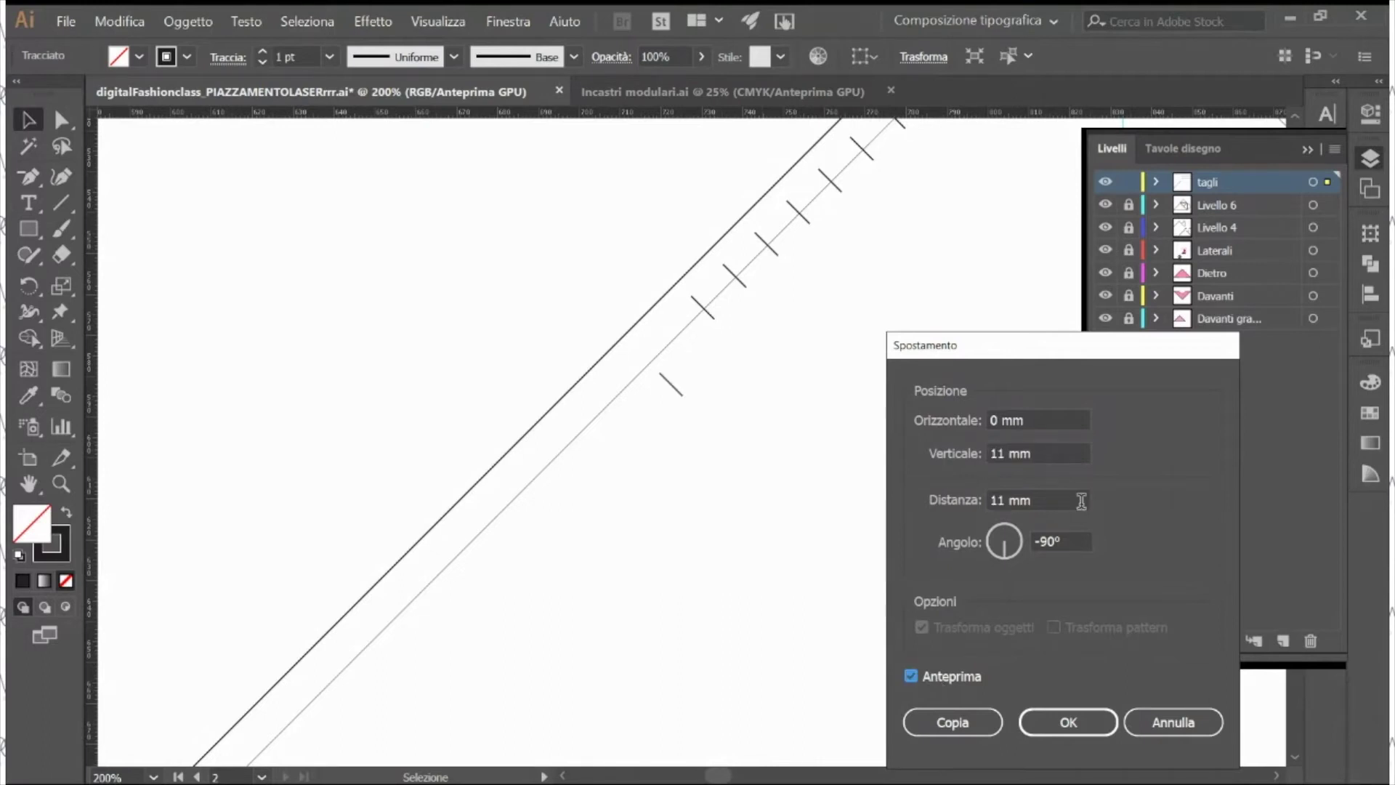
# Step: Try angles of -45° and 45° for the 11 mm move of the lowest cut line
pyautogui.moveTo(1040, 537); pyautogui.dragTo(1060, 545)
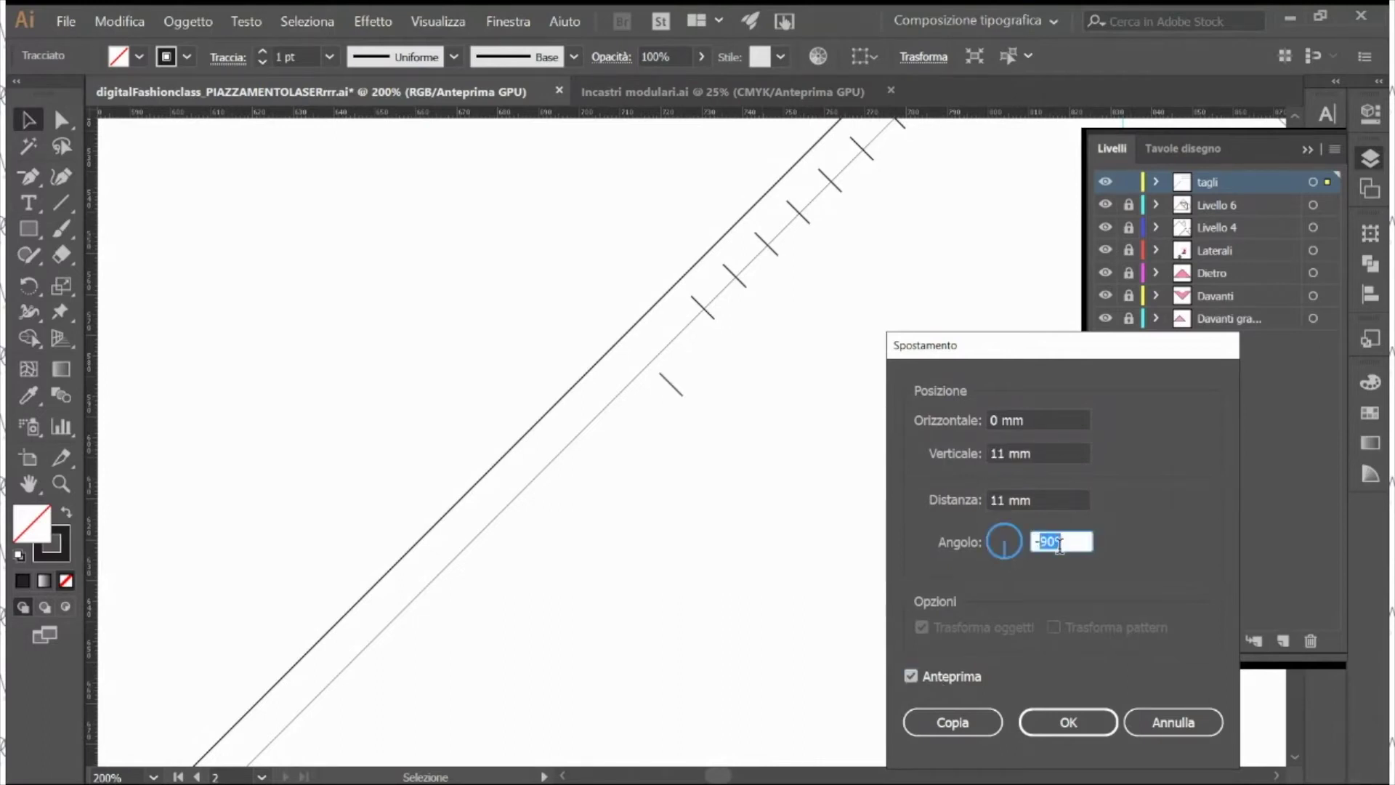
pyautogui.write('45')
pyautogui.press('Tab')
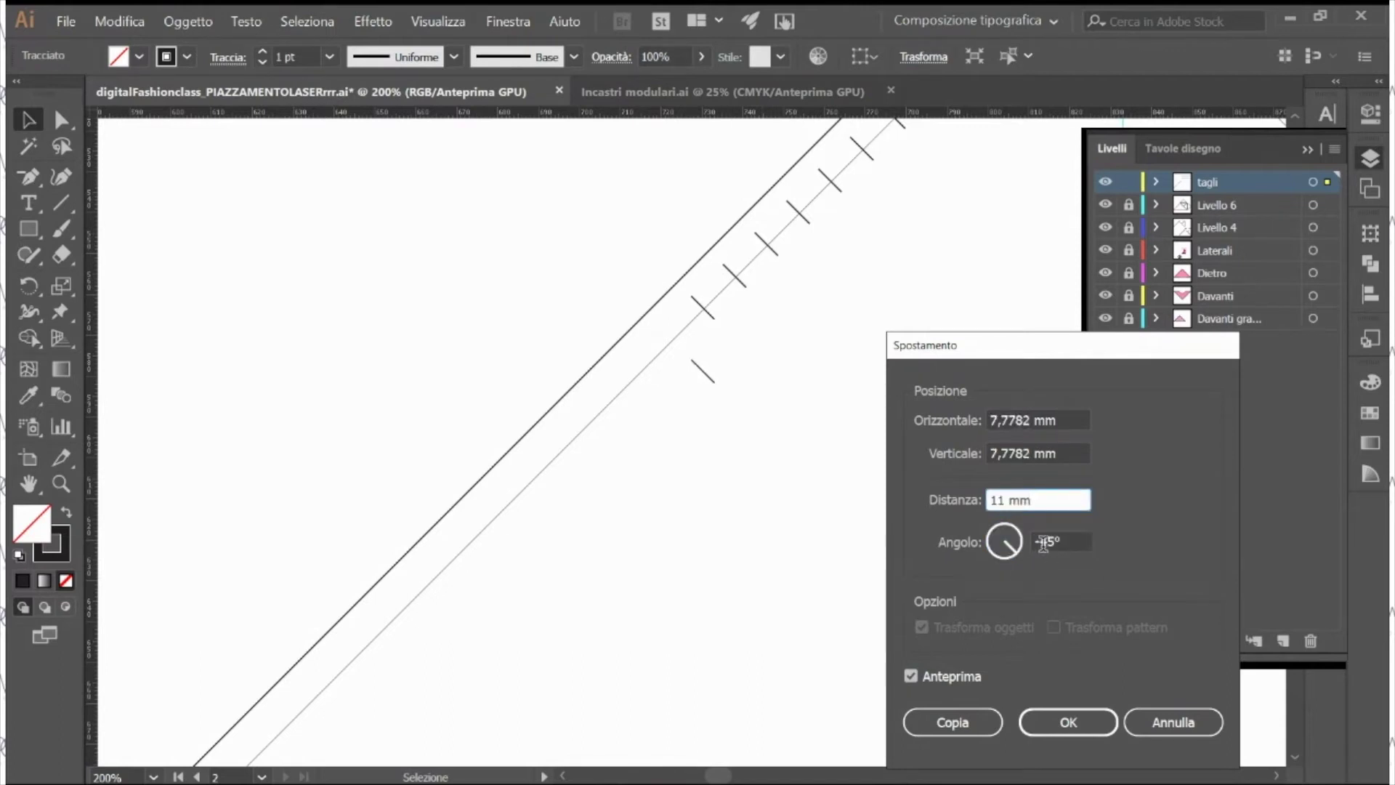
pyautogui.moveTo(1043, 543); pyautogui.dragTo(1038, 544)
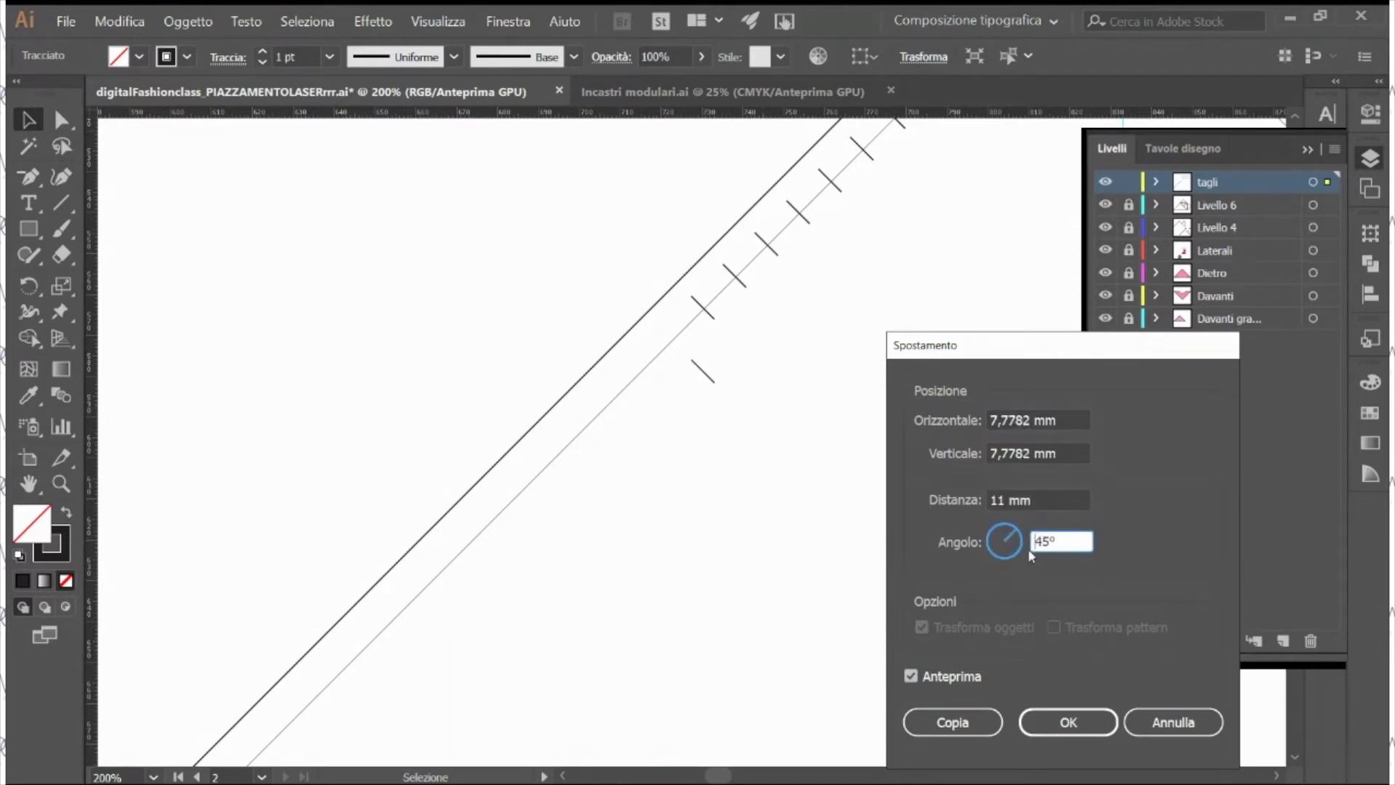
pyautogui.click(942, 681)
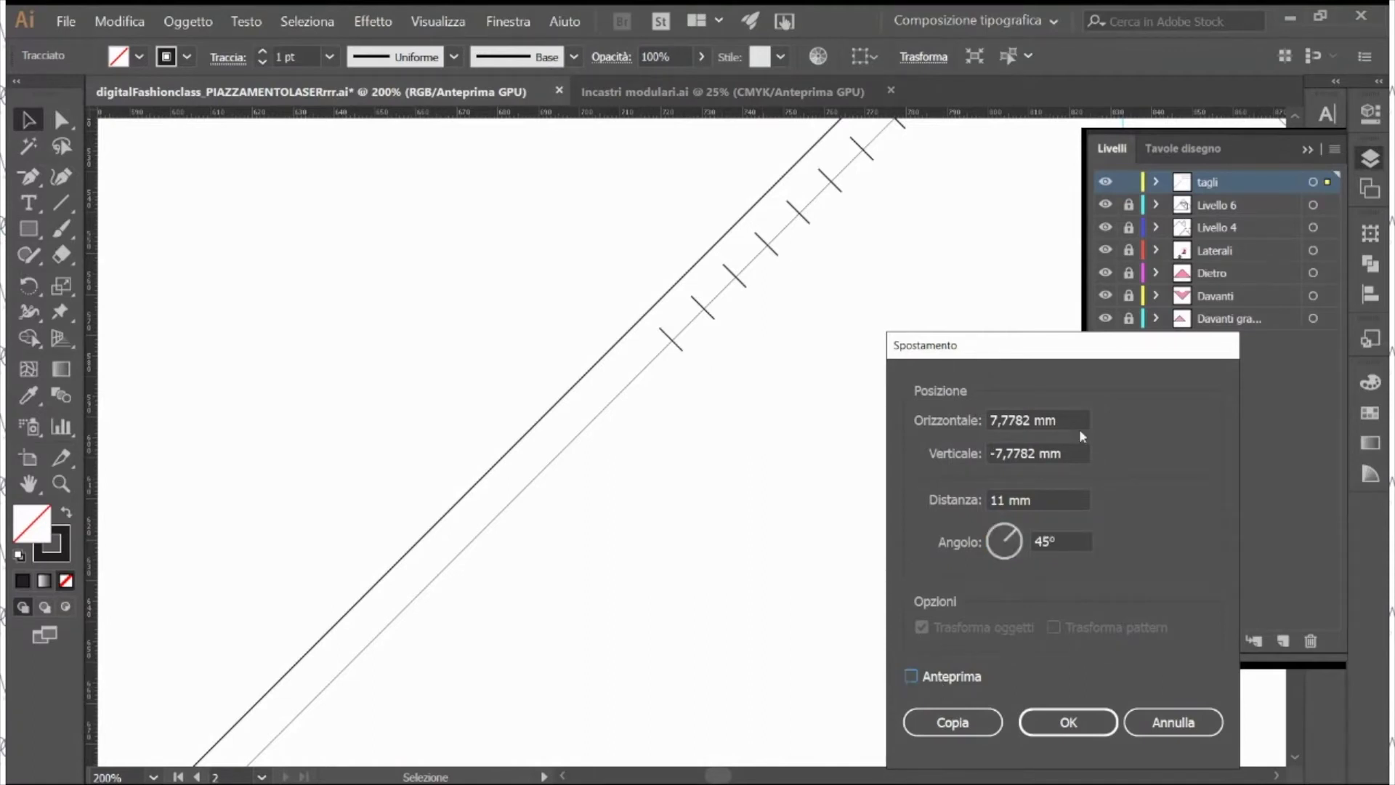
# Step: Retry the cut line's move with a 0 mm horizontal and 11 mm vertical offset at a 45° angle, and cancel it
pyautogui.doubleClick(1026, 416)
pyautogui.write('0')
pyautogui.press('Tab')
pyautogui.write('11')
pyautogui.click(933, 679)
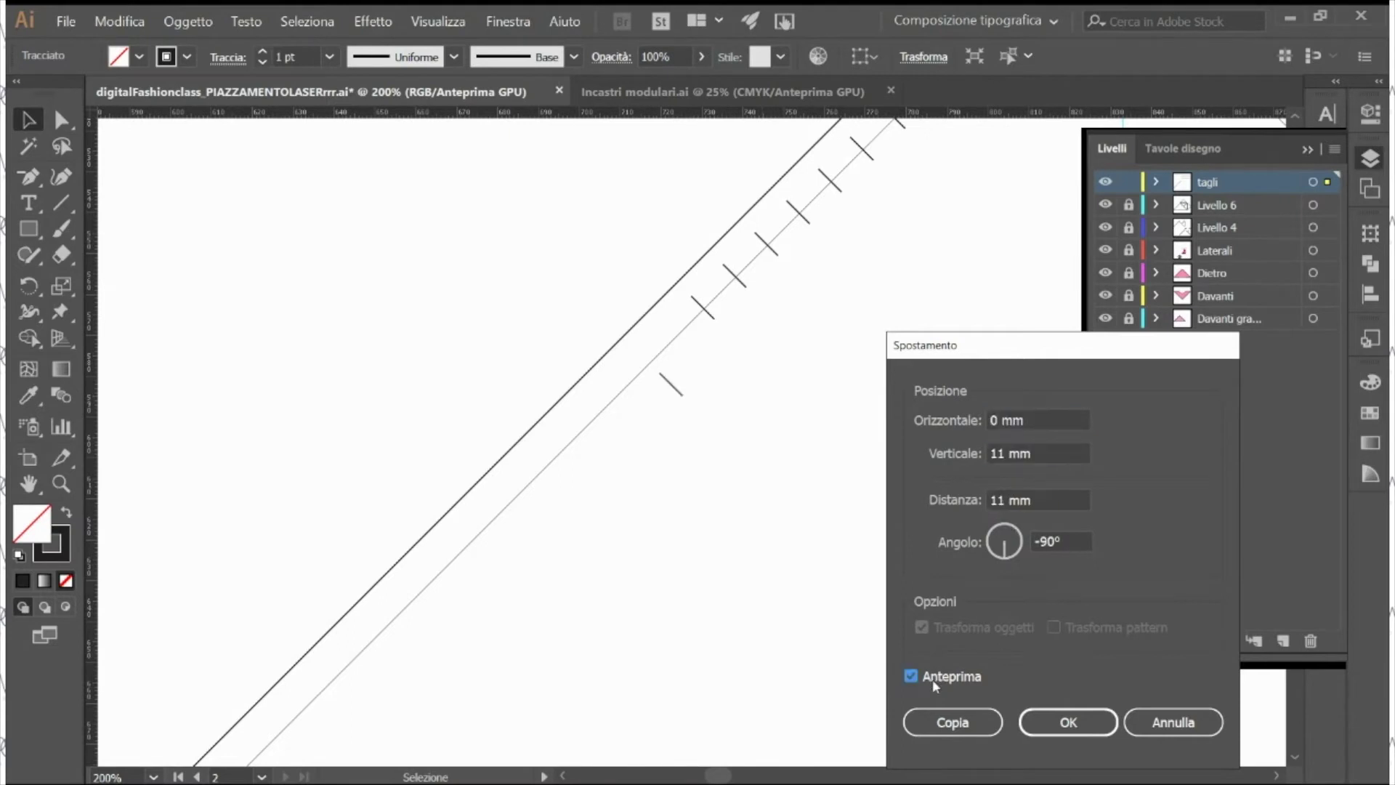
pyautogui.doubleClick(1047, 542)
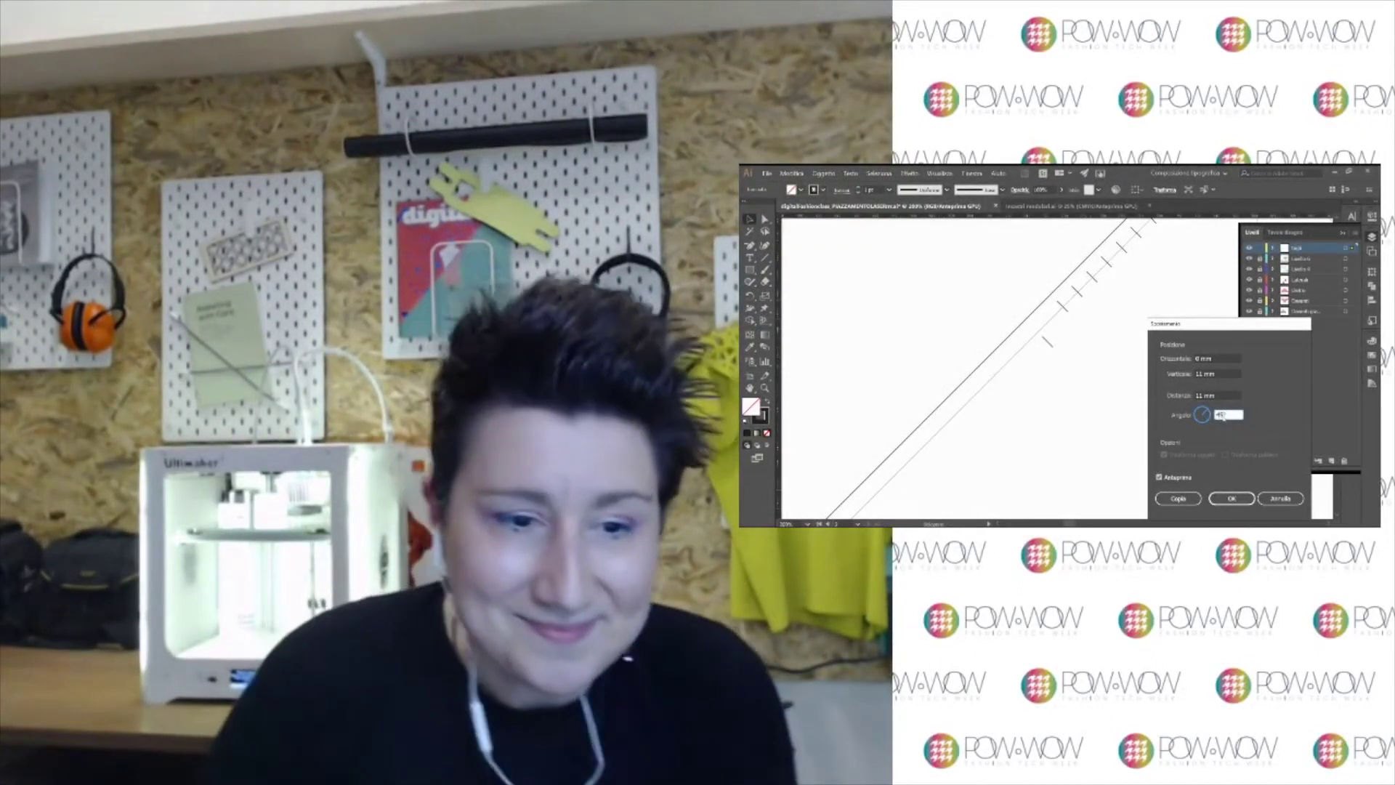
pyautogui.write('45')
pyautogui.press('Tab')
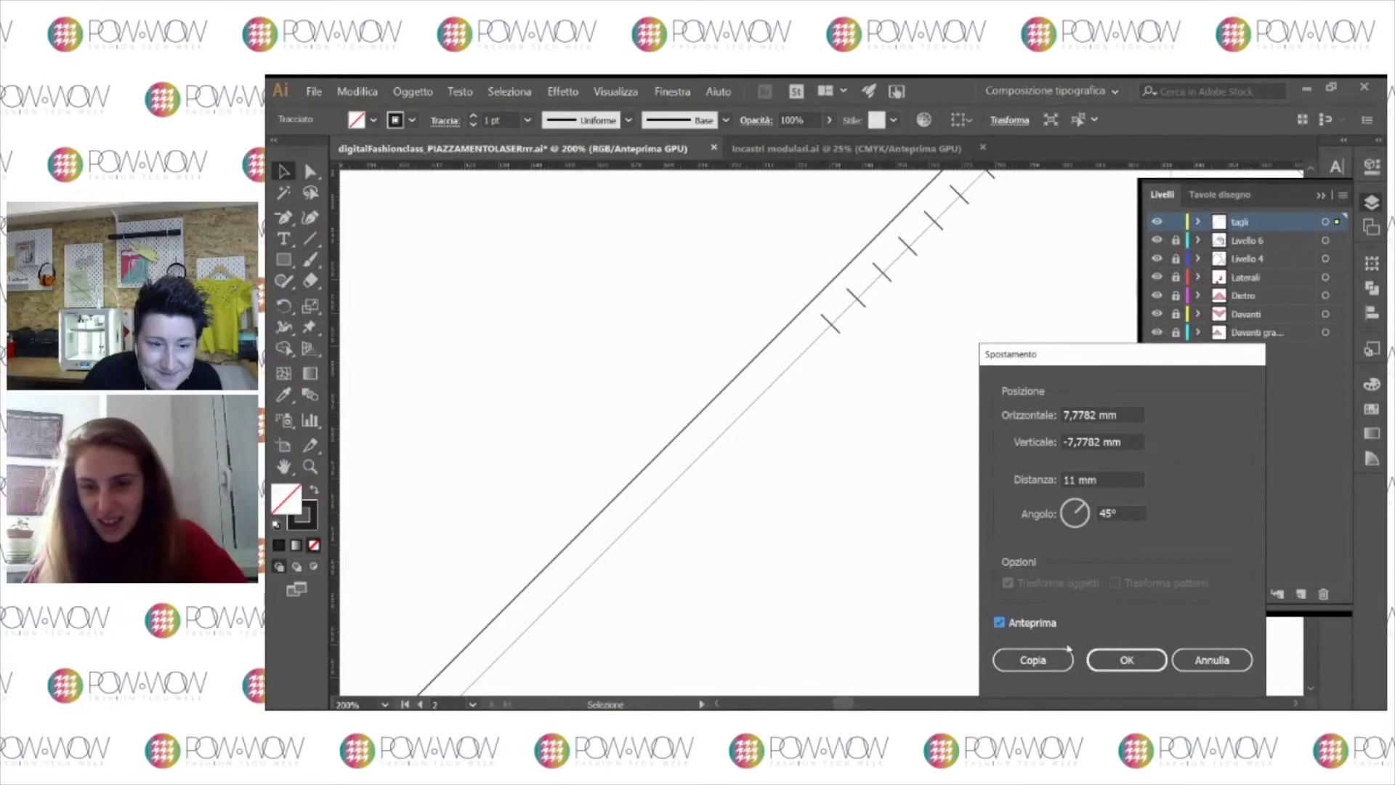
pyautogui.click(1192, 658)
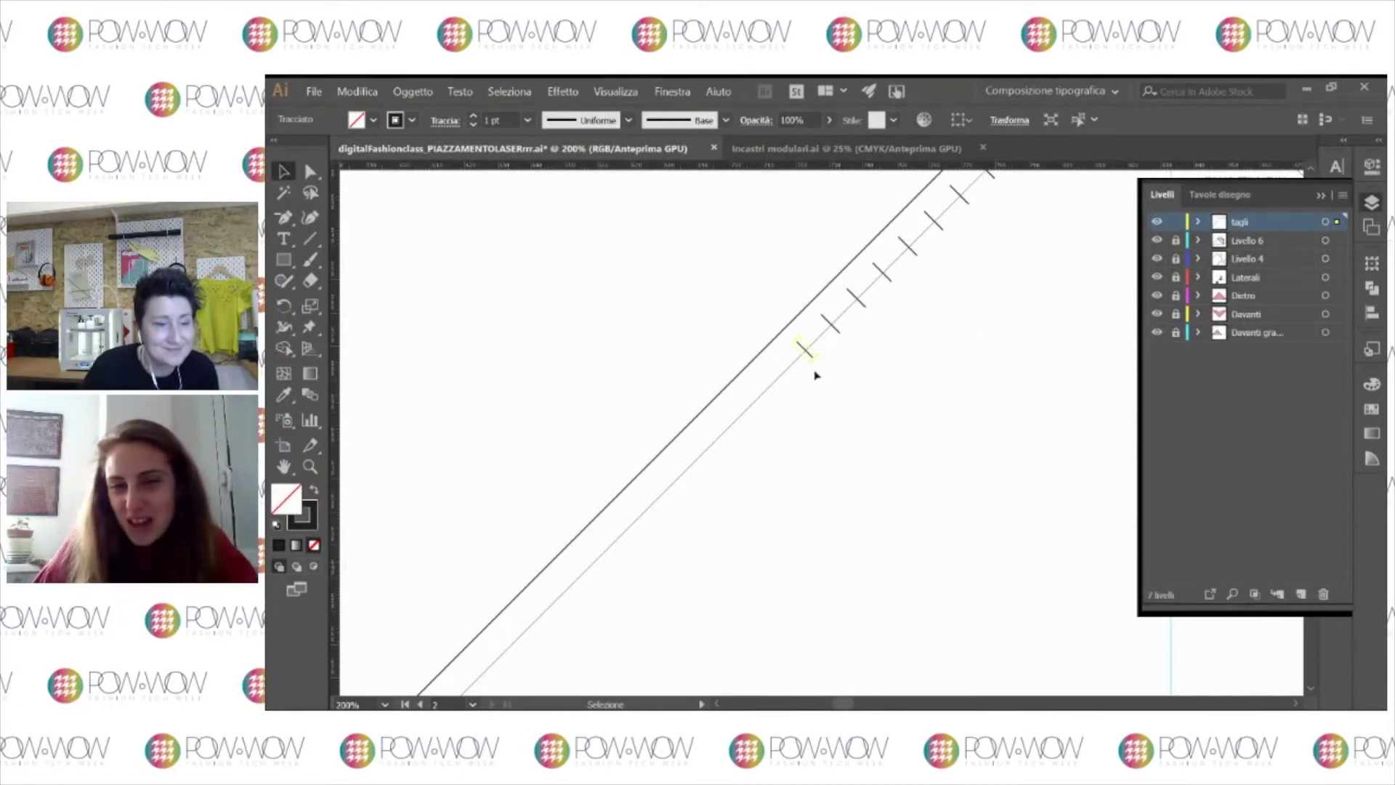
# Step: Deselect the cut line and hide the layers Livello 6 and Livello 4 to leave the pattern pieces uncovered
pyautogui.hotkey('ctrl', '1')
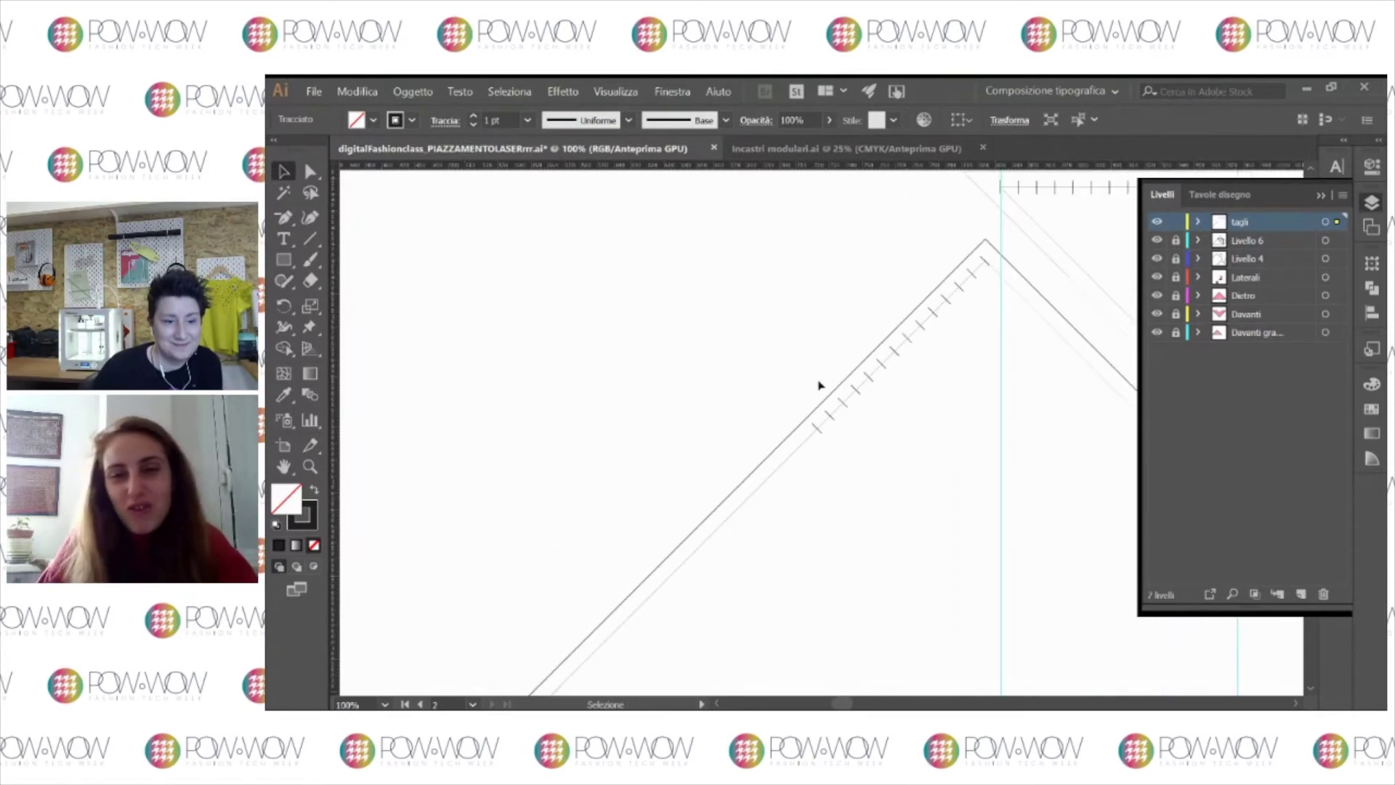
pyautogui.moveTo(953, 547); pyautogui.dragTo(872, 501)
pyautogui.click(872, 208)
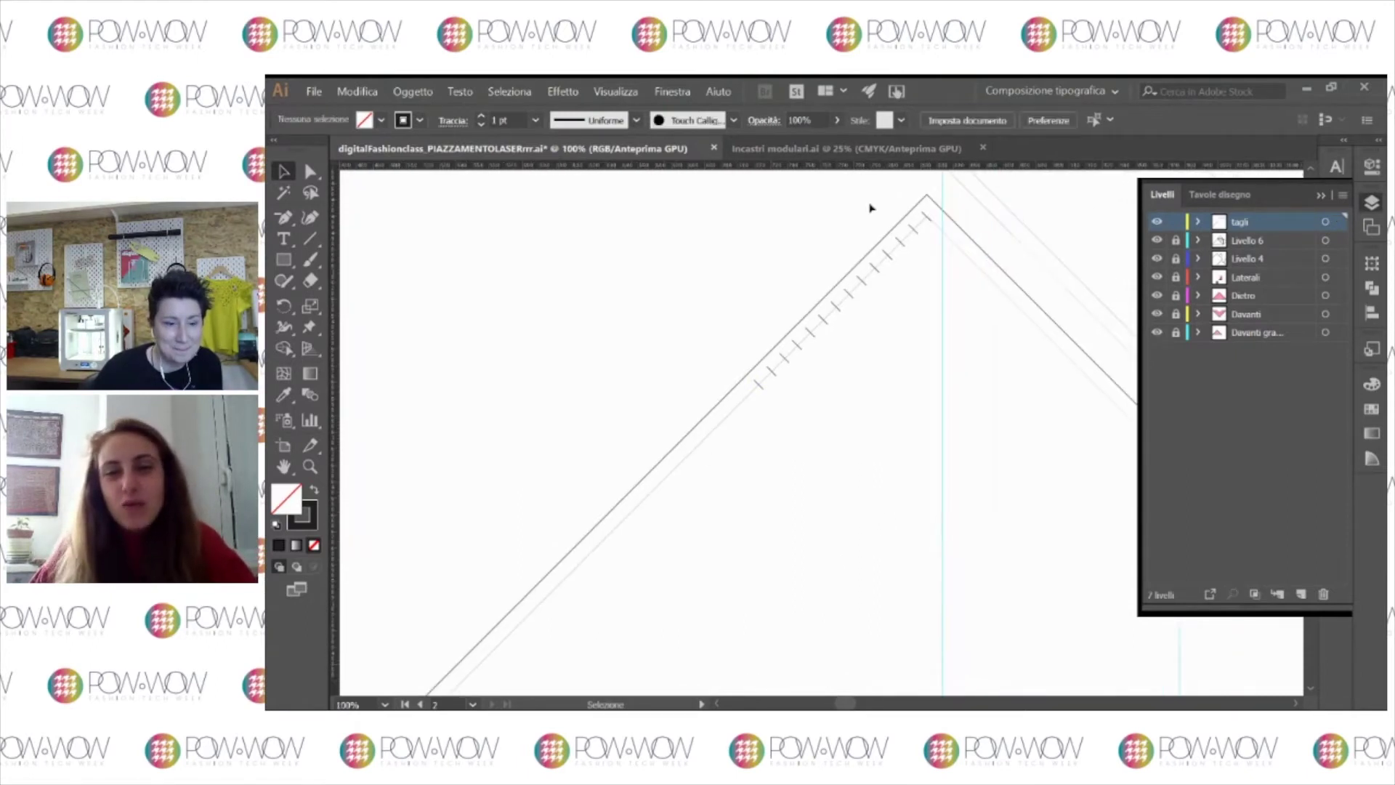
pyautogui.hotkey('ctrl', '-')
pyautogui.hotkey('ctrl', '-')
pyautogui.hotkey('ctrl', '-')
pyautogui.hotkey('ctrl', '-')
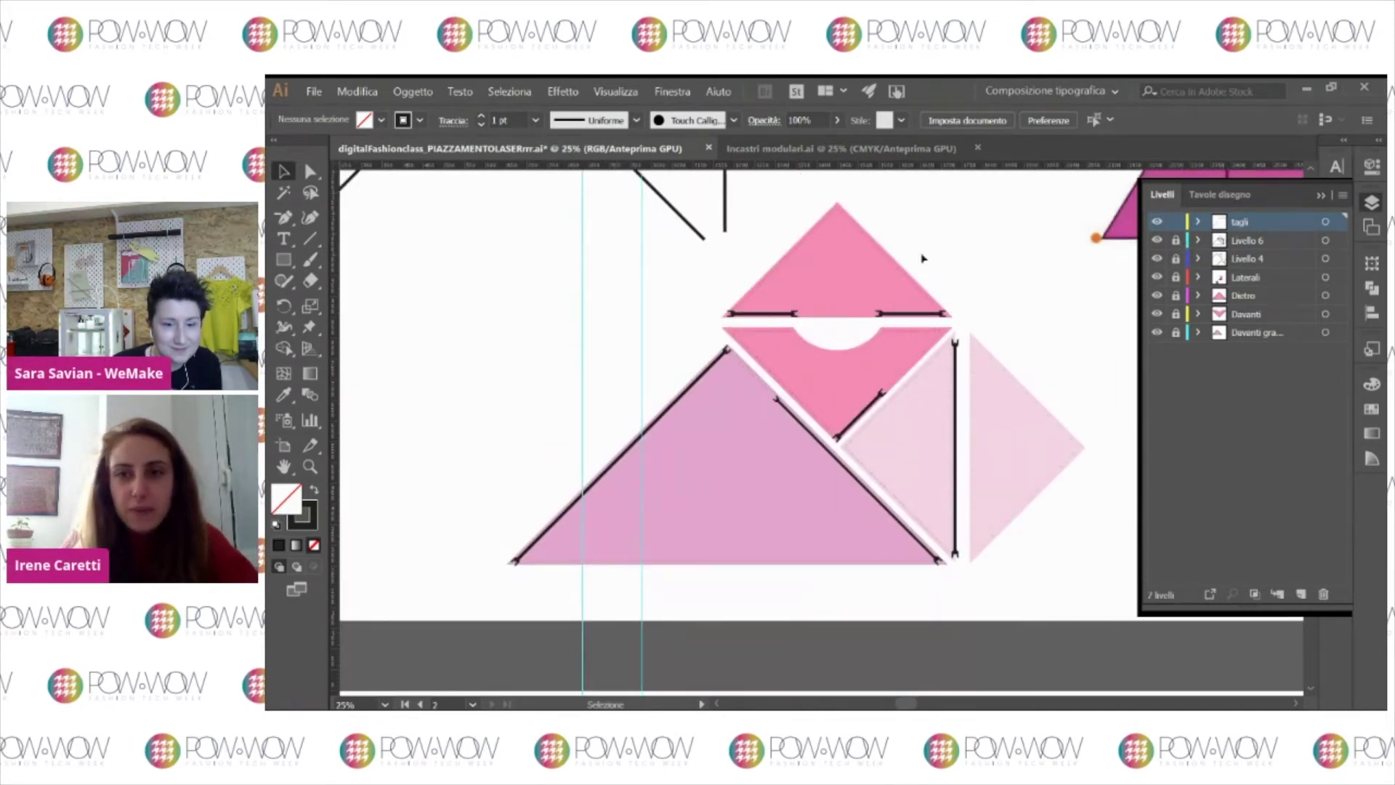
pyautogui.click(1157, 240)
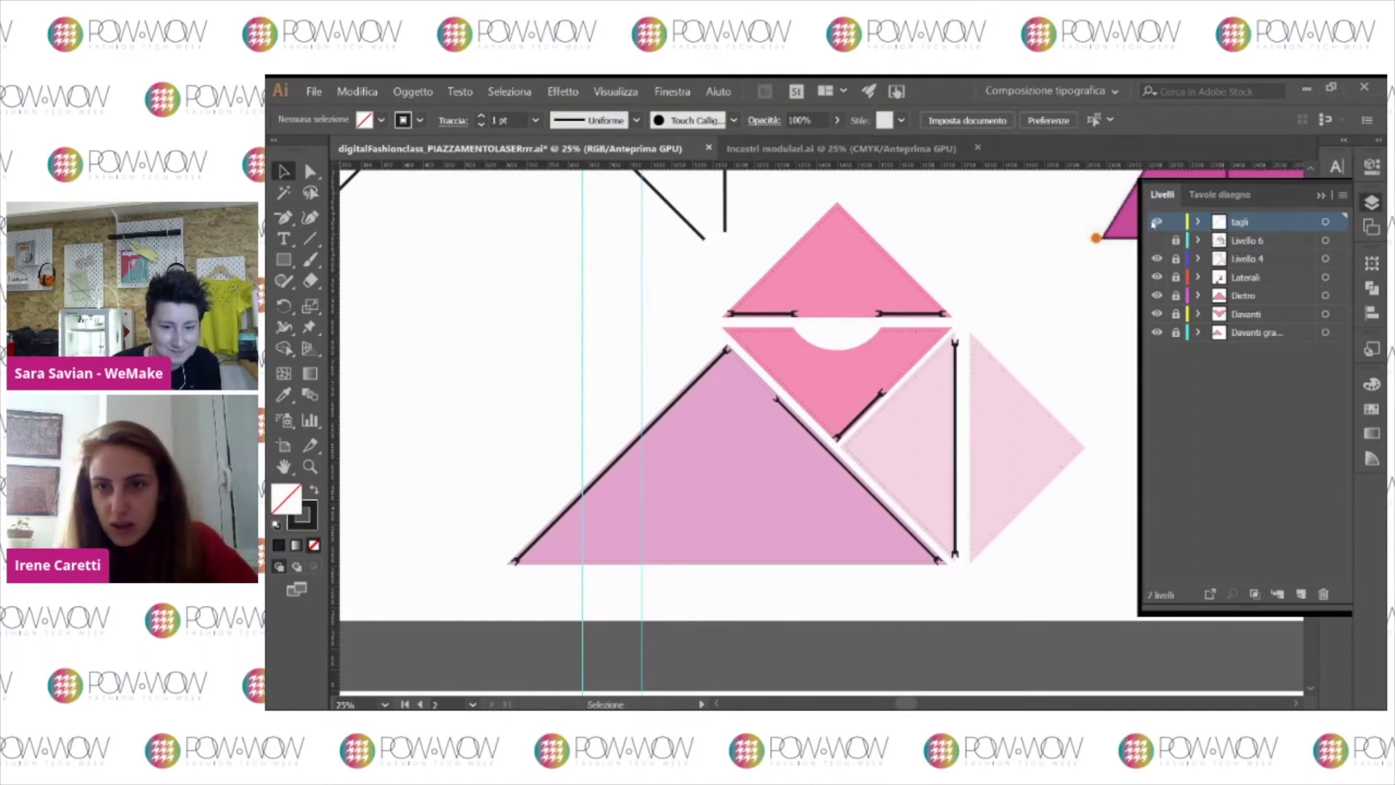
pyautogui.click(1157, 259)
# Step: Unlock the Laterali, Dietro, Davanti and Davanti gra... layers so that their pieces can be moved
pyautogui.press('z')
pyautogui.click(834, 486)
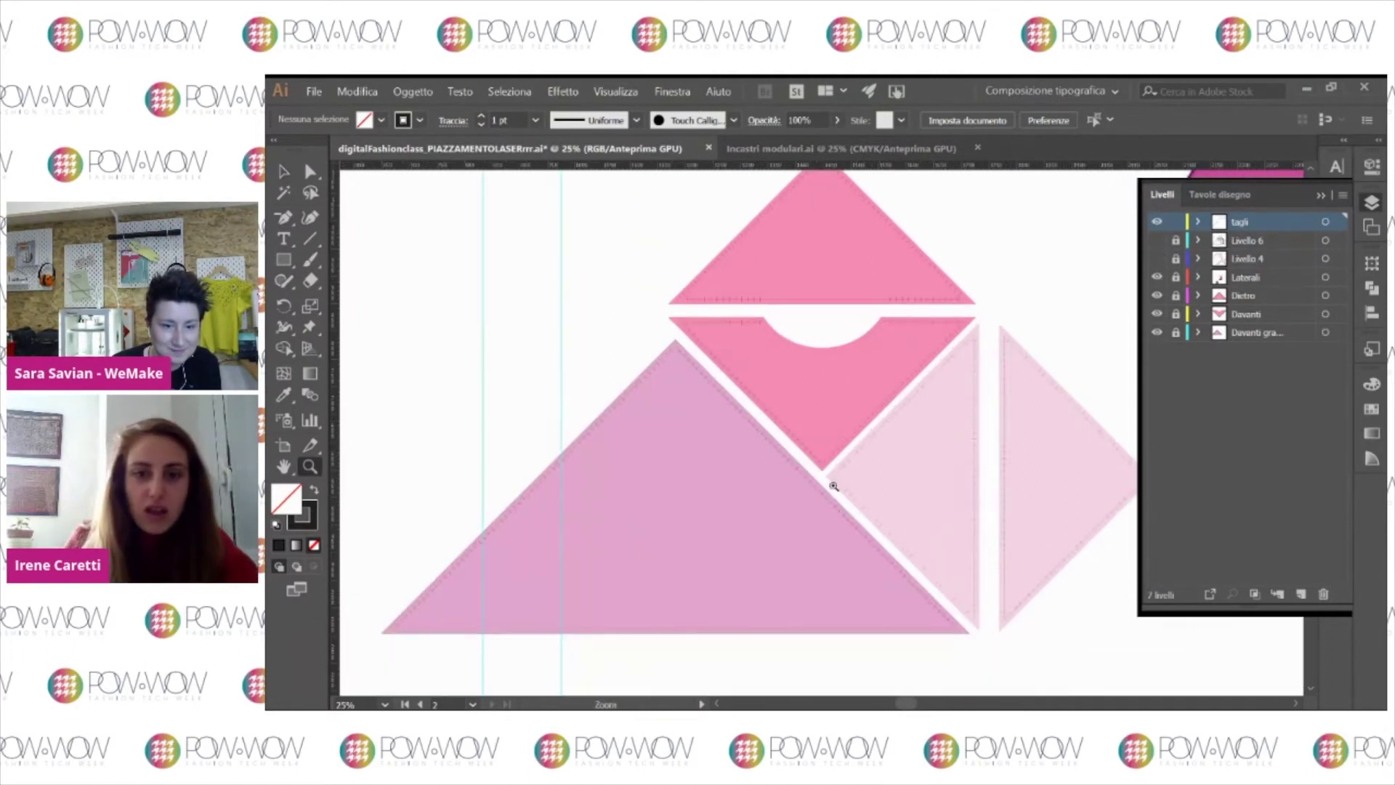
pyautogui.click(834, 485)
pyautogui.click(834, 485)
pyautogui.click(833, 485)
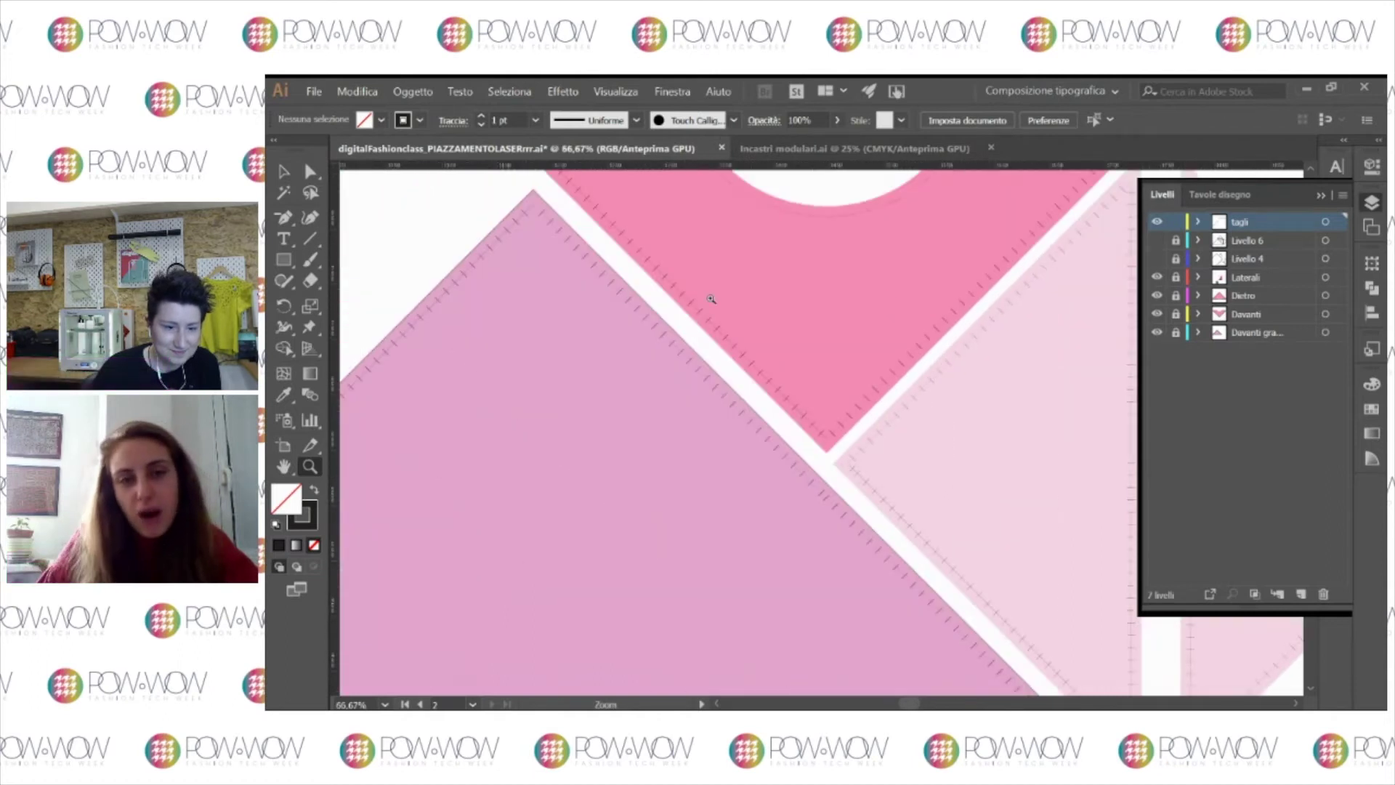
pyautogui.moveTo(711, 299); pyautogui.dragTo(726, 399)
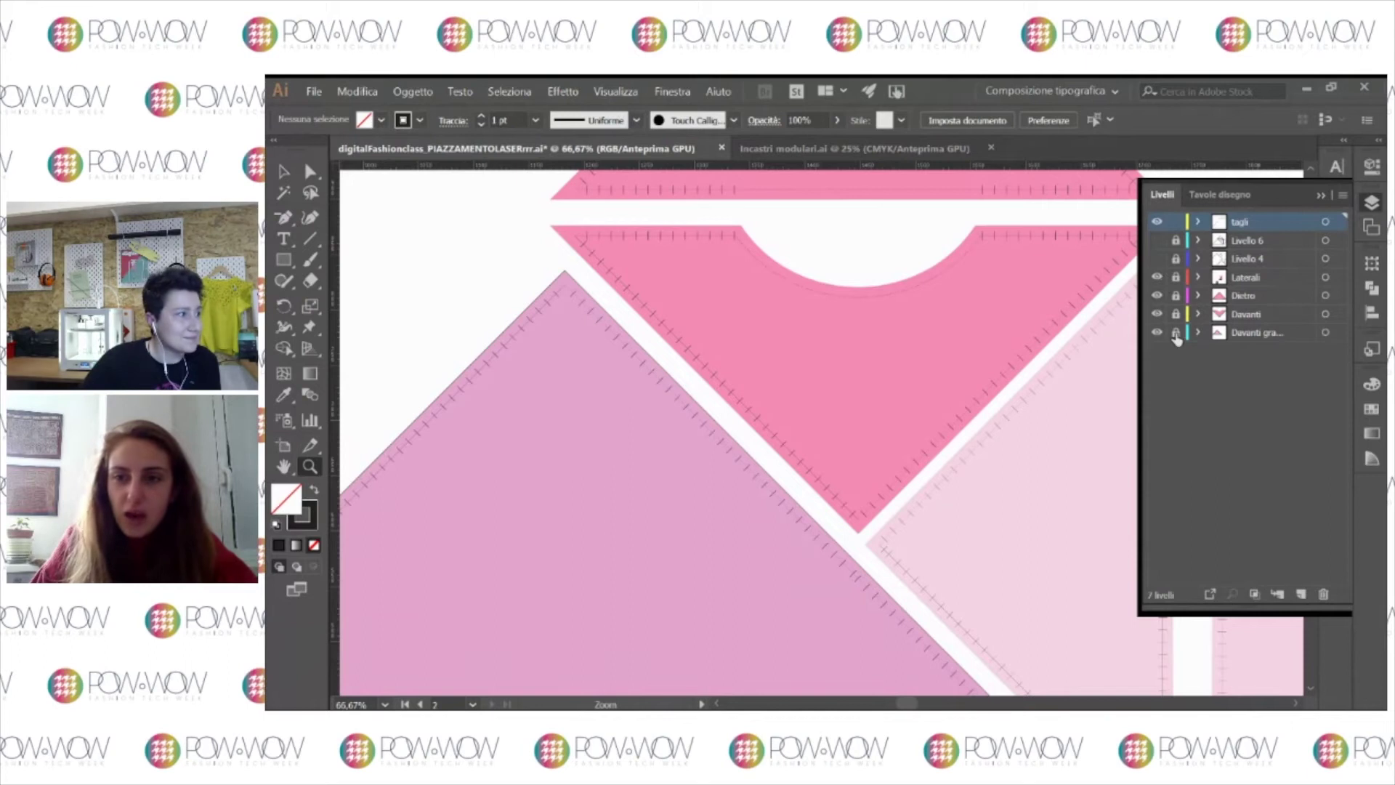
pyautogui.click(849, 304)
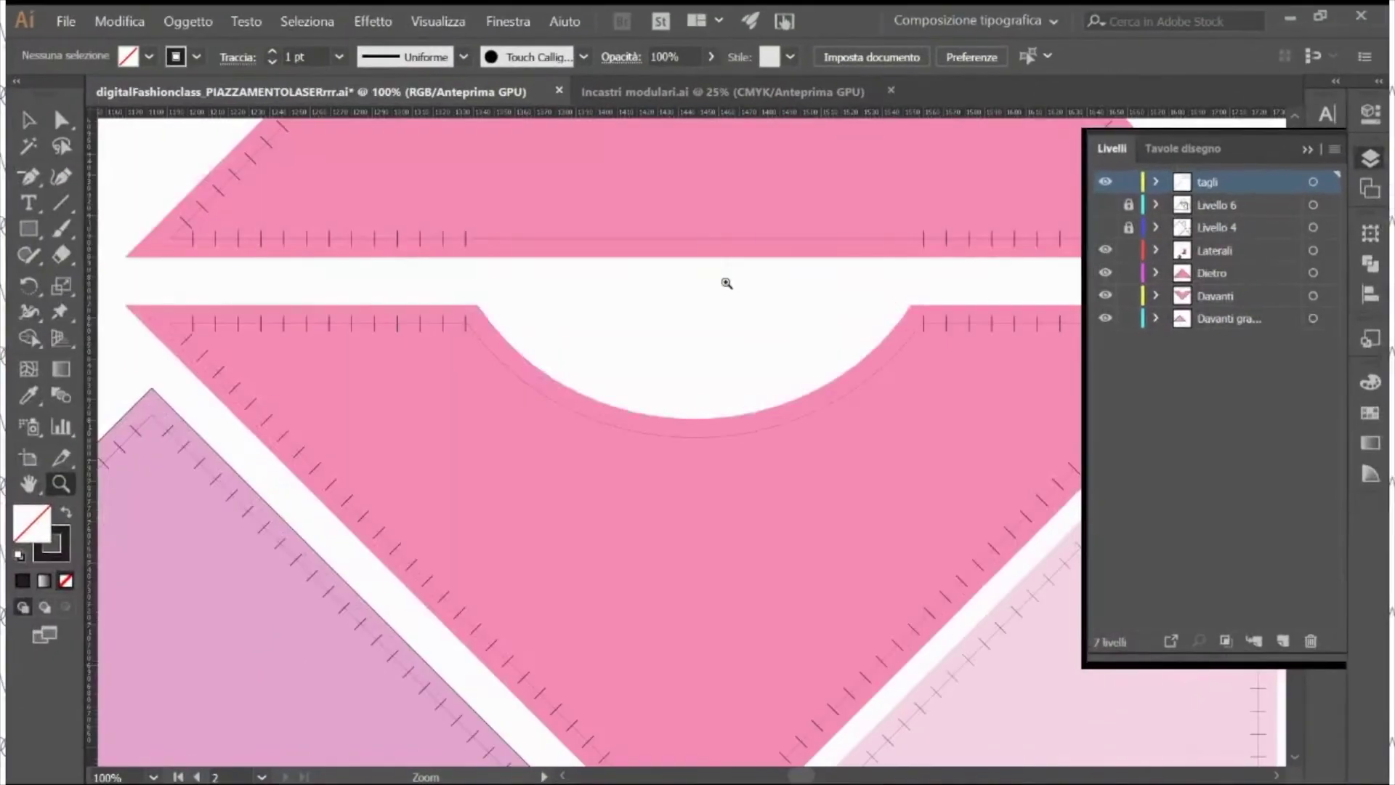
# Step: Move the Davanti piece with the neckline onto the large triangle's slanted edge so their cut lines overlap
pyautogui.press('v')
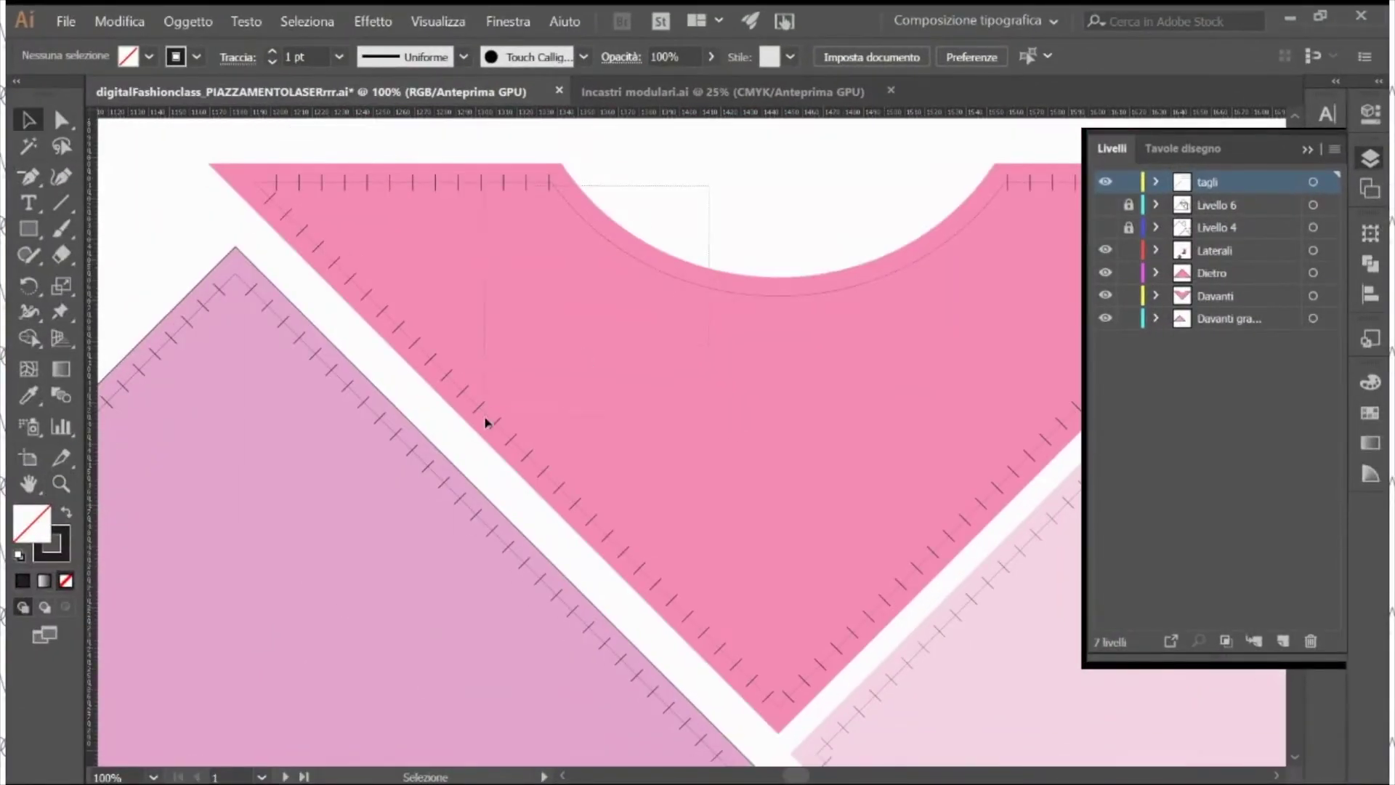
pyautogui.click(376, 191)
pyautogui.moveTo(254, 186); pyautogui.dragTo(237, 280)
# Step: Set the opacity of the Davanti neckline piece to 50%
pyautogui.click(620, 216)
pyautogui.hotkey('ctrl', '-')
pyautogui.hotkey('ctrl', '-')
pyautogui.hotkey('ctrl', '-')
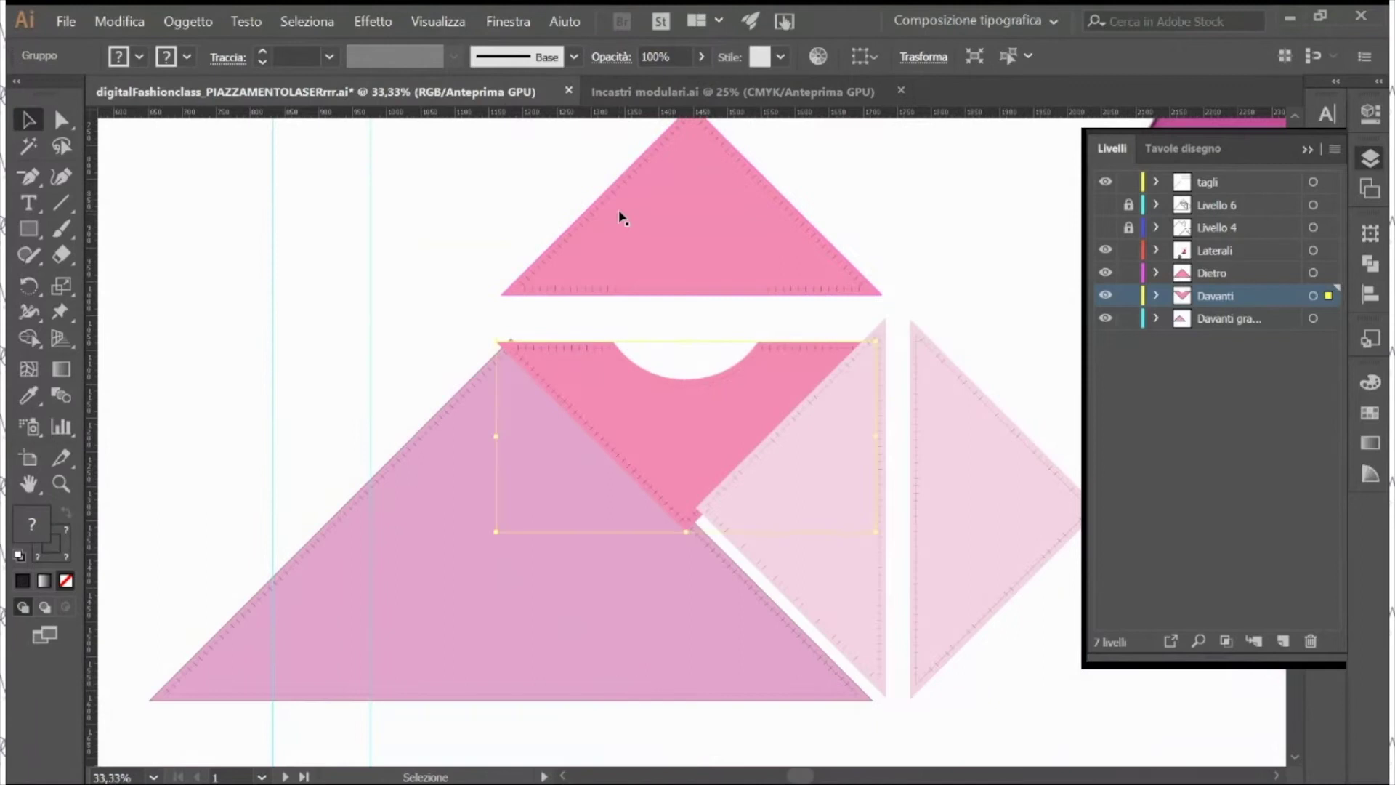
pyautogui.click(658, 56)
pyautogui.write('50')
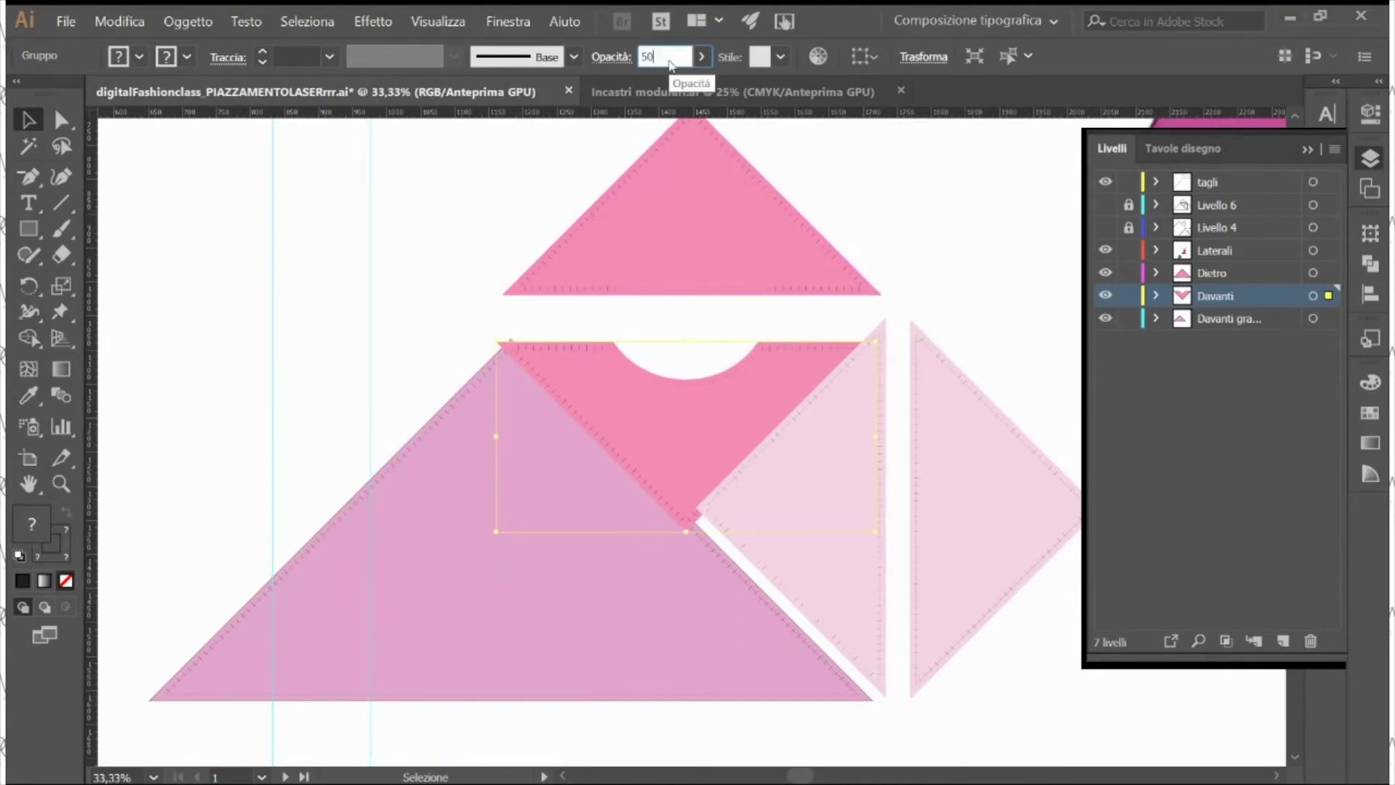
pyautogui.press('Return')
# Step: Pull the neckline piece away from the large triangle and overlay it again so the cut lines coincide
pyautogui.press('z')
pyautogui.click(608, 445)
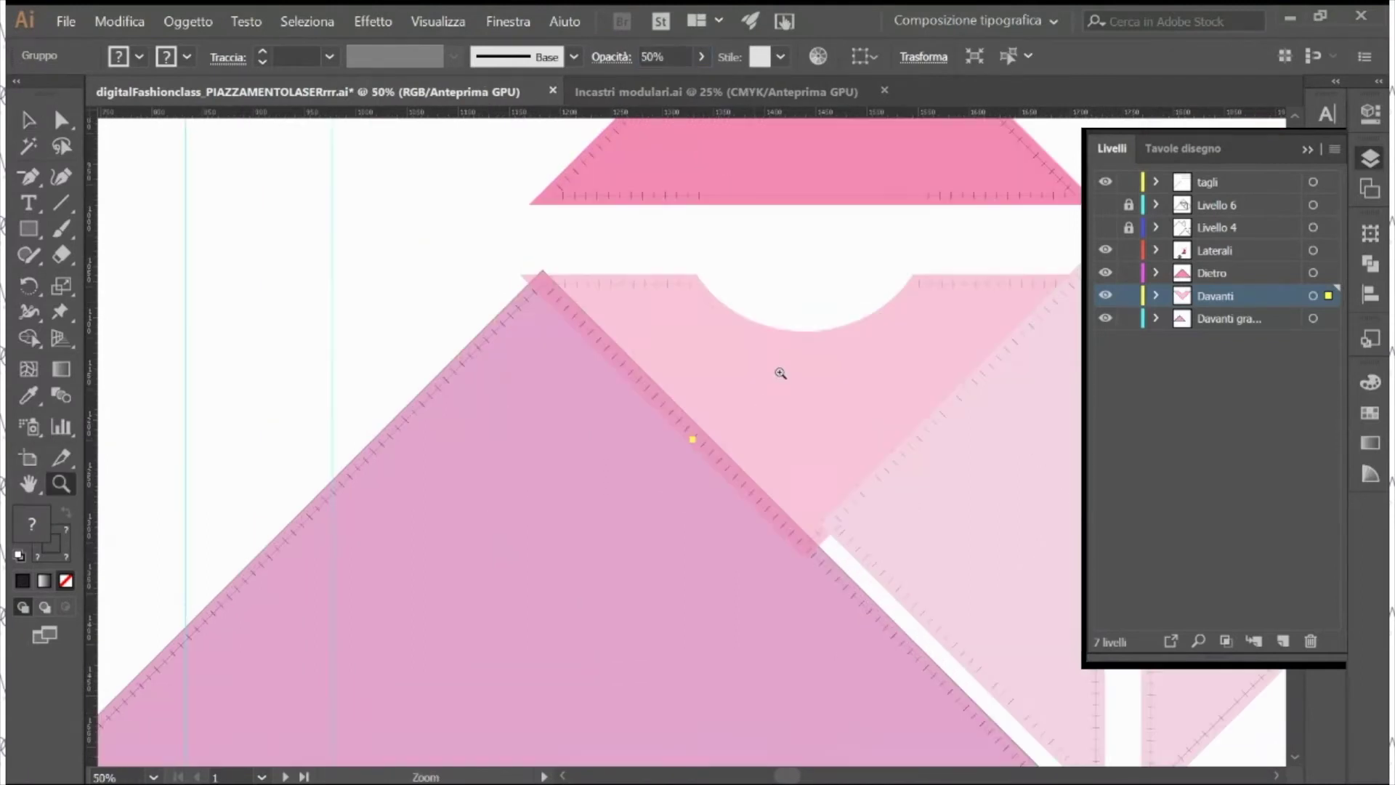
pyautogui.click(779, 373)
pyautogui.moveTo(788, 444); pyautogui.dragTo(734, 380)
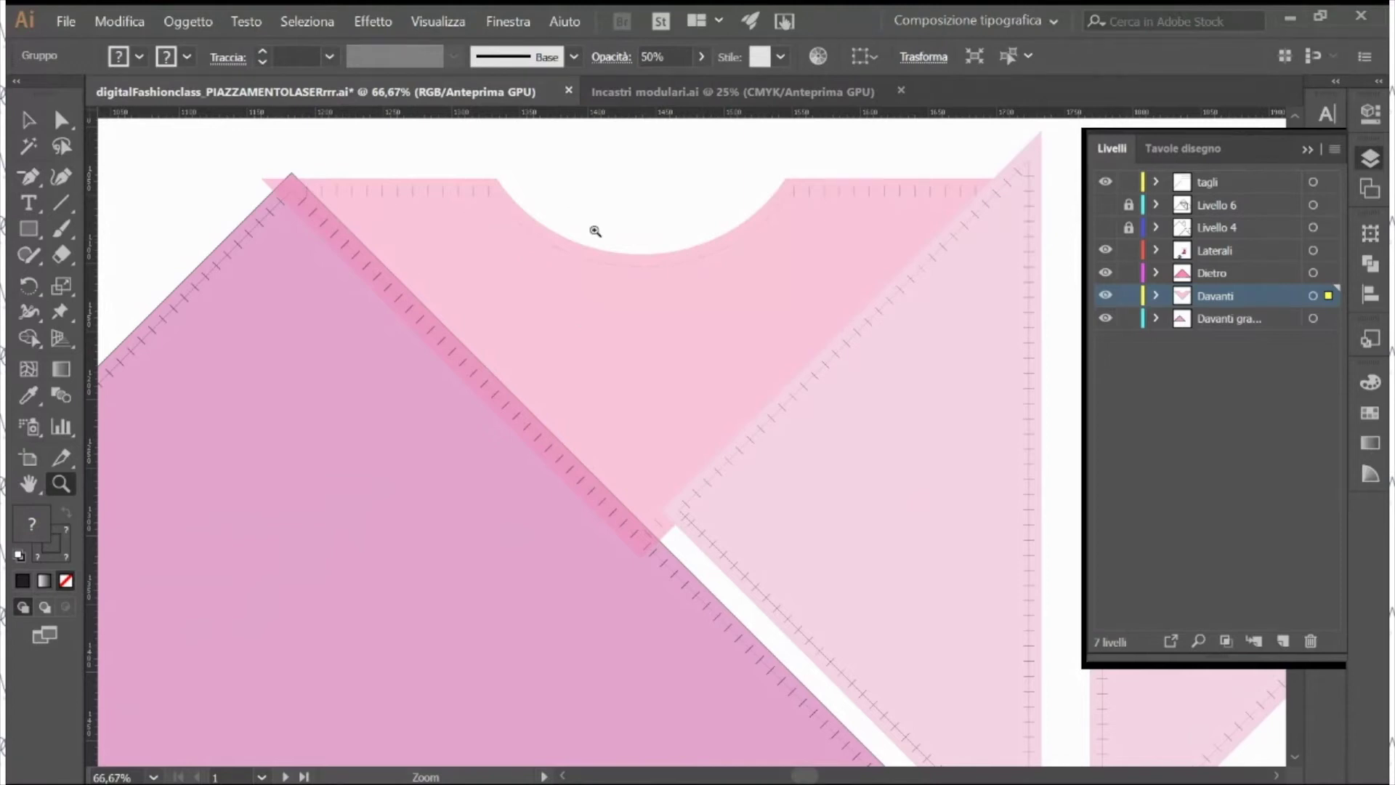
pyautogui.press('v')
pyautogui.click(632, 163)
pyautogui.moveTo(497, 274); pyautogui.dragTo(536, 261)
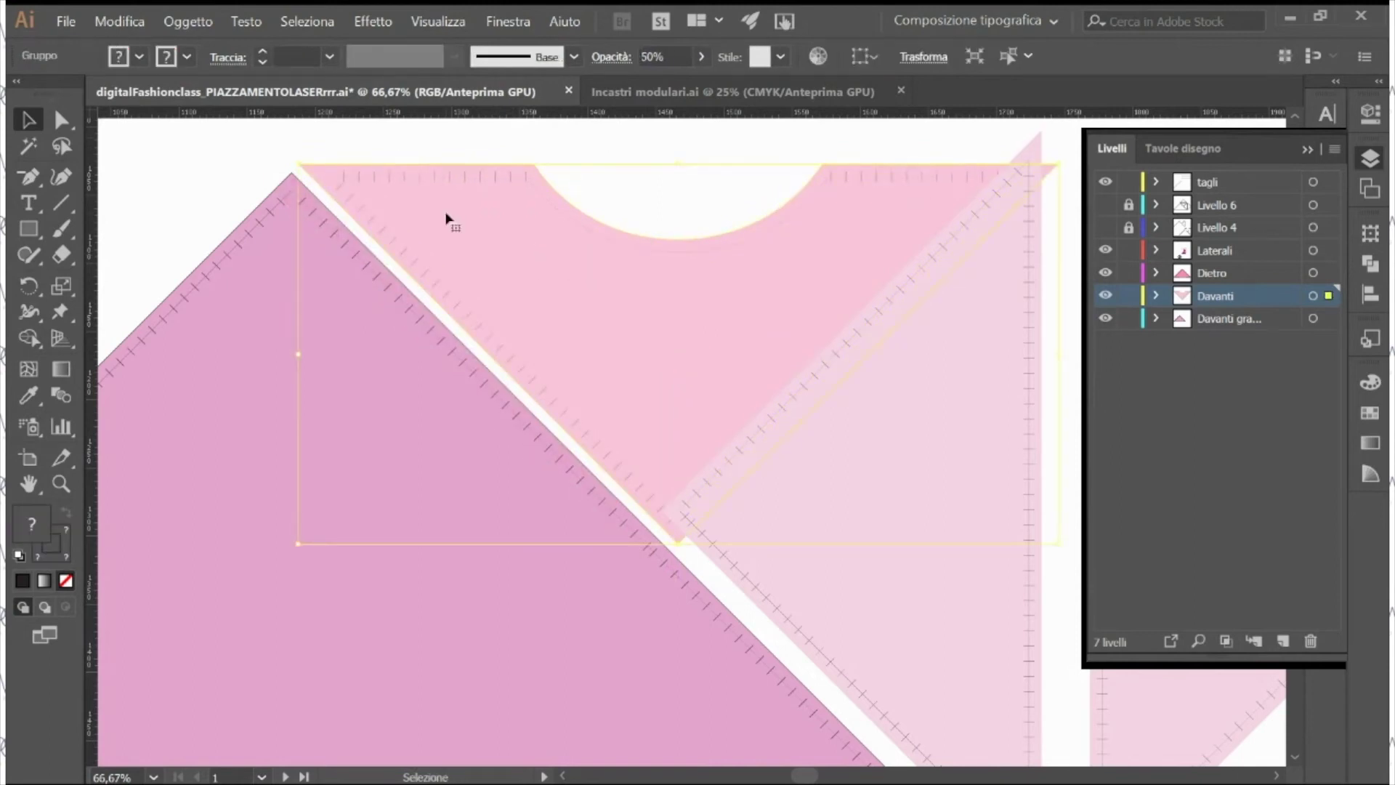
pyautogui.moveTo(335, 180); pyautogui.dragTo(293, 197)
pyautogui.press('z')
pyautogui.click(368, 262)
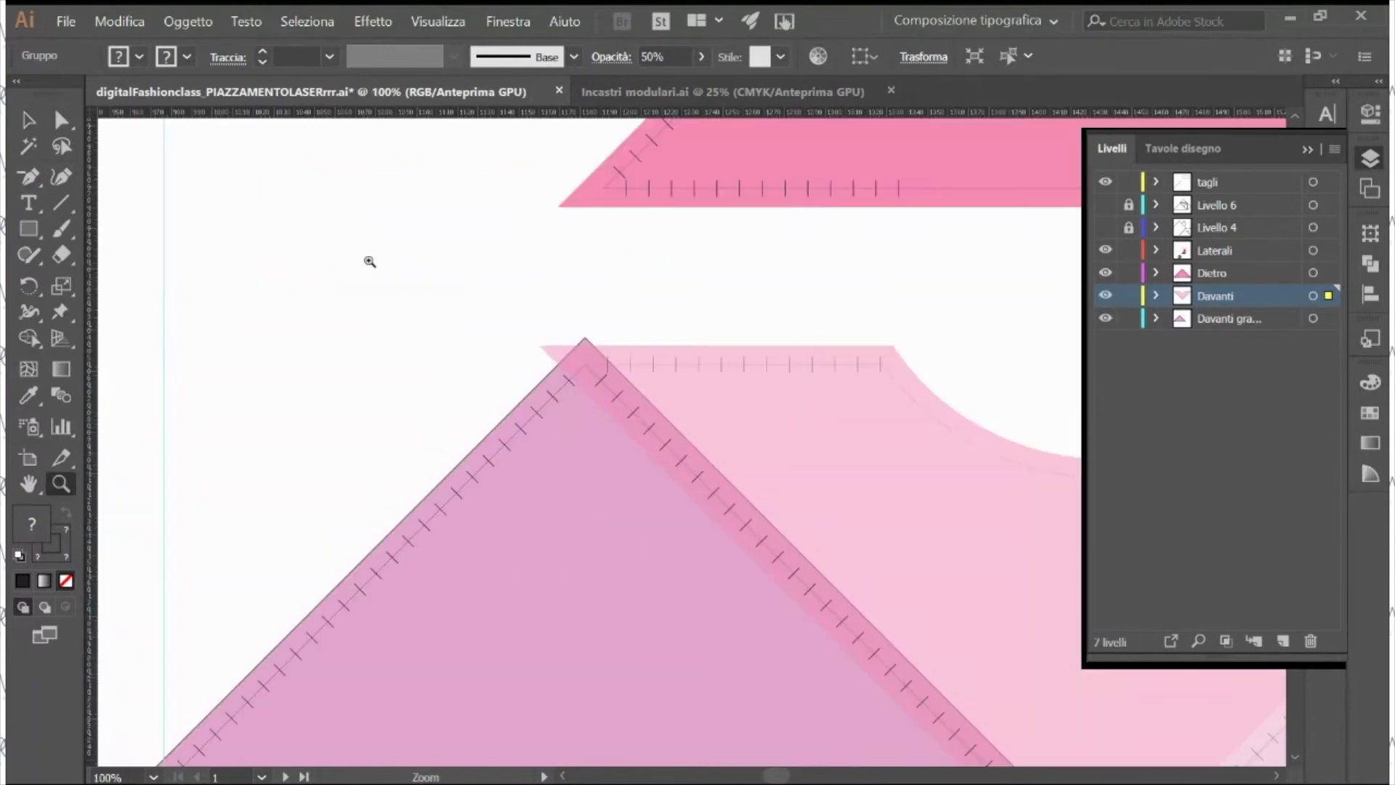
# Step: Set the opacity of the Laterali piece beside the neckline piece to 50%
pyautogui.keyDown('alt'); pyautogui.click(741, 452); pyautogui.keyUp('alt')
pyautogui.keyDown('alt'); pyautogui.click(738, 455); pyautogui.keyUp('alt')
pyautogui.keyDown('alt'); pyautogui.click(739, 451); pyautogui.keyUp('alt')
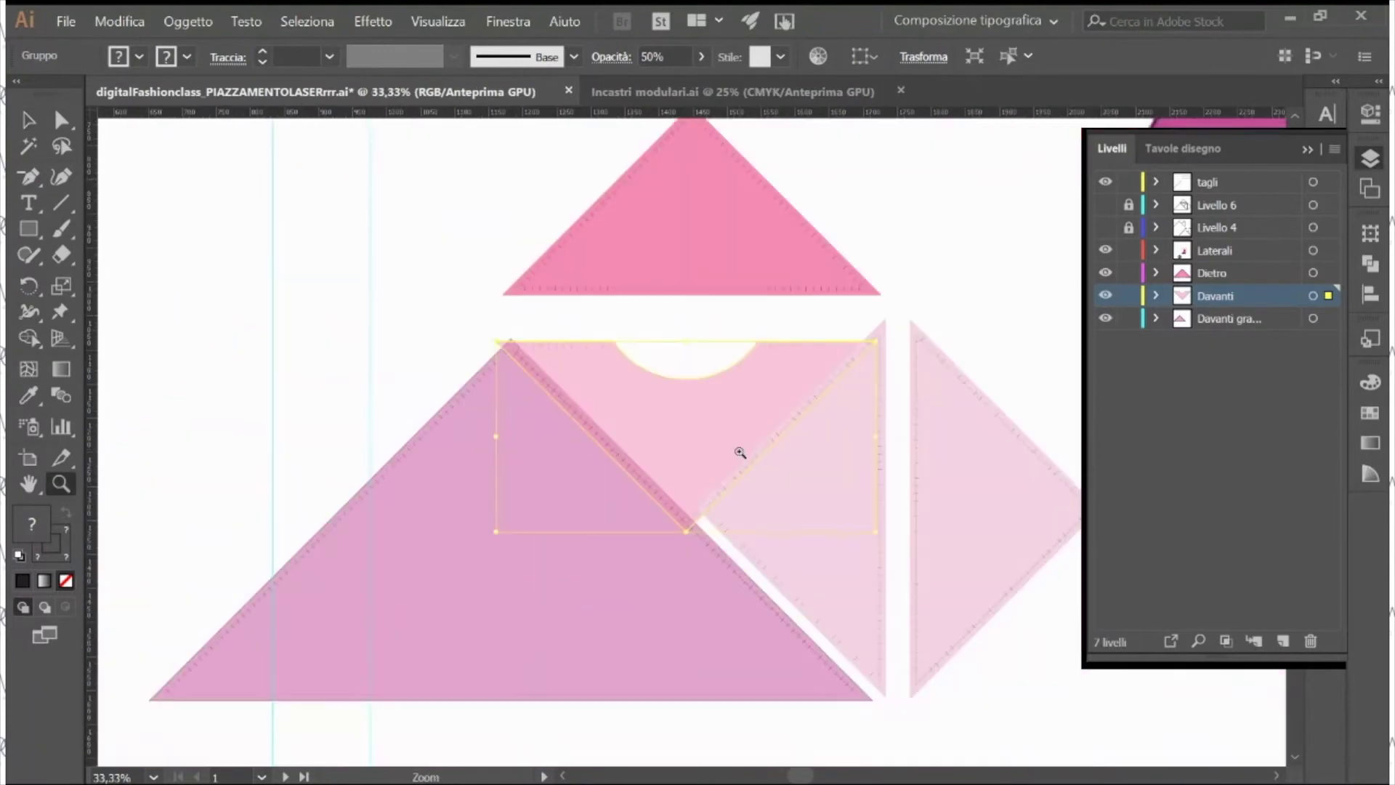
pyautogui.click(759, 475)
pyautogui.click(656, 462)
pyautogui.press('v')
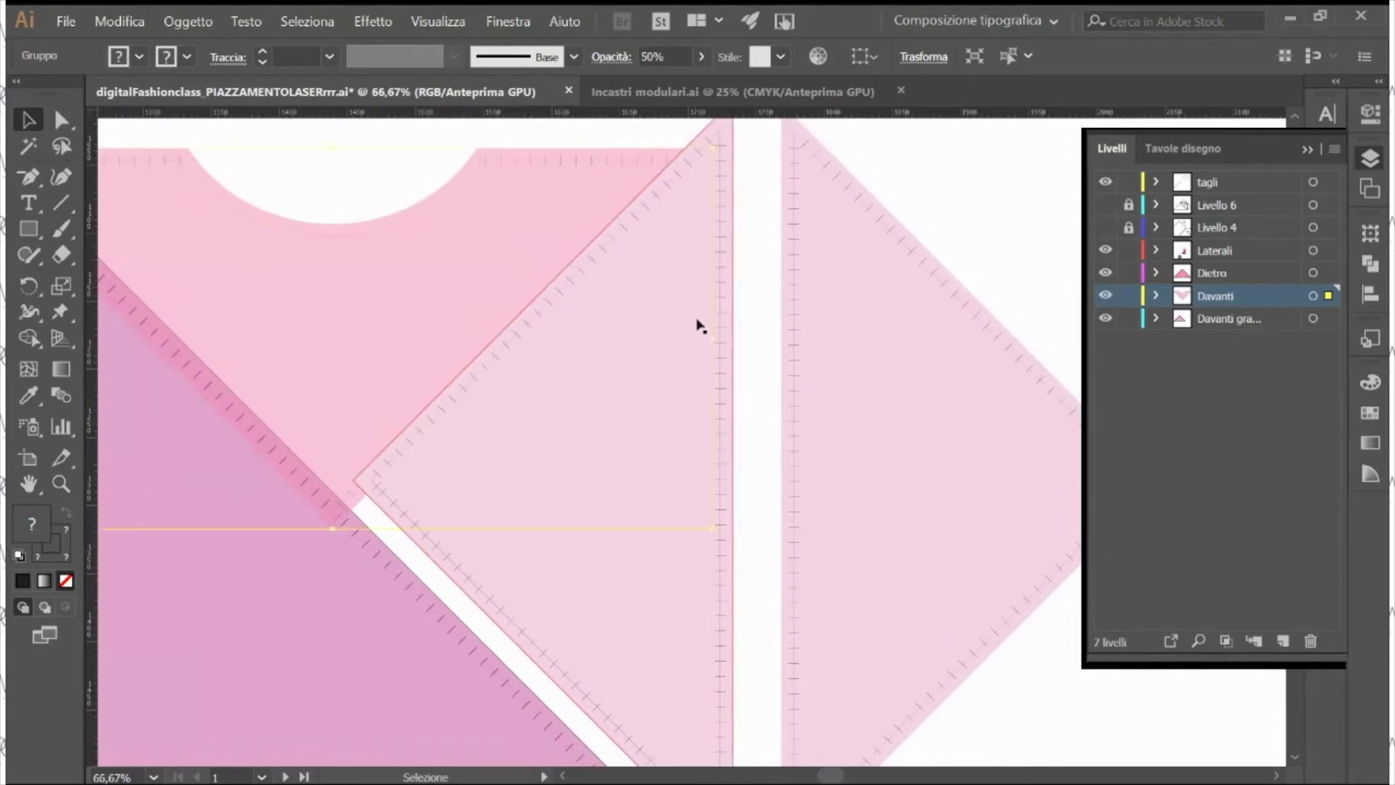
pyautogui.click(700, 324)
pyautogui.click(665, 56)
pyautogui.write('50')
pyautogui.press('Return')
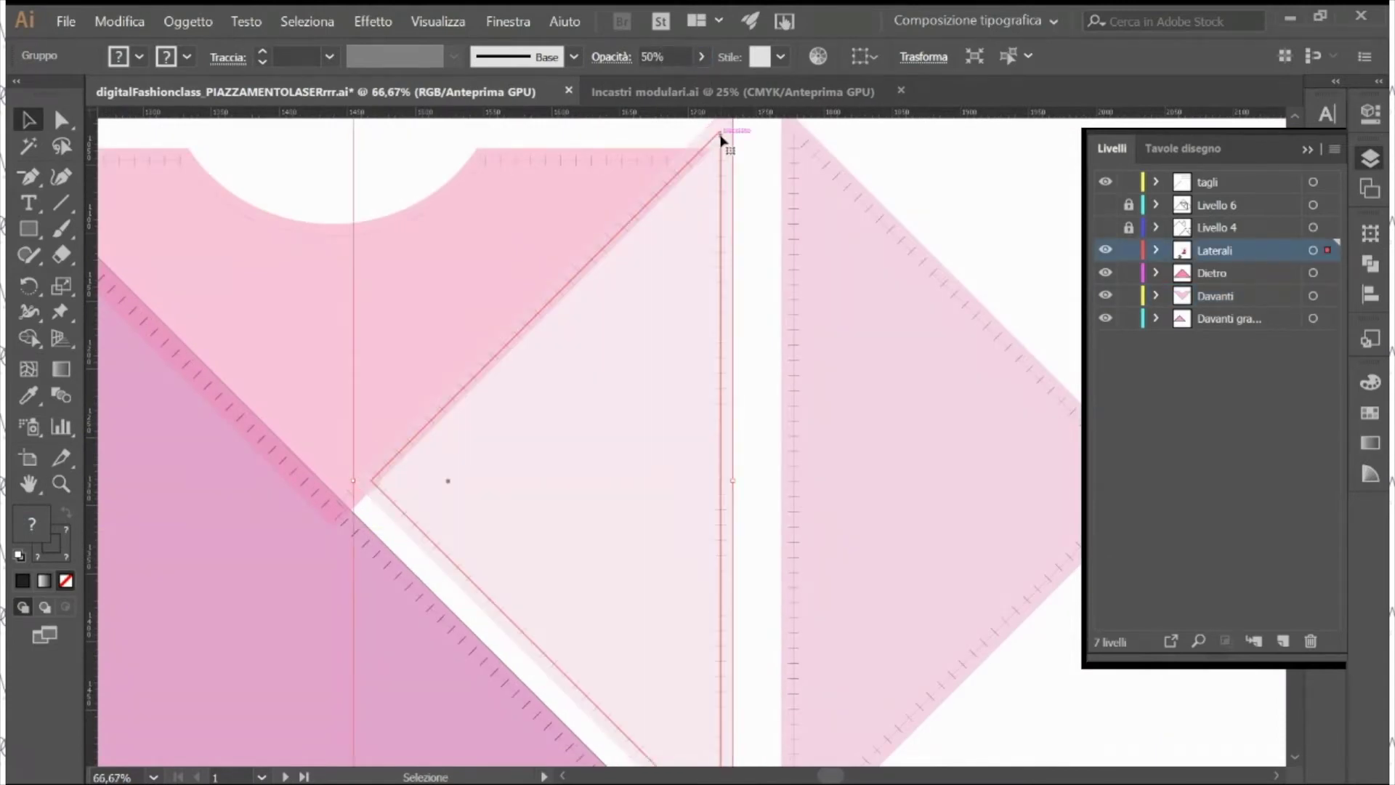
# Step: Move the semi-transparent side piece onto the edges of the neckline piece and large triangle, and deselect it
pyautogui.moveTo(722, 136); pyautogui.dragTo(739, 167)
pyautogui.moveTo(388, 518); pyautogui.dragTo(335, 514)
pyautogui.hotkey('ctrl', 'shift', 'a')
# Step: Examine how the cut lines coincide along the overlapped edges and at the point where the three pieces meet
pyautogui.moveTo(506, 596); pyautogui.dragTo(661, 545)
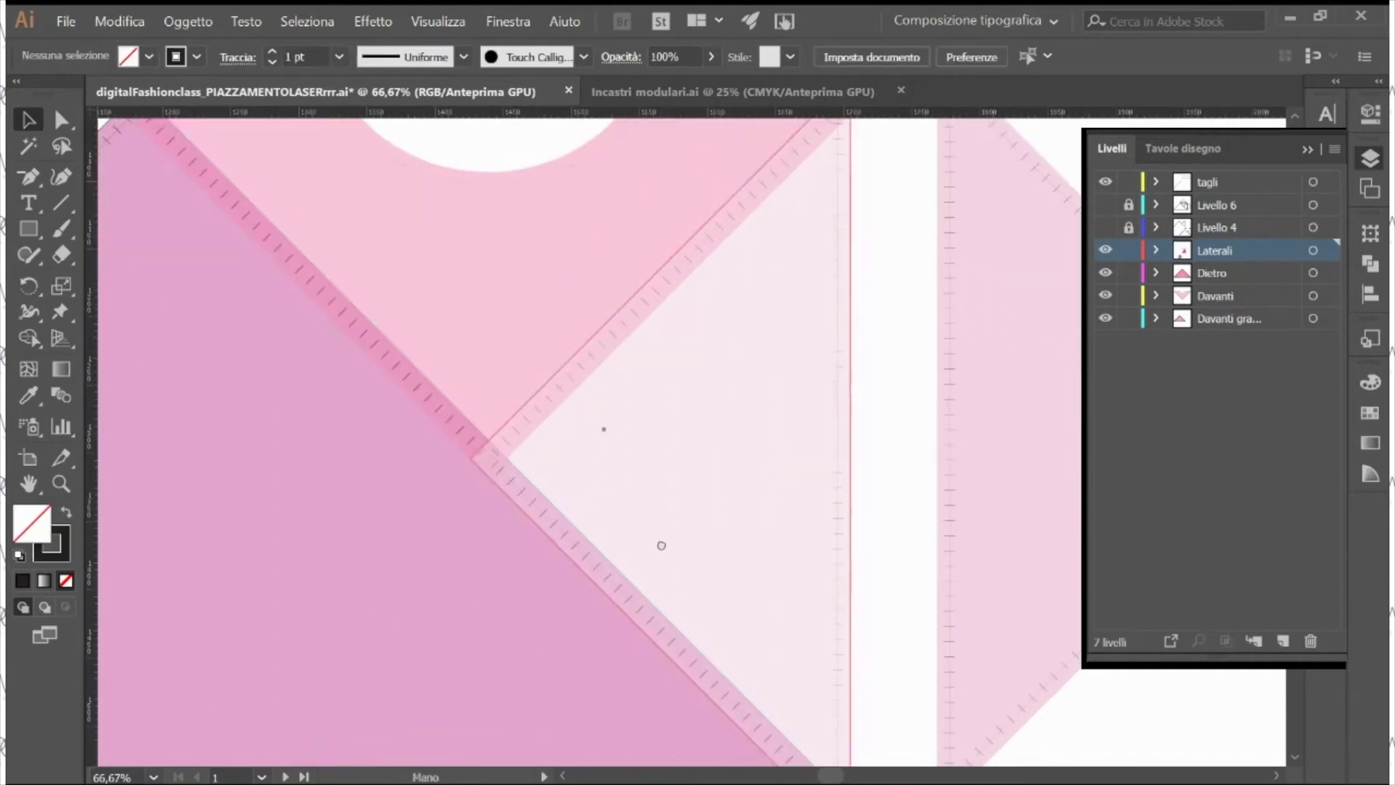
pyautogui.hotkey('ctrl', '-')
pyautogui.hotkey('ctrl', '-')
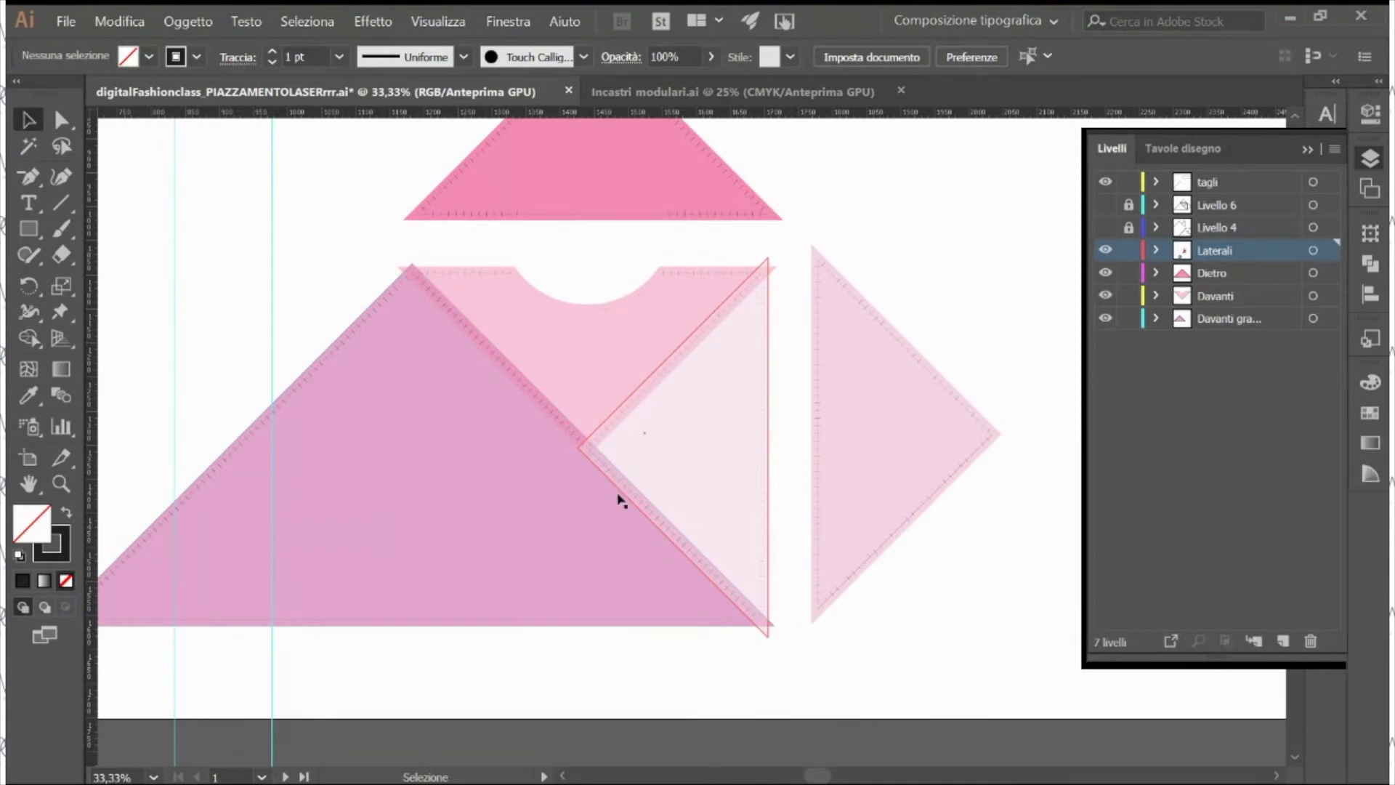
pyautogui.press('z')
pyautogui.click(657, 435)
pyautogui.click(659, 439)
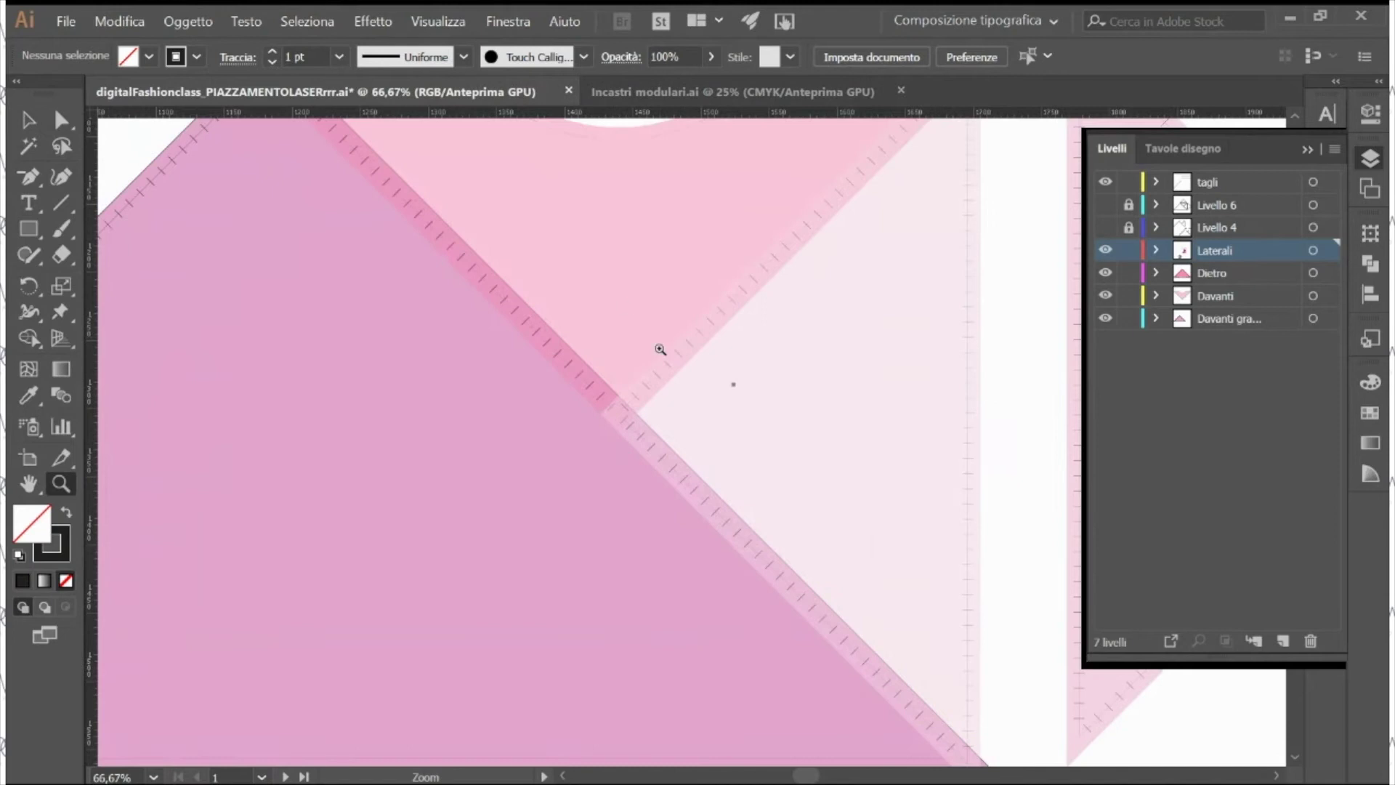
pyautogui.keyDown('alt'); pyautogui.click(691, 401); pyautogui.keyUp('alt')
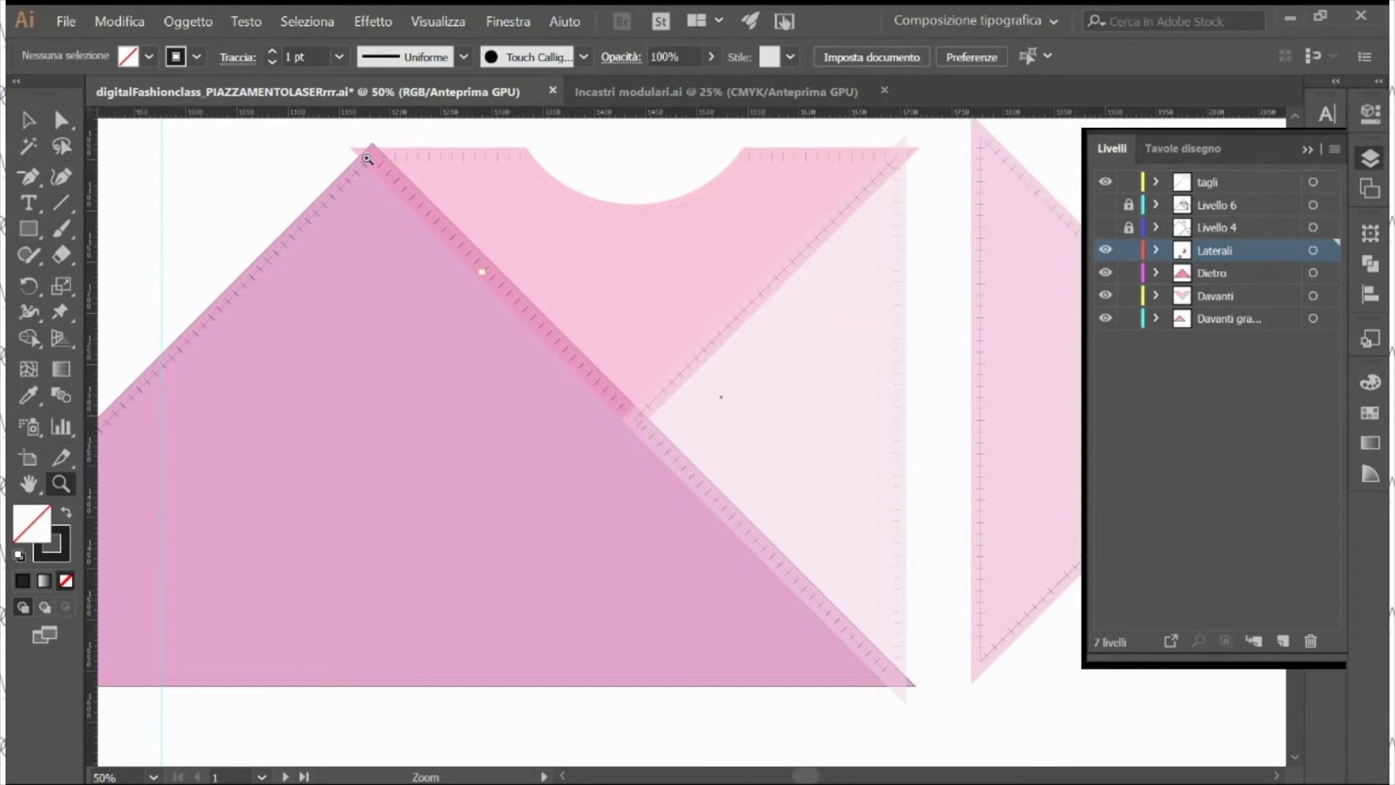
pyautogui.click(649, 436)
pyautogui.click(648, 438)
pyautogui.click(646, 440)
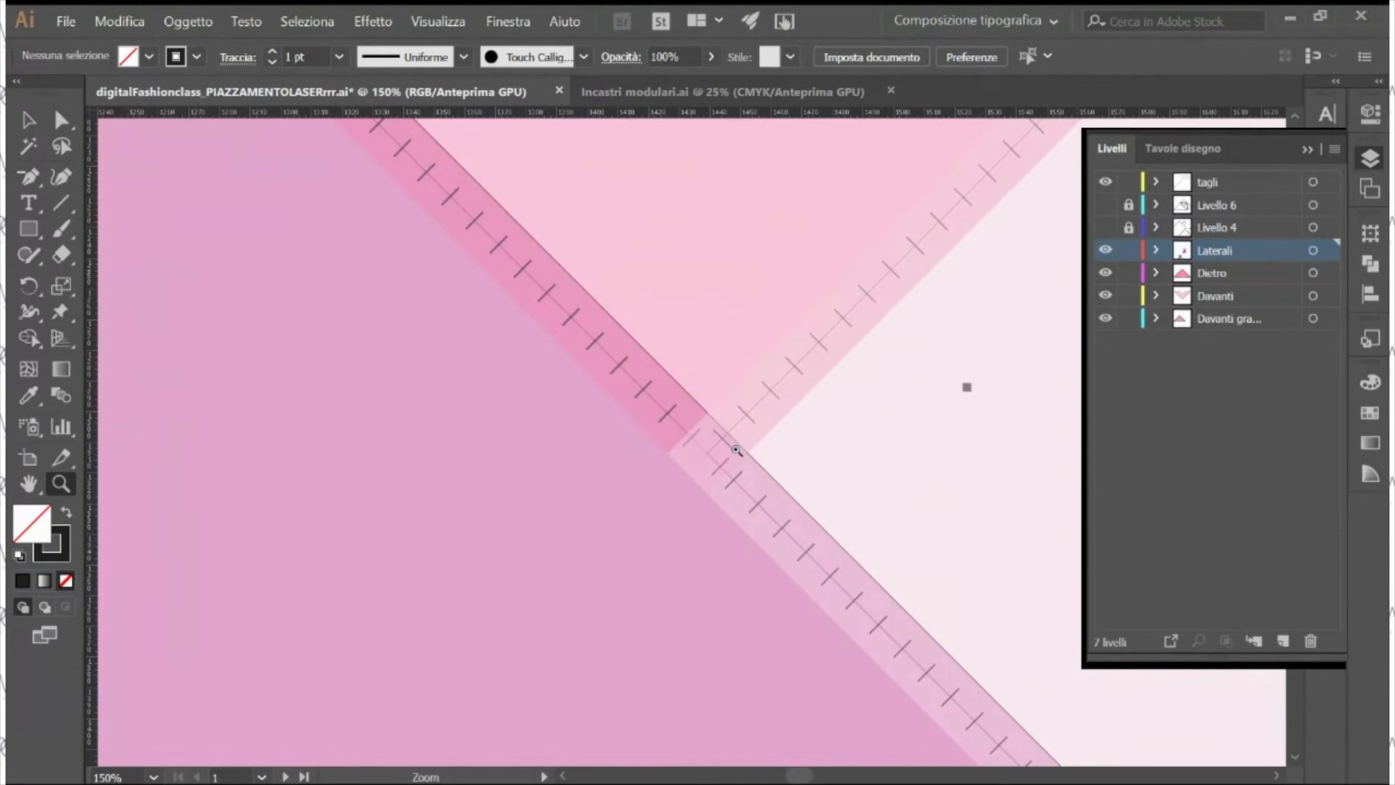
# Step: Draw a solid black circle without a stroke and centre it on the point where the three overlaid pieces meet
pyautogui.press('l')
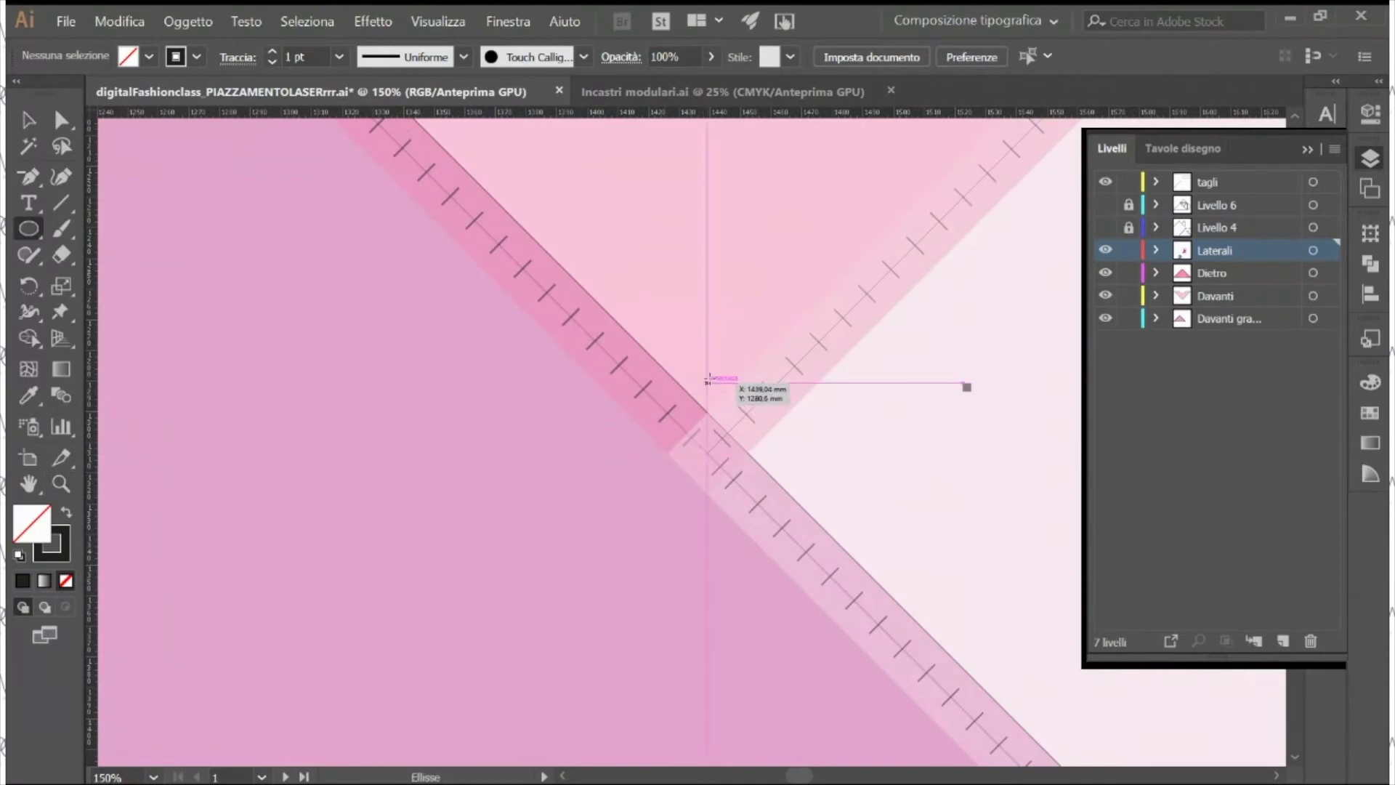
pyautogui.click(702, 508)
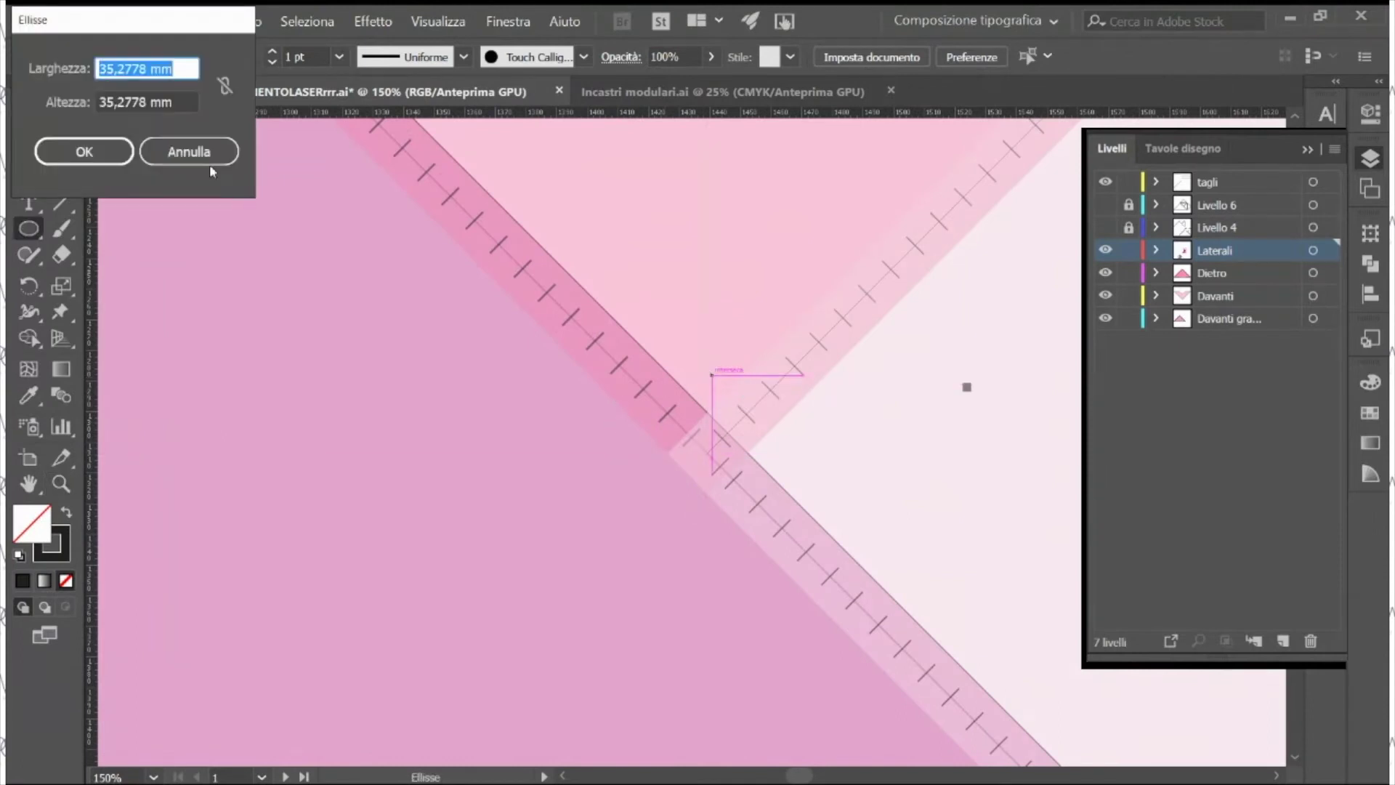
pyautogui.click(191, 152)
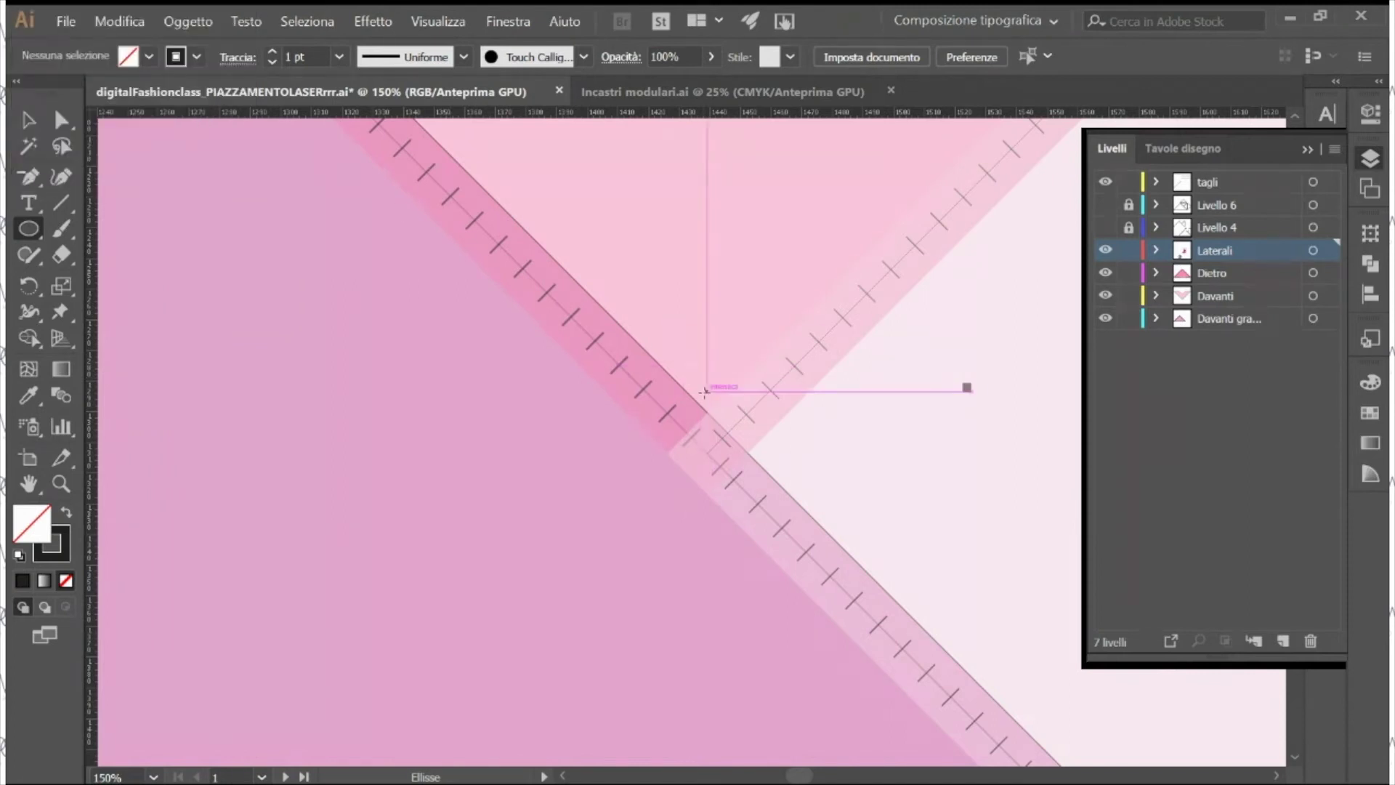
pyautogui.moveTo(709, 409); pyautogui.dragTo(716, 495)
pyautogui.press('v')
pyautogui.click(68, 516)
pyautogui.moveTo(748, 468)
pyautogui.mouseDown()
pyautogui.moveTo(691, 467)
pyautogui.moveTo(710, 467)
pyautogui.mouseUp()
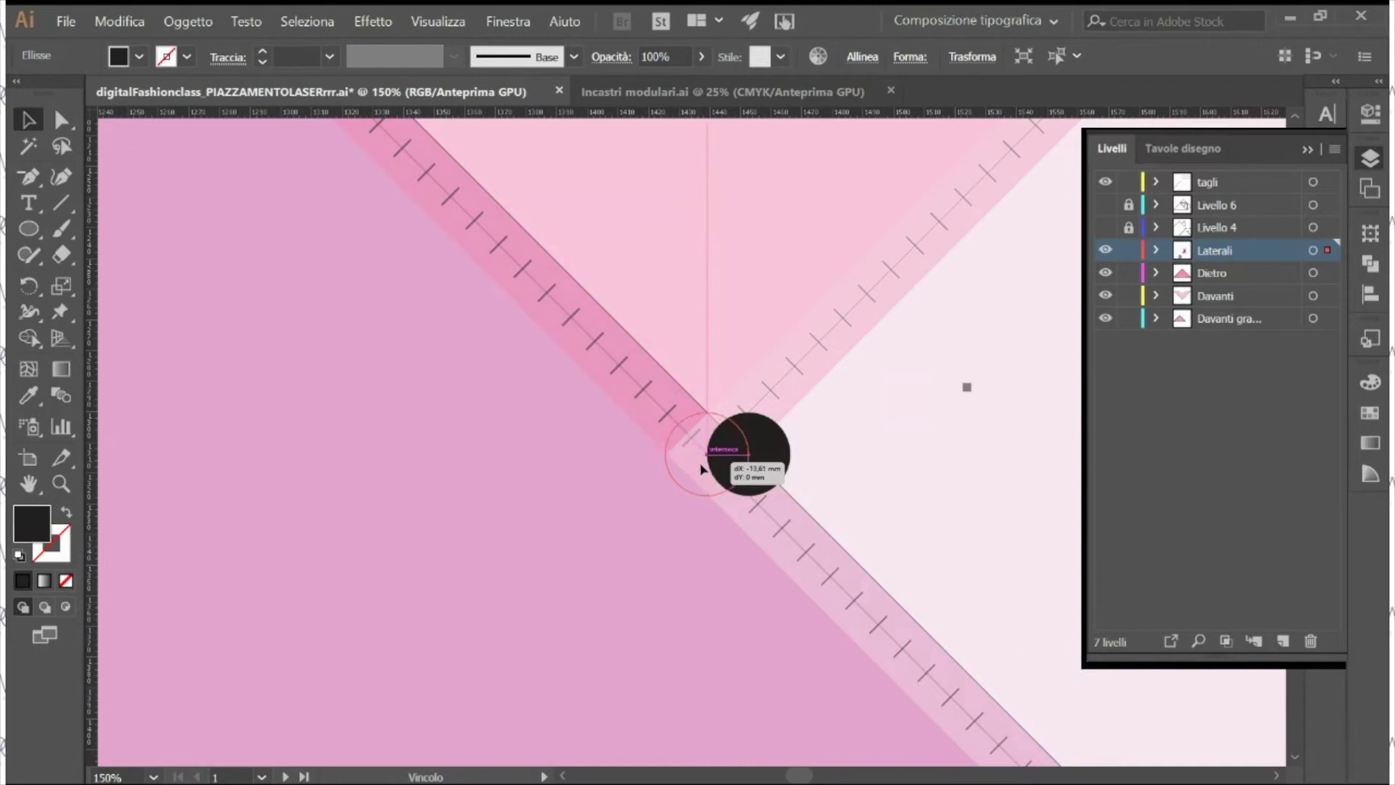
# Step: Examine where the black circle sits within the overlaid pieces and the whole layout, leaving nothing selected
pyautogui.click(901, 450)
pyautogui.hotkey('ctrl', '-')
pyautogui.hotkey('ctrl', '-')
pyautogui.hotkey('ctrl', '-')
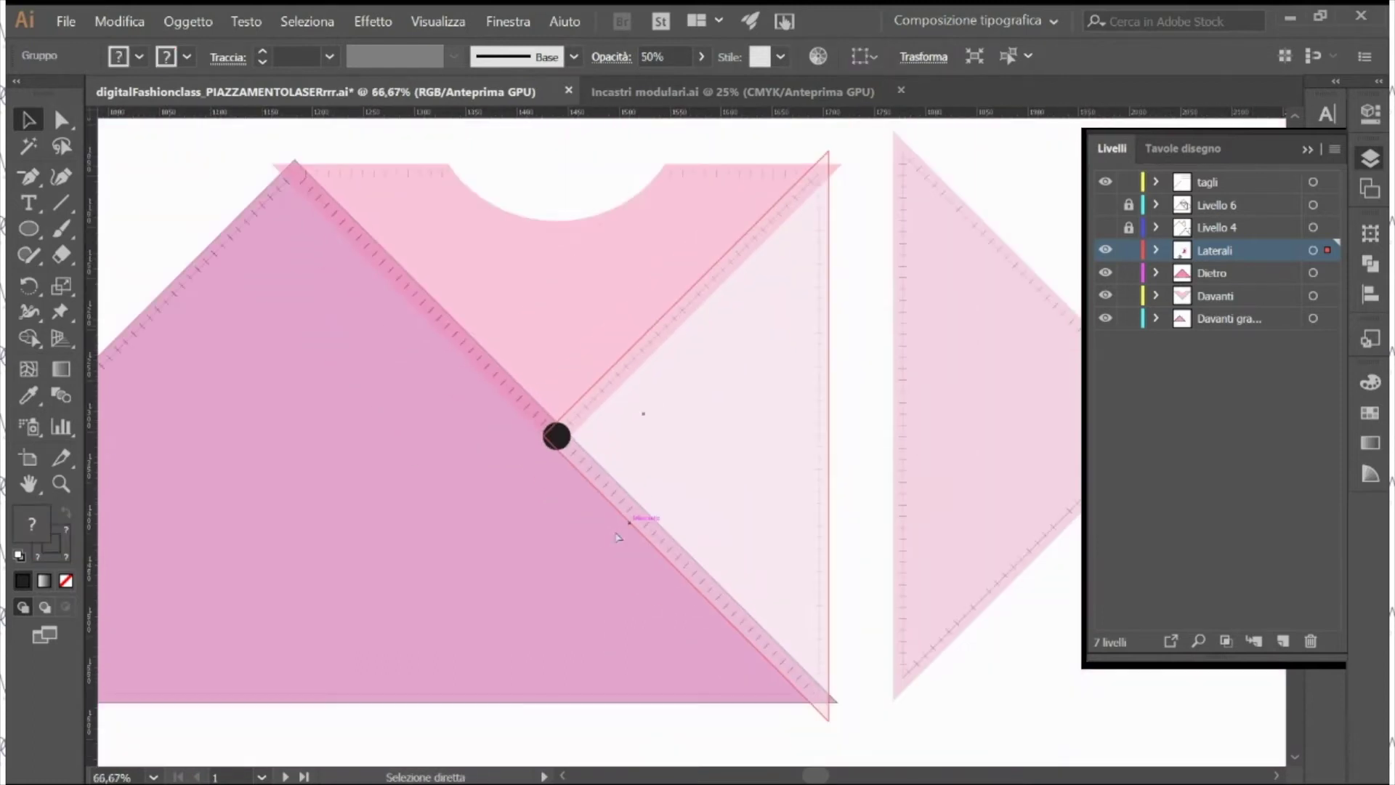
pyautogui.click(556, 435)
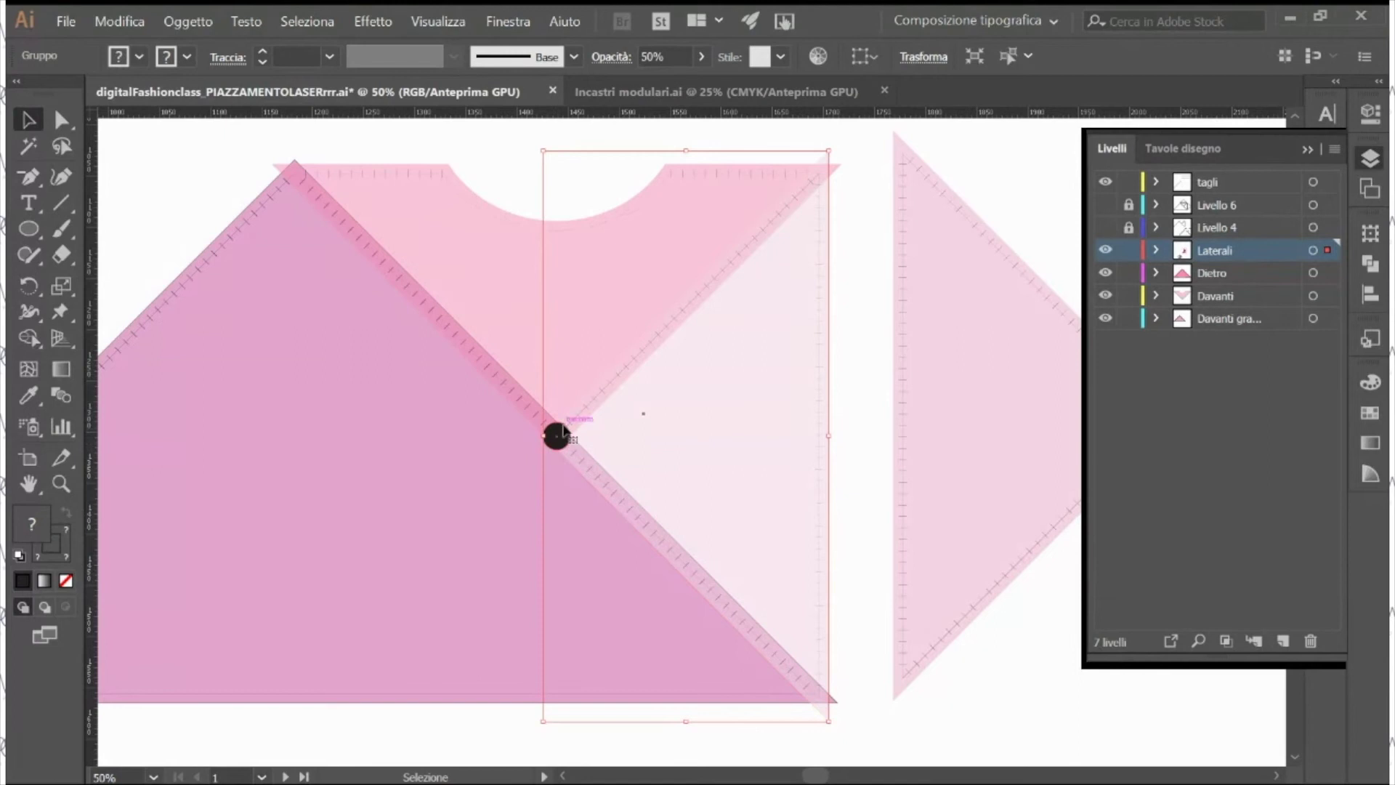
pyautogui.click(860, 450)
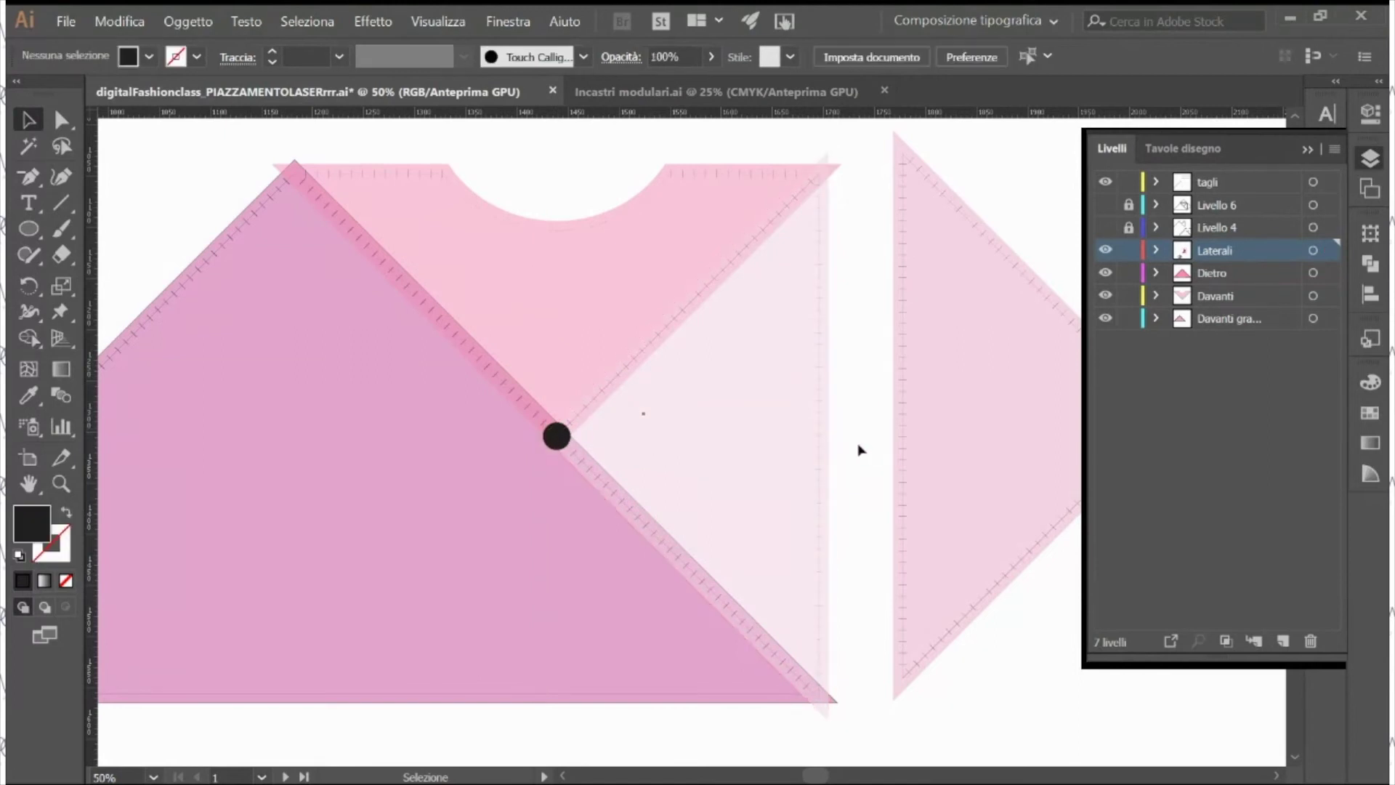
pyautogui.scroll(1, 800, 447)
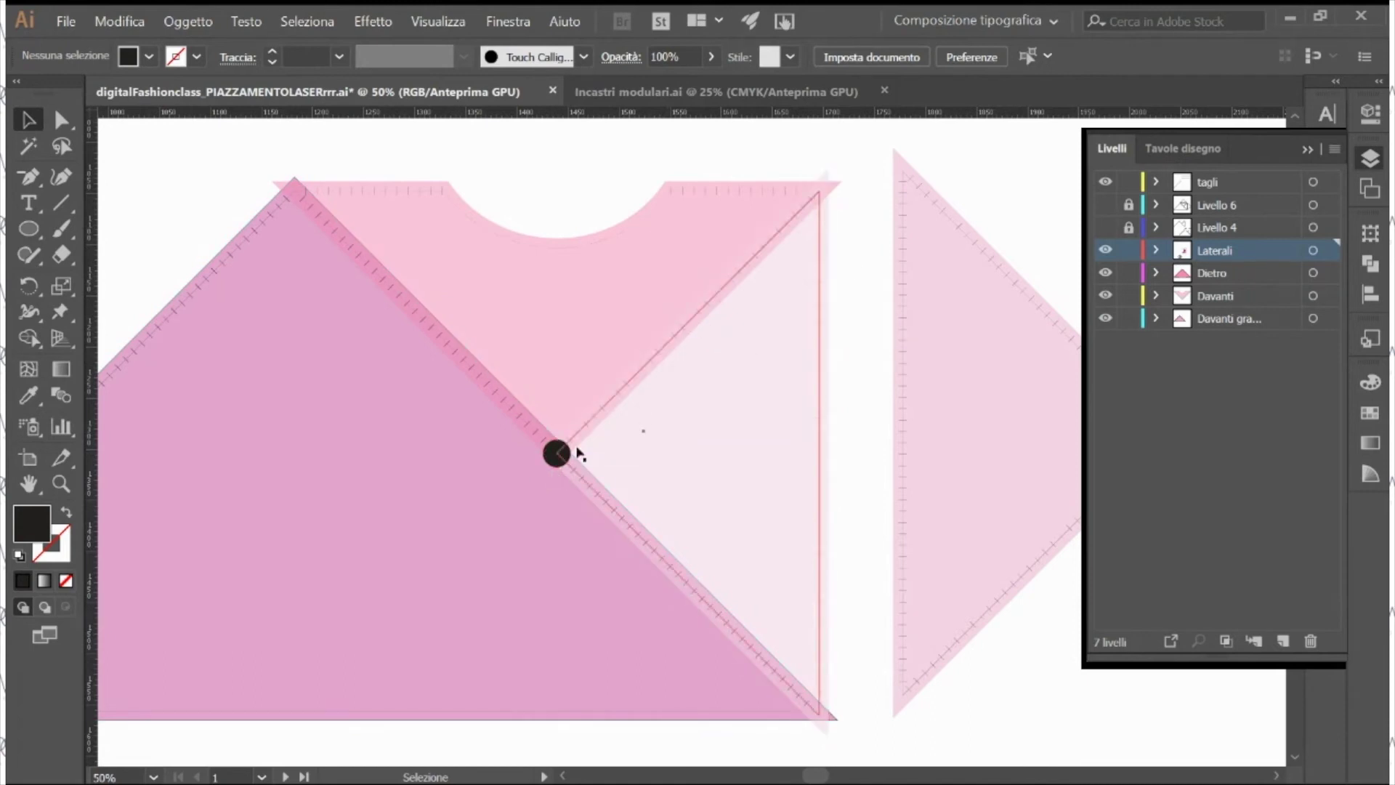
pyautogui.keyDown('alt'); pyautogui.scroll(-3, 638, 417); pyautogui.keyUp('alt')
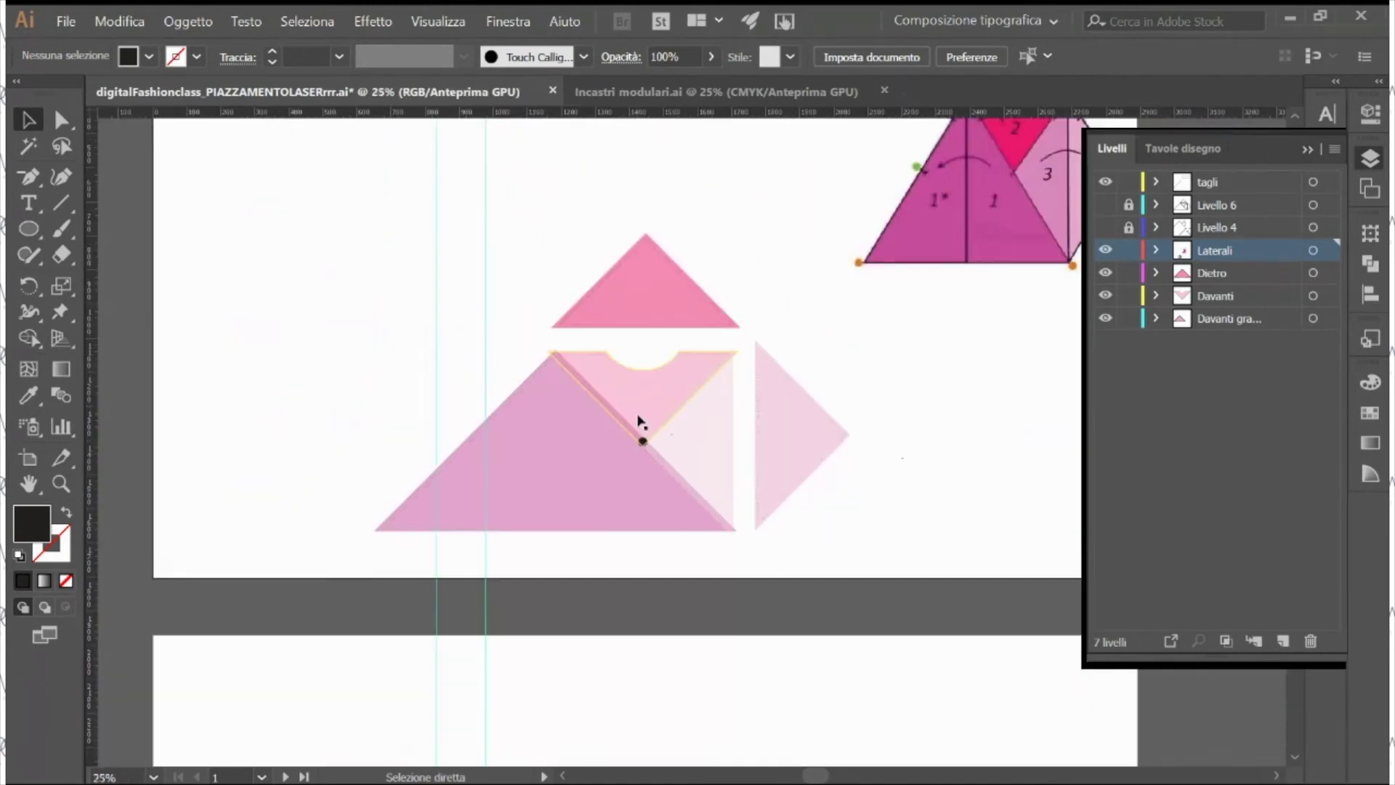
# Step: Show the Livello 4 layer and examine its double-ended connection marks along the pieces and around the black circle
pyautogui.click(1105, 227)
pyautogui.press('z')
pyautogui.click(663, 418)
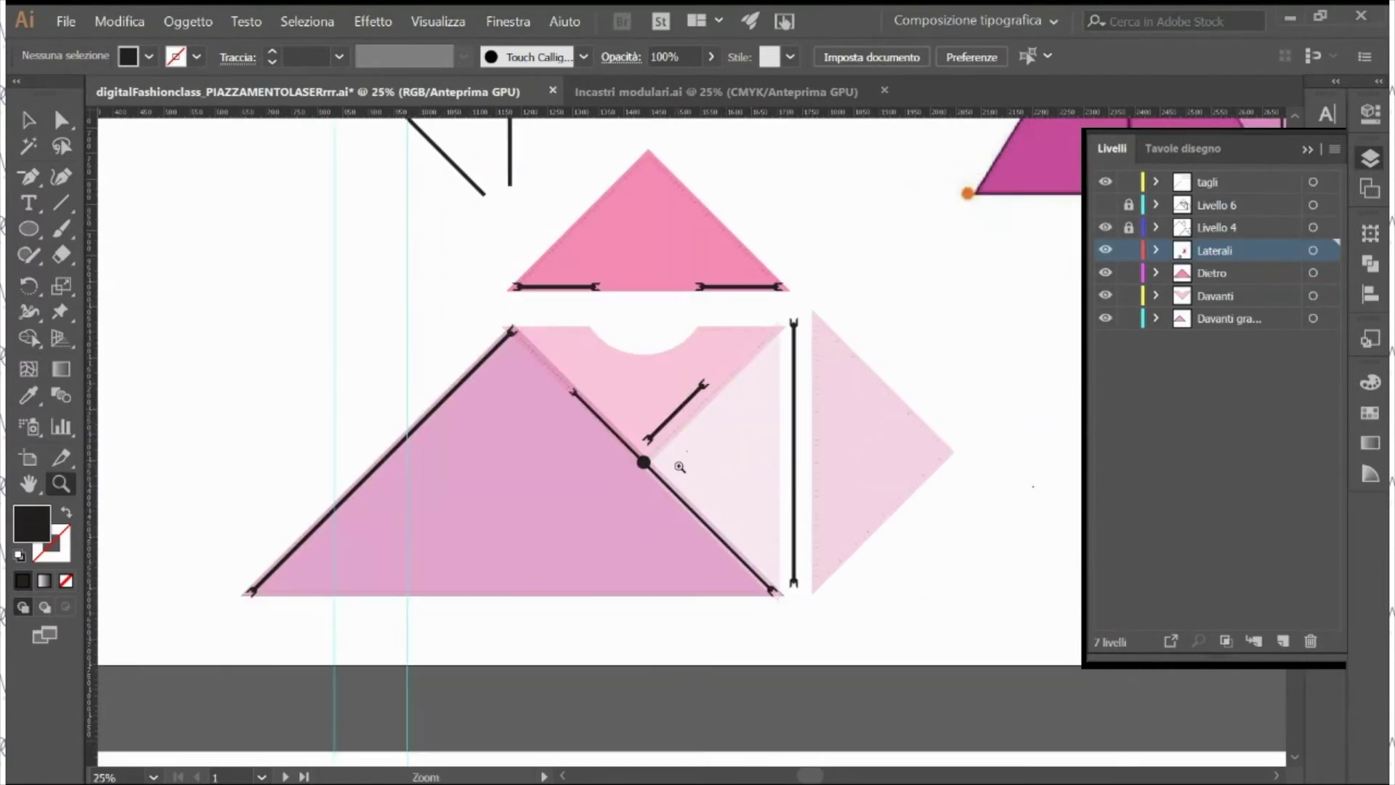
pyautogui.click(679, 465)
pyautogui.press('v')
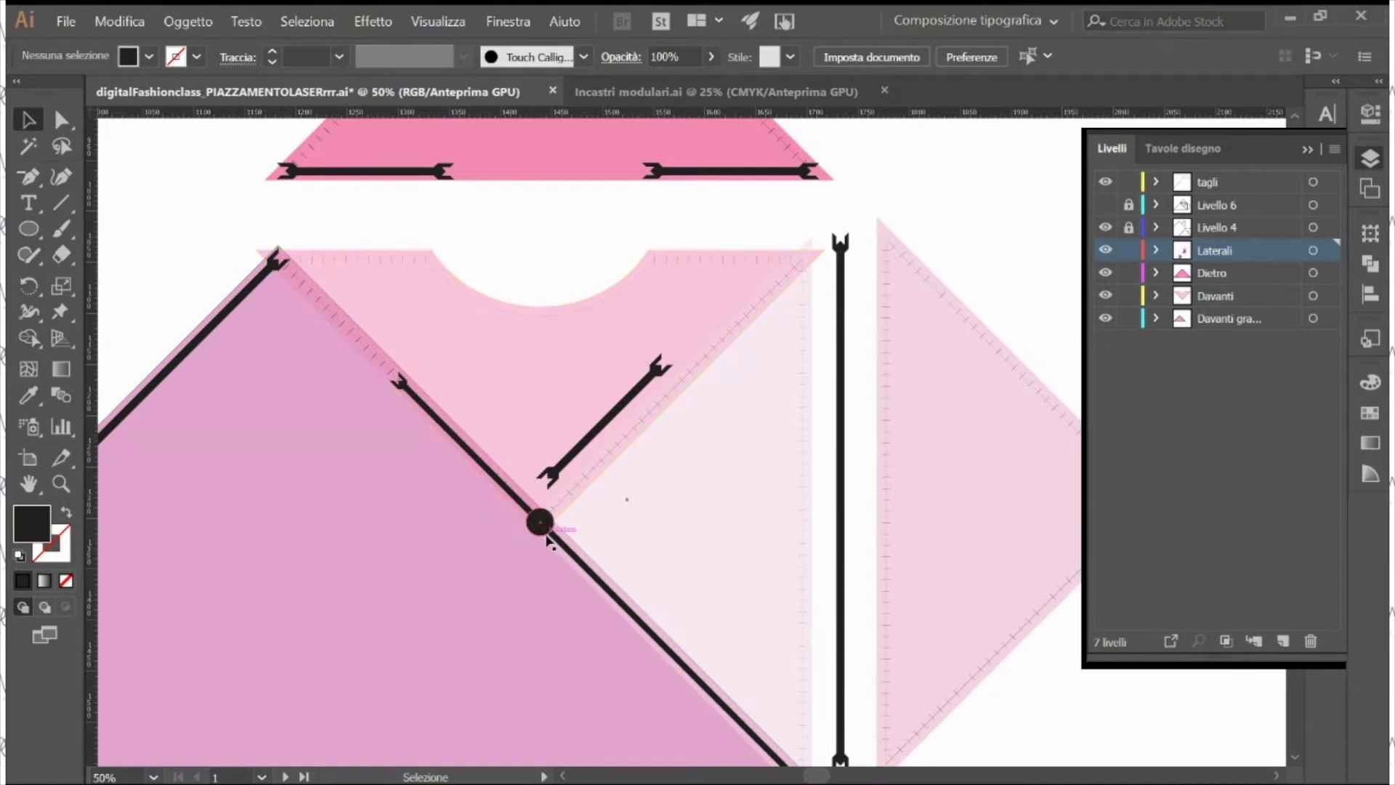
pyautogui.hotkey('ctrl', '-')
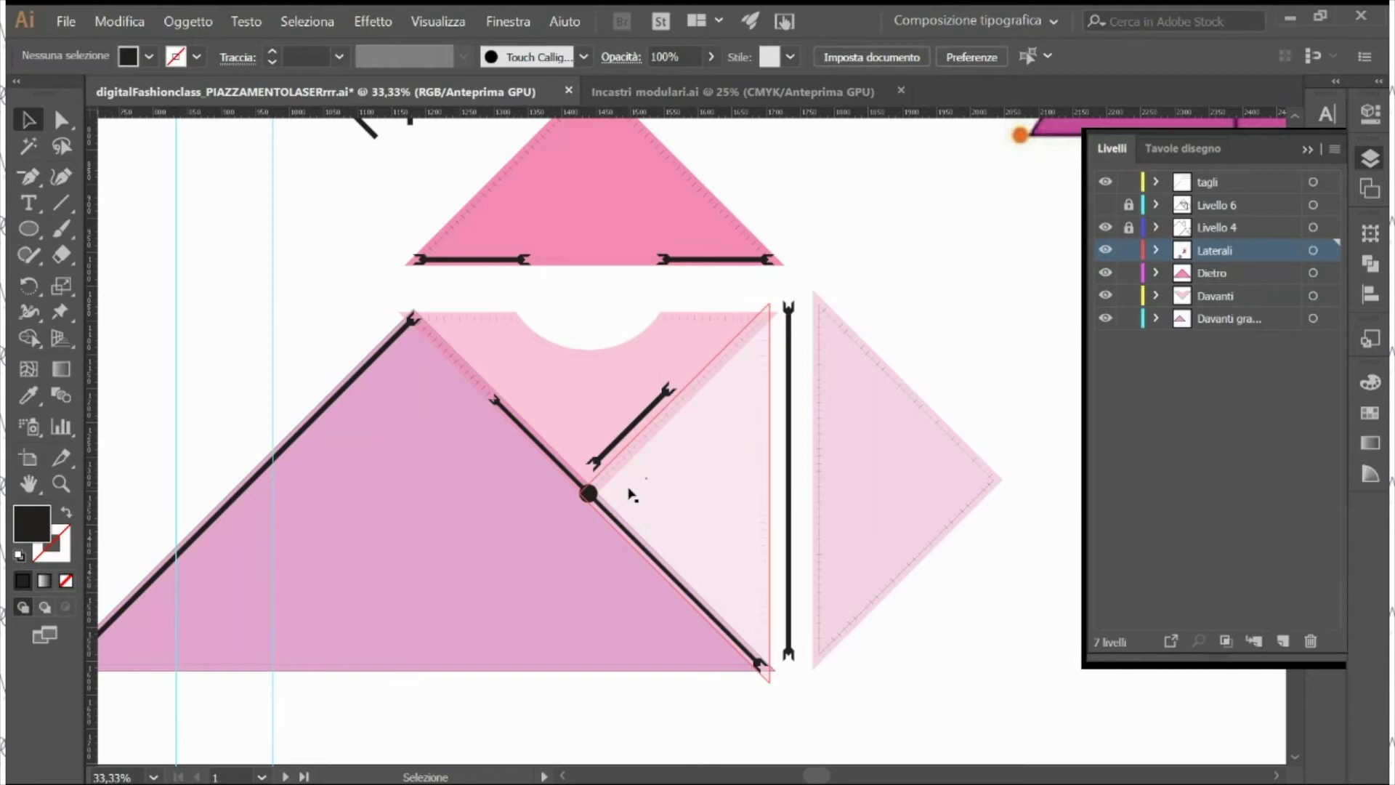
pyautogui.moveTo(857, 296); pyautogui.dragTo(723, 409)
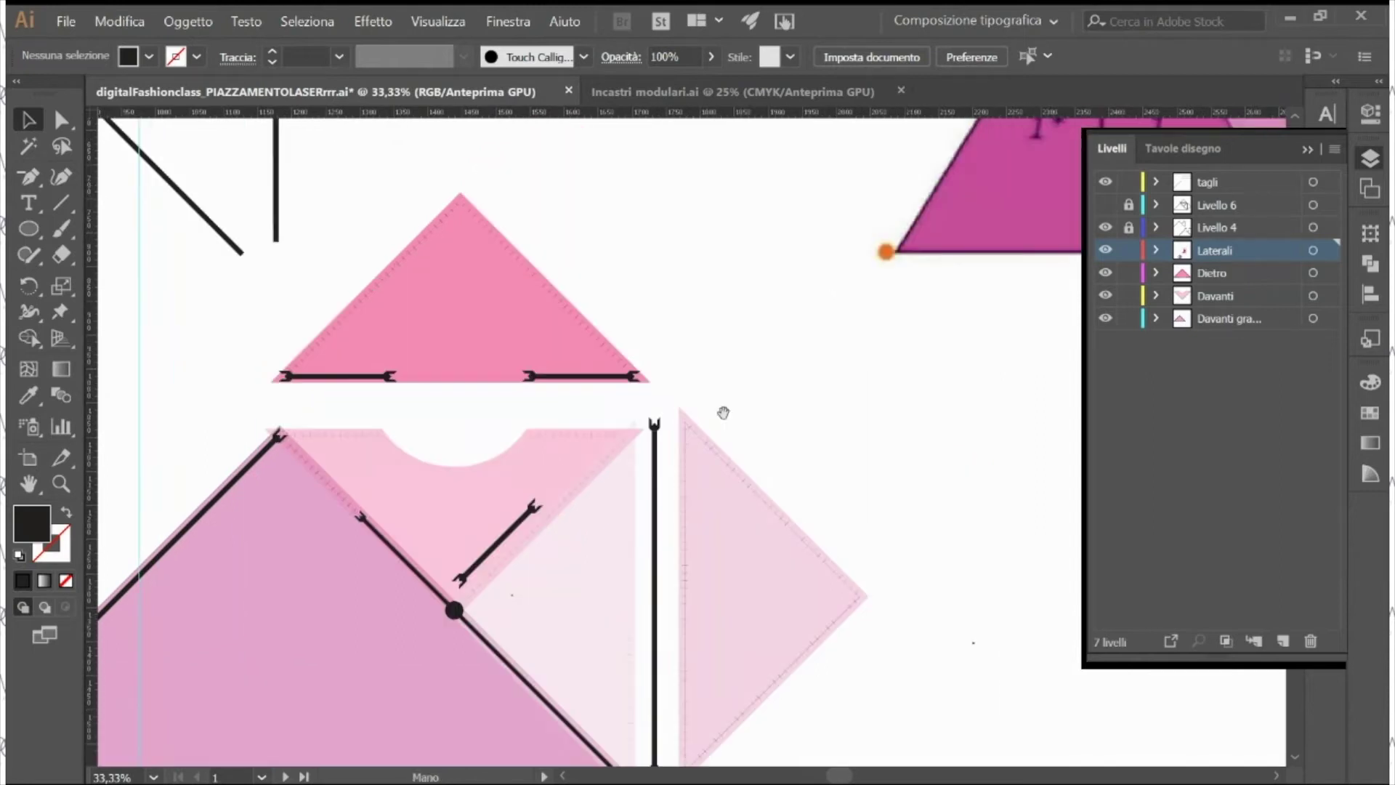
# Step: Switch to the Incastri modulari.ai document and examine the Modular Leaf Armour diagram and the photo of its joined modules
pyautogui.click(718, 93)
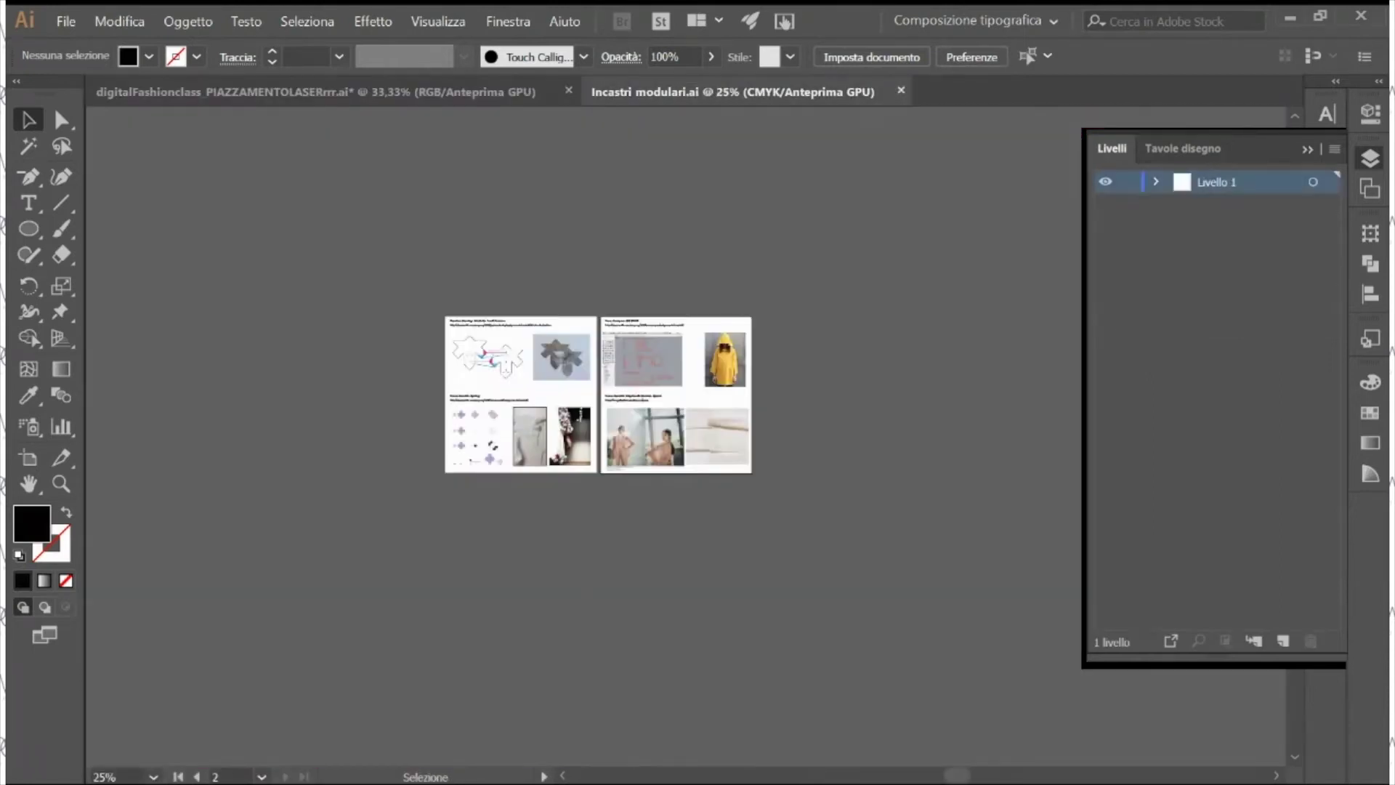
pyautogui.press('z')
pyautogui.click(574, 391)
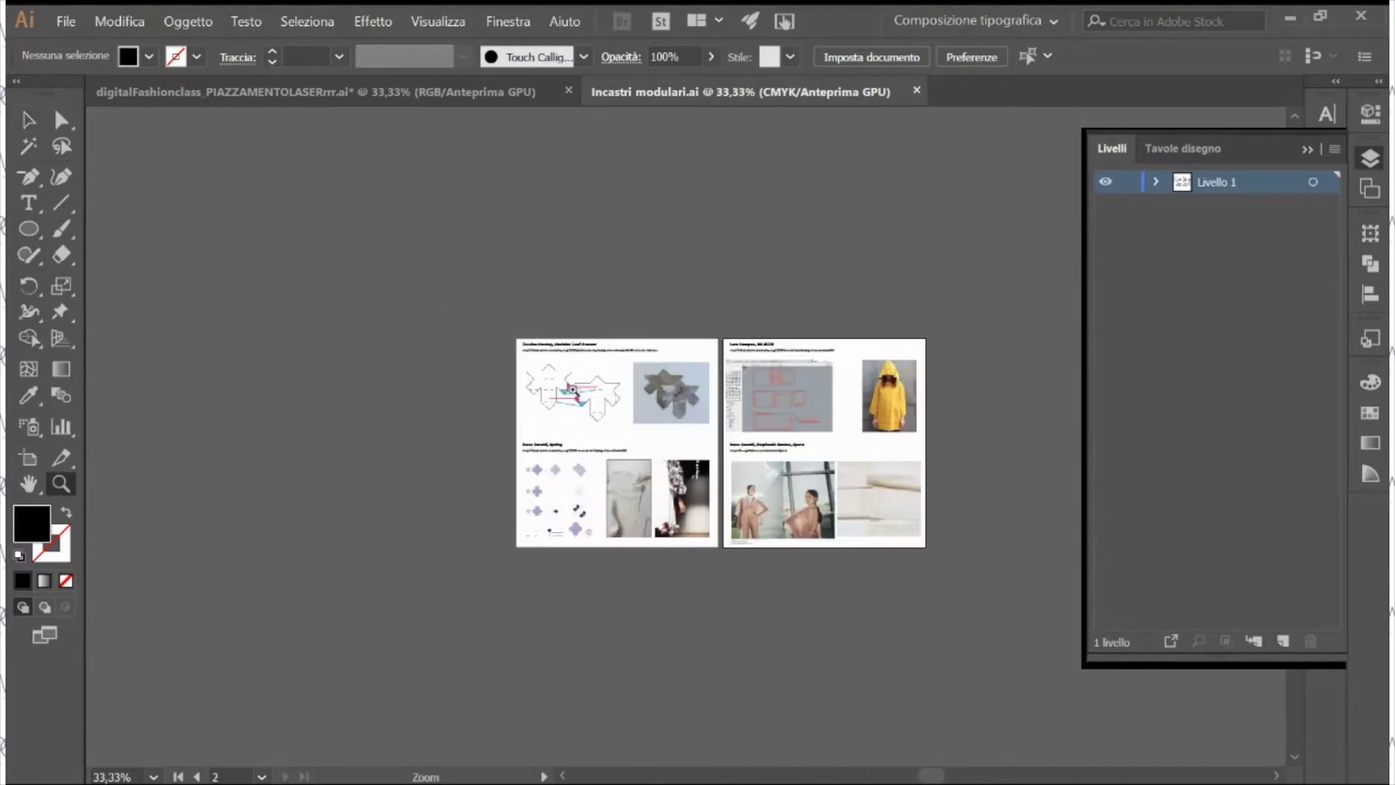
pyautogui.click(686, 438)
pyautogui.click(687, 438)
pyautogui.click(652, 380)
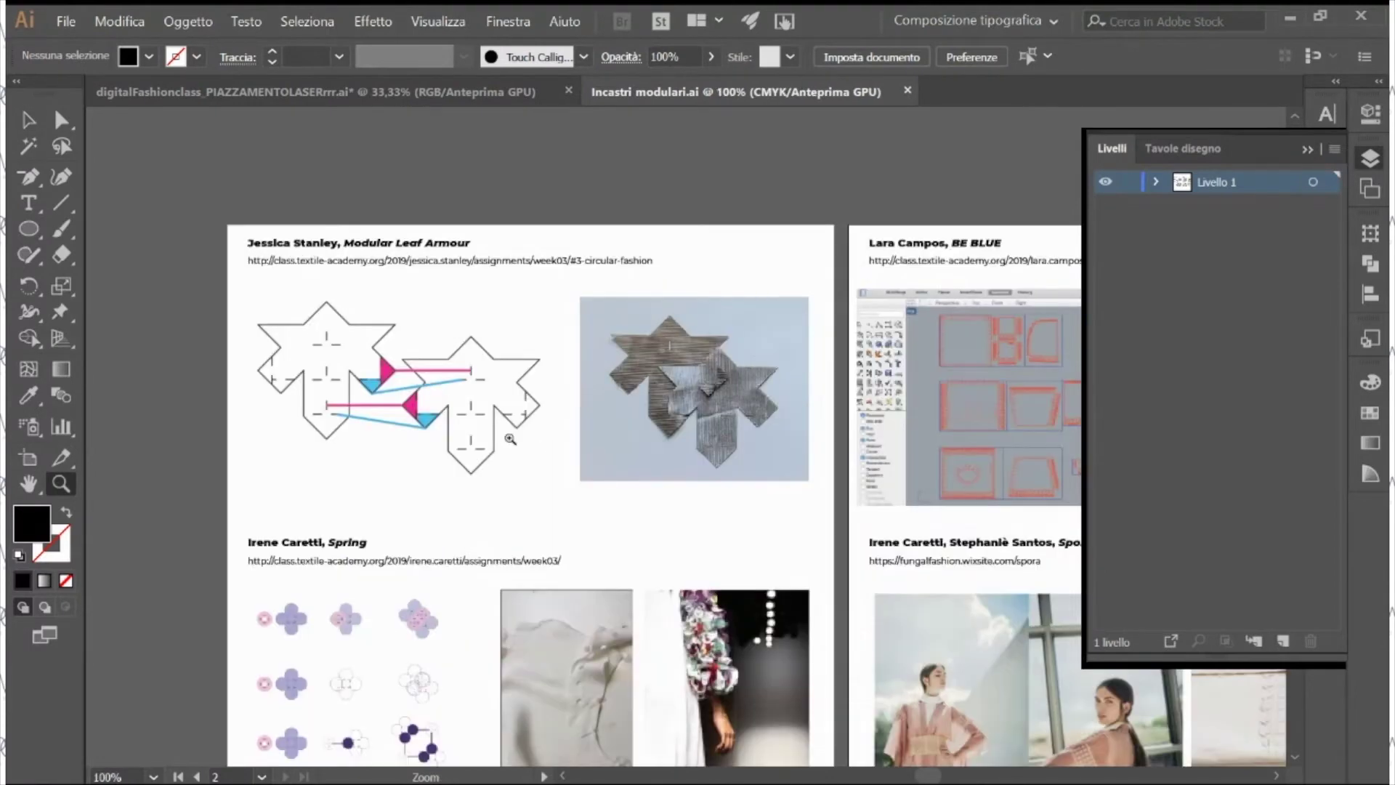
pyautogui.click(565, 434)
pyautogui.moveTo(728, 442); pyautogui.dragTo(546, 439)
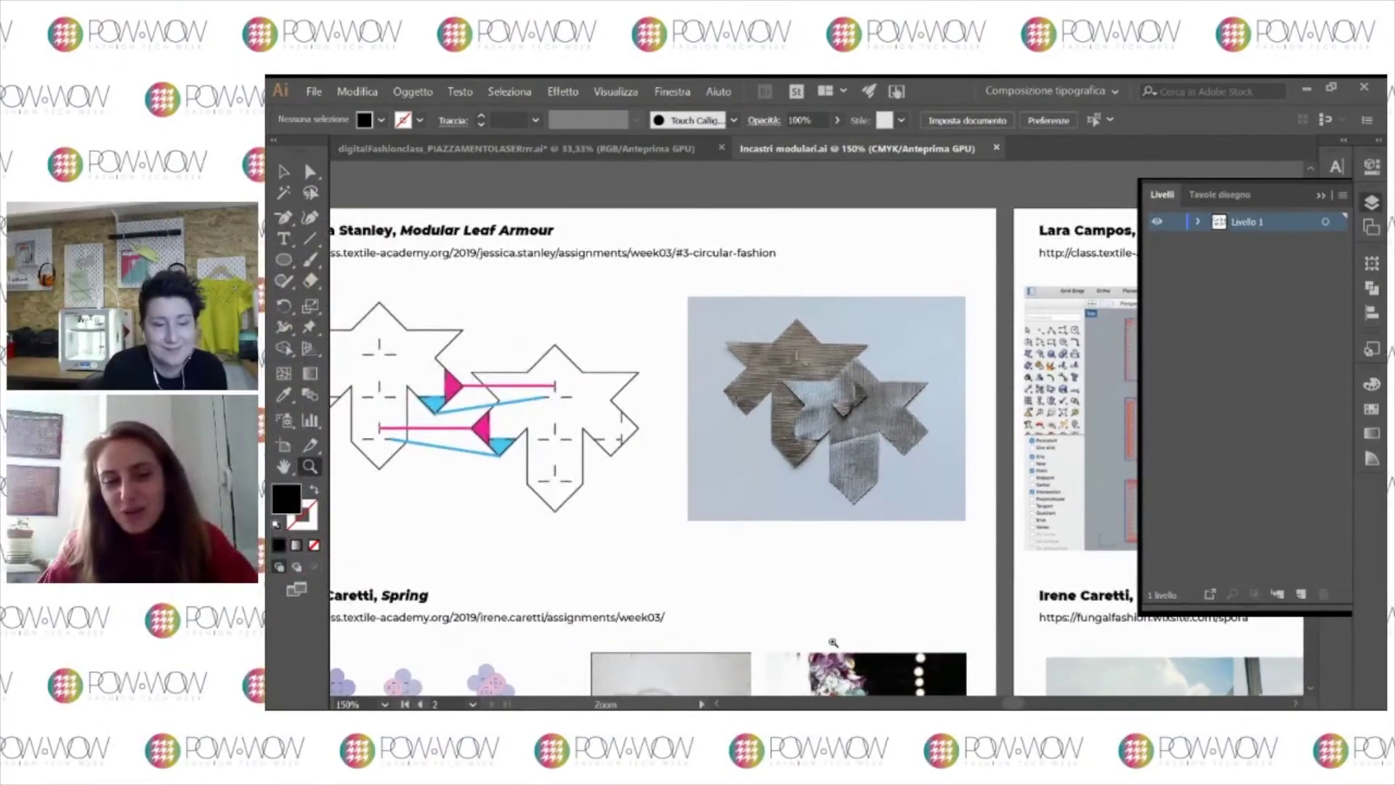
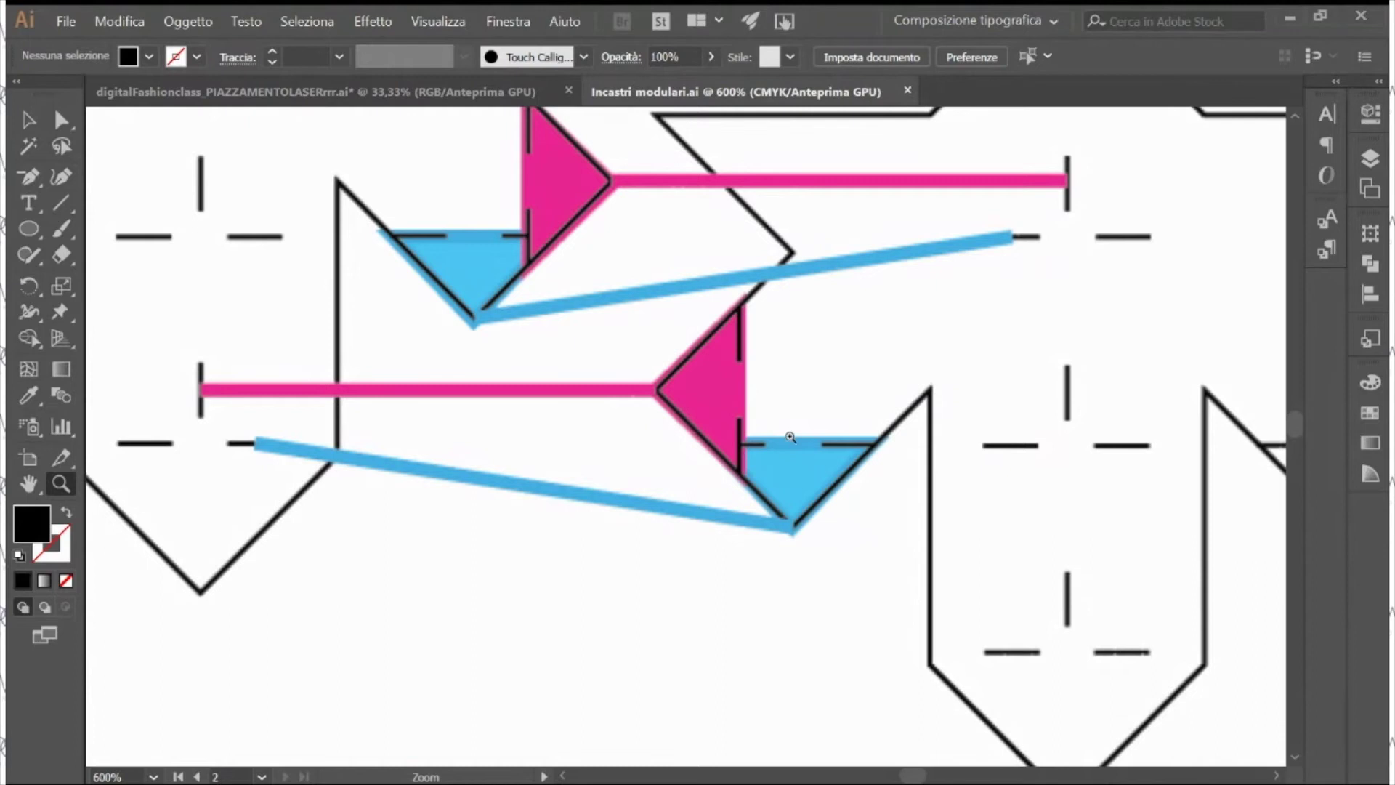
# Step: Examine closely how the pink and blue tabs of the leaf modules relate to the slits they insert into
pyautogui.click(766, 463)
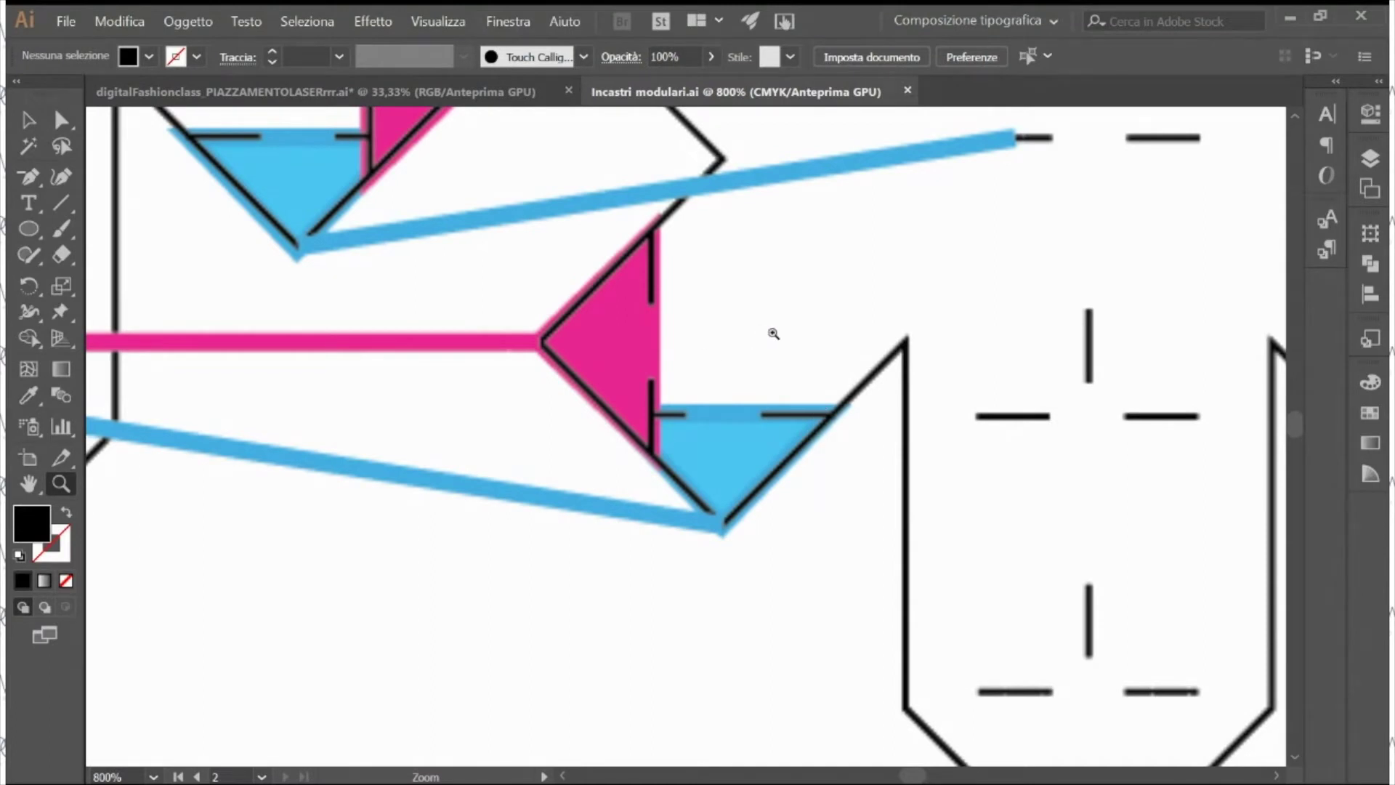
pyautogui.keyDown('alt'); pyautogui.click(741, 450); pyautogui.keyUp('alt')
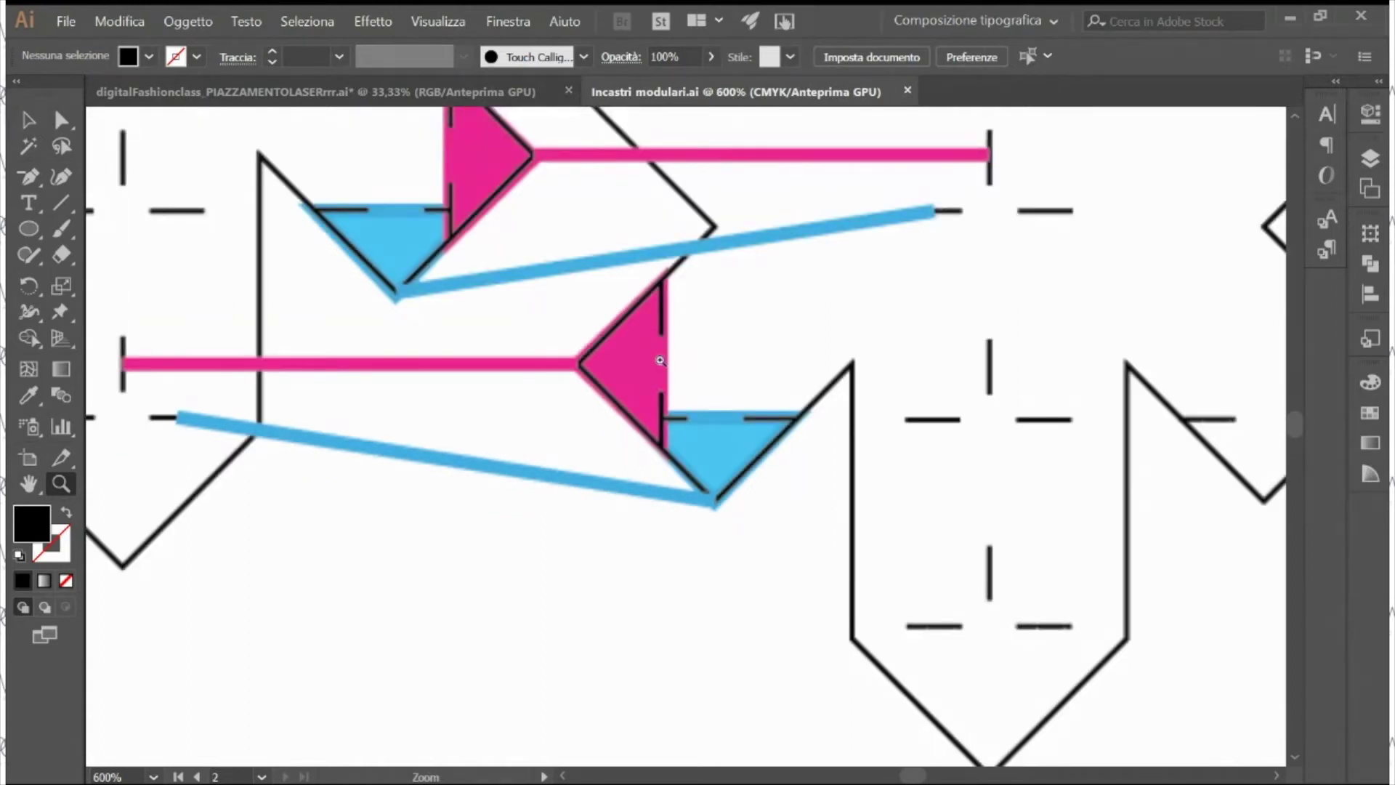
pyautogui.click(676, 433)
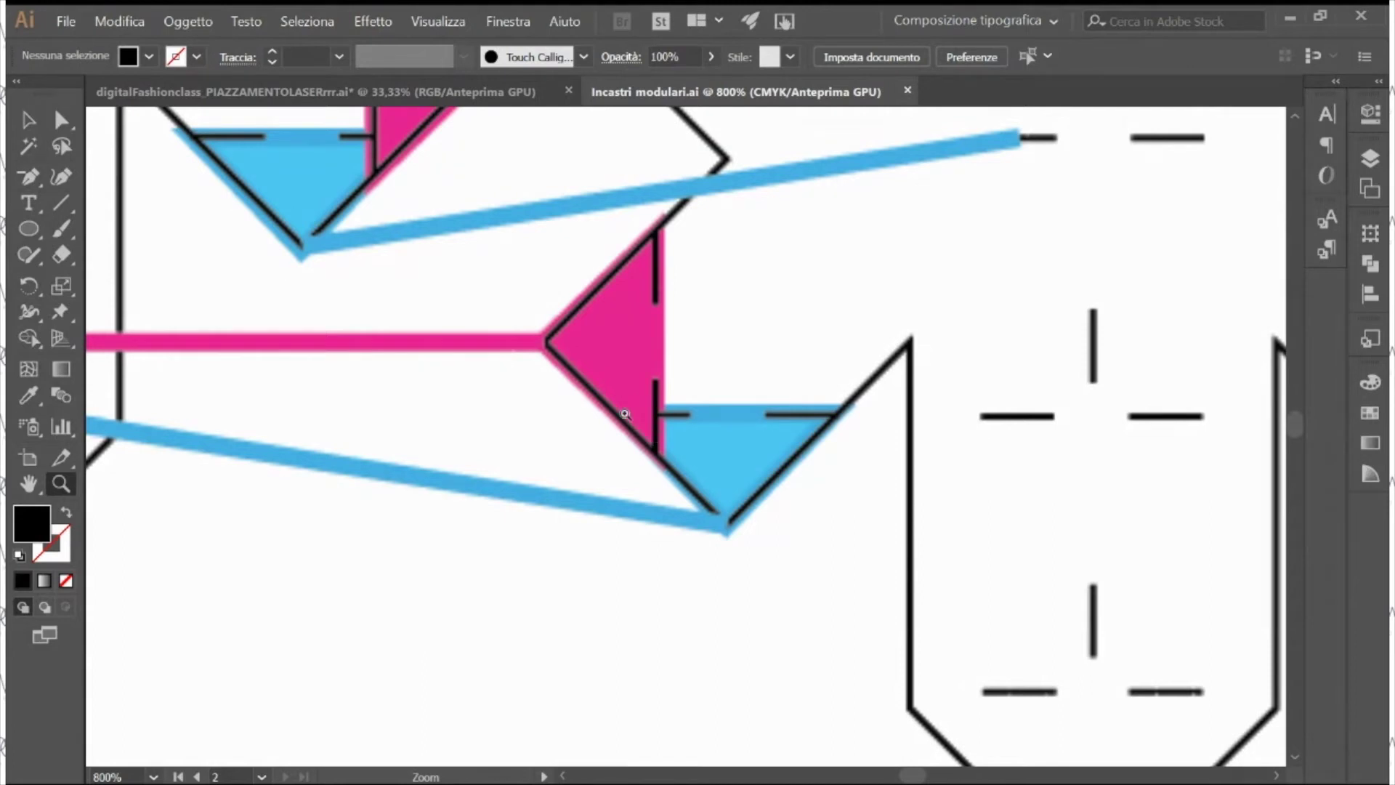
pyautogui.keyDown('alt'); pyautogui.click(693, 502); pyautogui.keyUp('alt')
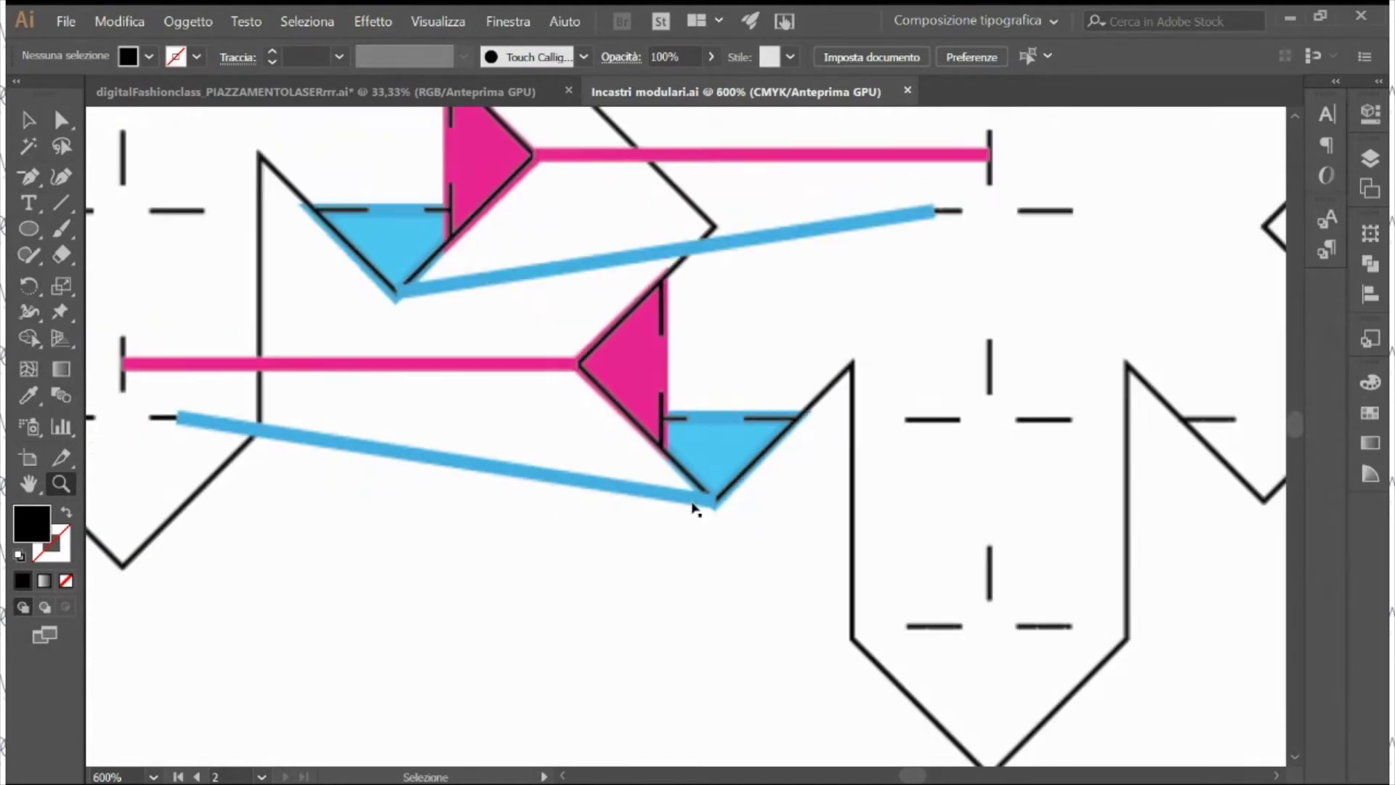
pyautogui.keyDown('alt'); pyautogui.click(692, 503); pyautogui.keyUp('alt')
pyautogui.keyDown('alt'); pyautogui.click(693, 503); pyautogui.keyUp('alt')
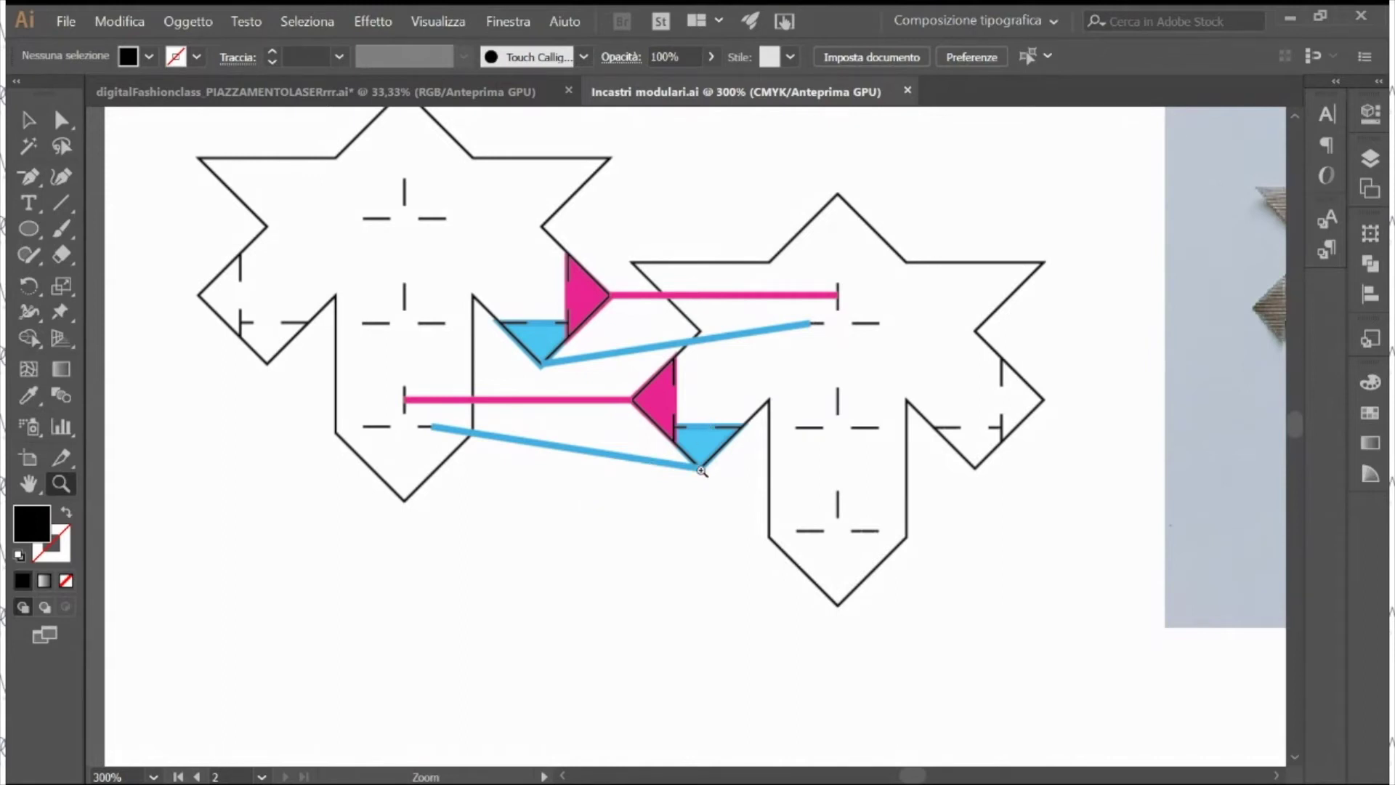
# Step: Examine the Spring project's diagrams of ring and four-petal flower modules and how they interlock
pyautogui.hotkey('ctrl', '1')
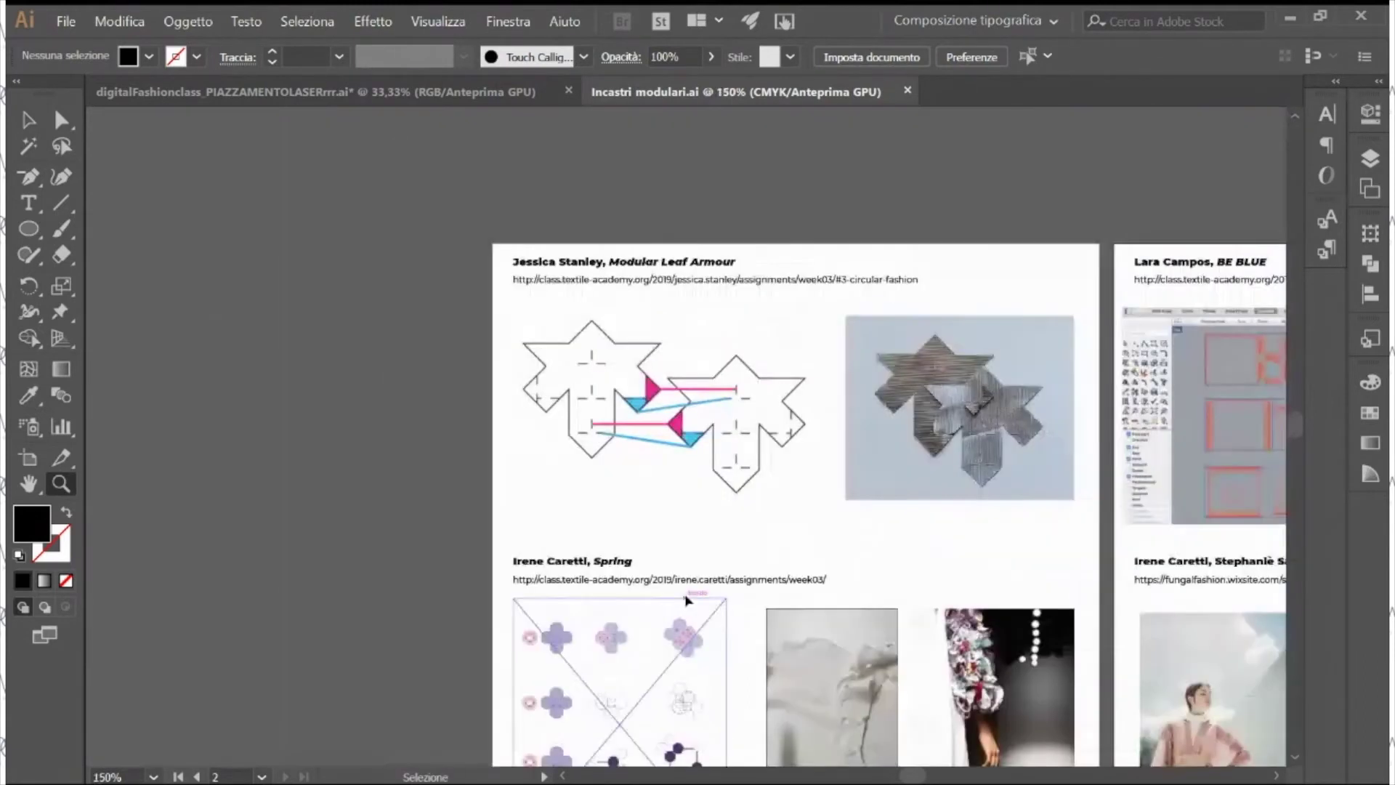
pyautogui.scroll(-4, 676, 552)
pyautogui.click(675, 451)
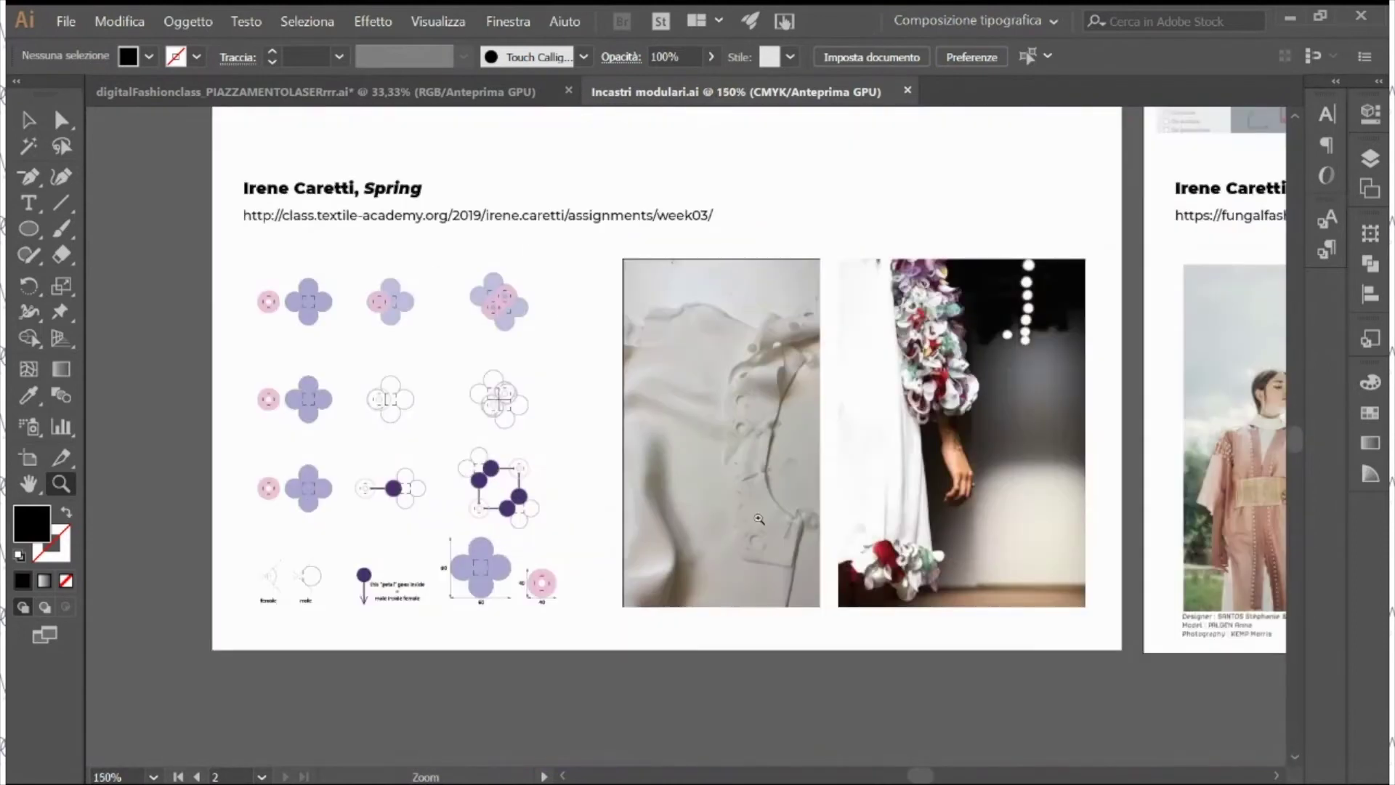
pyautogui.click(817, 500)
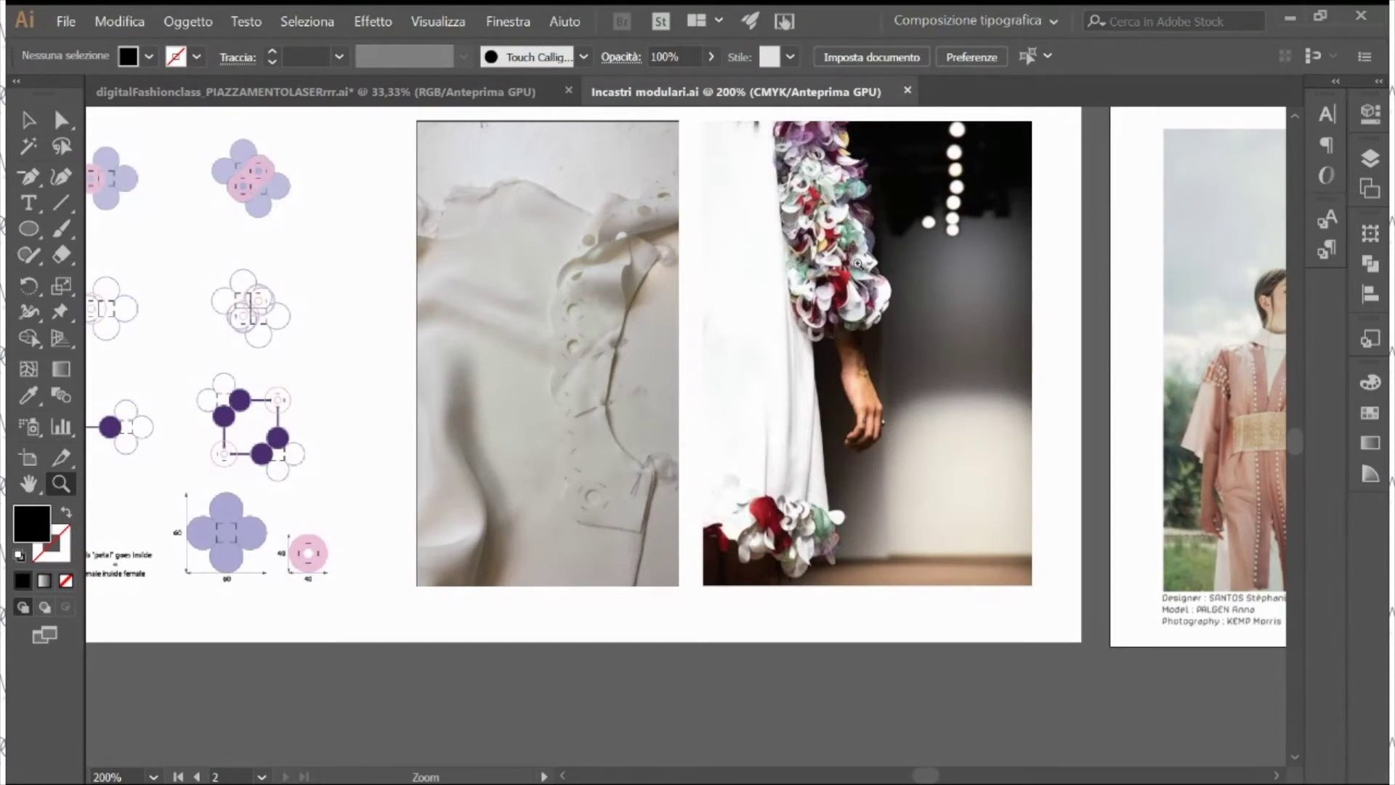
pyautogui.moveTo(383, 409); pyautogui.dragTo(780, 405)
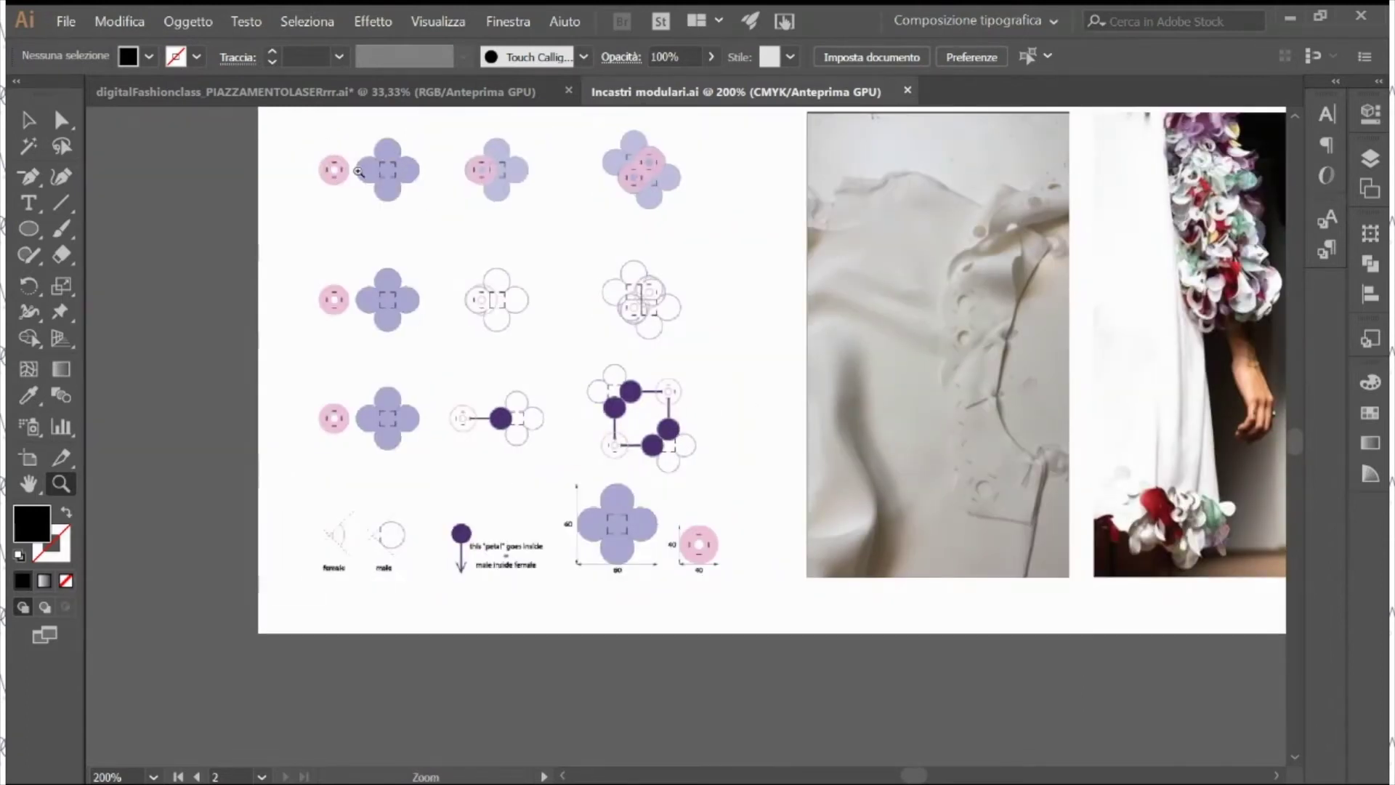
pyautogui.hotkey('ctrl', '+')
pyautogui.hotkey('ctrl', '+')
pyautogui.hotkey('ctrl', '+')
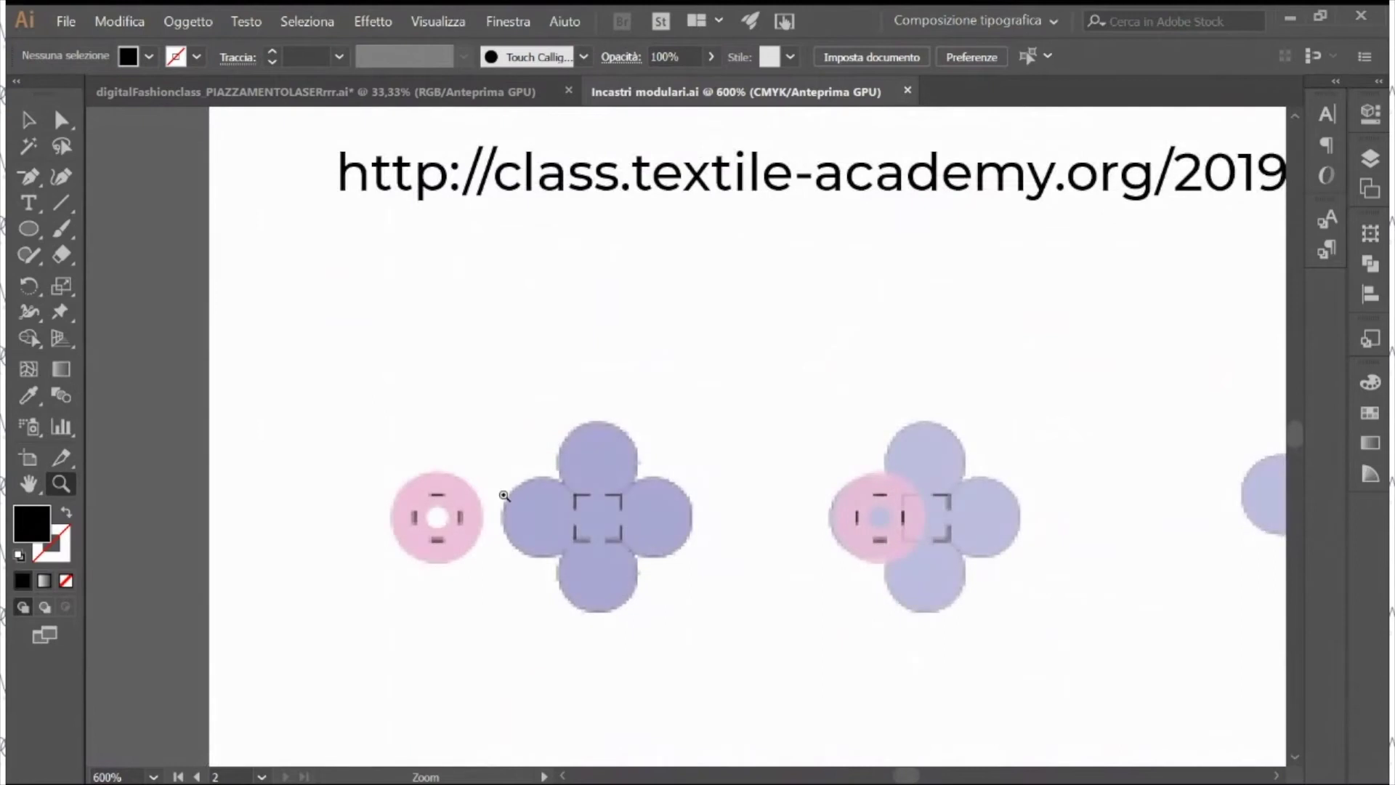
pyautogui.hotkey('ctrl', '-')
pyautogui.hotkey('ctrl', '-')
pyautogui.keyDown('ctrl'); pyautogui.hscroll(4, 683, 571); pyautogui.keyUp('ctrl')
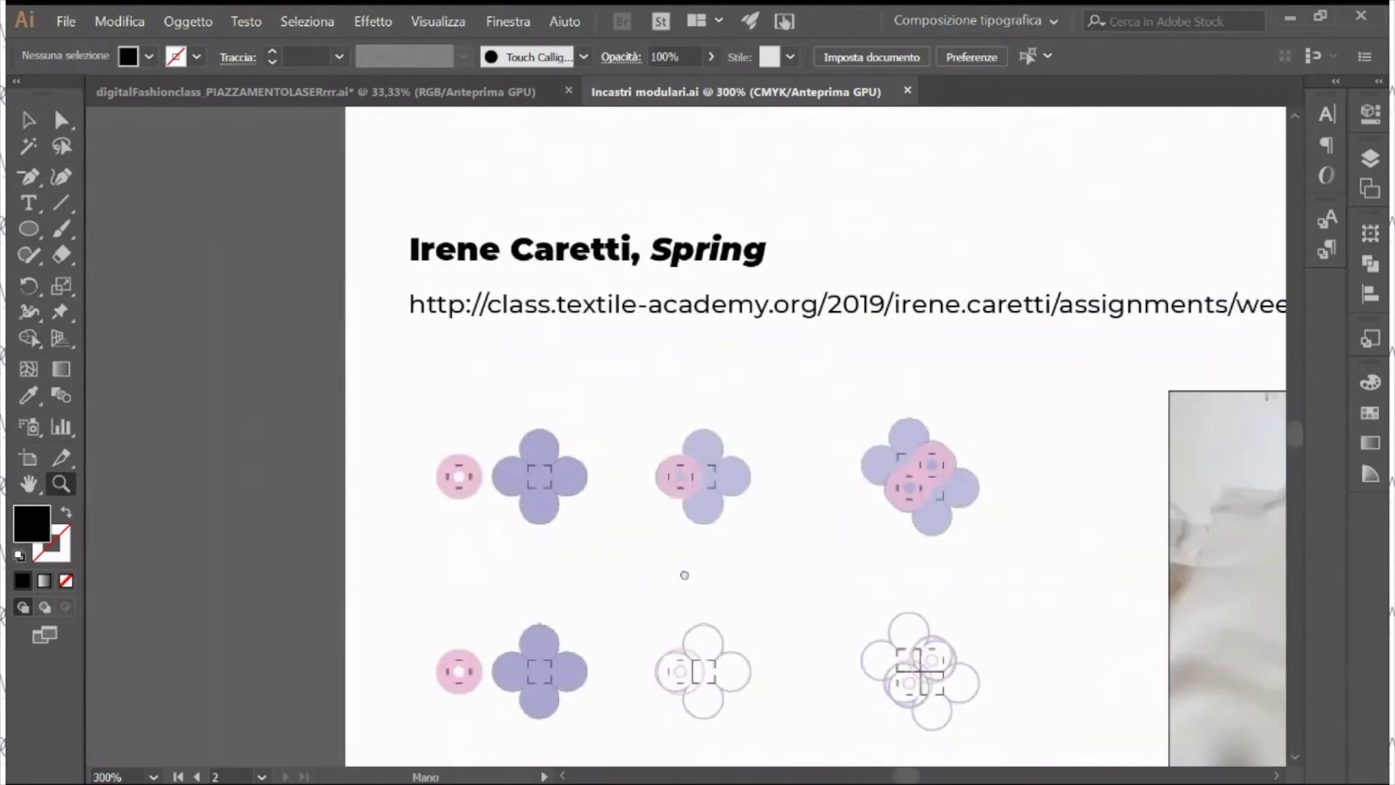
pyautogui.moveTo(774, 600); pyautogui.dragTo(682, 399)
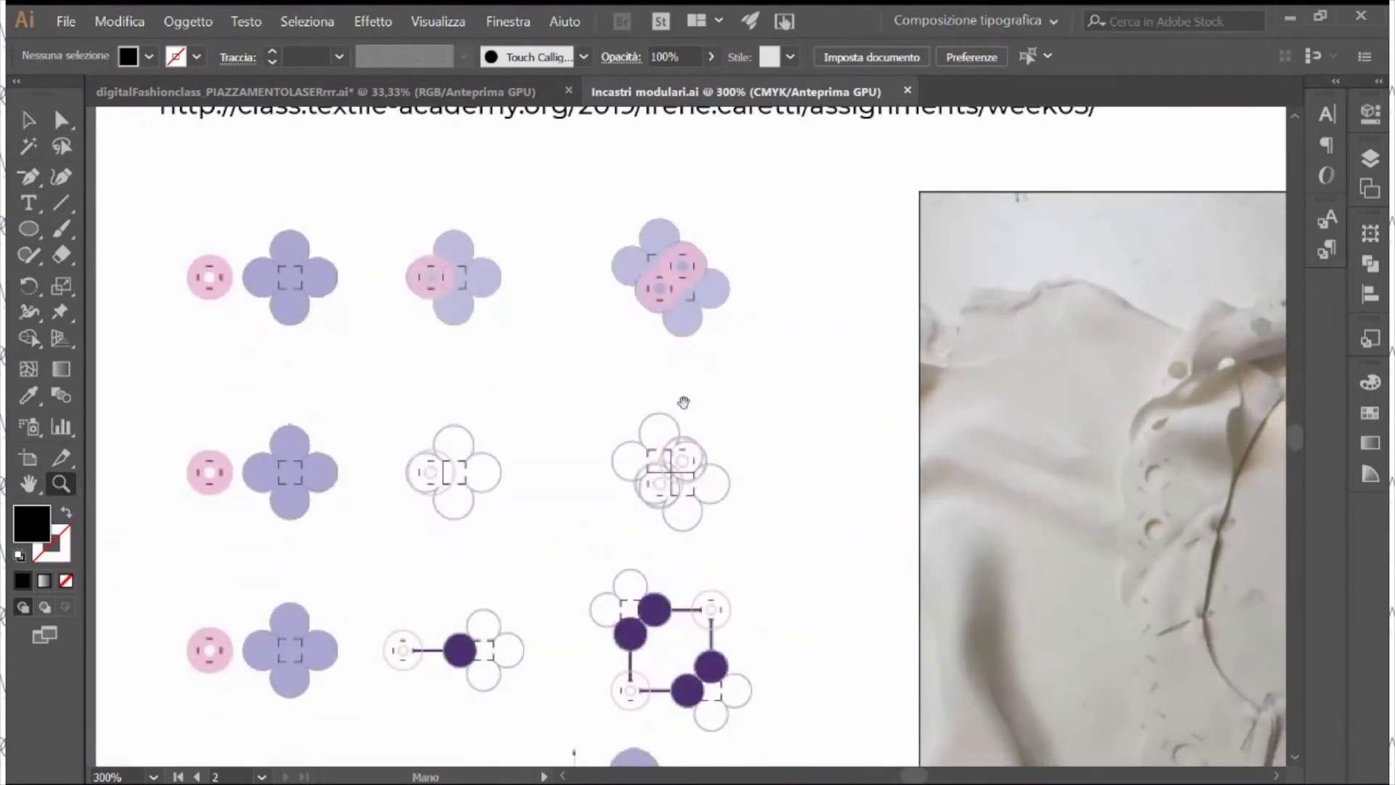
# Step: Examine the Spring photos of the perforated fabric edge and the flower modules on the garment's sleeve and hem
pyautogui.keyDown('ctrl'); pyautogui.hscroll(5, 833, 642); pyautogui.keyUp('ctrl')
pyautogui.scroll(2, 966, 627)
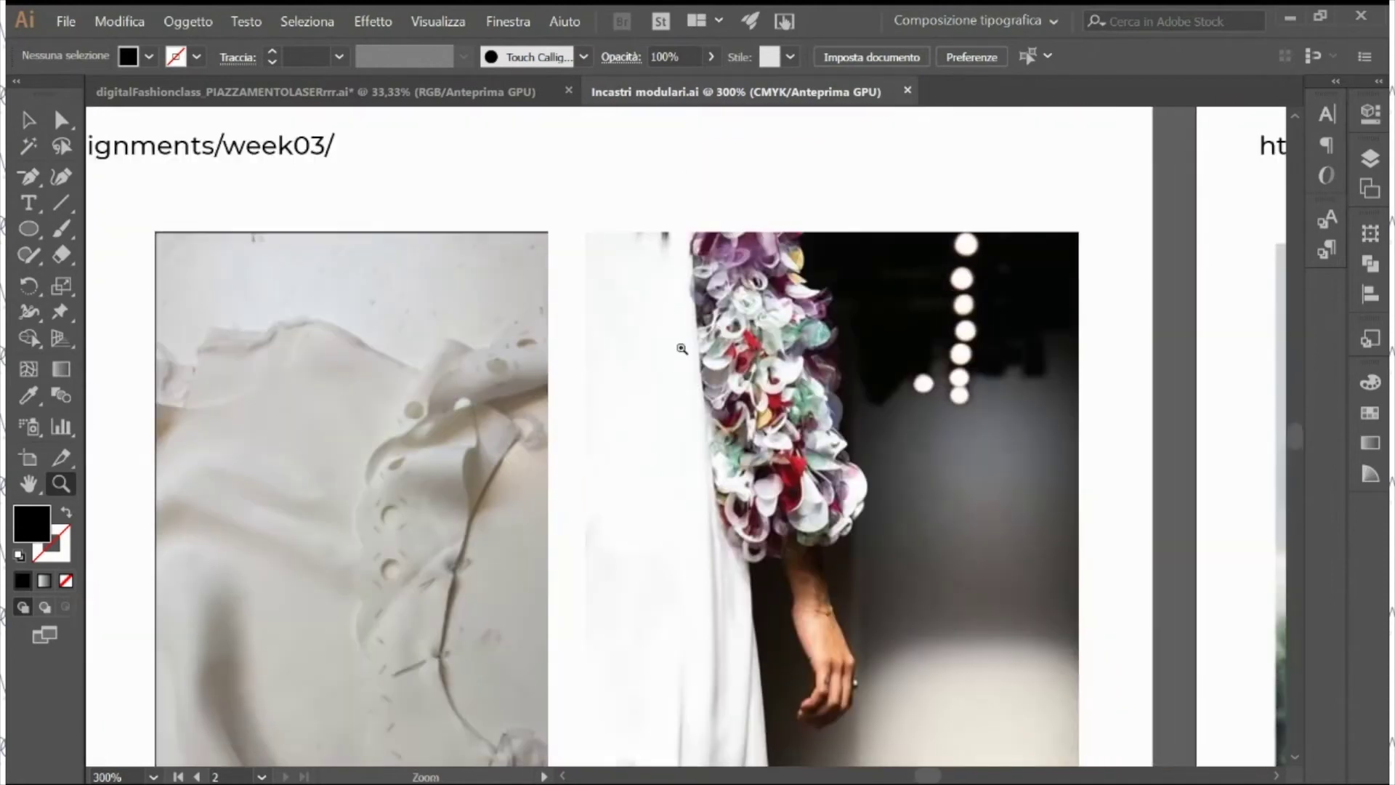
pyautogui.scroll(-2, 784, 510)
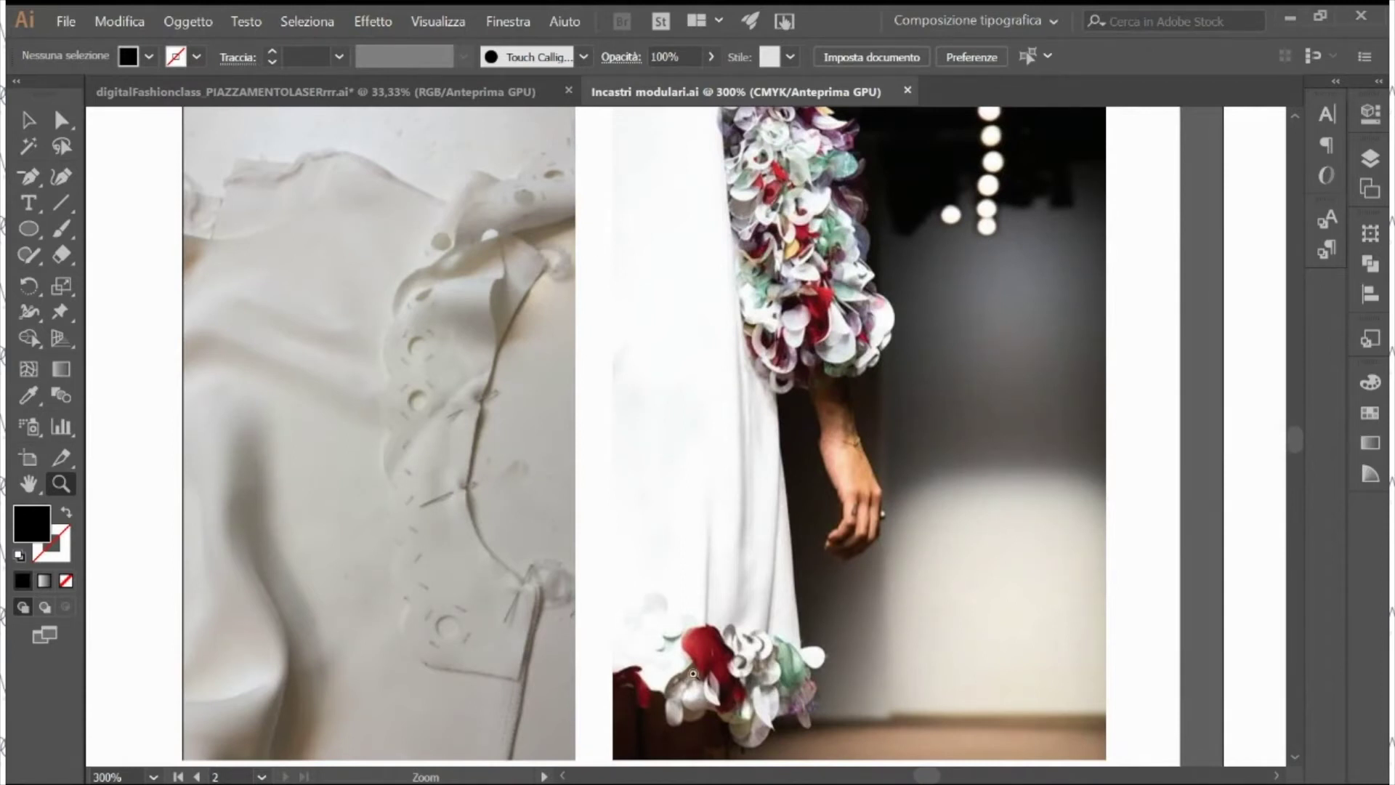
pyautogui.keyDown('alt'); pyautogui.scroll(-1, 685, 534); pyautogui.keyUp('alt')
pyautogui.keyDown('alt'); pyautogui.scroll(-1, 683, 567); pyautogui.keyUp('alt')
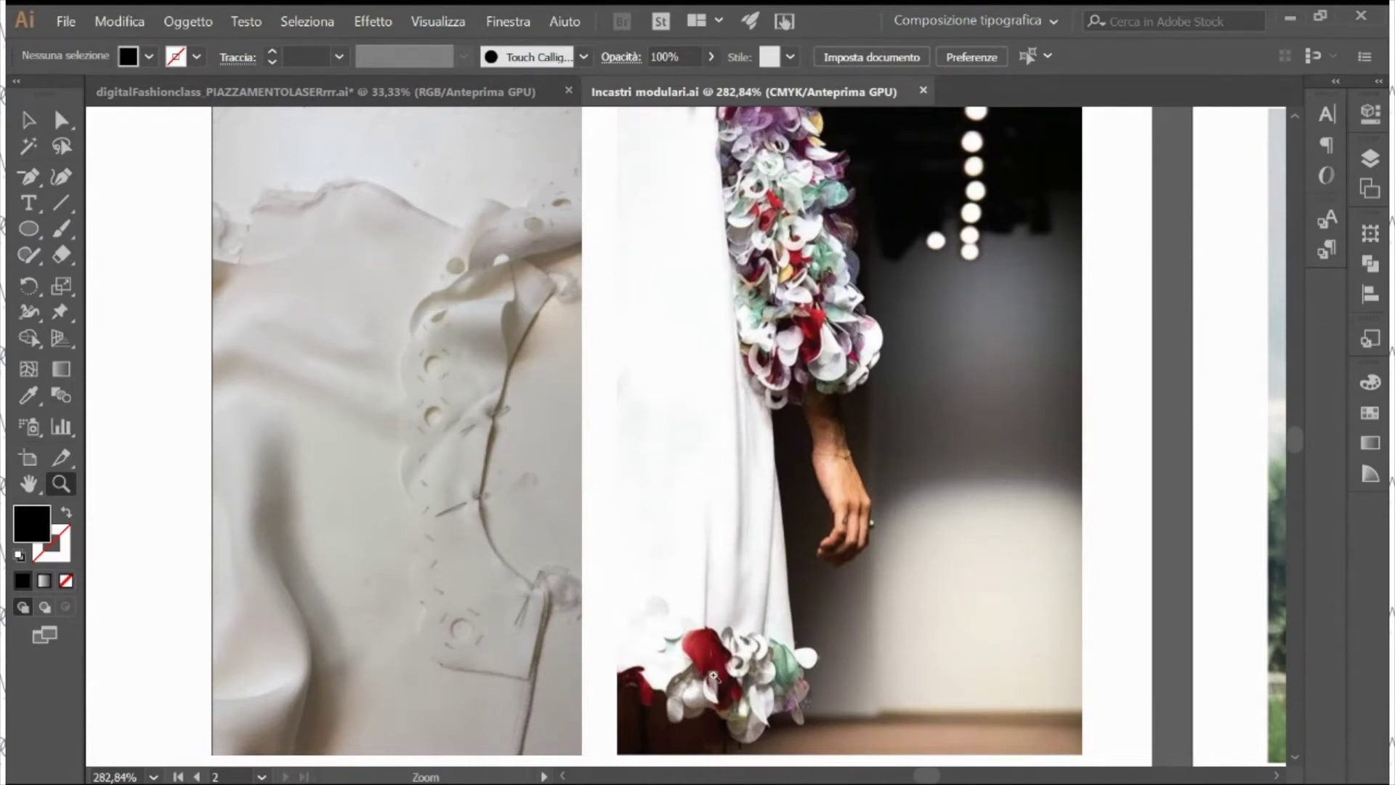
pyautogui.hotkey('ctrl', '-')
# Step: Return to the Spring module diagrams and examine the ring and flower joins up close
pyautogui.moveTo(631, 558); pyautogui.dragTo(838, 553)
pyautogui.moveTo(296, 382); pyautogui.dragTo(540, 434)
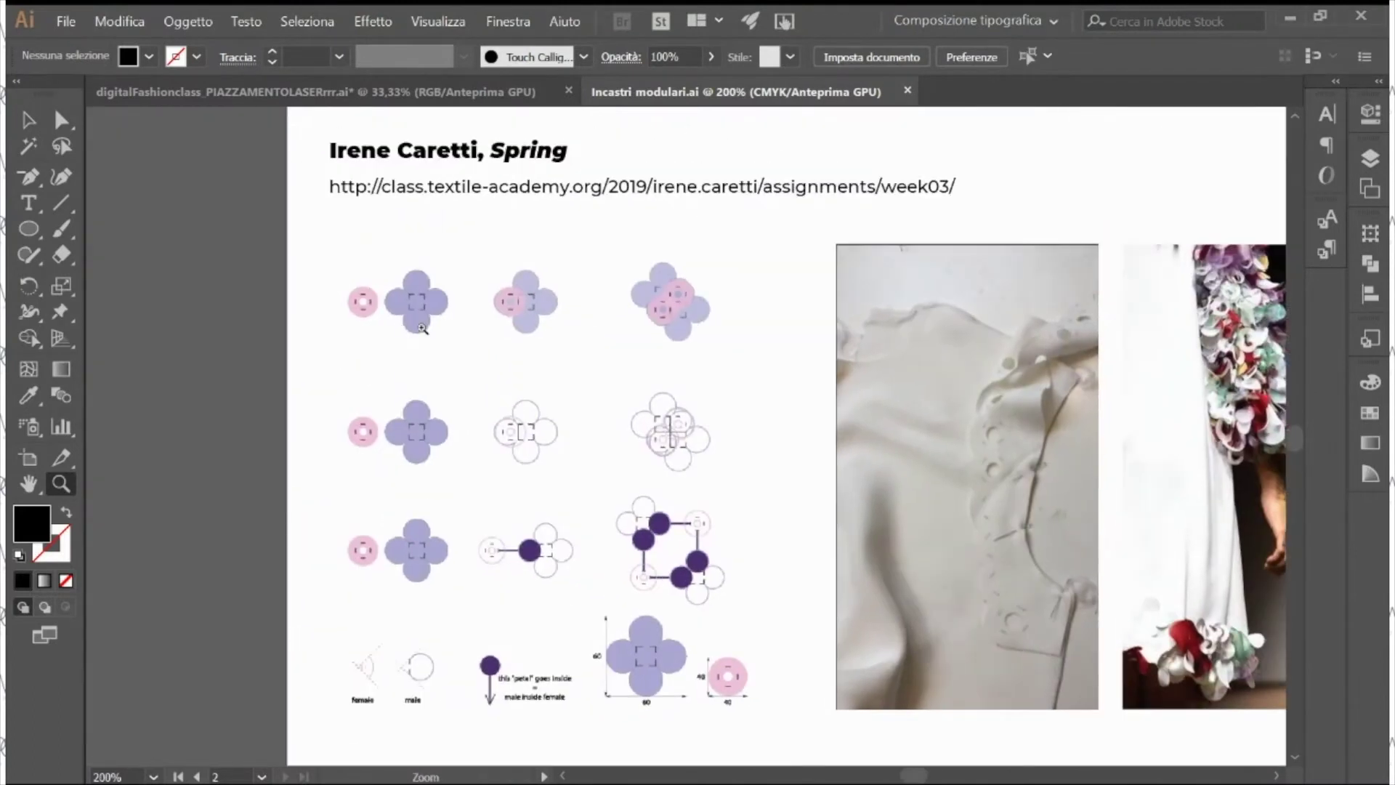
pyautogui.click(552, 282)
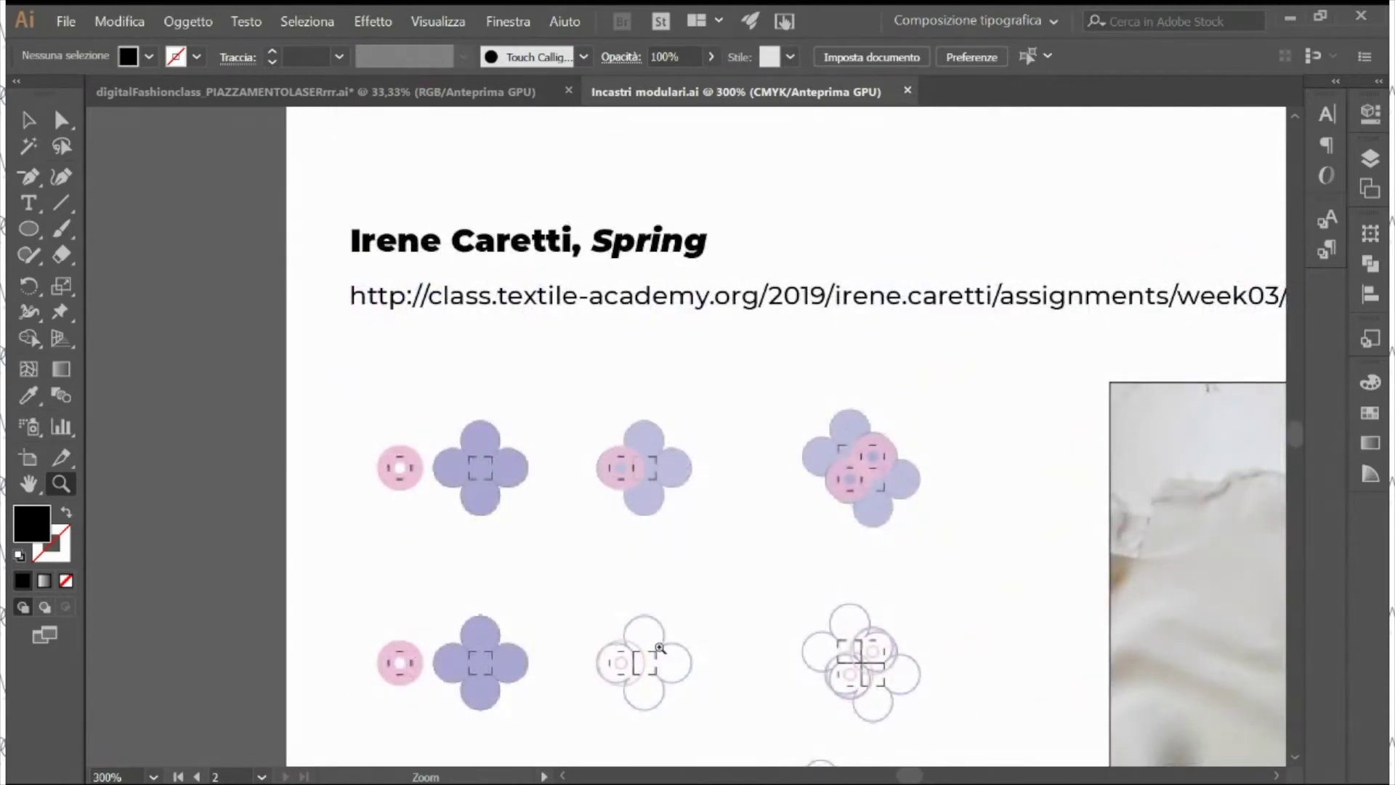
# Step: Examine the remaining Spring diagrams of petals entering rings, the male and female parts, and the module dimensions
pyautogui.moveTo(959, 694); pyautogui.dragTo(841, 471)
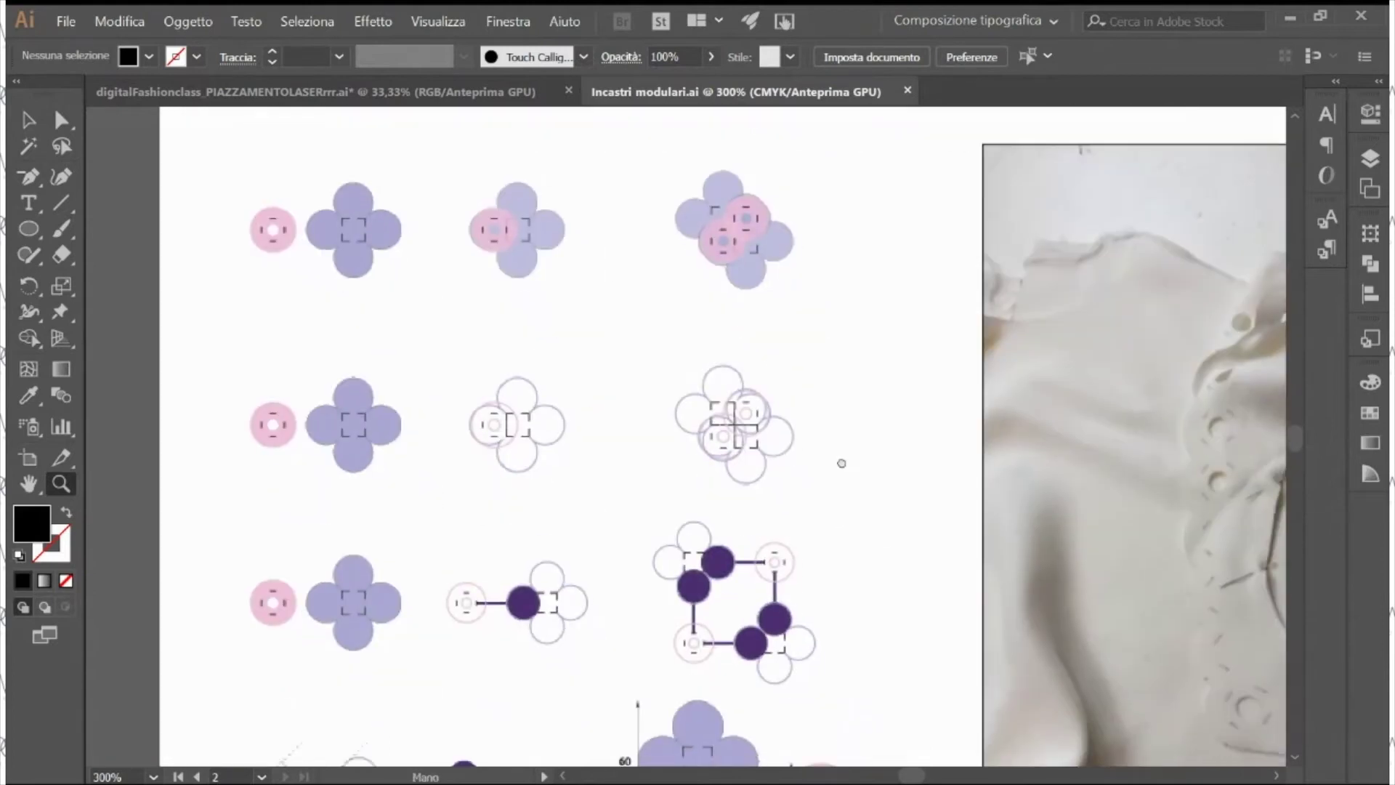
pyautogui.scroll(-3, 741, 446)
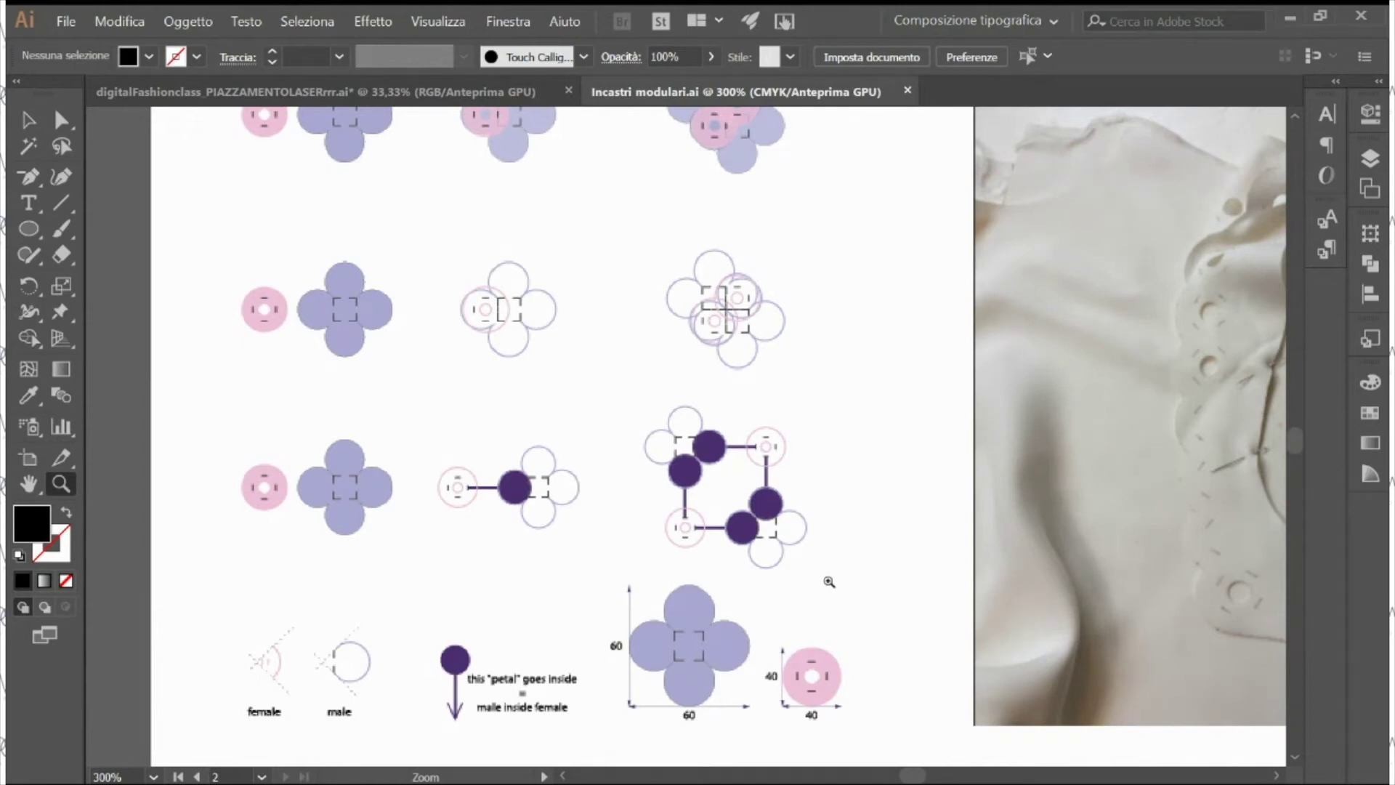
# Step: Go to the BE BLUE project on the second artboard and view its pattern drawing beside the raincoat photo
pyautogui.press('ctrl')
pyautogui.hotkey('ctrl', '-')
pyautogui.hotkey('ctrl', '-')
pyautogui.moveTo(829, 581); pyautogui.dragTo(590, 457)
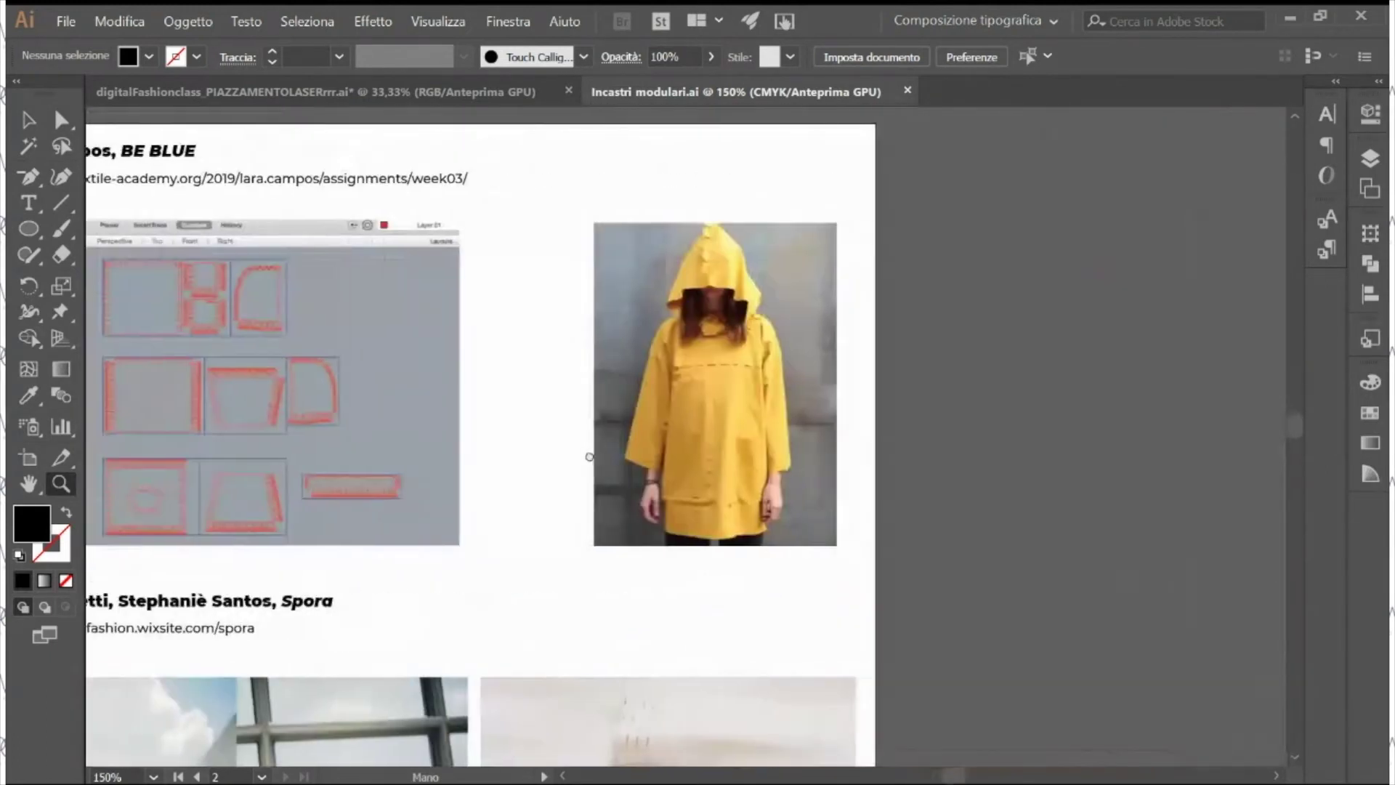
pyautogui.moveTo(558, 325); pyautogui.dragTo(649, 389)
pyautogui.moveTo(327, 232); pyautogui.dragTo(435, 241)
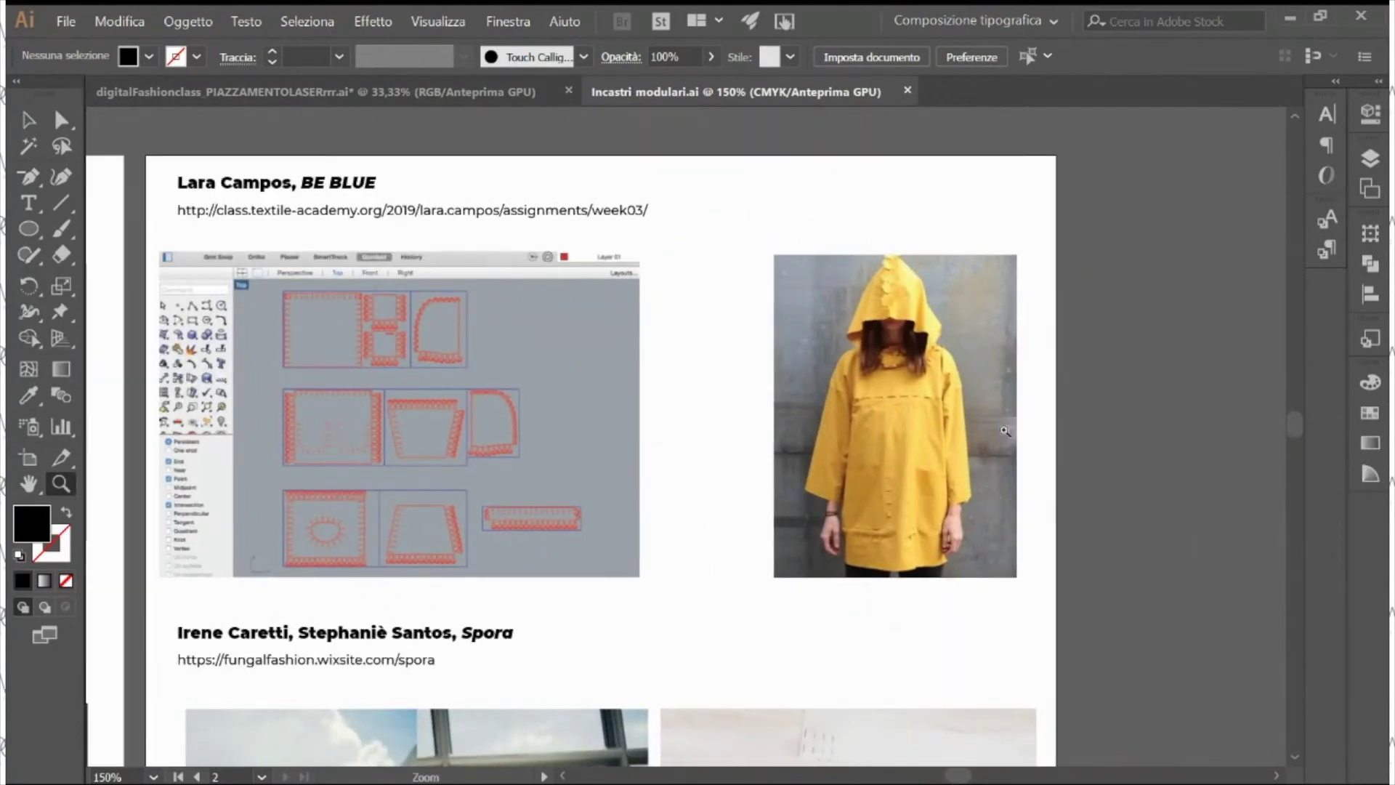
# Step: Examine closely the interlocking joins on the yellow raincoat's hood, chest seam, pockets and hem
pyautogui.click(918, 503)
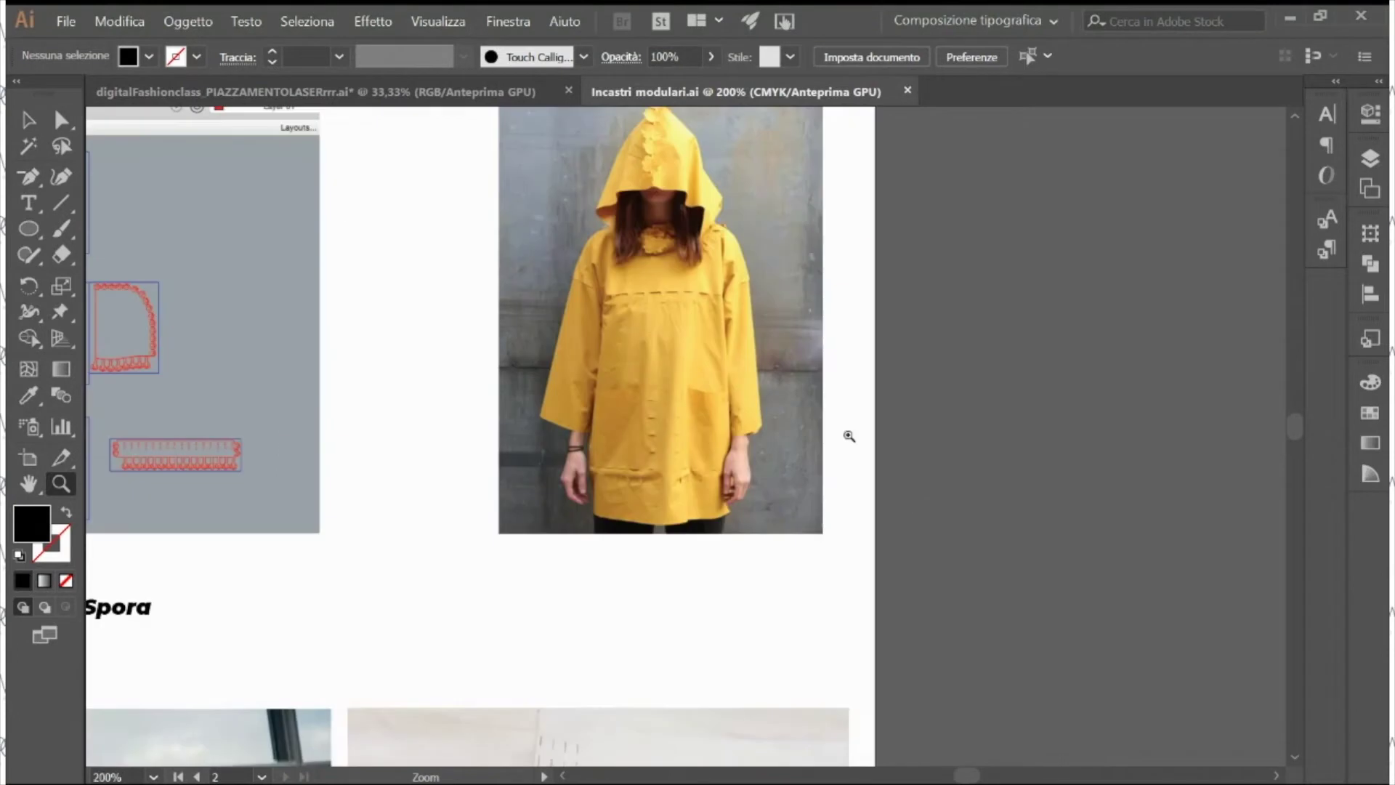
pyautogui.click(702, 340)
pyautogui.click(683, 331)
pyautogui.click(663, 324)
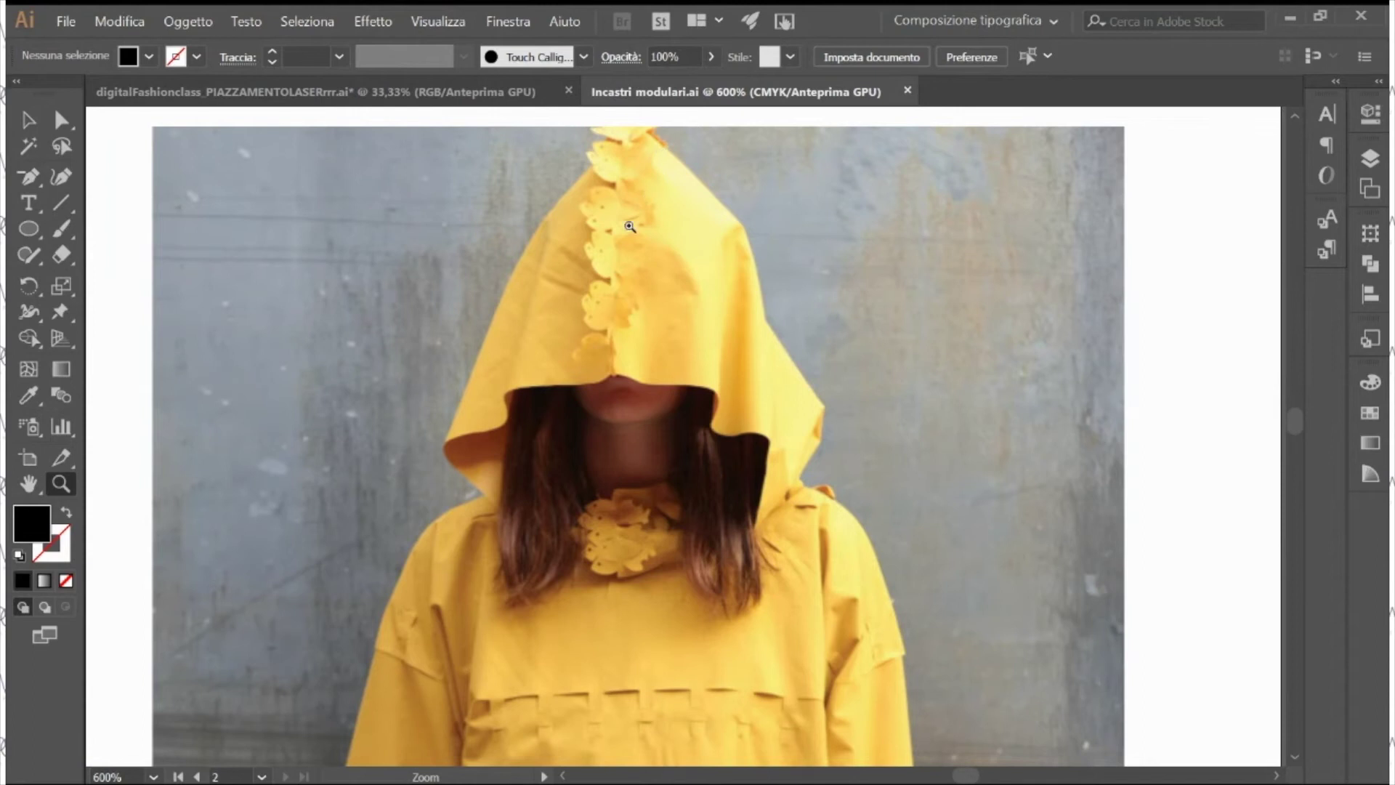
pyautogui.scroll(-3, 746, 508)
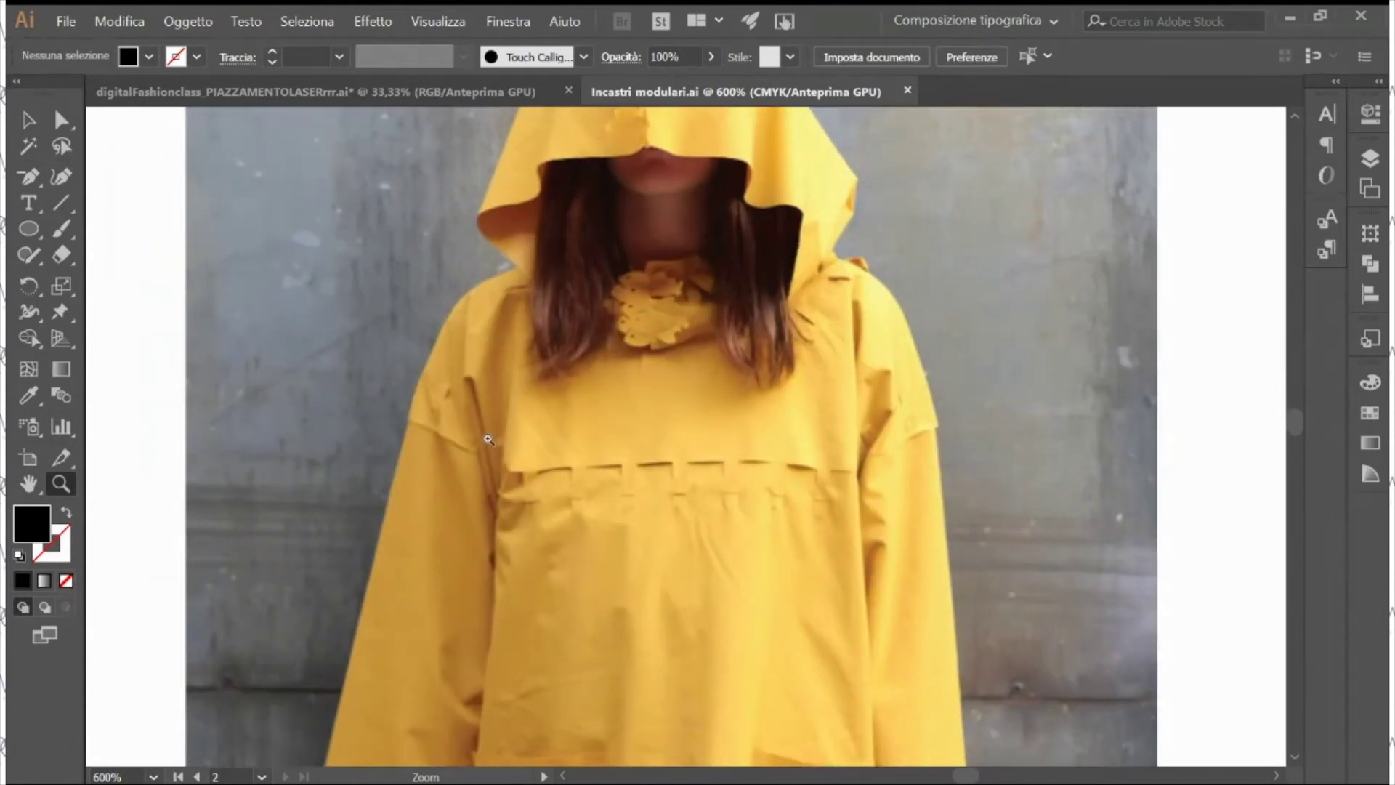
pyautogui.click(769, 445)
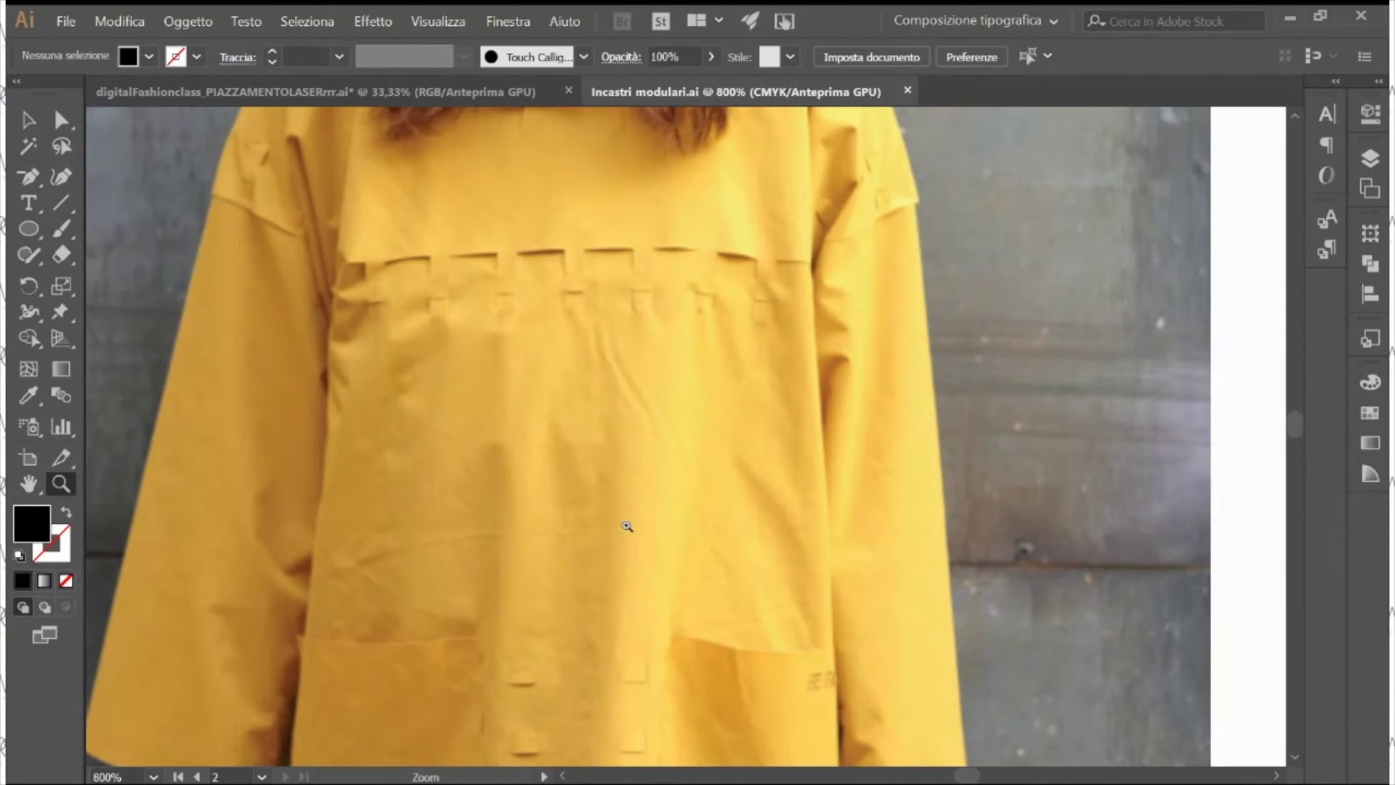
pyautogui.hotkey('ctrl', '-')
pyautogui.moveTo(580, 683); pyautogui.dragTo(649, 434)
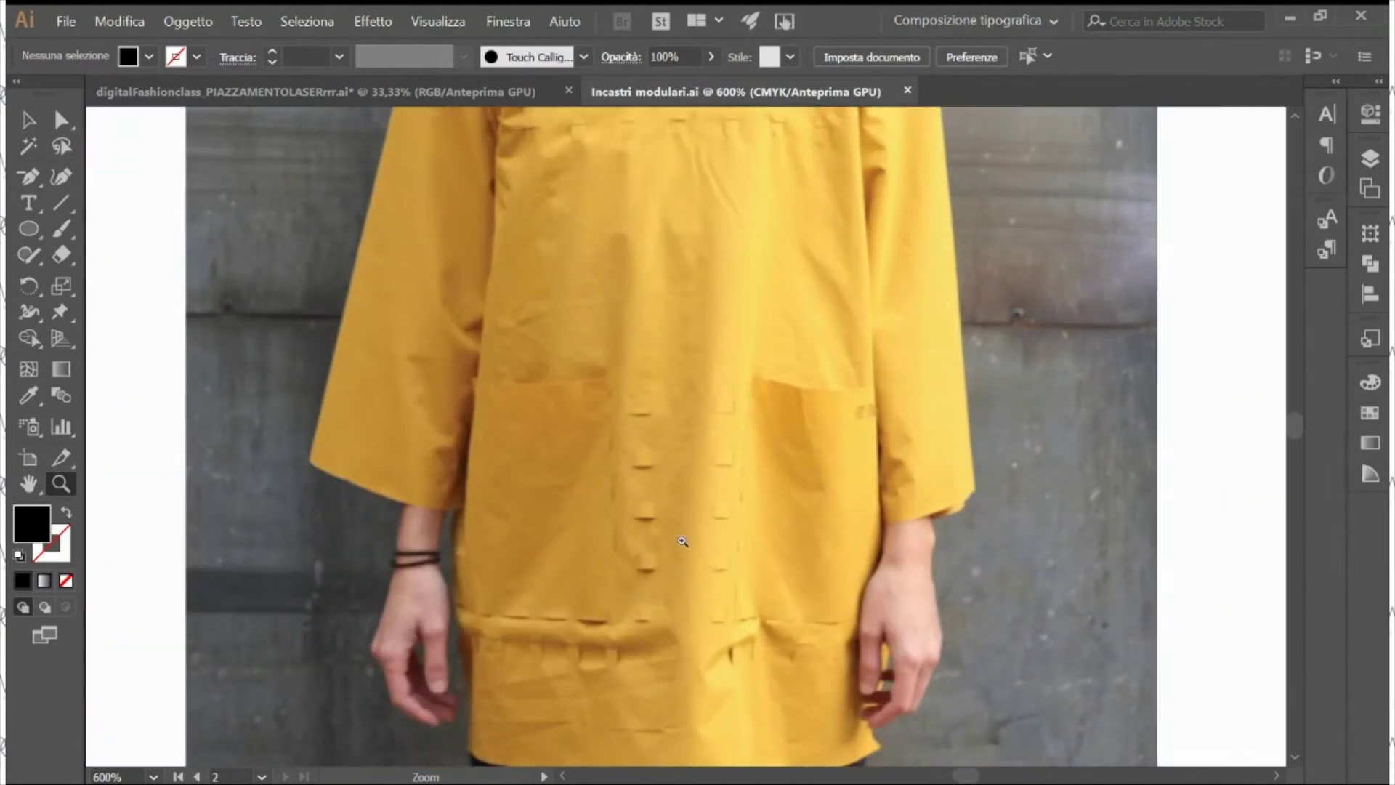
pyautogui.hotkey('ctrl', '-')
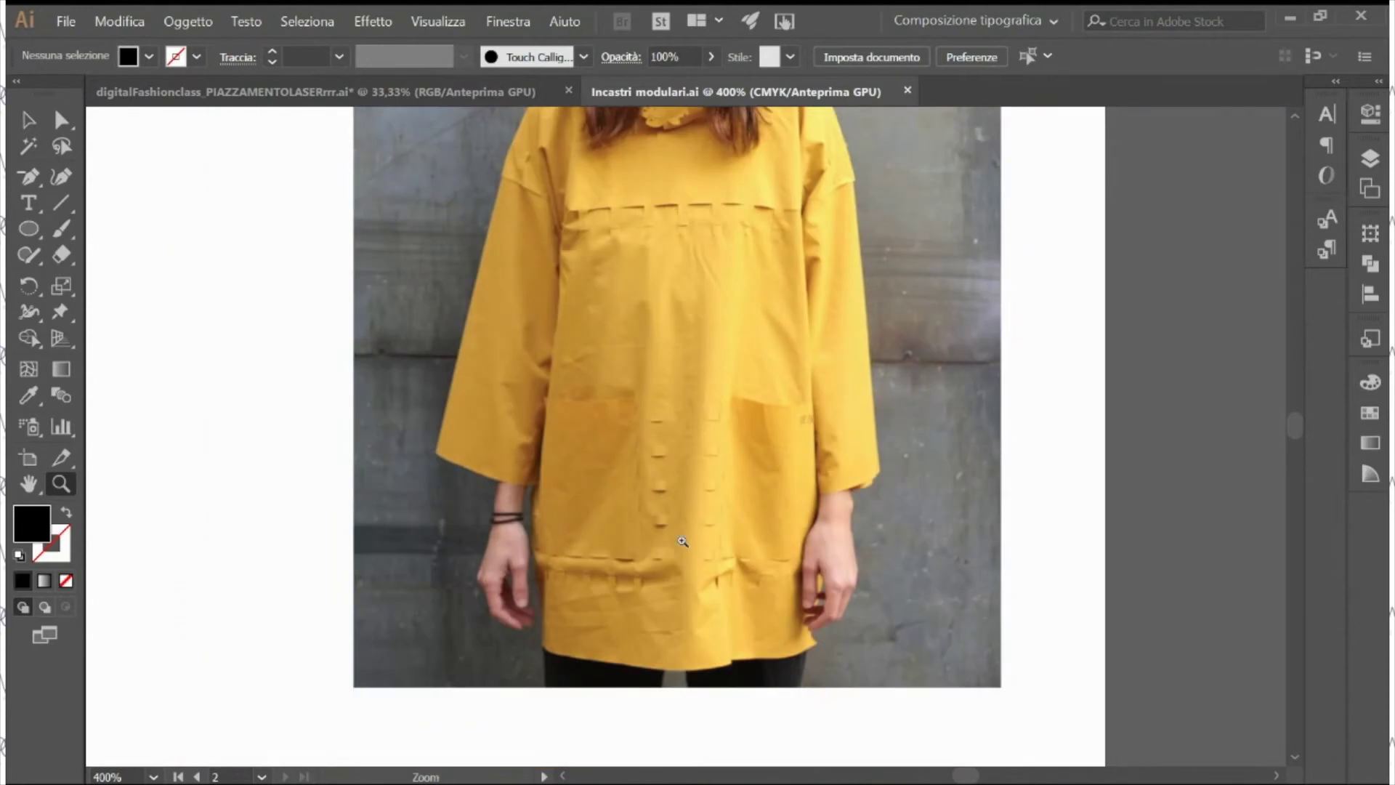
# Step: Examine the BE BLUE pattern pieces, comparing the tabbed edges with the rows of slits they insert into
pyautogui.moveTo(483, 374); pyautogui.dragTo(1230, 467)
pyautogui.moveTo(150, 139); pyautogui.dragTo(526, 211)
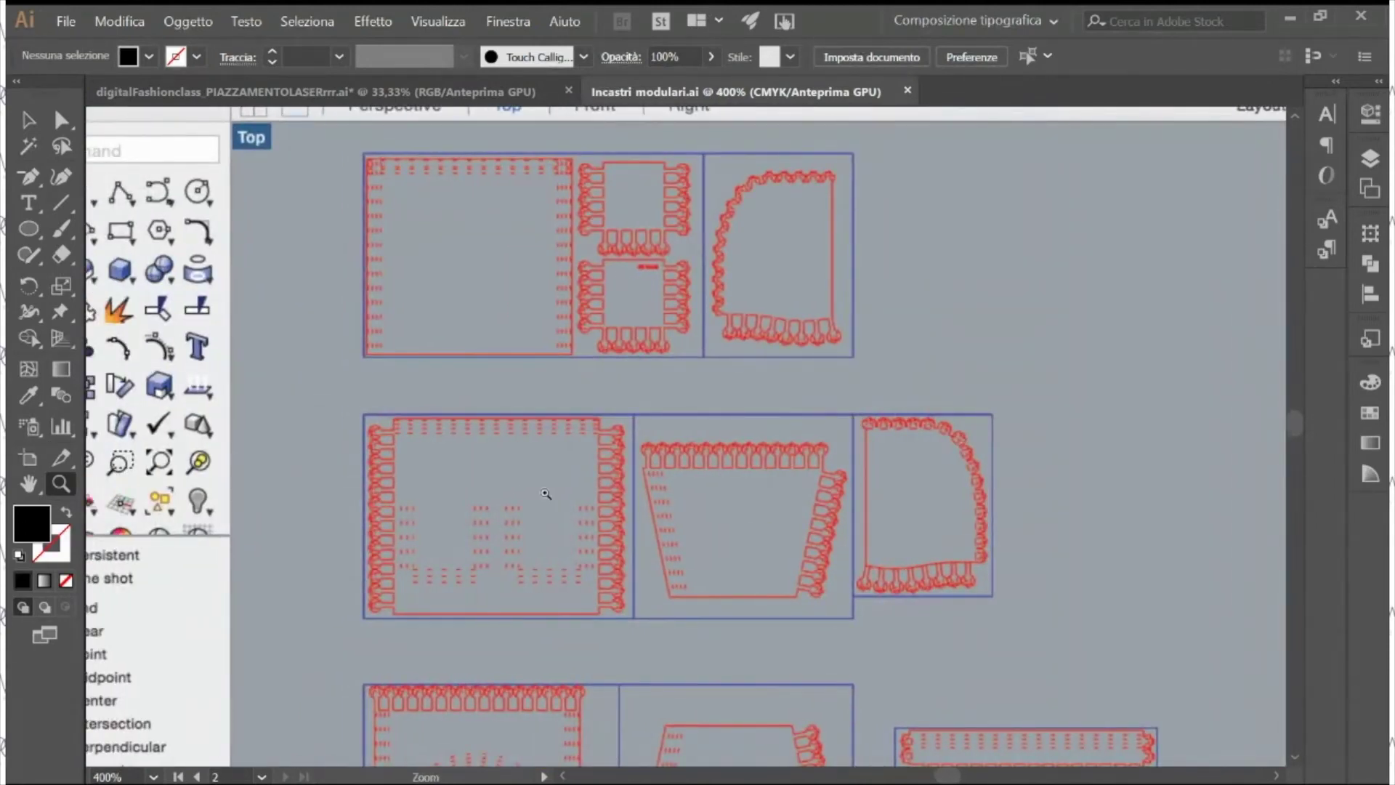
pyautogui.hotkey('ctrl', '-')
pyautogui.hotkey('ctrl', '-')
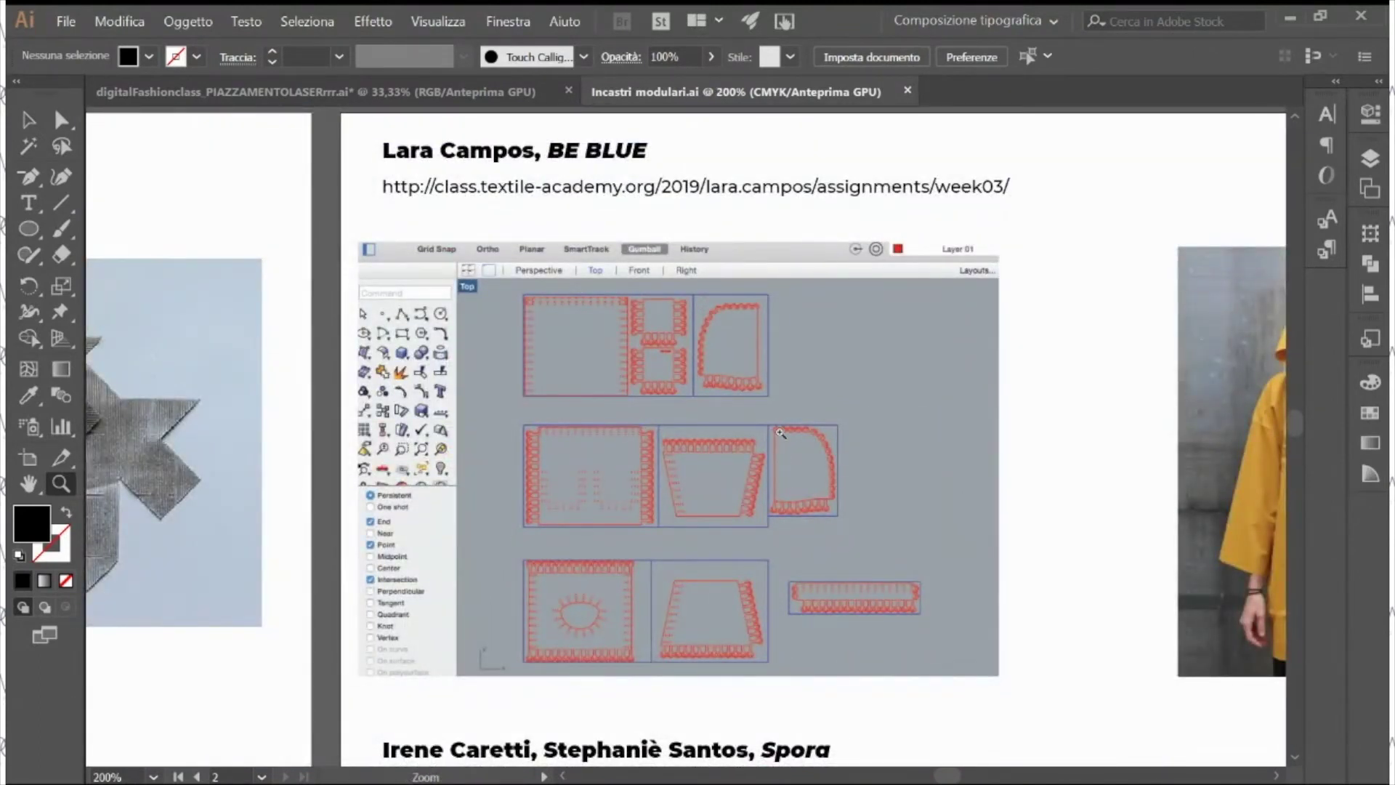
pyautogui.click(618, 405)
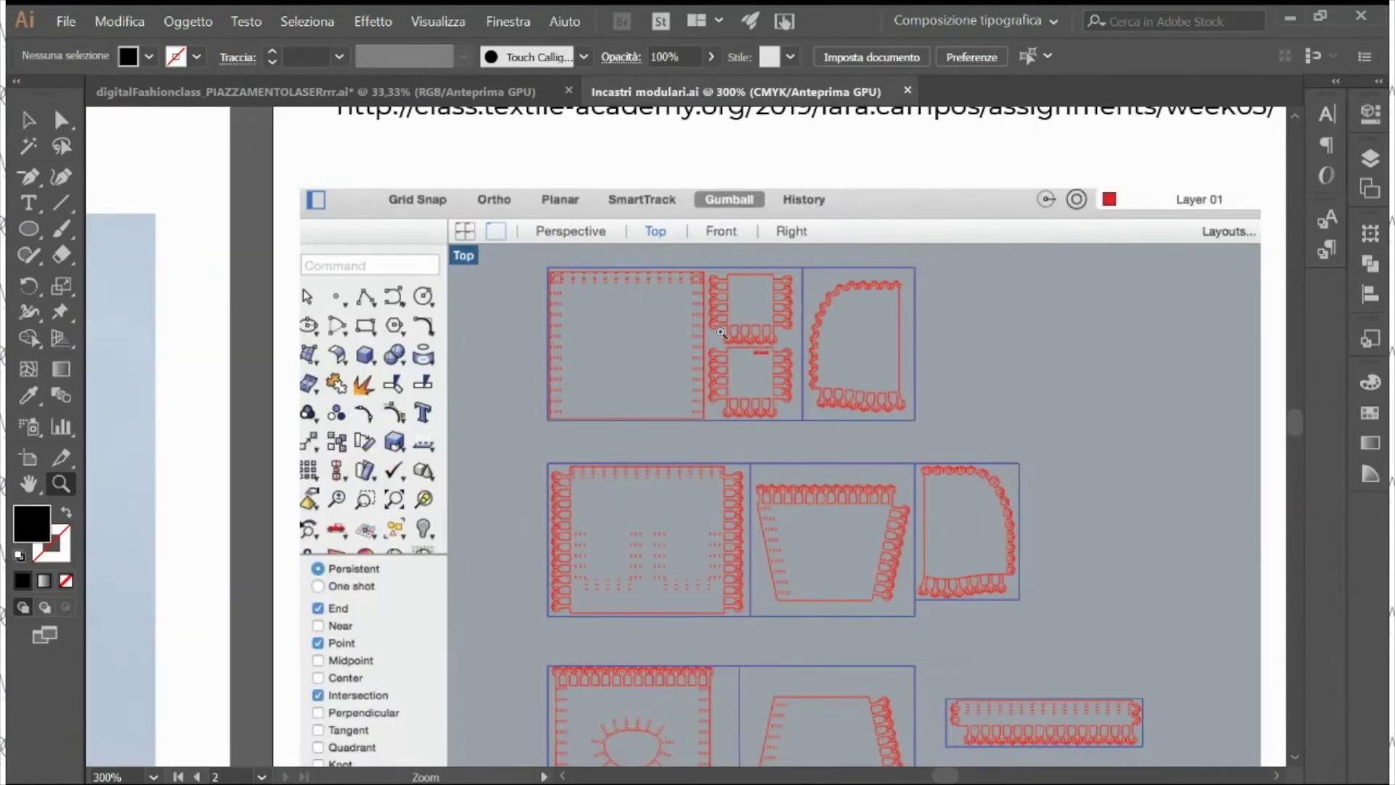
pyautogui.click(747, 407)
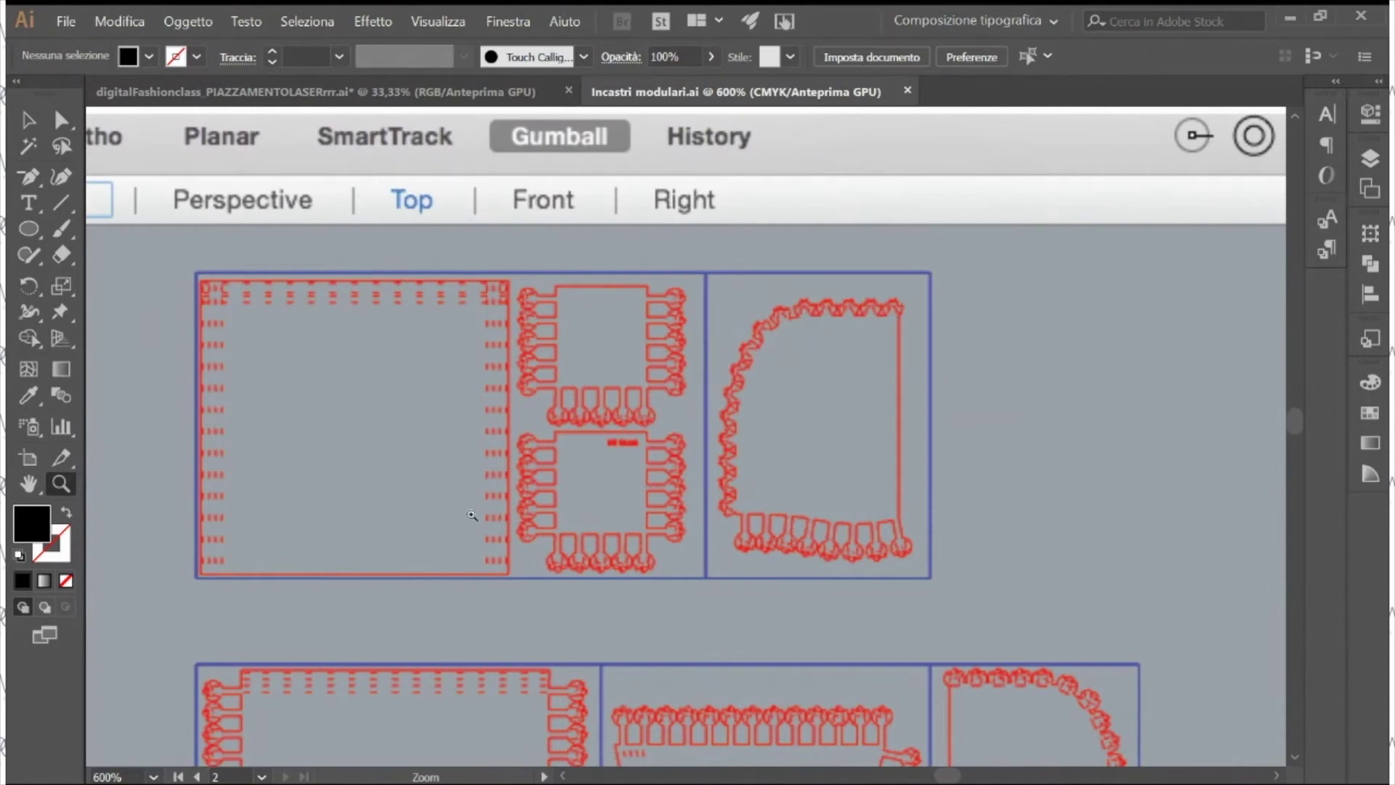
pyautogui.scroll(-2, 576, 530)
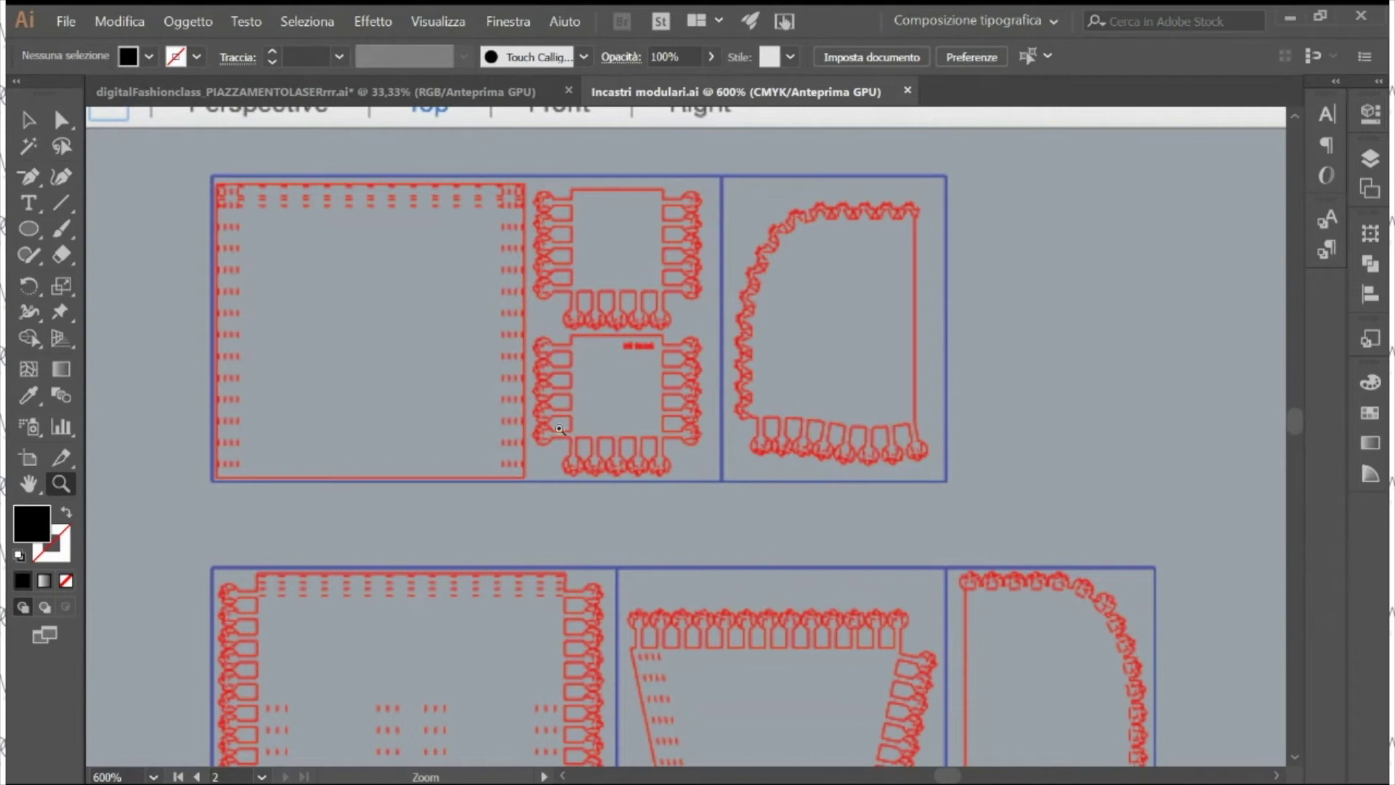
# Step: Compare the curved BE BLUE pattern piece with the assembled scalloped seam on the raincoat's hood
pyautogui.moveTo(822, 425); pyautogui.dragTo(364, 645)
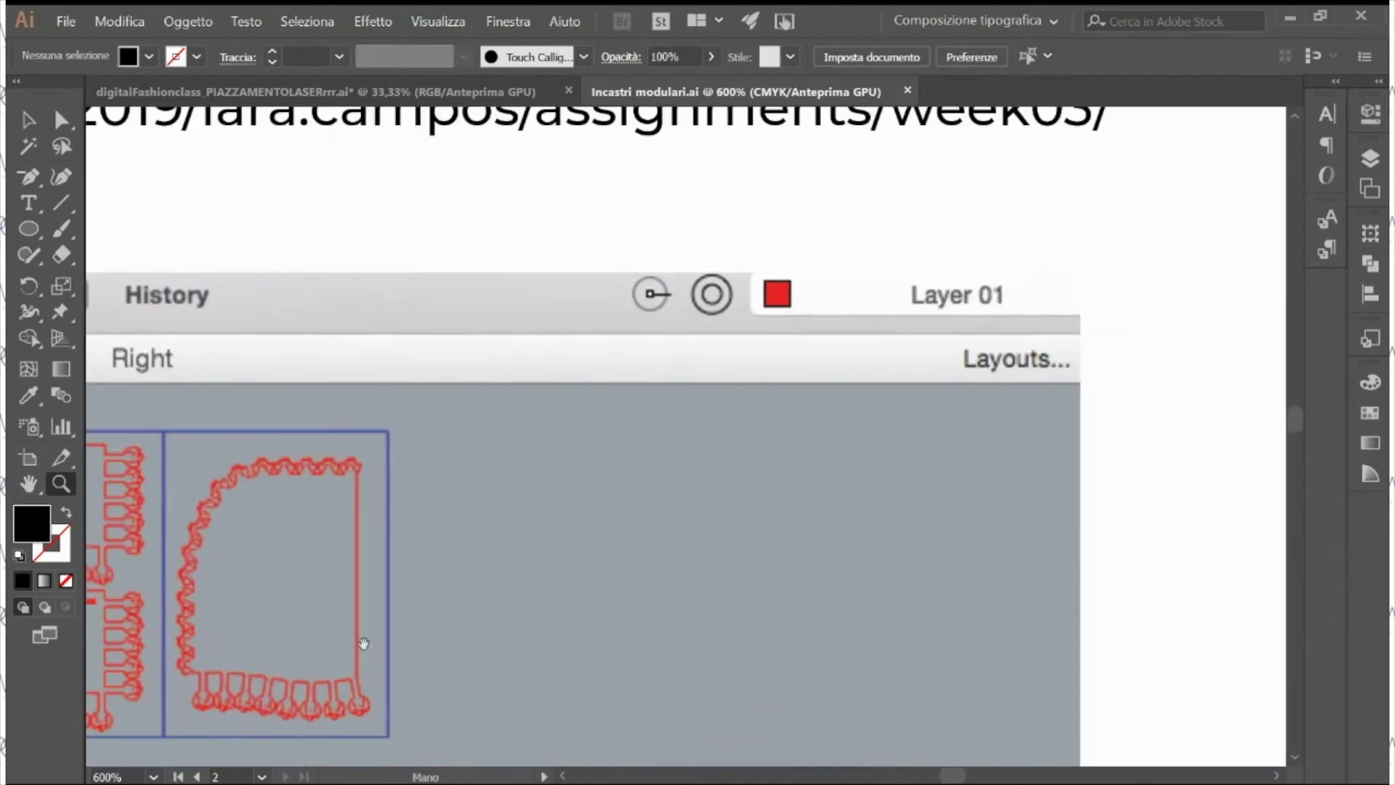
pyautogui.moveTo(1011, 371); pyautogui.dragTo(242, 487)
pyautogui.moveTo(1260, 579); pyautogui.dragTo(995, 561)
pyautogui.moveTo(1205, 454); pyautogui.dragTo(1009, 349)
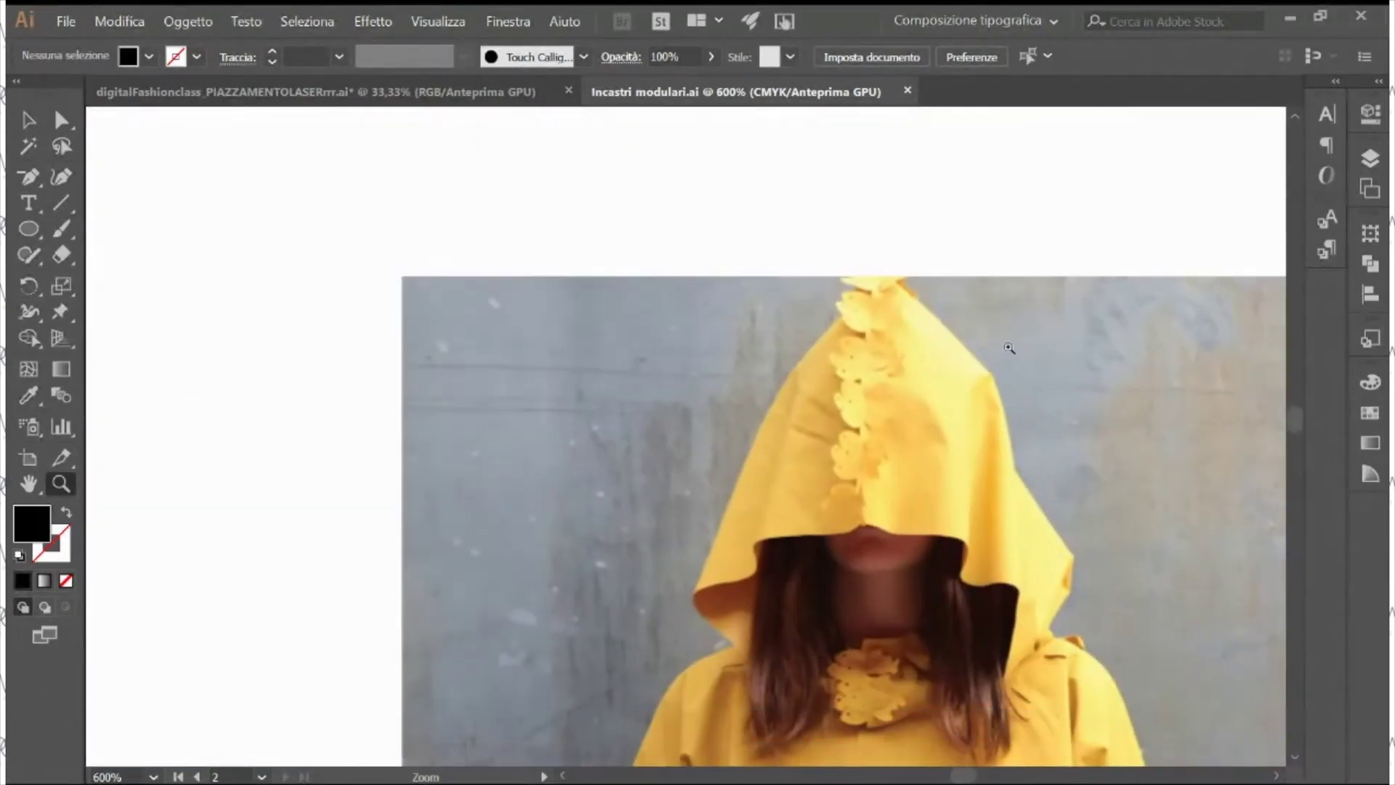
pyautogui.click(864, 462)
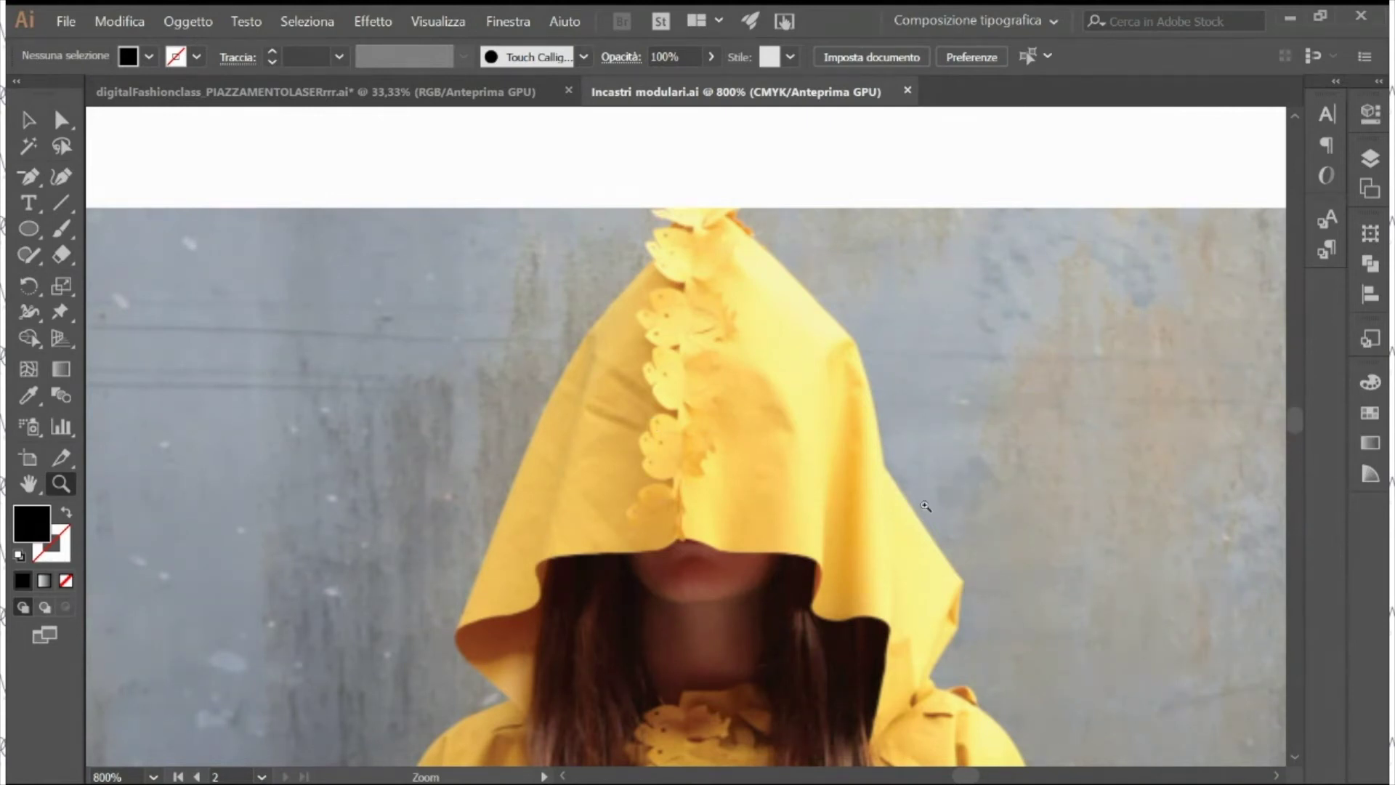
# Step: Go to the Spora project below BE BLUE and view its garment photos and fabric join sample
pyautogui.hotkey('ctrl', '-')
pyautogui.hotkey('ctrl', '-')
pyautogui.hotkey('ctrl', '-')
pyautogui.hotkey('ctrl', '-')
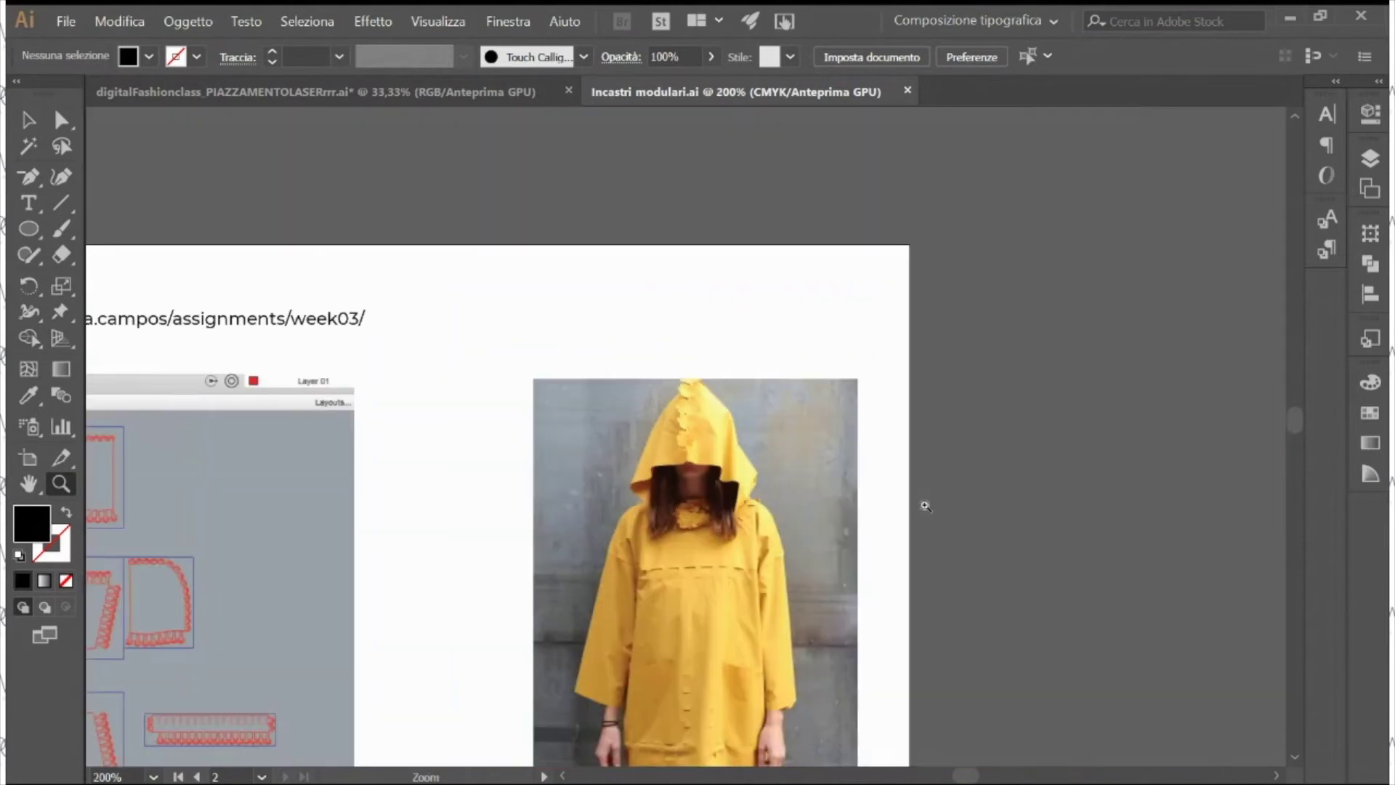
pyautogui.moveTo(648, 667); pyautogui.dragTo(954, 205)
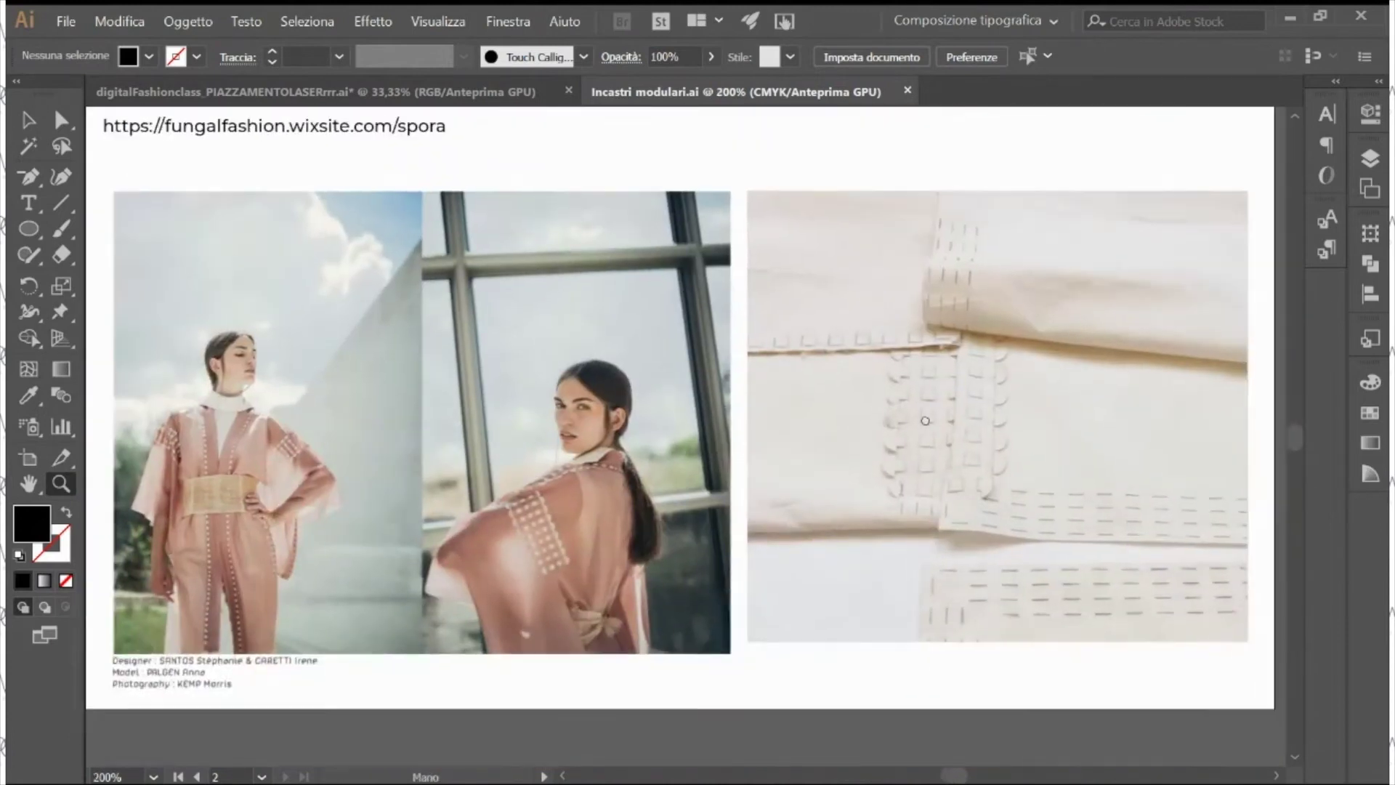
pyautogui.scroll(2, 681, 389)
pyautogui.hscroll(-2, 681, 388)
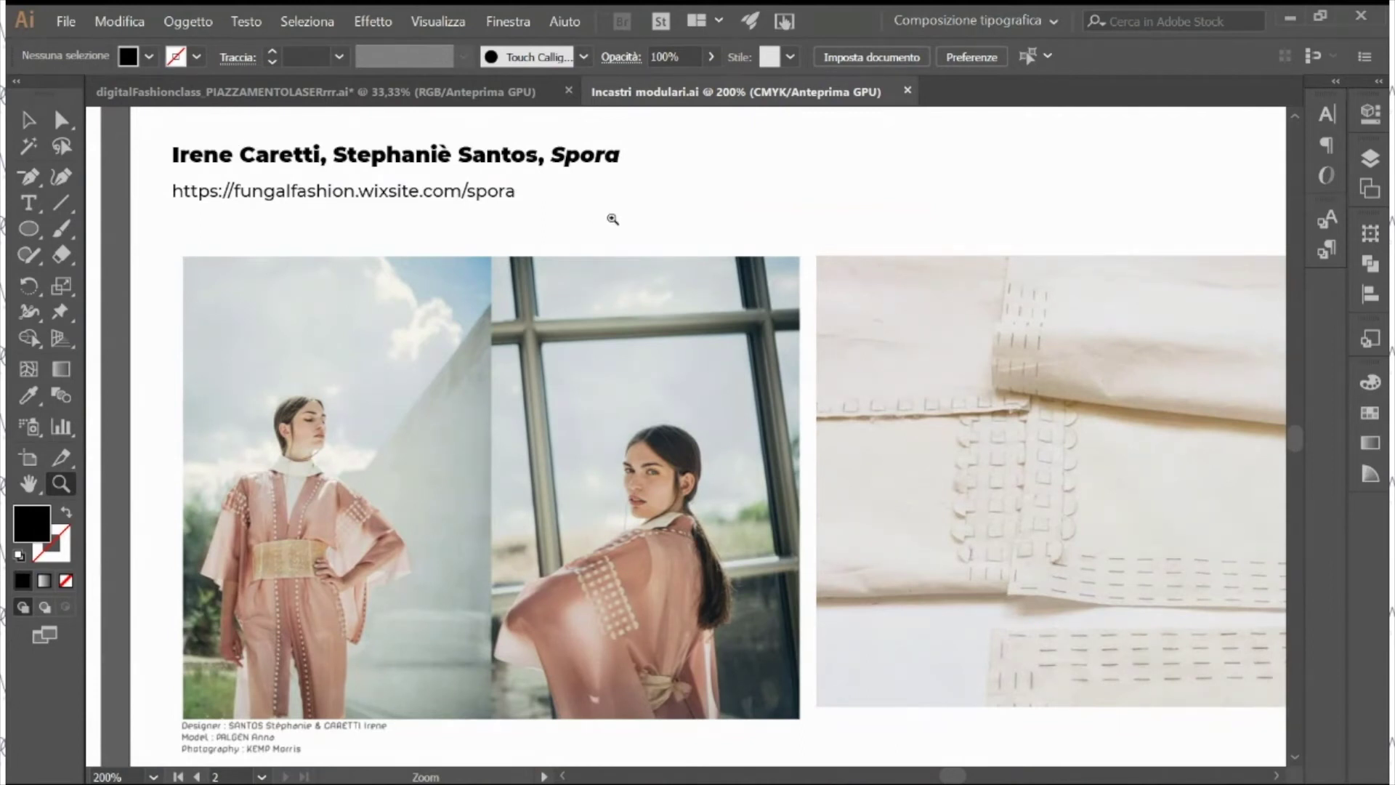
# Step: Examine closely how the rounded tabs weave through the rows of slits in the Spora fabric sample
pyautogui.click(956, 504)
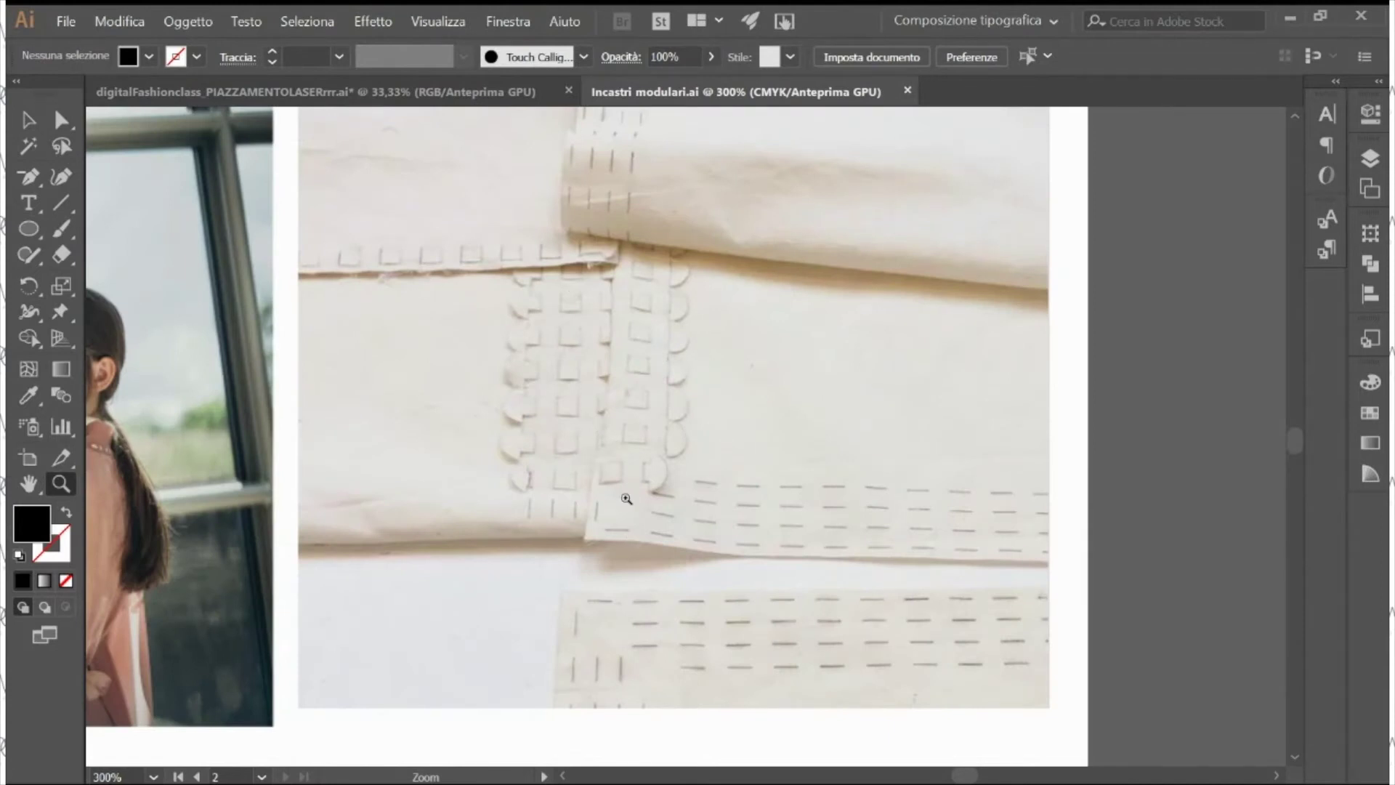
pyautogui.scroll(-1, 520, 483)
pyautogui.hscroll(-3, 520, 482)
pyautogui.hscroll(1, 708, 442)
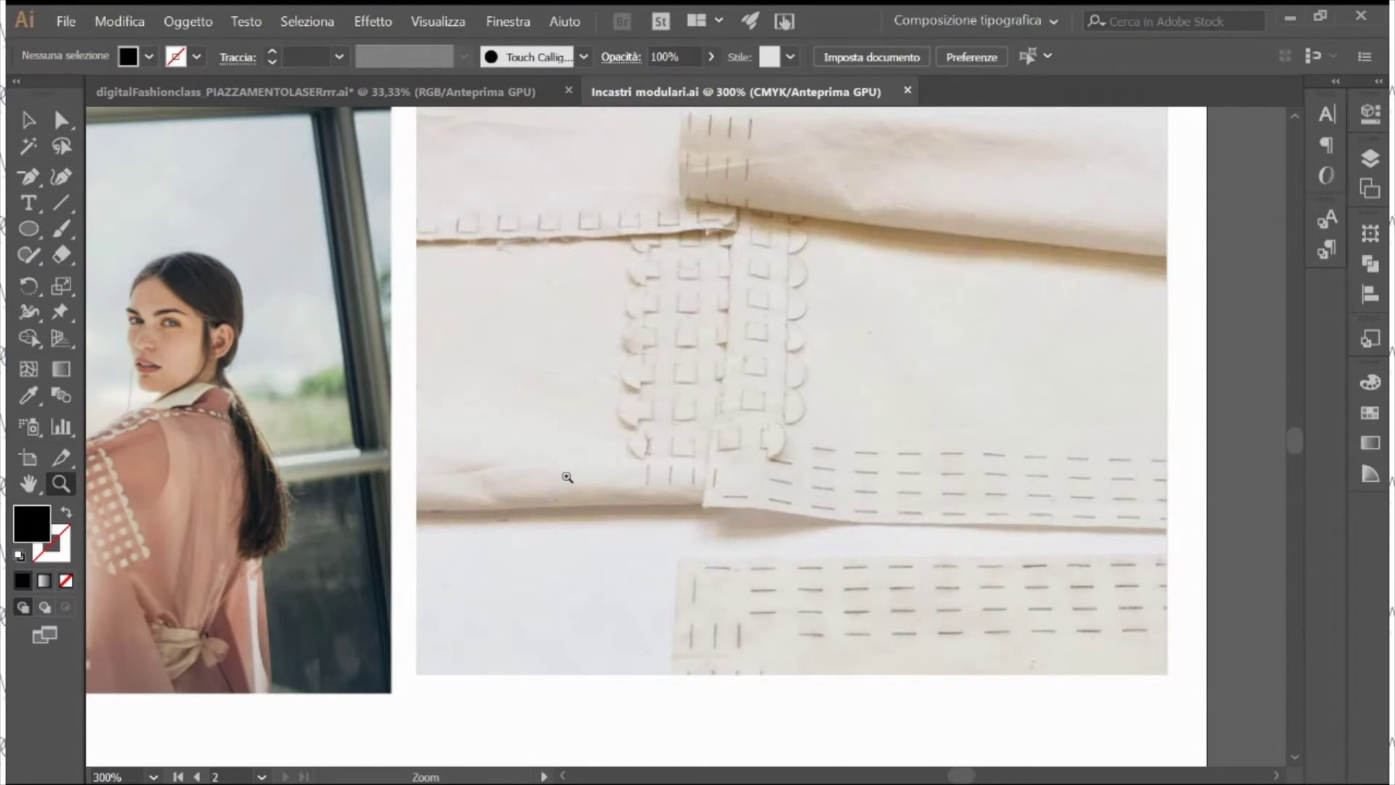
pyautogui.click(763, 506)
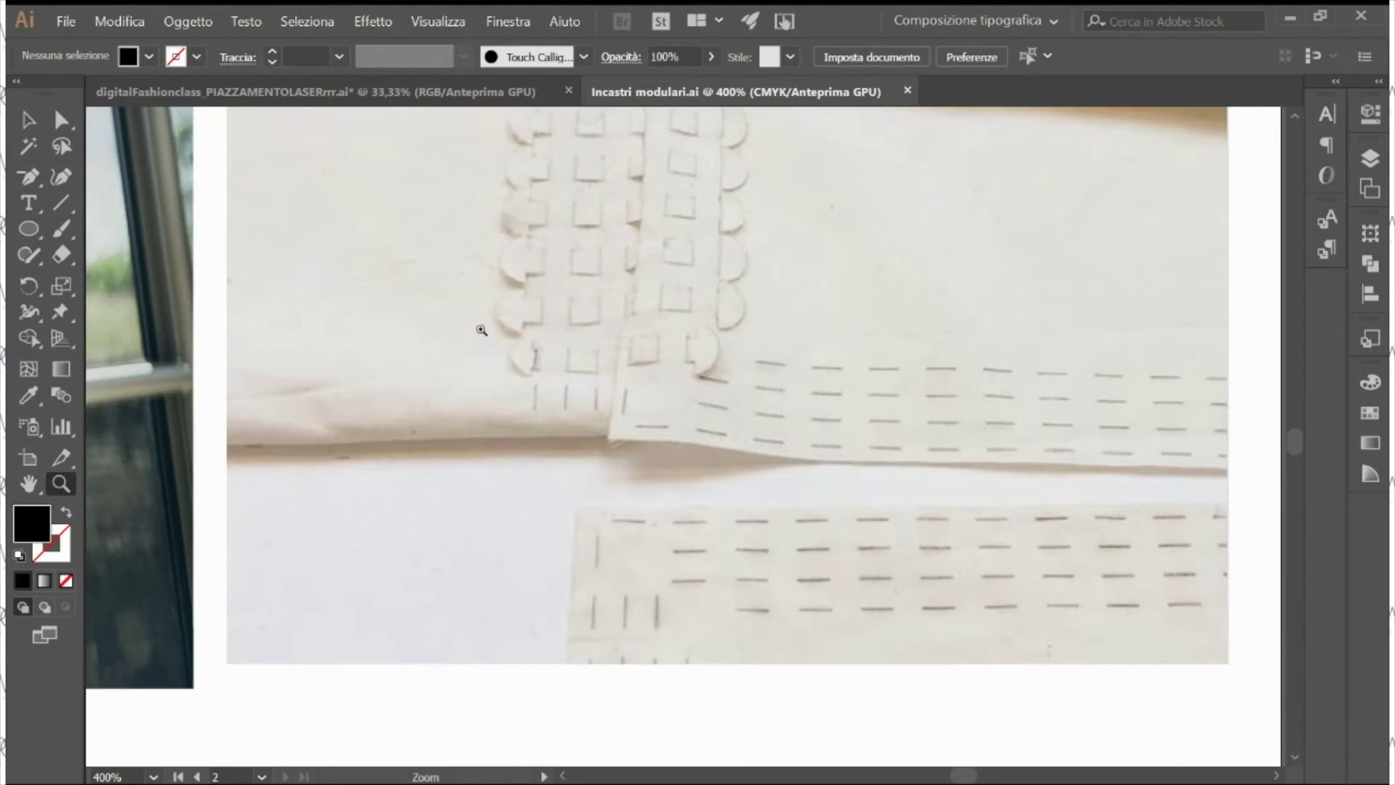
pyautogui.keyDown('alt'); pyautogui.click(684, 363); pyautogui.keyUp('alt')
pyautogui.keyDown('alt'); pyautogui.click(684, 363); pyautogui.keyUp('alt')
pyautogui.keyDown('alt'); pyautogui.click(683, 363); pyautogui.keyUp('alt')
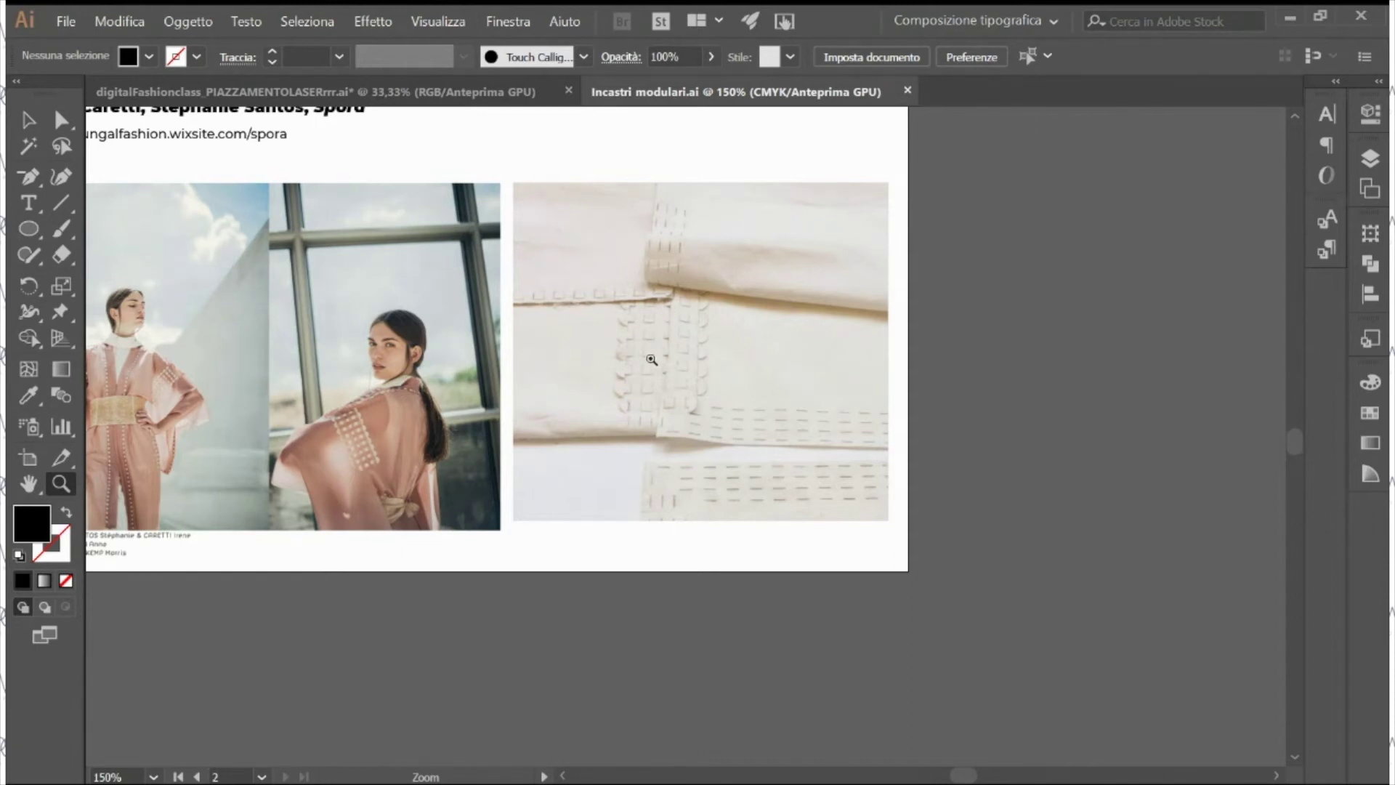
pyautogui.click(691, 391)
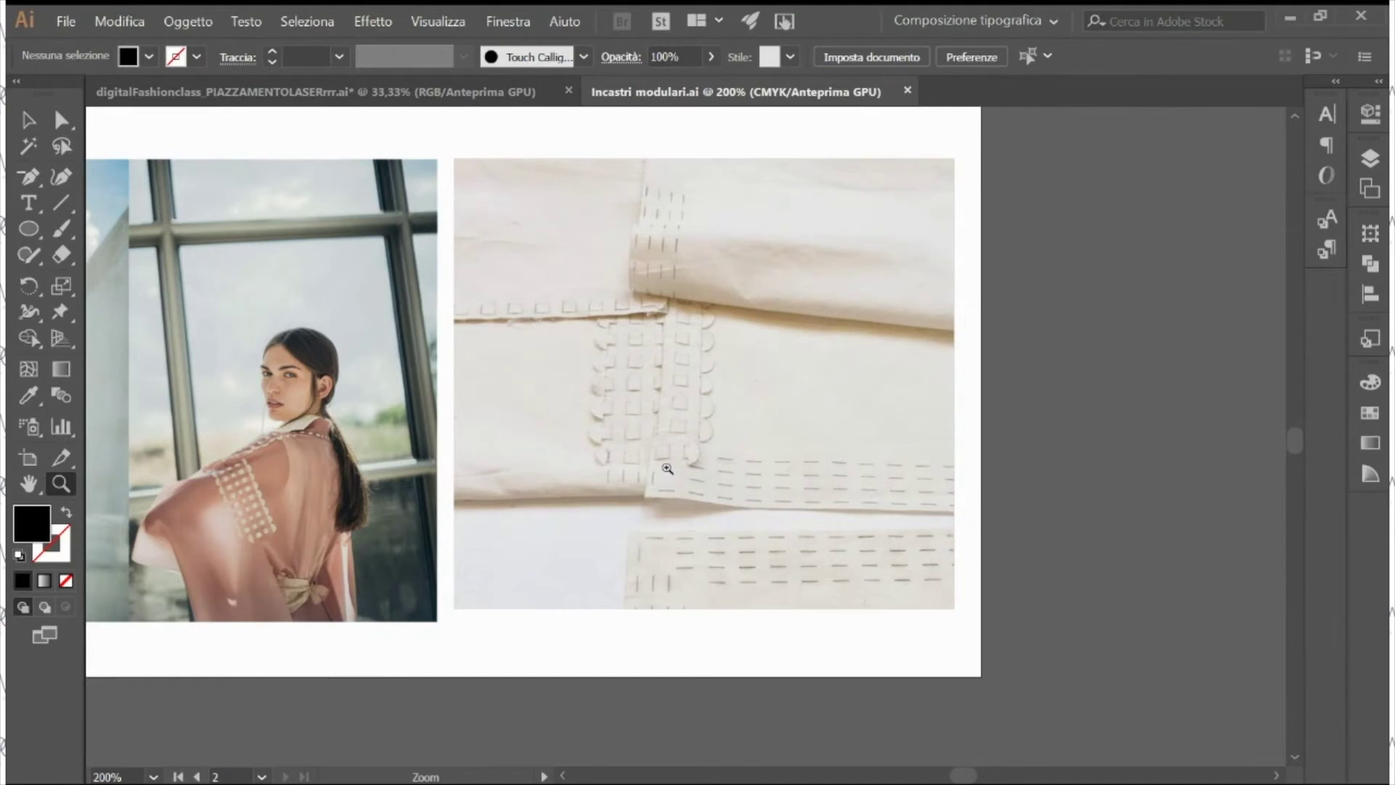
pyautogui.click(631, 498)
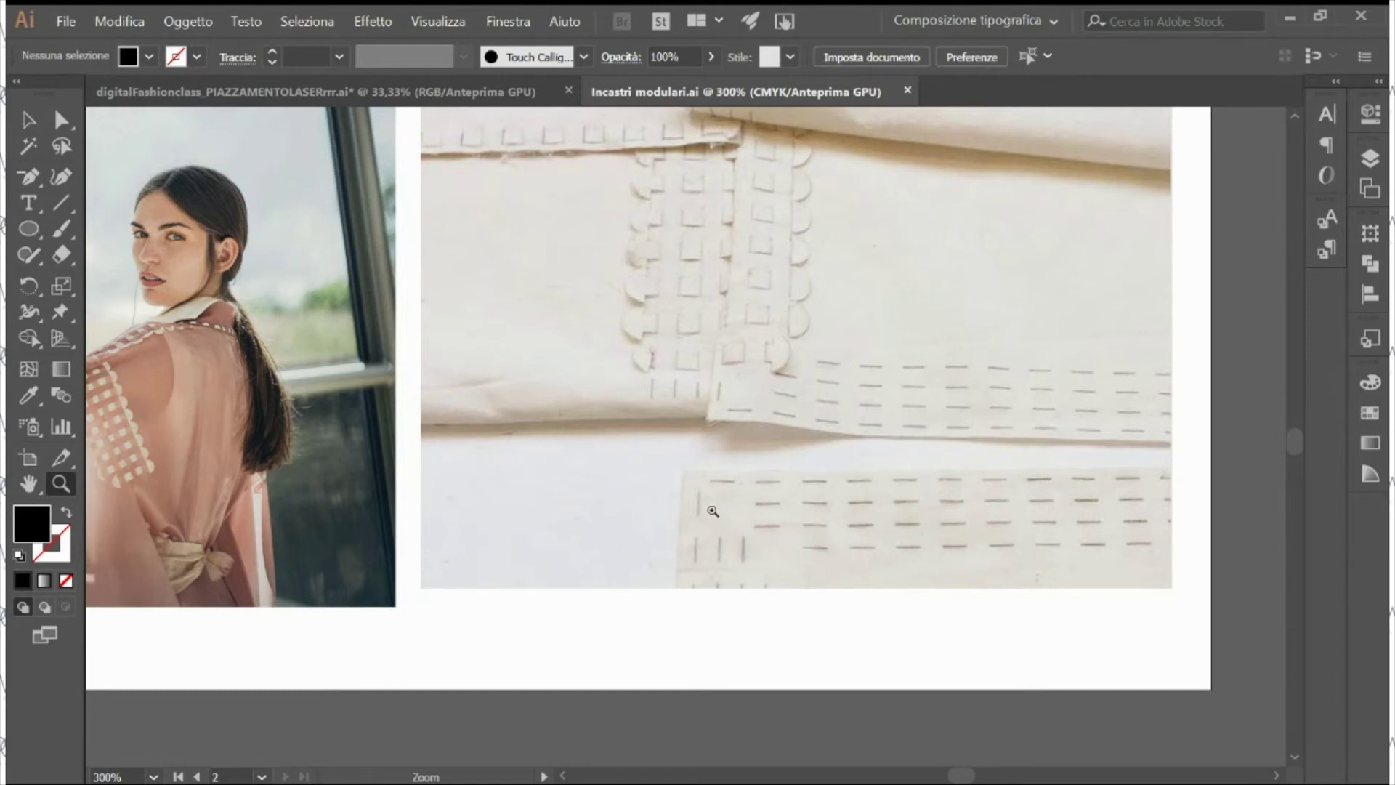
# Step: Create a new artboard about 297 mm wide and 264 mm high below the first artboard
pyautogui.hotkey('ctrl', '-')
pyautogui.hotkey('ctrl', '-')
pyautogui.hotkey('ctrl', '-')
pyautogui.hotkey('ctrl', '-')
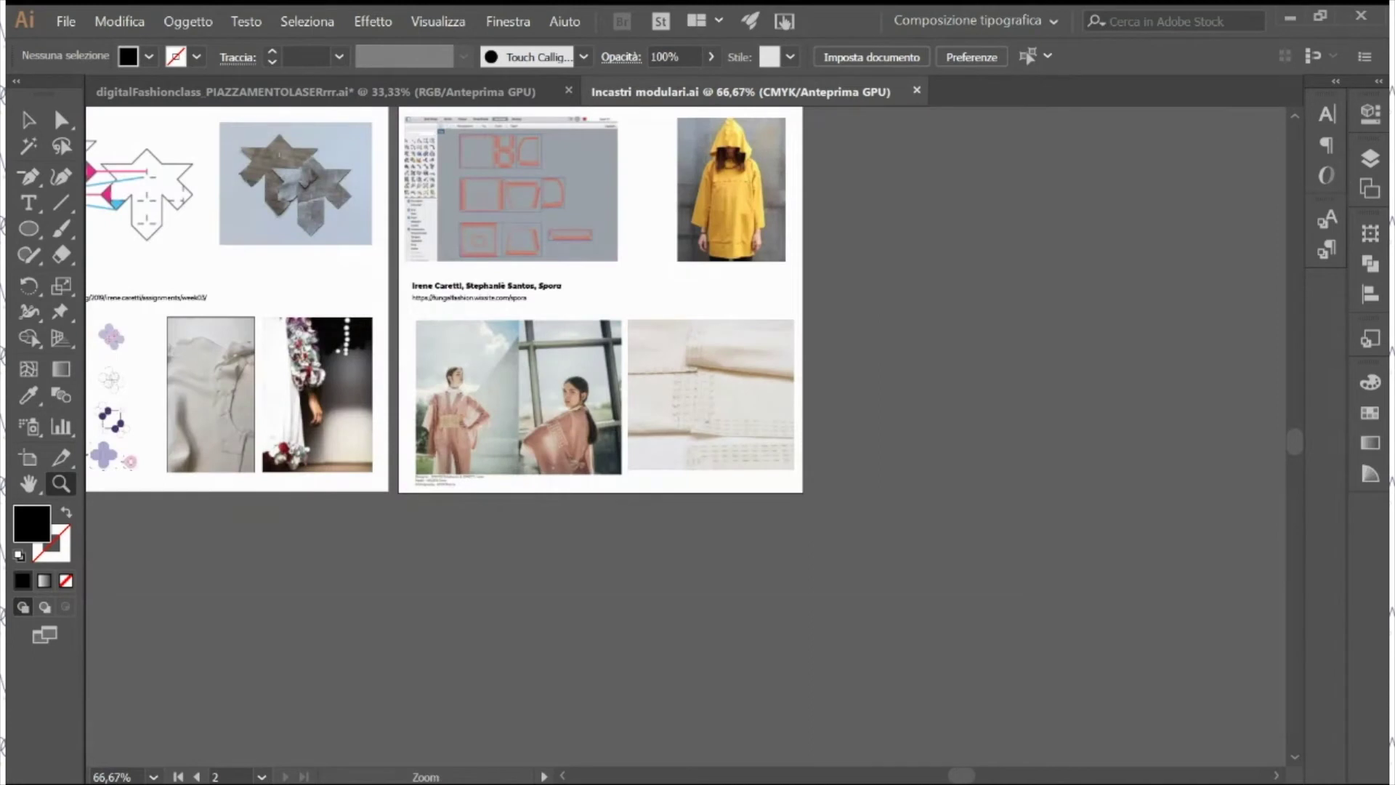
pyautogui.moveTo(376, 536); pyautogui.dragTo(727, 558)
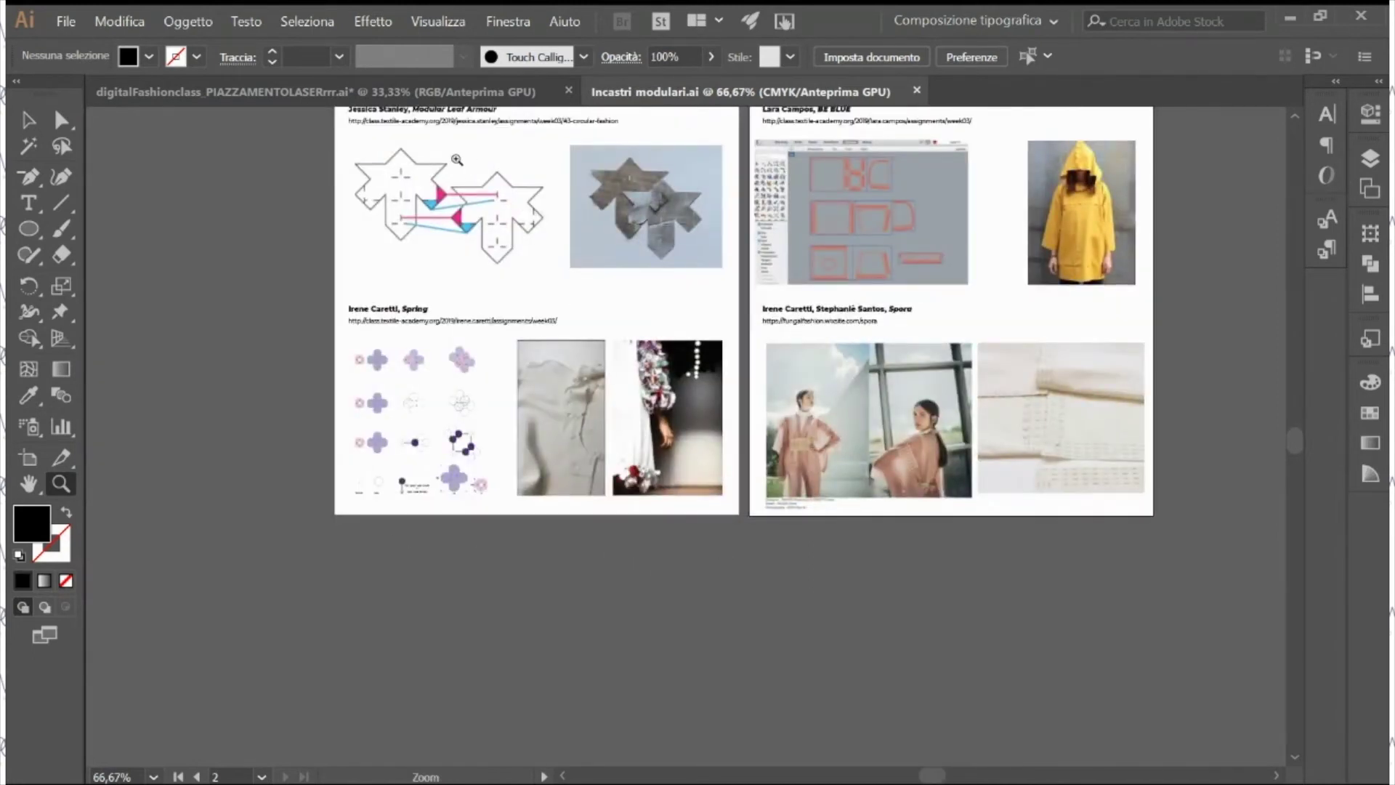
pyautogui.scroll(-5, 653, 595)
pyautogui.hotkey('shift', 'o')
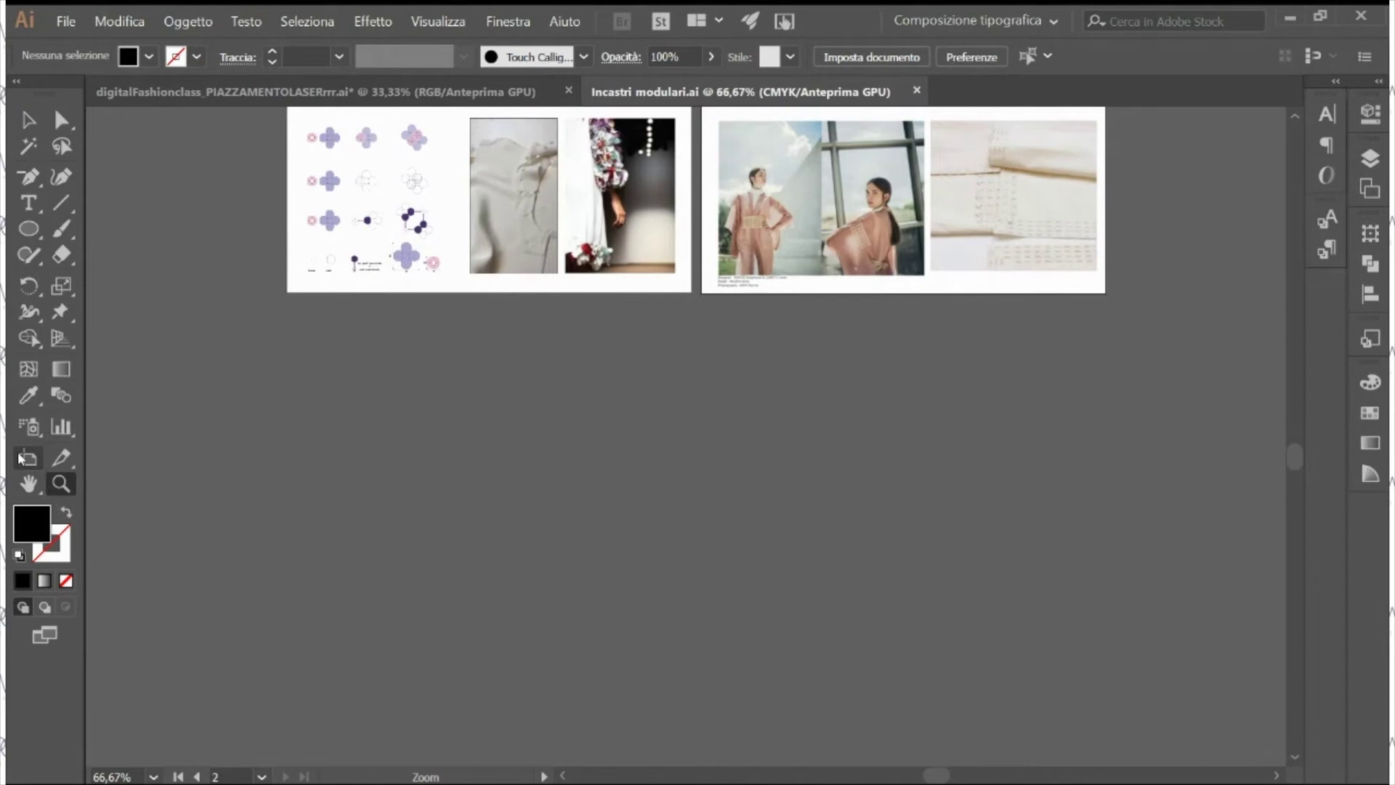
pyautogui.moveTo(287, 343); pyautogui.dragTo(696, 704)
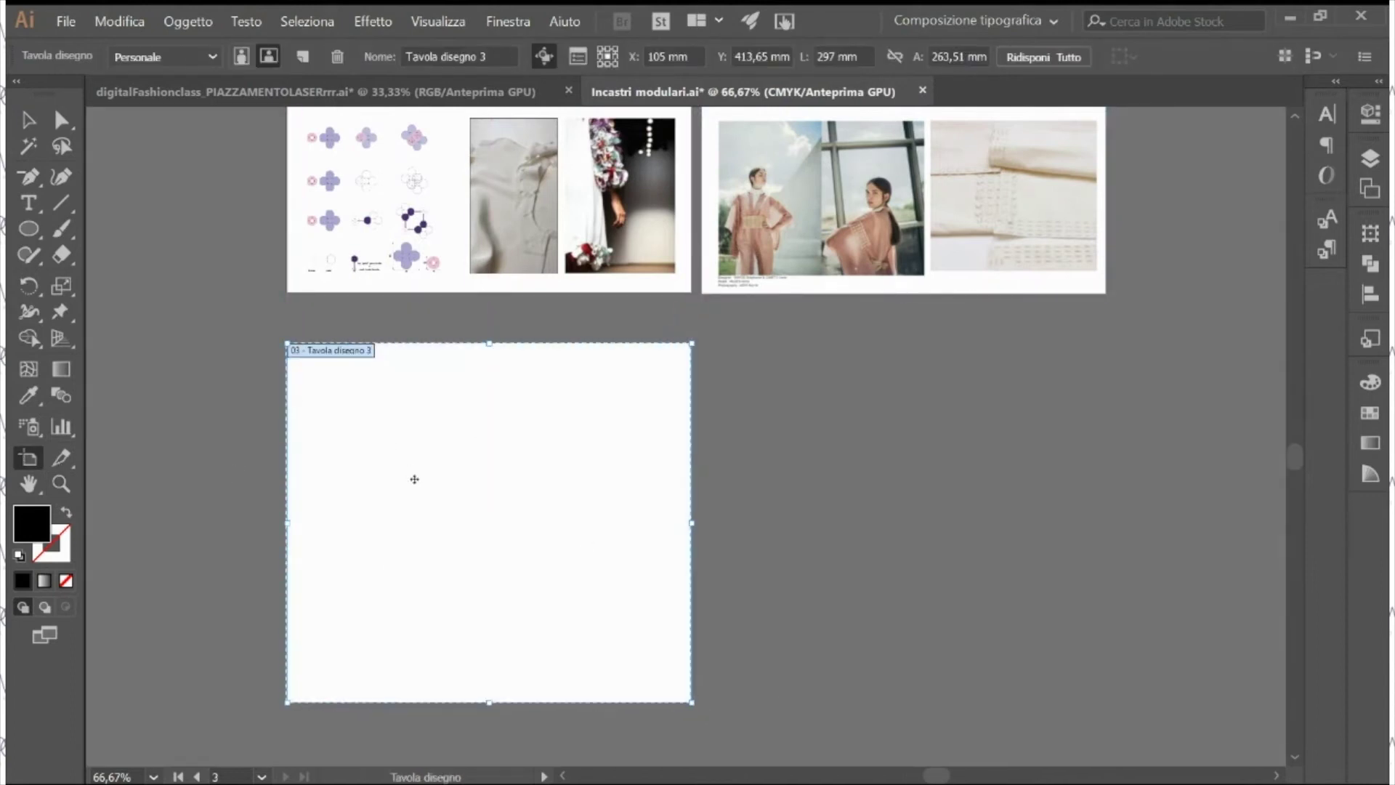
# Step: Draw a wide horizontal rectangle with black fill and no stroke in the upper left area of the new artboard
pyautogui.press('z')
pyautogui.click(420, 487)
pyautogui.click(672, 429)
pyautogui.click(567, 472)
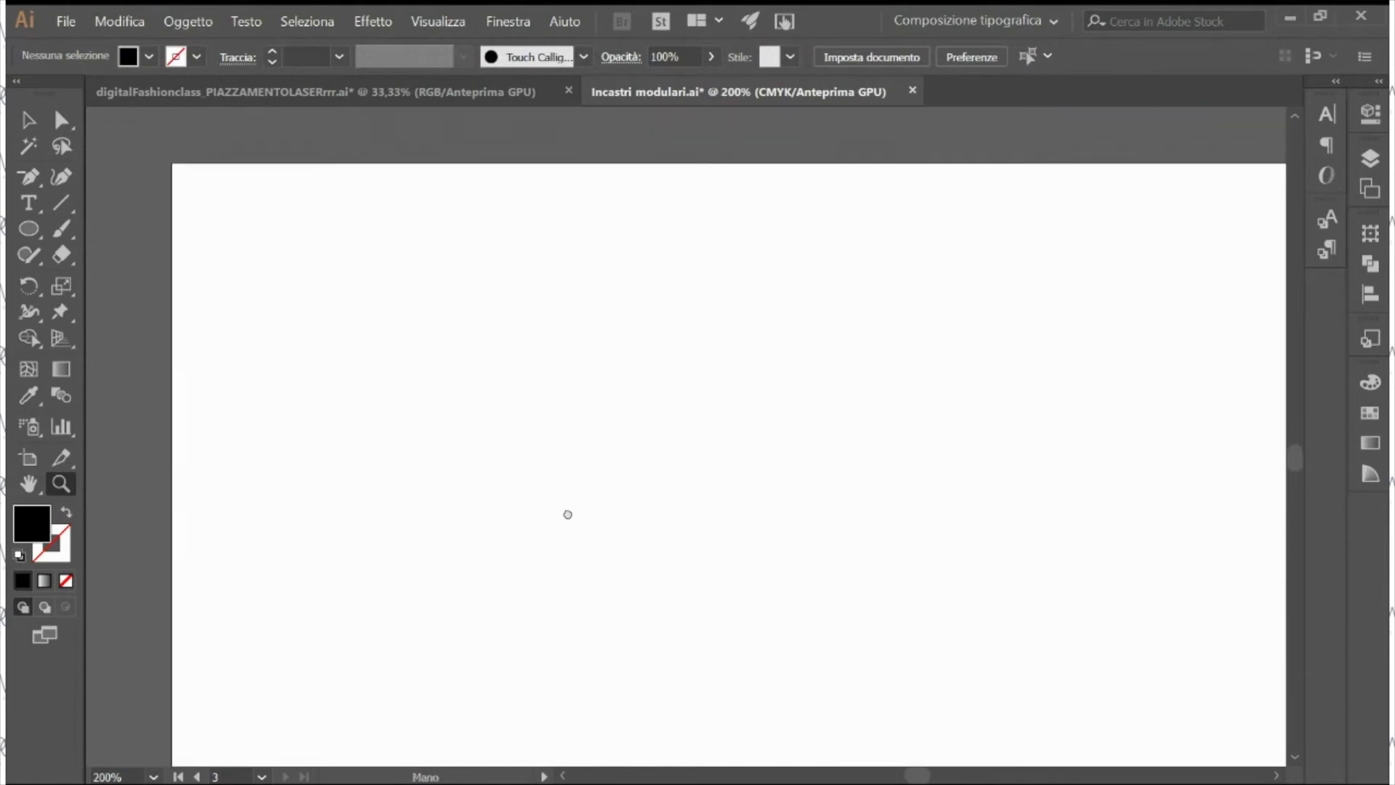
pyautogui.keyDown('alt'); pyautogui.click(567, 514); pyautogui.keyUp('alt')
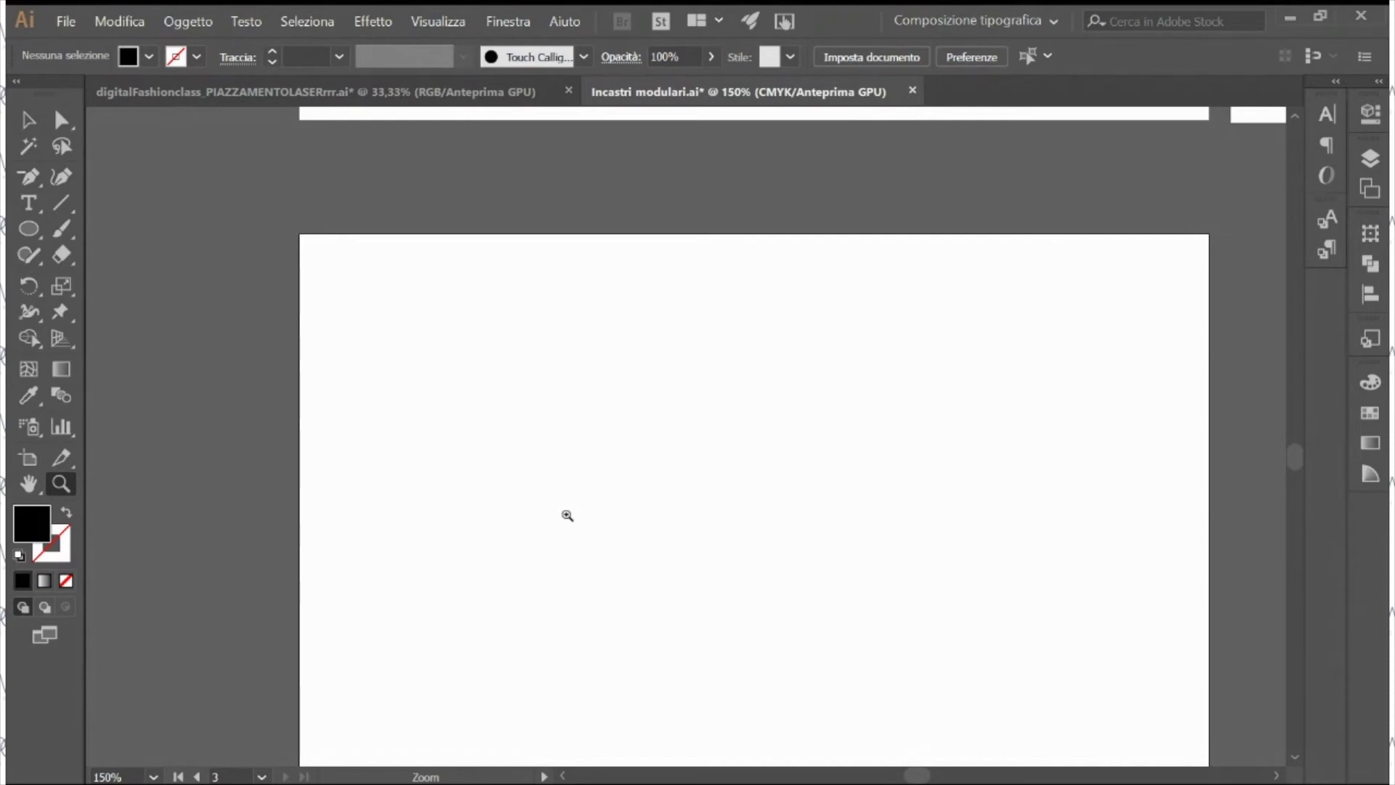
pyautogui.press('m')
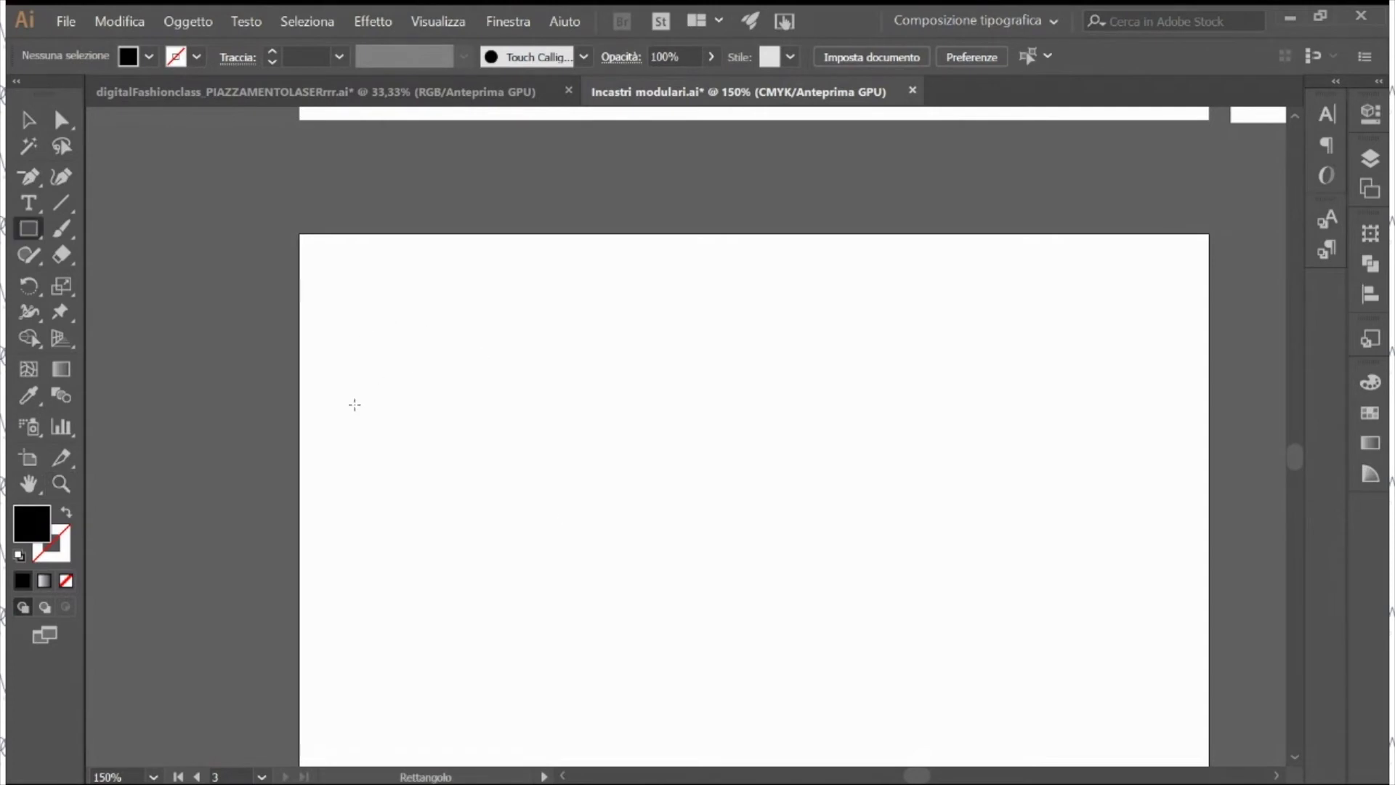
pyautogui.moveTo(357, 435); pyautogui.dragTo(754, 530)
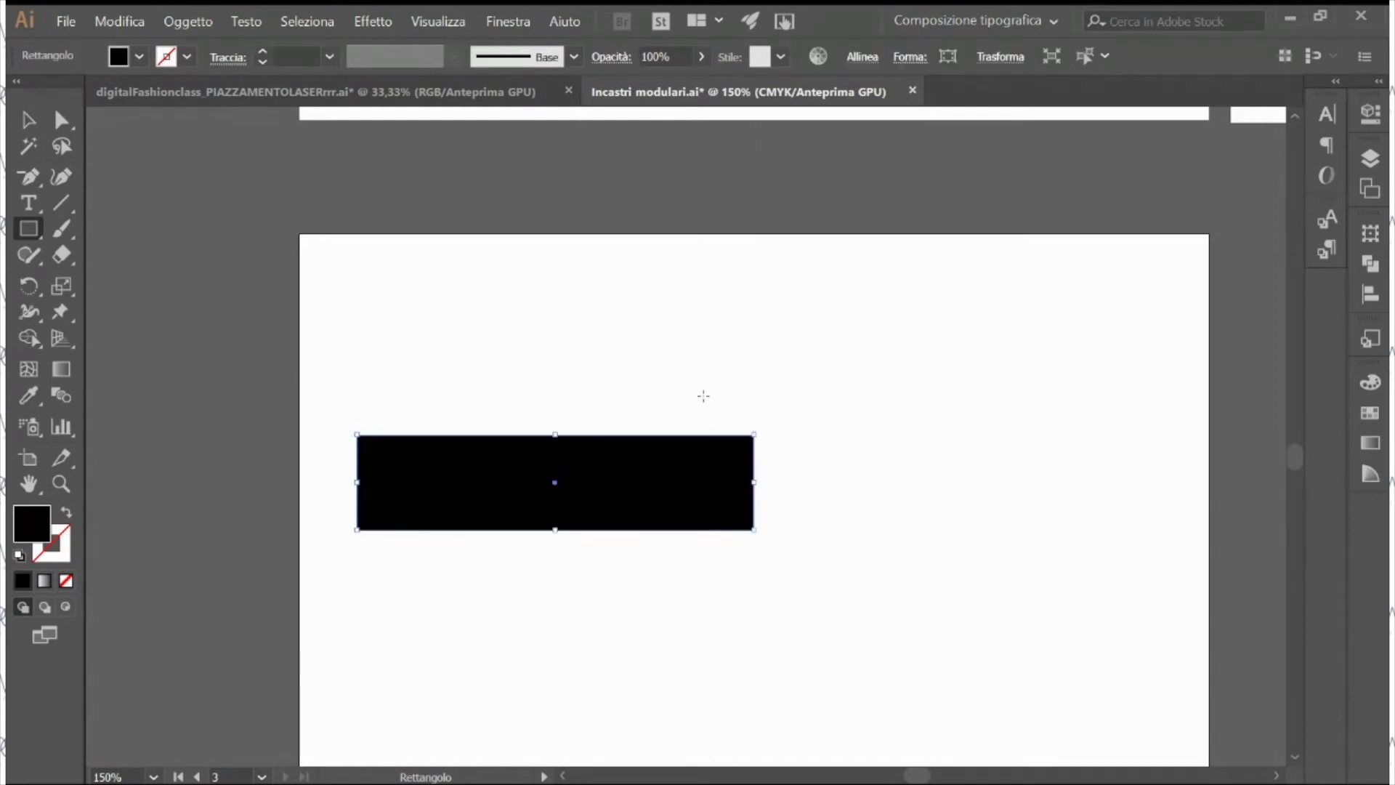
# Step: Swap the rectangle's fill and stroke so it has a black outline and no fill
pyautogui.click(67, 513)
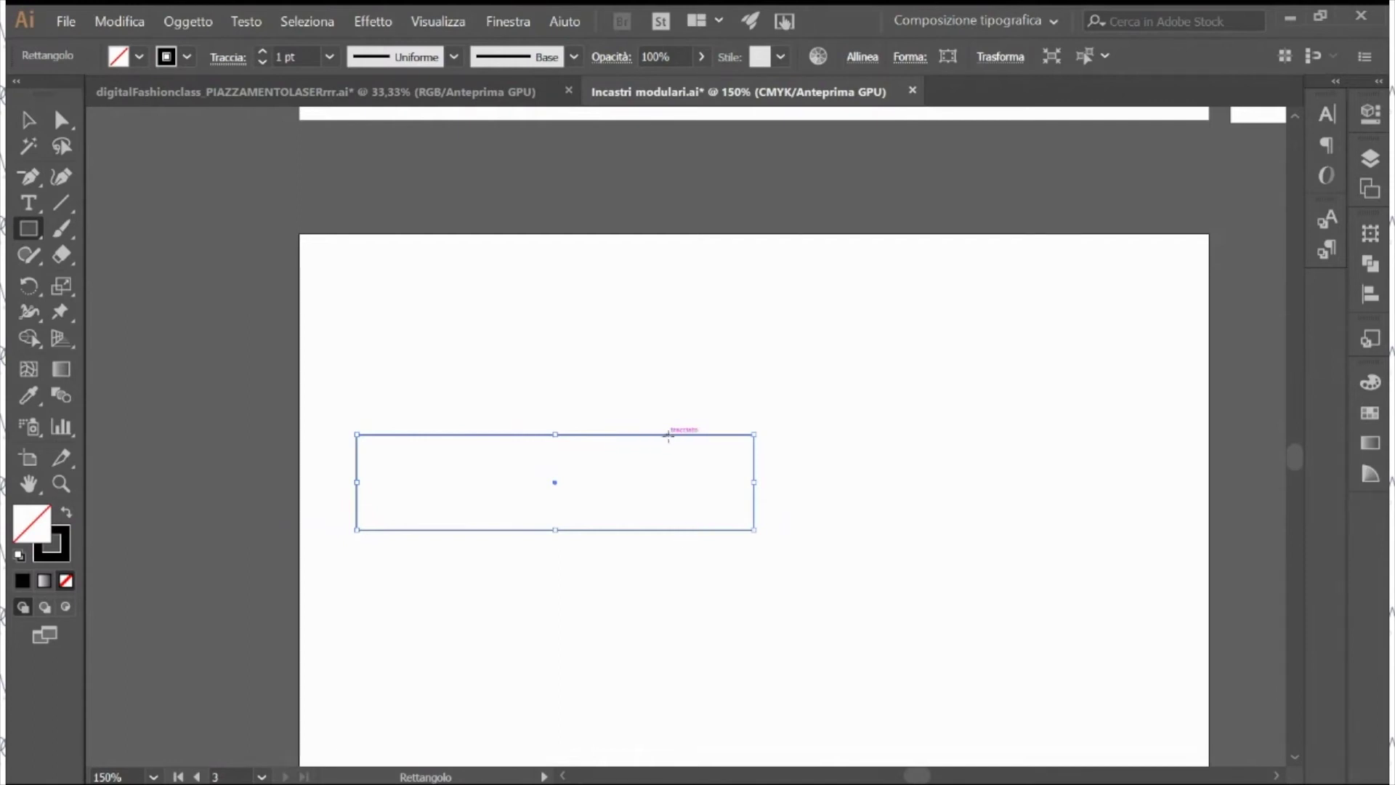
pyautogui.press('z')
pyautogui.click(554, 456)
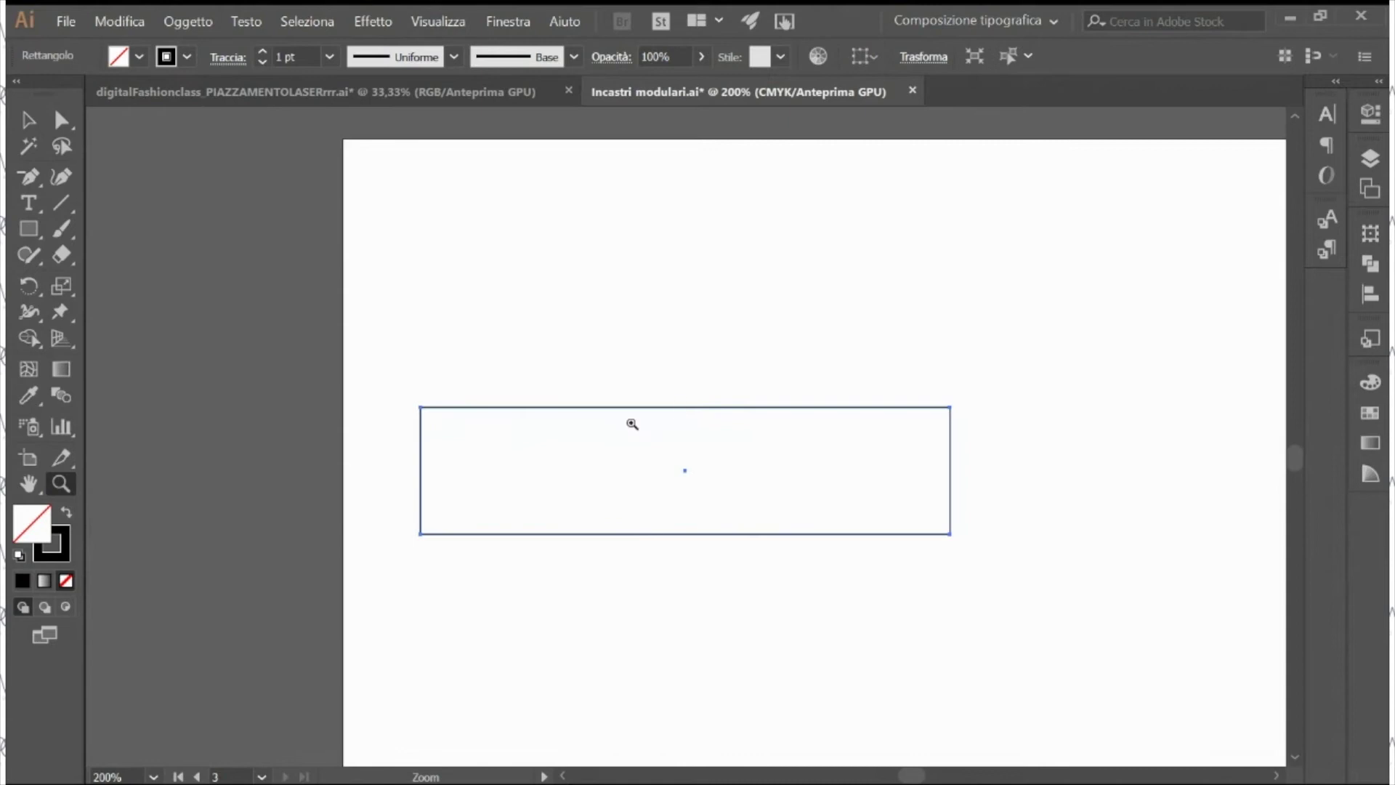
pyautogui.click(559, 447)
pyautogui.moveTo(883, 360); pyautogui.dragTo(613, 439)
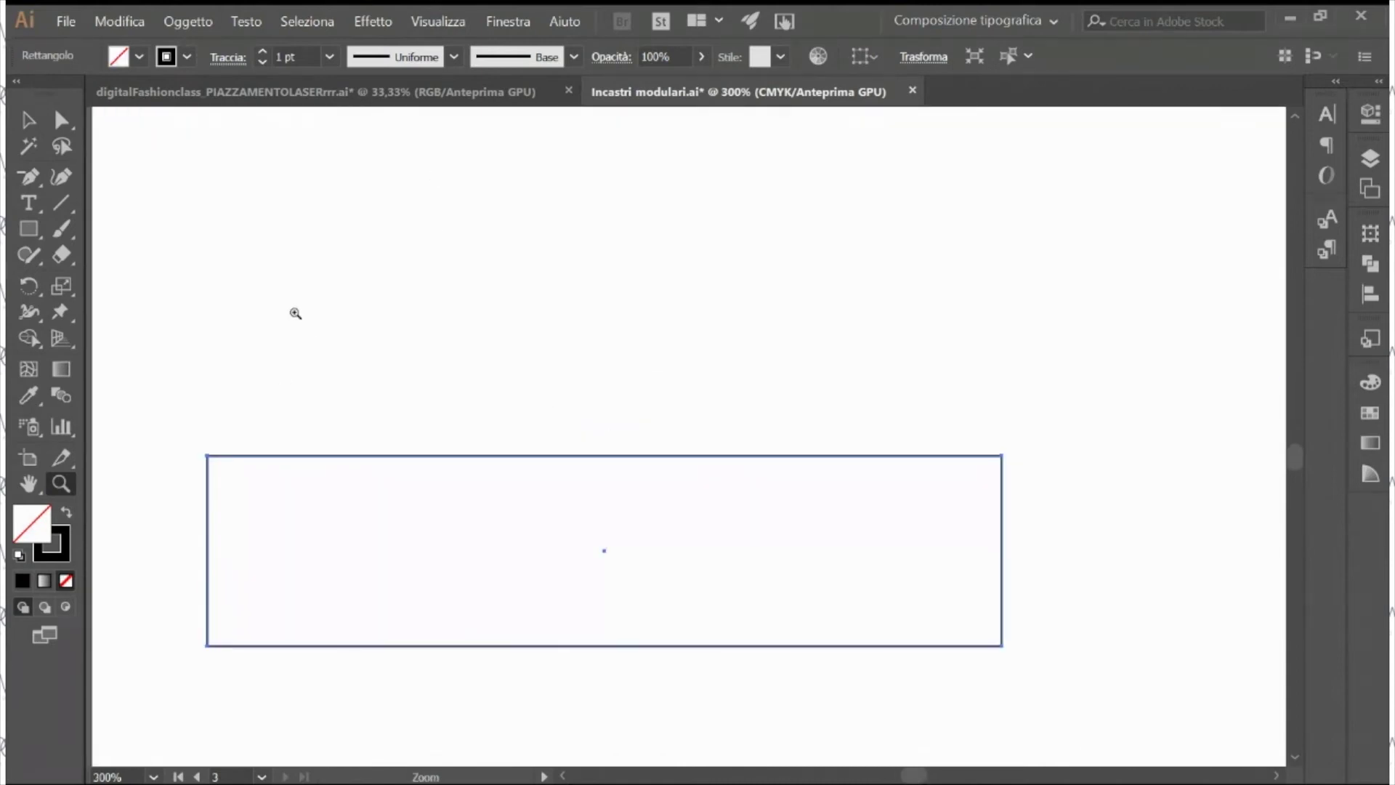
# Step: Examine the slit marks along the pink triangle's edges in the laser layout document, and return to the Incastri modulari document
pyautogui.hotkey('ctrl', 'Tab')
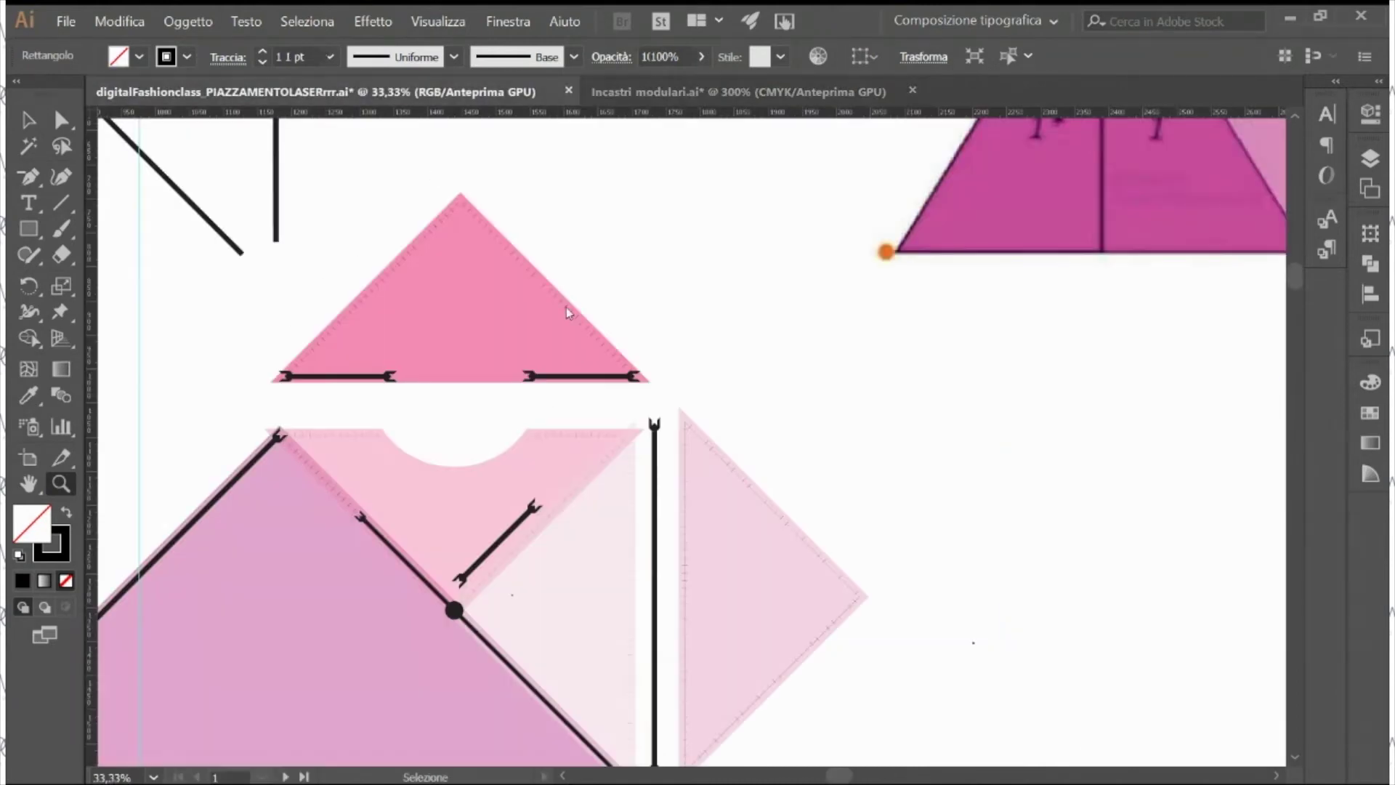
pyautogui.click(519, 434)
pyautogui.click(690, 369)
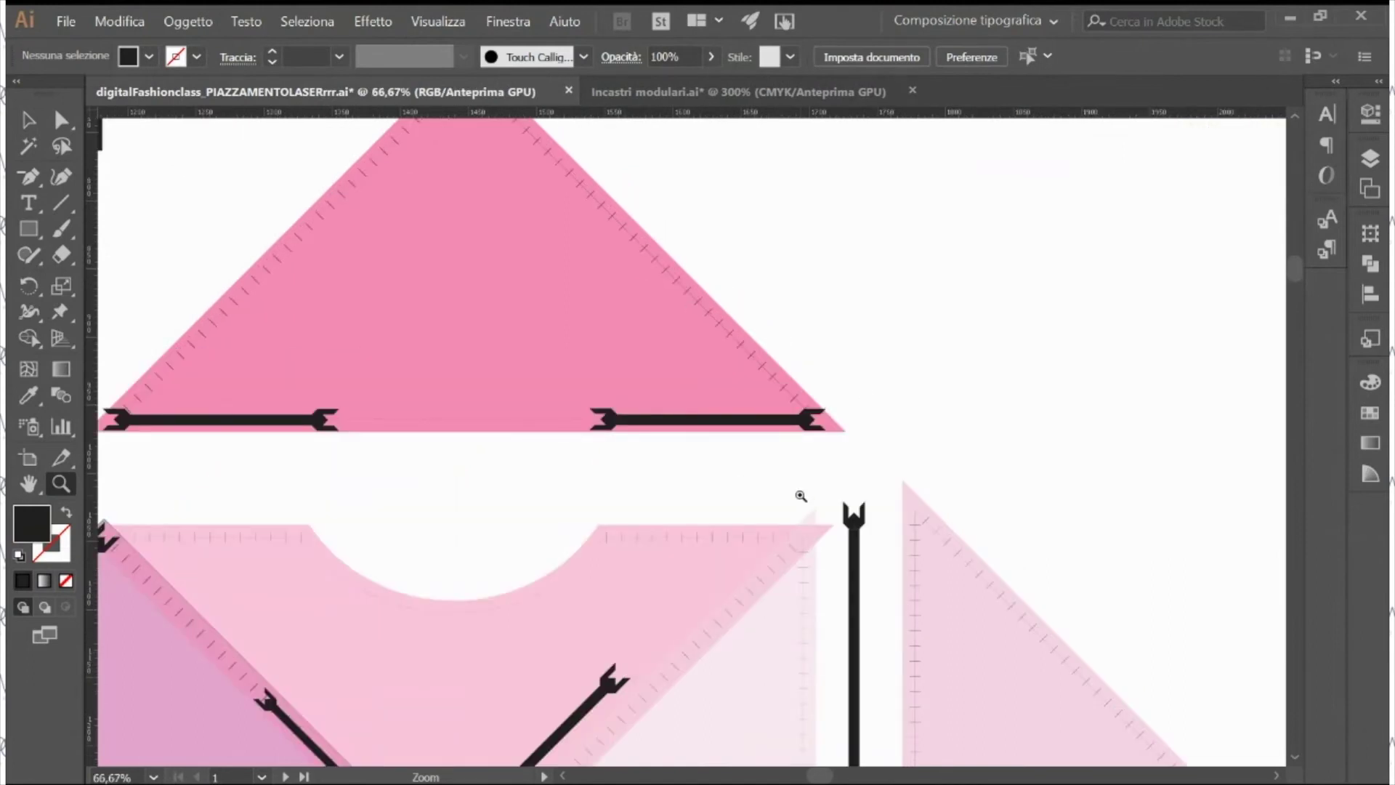
pyautogui.click(744, 92)
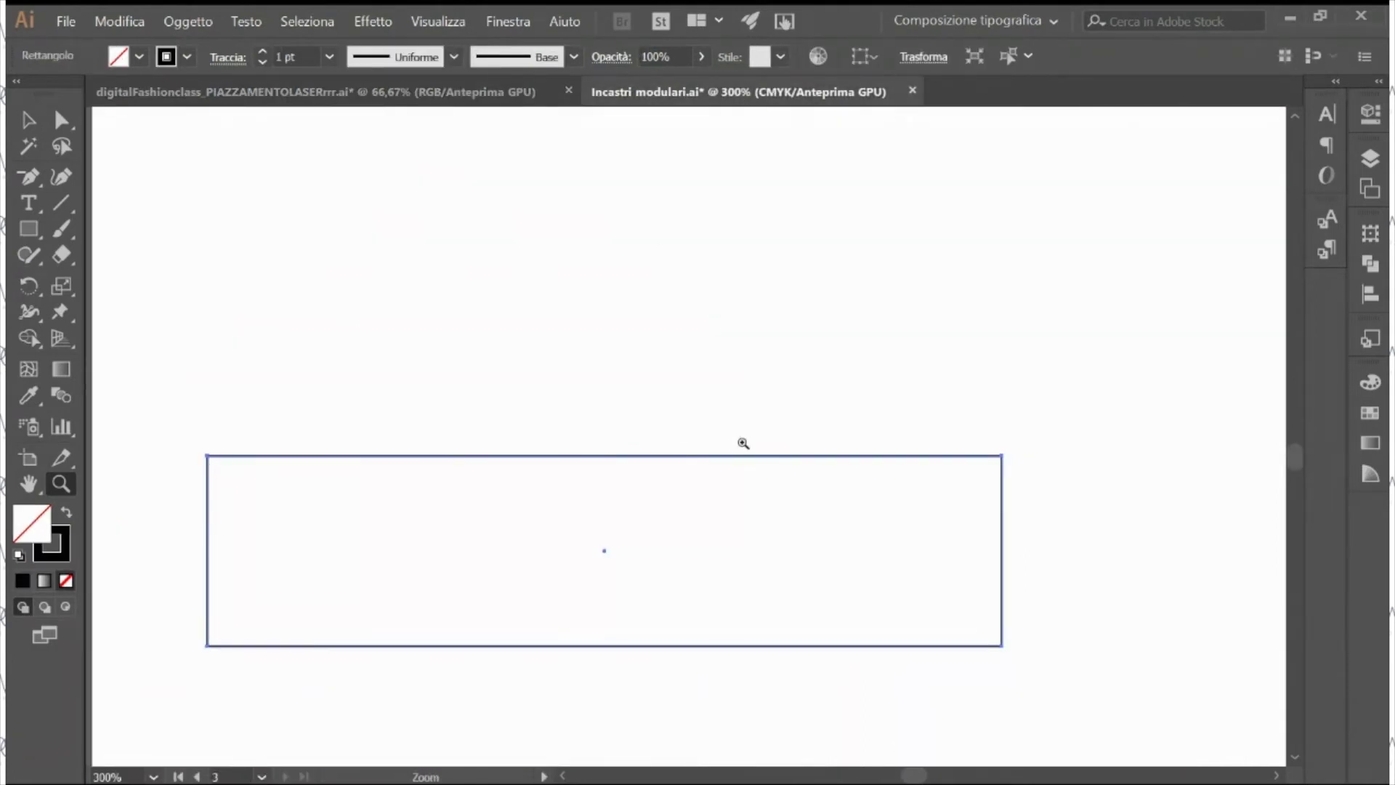
# Step: Paste a copy of the rectangle and place it directly above the original, aligned at both ends with a small gap
pyautogui.hotkey('ctrl', 'v')
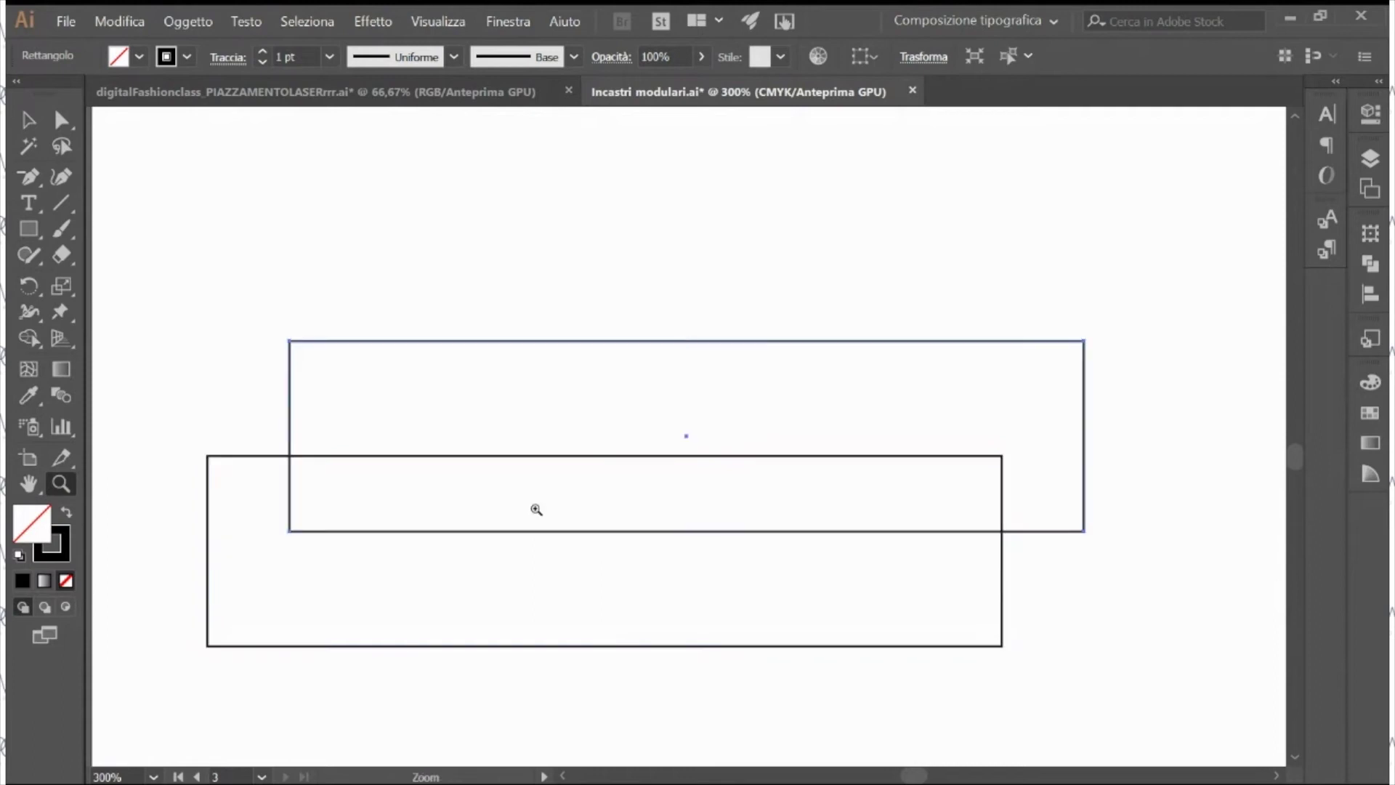
pyautogui.press('v')
pyautogui.moveTo(593, 538); pyautogui.dragTo(514, 438)
# Step: Set both rectangles' stroke weight to 0,5 pt and move the upper one down to narrow the gap between them
pyautogui.moveTo(1201, 302); pyautogui.dragTo(676, 601)
pyautogui.click(330, 57)
pyautogui.click(298, 86)
pyautogui.click(526, 297)
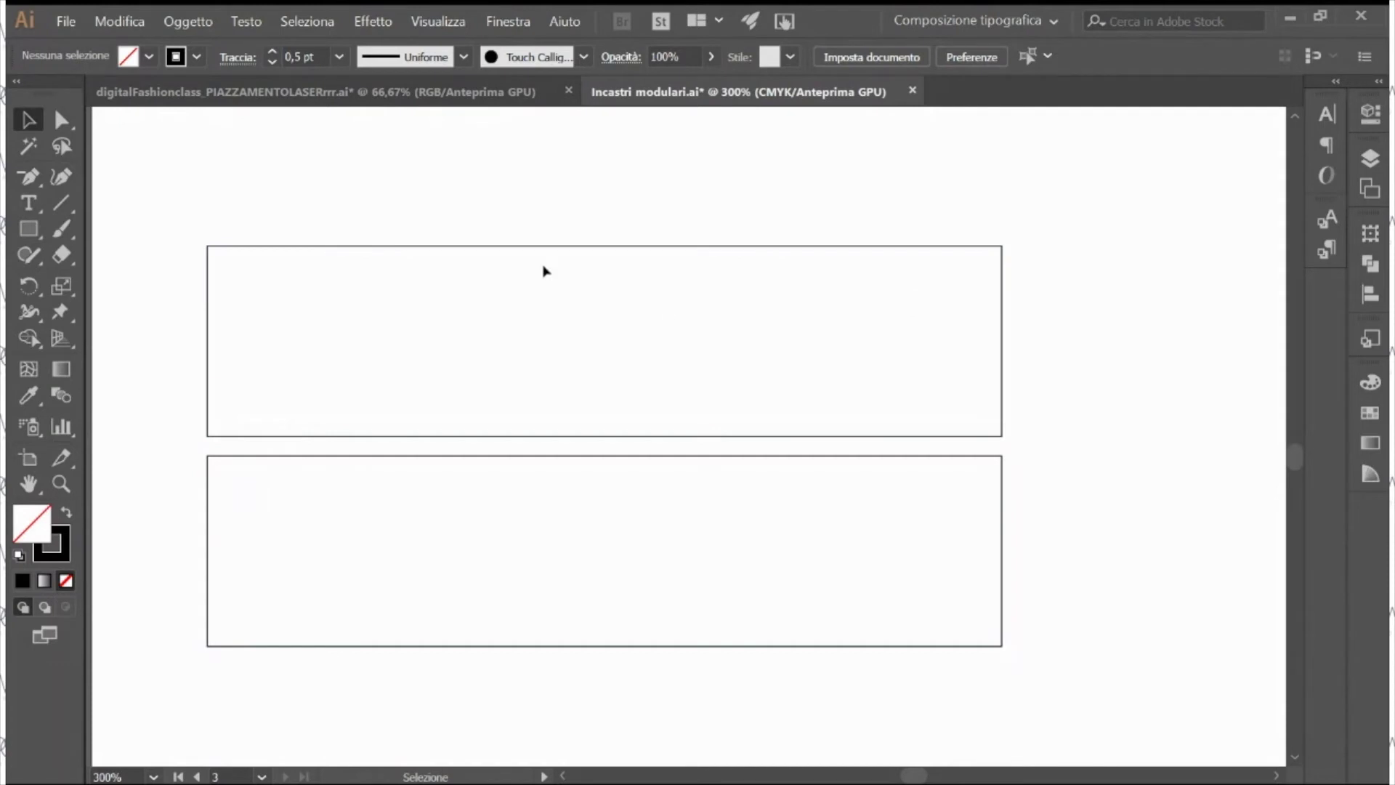
pyautogui.moveTo(551, 252); pyautogui.dragTo(554, 264)
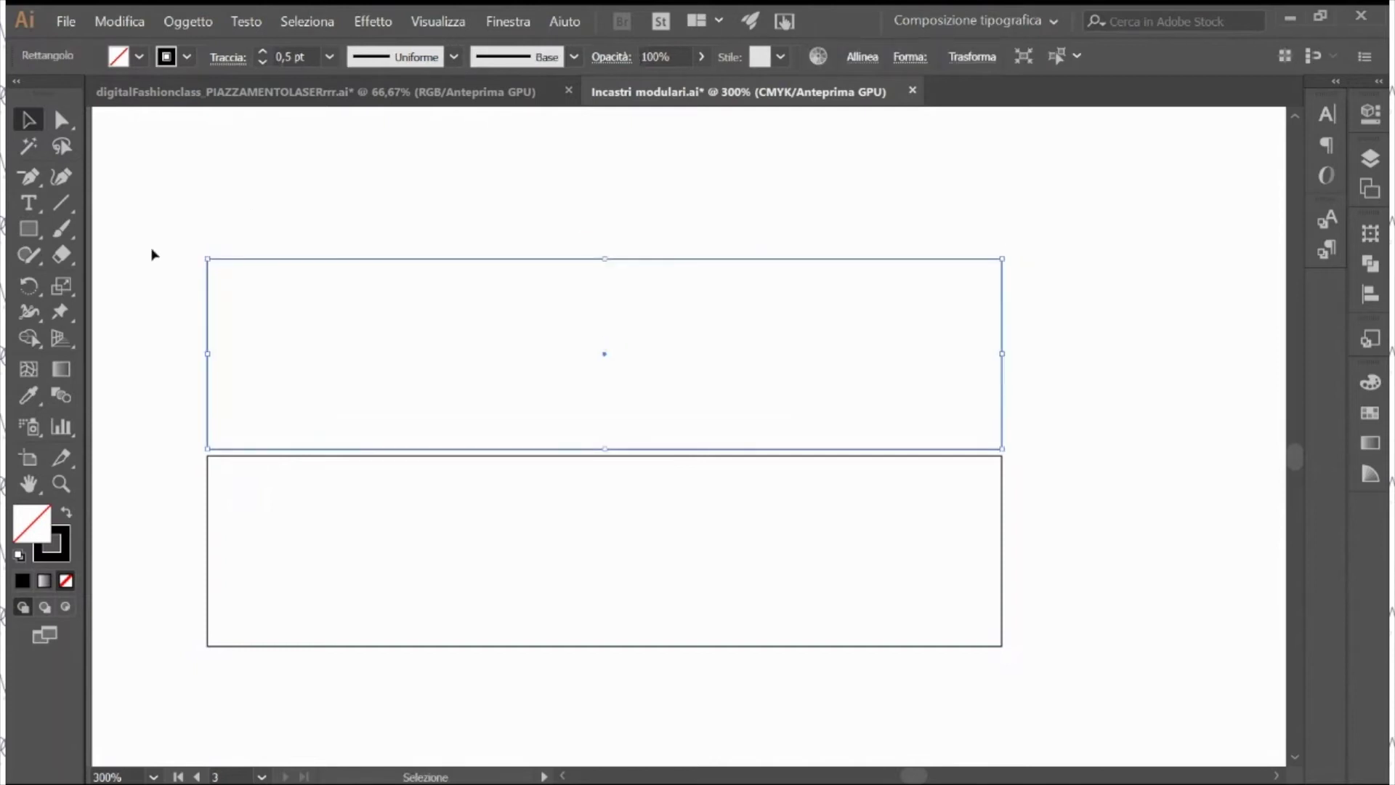
pyautogui.click(336, 218)
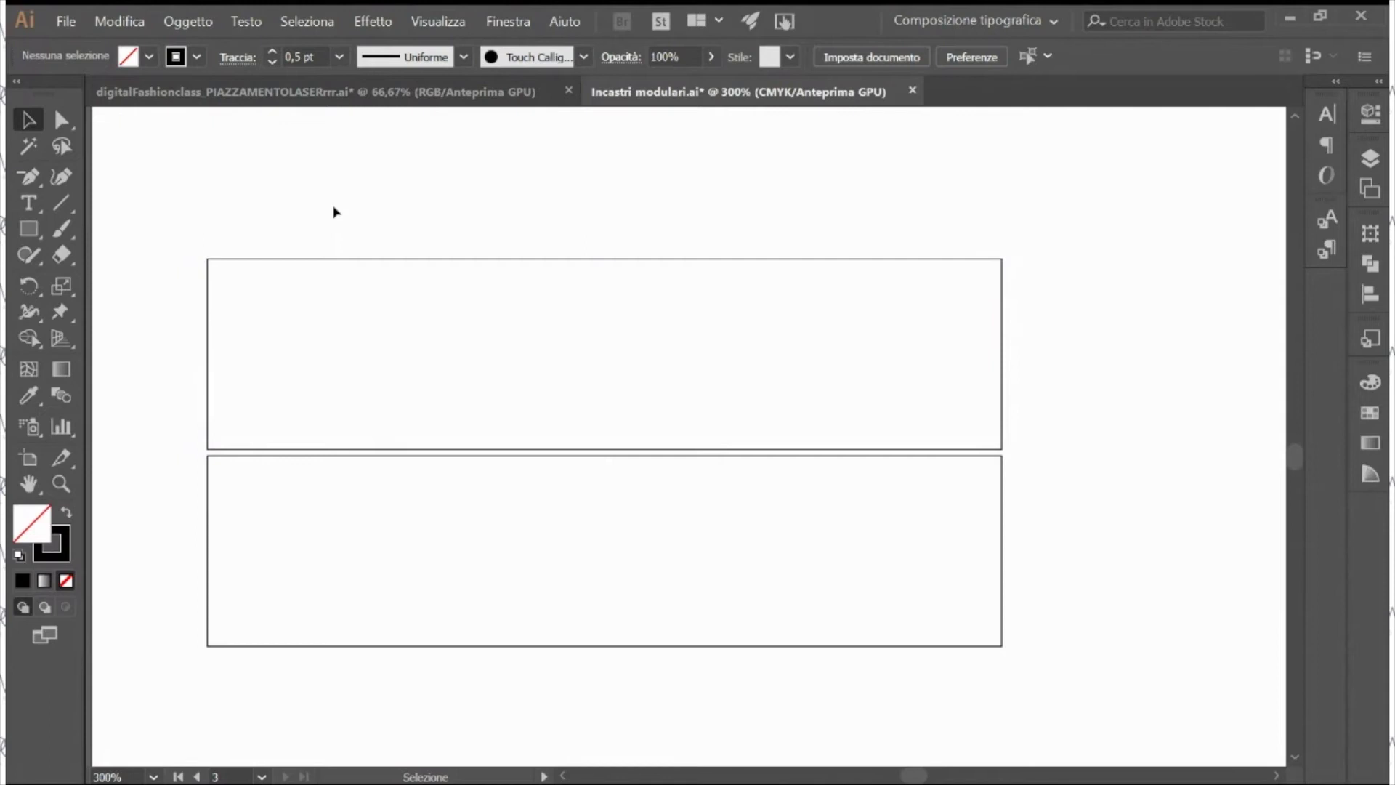
# Step: Draw a square of about 12 mm above the left end of the upper rectangle
pyautogui.press('m')
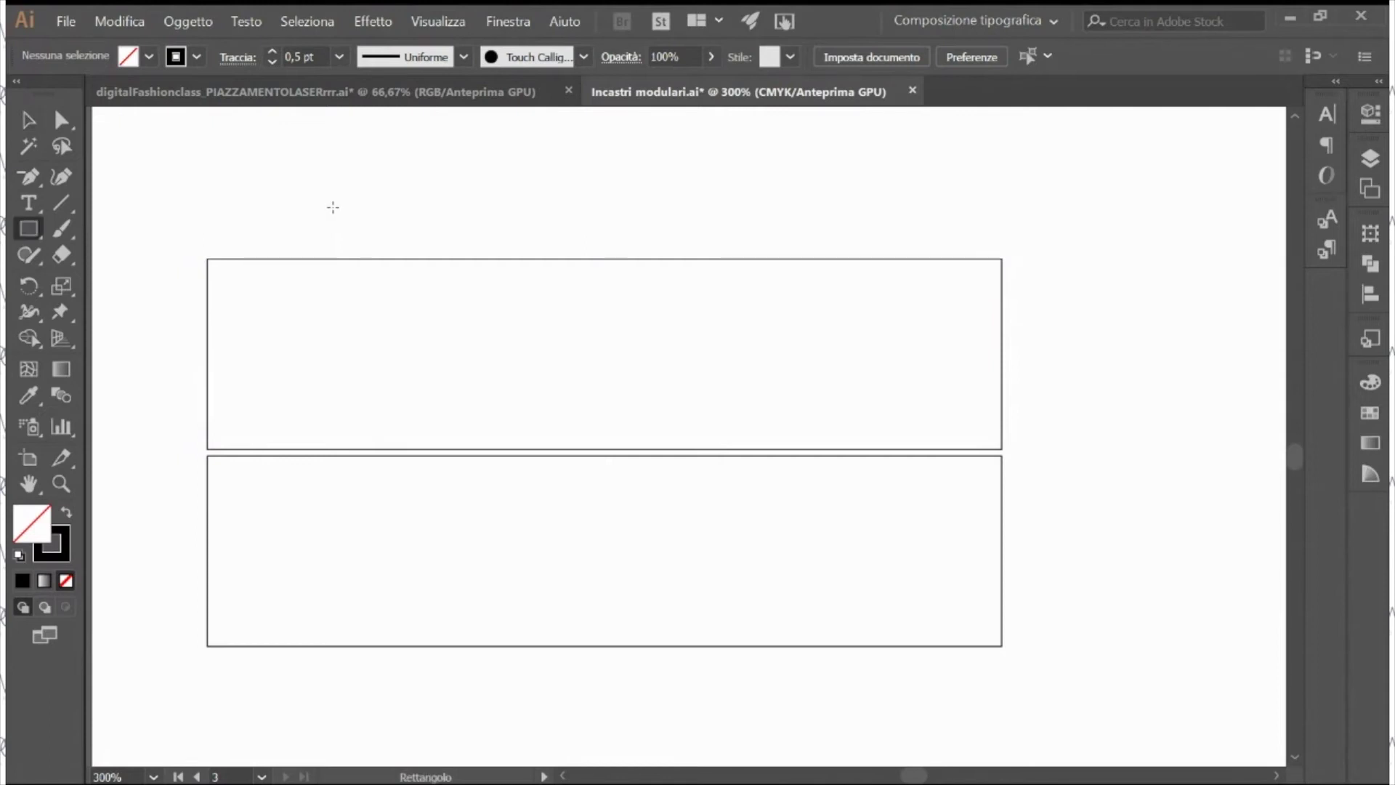
pyautogui.keyDown('shift'); pyautogui.moveTo(242, 165); pyautogui.dragTo(315, 206); pyautogui.keyUp('shift')
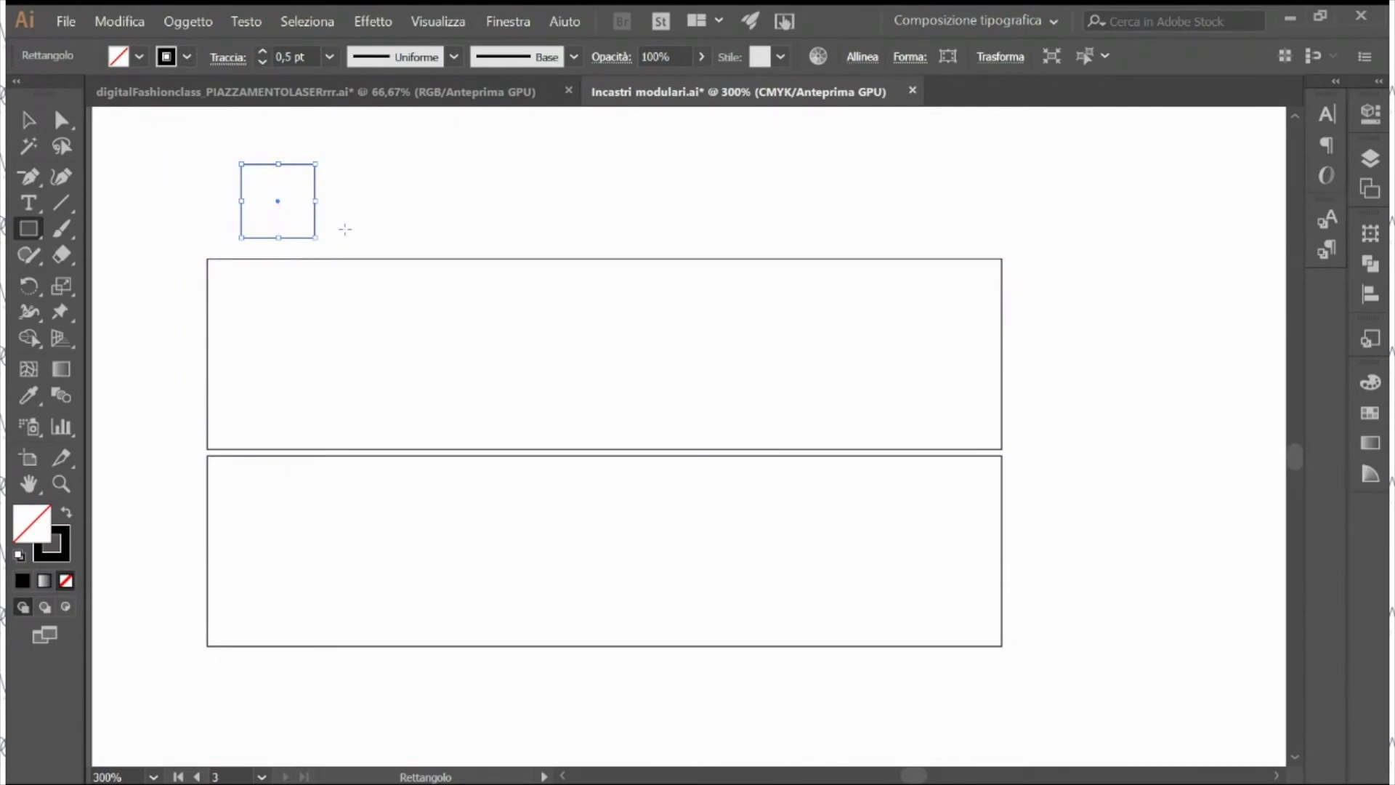
pyautogui.press('v')
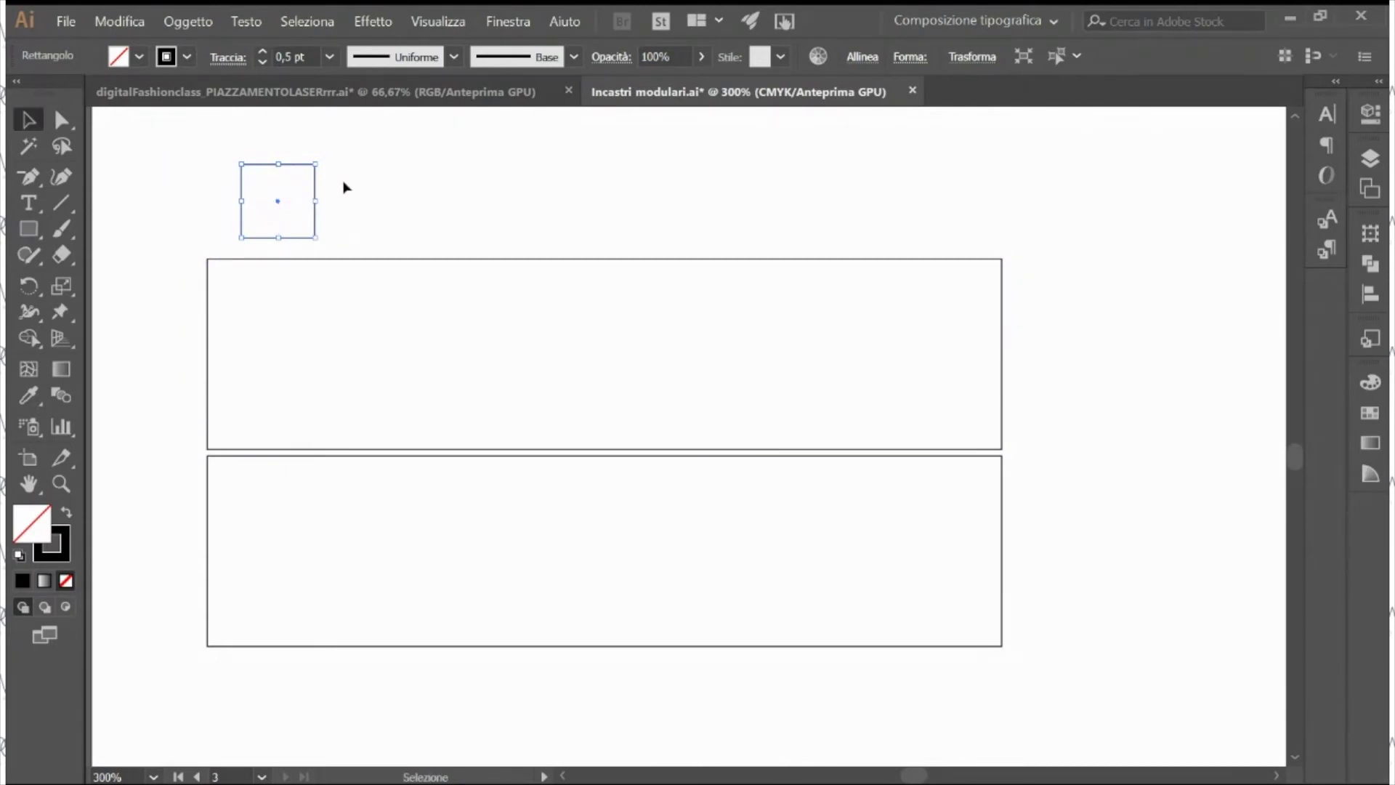
pyautogui.click(336, 214)
pyautogui.click(281, 197)
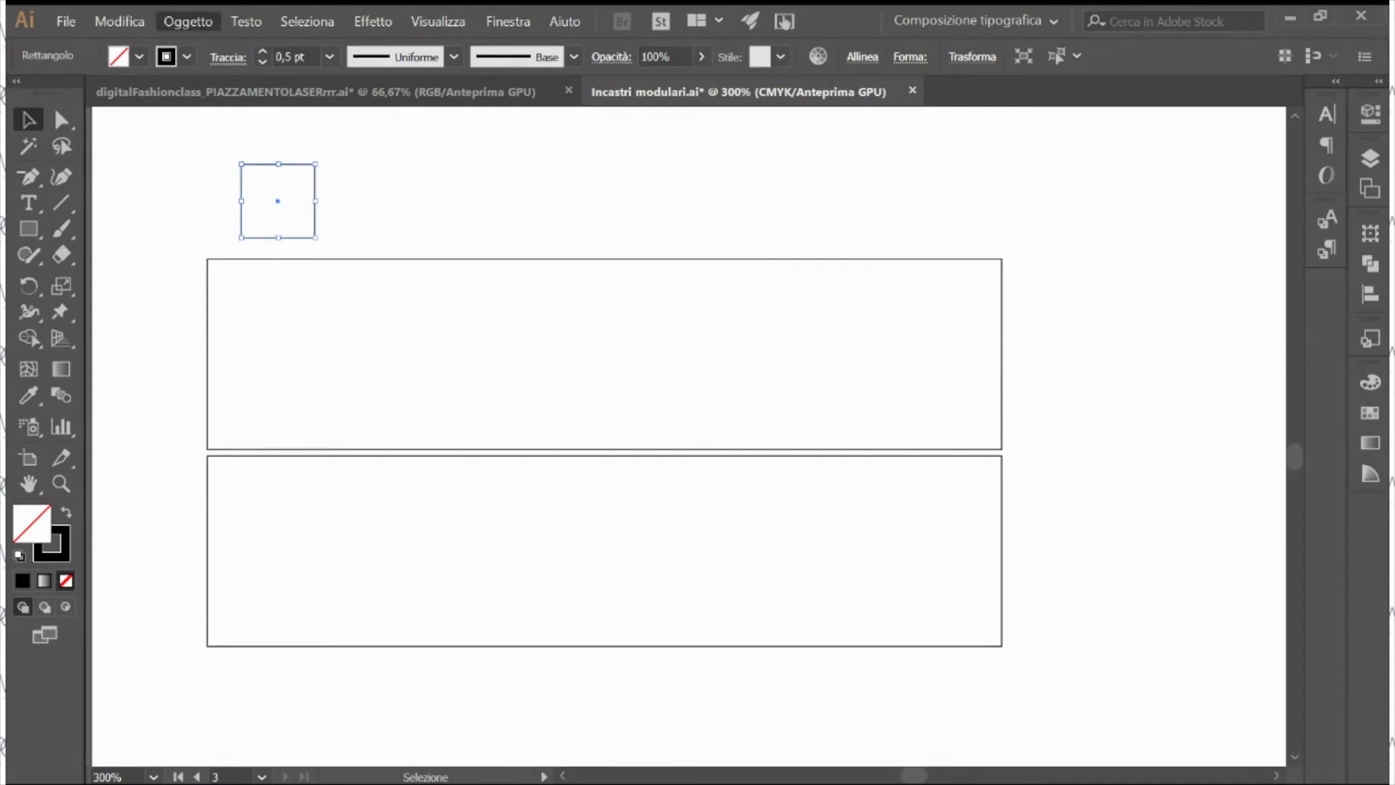
# Step: Split the square into a grid of 3 rows and 3 columns with 0 mm spacing, and move the grid to the right
pyautogui.moveTo(218, 378)
pyautogui.rightClick(438, 367)
pyautogui.click(560, 547)
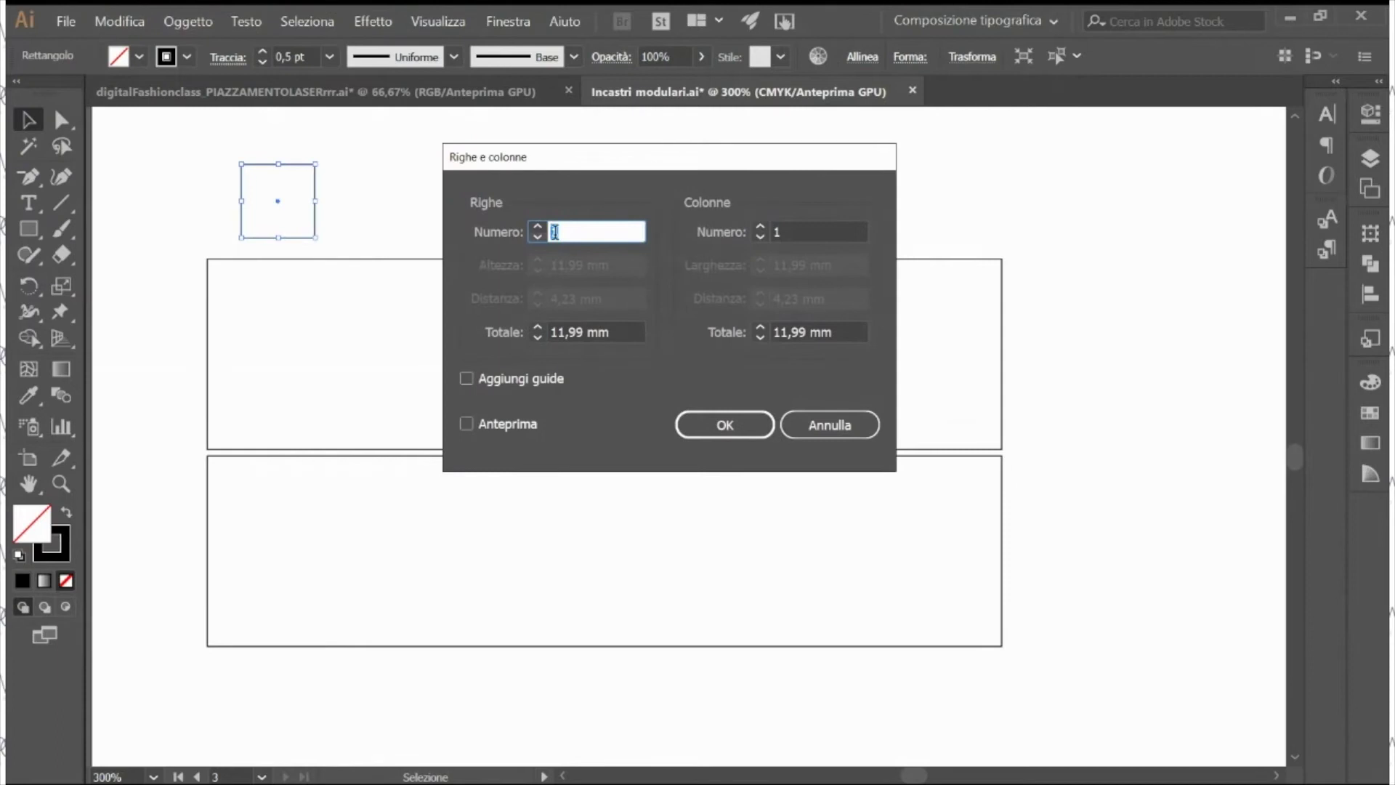
pyautogui.click(537, 227)
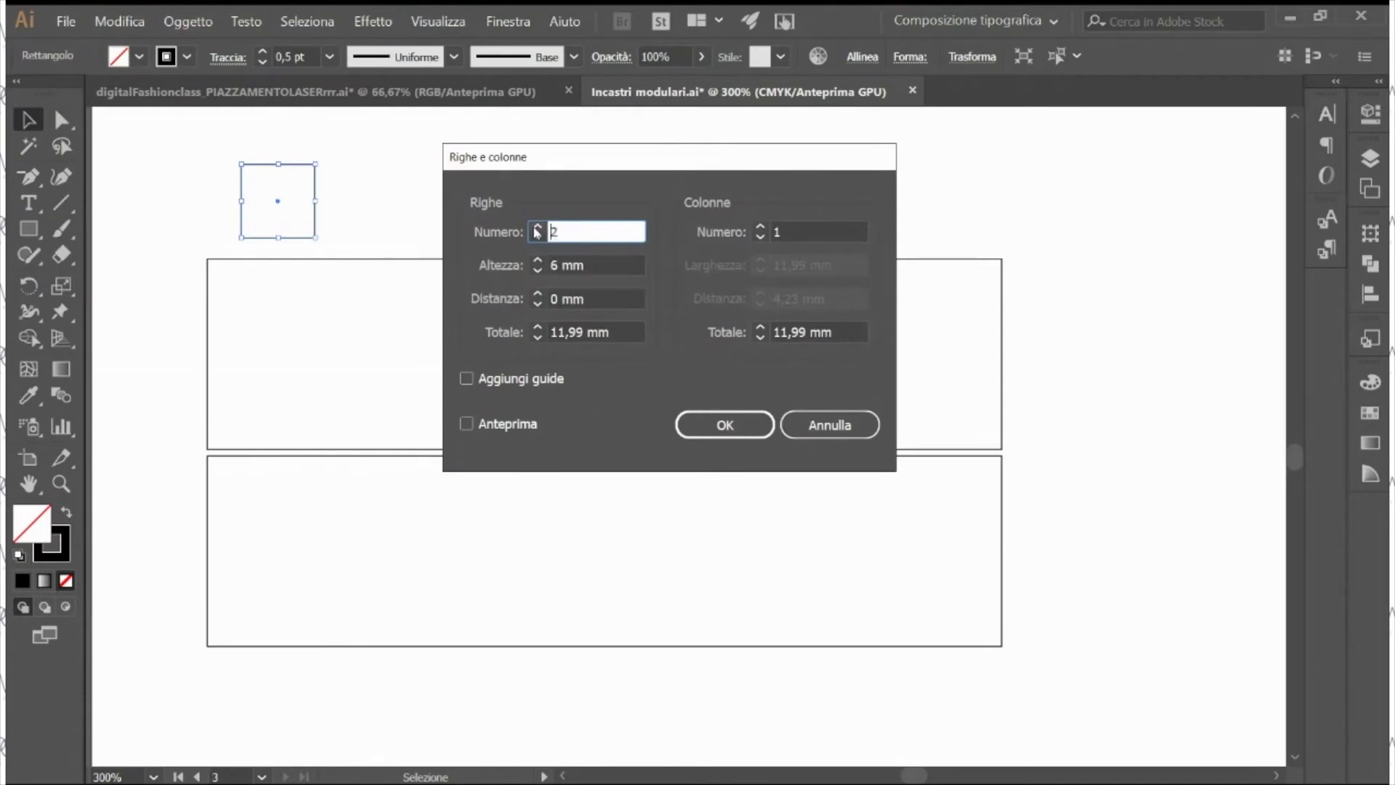
pyautogui.click(760, 228)
pyautogui.click(760, 227)
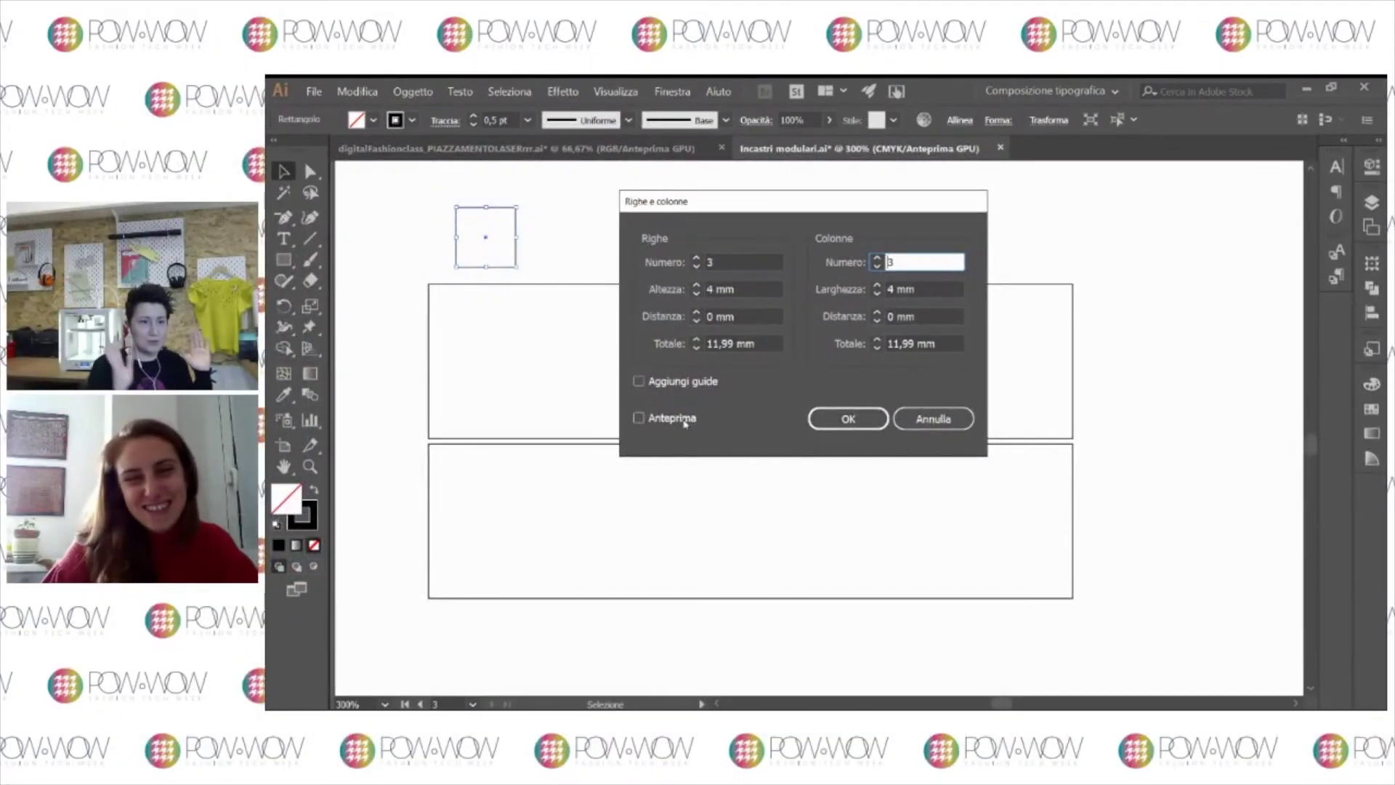
pyautogui.click(682, 421)
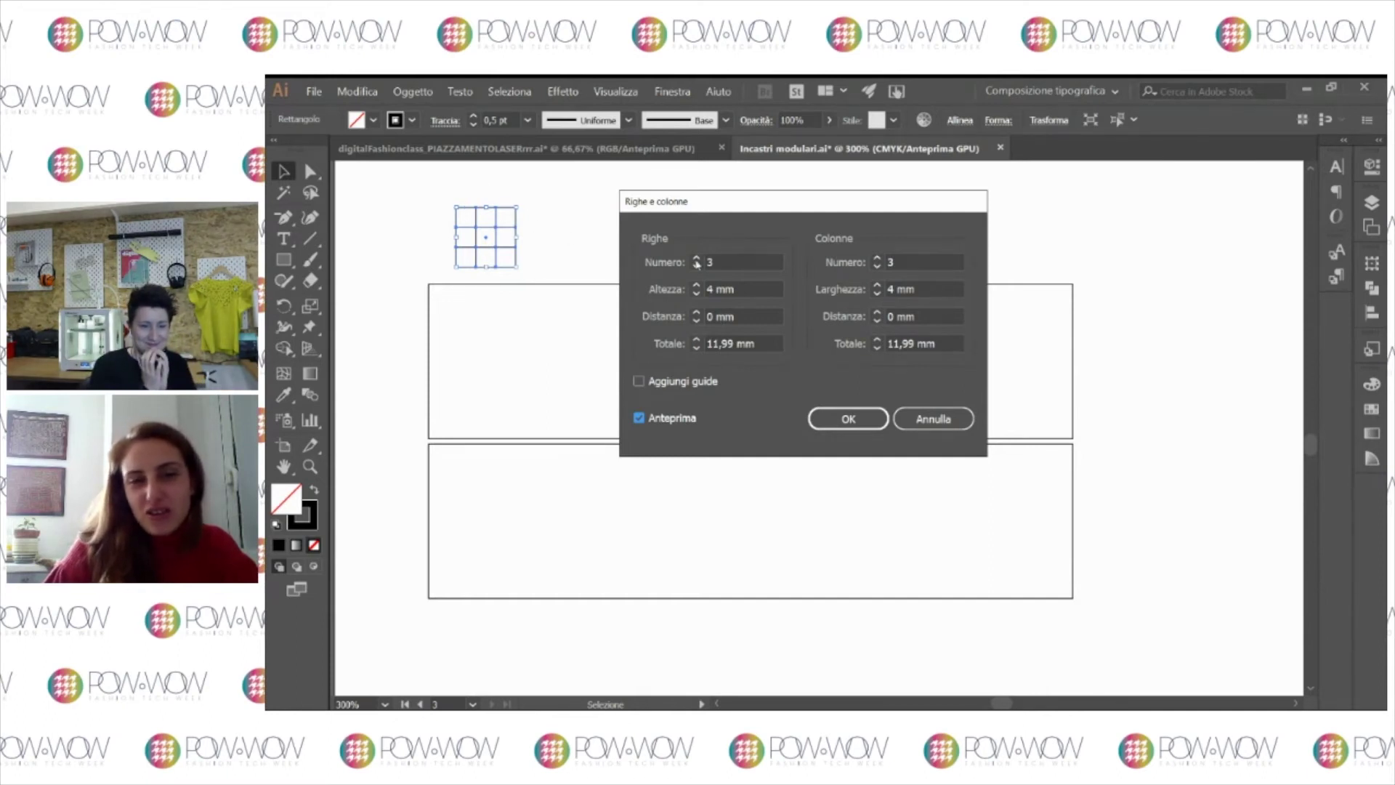
pyautogui.click(869, 420)
pyautogui.moveTo(514, 250); pyautogui.dragTo(615, 249)
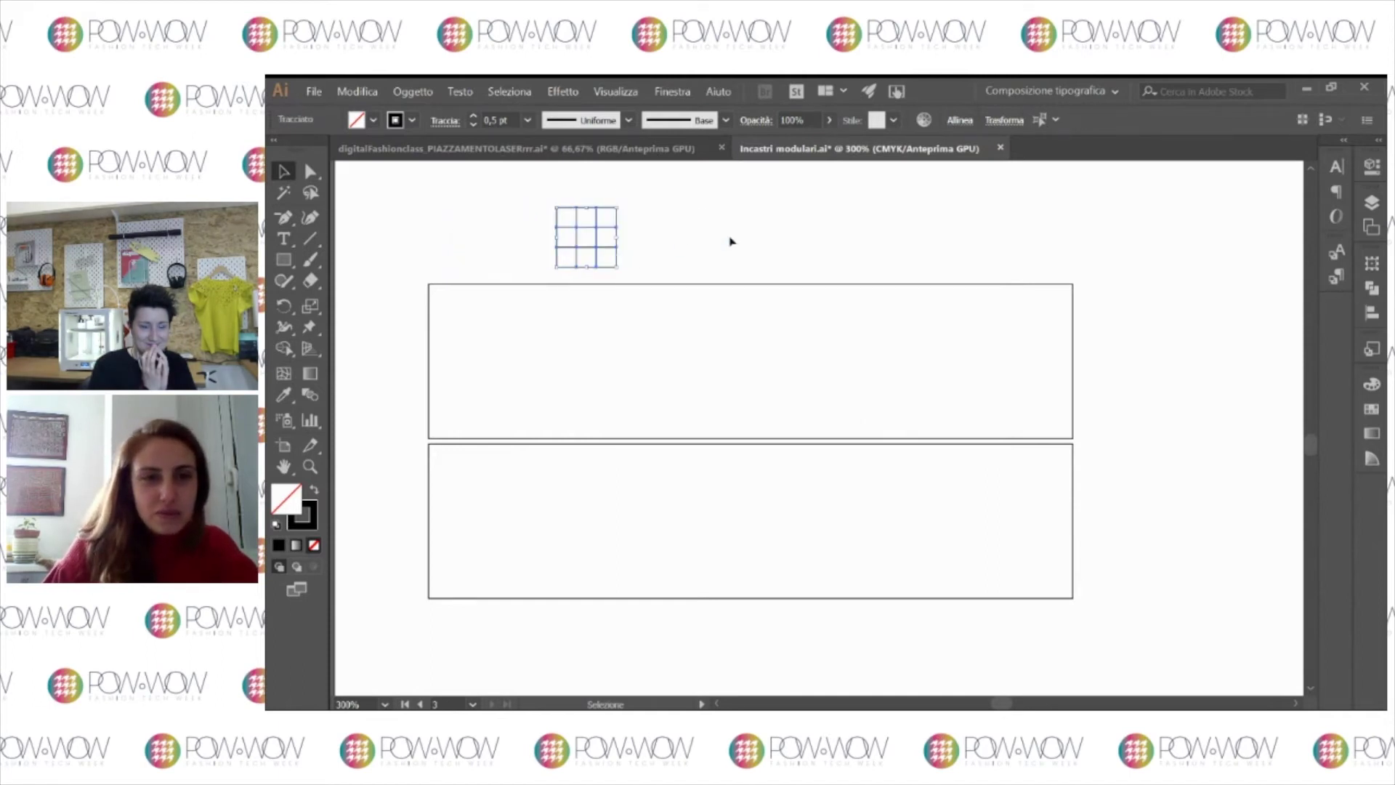
pyautogui.click(731, 241)
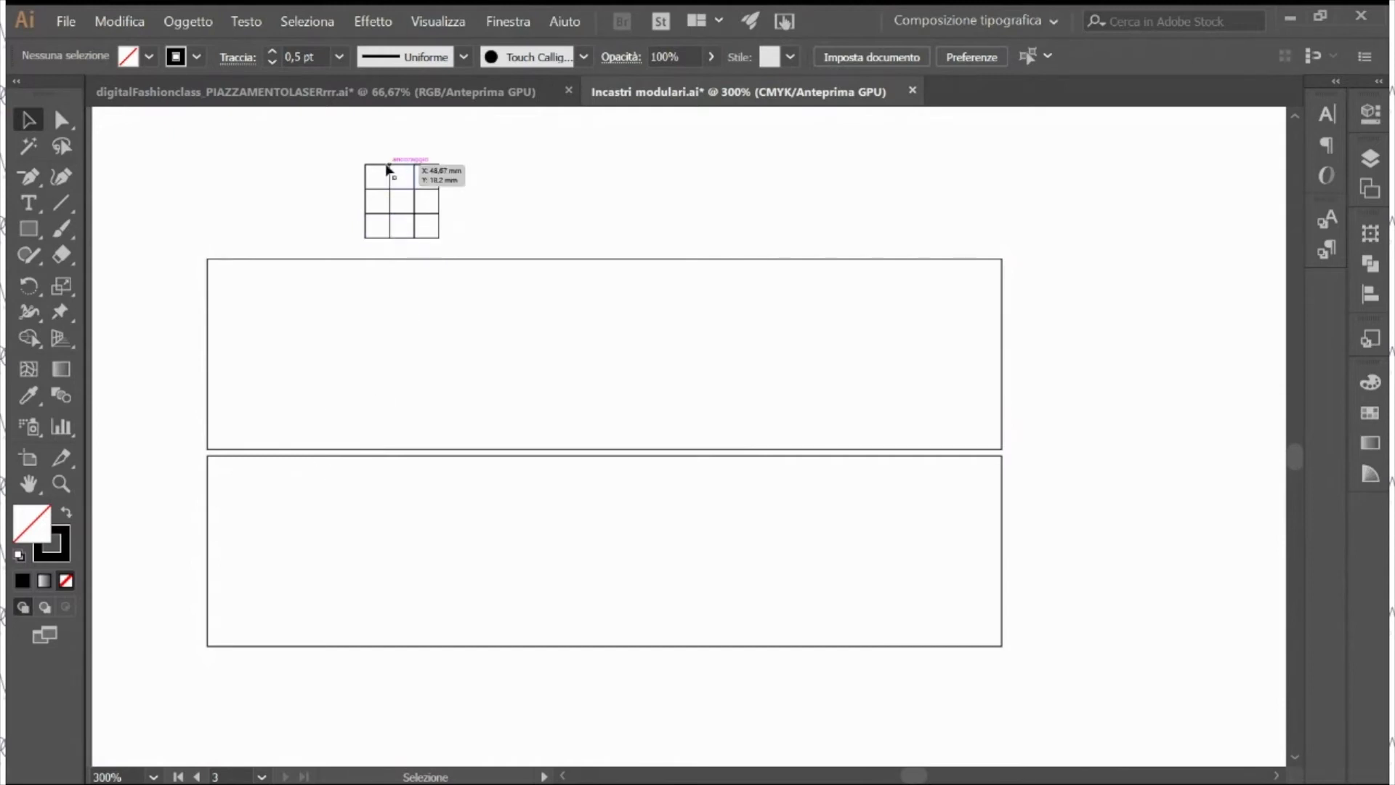
# Step: Check the width and height of the grid's bottom middle cell
pyautogui.click(405, 240)
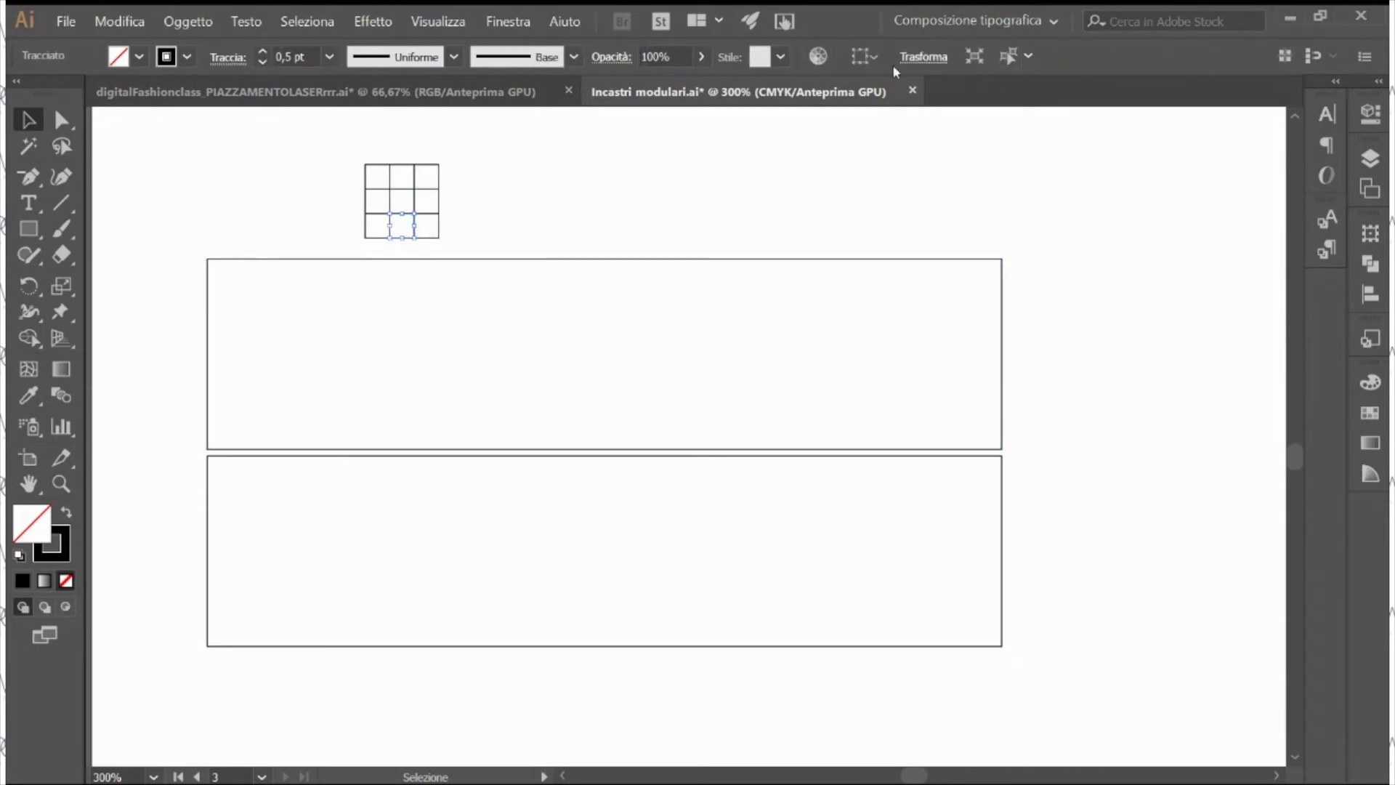
pyautogui.click(923, 57)
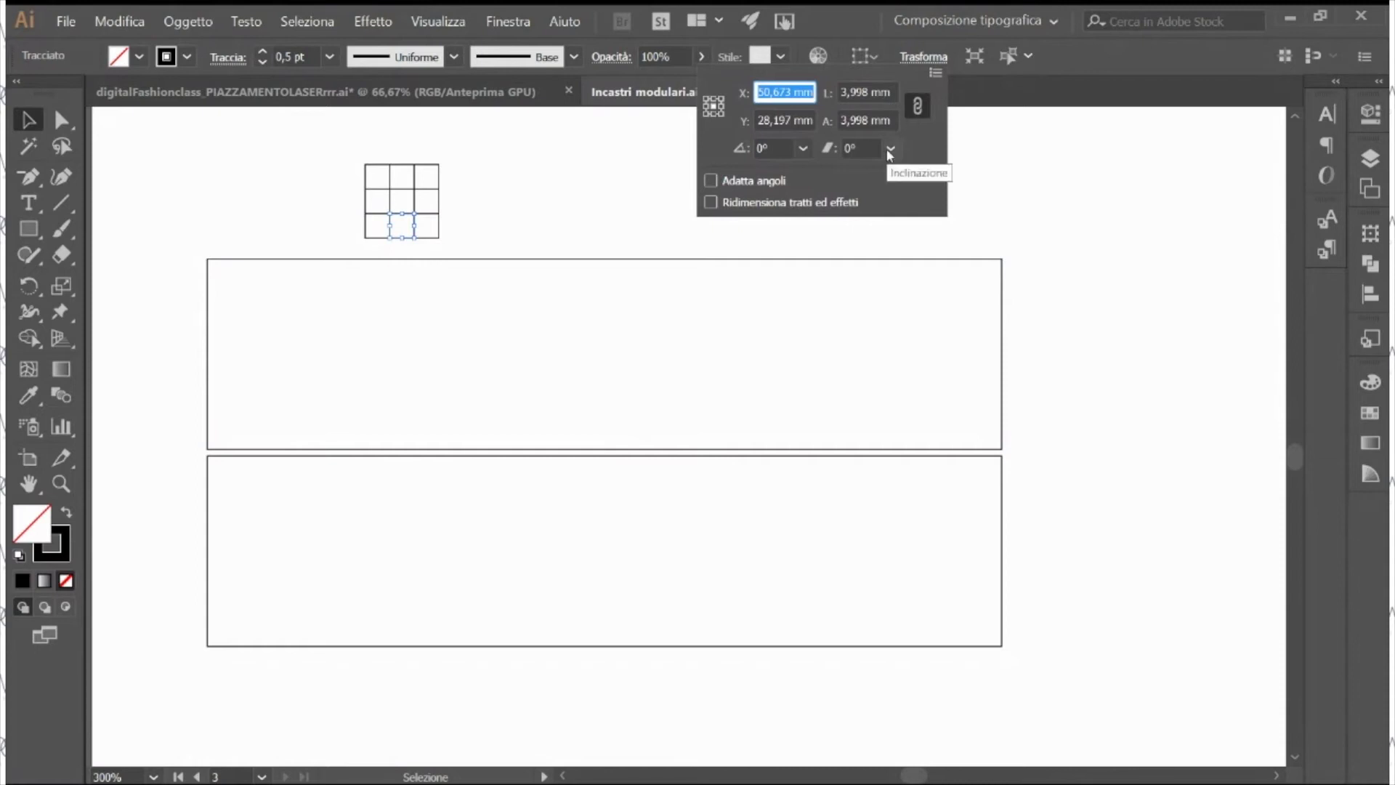
pyautogui.press('Tab')
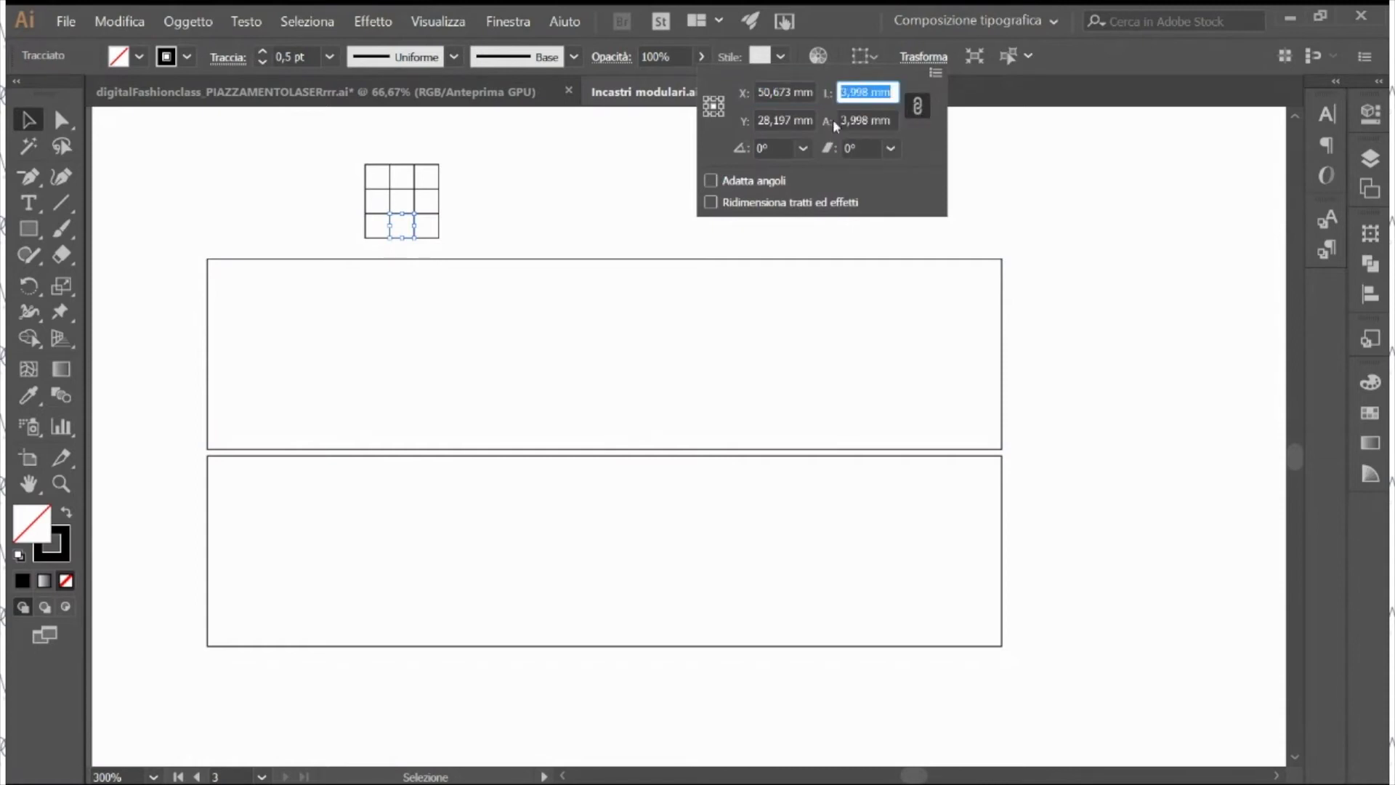
pyautogui.press('Tab')
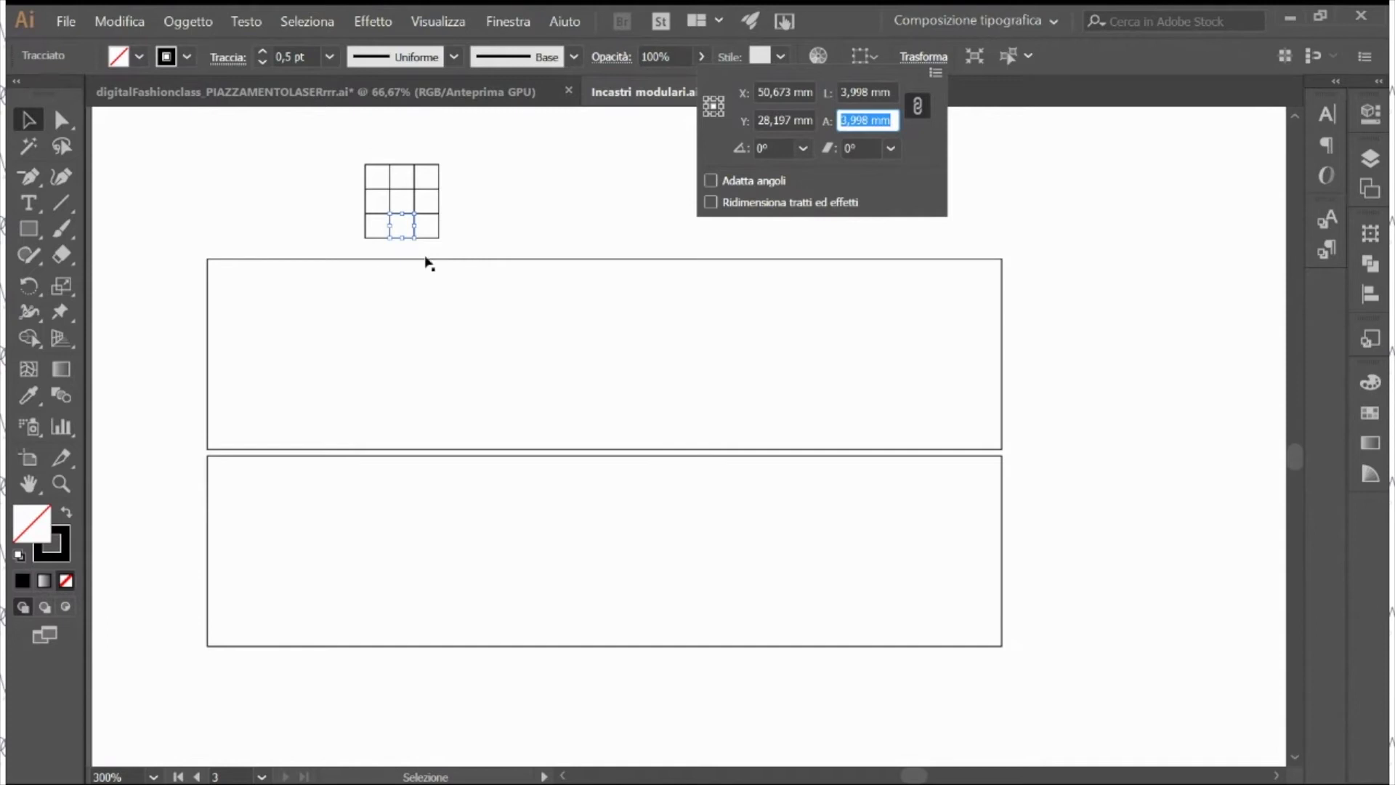
pyautogui.press('Escape')
pyautogui.click(454, 217)
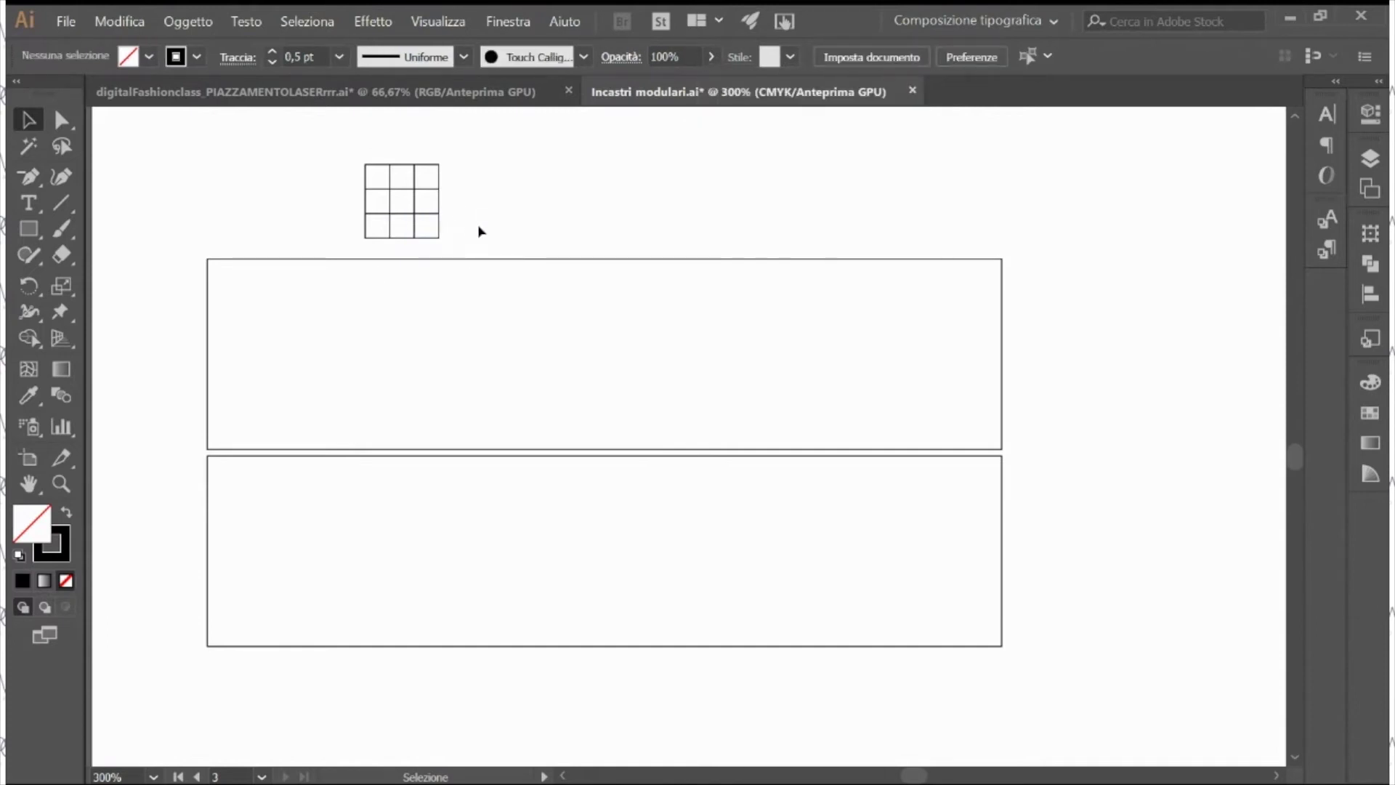
# Step: Compare whole-object selection on the grid's top middle cell with direct selection on the bottom middle cell
pyautogui.press('a')
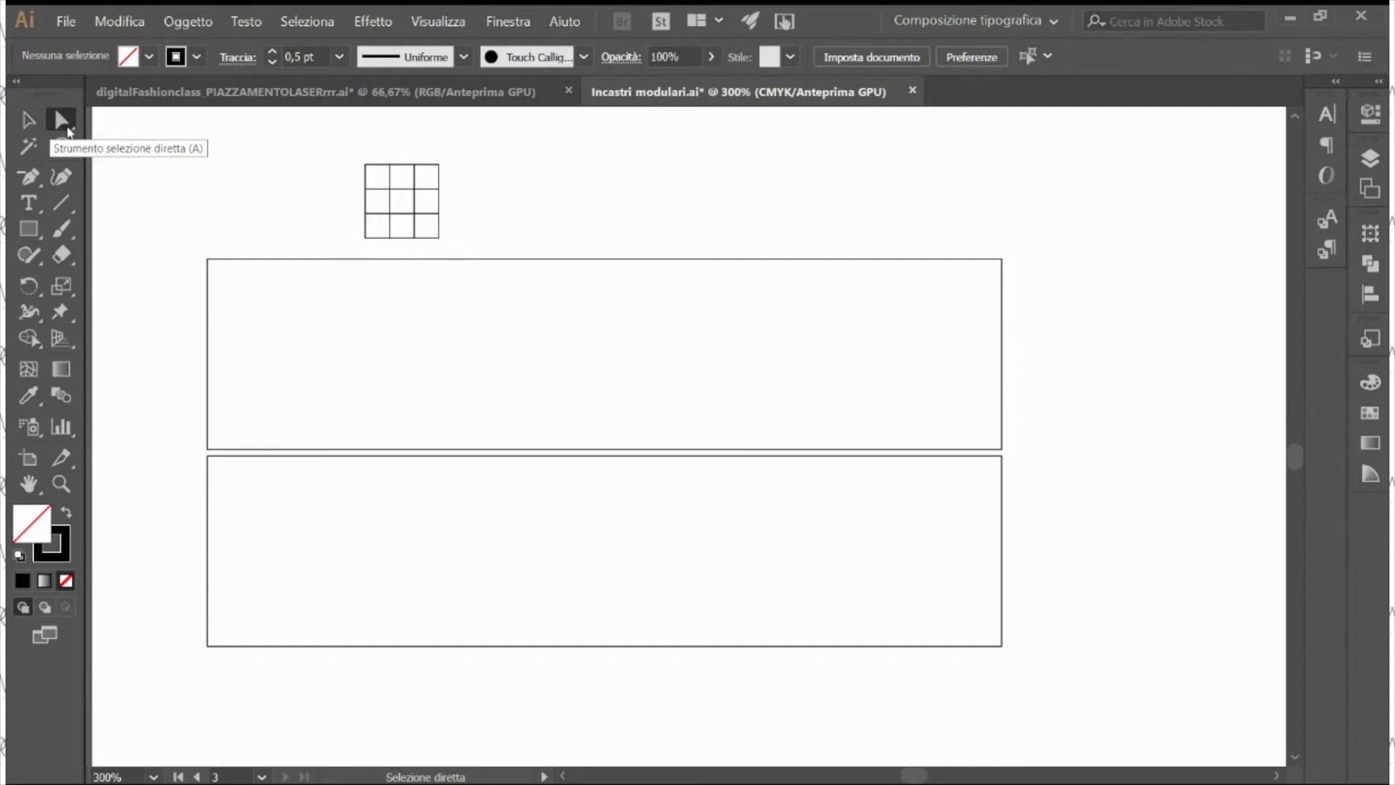
pyautogui.click(28, 120)
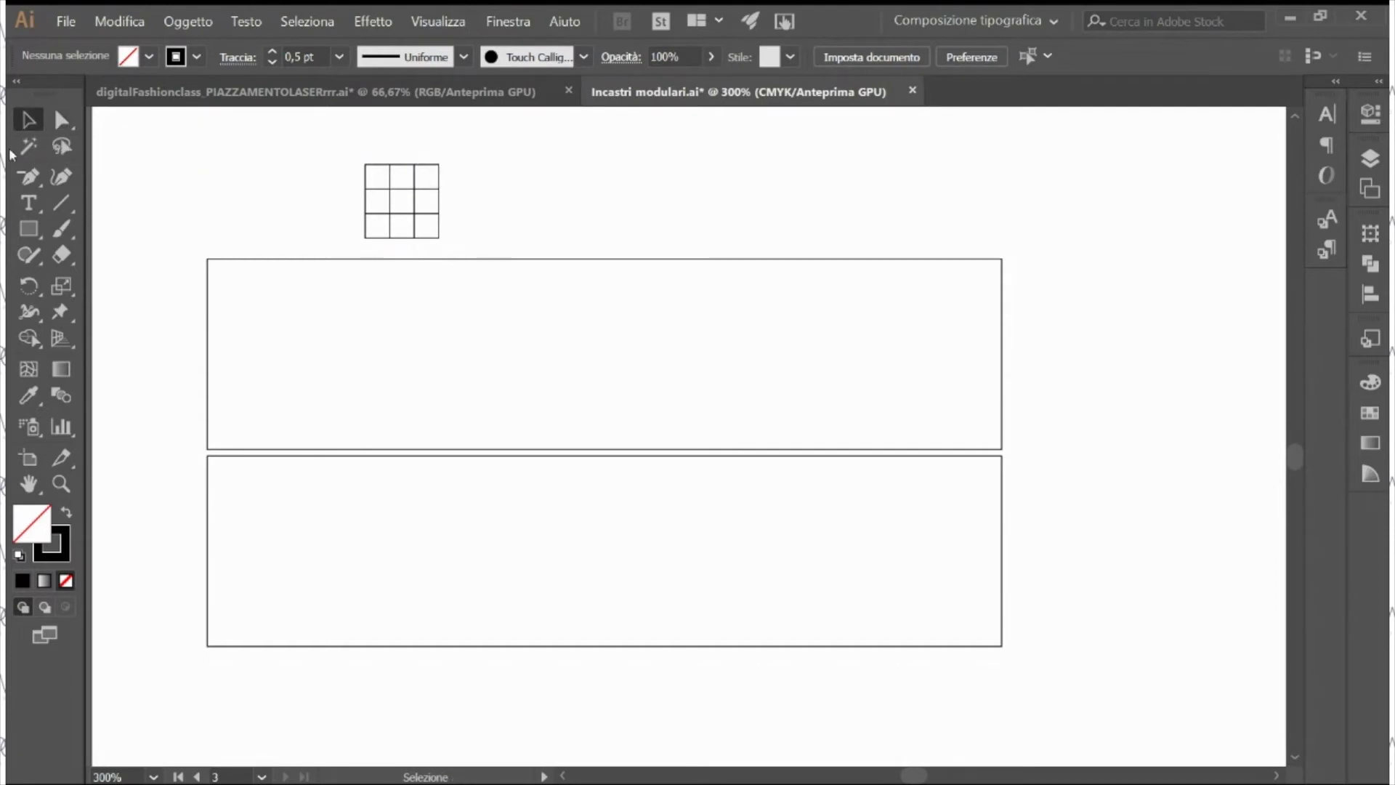
pyautogui.click(405, 165)
pyautogui.click(476, 141)
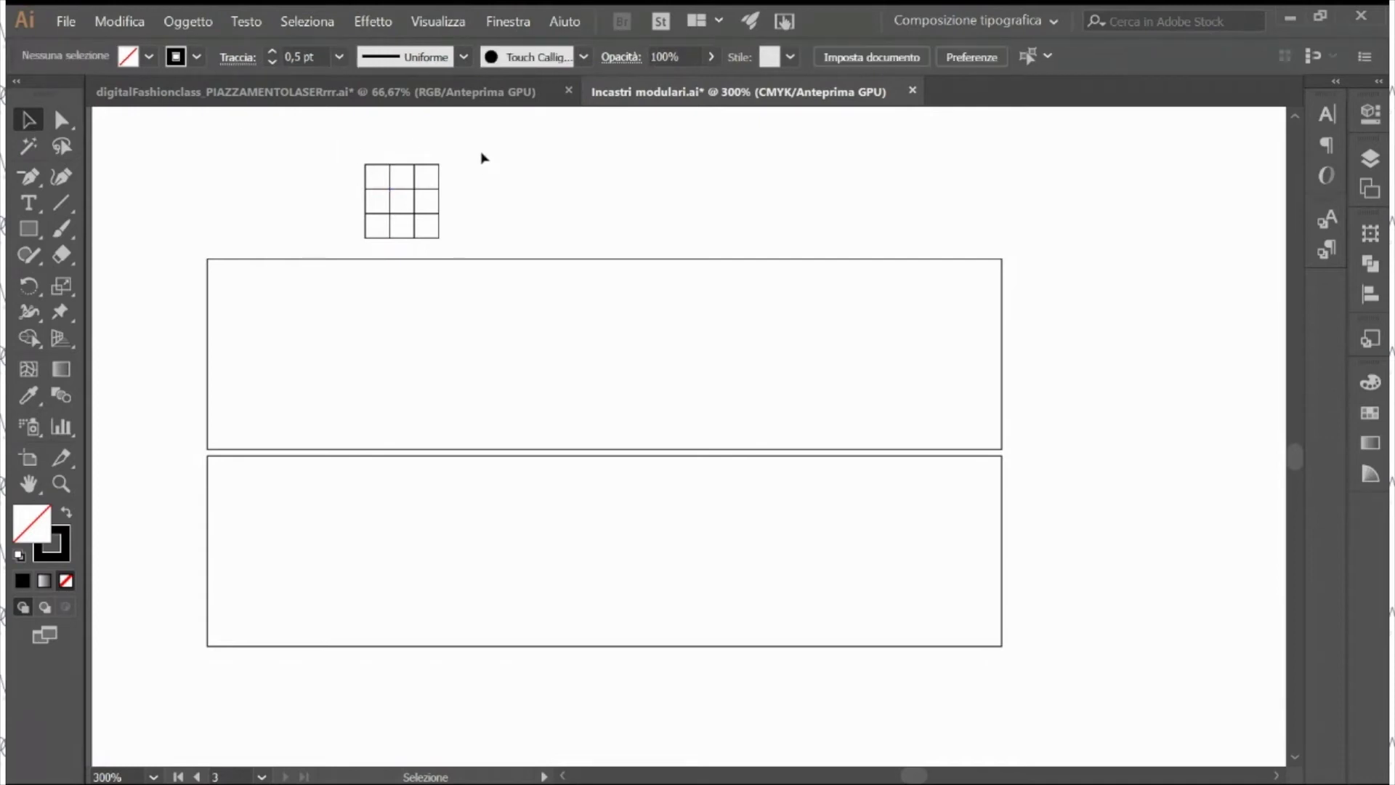
pyautogui.click(401, 165)
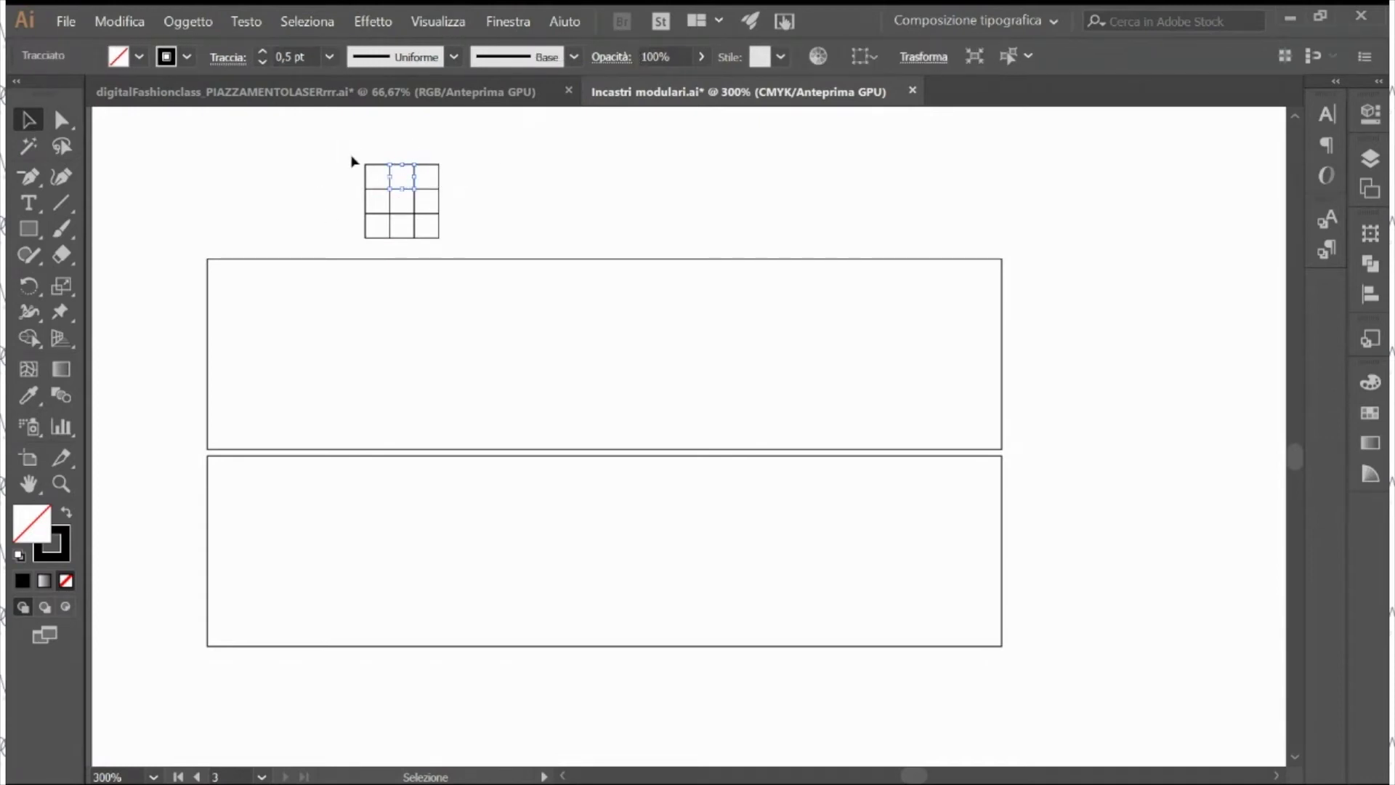
pyautogui.click(61, 120)
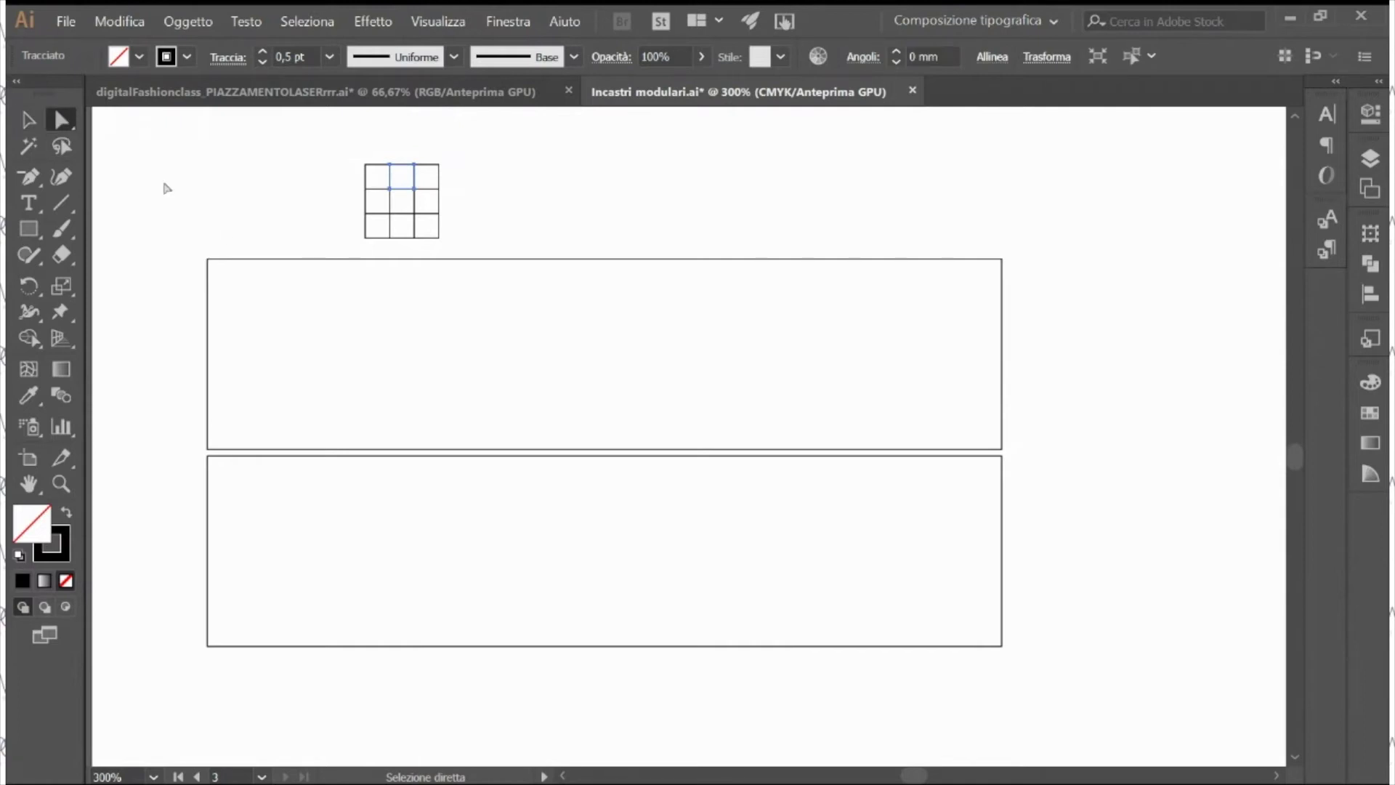
pyautogui.click(405, 238)
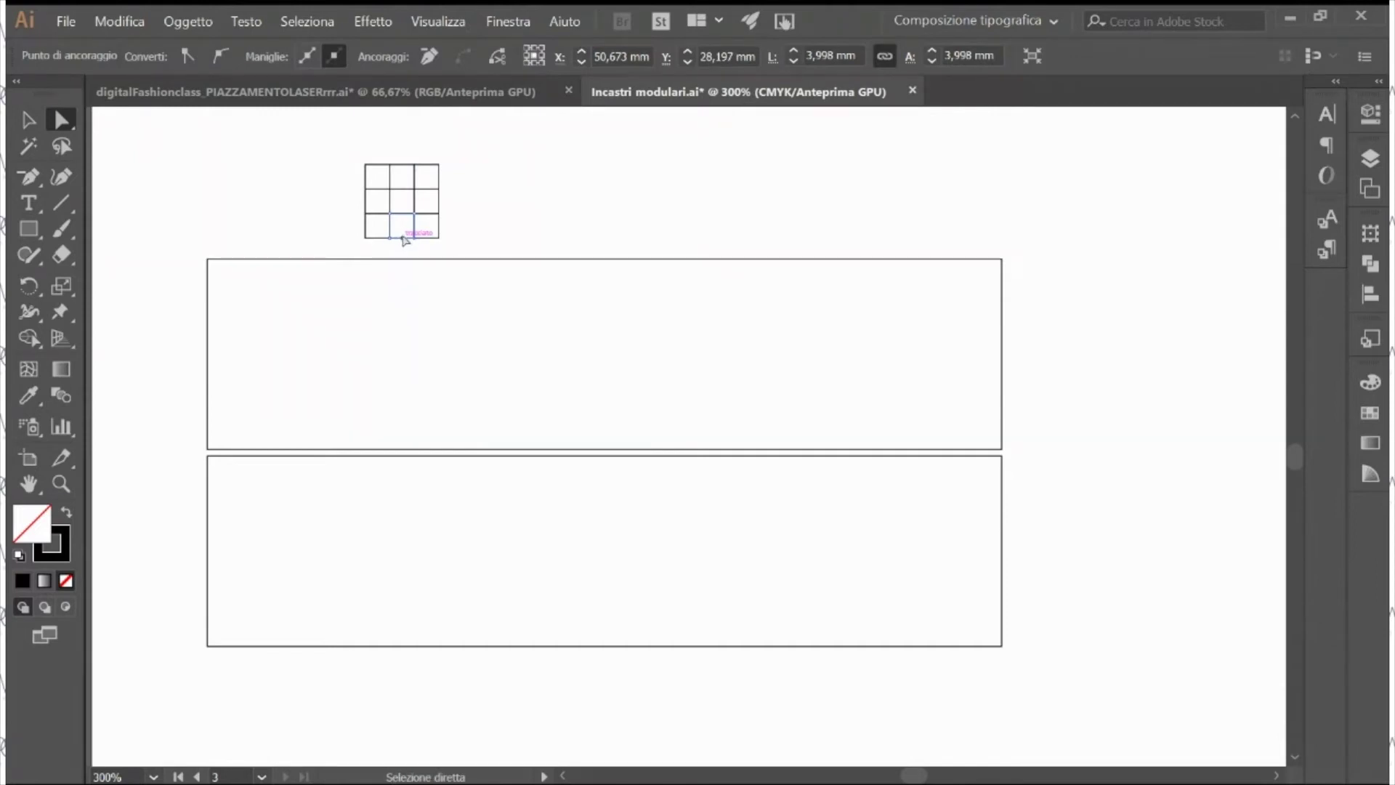
# Step: Try to paste a copy of the bottom edge of the grid's bottom middle cell
pyautogui.press('z')
pyautogui.click(418, 255)
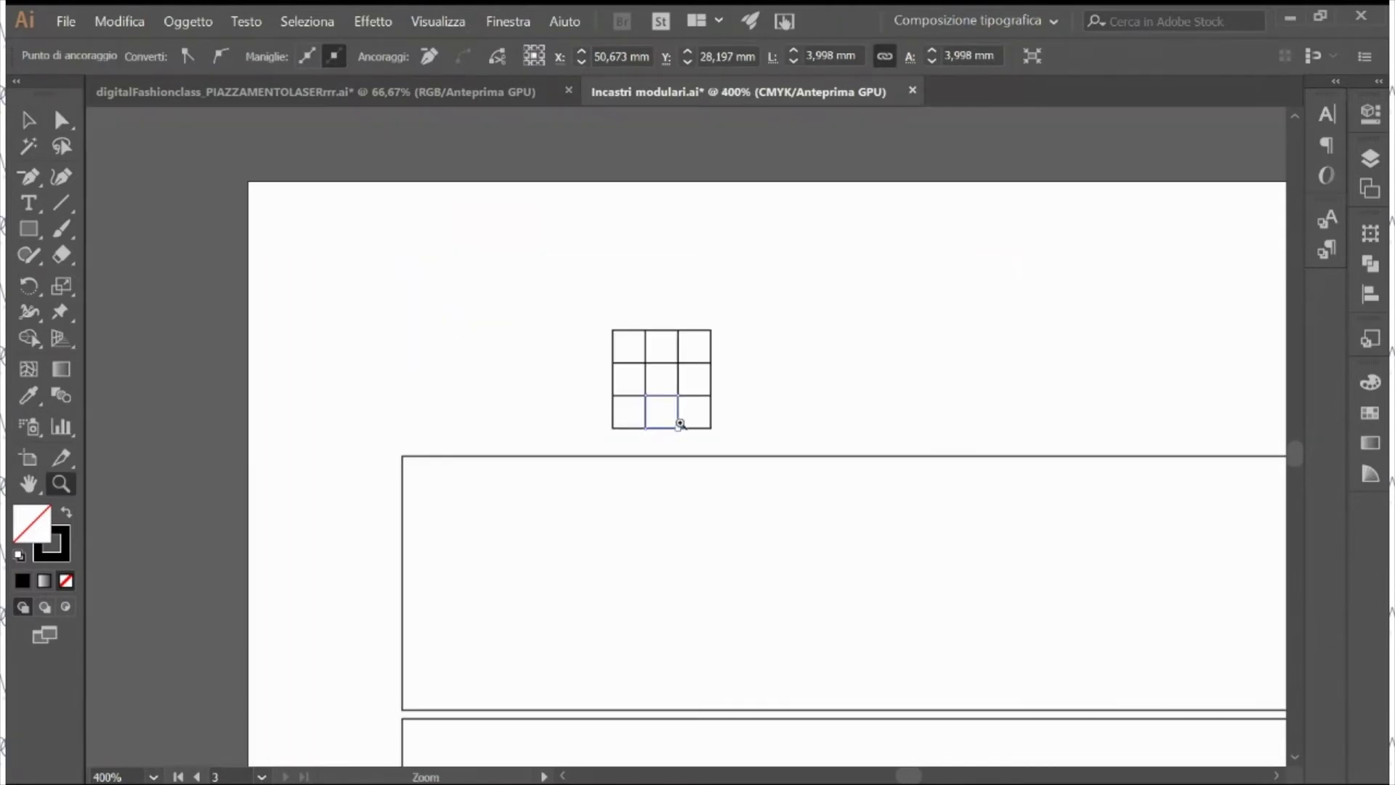
pyautogui.click(680, 424)
pyautogui.moveTo(663, 477); pyautogui.dragTo(569, 361)
pyautogui.press('v')
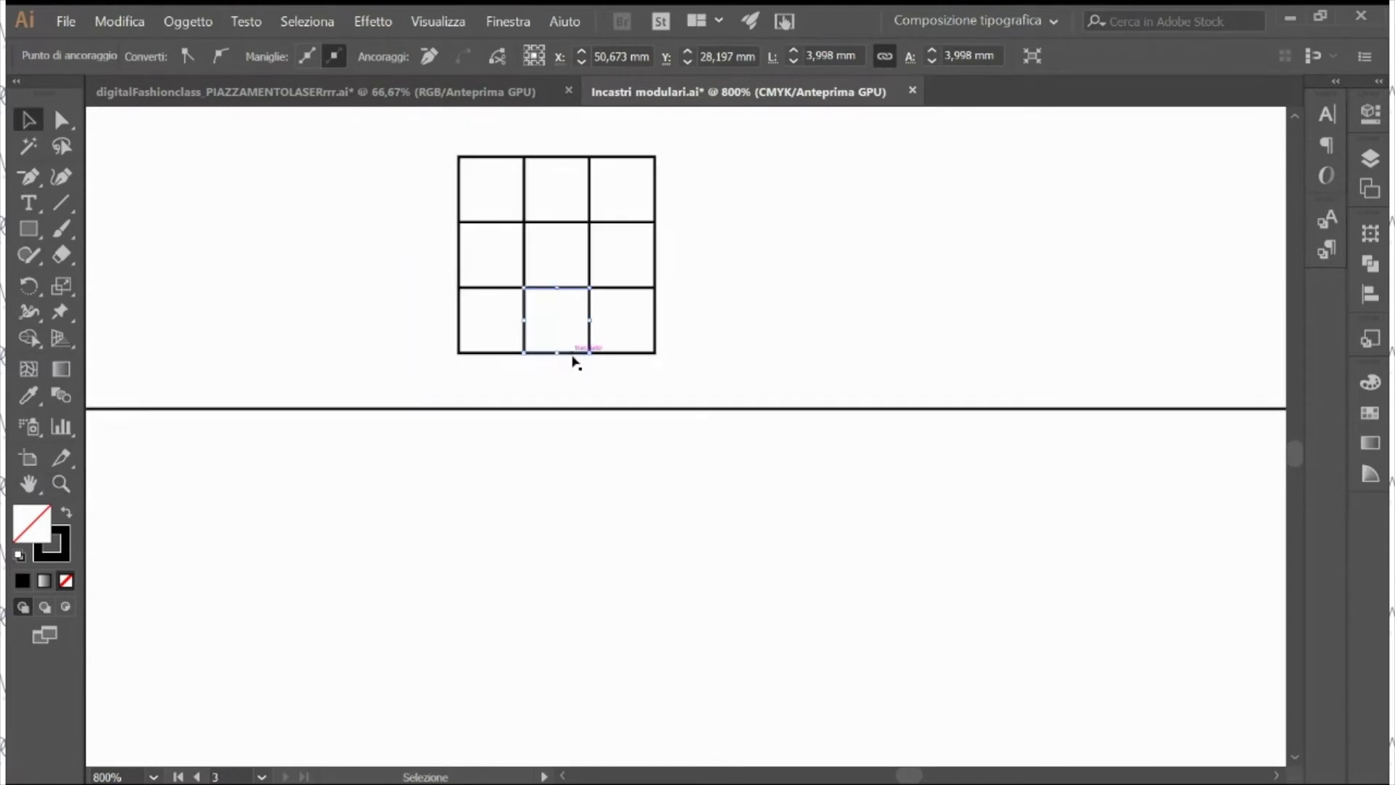
pyautogui.doubleClick(574, 359)
pyautogui.click(571, 363)
pyautogui.doubleClick(589, 391)
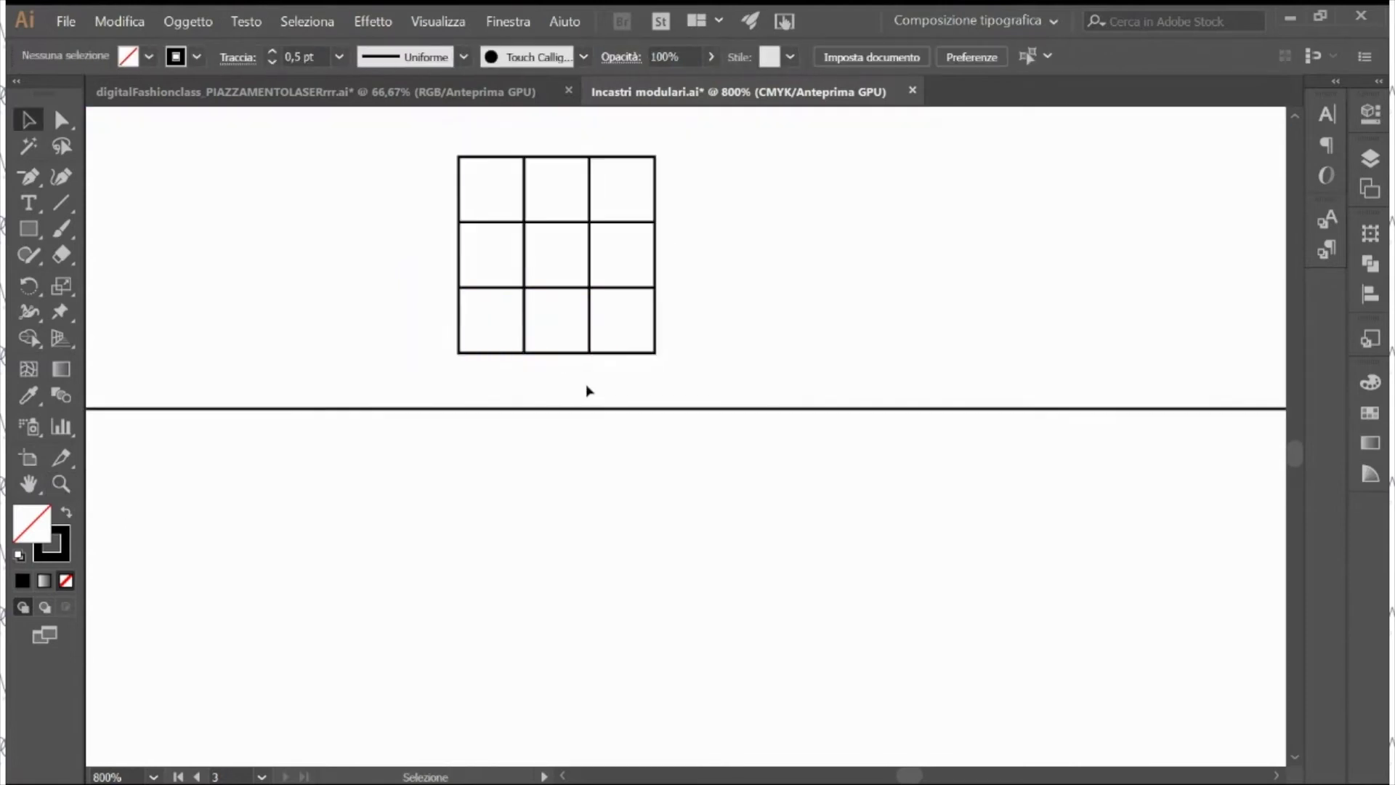
pyautogui.press('a')
pyautogui.click(564, 354)
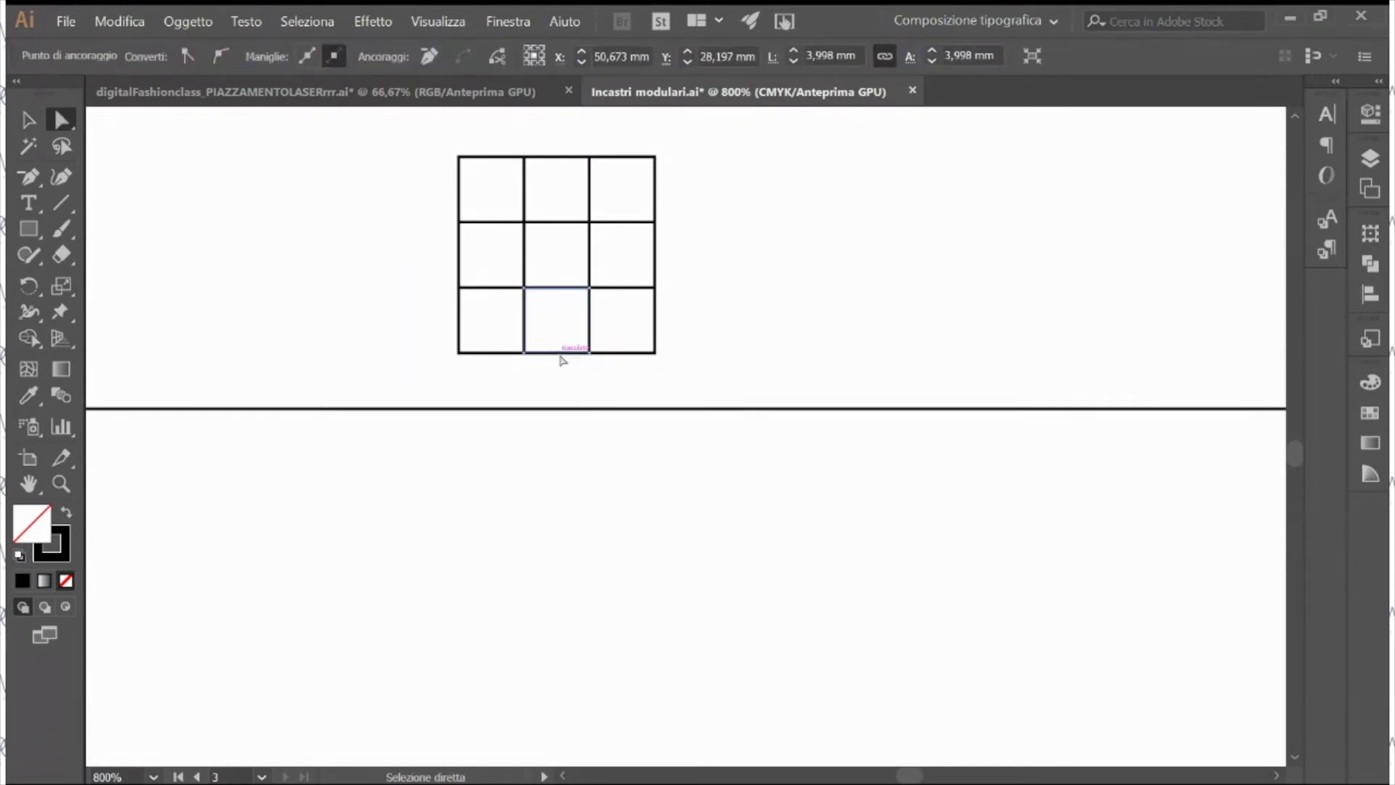
pyautogui.click(437, 393)
pyautogui.hotkey('ctrl', '-')
pyautogui.hotkey('ctrl', 'alt', '3')
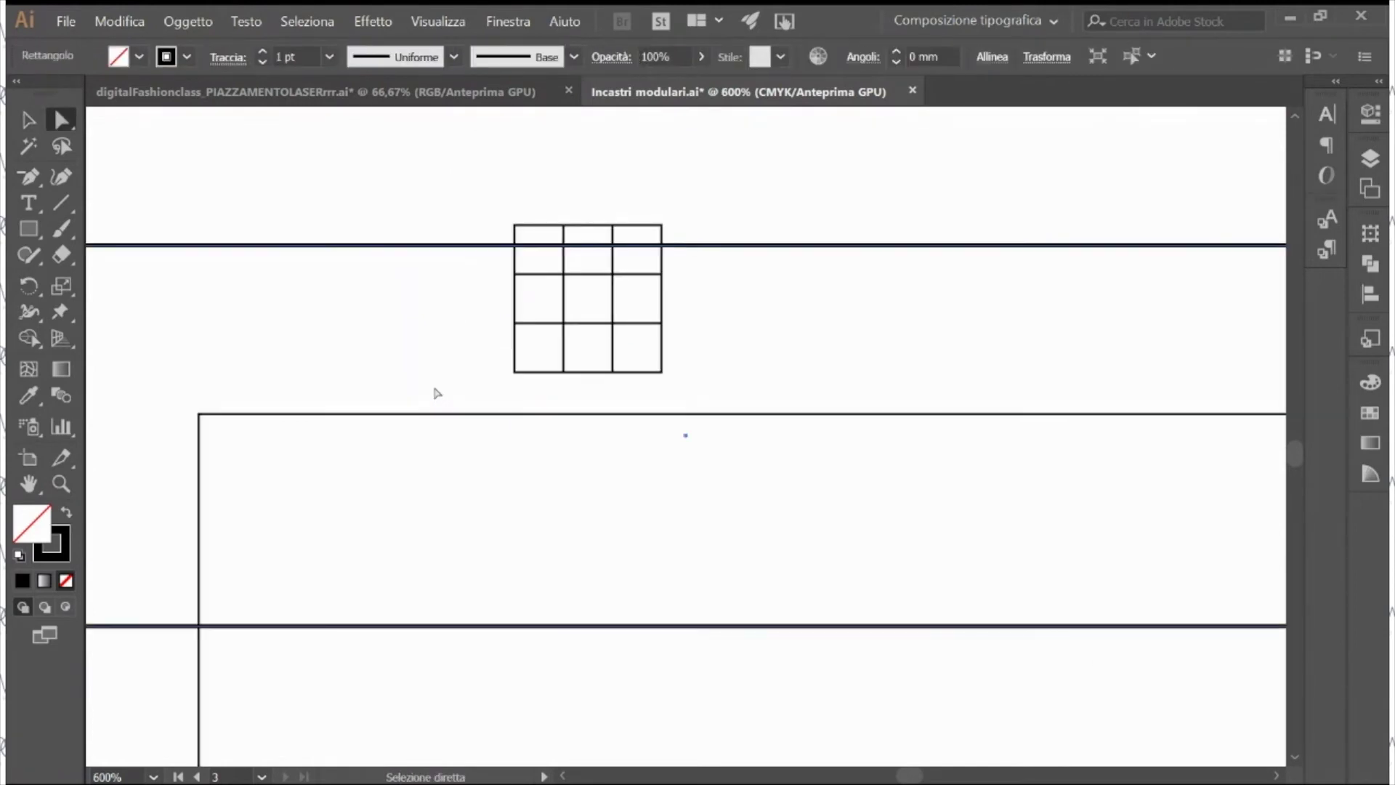
pyautogui.hotkey('ctrl', '-')
pyautogui.hotkey('ctrl', '3')
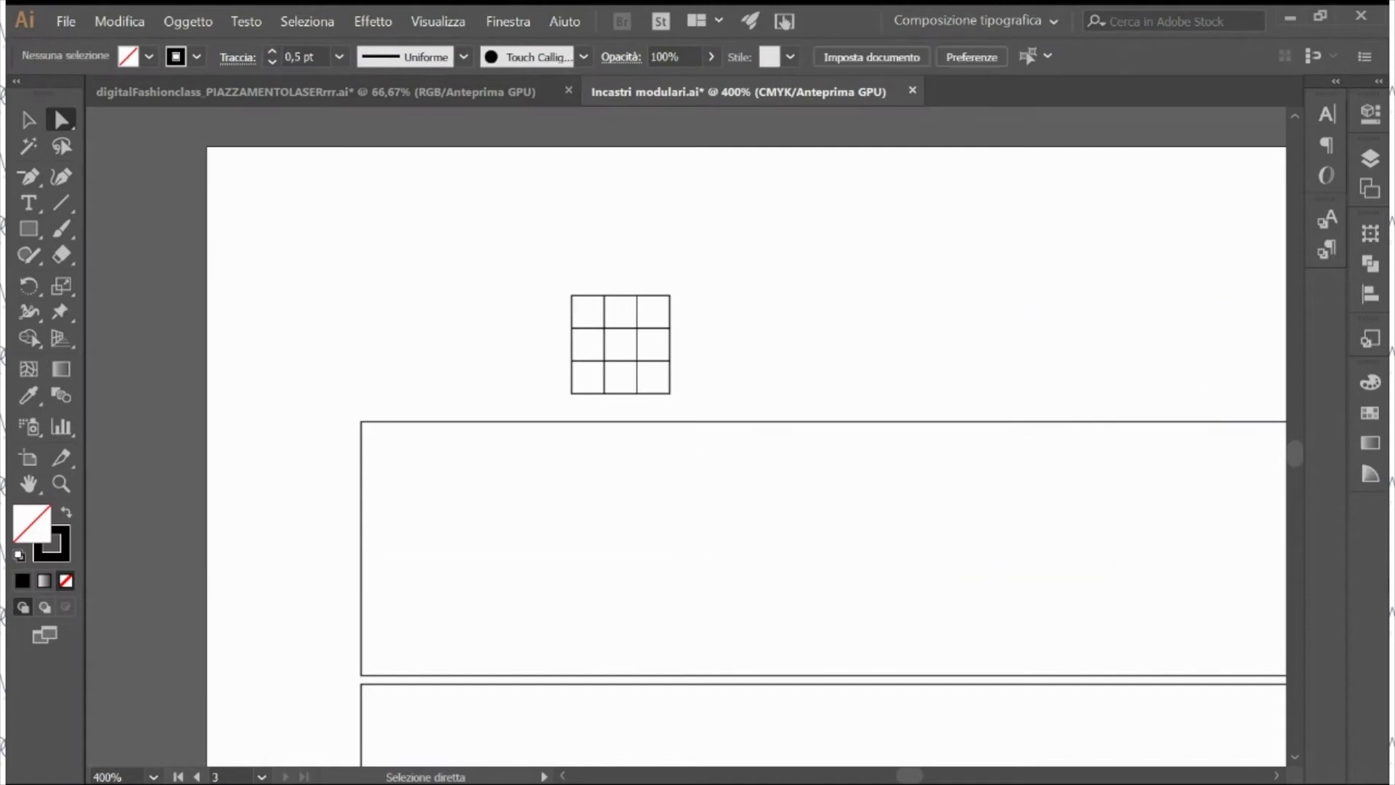
# Step: Copy only the bottom edge of the grid's bottom middle cell and place the copy inside the upper rectangle near its left end
pyautogui.click(620, 394)
pyautogui.hotkey('ctrl', 'v')
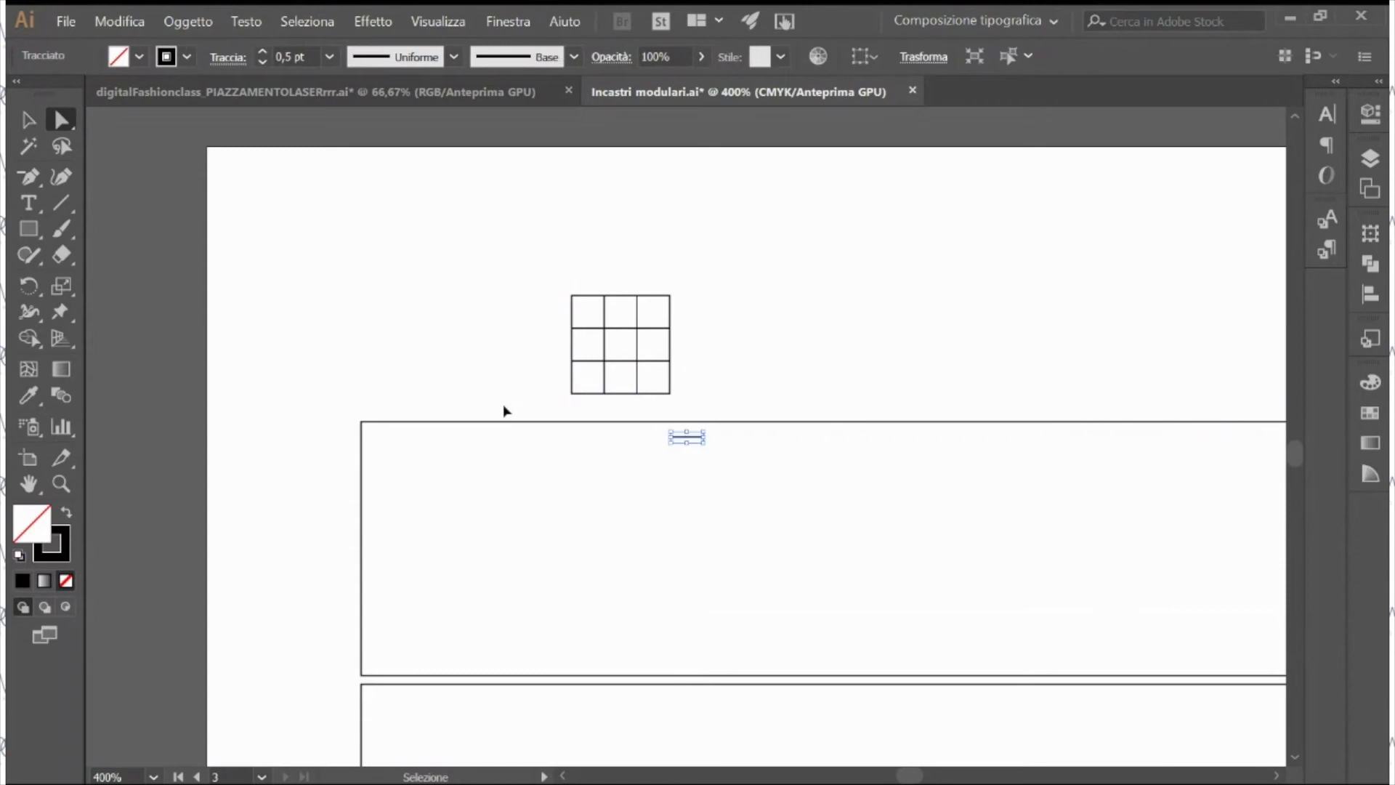
pyautogui.press('v')
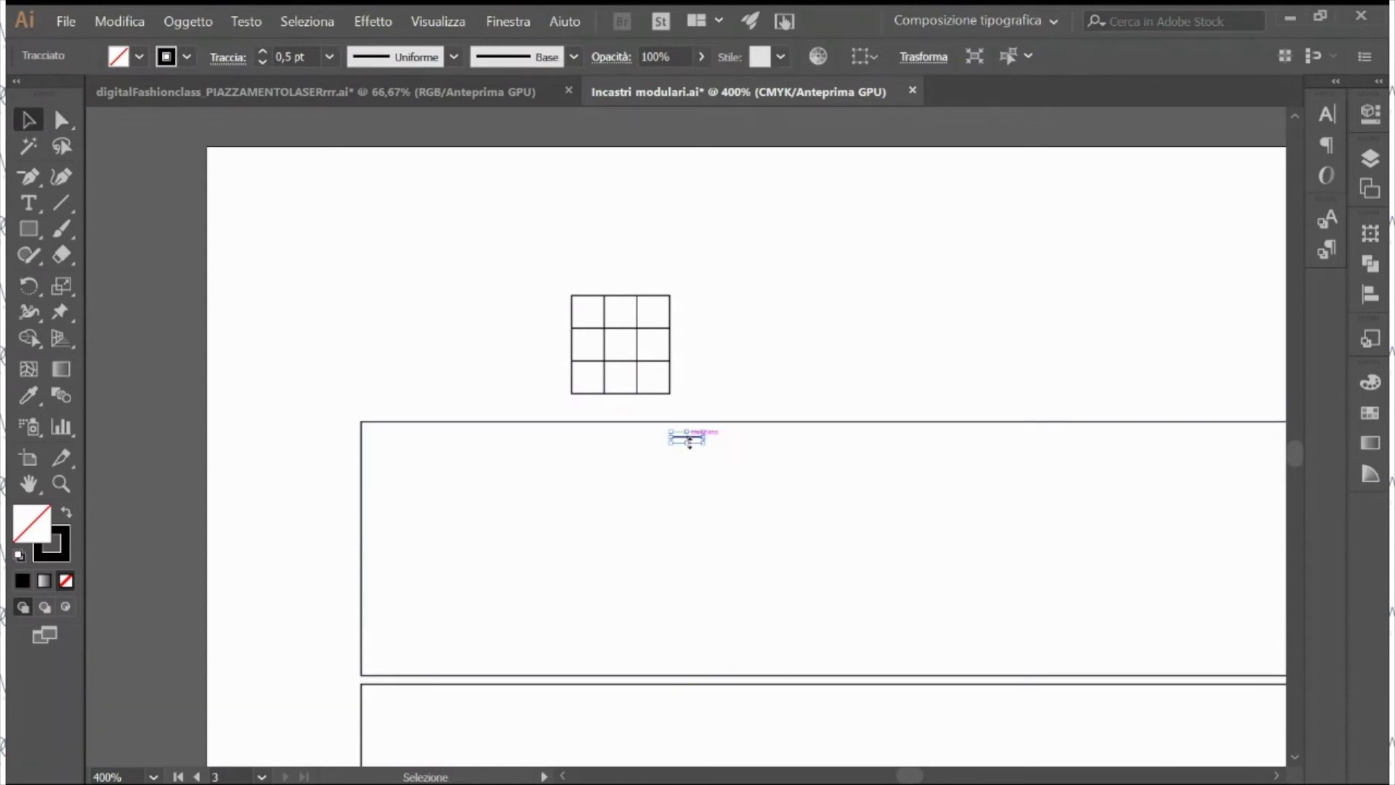
pyautogui.moveTo(699, 440); pyautogui.dragTo(483, 495)
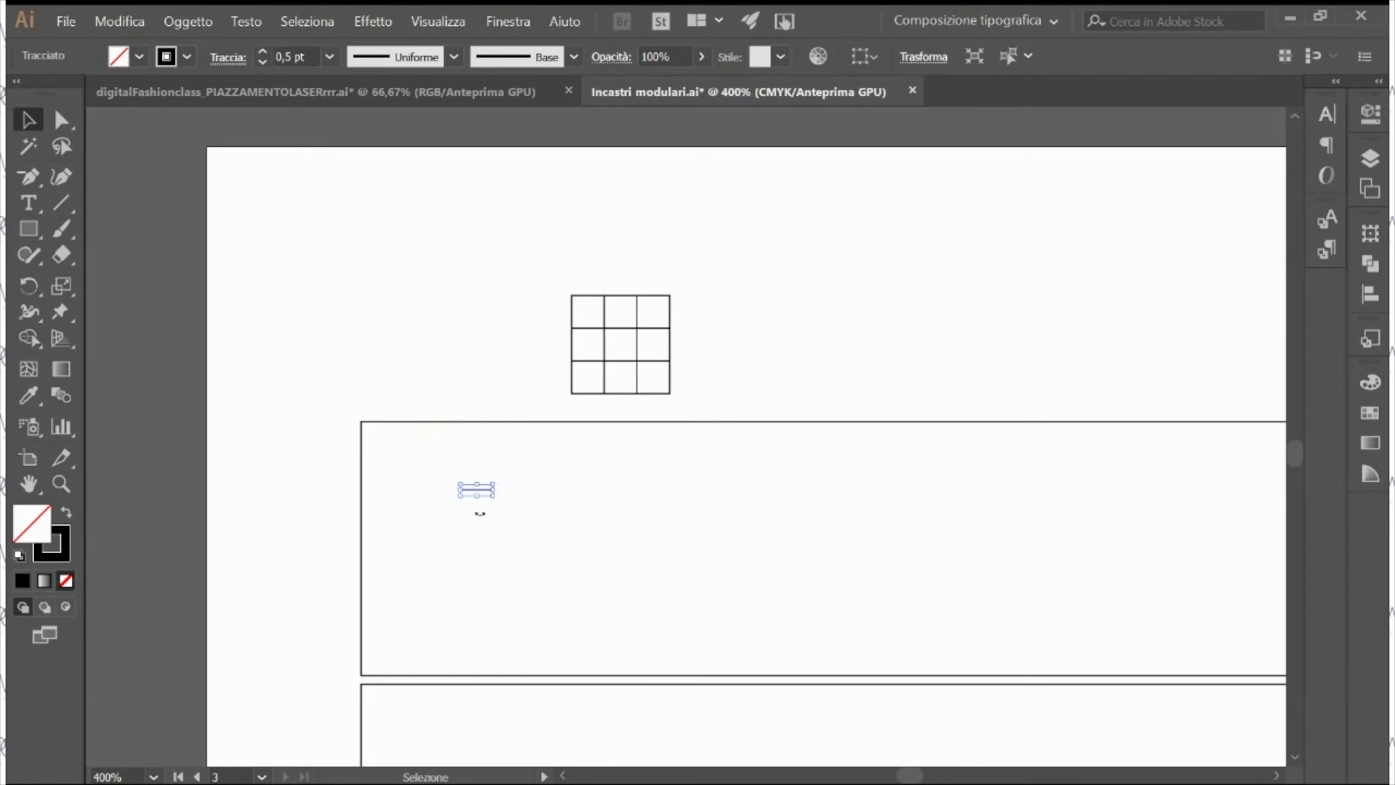
pyautogui.click(483, 505)
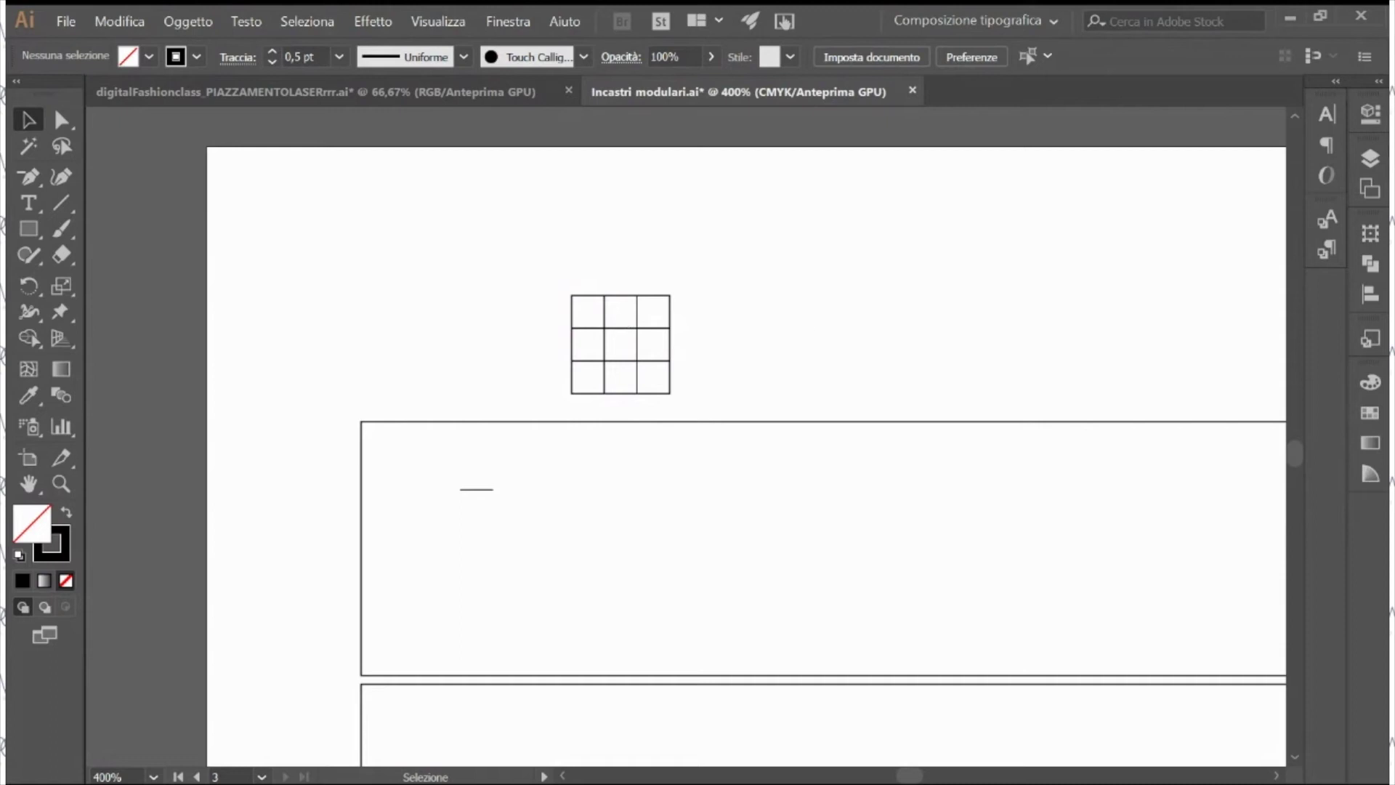
# Step: Lock Livello 1 and add a new layer above it
pyautogui.click(1370, 158)
pyautogui.click(1284, 643)
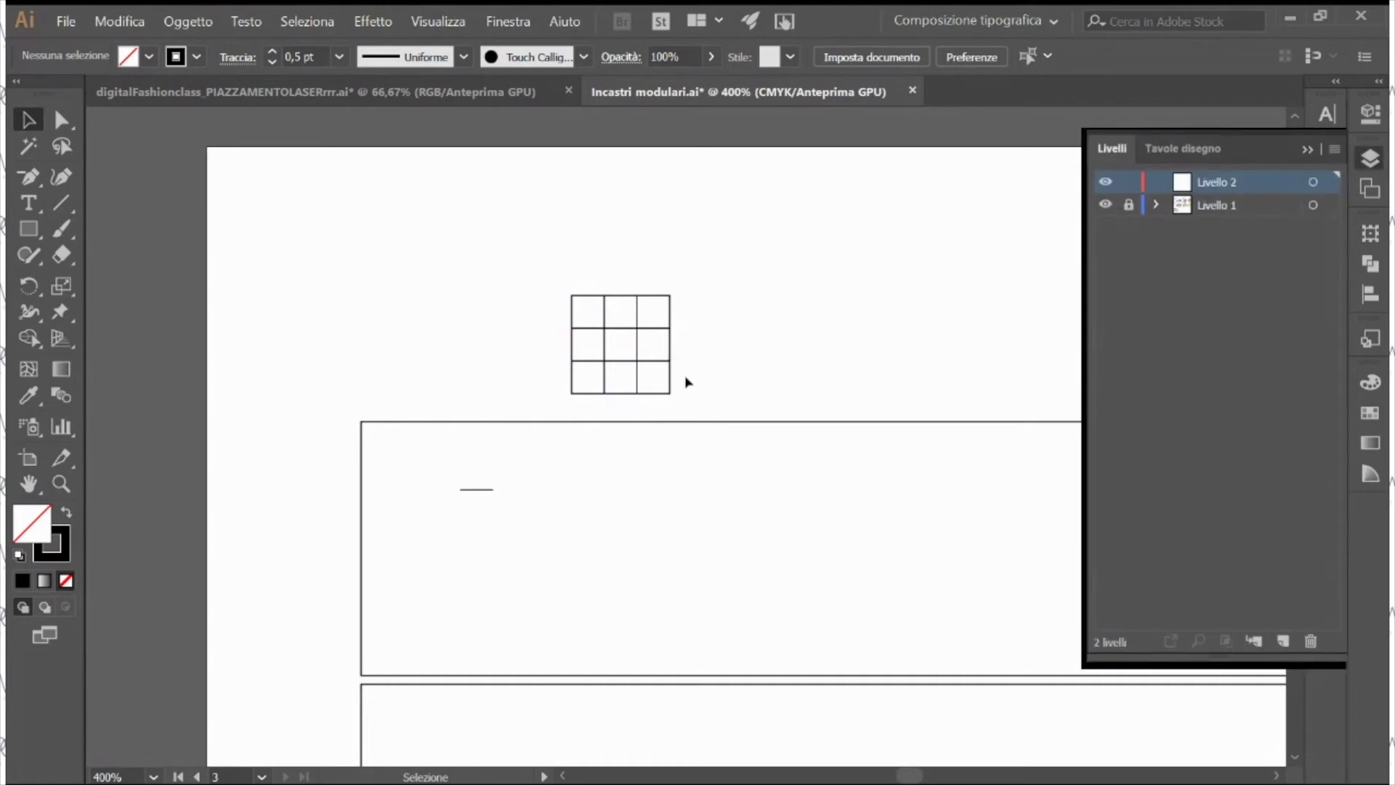
# Step: Choose the Curvature tool and set the stroke colour to green #23ec40
pyautogui.press('z')
pyautogui.click(656, 387)
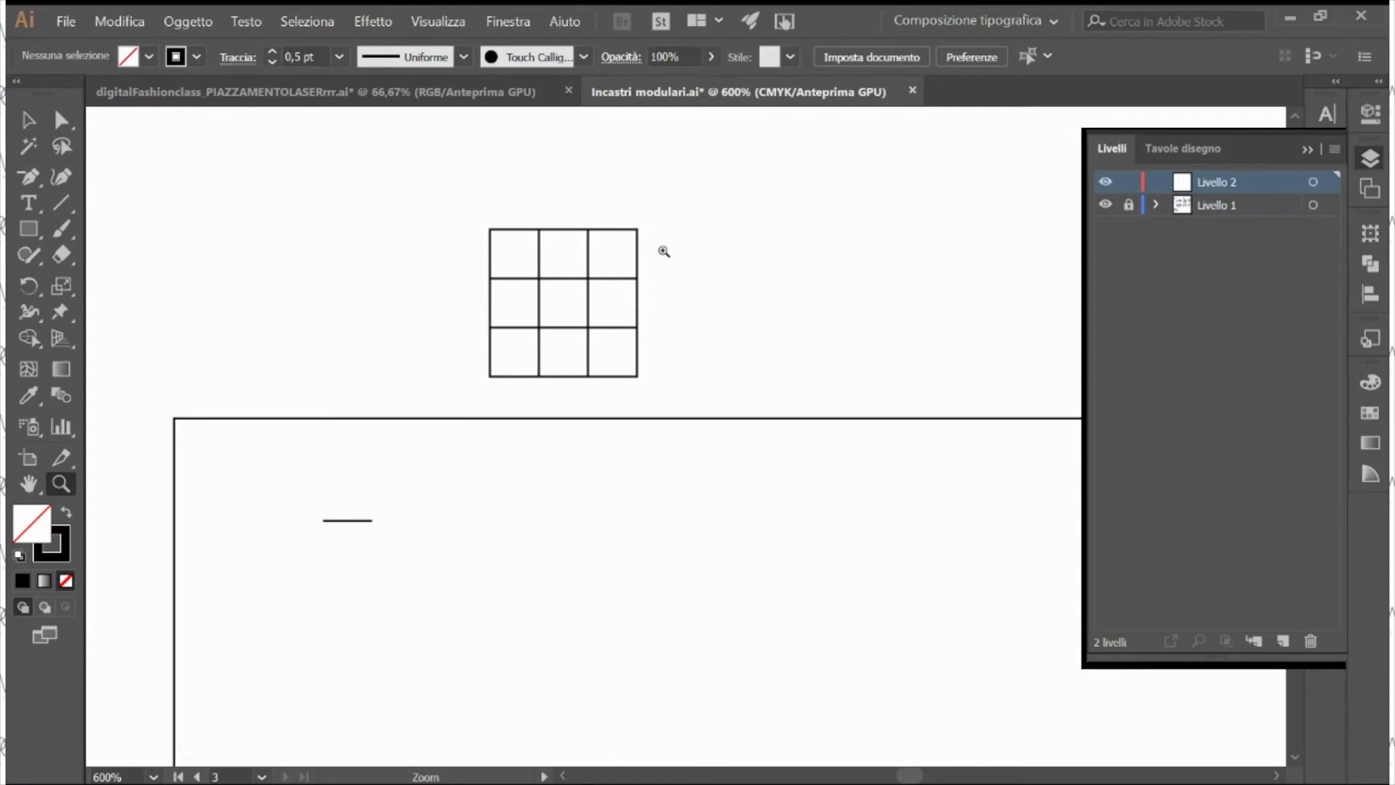
pyautogui.click(64, 179)
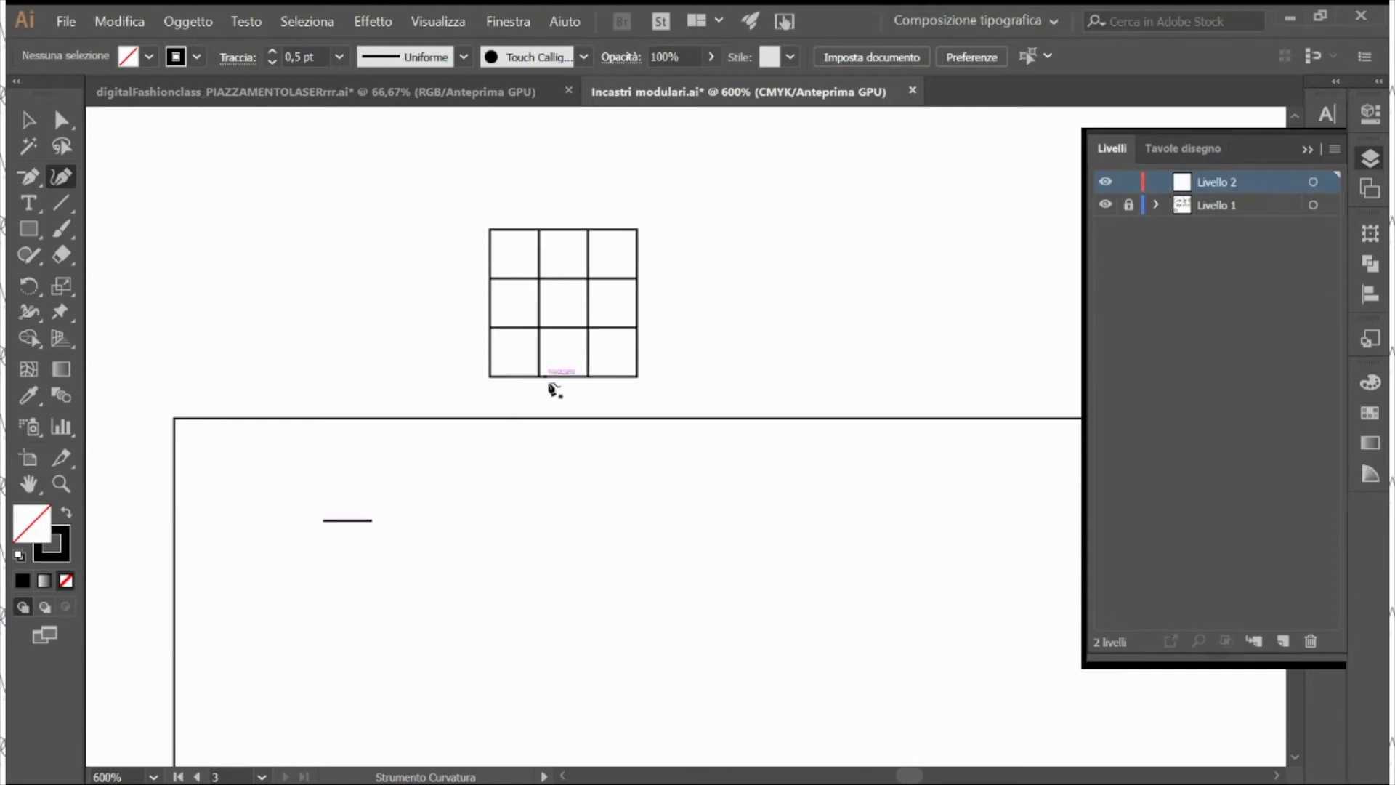
pyautogui.doubleClick(65, 560)
pyautogui.write('23ec40')
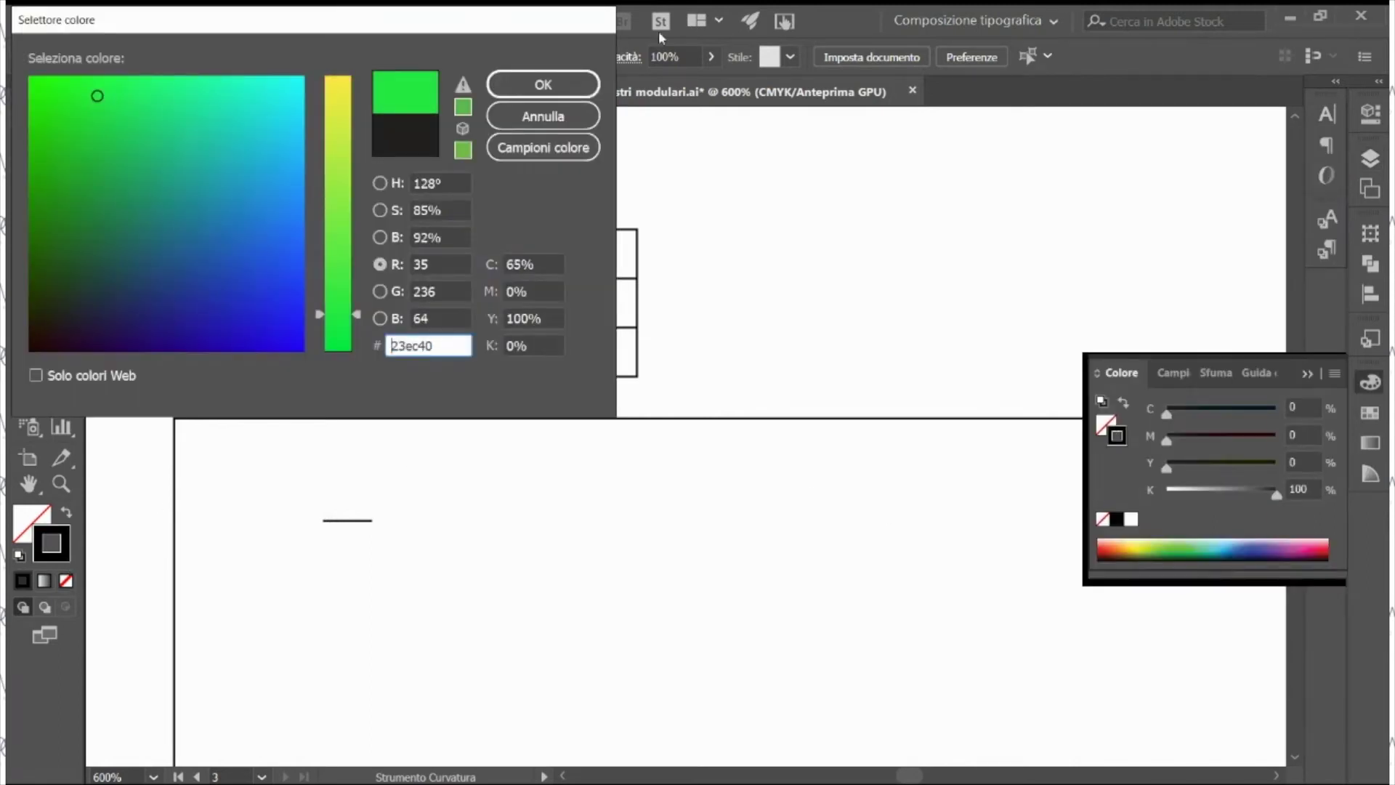
pyautogui.click(544, 84)
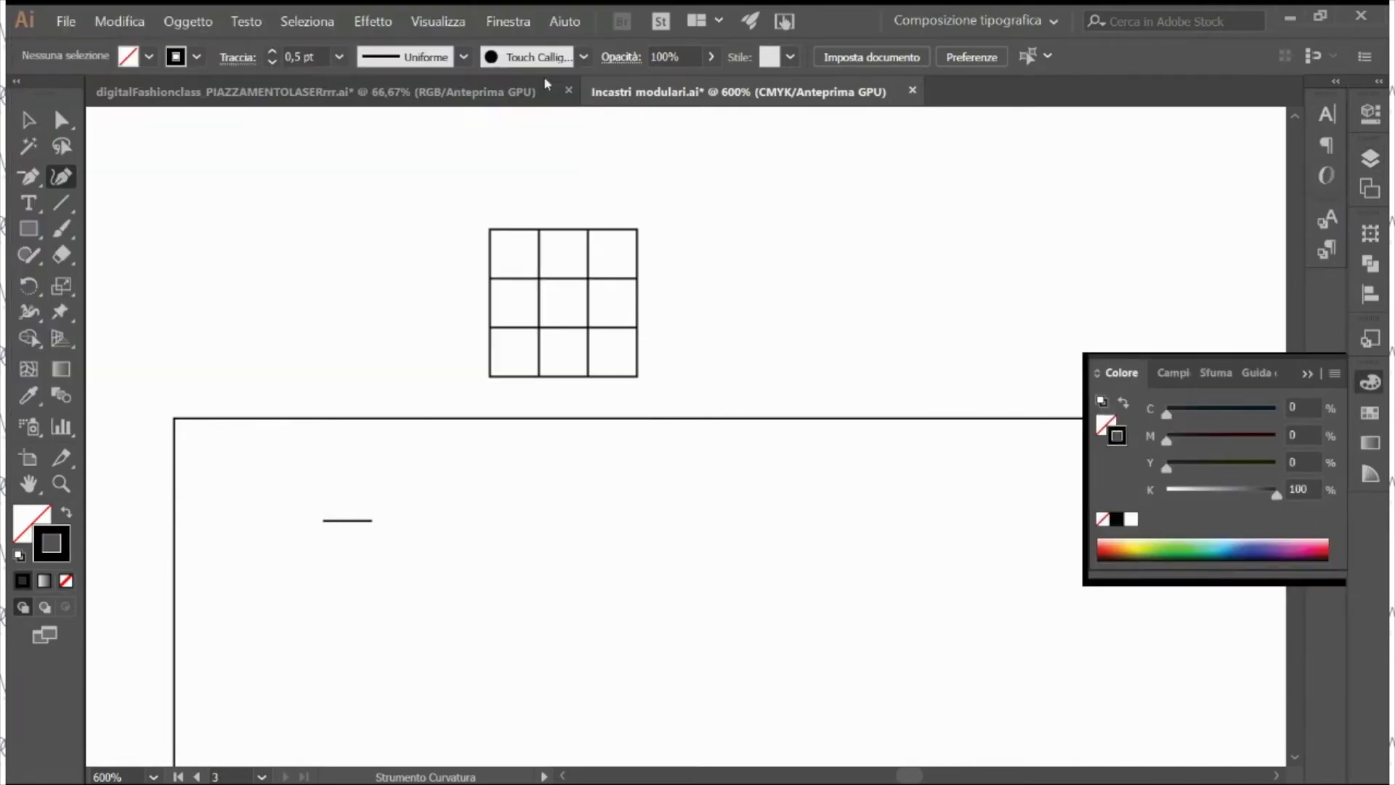
# Step: Draw a rounded, two-lobed open path over the grid with the Curvature tool, from the bottom middle cell's lower left corner to its lower right corner
pyautogui.click(539, 376)
pyautogui.click(511, 353)
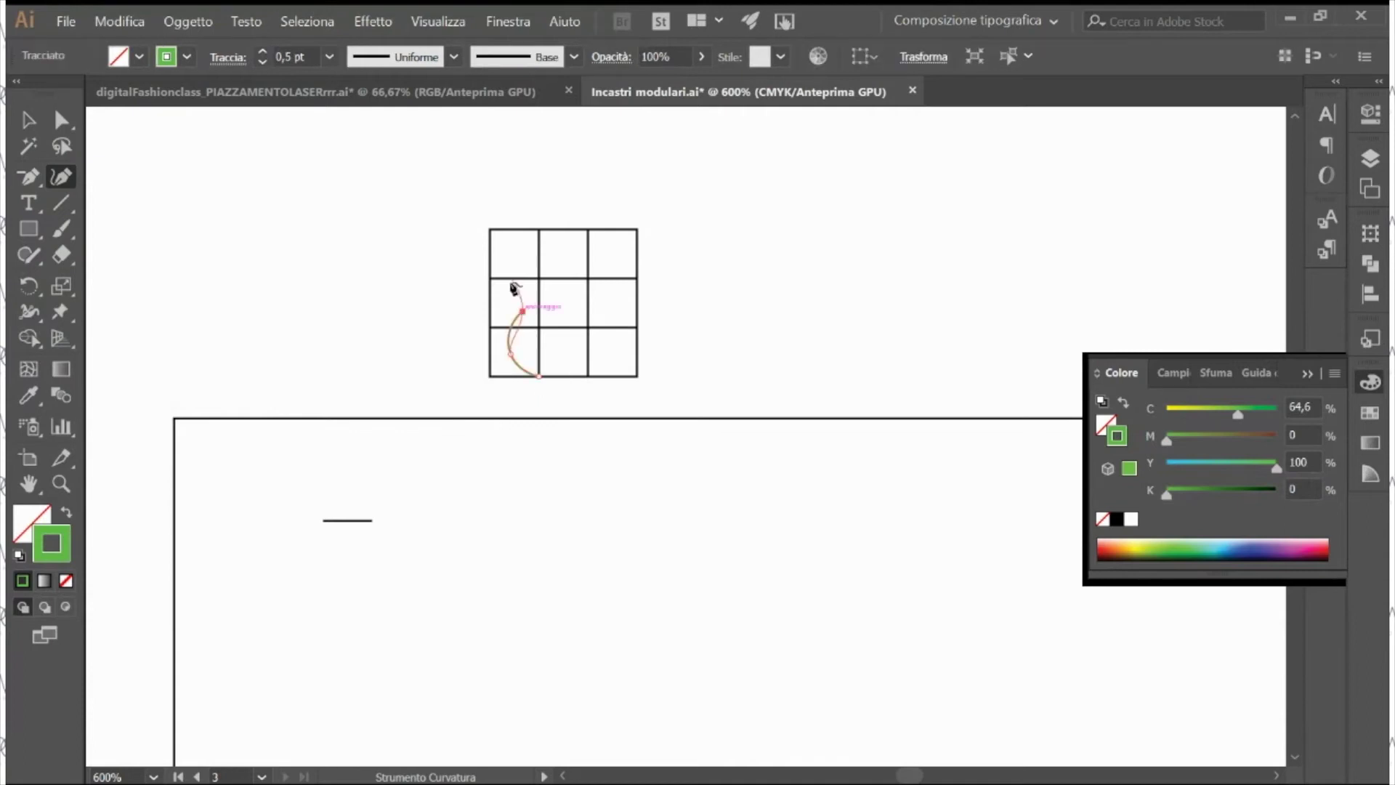
pyautogui.click(499, 303)
pyautogui.click(490, 286)
pyautogui.click(496, 253)
pyautogui.click(518, 240)
pyautogui.click(550, 242)
pyautogui.click(571, 245)
pyautogui.click(591, 233)
pyautogui.click(615, 230)
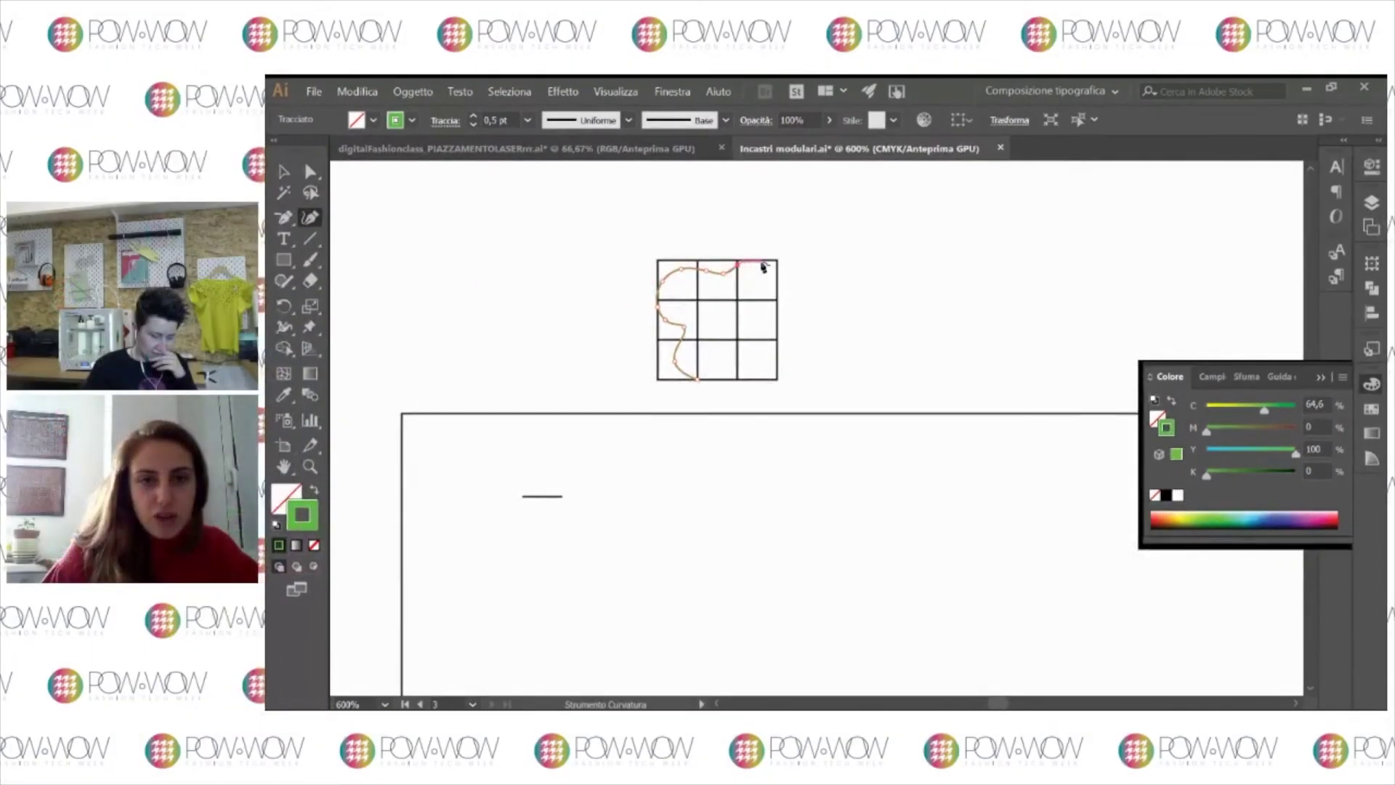
pyautogui.click(777, 285)
pyautogui.click(769, 318)
pyautogui.click(760, 352)
pyautogui.click(740, 378)
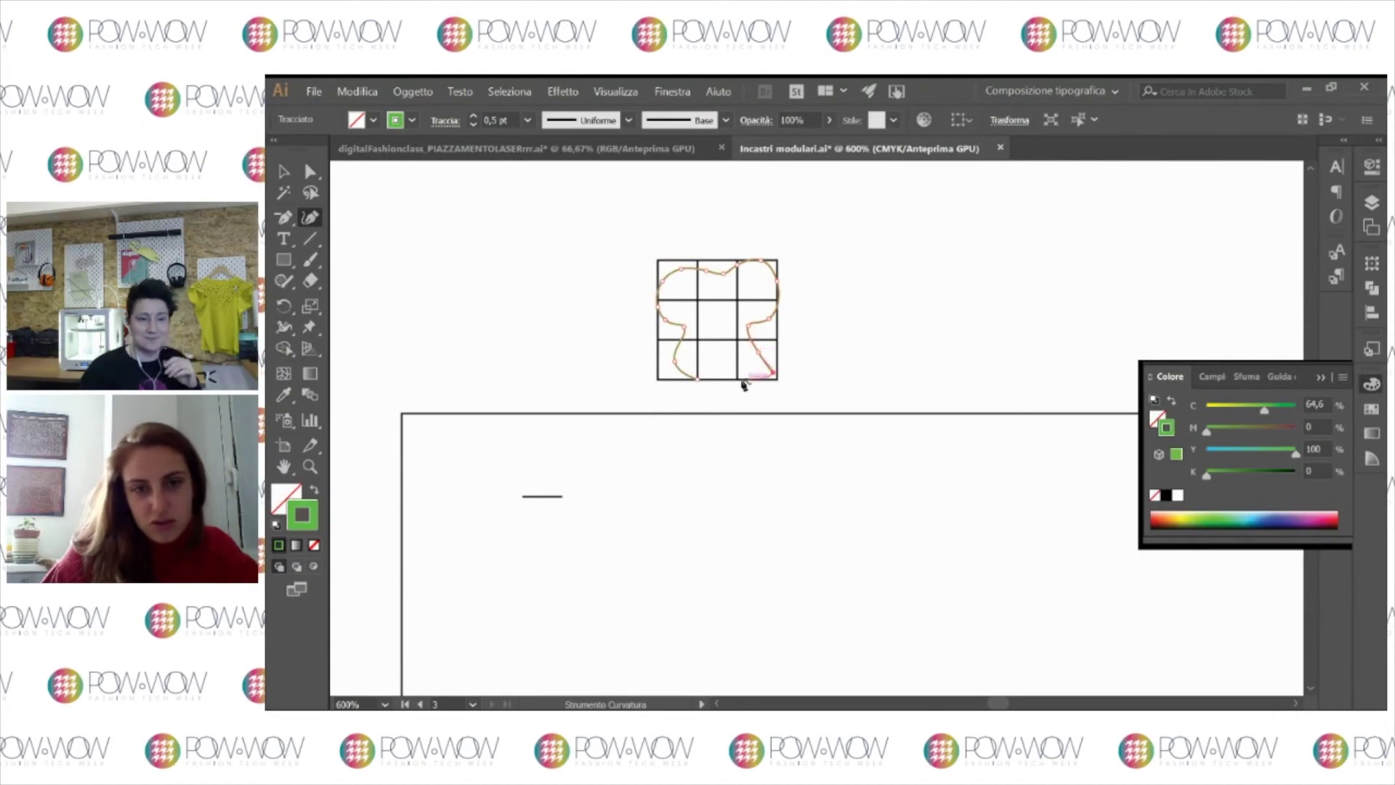
# Step: Remove the stray point from the path's lower right curve and pull its upper notch down to the lower edge of the grid's top row
pyautogui.click(772, 362)
pyautogui.press('Delete')
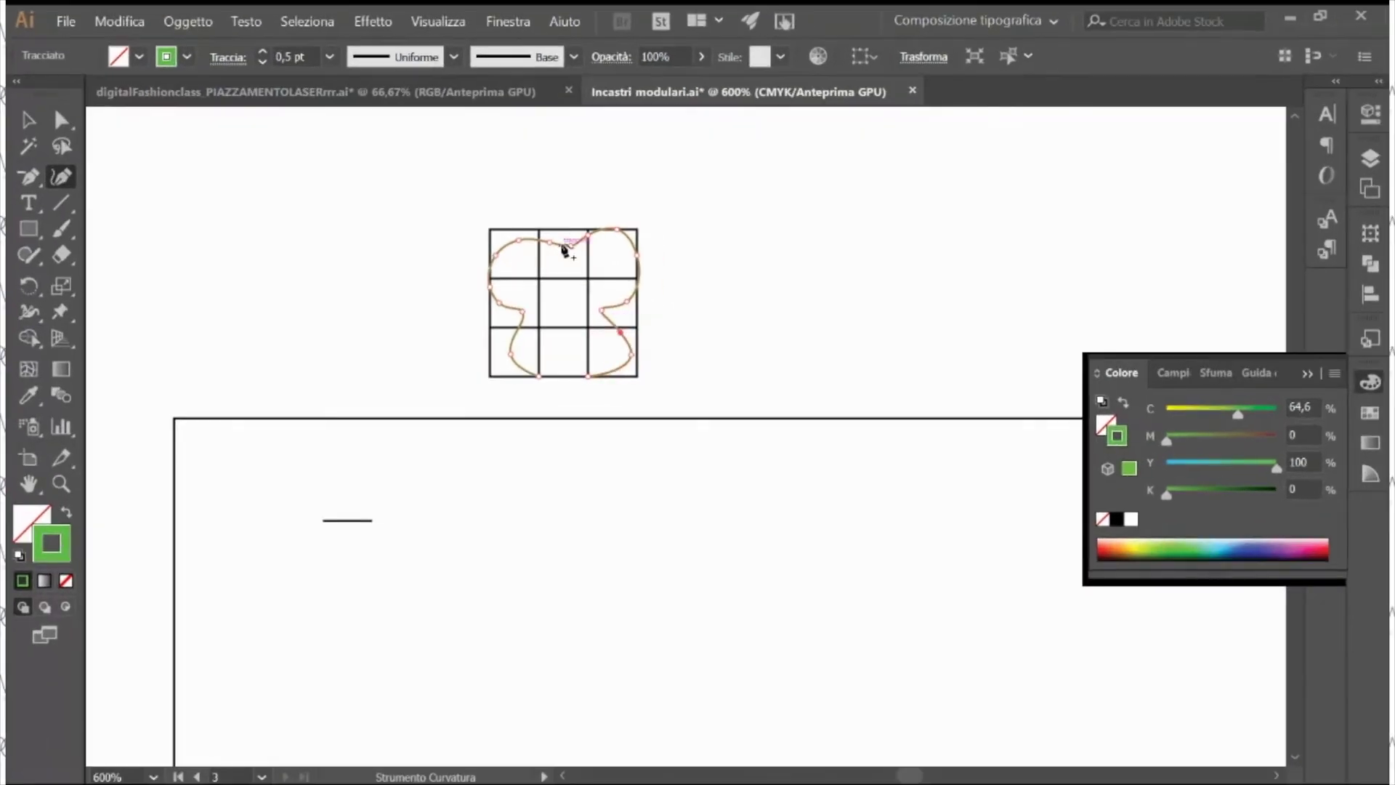
pyautogui.moveTo(725, 271); pyautogui.dragTo(726, 305)
pyautogui.moveTo(575, 285); pyautogui.dragTo(592, 288)
pyautogui.press('v')
pyautogui.click(696, 281)
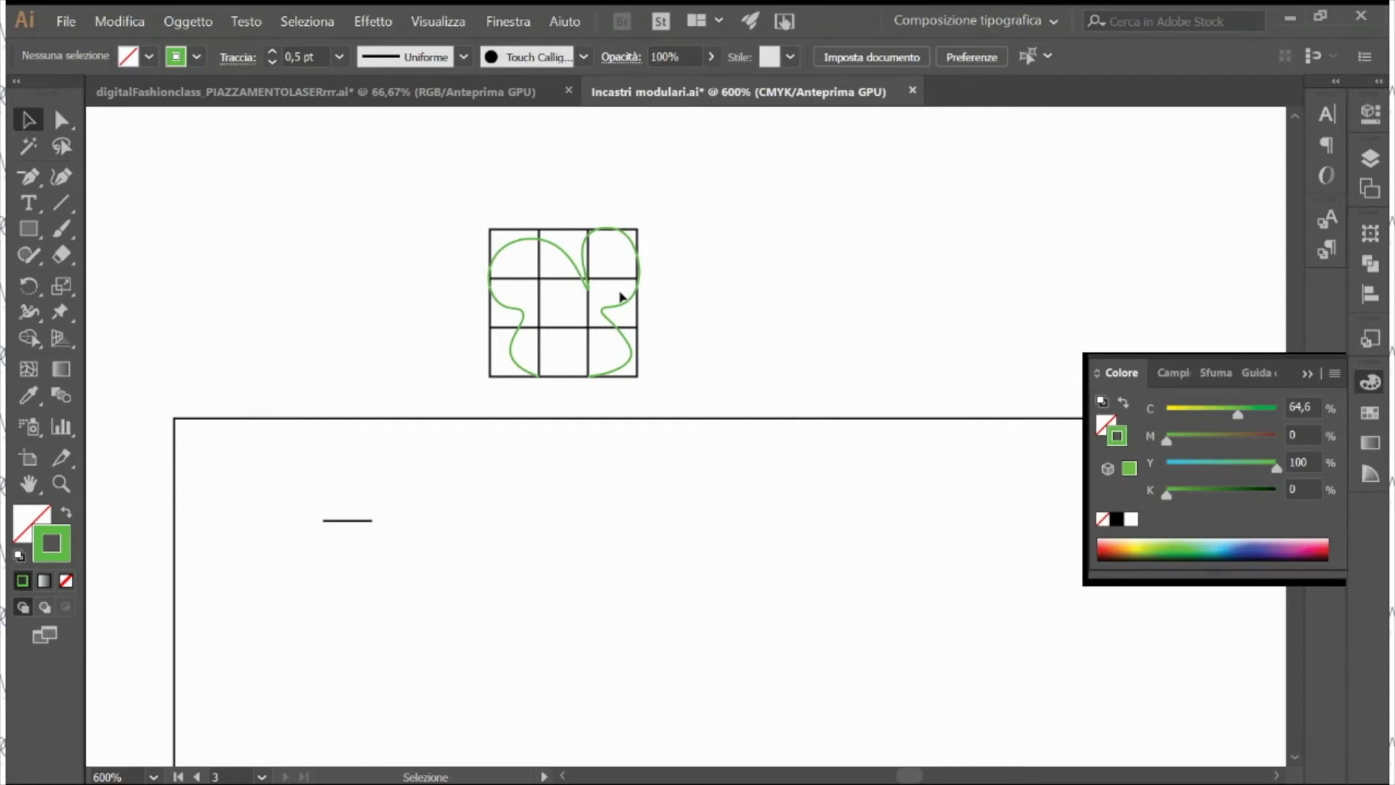
# Step: Move the green outline off the grid so its open ends sit just above the short line in the upper rectangle
pyautogui.moveTo(629, 364); pyautogui.dragTo(407, 492)
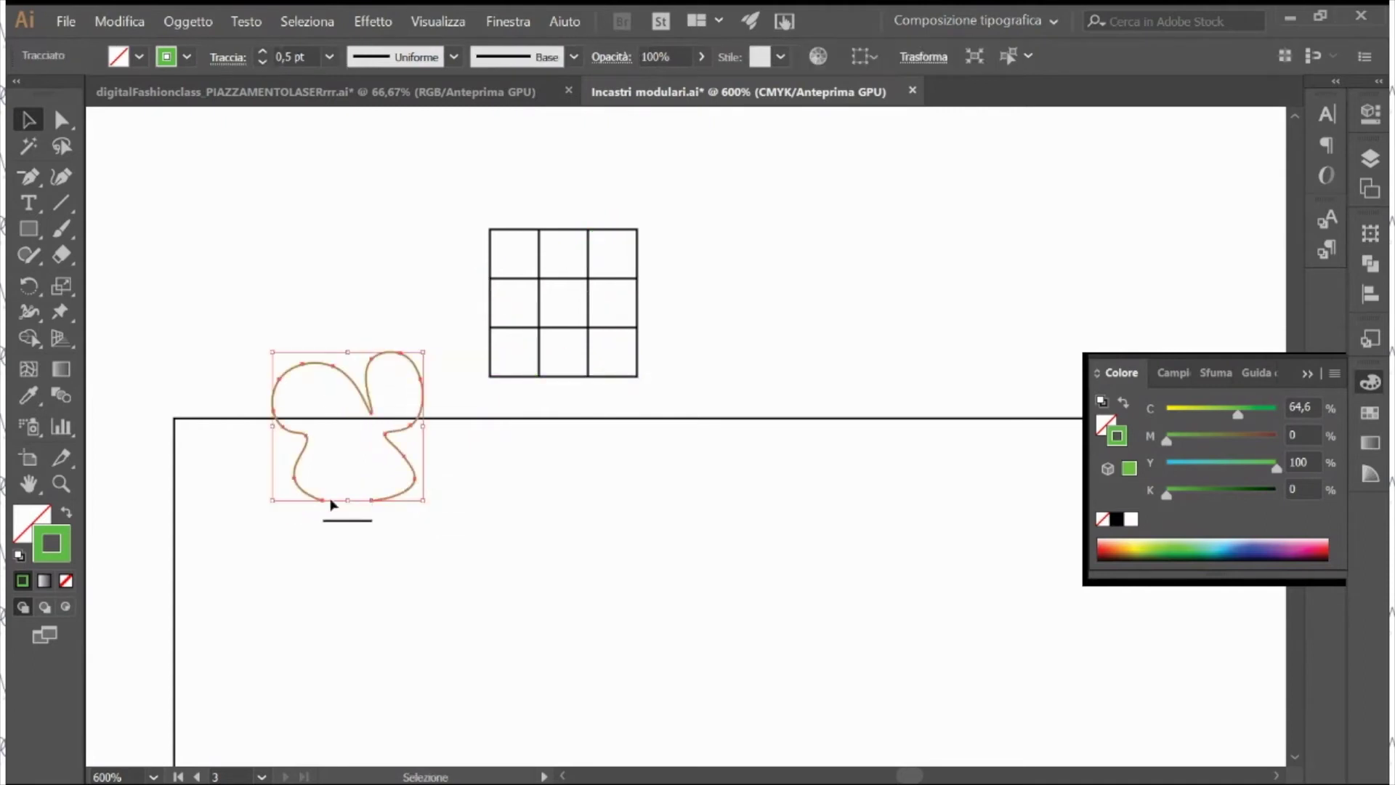
pyautogui.click(409, 520)
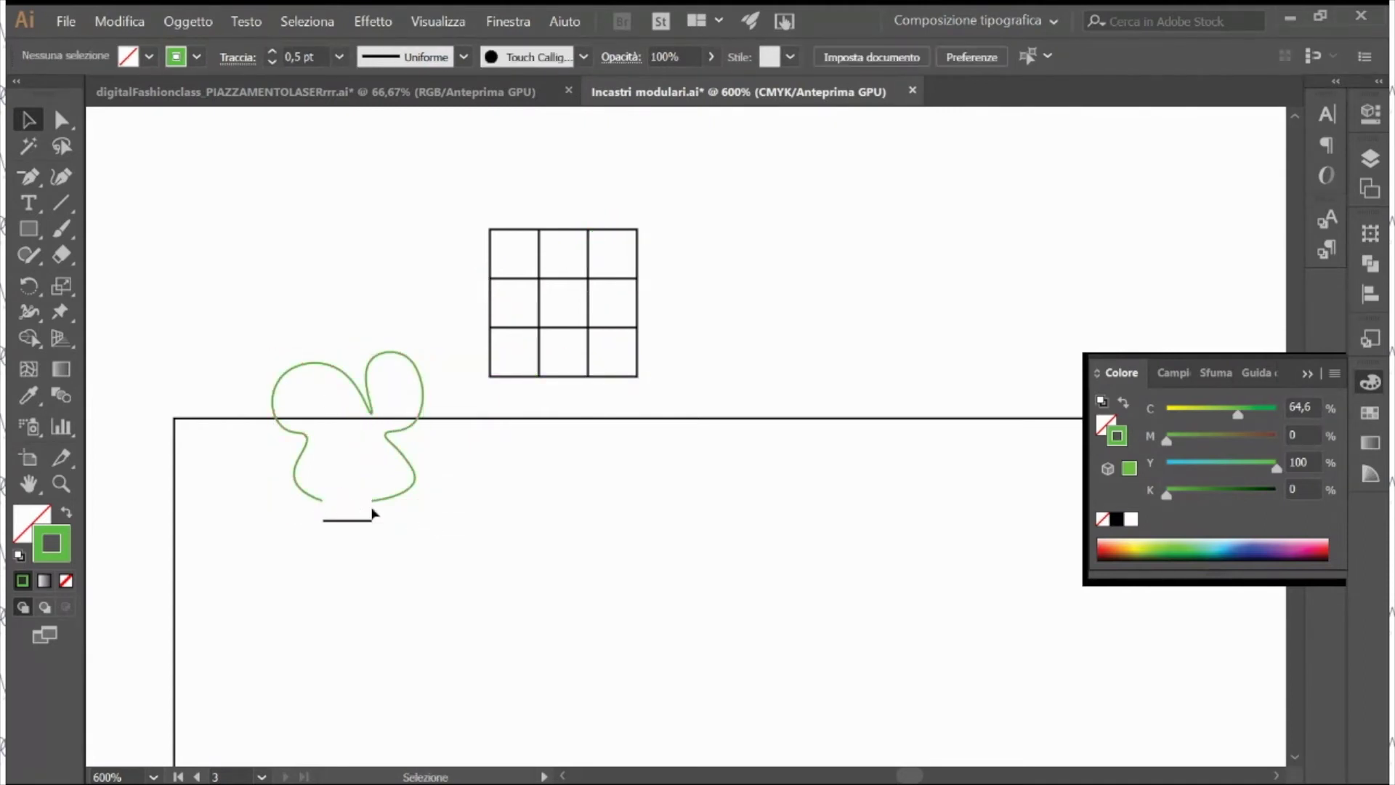
pyautogui.moveTo(393, 504); pyautogui.dragTo(398, 512)
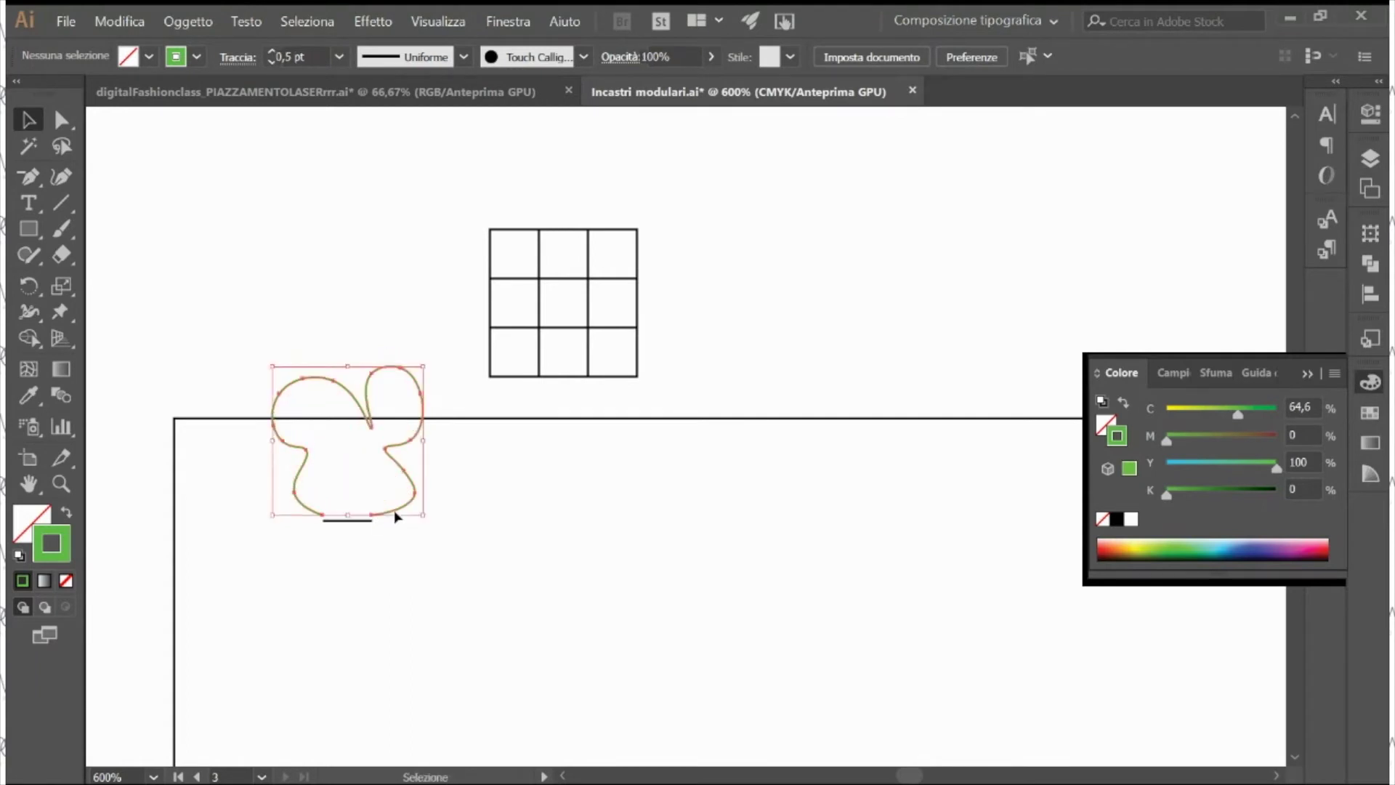
pyautogui.click(451, 471)
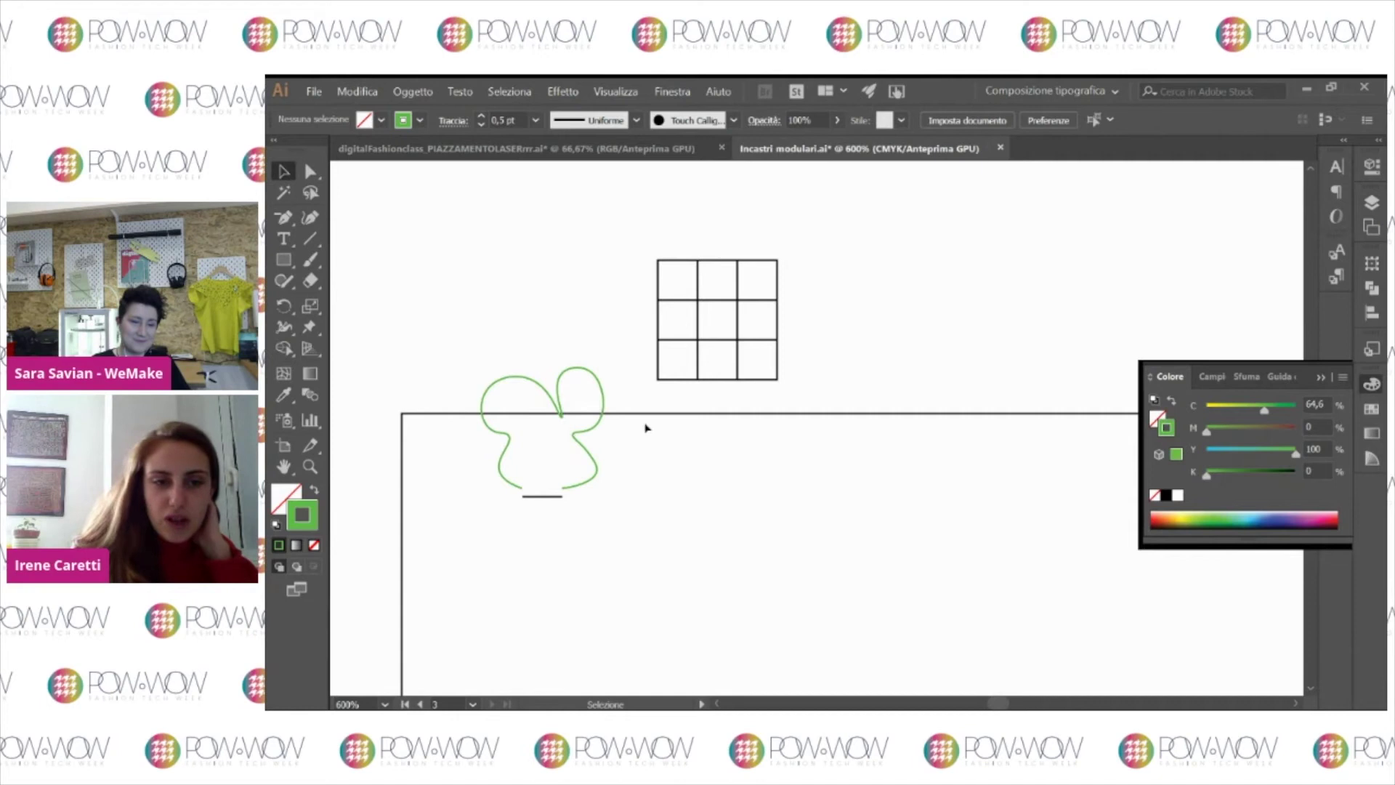
# Step: Swap fill and stroke on the outline so the shape has a solid green fill and no stroke
pyautogui.click(600, 467)
pyautogui.click(313, 492)
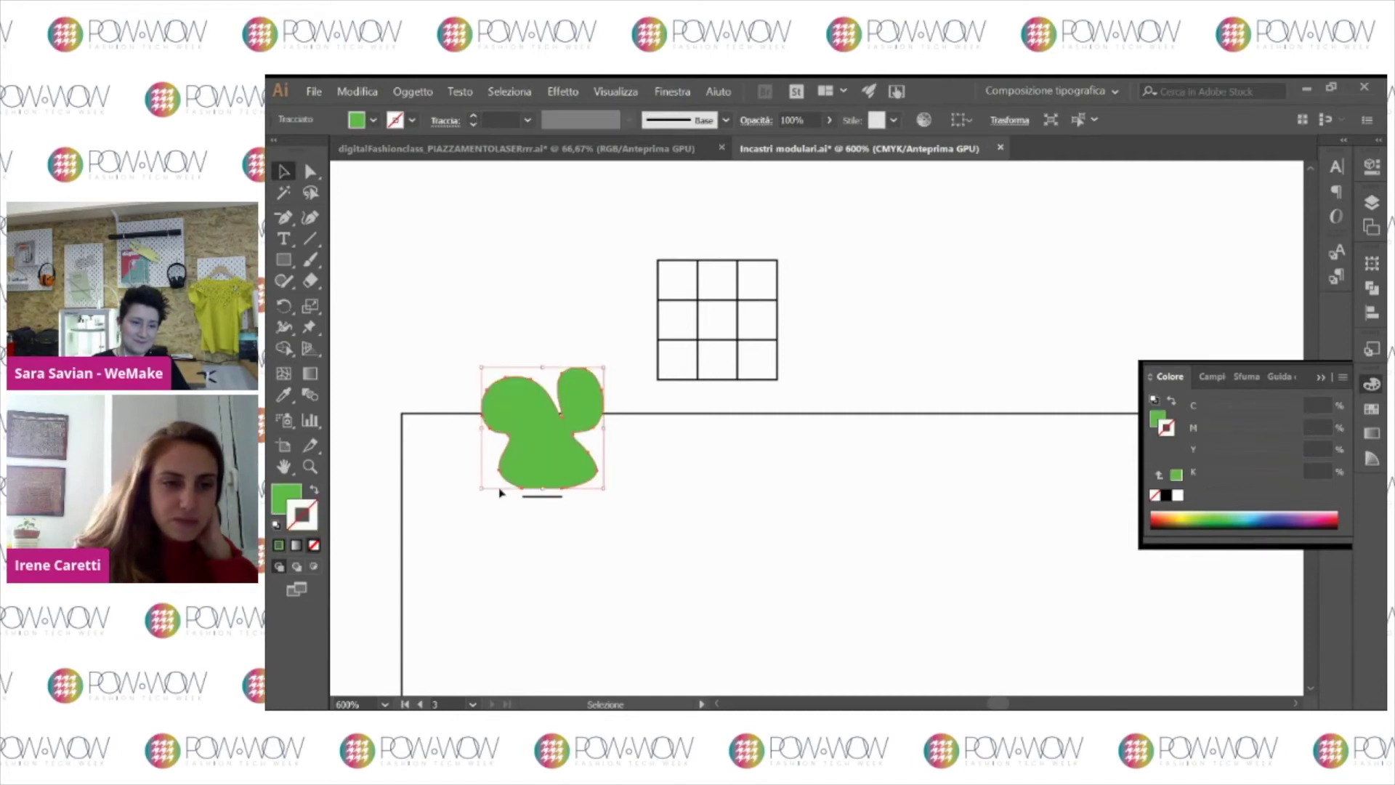
pyautogui.click(703, 473)
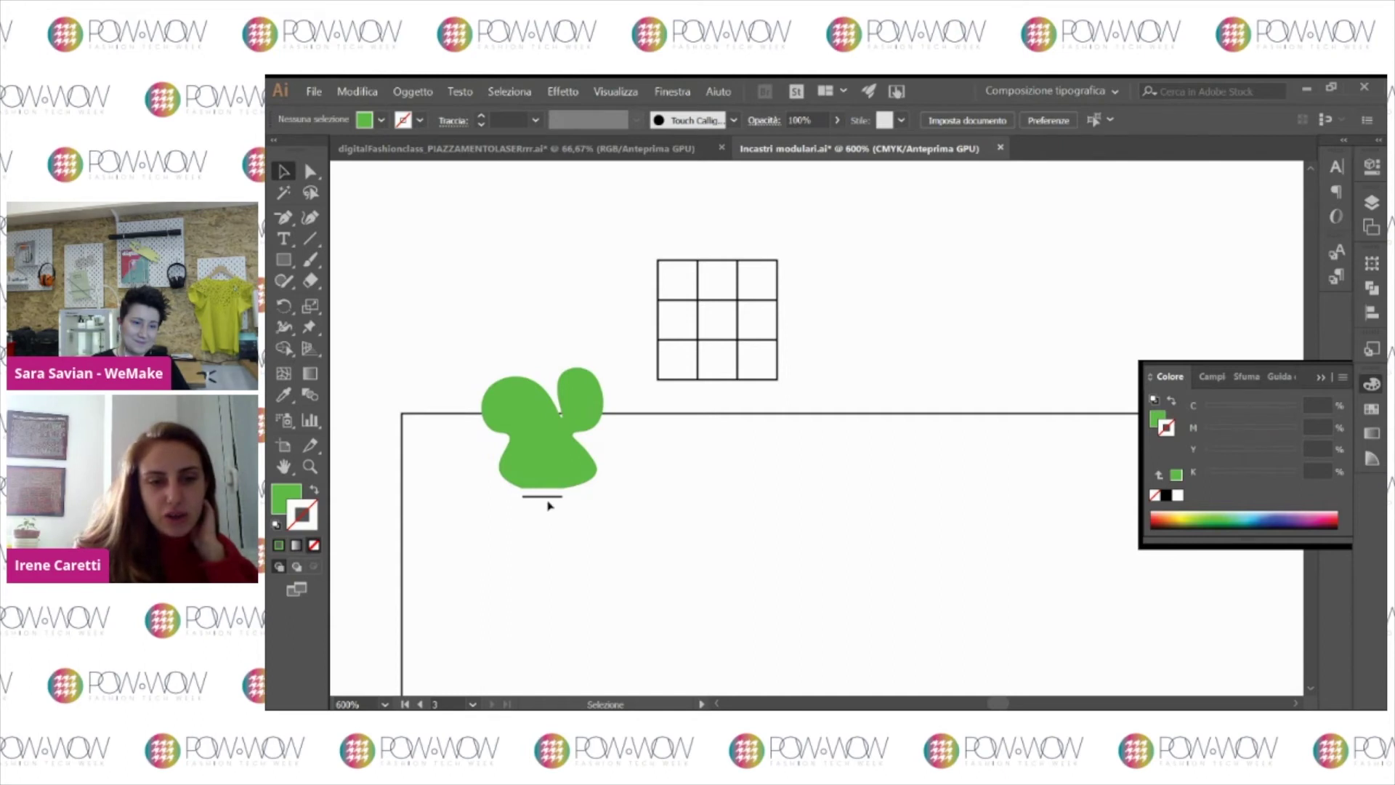
# Step: Duplicate the green shape horizontally to the right along the upper rectangle
pyautogui.click(555, 462)
pyautogui.keyDown('alt'); pyautogui.moveTo(555, 460); pyautogui.dragTo(827, 461); pyautogui.keyUp('alt')
pyautogui.hotkey('ctrl', '-')
pyautogui.hotkey('ctrl', '-')
pyautogui.hotkey('ctrl', '-')
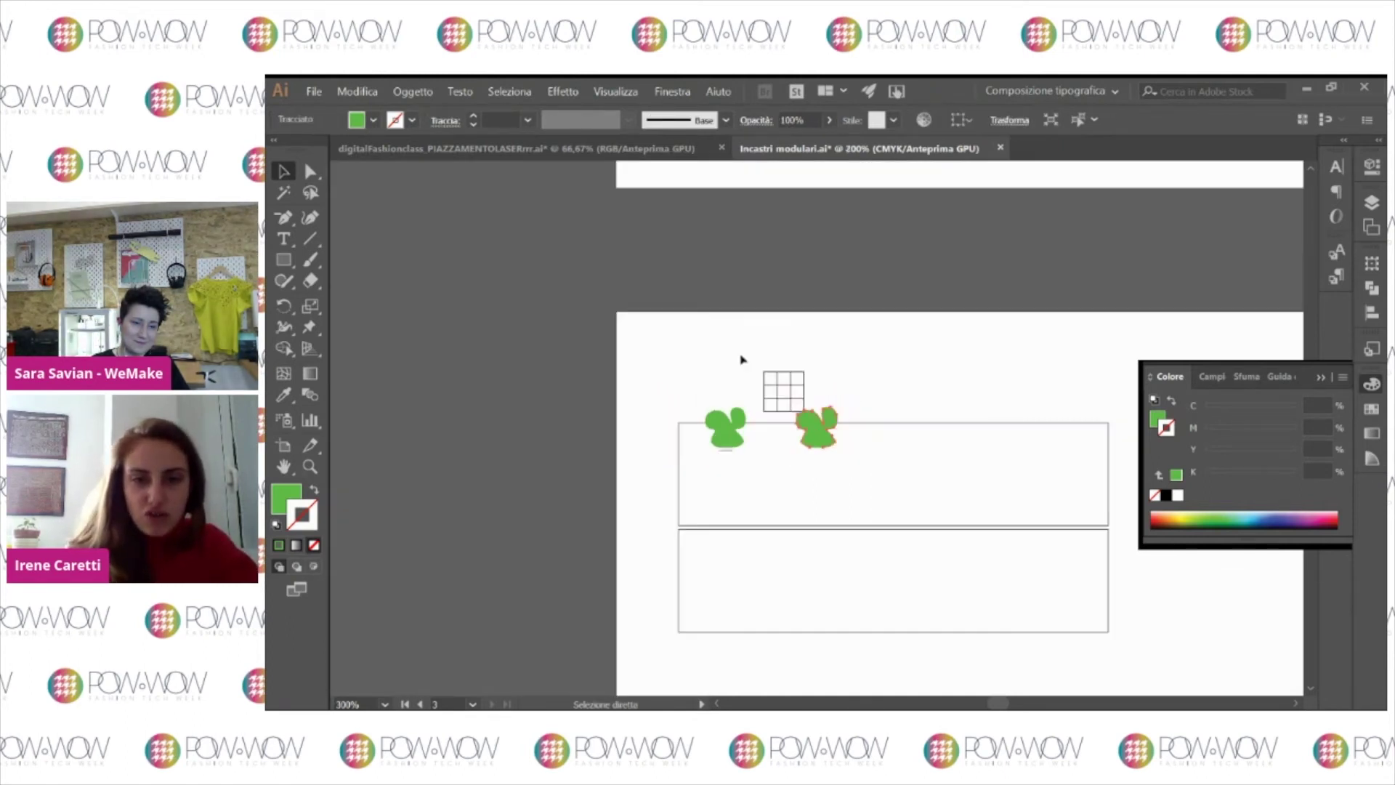
# Step: Unlock Livello 1 and move the lower rectangle down together with the copied green shape
pyautogui.scroll(-3, 879, 478)
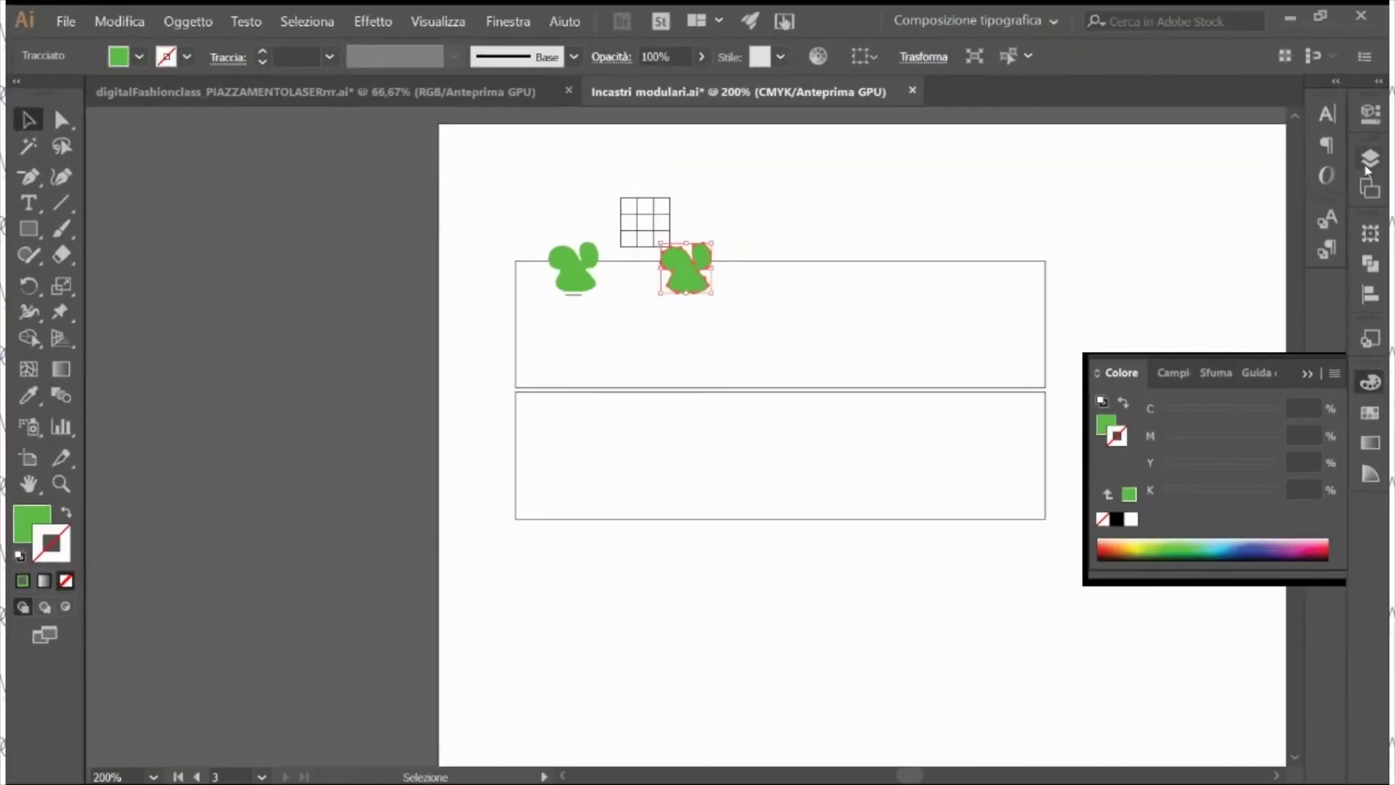
pyautogui.click(1371, 202)
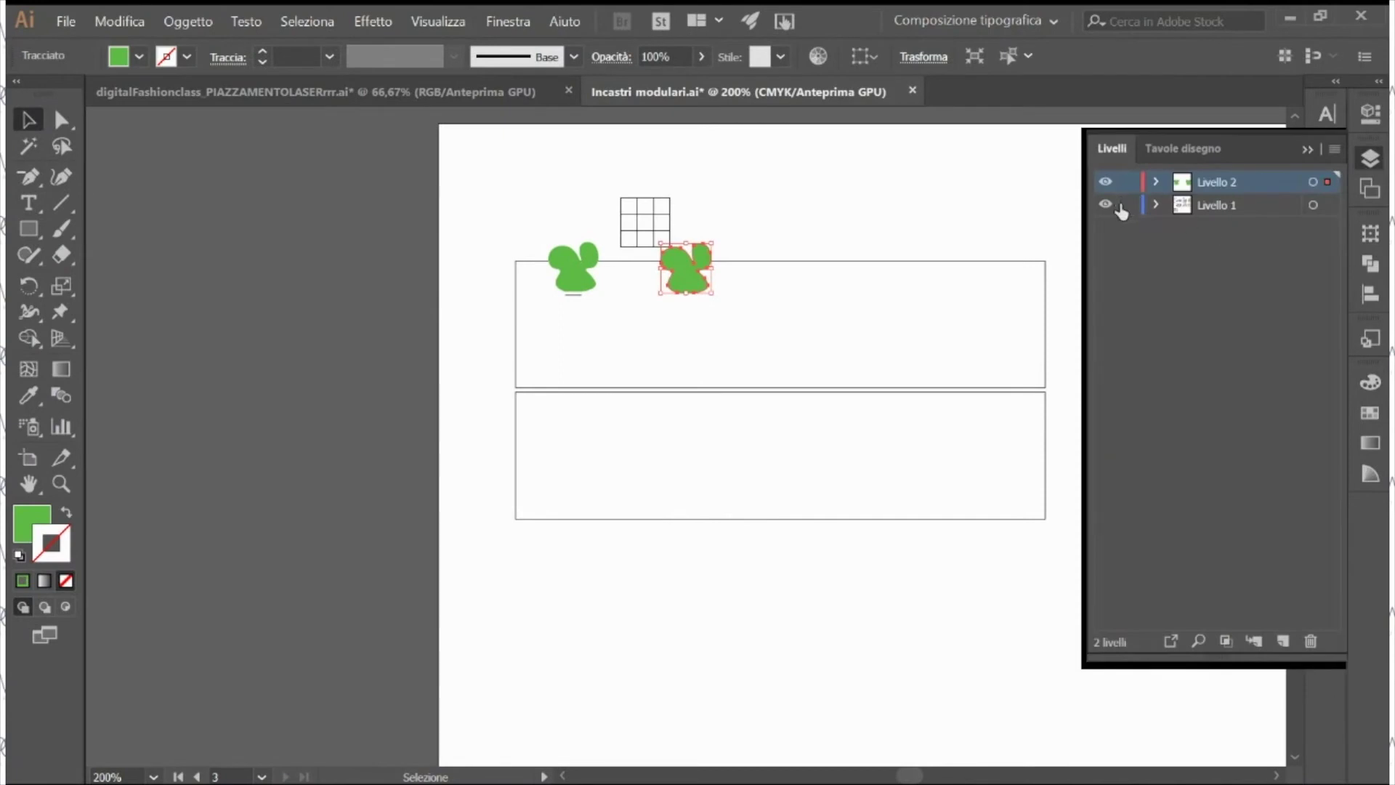
pyautogui.keyDown('shift'); pyautogui.moveTo(761, 519); pyautogui.dragTo(754, 553); pyautogui.keyUp('shift')
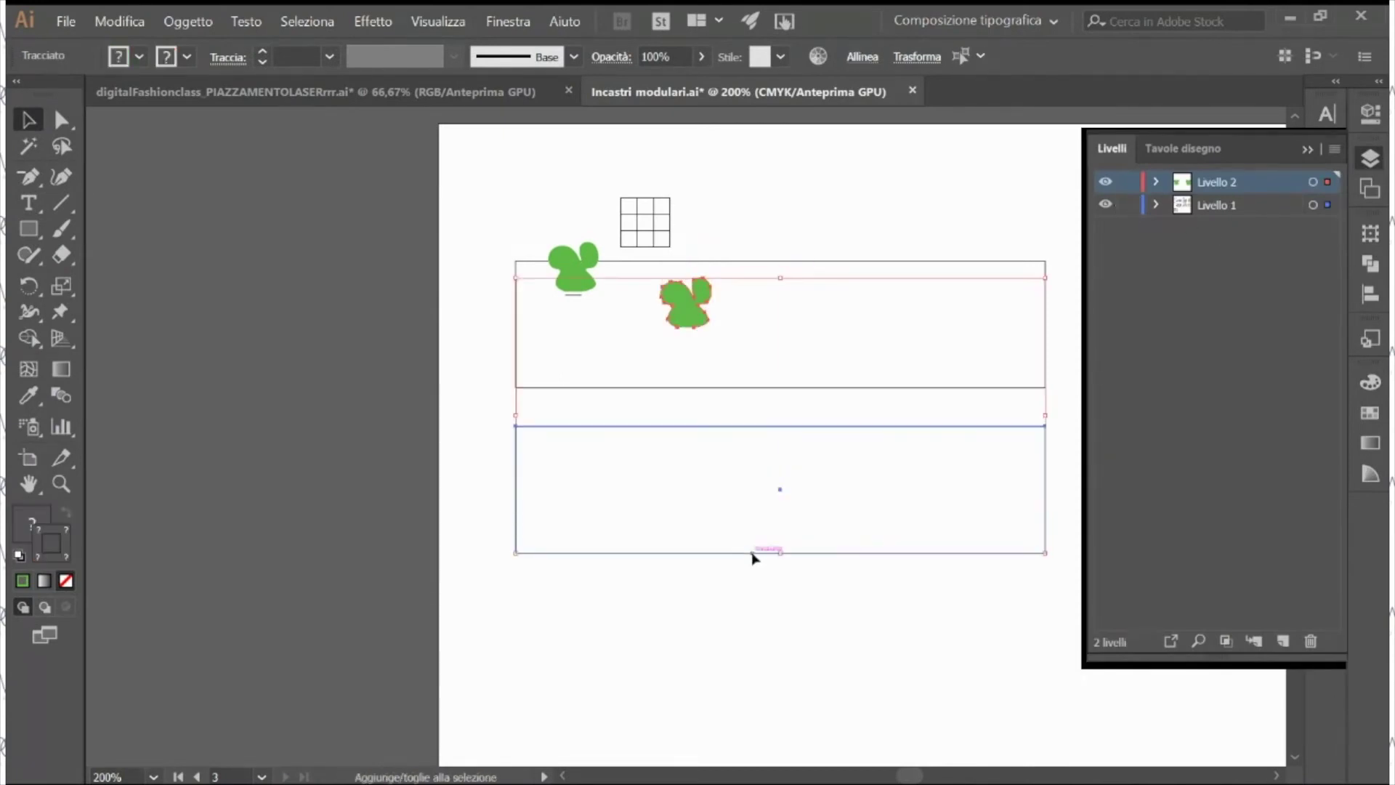
pyautogui.click(739, 377)
# Step: Move the short line from under the left green shape to just inside the lower rectangle, near its upper left corner
pyautogui.press('z')
pyautogui.click(625, 369)
pyautogui.press('v')
pyautogui.moveTo(658, 299); pyautogui.dragTo(596, 507)
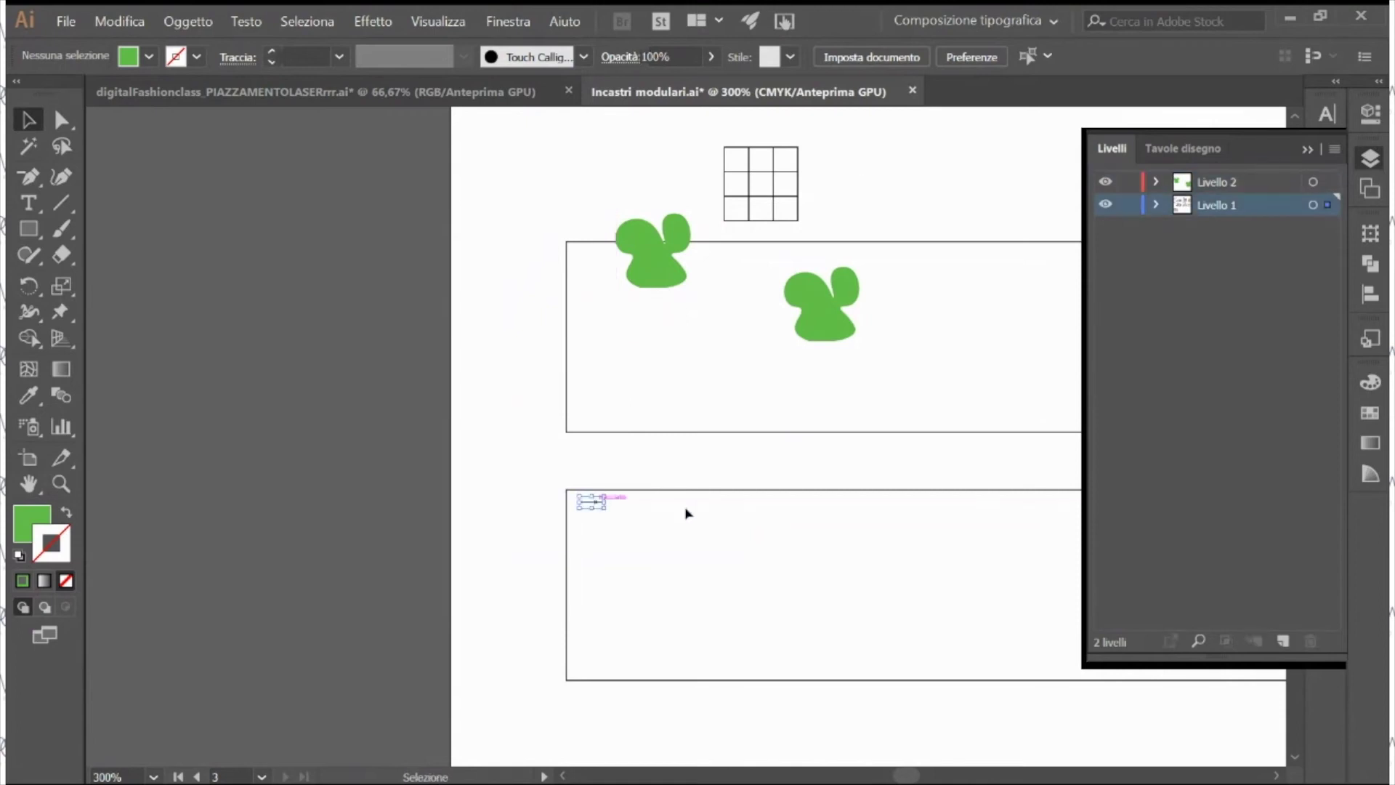
pyautogui.keyDown('ctrl'); pyautogui.click(625, 521); pyautogui.keyUp('ctrl')
pyautogui.keyDown('ctrl'); pyautogui.click(737, 473); pyautogui.keyUp('ctrl')
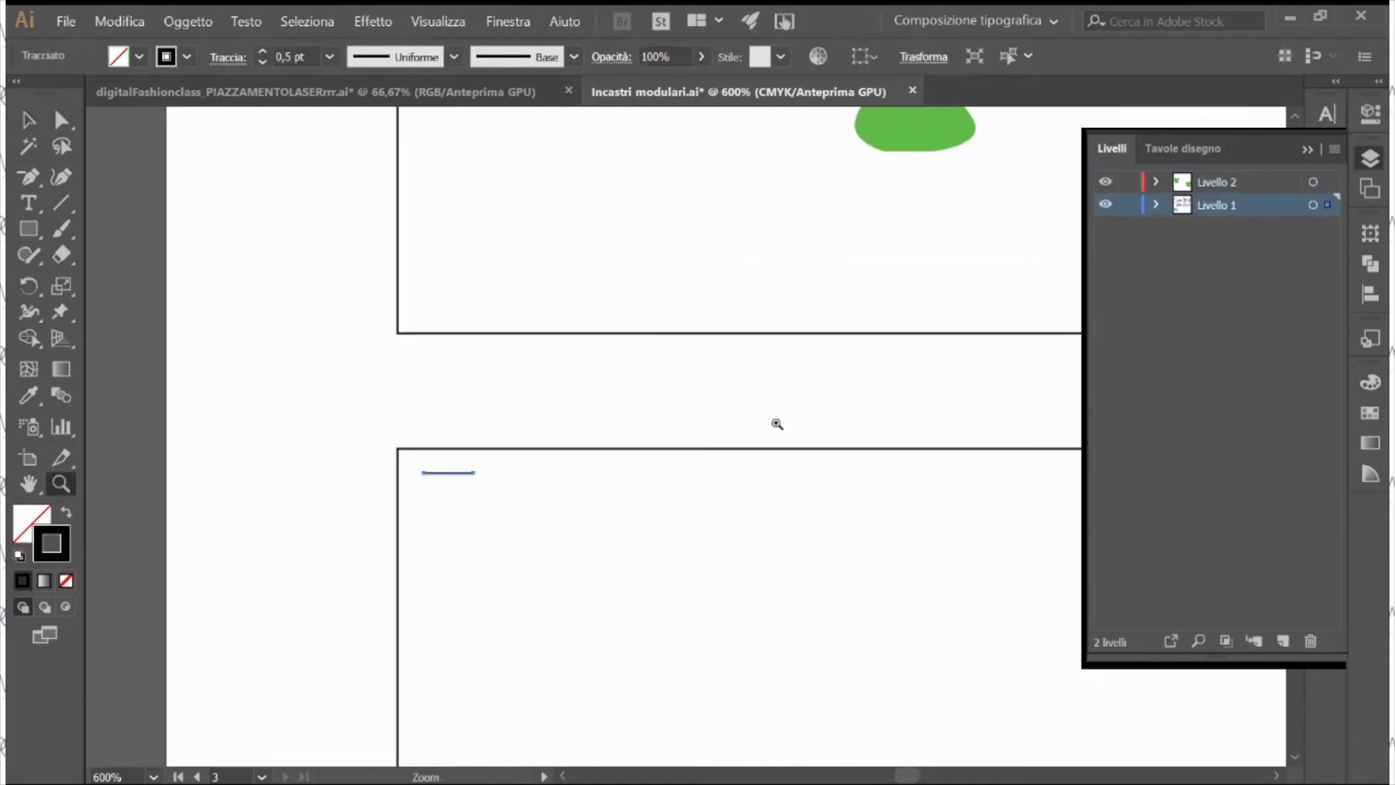
pyautogui.moveTo(776, 423); pyautogui.dragTo(464, 502)
pyautogui.moveTo(233, 481); pyautogui.dragTo(279, 483)
pyautogui.click(458, 392)
# Step: Select the bottom row of three squares in the 3×3 grid and examine its transform dimensions
pyautogui.hotkey('ctrl', '-')
pyautogui.hotkey('ctrl', '-')
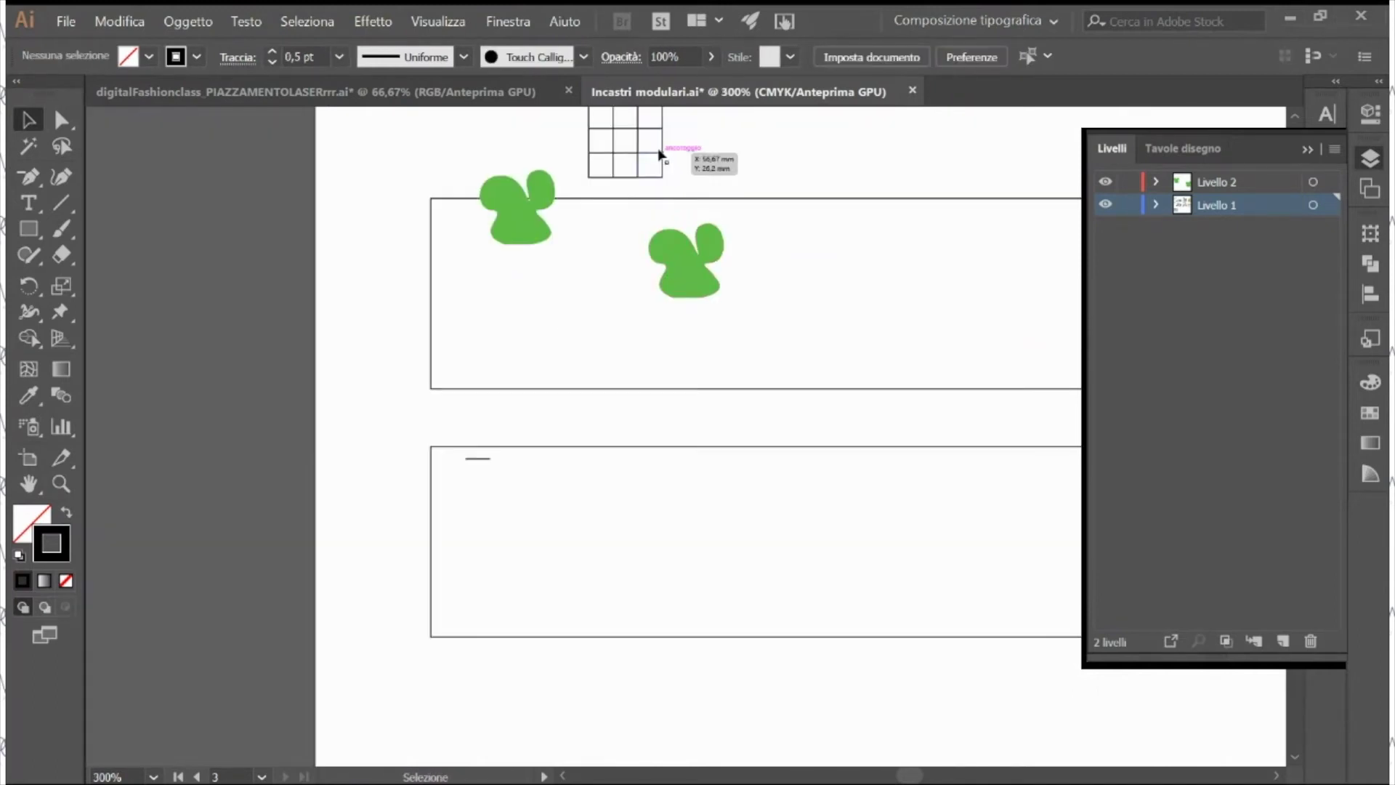
pyautogui.click(662, 166)
pyautogui.click(703, 167)
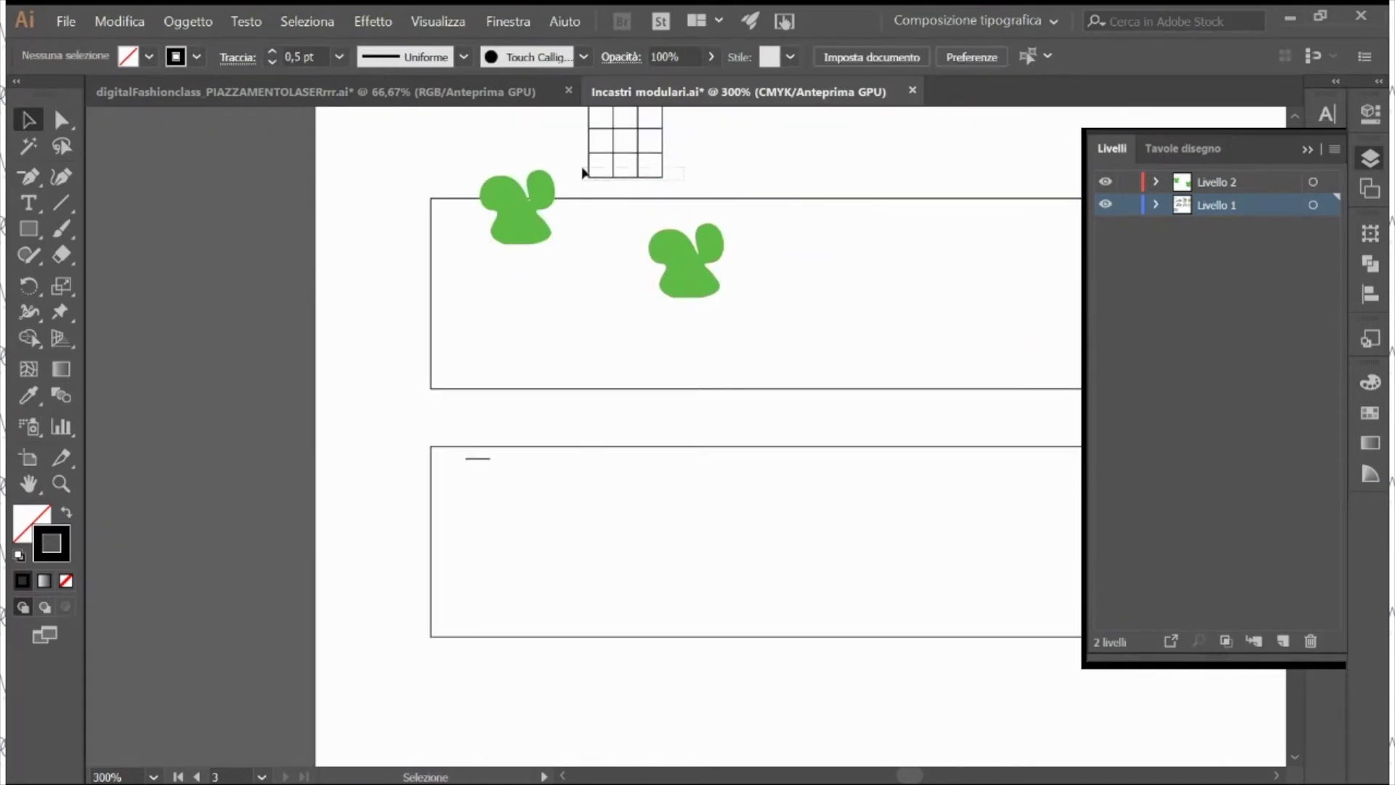
pyautogui.moveTo(591, 180); pyautogui.dragTo(665, 161)
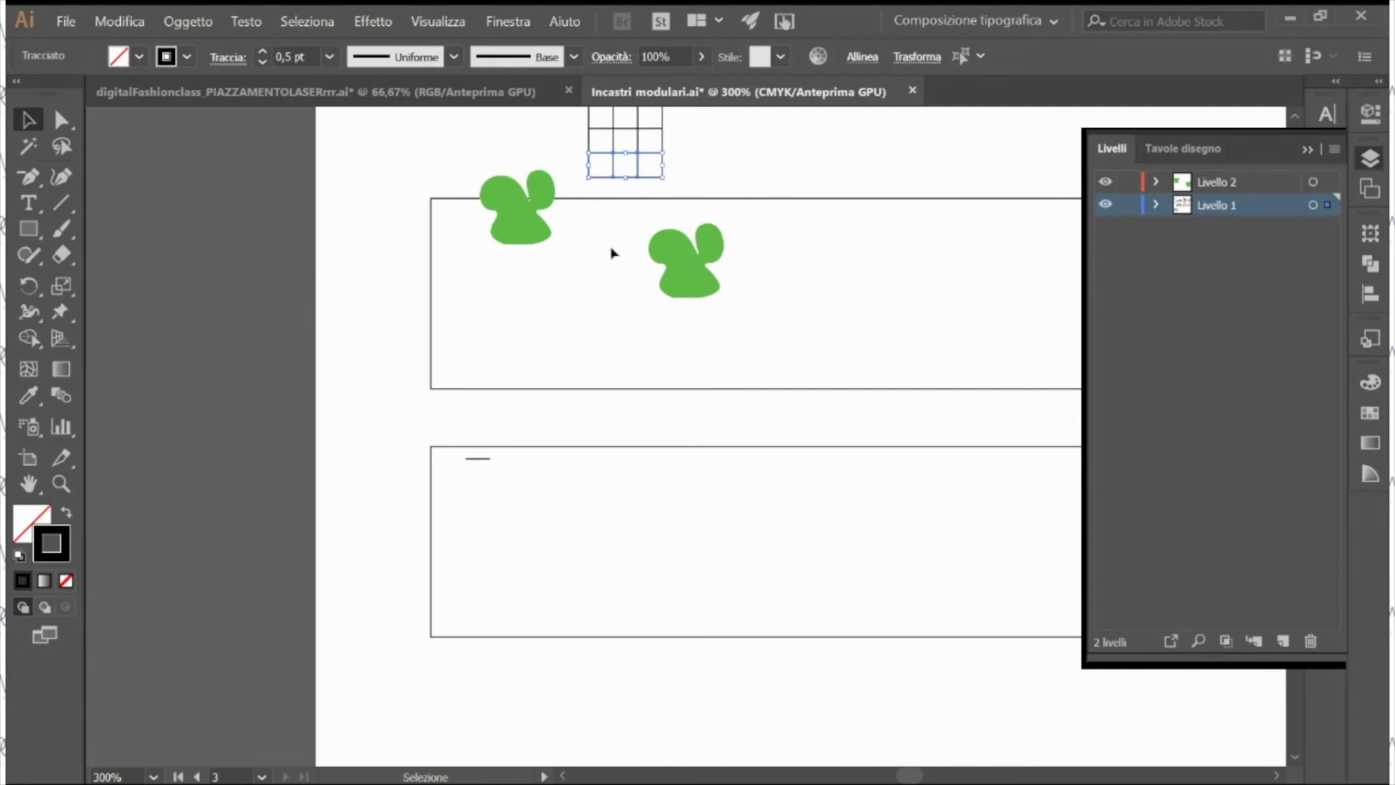
pyautogui.click(862, 57)
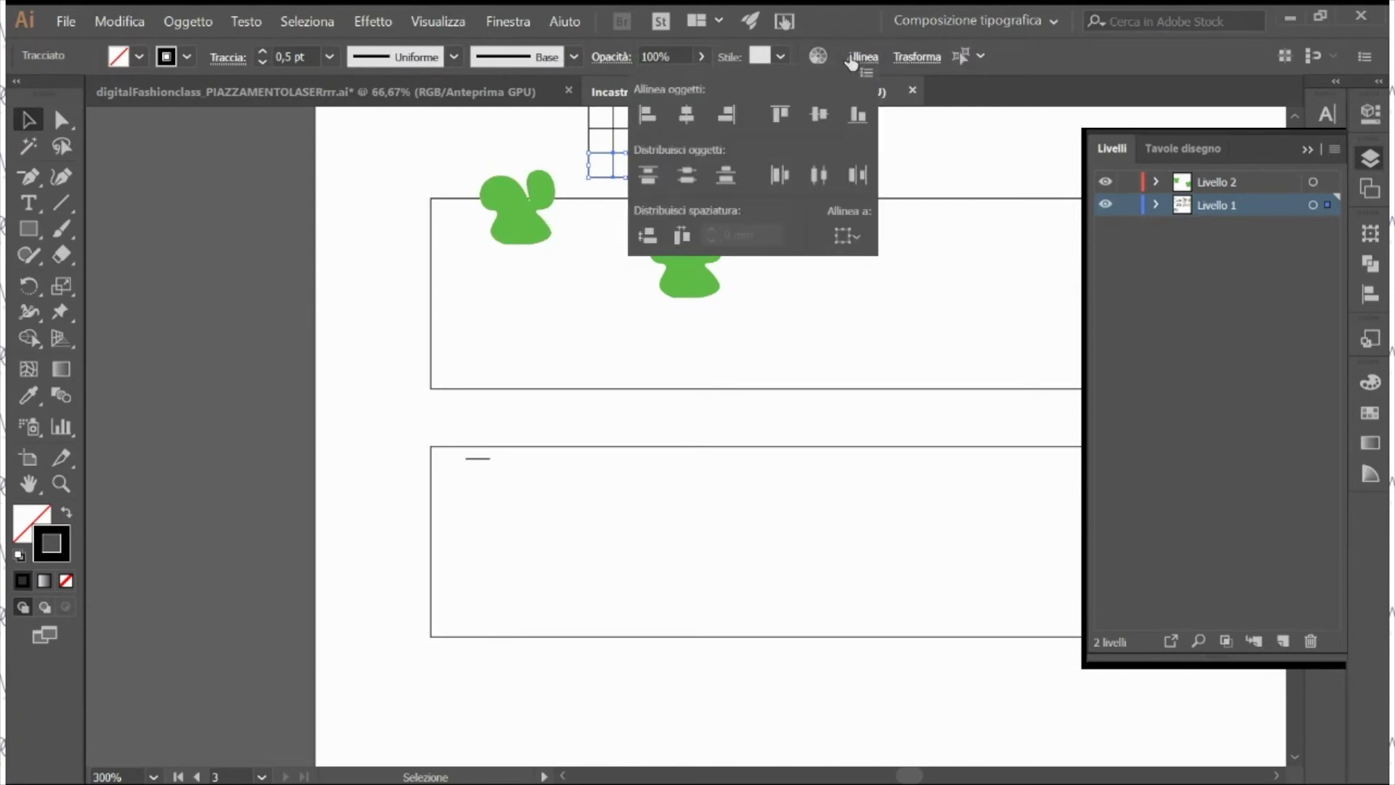
pyautogui.click(917, 57)
pyautogui.click(920, 58)
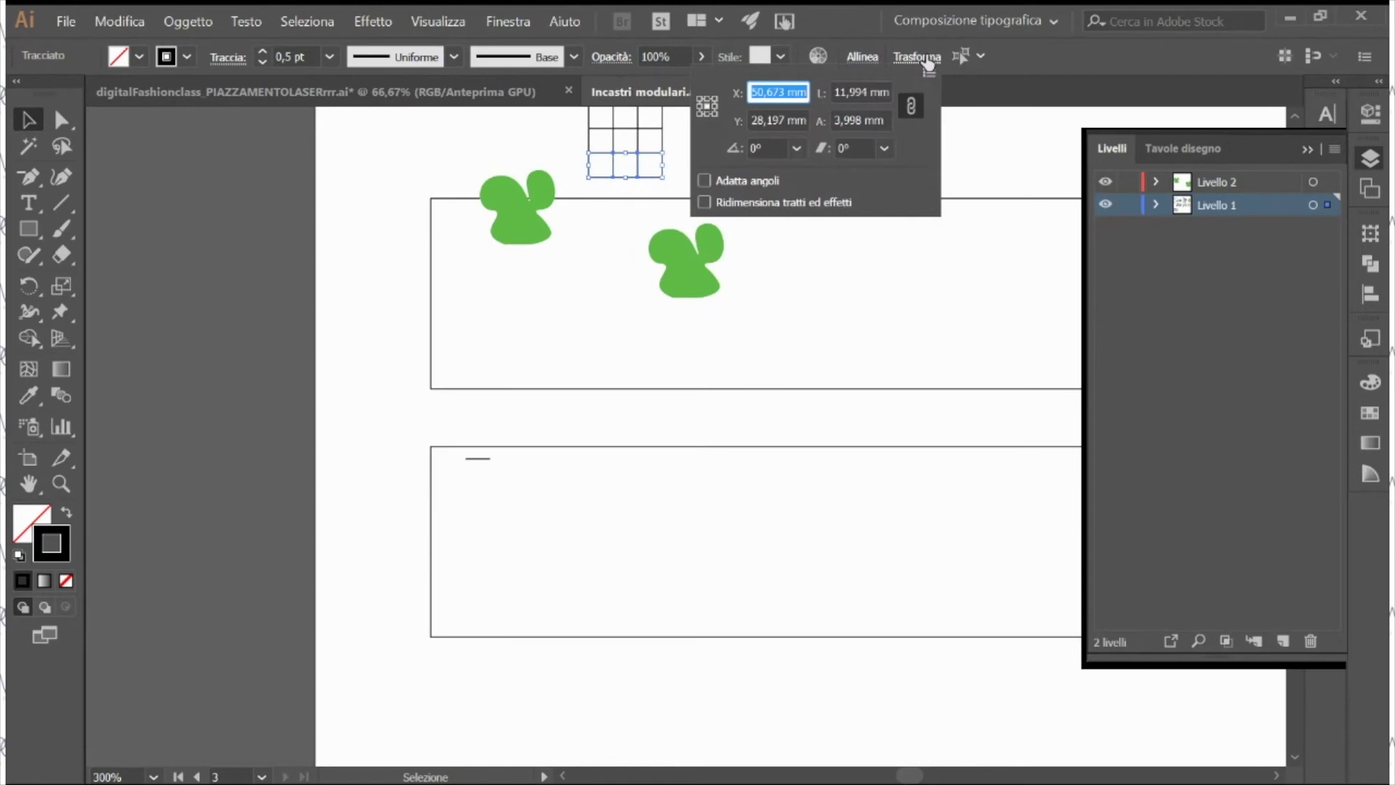
pyautogui.click(673, 168)
pyautogui.click(673, 172)
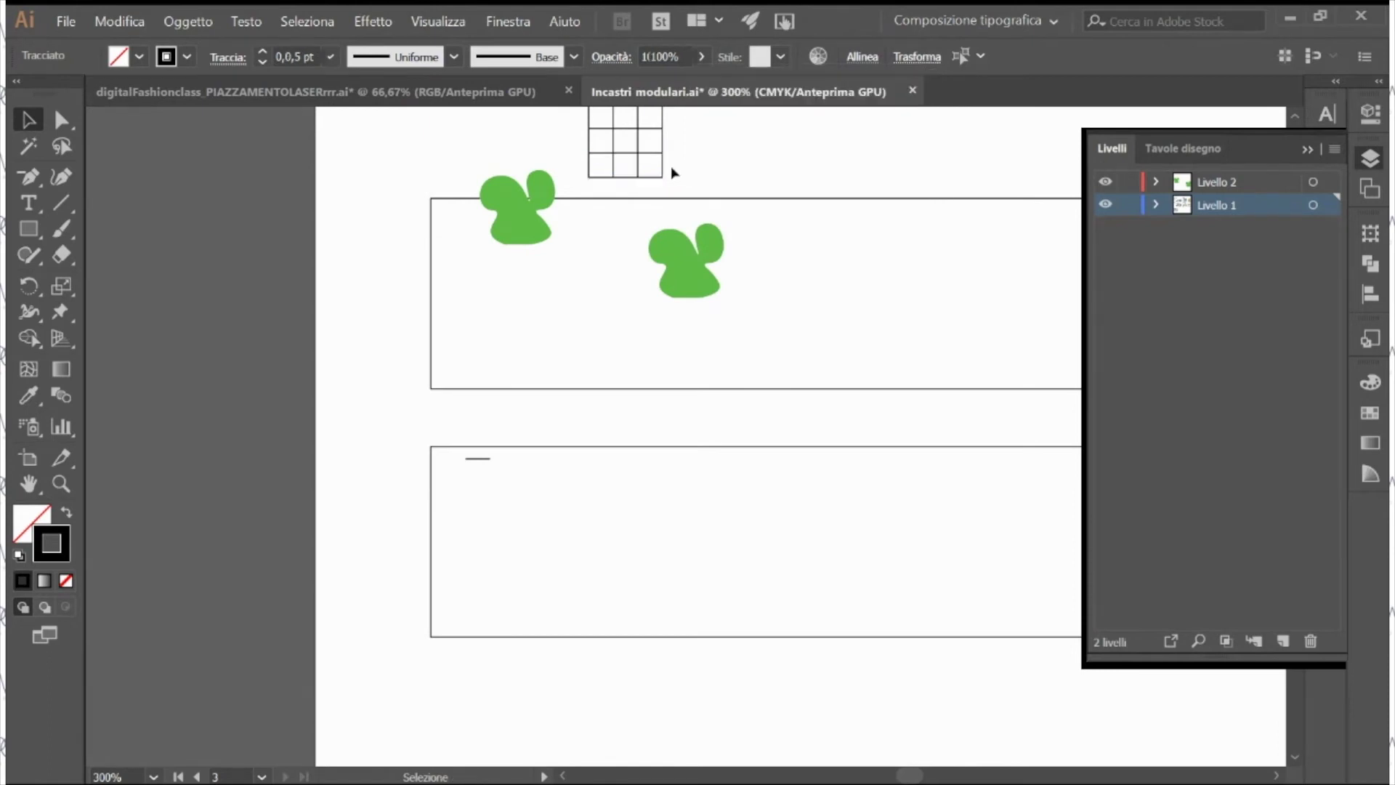
# Step: Place the grid's bottom row on the lower rectangle's top edge at its left corner and align the short line under the middle square
pyautogui.moveTo(722, 165); pyautogui.dragTo(601, 358)
pyautogui.click(638, 175)
pyautogui.click(675, 182)
pyautogui.press('z')
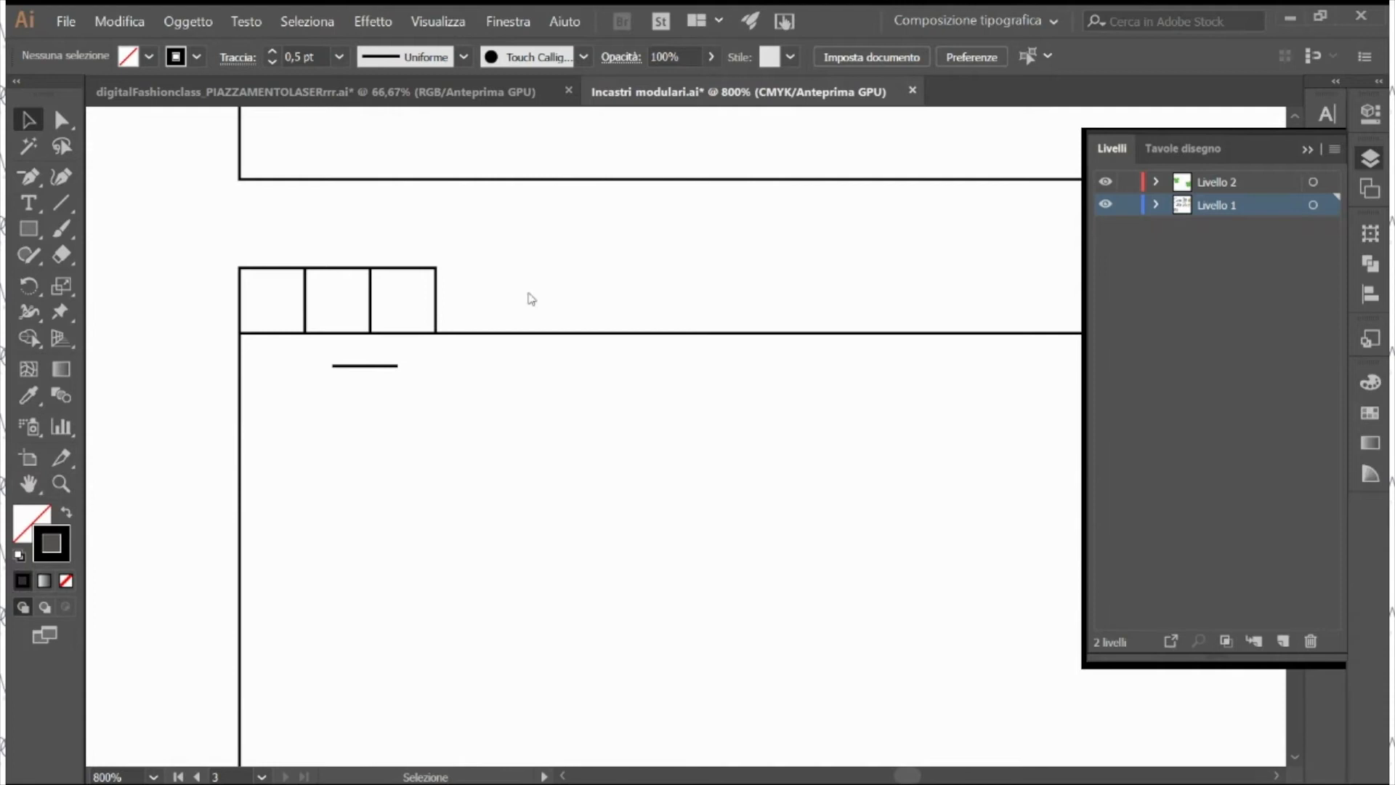
pyautogui.moveTo(389, 367); pyautogui.dragTo(336, 373)
# Step: Select the three-square row together with the short line and copy their combined width value
pyautogui.moveTo(369, 292); pyautogui.dragTo(285, 372)
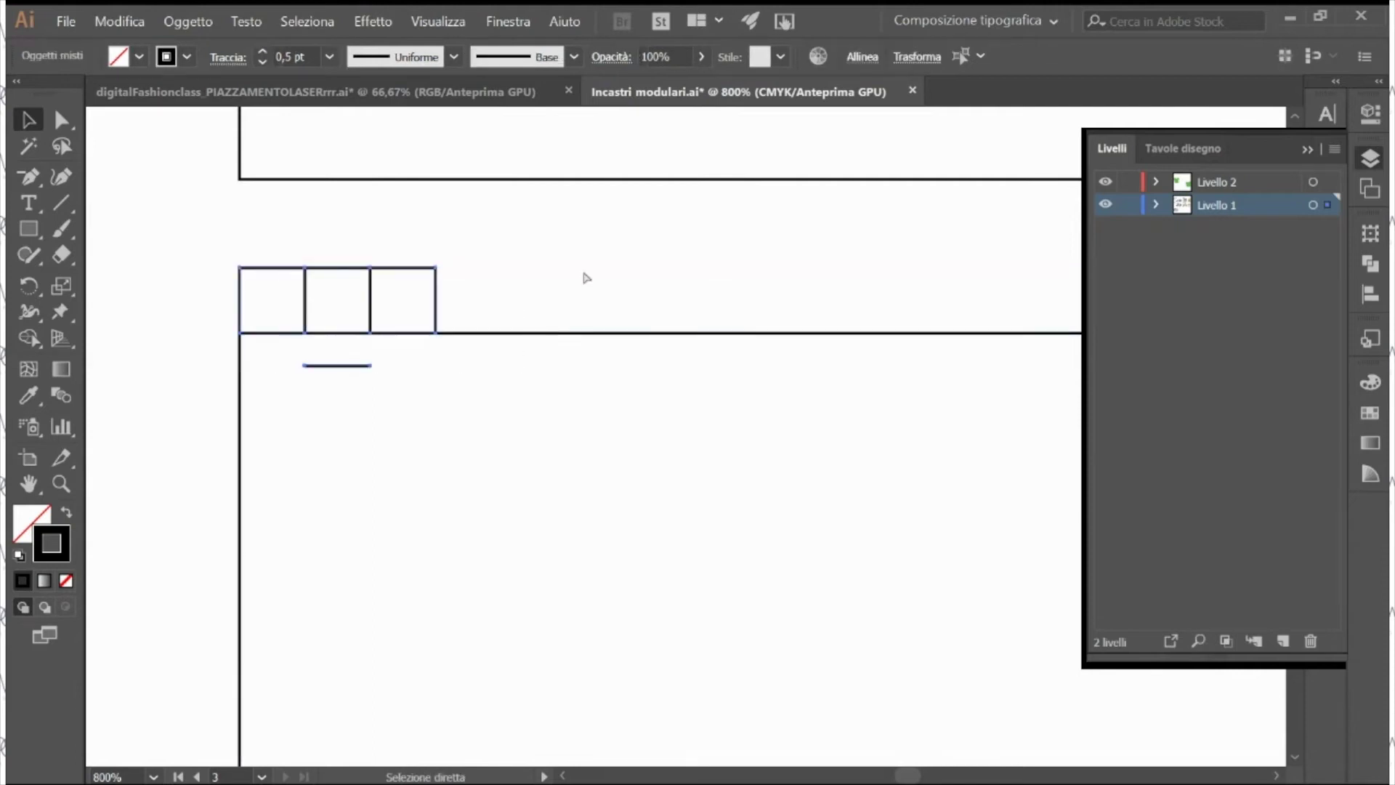
pyautogui.press('v')
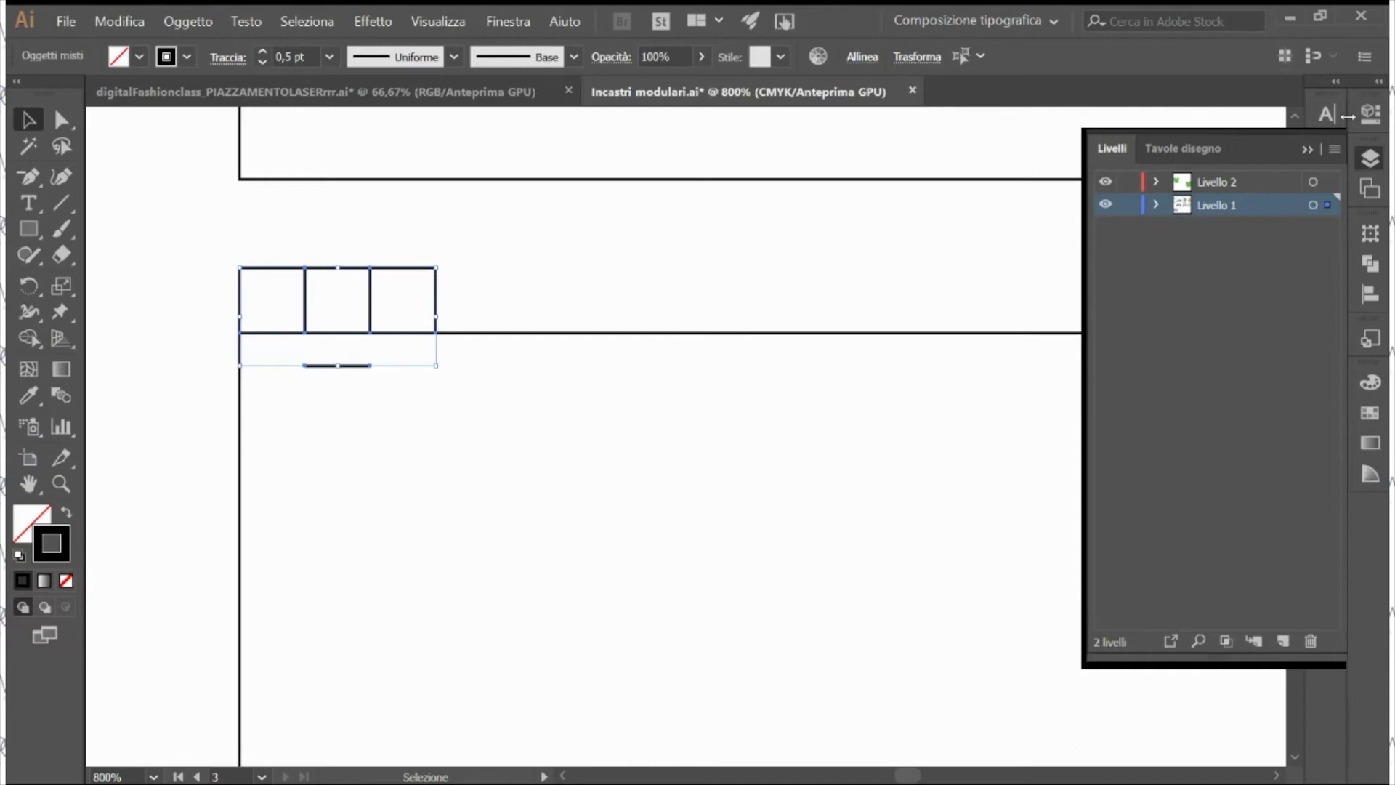
pyautogui.click(1371, 113)
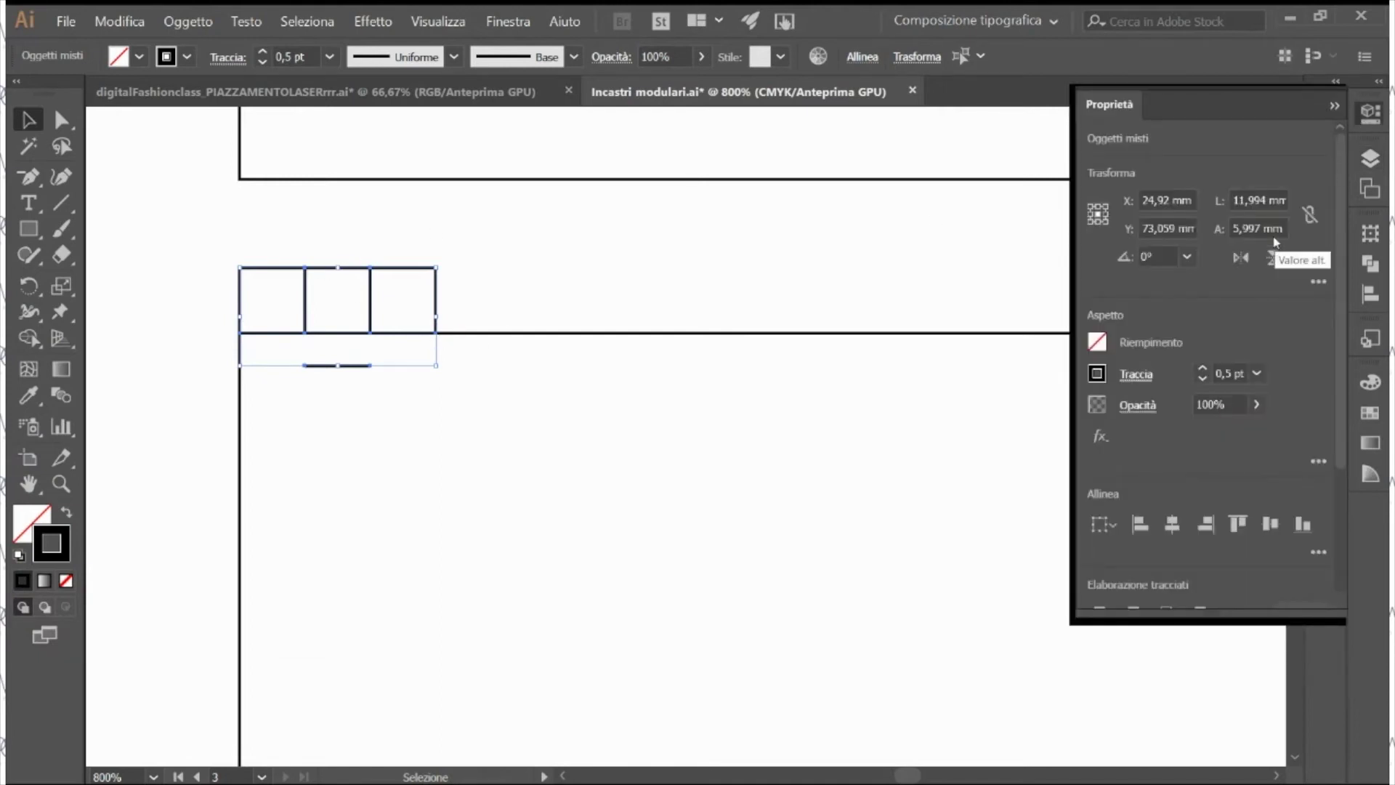
pyautogui.click(1236, 199)
pyautogui.hotkey('ctrl', 'c')
pyautogui.click(573, 311)
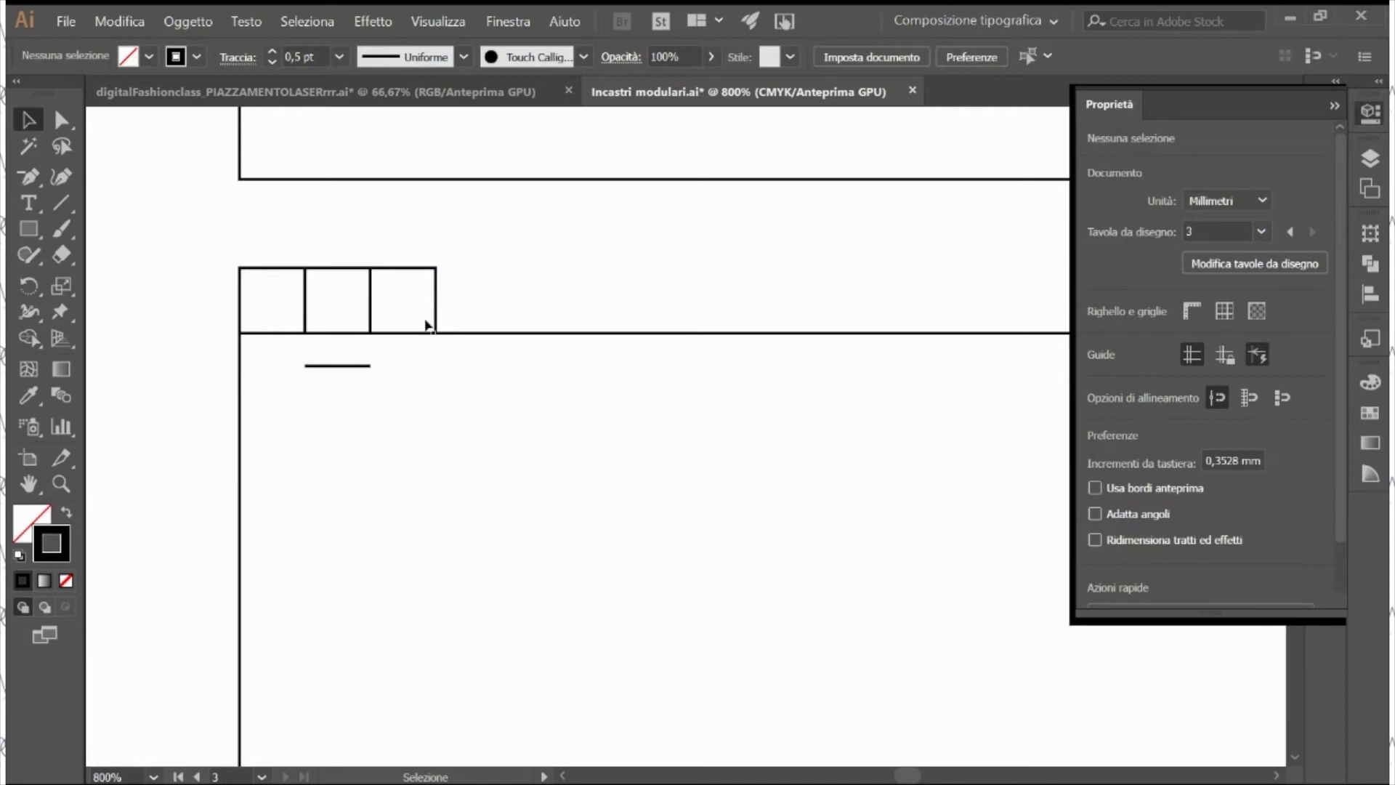
# Step: Copy the three-square row and its short line horizontally by 11,994 mm along the lower rectangle's top edge
pyautogui.click(358, 366)
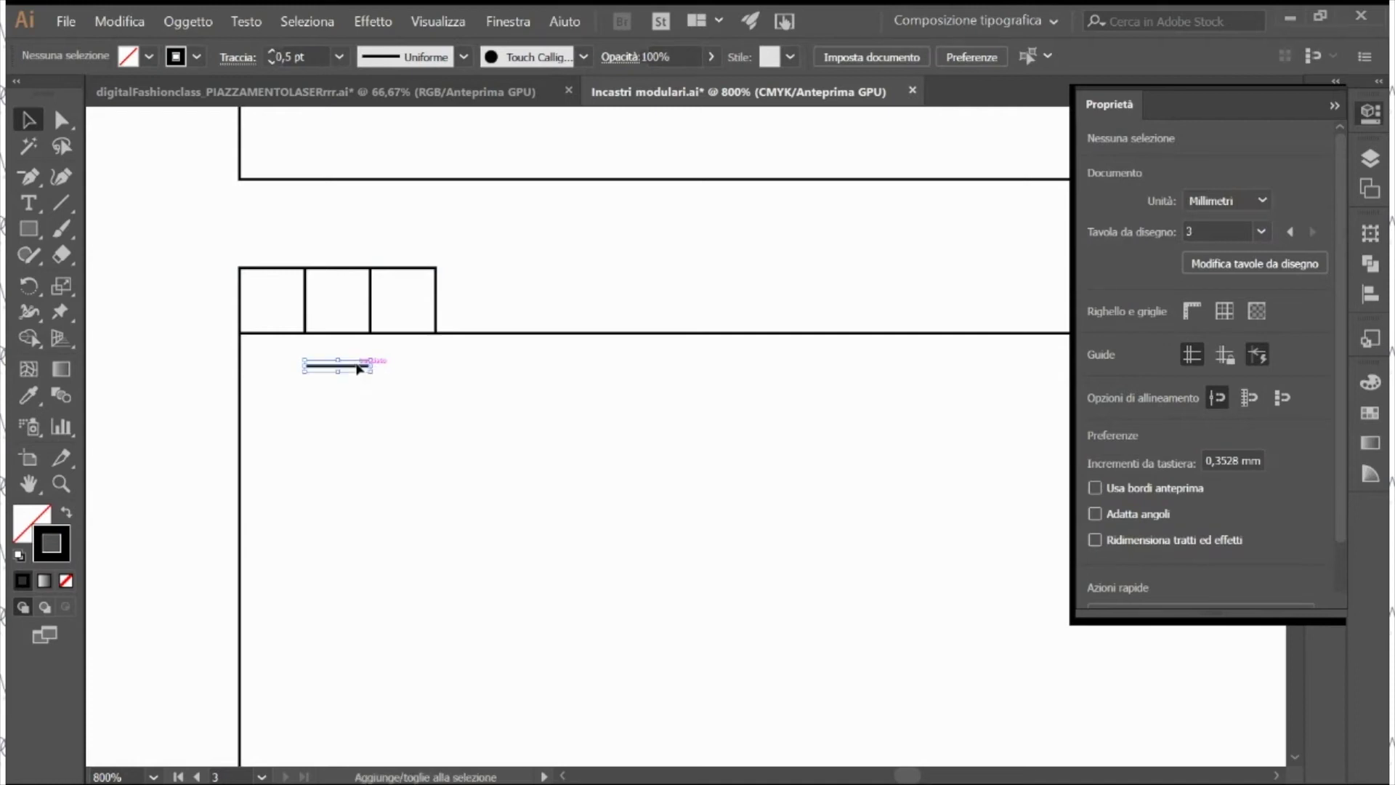
pyautogui.keyDown('shift'); pyautogui.click(437, 302); pyautogui.keyUp('shift')
pyautogui.moveTo(439, 302); pyautogui.dragTo(436, 307)
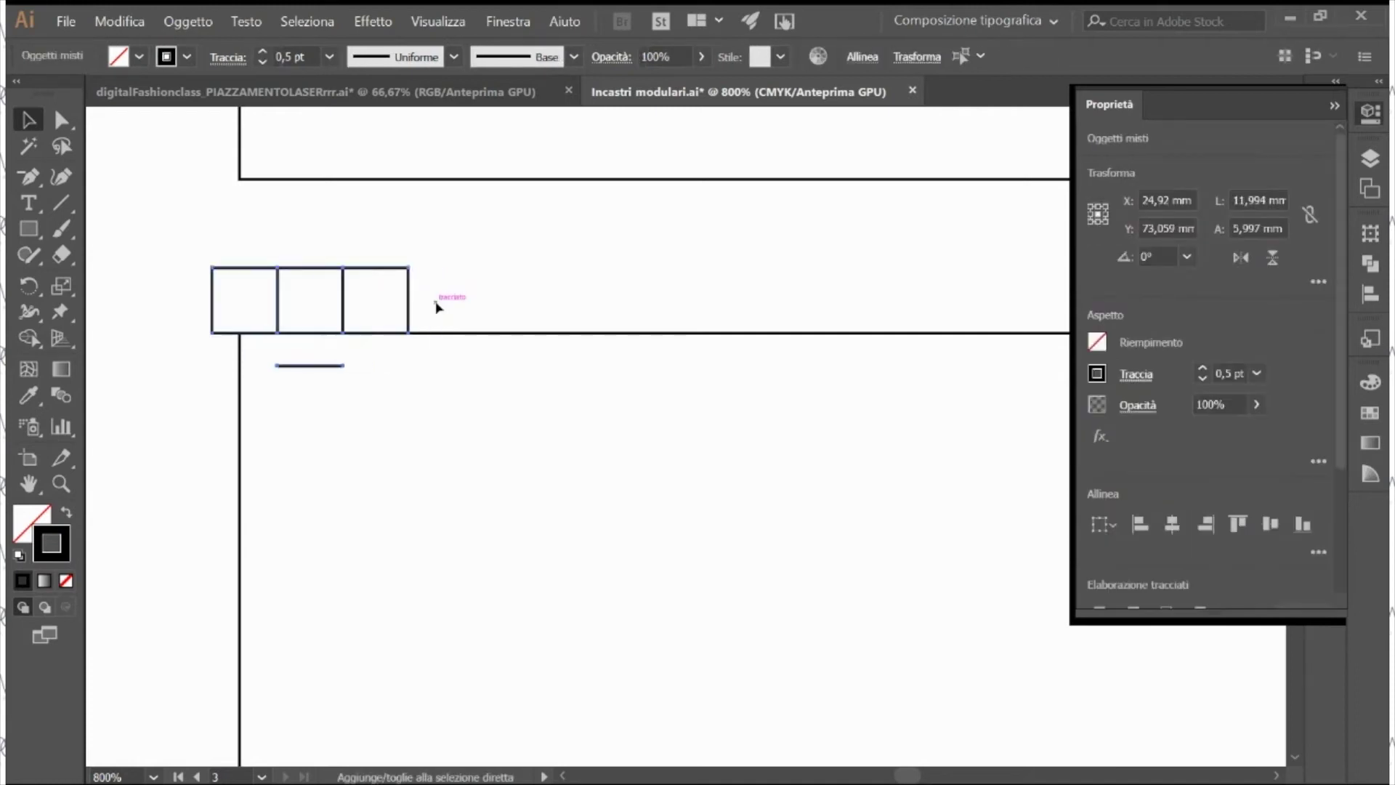
pyautogui.press('Return')
pyautogui.hotkey('ctrl', 'v')
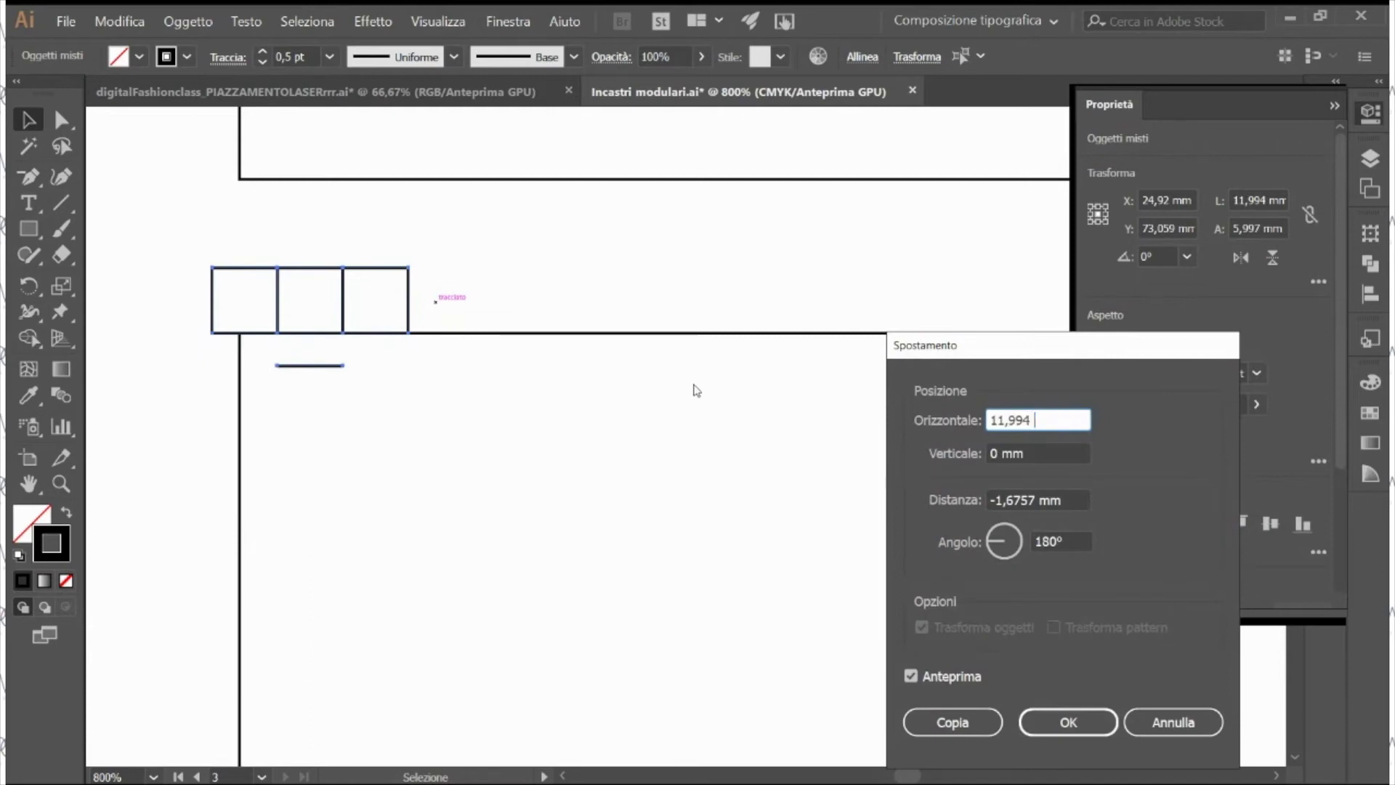
pyautogui.click(967, 680)
pyautogui.click(966, 679)
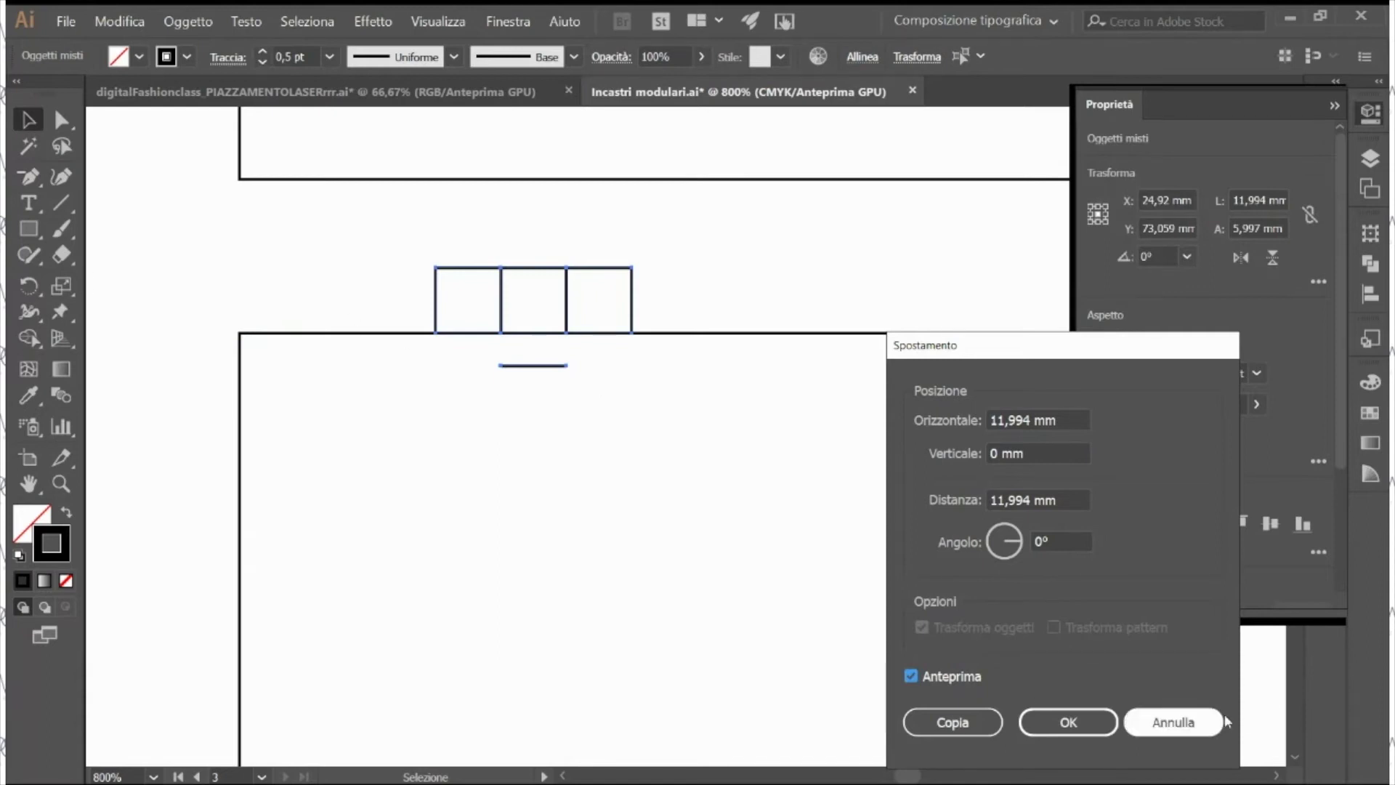
pyautogui.click(985, 731)
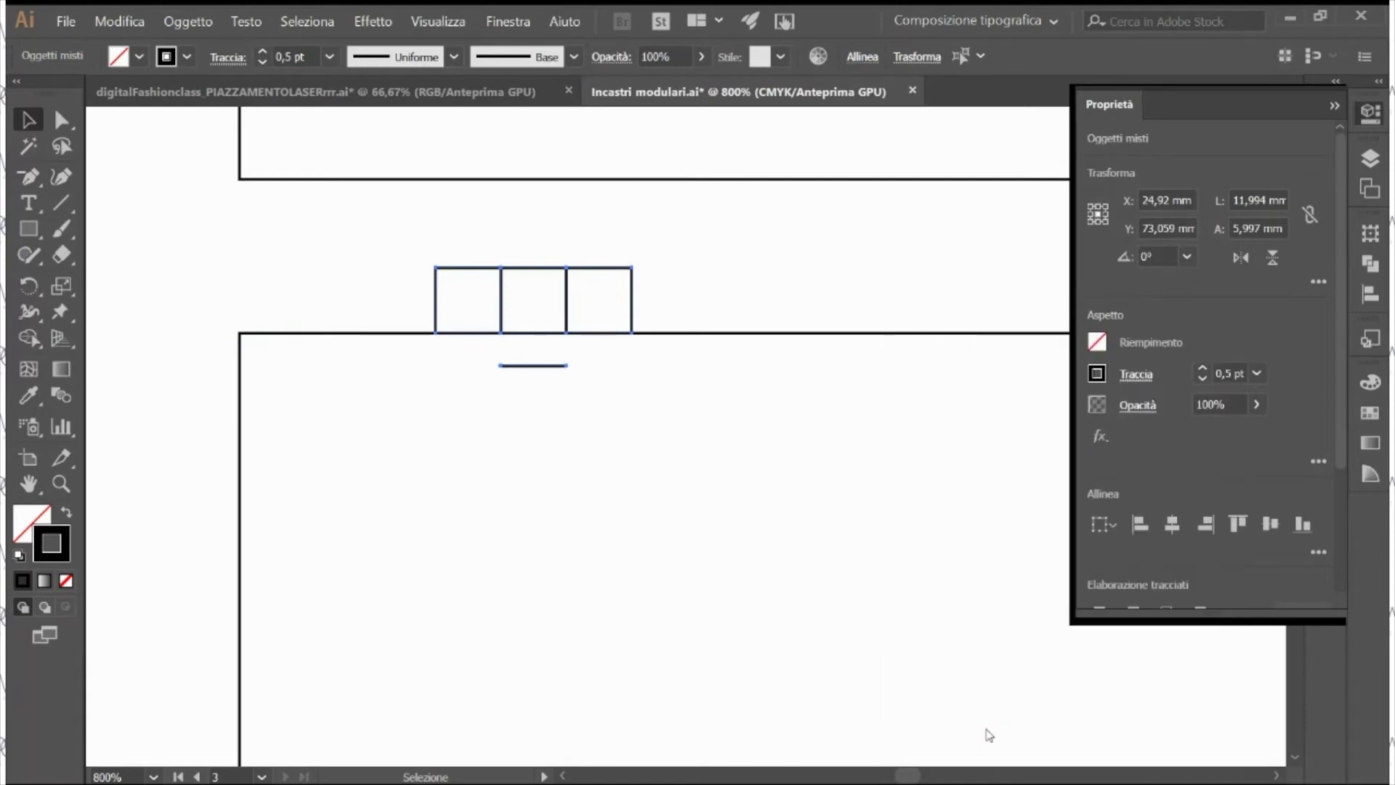
# Step: Make a third set of squares and short line by copying the second set another 11,994 mm horizontally
pyautogui.press('Return')
pyautogui.click(985, 729)
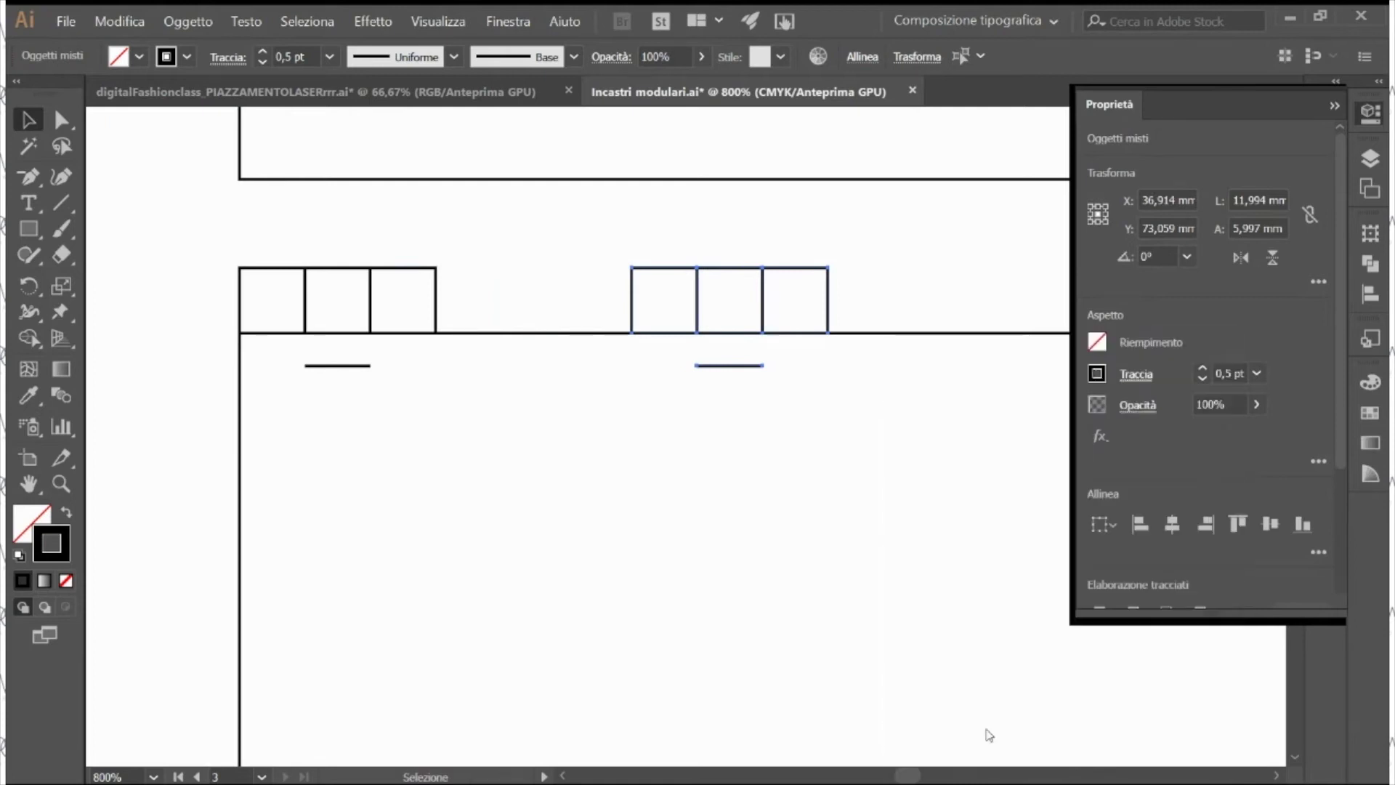
pyautogui.click(920, 269)
pyautogui.hotkey('ctrl', '-')
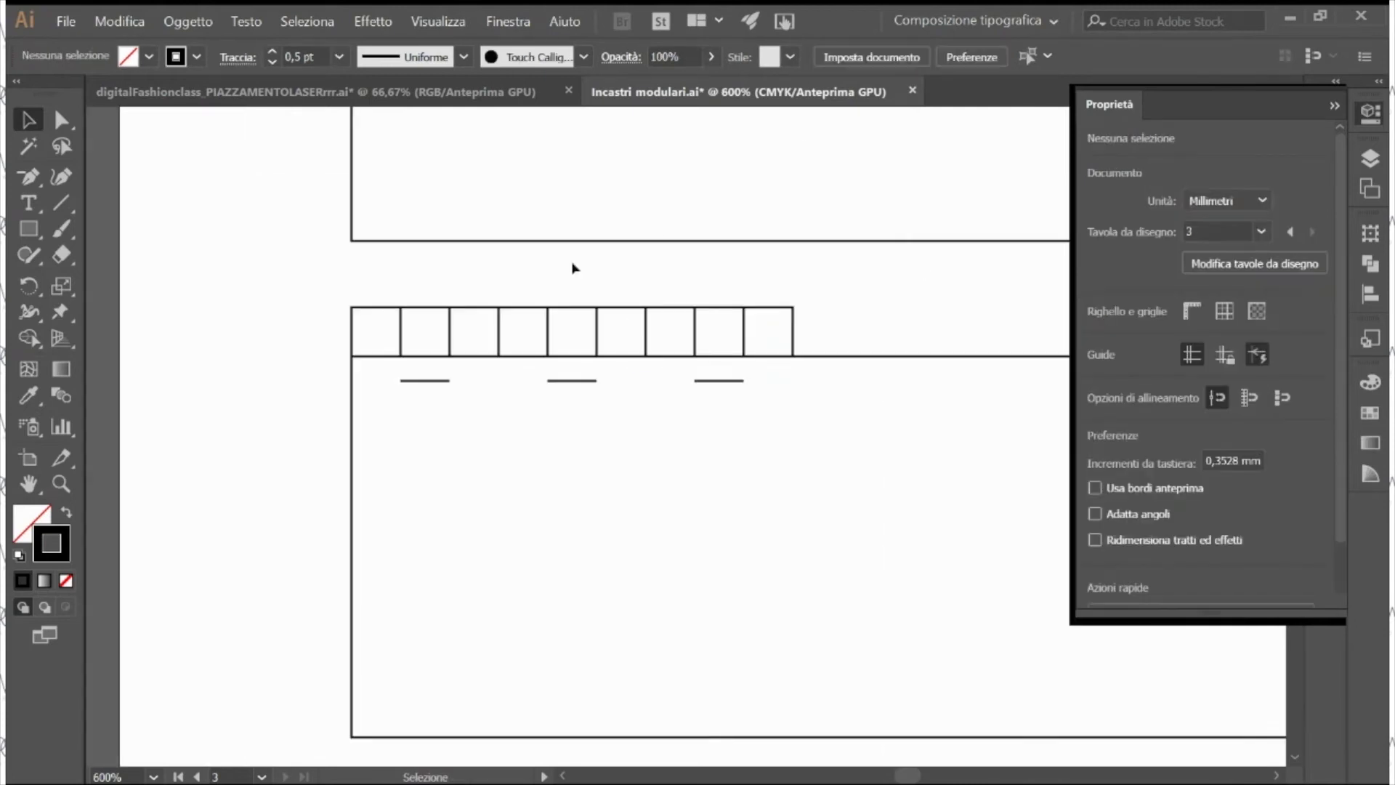
# Step: Ungroup the first three-square row at the left end of the lower rectangle
pyautogui.moveTo(561, 324); pyautogui.dragTo(536, 356)
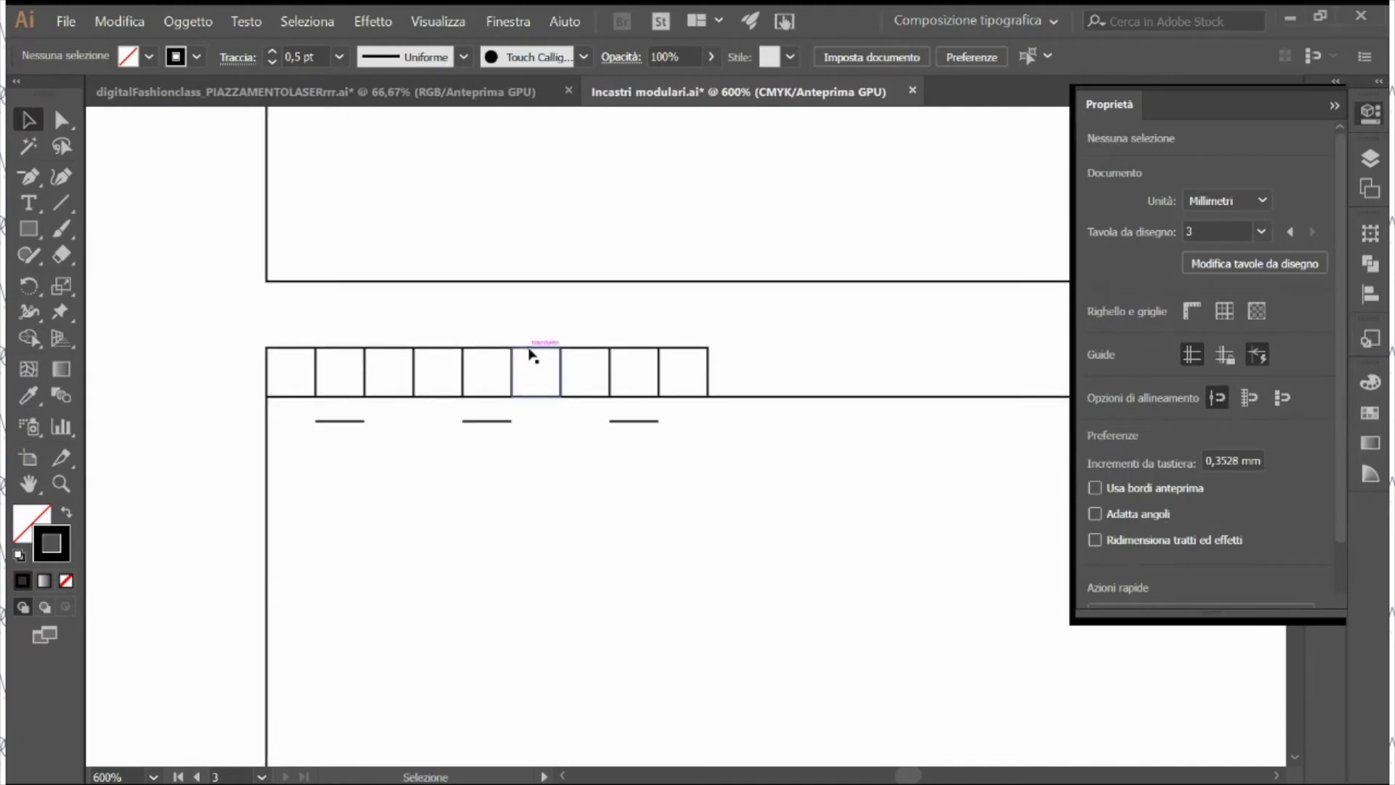
pyautogui.hscroll(1, 600, 446)
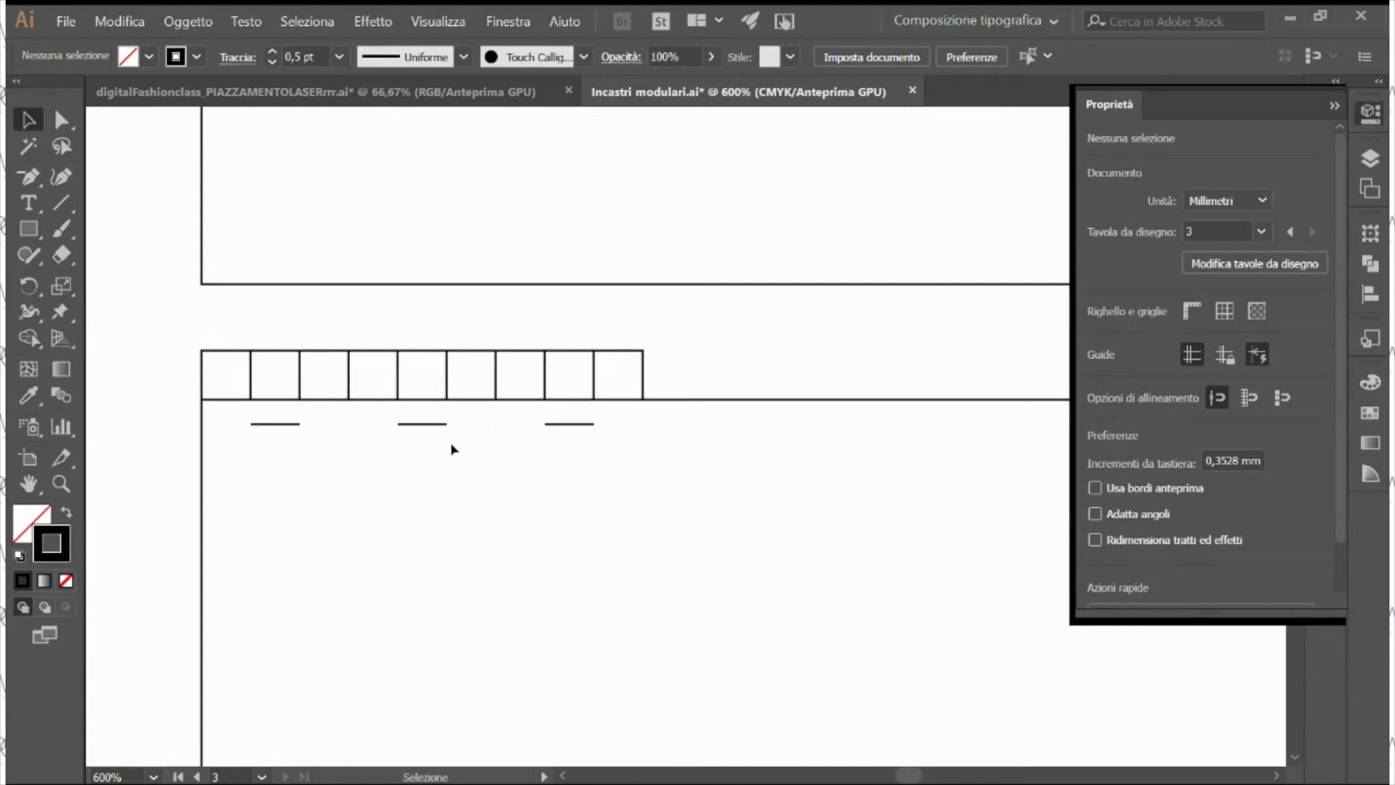
pyautogui.press('z')
pyautogui.click(392, 435)
pyautogui.click(670, 411)
pyautogui.moveTo(669, 412); pyautogui.dragTo(586, 432)
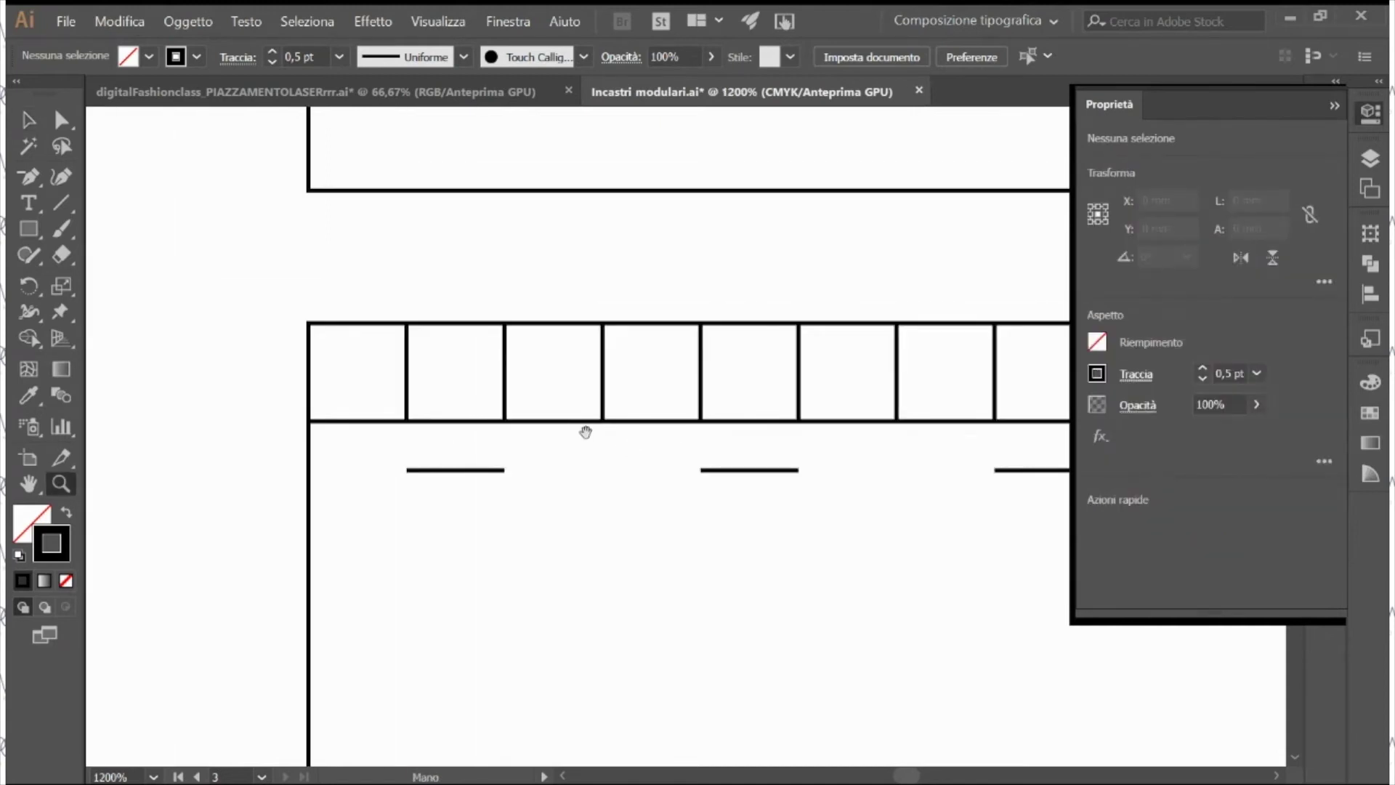
pyautogui.press('v')
pyautogui.click(563, 325)
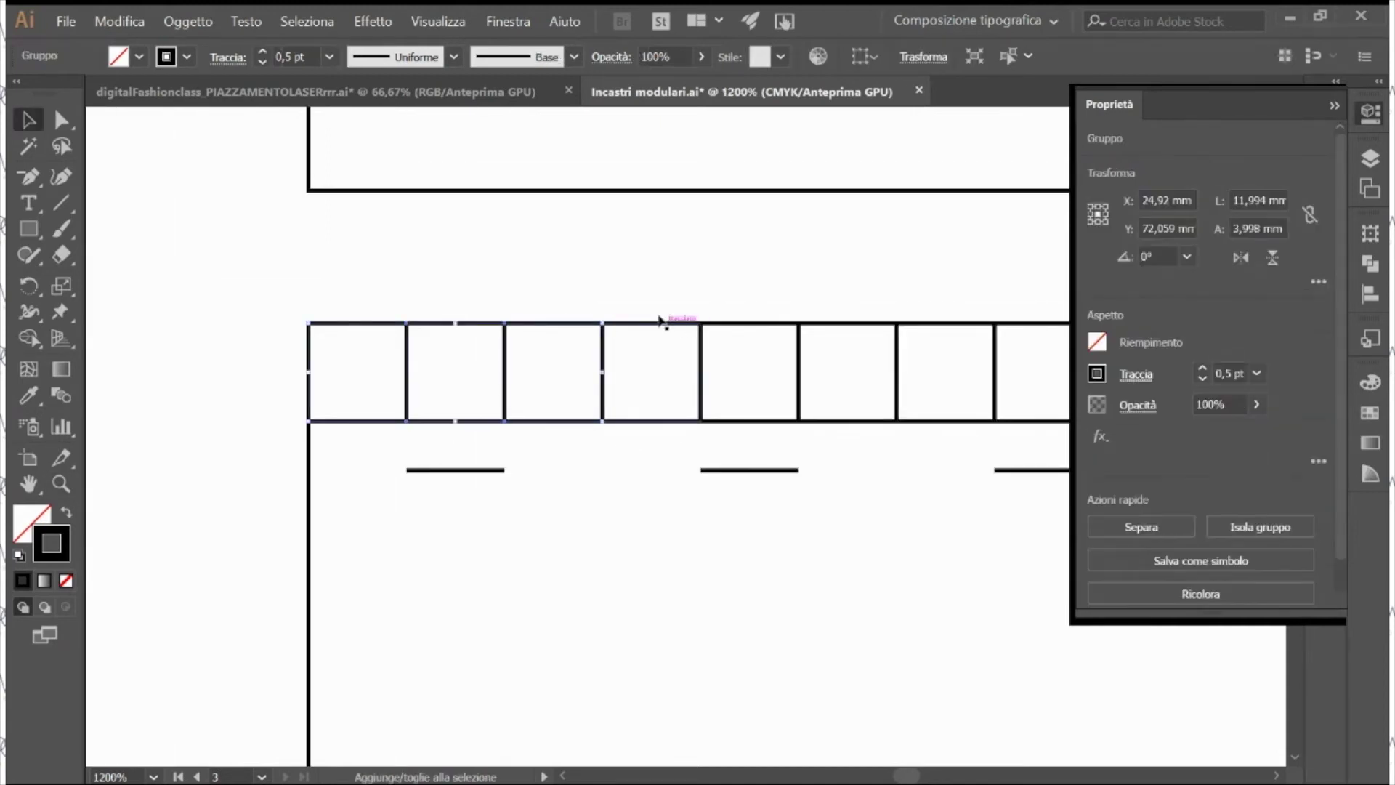
pyautogui.click(546, 336)
pyautogui.click(544, 331)
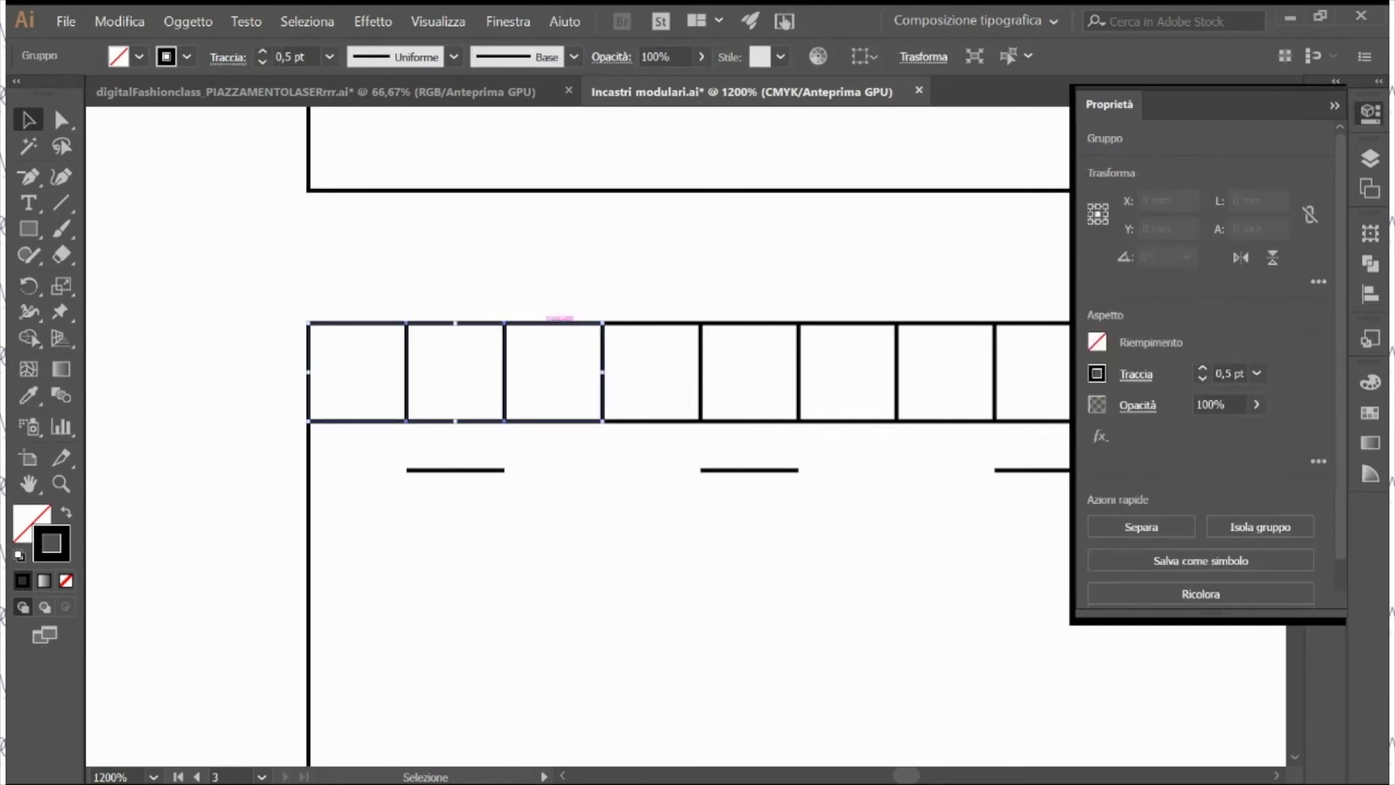
# Step: Copy the combined width value of the second and third squares in the first row
pyautogui.click(545, 295)
pyautogui.click(525, 327)
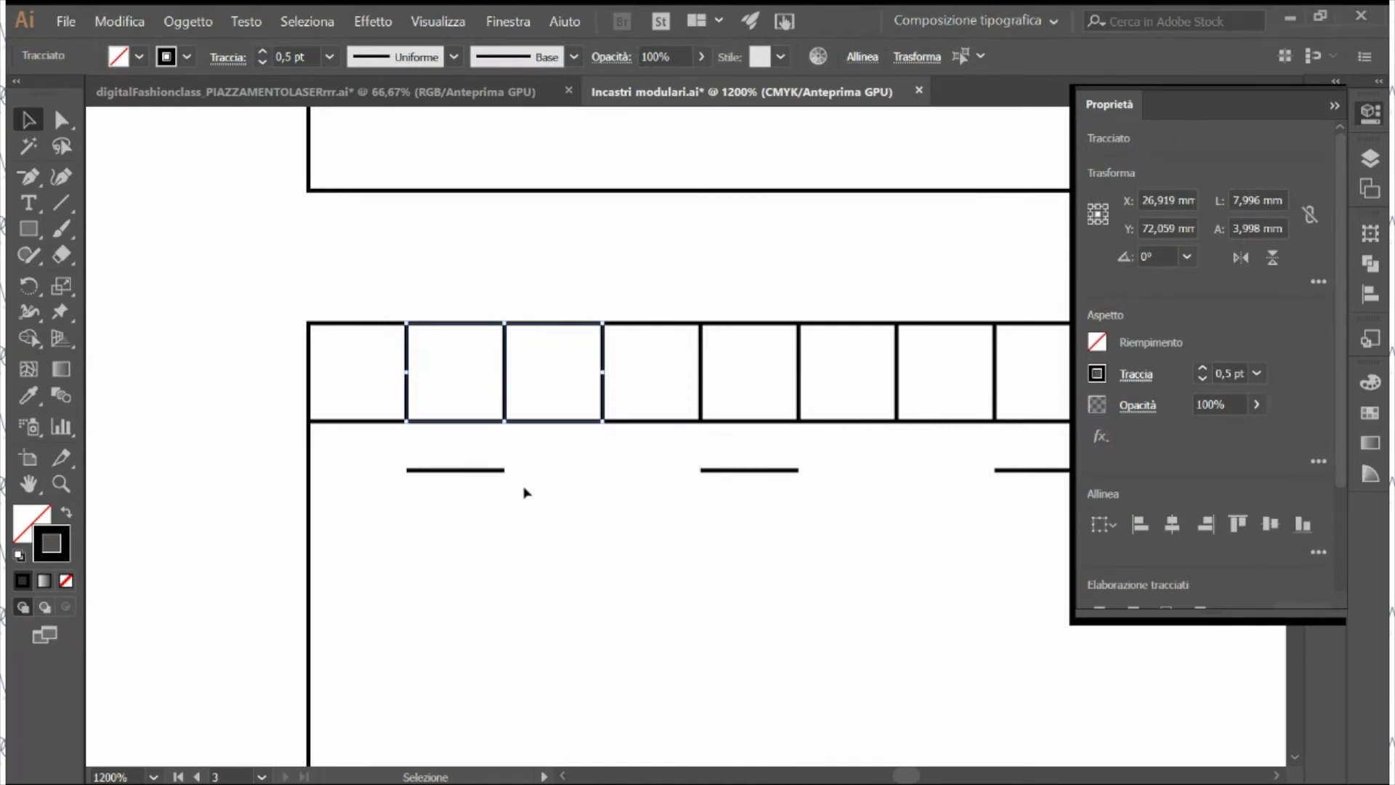
pyautogui.click(1246, 200)
pyautogui.hotkey('ctrl', 'c')
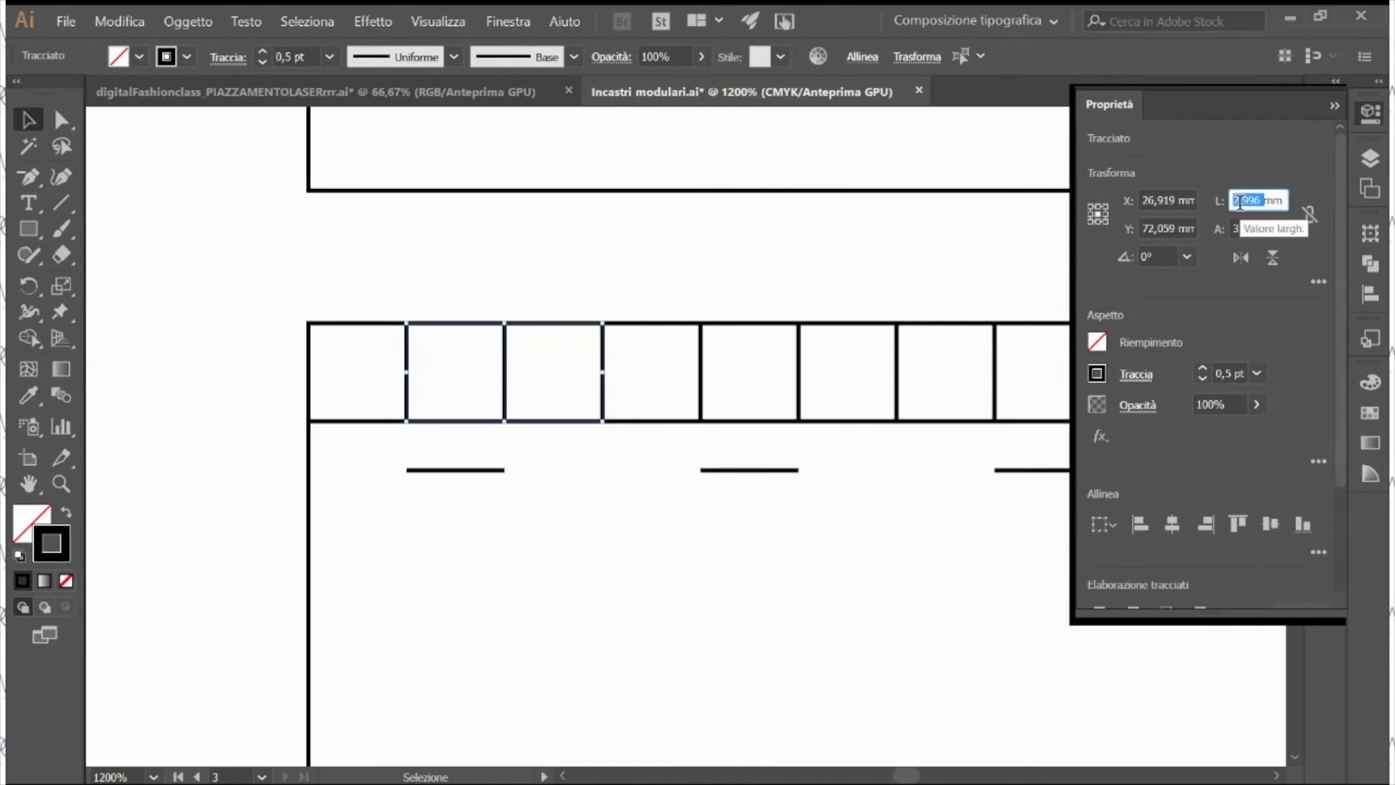
pyautogui.click(952, 552)
# Step: Try to copy the third short line horizontally by 7,996 mm, and undo the copy
pyautogui.keyDown('alt'); pyautogui.scroll(-2, 567, 517); pyautogui.keyUp('alt')
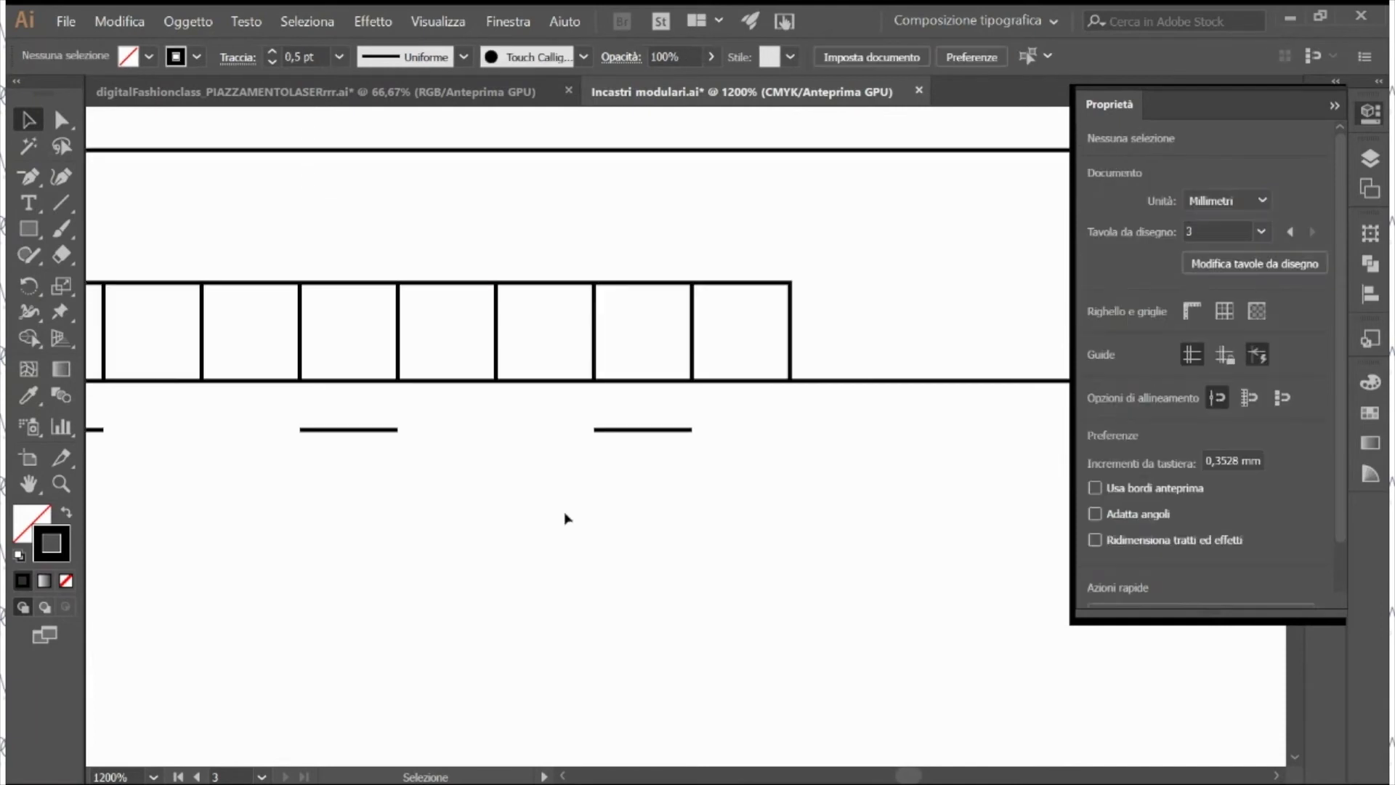
pyautogui.hscroll(3, 559, 519)
pyautogui.click(479, 466)
pyautogui.press('Return')
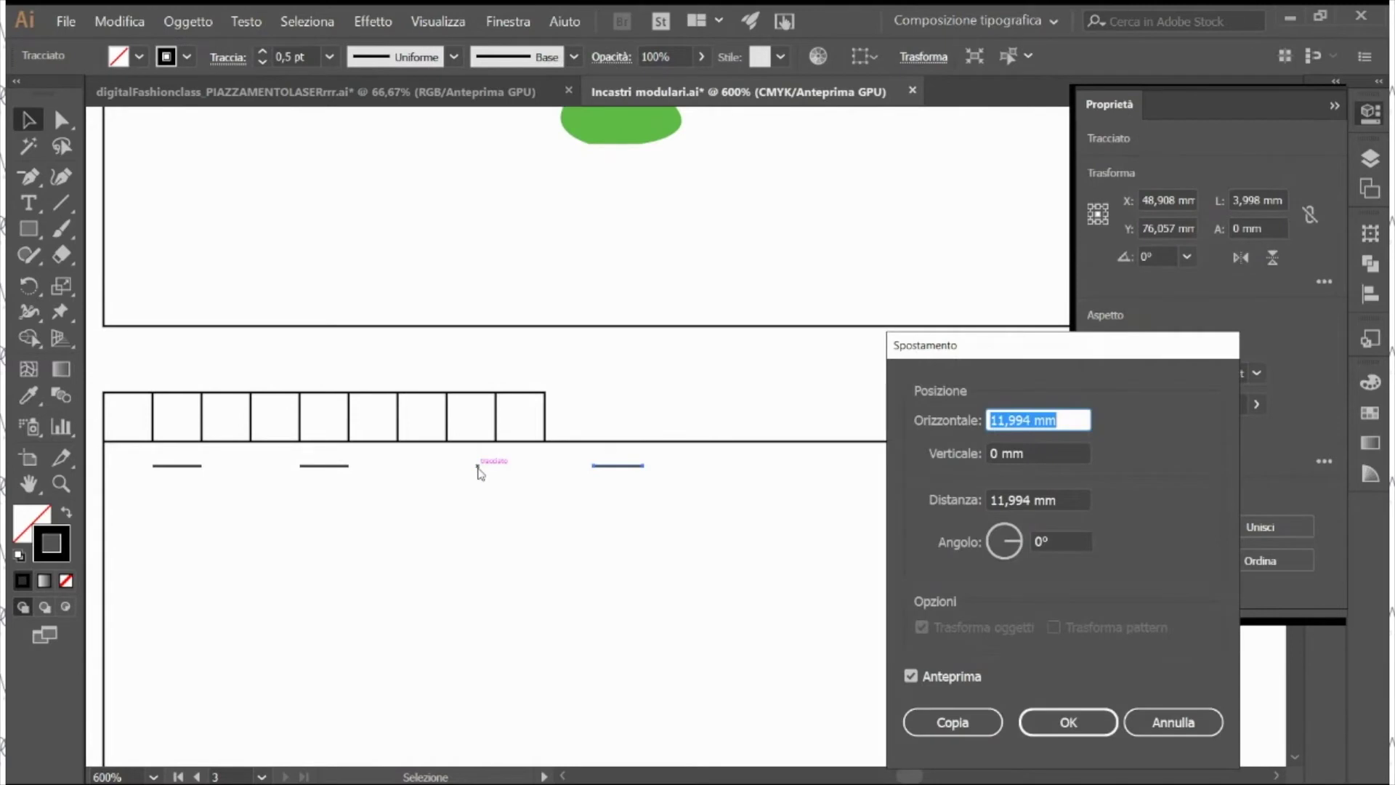
pyautogui.hotkey('ctrl', 'v')
pyautogui.click(910, 676)
pyautogui.click(911, 676)
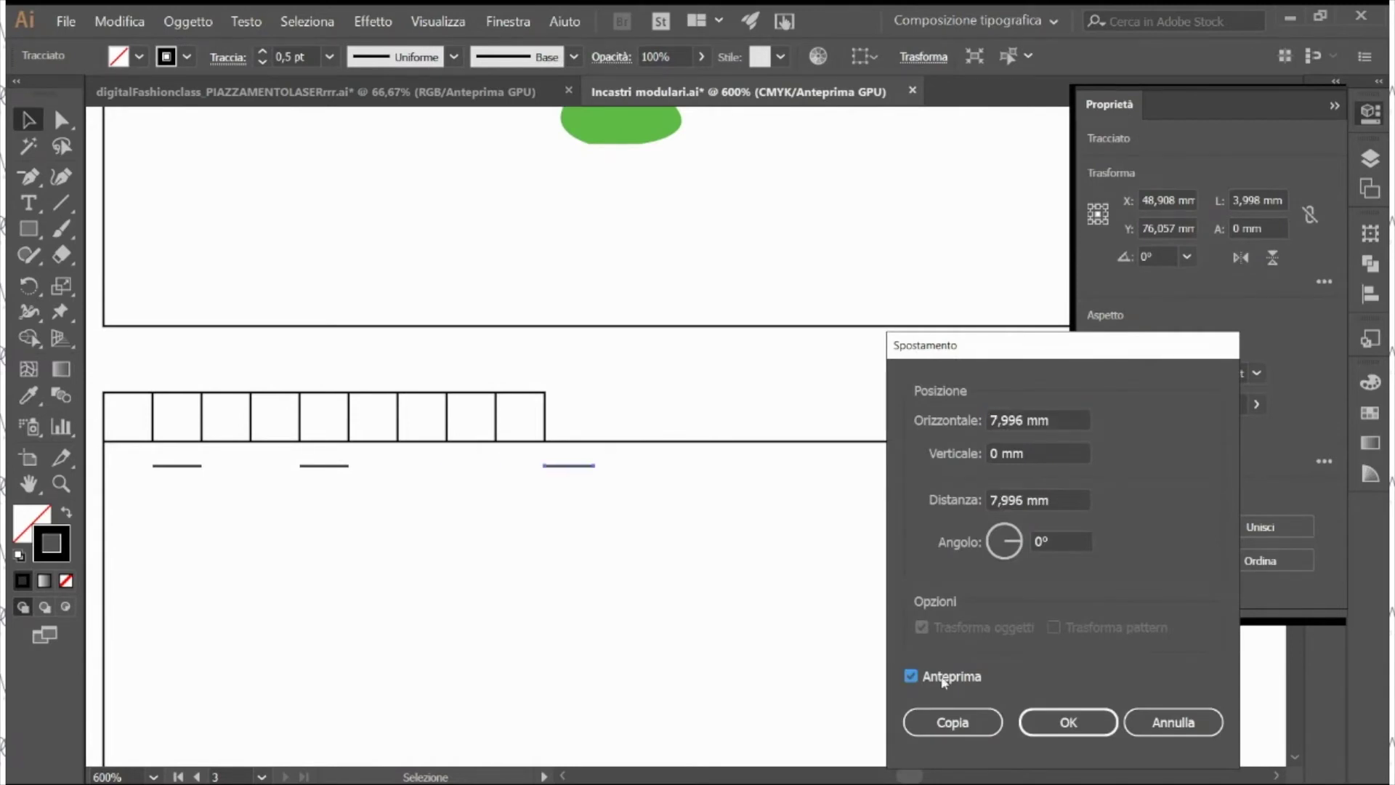
pyautogui.click(948, 722)
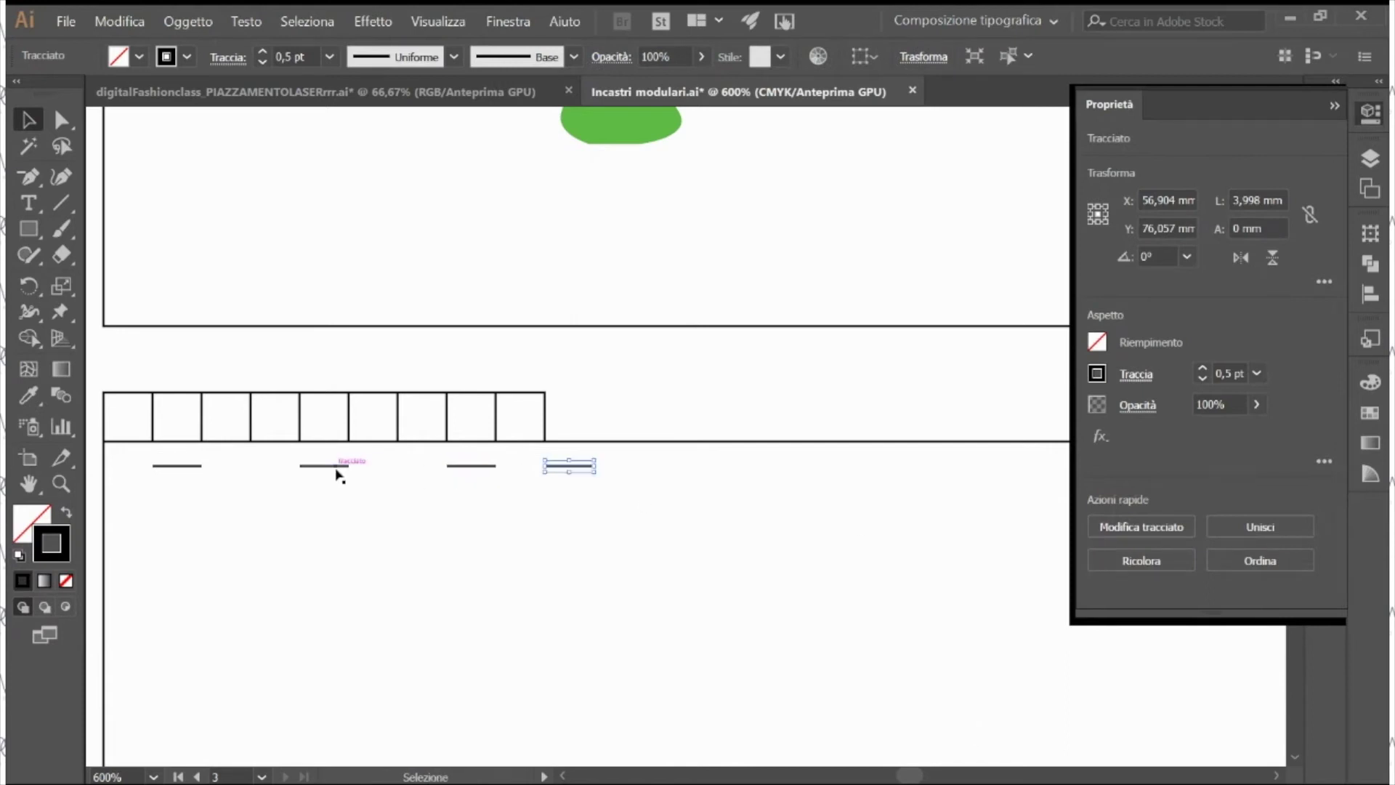
pyautogui.click(587, 508)
pyautogui.press('a')
pyautogui.hotkey('ctrl', 'z')
# Step: Add two more short lines along the lower rectangle by copying the third one horizontally at 11,994 mm intervals
pyautogui.press('v')
pyautogui.click(573, 396)
pyautogui.moveTo(592, 385); pyautogui.dragTo(449, 416)
pyautogui.click(477, 467)
pyautogui.press('Return')
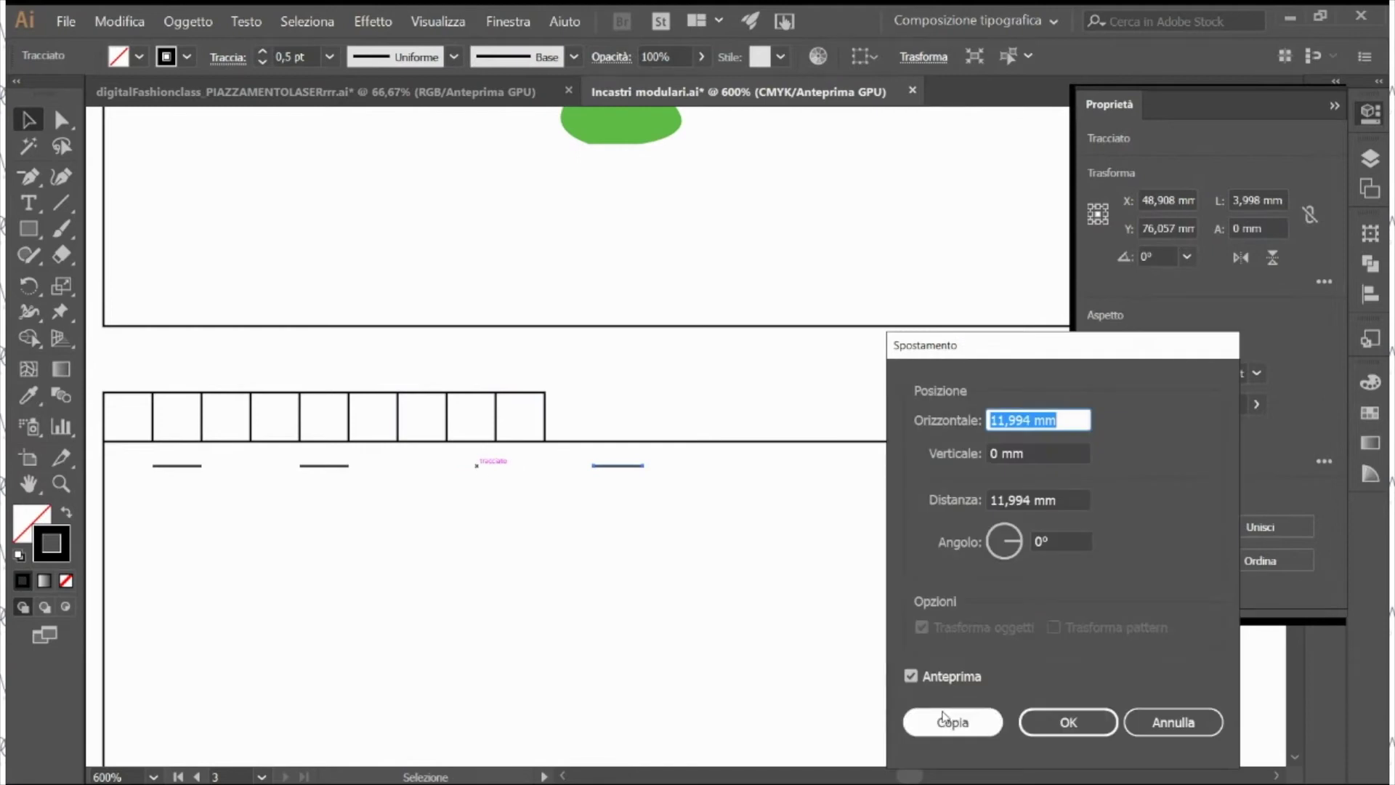
pyautogui.click(945, 719)
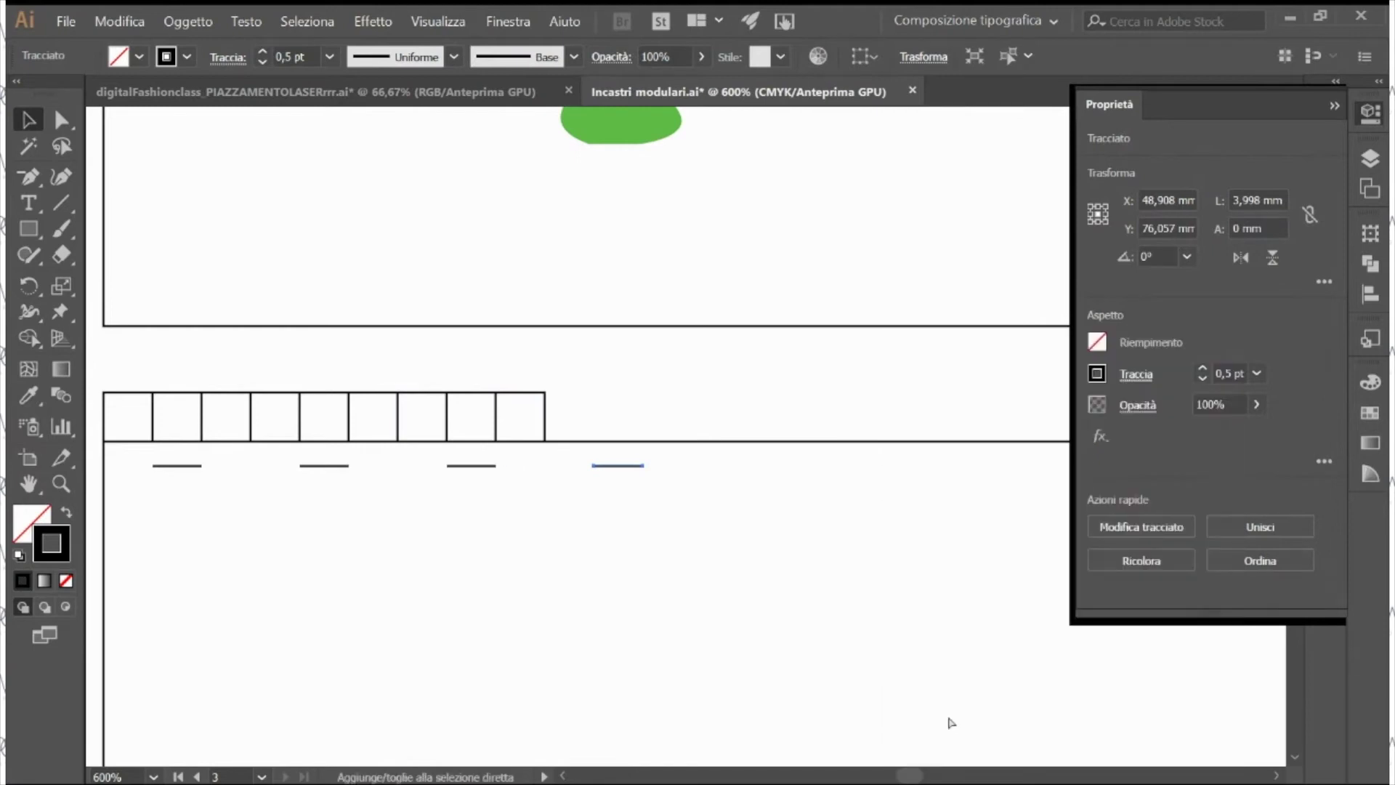
pyautogui.press('Return')
pyautogui.click(958, 719)
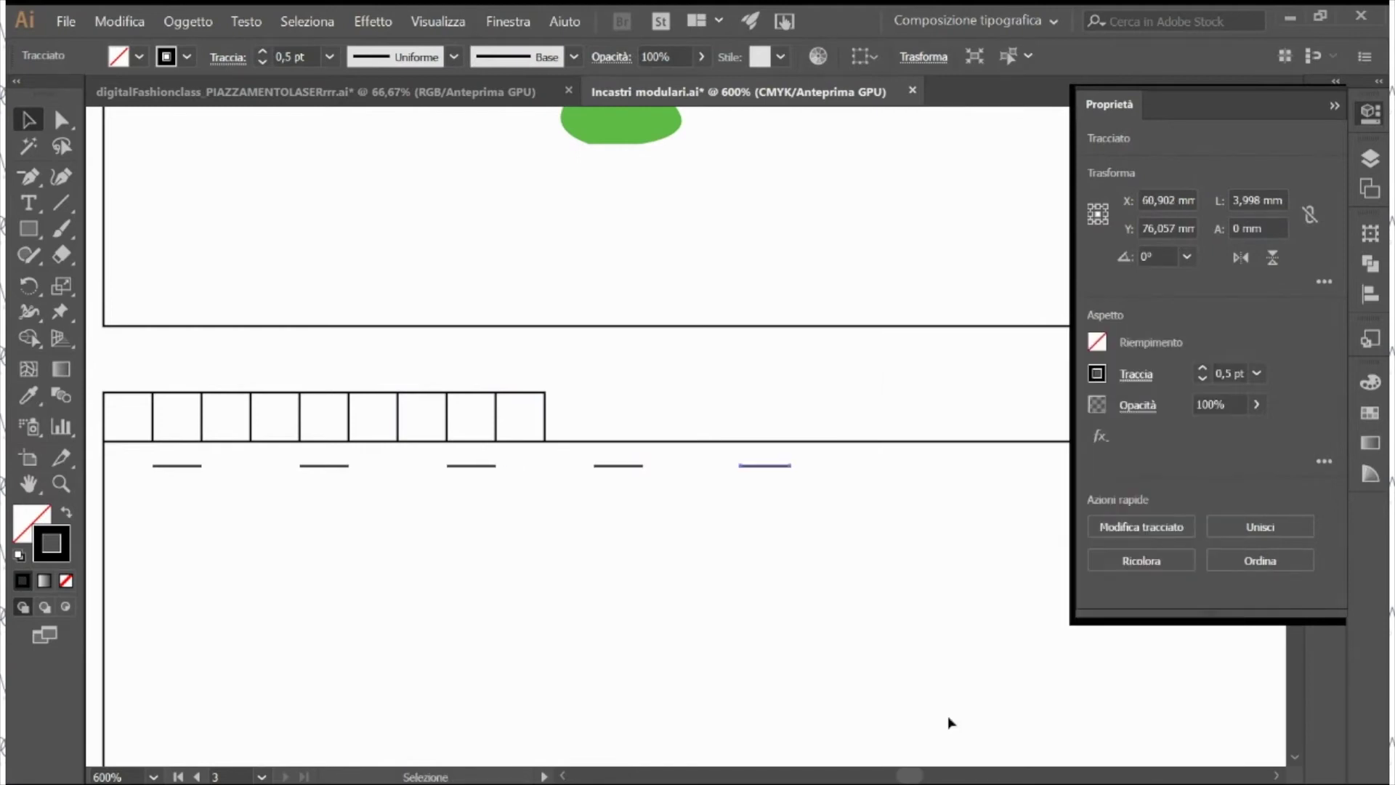
pyautogui.click(891, 591)
pyautogui.hotkey('ctrl', '-')
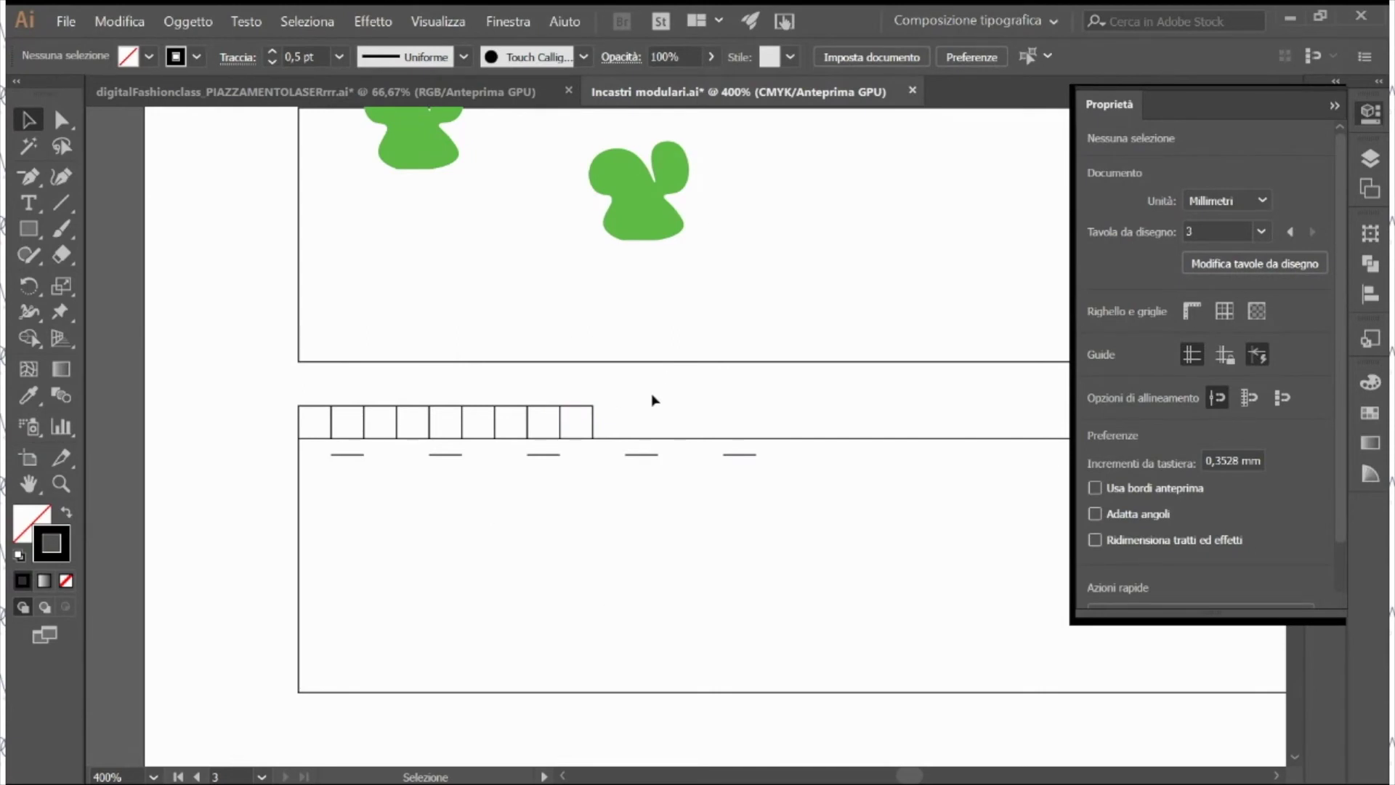
# Step: Rotate the right green shape 180° and move it above the squares at the left end of the lower rectangle
pyautogui.scroll(1, 653, 399)
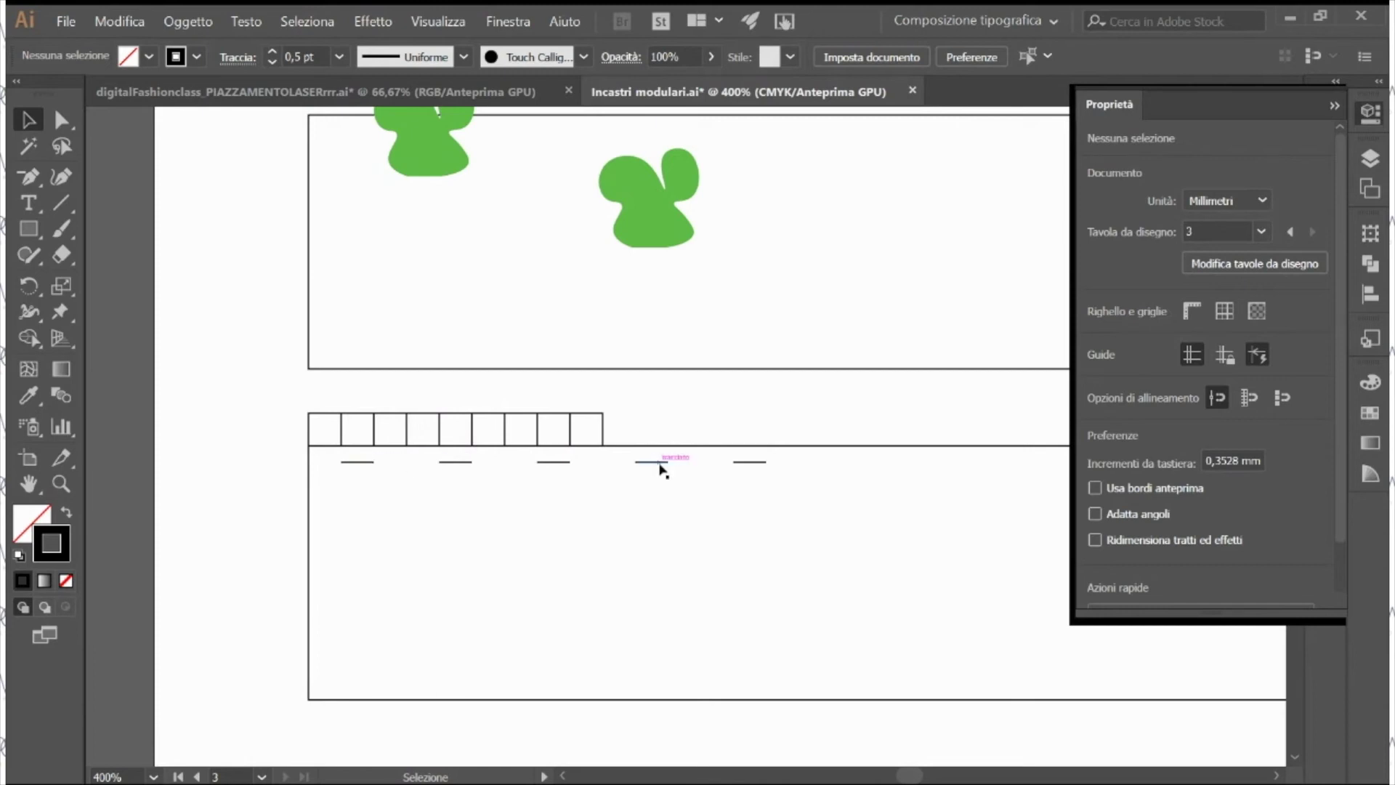
pyautogui.click(666, 225)
pyautogui.moveTo(700, 144); pyautogui.dragTo(553, 293)
pyautogui.moveTo(653, 191); pyautogui.dragTo(384, 391)
pyautogui.click(407, 396)
# Step: Move the upper rectangle up until its lower edge meets the flat base of the inverted green shape
pyautogui.moveTo(502, 374); pyautogui.dragTo(507, 314)
pyautogui.click(506, 314)
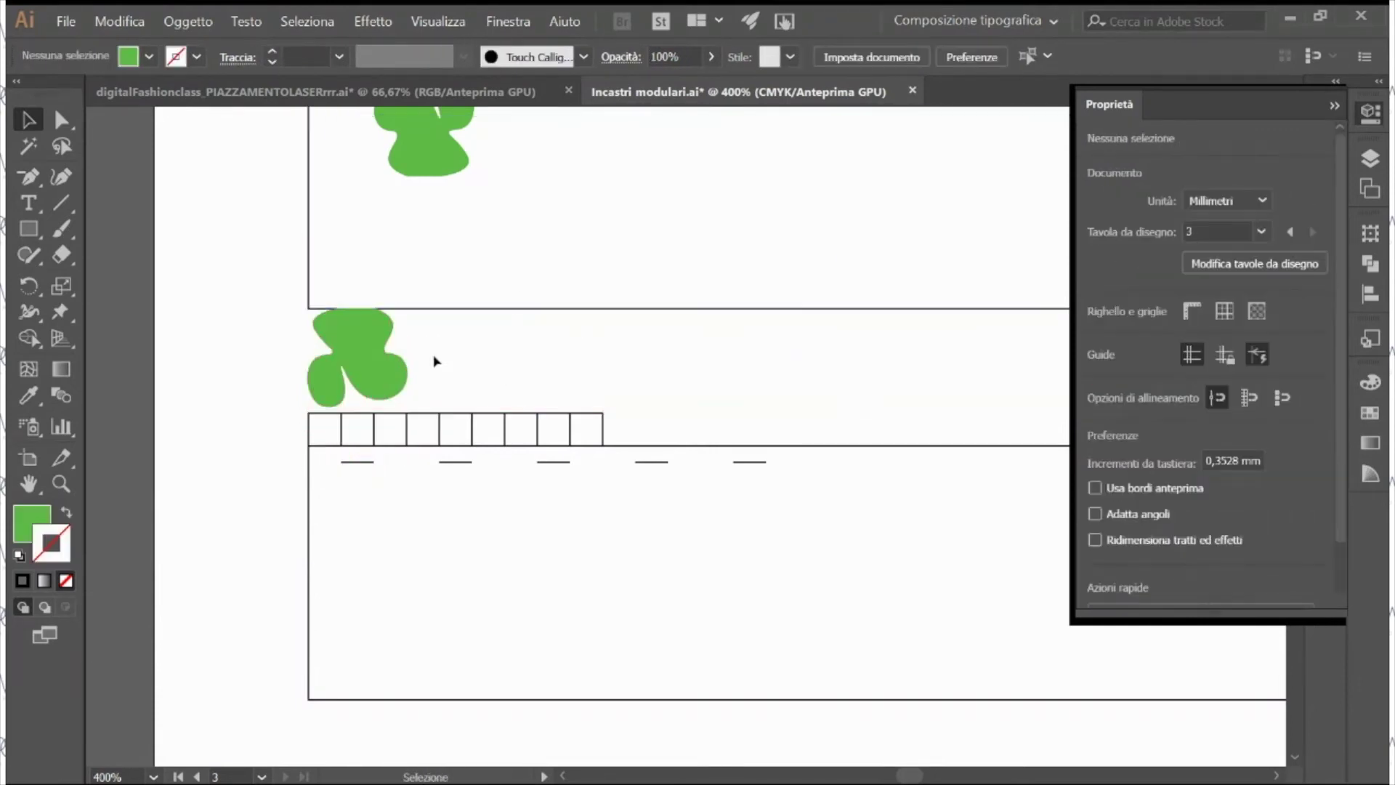
pyautogui.click(382, 354)
pyautogui.press('Return')
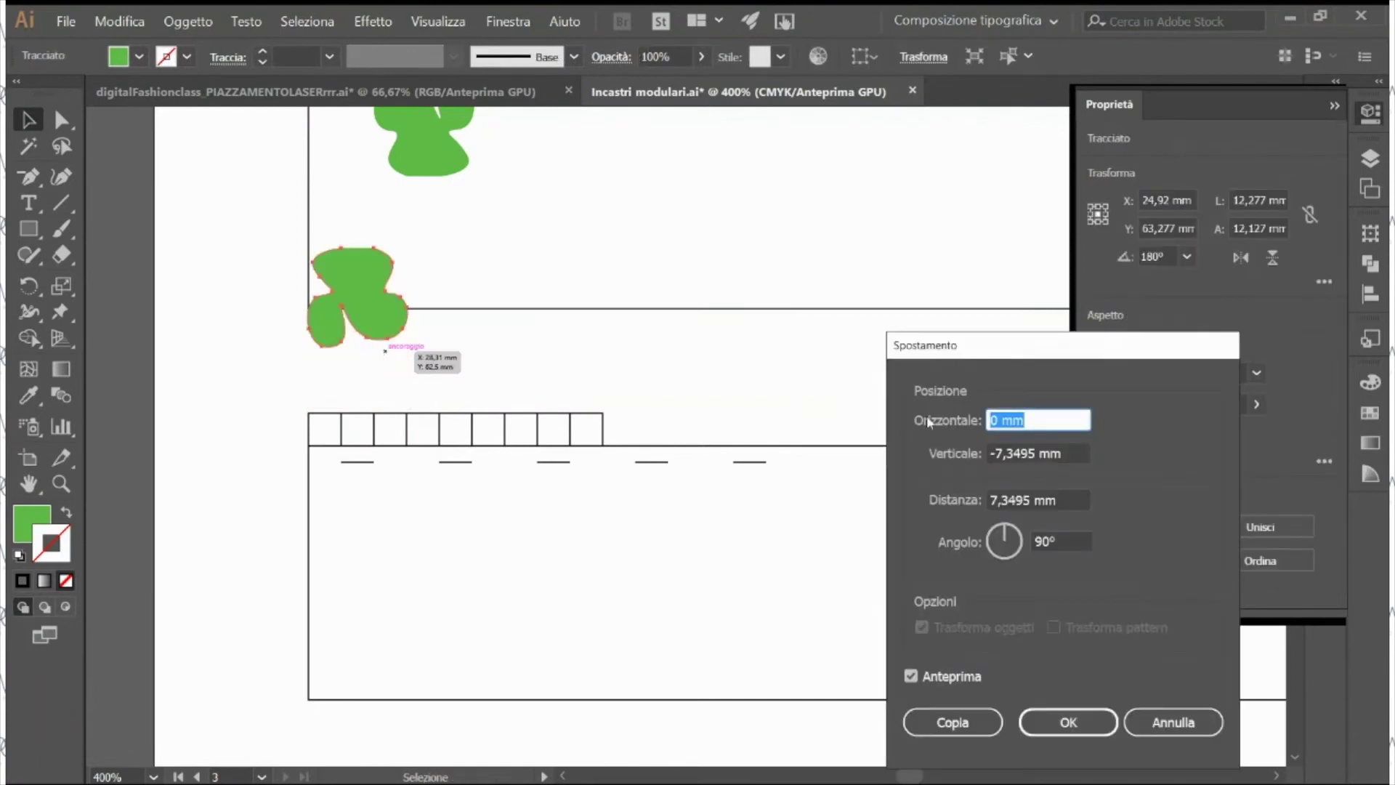
pyautogui.click(1171, 723)
pyautogui.click(608, 455)
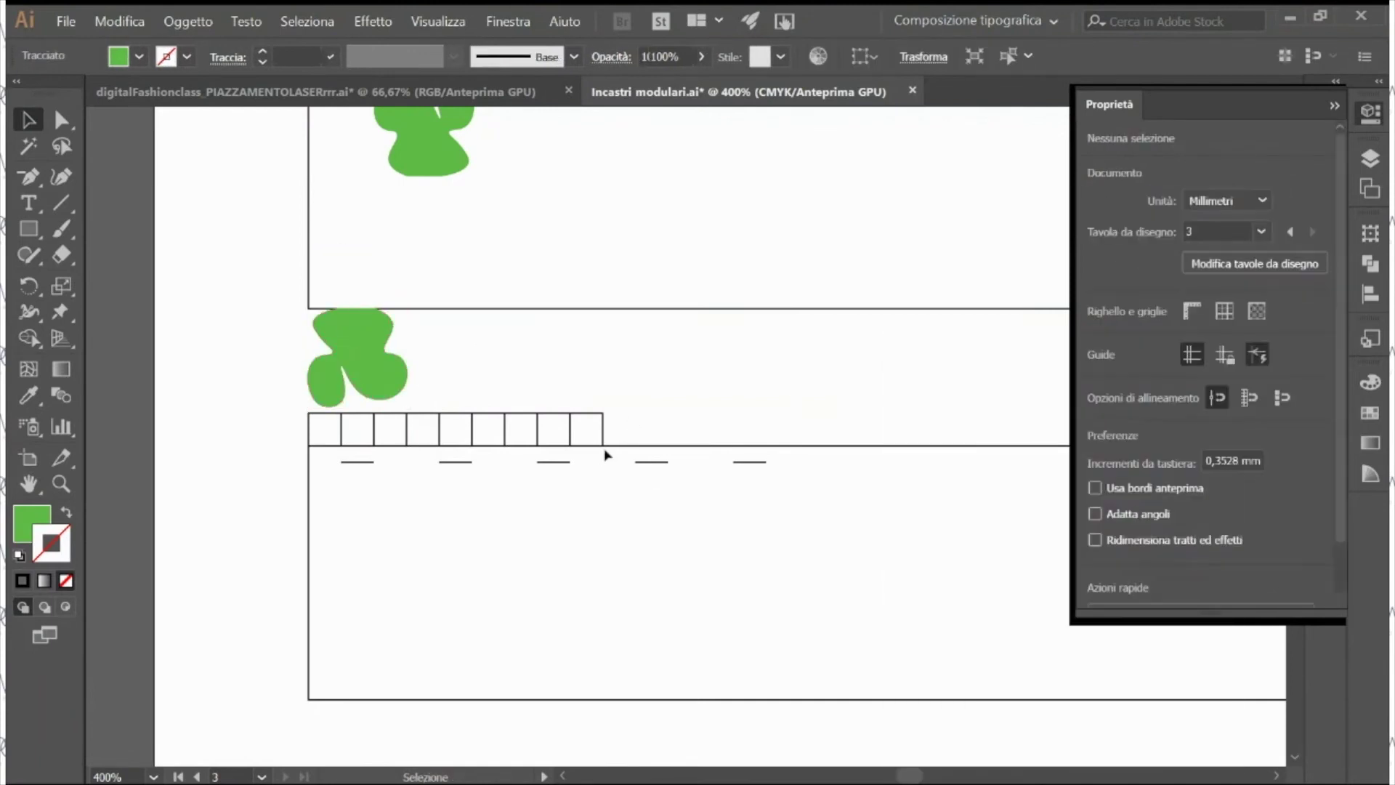
# Step: Copy the width value of the last three-square group above the lower rectangle
pyautogui.moveTo(654, 405); pyautogui.dragTo(523, 435)
pyautogui.click(1250, 200)
pyautogui.hotkey('ctrl', 'c')
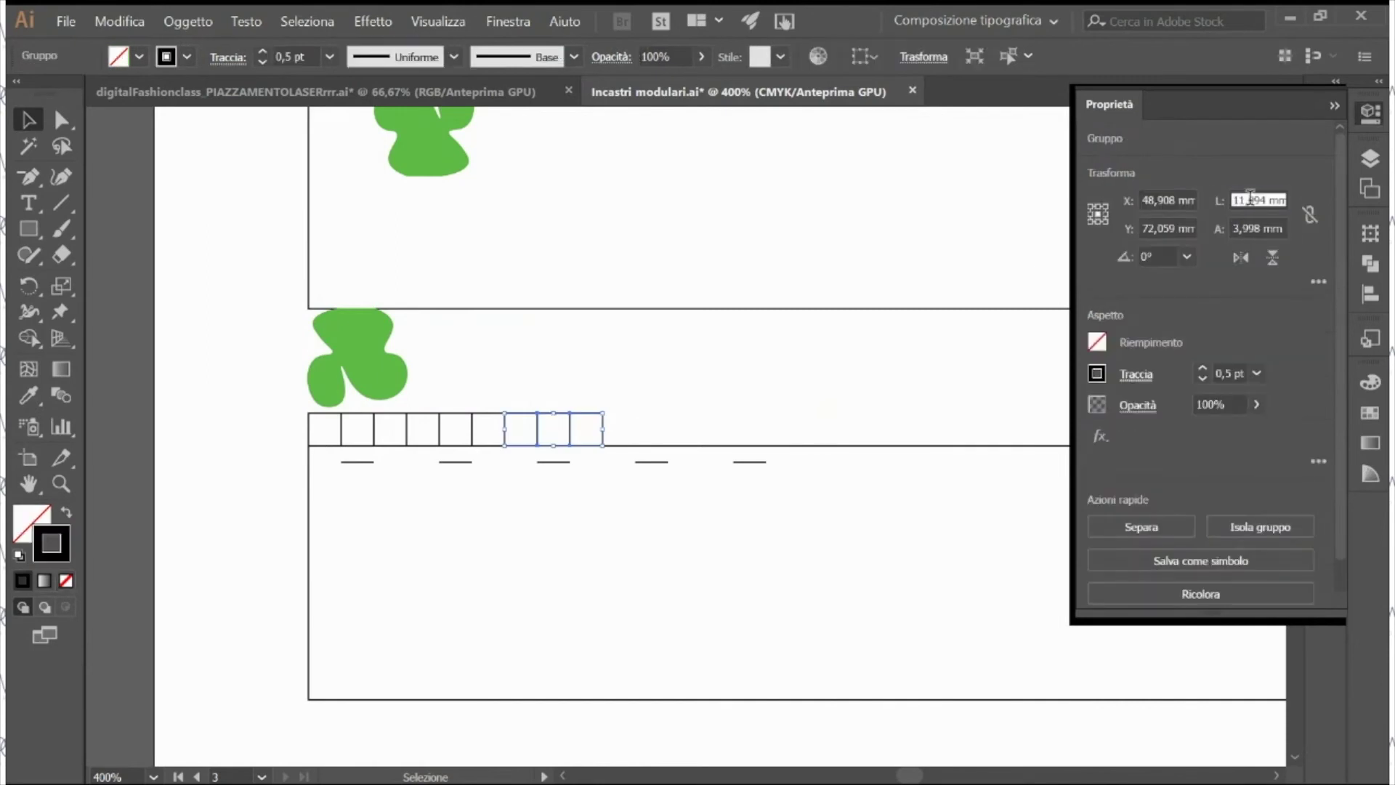
# Step: Make two copies of the inverted green shape in a row, each moved 11,994 mm horizontally and 0 mm vertically
pyautogui.click(380, 377)
pyautogui.press('Return')
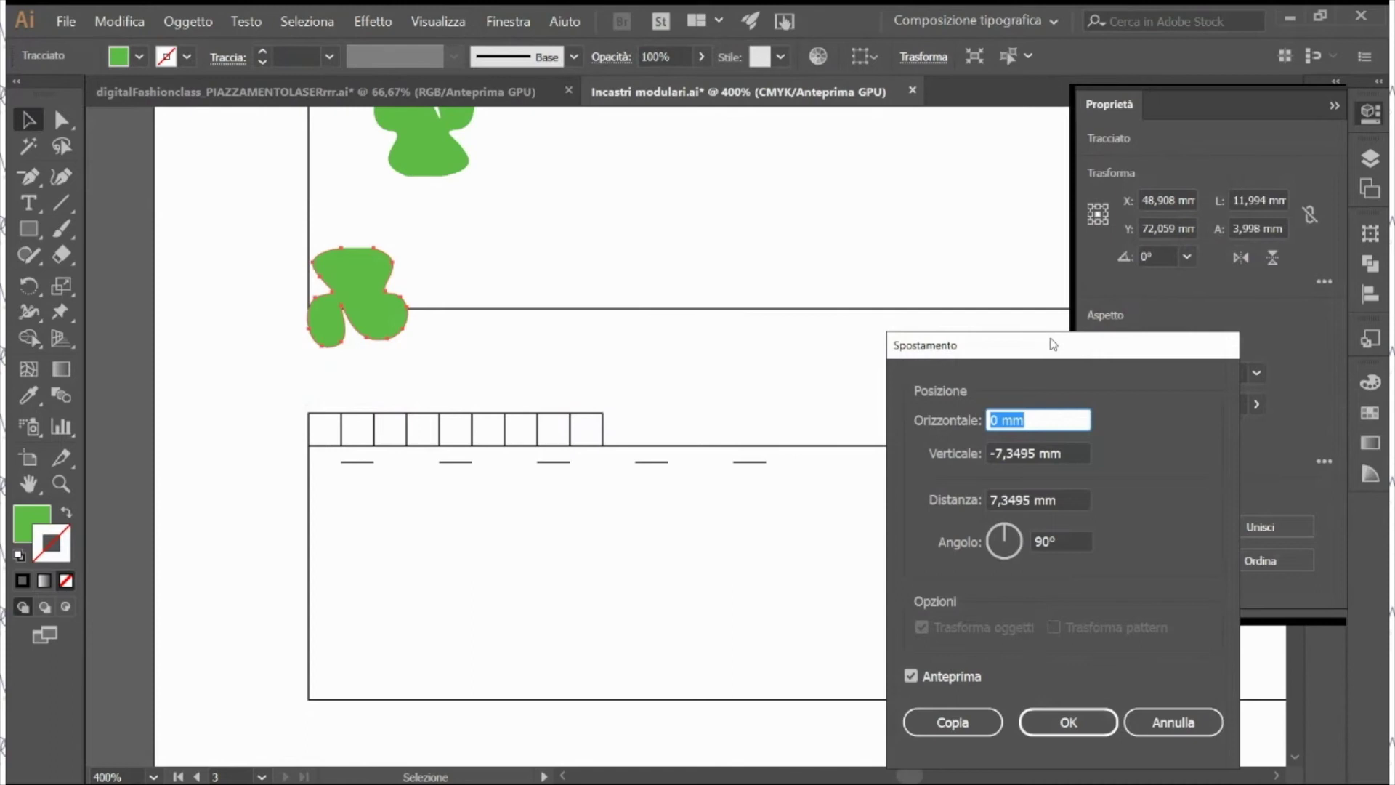
pyautogui.hotkey('ctrl', 'v')
pyautogui.press('Tab')
pyautogui.write('0')
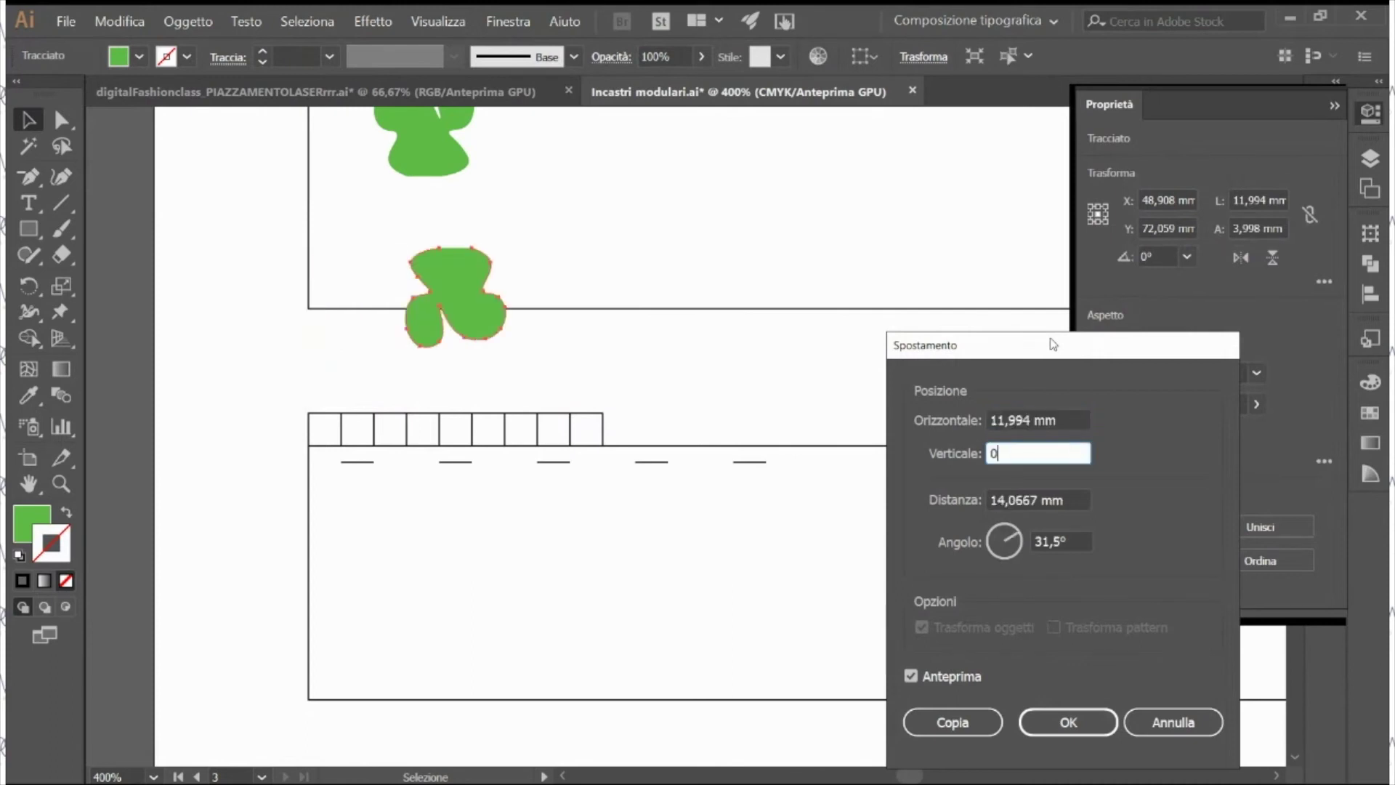
pyautogui.click(948, 678)
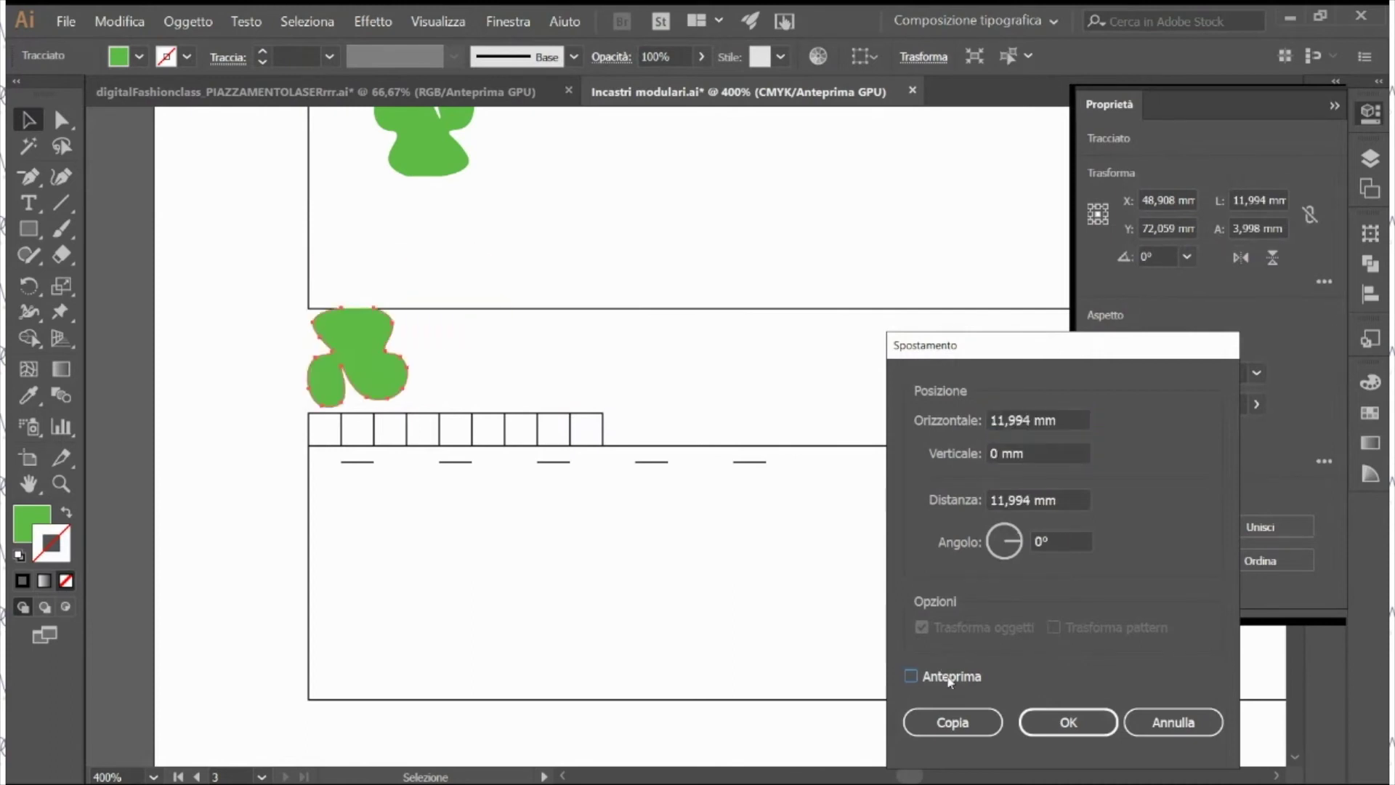
pyautogui.click(950, 680)
pyautogui.click(971, 721)
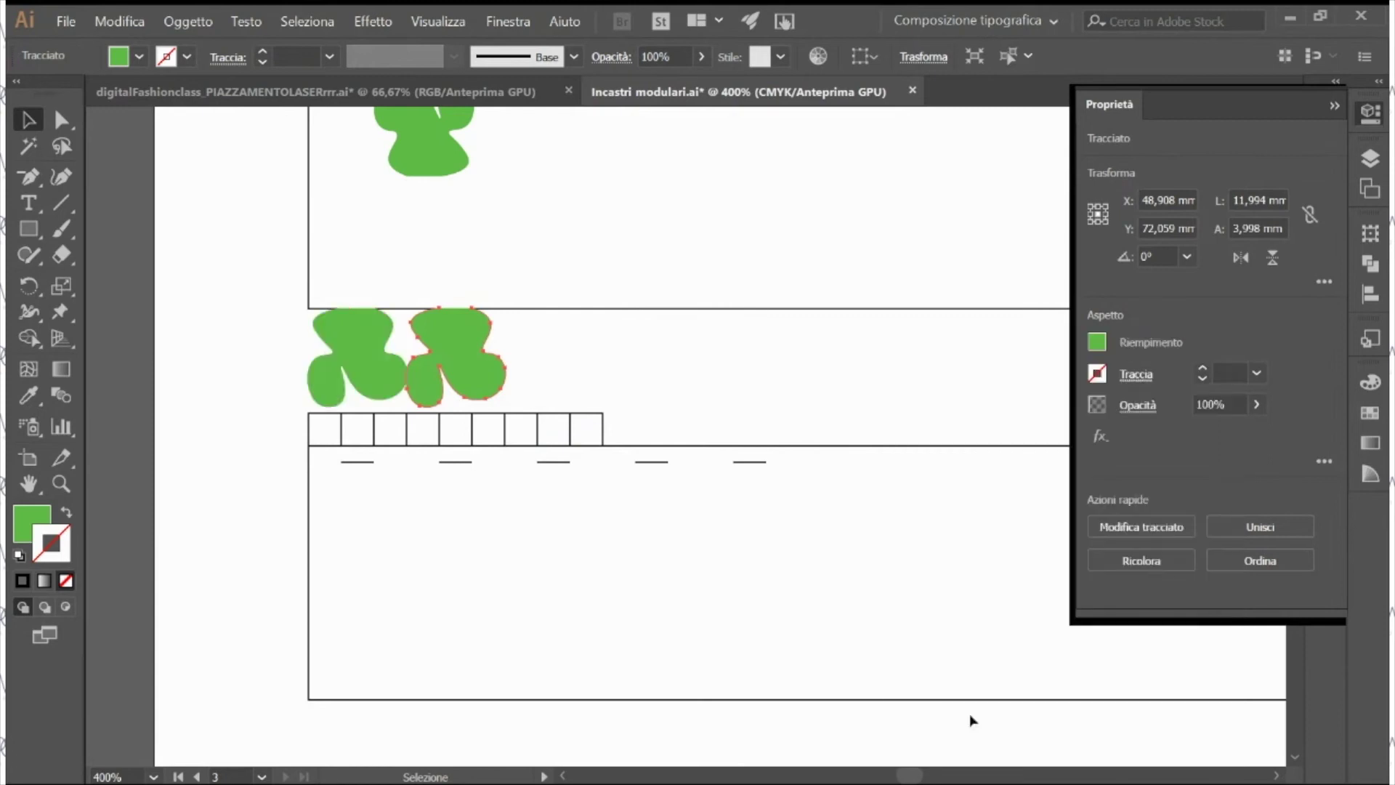
pyautogui.press('Return')
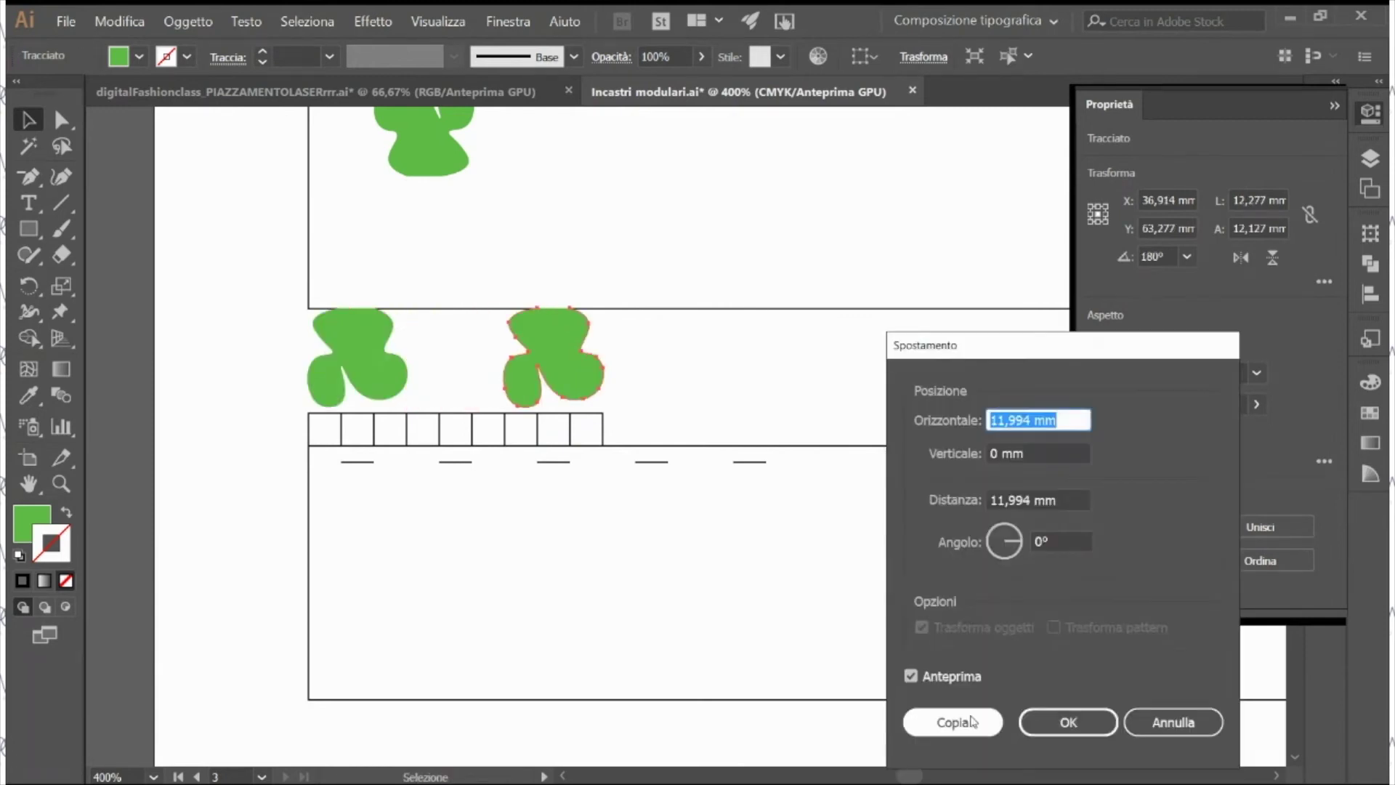
pyautogui.click(971, 720)
pyautogui.click(706, 382)
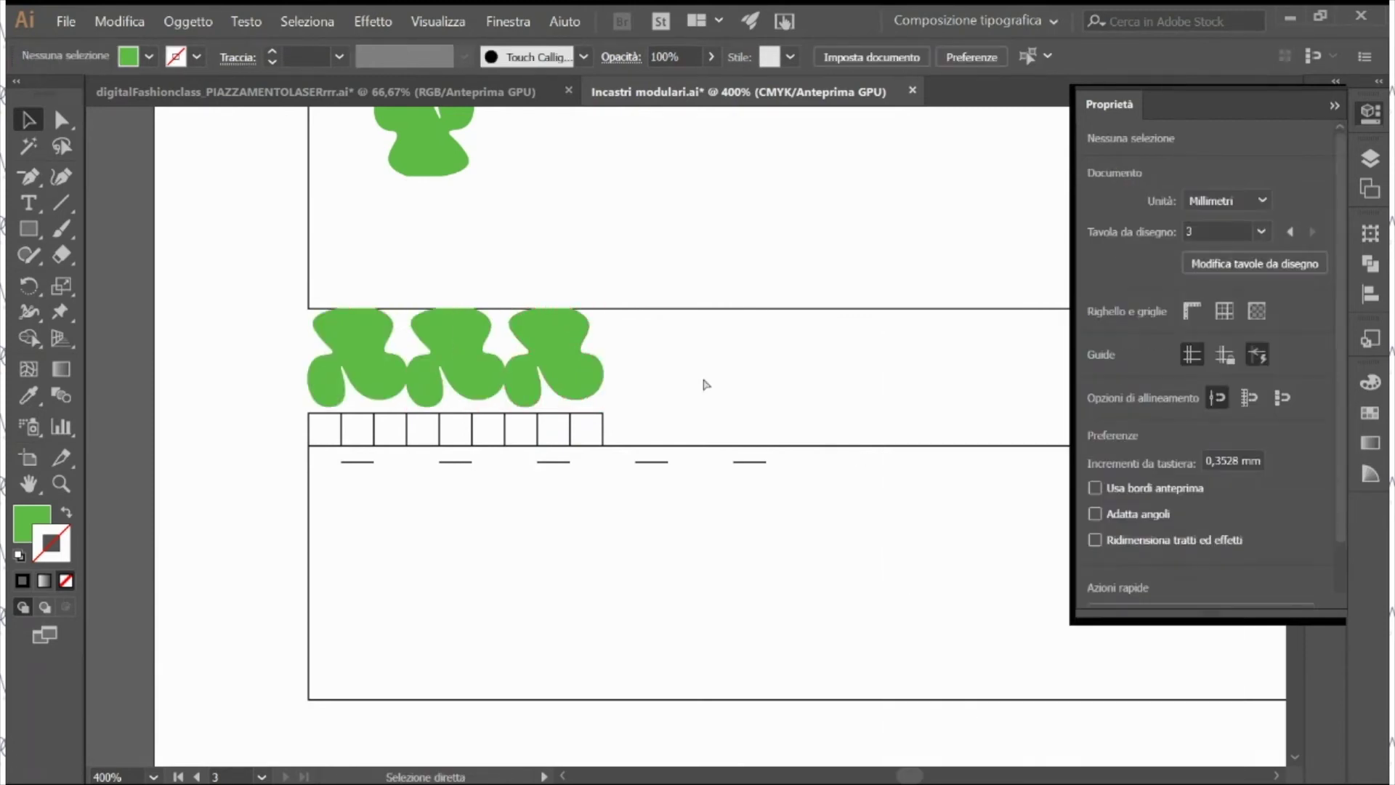
# Step: Examine in outline mode where the side lobes of the neighbouring inverted shapes meet above the squares
pyautogui.hotkey('ctrl', 'y')
pyautogui.press('z')
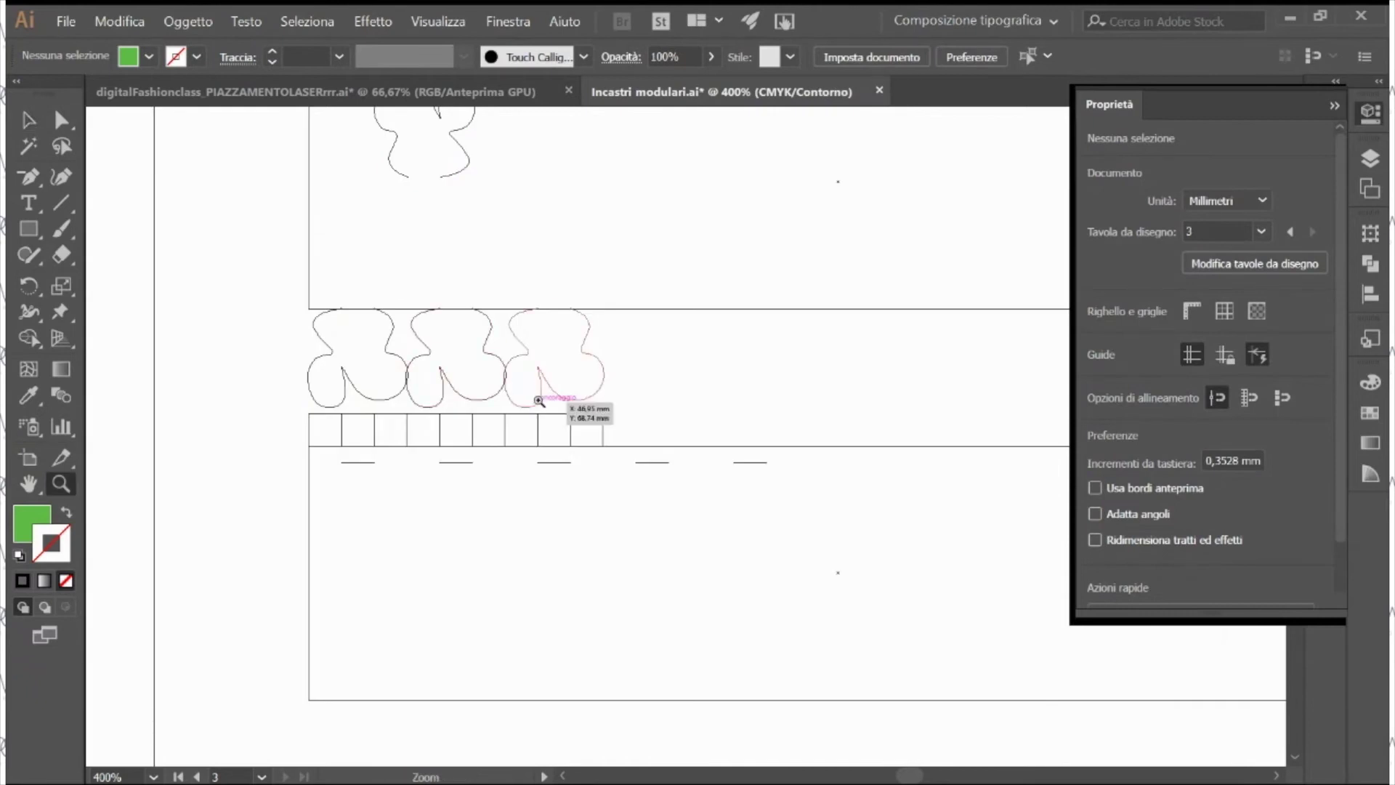
pyautogui.click(537, 399)
pyautogui.click(708, 421)
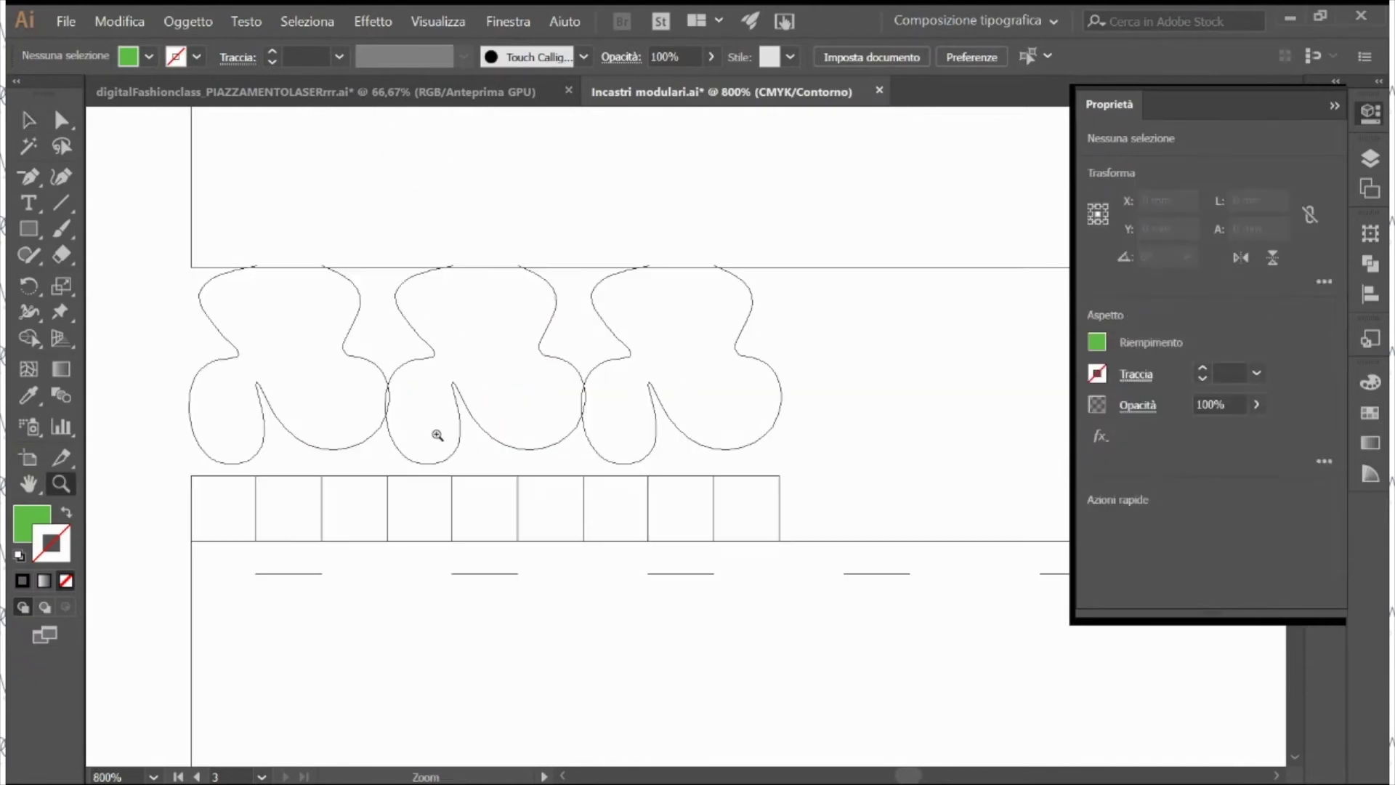
pyautogui.click(389, 418)
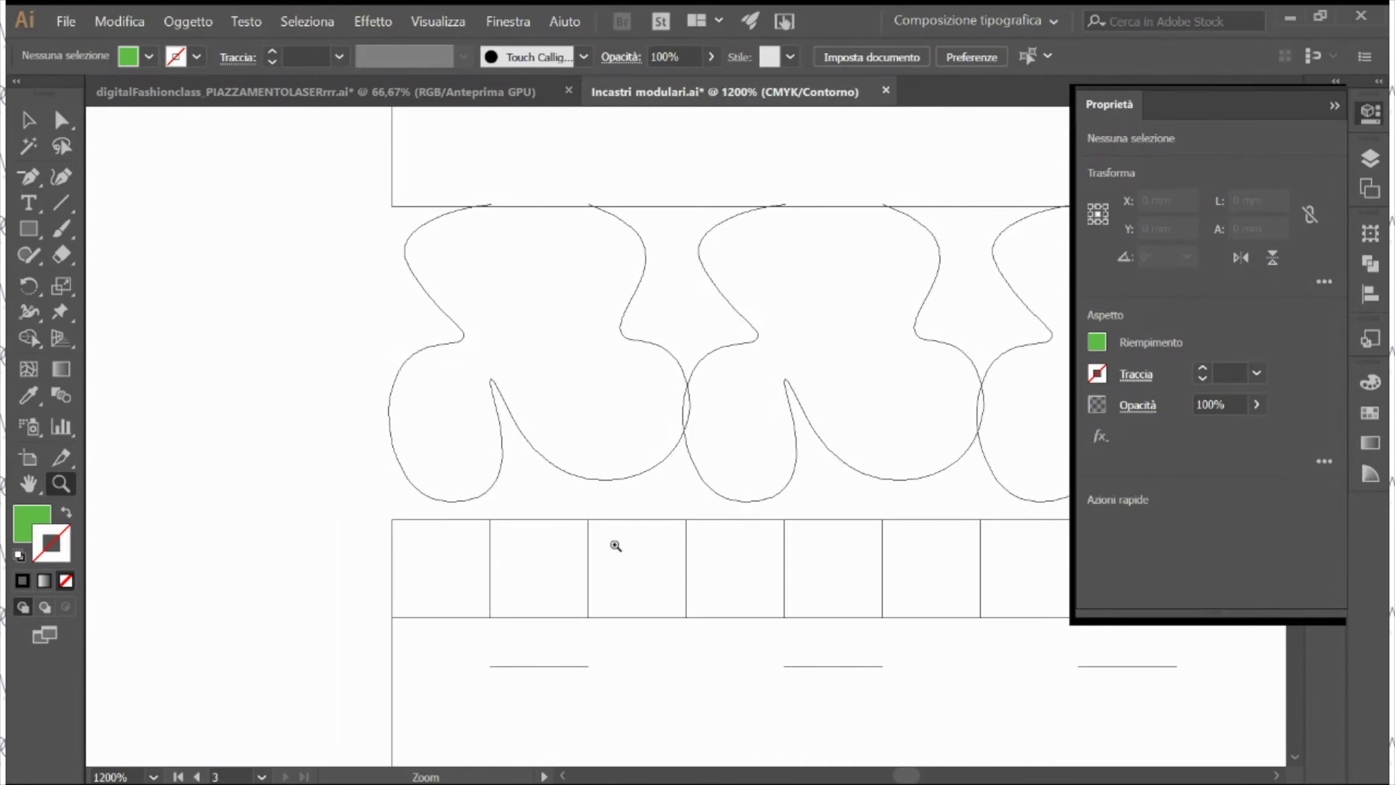
pyautogui.moveTo(716, 404); pyautogui.dragTo(555, 399)
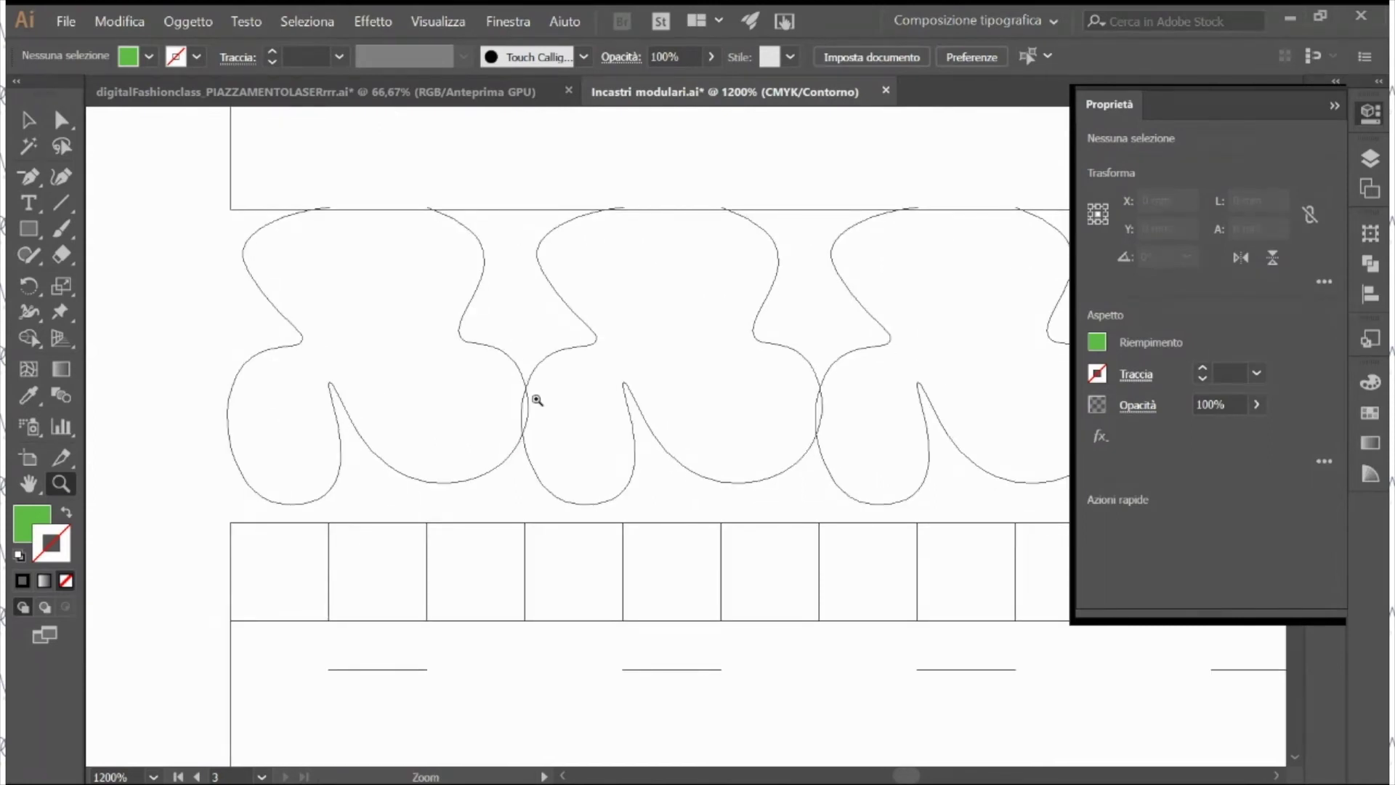
pyautogui.moveTo(672, 422); pyautogui.dragTo(526, 420)
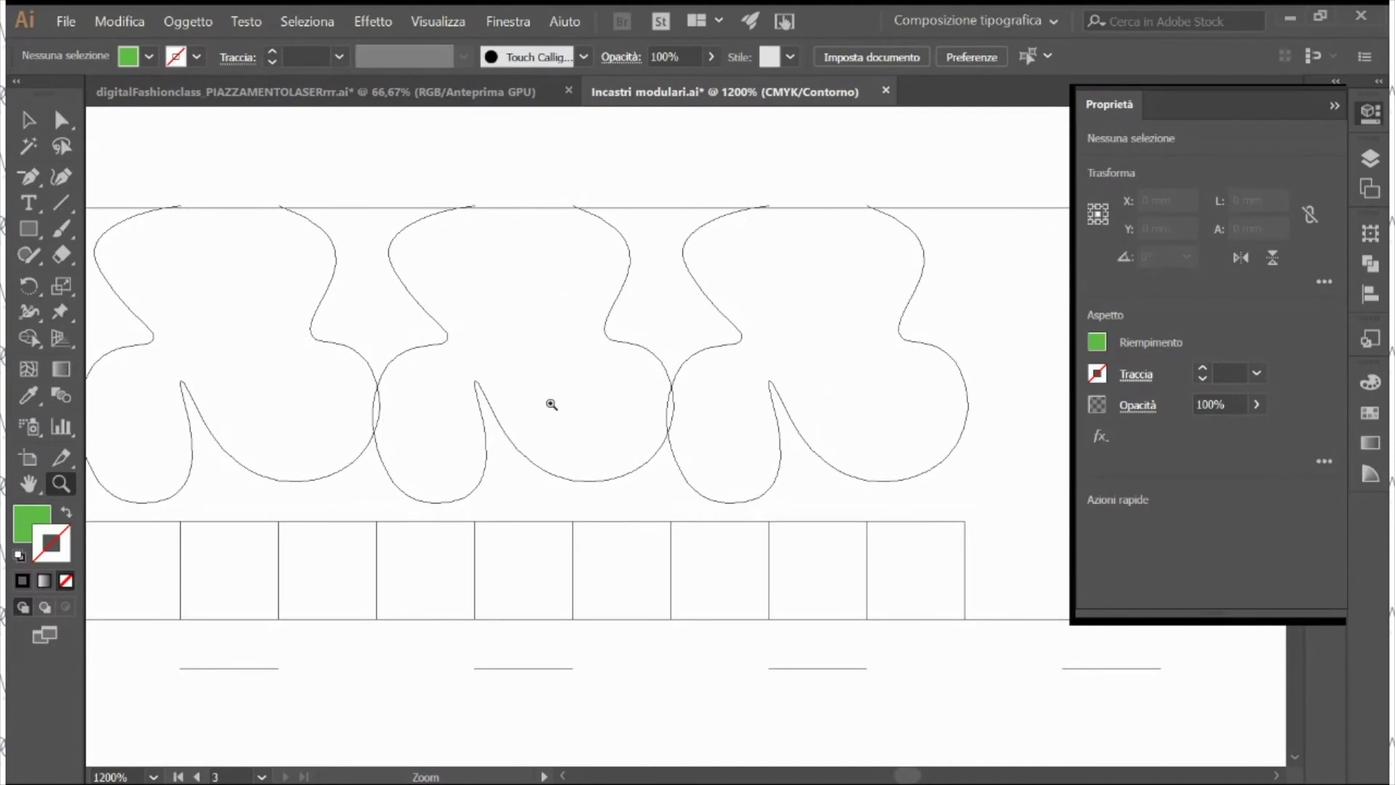
pyautogui.click(381, 415)
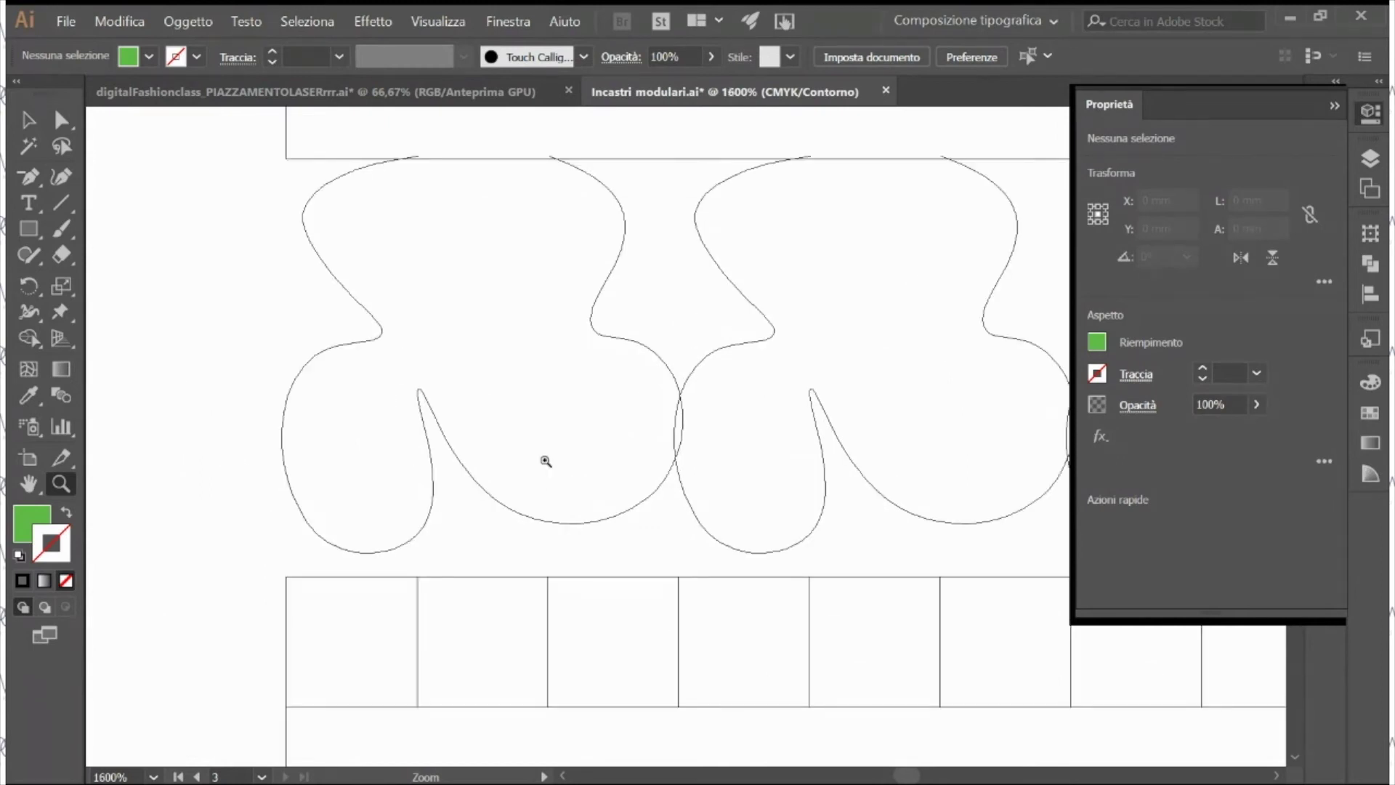
pyautogui.keyDown('alt'); pyautogui.click(657, 407); pyautogui.keyUp('alt')
pyautogui.keyDown('alt'); pyautogui.click(658, 407); pyautogui.keyUp('alt')
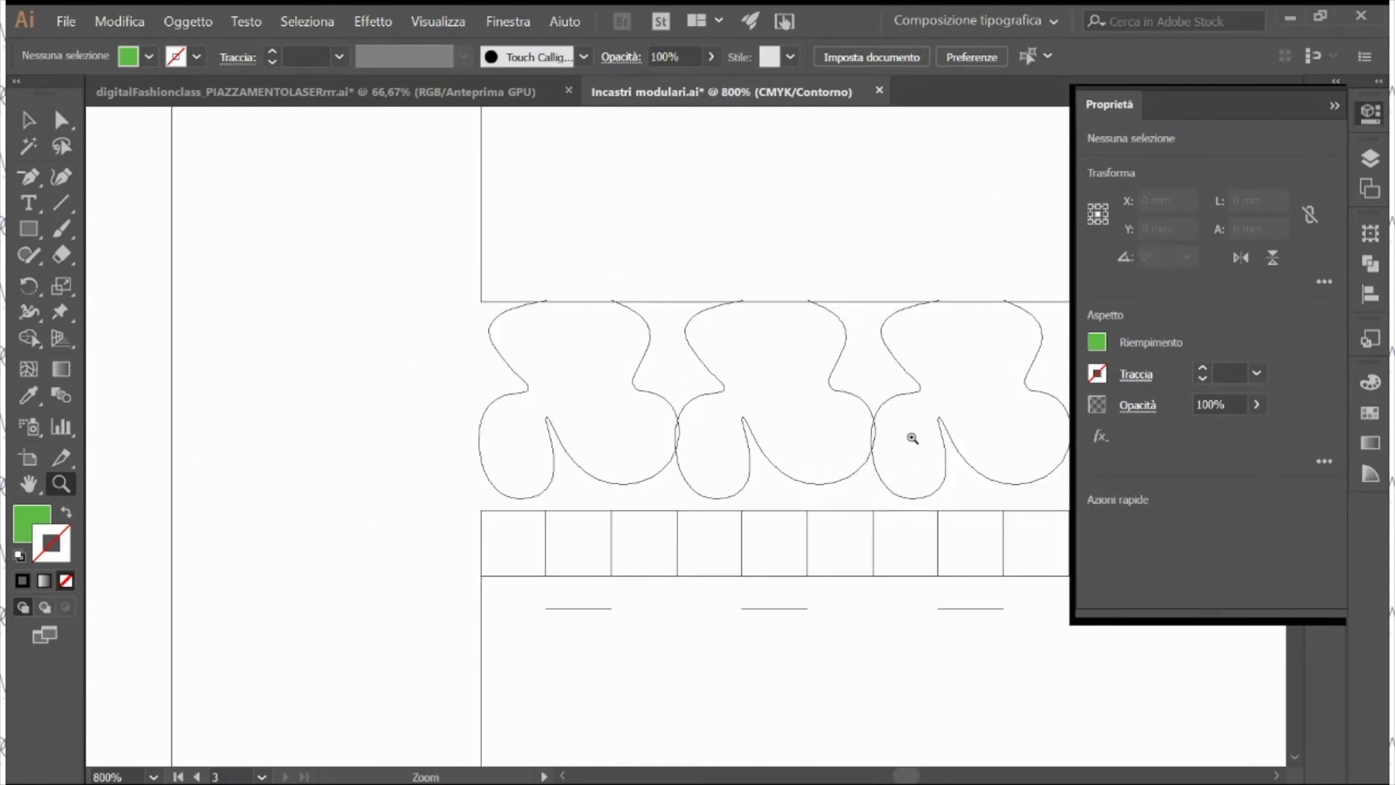
# Step: Delete the two copies of the inverted shape, keeping only the first one
pyautogui.press('v')
pyautogui.hscroll(3, 930, 392)
pyautogui.moveTo(875, 338); pyautogui.dragTo(461, 456)
pyautogui.press('Delete')
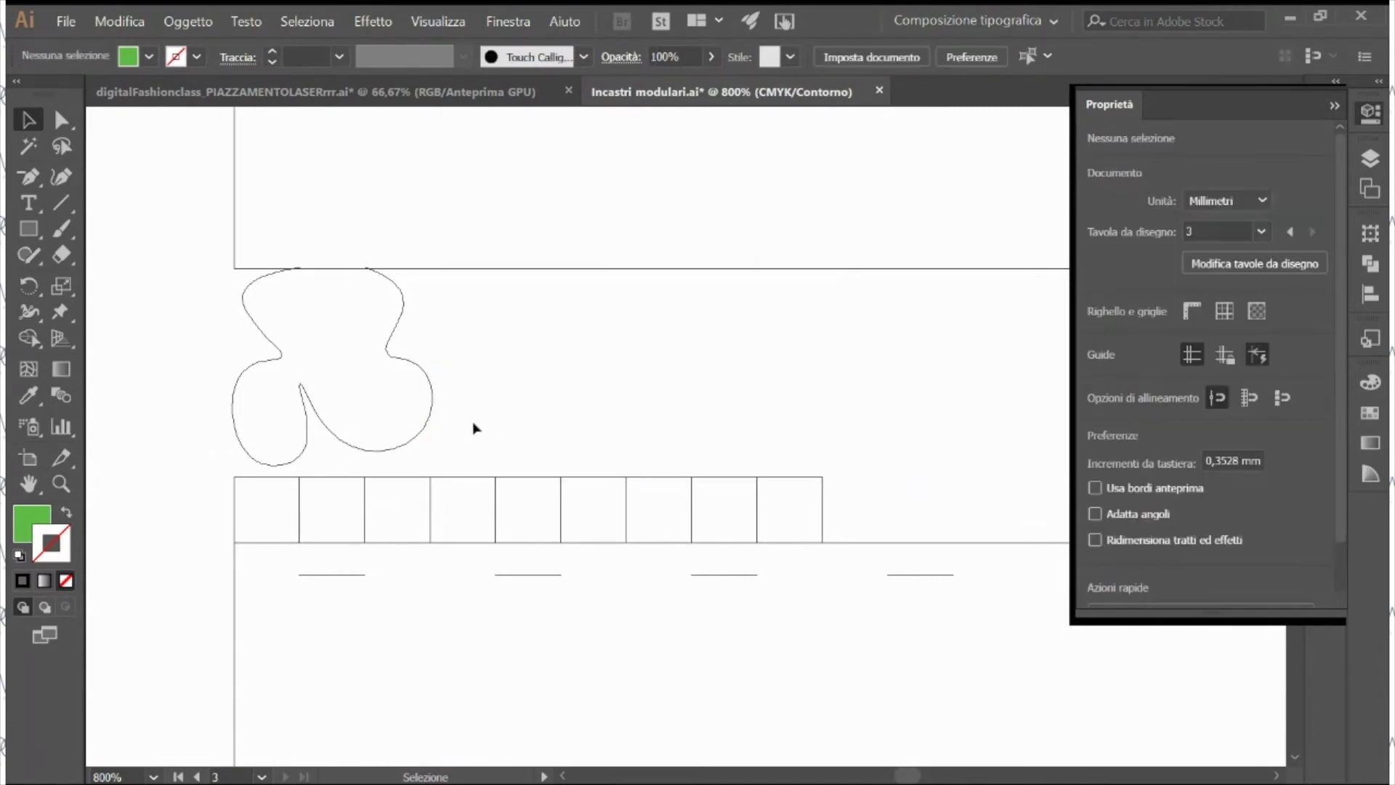
# Step: Remove the outermost anchor point of the inverted shape's right lobe to narrow it, and return to preview mode
pyautogui.click(432, 416)
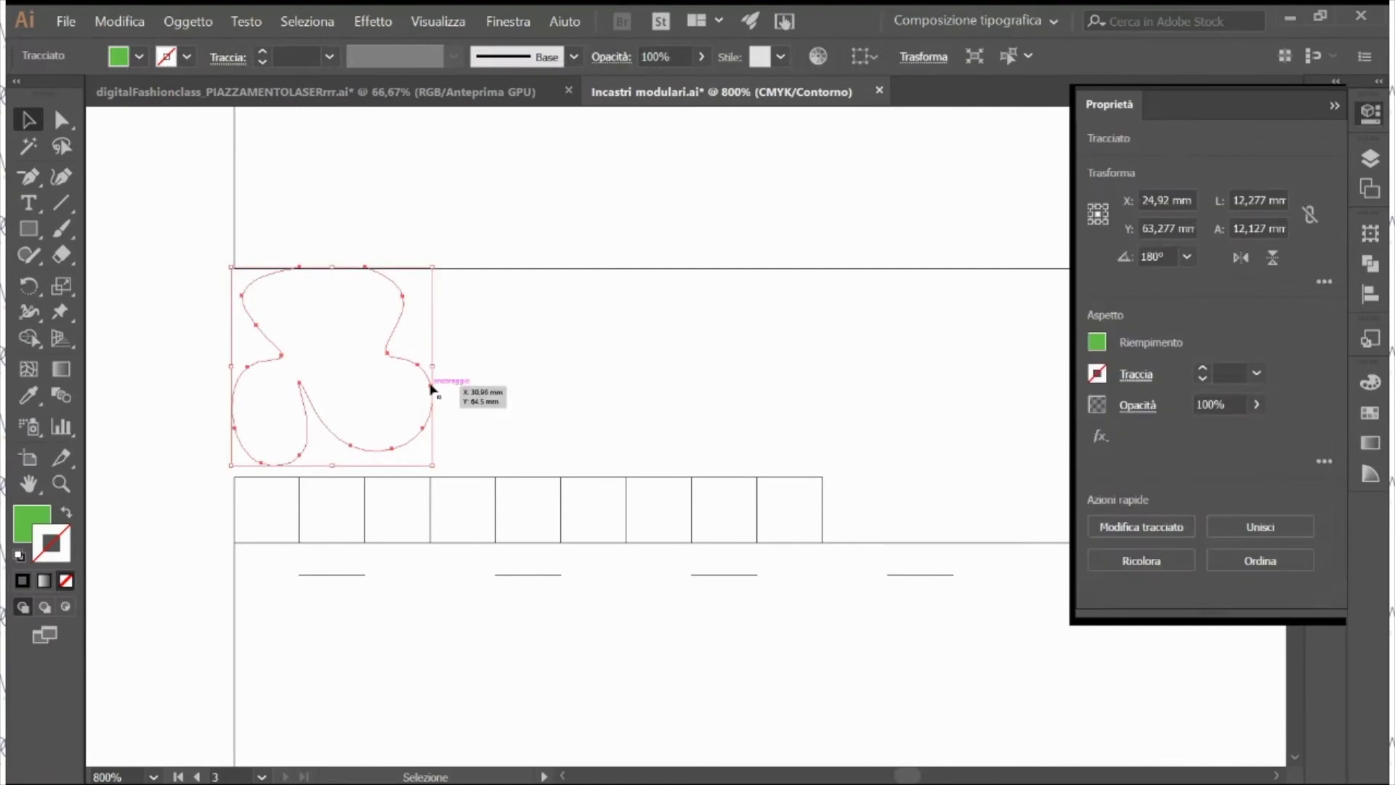
pyautogui.press('a')
pyautogui.moveTo(432, 393); pyautogui.dragTo(429, 394)
pyautogui.press('p')
pyautogui.click(430, 388)
pyautogui.press('v')
pyautogui.click(474, 414)
pyautogui.hotkey('ctrl', 'y')
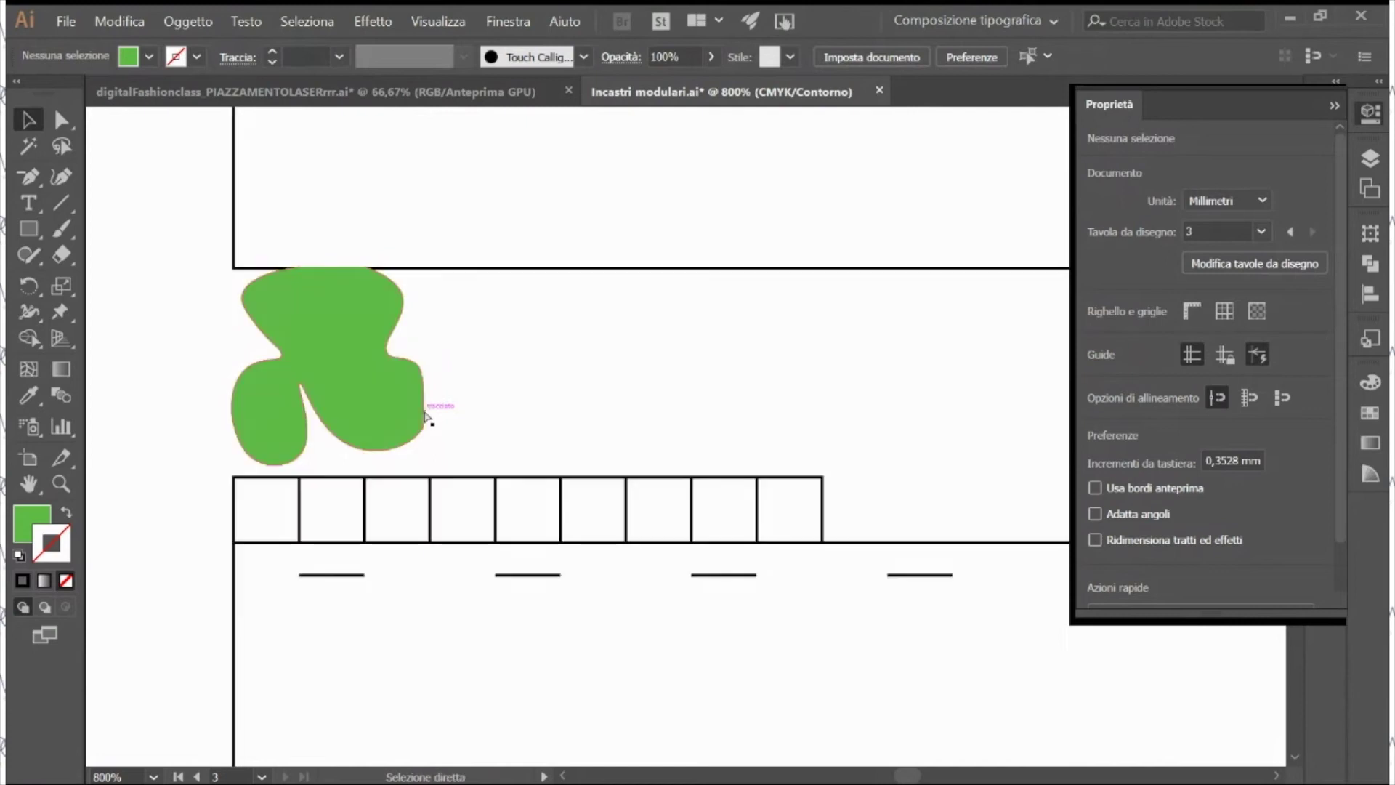
# Step: Copy the narrowed green shape with a move of 11,994 mm horizontally and 0 mm vertically
pyautogui.click(374, 416)
pyautogui.press('Return')
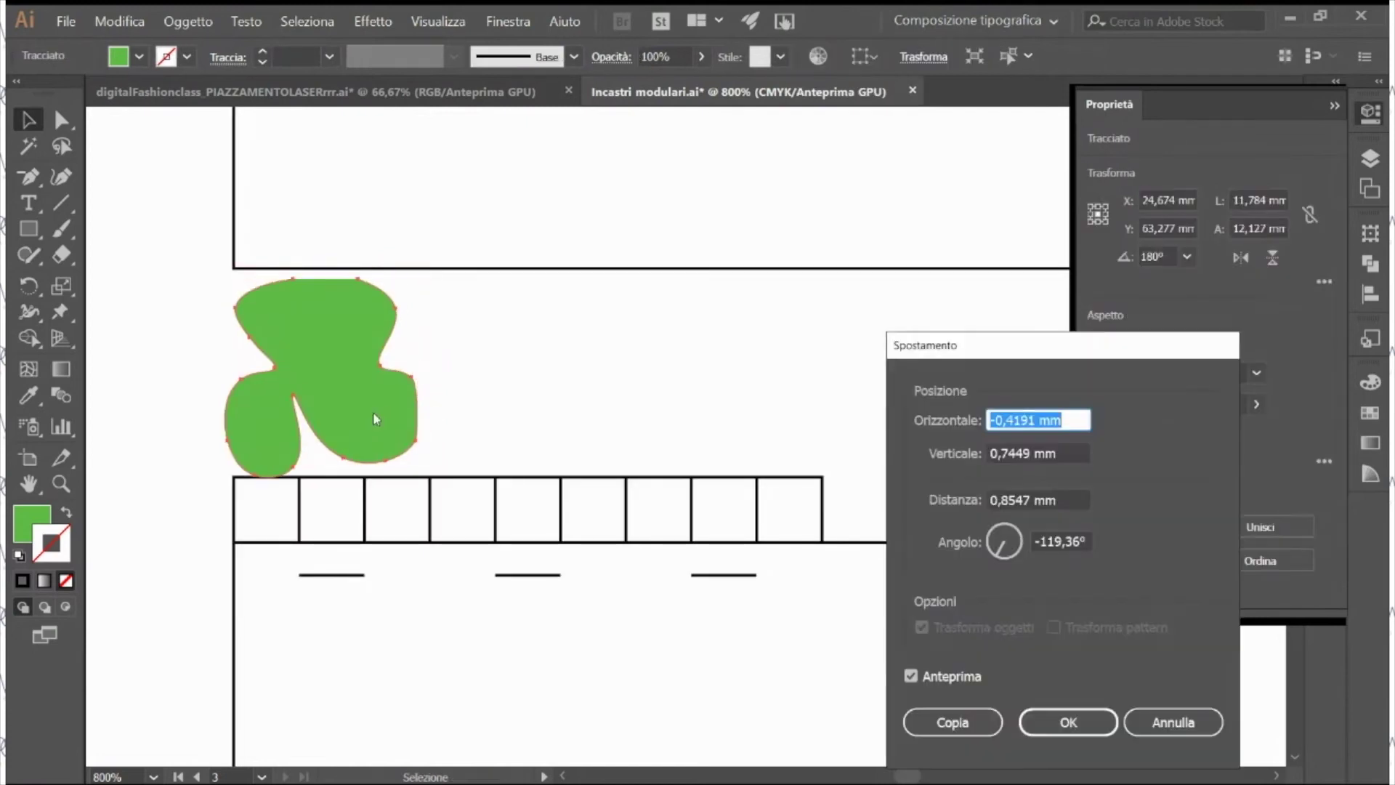
pyautogui.hotkey('ctrl', 'v')
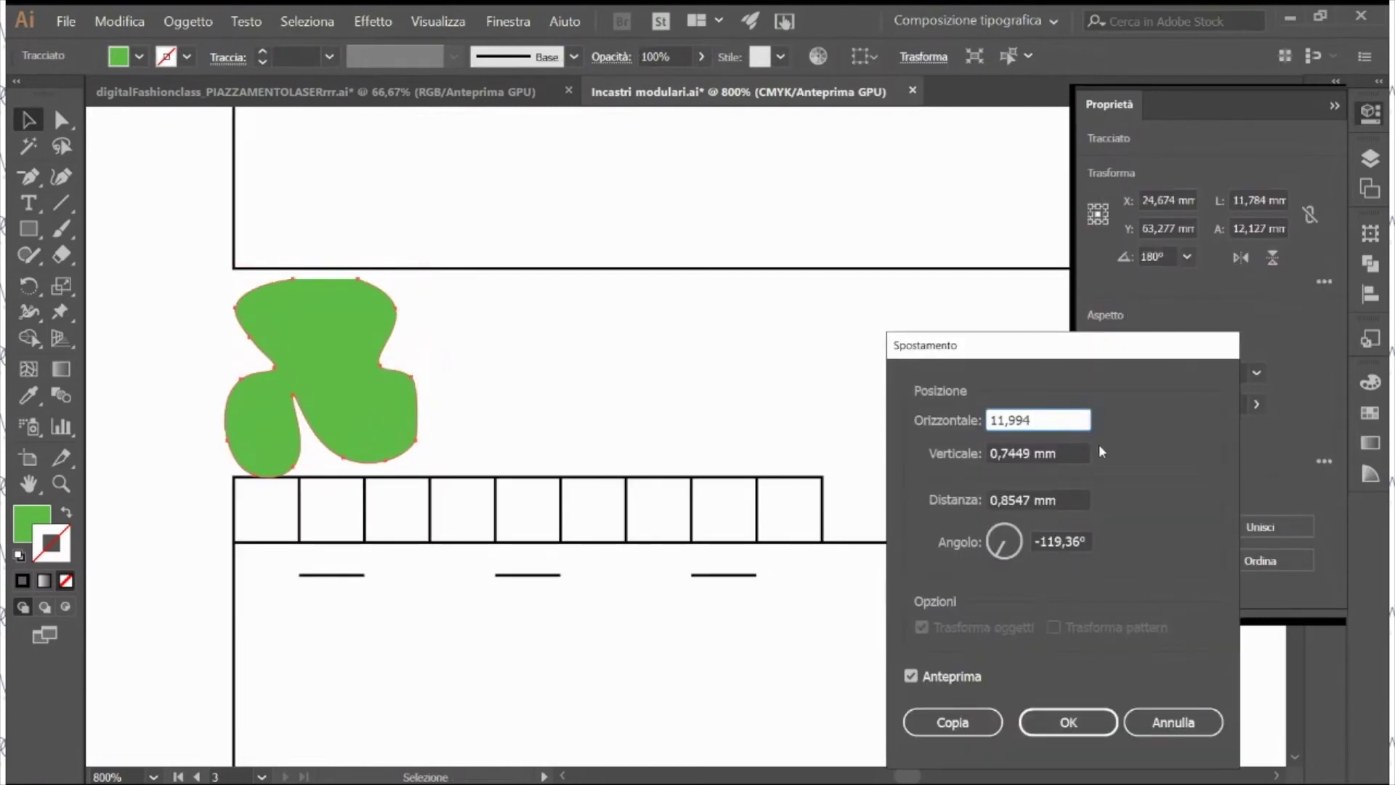
pyautogui.doubleClick(1029, 454)
pyautogui.write('0')
pyautogui.click(910, 676)
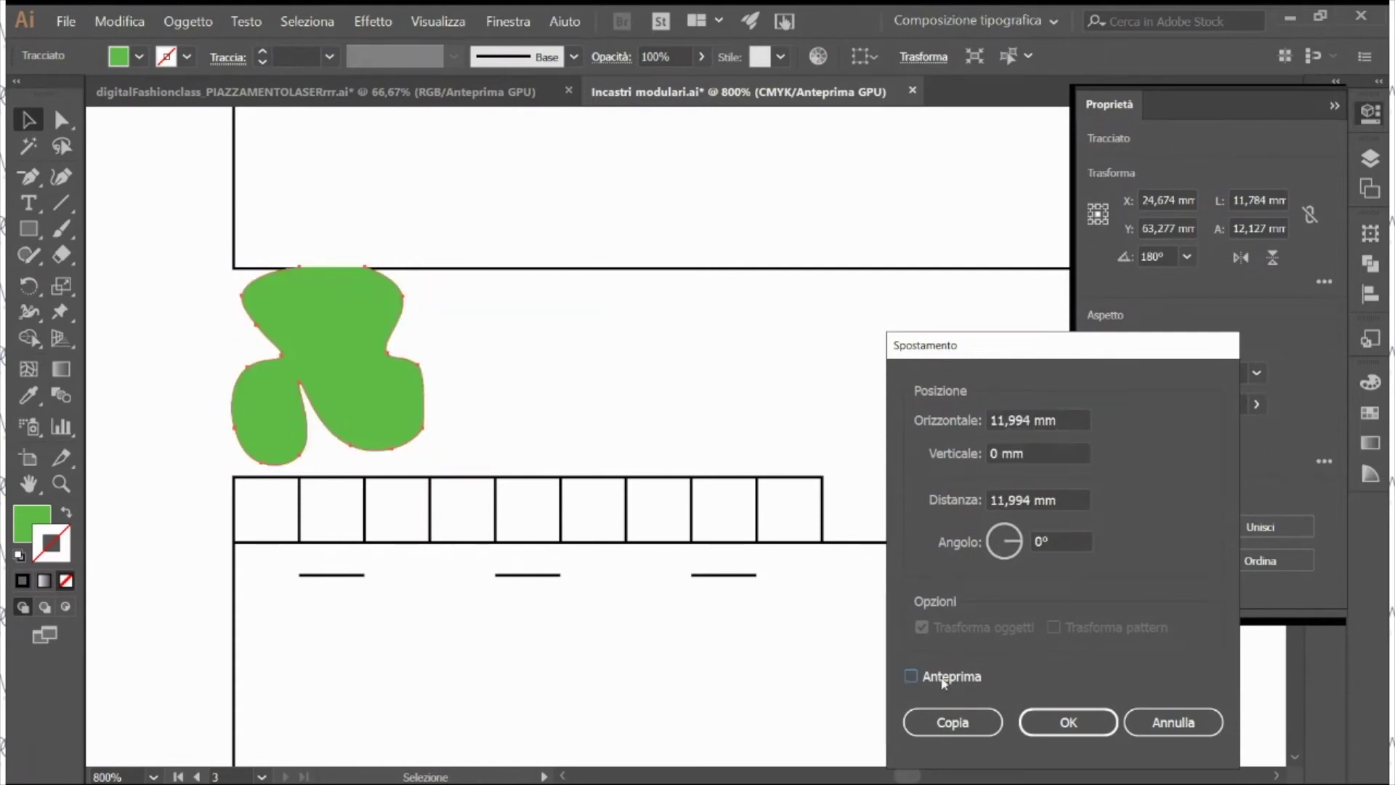
pyautogui.click(911, 676)
pyautogui.press('Return')
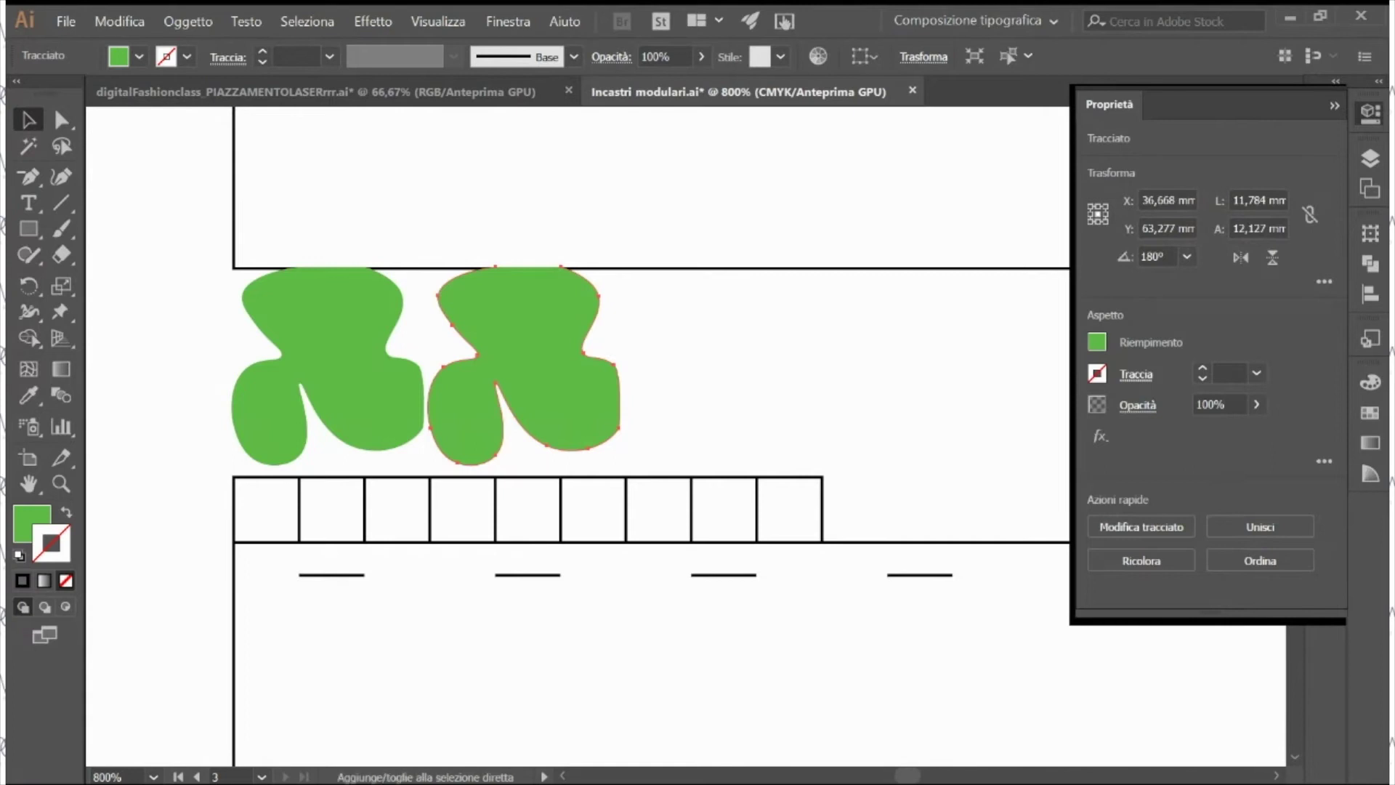
# Step: Add two more copies of the green shape to the row at the same 11,994 mm spacing
pyautogui.press('Return')
pyautogui.click(953, 722)
pyautogui.press('Return')
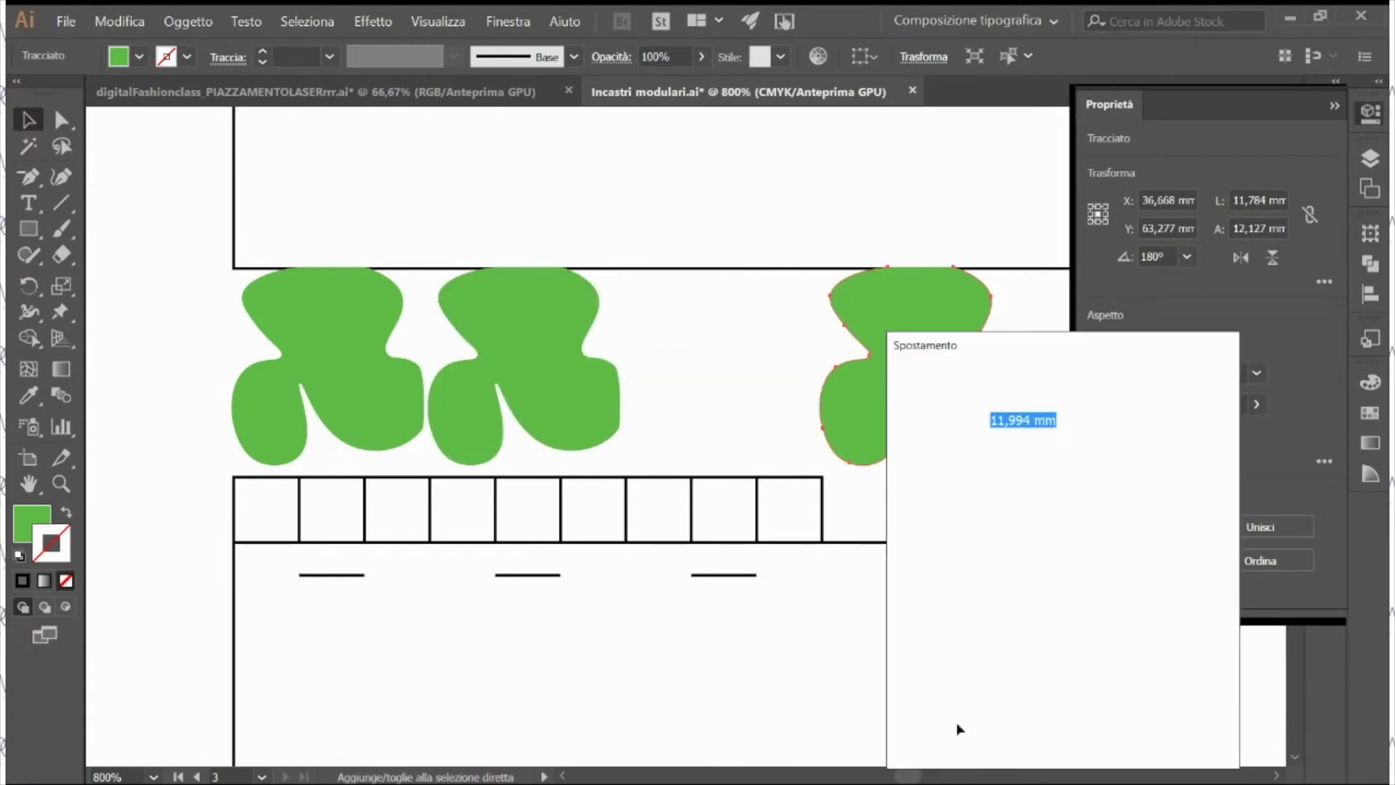
pyautogui.press('Return')
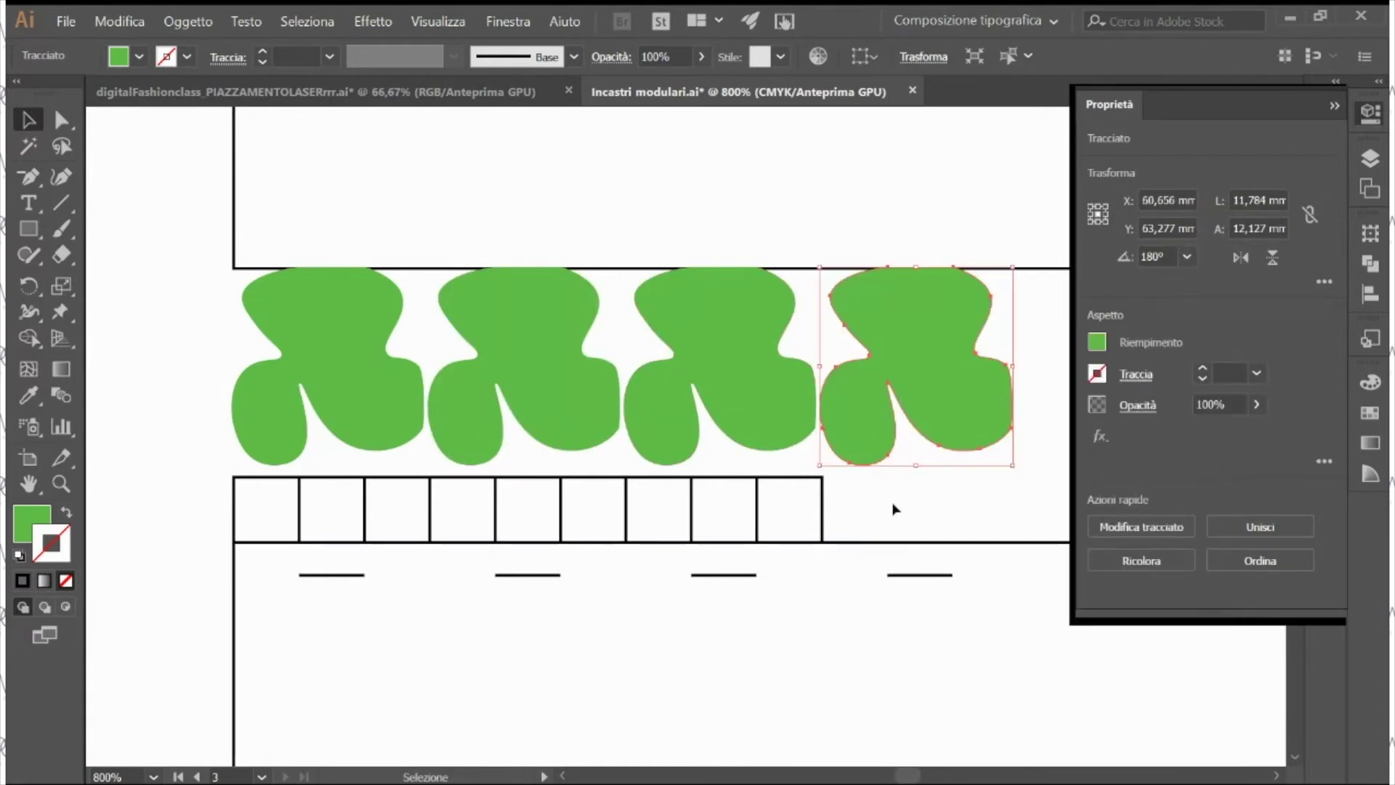
pyautogui.click(894, 507)
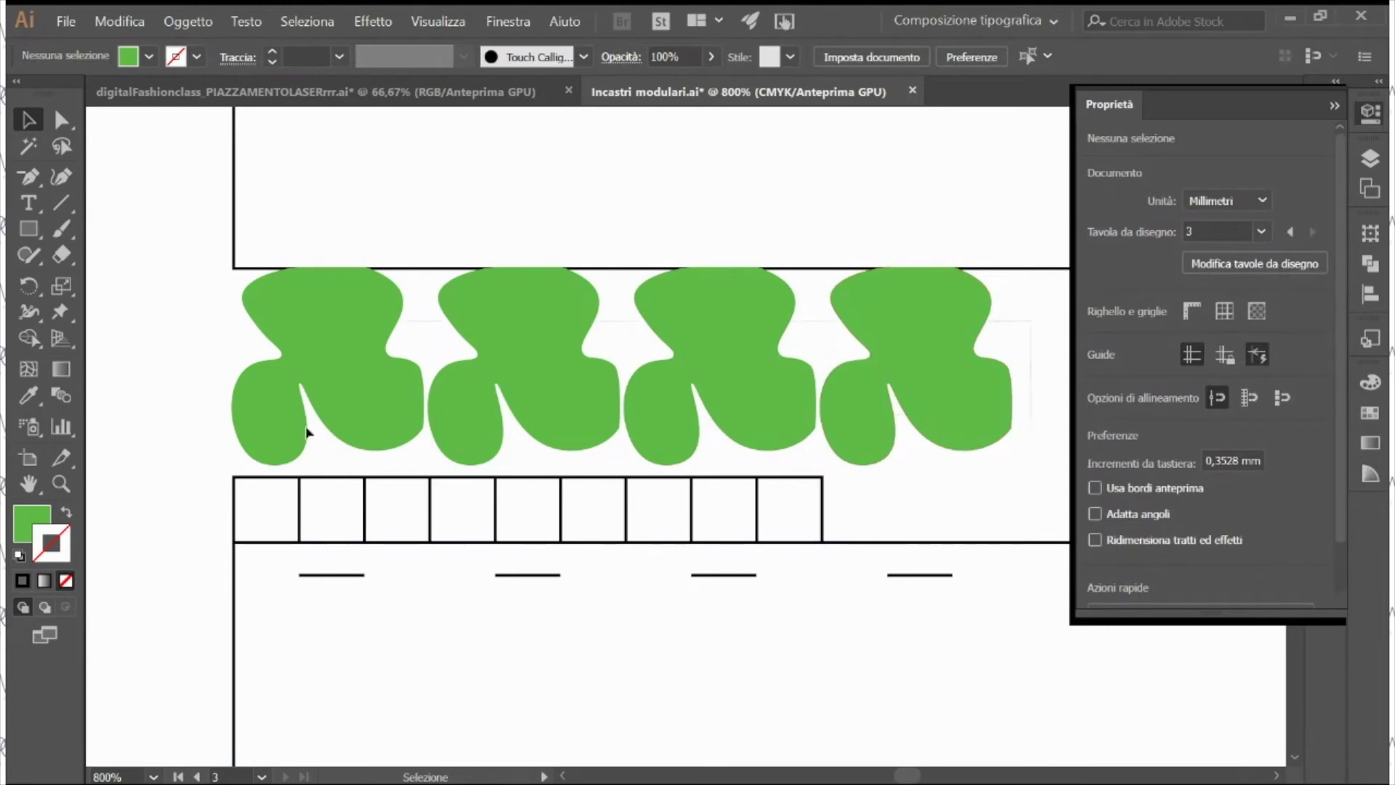
# Step: Shift the four inverted green shapes slightly down against the upper rectangle's lower edge, and delete the row of squares beneath them
pyautogui.hotkey('ctrl', 'a')
pyautogui.keyDown('shift'); pyautogui.click(336, 341); pyautogui.keyUp('shift')
pyautogui.keyDown('shift'); pyautogui.click(325, 355); pyautogui.keyUp('shift')
pyautogui.moveTo(325, 356)
pyautogui.mouseDown()
pyautogui.moveTo(324, 403)
pyautogui.moveTo(324, 342)
pyautogui.mouseUp()
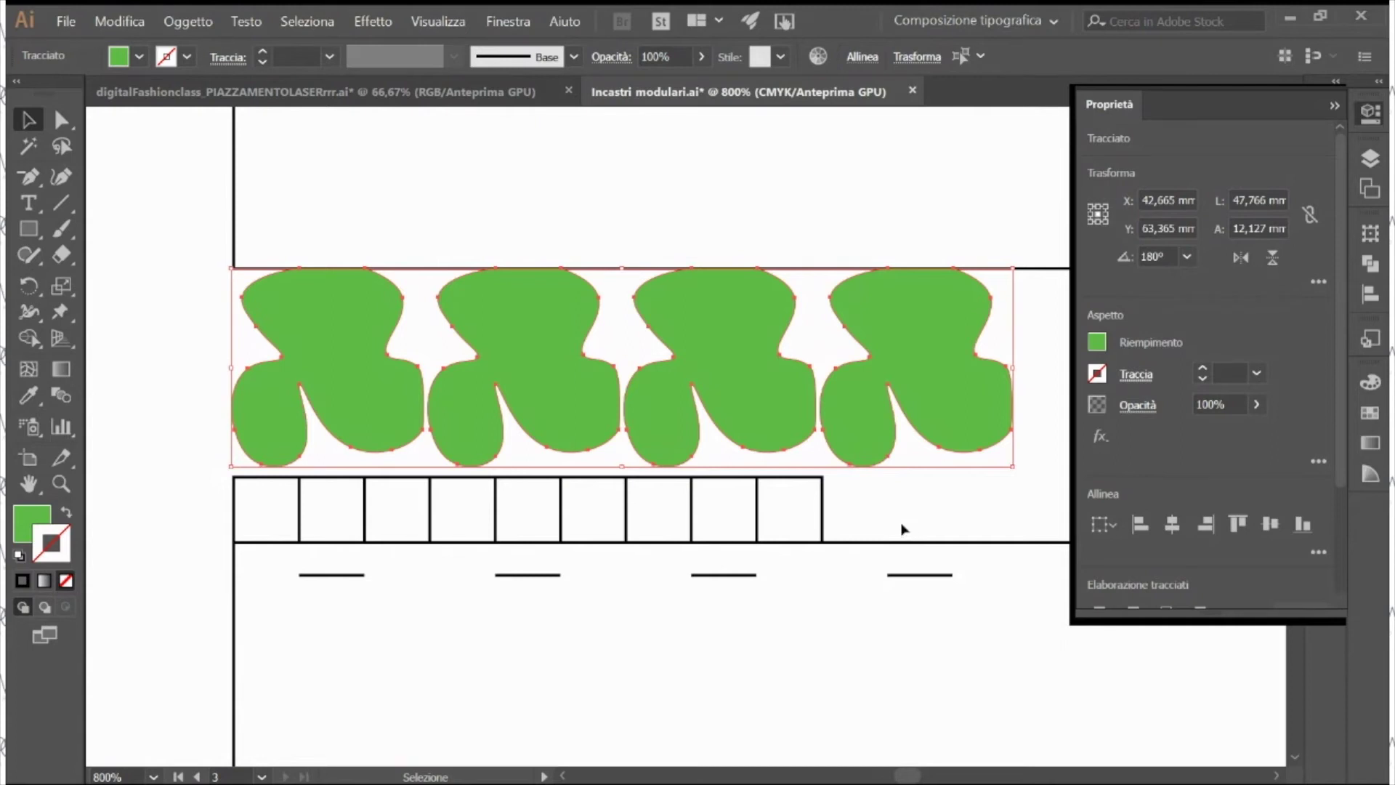
pyautogui.moveTo(893, 526); pyautogui.dragTo(194, 489)
pyautogui.press('Delete')
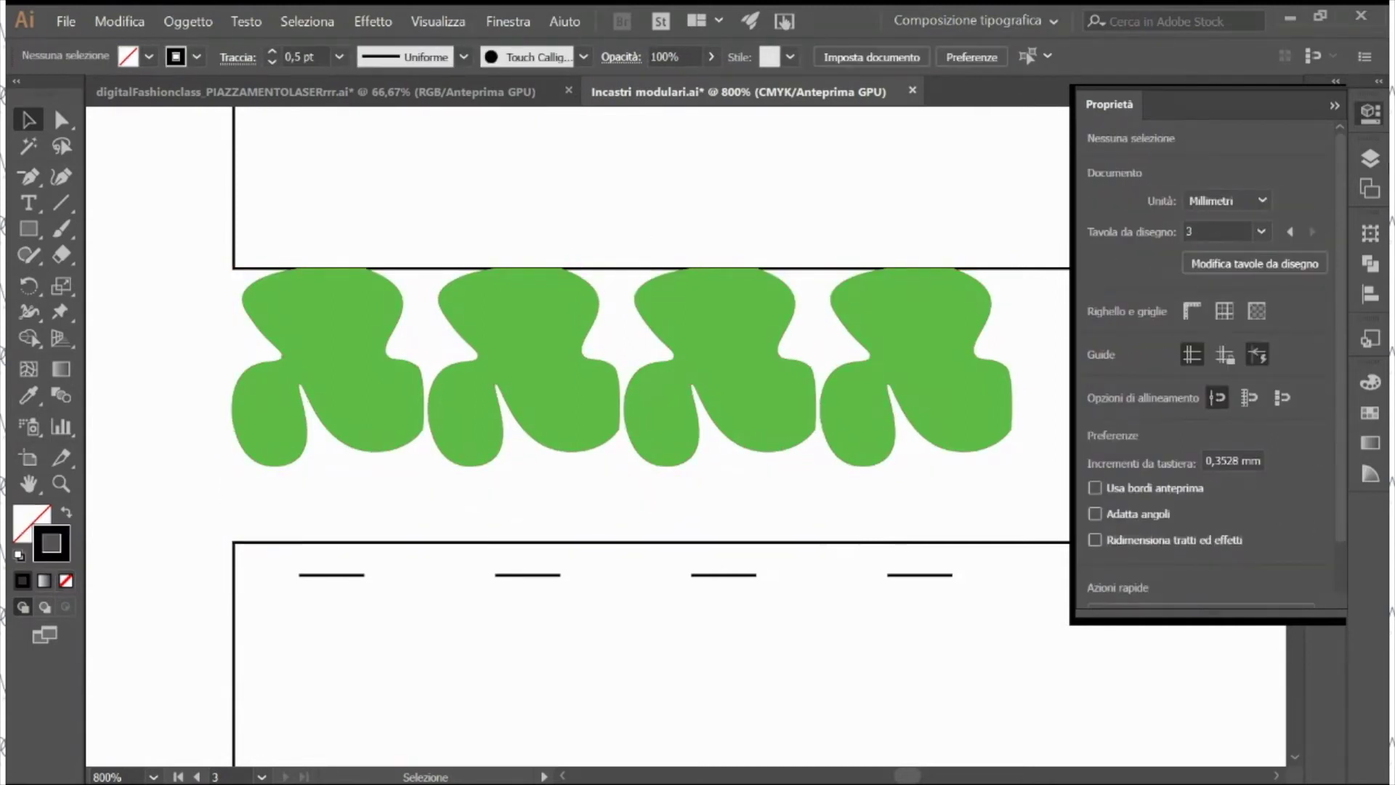
# Step: Apply the upper rectangle's unfilled 0,5 pt black outline to the four inverted green shapes with the Eyedropper
pyautogui.click(1370, 157)
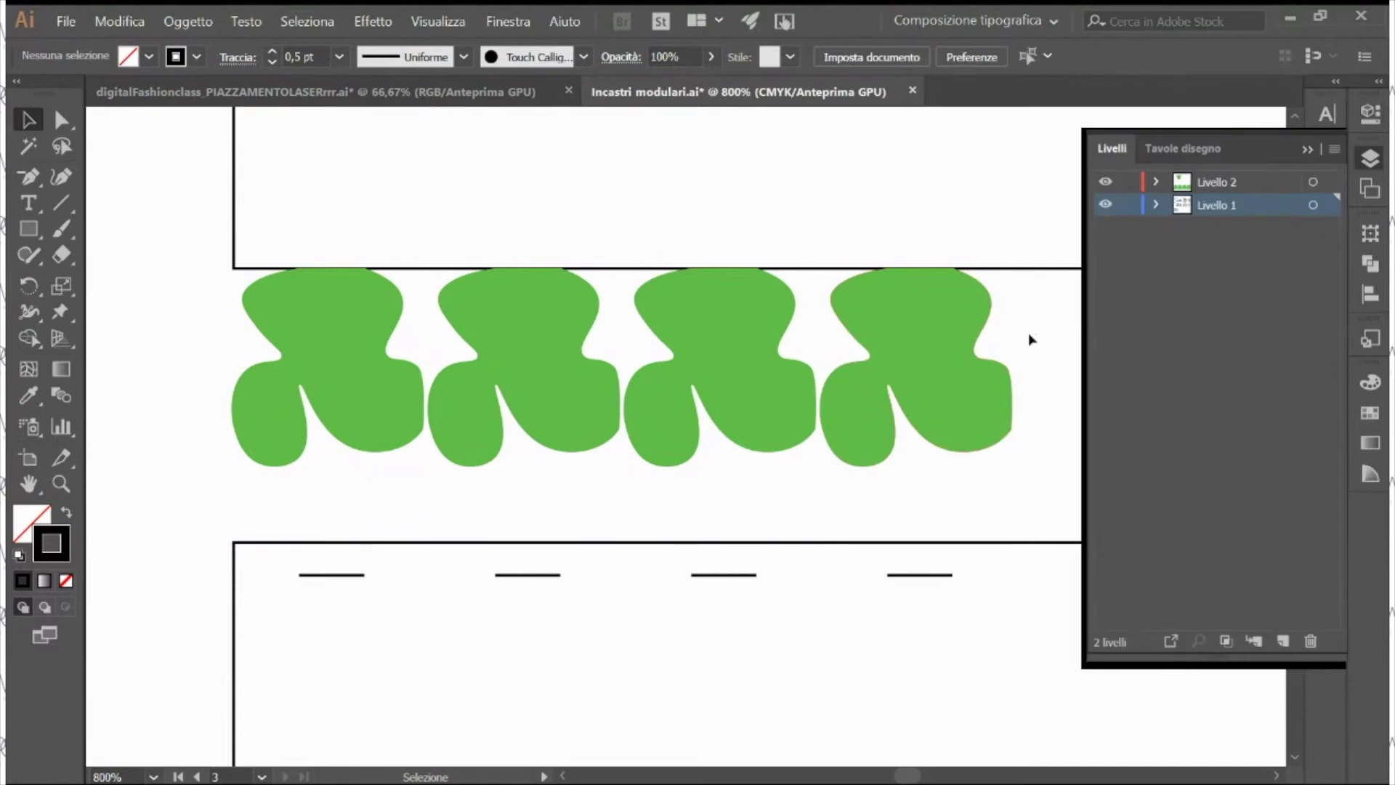
pyautogui.moveTo(1032, 336); pyautogui.dragTo(264, 490)
pyautogui.press('i')
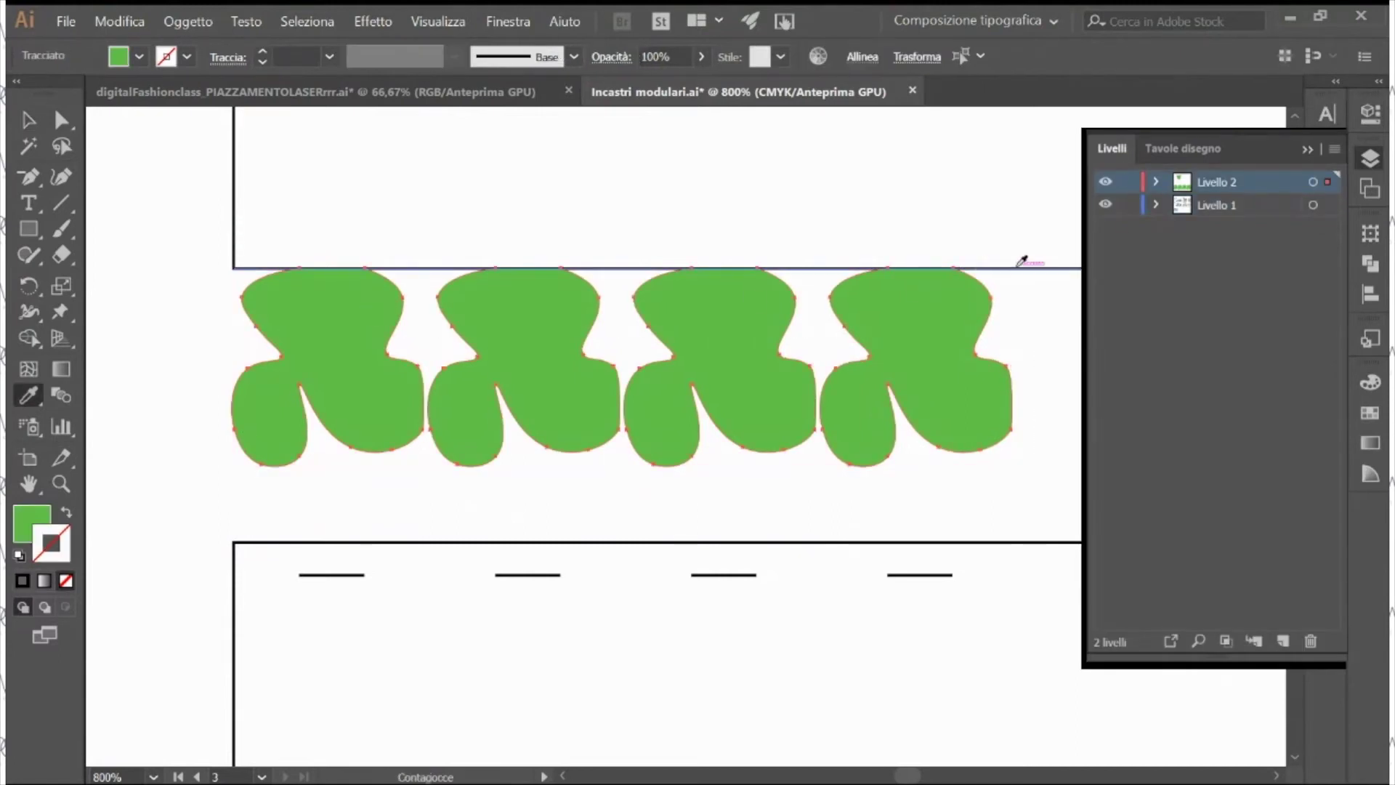
pyautogui.click(1022, 268)
pyautogui.press('v')
pyautogui.click(1029, 392)
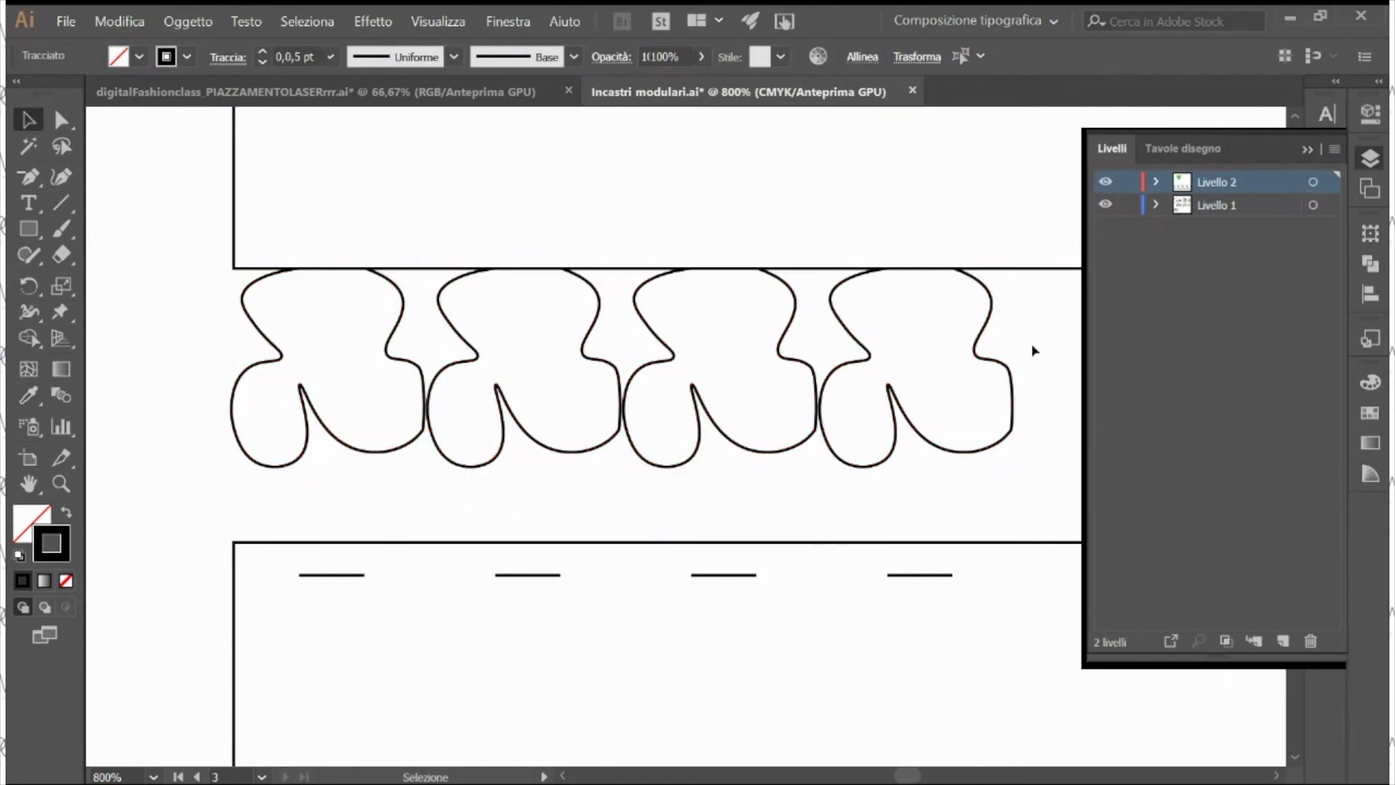
# Step: Unite the four tab outlines with the upper rectangle into a single shape
pyautogui.hscroll(-3, 340, 454)
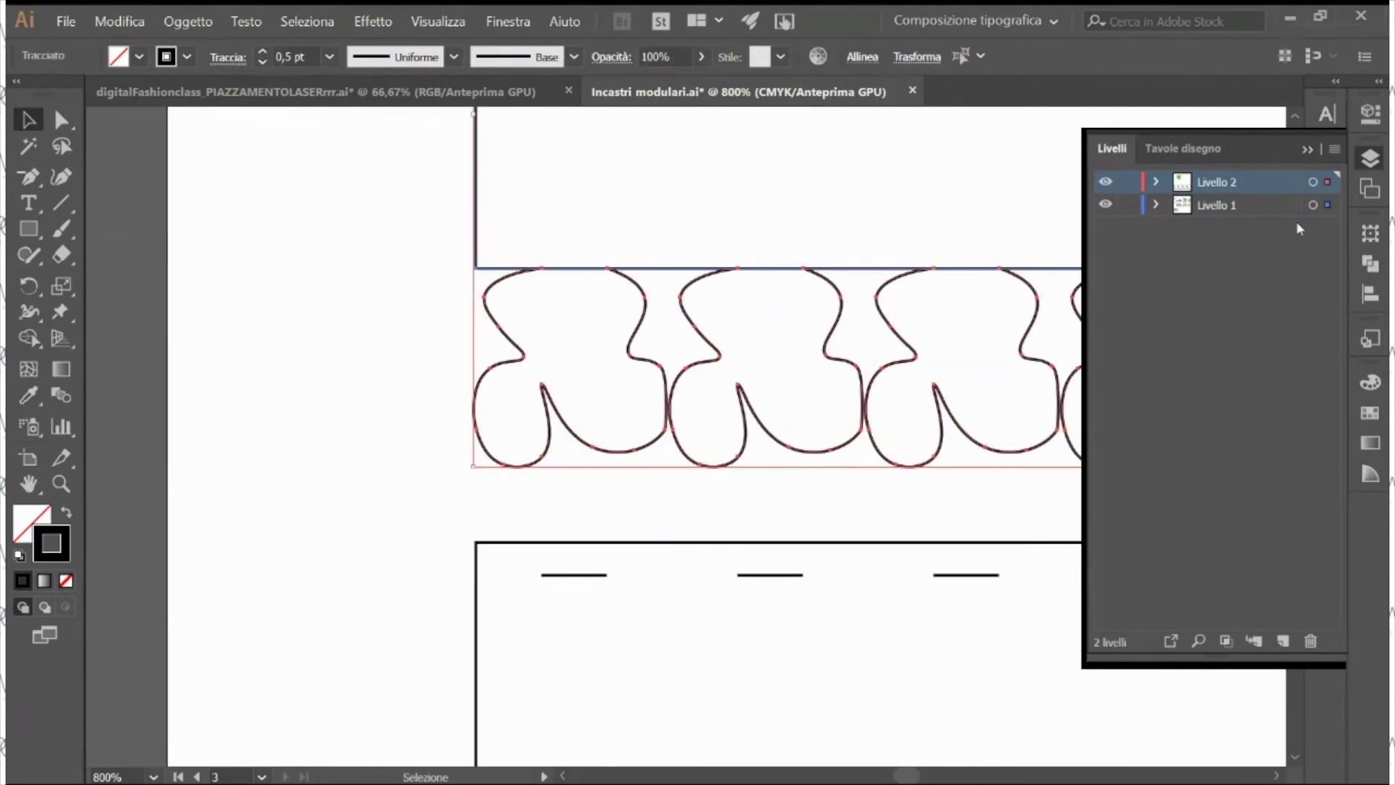
pyautogui.click(1370, 263)
pyautogui.click(1123, 277)
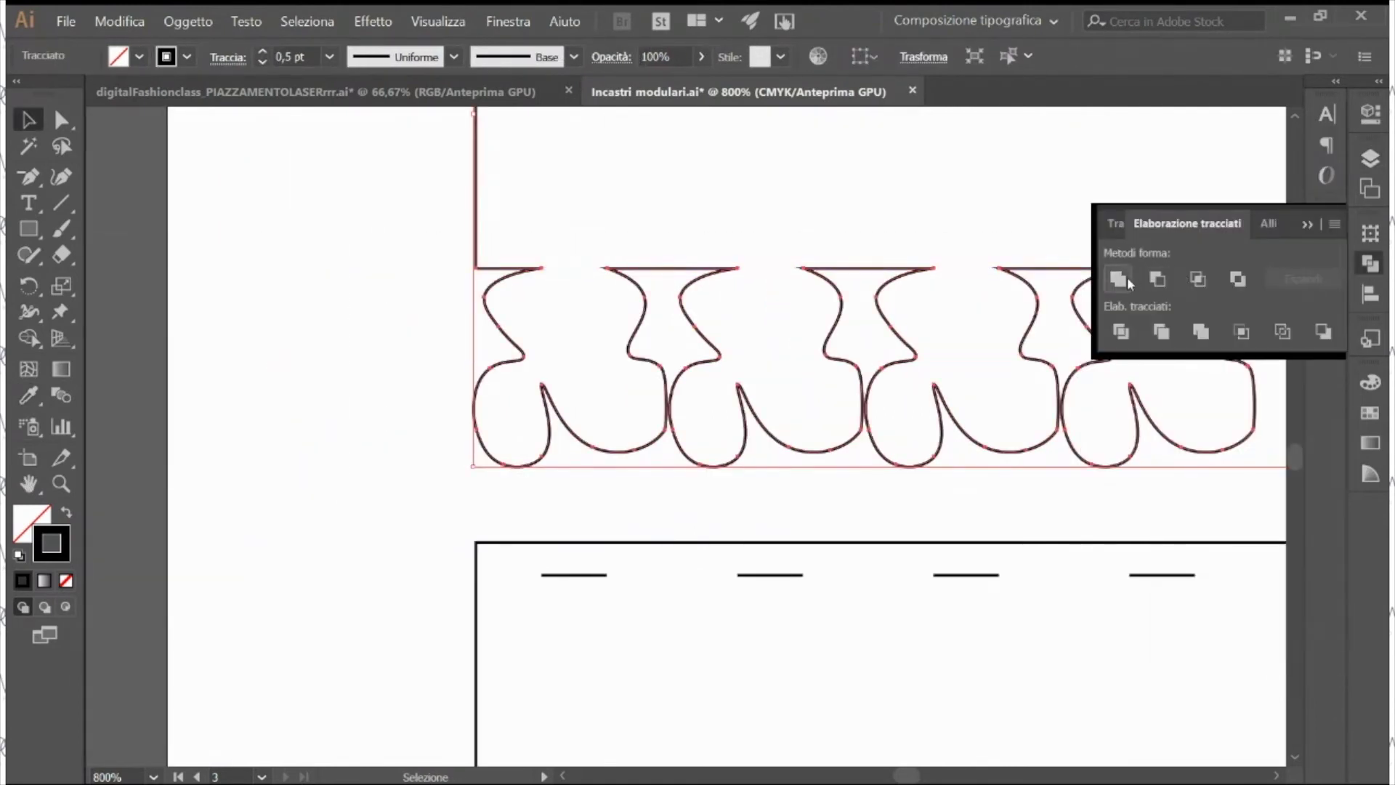
pyautogui.hscroll(3, 805, 363)
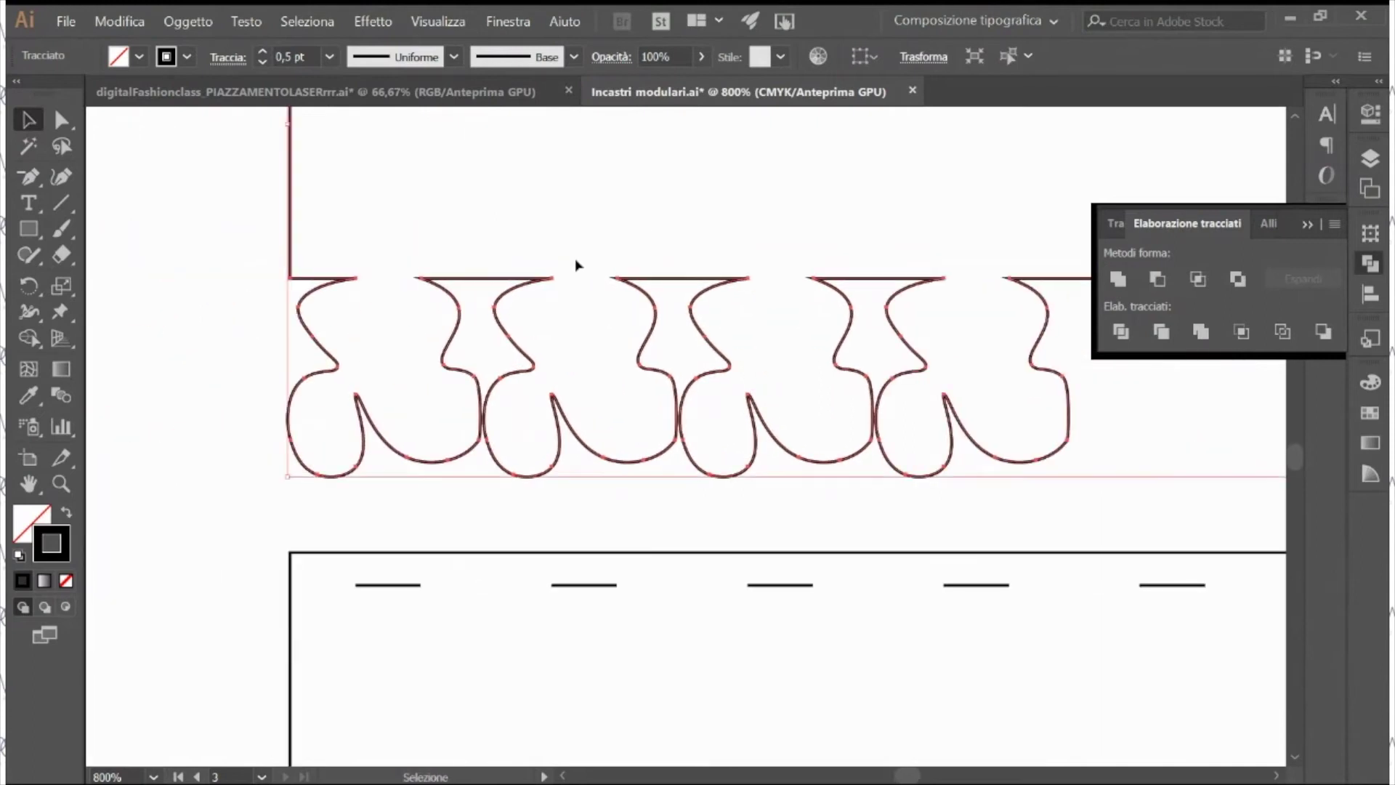
pyautogui.hotkey('ctrl', '-')
pyautogui.hotkey('ctrl', '-')
pyautogui.hotkey('ctrl', '-')
pyautogui.hotkey('ctrl', '-')
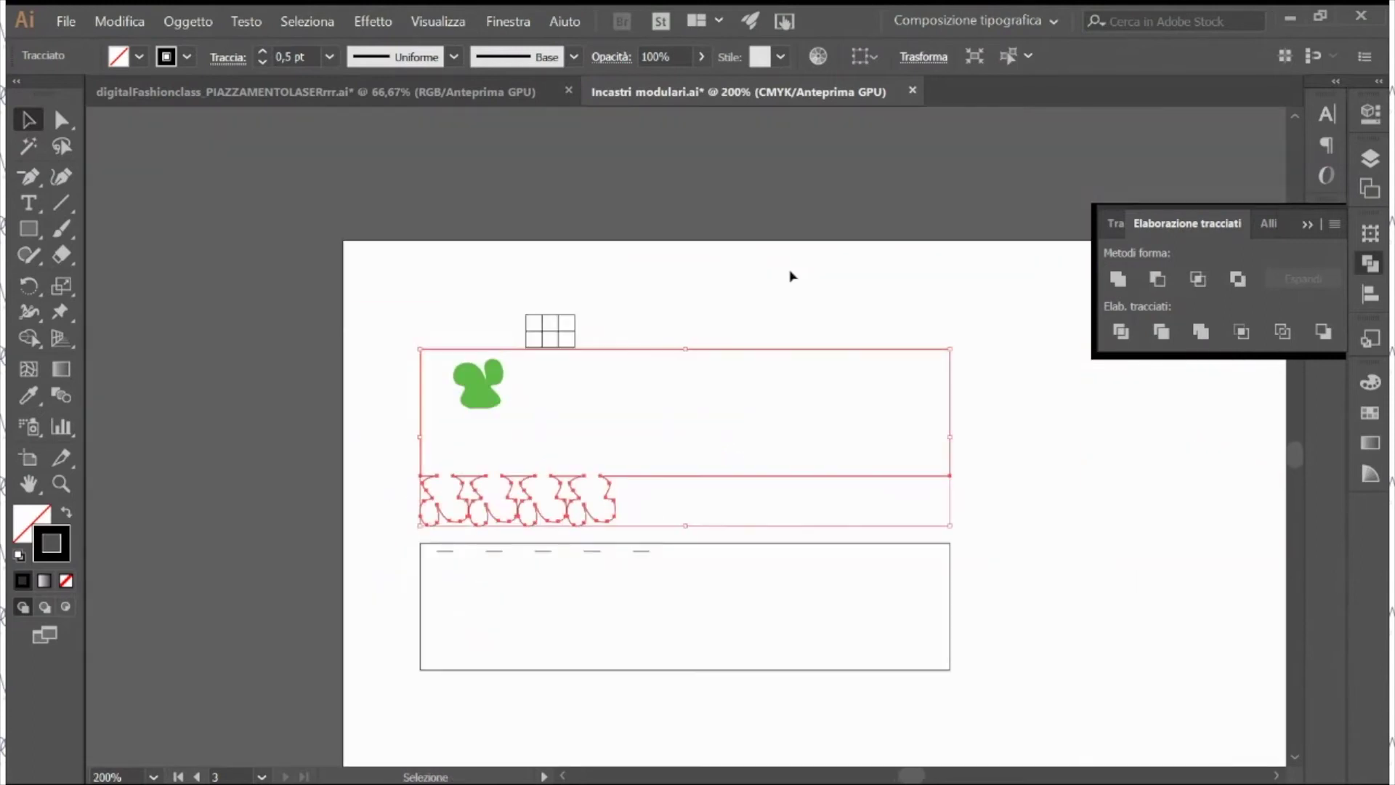
# Step: Undo the union and the outline styling of the four tabs, returning them to separate green shapes
pyautogui.click(680, 313)
pyautogui.press('a')
pyautogui.hotkey('ctrl', 'a')
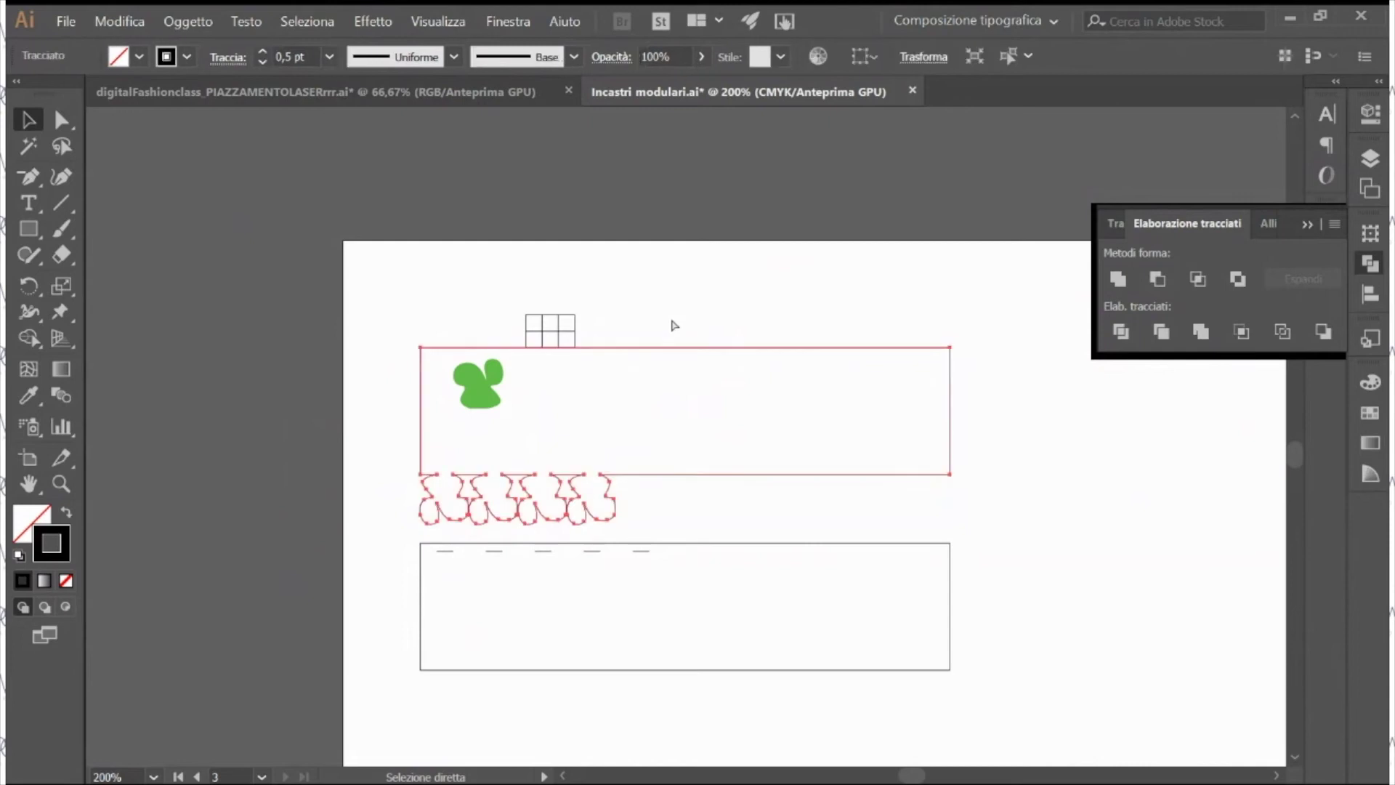
pyautogui.hotkey('ctrl', 'z')
pyautogui.press('v')
# Step: Move the spare green shape and the small grid of squares out of the upper rectangle's area, above the artboard
pyautogui.moveTo(478, 382); pyautogui.dragTo(436, 296)
pyautogui.moveTo(622, 312); pyautogui.dragTo(567, 311)
pyautogui.click(509, 342)
pyautogui.moveTo(611, 268); pyautogui.dragTo(398, 193)
pyautogui.click(745, 205)
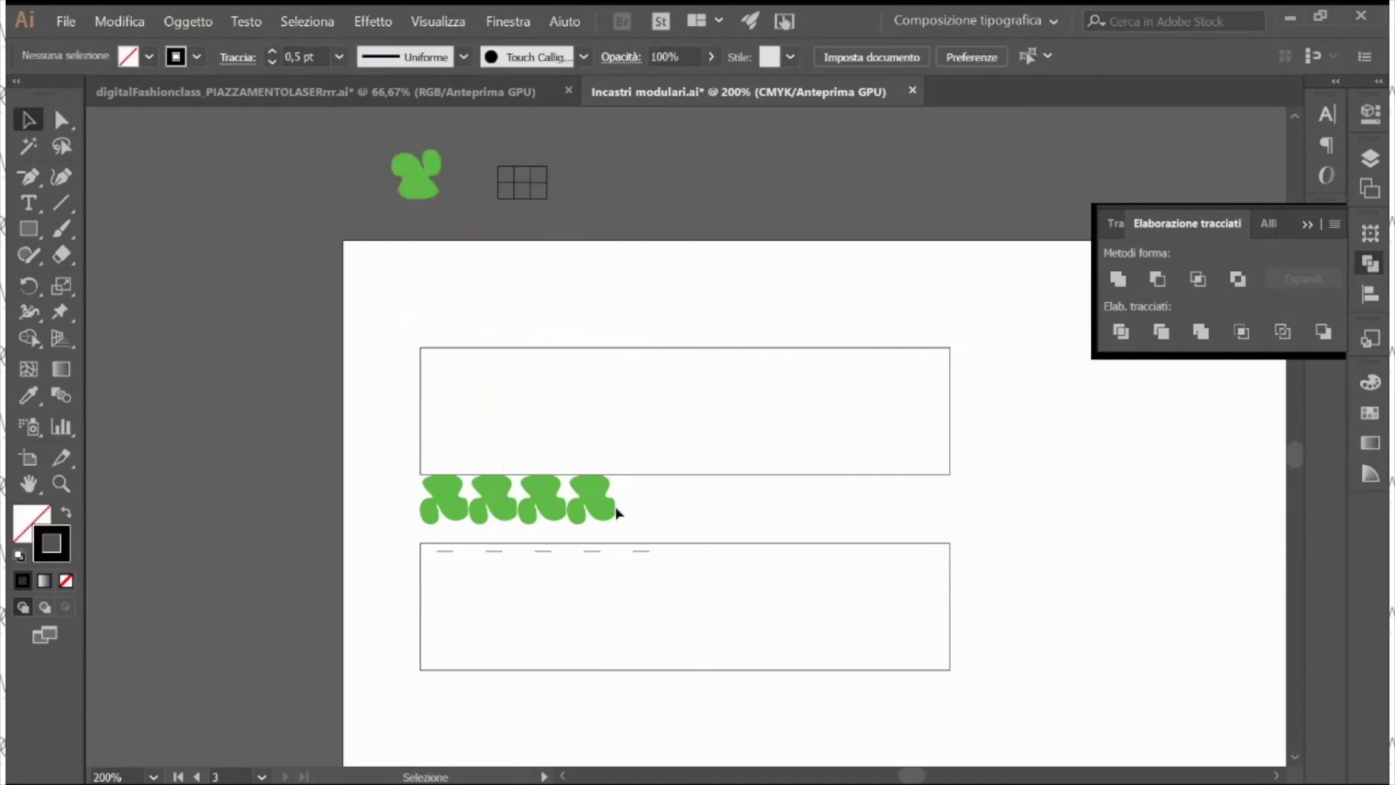
# Step: Apply the upper rectangle's unfilled 0,5 pt black outline to the four green tabs with the Eyedropper
pyautogui.press('z')
pyautogui.click(731, 533)
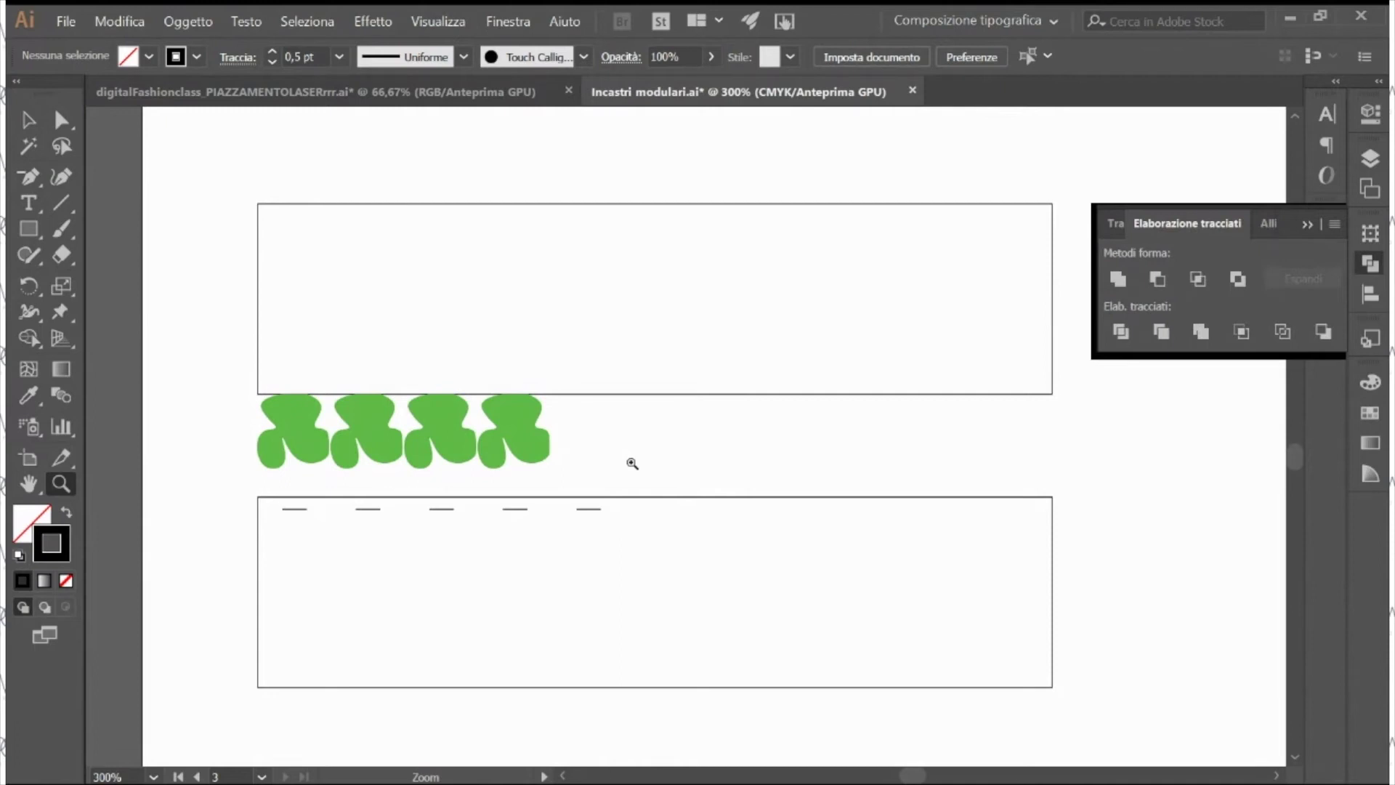
pyautogui.press('v')
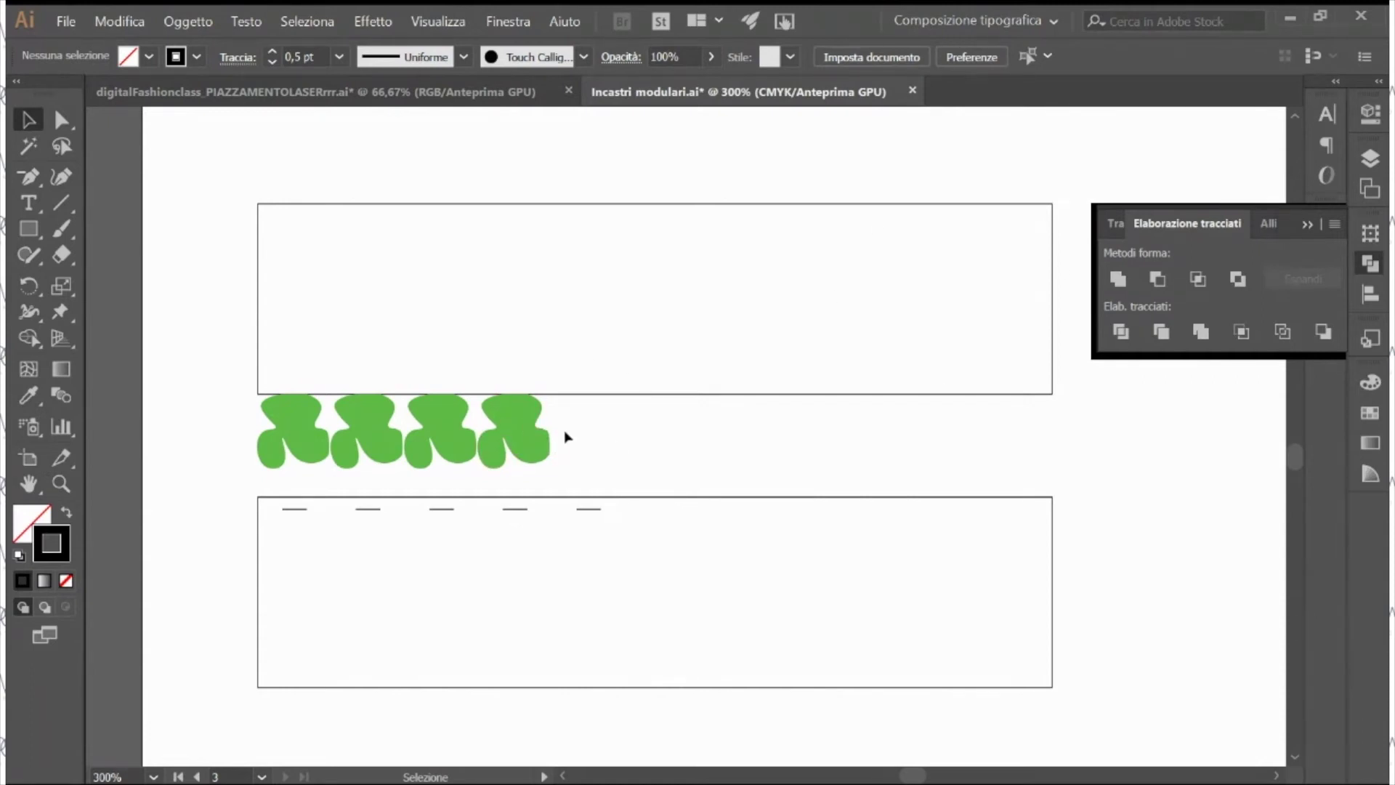
pyautogui.moveTo(675, 430); pyautogui.dragTo(275, 468)
pyautogui.press('i')
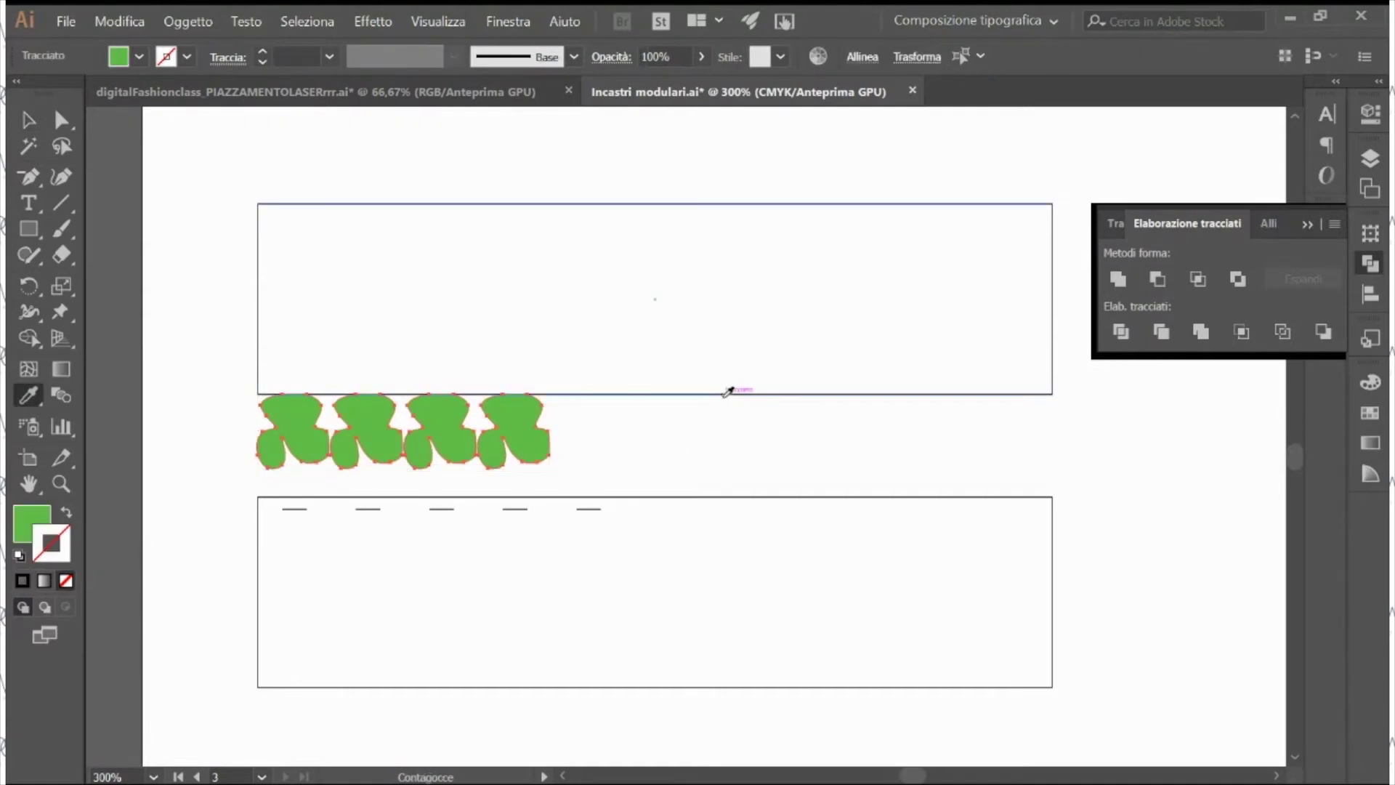
pyautogui.click(734, 394)
pyautogui.press('v')
pyautogui.click(587, 471)
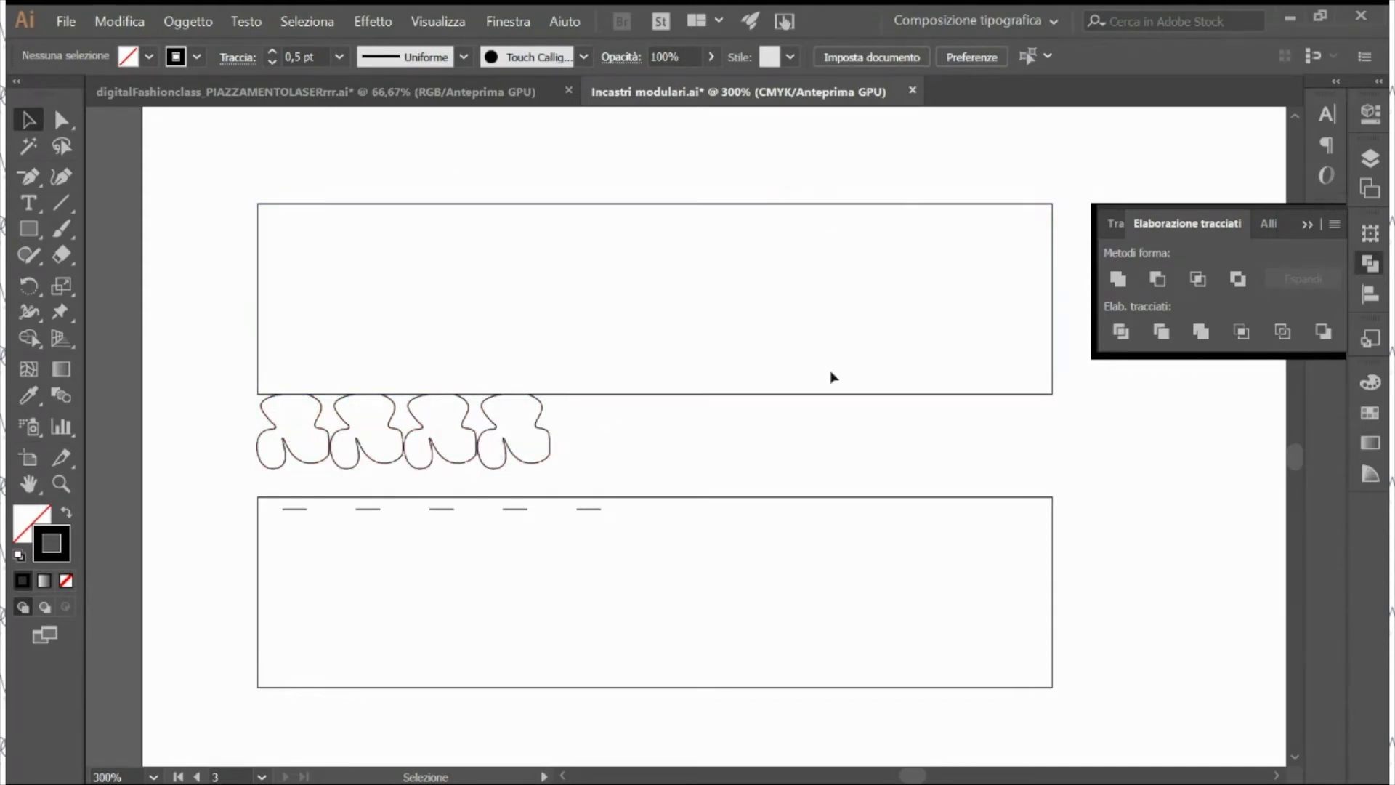
# Step: Try to unite the four tab outlines with the upper rectangle
pyautogui.moveTo(618, 443)
pyautogui.mouseDown()
pyautogui.moveTo(149, 390)
pyautogui.moveTo(321, 409)
pyautogui.moveTo(215, 347)
pyautogui.mouseUp()
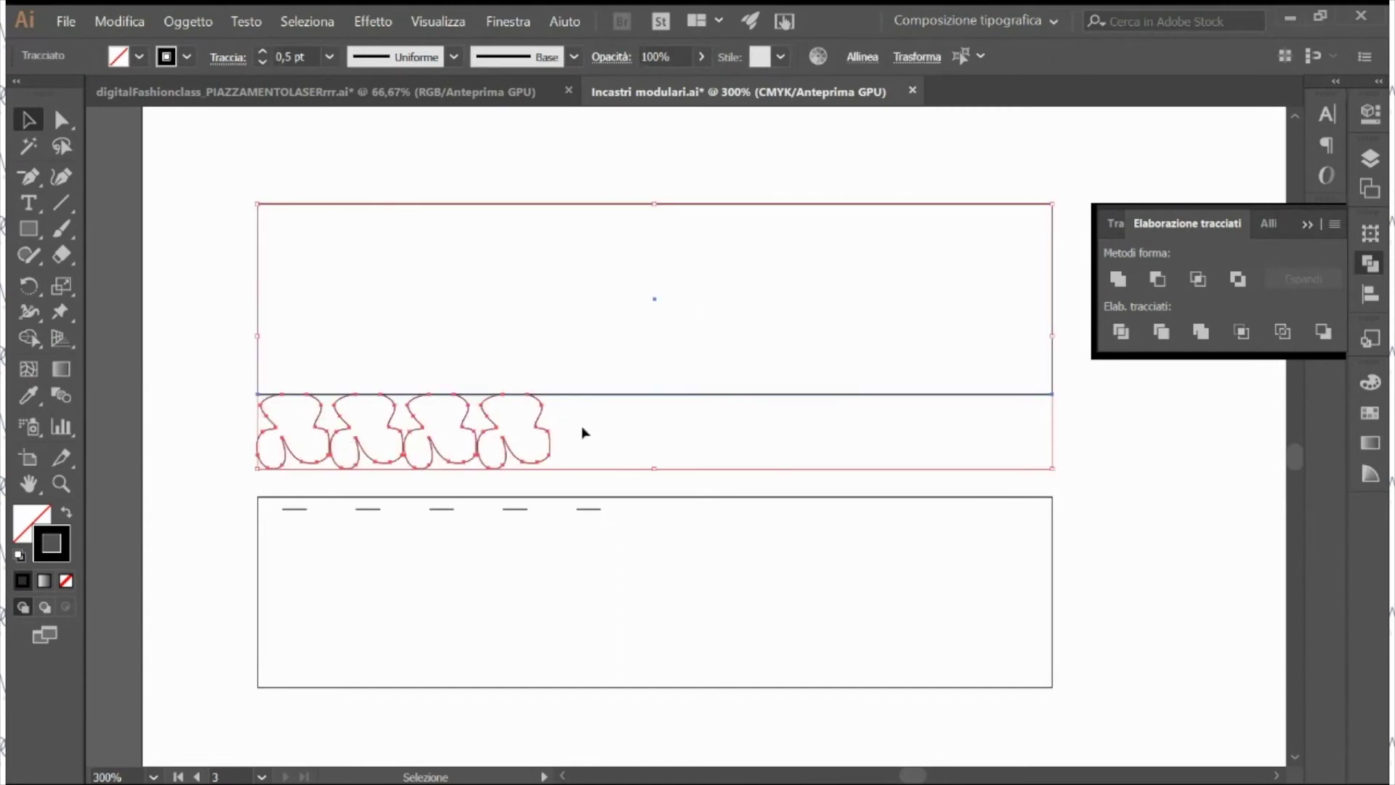
pyautogui.click(1371, 158)
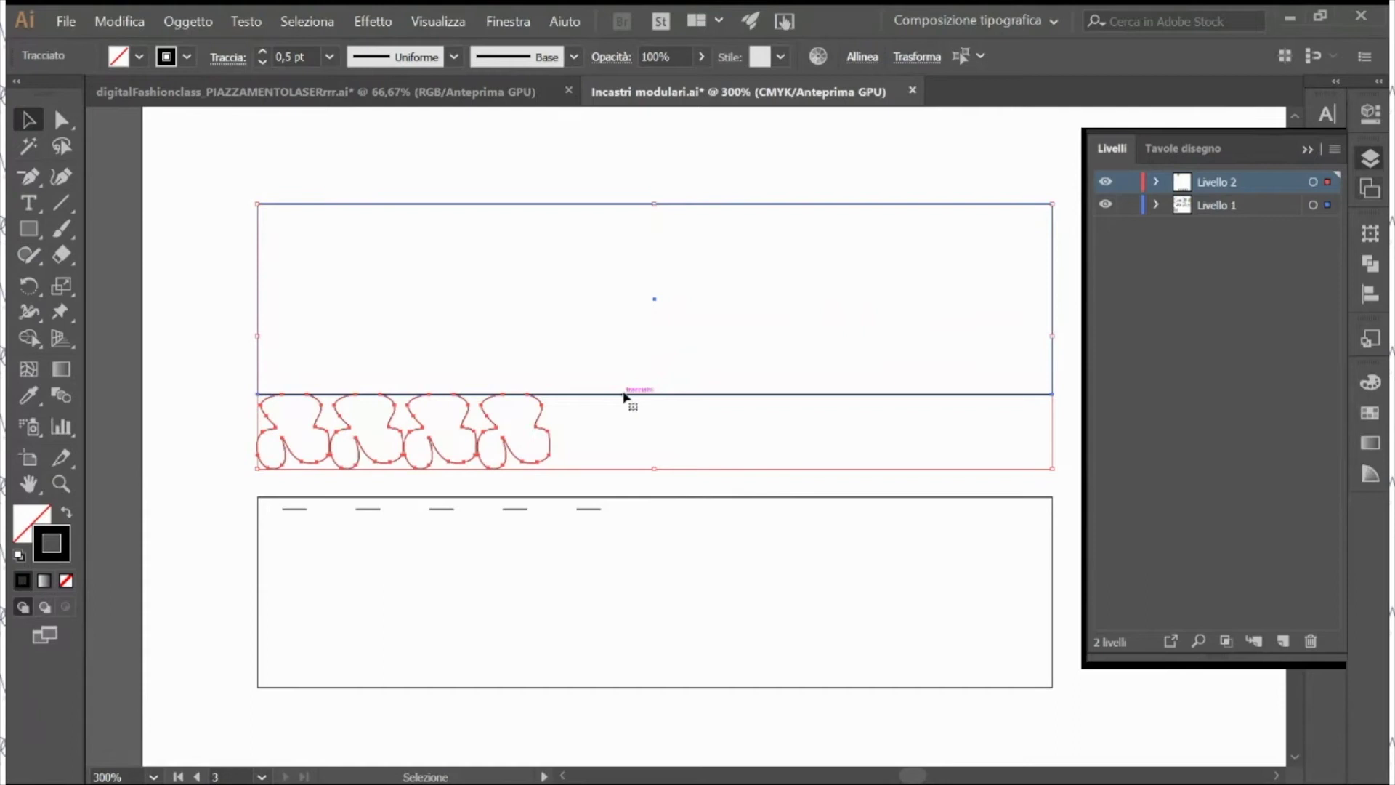
pyautogui.click(1308, 151)
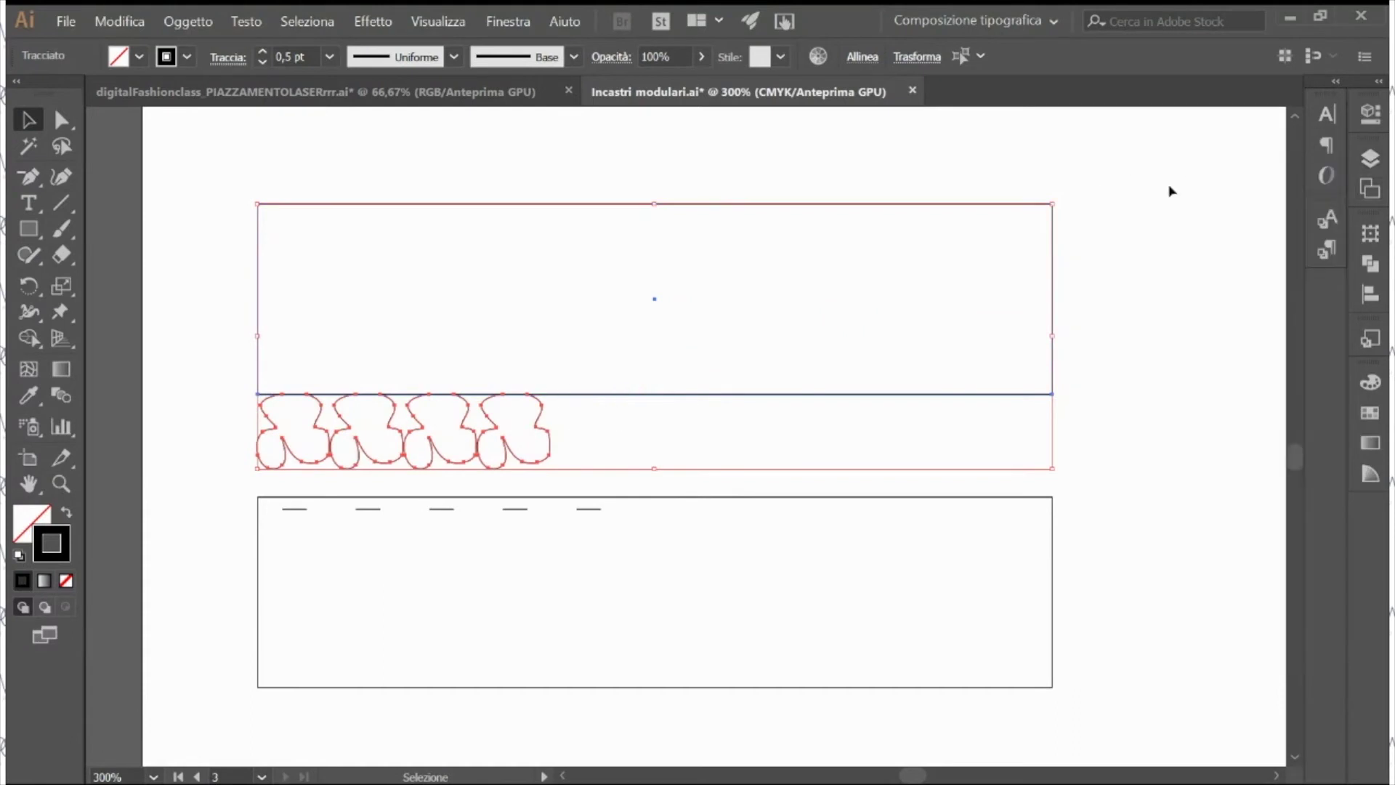
pyautogui.click(1366, 265)
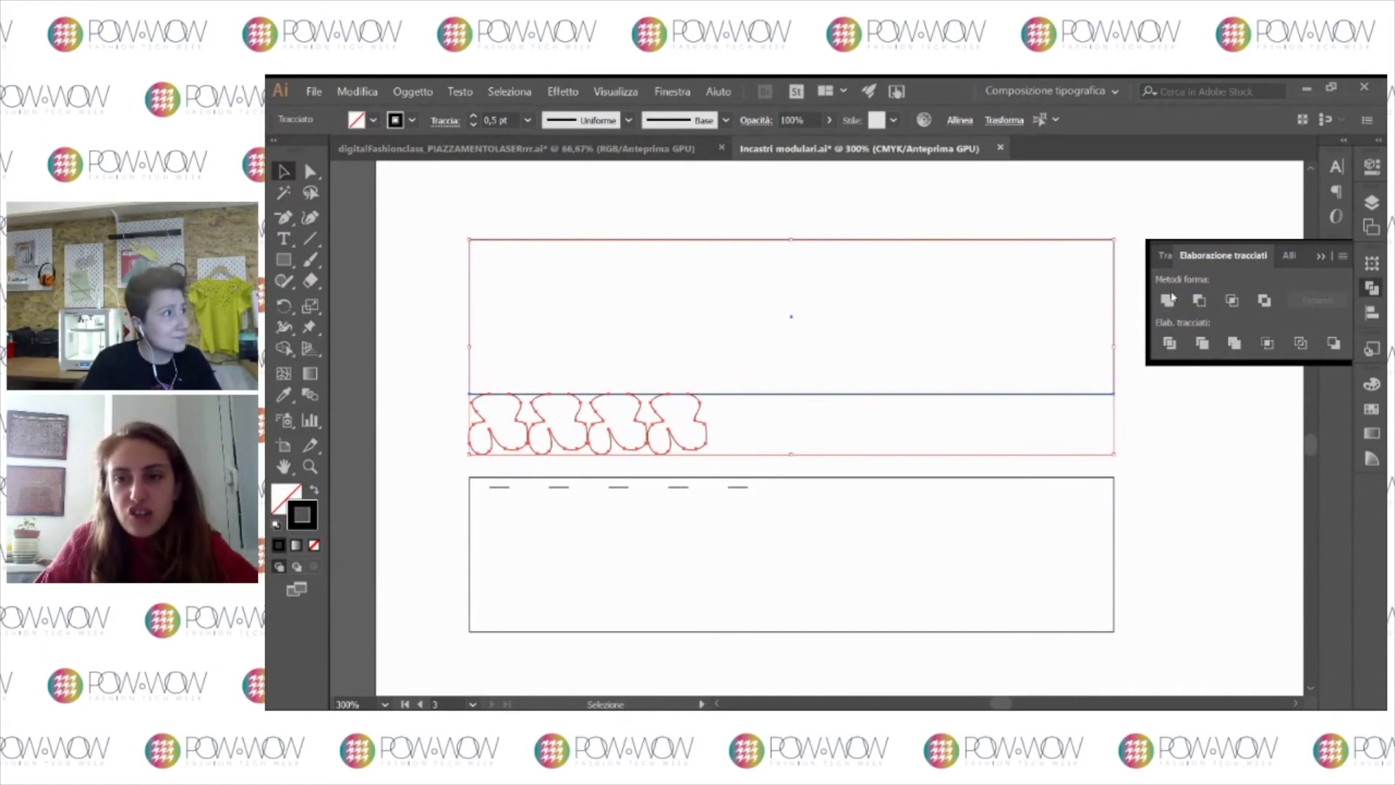
pyautogui.click(1168, 301)
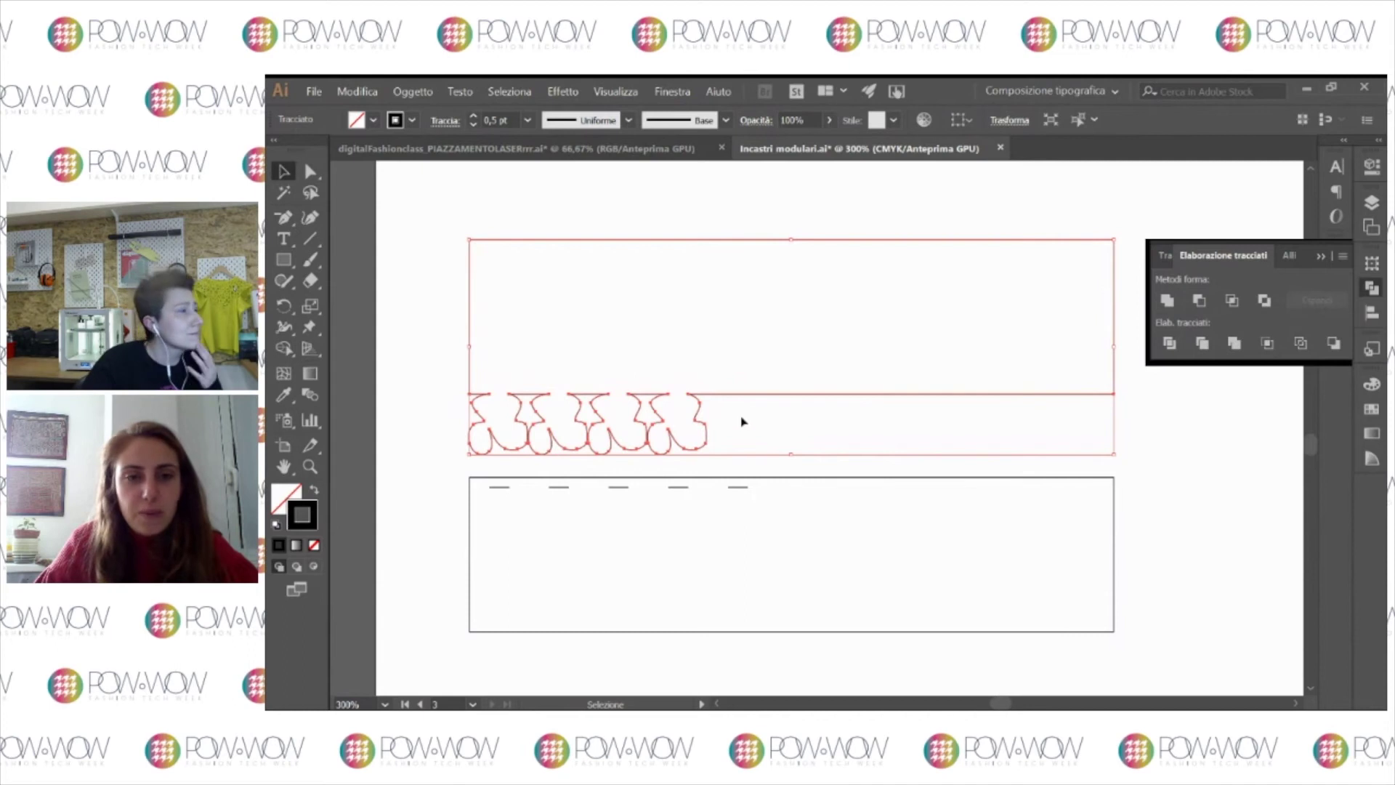
pyautogui.click(1167, 300)
pyautogui.click(729, 433)
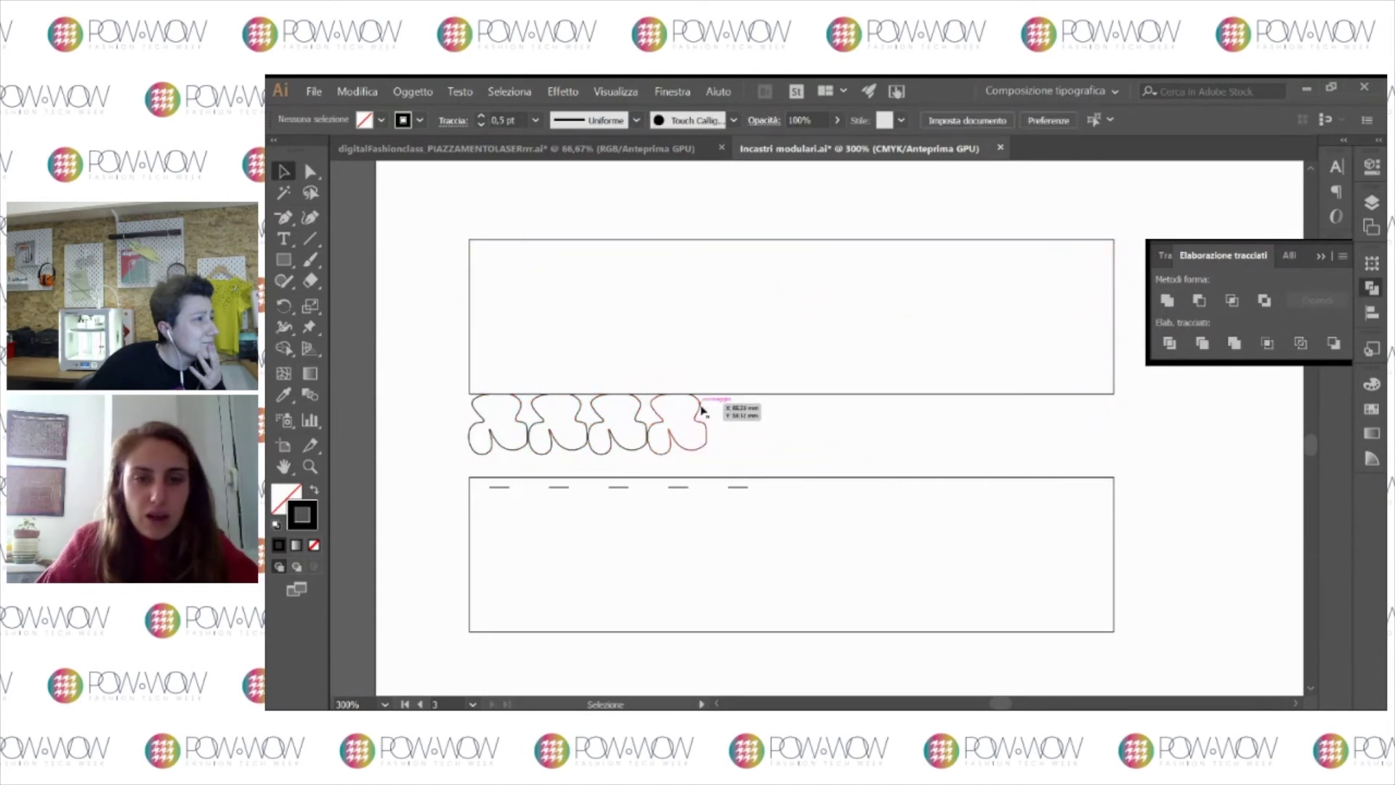
# Step: Unite the four tab outlines with the upper rectangle into a single shape
pyautogui.keyDown('alt'); pyautogui.scroll(3, 660, 423); pyautogui.keyUp('alt')
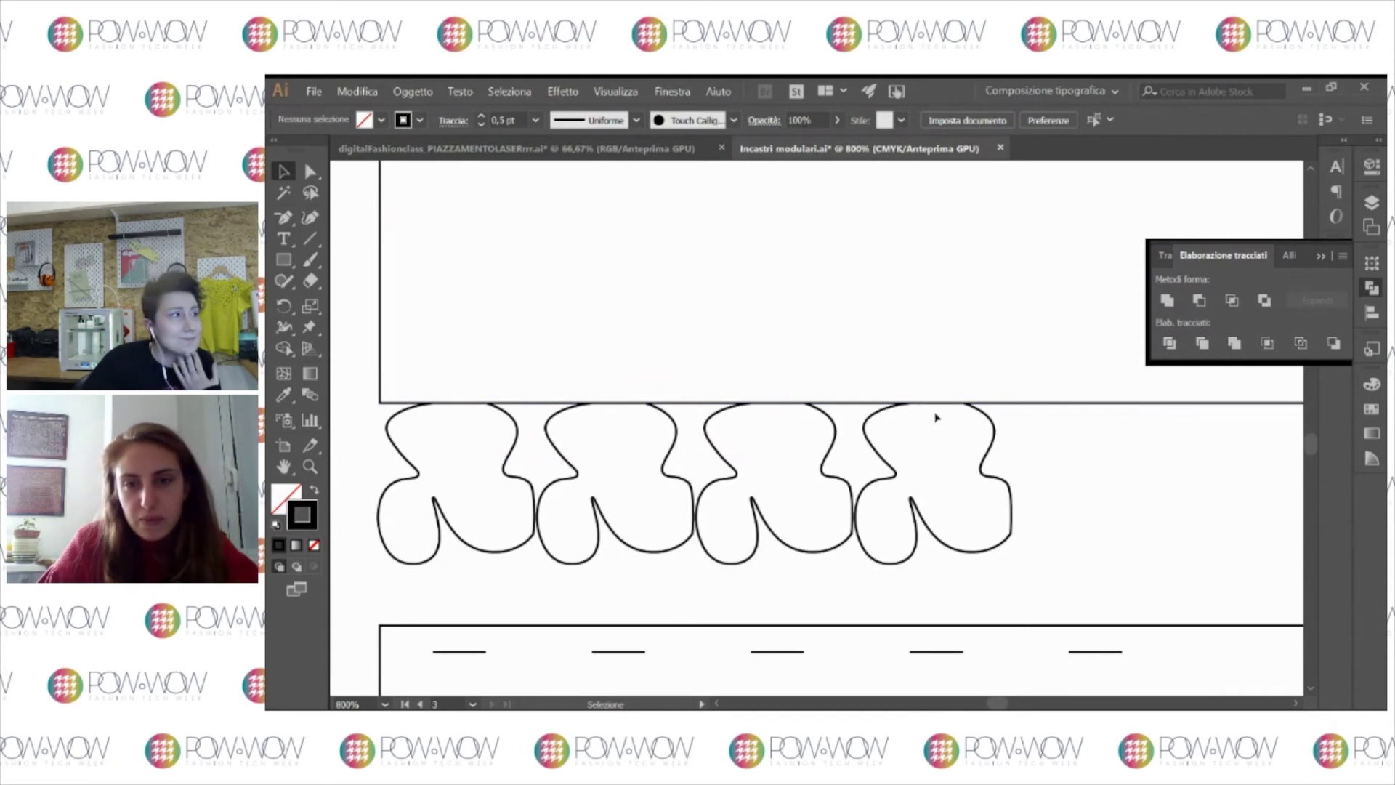
pyautogui.moveTo(1070, 551); pyautogui.dragTo(354, 379)
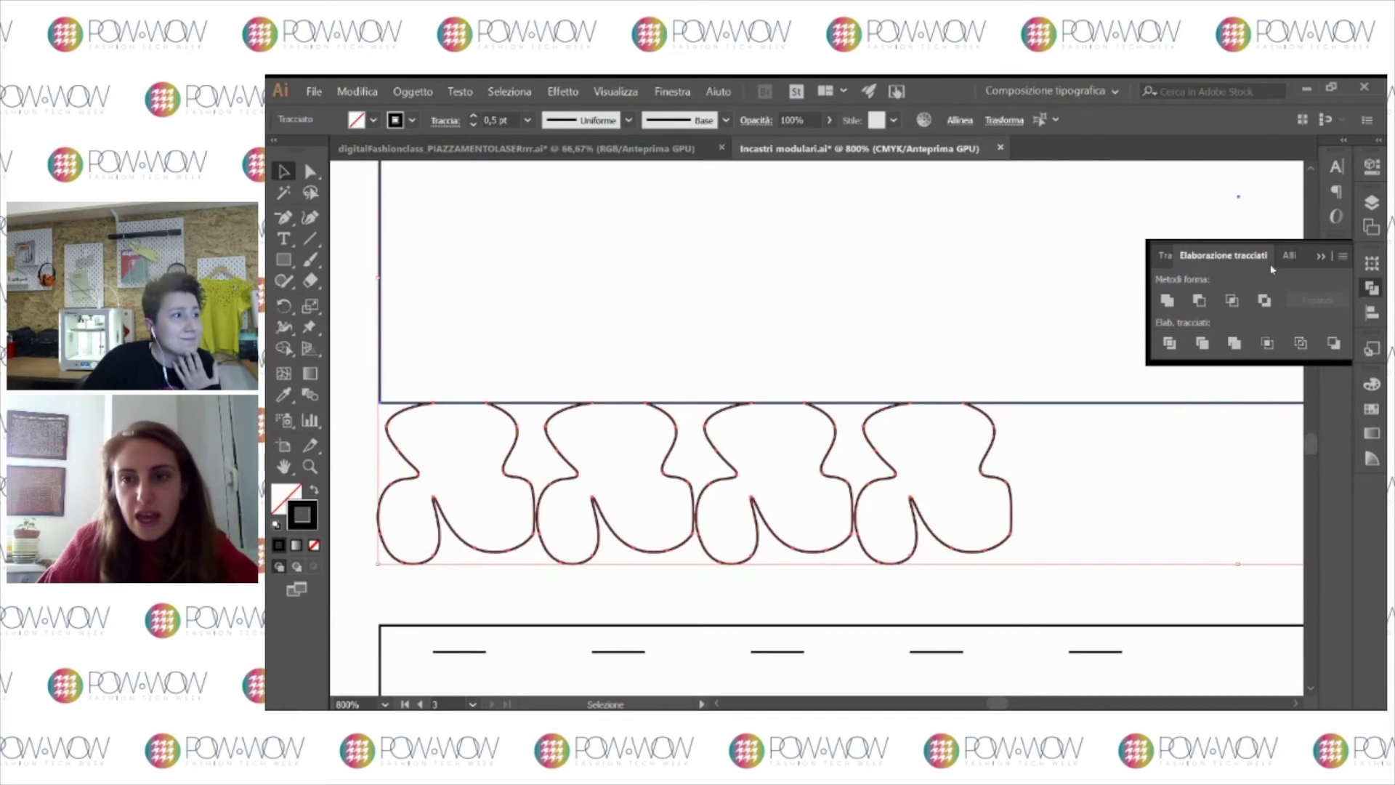
pyautogui.click(1167, 300)
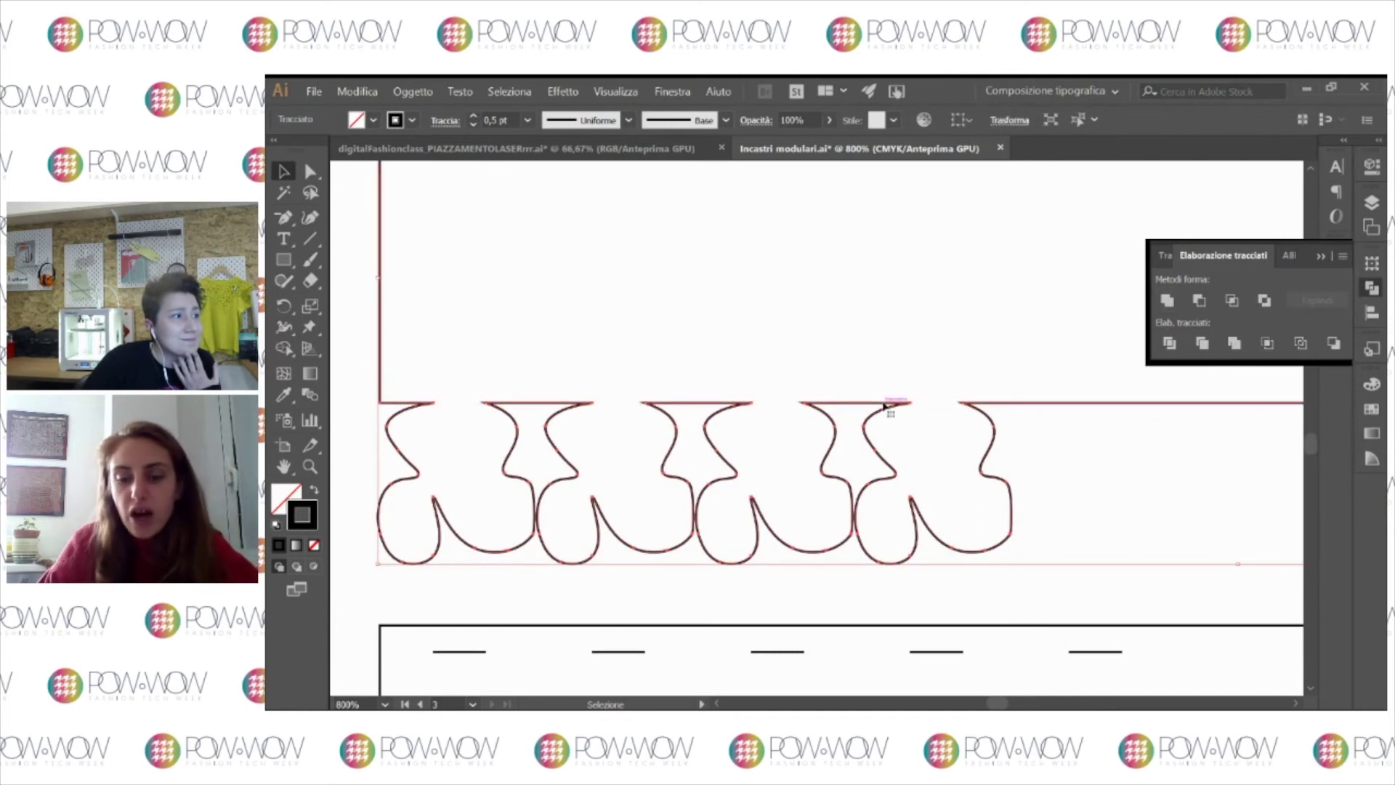
pyautogui.hotkey('ctrl', '-')
pyautogui.hotkey('ctrl', '-')
pyautogui.hotkey('ctrl', '-')
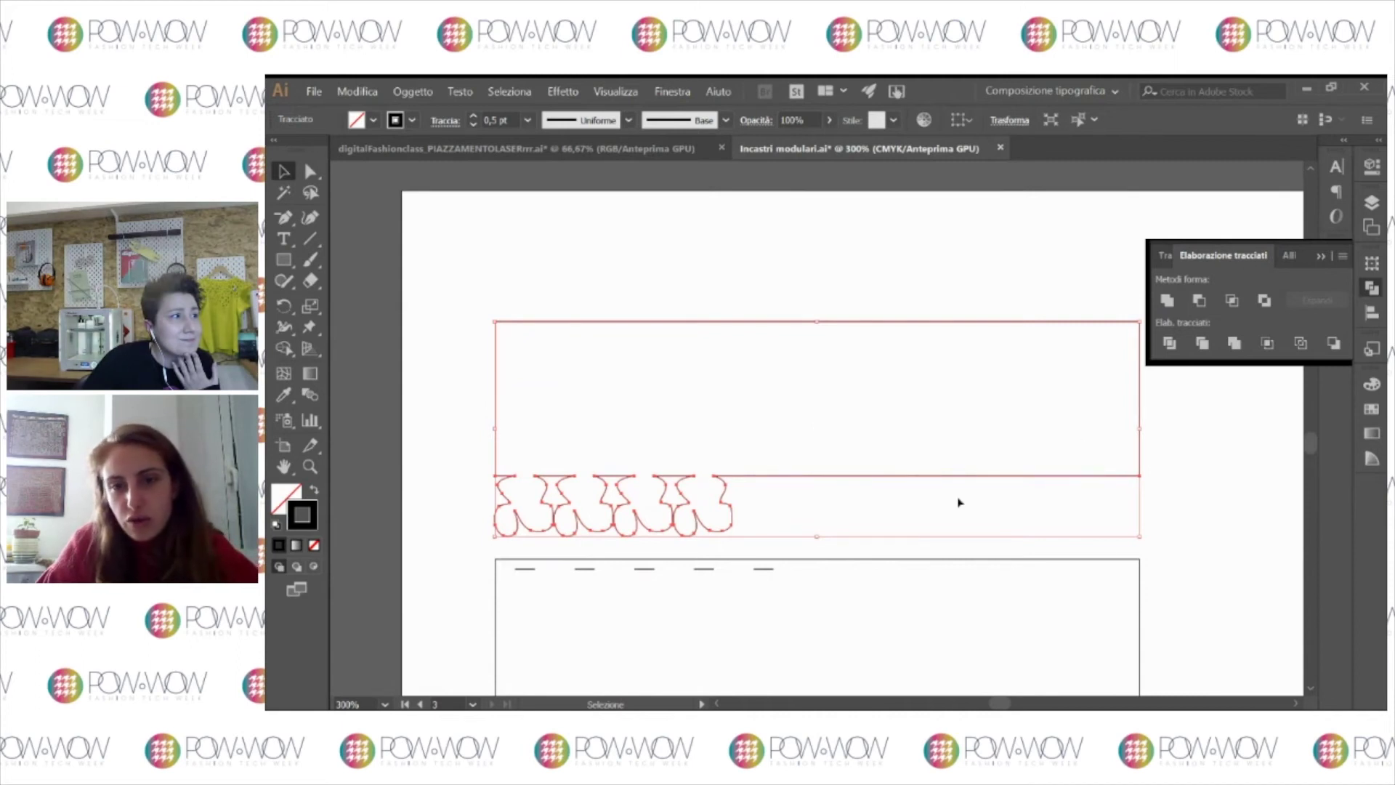
pyautogui.click(901, 514)
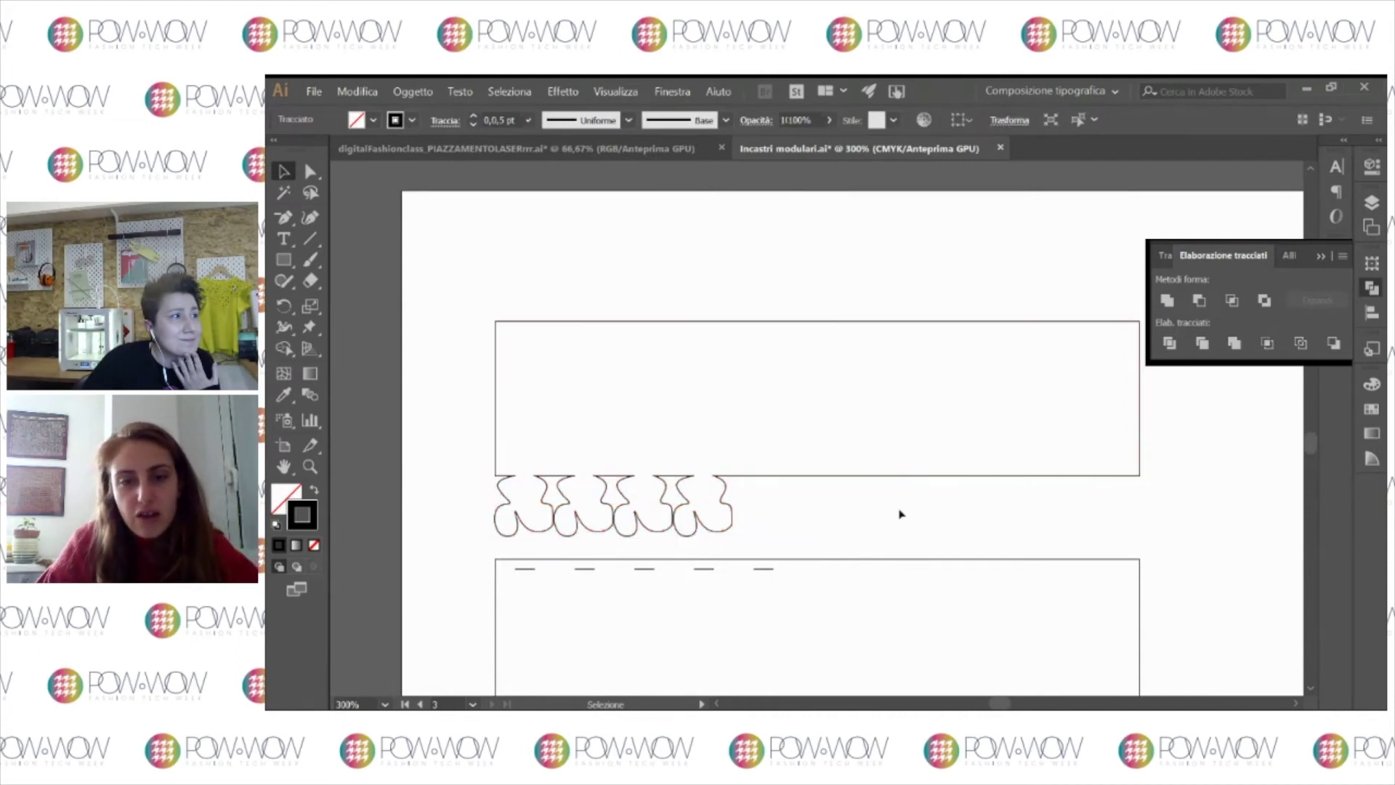
# Step: Swap the united shape's fill and stroke to show it solid black, and swap them back to an outline
pyautogui.click(656, 511)
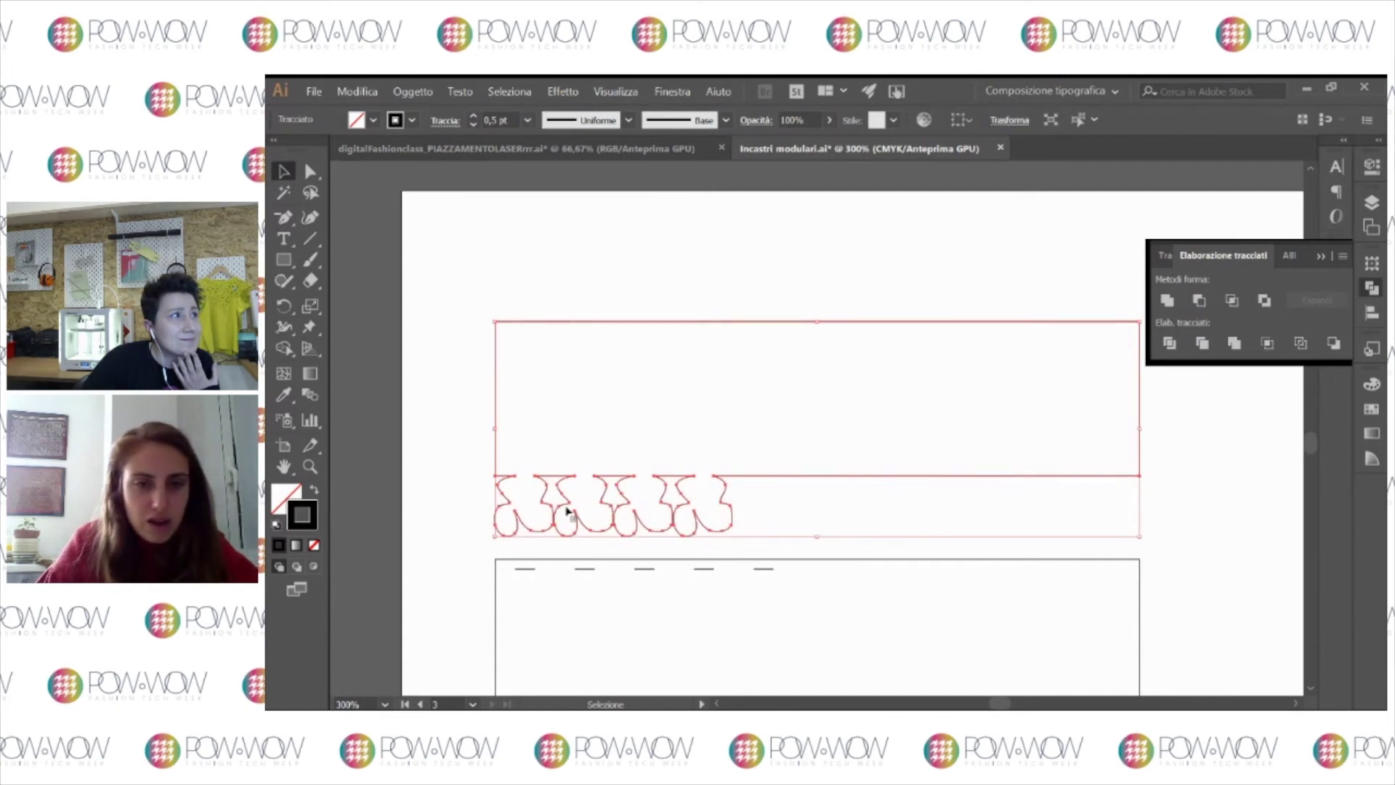
pyautogui.click(314, 490)
pyautogui.click(821, 501)
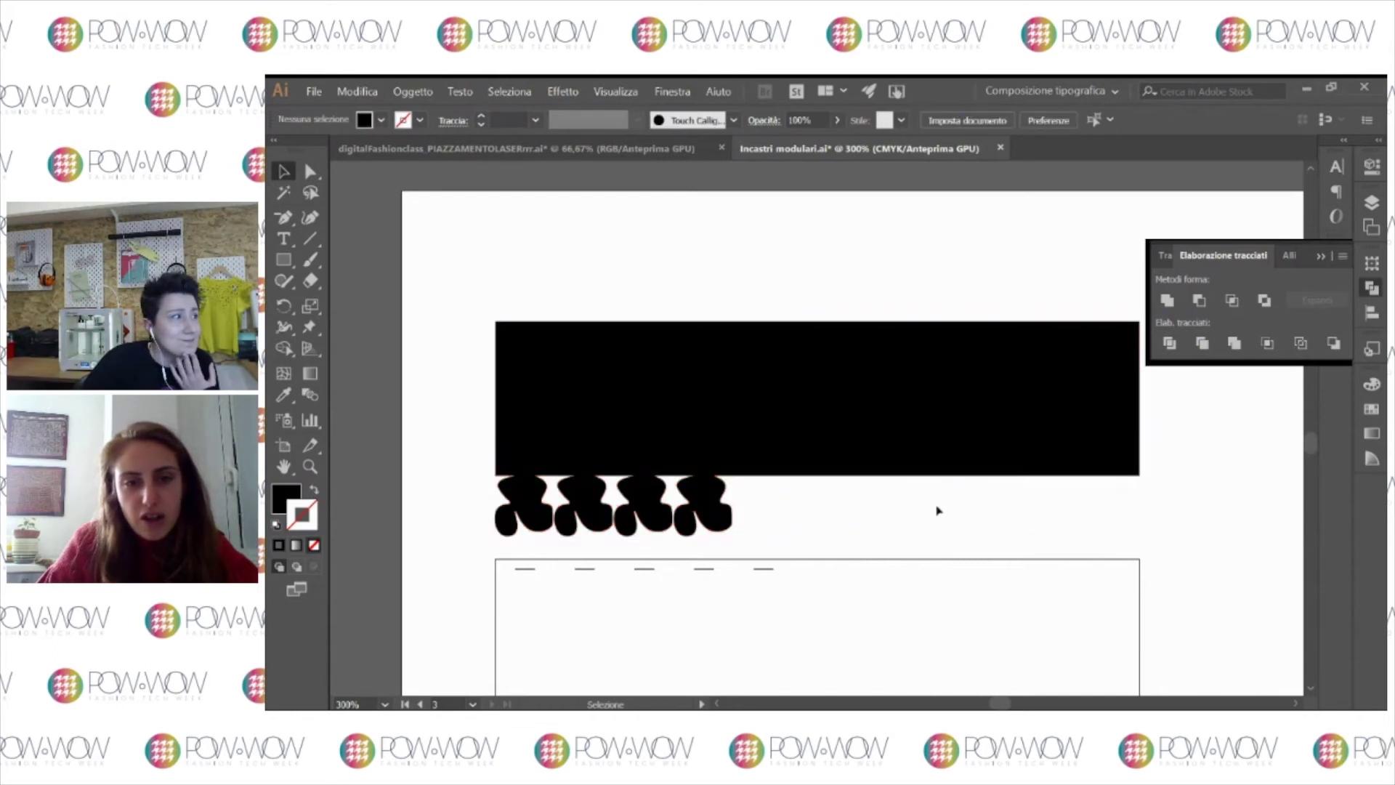
pyautogui.click(509, 436)
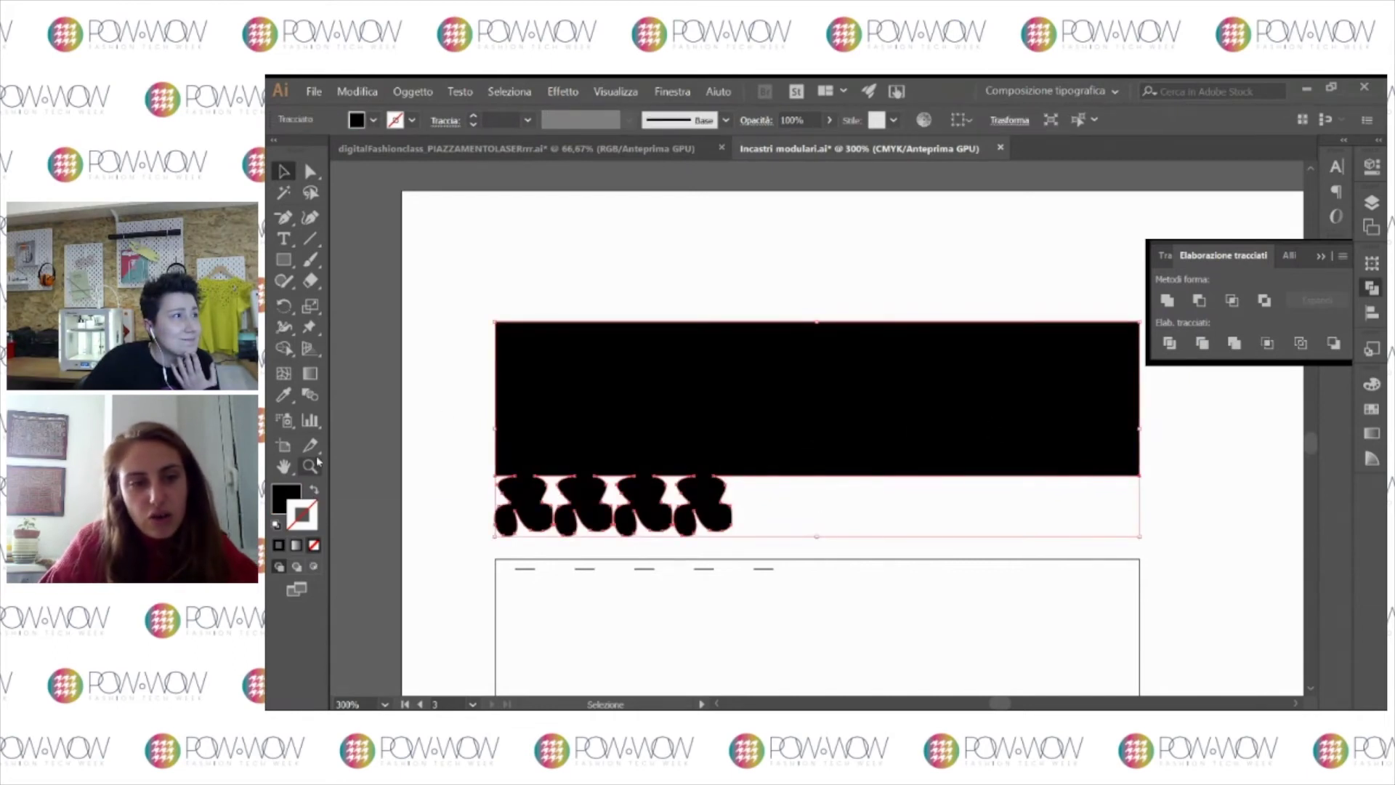
pyautogui.click(314, 491)
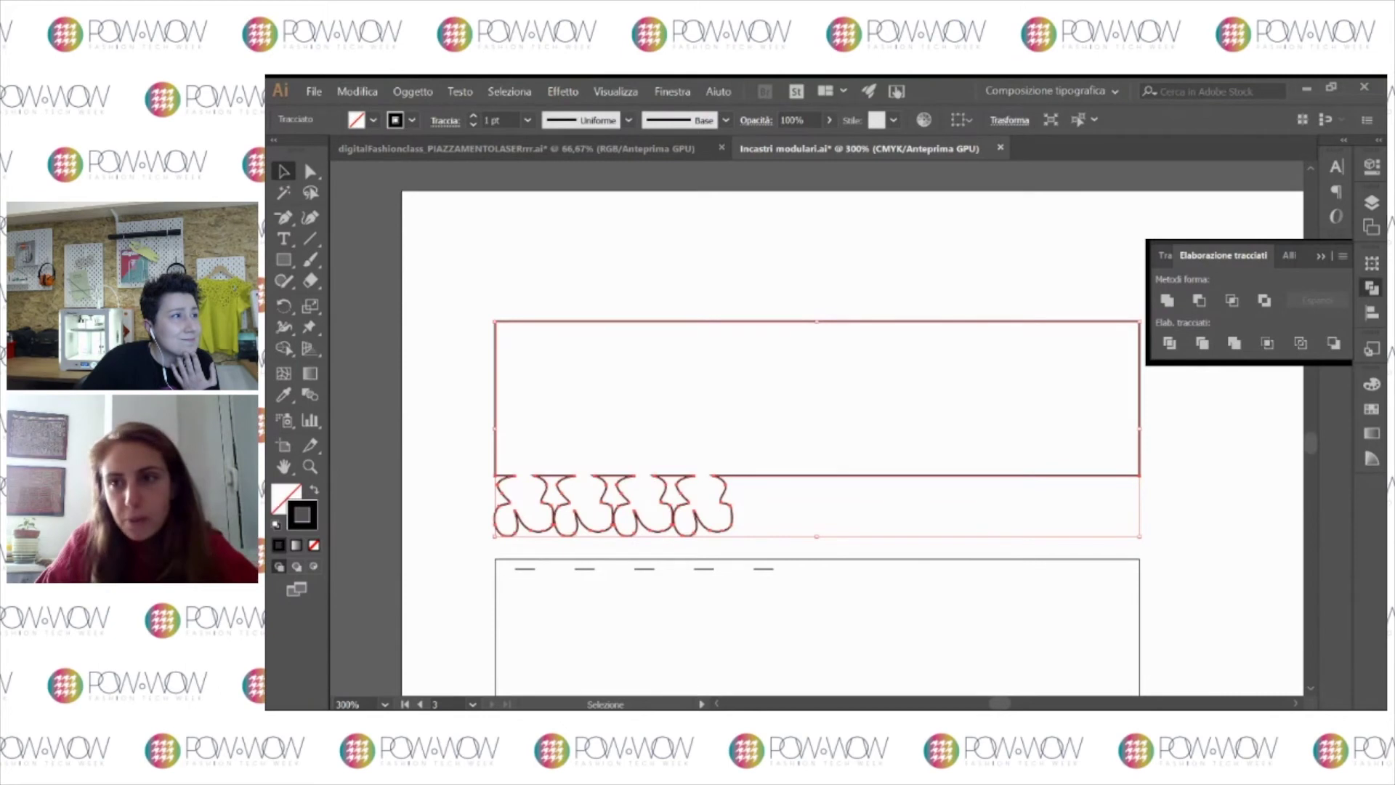
pyautogui.click(1371, 205)
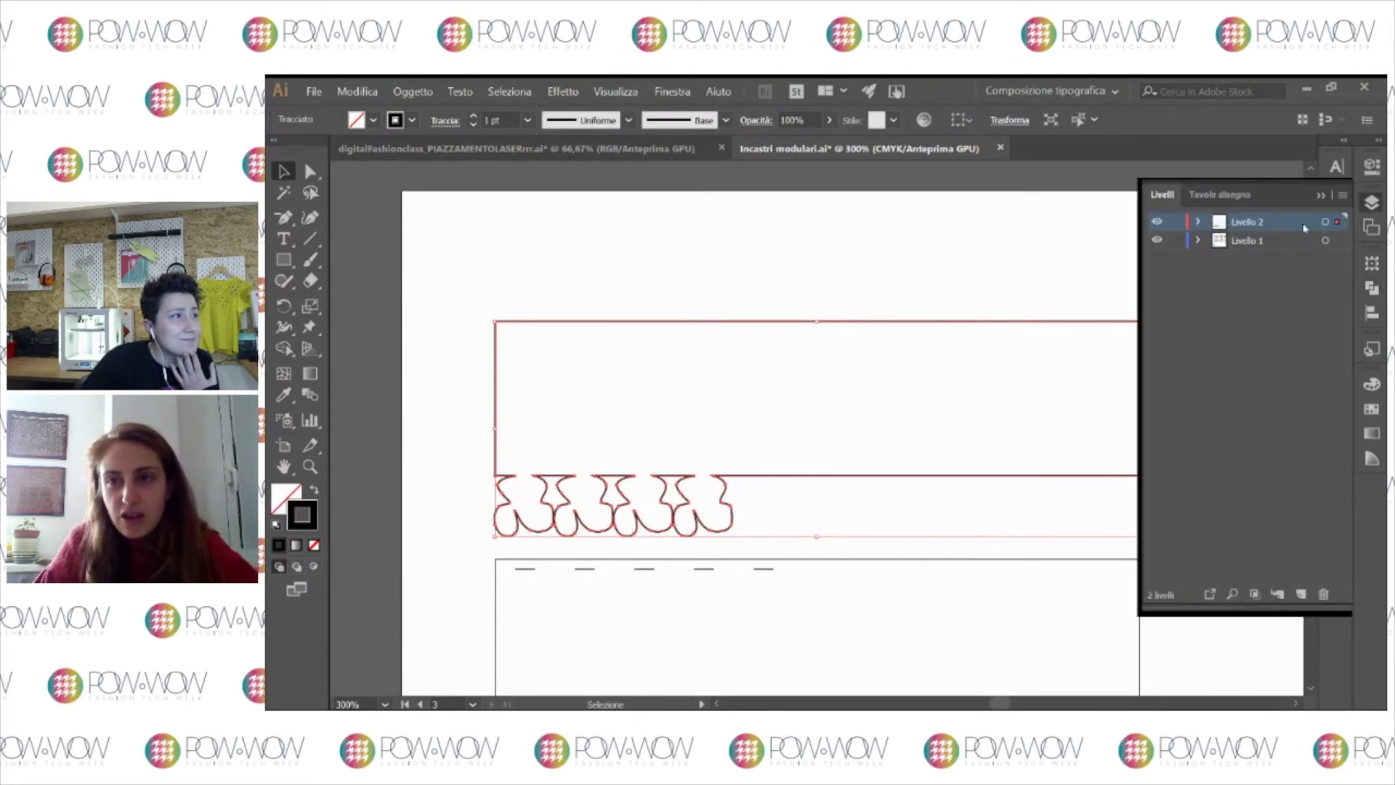
pyautogui.doubleClick(1248, 221)
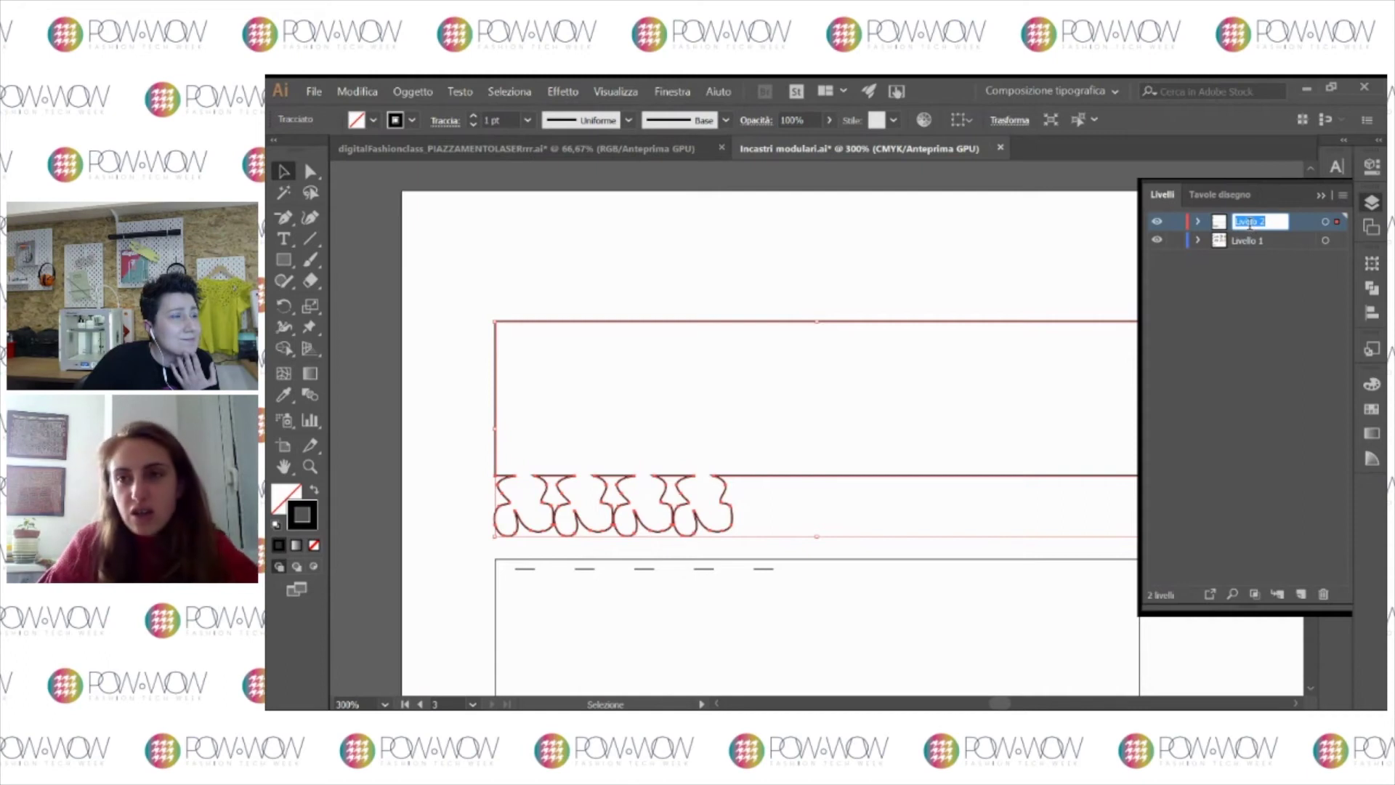
pyautogui.click(1021, 376)
pyautogui.click(789, 512)
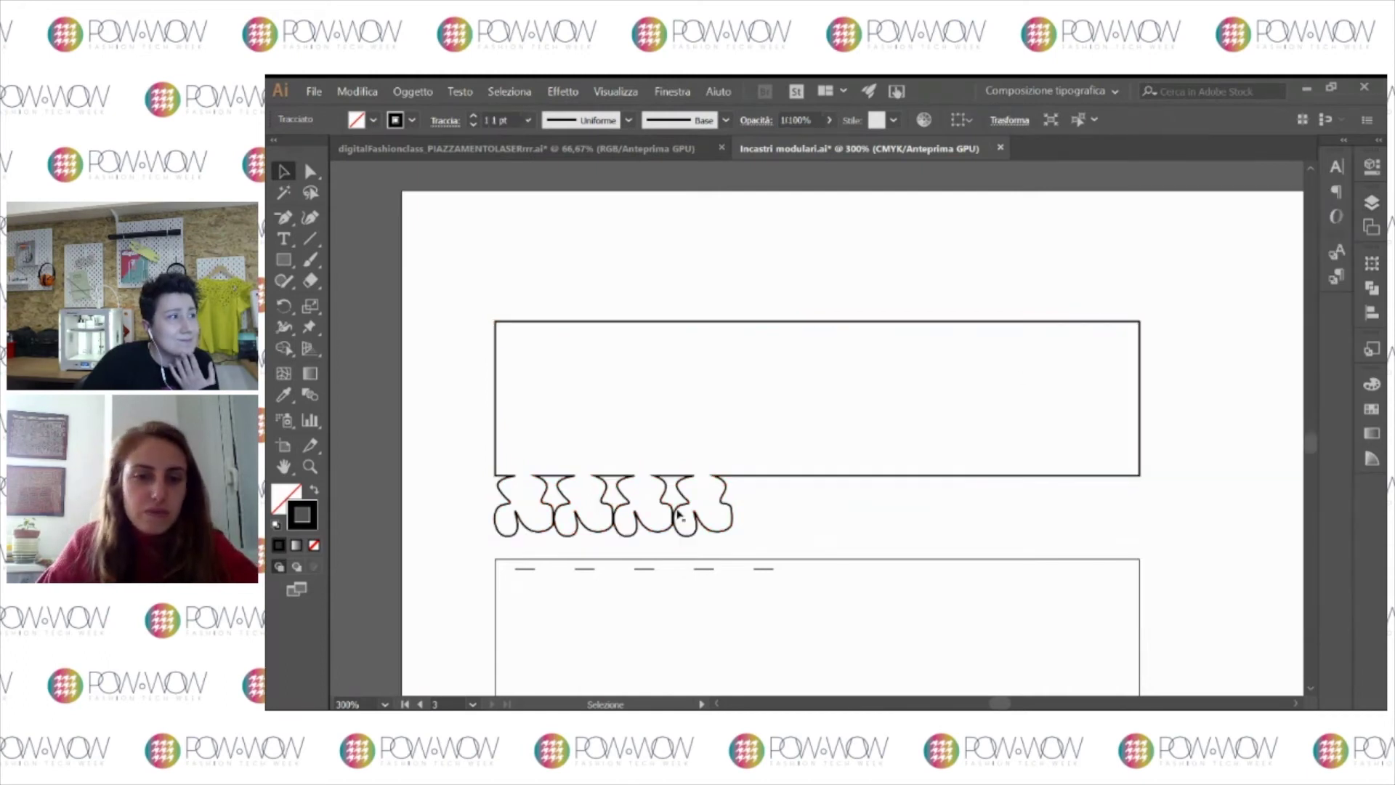
# Step: Preview the tabbed rectangle again as a solid black fill, and restore its unfilled black outline
pyautogui.moveTo(799, 507)
pyautogui.mouseDown()
pyautogui.moveTo(535, 459)
pyautogui.moveTo(451, 413)
pyautogui.mouseUp()
pyautogui.scroll(-3, 865, 547)
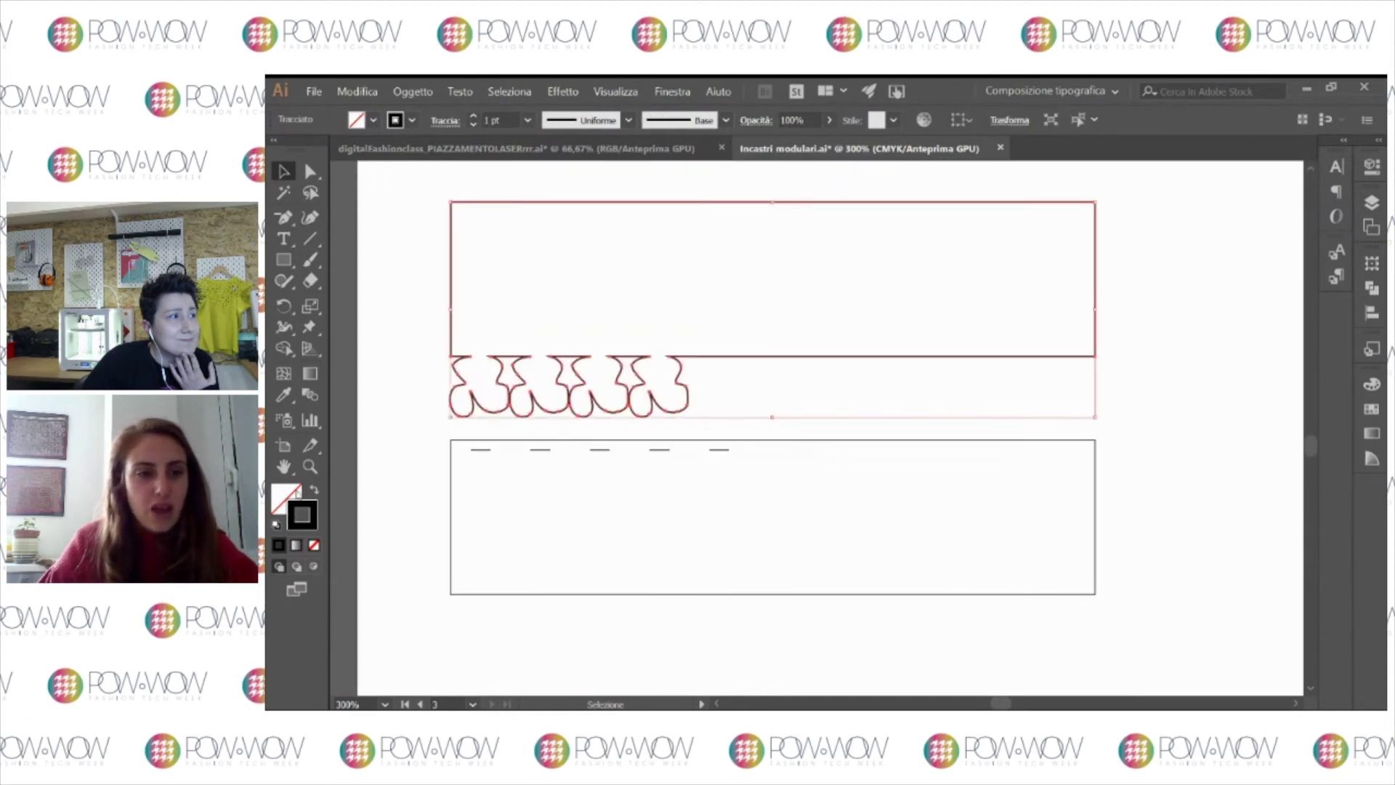
pyautogui.hotkey('shift', 'x')
pyautogui.click(716, 365)
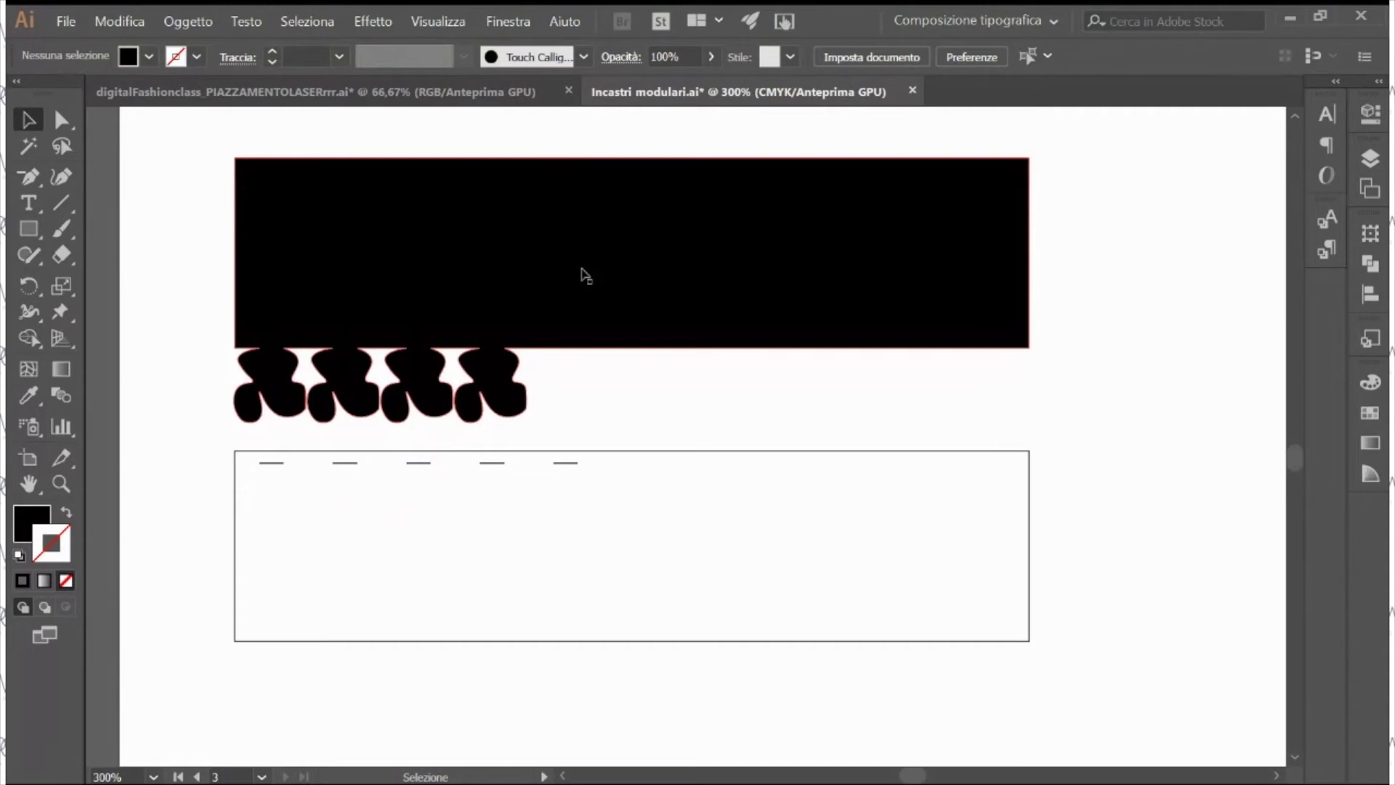
pyautogui.scroll(-2, 664, 464)
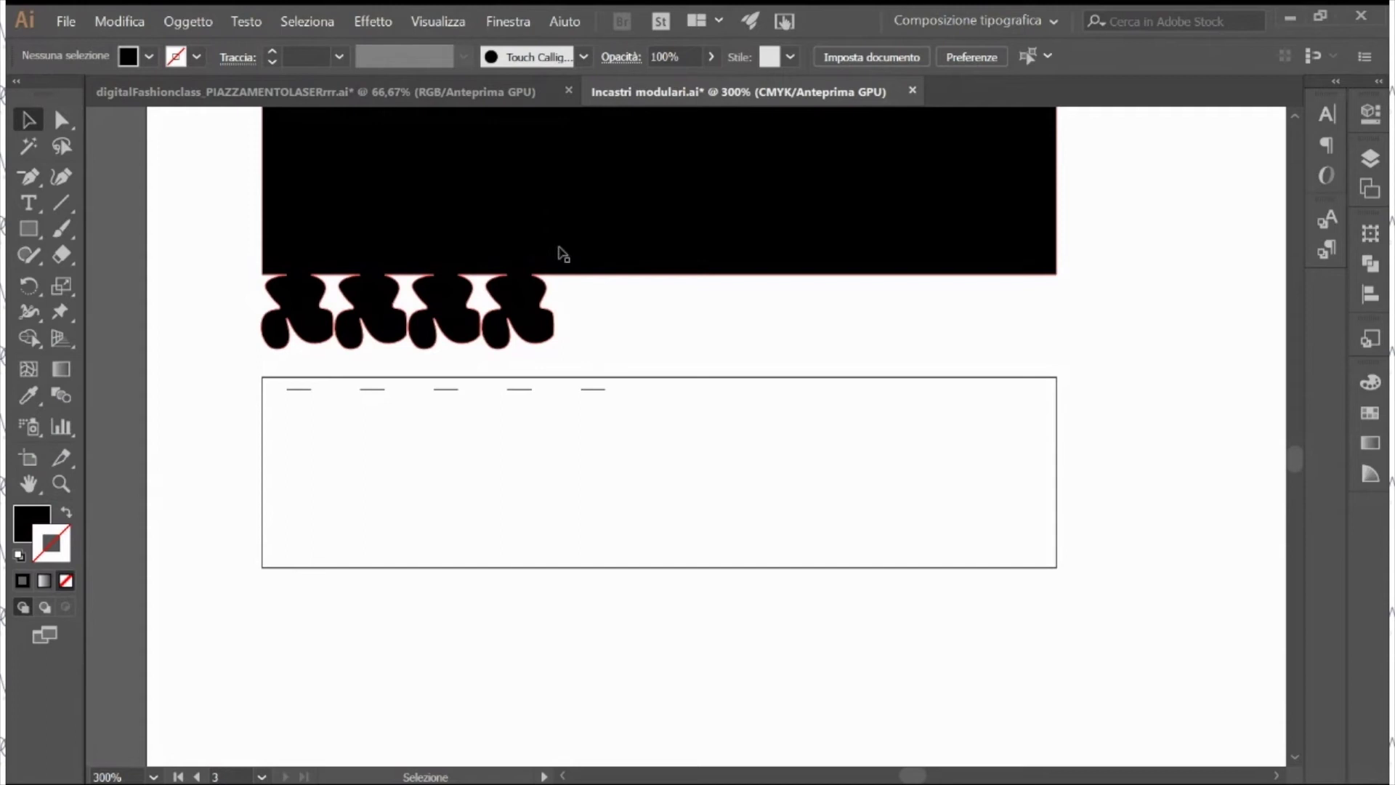
pyautogui.click(396, 330)
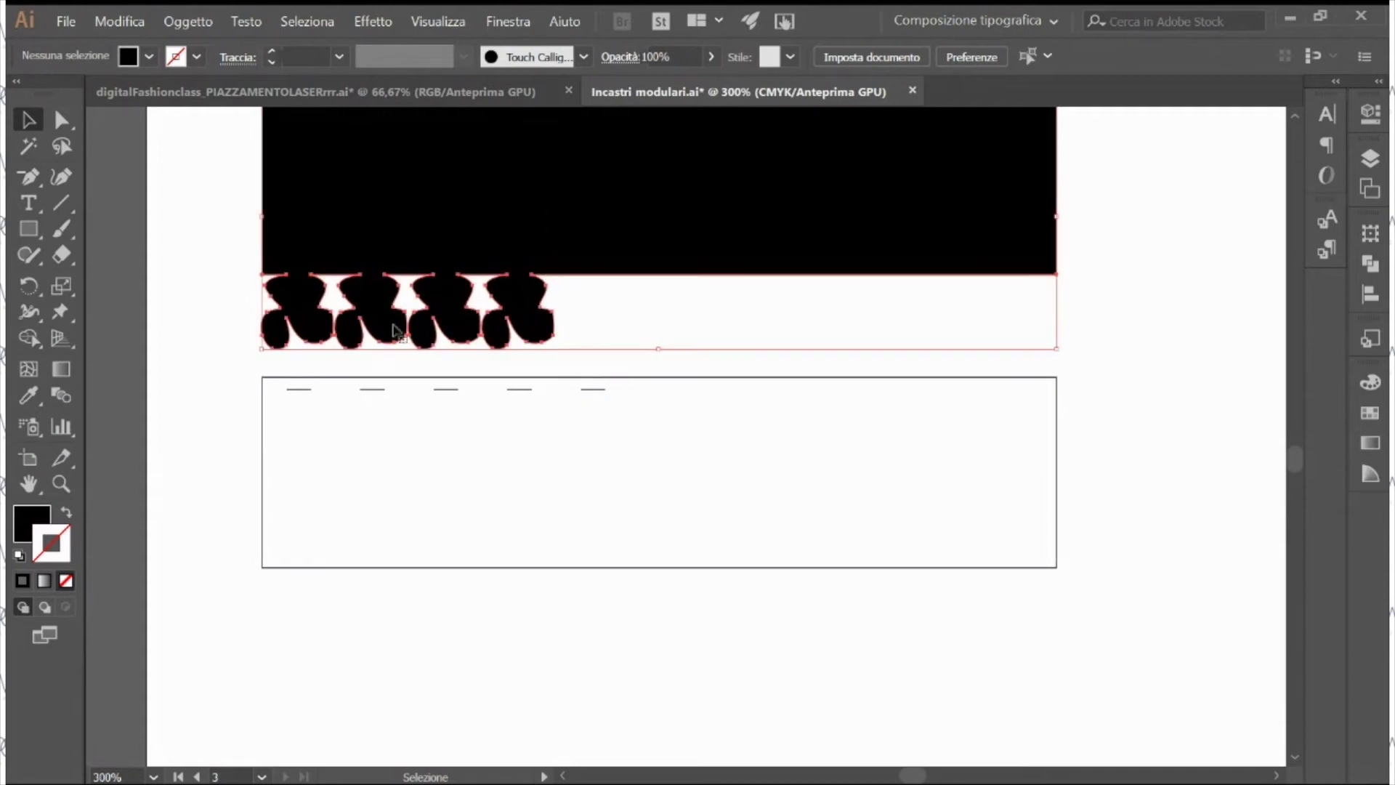
pyautogui.click(66, 512)
pyautogui.click(663, 311)
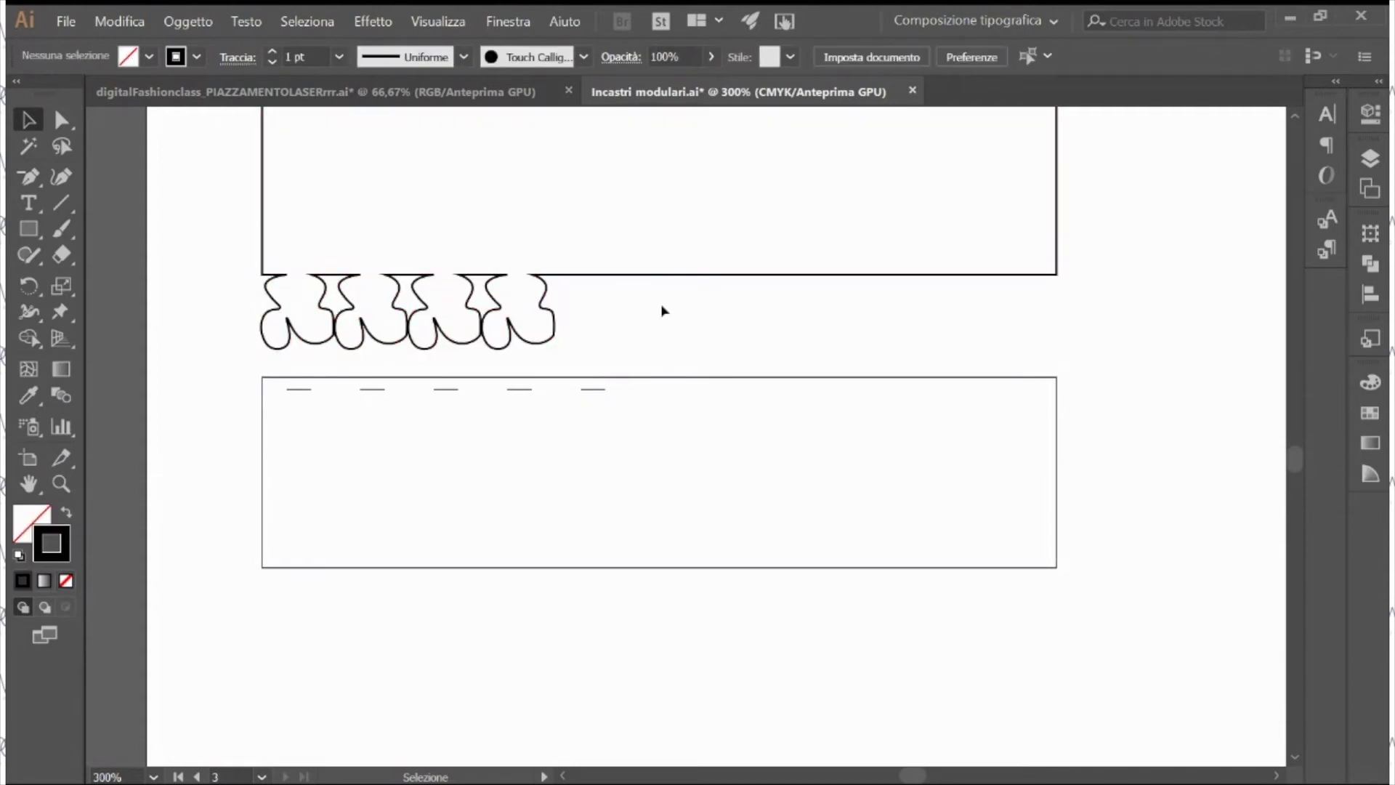
# Step: Swap the fill and stroke of the united tabbed rectangle to give it a black fill with no stroke
pyautogui.hotkey('ctrl', '-')
pyautogui.moveTo(630, 363); pyautogui.dragTo(379, 218)
pyautogui.click(67, 512)
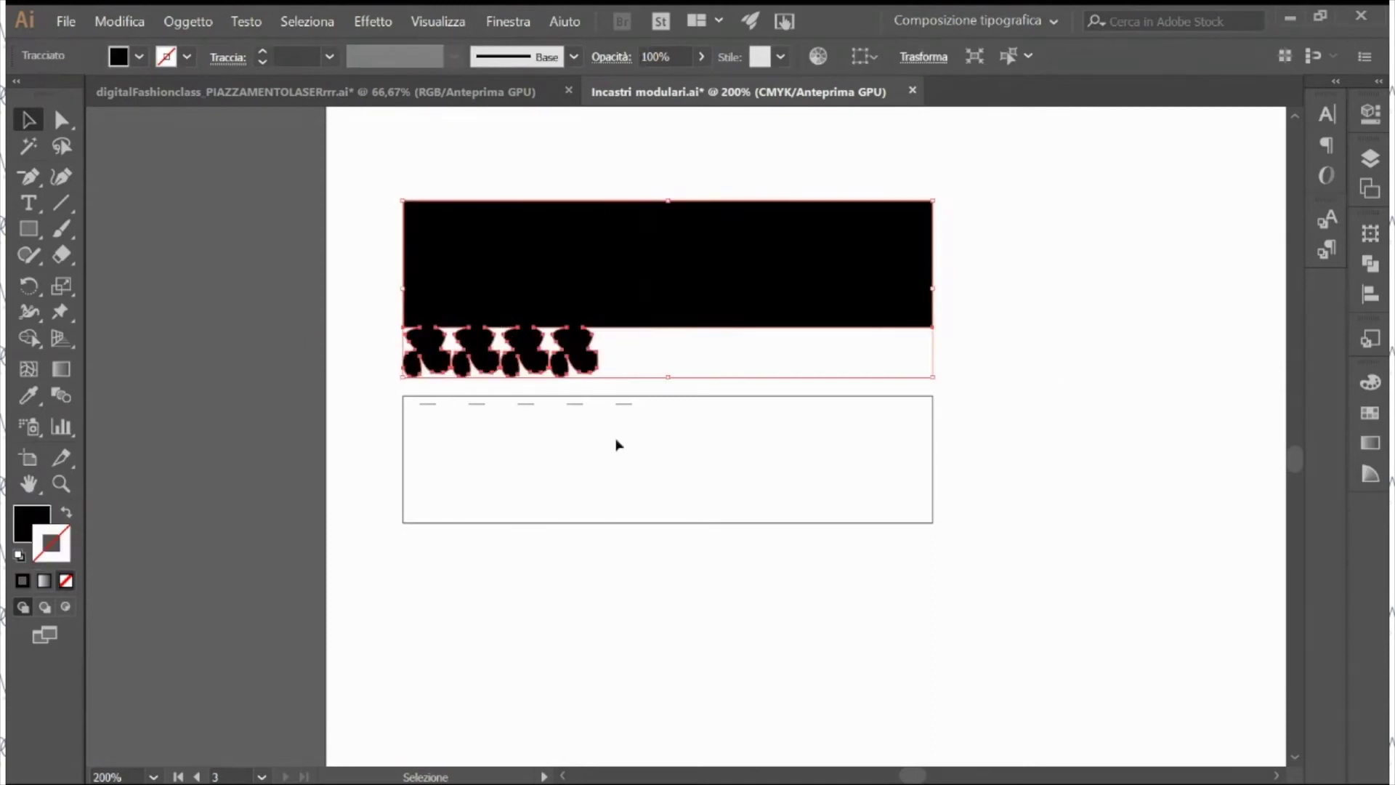
# Step: Delete the fifth, rightmost slit in the lower rectangle so the slits match the four tabs
pyautogui.hotkey('ctrl', '+')
pyautogui.hotkey('ctrl', '+')
pyautogui.click(792, 344)
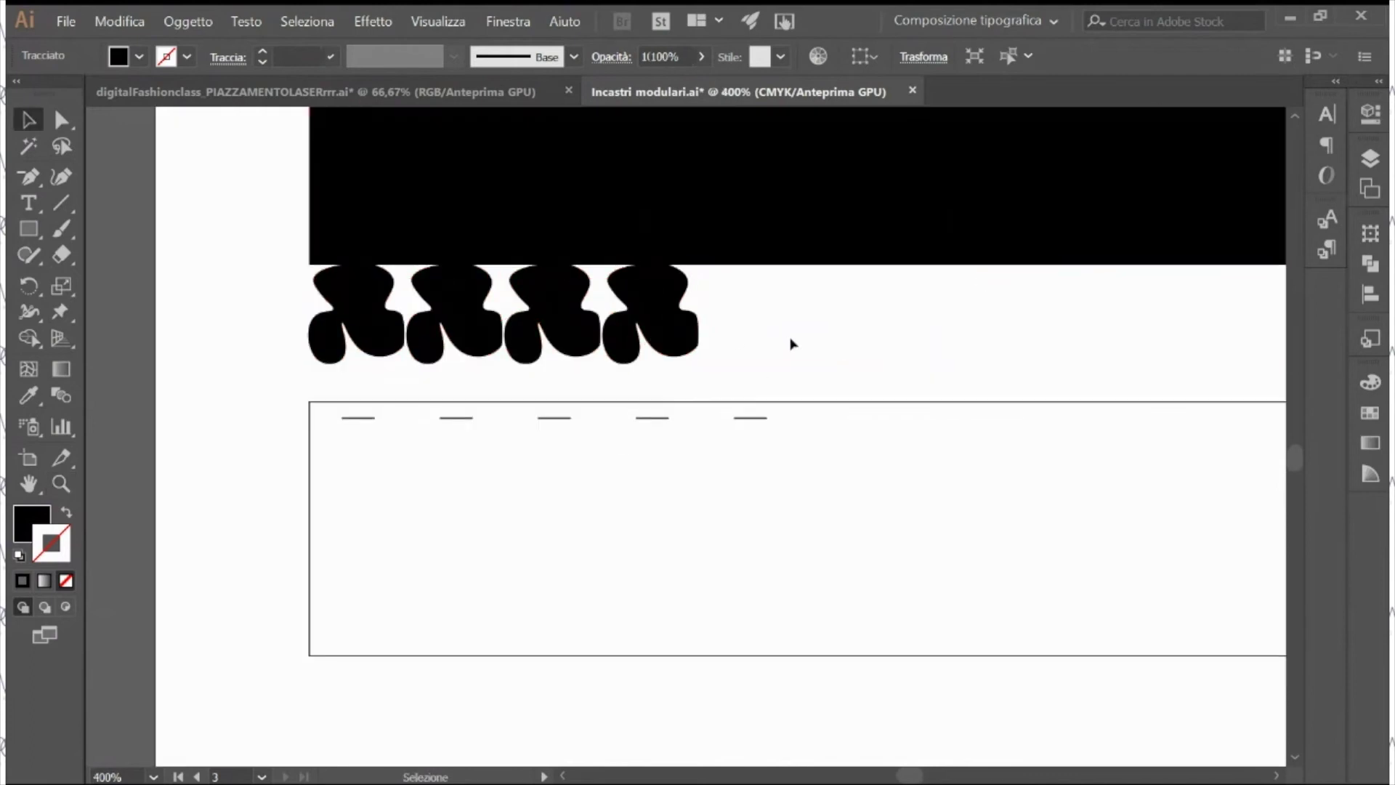
pyautogui.click(765, 410)
pyautogui.press('Delete')
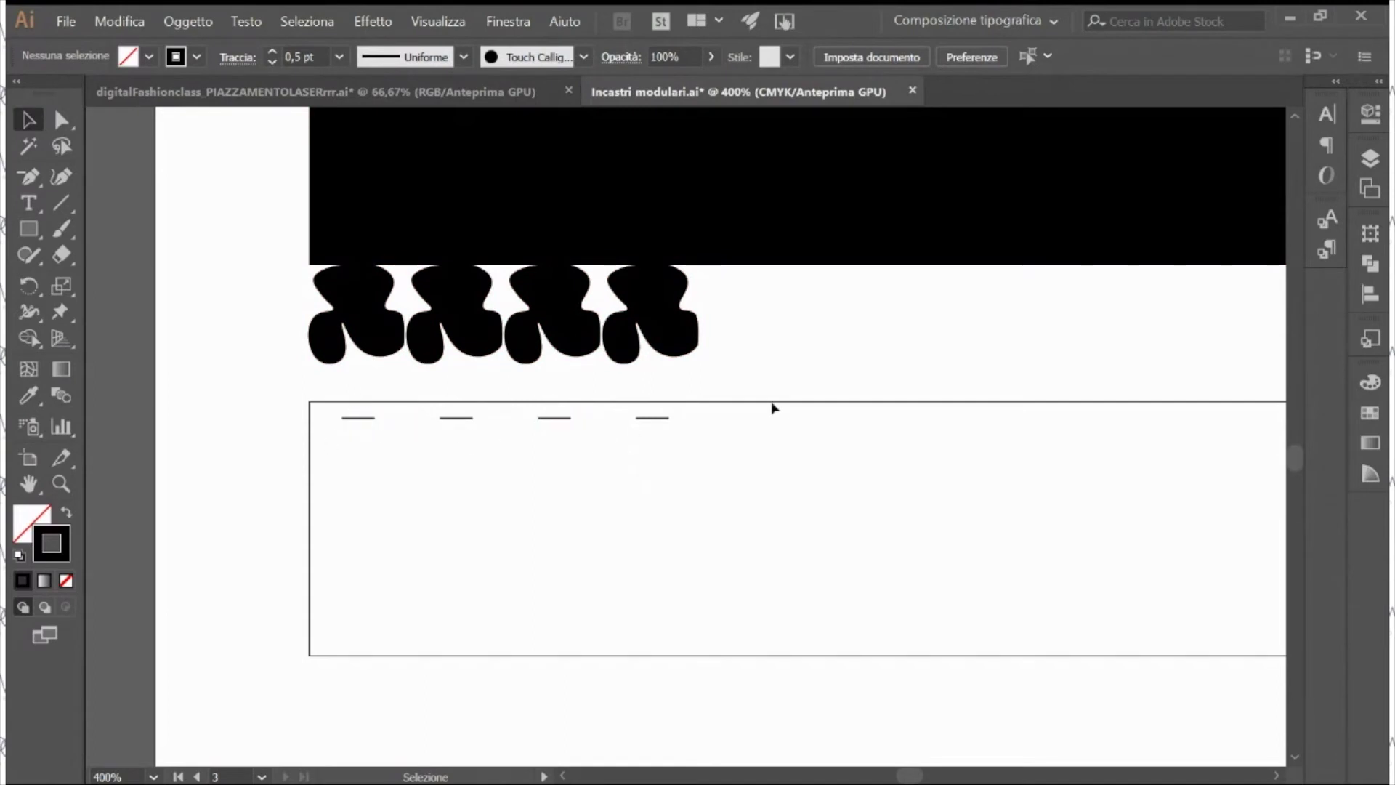
# Step: Change the united tabbed rectangle's fill to light yellow (C 11,19, M 0, Y 60,12, K 0)
pyautogui.click(704, 254)
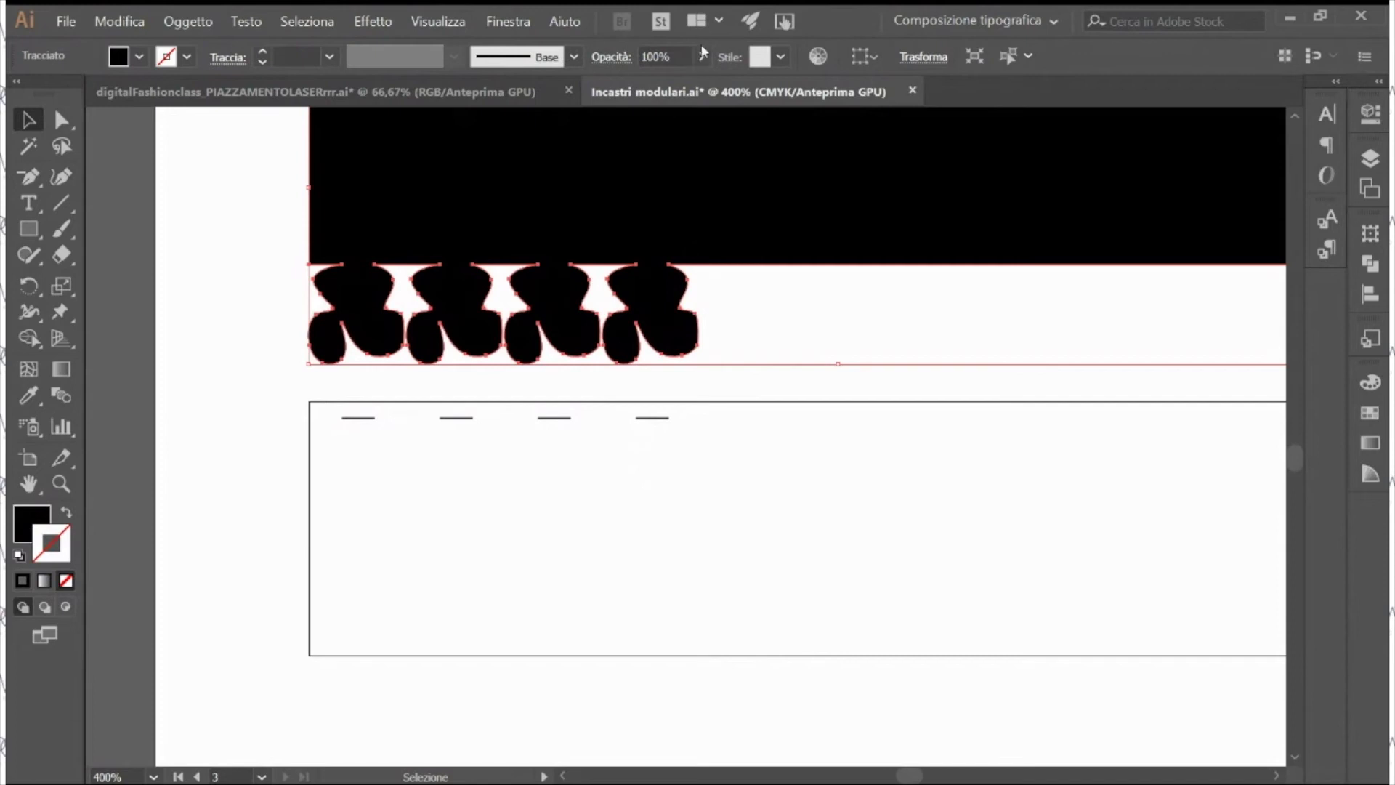
pyautogui.doubleClick(16, 528)
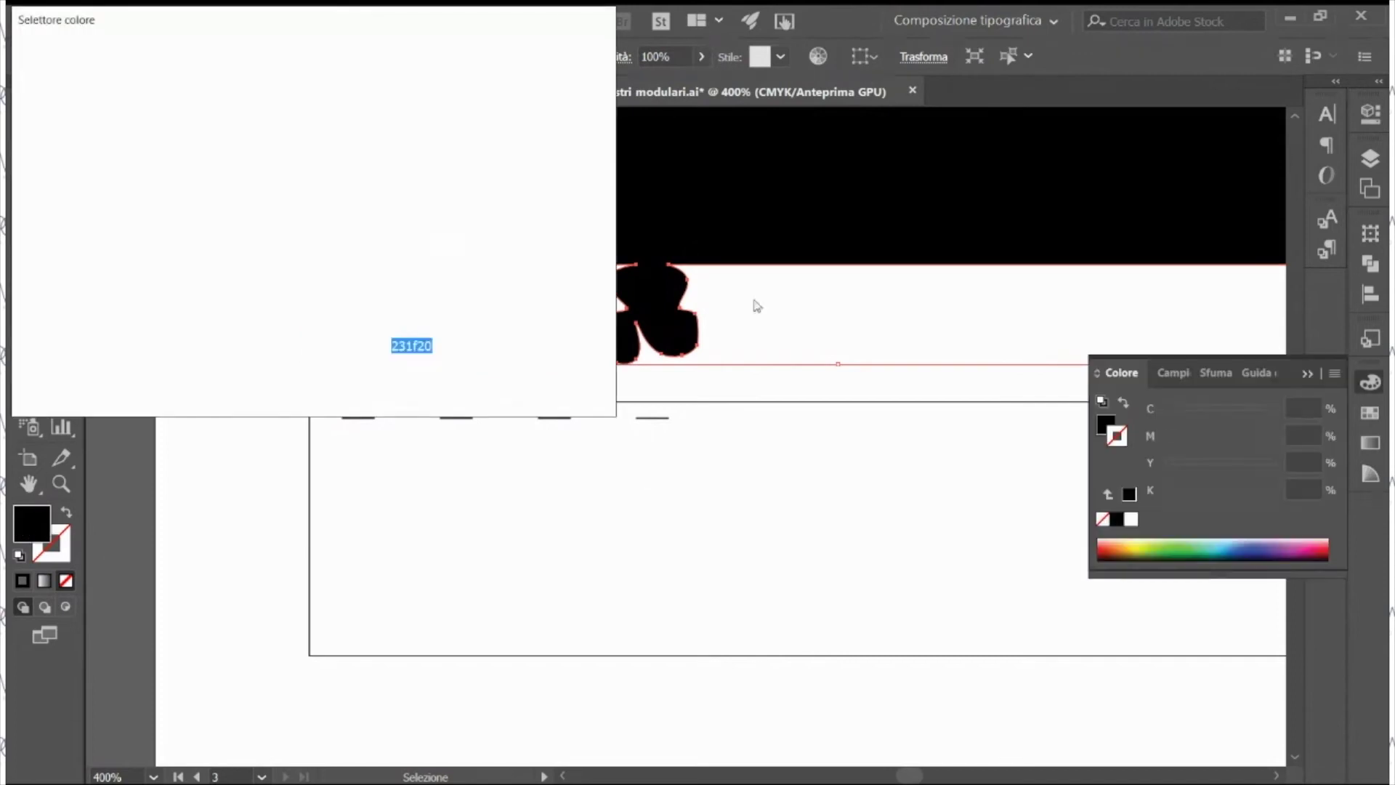
pyautogui.moveTo(243, 124); pyautogui.dragTo(172, 92)
pyautogui.moveTo(337, 87); pyautogui.dragTo(337, 100)
pyautogui.click(543, 85)
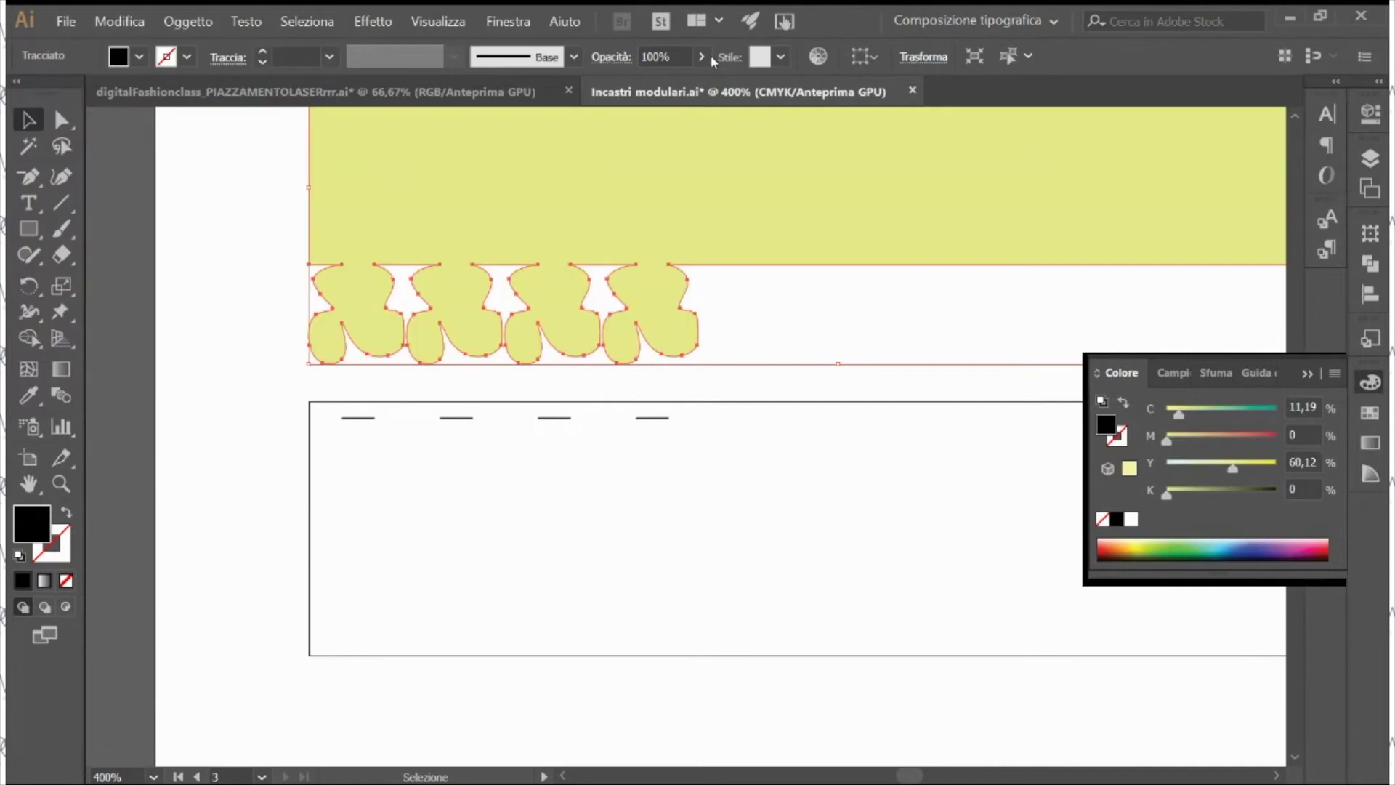
# Step: Set the opacity of the light yellow tabbed rectangle to 50%
pyautogui.click(661, 56)
pyautogui.write('50')
pyautogui.press('Return')
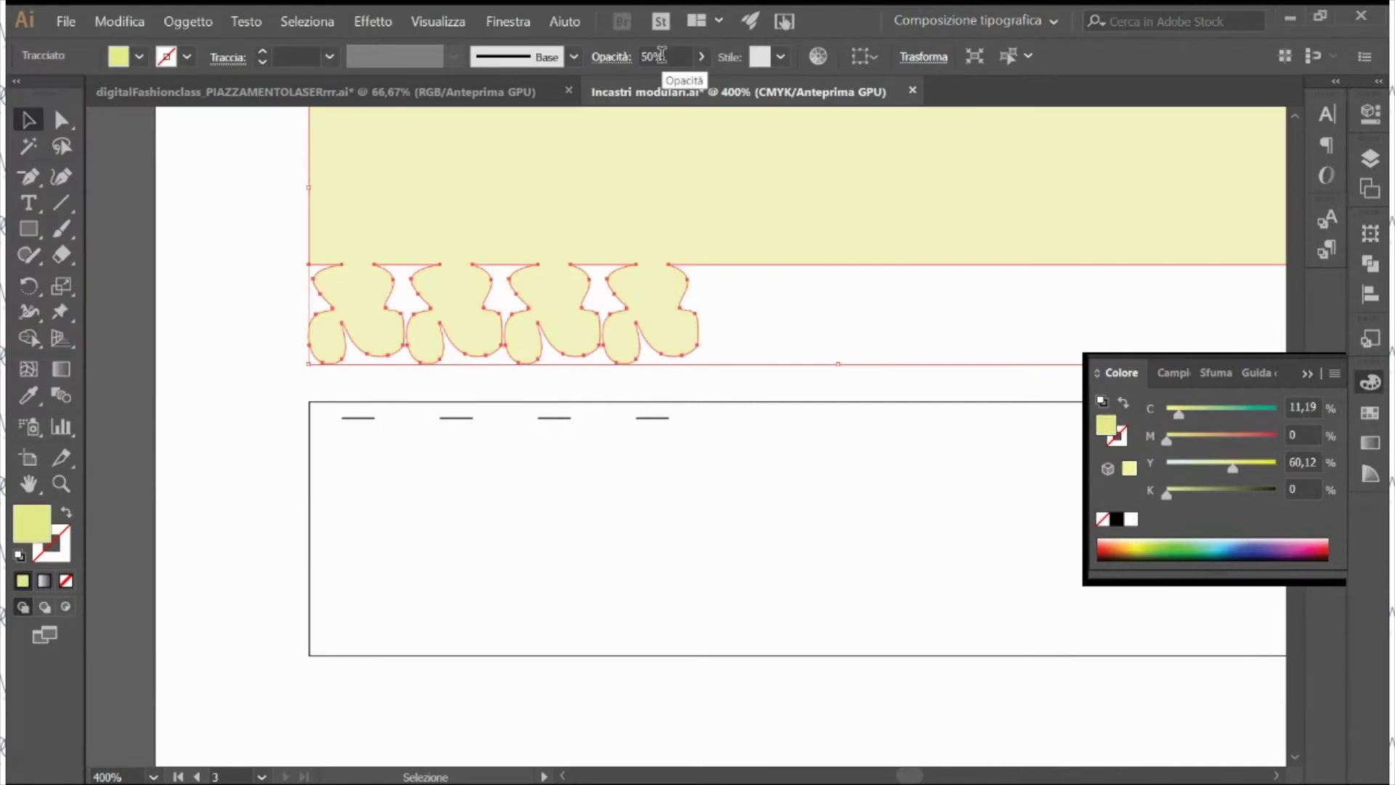
pyautogui.click(756, 302)
# Step: Overlay the tabbed rectangle on the lower rectangle with its tabs aligned to the four slits, and move it back above
pyautogui.moveTo(785, 231)
pyautogui.mouseDown()
pyautogui.moveTo(770, 274)
pyautogui.moveTo(774, 387)
pyautogui.moveTo(767, 236)
pyautogui.mouseUp()
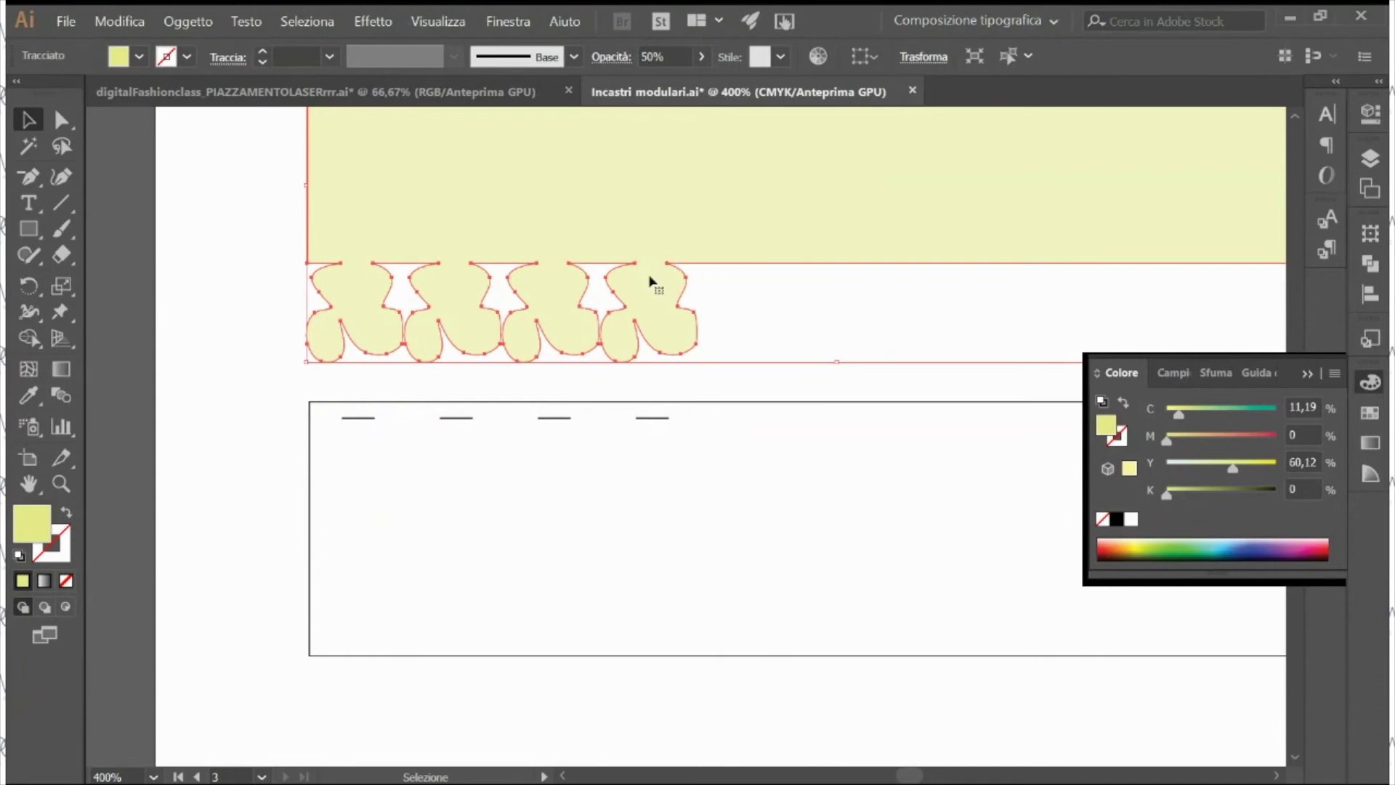
pyautogui.moveTo(674, 266); pyautogui.dragTo(670, 425)
pyautogui.click(819, 555)
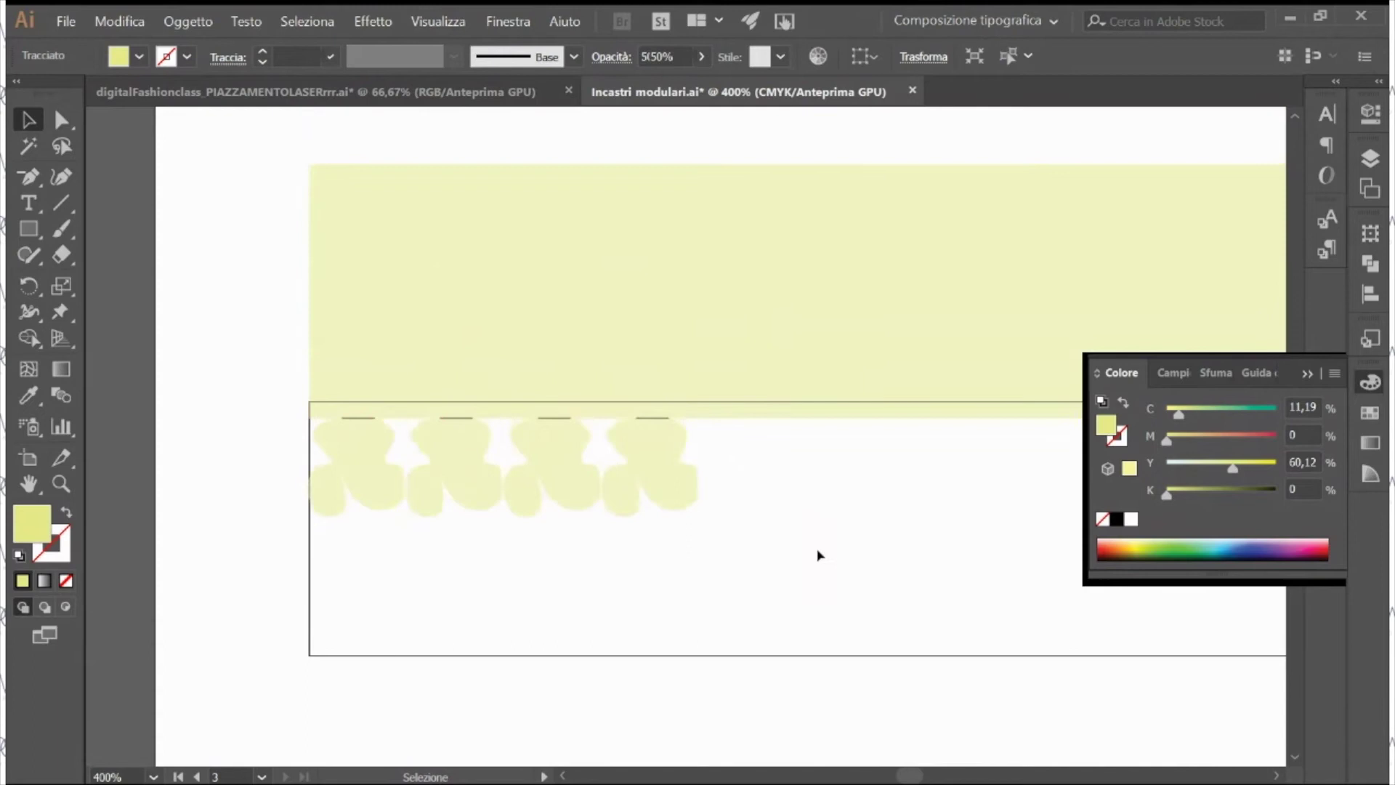
pyautogui.click(691, 657)
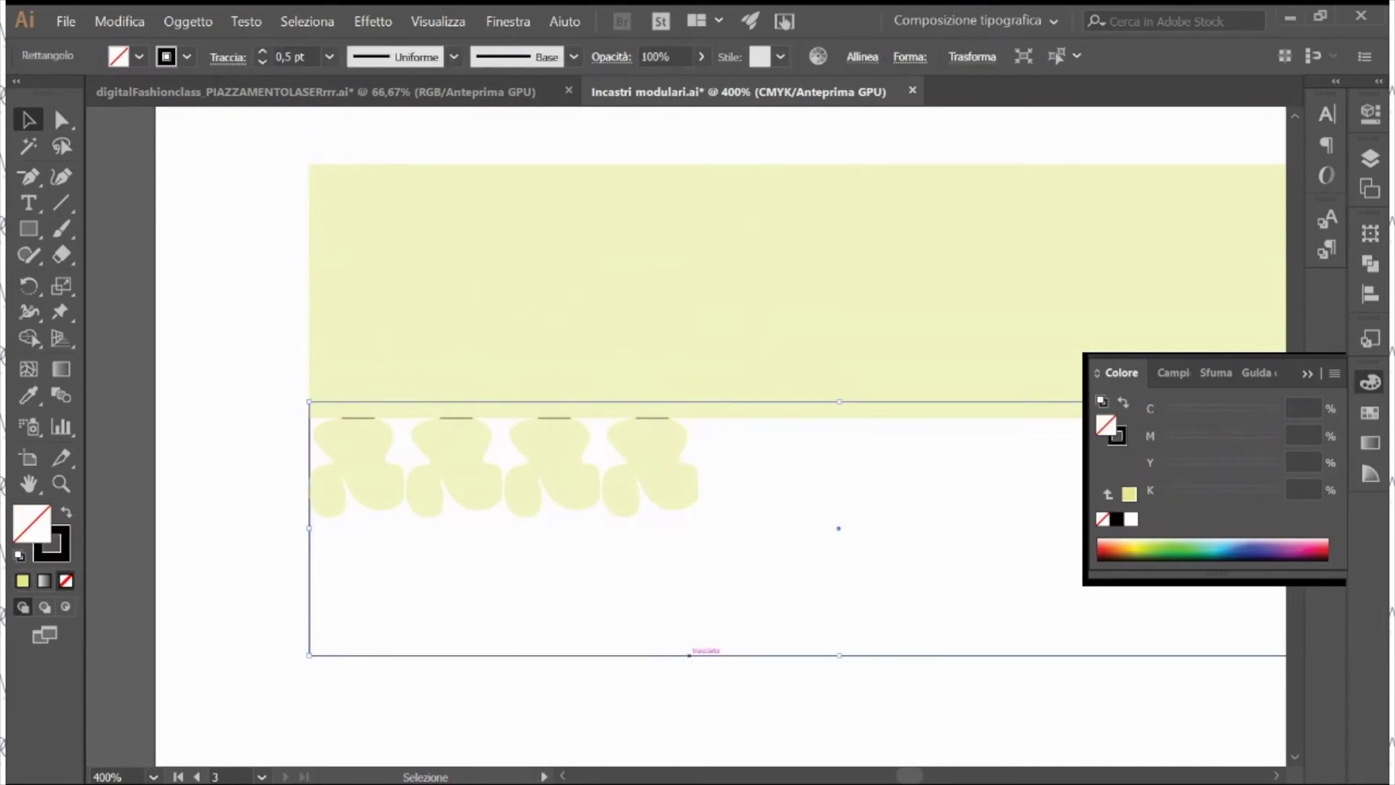
pyautogui.rightClick(902, 547)
pyautogui.click(900, 495)
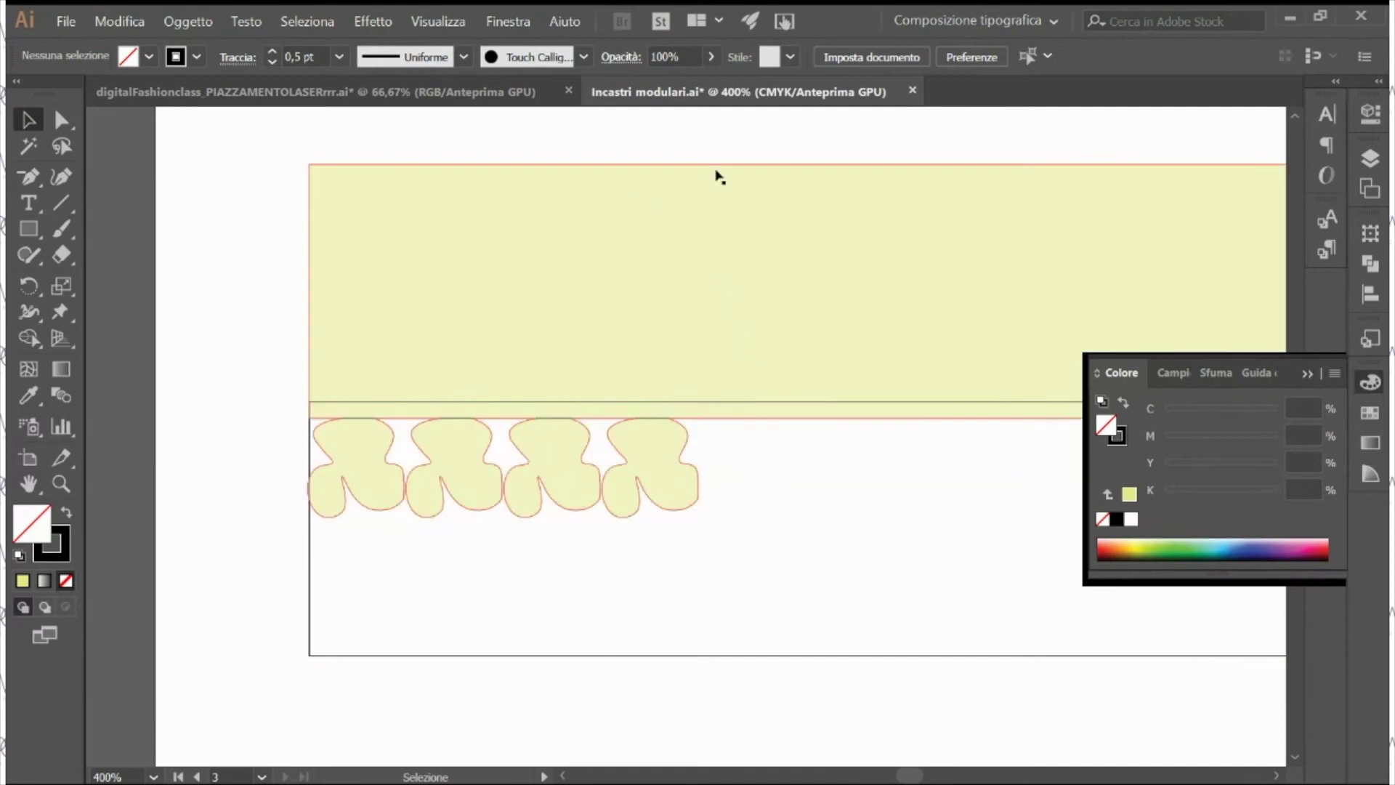
pyautogui.moveTo(780, 337); pyautogui.dragTo(836, 175)
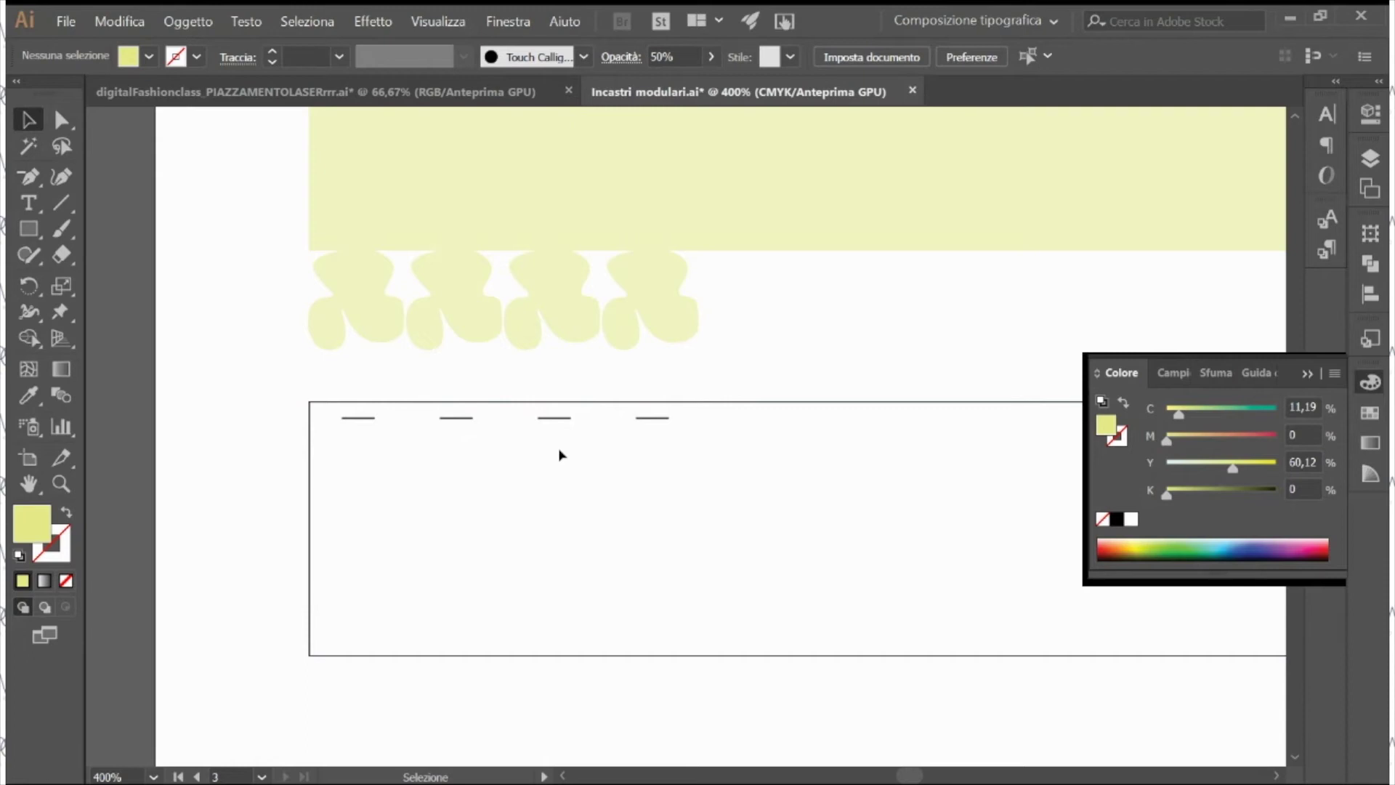
# Step: Switch to digitalFashionclass_PIAZZAMENTOLASERrrr.ai and examine how the slits run along the edges of the pink neckline piece
pyautogui.press('z')
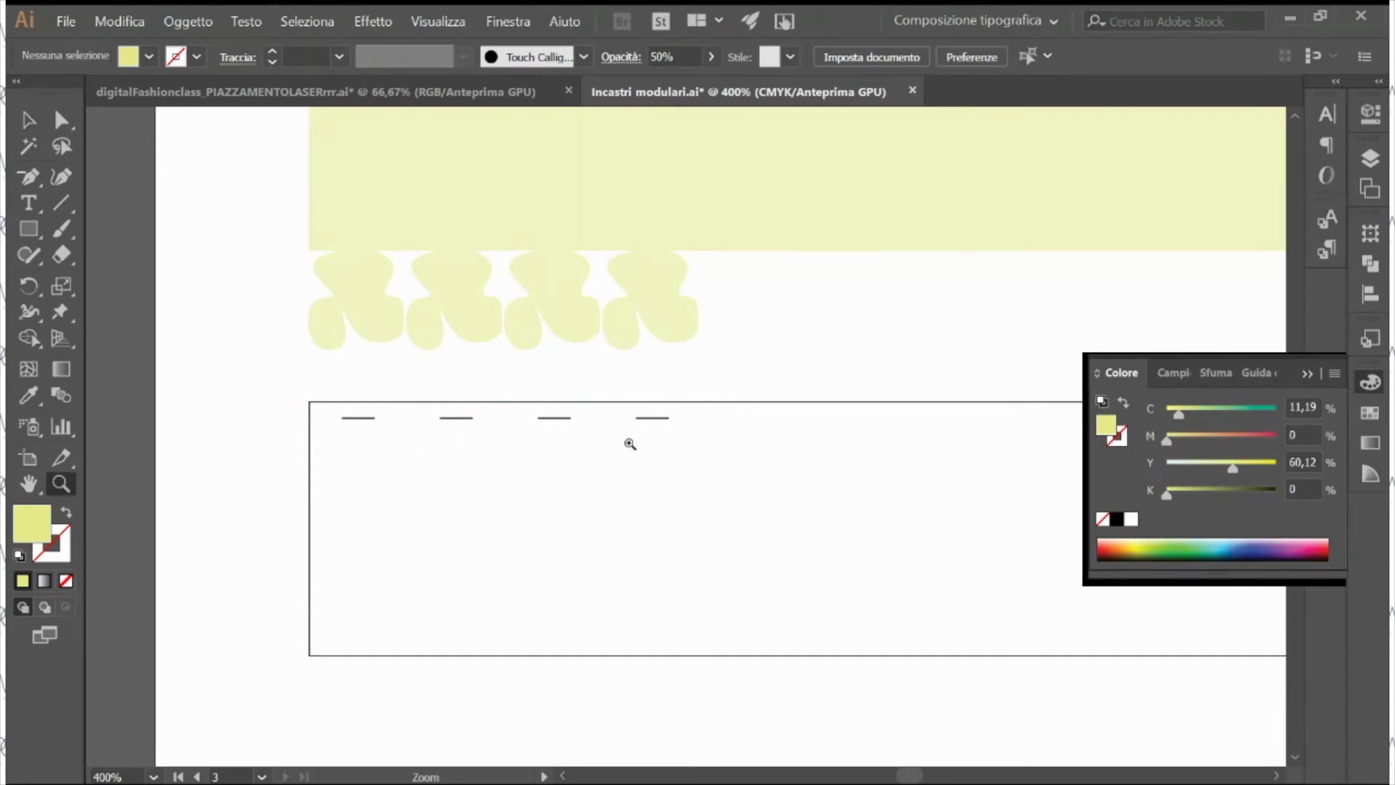
pyautogui.click(513, 457)
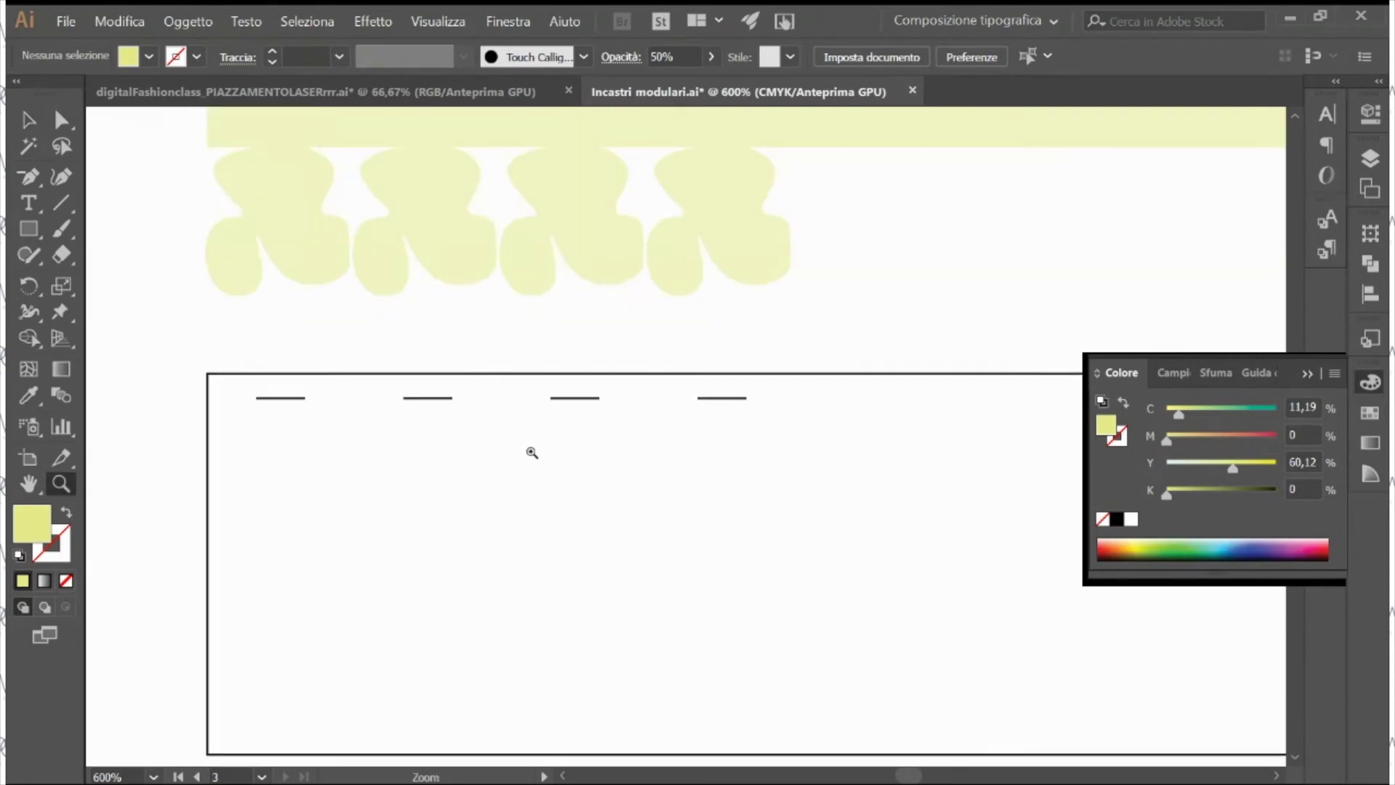
pyautogui.click(325, 93)
pyautogui.scroll(-5, 719, 603)
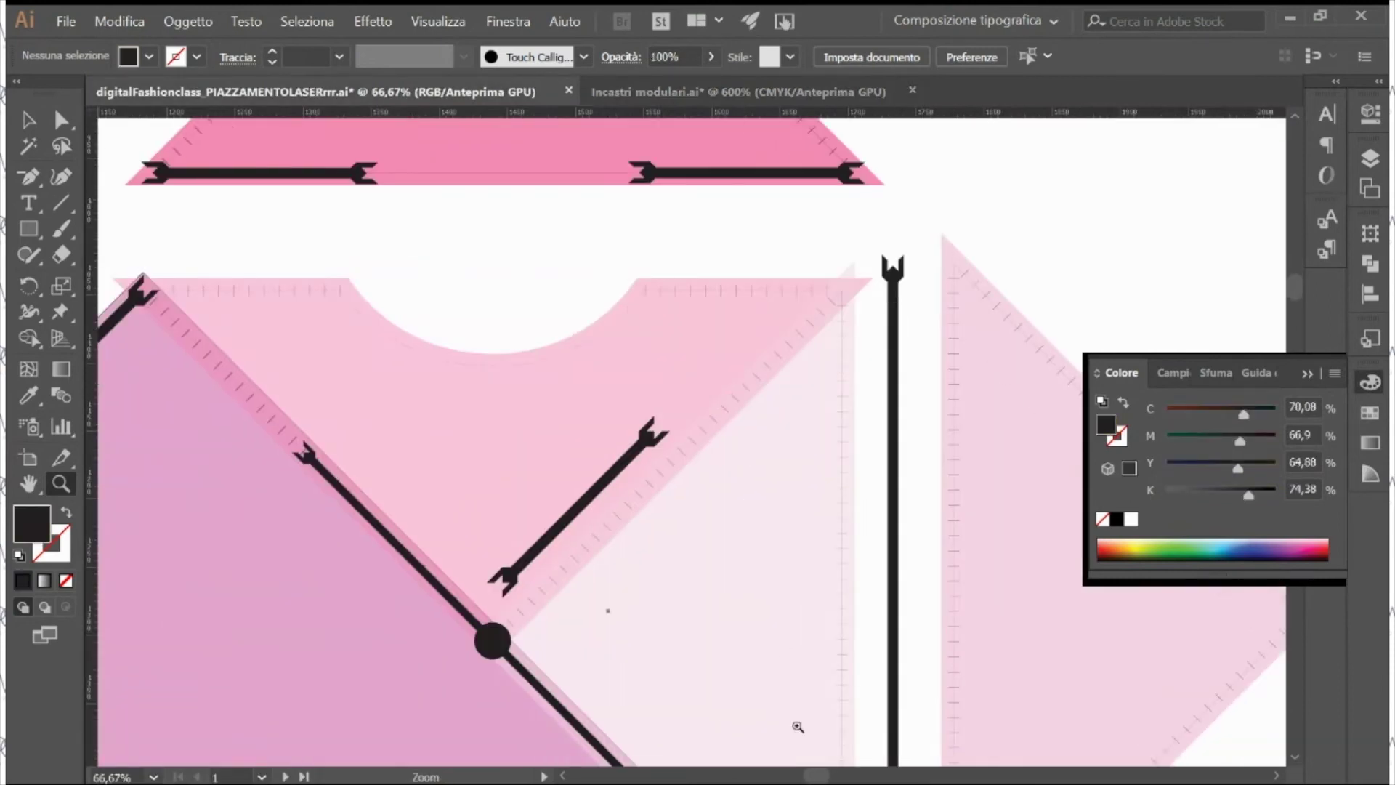
pyautogui.click(729, 294)
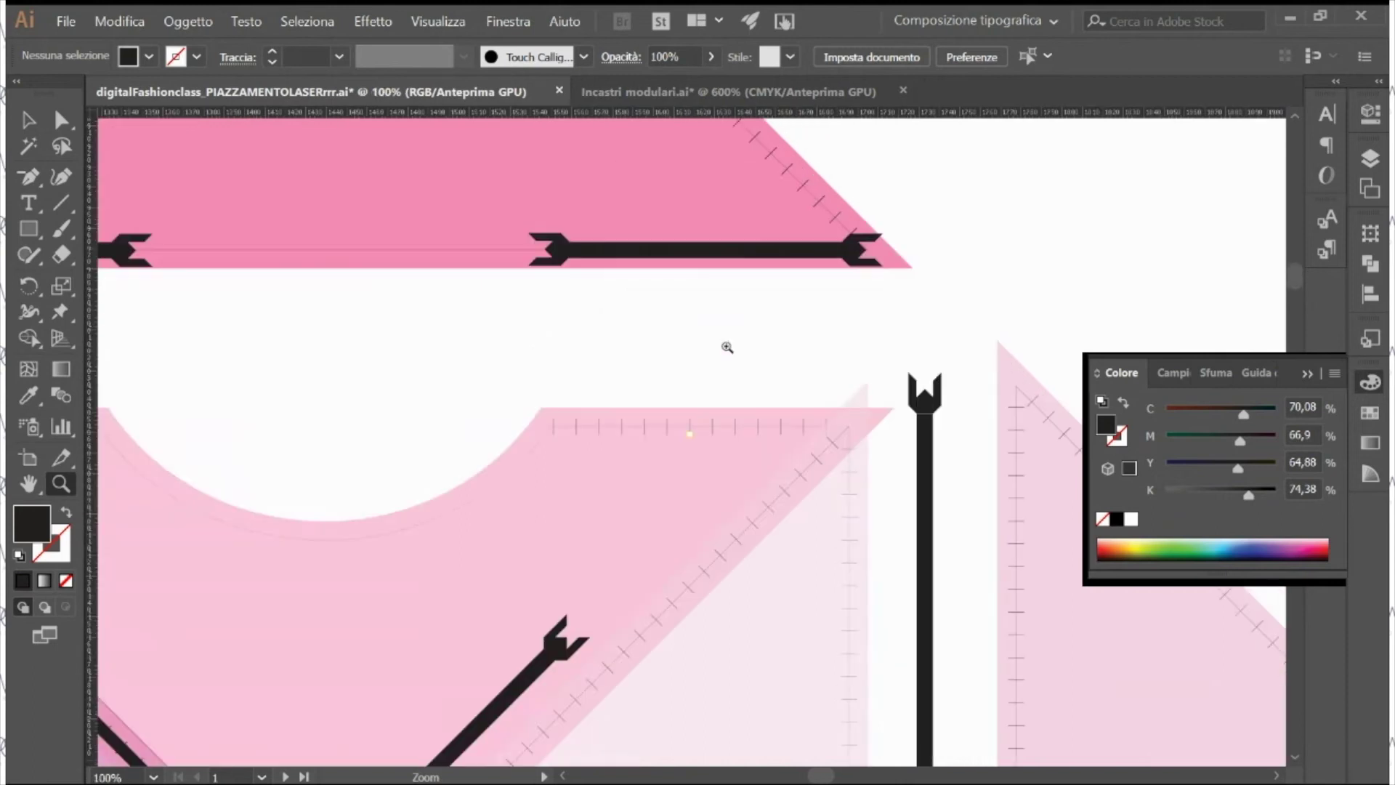
pyautogui.click(754, 433)
pyautogui.click(707, 373)
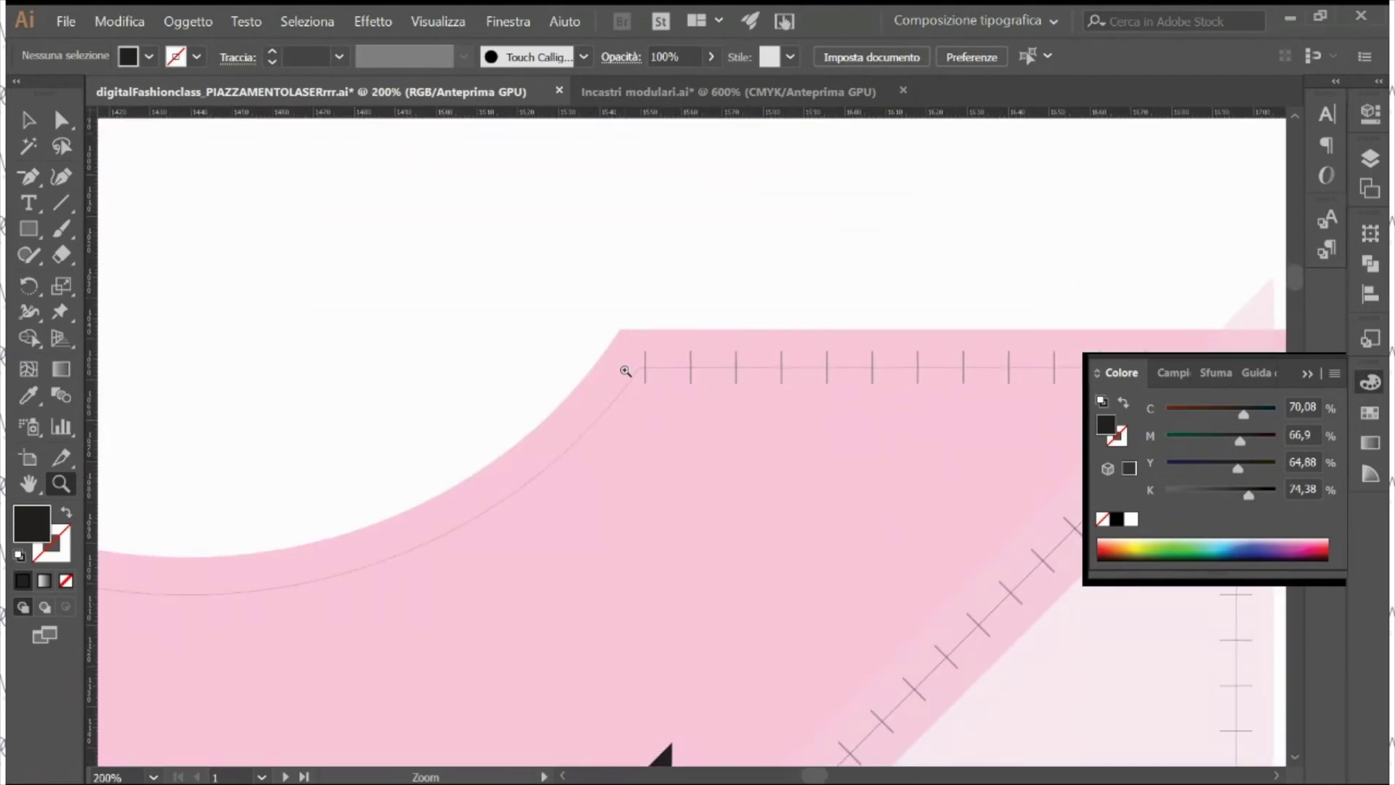
pyautogui.press('v')
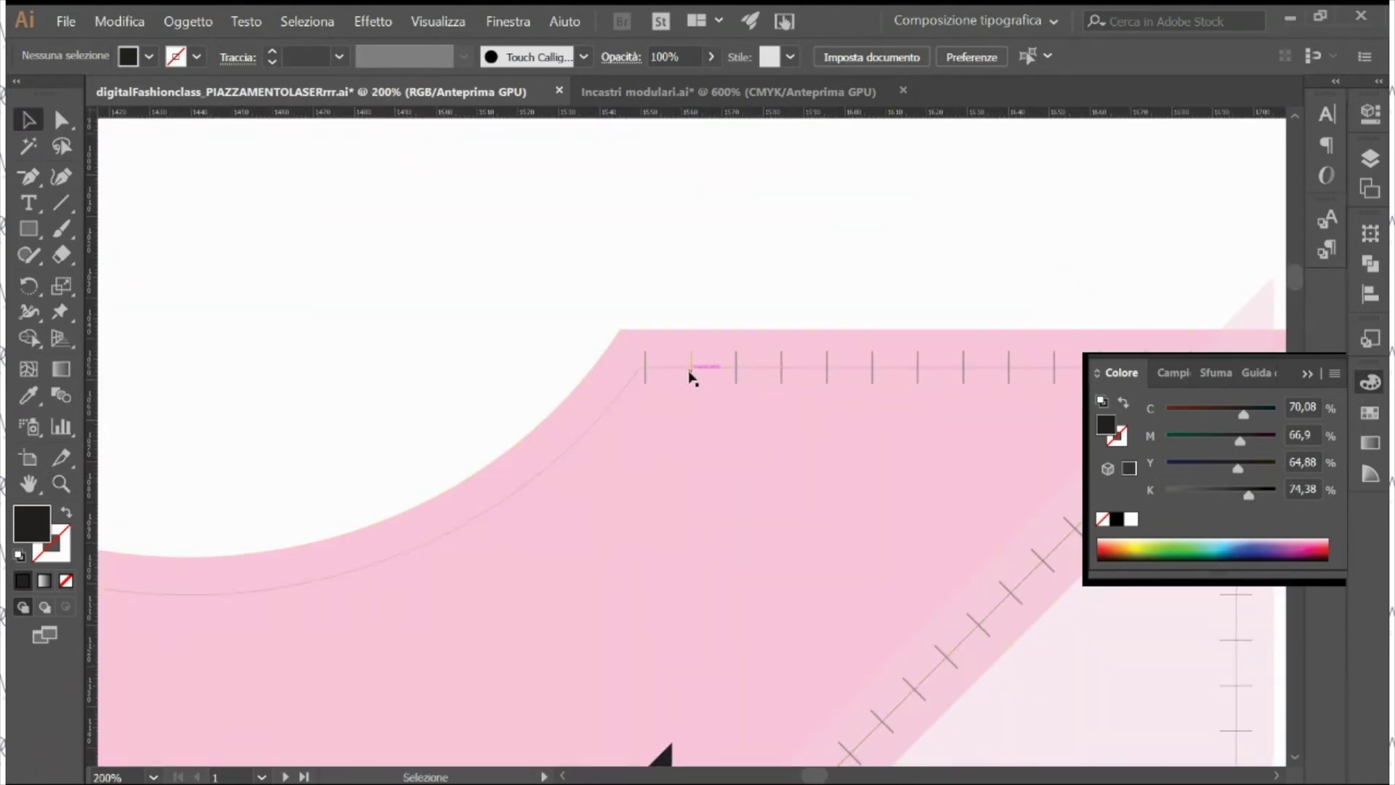
pyautogui.click(688, 372)
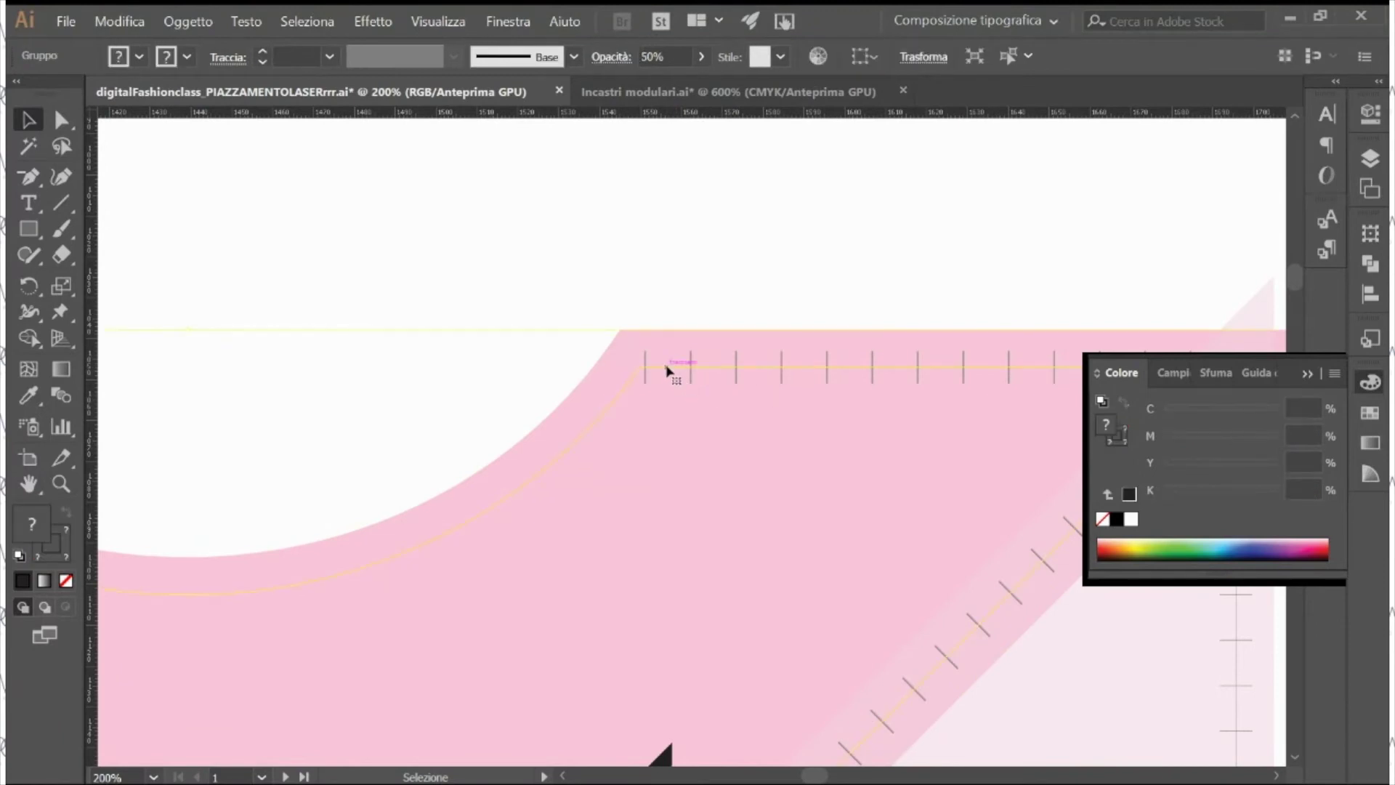
pyautogui.hotkey('ctrl', '-')
pyautogui.hotkey('ctrl', '-')
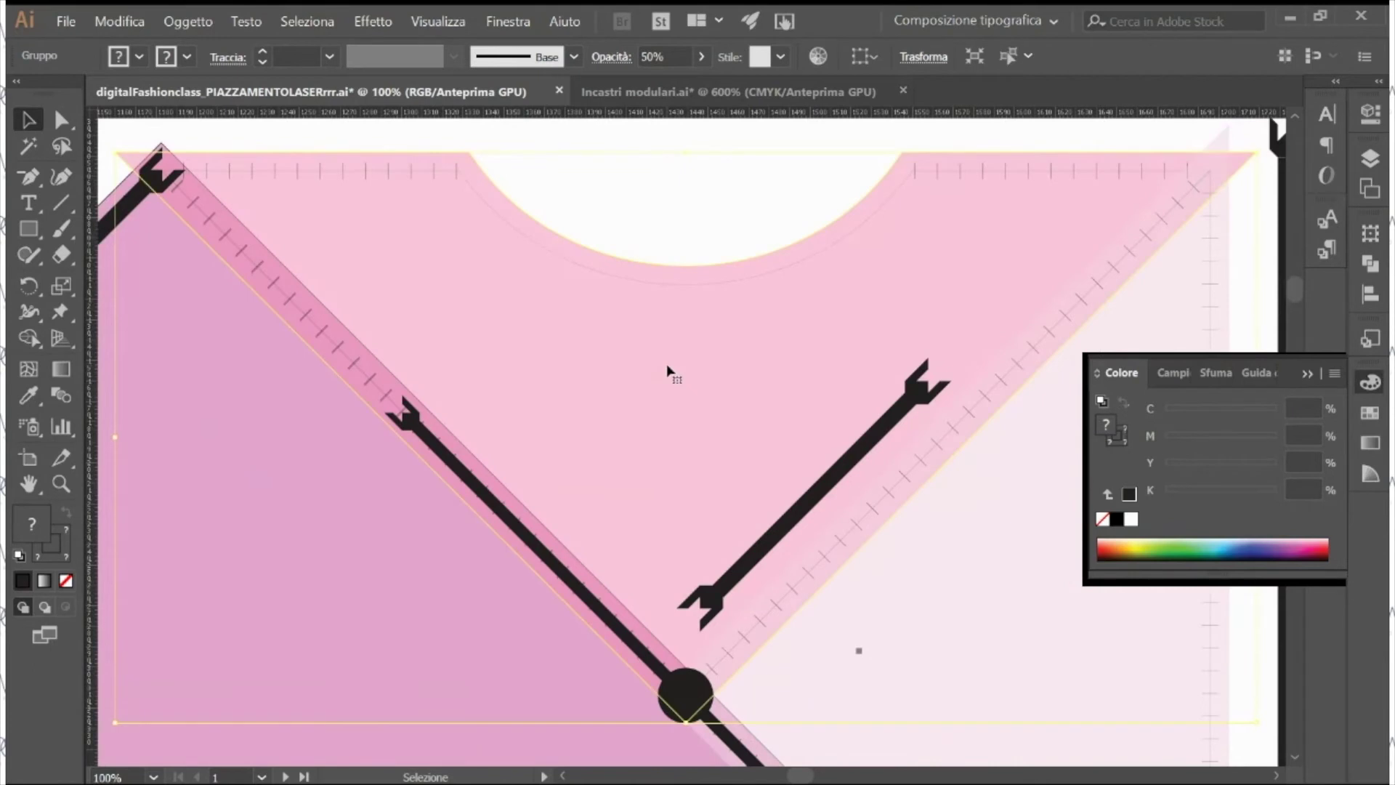
pyautogui.moveTo(928, 209); pyautogui.dragTo(739, 234)
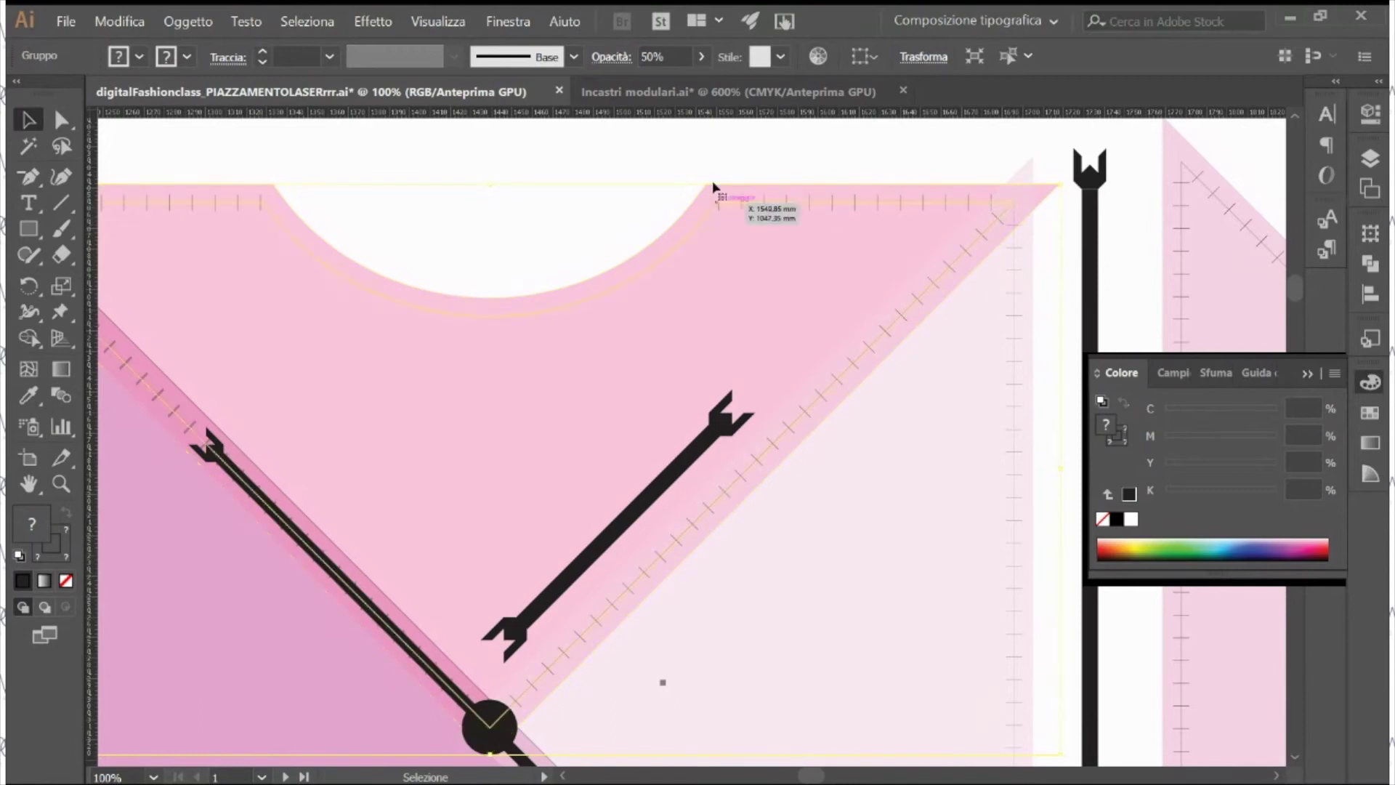
# Step: Examine up close the slit spacing and the seam line along the pink piece's straight upper edge beside the neckline
pyautogui.press('z')
pyautogui.click(758, 221)
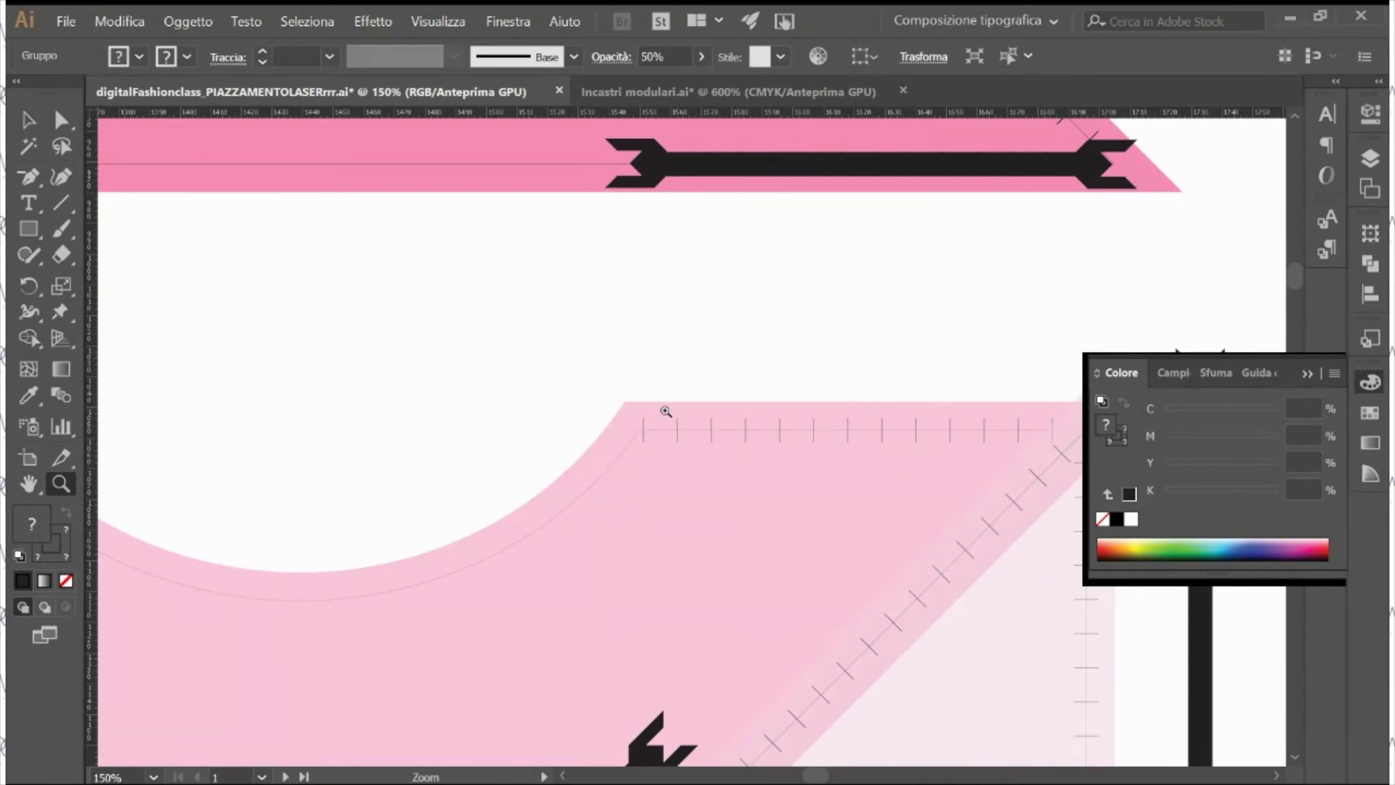
pyautogui.press('v')
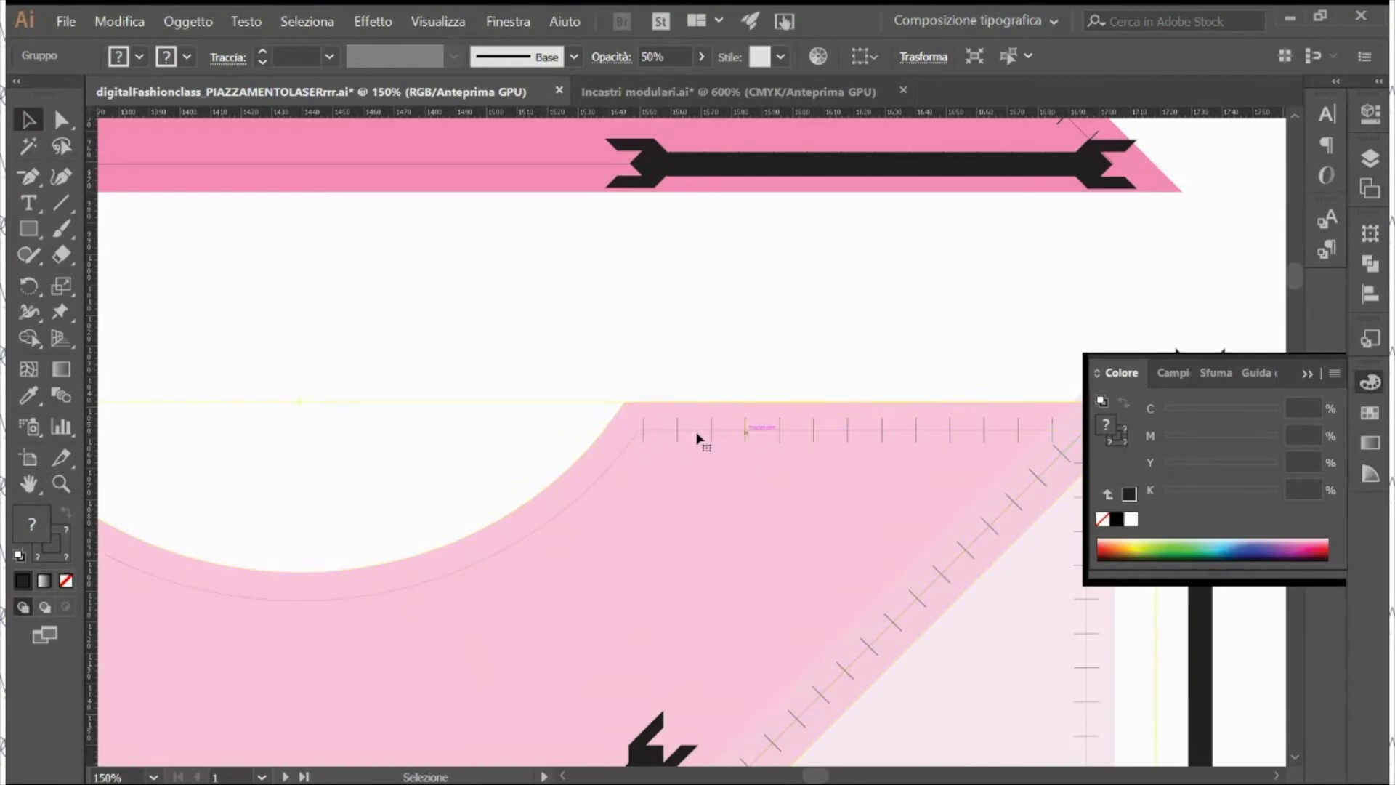
pyautogui.press('z')
pyautogui.click(749, 439)
pyautogui.click(755, 415)
pyautogui.press('v')
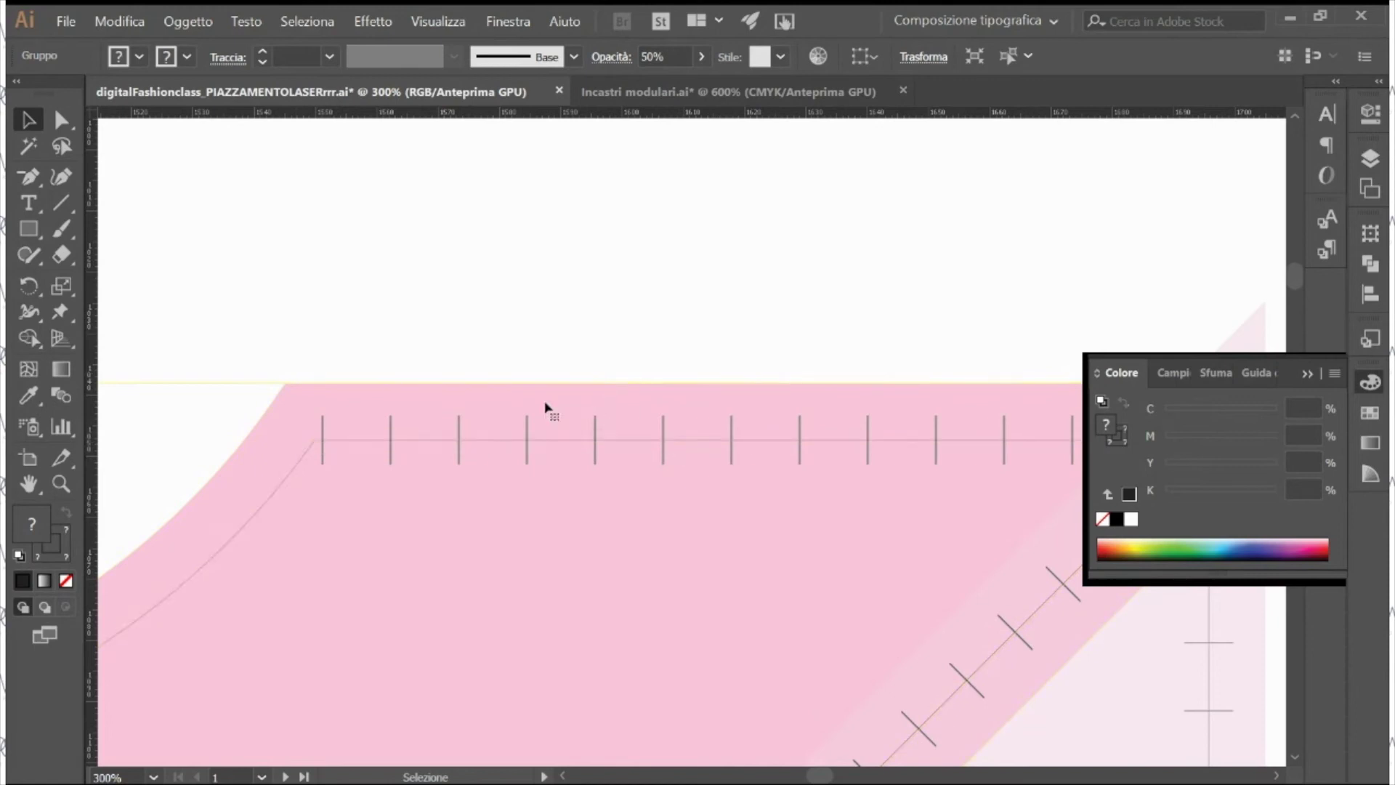
pyautogui.click(396, 374)
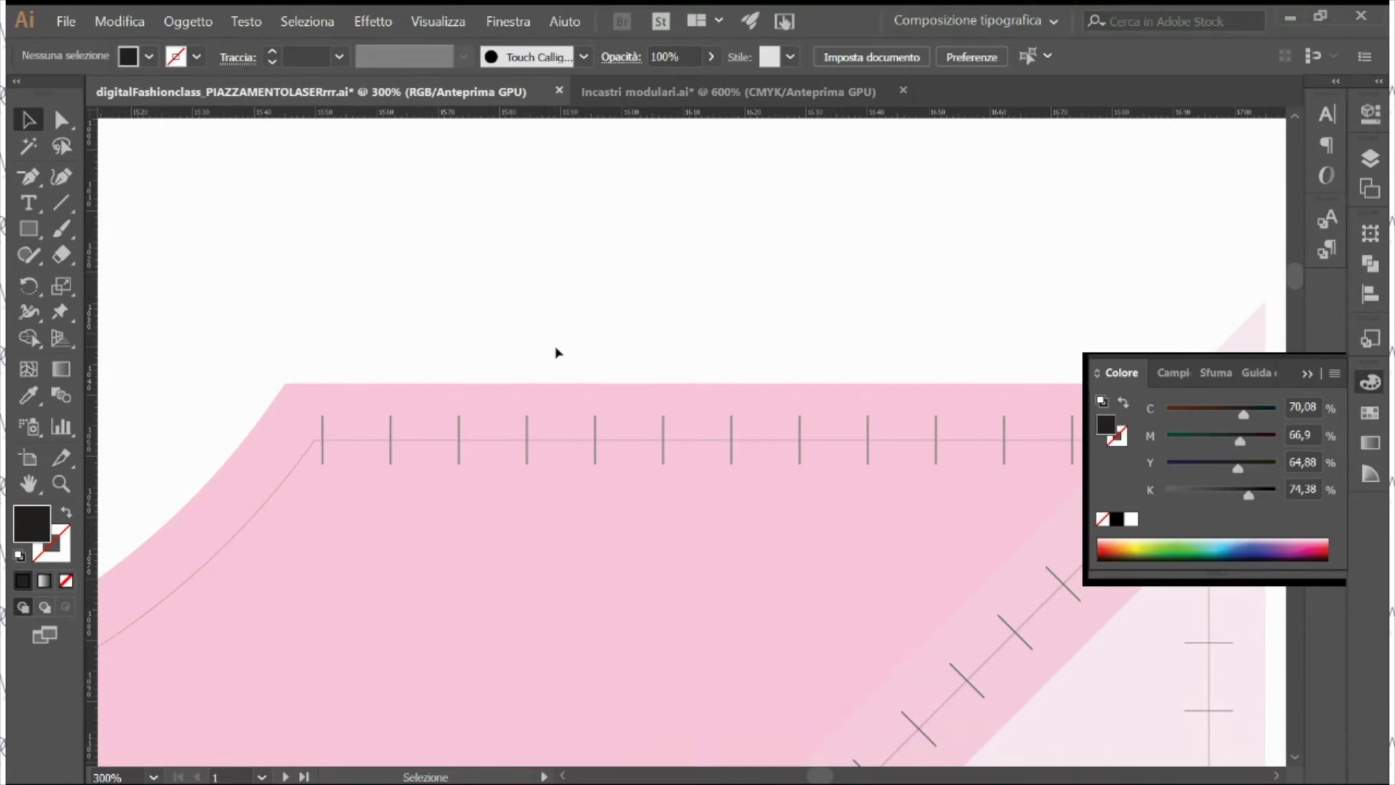
pyautogui.press('m')
pyautogui.moveTo(292, 257); pyautogui.dragTo(573, 526)
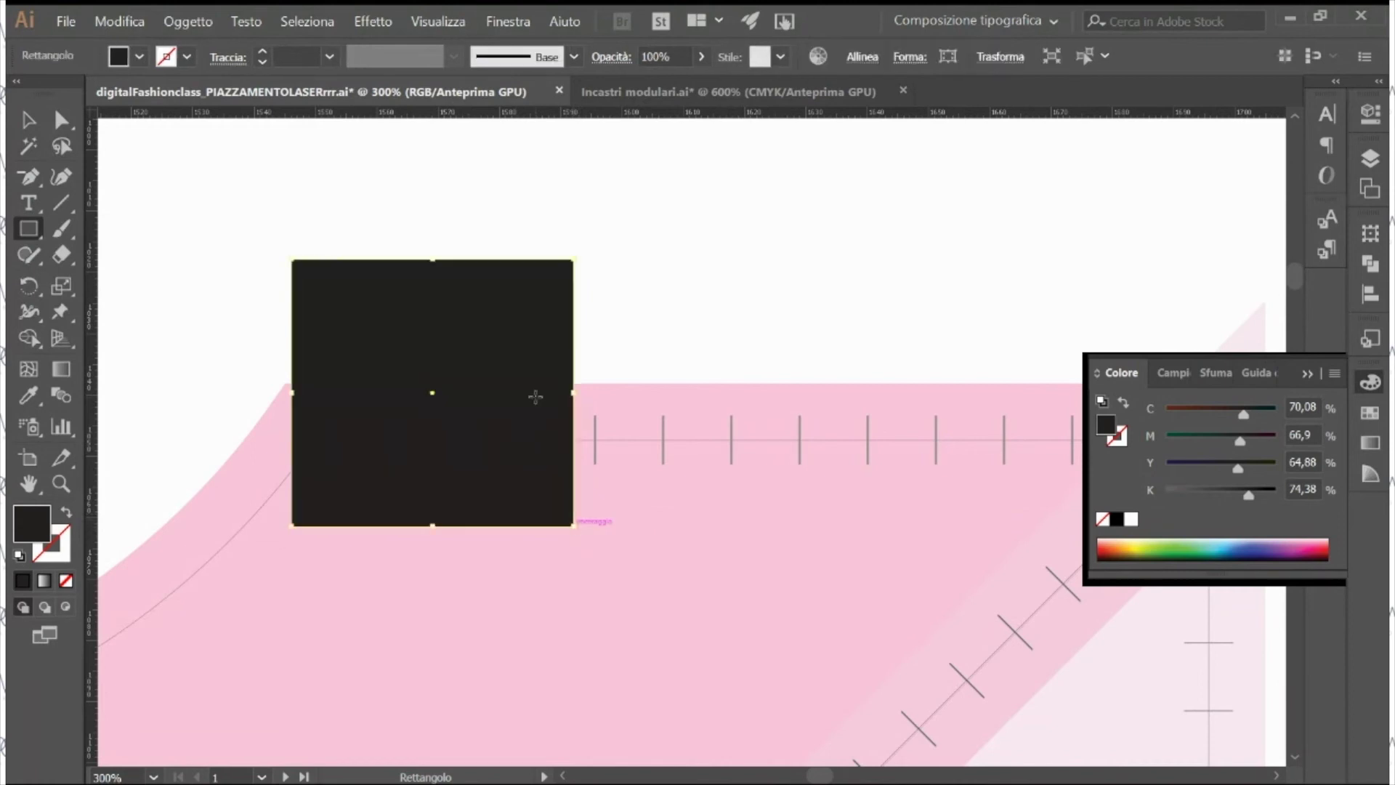
pyautogui.hotkey('ctrl', 'z')
pyautogui.press('v')
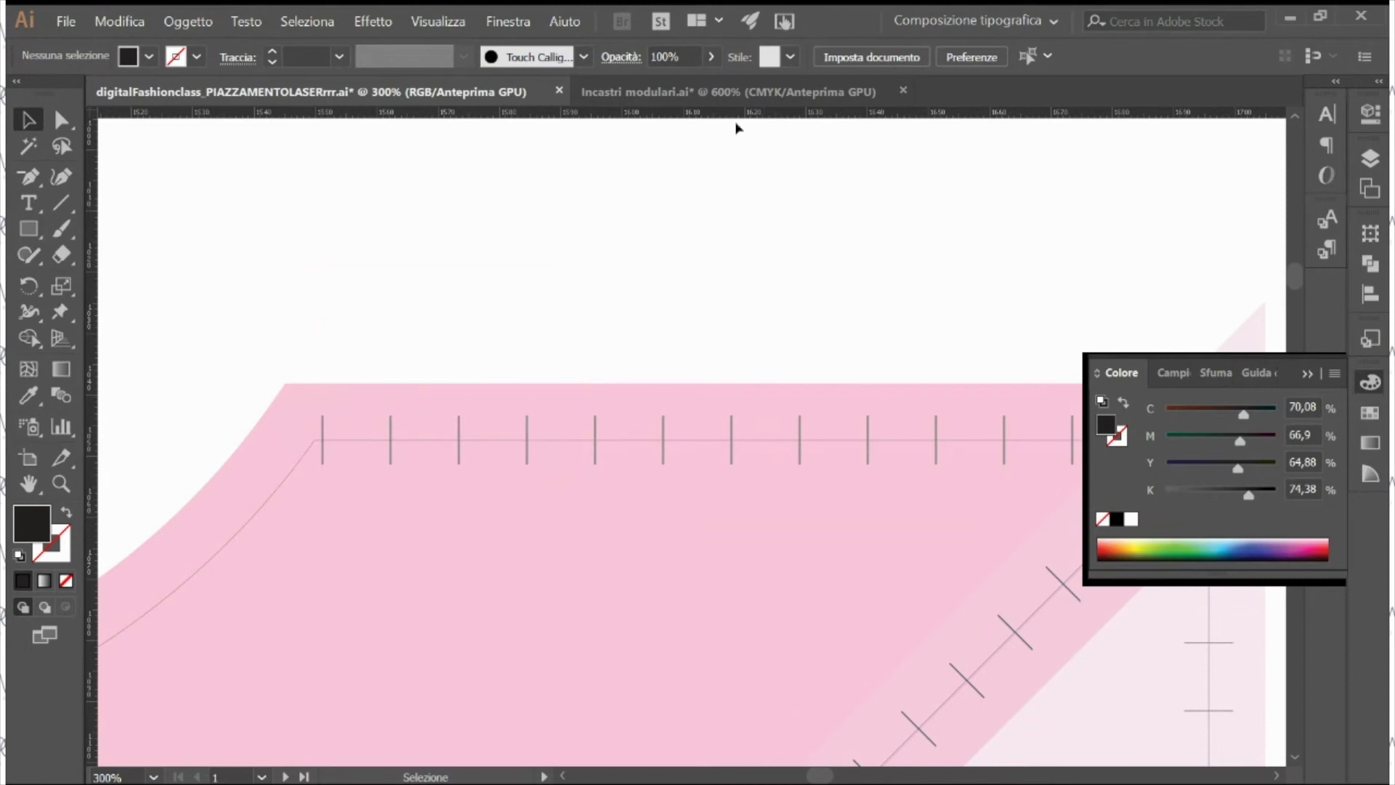
# Step: Switch back to Incastri modulari.ai and move the four slits together closer to the lower rectangle's upper edge
pyautogui.click(734, 91)
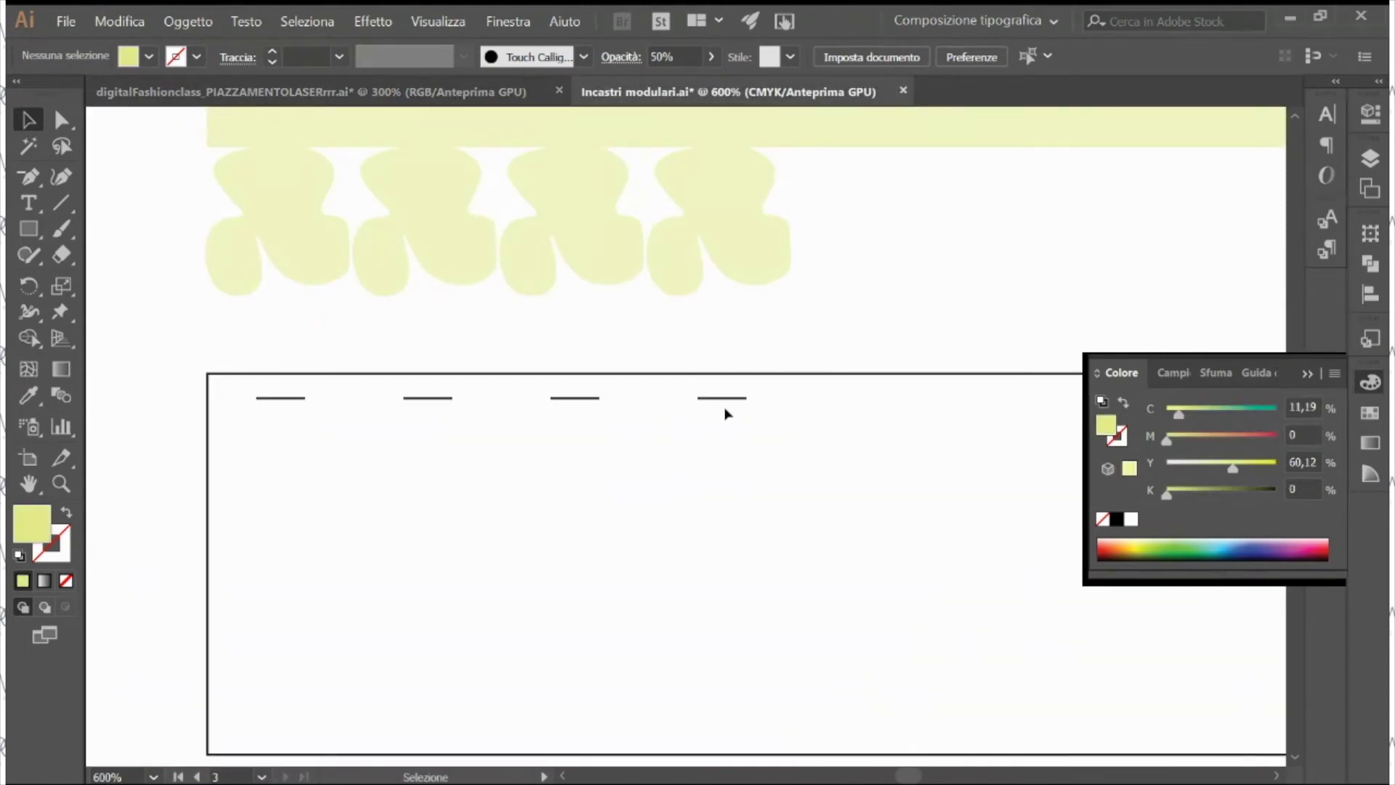
pyautogui.moveTo(759, 389); pyautogui.dragTo(400, 436)
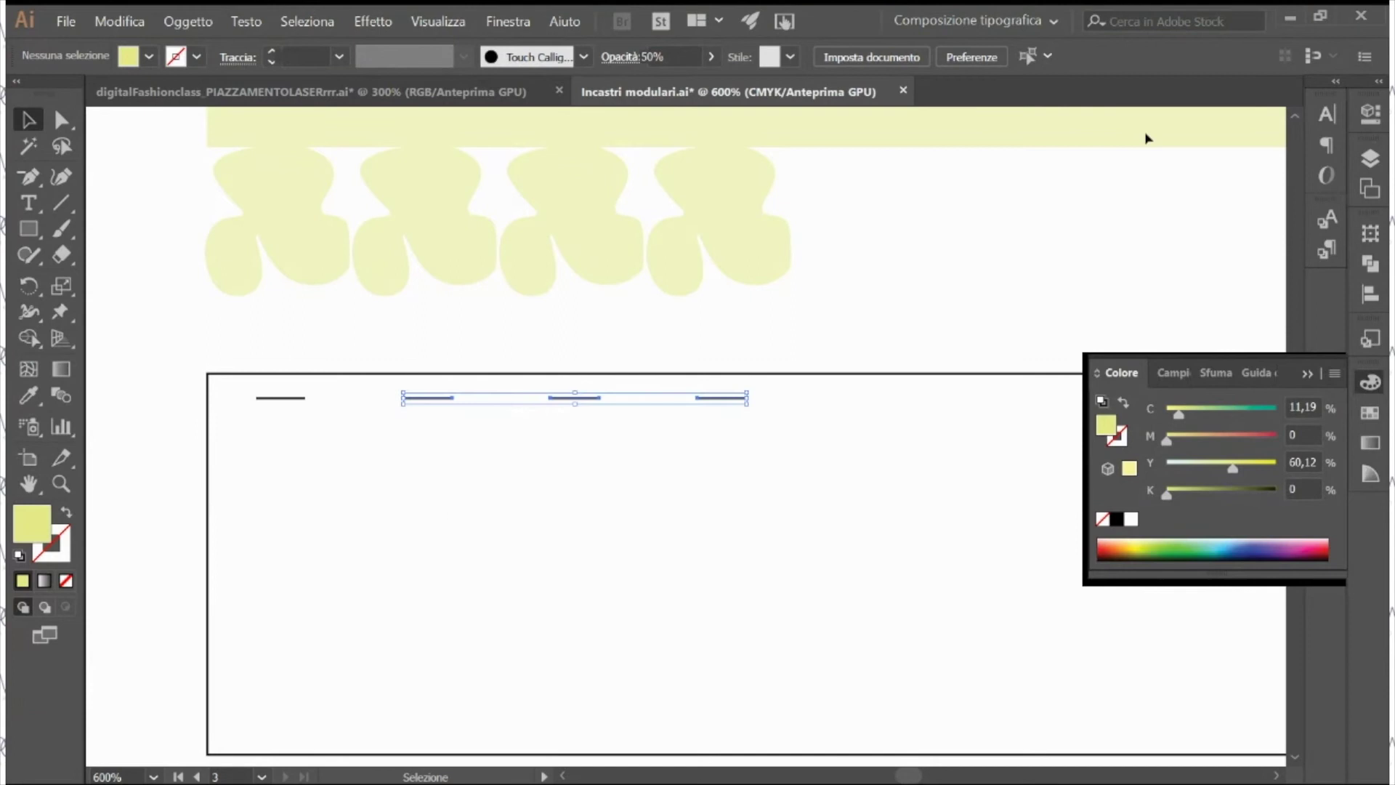
pyautogui.click(702, 449)
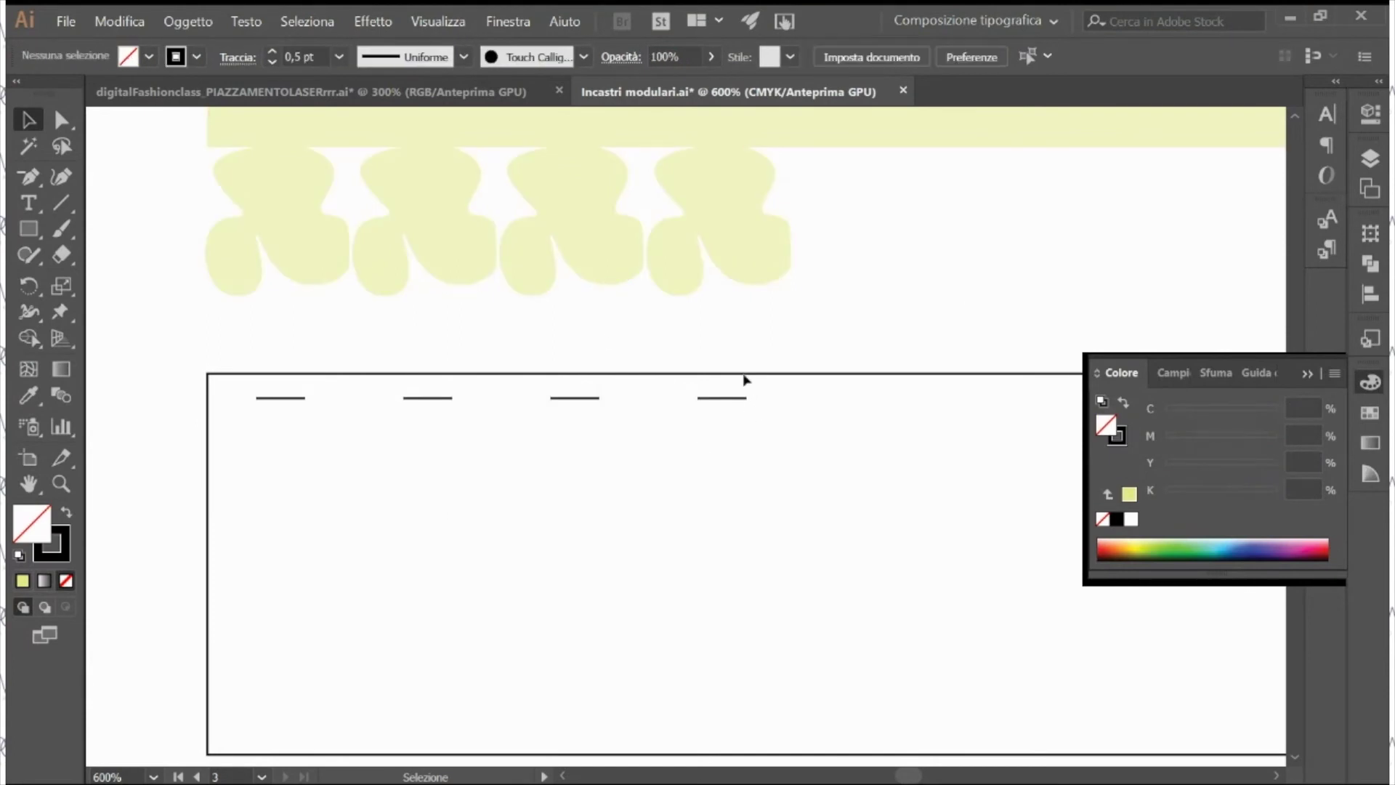
pyautogui.moveTo(760, 387); pyautogui.dragTo(255, 445)
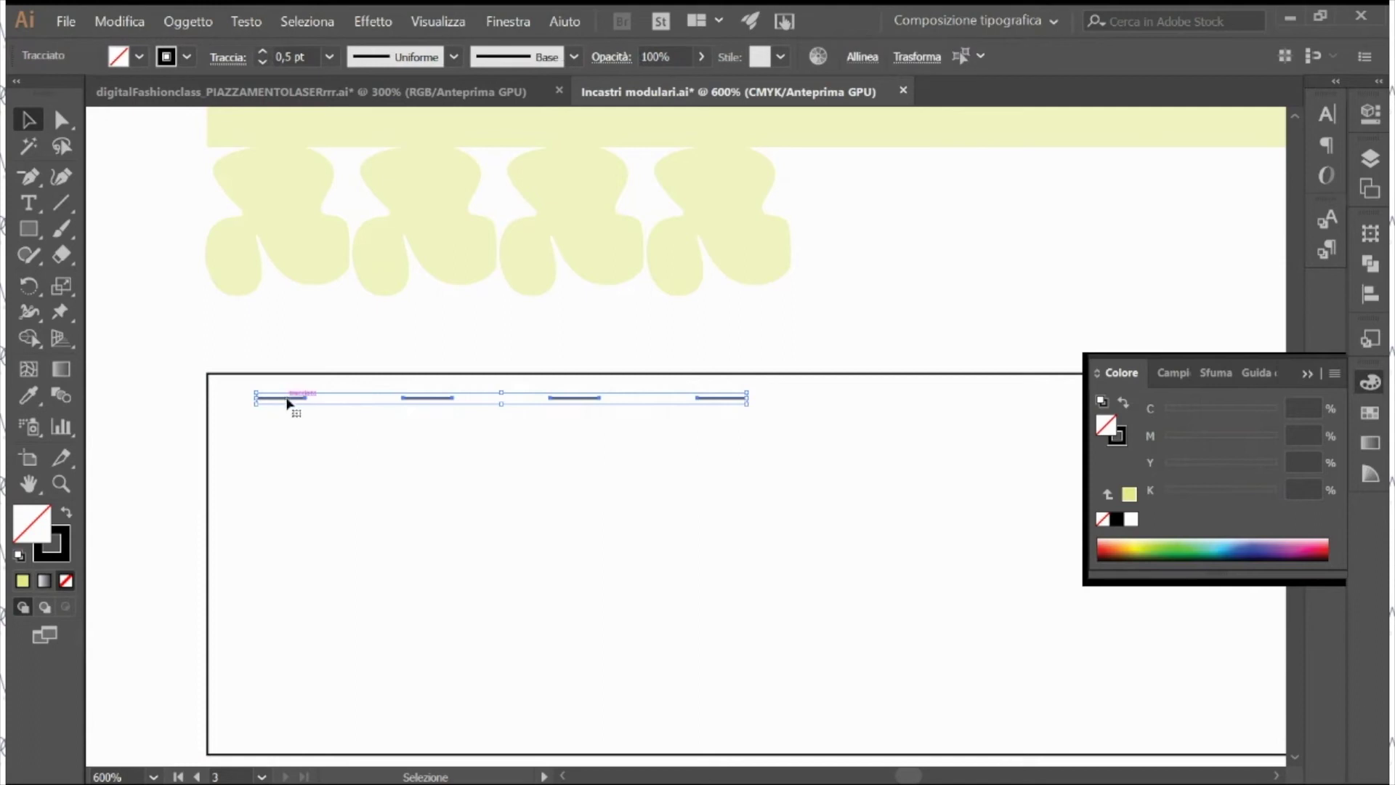
pyautogui.moveTo(287, 402)
pyautogui.mouseDown()
pyautogui.moveTo(280, 378)
pyautogui.moveTo(293, 428)
pyautogui.mouseUp()
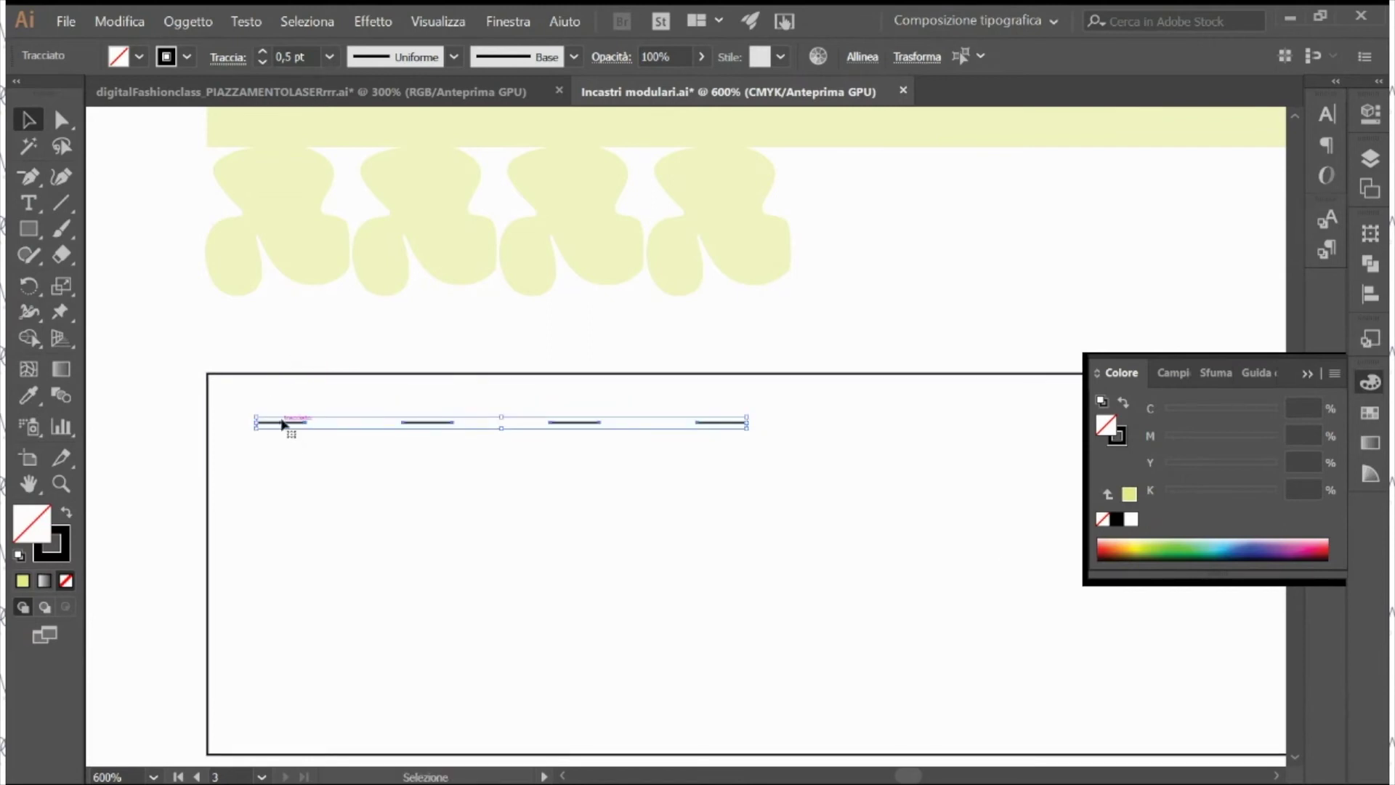
pyautogui.moveTo(283, 425); pyautogui.dragTo(280, 396)
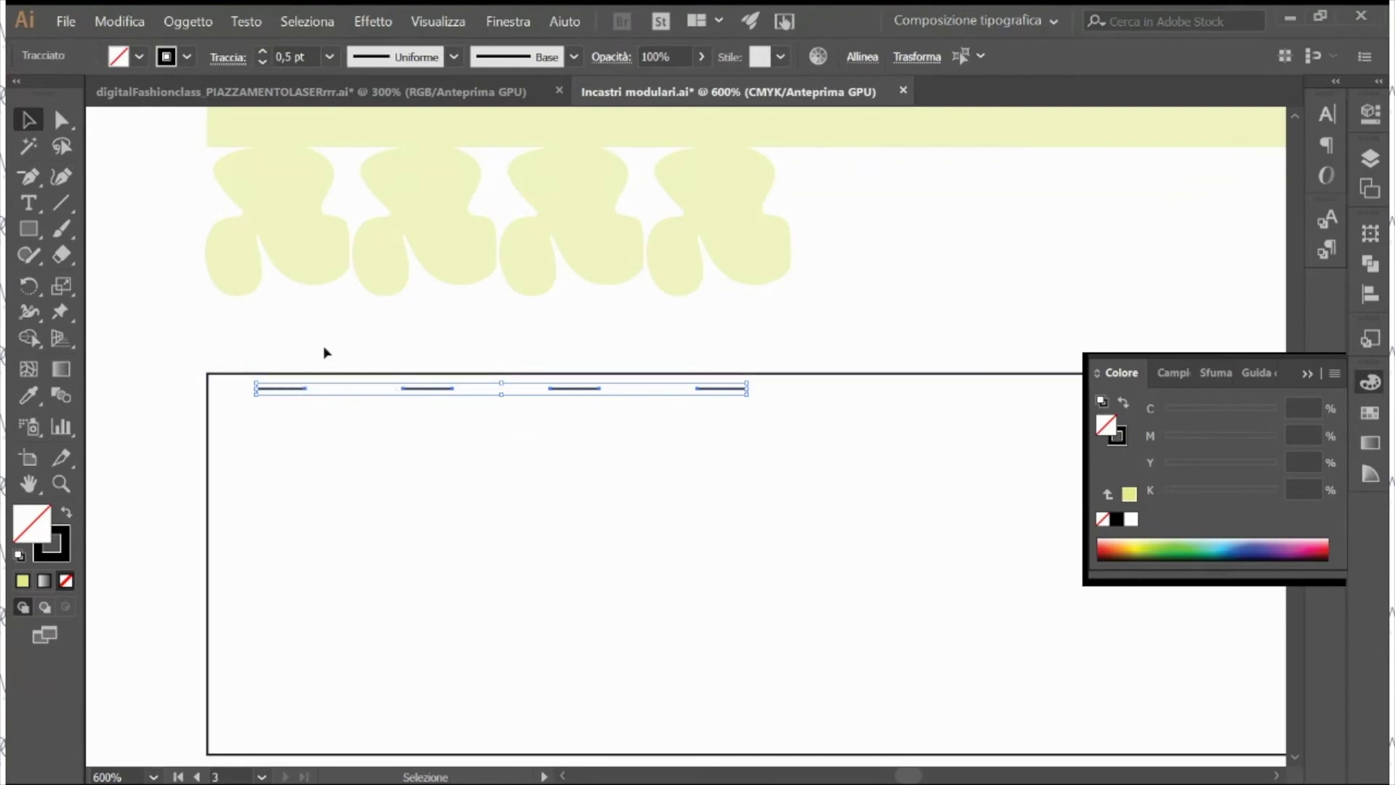
pyautogui.click(849, 238)
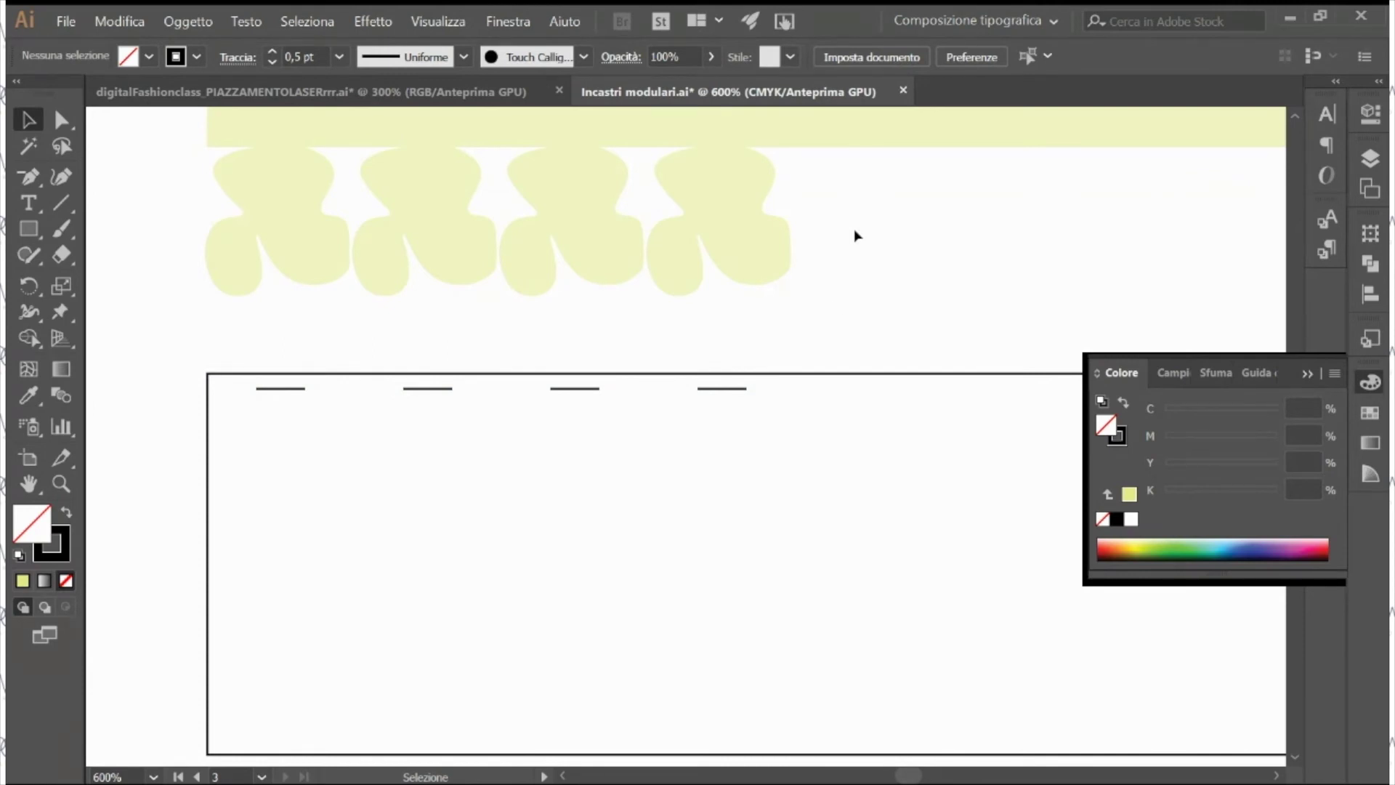
# Step: Duplicate the four slits directly below the originals and give the copies a red stroke (C 0, M 99,61, Y 100, K 0)
pyautogui.moveTo(773, 381); pyautogui.dragTo(249, 455)
pyautogui.keyDown('alt'); pyautogui.moveTo(428, 389); pyautogui.dragTo(617, 436); pyautogui.keyUp('alt')
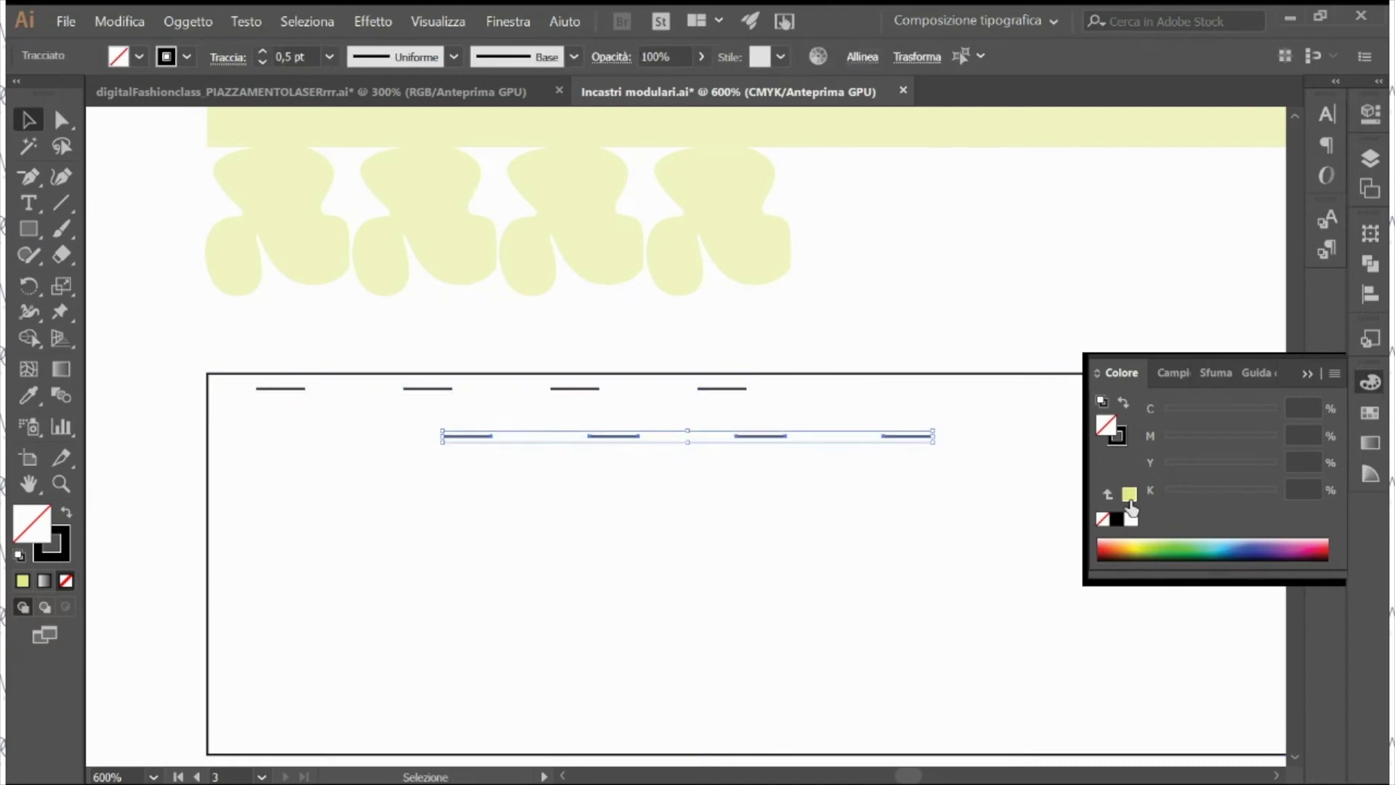
pyautogui.click(1117, 434)
pyautogui.click(1270, 540)
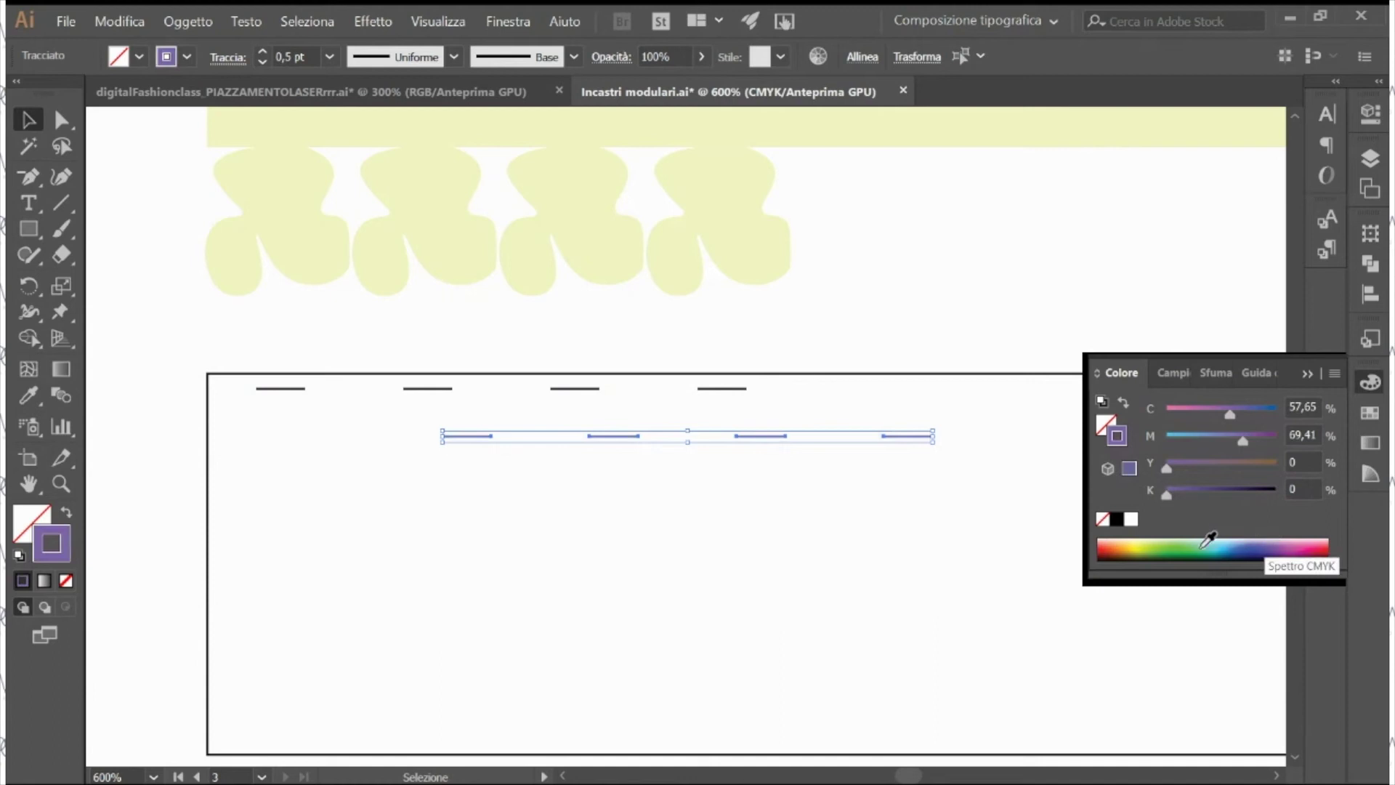
pyautogui.click(1318, 542)
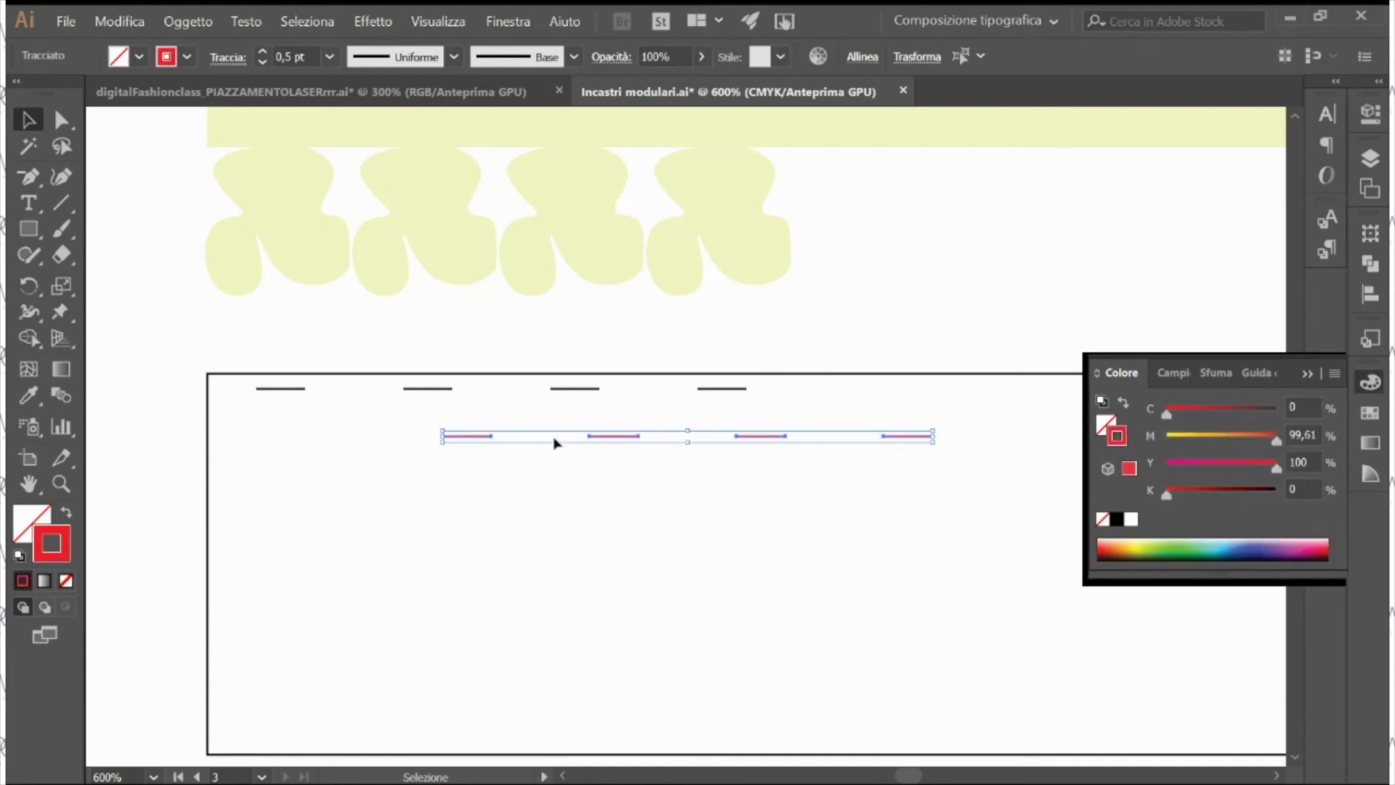
pyautogui.moveTo(479, 442); pyautogui.dragTo(294, 429)
pyautogui.click(460, 405)
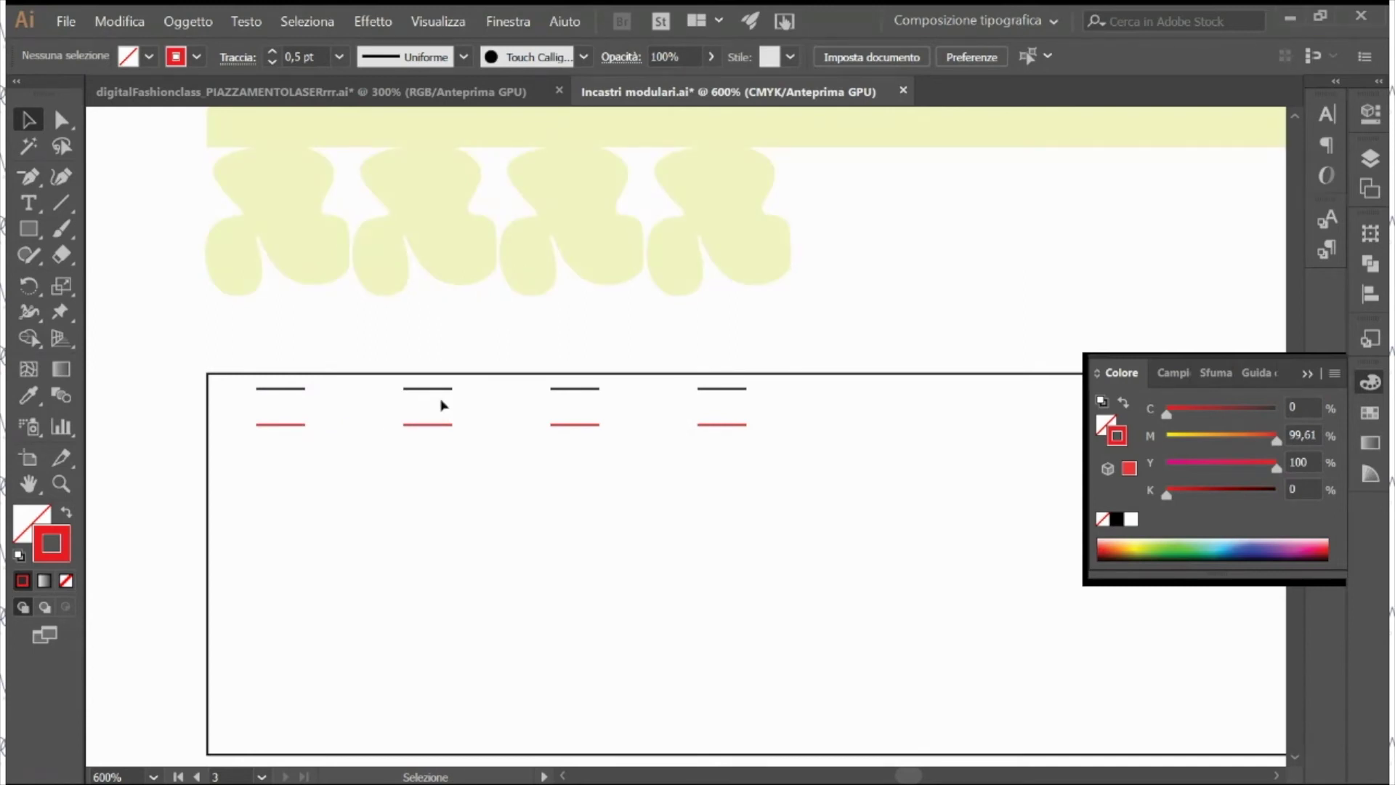
# Step: Move the lower rectangle away from the slits into the empty area below and reshape it into a trapezoid with a wider base
pyautogui.hotkey('ctrl', '-')
pyautogui.hotkey('ctrl', '-')
pyautogui.hotkey('ctrl', '-')
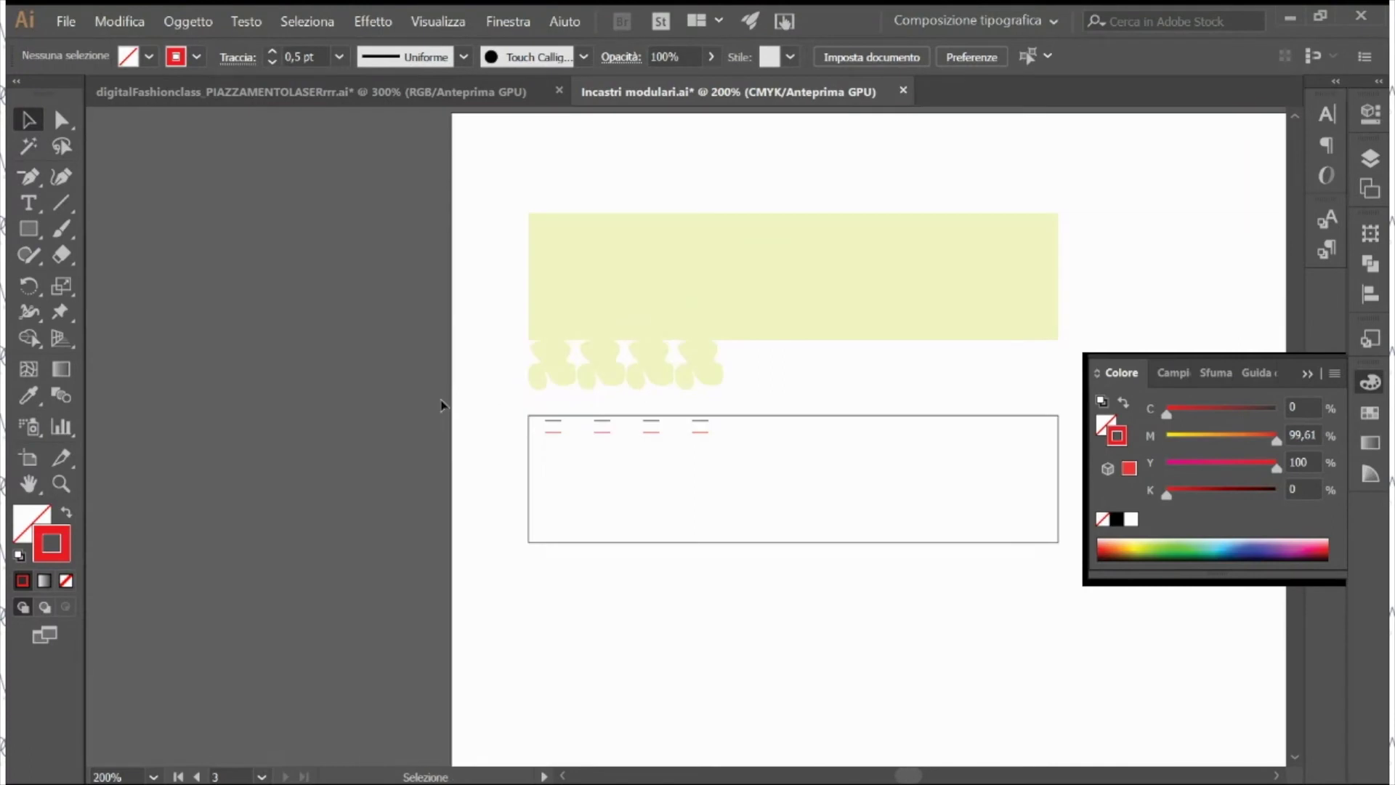
pyautogui.moveTo(918, 539); pyautogui.dragTo(726, 508)
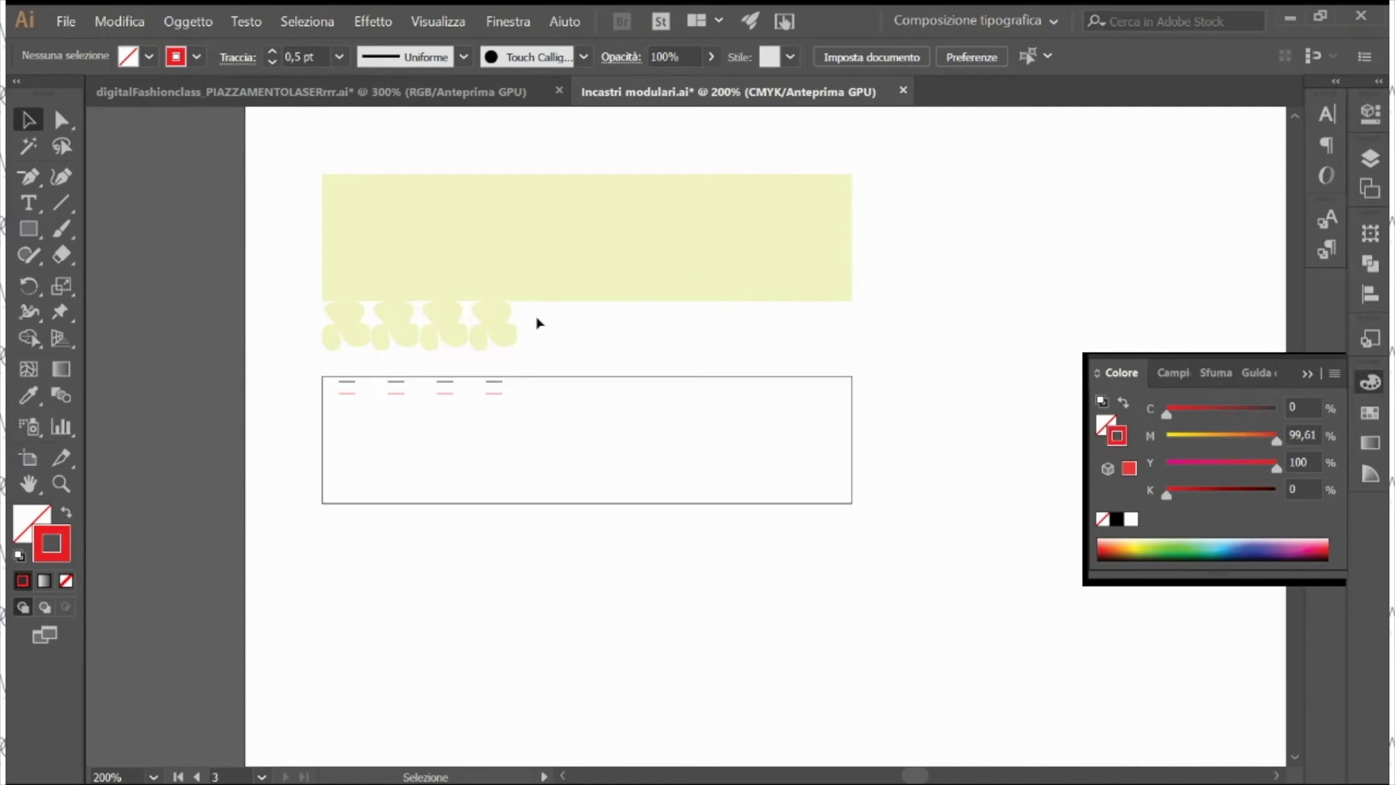
pyautogui.click(622, 502)
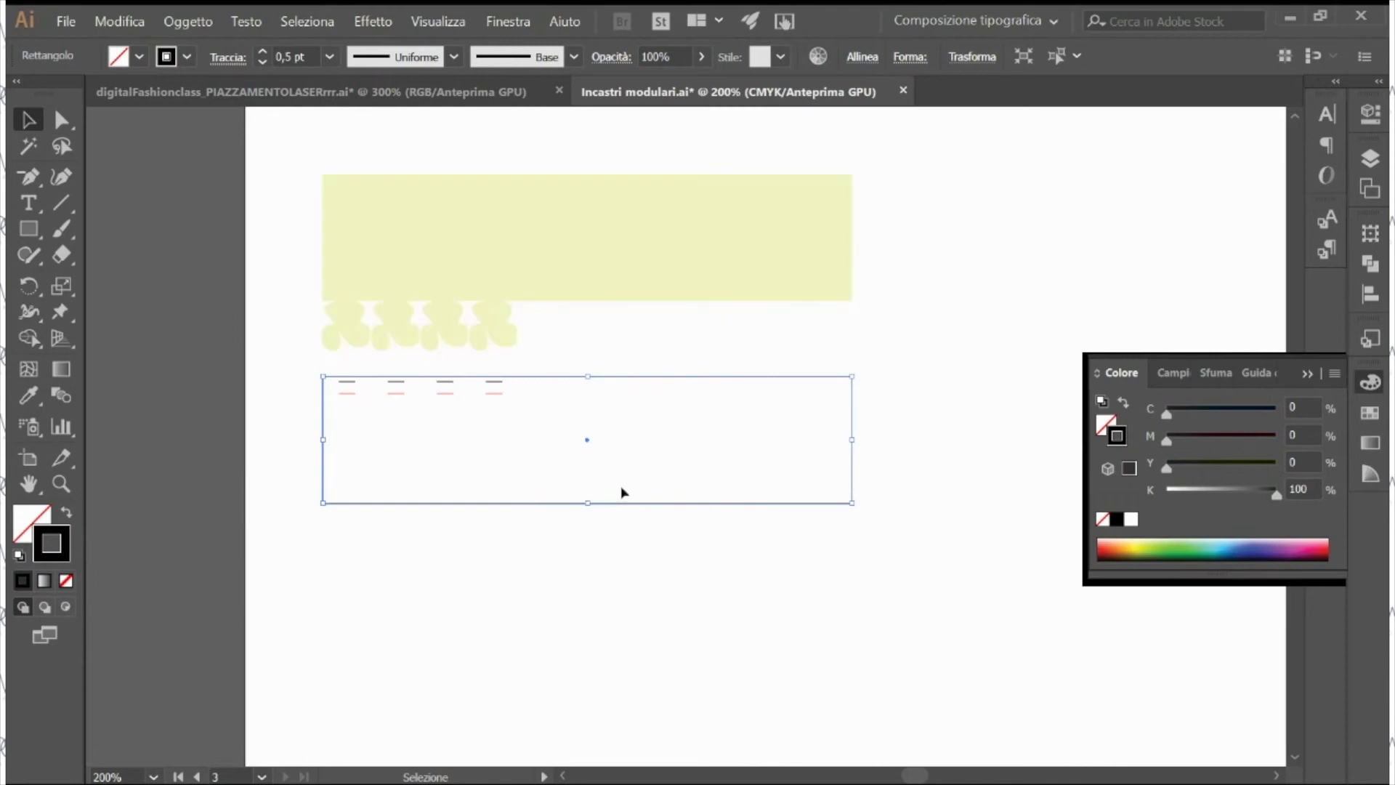
pyautogui.hotkey('ctrl', '-')
pyautogui.hotkey('ctrl', '-')
pyautogui.hotkey('ctrl', '-')
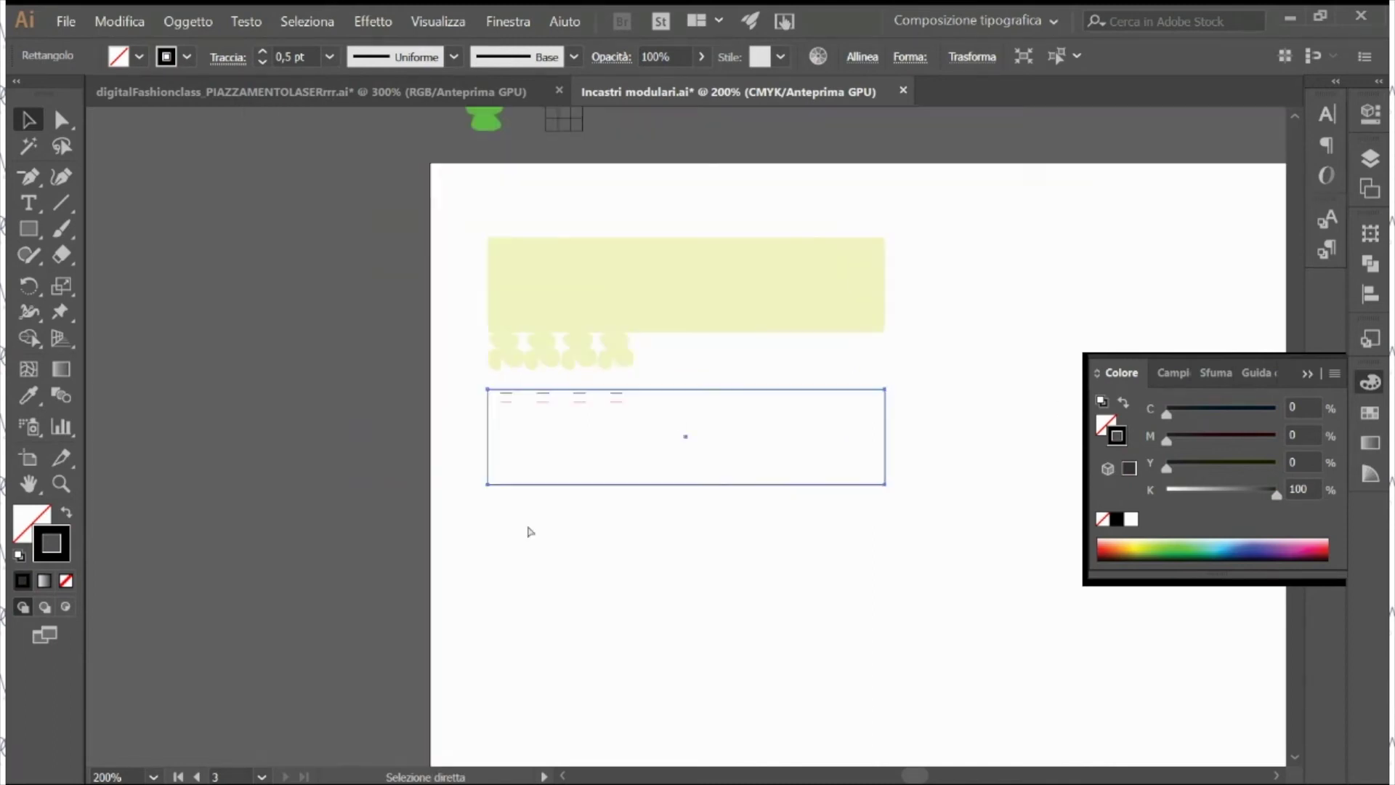
pyautogui.press('a')
pyautogui.moveTo(598, 456); pyautogui.dragTo(536, 611)
pyautogui.moveTo(775, 457); pyautogui.dragTo(866, 555)
pyautogui.press('v')
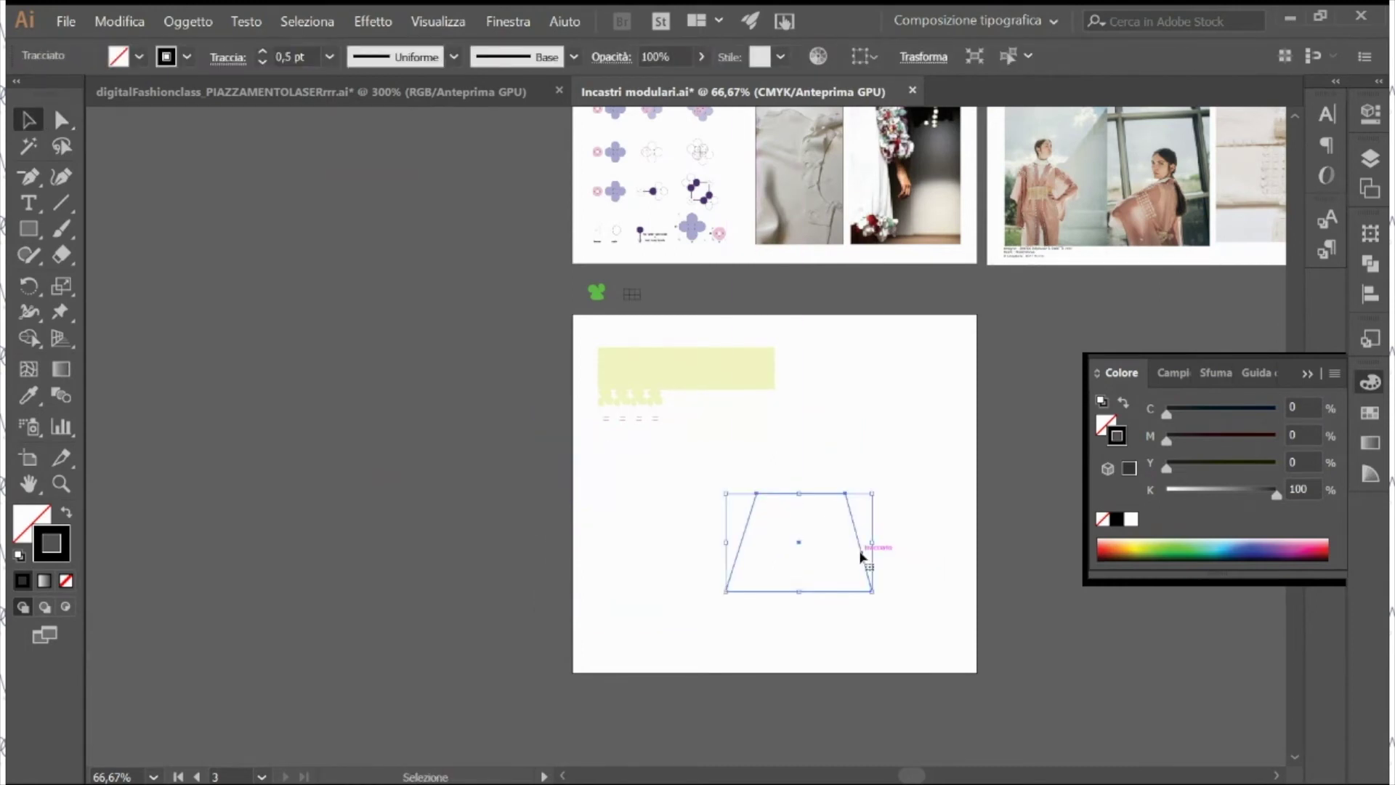
# Step: Start an Offset Path on the trapezoid and preview it with a 10 mm offset
pyautogui.press('z')
pyautogui.click(800, 559)
pyautogui.click(749, 476)
pyautogui.hotkey('ctrl', '+')
pyautogui.scroll(3, 568, 445)
pyautogui.press('v')
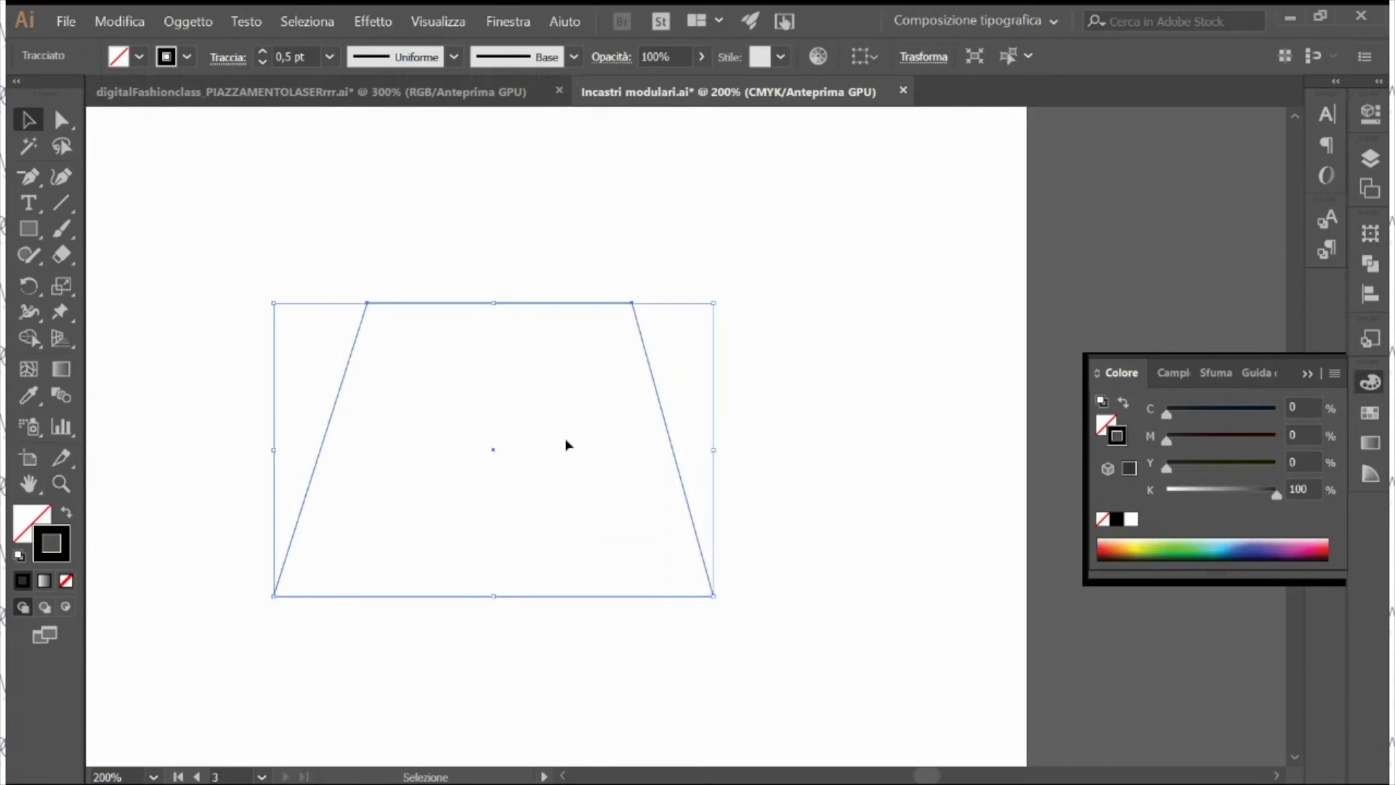
pyautogui.click(563, 277)
pyautogui.click(518, 303)
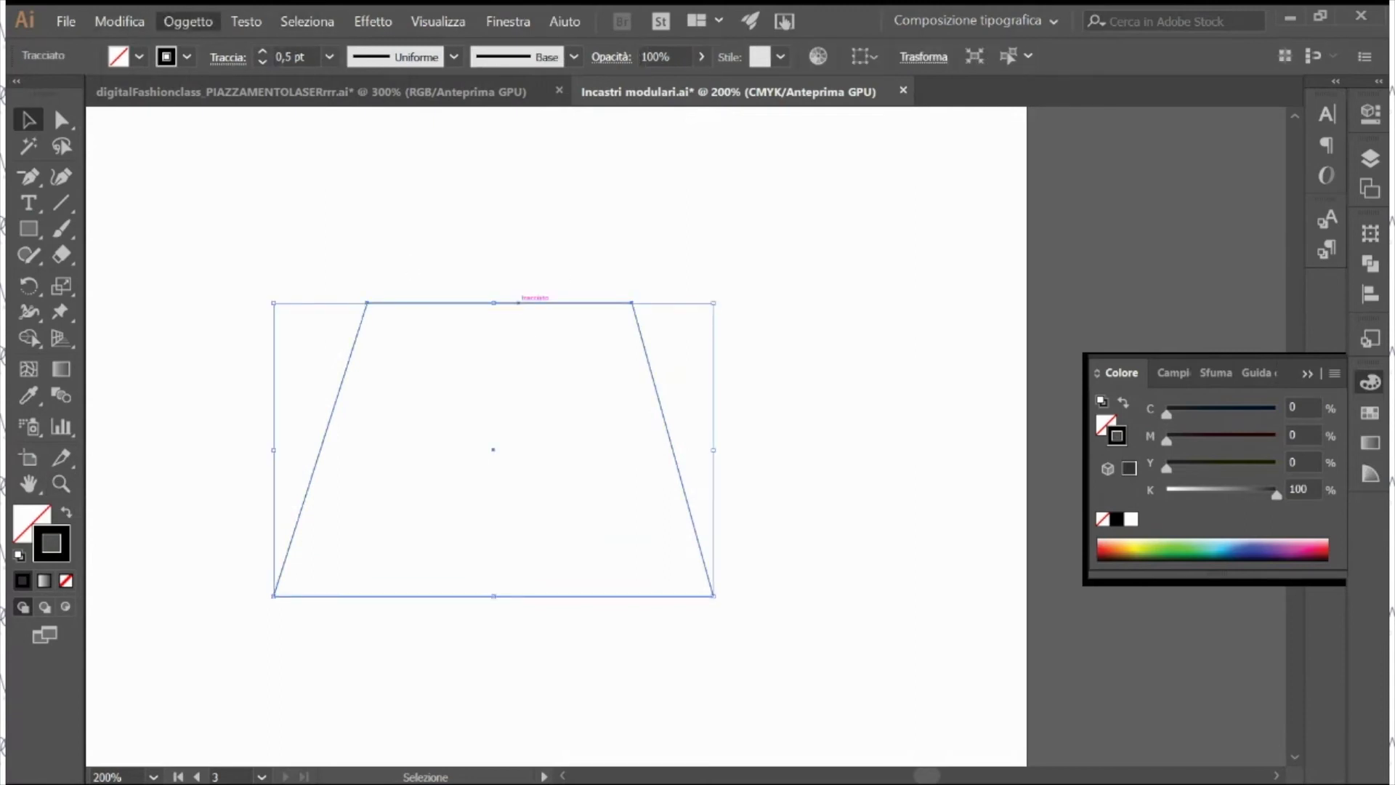
pyautogui.moveTo(327, 338)
pyautogui.click(200, 23)
pyautogui.rightClick(438, 366)
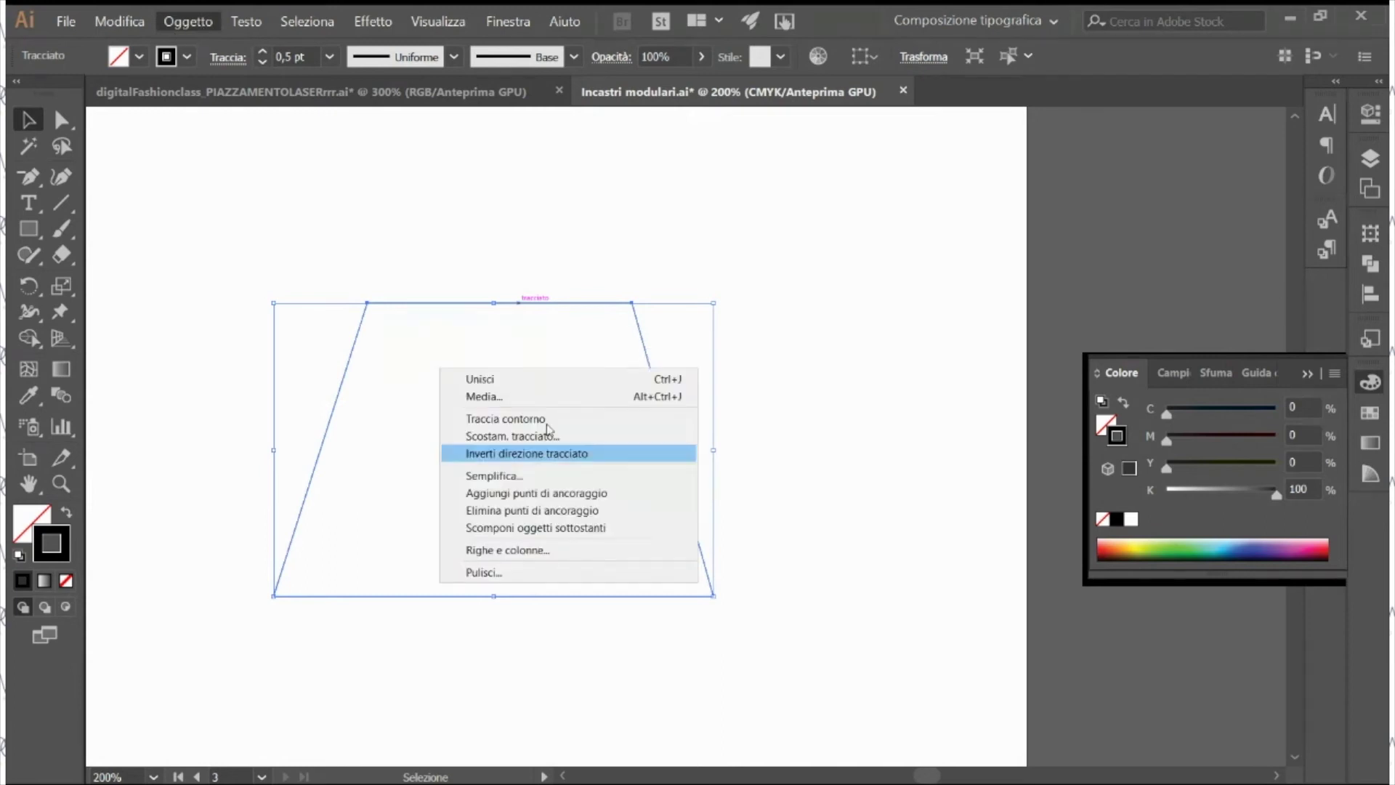
pyautogui.click(582, 438)
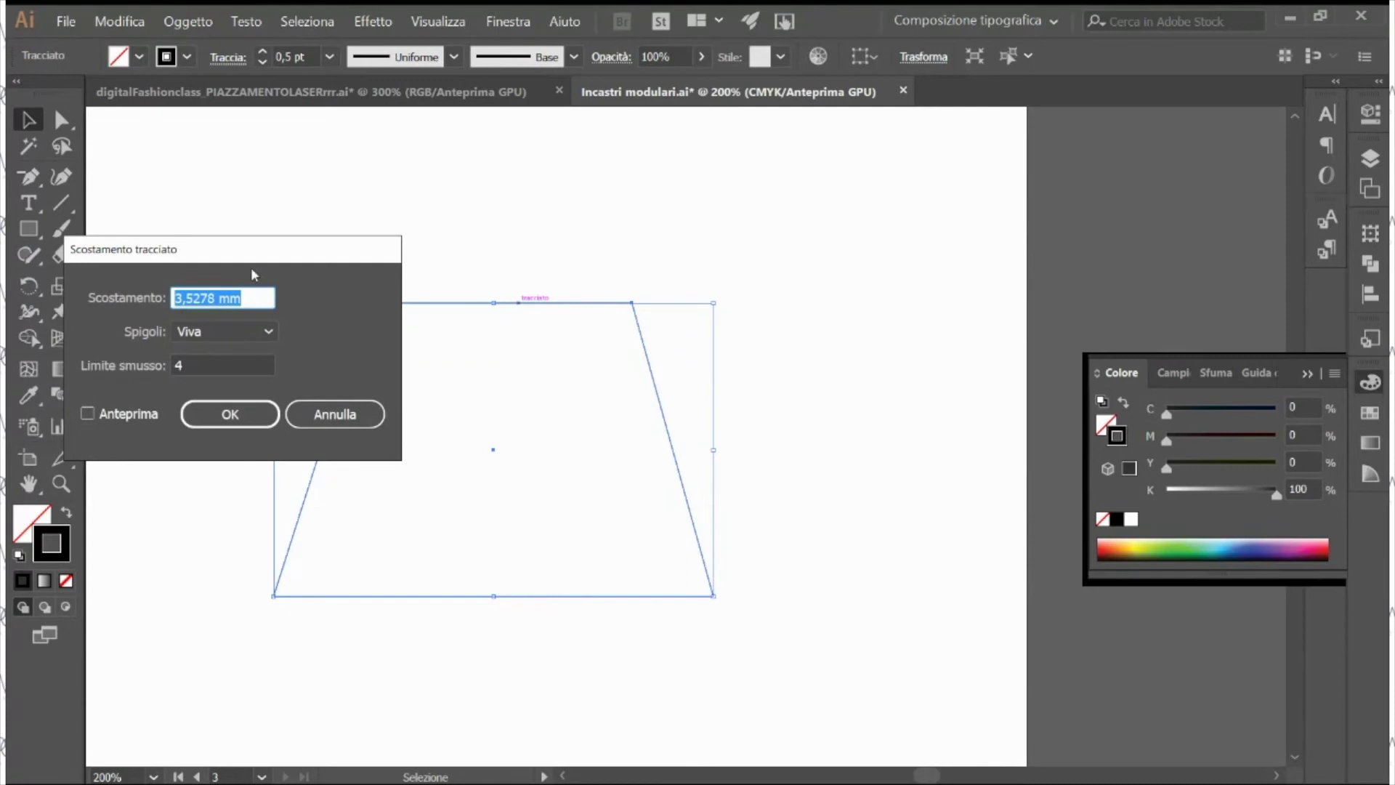
pyautogui.write('10')
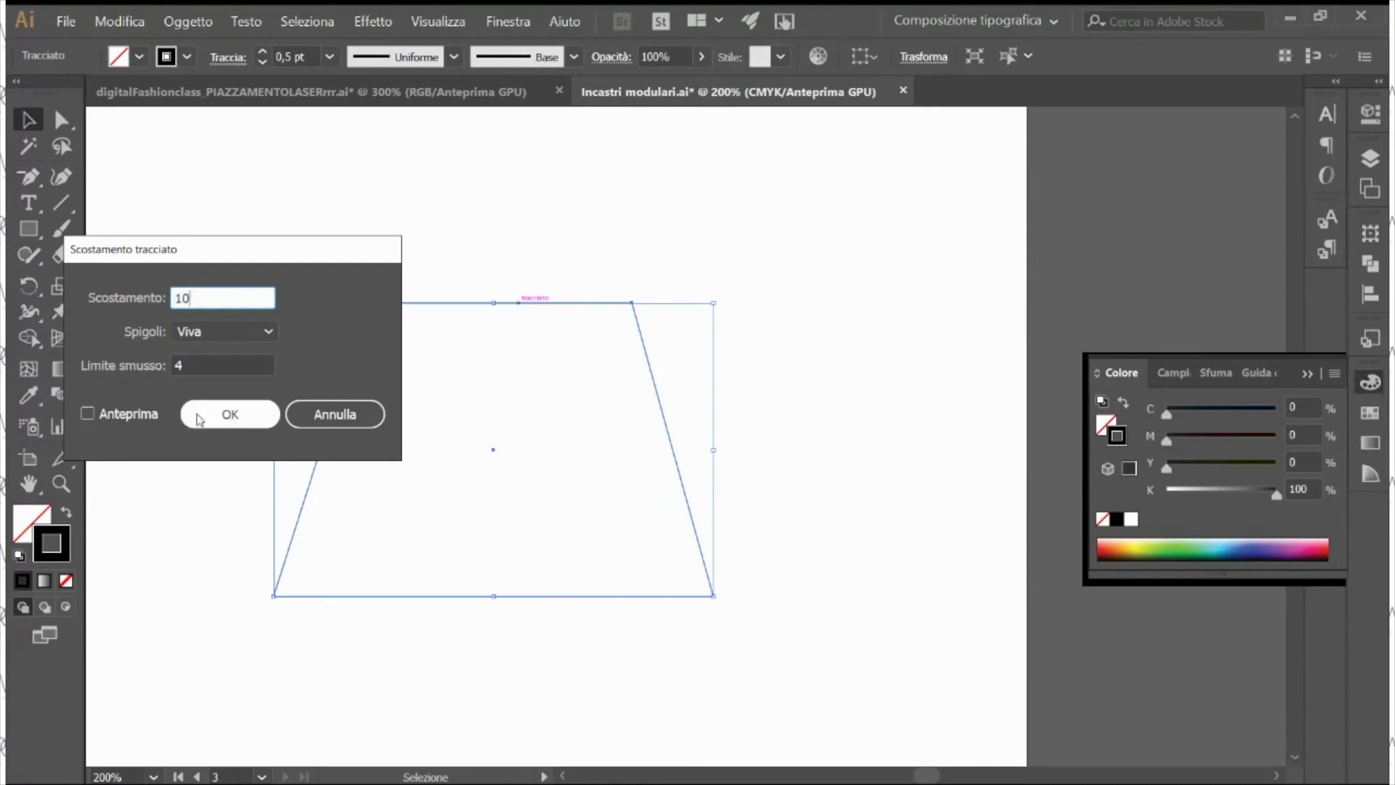
pyautogui.click(129, 414)
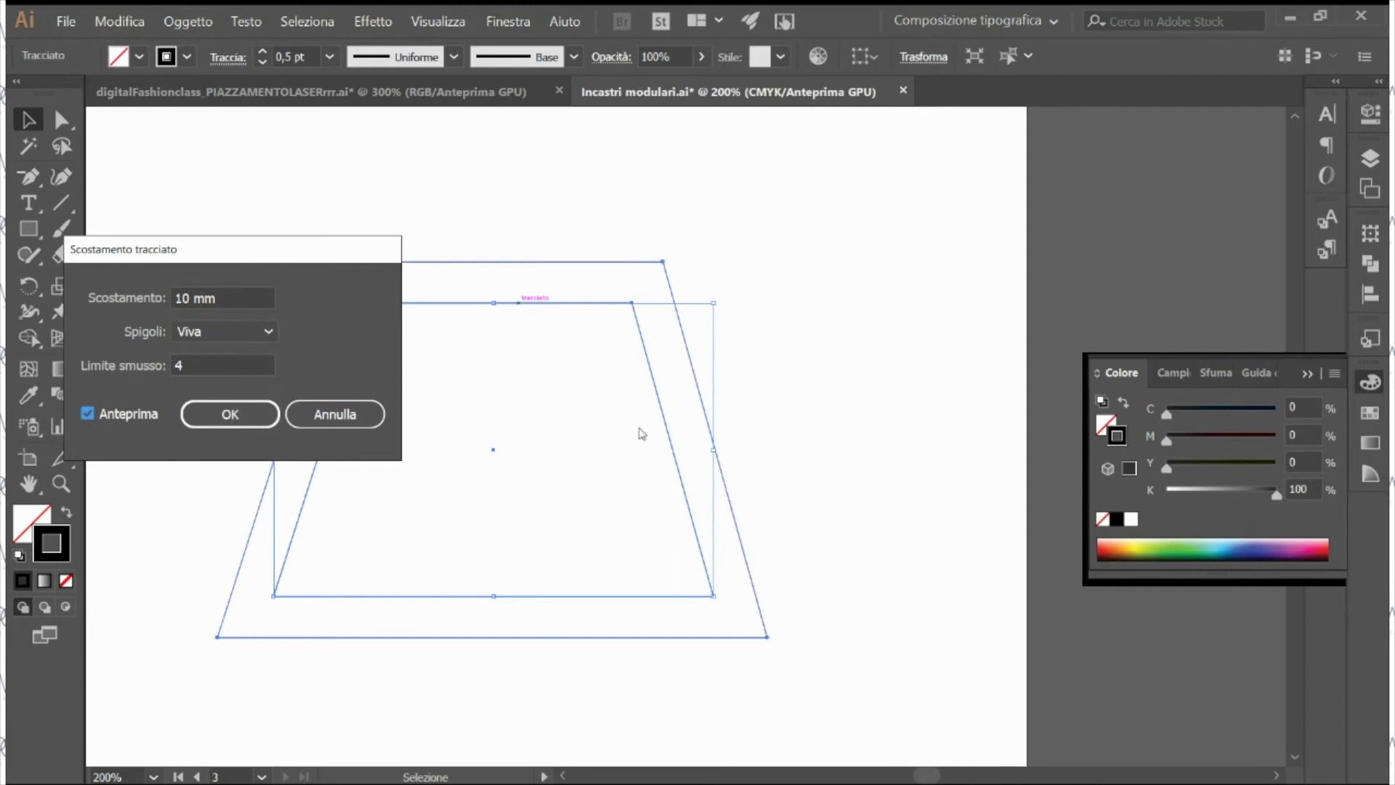
# Step: Set the trapezoid's path offset to 3 mm, refresh the preview and apply it
pyautogui.click(187, 300)
pyautogui.write('3')
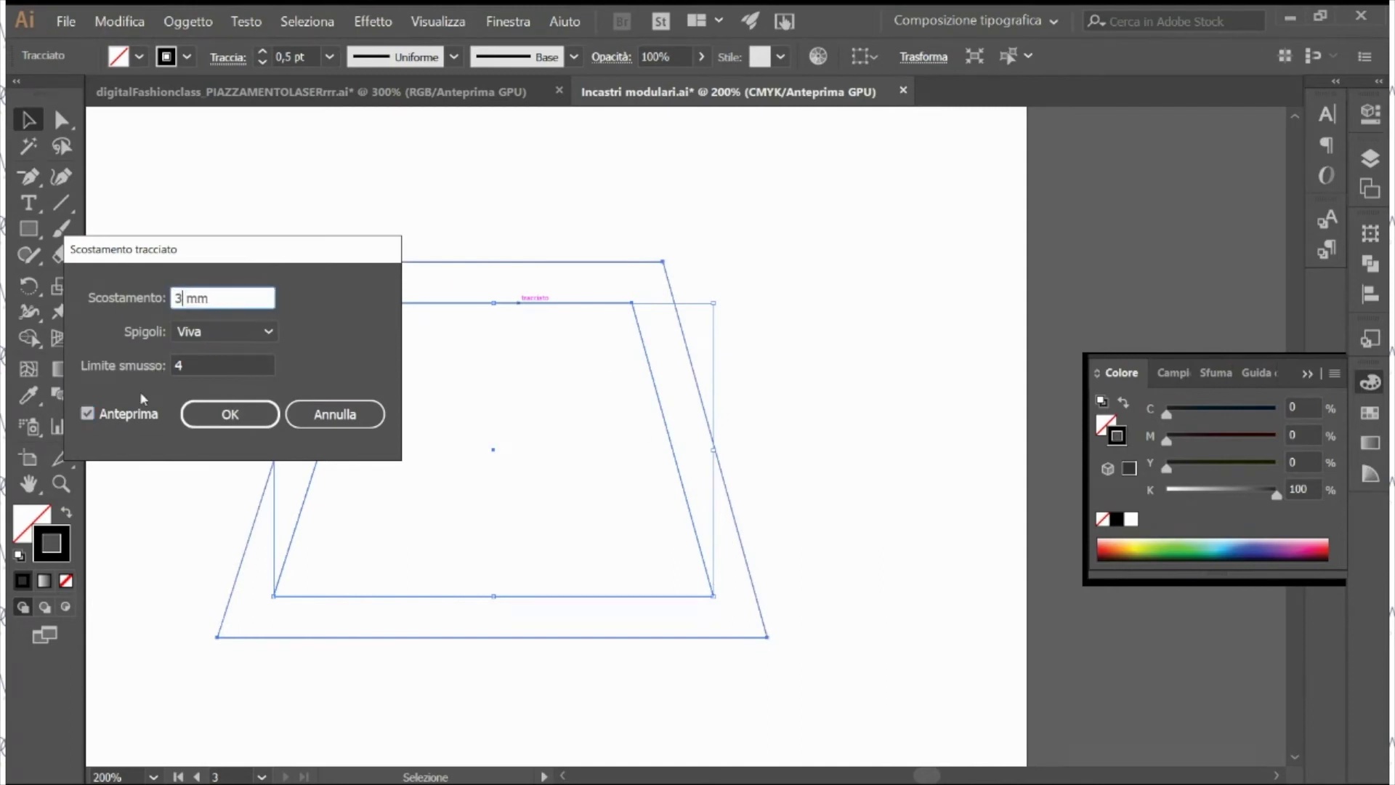
pyautogui.click(118, 417)
pyautogui.click(118, 417)
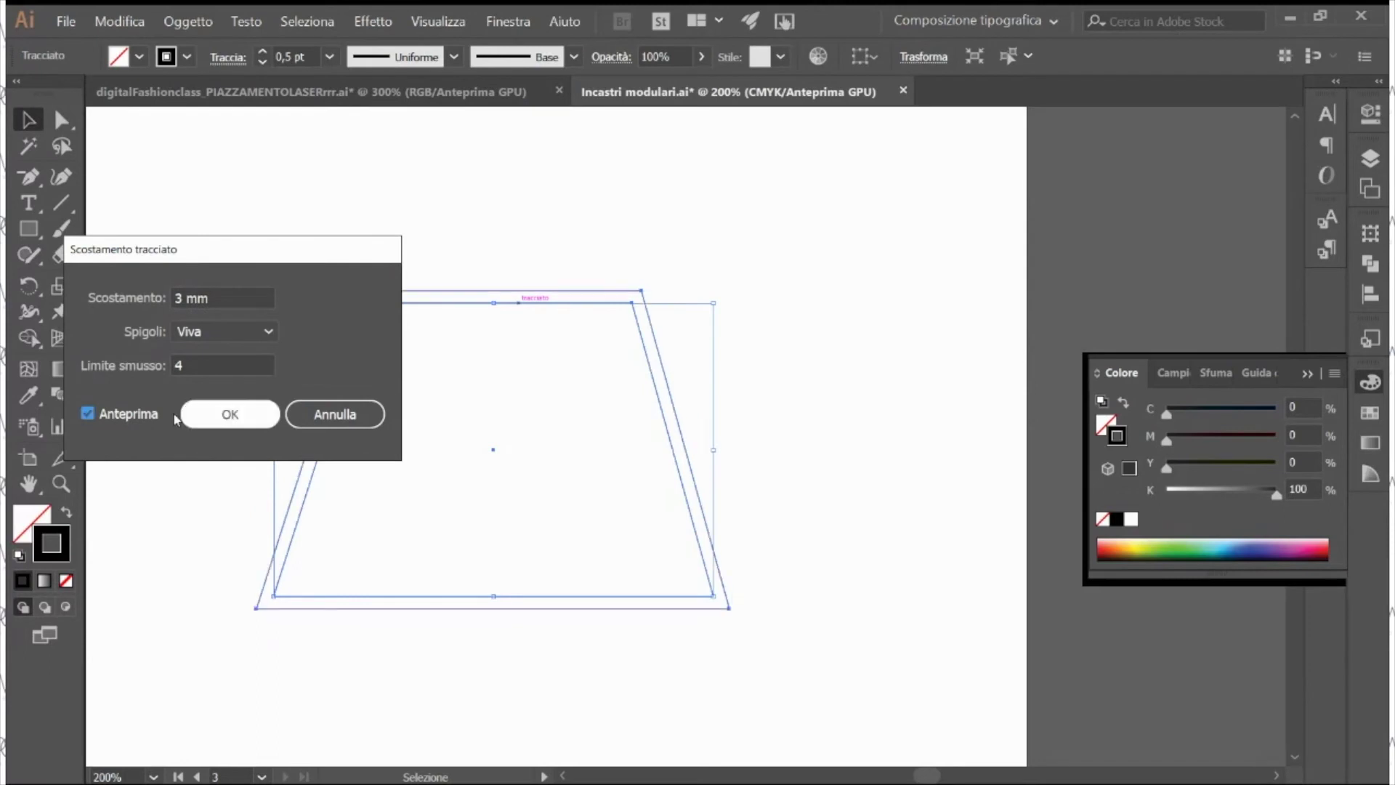
pyautogui.click(224, 417)
pyautogui.click(436, 250)
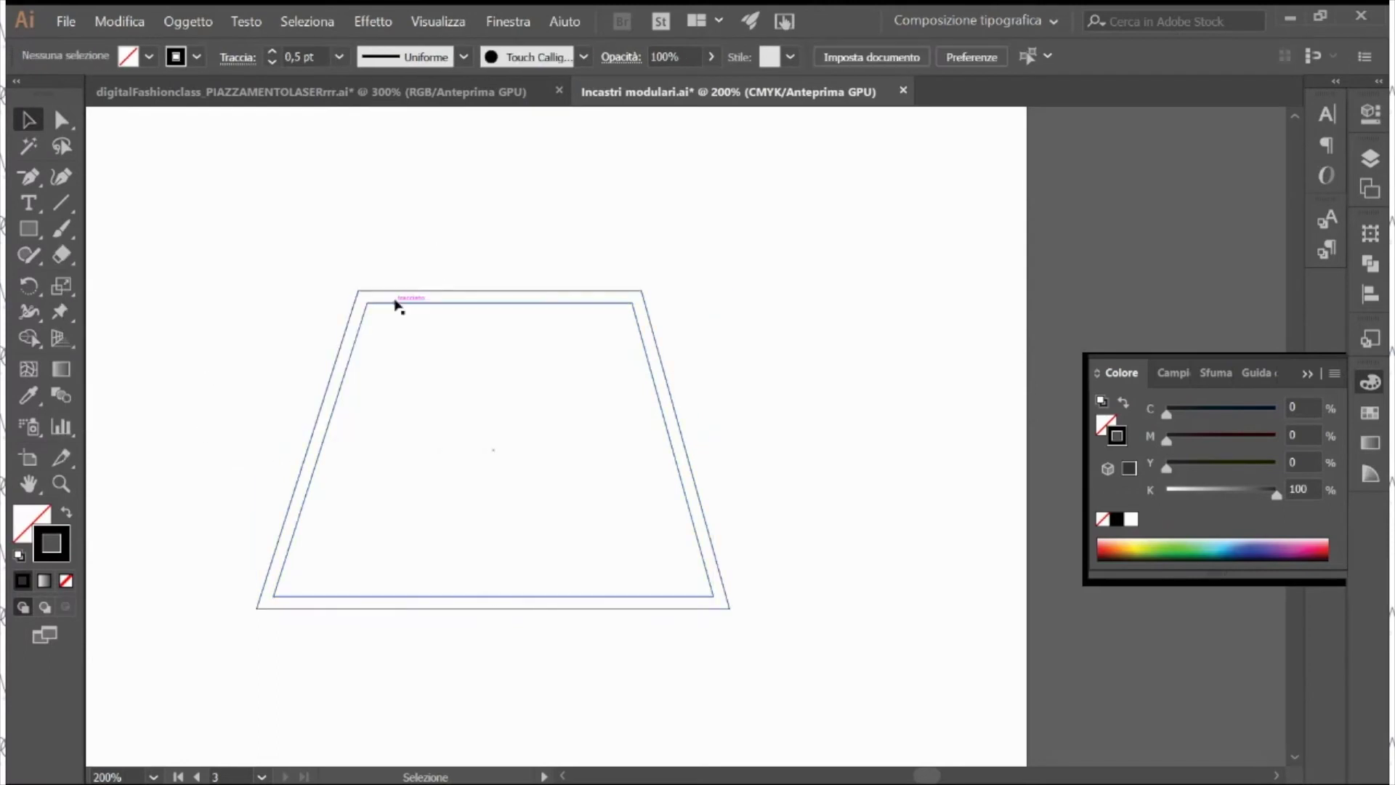
# Step: Examine up close the margin between the inner and outer trapezoid outlines along the upper edge
pyautogui.press('z')
pyautogui.click(399, 302)
pyautogui.click(803, 414)
pyautogui.click(768, 485)
pyautogui.moveTo(634, 396); pyautogui.dragTo(637, 396)
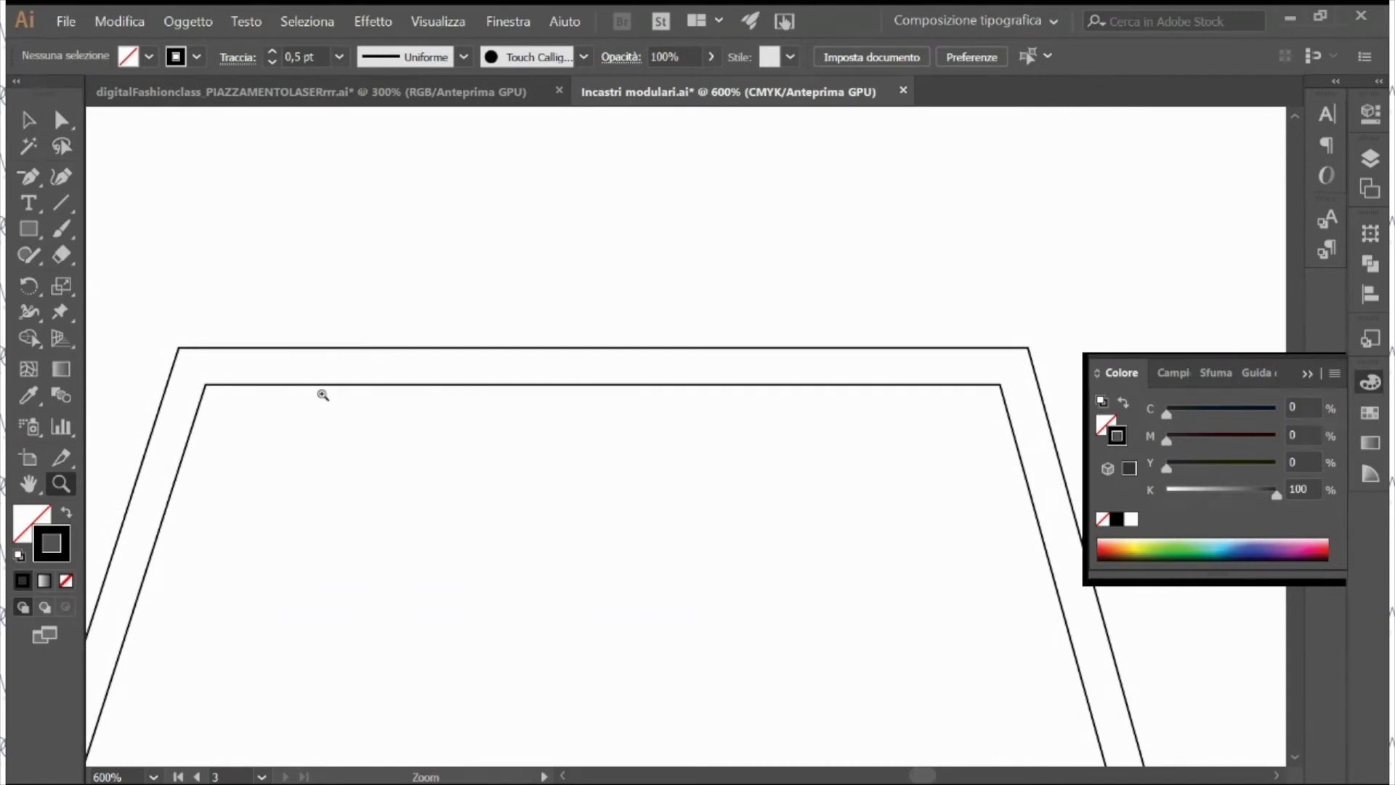
pyautogui.keyDown('alt'); pyautogui.click(738, 404); pyautogui.keyUp('alt')
pyautogui.keyDown('alt'); pyautogui.click(737, 403); pyautogui.keyUp('alt')
pyautogui.keyDown('alt'); pyautogui.click(737, 403); pyautogui.keyUp('alt')
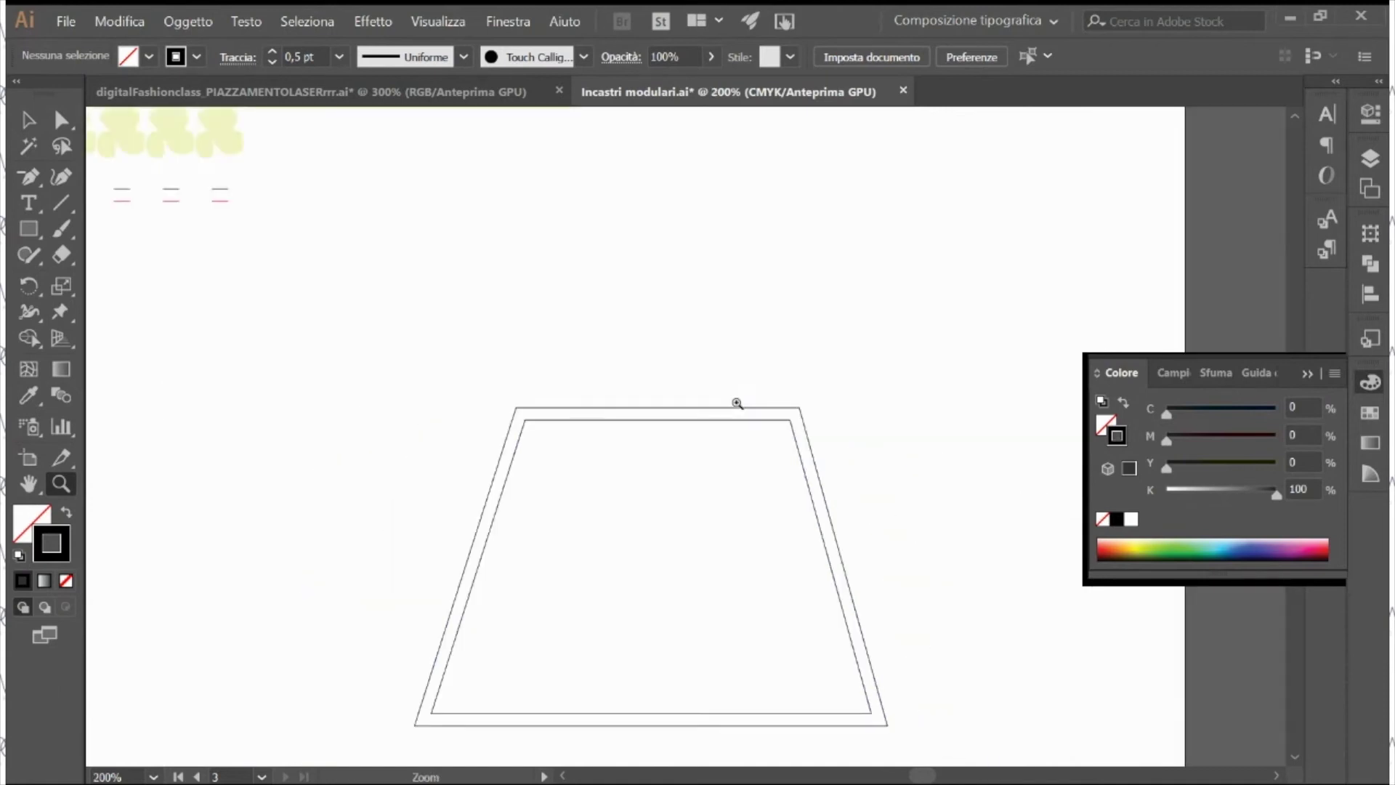
# Step: Move both trapezoid outlines together up beside the rows of slits
pyautogui.press('v')
pyautogui.moveTo(814, 398); pyautogui.dragTo(512, 483)
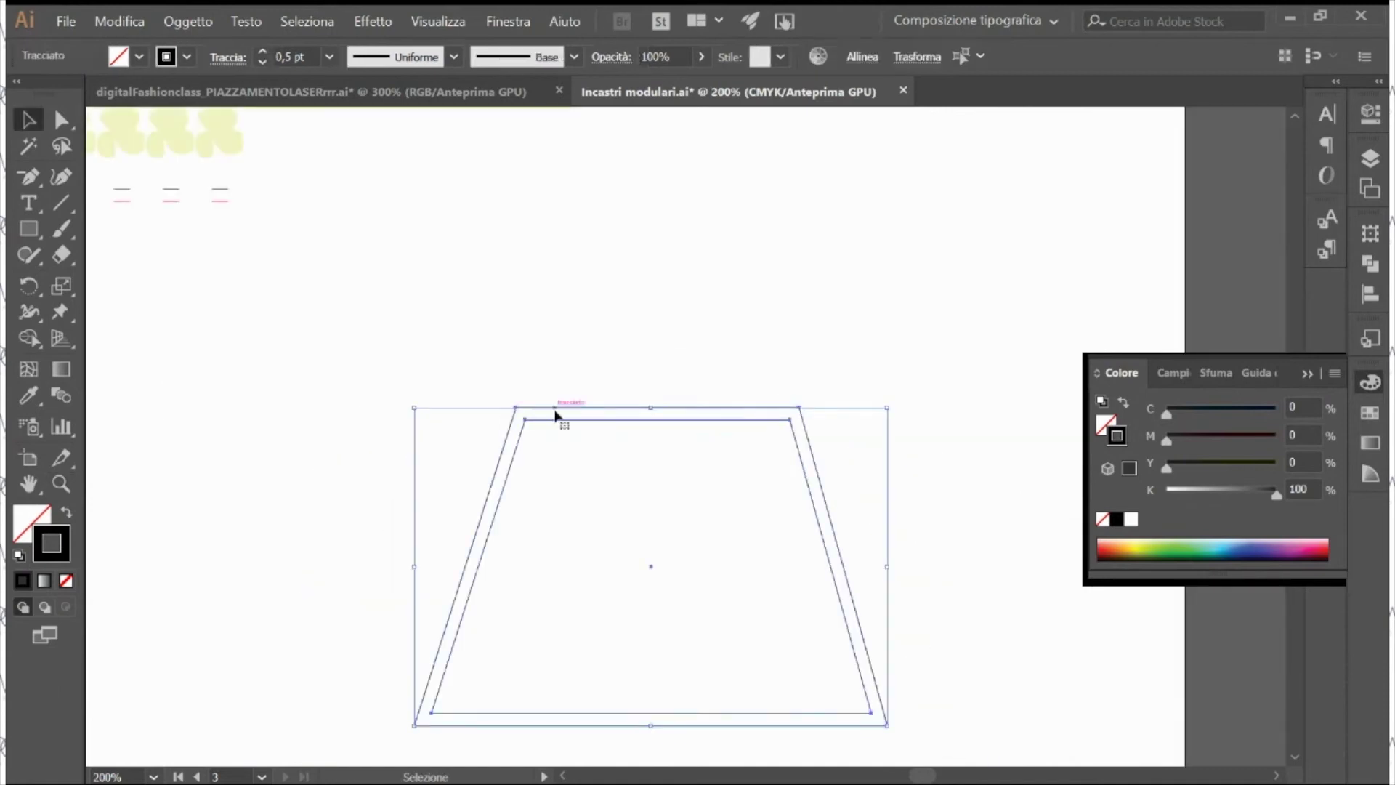
pyautogui.moveTo(556, 418); pyautogui.dragTo(362, 206)
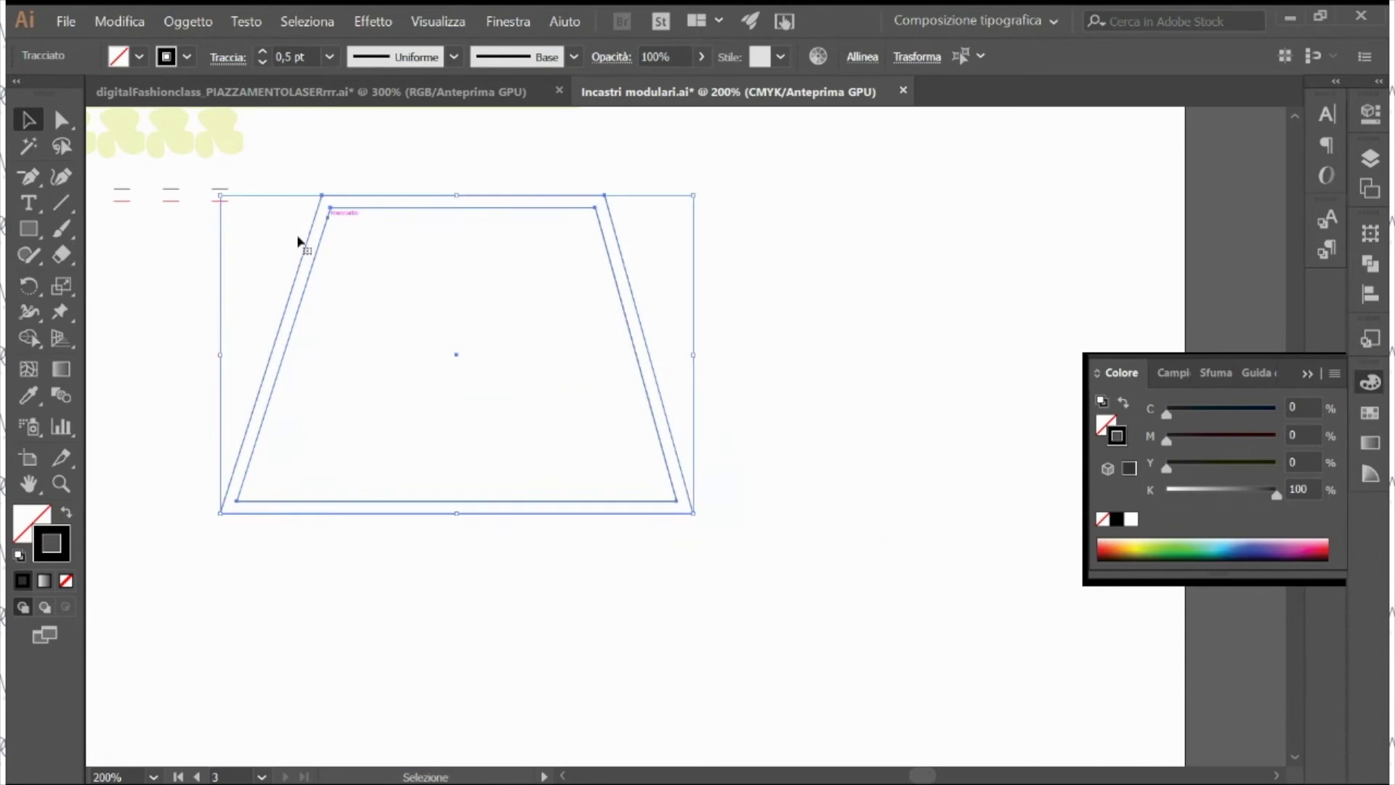
pyautogui.moveTo(298, 242); pyautogui.dragTo(589, 386)
# Step: Duplicate the black and red slit rows together and place the copies directly below the originals, keeping the same row spacing and column alignment
pyautogui.press('z')
pyautogui.click(639, 424)
pyautogui.click(639, 424)
pyautogui.click(639, 425)
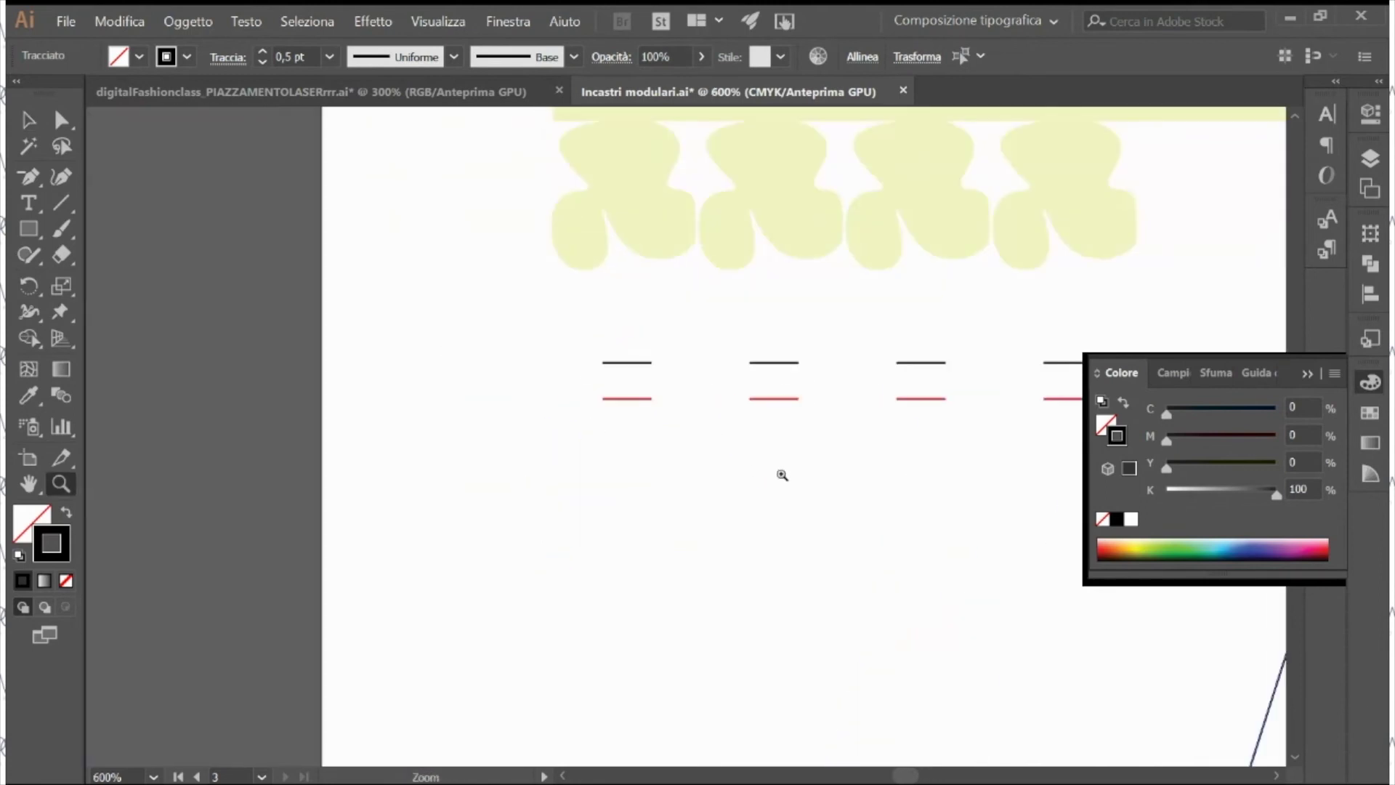
pyautogui.keyDown('ctrl'); pyautogui.hscroll(4, 744, 474); pyautogui.keyUp('ctrl')
pyautogui.press('v')
pyautogui.click(756, 375)
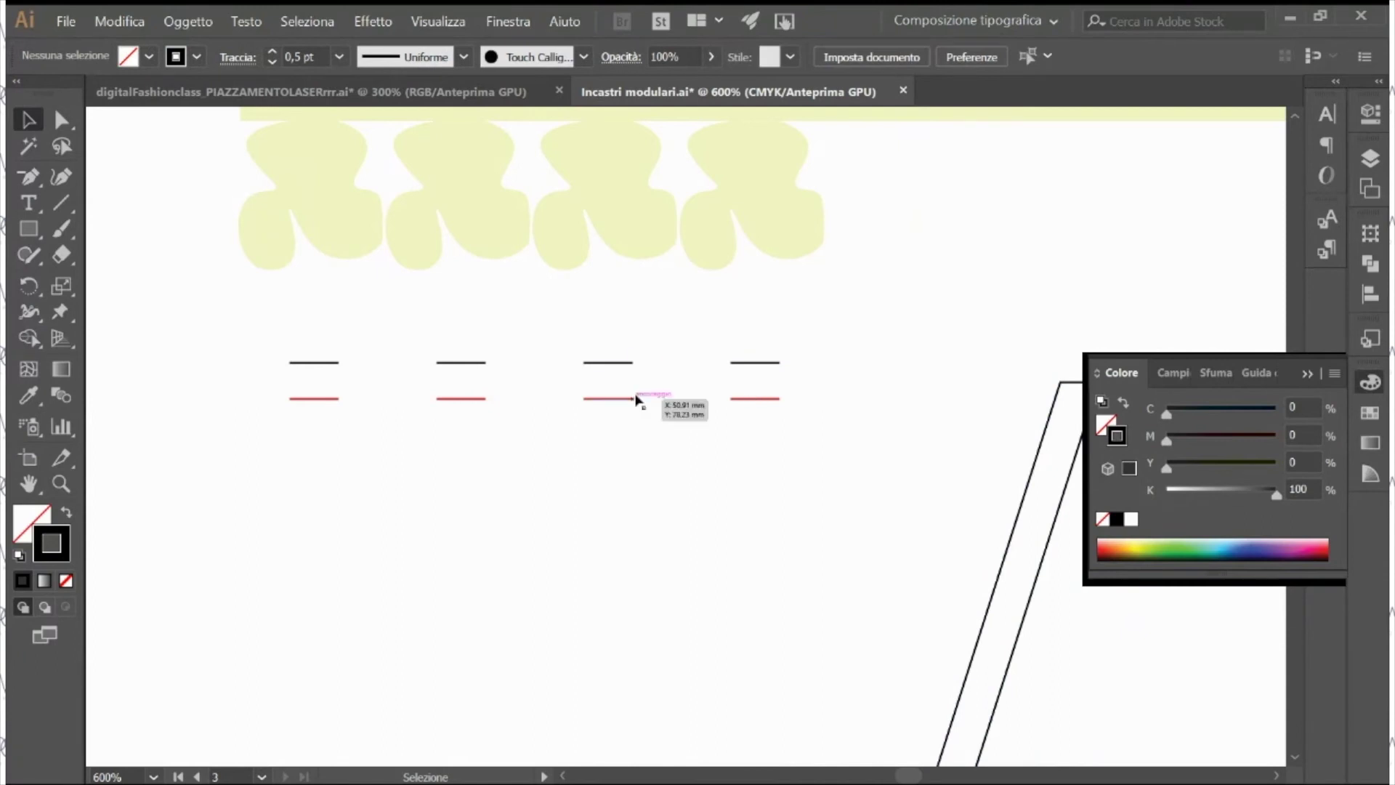
pyautogui.moveTo(805, 349); pyautogui.dragTo(296, 454)
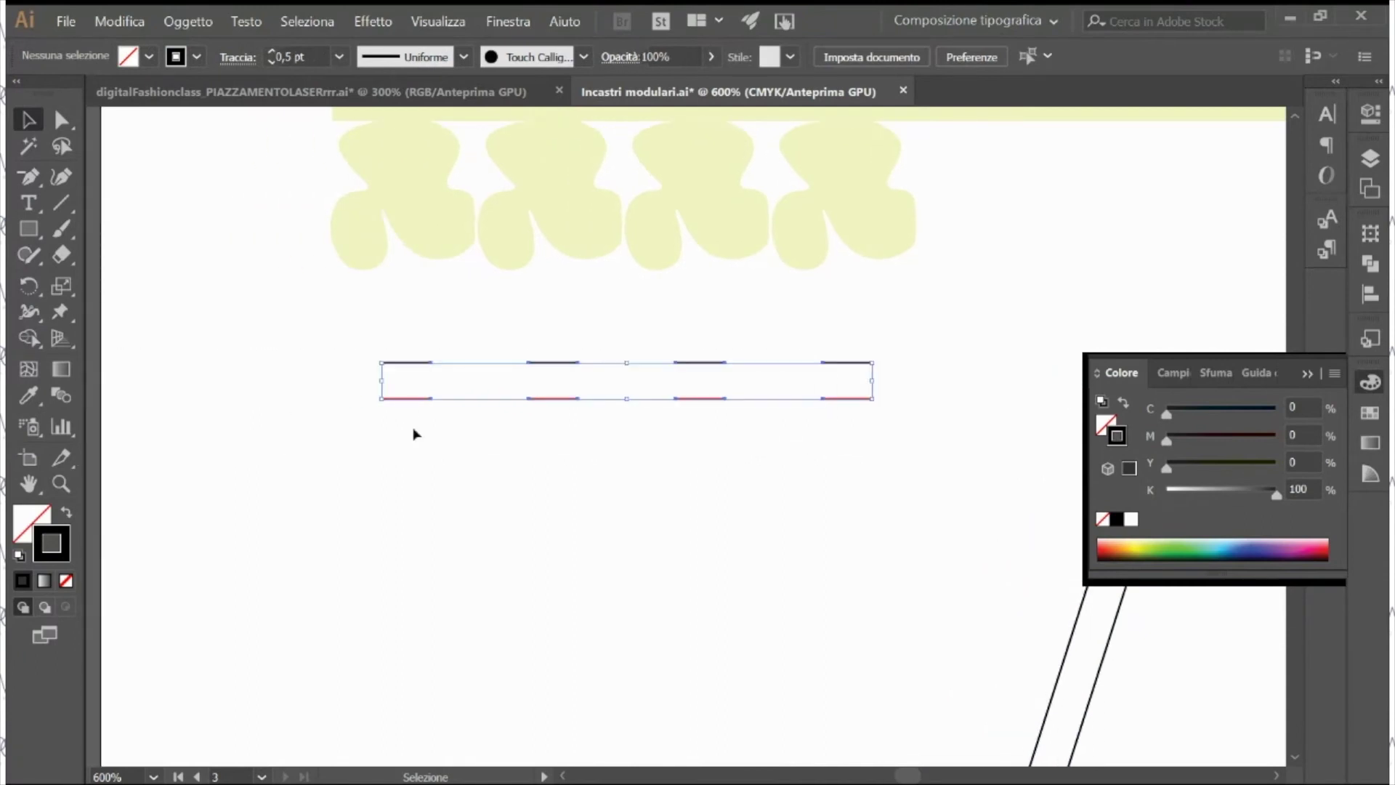
pyautogui.hotkey('ctrl', 'c')
pyautogui.hotkey('ctrl', 'v')
pyautogui.moveTo(631, 420); pyautogui.dragTo(514, 458)
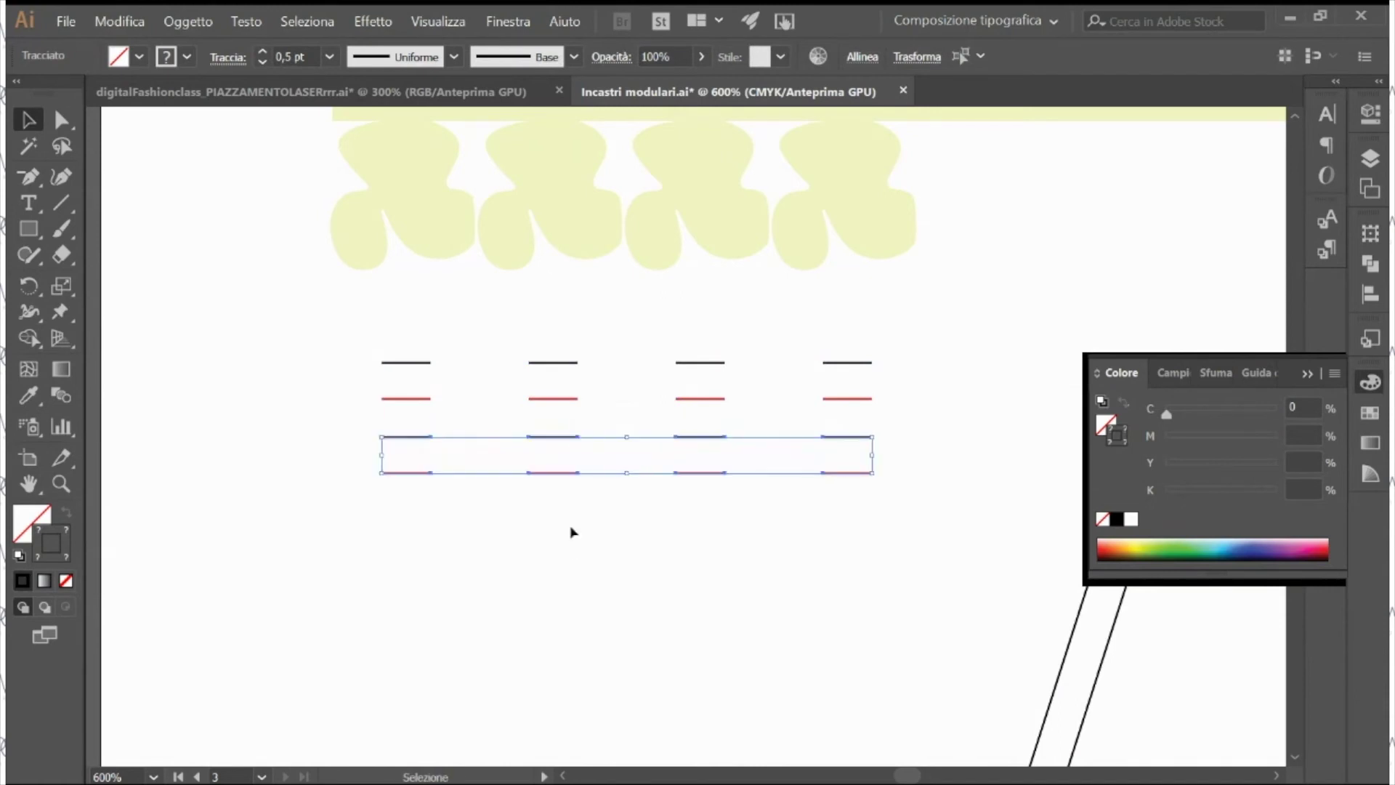
pyautogui.click(688, 313)
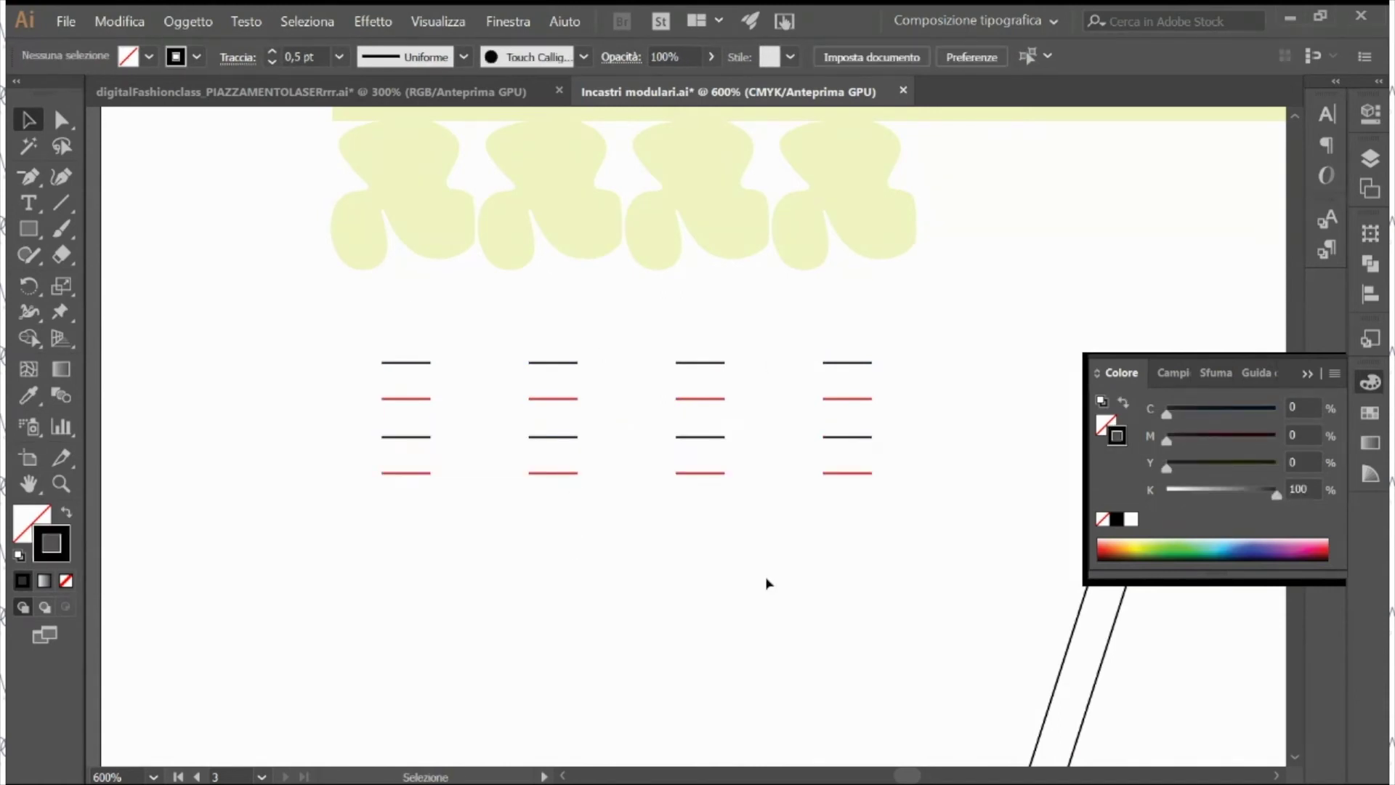
# Step: Move the semi-transparent tabbed rectangle down until its tabs end just above the top row of slits
pyautogui.moveTo(745, 187)
pyautogui.mouseDown()
pyautogui.moveTo(741, 520)
pyautogui.moveTo(724, 544)
pyautogui.moveTo(722, 284)
pyautogui.mouseUp()
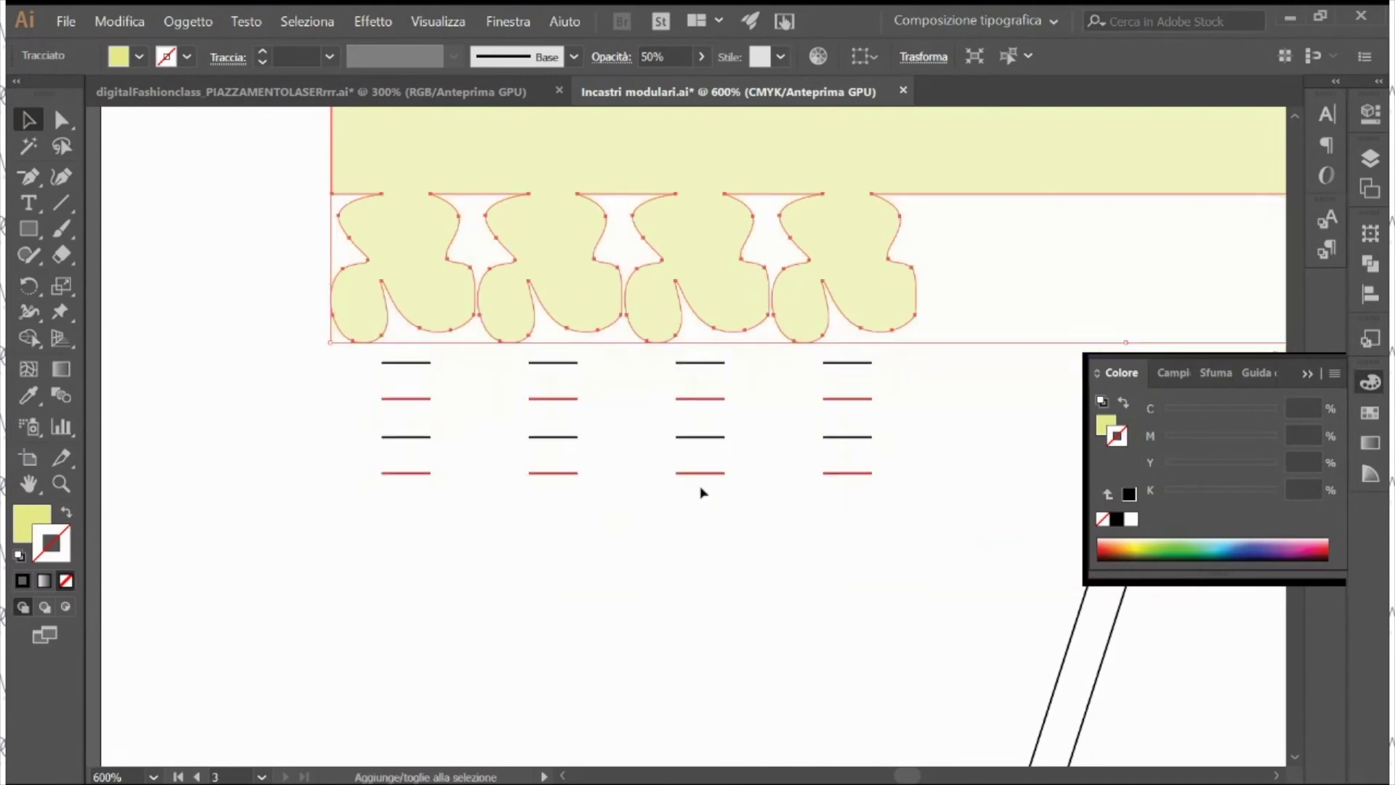
pyautogui.click(703, 676)
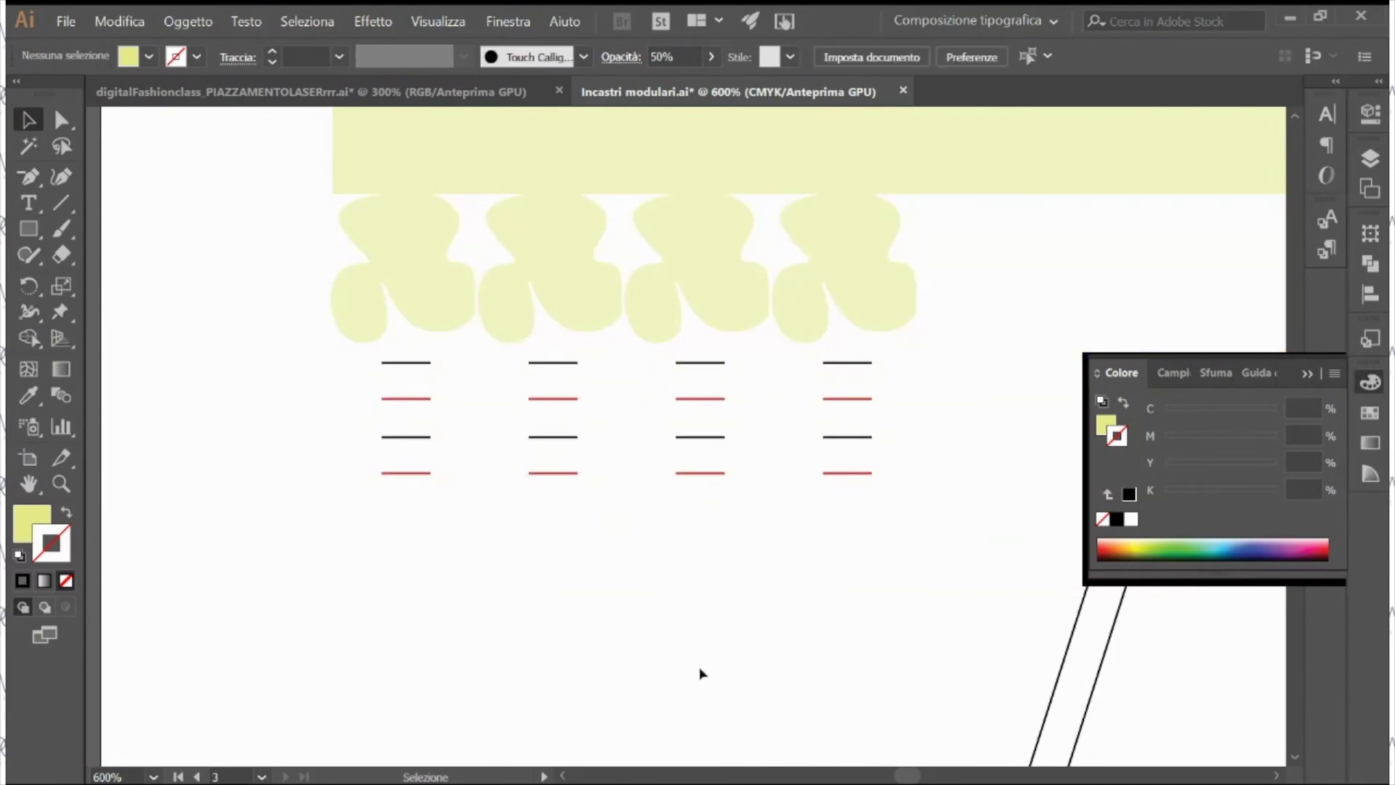
pyautogui.hotkey('ctrl', '-')
pyautogui.hotkey('ctrl', '-')
pyautogui.hotkey('ctrl', '-')
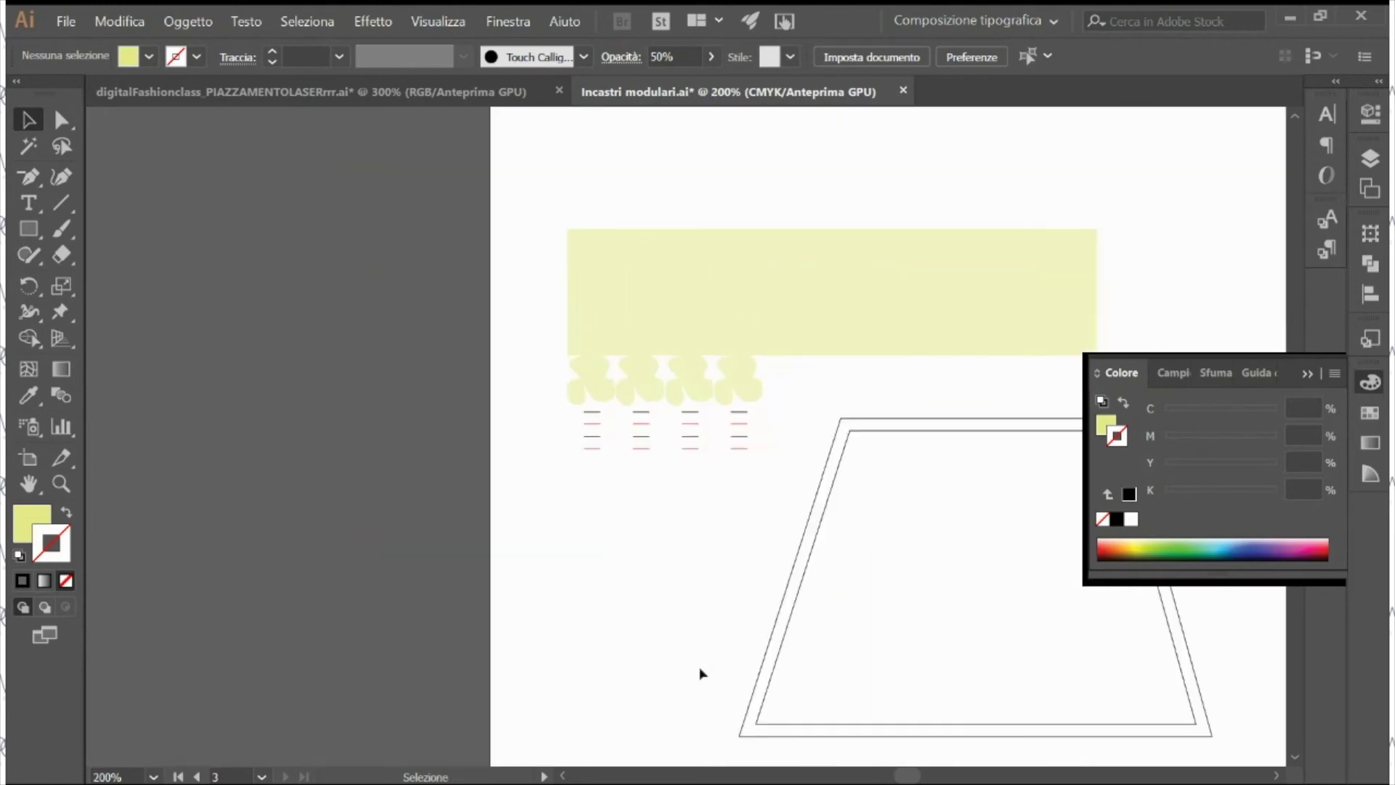